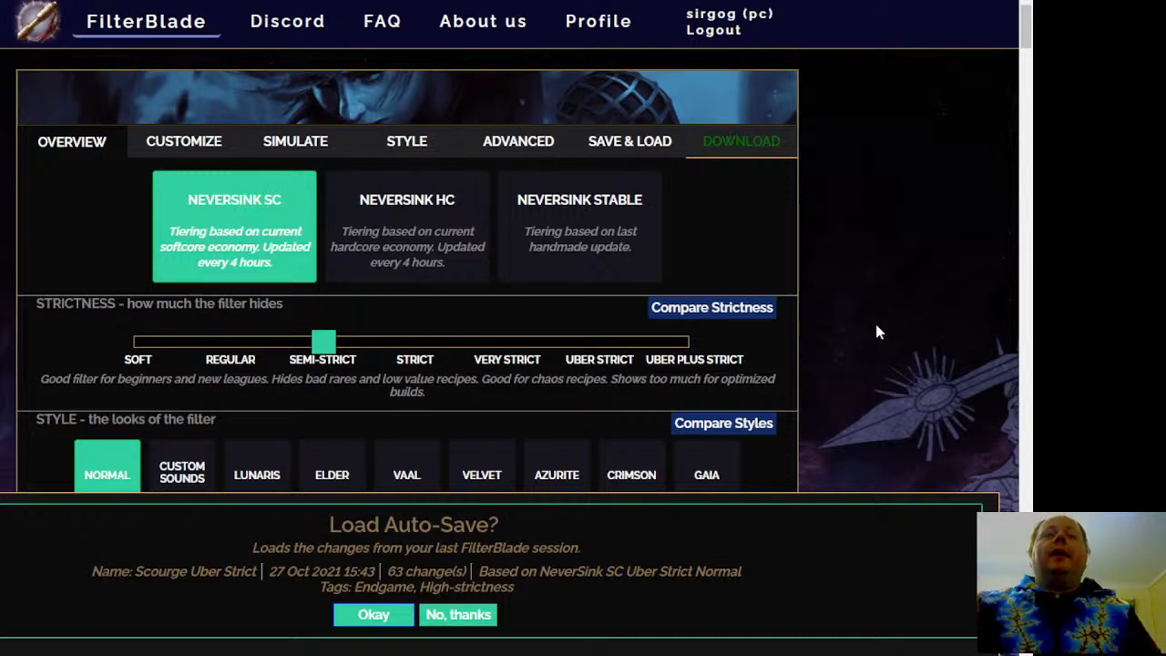
Decline loading the auto-saved session and set the filter strictness to Uber Strict
click(472, 619)
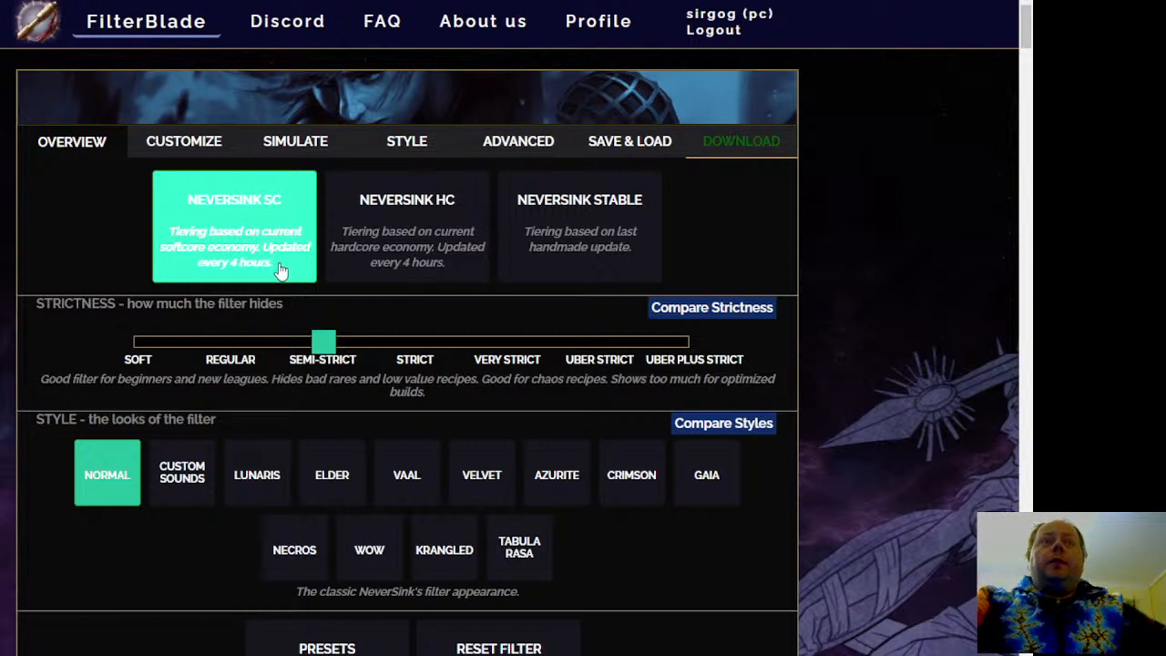
drag(328, 349, 653, 353)
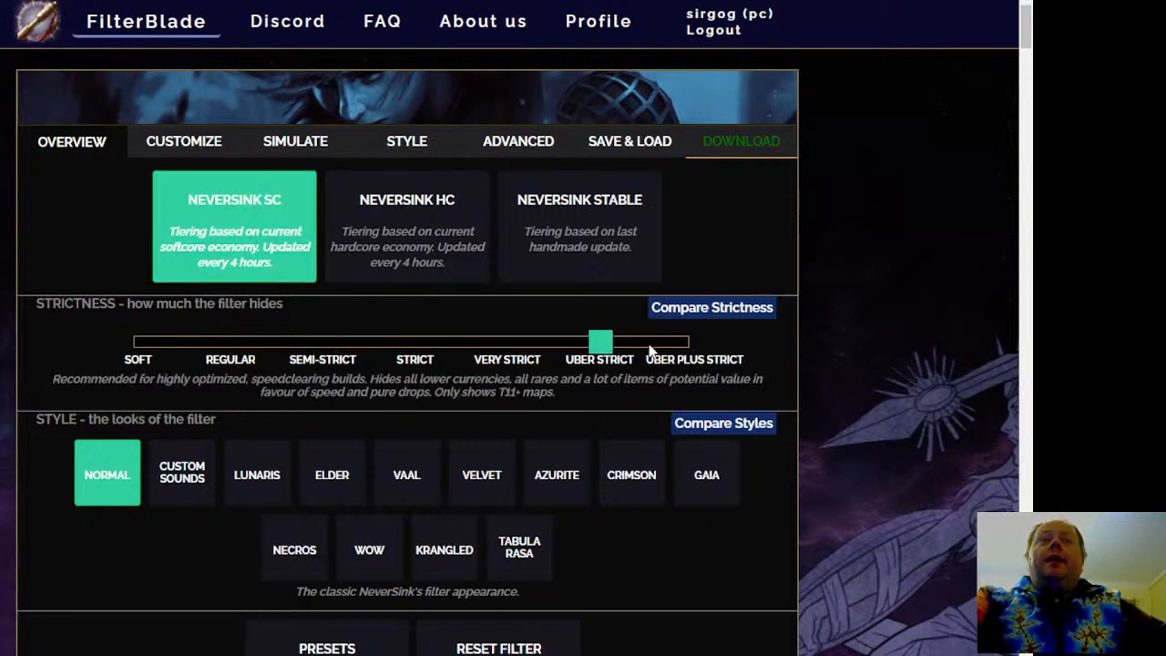
Examine the strictness comparison table to see which item tiers each strictness level shows or hides, and close it
click(732, 307)
scroll(733, 307, down, 3)
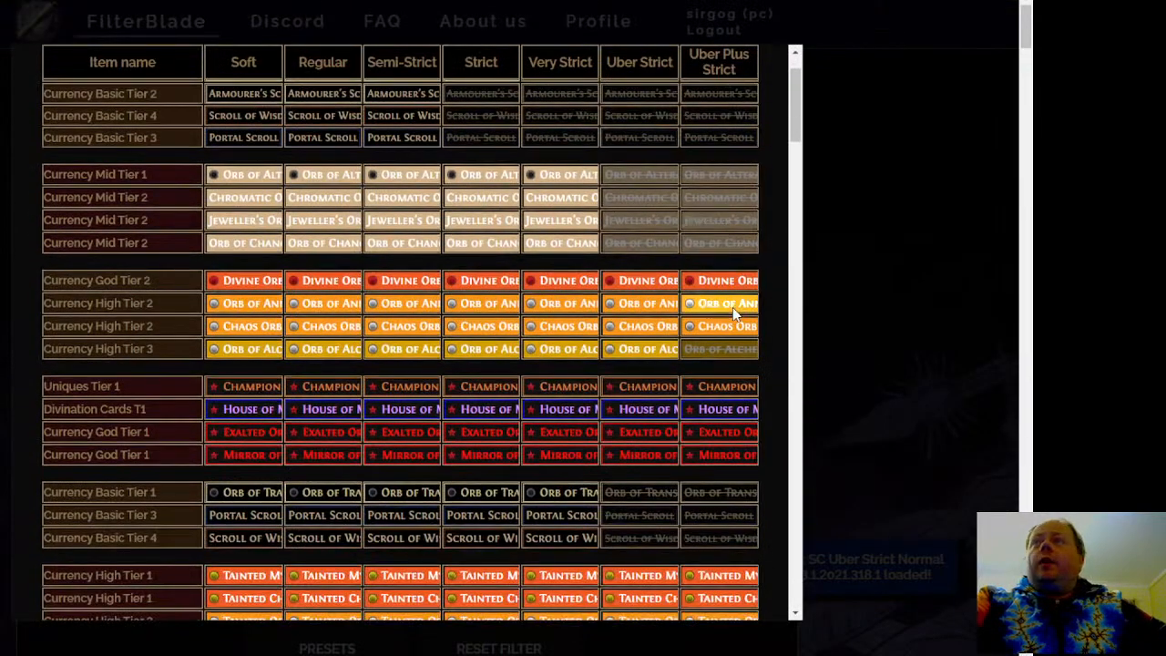
scroll(733, 314, down, 2)
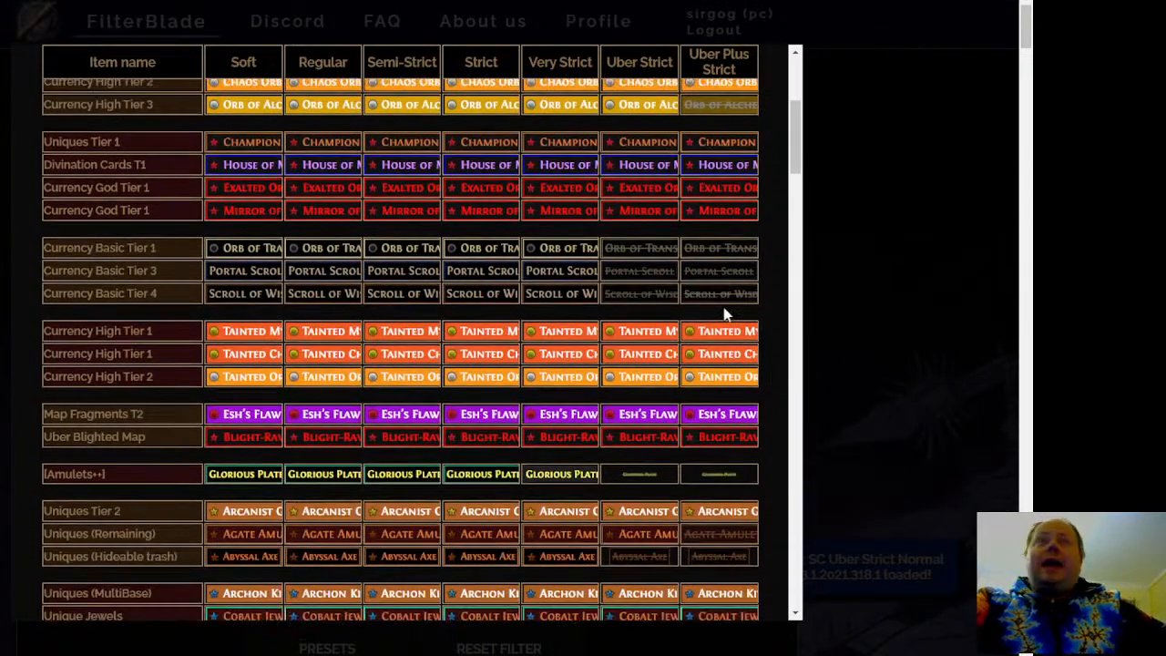
scroll(723, 314, up, 3)
scroll(723, 307, up, 2)
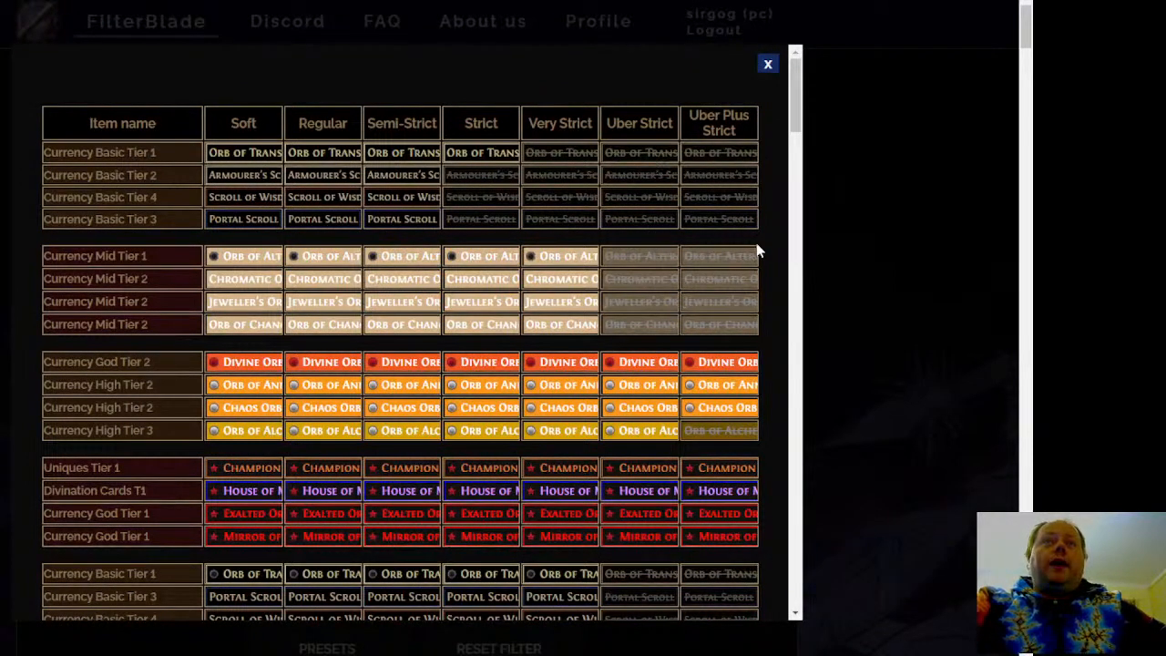
scroll(757, 253, down, 2)
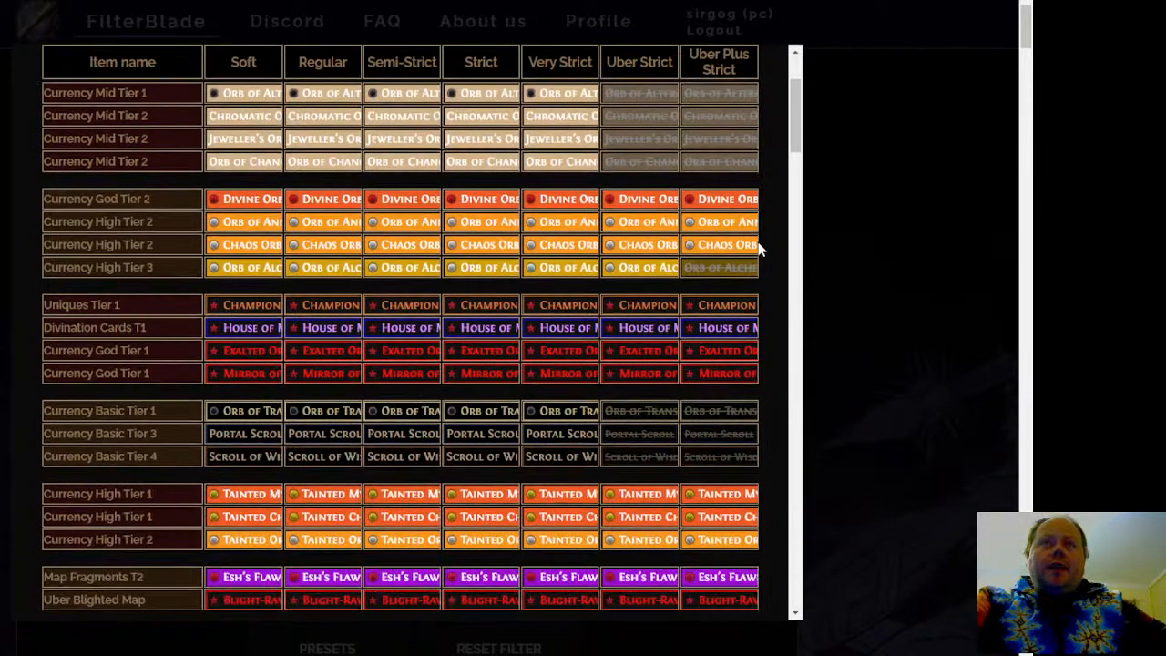
scroll(758, 259, up, 2)
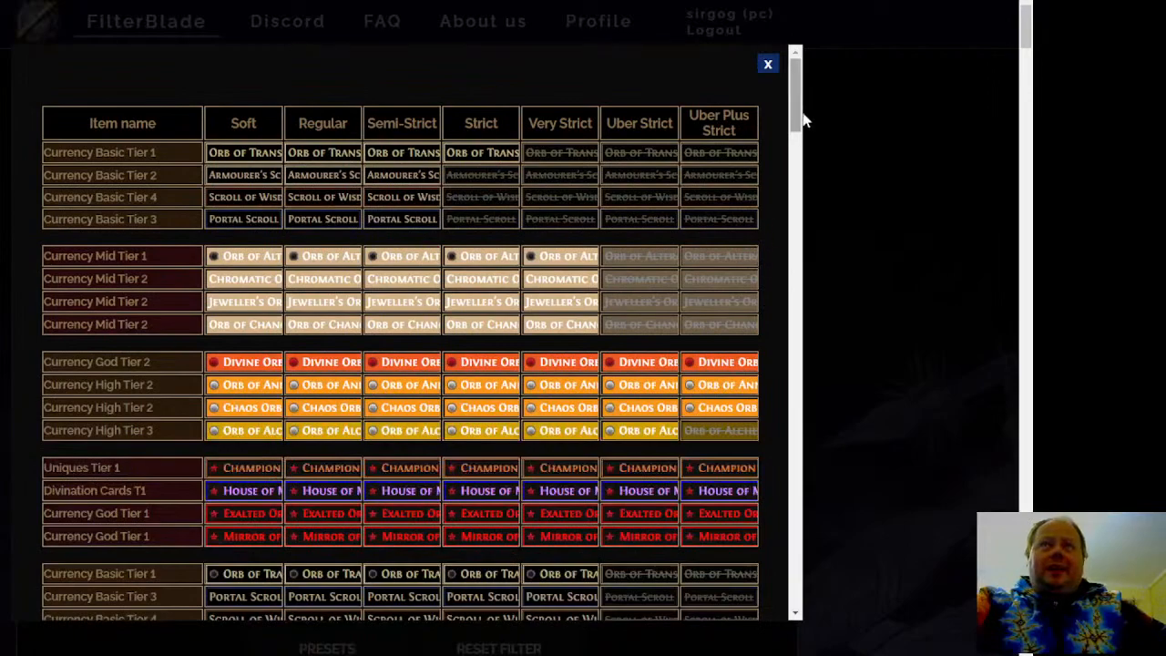
mouse_move(799, 115)
mouse_down()
mouse_move(815, 219)
mouse_move(797, 116)
mouse_up()
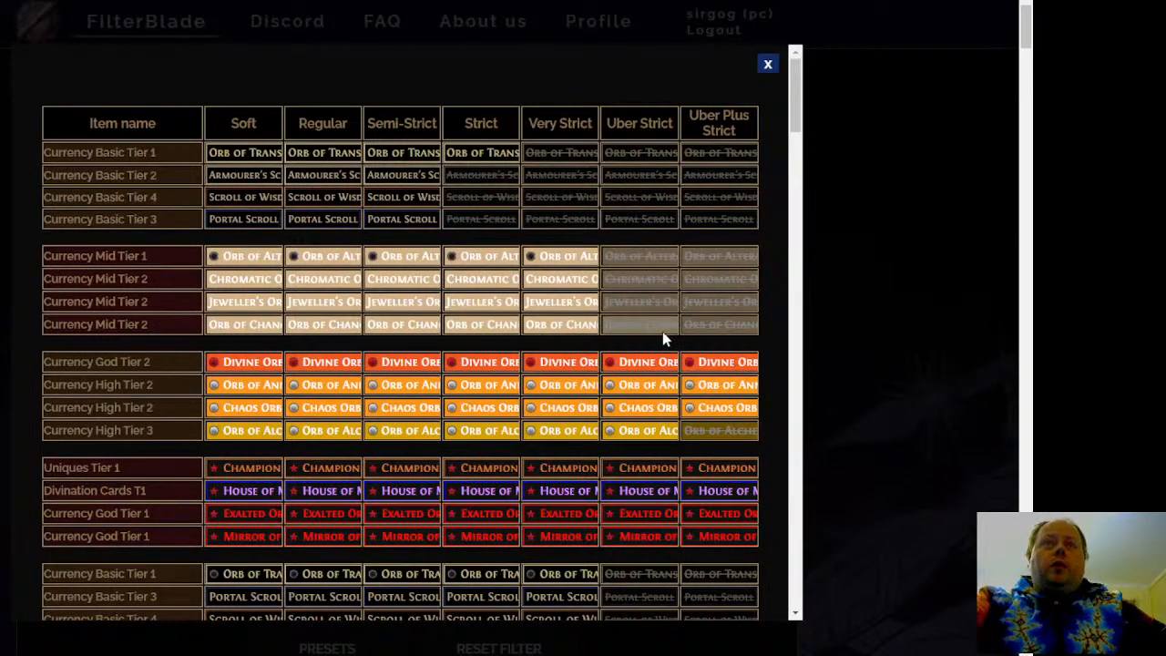
scroll(779, 301, down, 3)
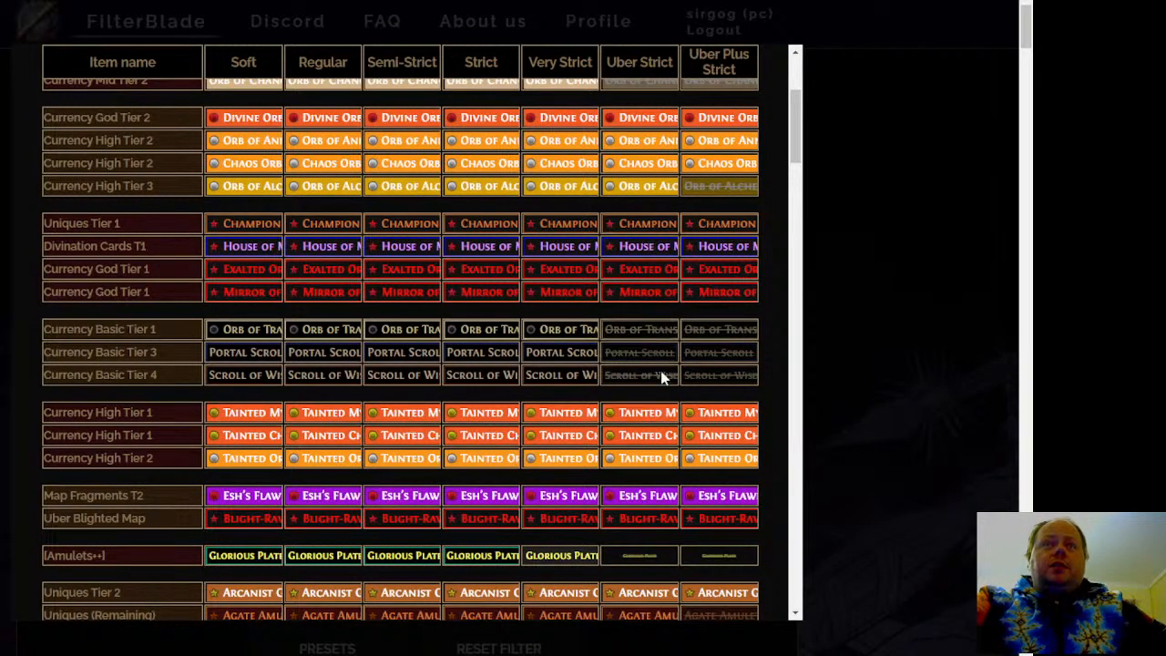
scroll(646, 346, down, 3)
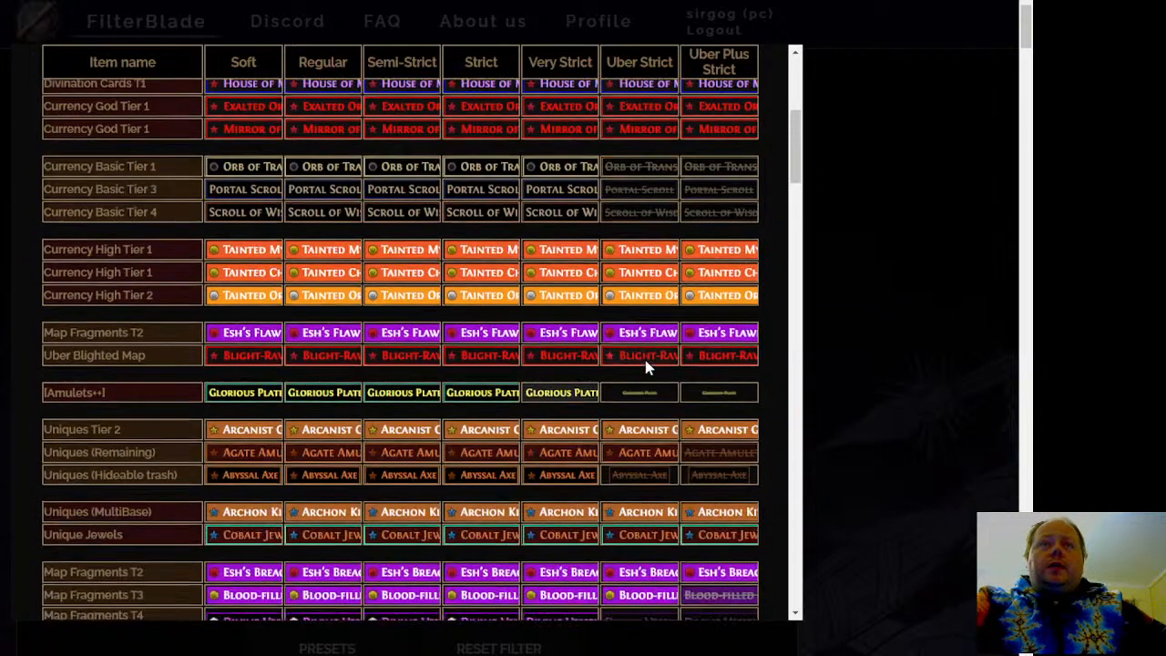
scroll(645, 360, down, 5)
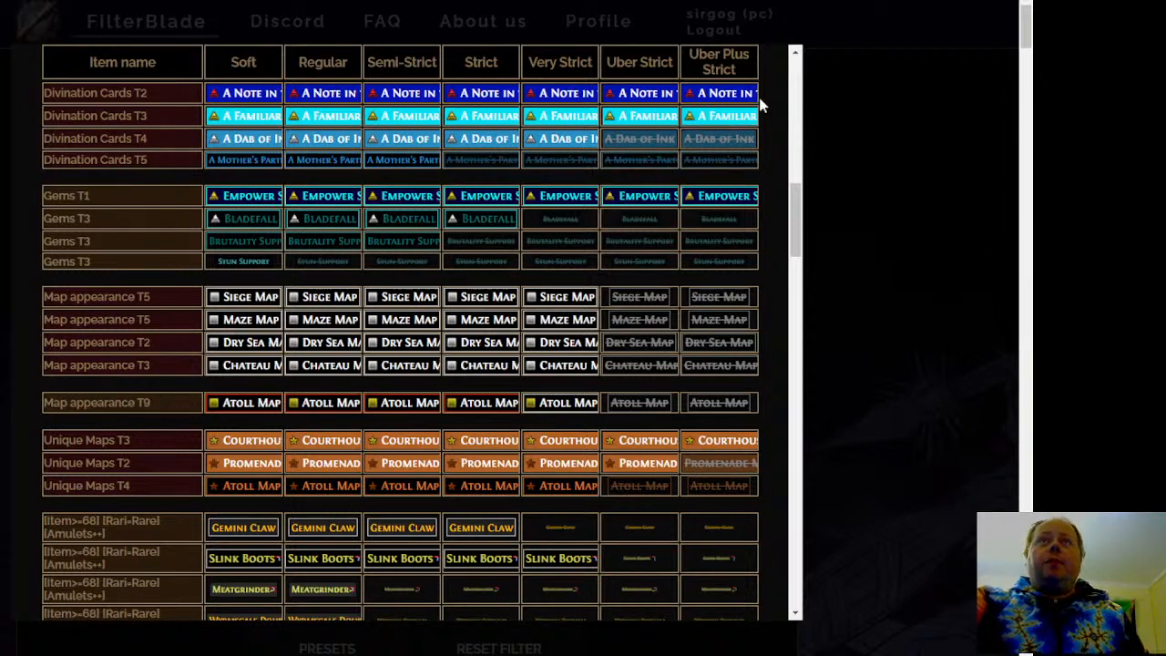
drag(793, 188, 771, 57)
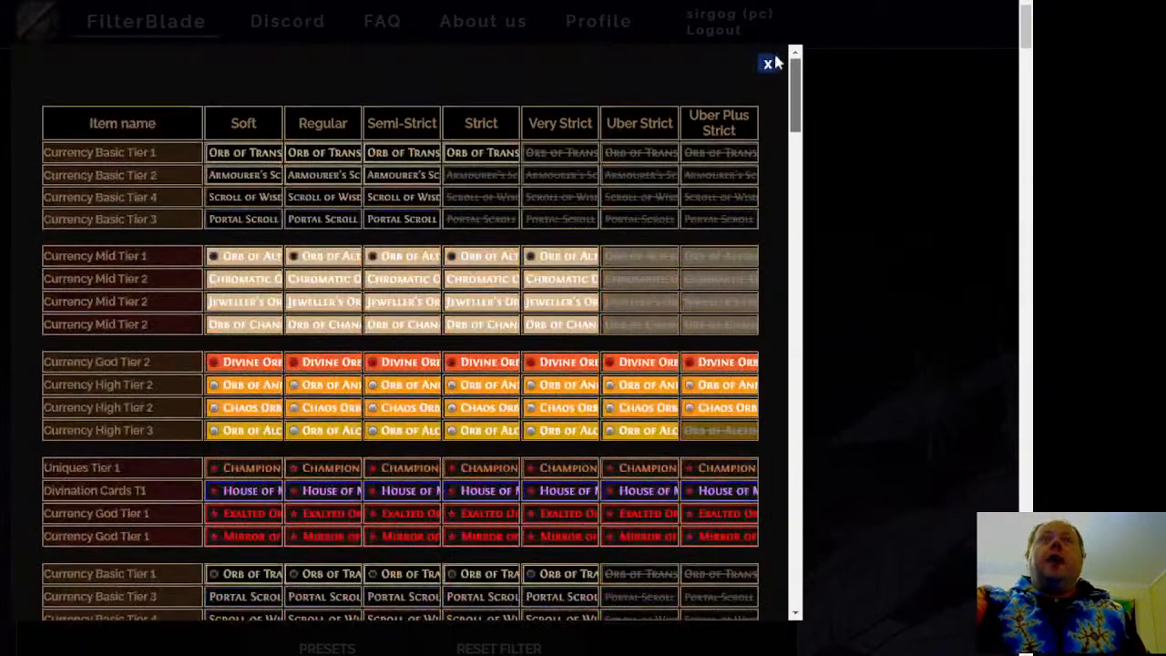
click(767, 66)
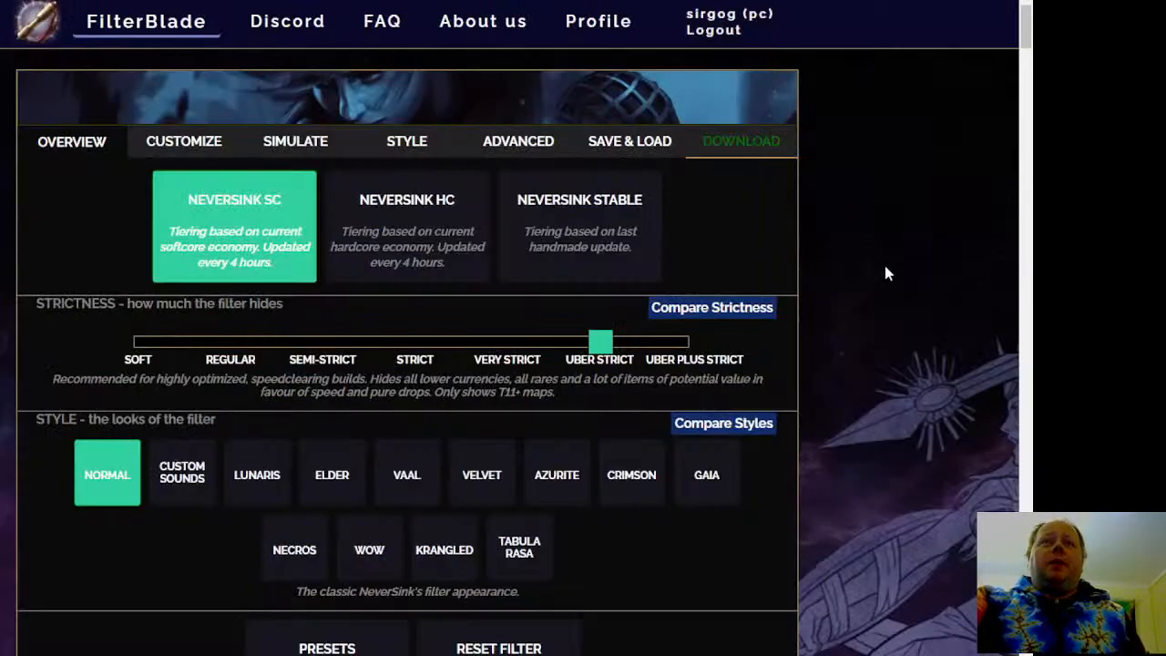
Try the Krangled filter style and switch back to the Normal style
scroll(866, 281, down, 2)
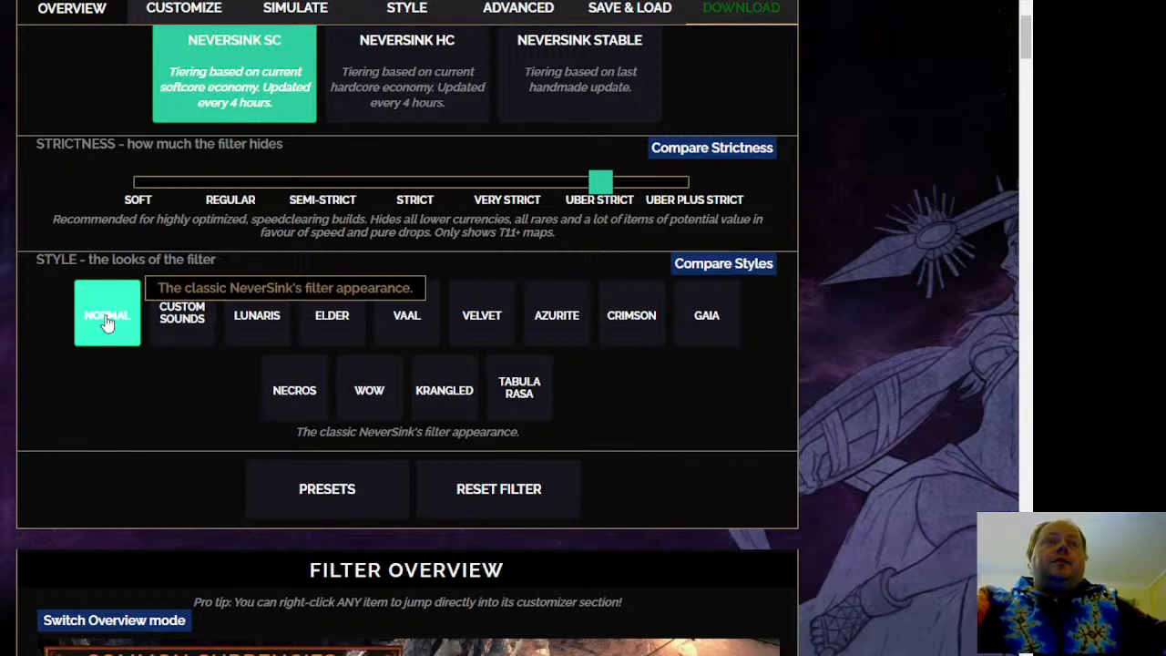
click(439, 406)
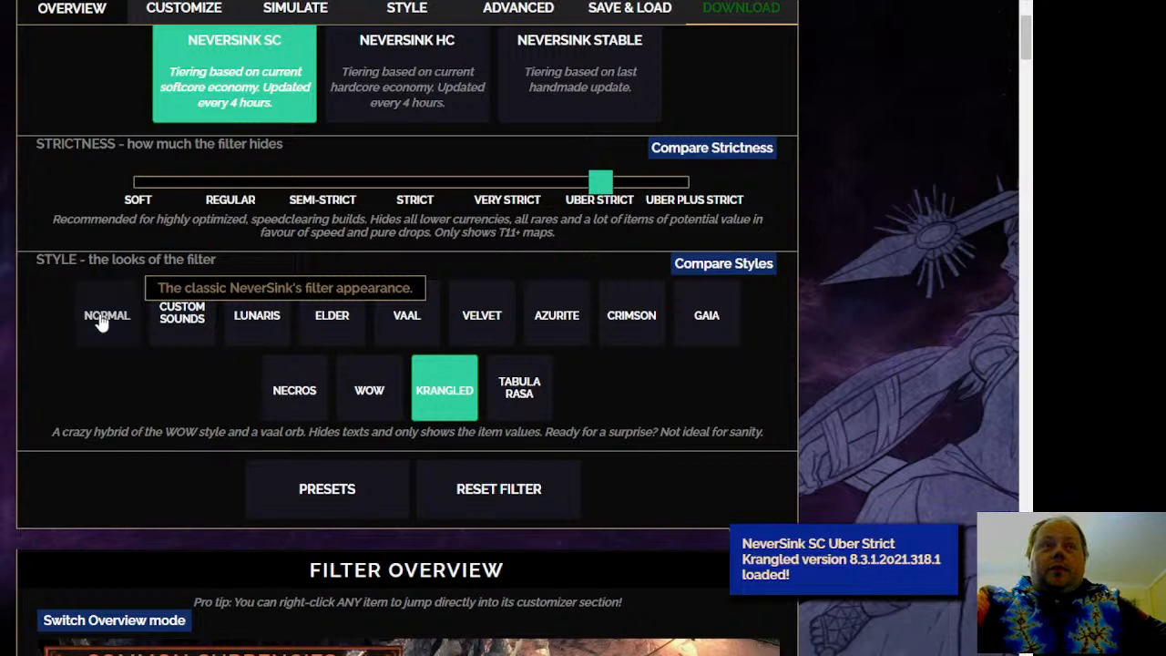
click(103, 321)
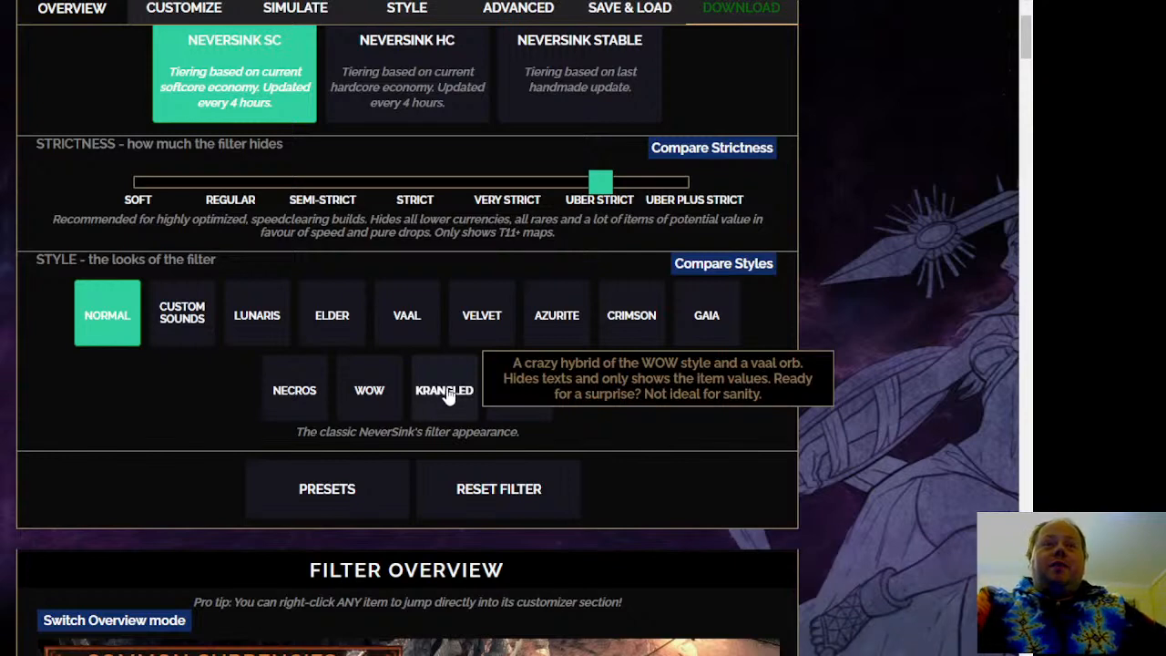
Look through the Filter Overview to examine how currencies, uniques, maps, rares, vendor recipes and crafting bases are displayed
scroll(820, 396, down, 3)
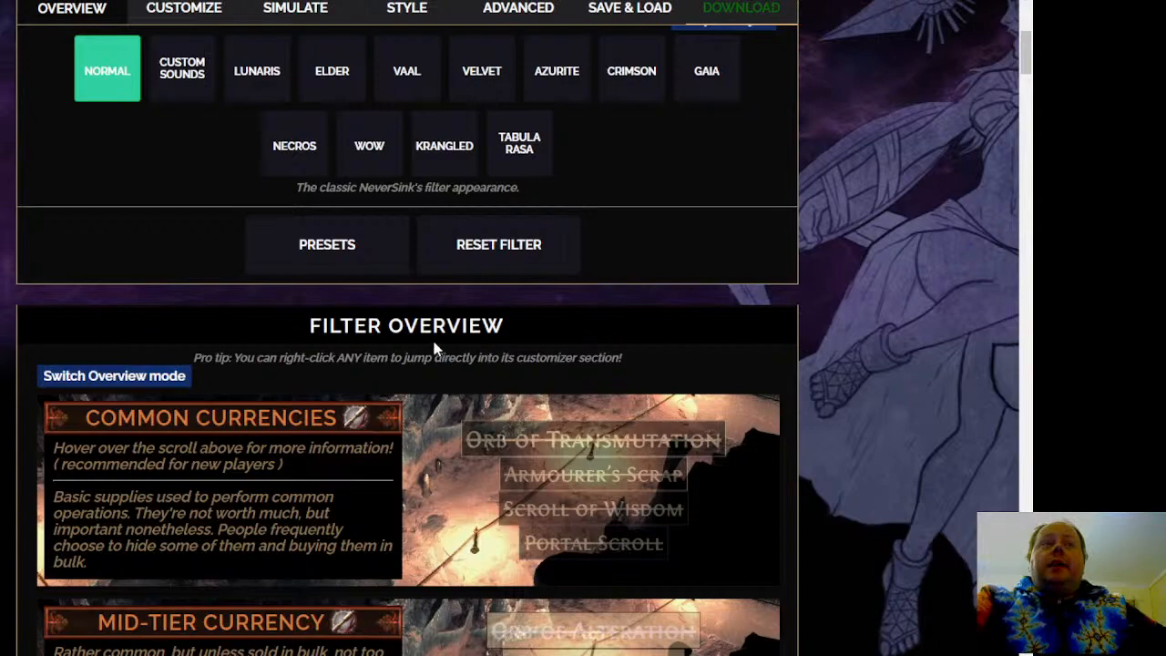
scroll(353, 335, down, 2)
scroll(861, 287, down, 2)
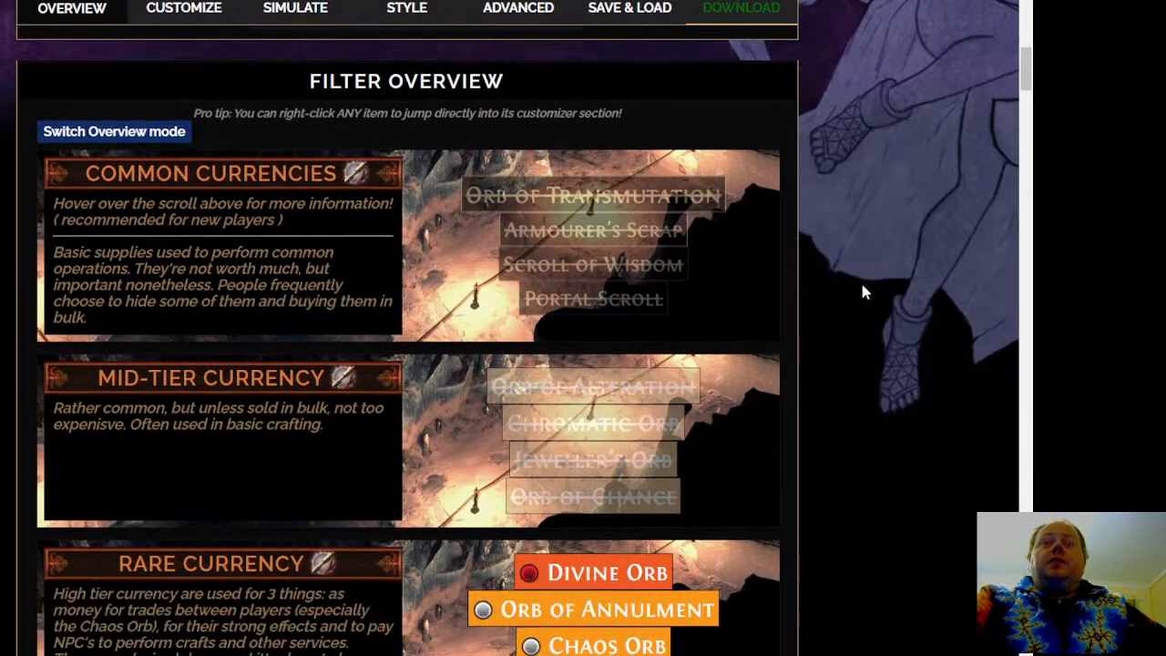
scroll(854, 331, down, 8)
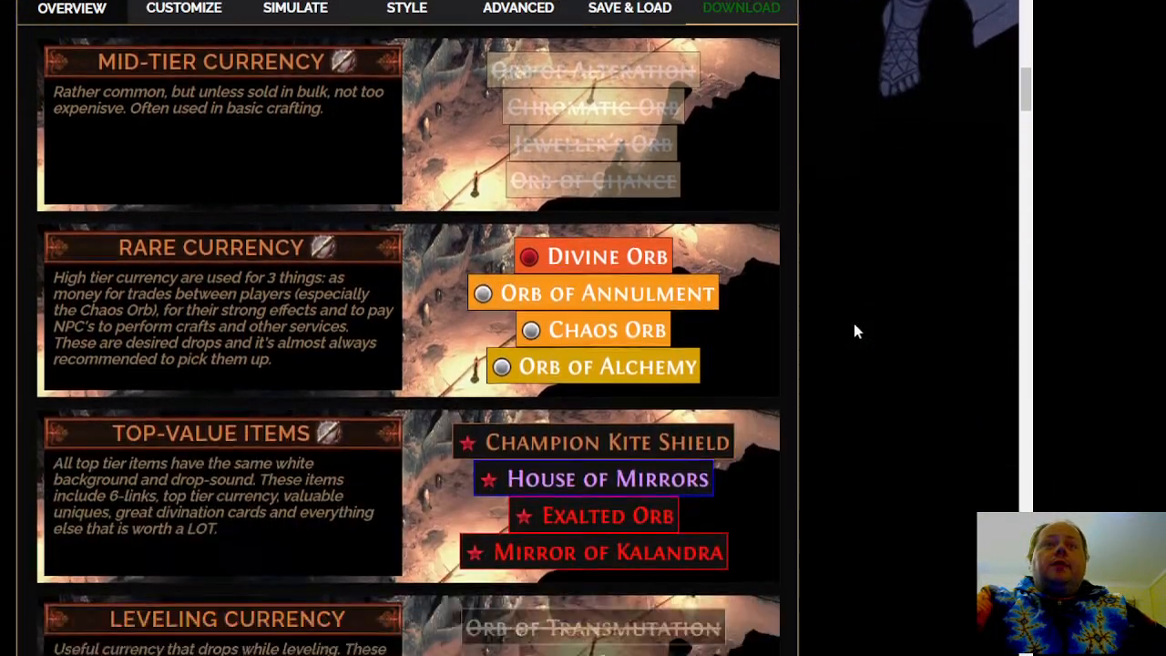
scroll(832, 310, down, 3)
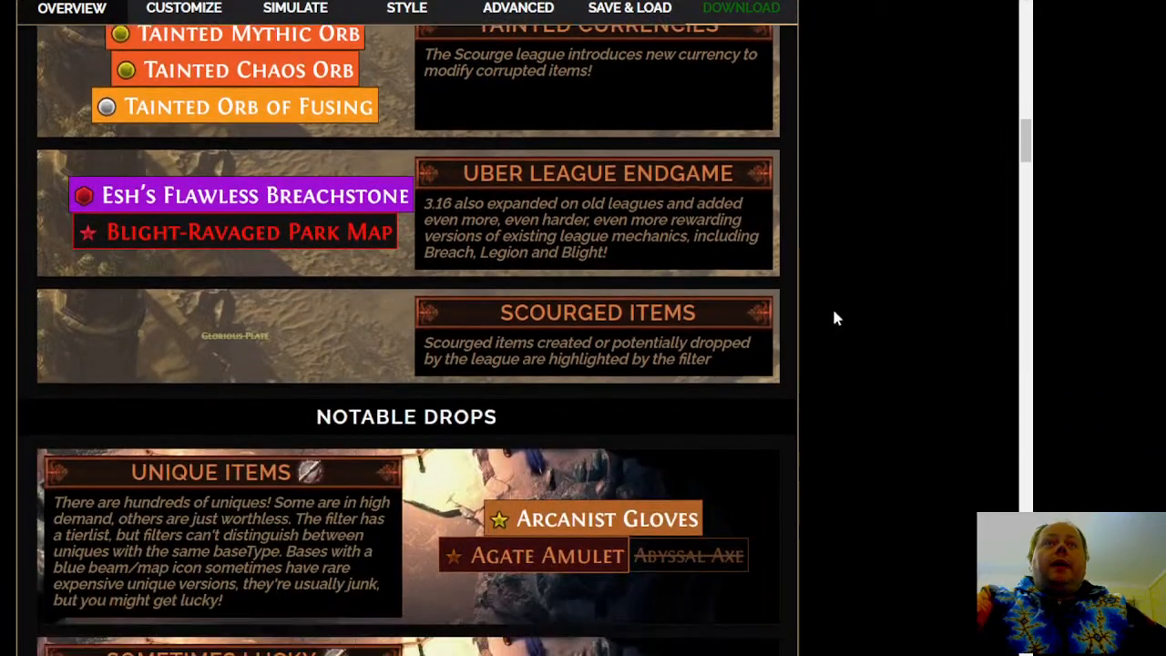
scroll(838, 347, down, 2)
scroll(843, 383, down, 11)
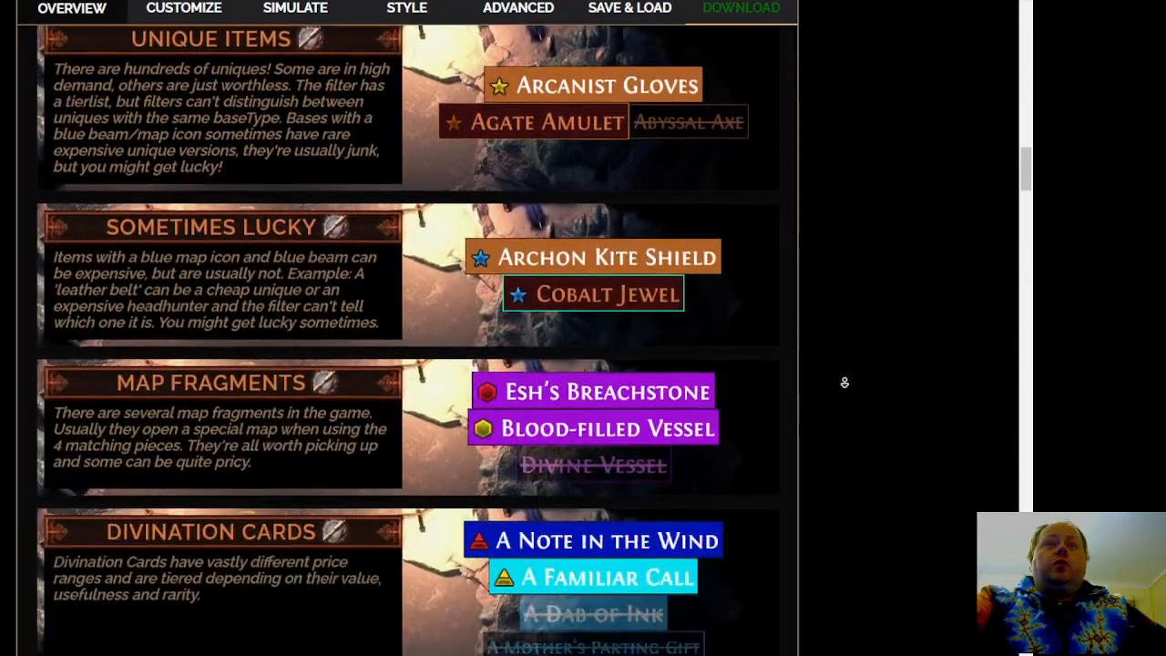
scroll(854, 464, down, 1)
scroll(857, 504, down, 11)
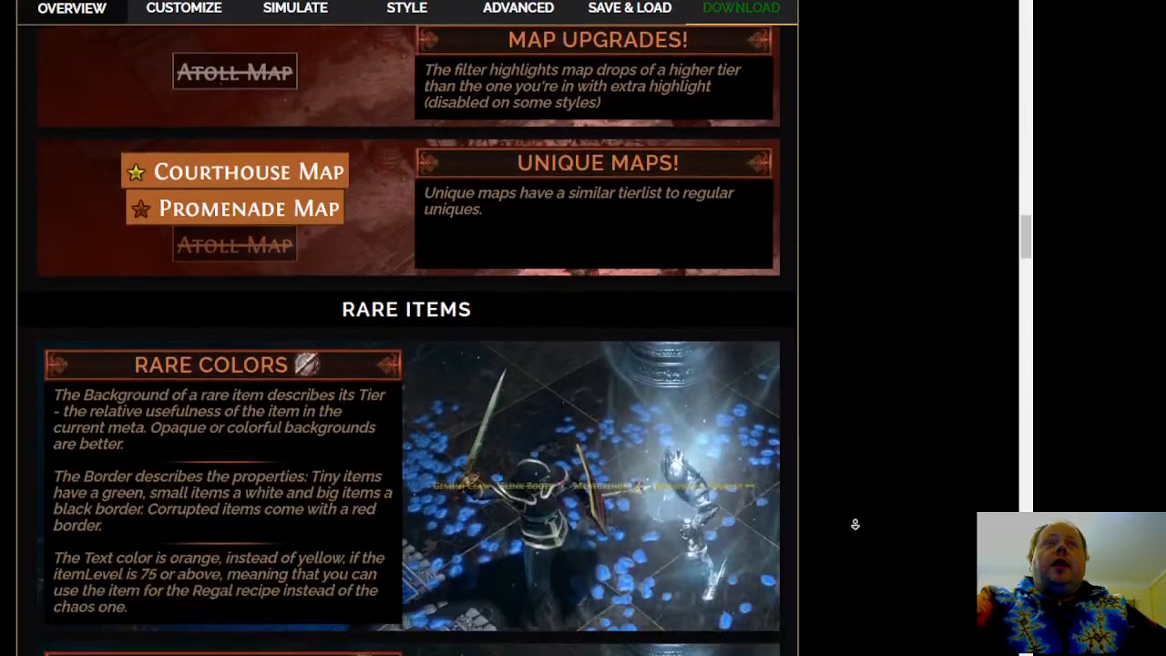
scroll(868, 548, down, 8)
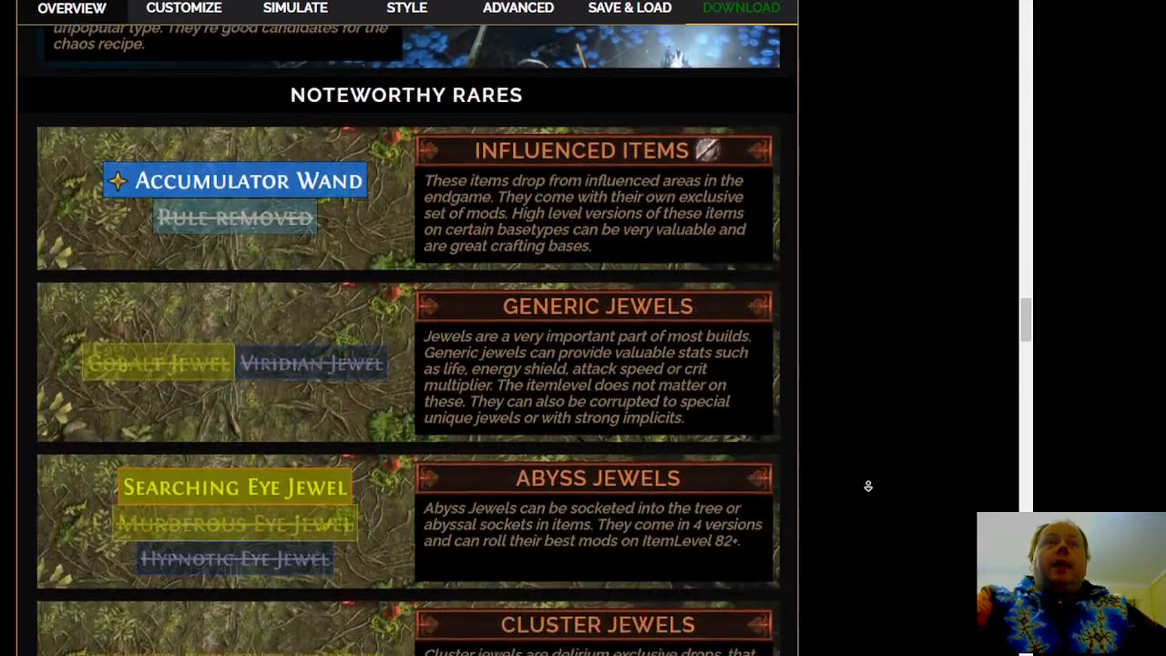
scroll(872, 519, down, 12)
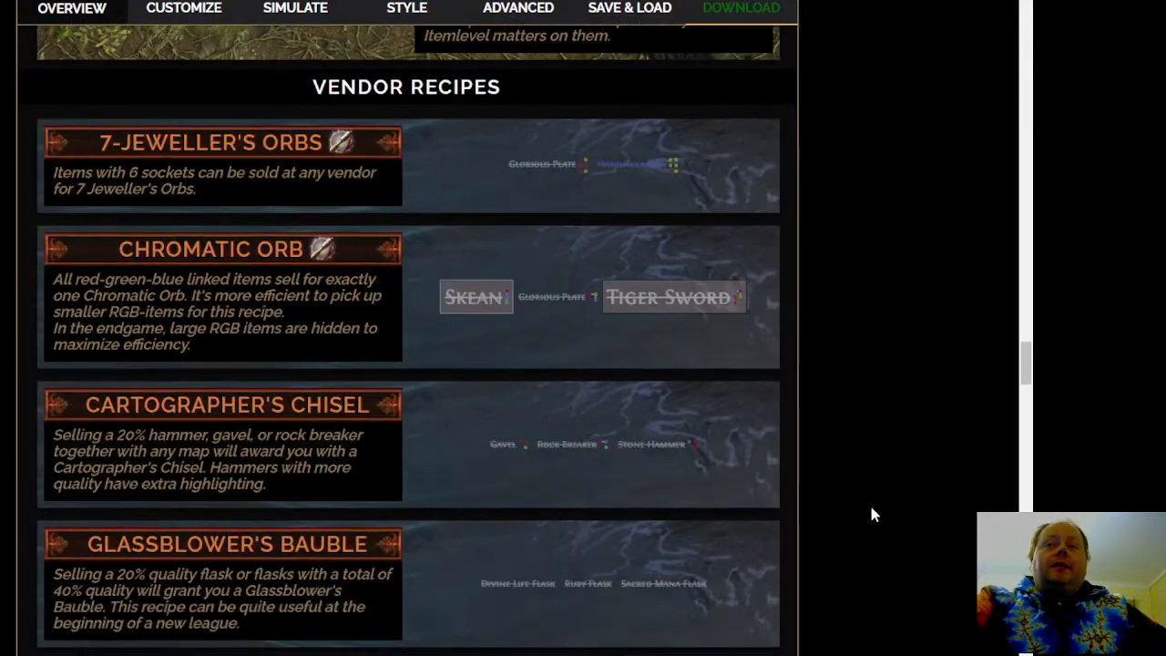
scroll(873, 577, down, 13)
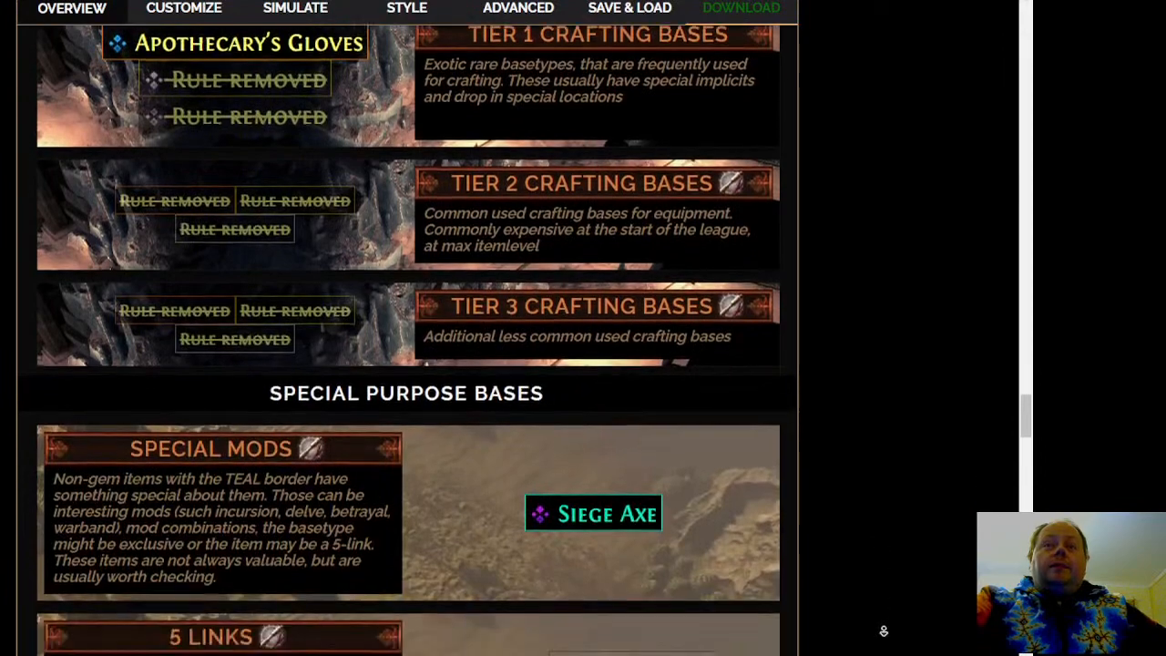
scroll(838, 364, up, 20)
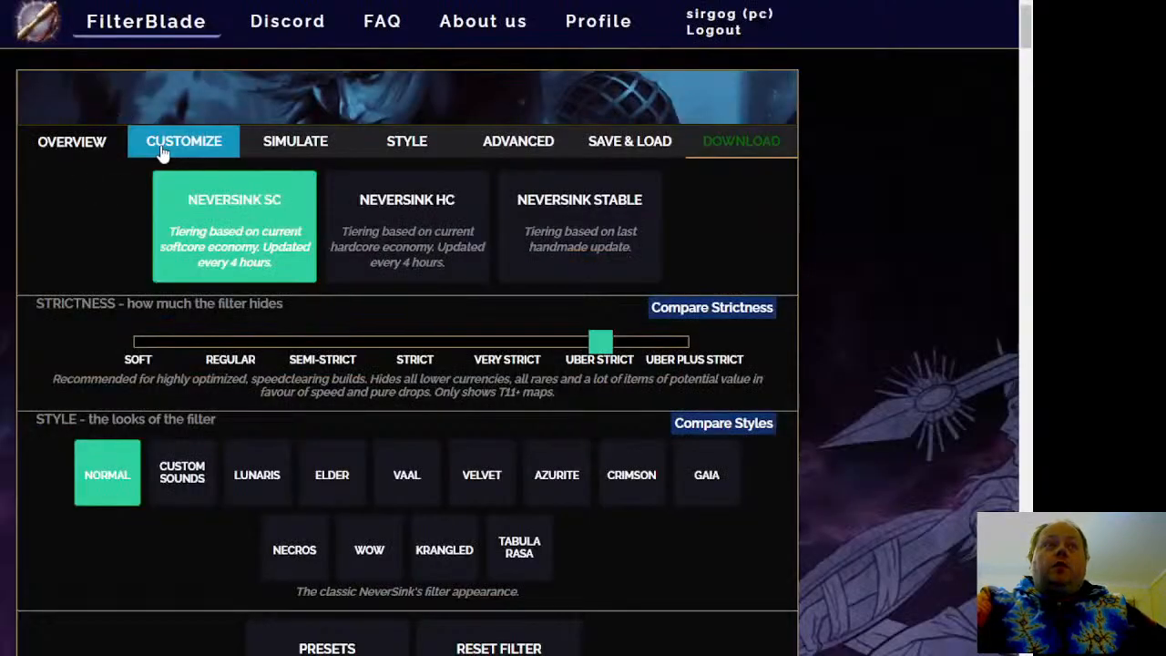
Expand the Gemcutter's Prism rules under Vendor Recipes in the filter customizer
click(161, 151)
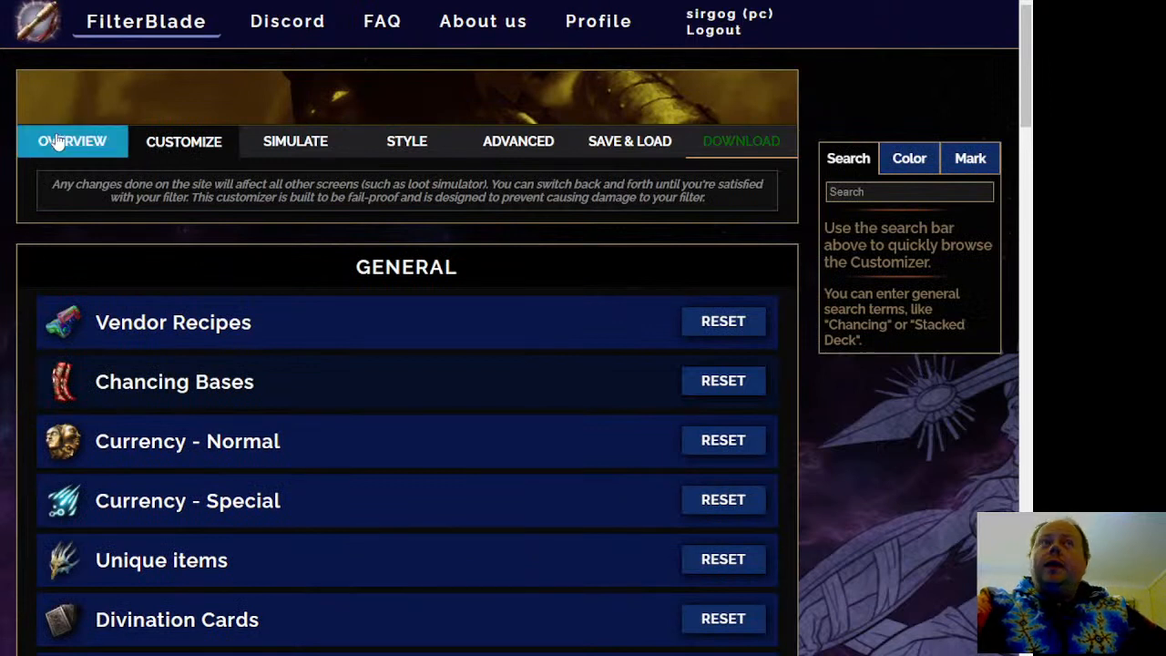
click(355, 339)
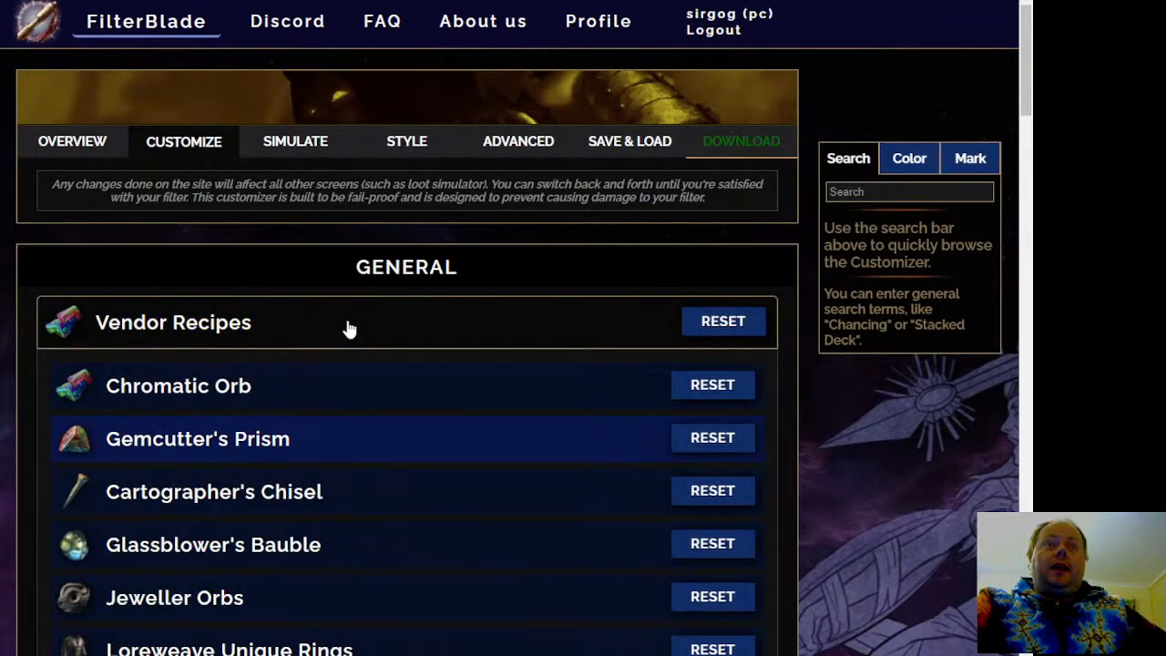
scroll(338, 325, down, 2)
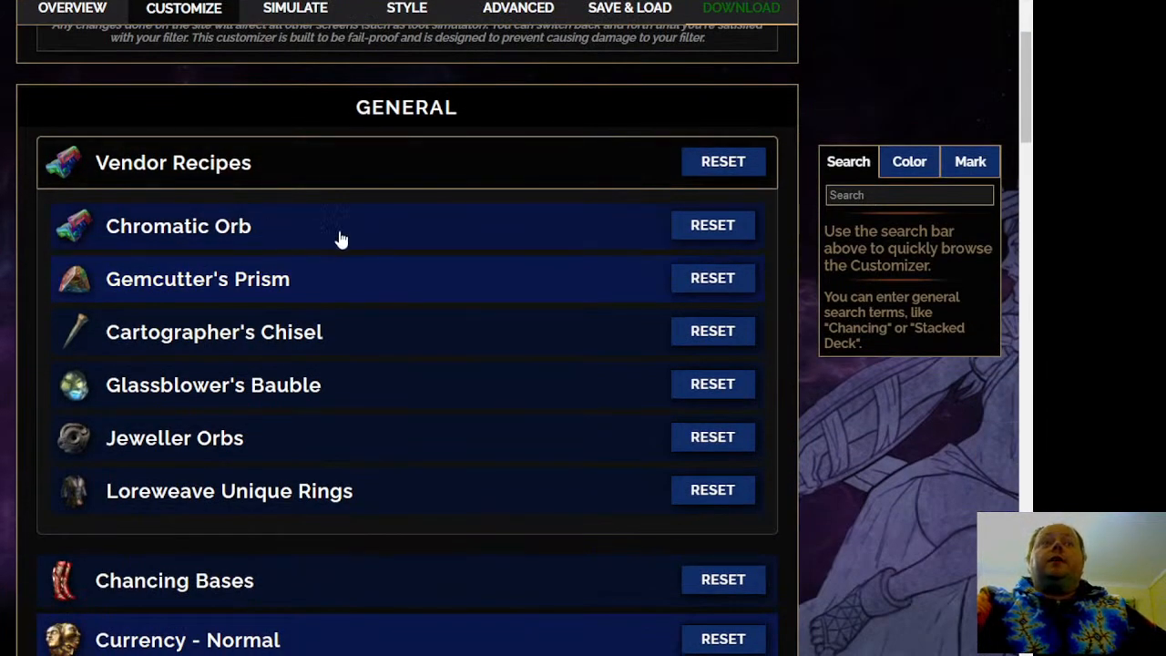
click(323, 293)
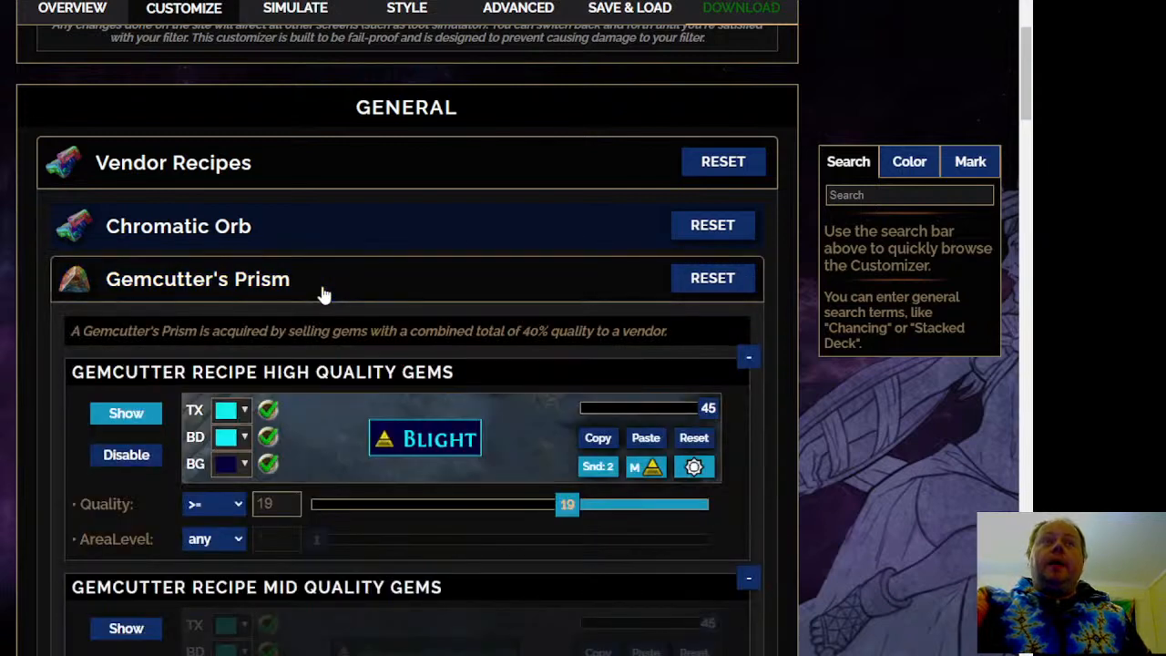
Set the quality threshold of the Gemcutter Recipe High Quality Gems rule to >= 17
scroll(36, 319, down, 2)
scroll(40, 319, down, 2)
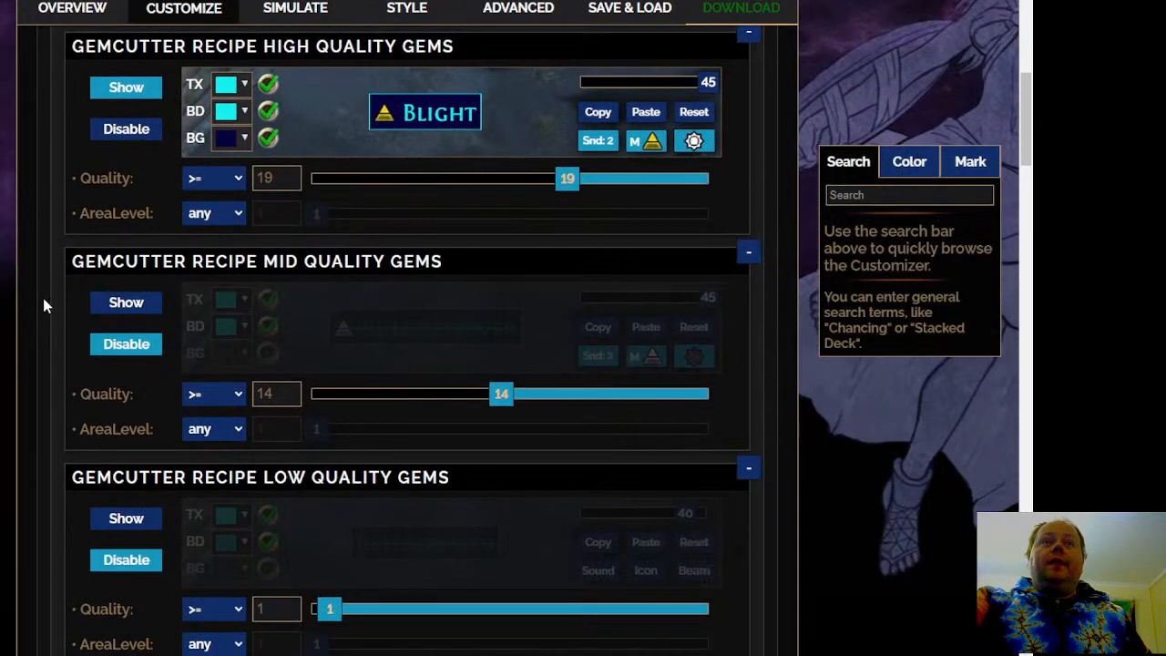
scroll(42, 294, down, 1)
scroll(44, 295, up, 5)
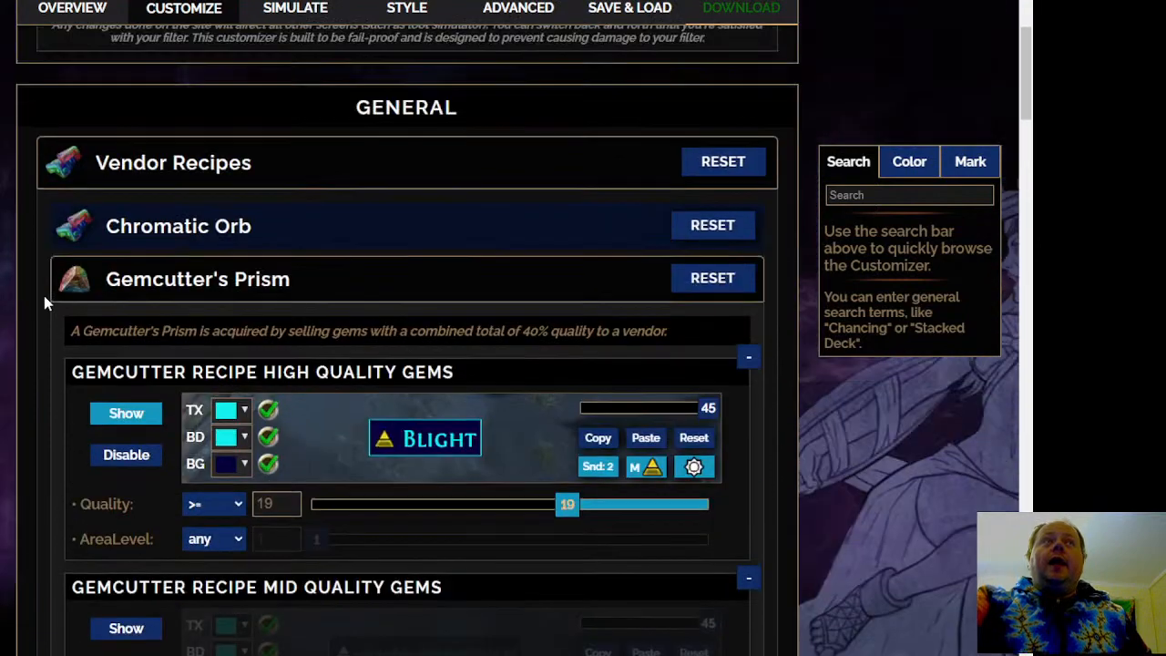
scroll(44, 296, down, 1)
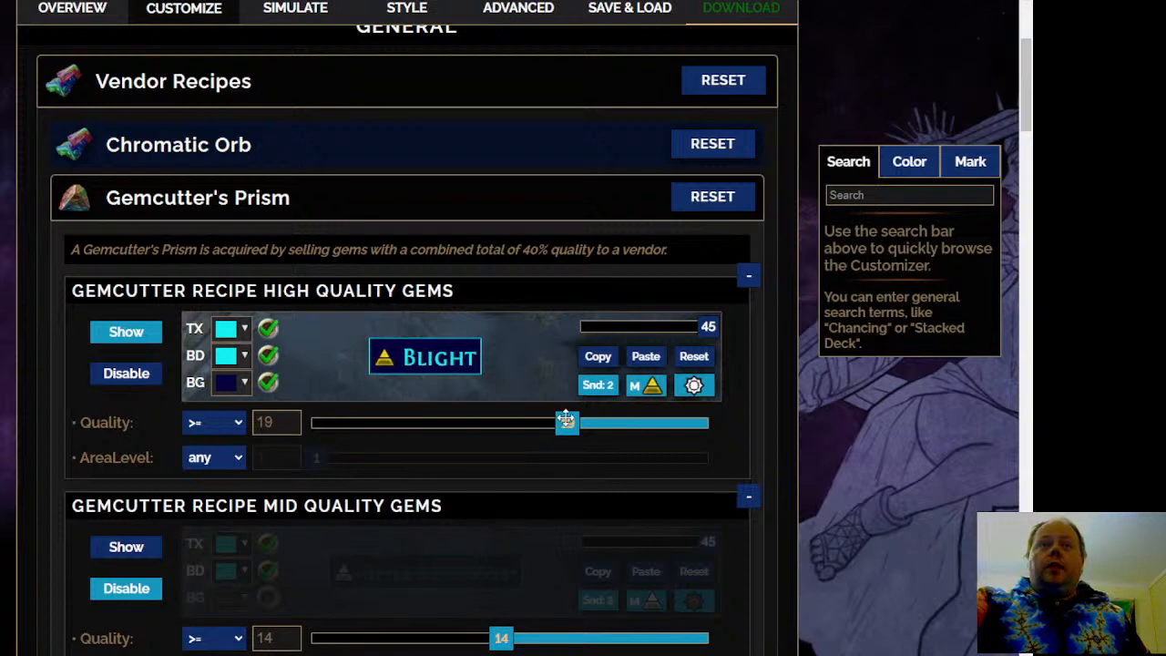
drag(566, 420, 541, 421)
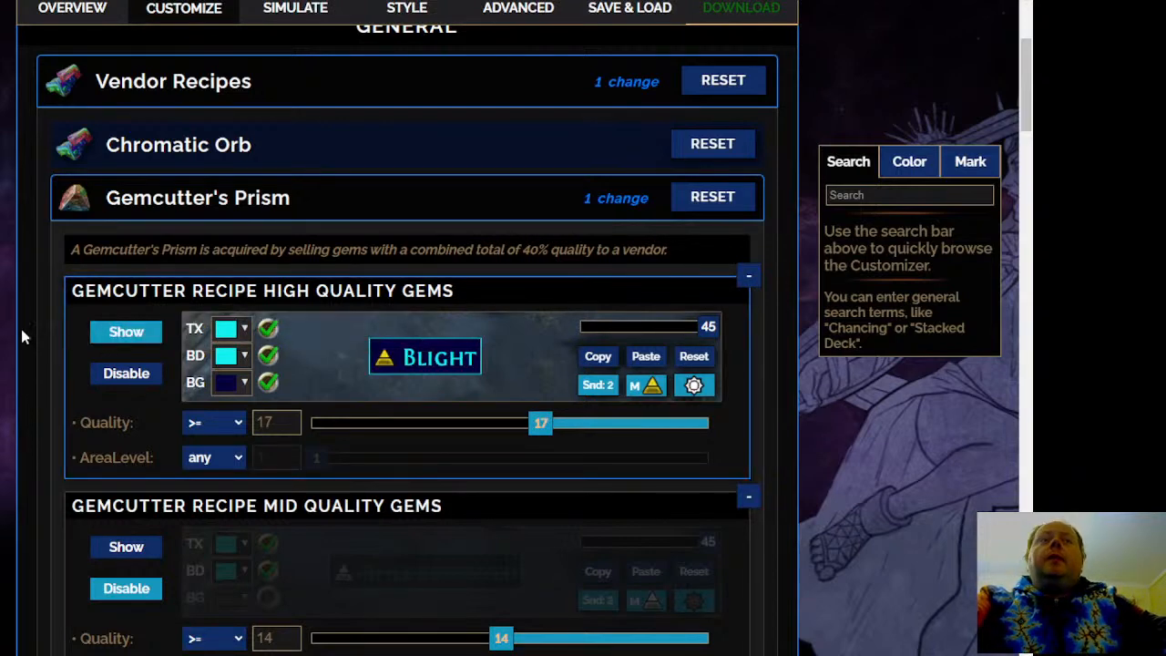
scroll(23, 330, down, 2)
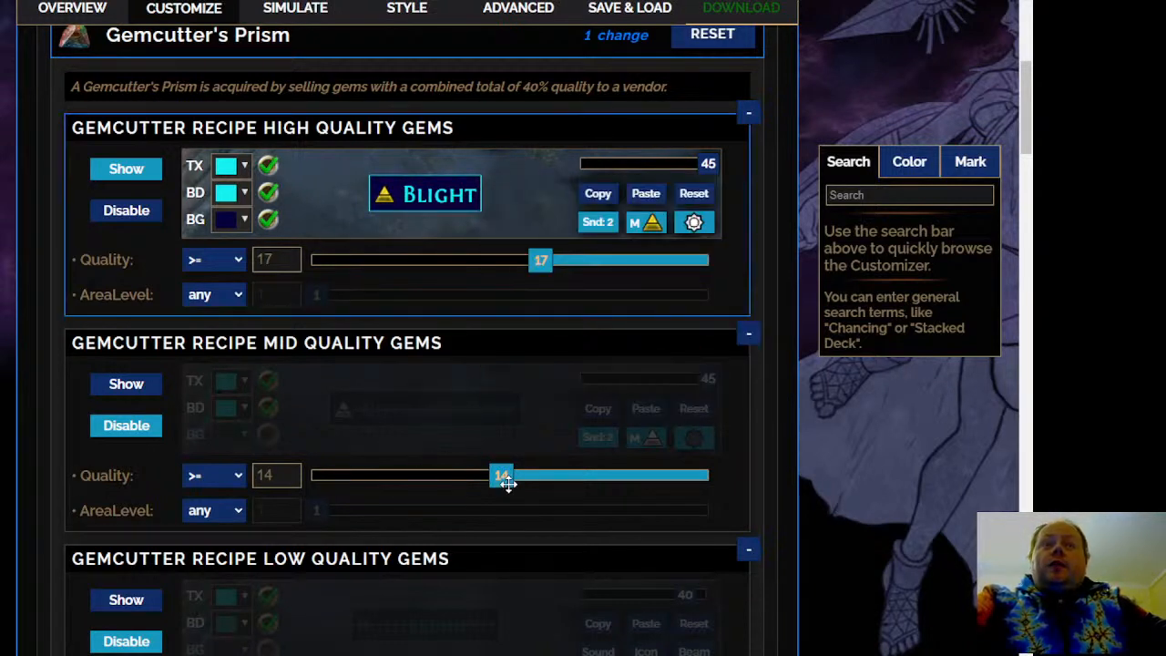
Set the quality threshold of the Gemcutter Recipe Mid Quality Gems rule to >= 11, with the rule disabled
drag(506, 483, 466, 483)
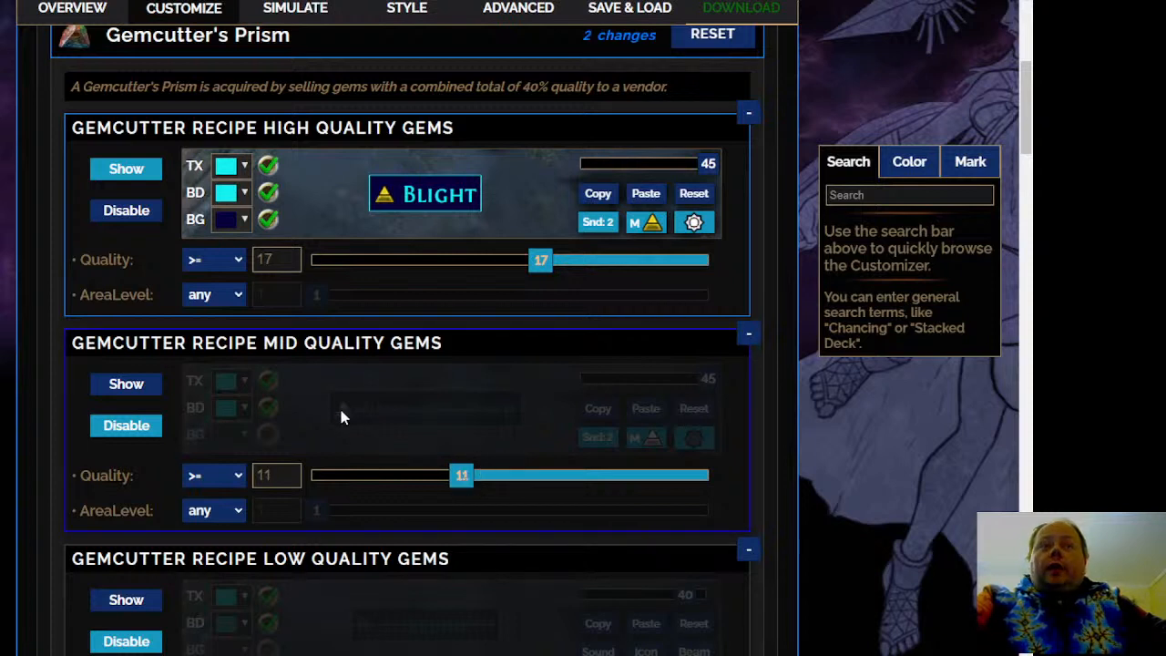
scroll(345, 420, down, 1)
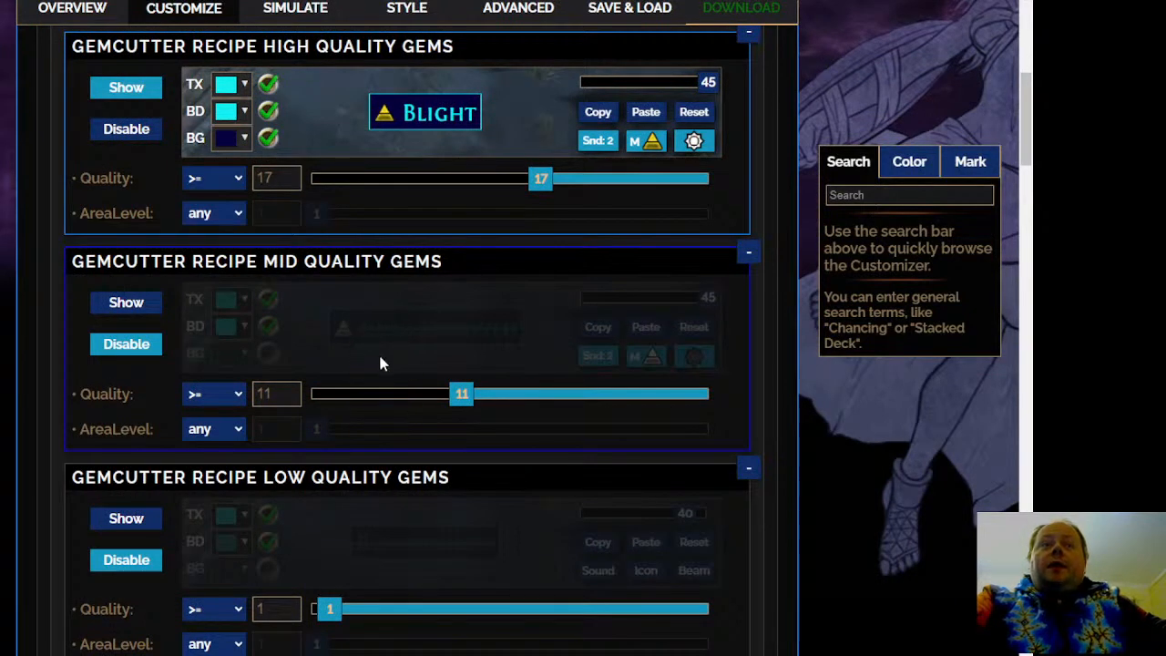
click(117, 305)
click(125, 343)
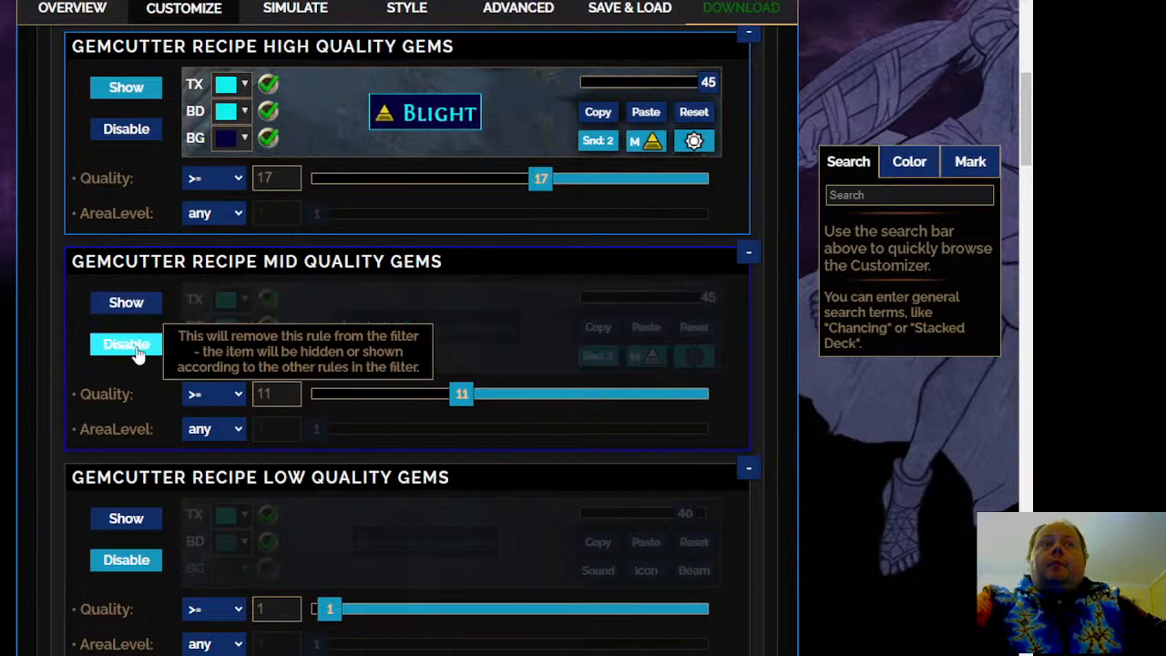
Expand the Glassblower's Bauble rules under Vendor Recipes
scroll(26, 340, down, 2)
scroll(27, 349, down, 3)
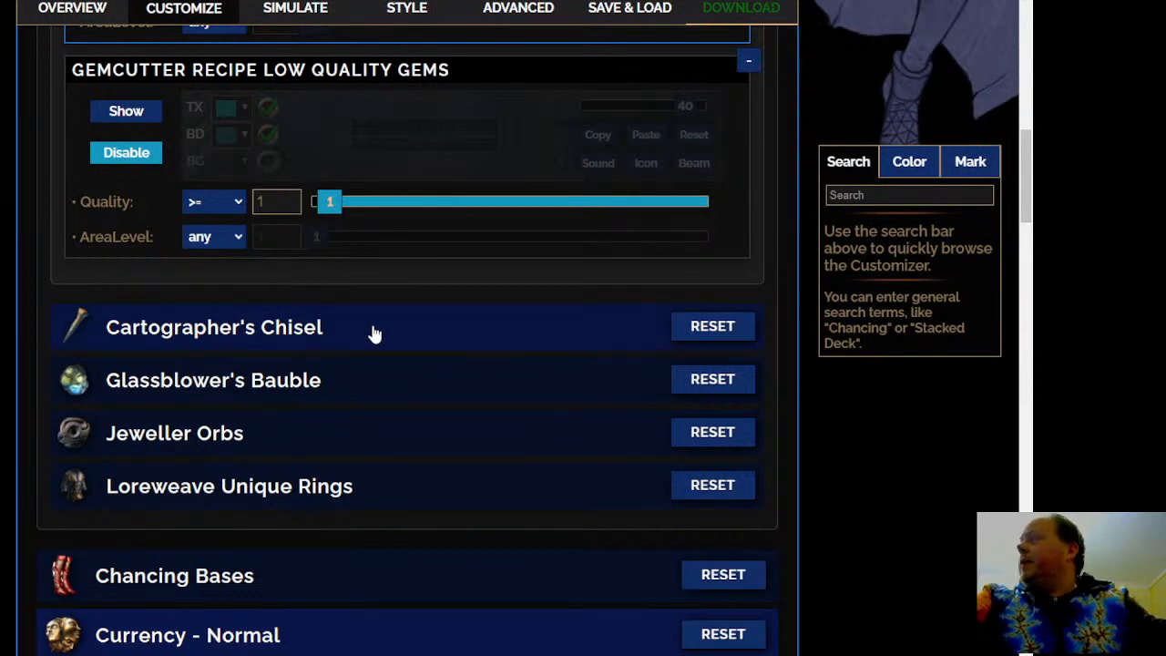
scroll(372, 334, down, 1)
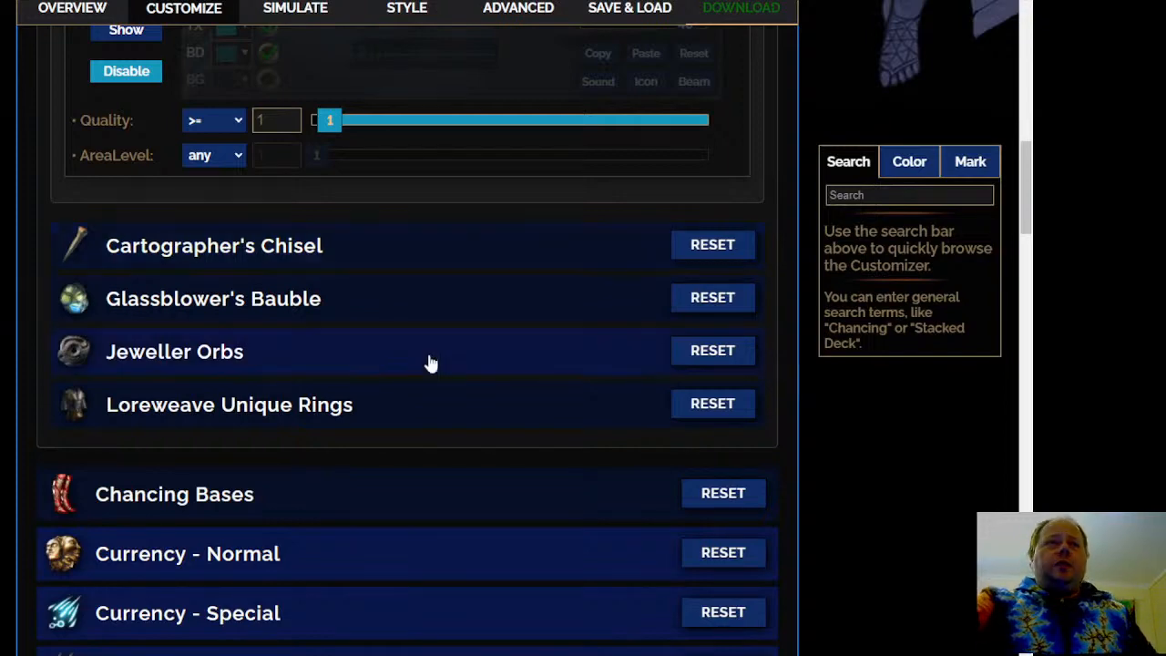
click(434, 307)
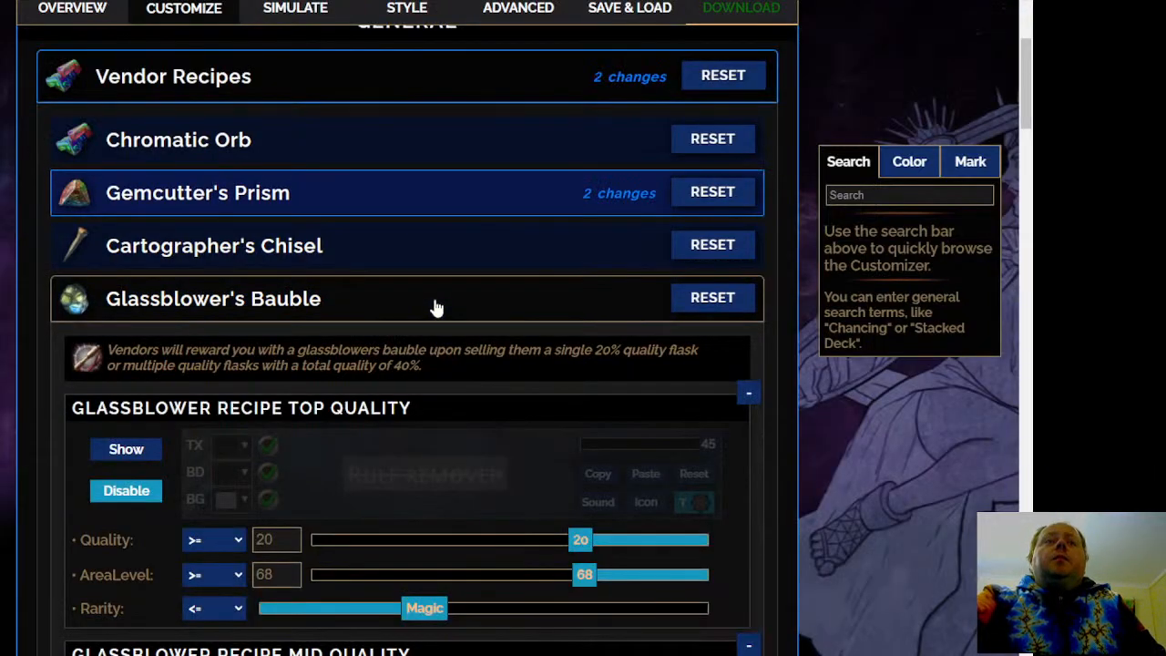
scroll(436, 308, down, 2)
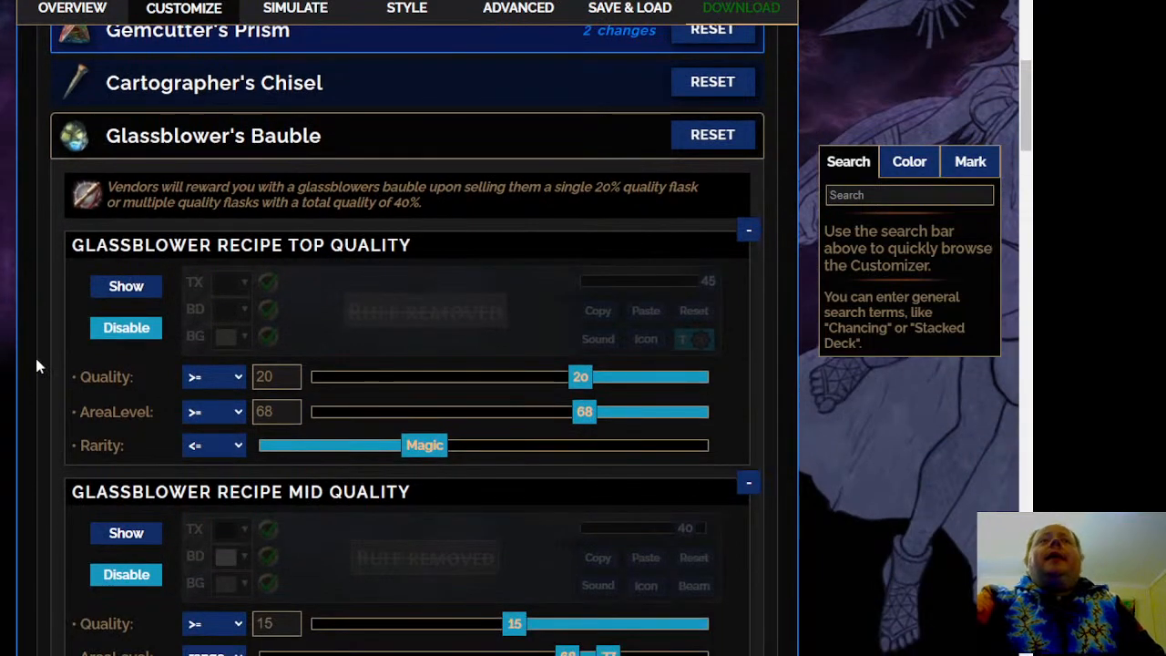
scroll(408, 339, down, 1)
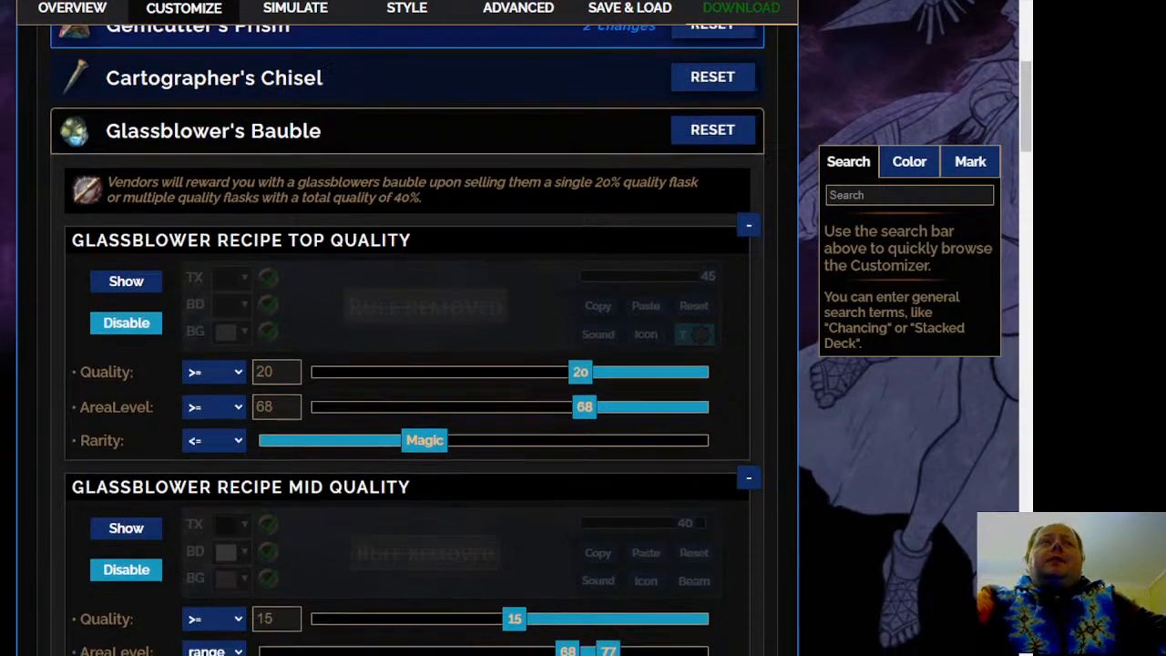
scroll(407, 340, up, 3)
scroll(407, 340, down, 3)
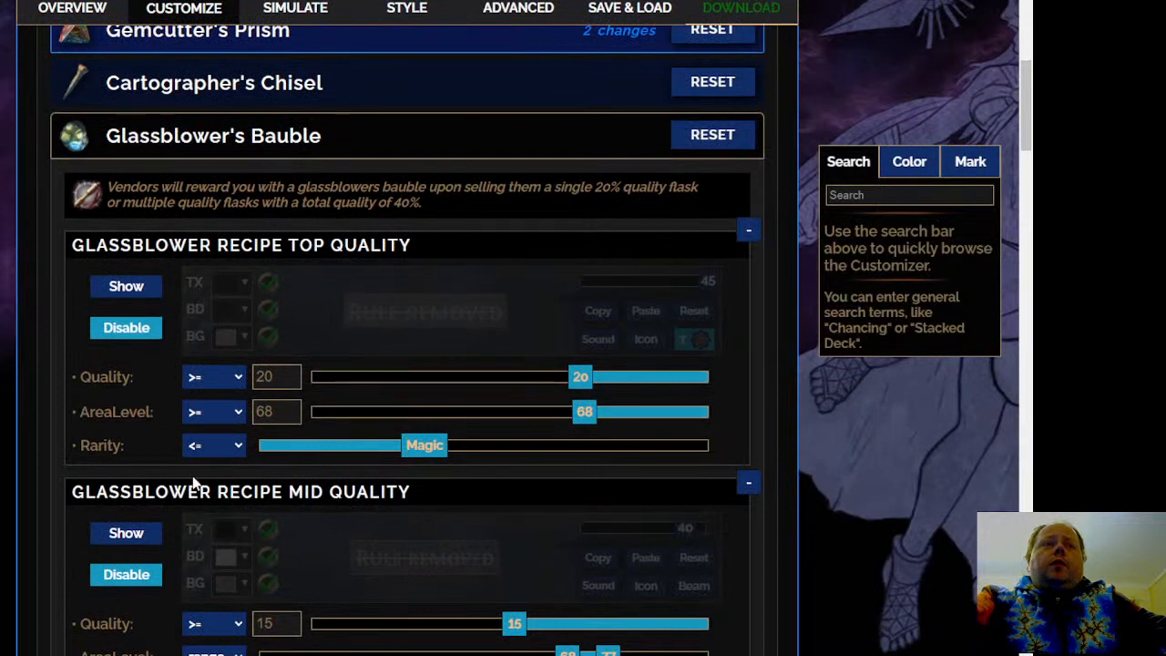
Set the area level of the Glassblower Recipe Top Quality rule to >= 85 and set the rule to Show
mouse_move(414, 447)
mouse_down()
mouse_move(309, 466)
mouse_move(428, 446)
mouse_up()
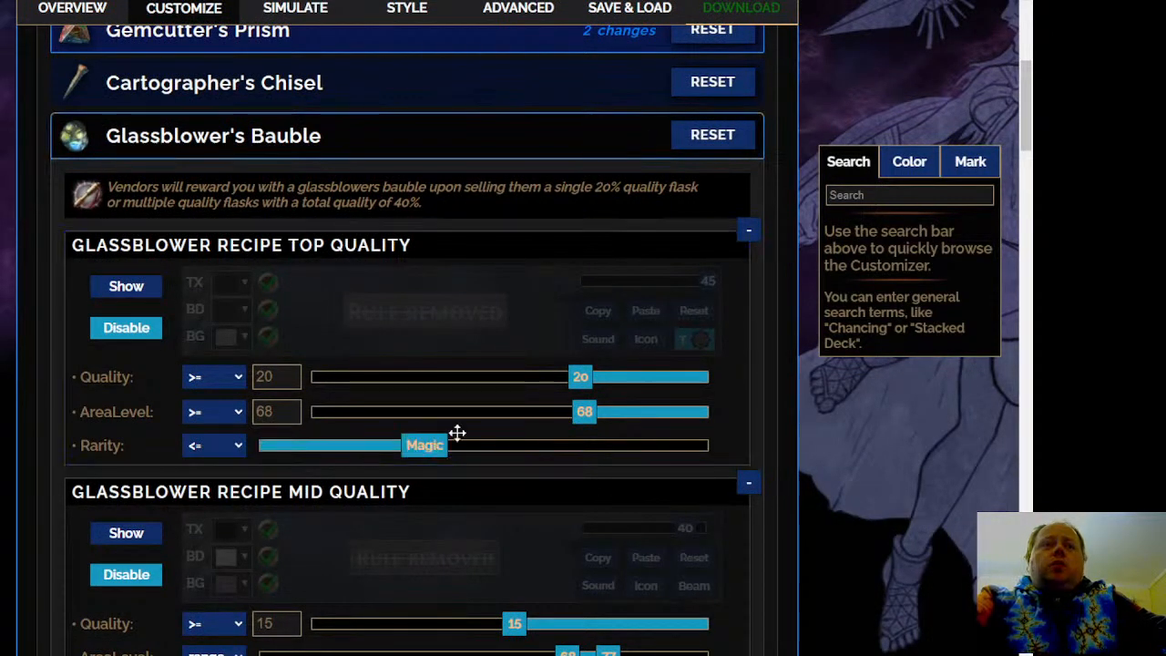
drag(584, 412, 652, 414)
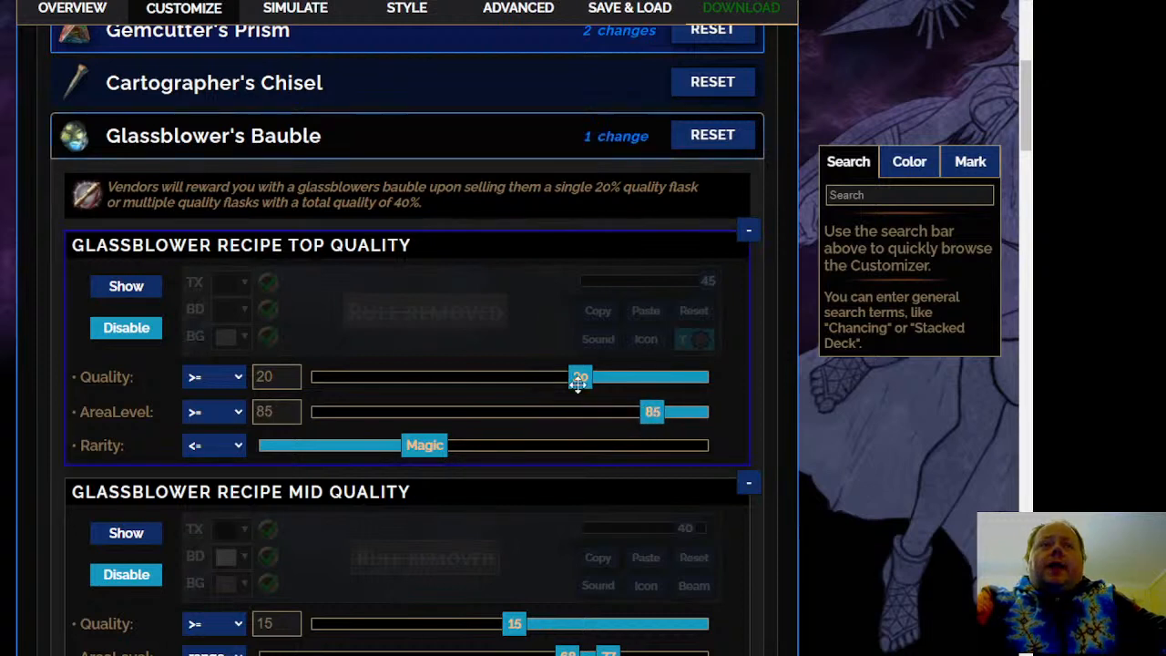
click(127, 288)
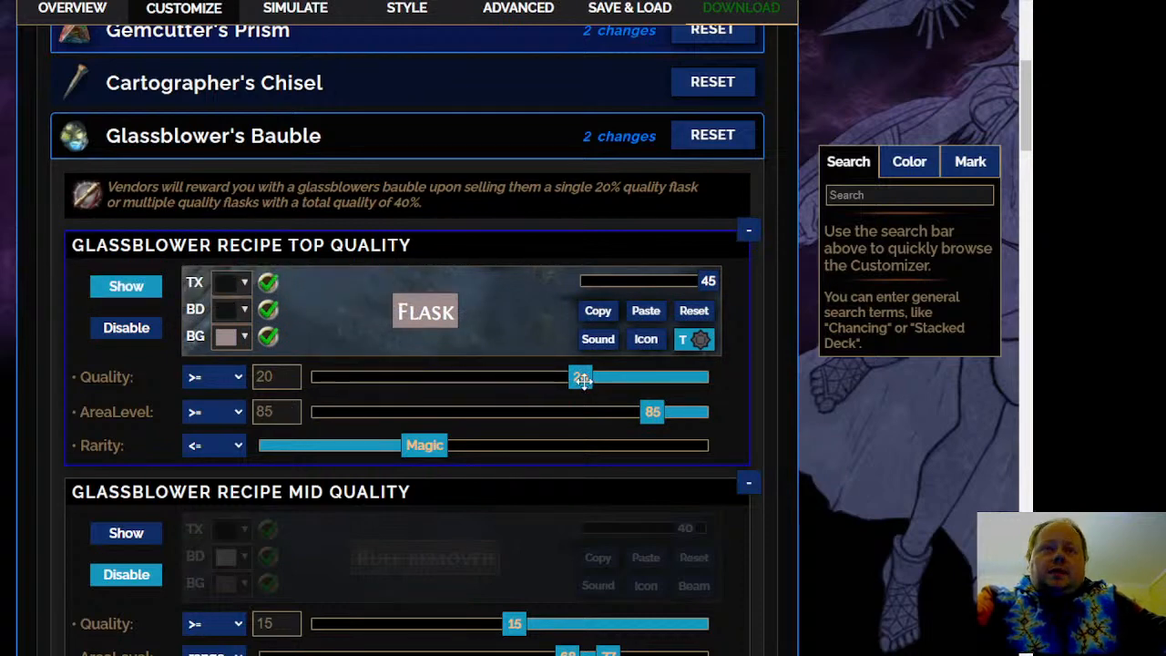
Give the Glassblower Recipe Top Quality rule the Normal drop sound number 2
scroll(628, 355, down, 1)
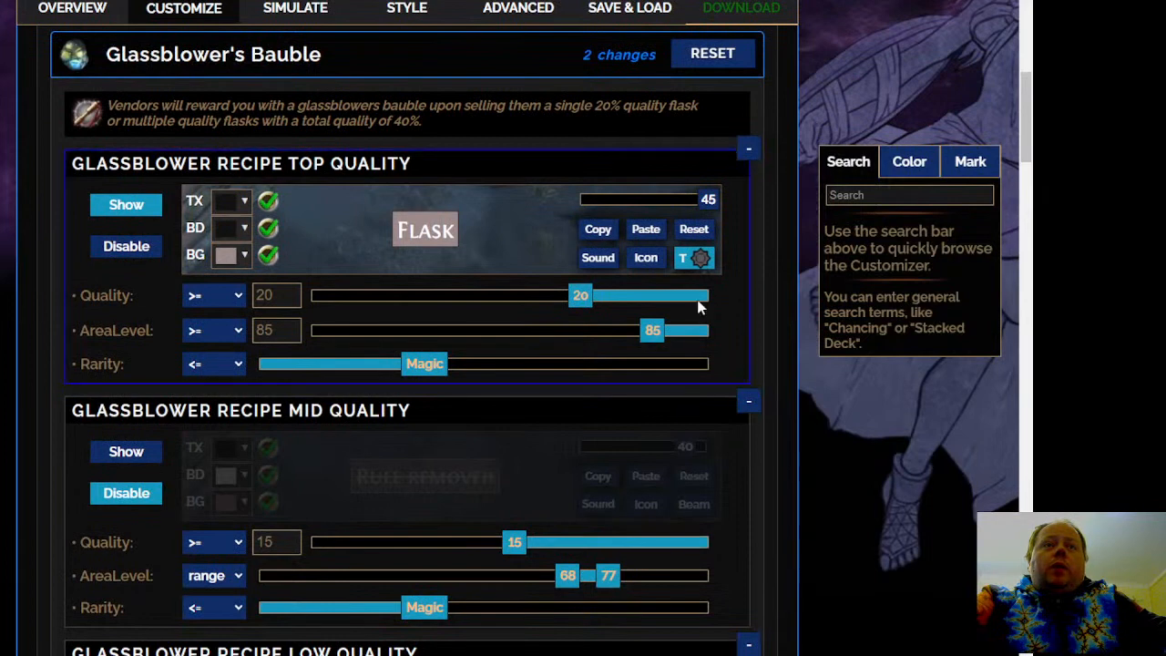
click(598, 259)
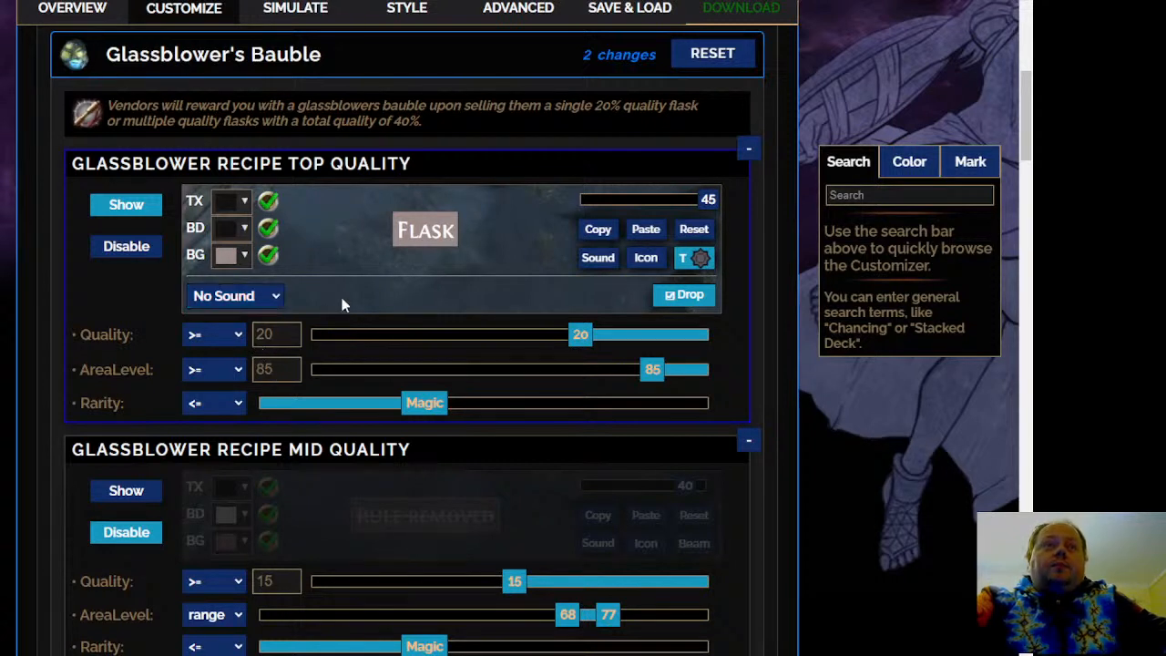
click(596, 259)
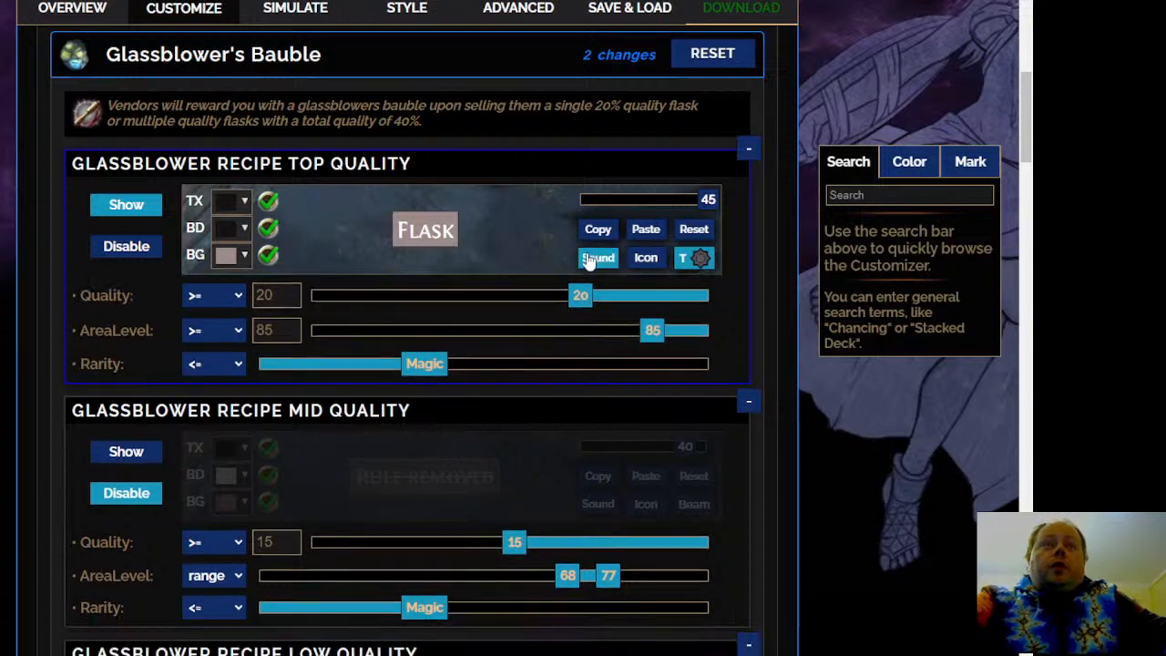
click(613, 258)
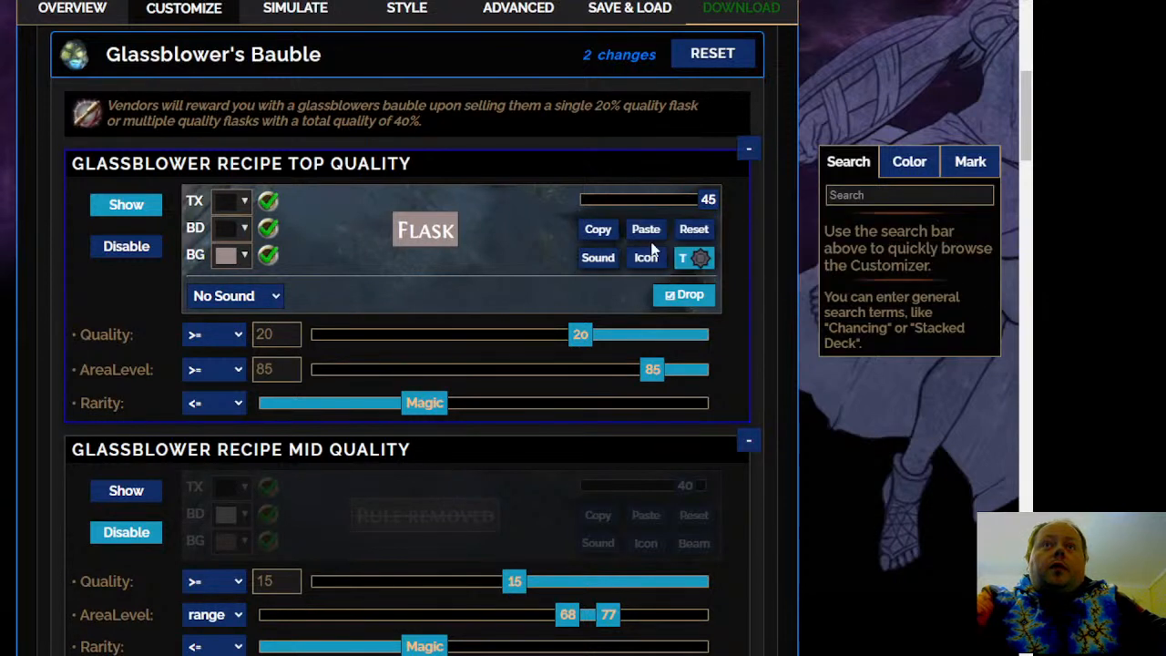
click(607, 261)
click(607, 261)
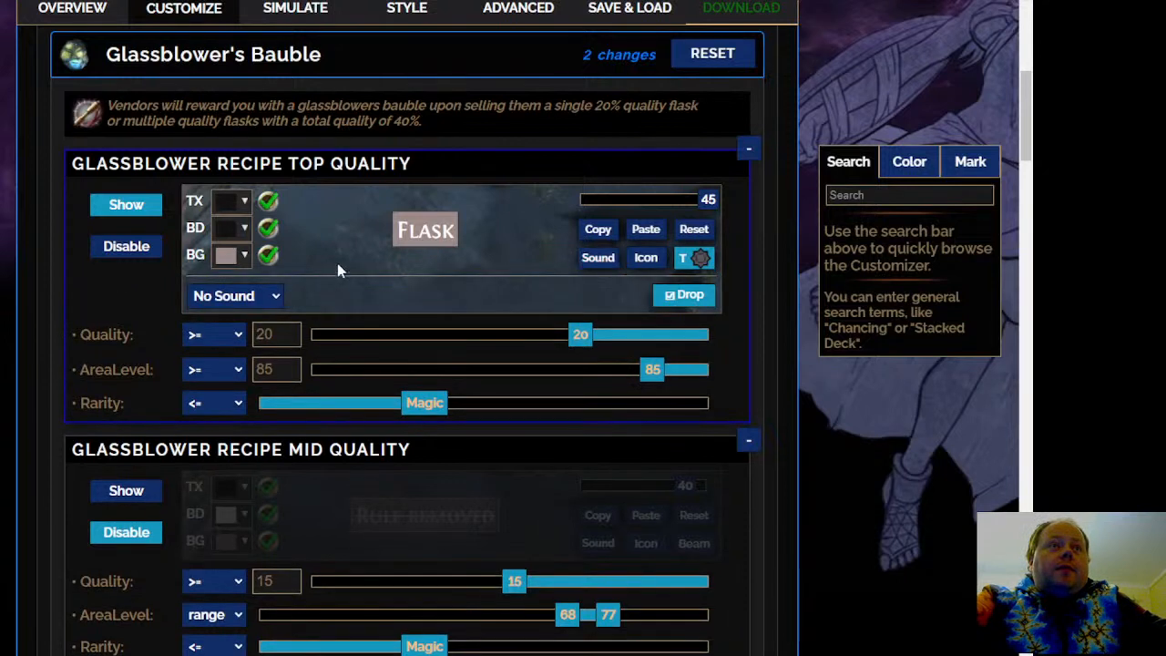
click(246, 351)
click(374, 304)
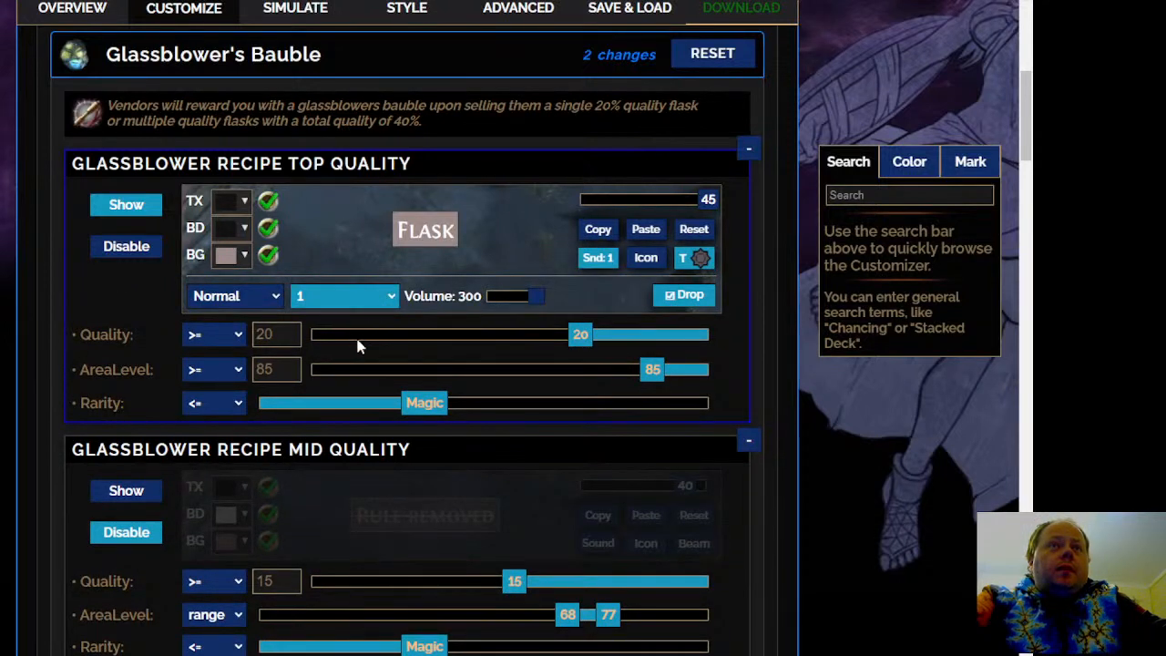
click(357, 330)
click(364, 300)
click(359, 317)
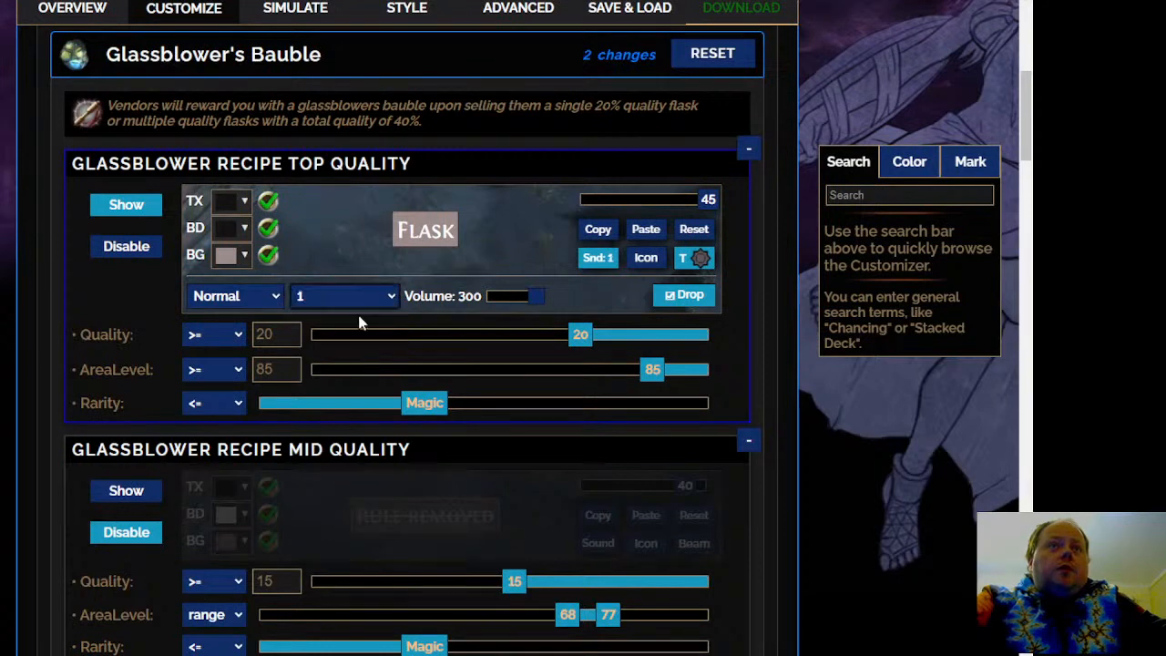
click(373, 300)
click(368, 338)
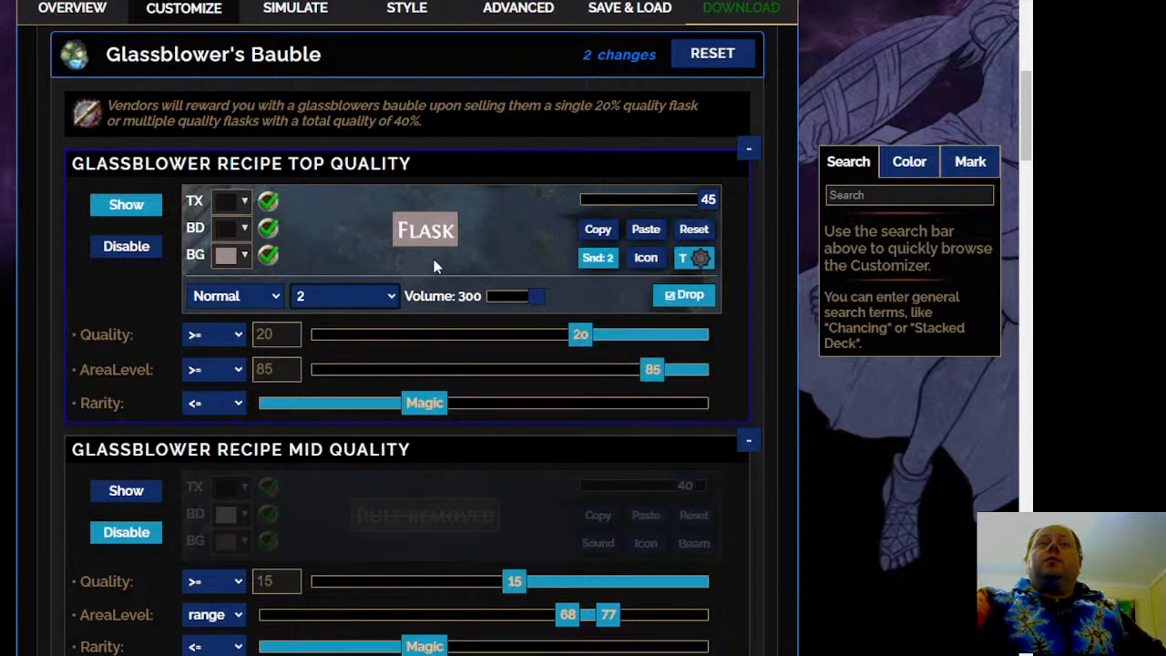
Set the area level range of the Glassblower Recipe Low Quality rule to 85–100
scroll(436, 270, down, 4)
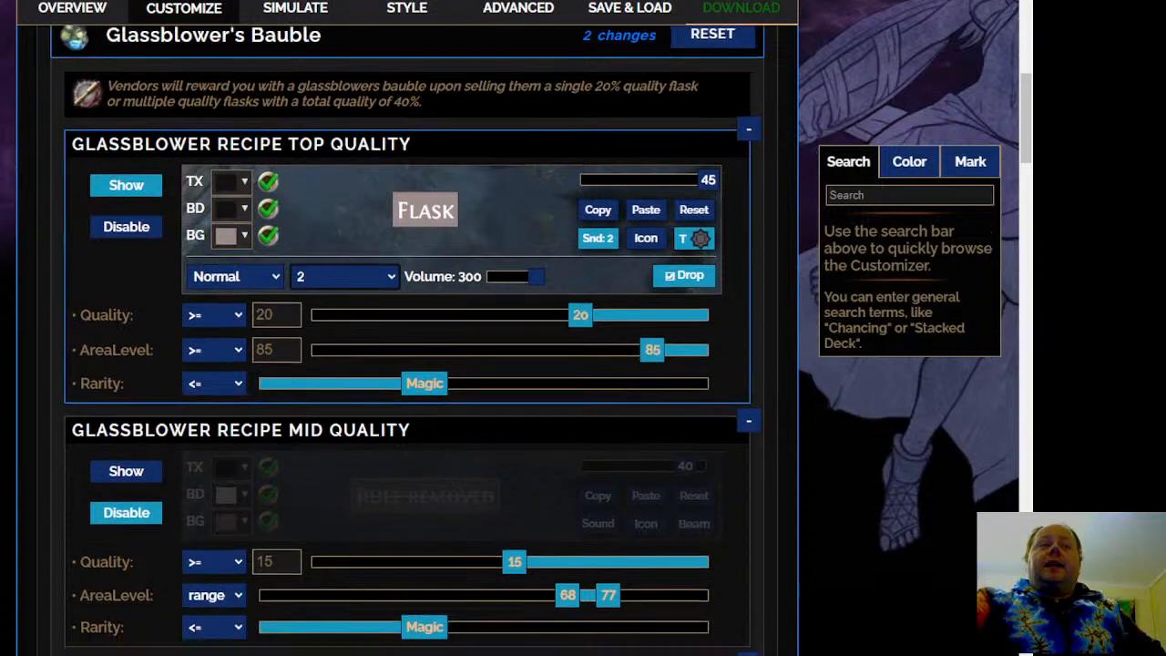
scroll(410, 327, up, 2)
scroll(409, 328, down, 3)
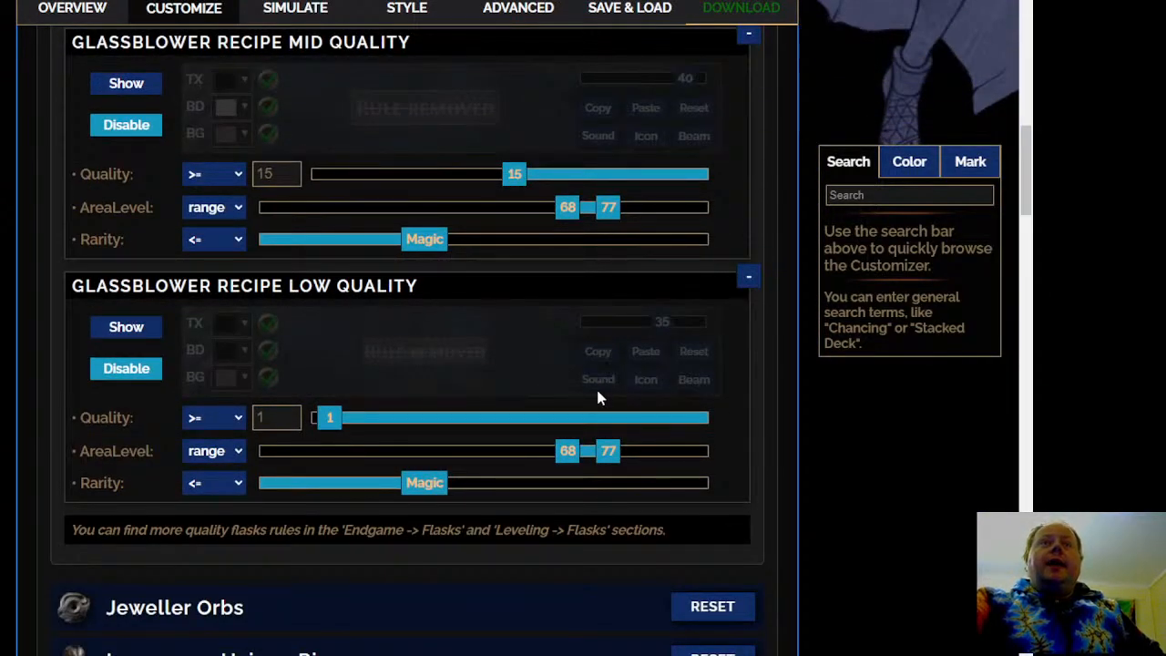
scroll(571, 452, down, 3)
scroll(107, 454, up, 3)
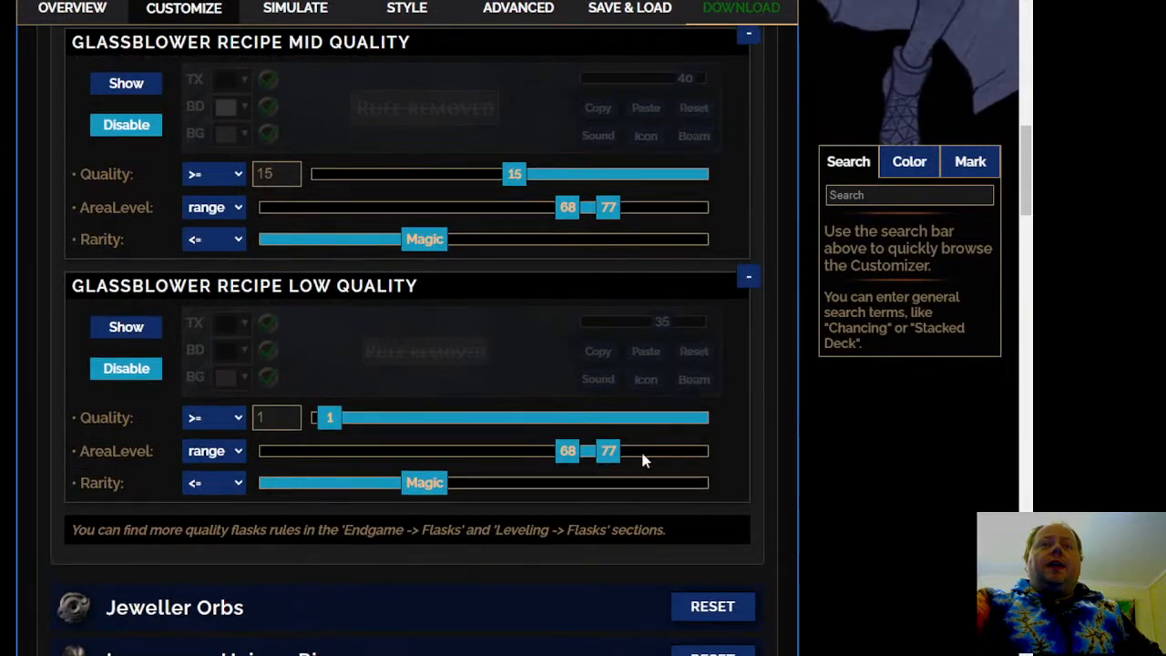
drag(606, 452, 739, 448)
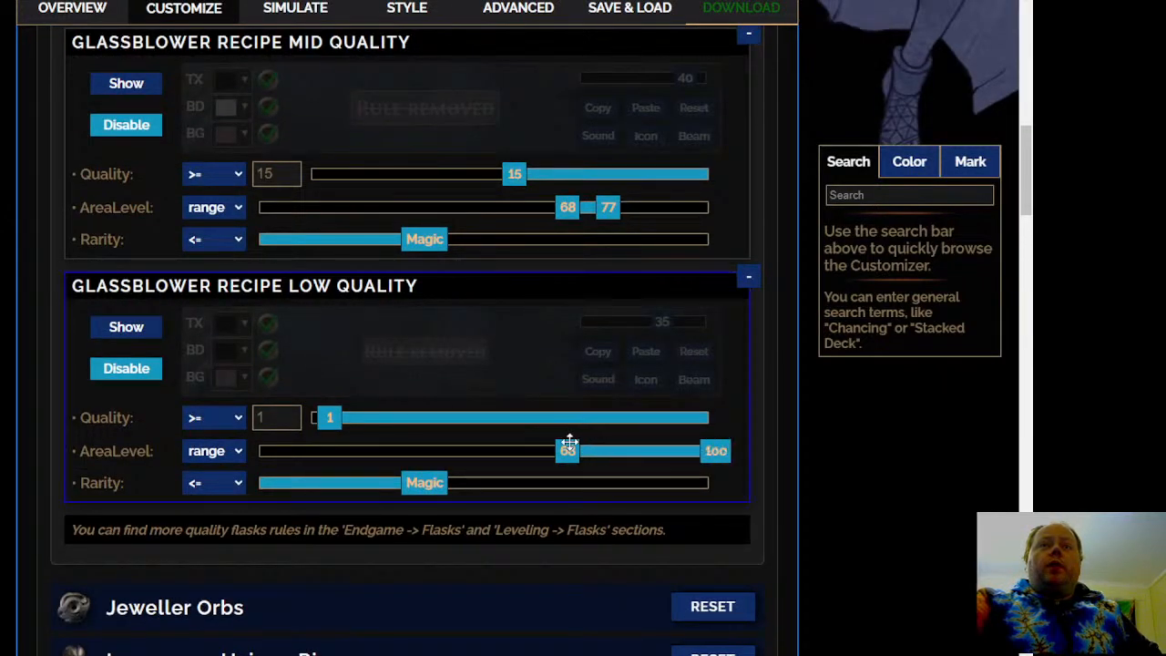
drag(567, 451, 642, 458)
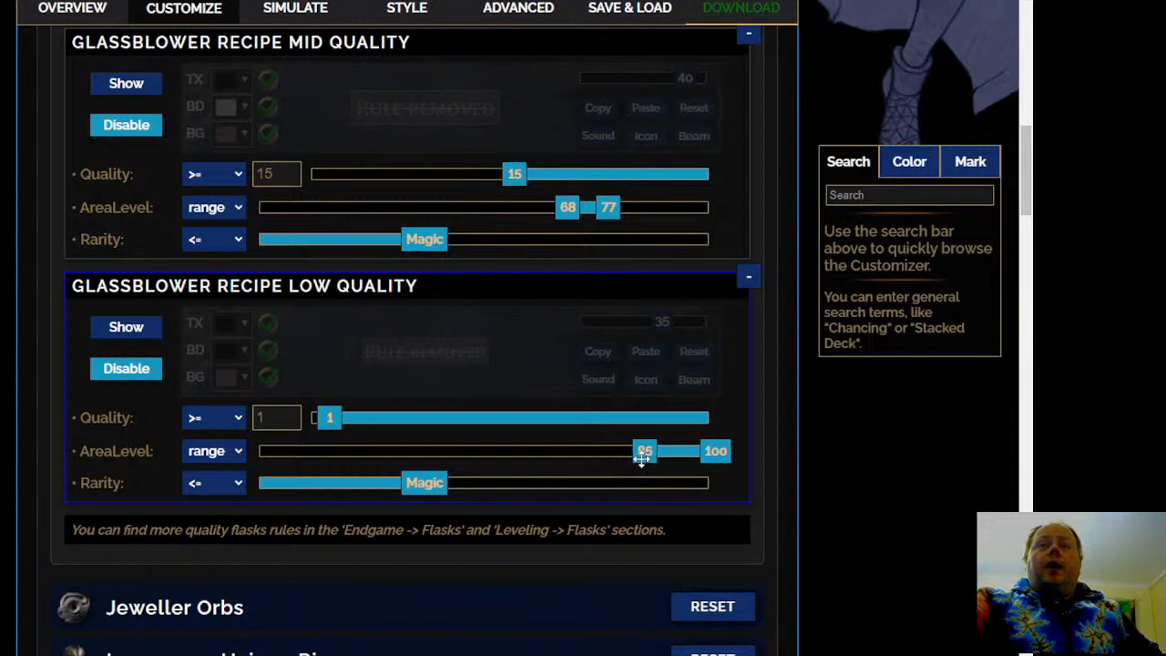
Set the Glassblower Recipe Low Quality rule to Show and its quality threshold to >= 0
click(156, 326)
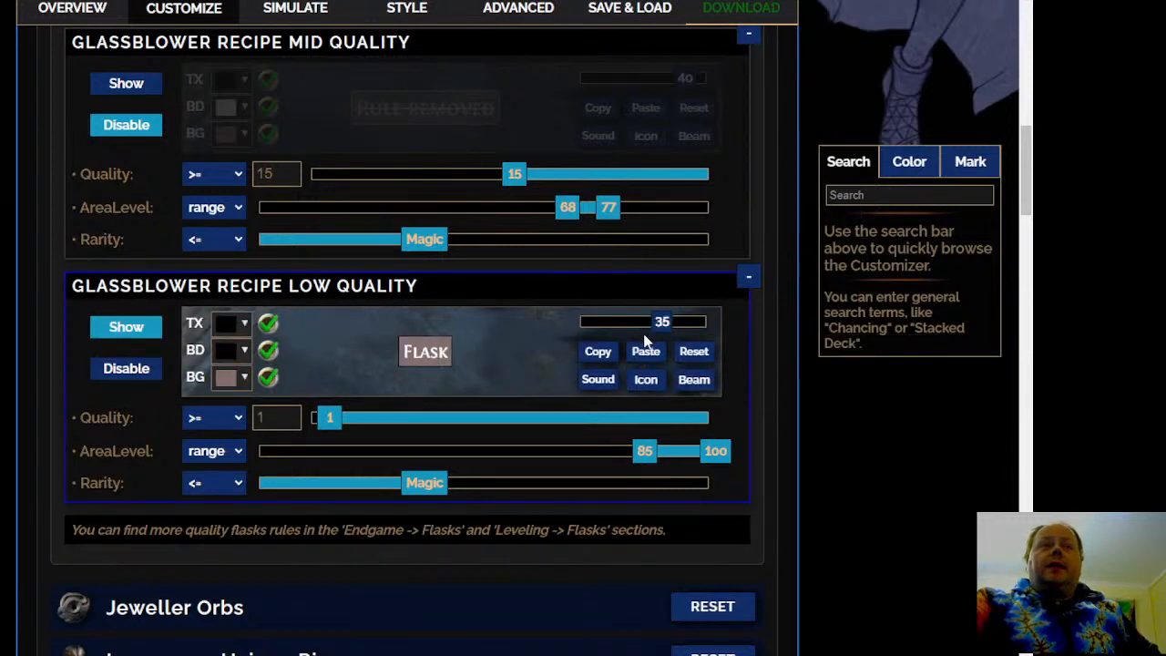
drag(327, 417, 307, 418)
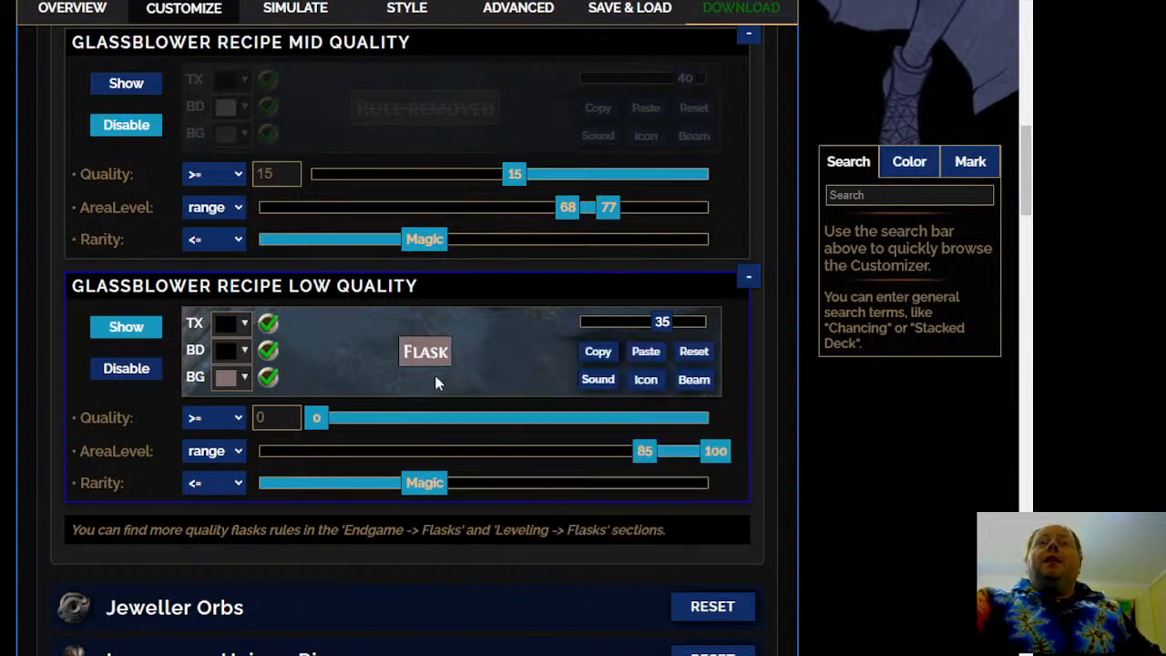
mouse_move(438, 350)
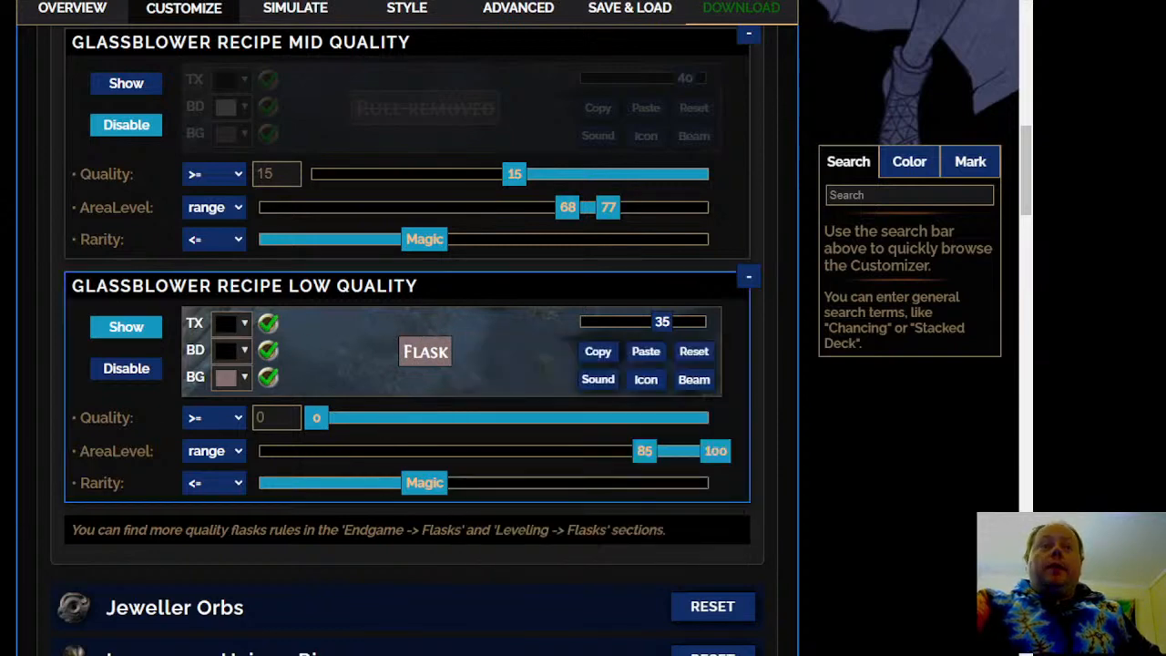
Examine the Jeweller Orbs and Loreweave Unique Rings recipe rules, collapsing each section after viewing it
scroll(385, 297, down, 4)
scroll(385, 297, up, 2)
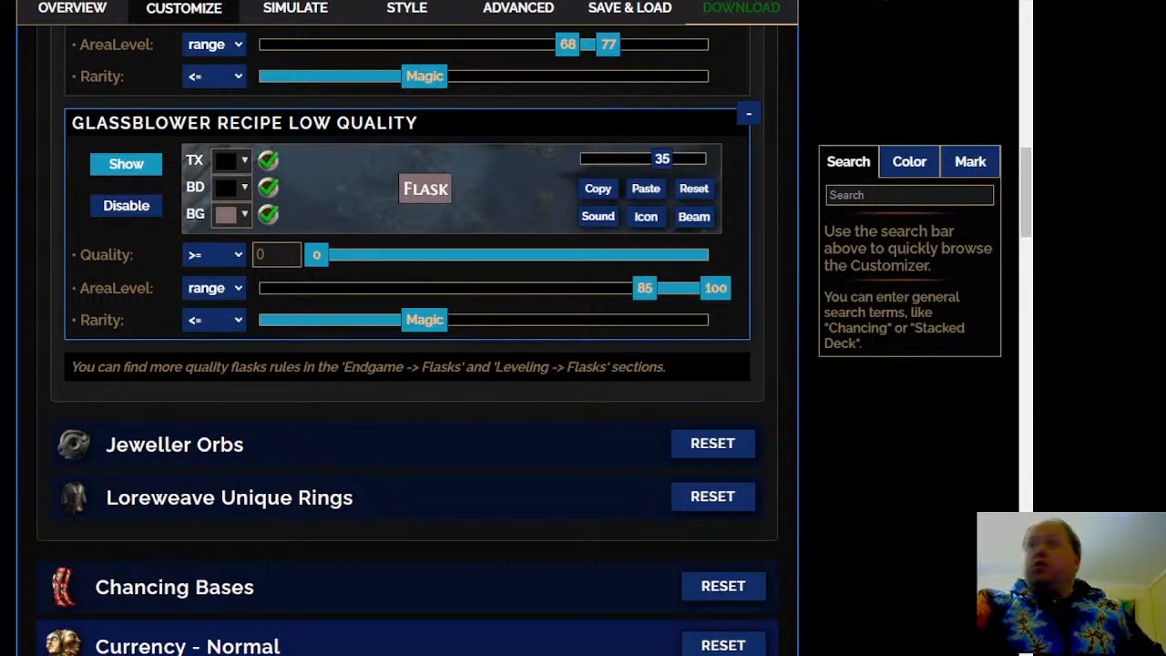
scroll(404, 354, down, 1)
click(403, 356)
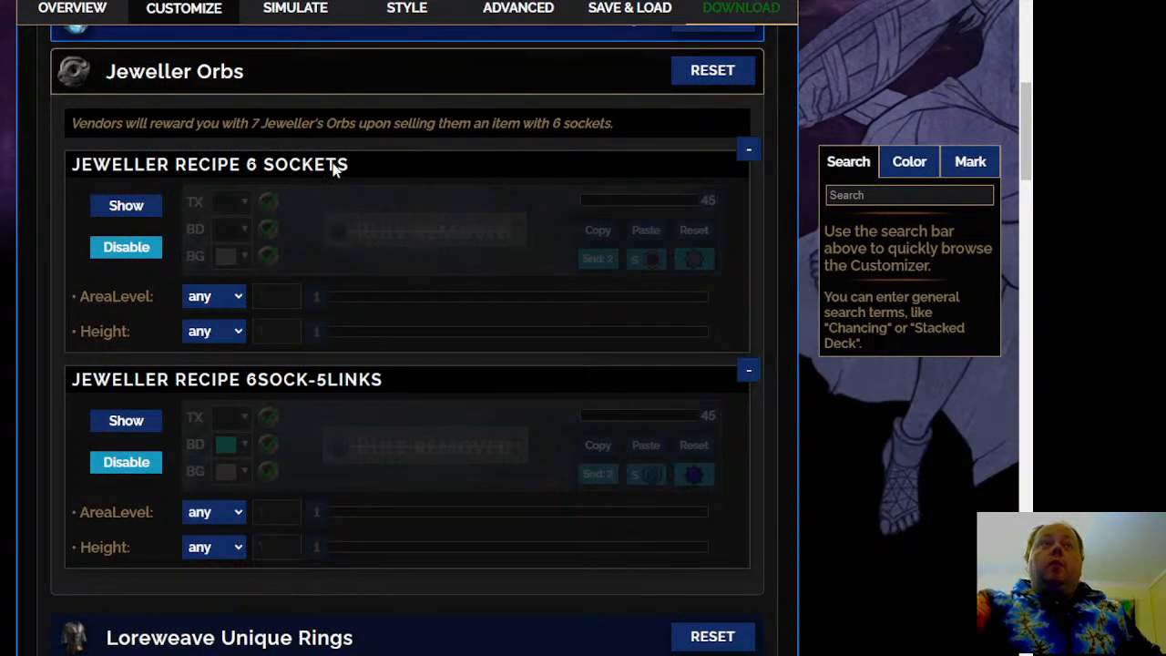
click(305, 83)
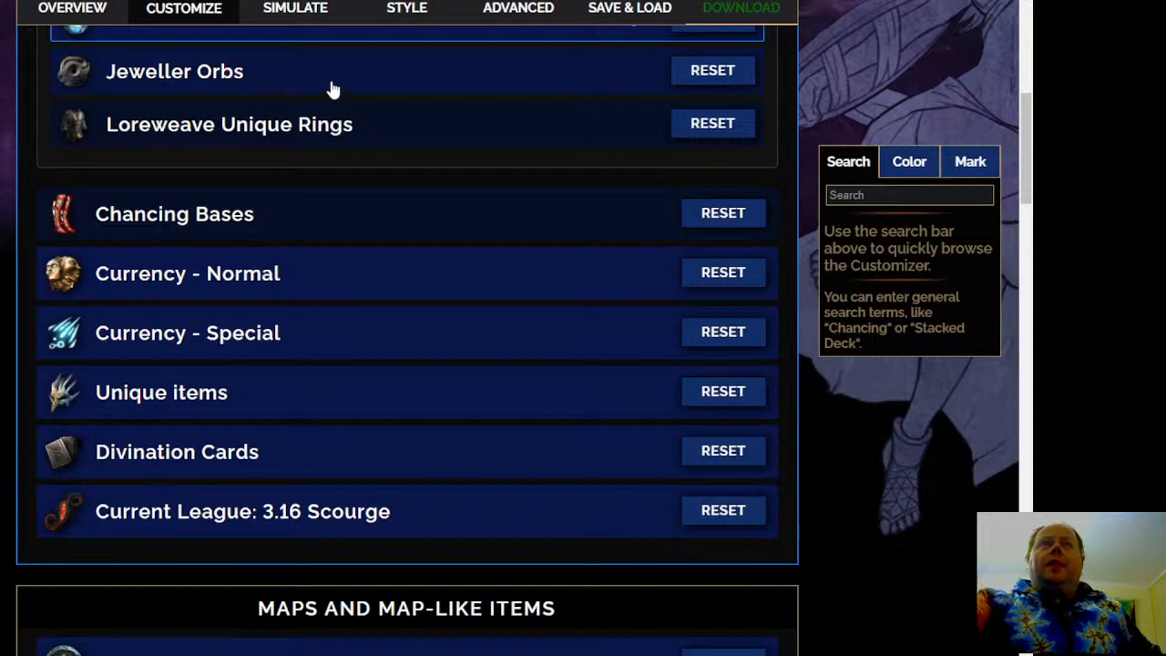
click(437, 137)
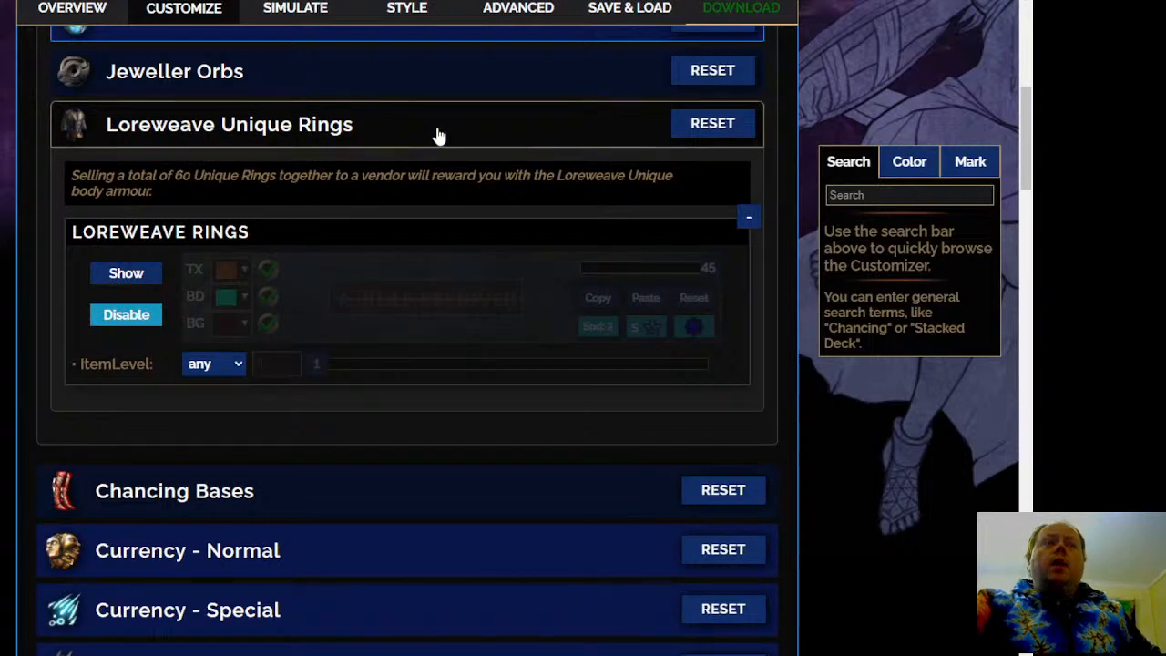
click(437, 136)
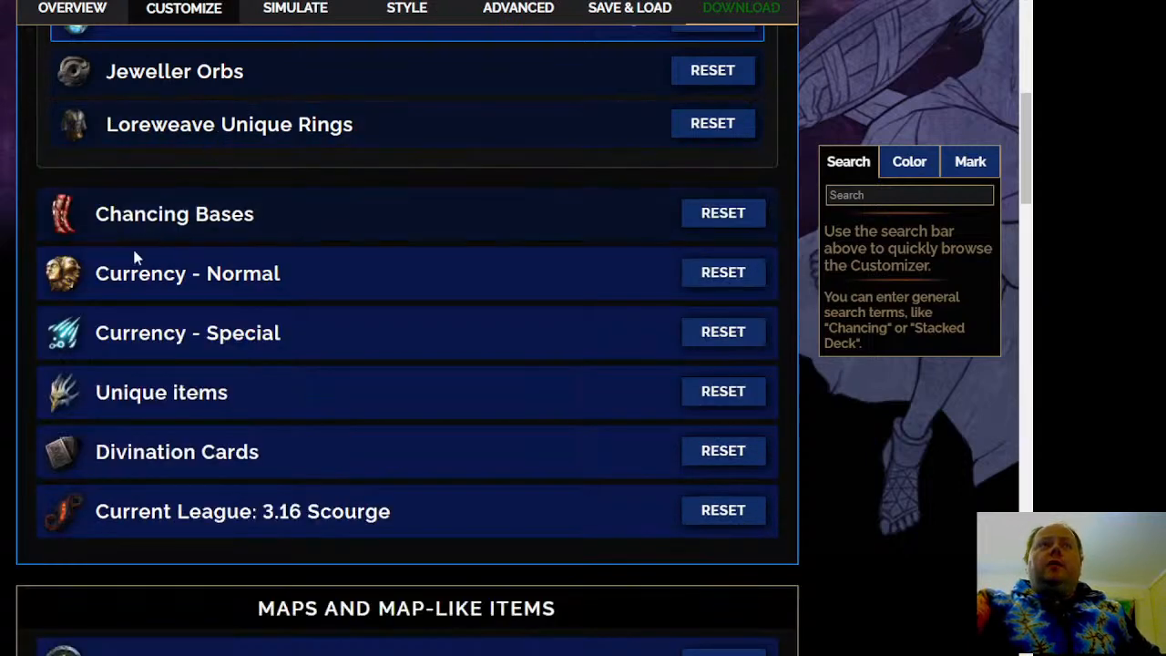
scroll(60, 286, up, 2)
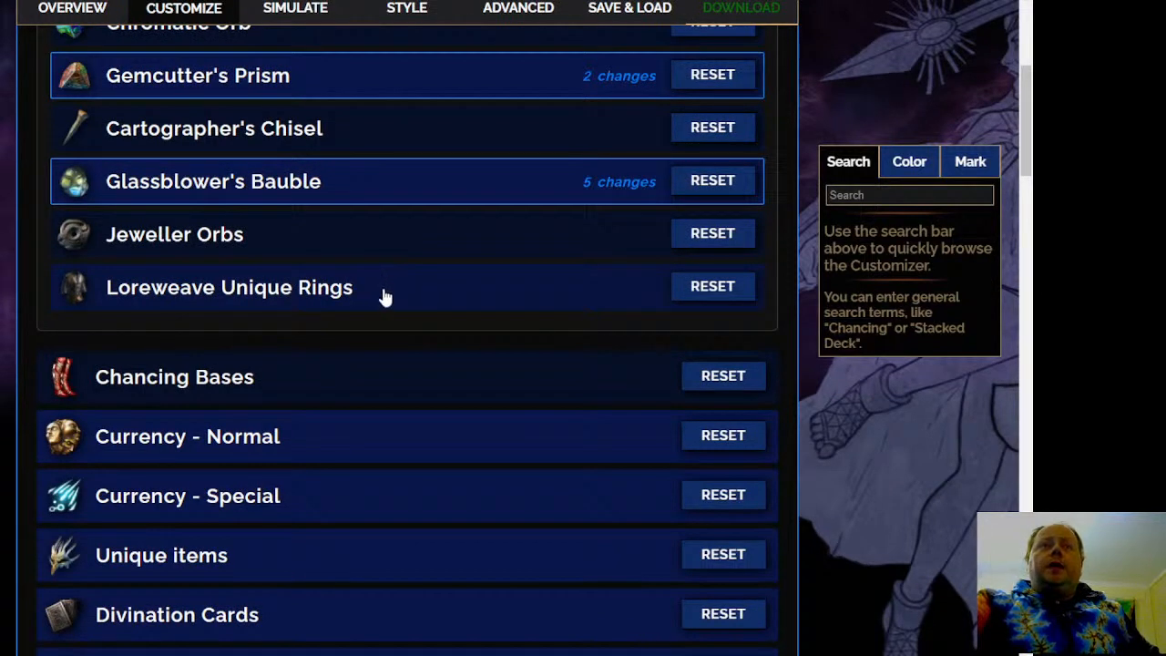
scroll(387, 301, down, 1)
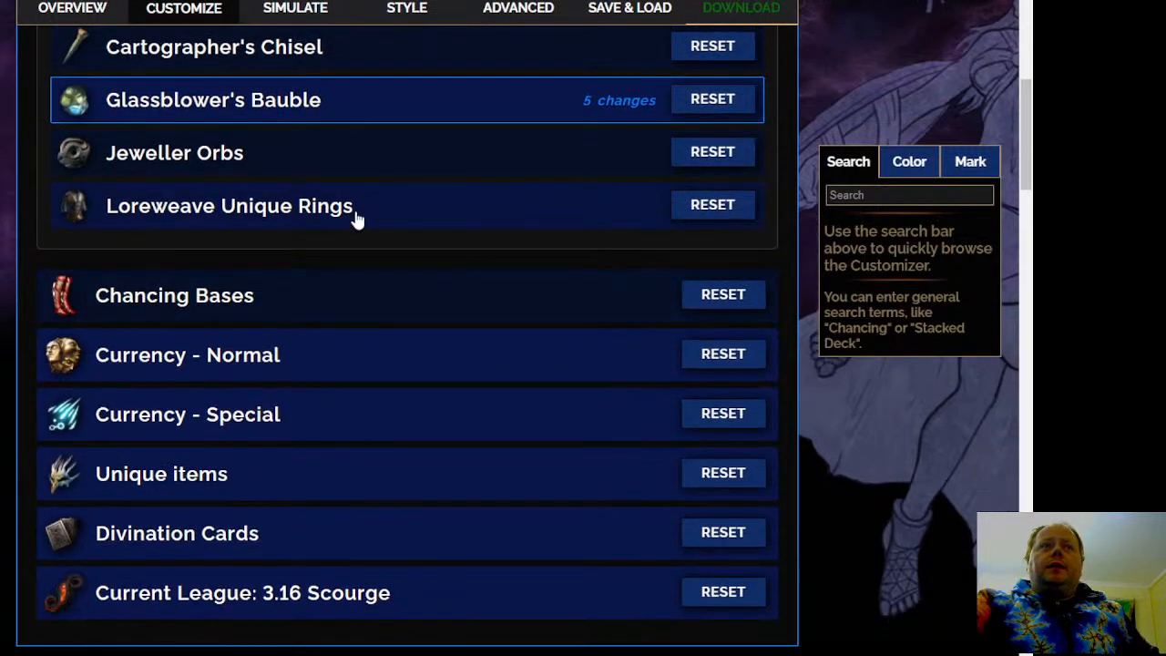
Open the Chancing Bases rules and move Elegant Round Shield and Sadist Garb from Normal Chancing Bases to Leather Belts for Headhunter Chancing
click(382, 305)
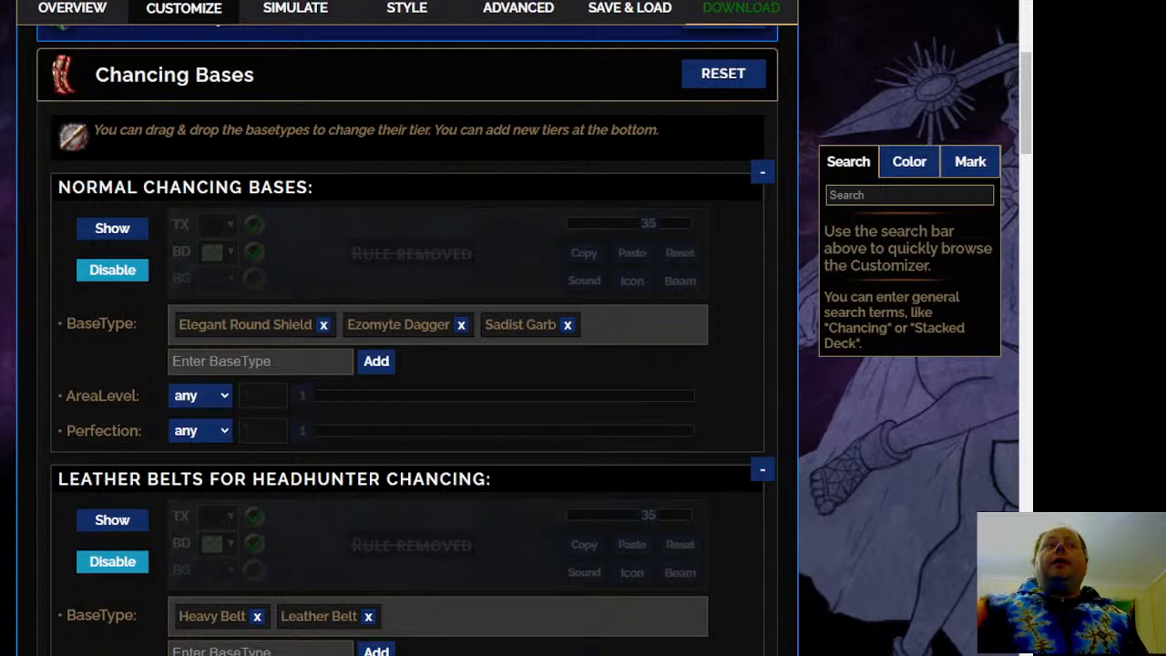
scroll(271, 328, down, 1)
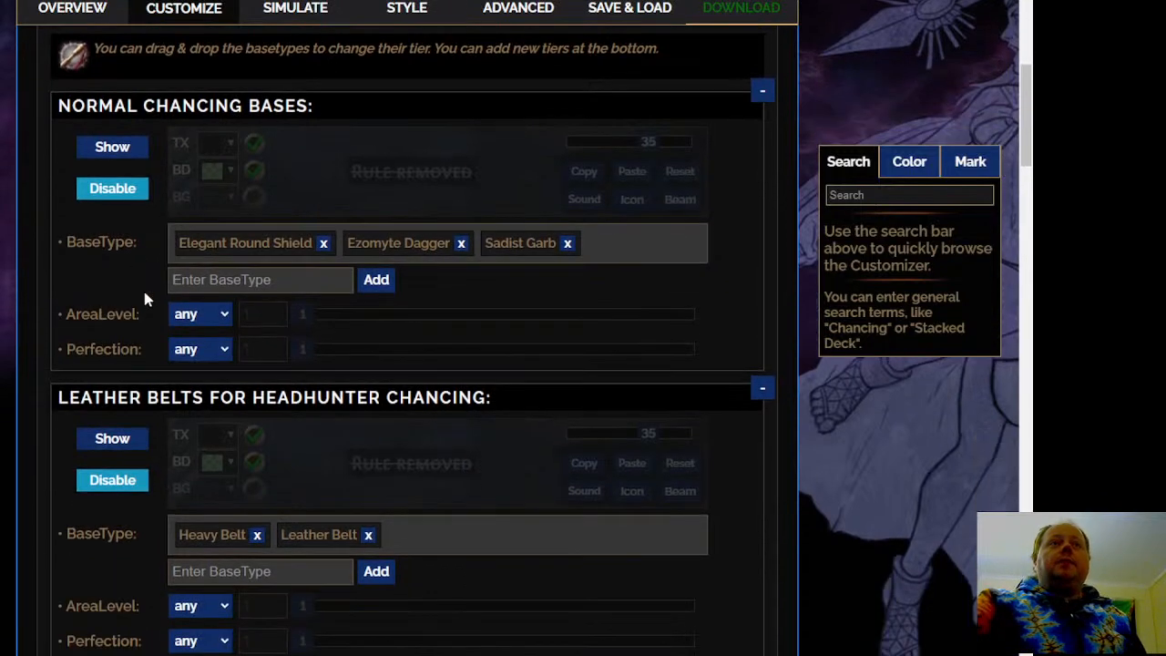
mouse_move(291, 259)
drag(291, 259, 514, 539)
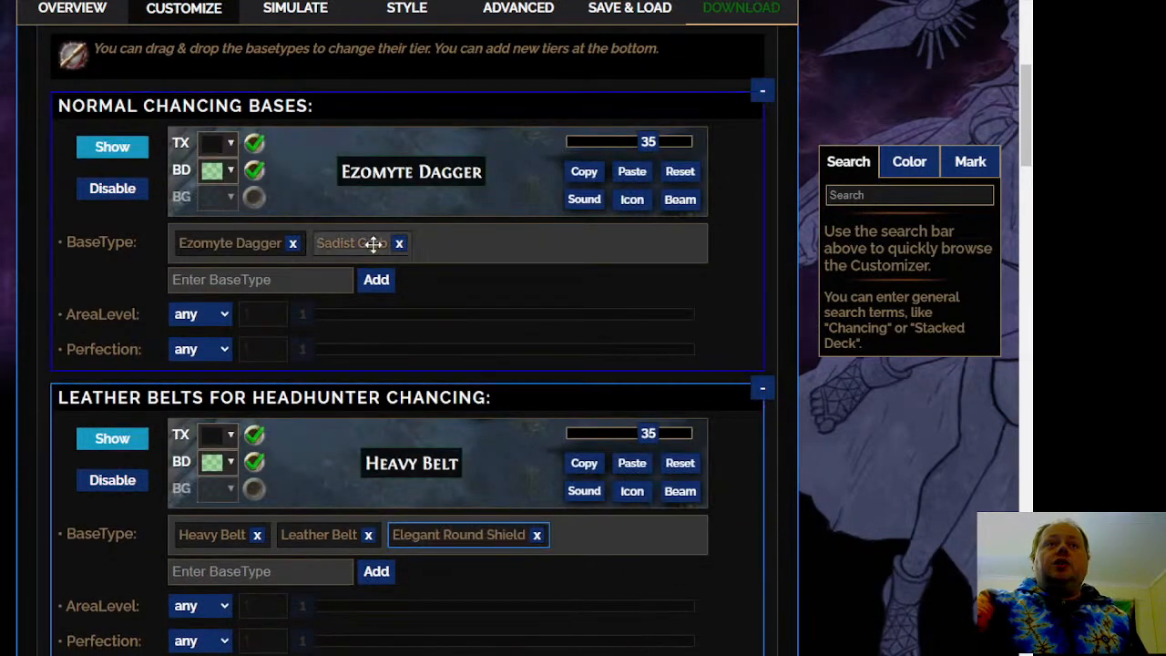
mouse_move(334, 247)
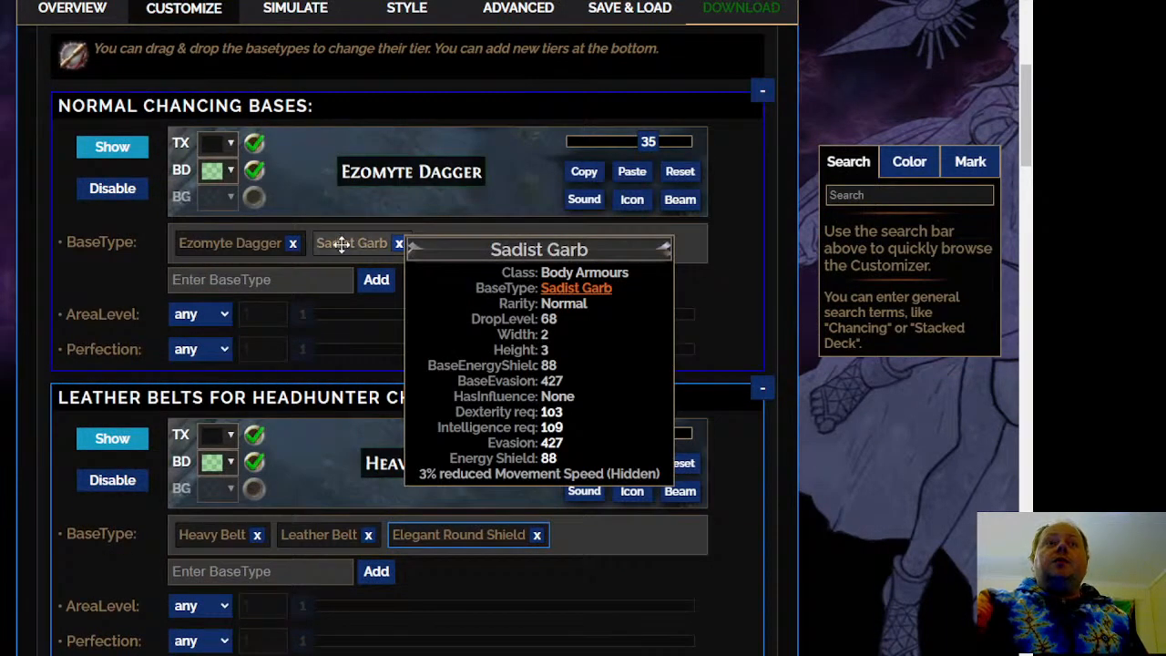
drag(341, 245, 604, 552)
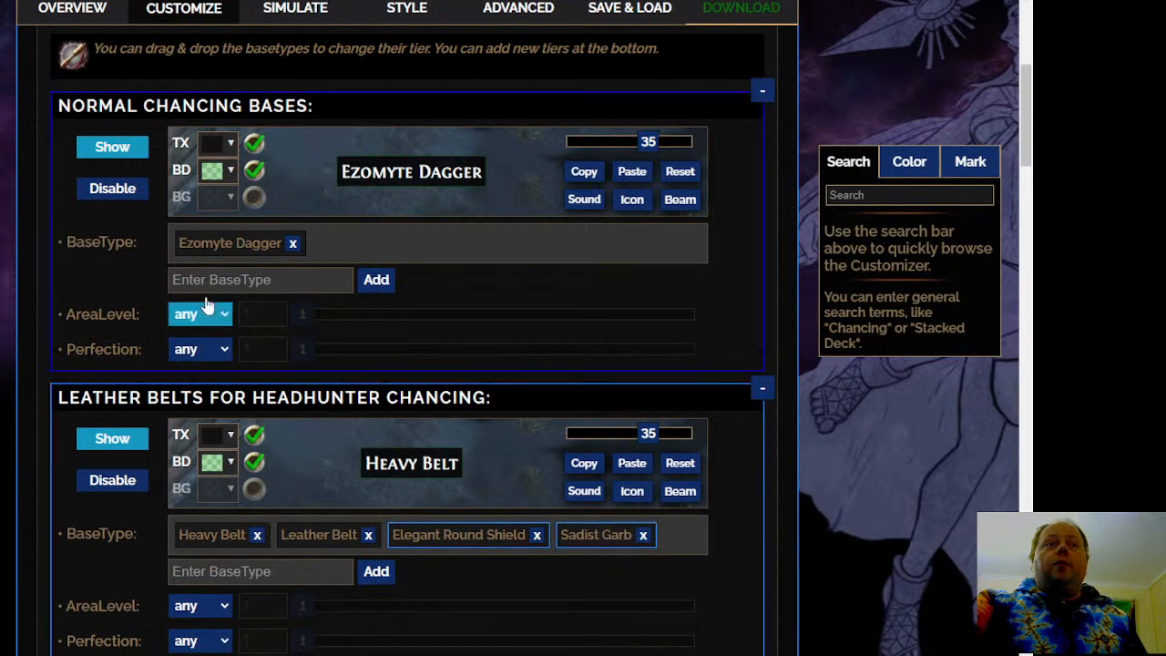
Look up the price of the Ezomyte Dagger unique Cold Iron Point on poe.ninja, and return to the filter customizer
mouse_move(228, 250)
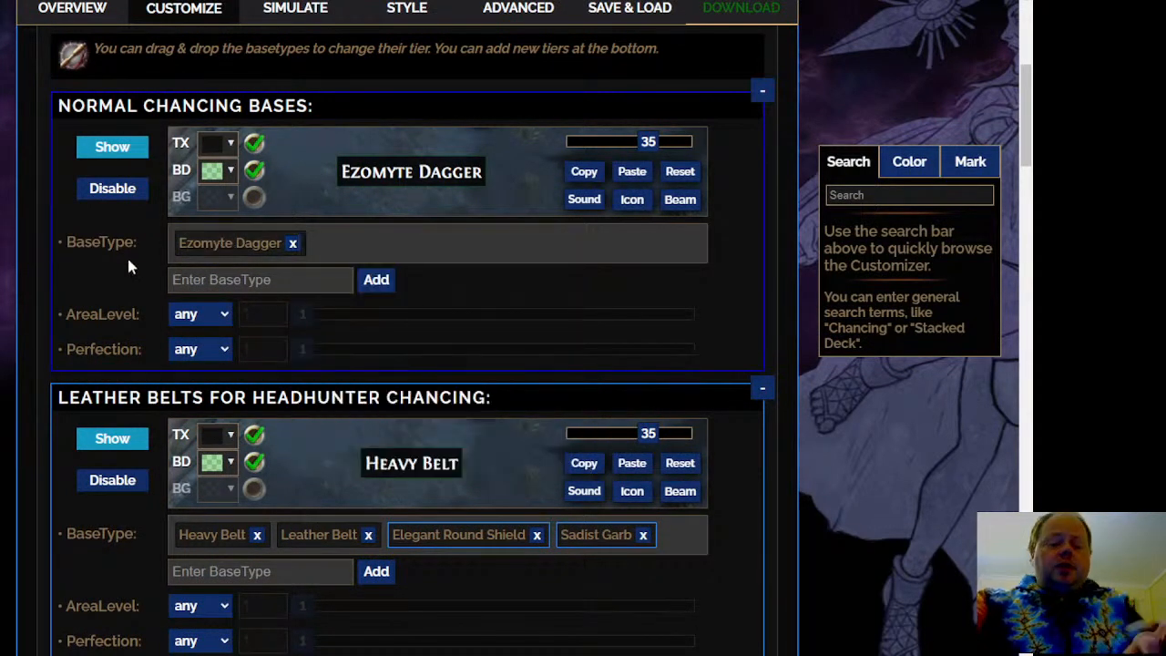
key(ctrl+t)
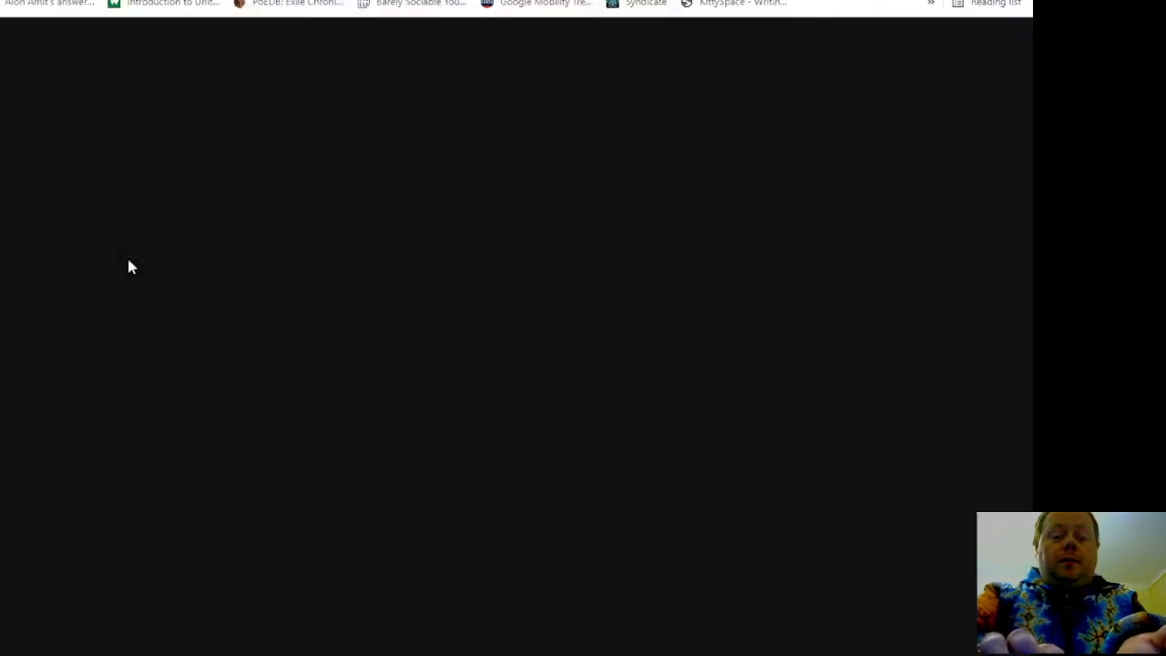
key(Return)
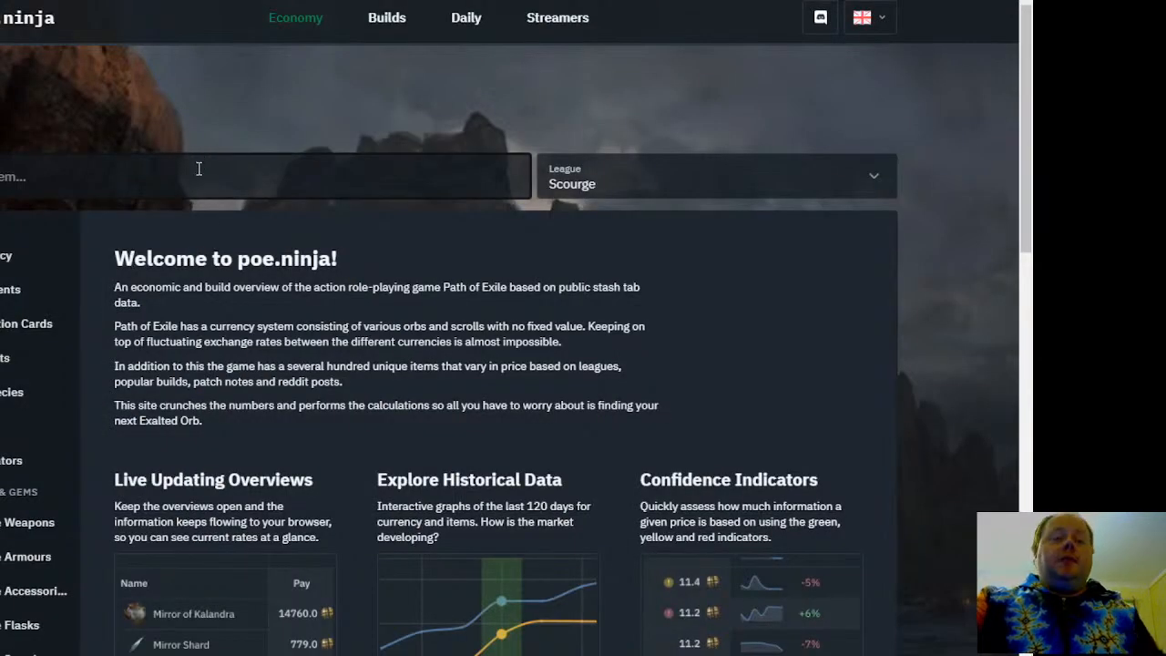
click(199, 168)
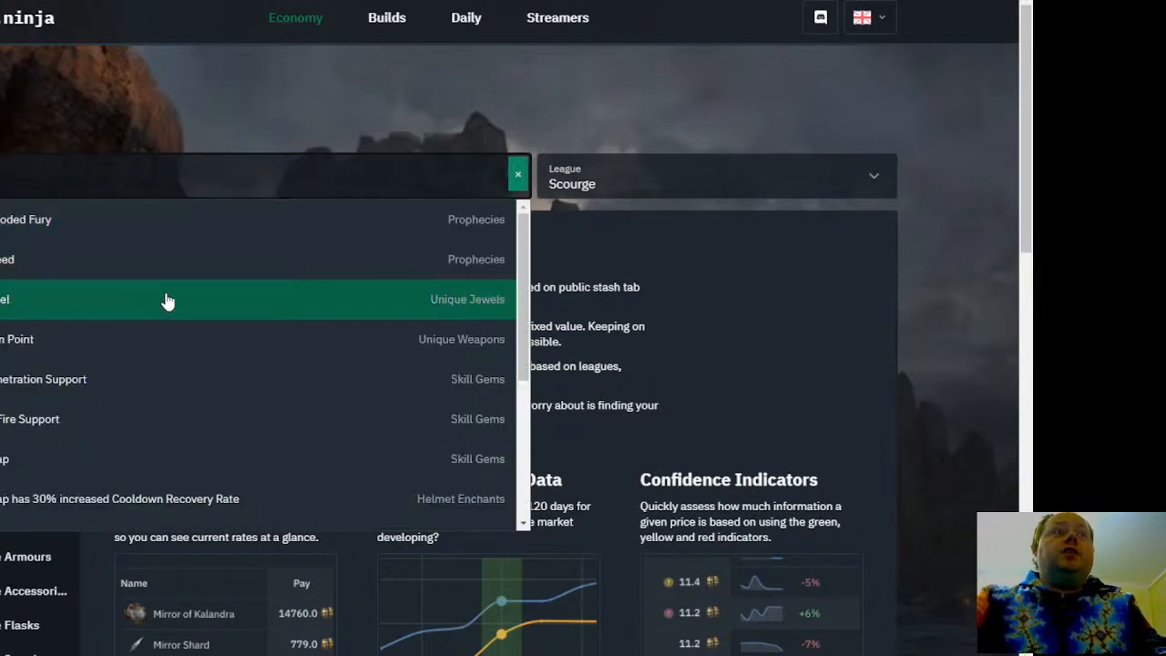
click(175, 361)
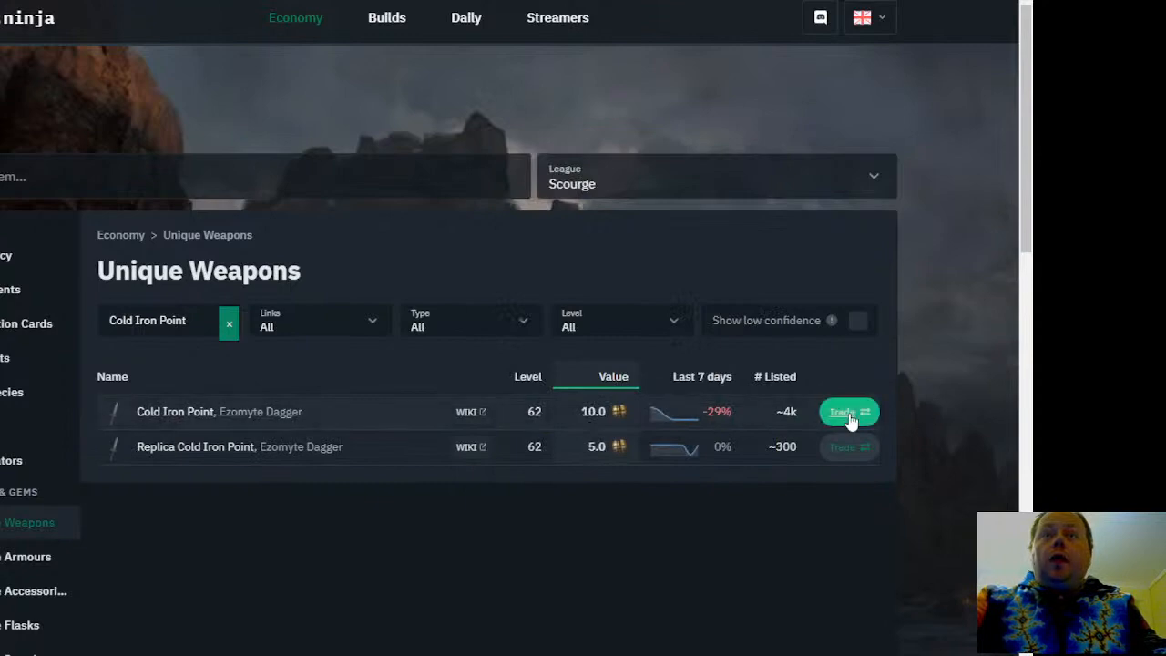
key(ctrl+Tab)
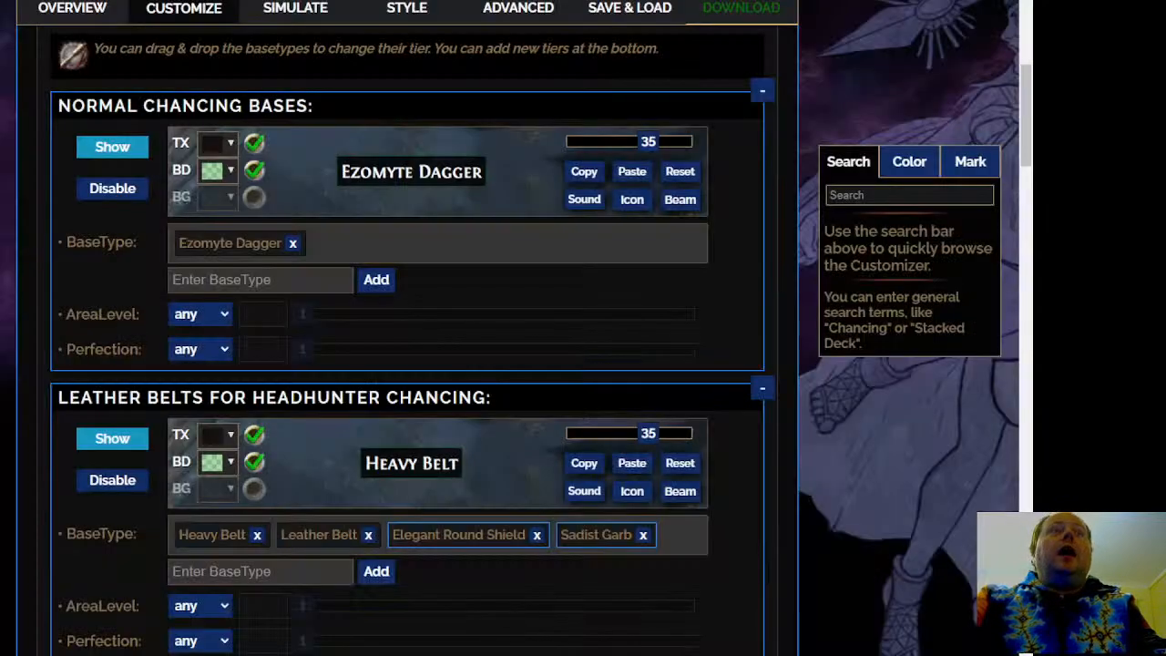
Disable both the Normal Chancing Bases rule and the Leather Belts for Headhunter Chancing rule
scroll(410, 365, down, 3)
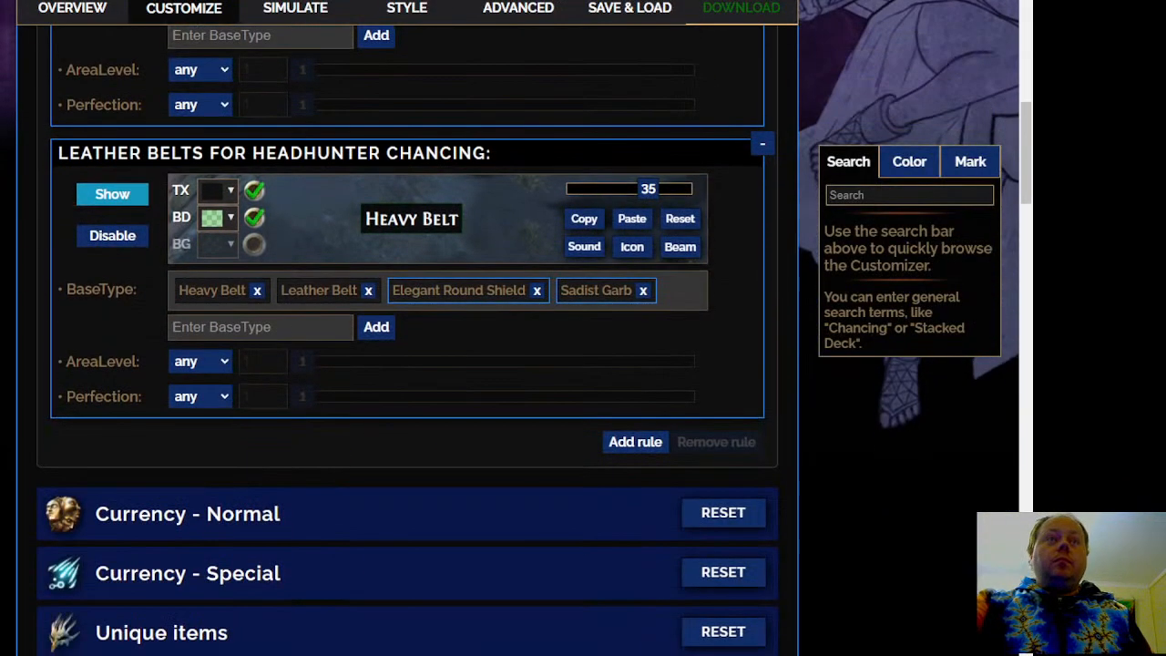
scroll(410, 364, up, 2)
scroll(410, 365, up, 2)
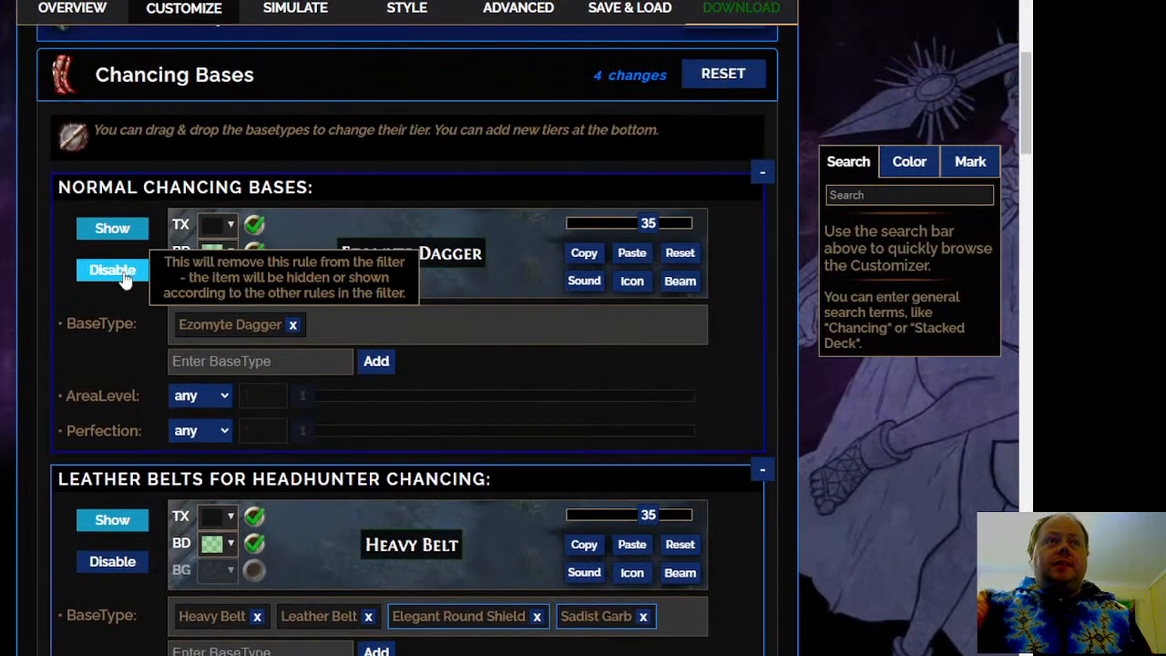
click(137, 267)
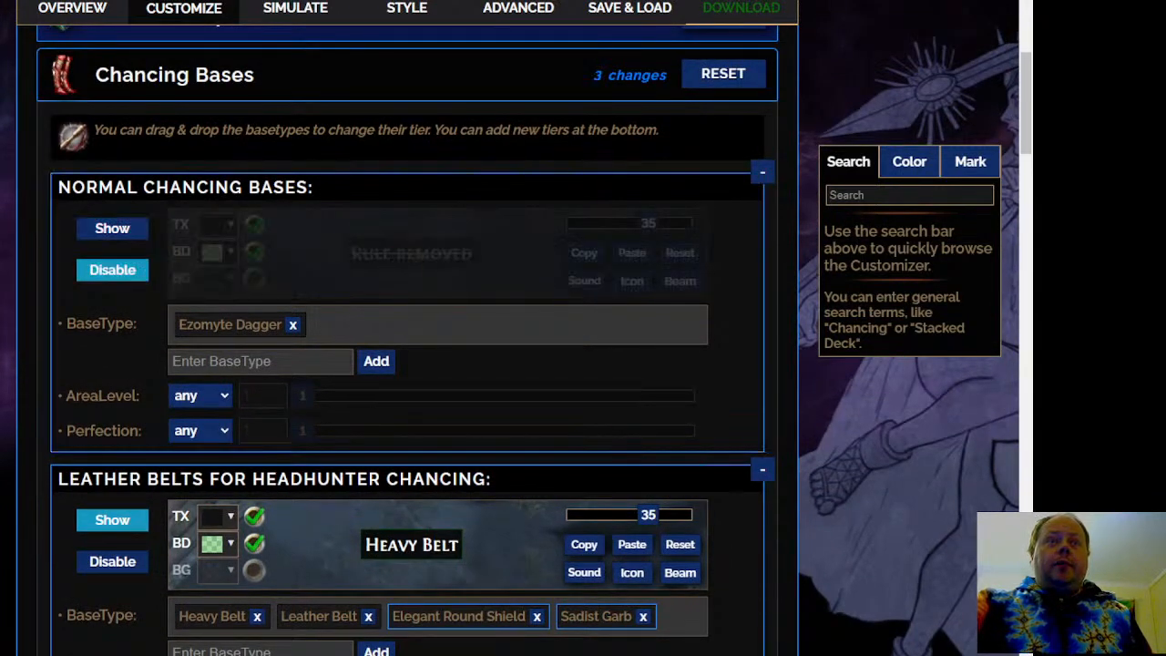
scroll(397, 266, down, 1)
click(82, 480)
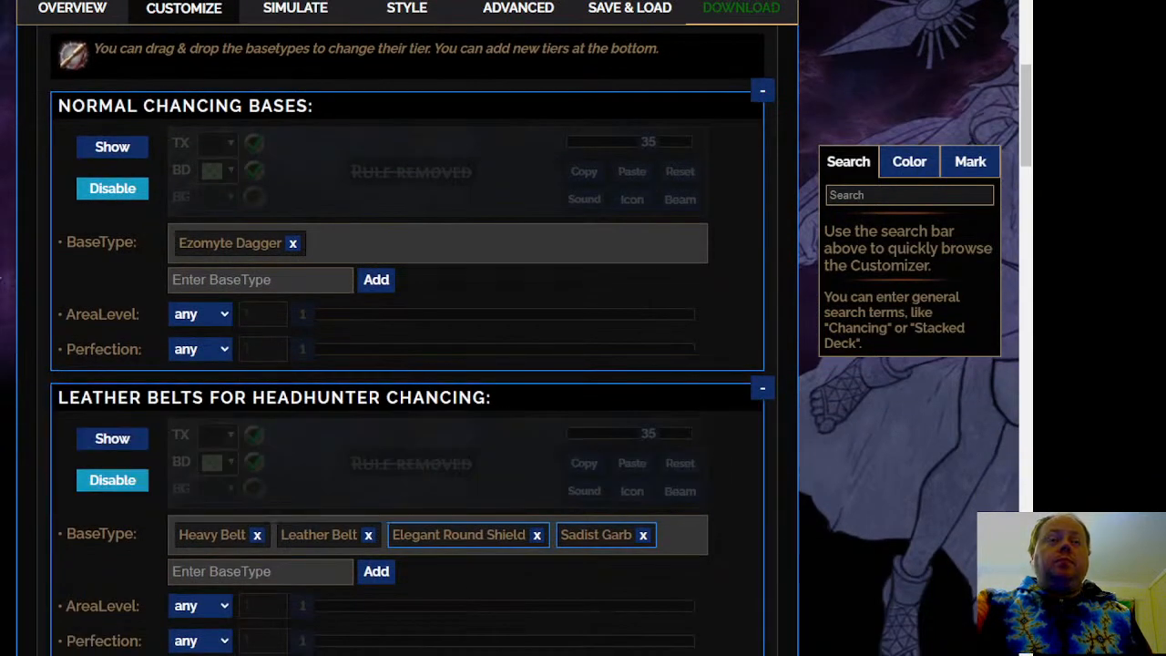
scroll(1, 305, up, 1)
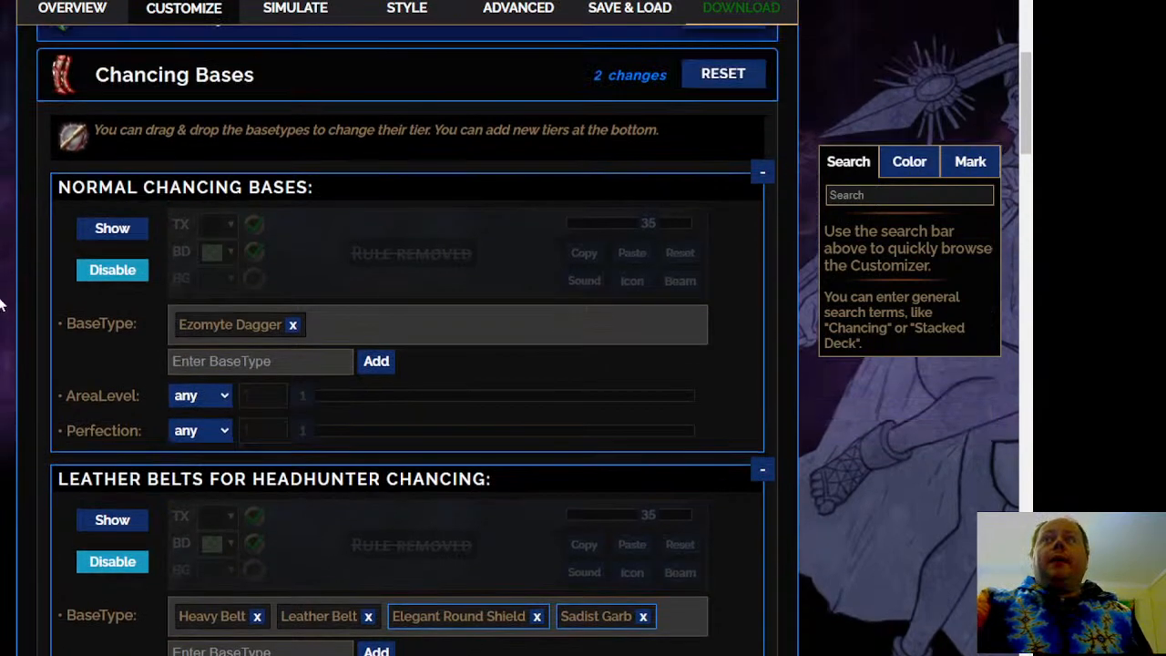
Open the General Currency tiers in the Currency - Normal section
scroll(2, 308, down, 4)
scroll(1, 307, down, 2)
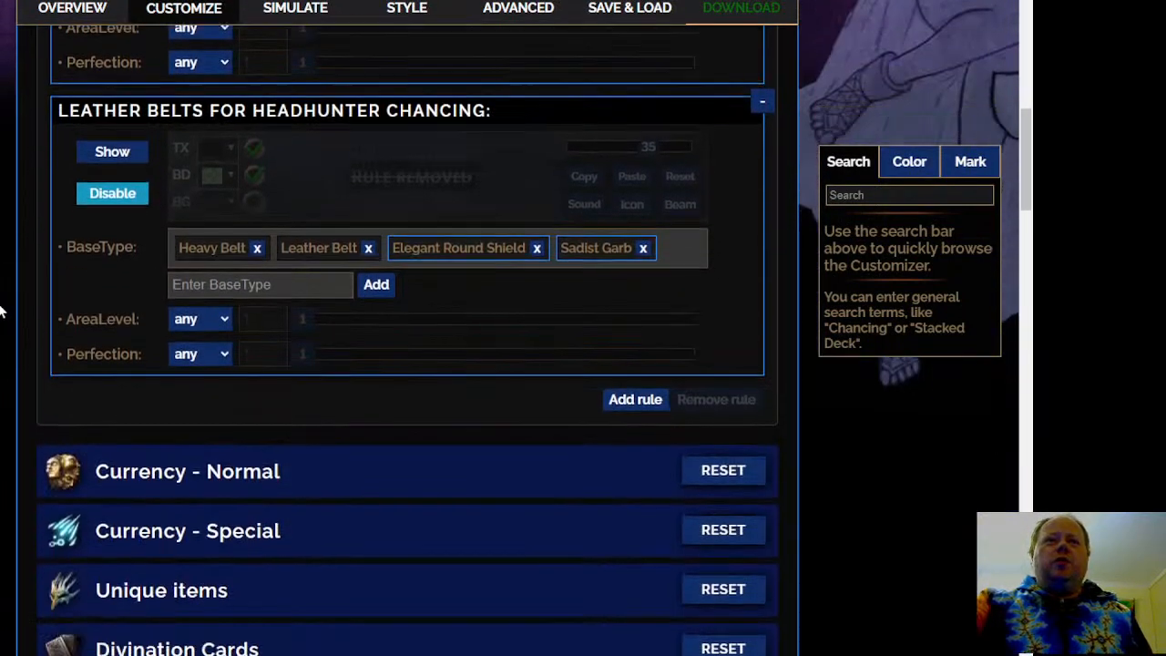
click(413, 364)
scroll(28, 355, up, 2)
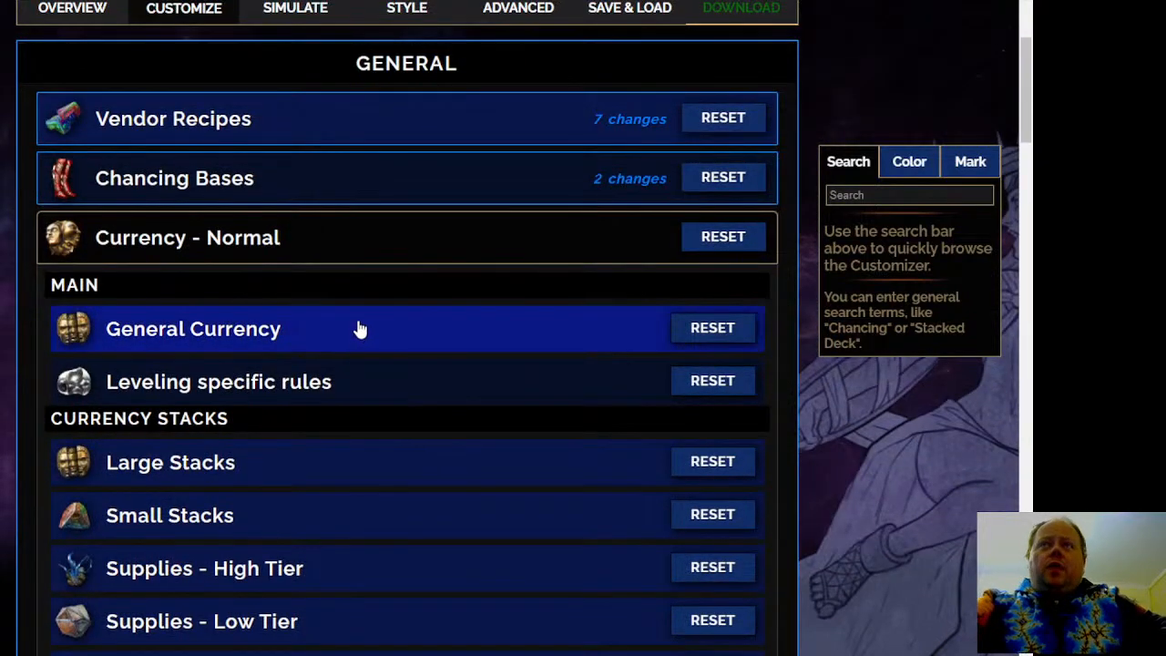
click(418, 341)
scroll(20, 335, down, 1)
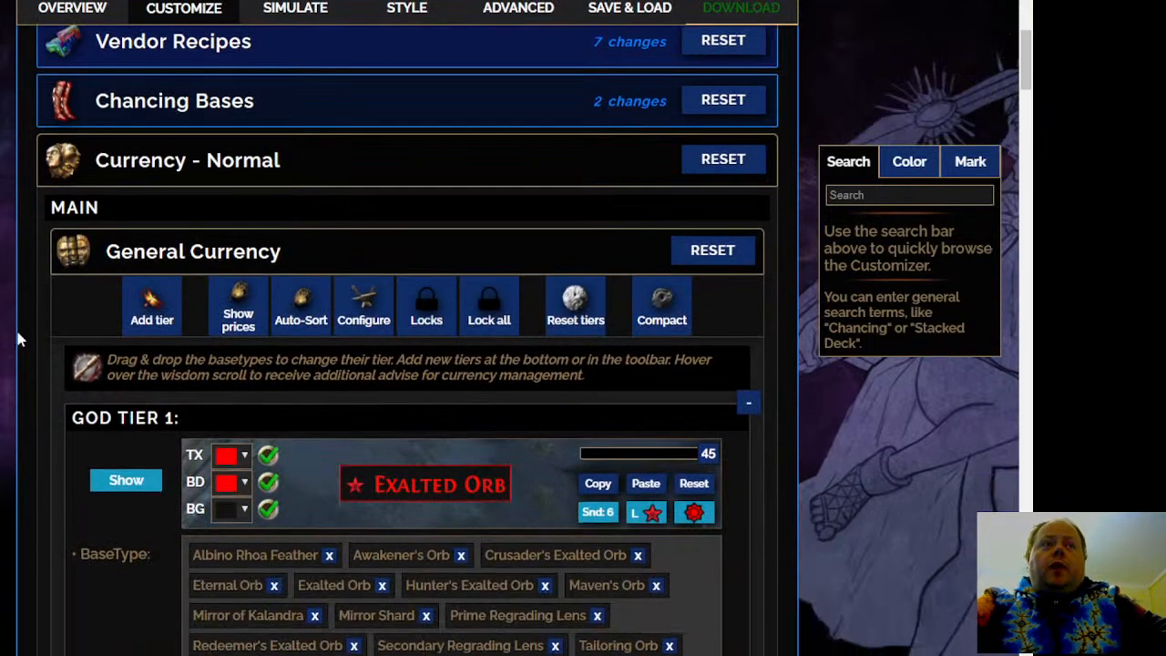
scroll(20, 336, down, 2)
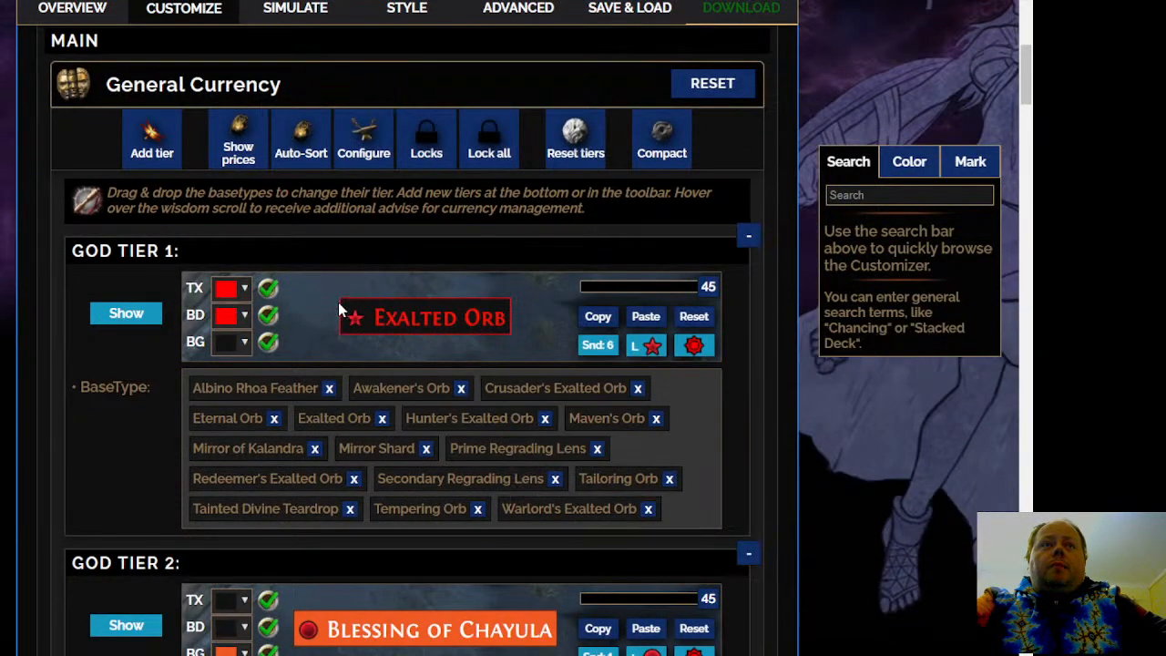
scroll(35, 434, down, 1)
scroll(35, 434, down, 1)
View the background colour options of the God Tier 1 currency rule and close them without changing the colour
click(243, 259)
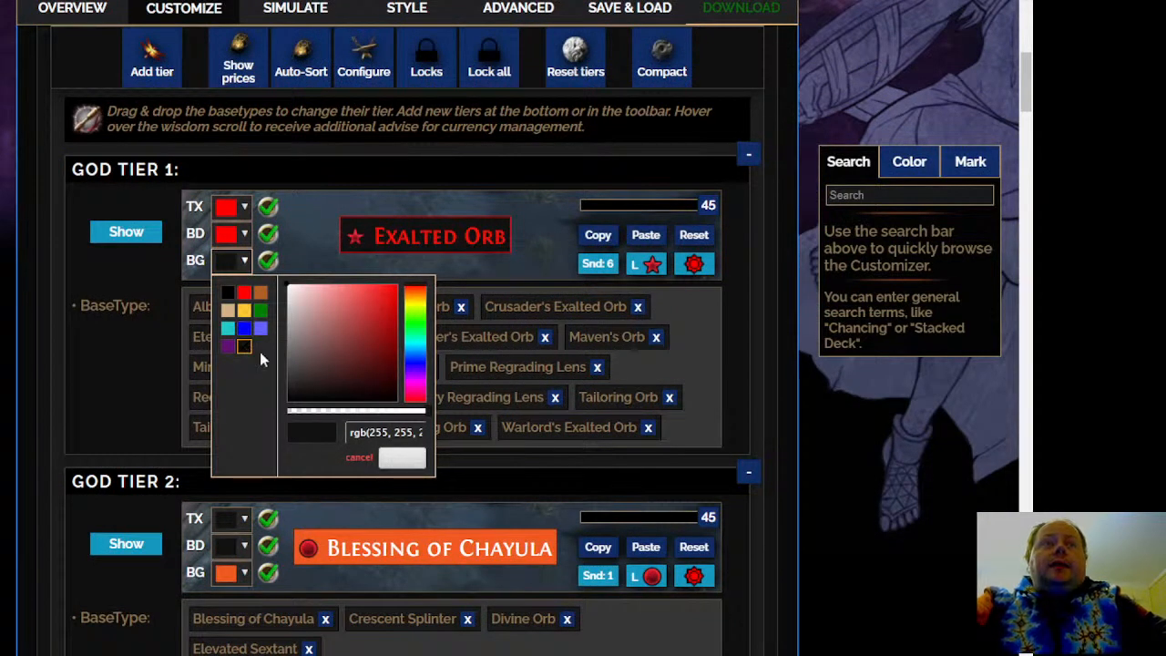
drag(343, 381, 257, 226)
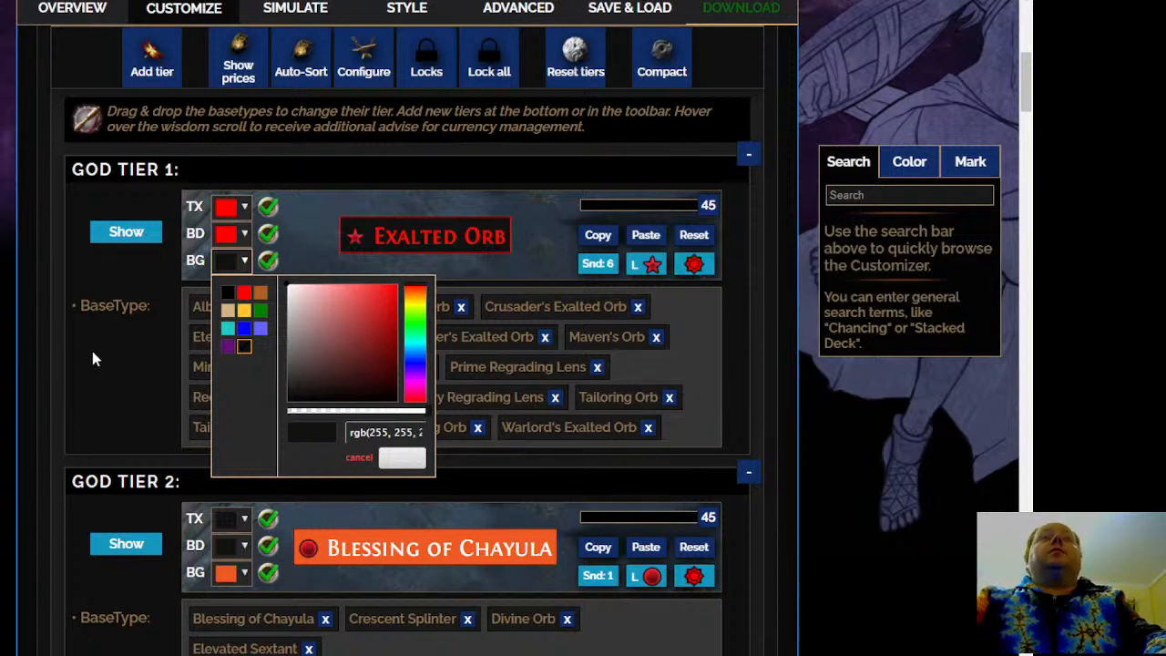
scroll(92, 351, down, 1)
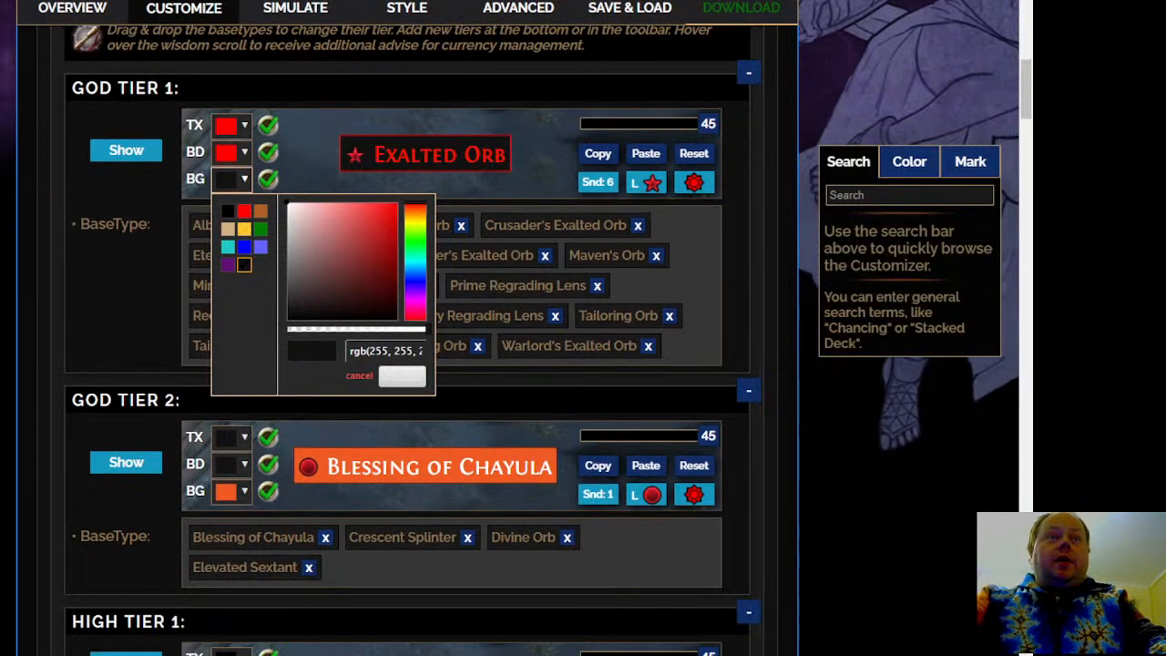
click(4, 286)
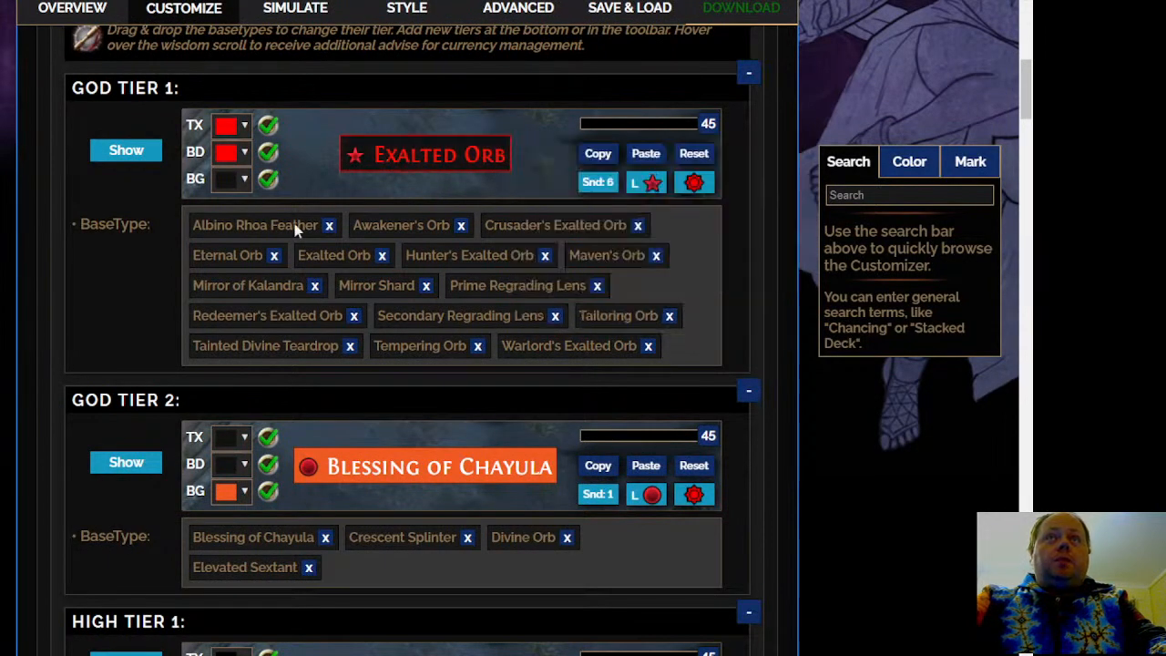
Show market prices on the General Currency items, auto-sort them into tiers by value, and review the God Tier lists
scroll(150, 167, down, 1)
scroll(45, 287, up, 1)
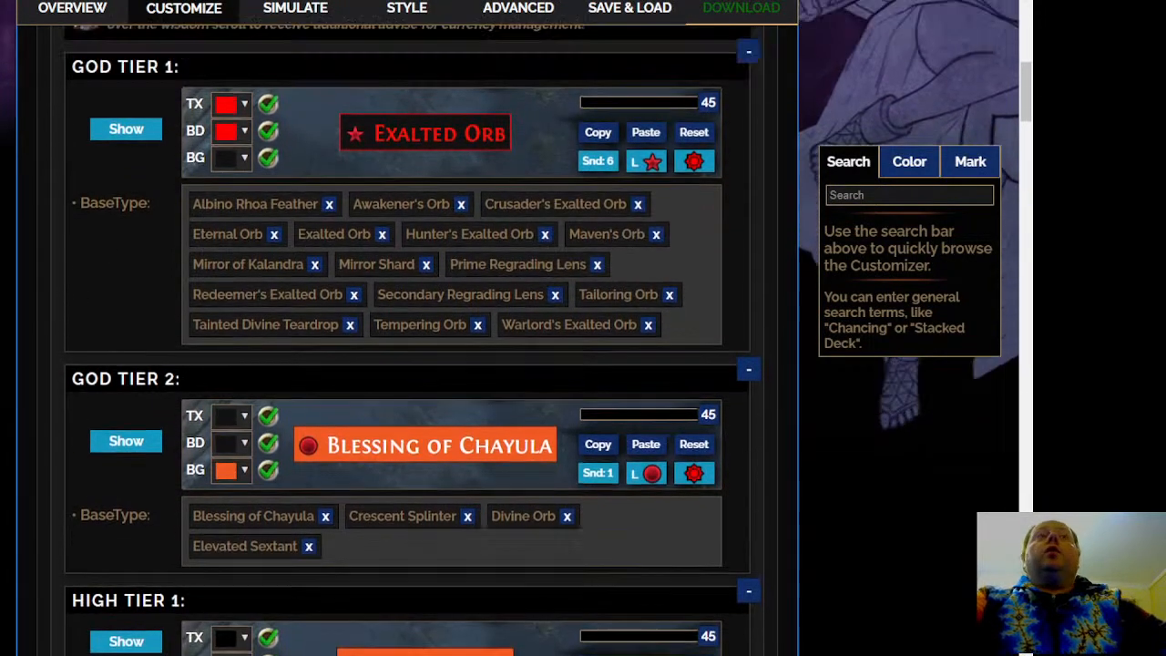
scroll(424, 60, up, 2)
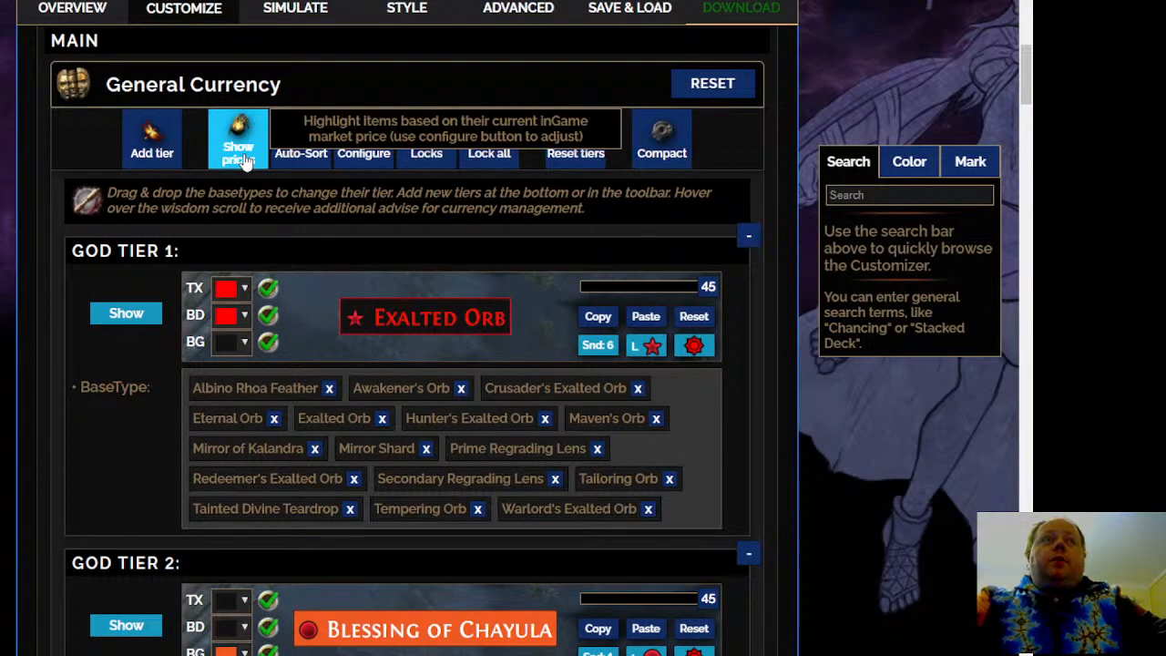
click(243, 159)
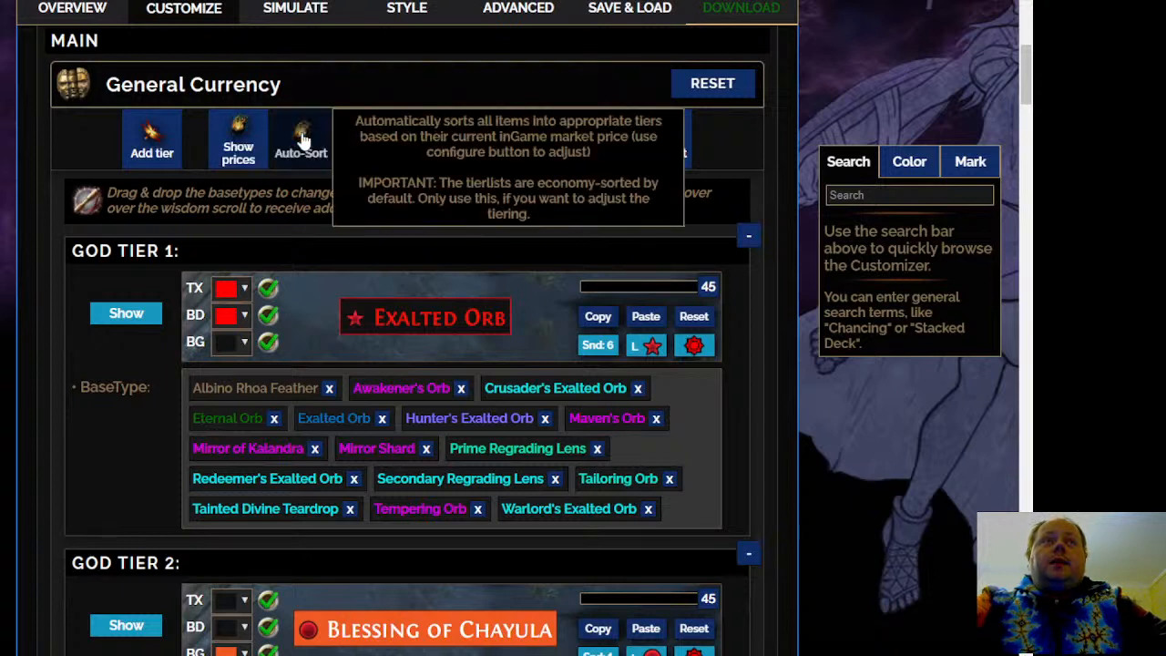
click(302, 143)
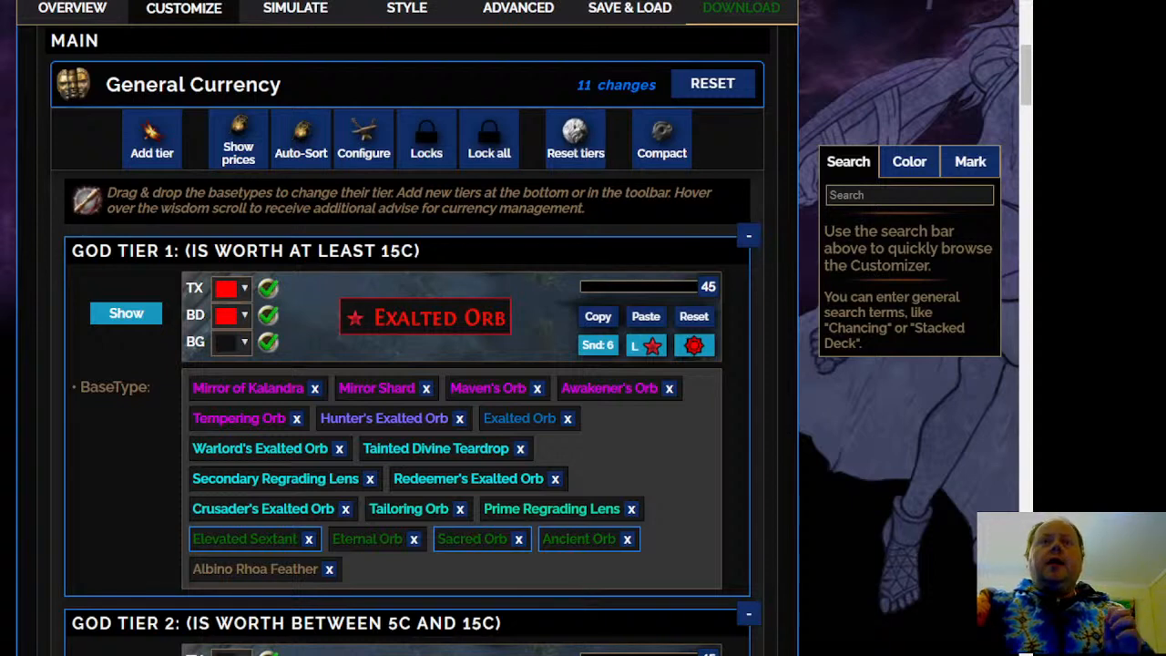
scroll(410, 364, down, 1)
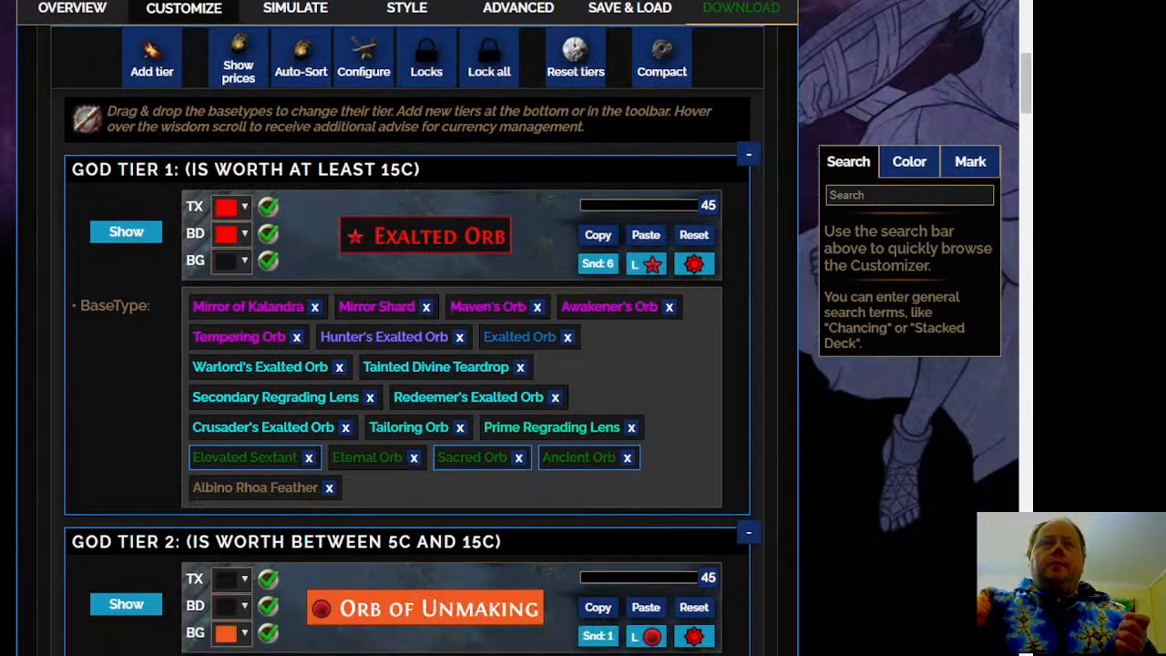
scroll(409, 365, down, 3)
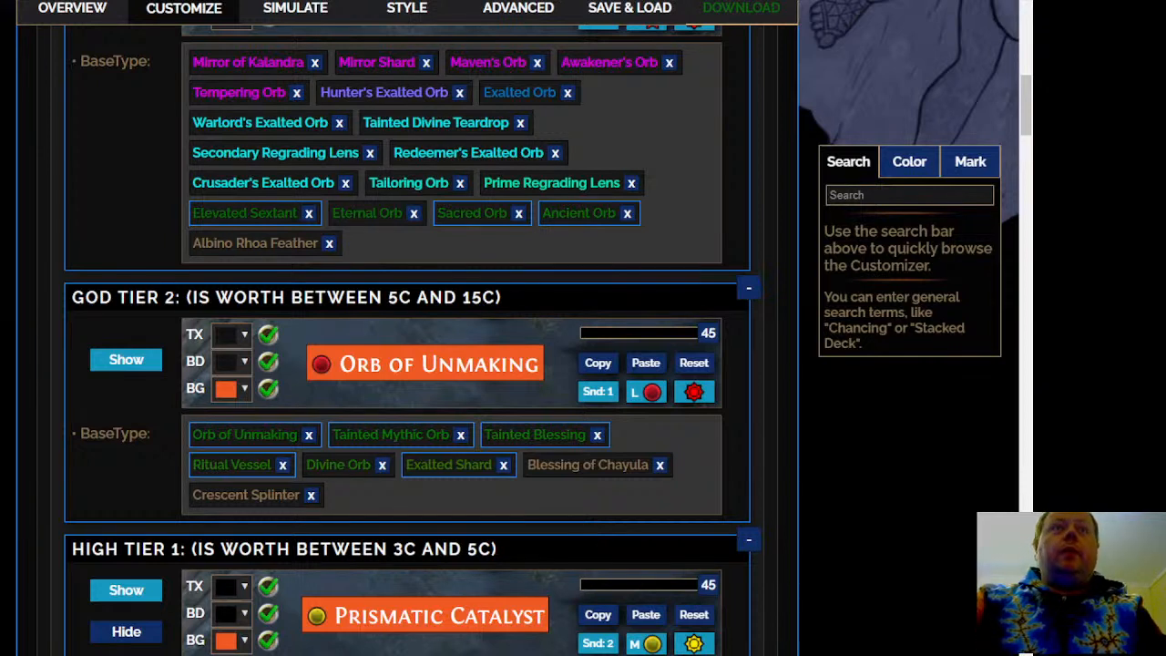
Look up the price of the unique weapon Arakaali's Fang on poe.ninja in the Scourge league
key(ctrl+t)
text(poe.ninja)
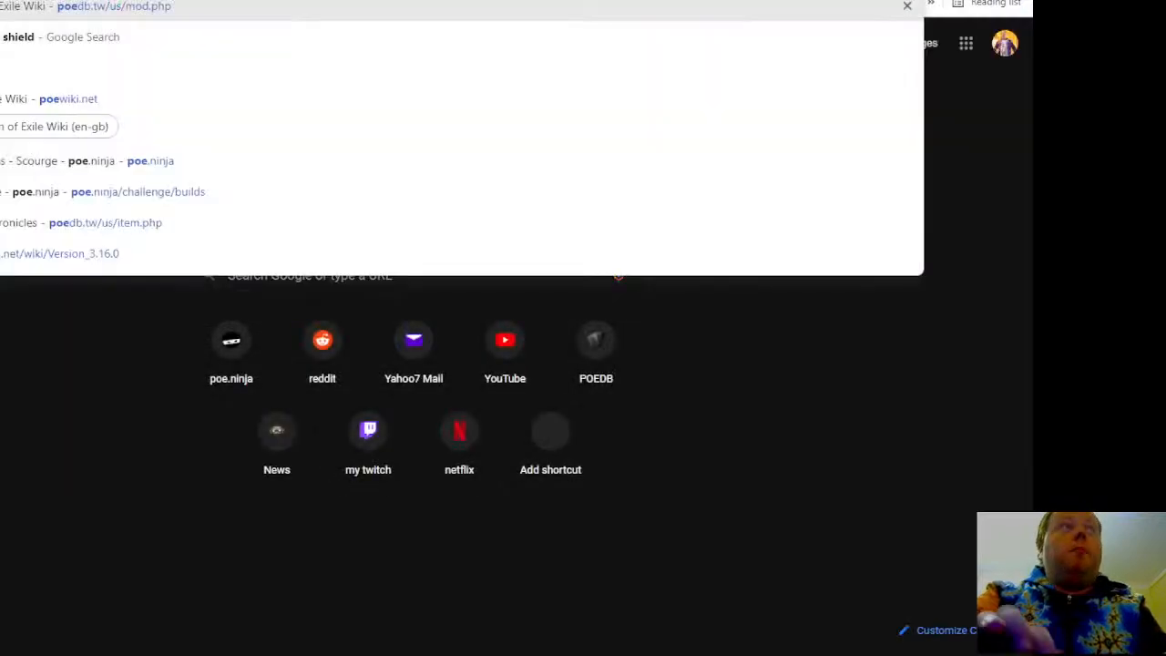
key(Return)
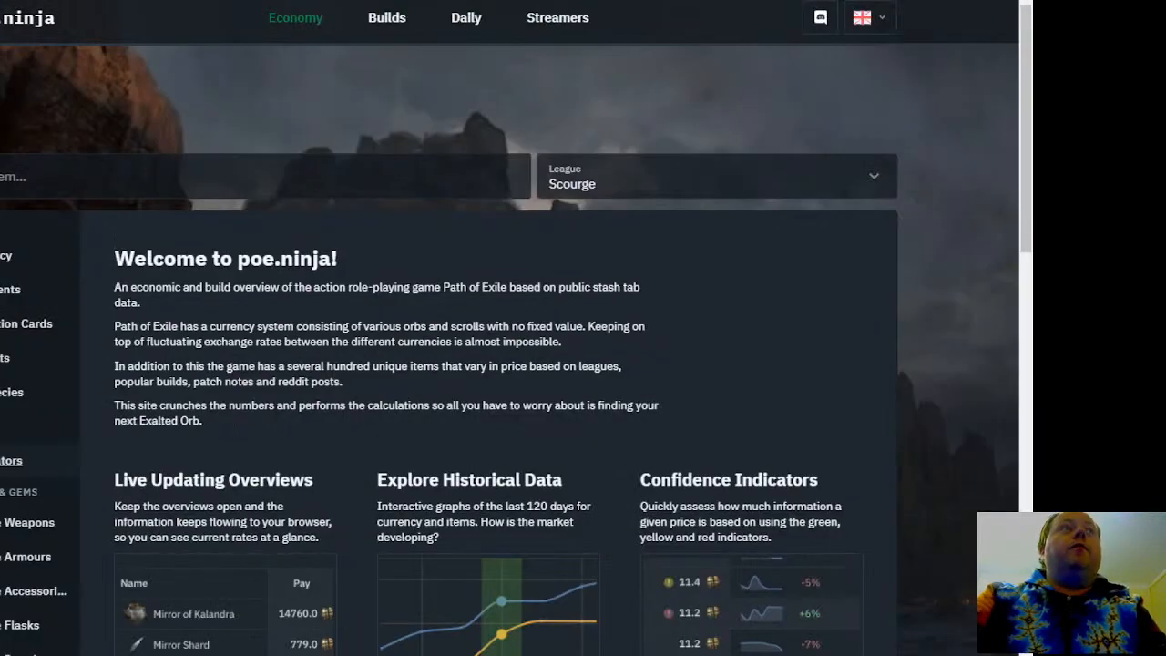
click(265, 182)
text(arak)
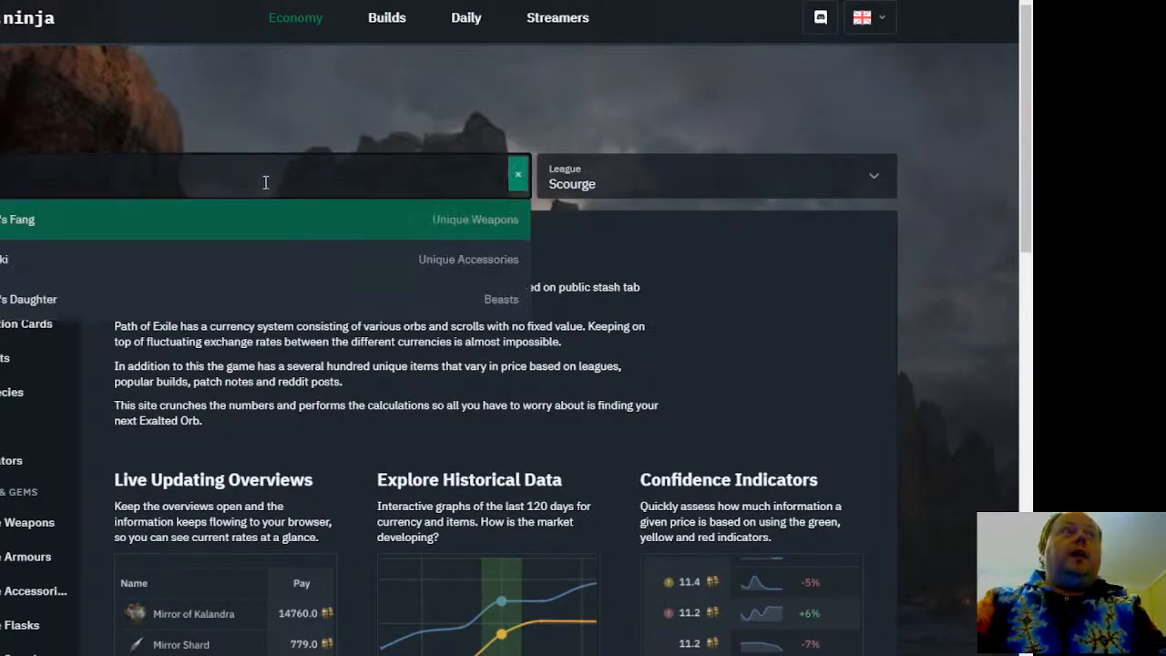
click(308, 217)
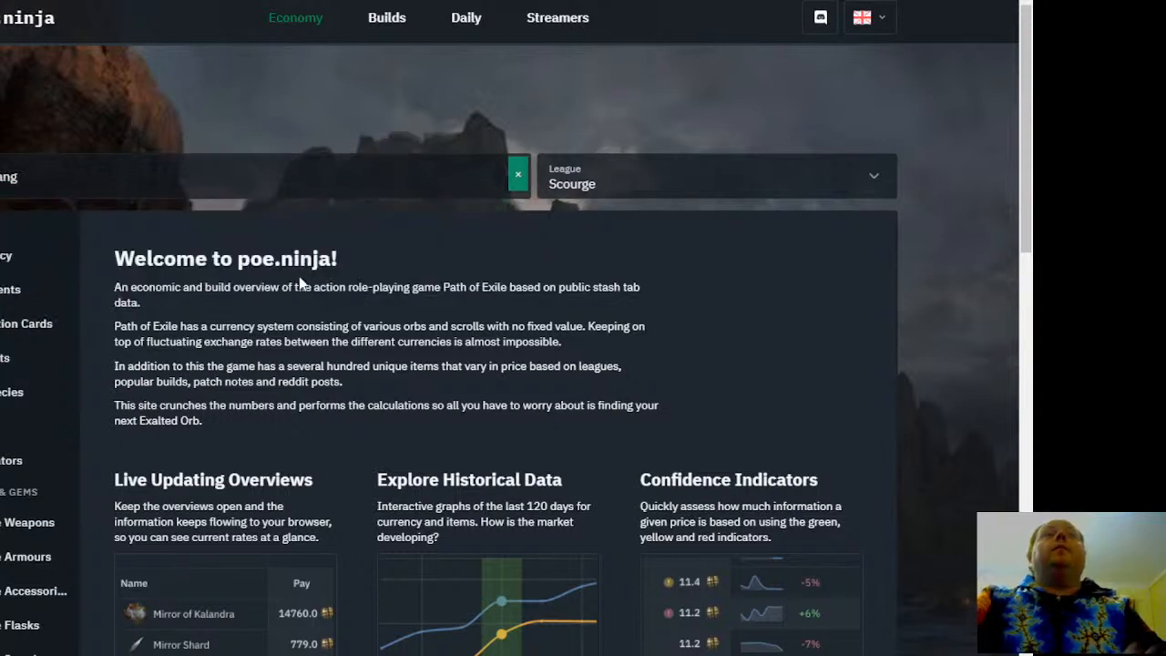
mouse_move(136, 419)
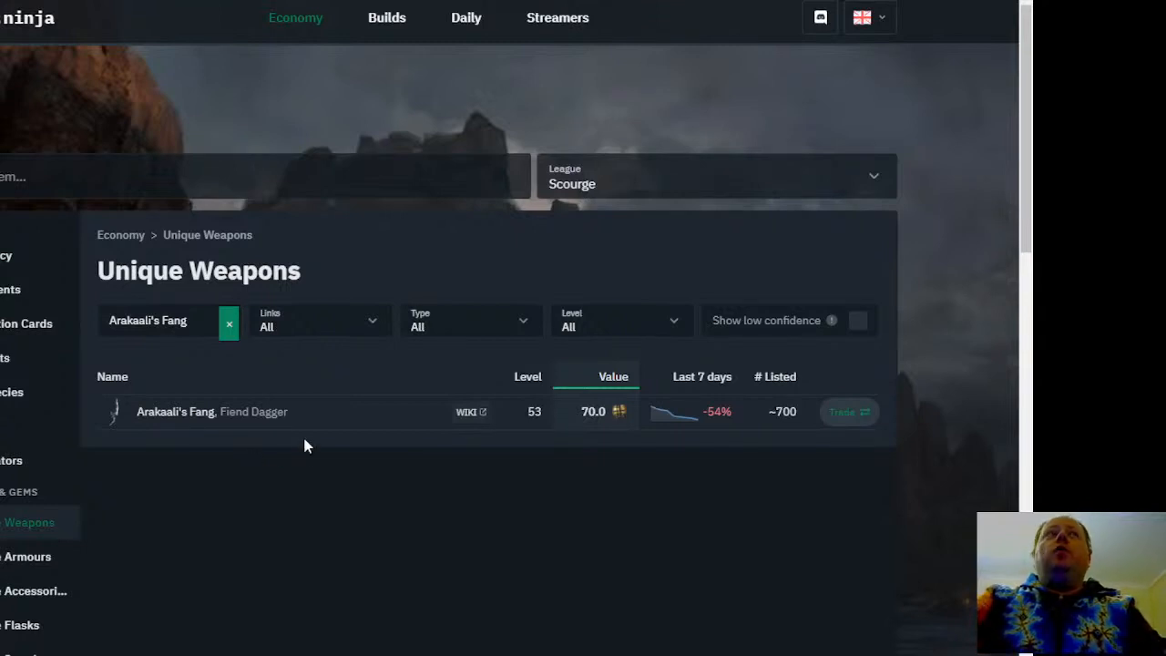
Switch back to the FilterBlade customizer and examine the General Currency base types from God Tier 1 down to Mid Tier 1
key(ctrl+Tab)
scroll(423, 275, up, 5)
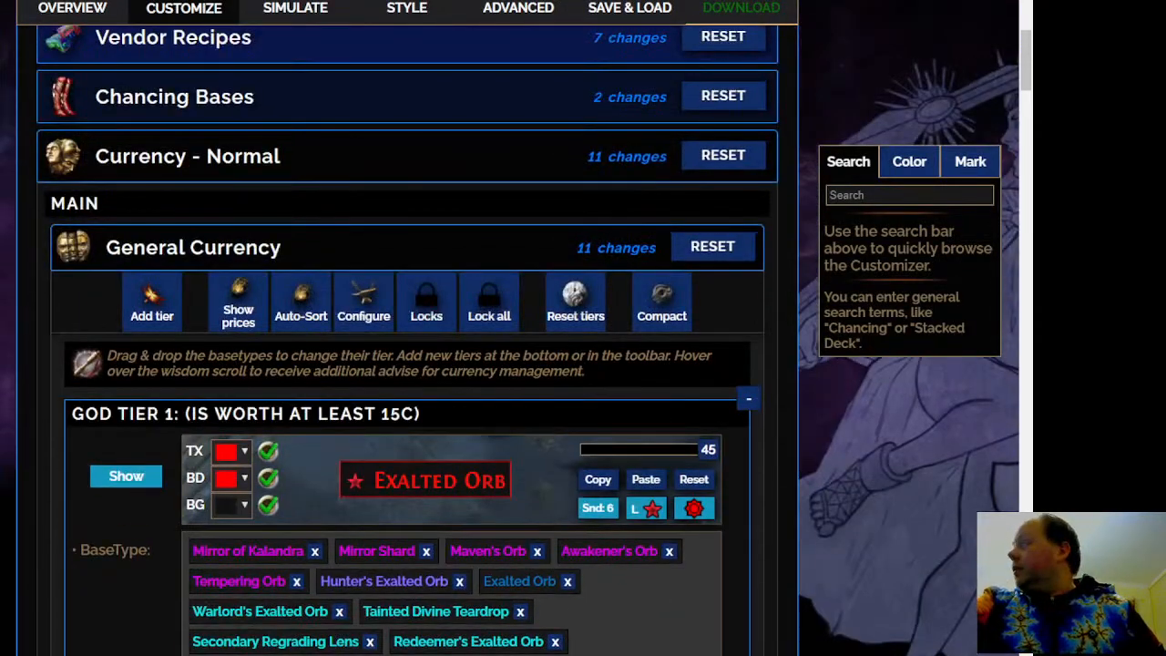
scroll(424, 275, down, 4)
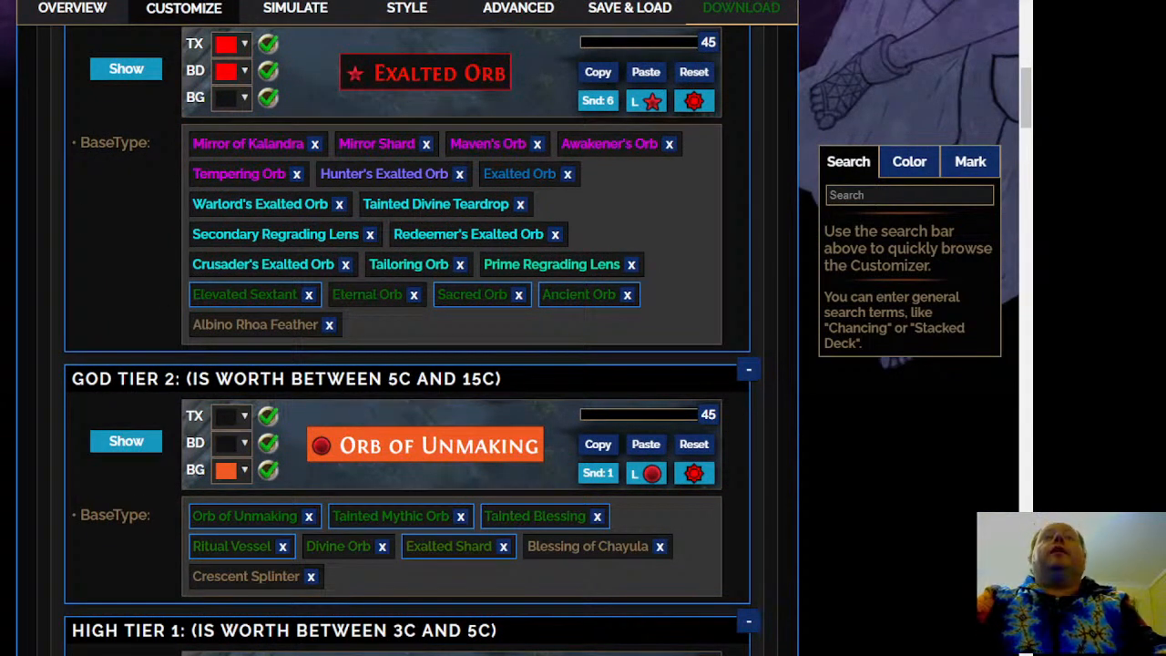
scroll(406, 337, down, 1)
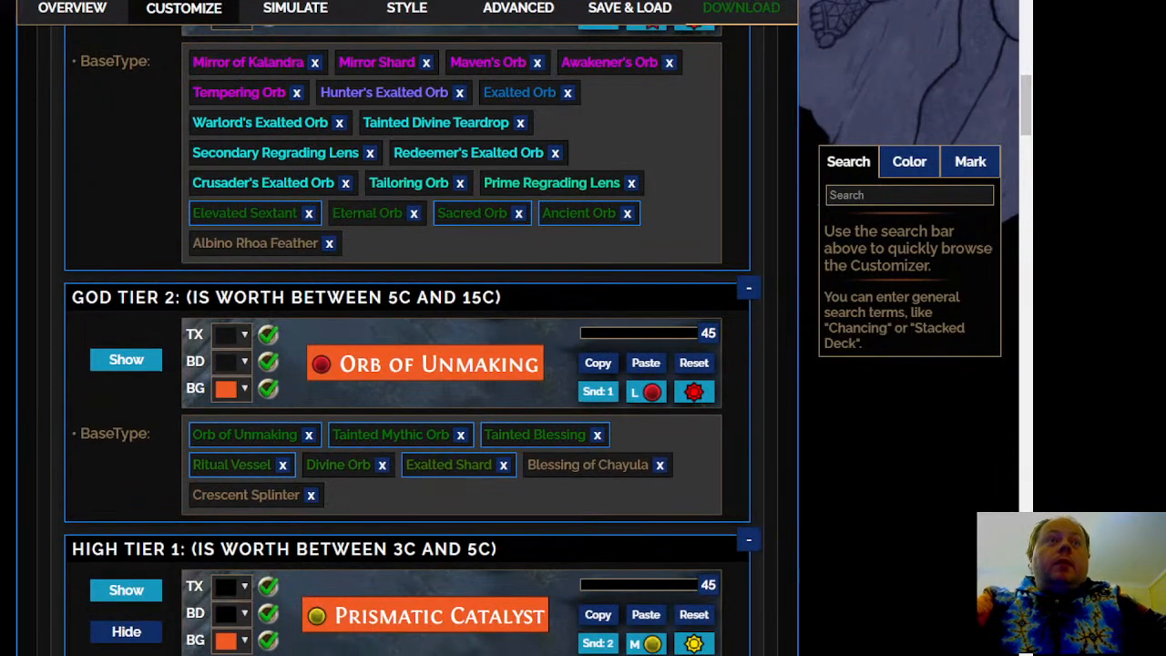
scroll(406, 337, down, 2)
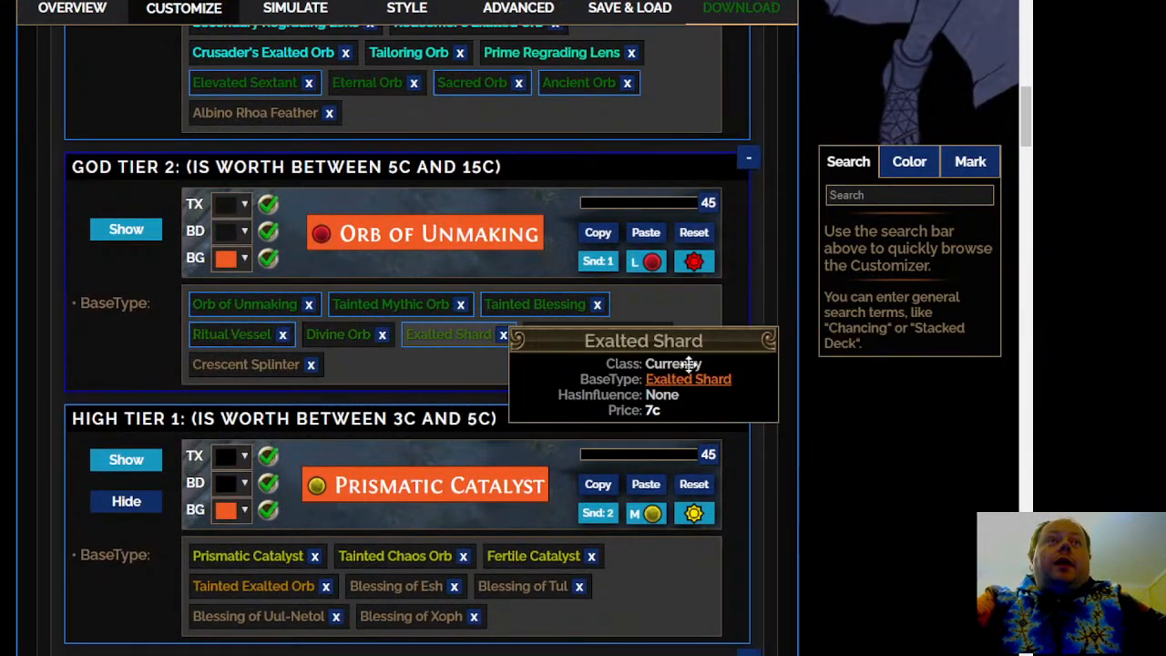
scroll(690, 363, down, 4)
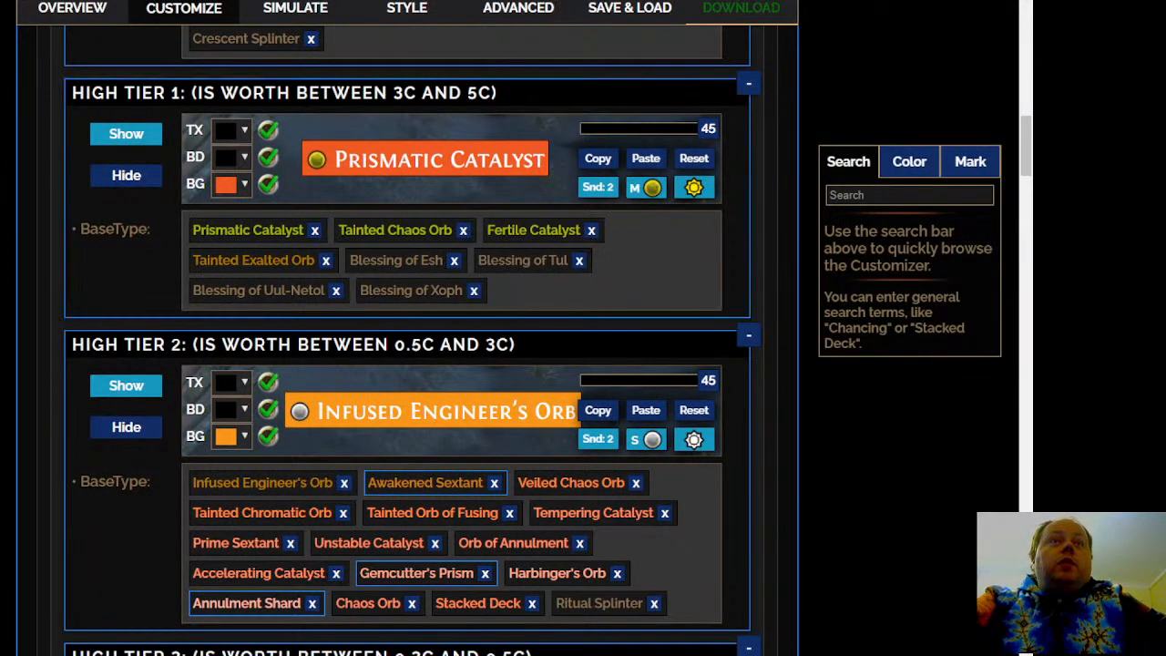
scroll(410, 364, down, 3)
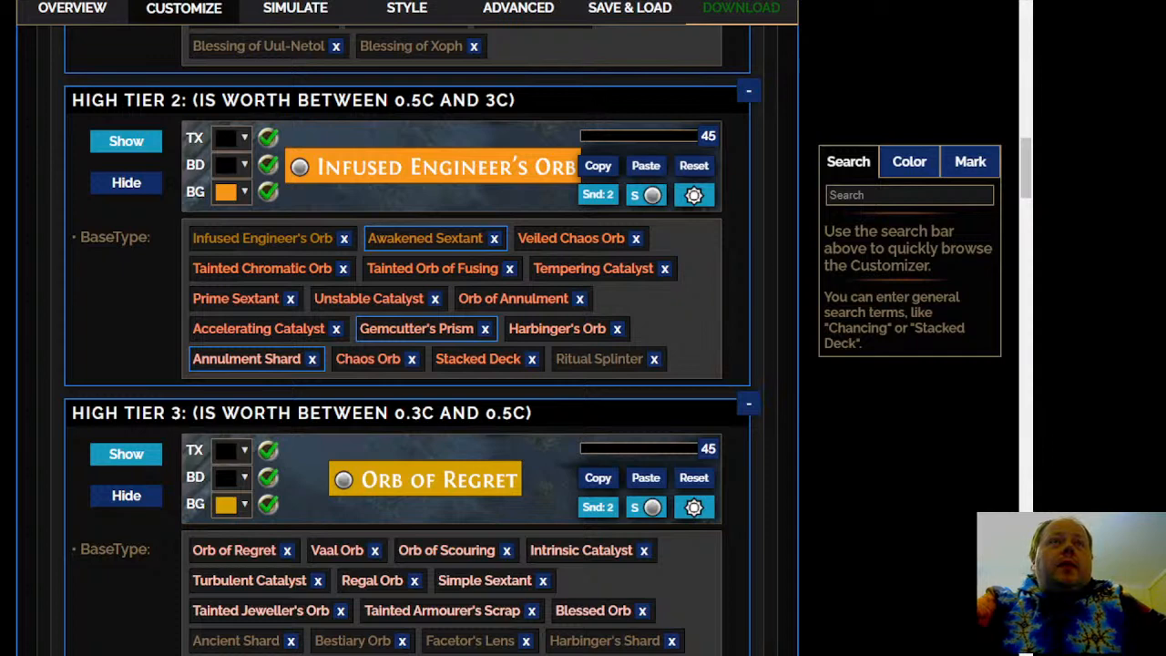
scroll(410, 364, down, 1)
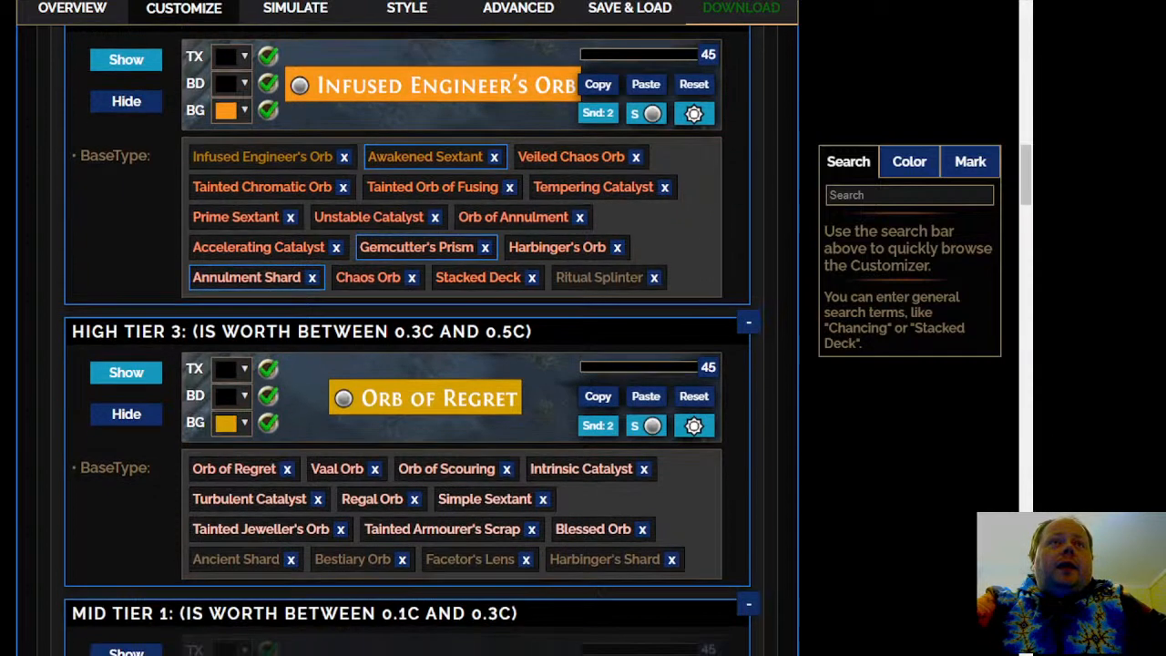
scroll(410, 364, down, 1)
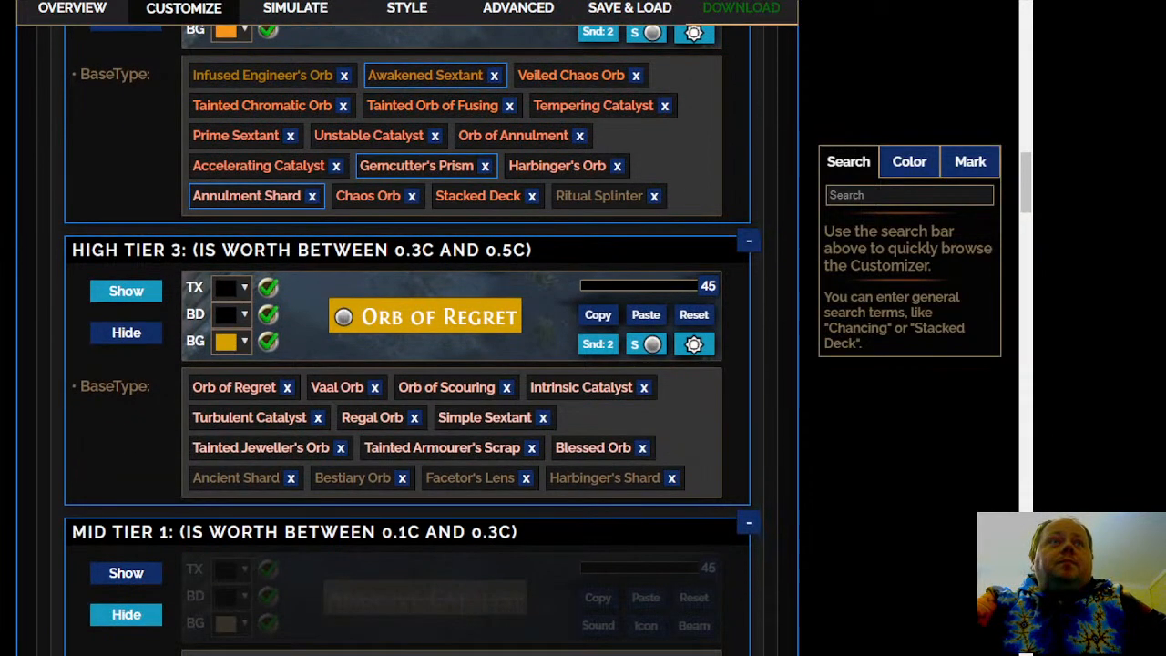
scroll(410, 364, down, 1)
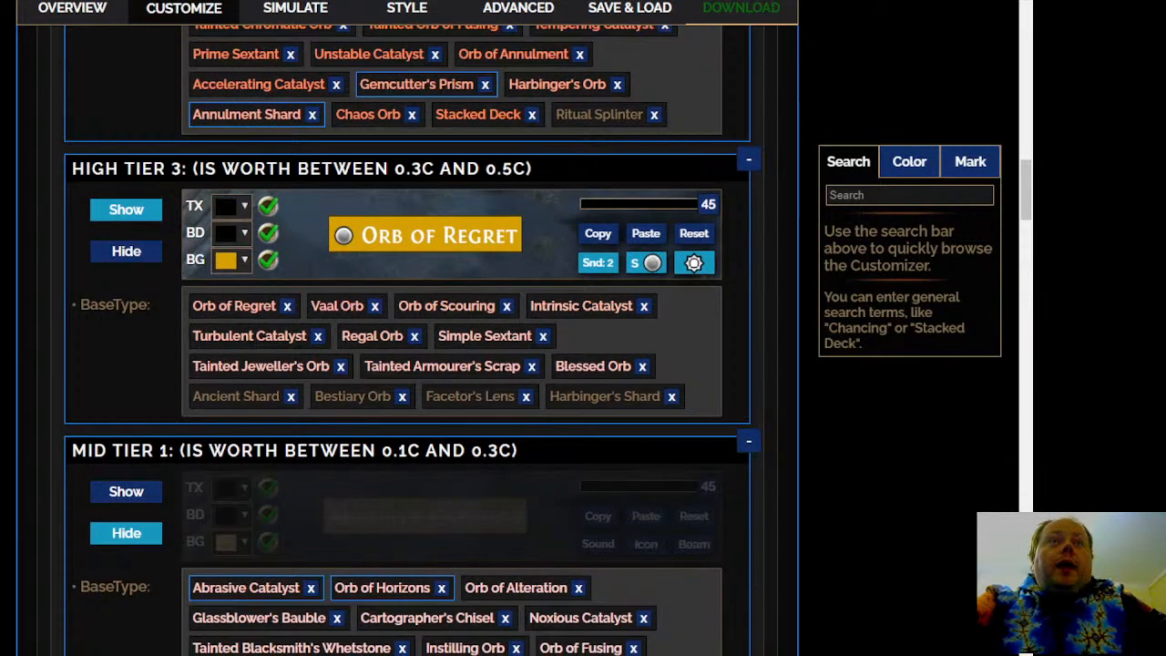
scroll(410, 364, down, 1)
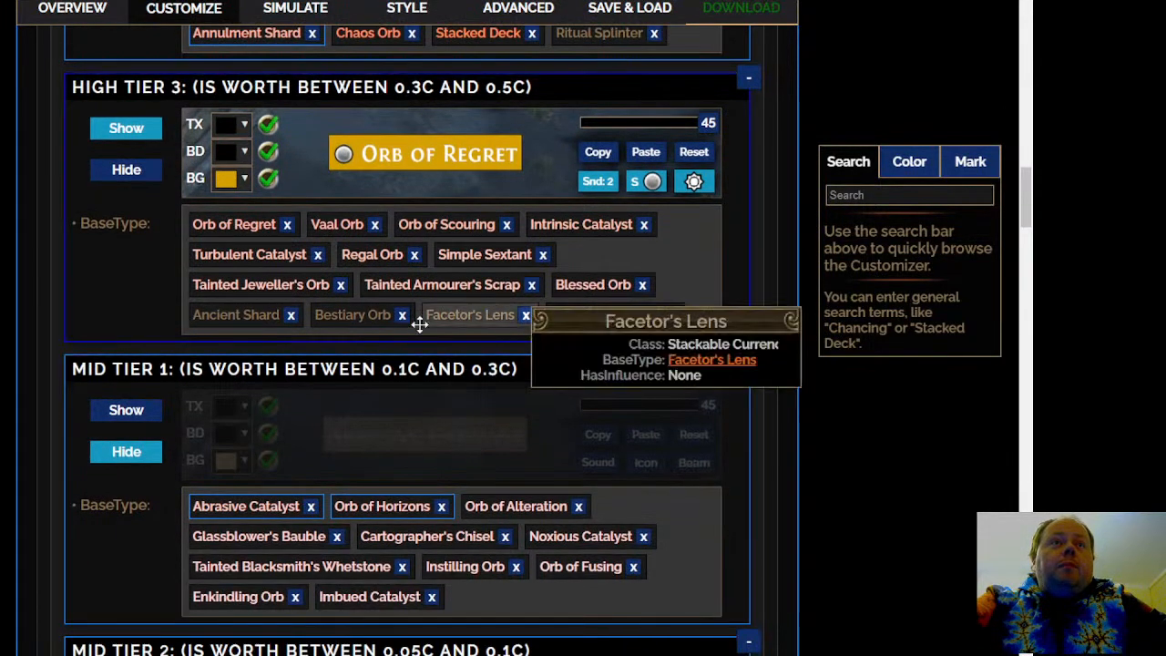
scroll(419, 320, up, 2)
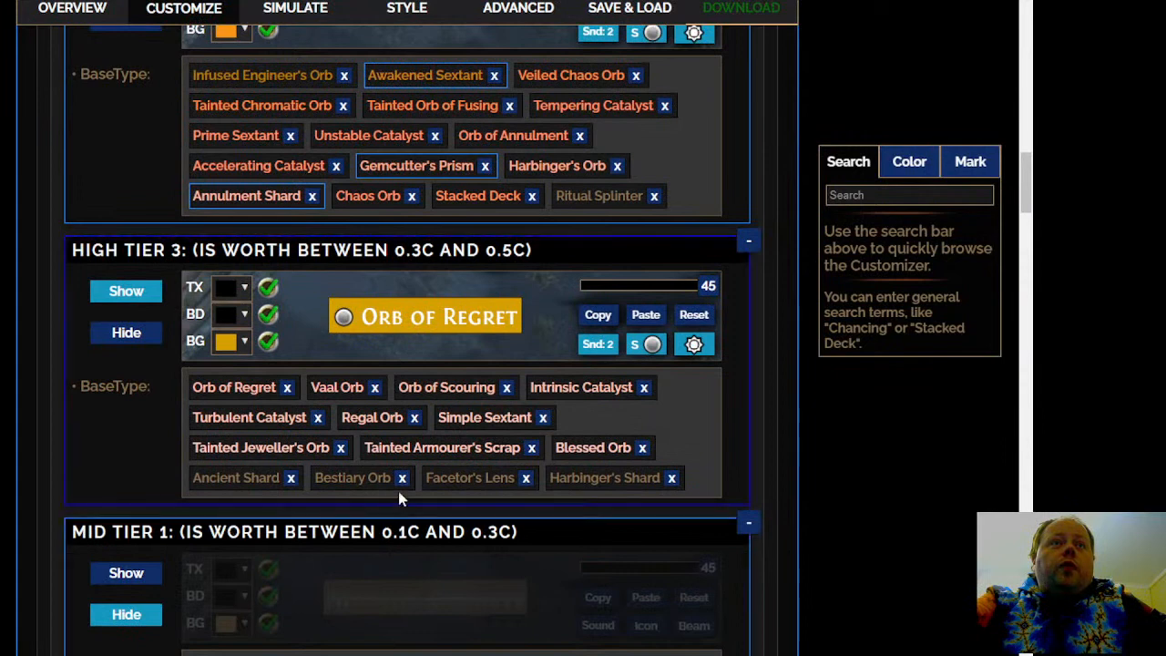
mouse_move(354, 482)
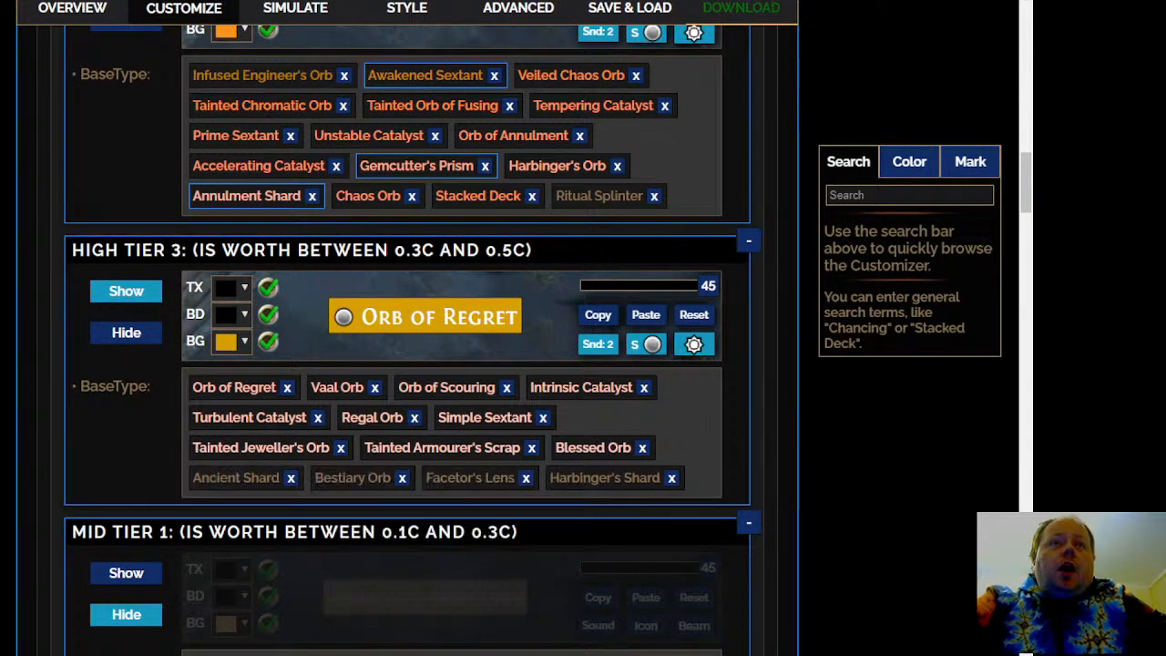
scroll(410, 337, up, 1)
scroll(410, 337, down, 3)
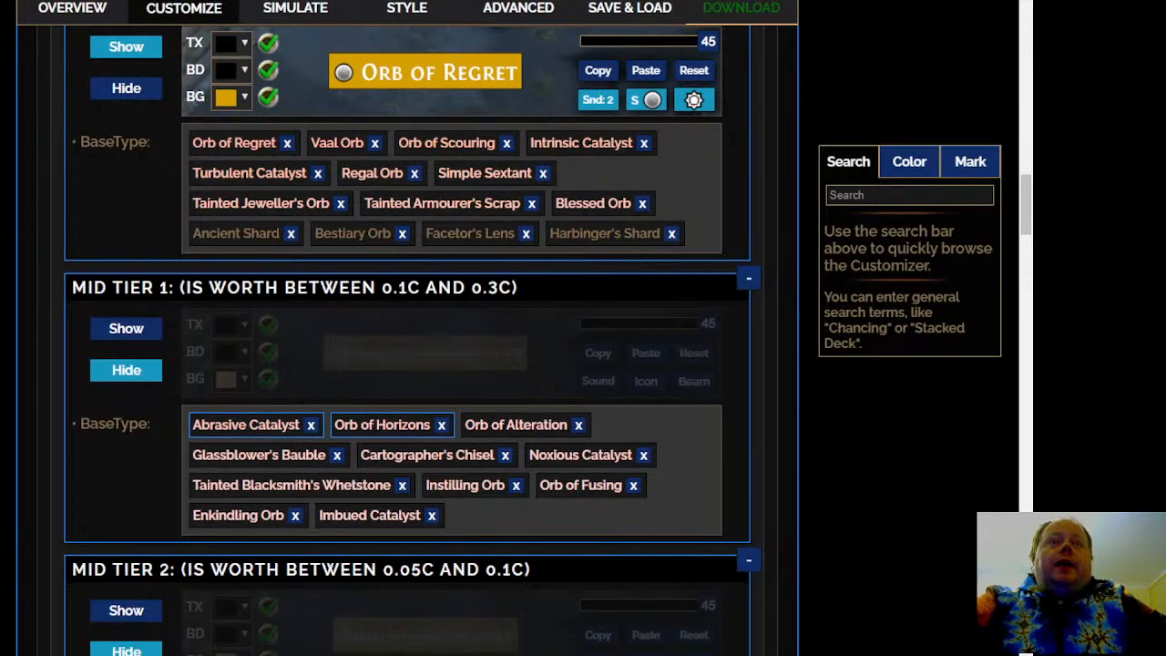
Move Abrasive Catalyst and Noxious Catalyst from Mid Tier 1 to High Tier 3
scroll(161, 381, up, 2)
mouse_move(369, 504)
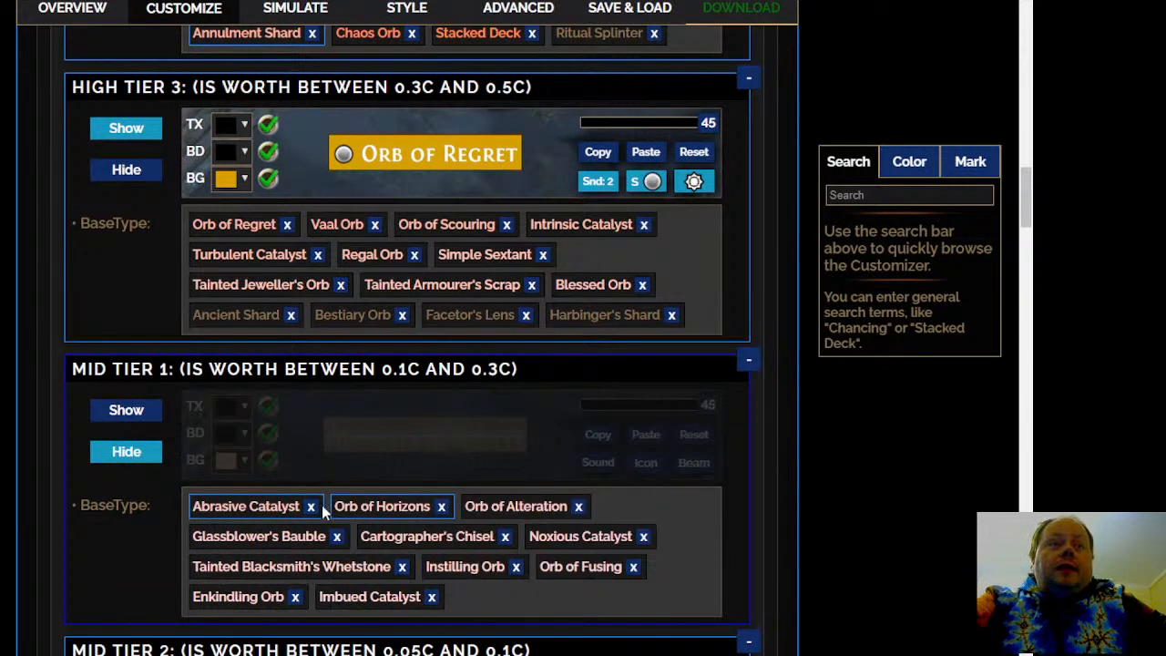
drag(290, 500, 447, 281)
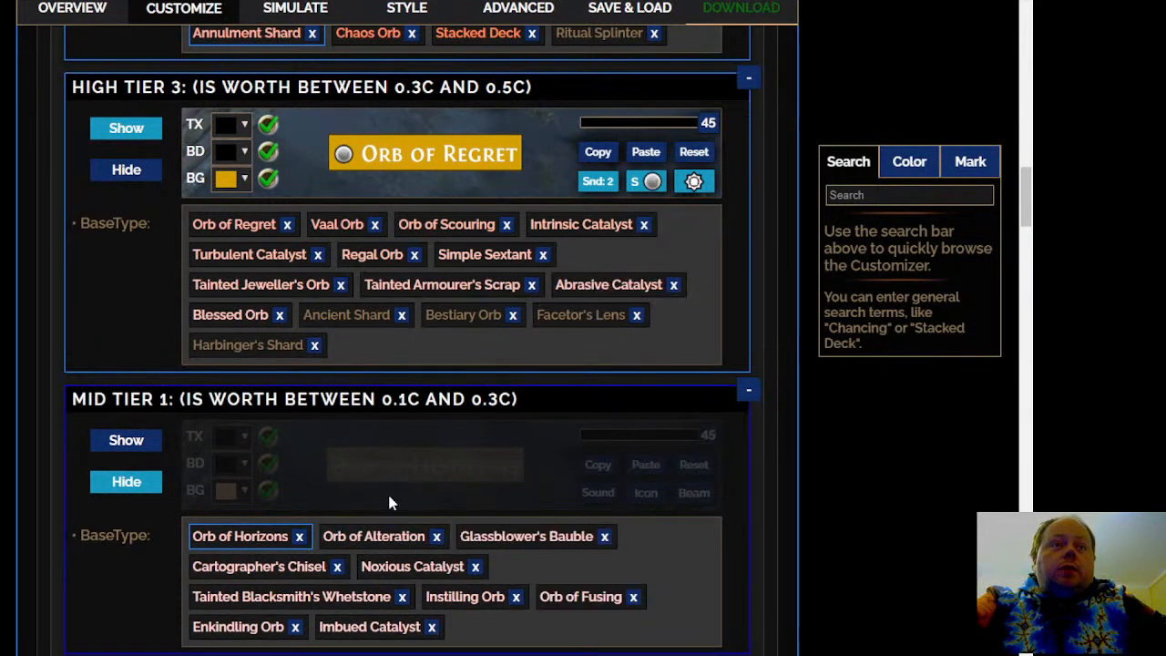
drag(416, 566, 511, 278)
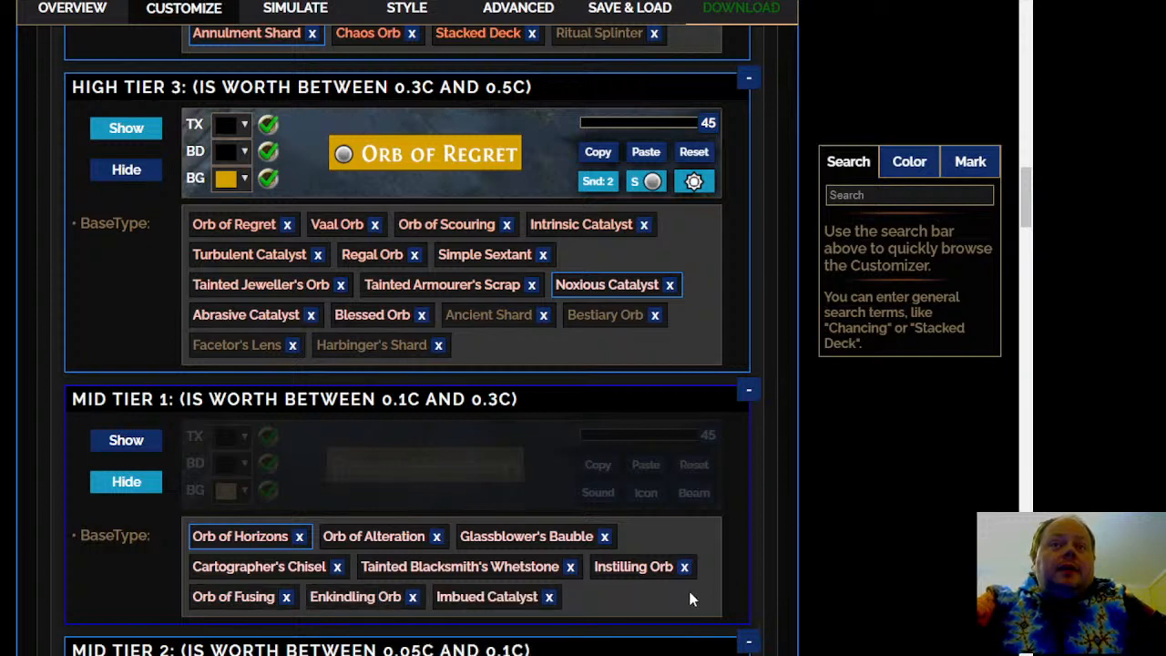
Check the prices of Orb of Horizons and Orb of Alteration, and move Orb of Horizons and Tainted Blacksmith's Whetstone to High Tier 3
mouse_move(264, 537)
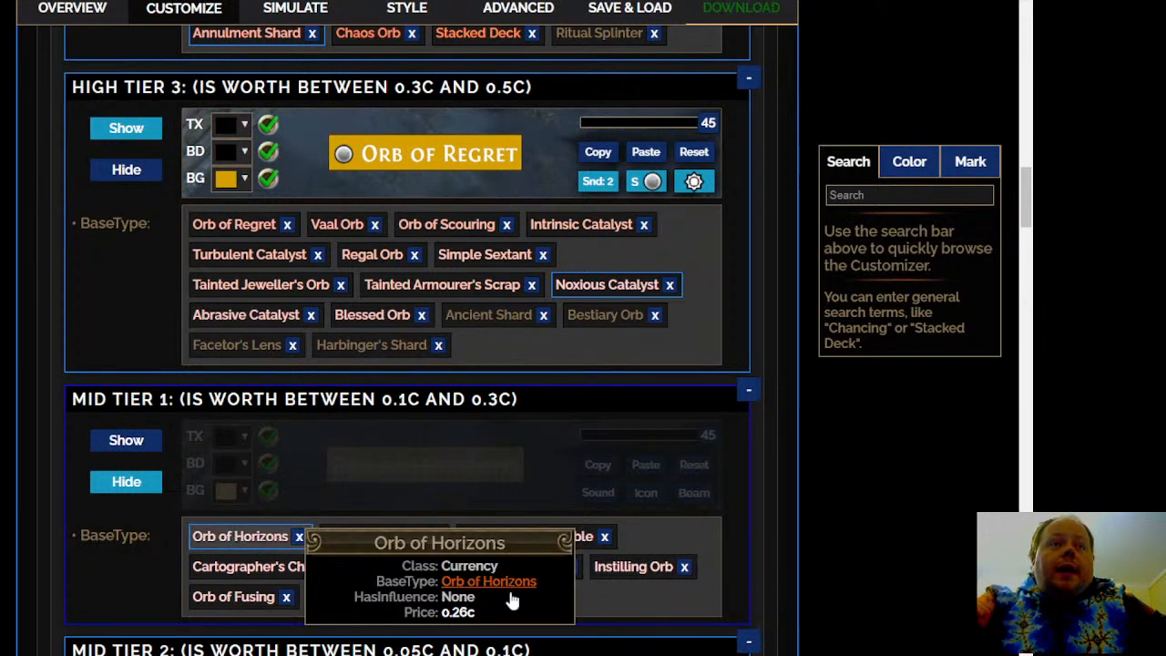
mouse_move(376, 539)
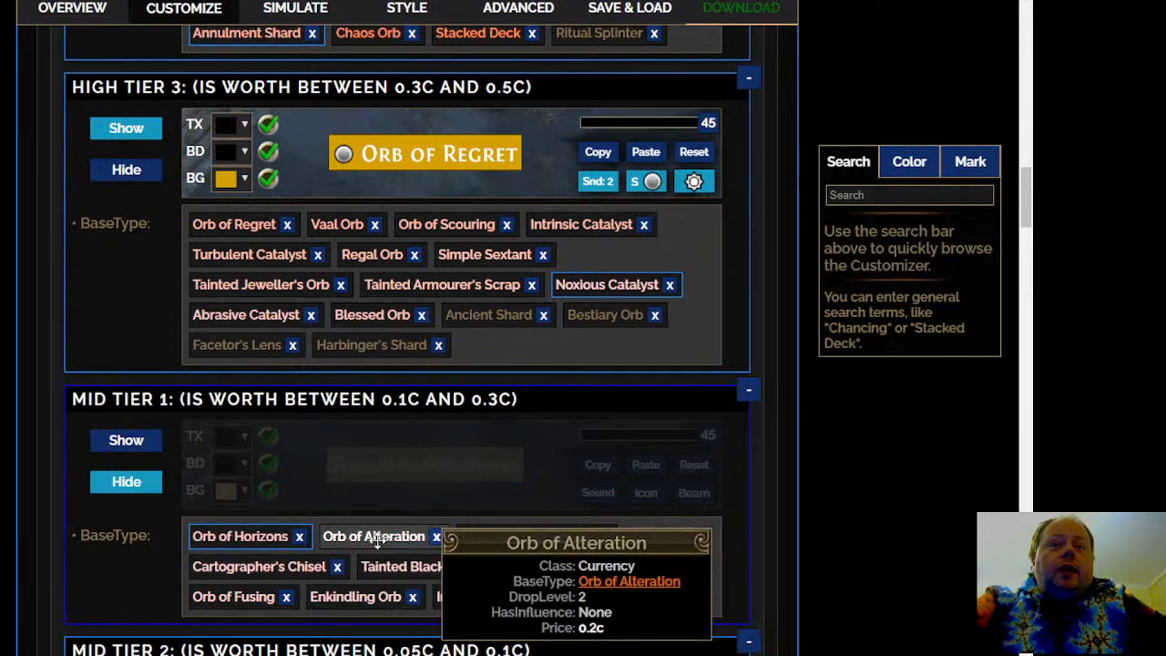
drag(268, 538, 537, 337)
mouse_move(366, 526)
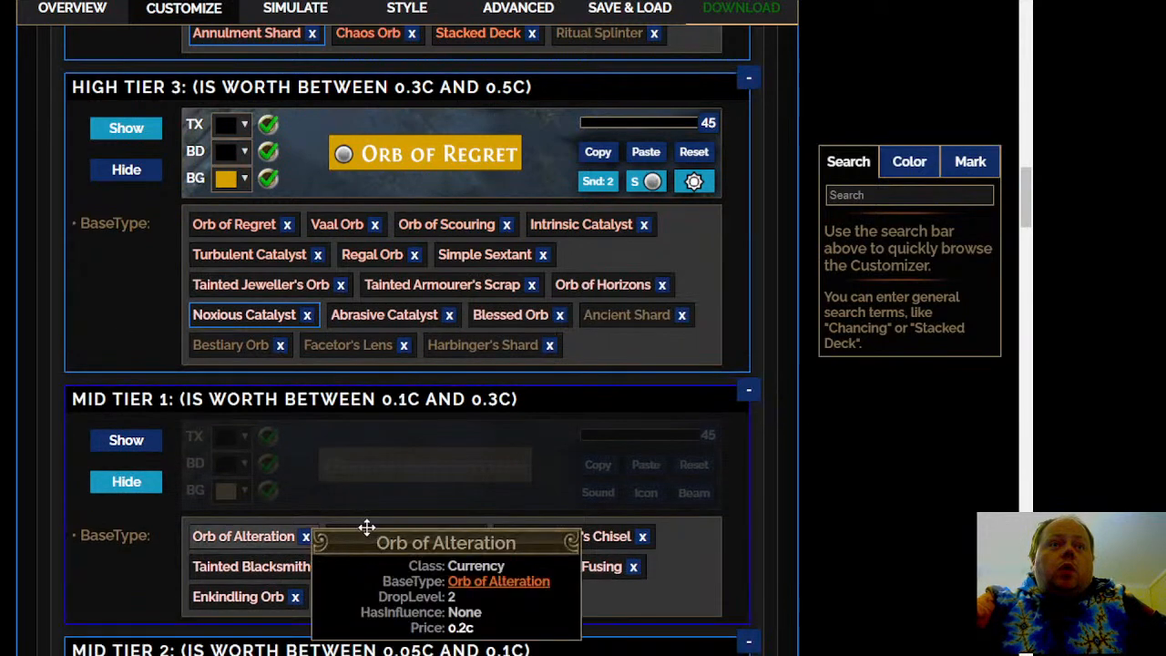
scroll(366, 526, down, 2)
scroll(155, 403, up, 1)
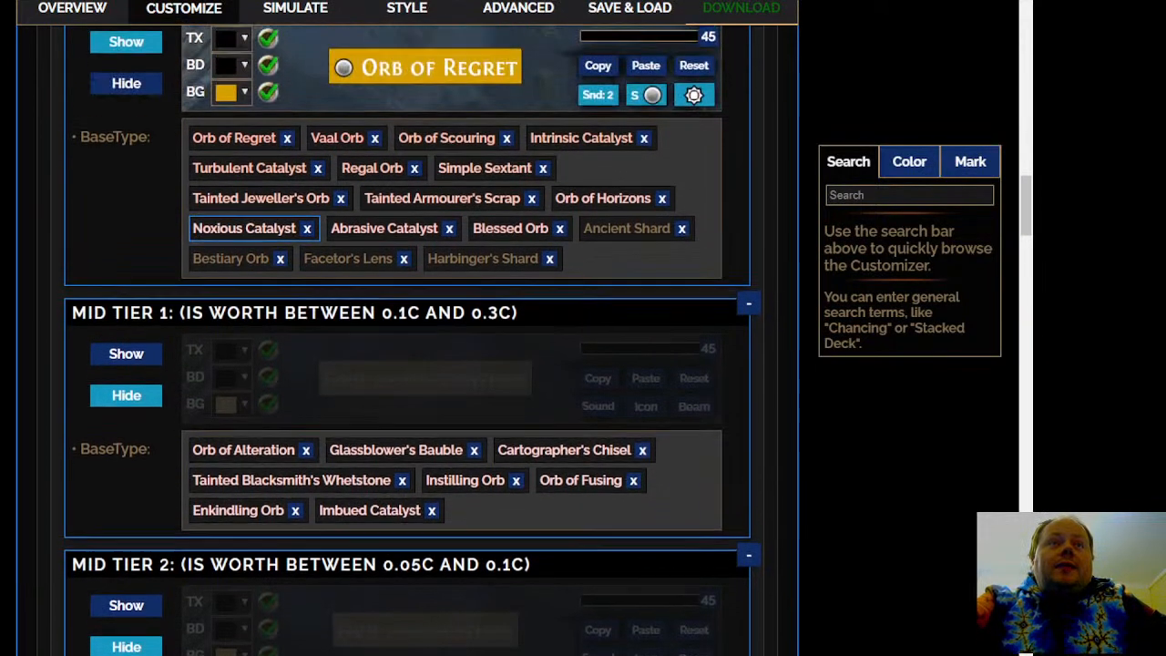
drag(224, 480, 349, 235)
Examine the remaining General Currency lists from Mid Tier 1 through Basic Tier 4
scroll(163, 409, down, 2)
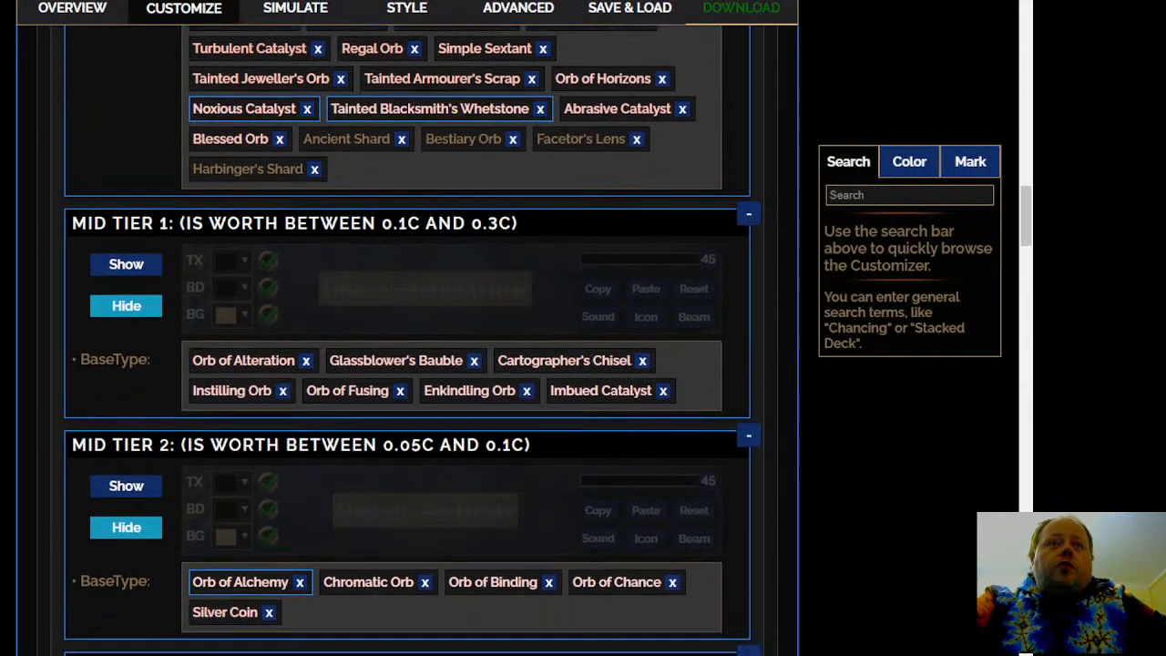
scroll(216, 454, down, 3)
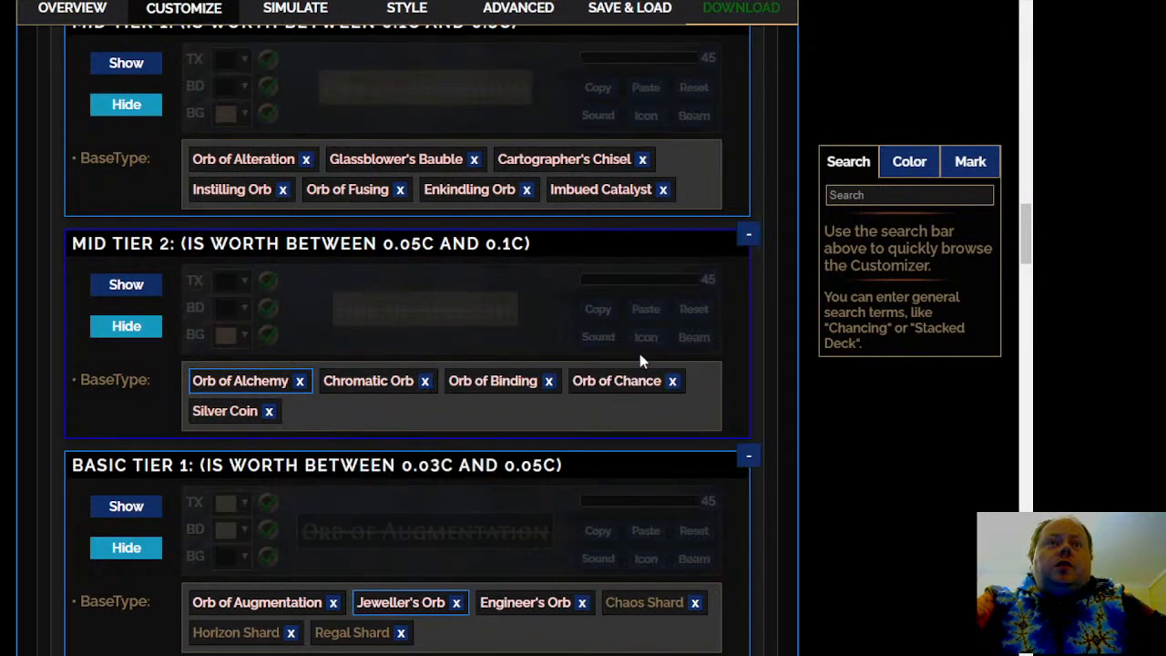
mouse_move(249, 386)
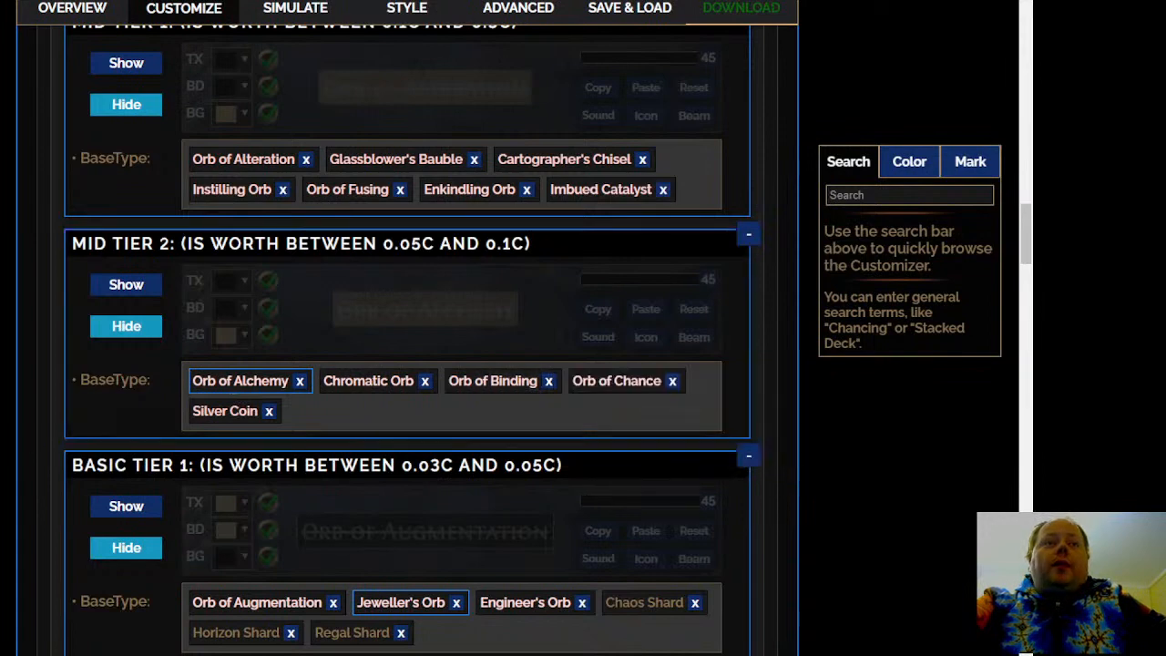
scroll(247, 455, down, 2)
mouse_move(496, 439)
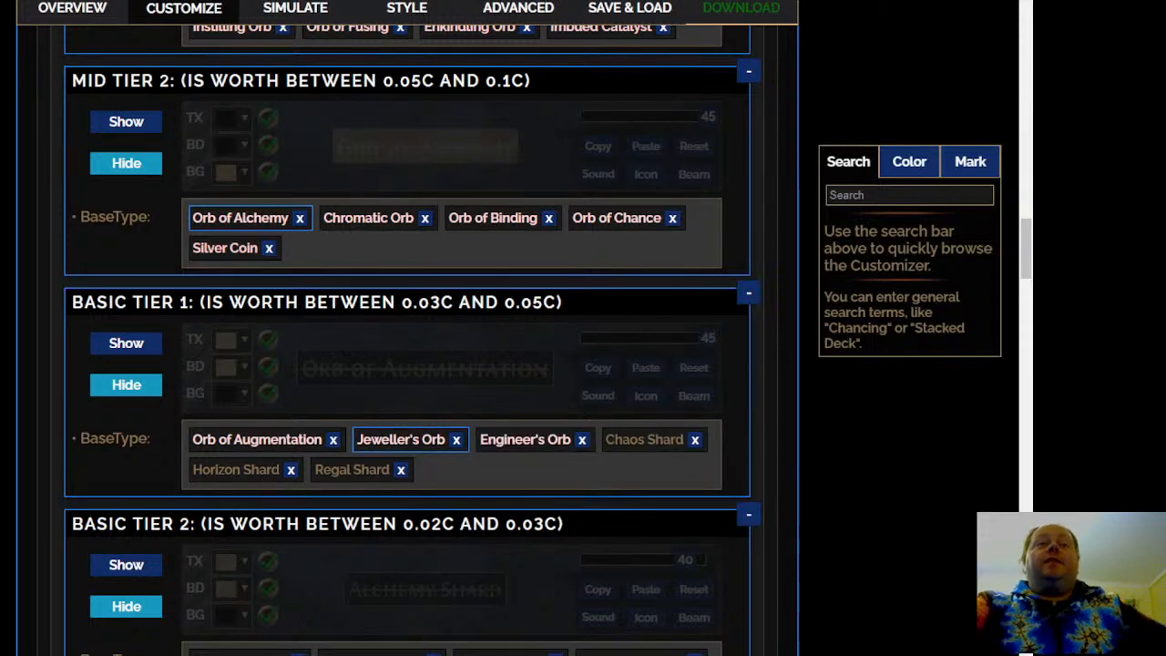
scroll(406, 337, down, 3)
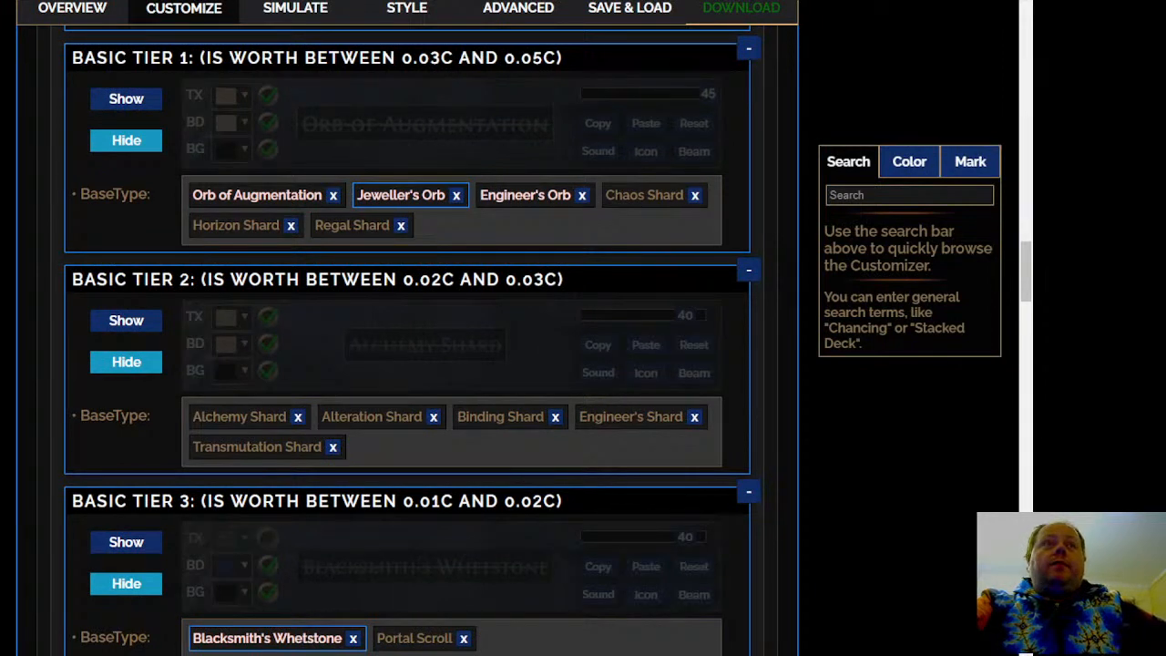
scroll(218, 411, down, 1)
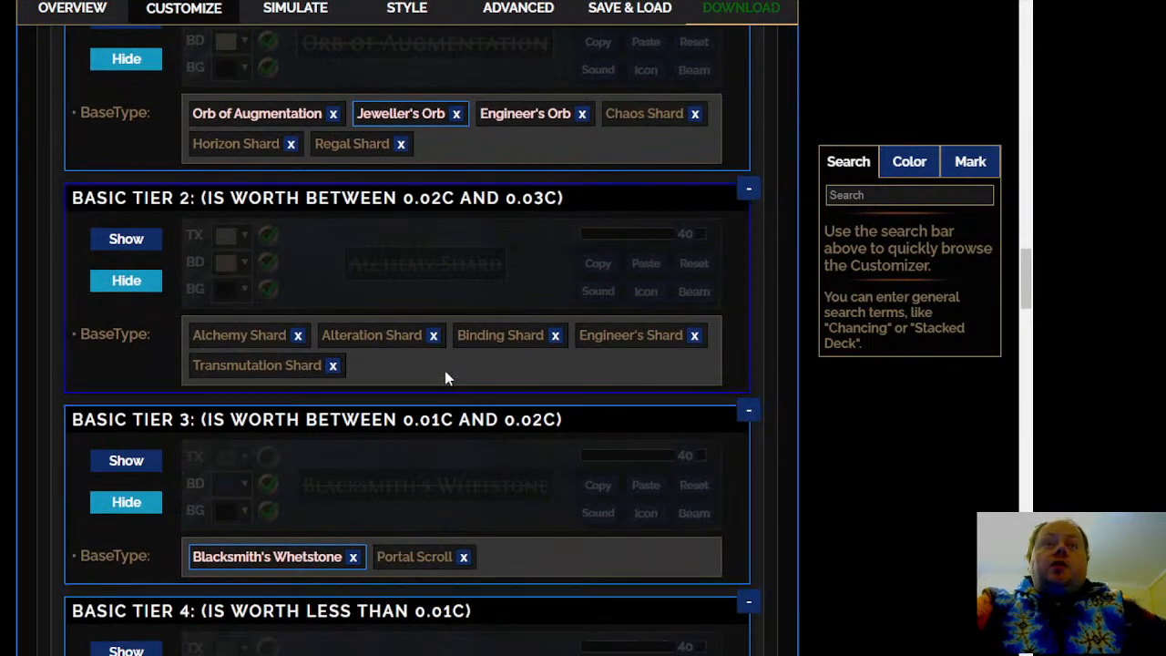
scroll(470, 320, down, 3)
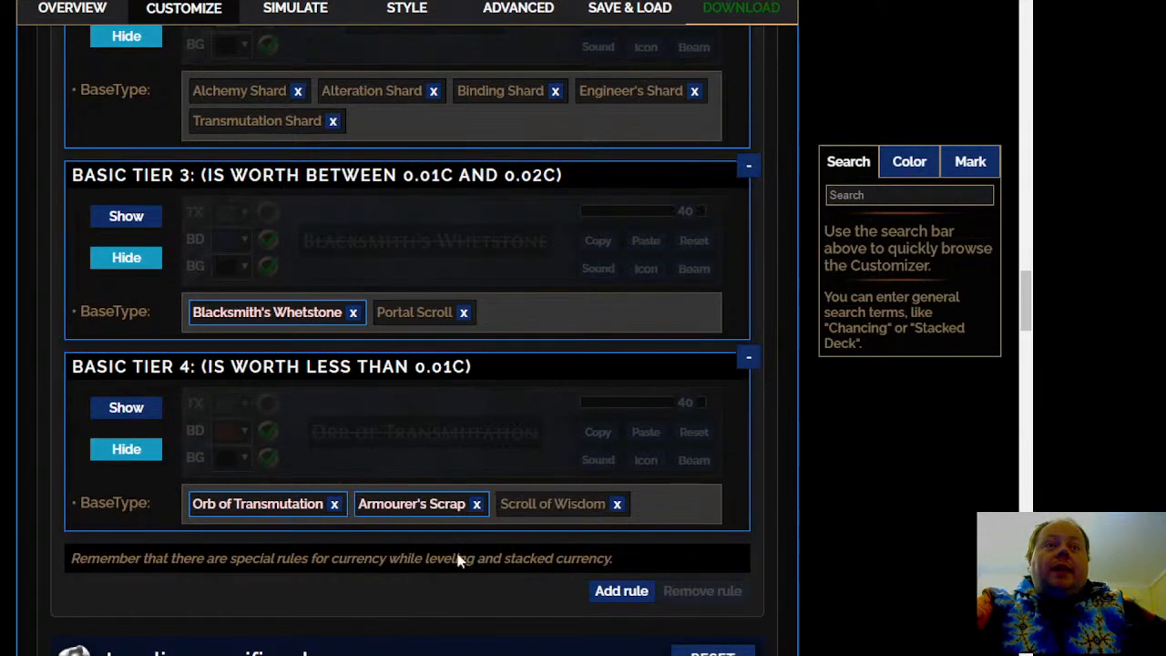
scroll(407, 340, down, 1)
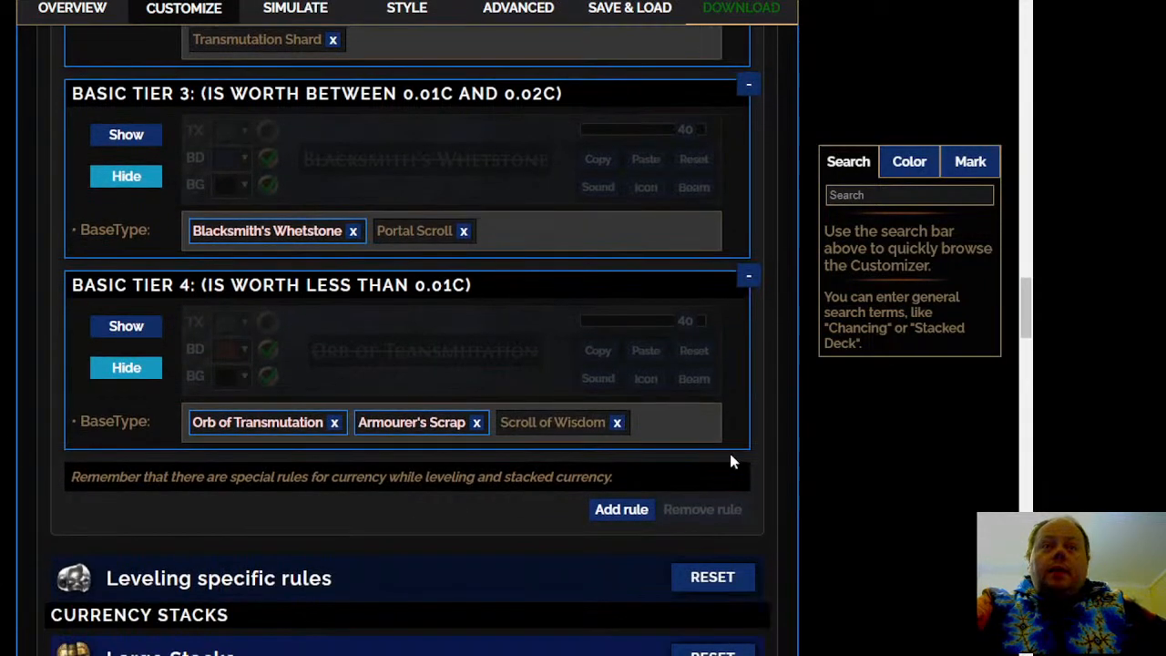
Open the Large Stacks rules under Currency Stacks and examine the base types and stack sizes of the T1 to T3 Huge tiers
scroll(489, 463, down, 3)
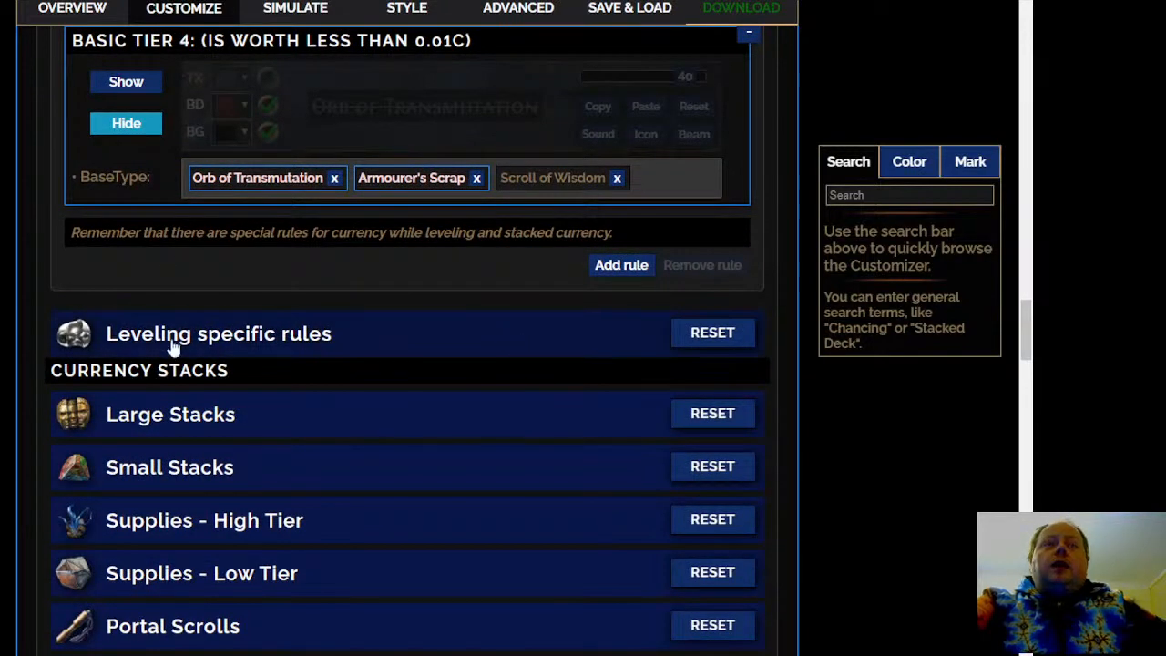
scroll(173, 346, down, 2)
click(372, 250)
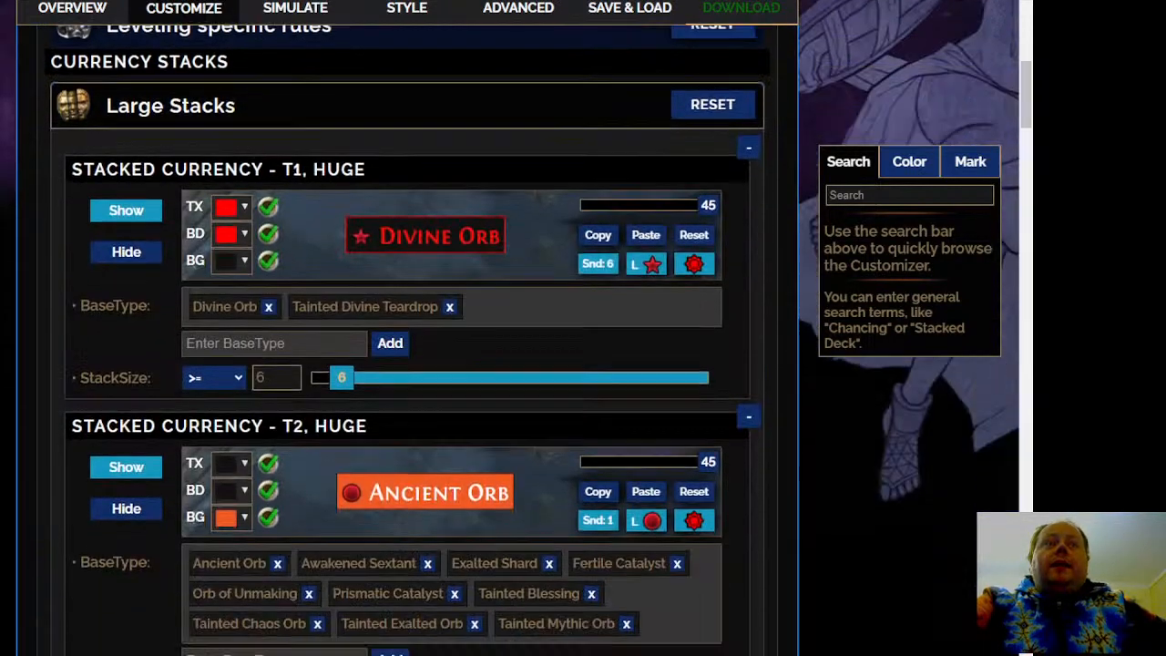
scroll(407, 365, down, 1)
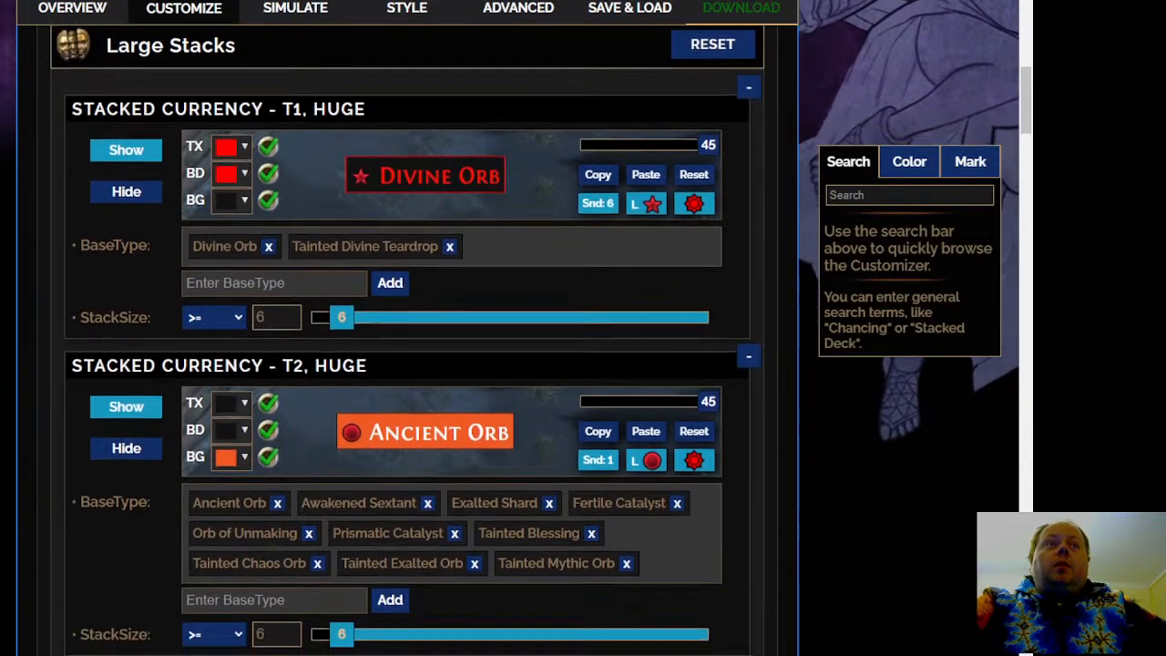
scroll(407, 364, down, 1)
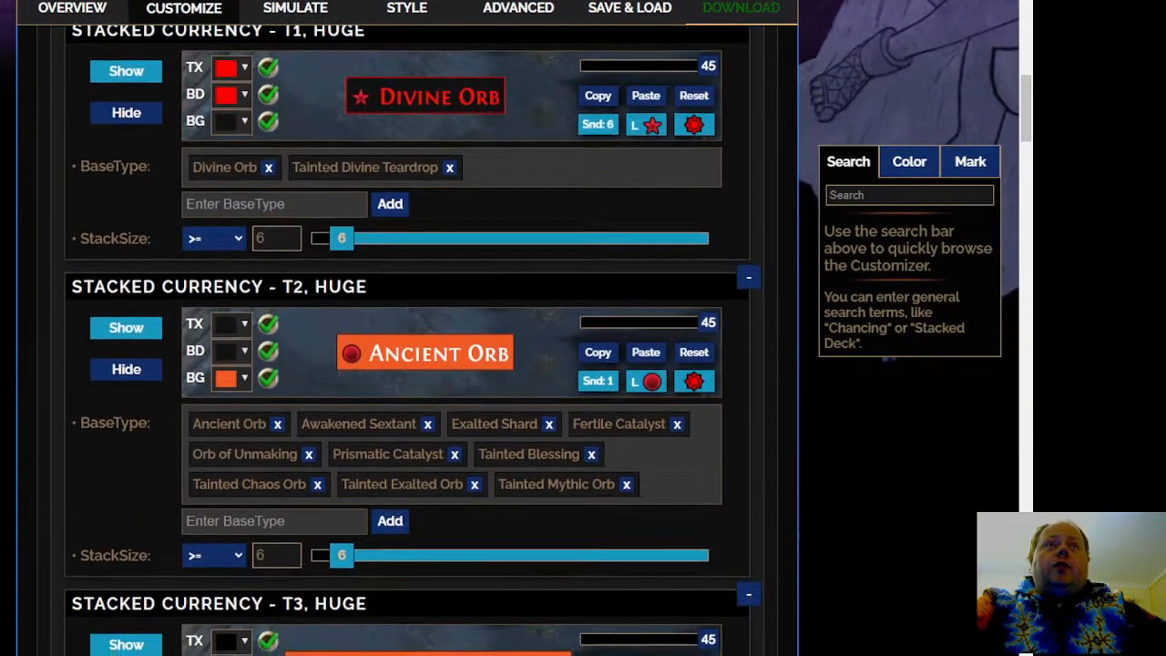
scroll(407, 364, down, 2)
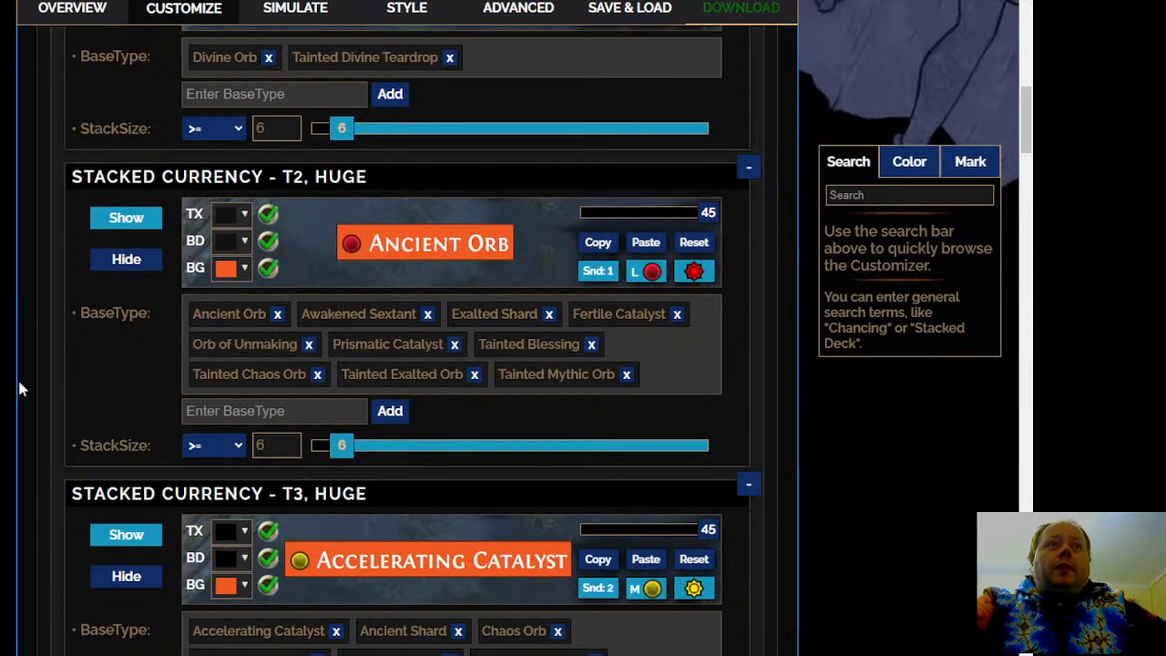
scroll(20, 389, down, 1)
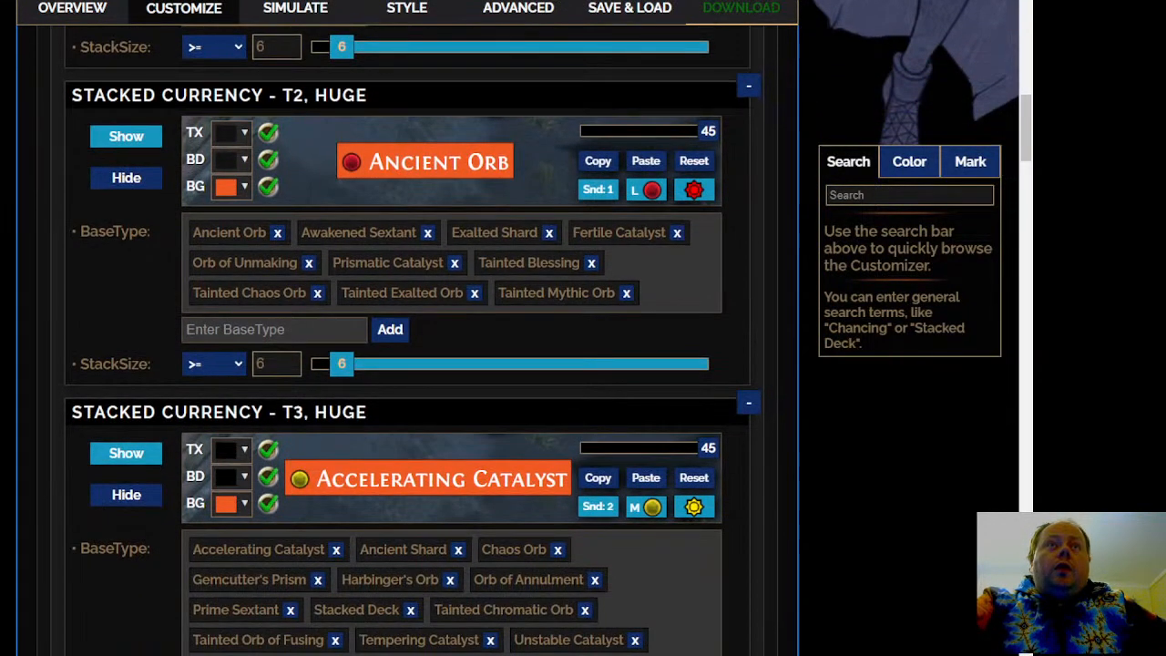
scroll(407, 364, down, 2)
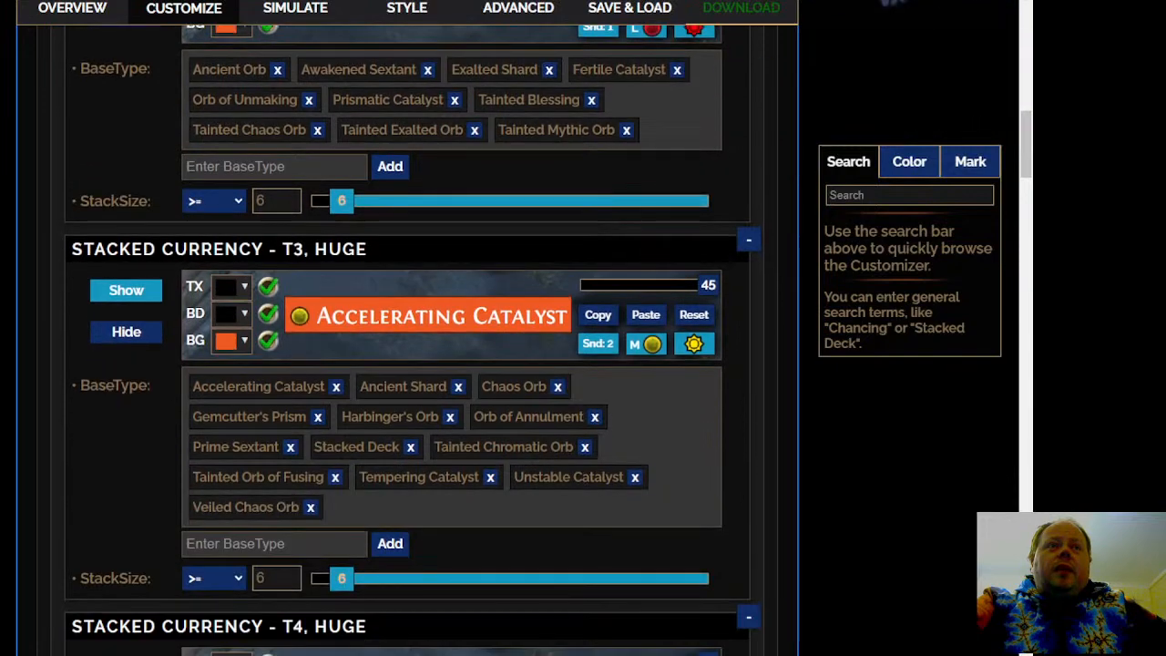
Examine the base types and visibility of the T3 to T7 Huge tiers in the Large Stacks rules
scroll(413, 339, down, 2)
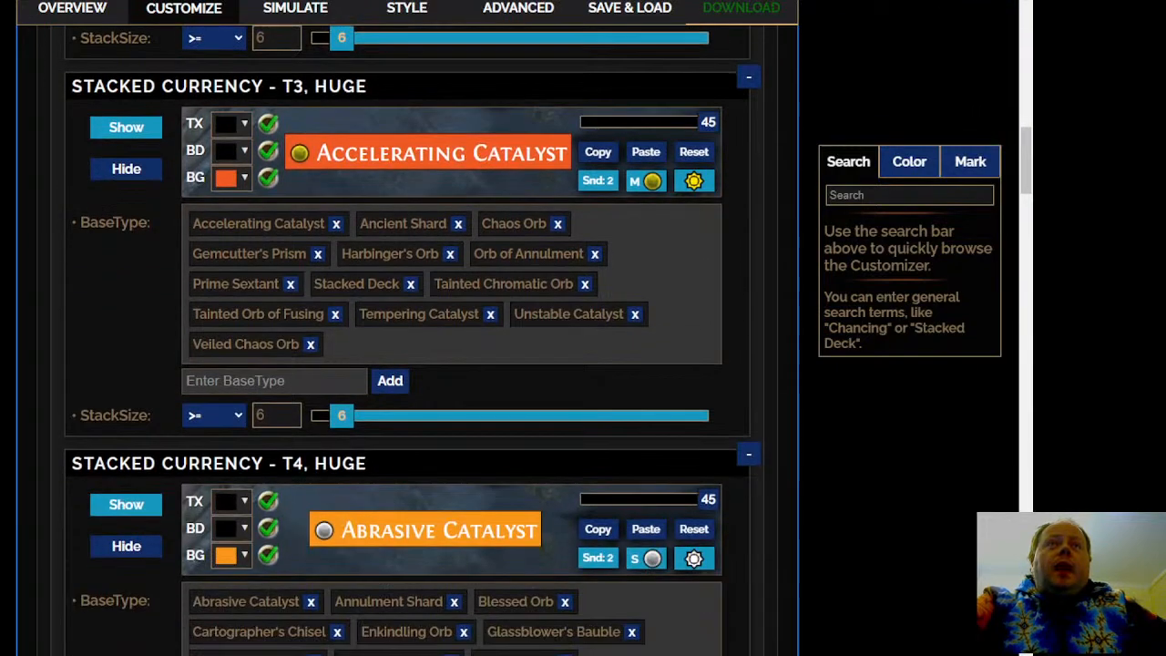
scroll(413, 340, down, 11)
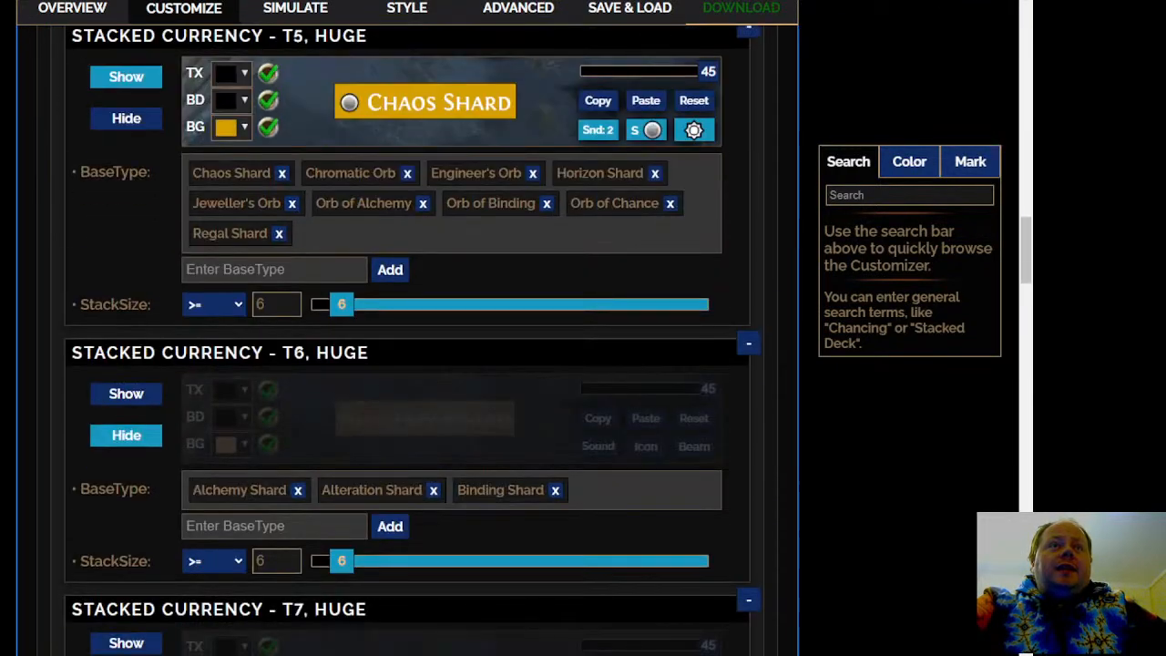
scroll(413, 340, down, 1)
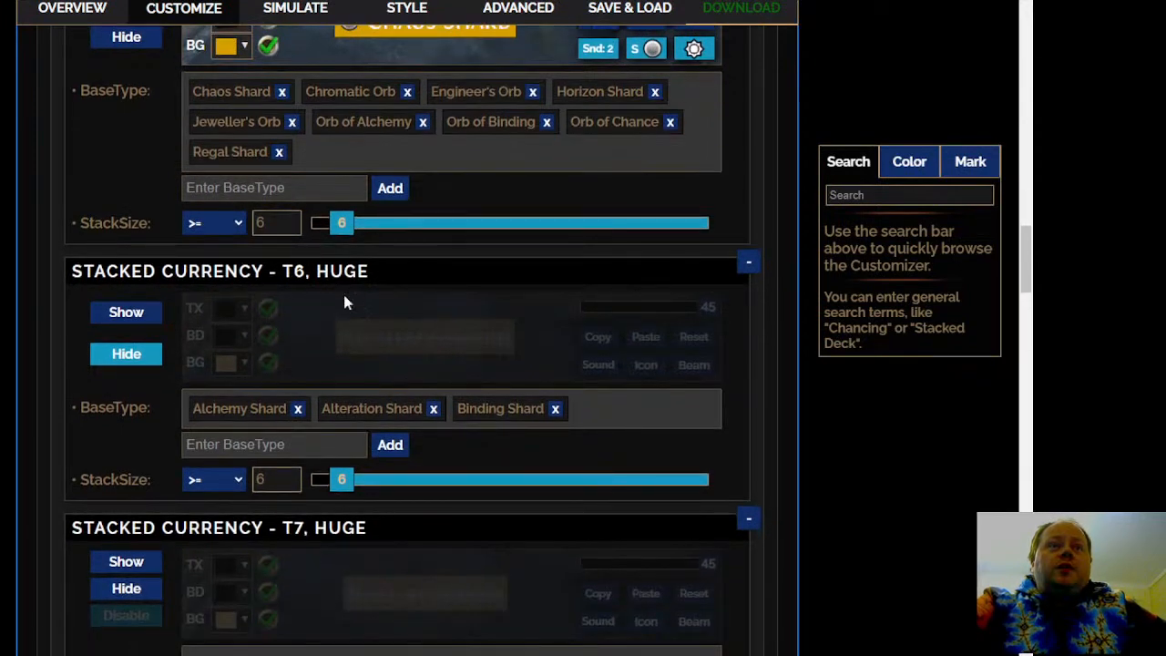
mouse_move(384, 412)
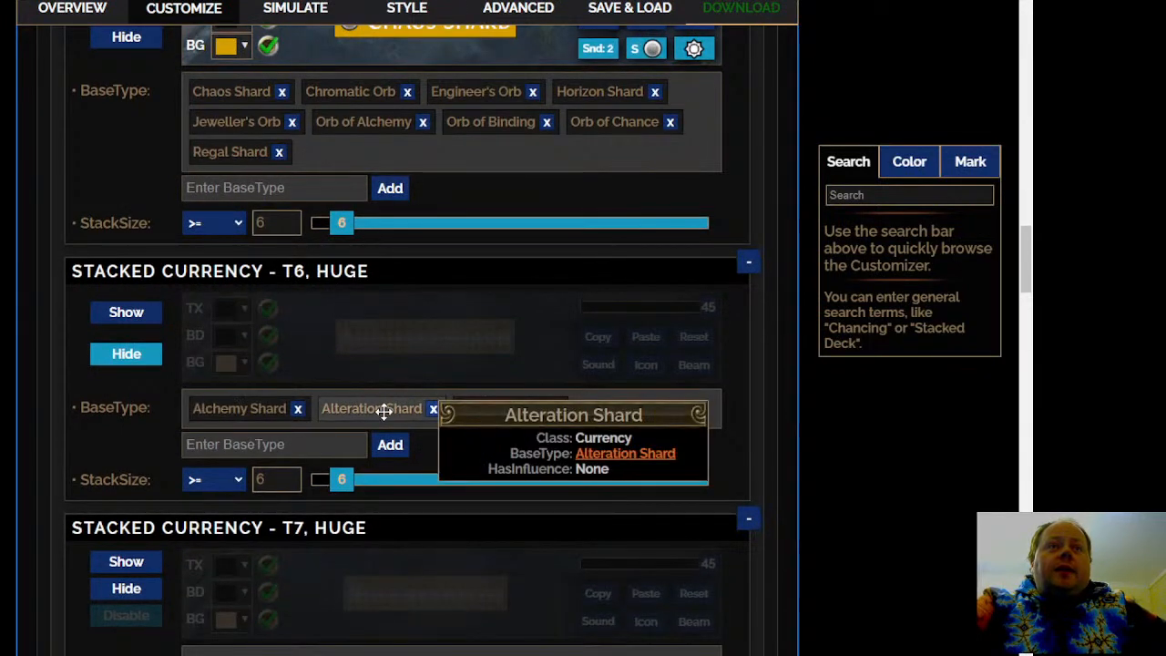
mouse_move(504, 409)
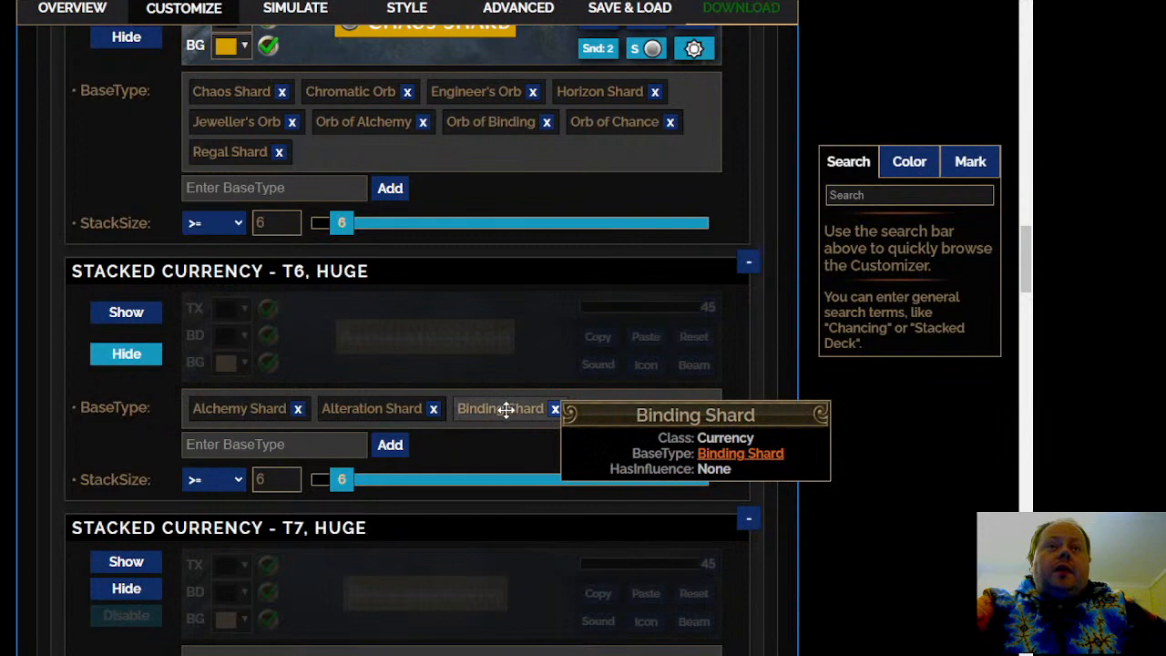
scroll(438, 479, down, 3)
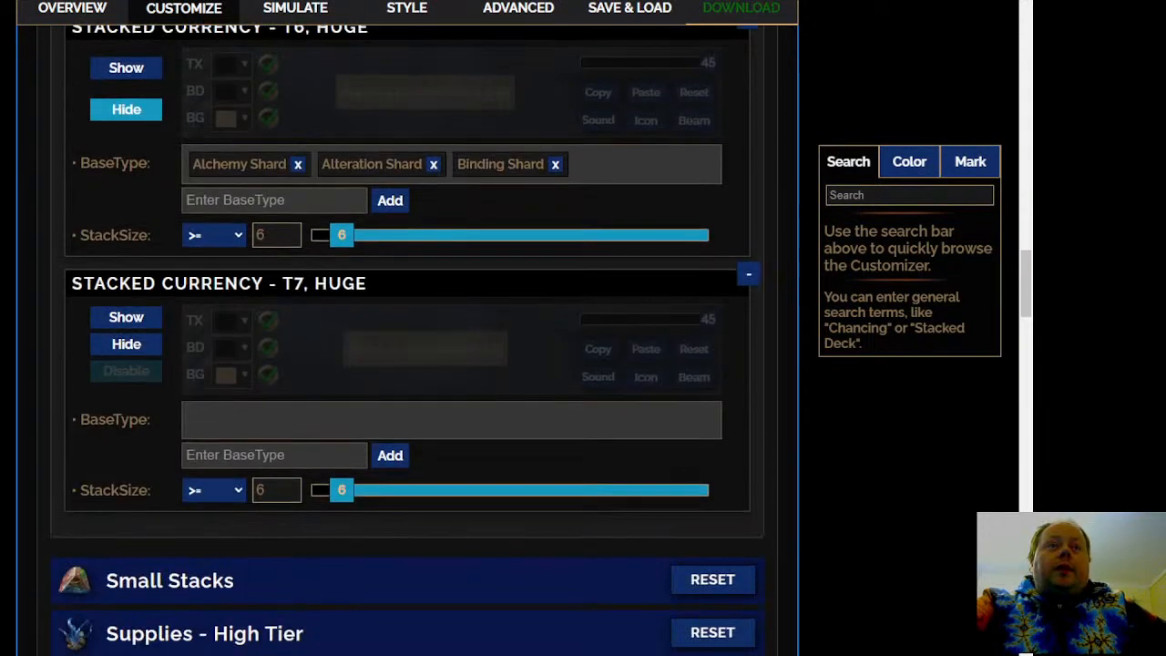
Open the Small Stacks rules and examine the base types, stack sizes and visibility of the T1 to T7 Large tiers
scroll(335, 272, down, 4)
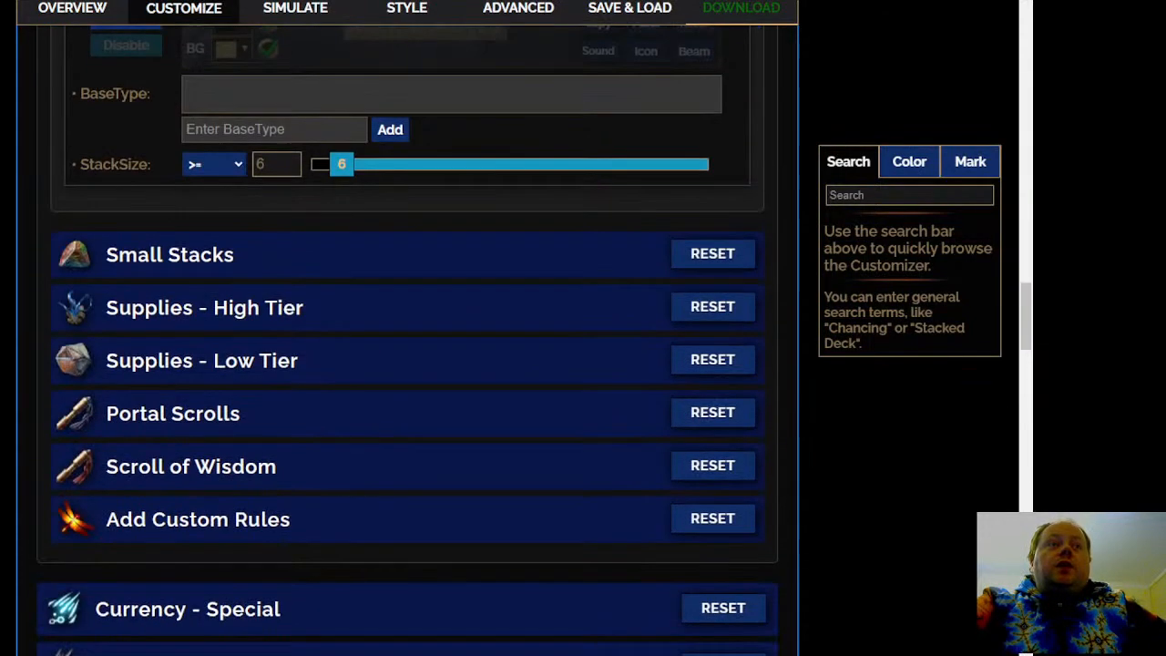
click(335, 272)
scroll(335, 272, down, 4)
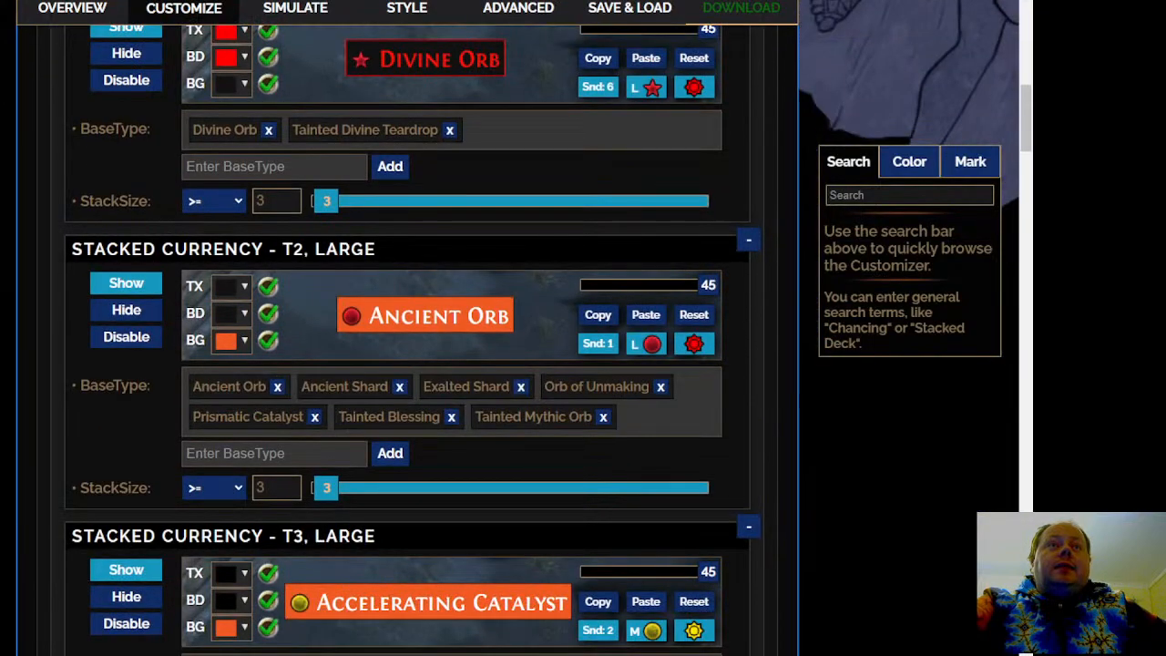
scroll(410, 364, down, 5)
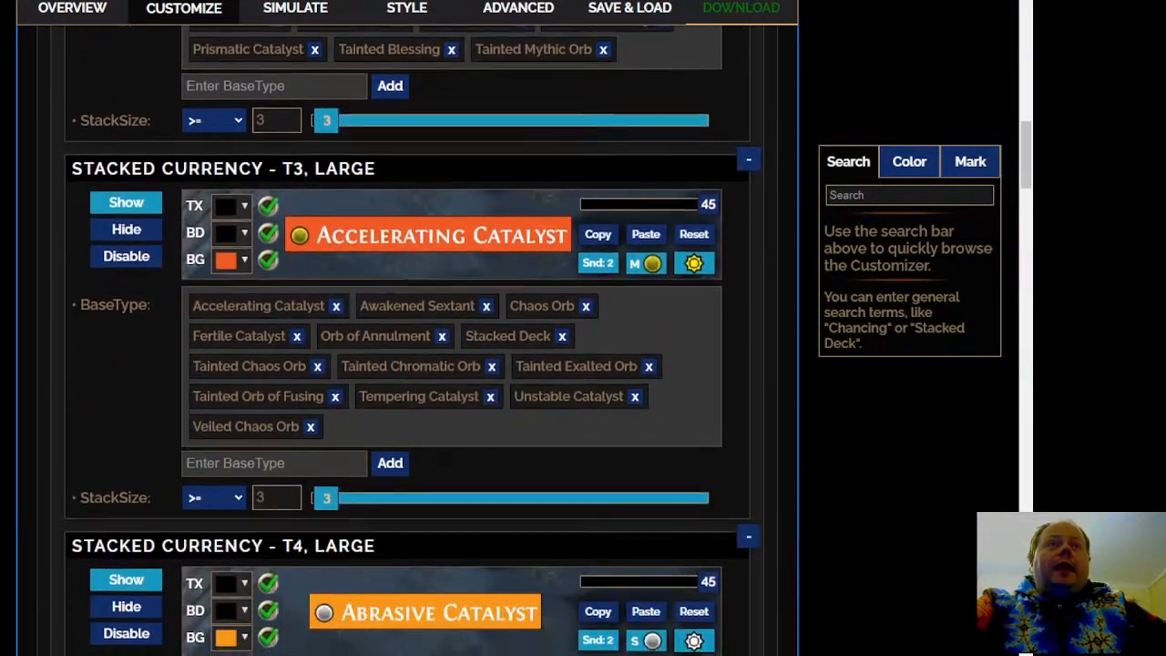
scroll(410, 364, down, 9)
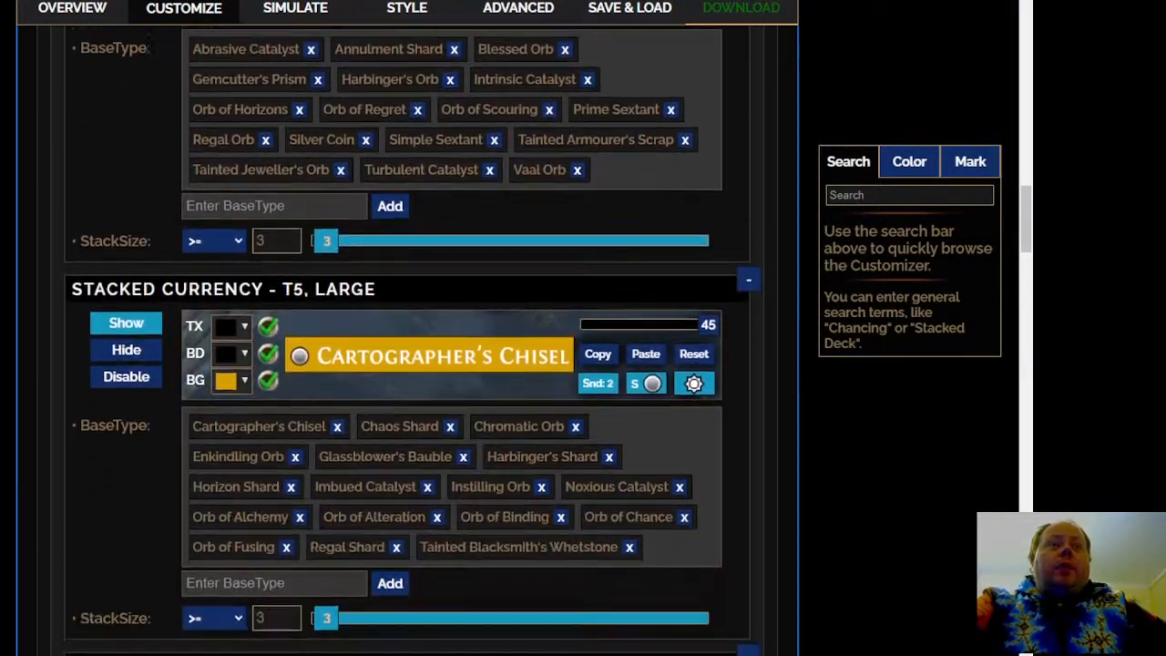
scroll(316, 333, down, 7)
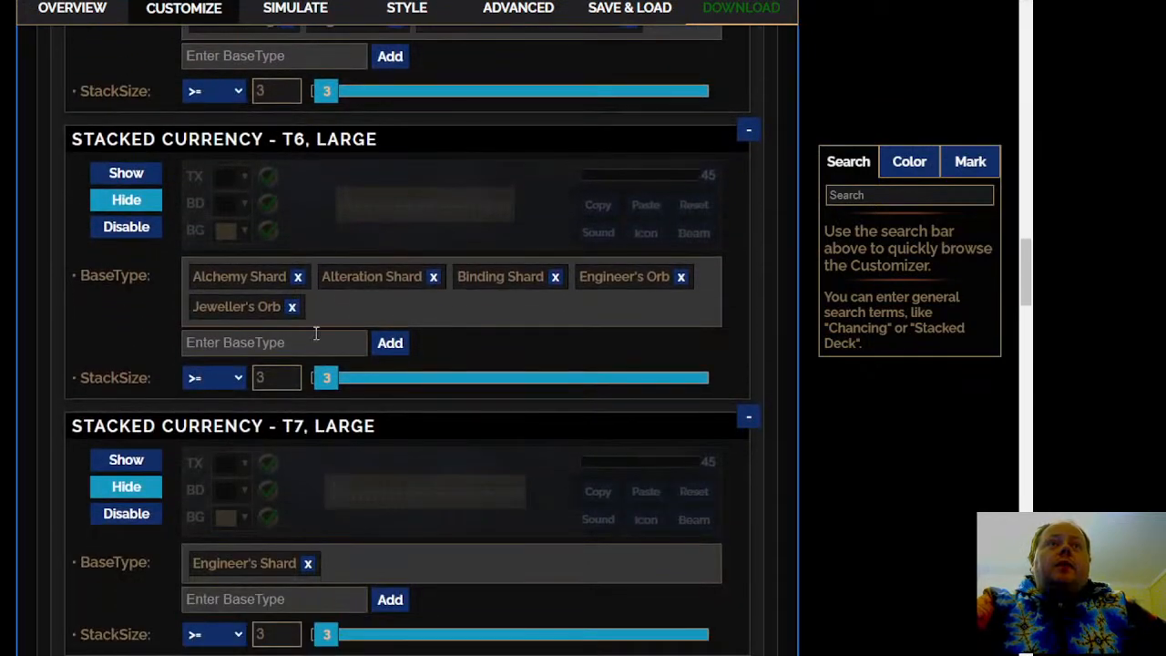
mouse_move(240, 275)
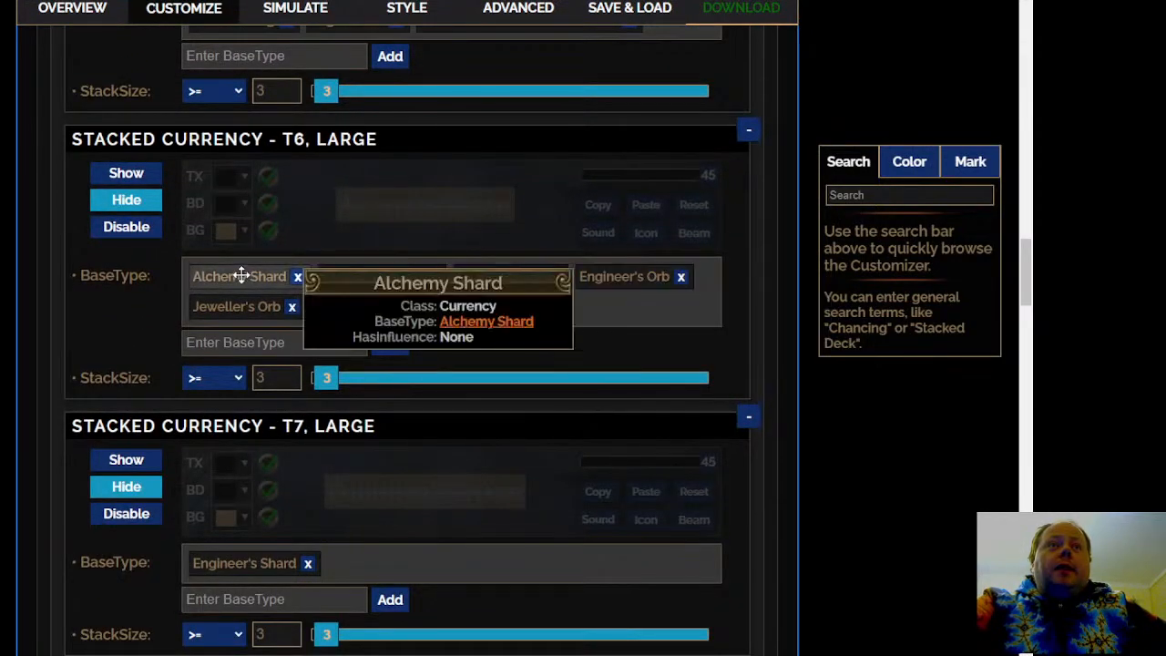
scroll(242, 309, down, 1)
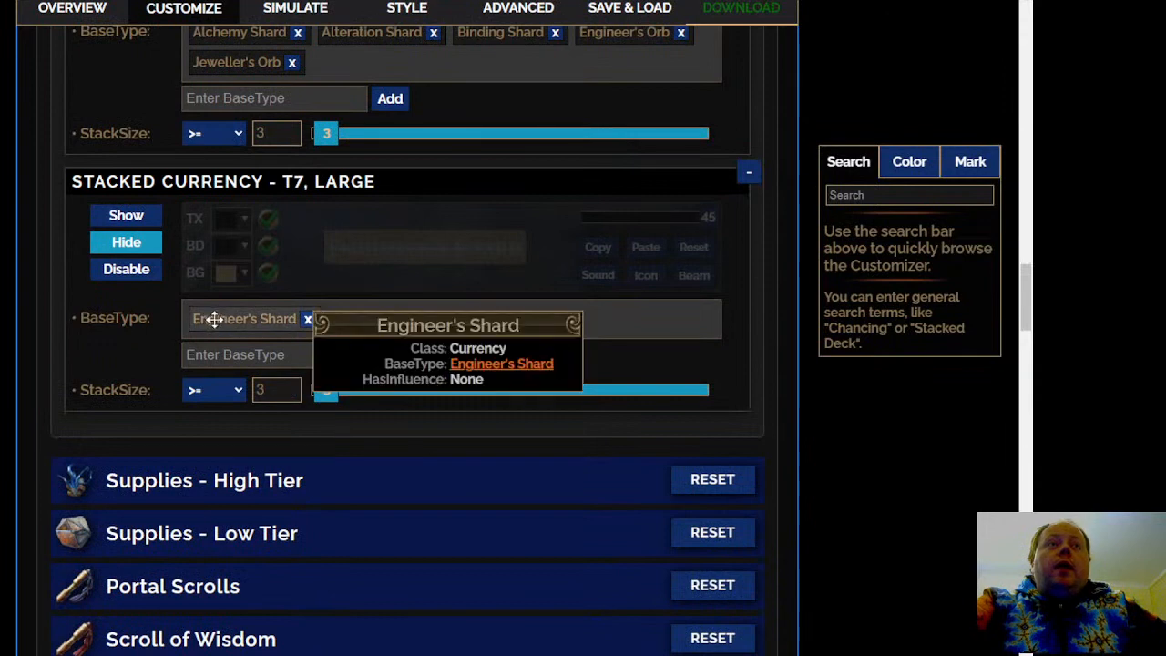
Open the Supplies - High Tier rules and examine the base types and stack sizes of the Large, Medium and Small supply tiers
click(303, 481)
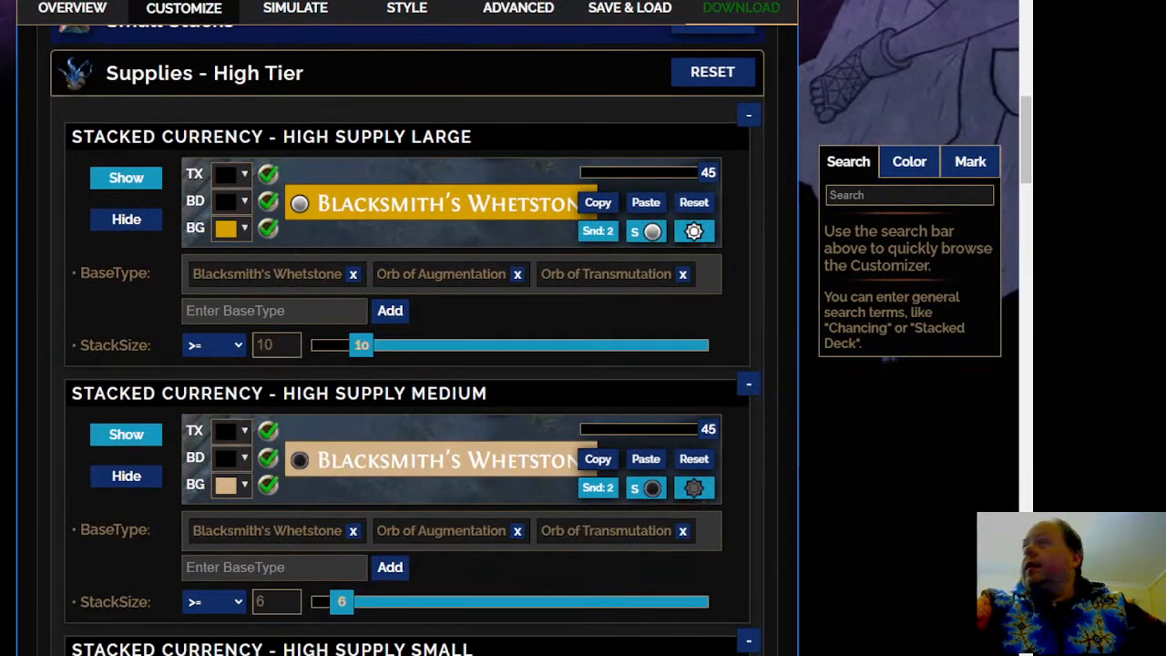
scroll(406, 364, down, 1)
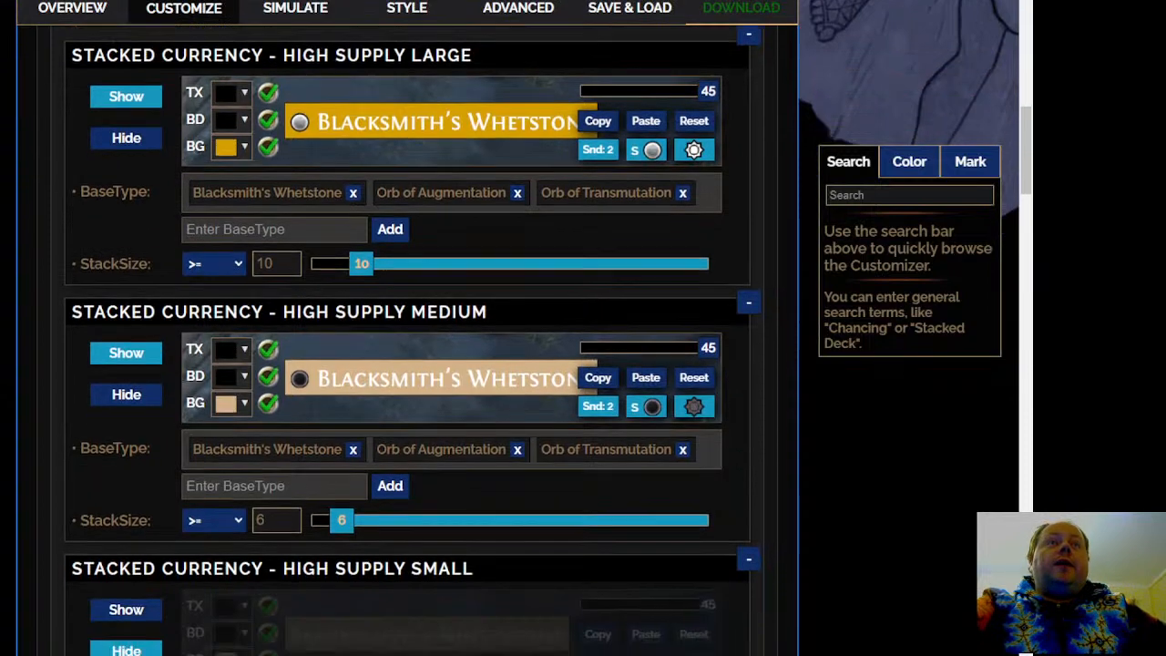
scroll(406, 364, down, 2)
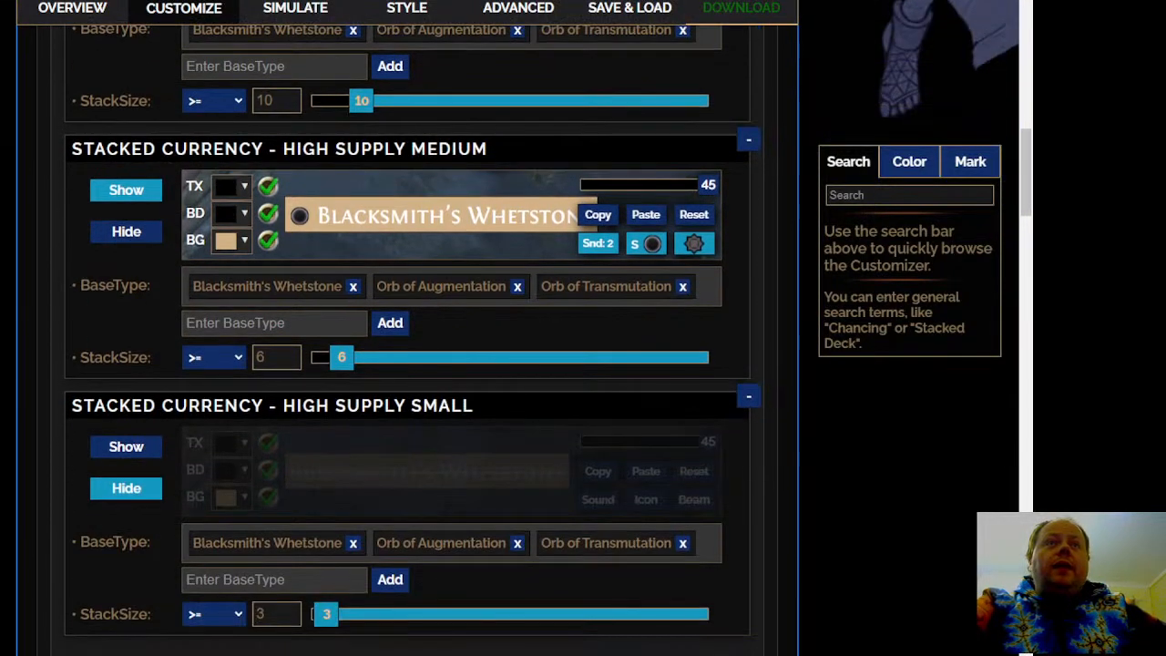
scroll(406, 365, up, 2)
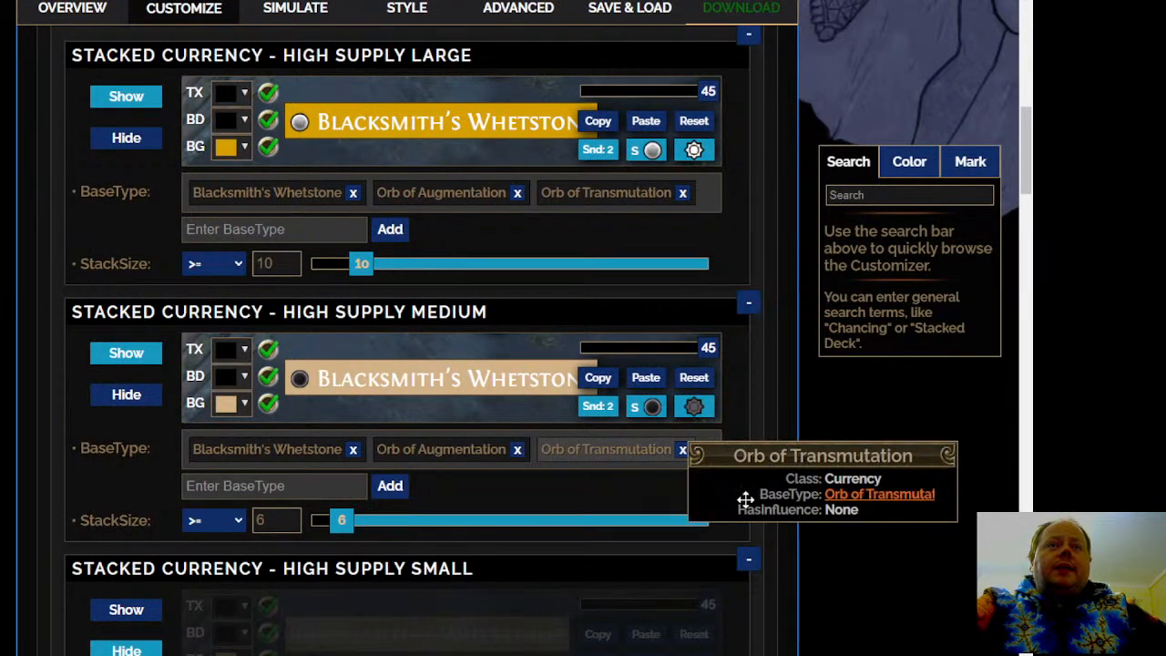
scroll(117, 461, down, 1)
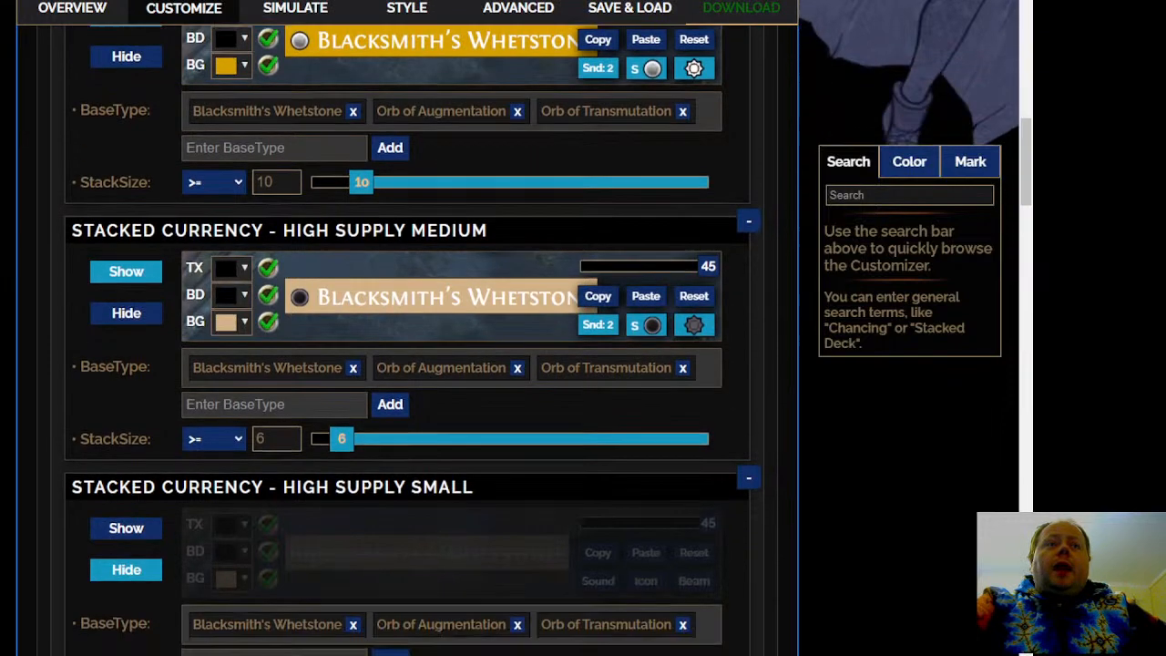
scroll(407, 339, down, 3)
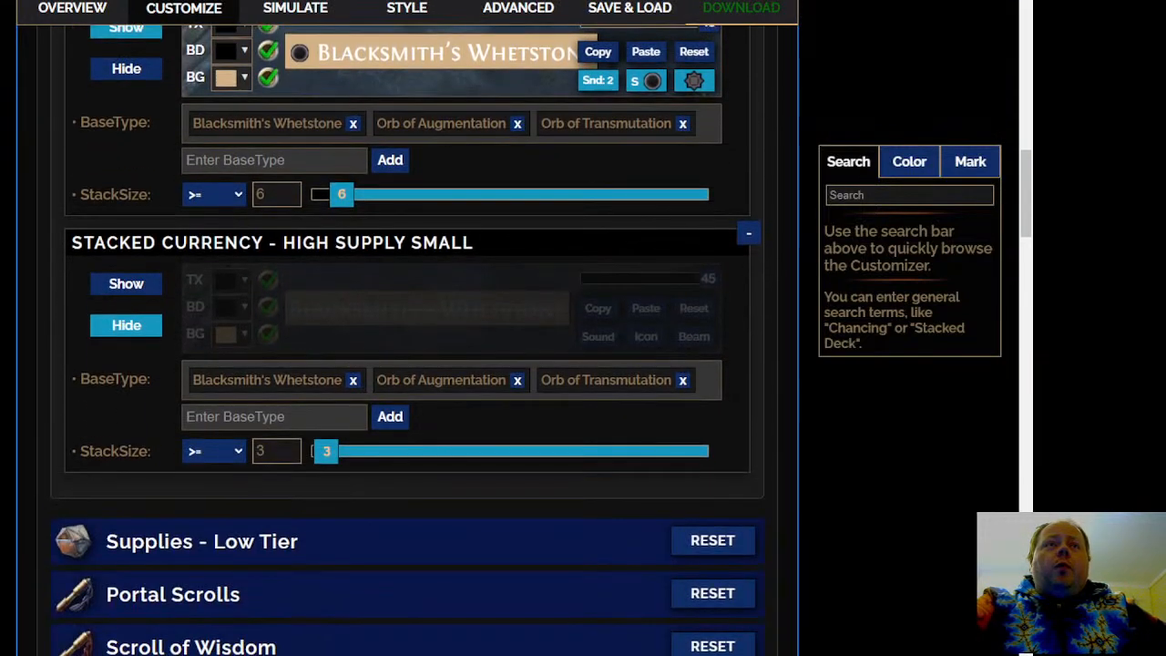
Open the Supplies - Low Tier rules and examine the stack sizes and visibility for Armourer's Scrap in all three stack tiers
click(307, 547)
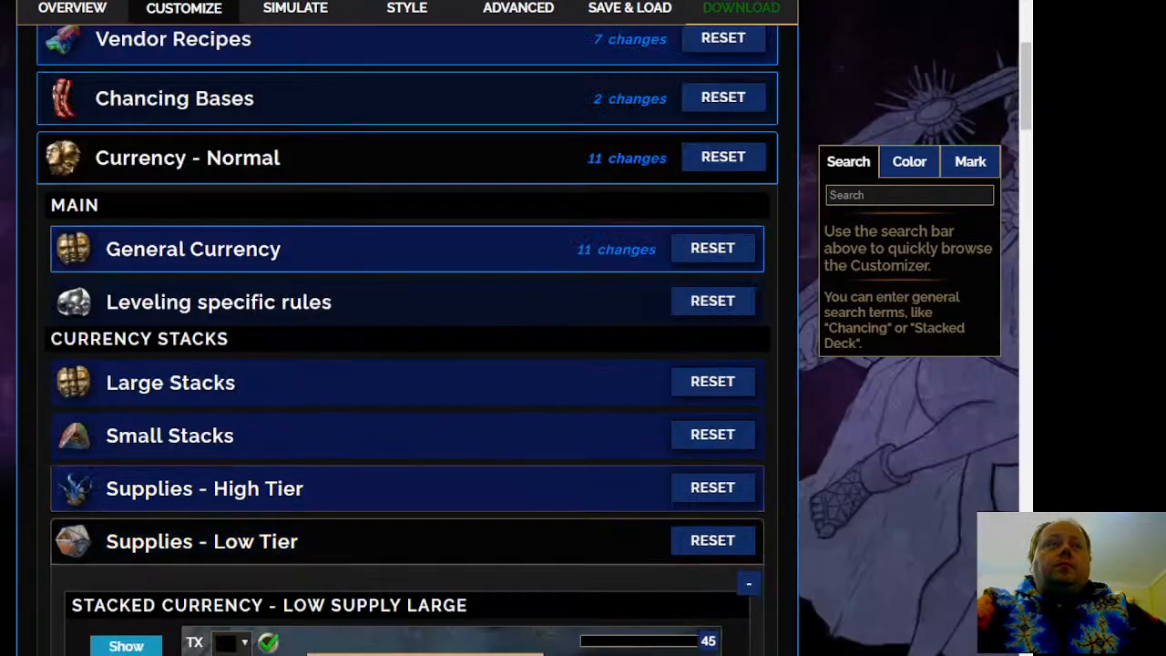
scroll(306, 547, down, 3)
scroll(408, 340, down, 3)
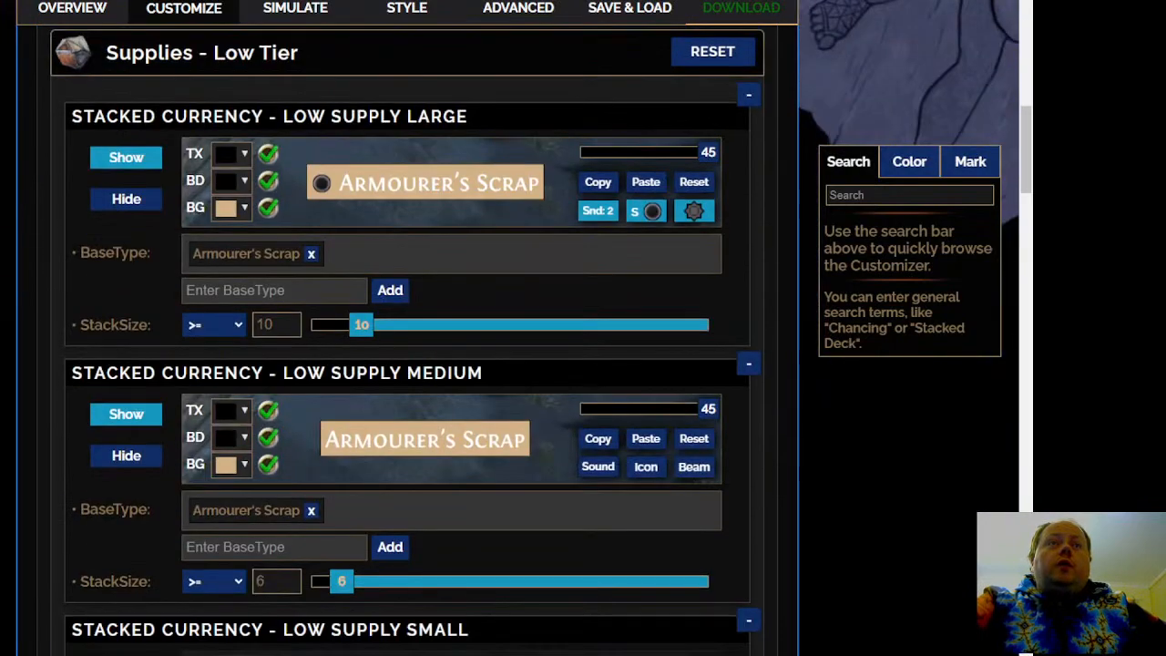
scroll(407, 341, down, 3)
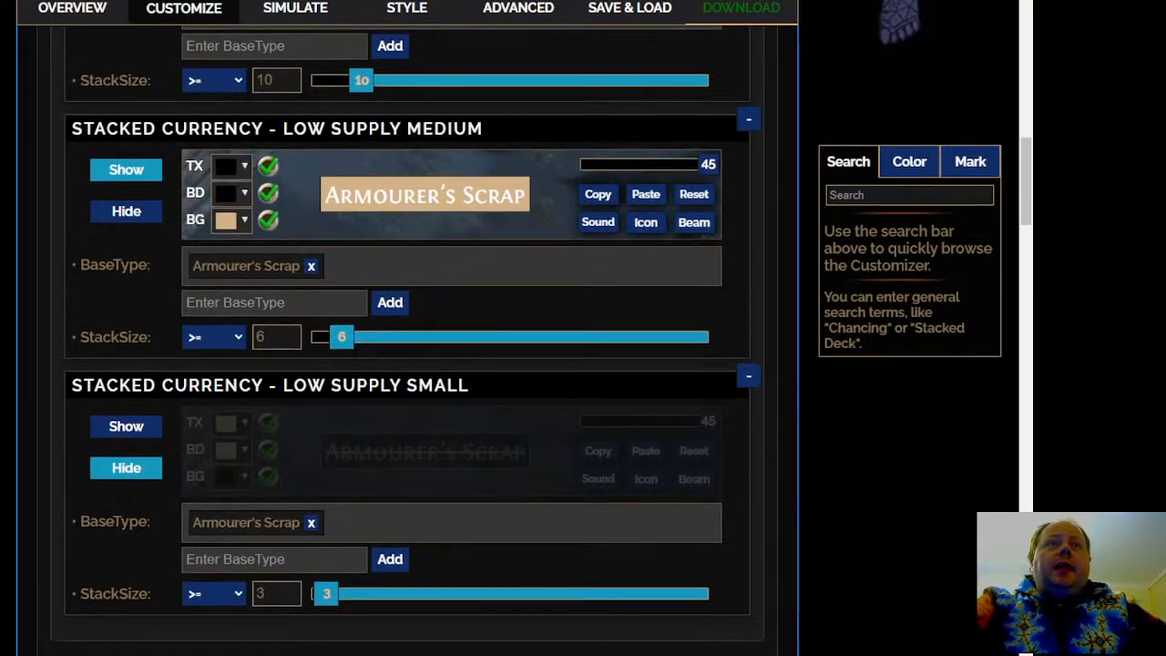
scroll(407, 340, up, 2)
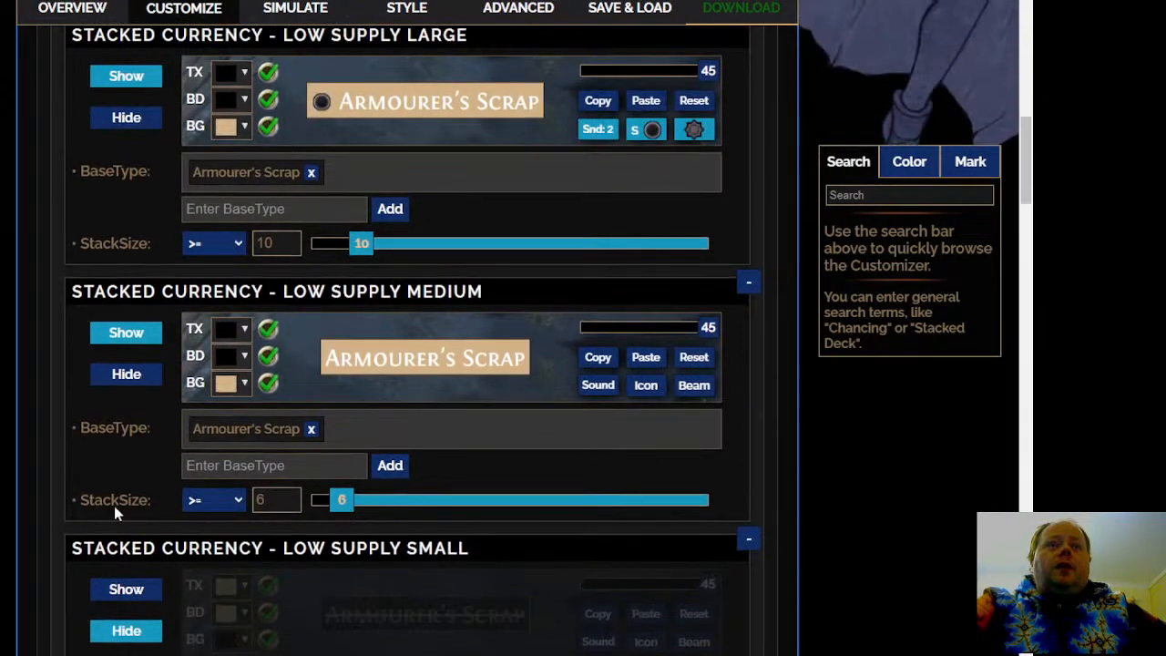
scroll(114, 510, down, 3)
scroll(114, 511, down, 1)
scroll(54, 429, down, 2)
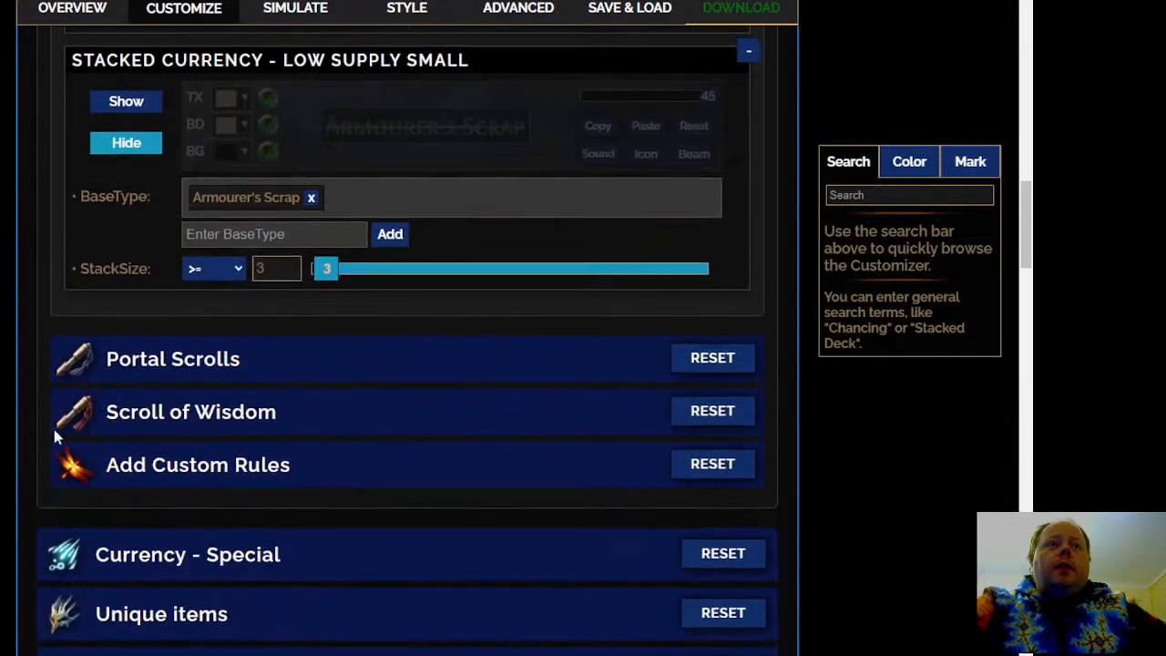
Open the Portal Scrolls rules and examine the Large, Medium and Small stack settings
click(361, 365)
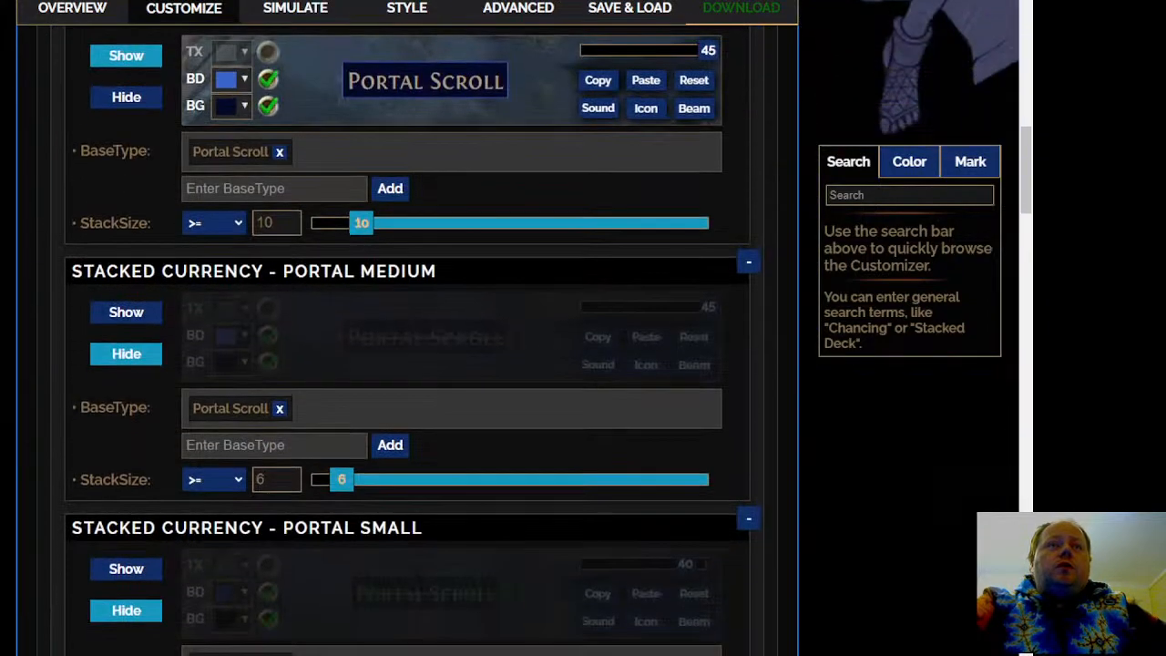
scroll(367, 222, up, 1)
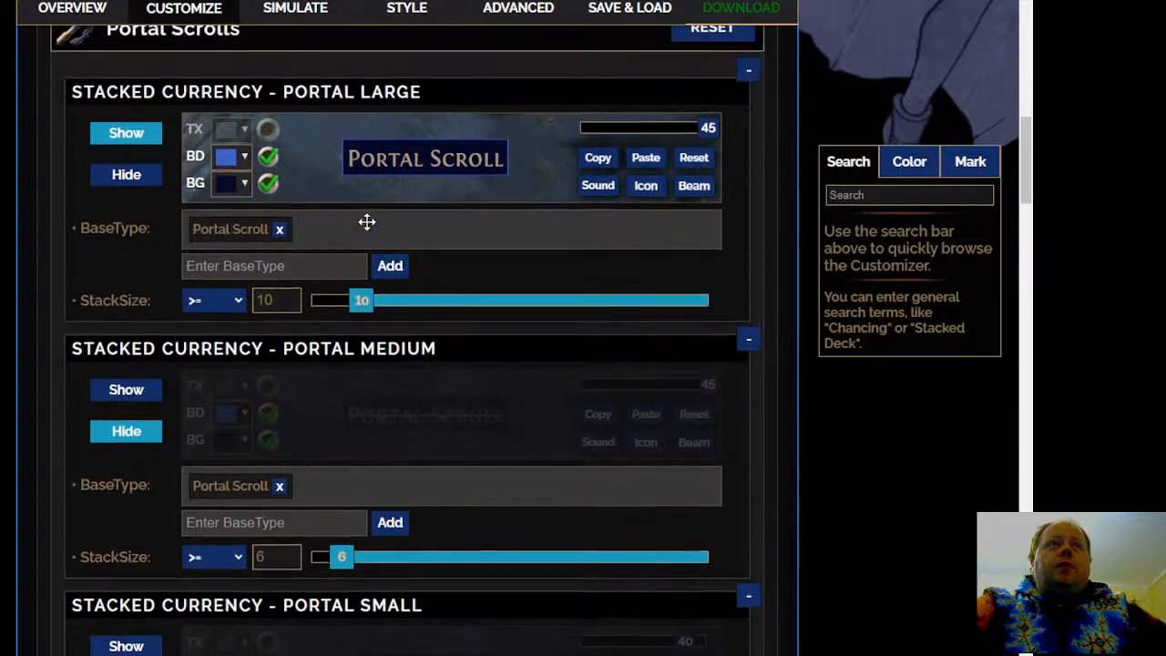
scroll(452, 428, down, 2)
scroll(456, 465, down, 3)
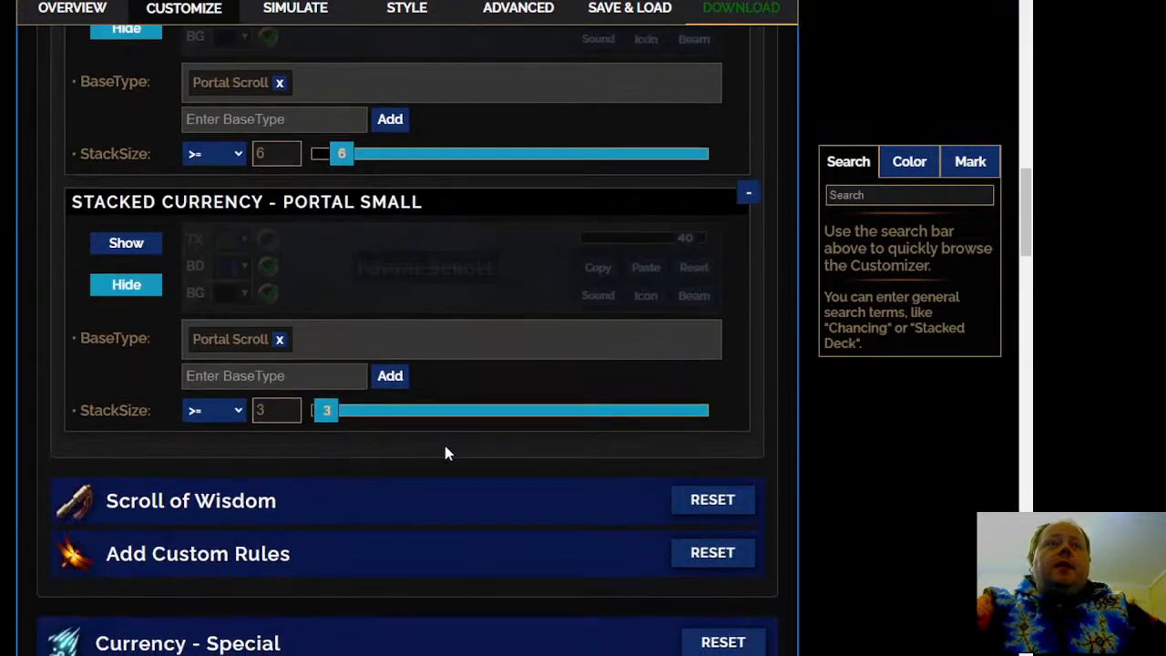
Open the Scroll of Wisdom rules and examine the Large, Medium and Small stack settings
click(255, 492)
scroll(408, 410, down, 6)
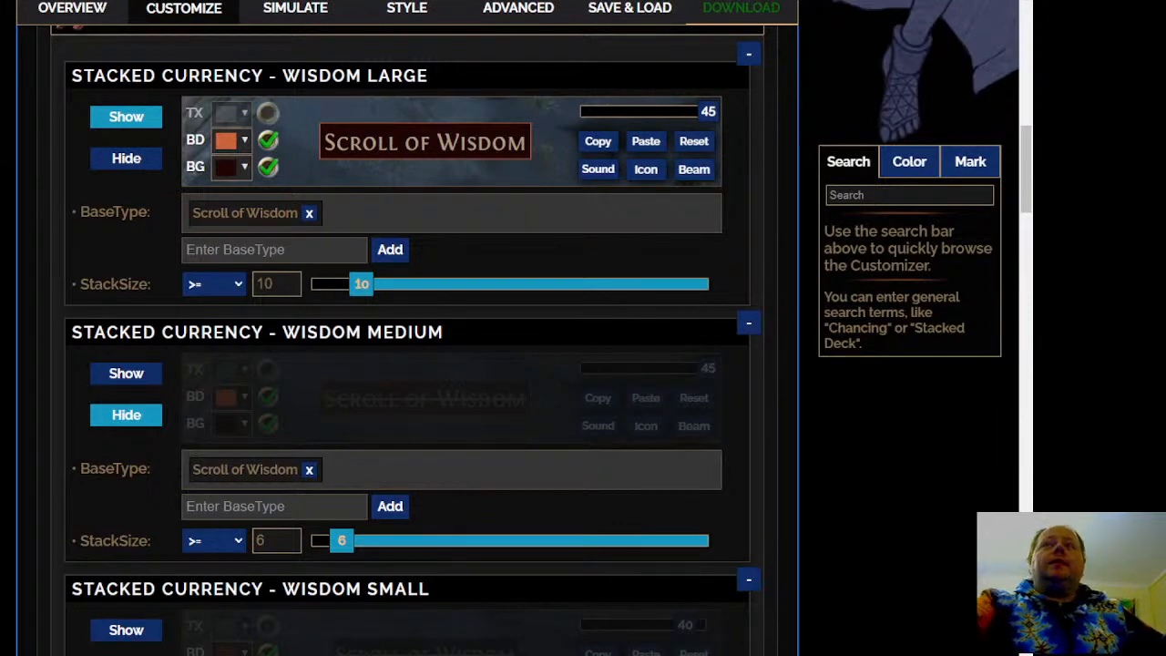
scroll(437, 349, down, 6)
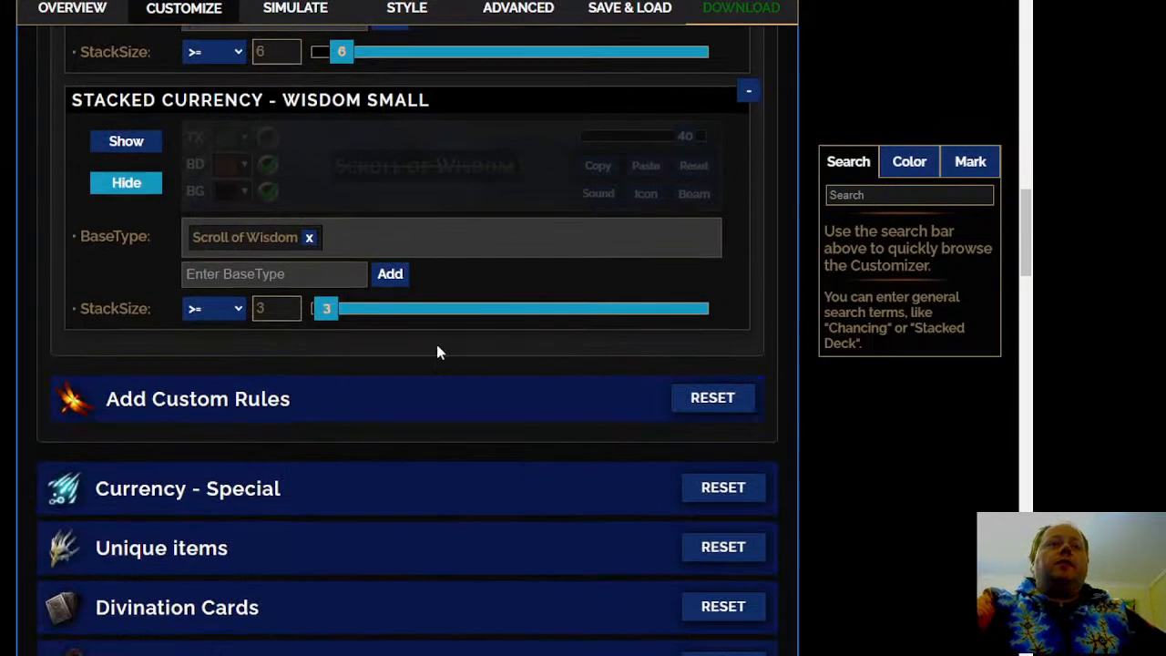
scroll(407, 340, down, 1)
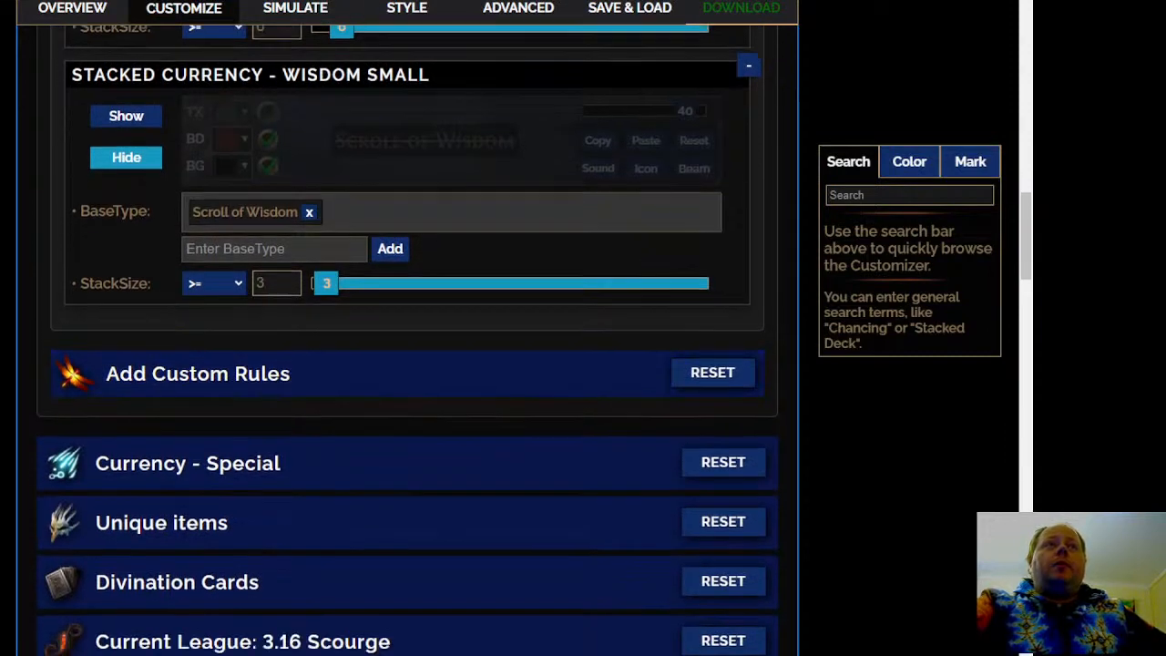
scroll(407, 340, up, 4)
scroll(408, 340, down, 5)
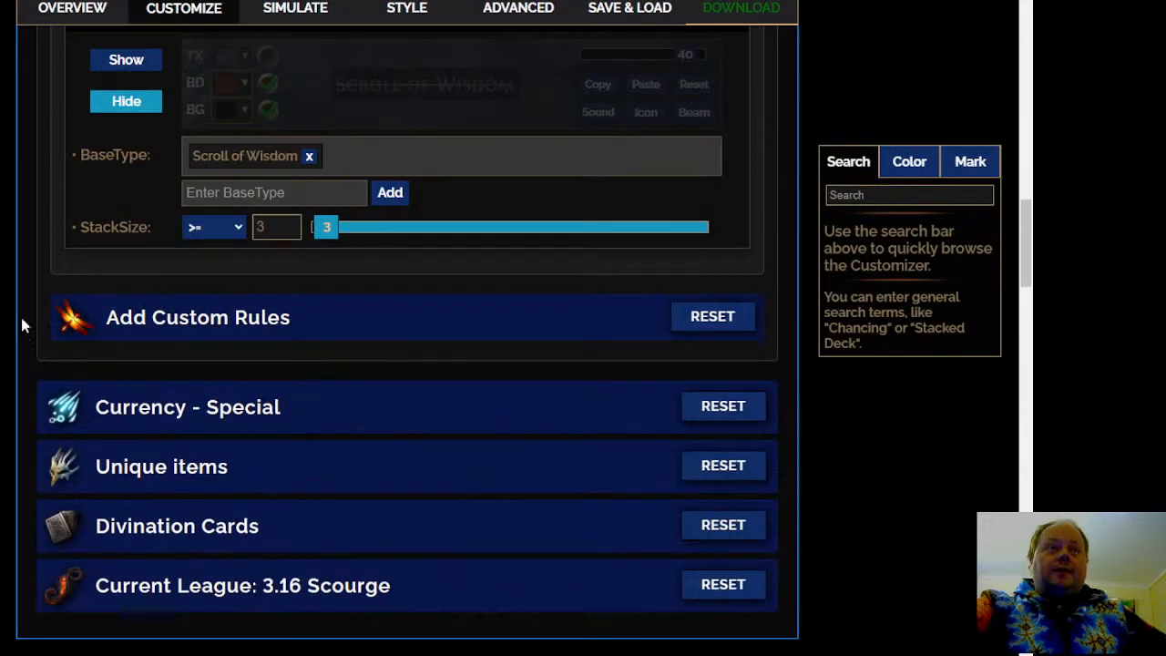
Open the Essences rules under Currency - Special and examine the base types and visibility of every essence tier
click(443, 403)
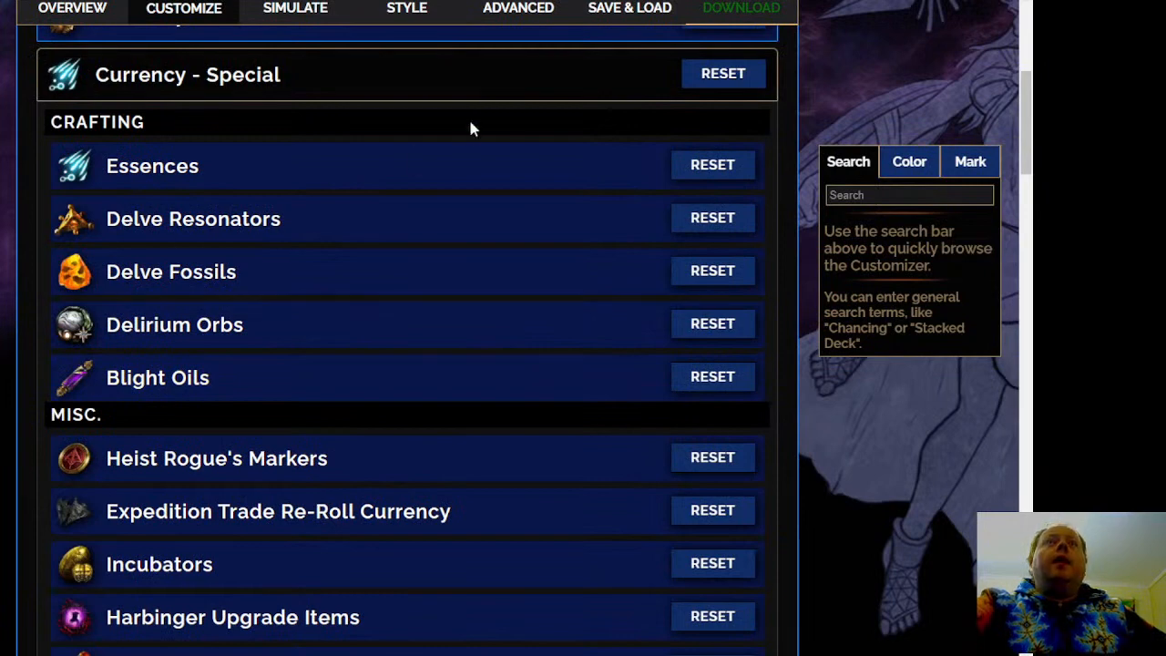
click(435, 178)
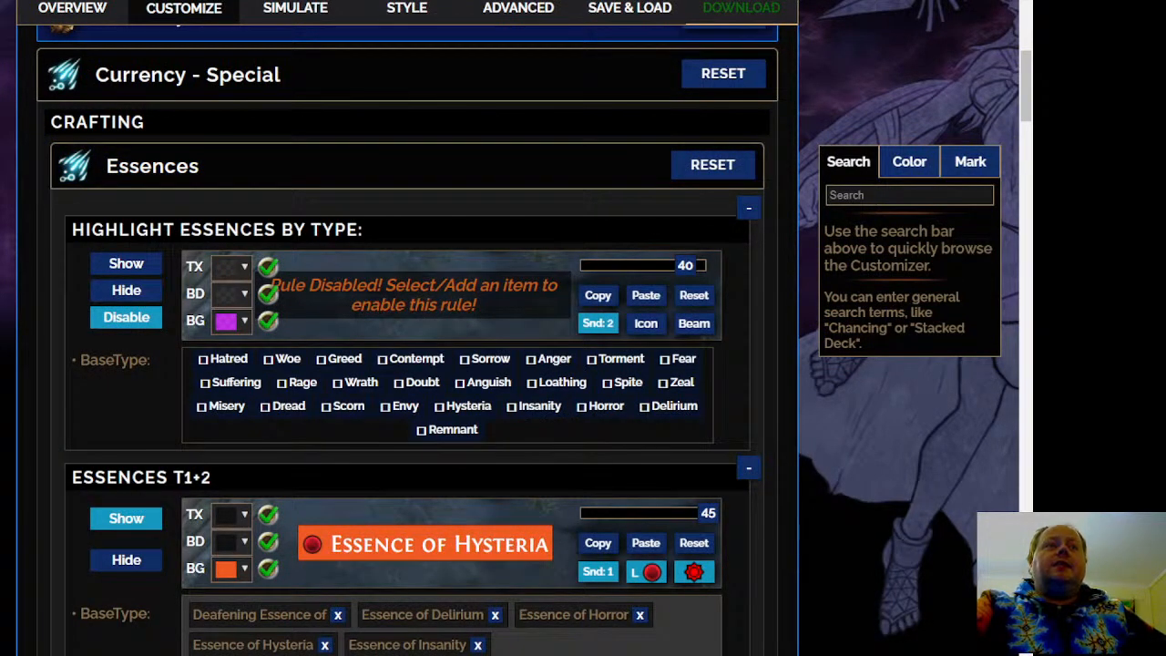
scroll(407, 340, down, 4)
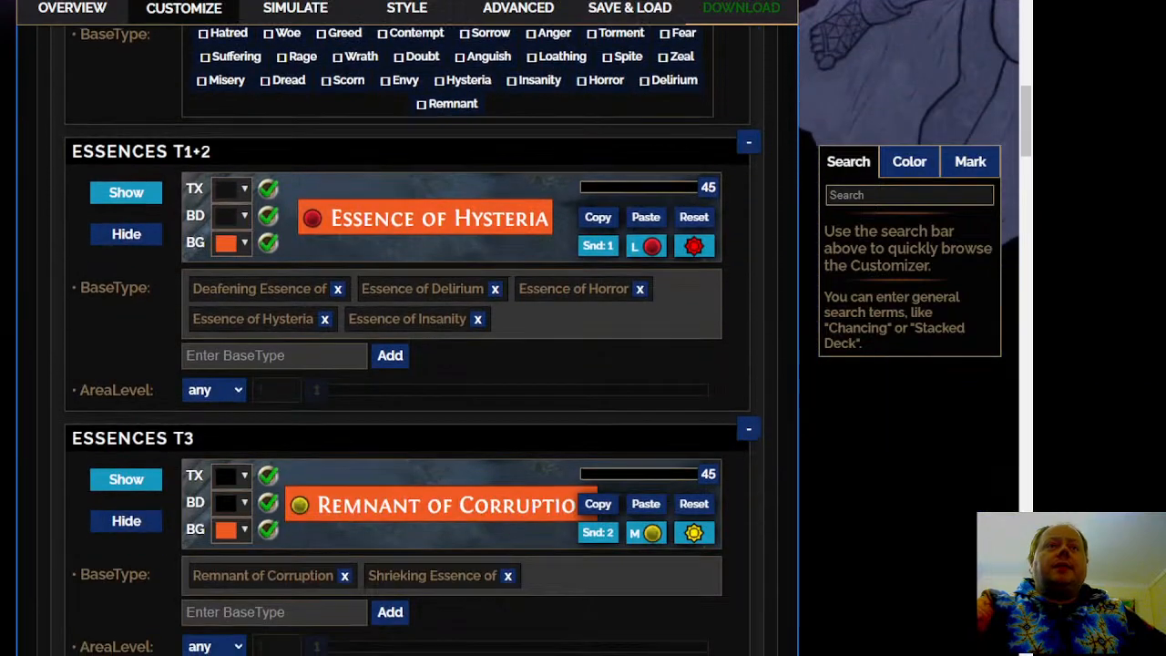
scroll(407, 339, down, 5)
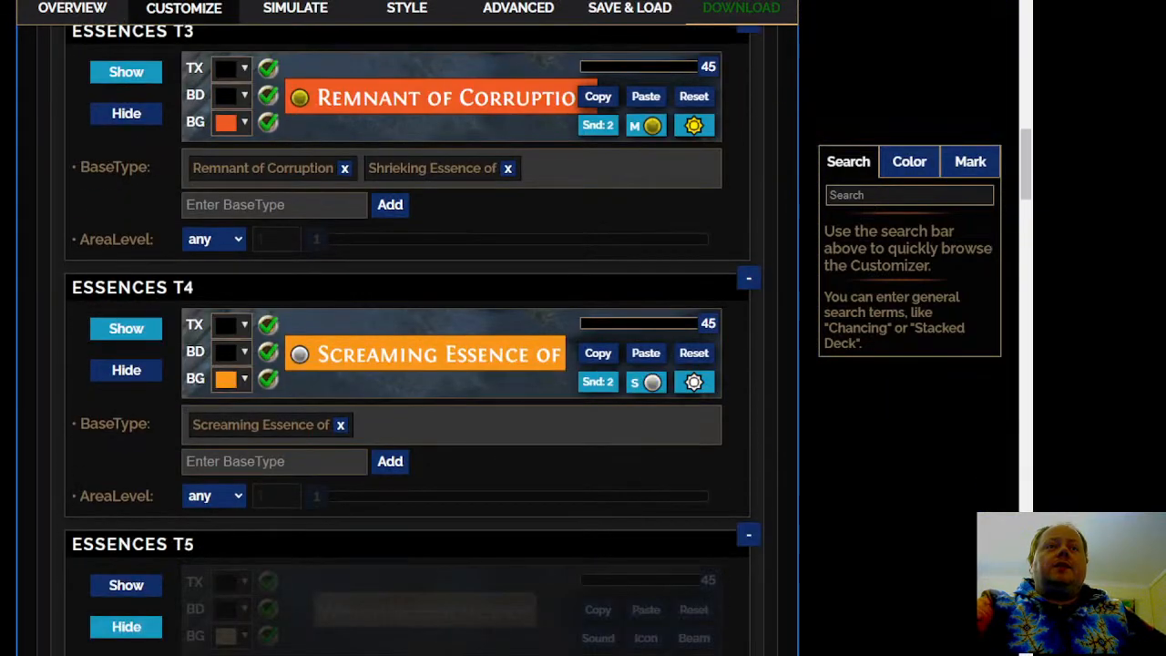
scroll(407, 340, down, 6)
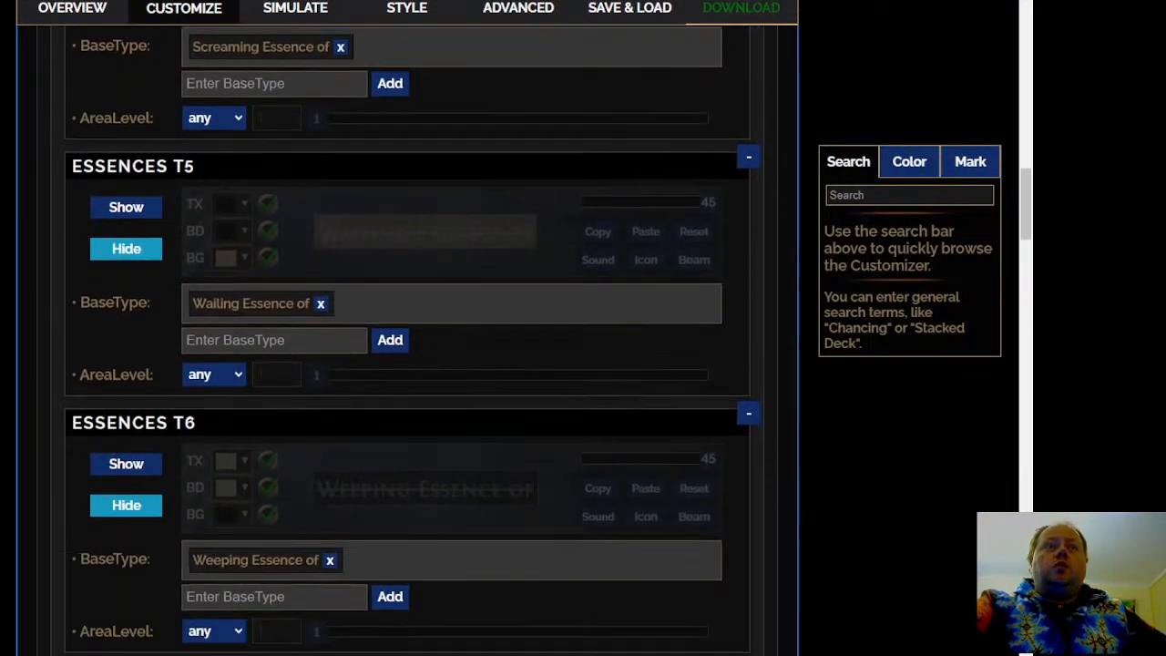
scroll(407, 340, down, 5)
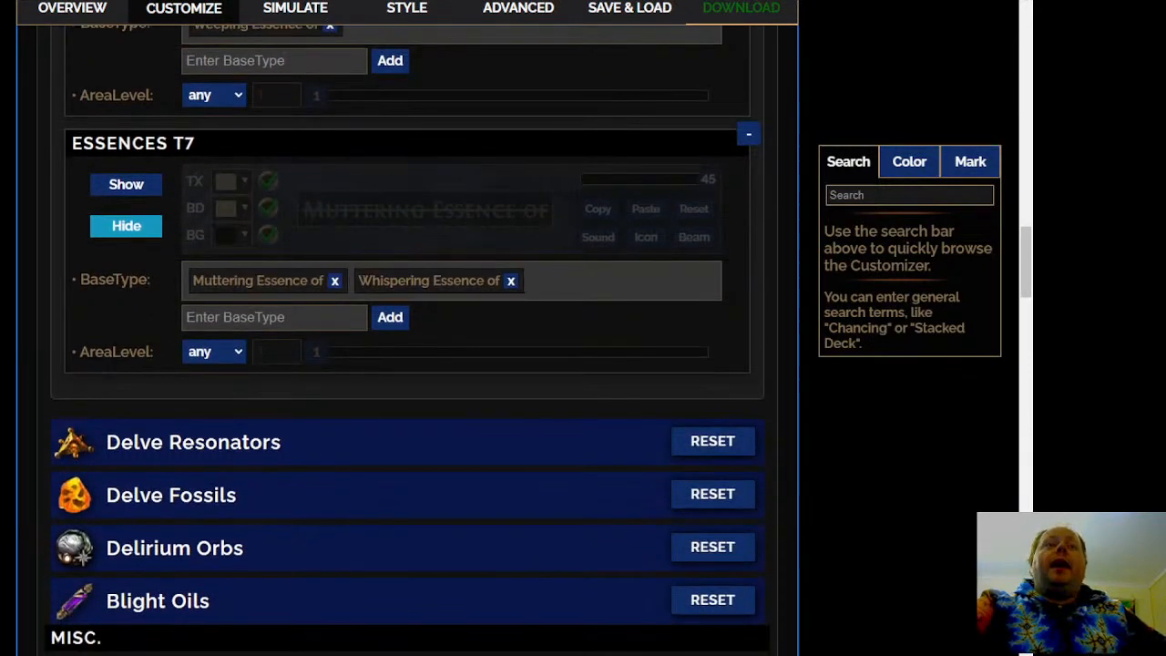
Open the Delve Resonators rules and add a new resonator tier
click(409, 446)
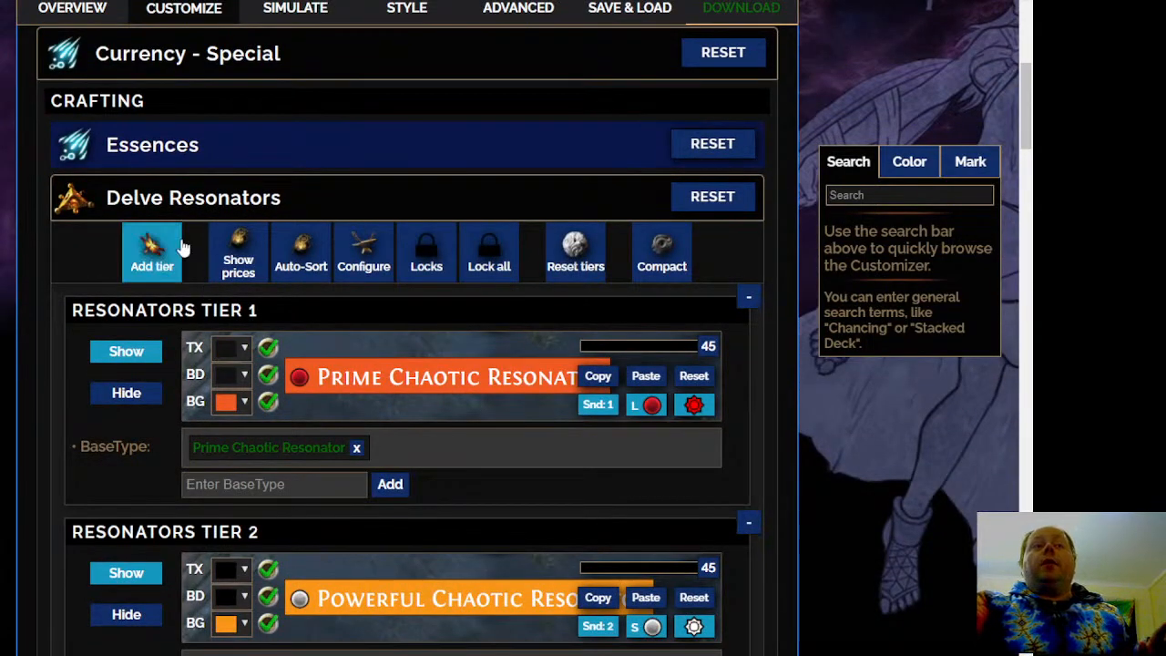
click(180, 248)
scroll(58, 418, up, 3)
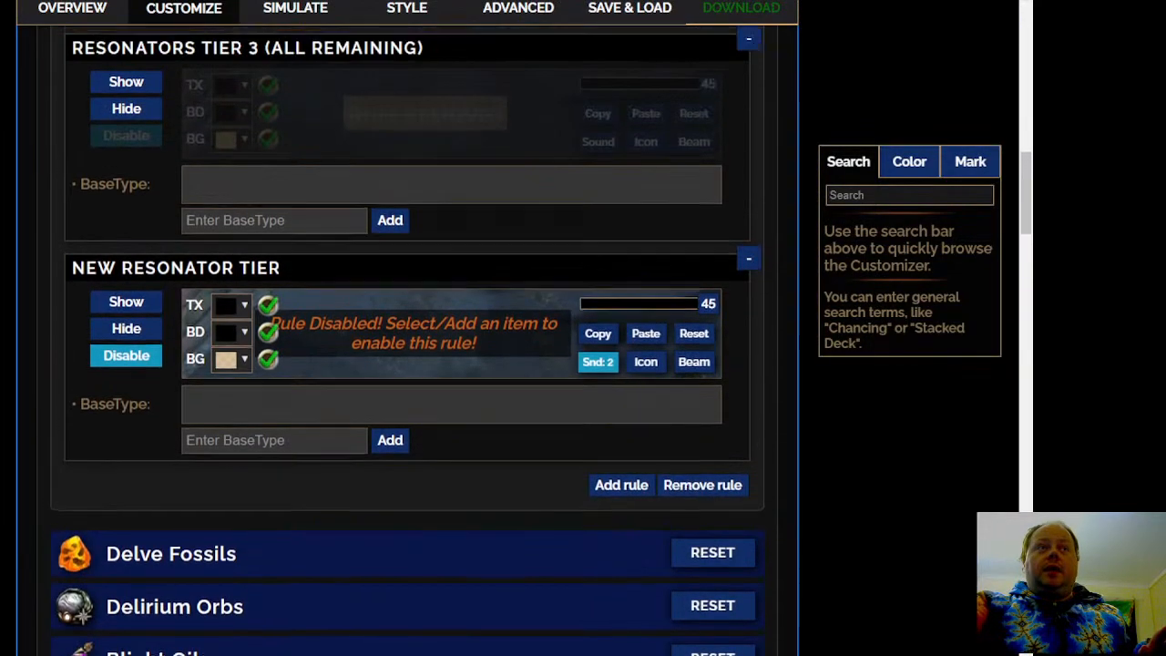
scroll(408, 341, up, 10)
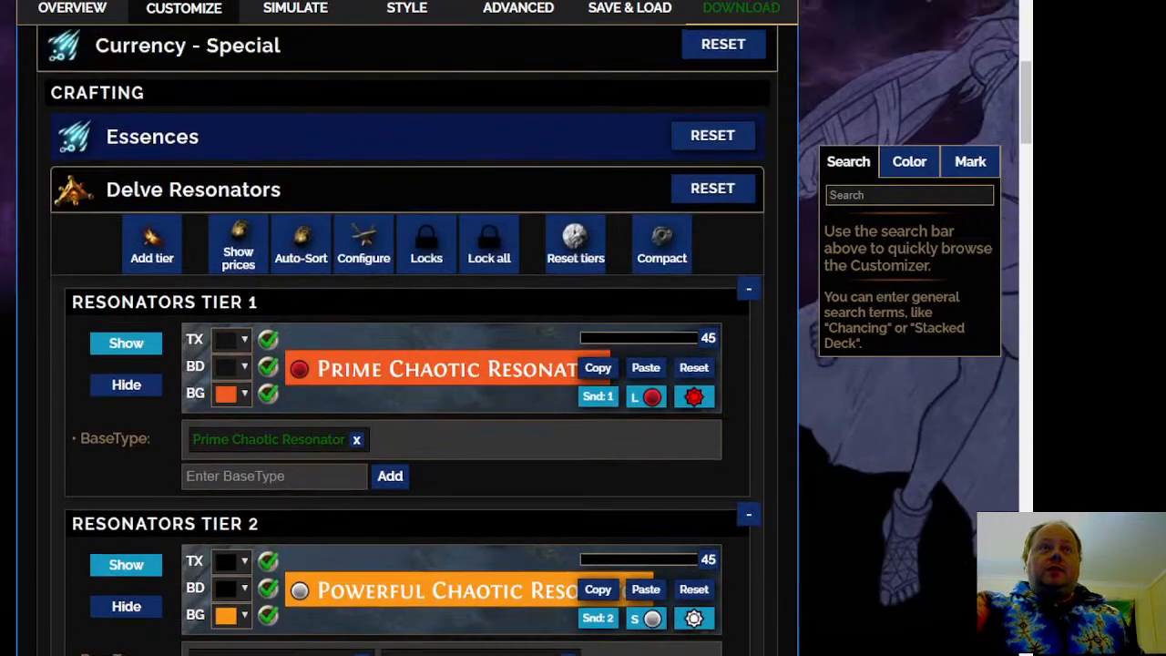
Try to set the empty Resonators Tier 3 (All Remaining) rule to Show
scroll(230, 260, down, 5)
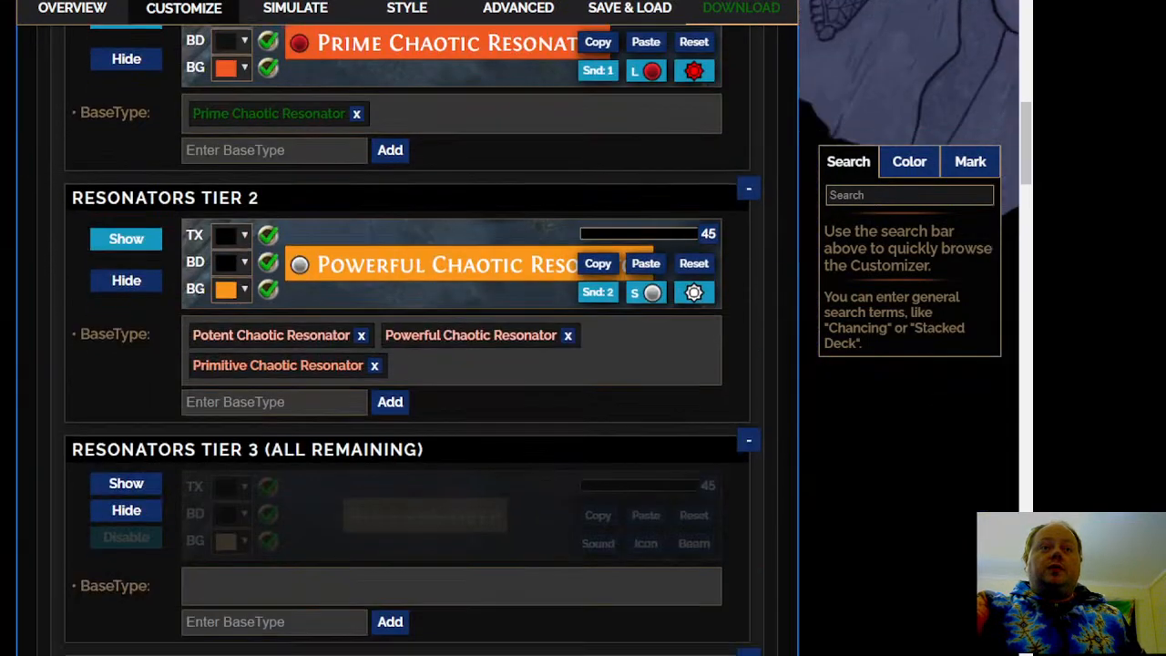
scroll(42, 378, down, 4)
click(92, 239)
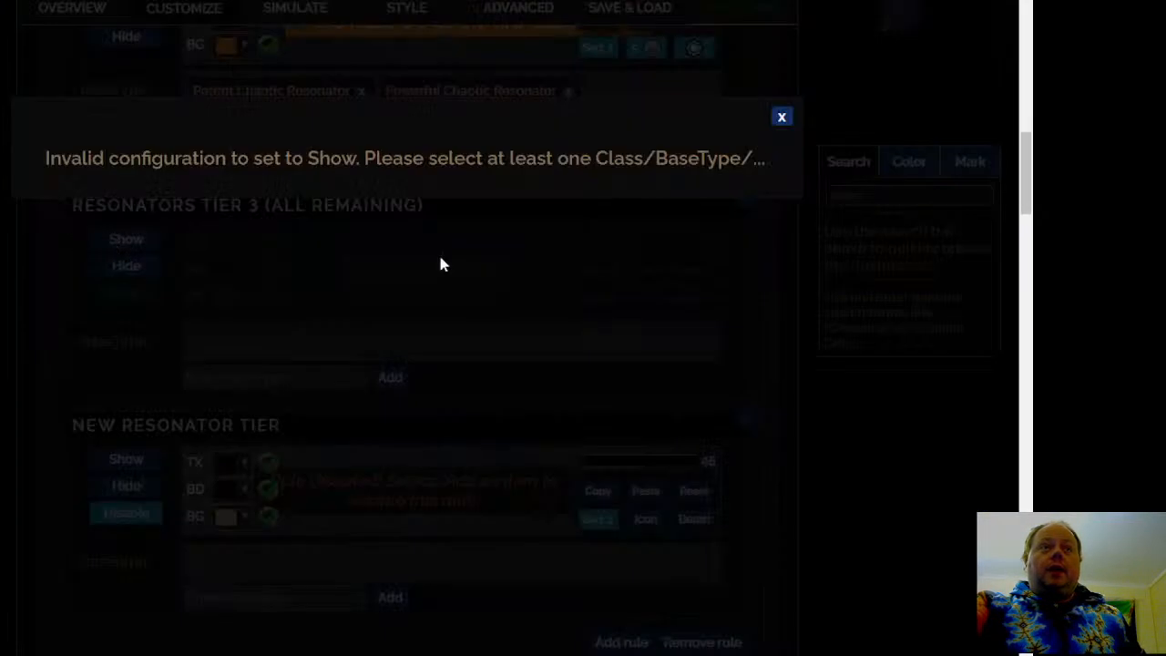
click(782, 117)
Check the market price of the Powerful Chaotic Resonator in Resonators Tier 2
scroll(465, 339, up, 5)
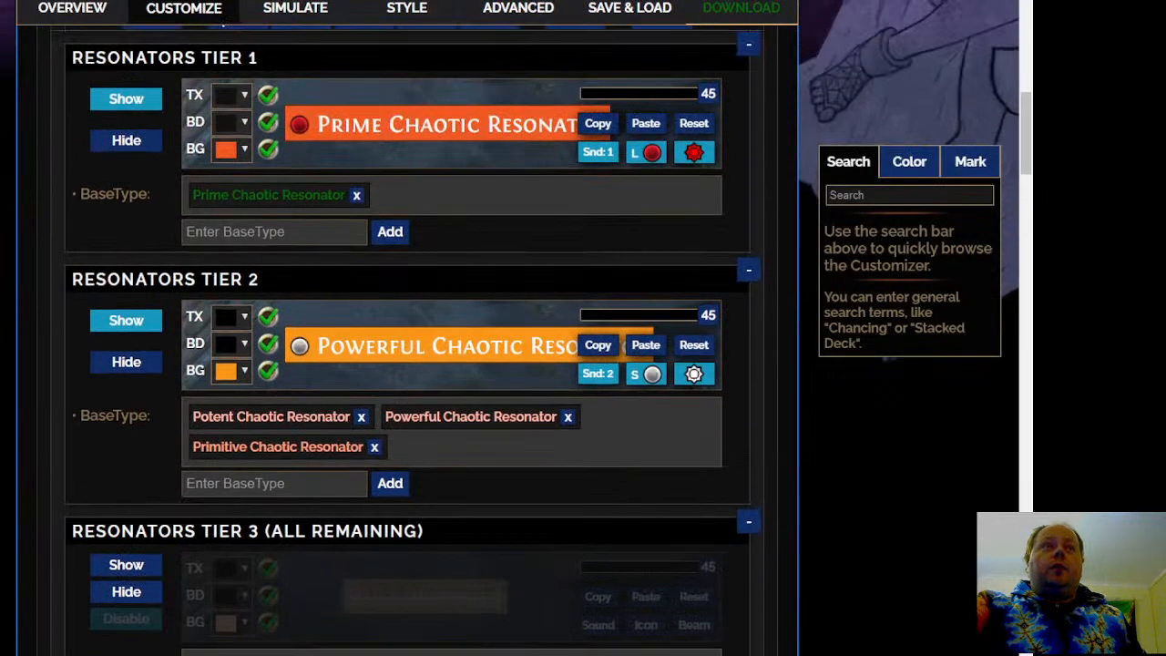
mouse_move(500, 419)
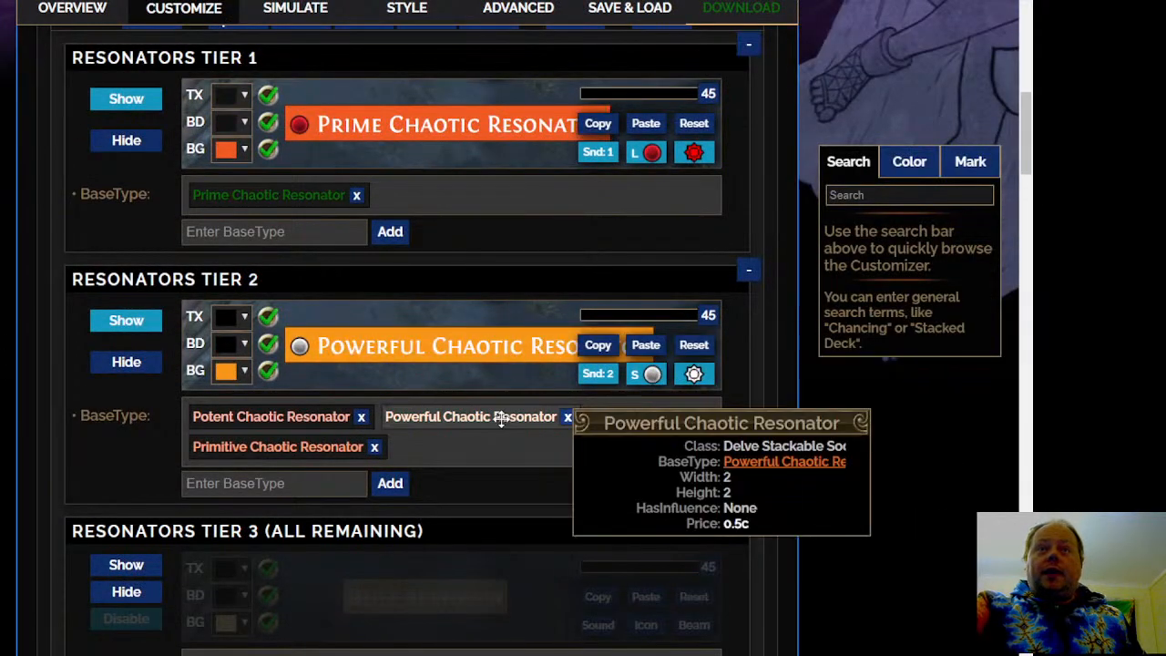
scroll(37, 470, down, 1)
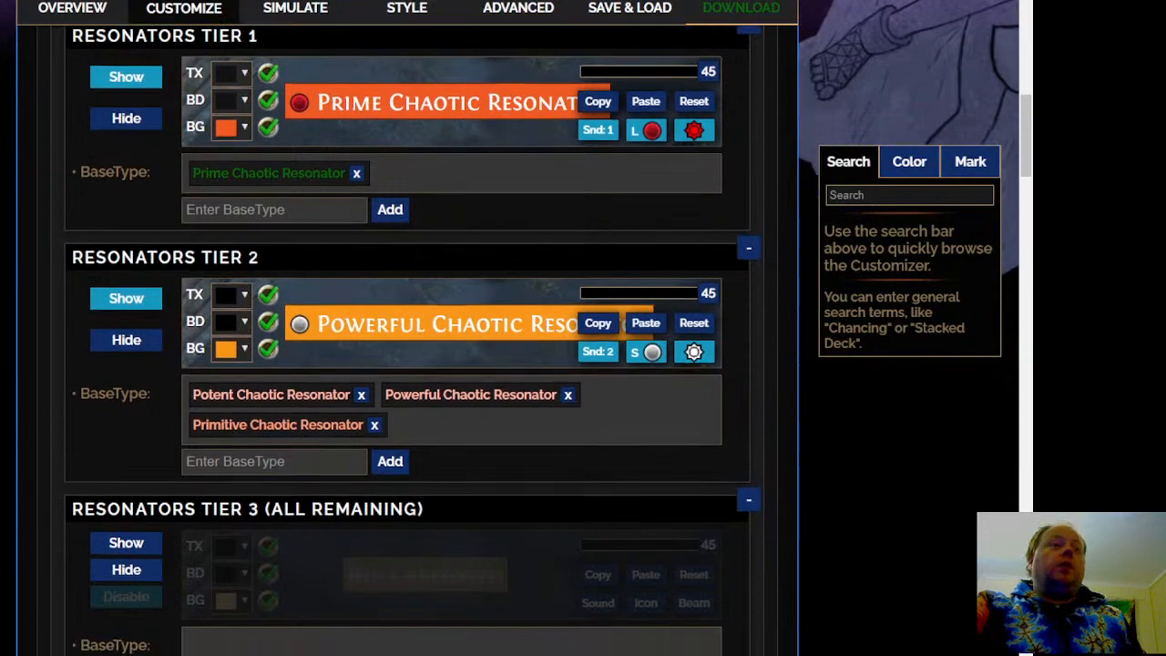
Open the Delve Fossils rules and auto-sort the fossils into tiers by market price
scroll(234, 381, down, 7)
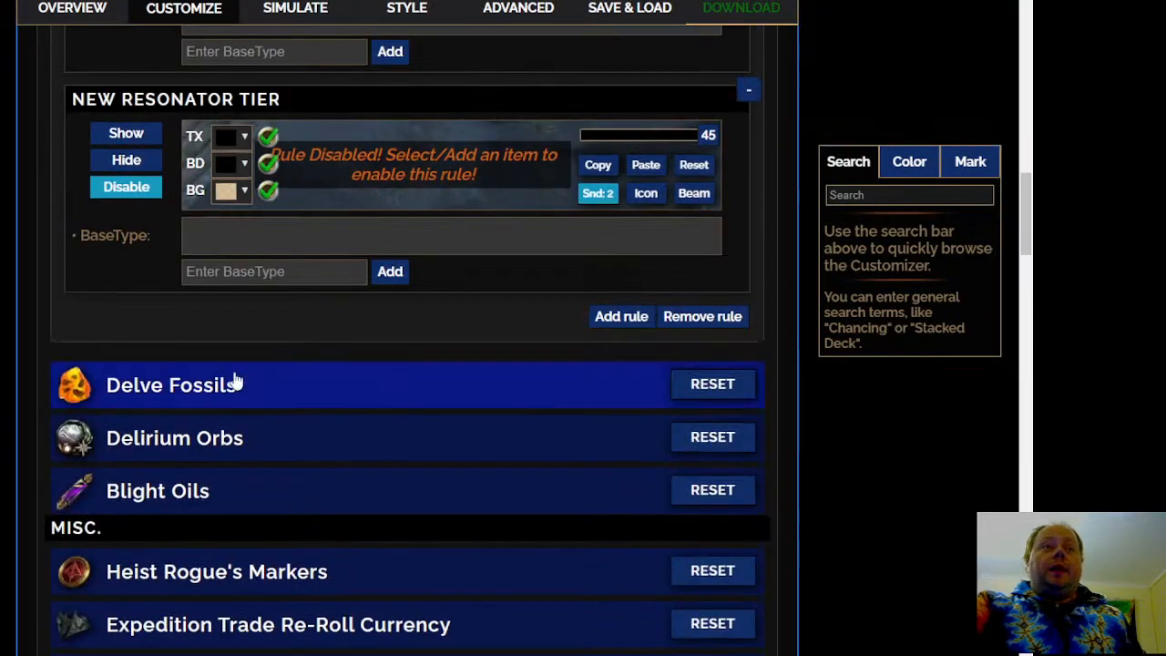
click(276, 375)
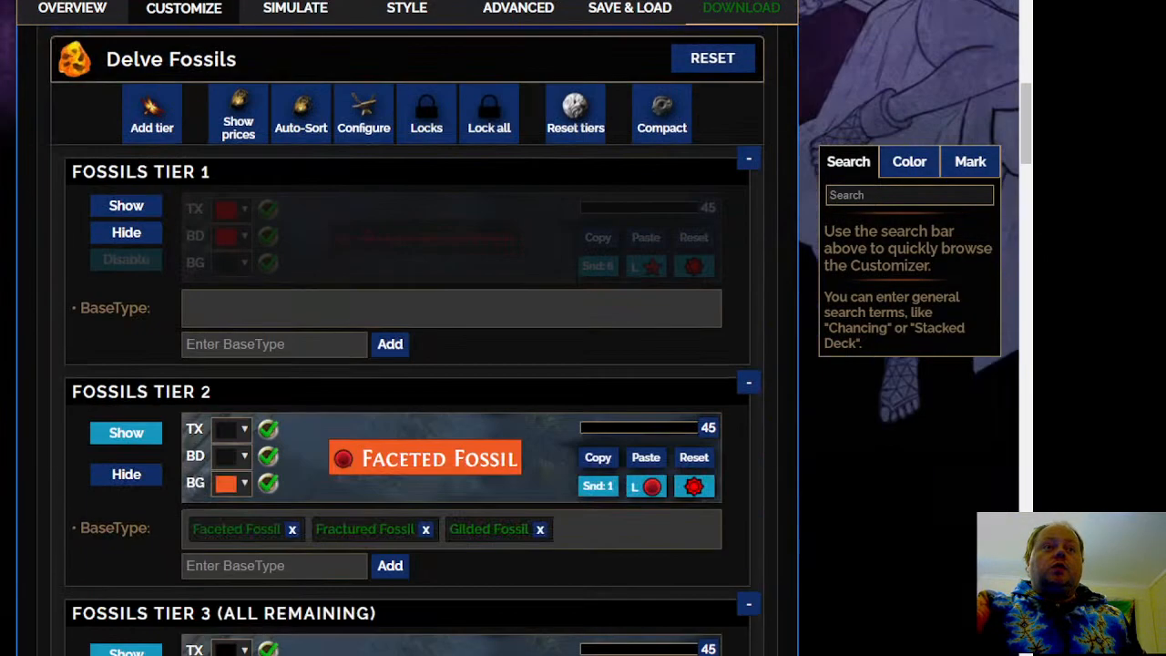
scroll(26, 312, up, 2)
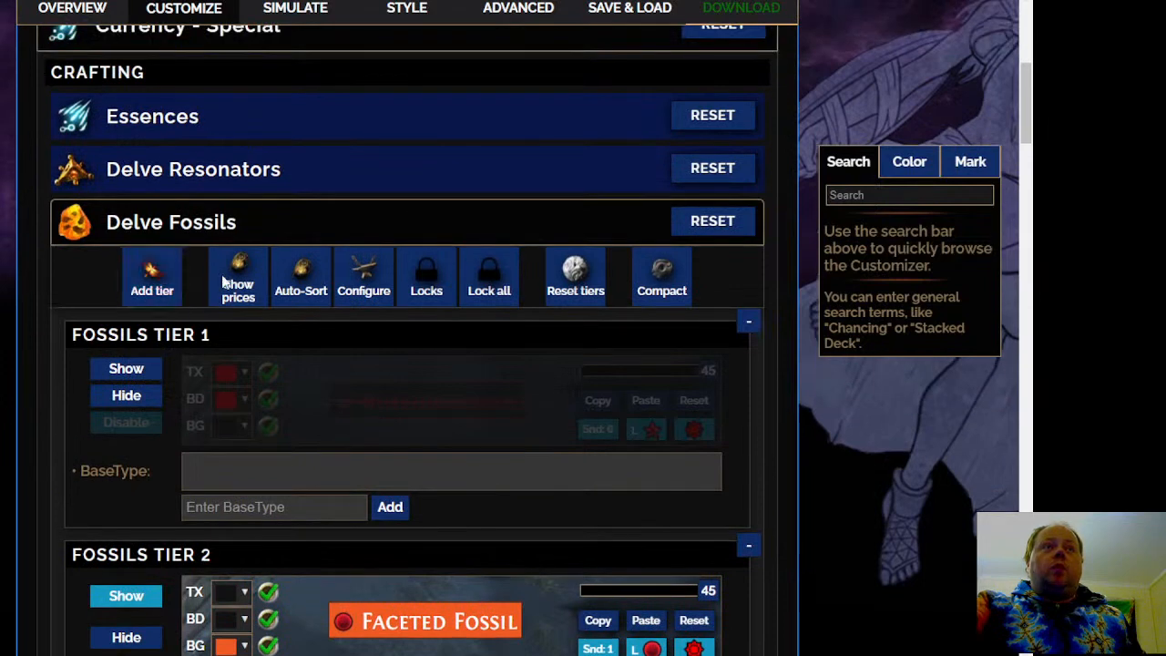
click(304, 281)
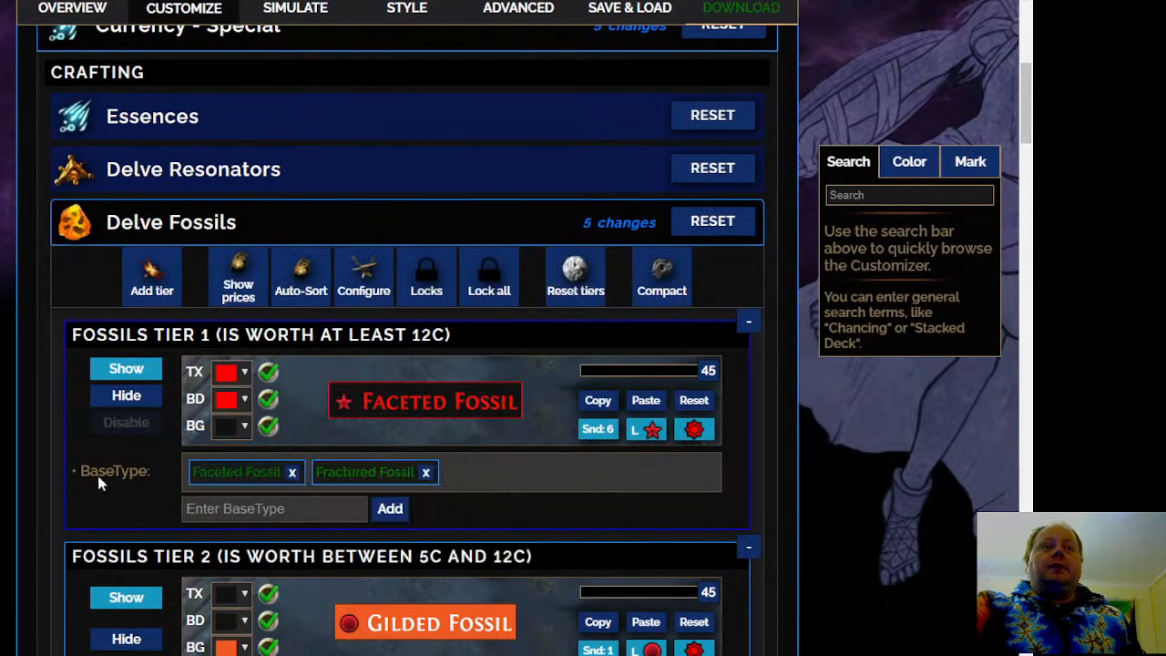
Set Fossils Tier 4, the tier worth less than 2c, to Show and check its fossils' prices
scroll(100, 483, down, 2)
scroll(18, 217, down, 9)
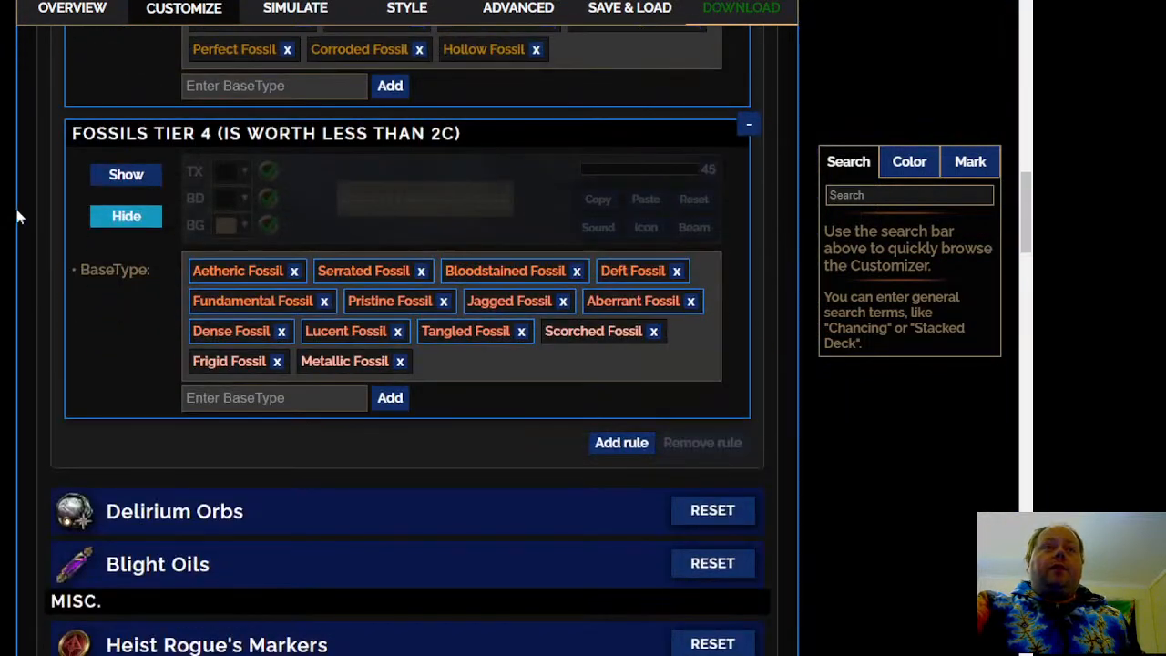
click(124, 174)
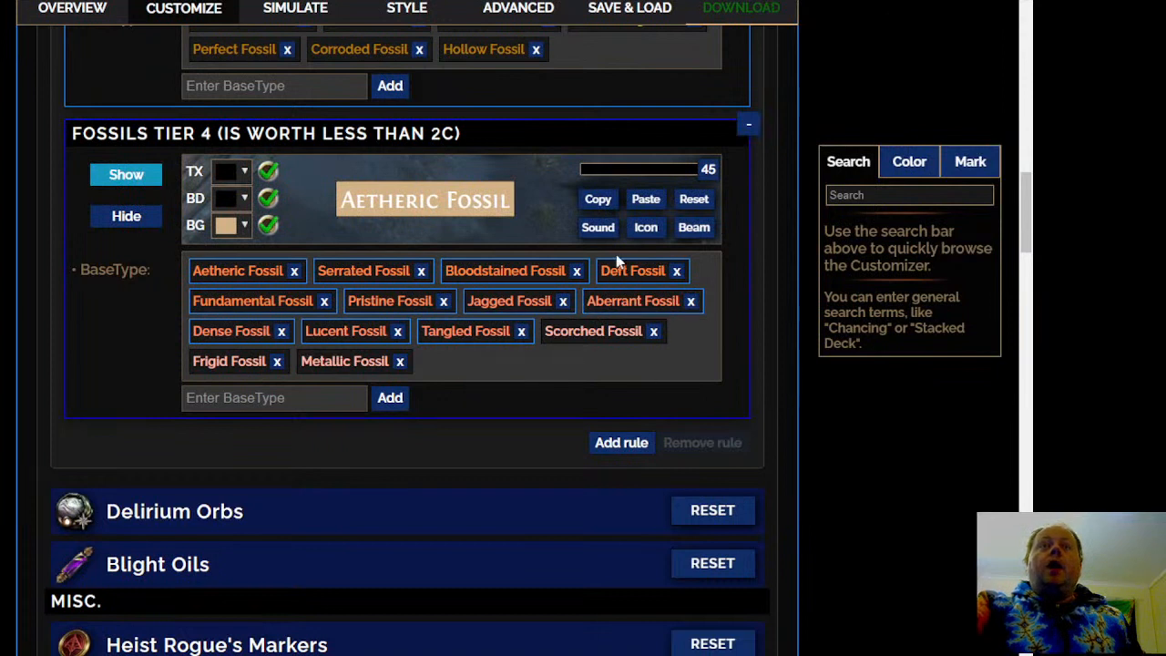
mouse_move(380, 271)
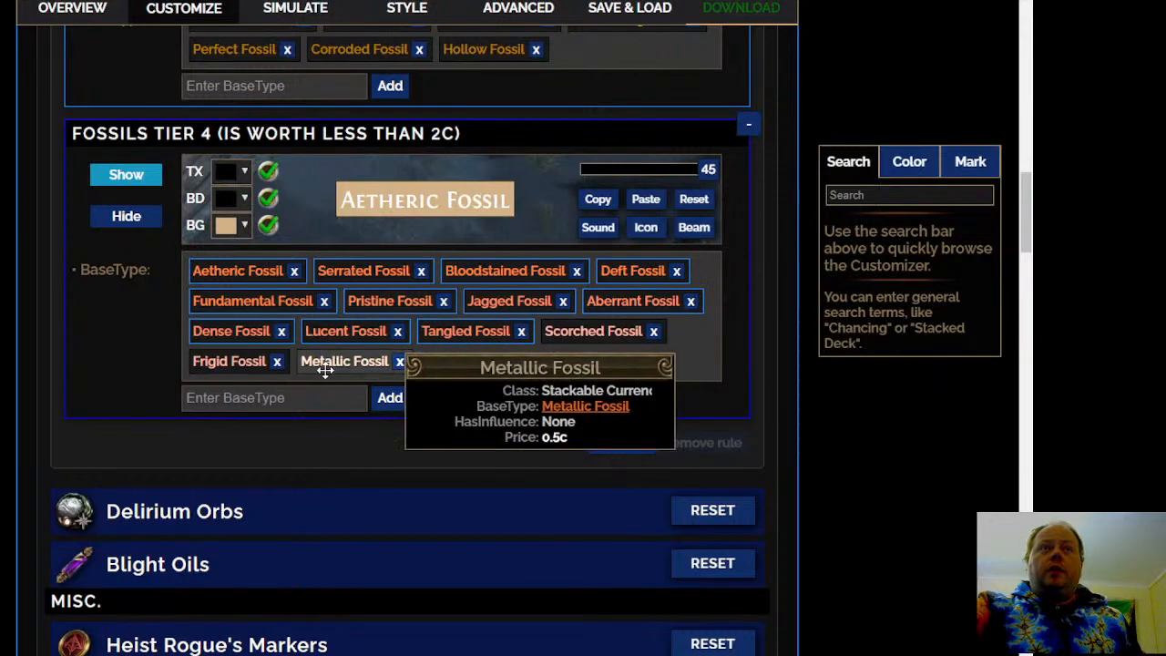
Open the Delirium Orbs rules, auto-sort the orbs into tiers by market price, and review the resulting tiers
scroll(14, 312, down, 3)
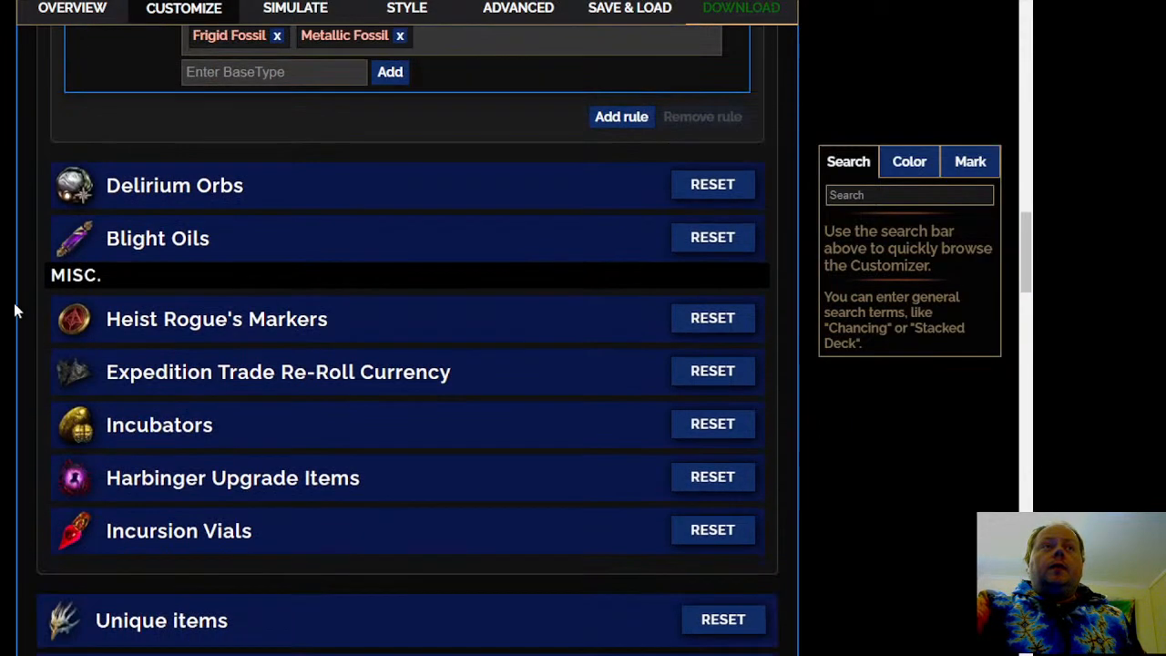
click(362, 193)
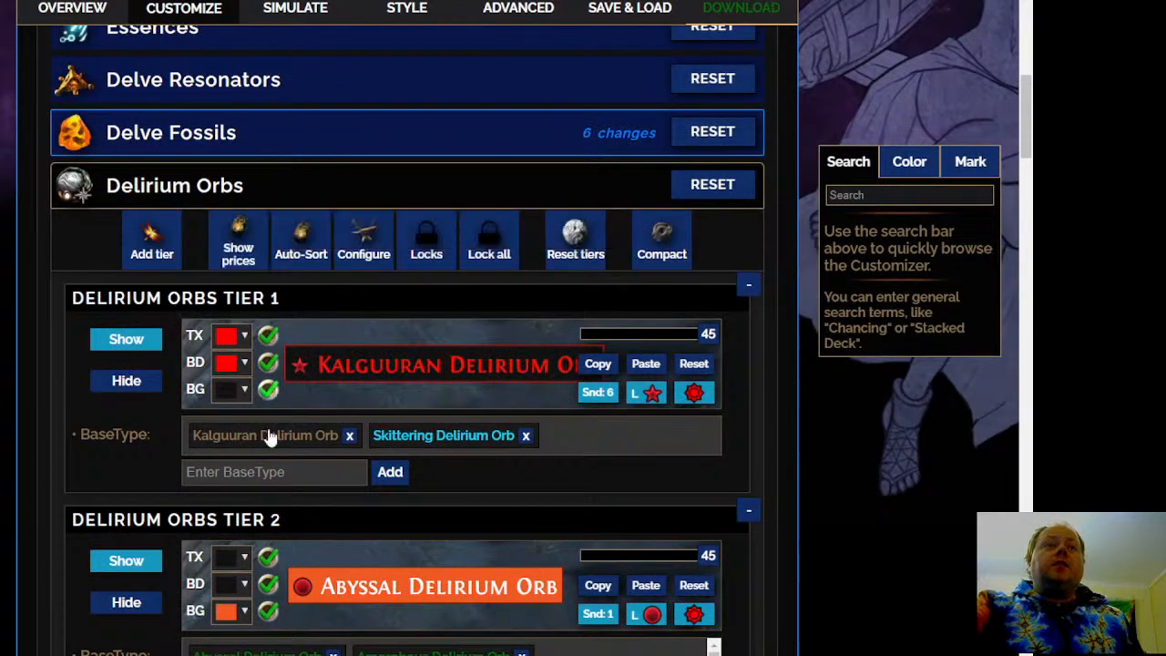
click(242, 246)
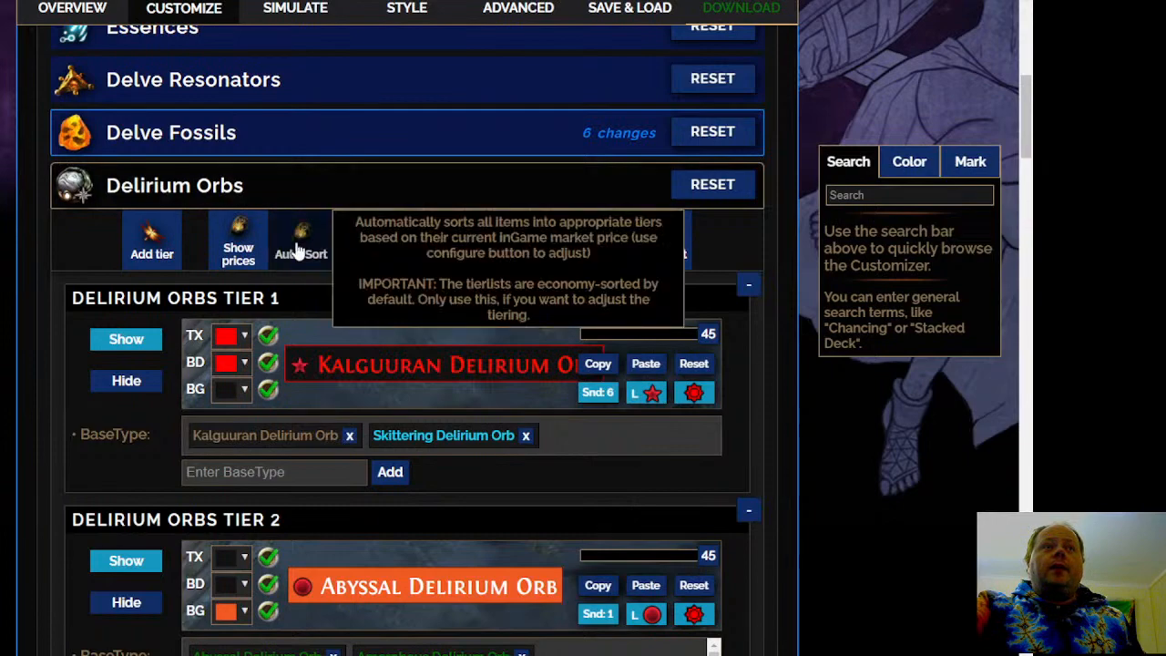
scroll(349, 394, down, 5)
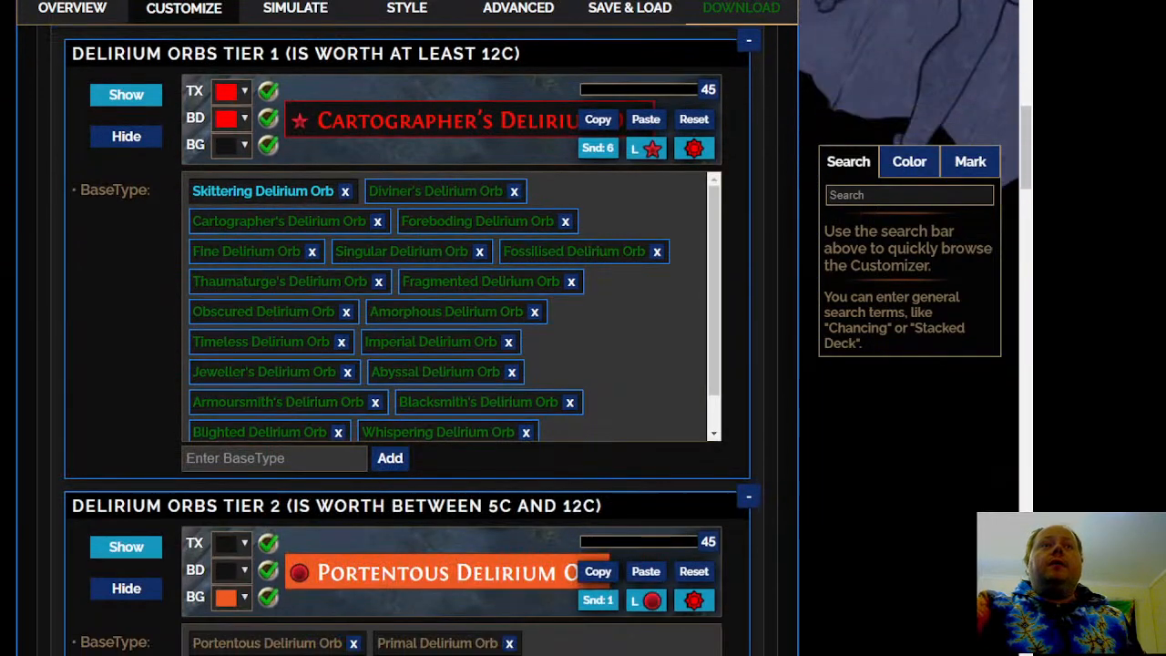
scroll(406, 365, down, 2)
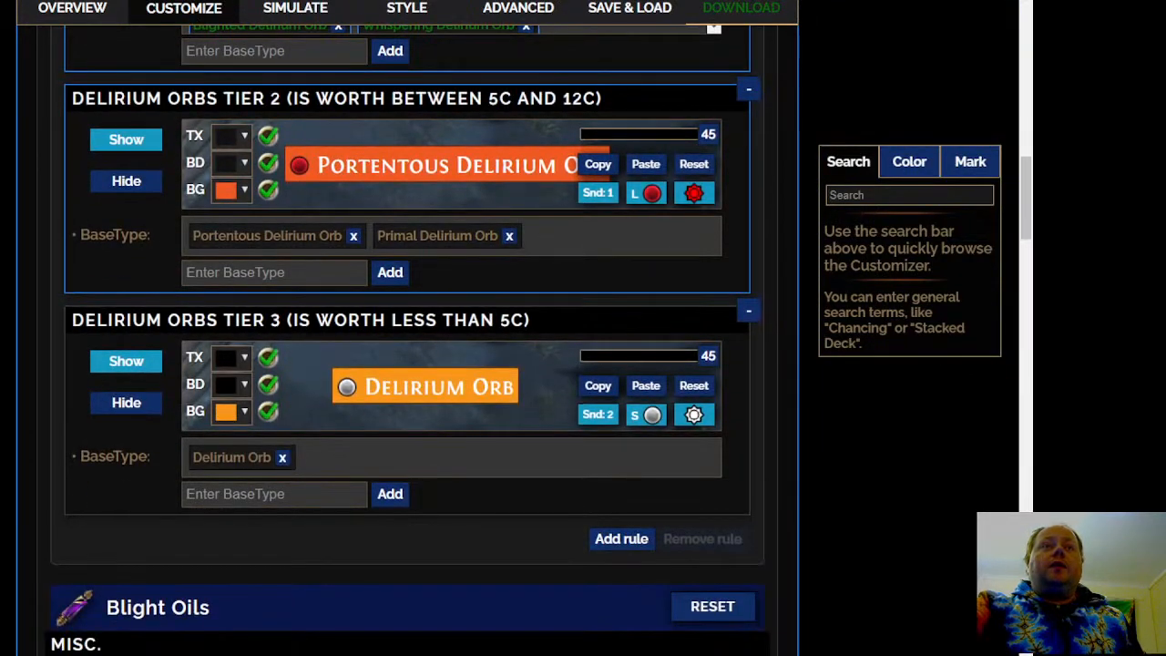
scroll(406, 364, up, 4)
Open the Blight Oils rules and auto-sort the oils into tiers by market price
scroll(406, 365, down, 8)
click(371, 301)
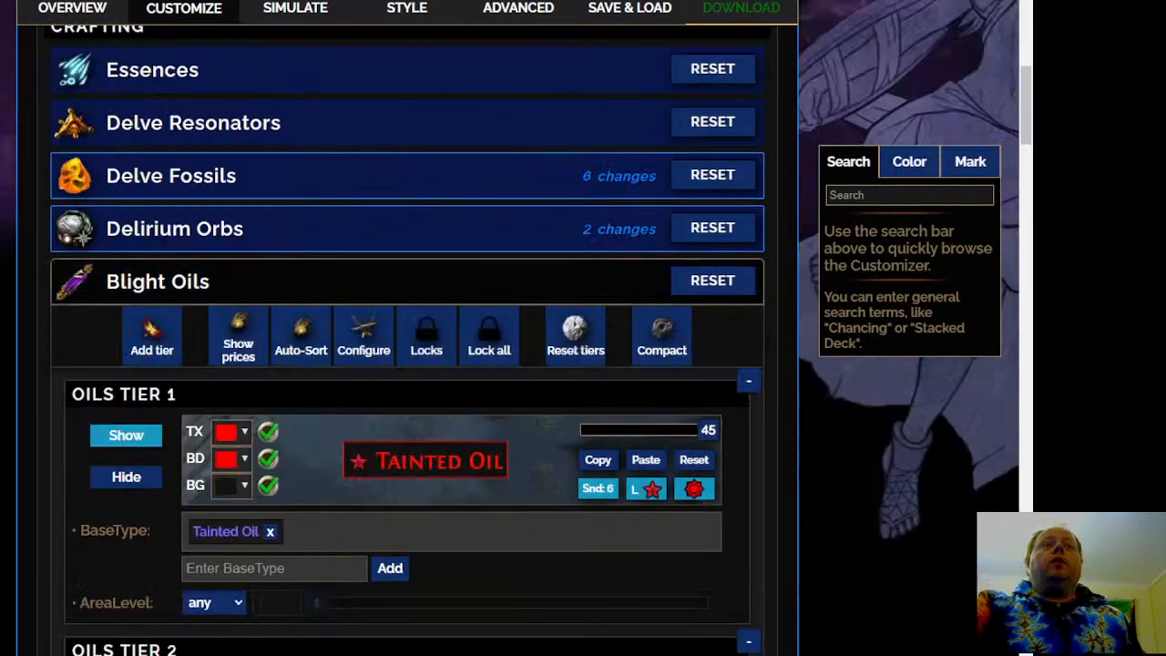
scroll(456, 319, down, 4)
scroll(538, 326, up, 2)
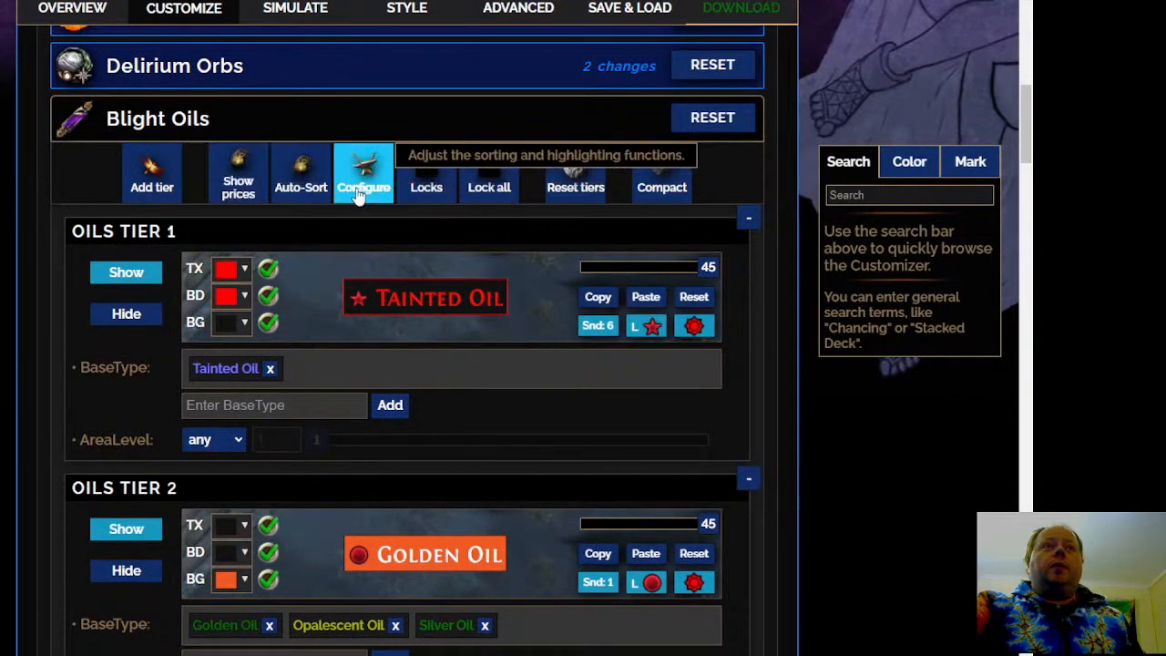
click(300, 175)
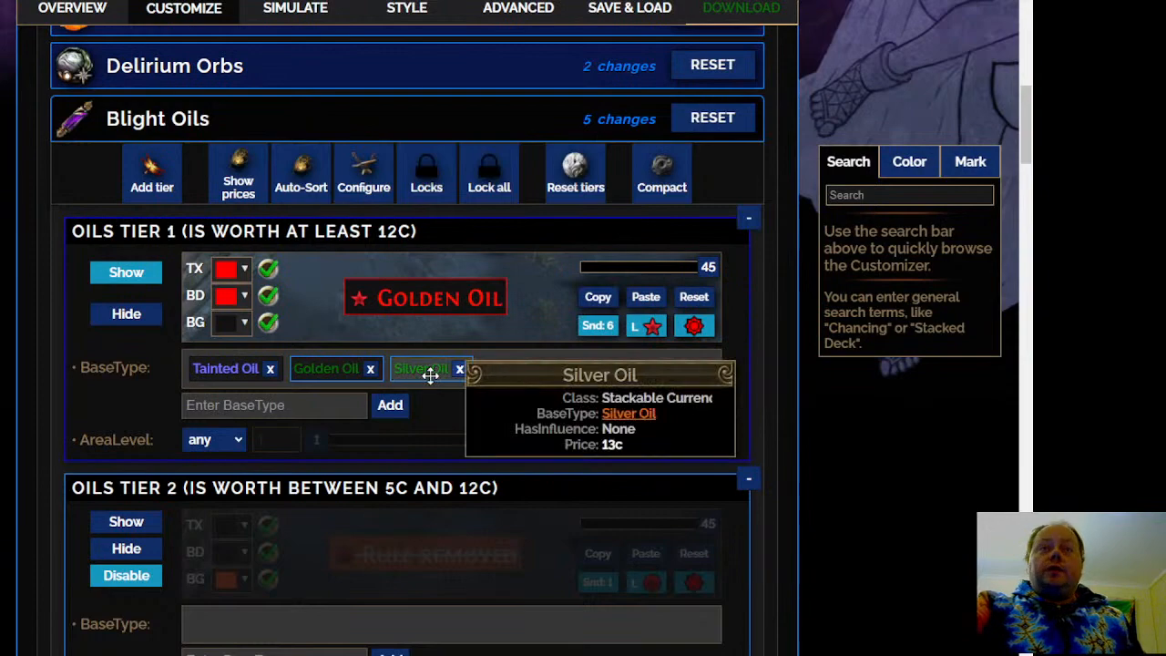
Examine the base types and visibility of Oils Tiers 2 to 4 and the Untiered Oils rule
scroll(429, 374, down, 3)
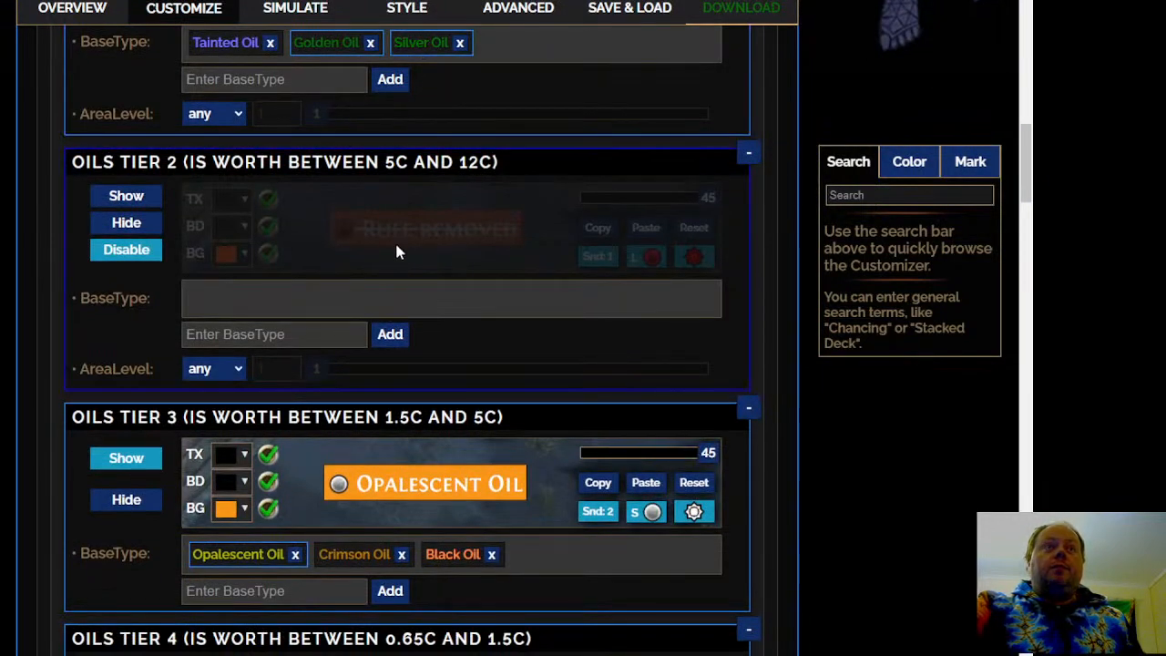
scroll(396, 264, down, 2)
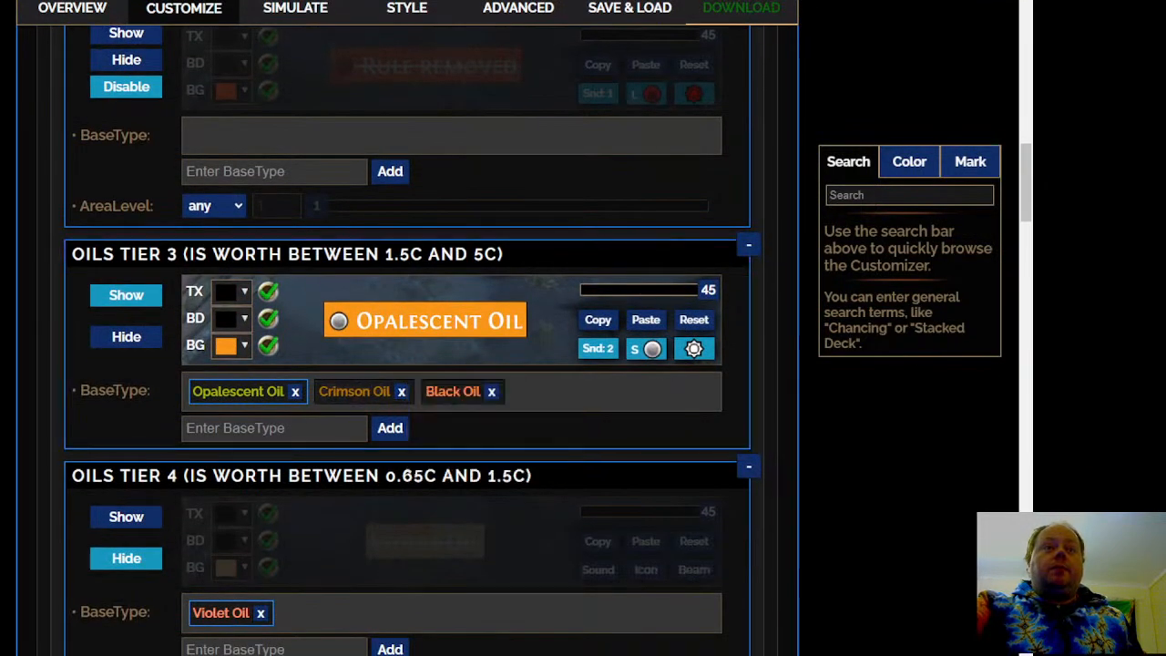
scroll(498, 398, down, 3)
scroll(407, 364, down, 2)
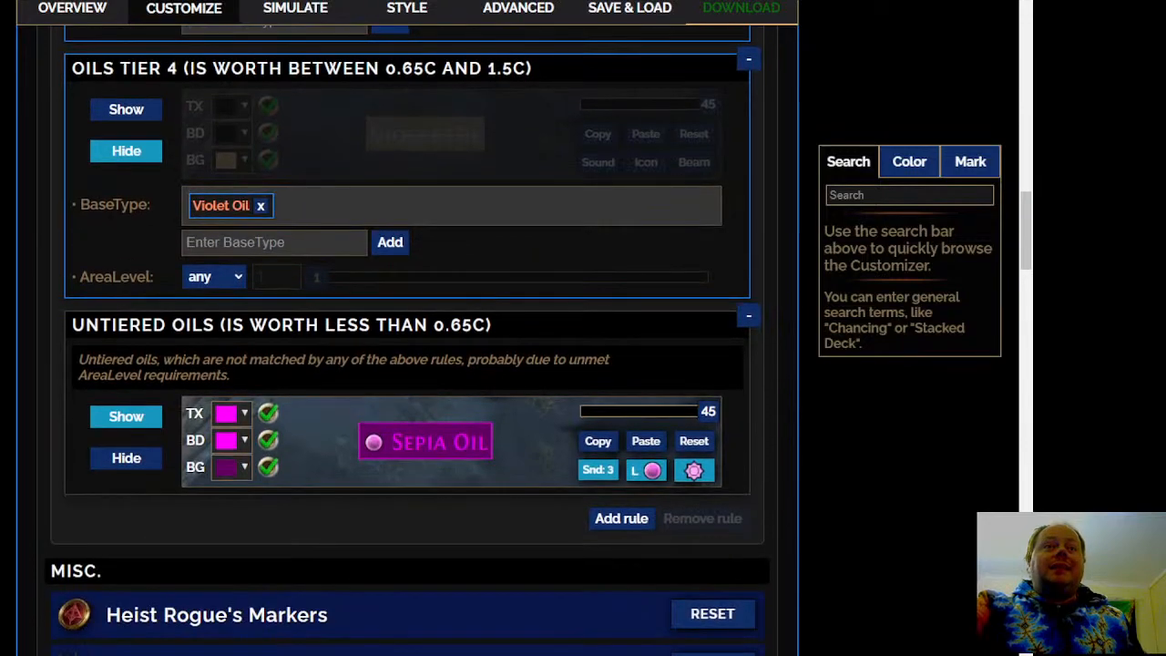
scroll(407, 340, up, 8)
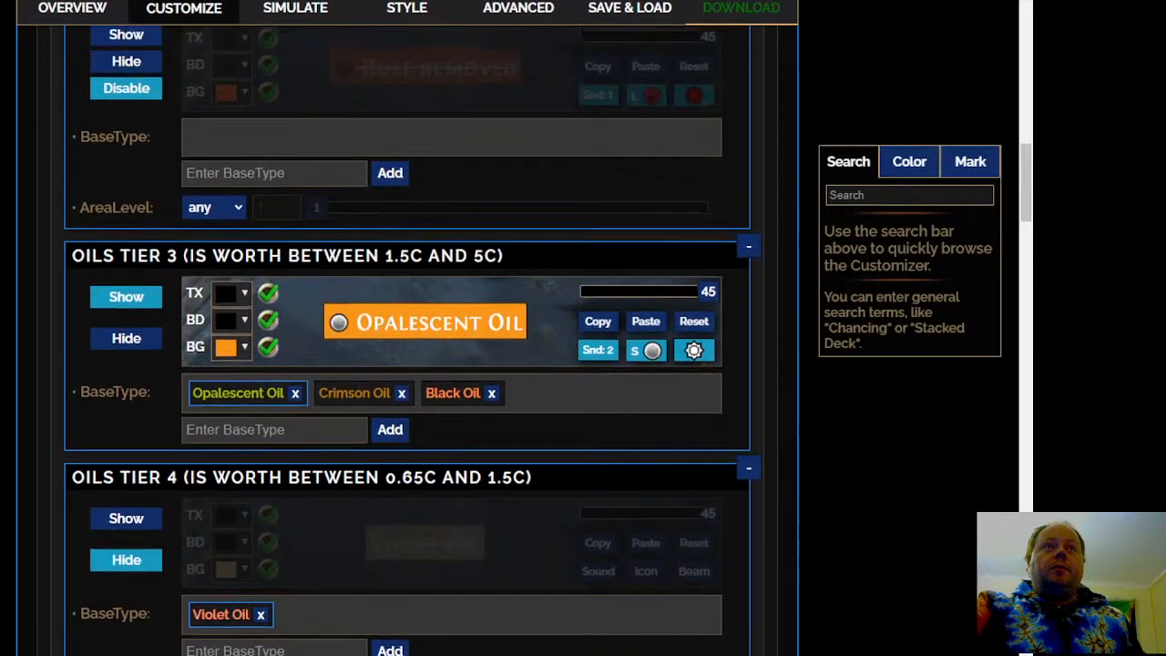
scroll(487, 65, up, 2)
scroll(486, 65, down, 10)
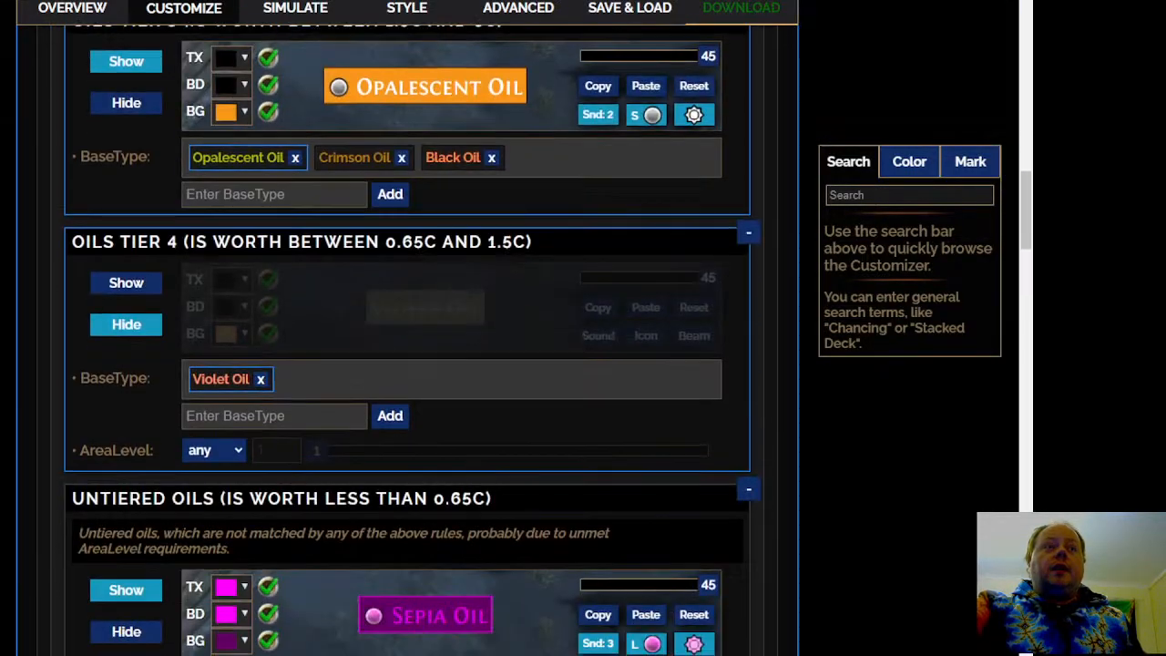
scroll(364, 176, down, 2)
scroll(307, 297, up, 5)
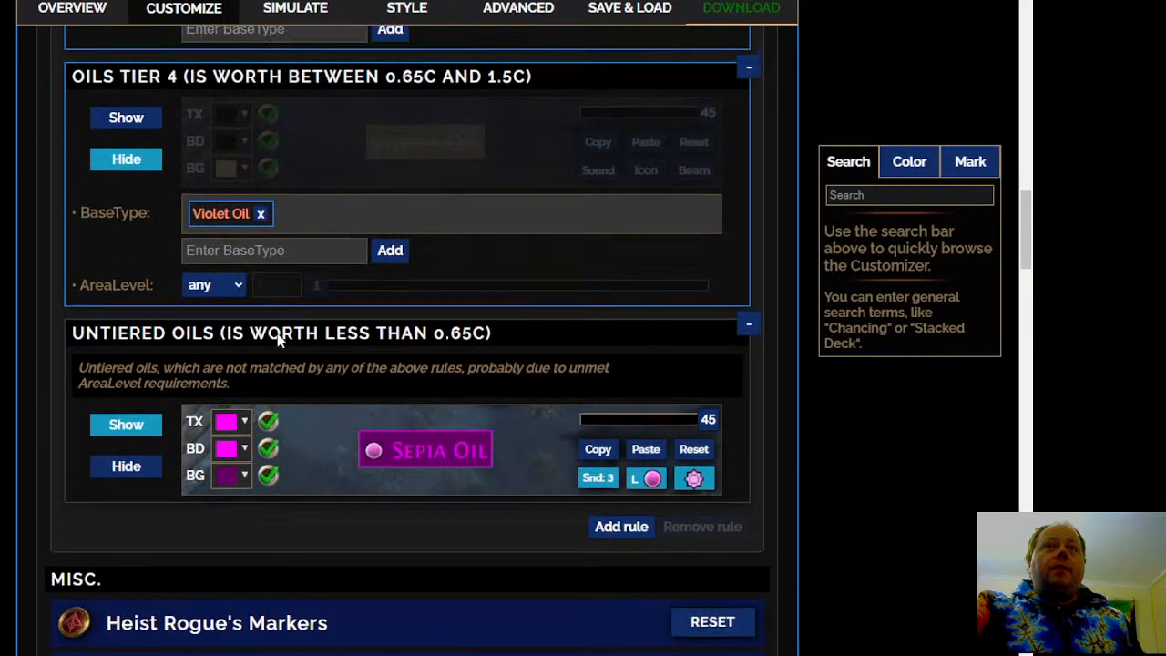
Set the Untiered Oils rule to No Sound, deactivate its map icon, and check its beam settings
scroll(377, 390, down, 2)
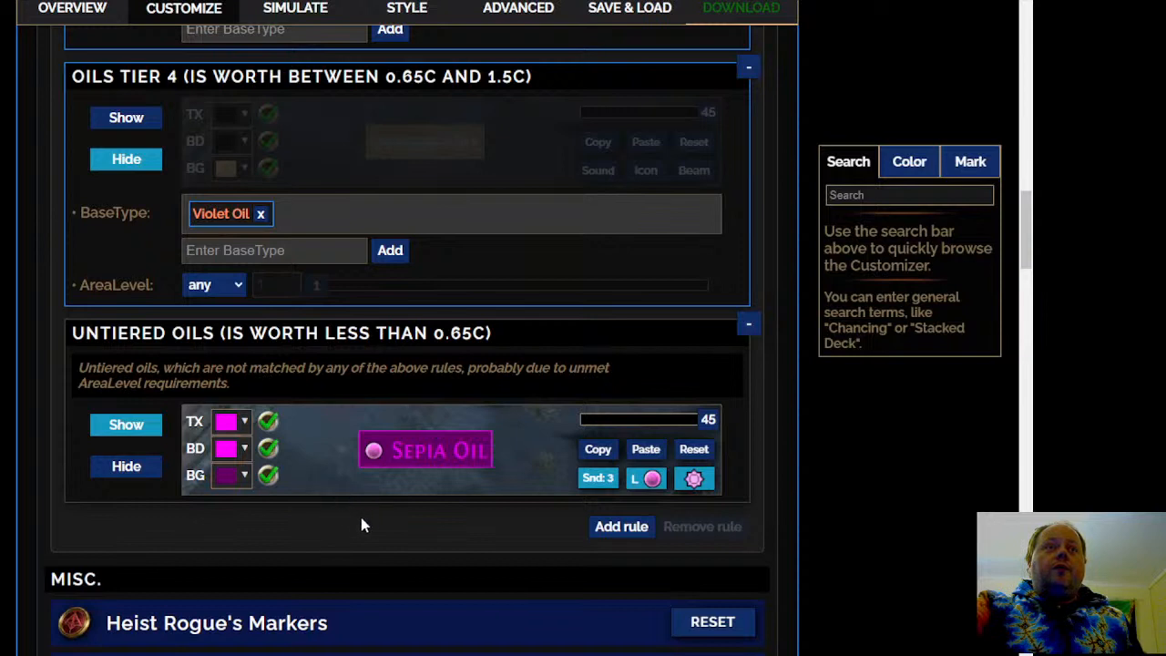
mouse_move(460, 458)
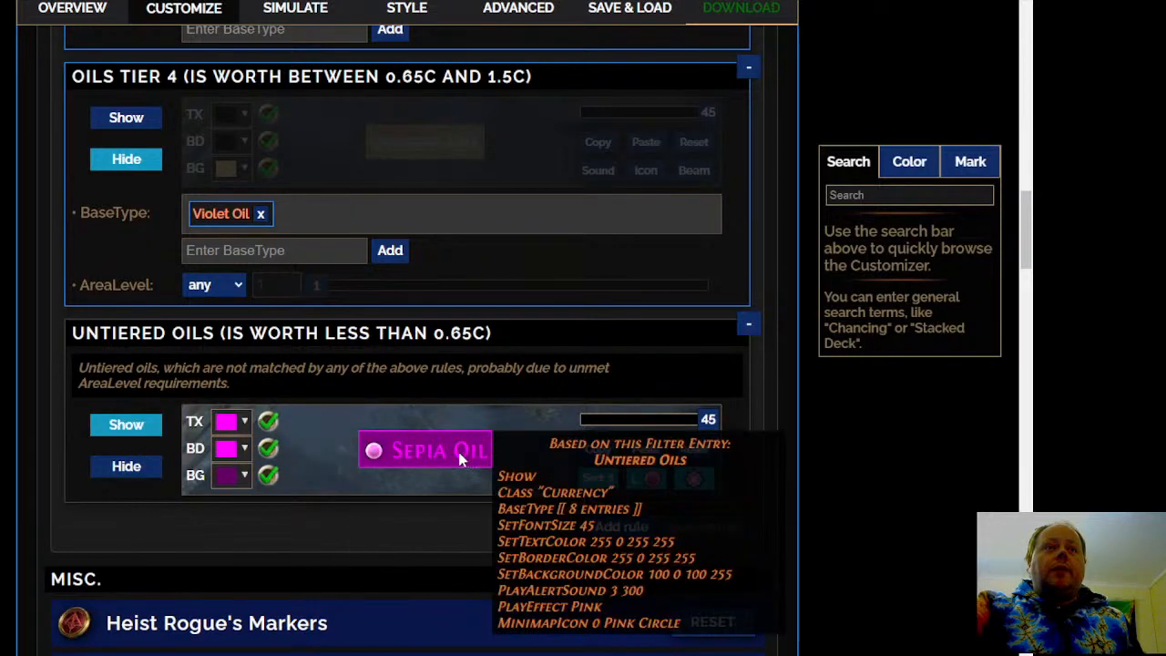
click(590, 478)
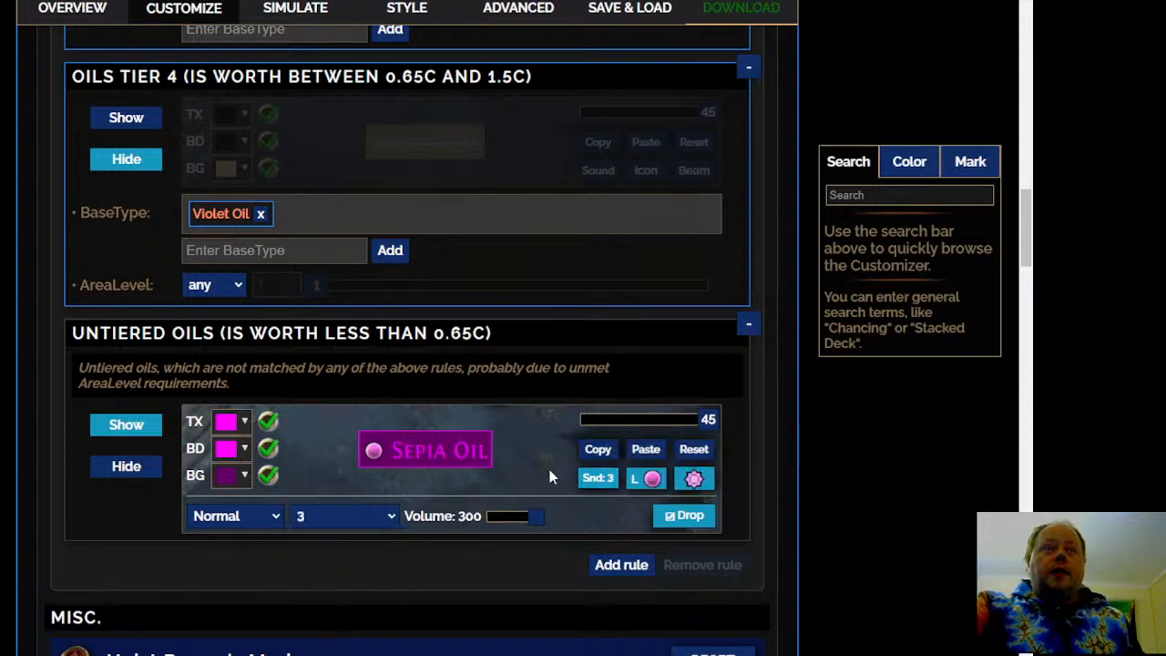
click(241, 544)
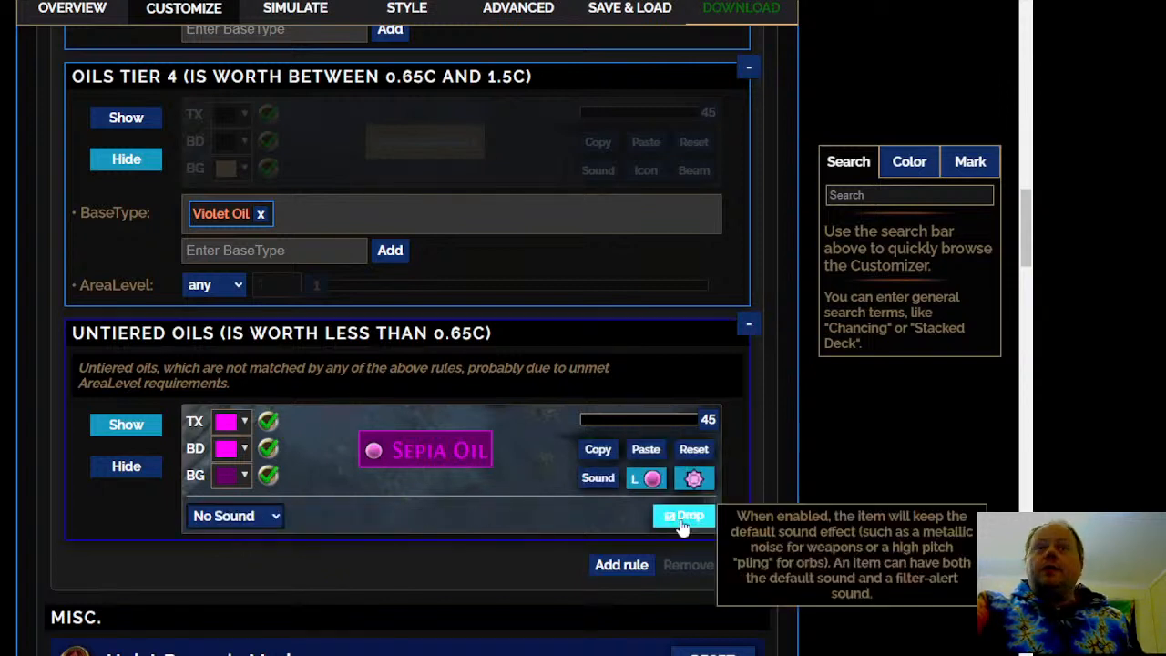
click(651, 478)
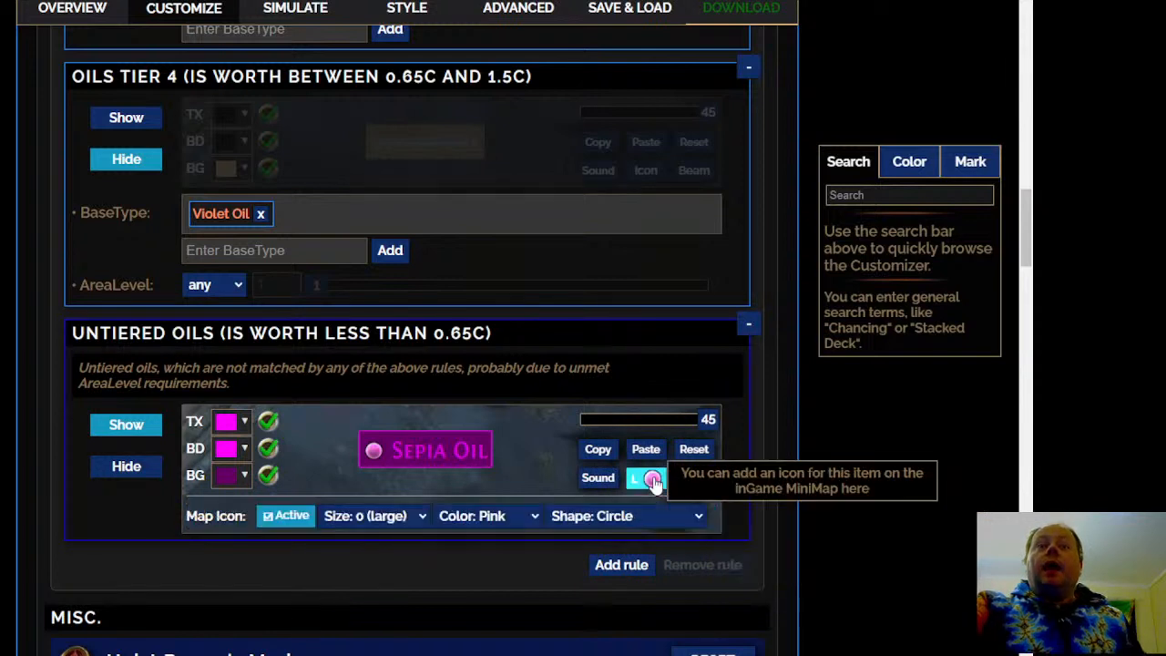
click(270, 517)
click(694, 478)
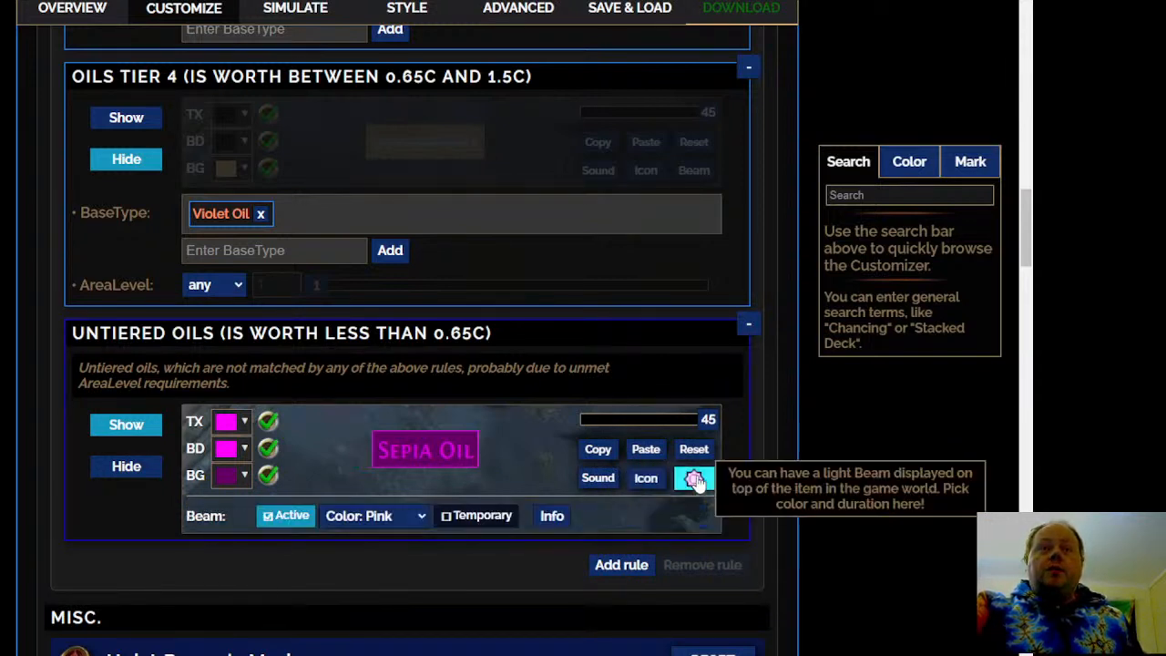
click(695, 479)
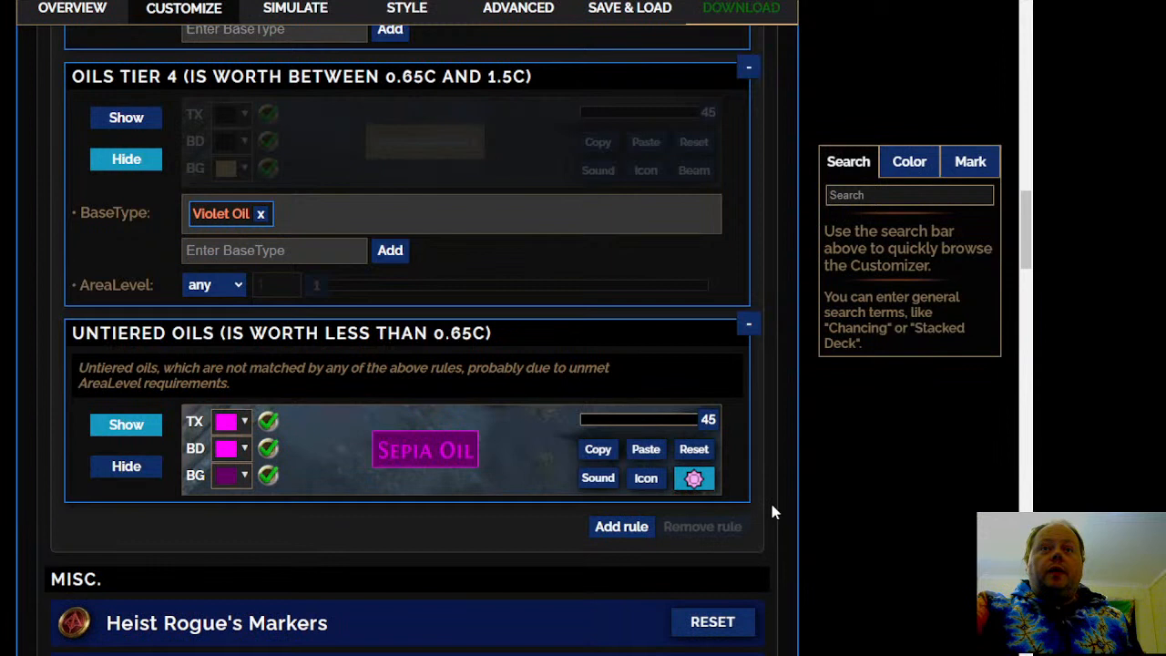
click(694, 478)
click(694, 478)
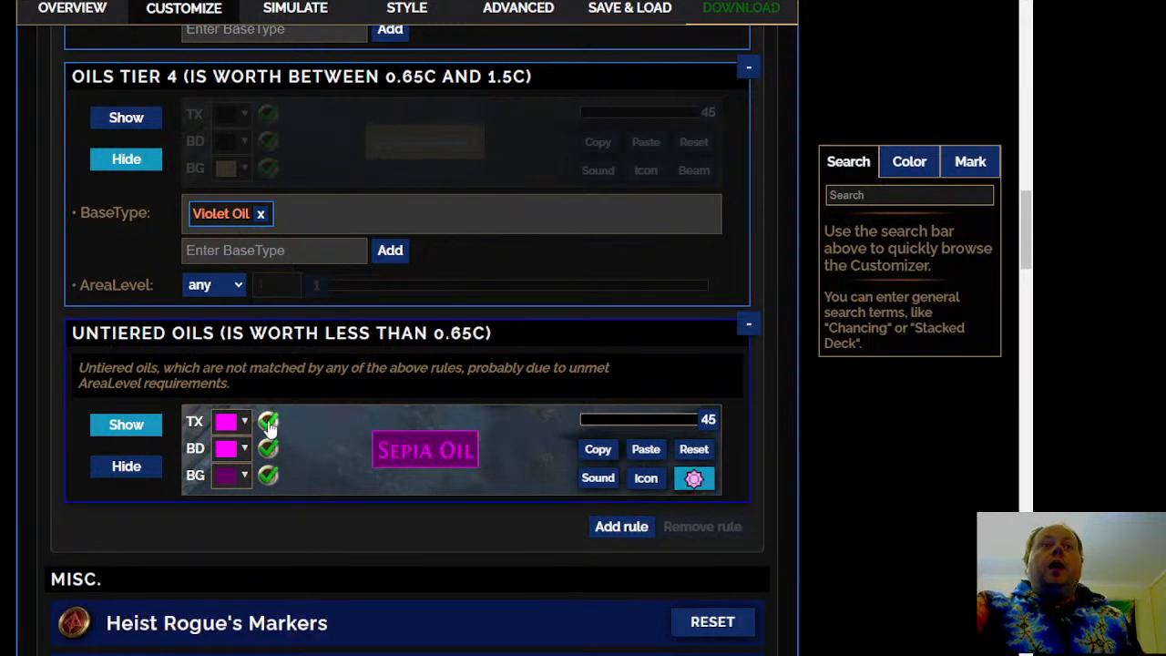
Change the text and border colours of the Untiered Oils rule to black
click(246, 423)
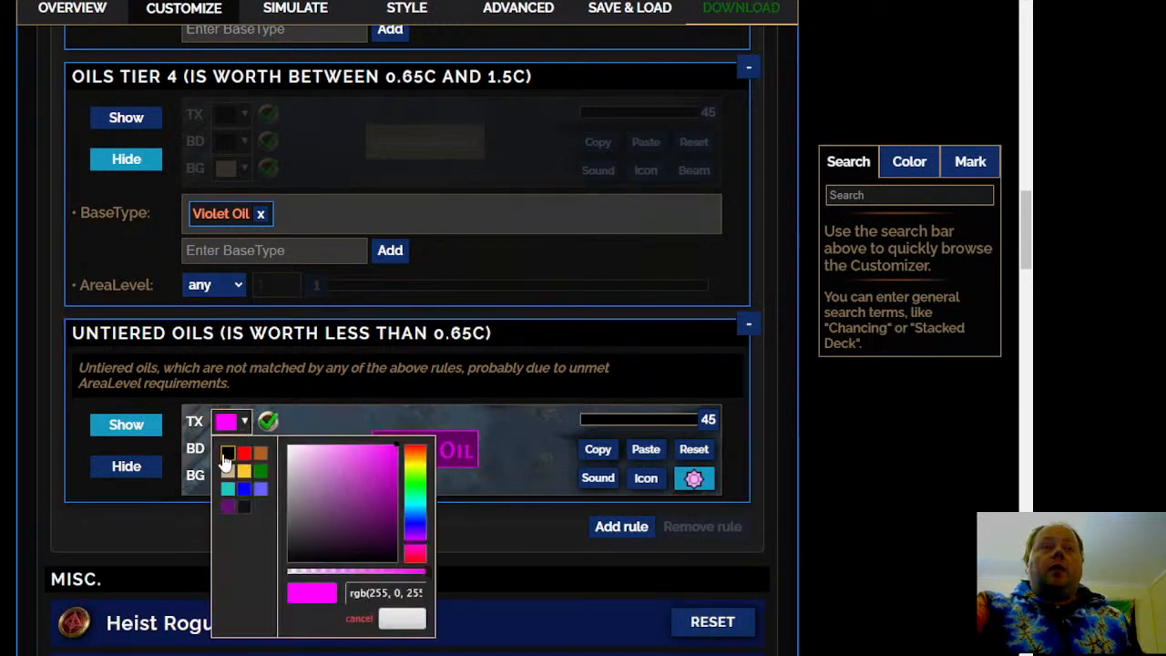
click(226, 455)
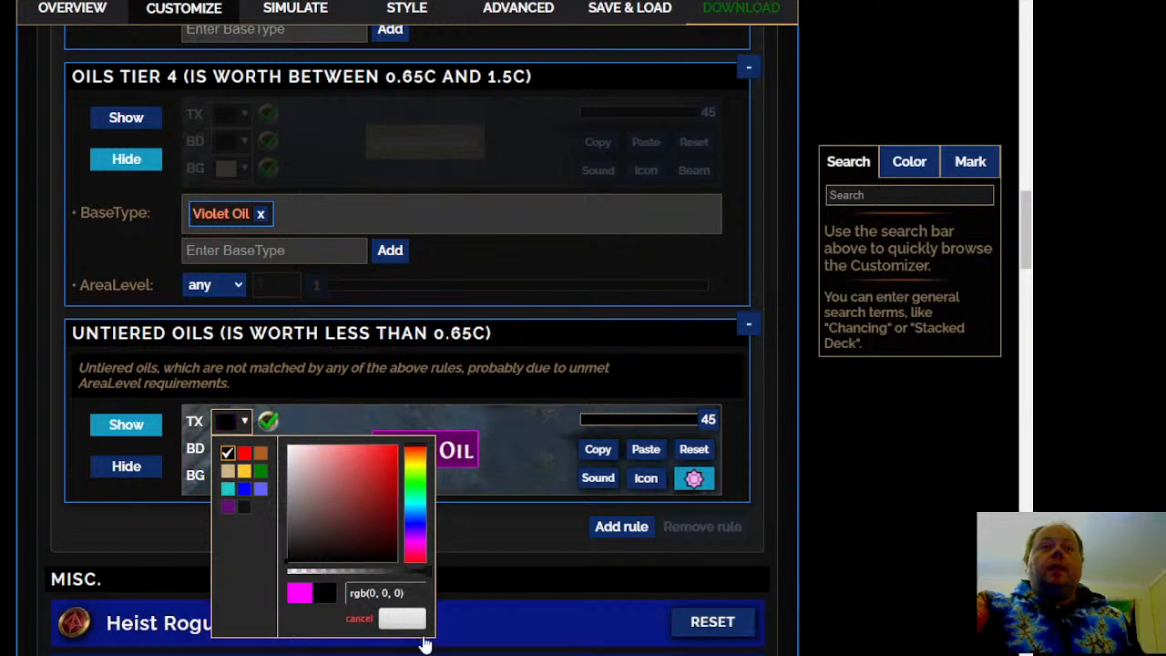
click(399, 620)
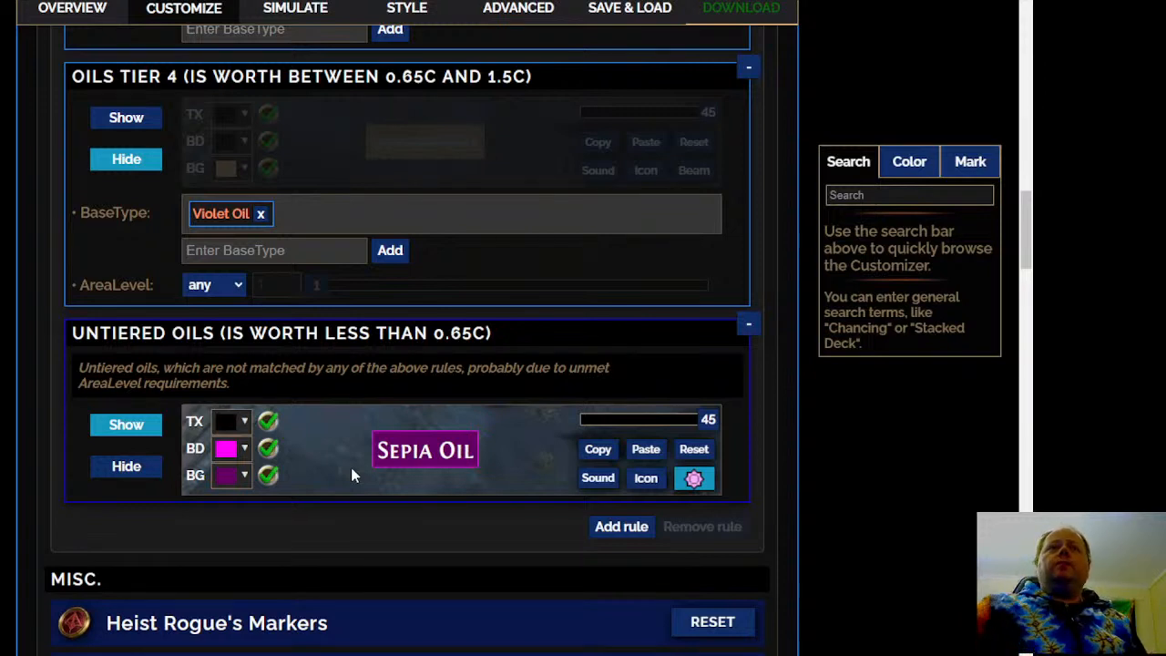
scroll(291, 187, down, 3)
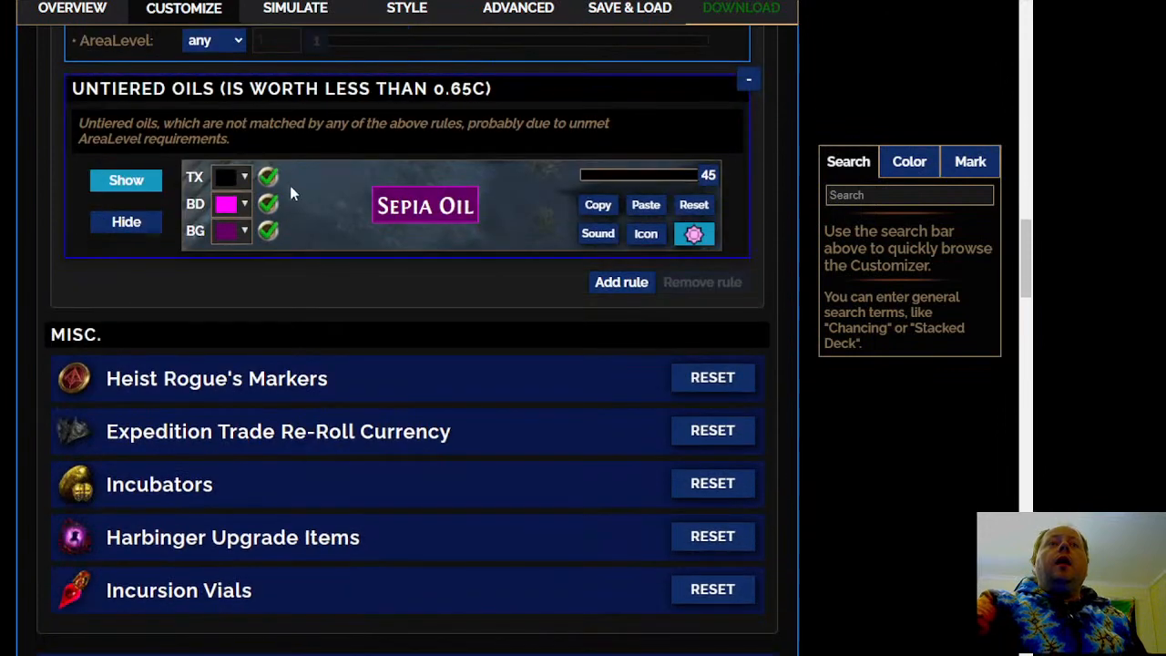
click(226, 203)
click(228, 238)
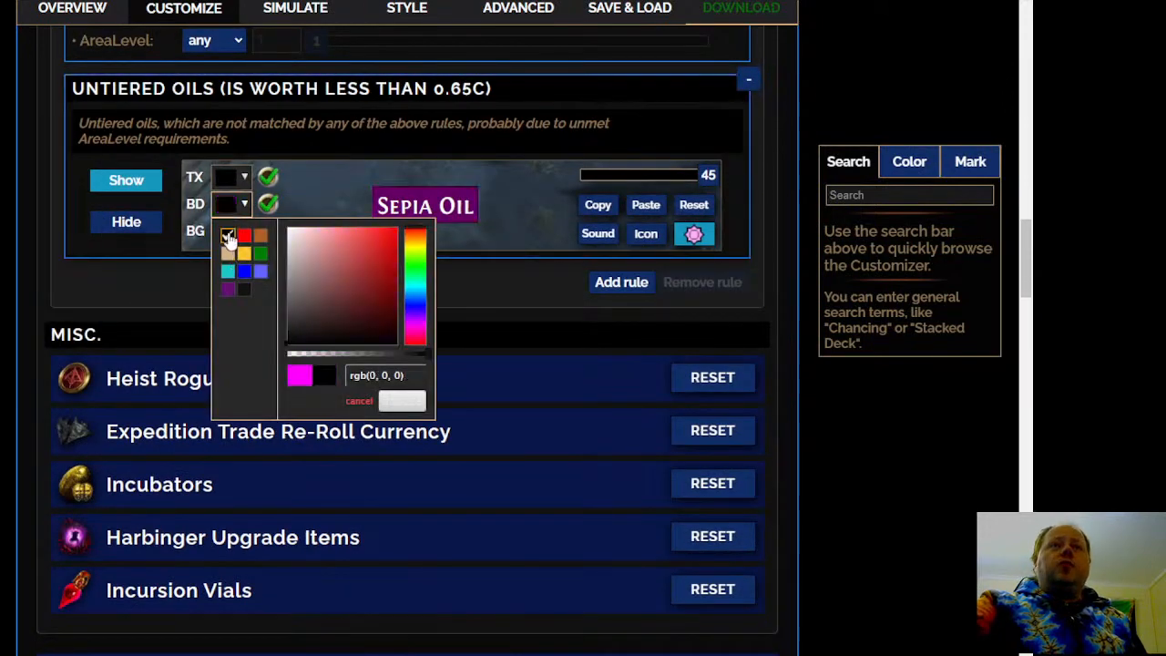
click(394, 402)
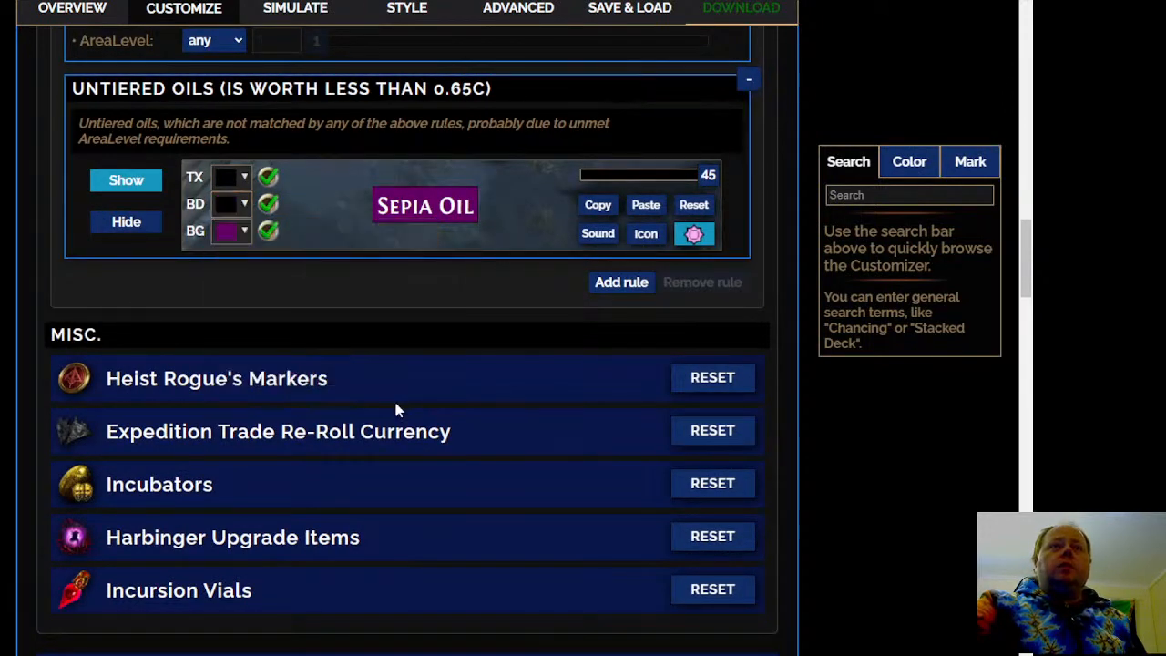
scroll(137, 277, down, 1)
scroll(136, 277, up, 1)
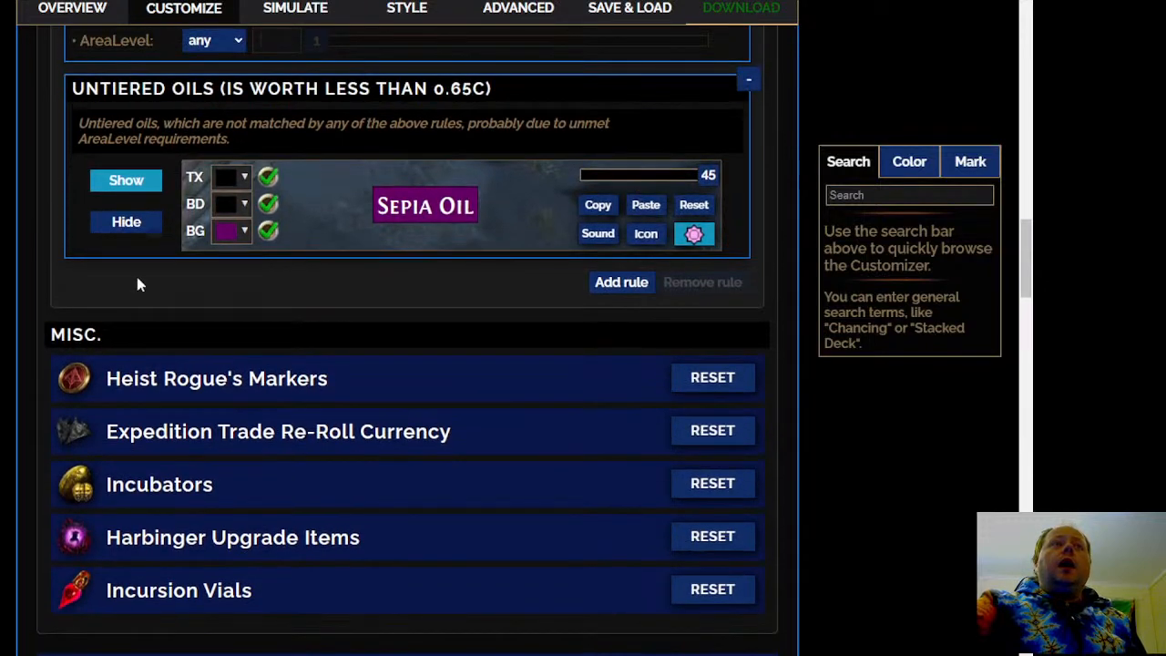
click(244, 204)
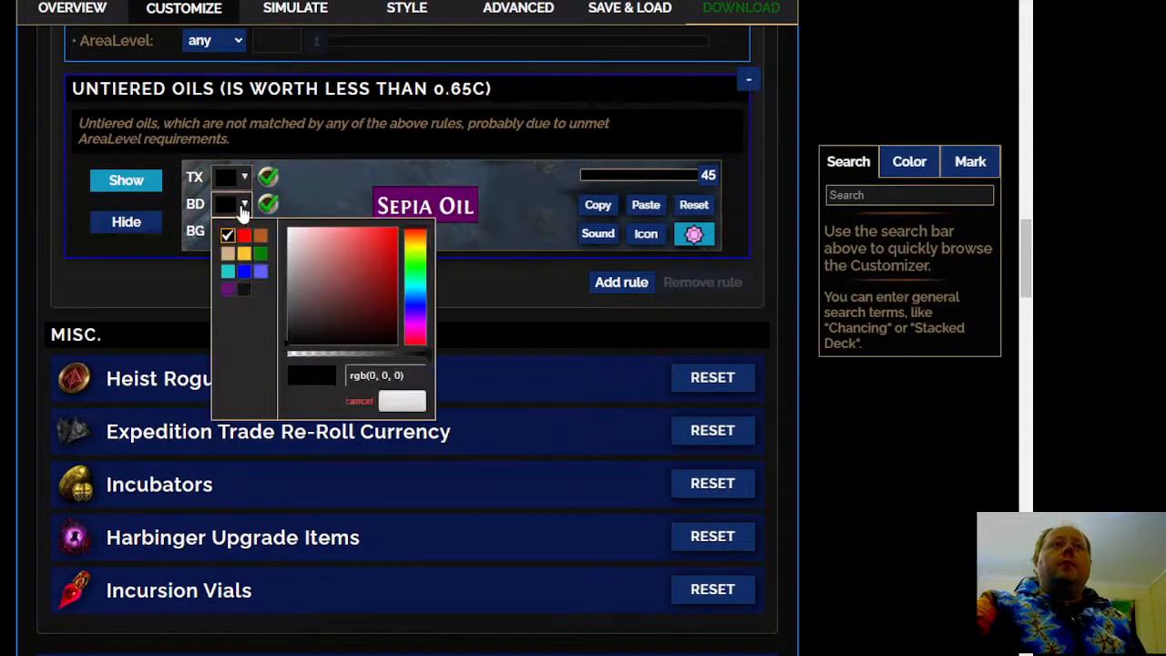
click(229, 254)
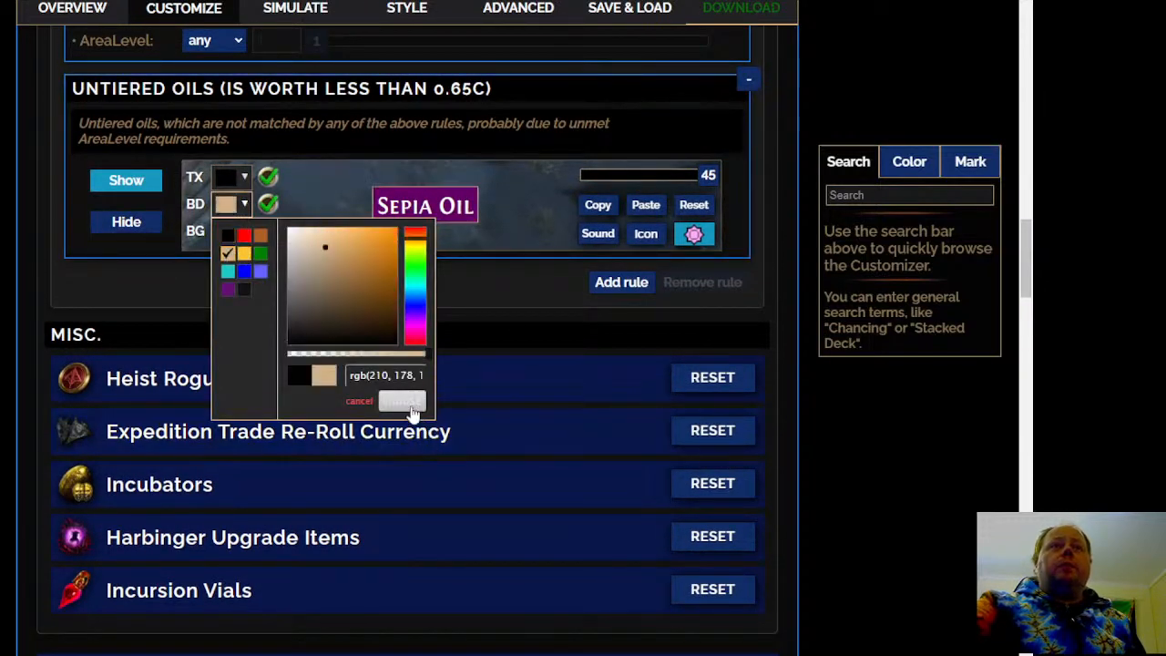
click(357, 401)
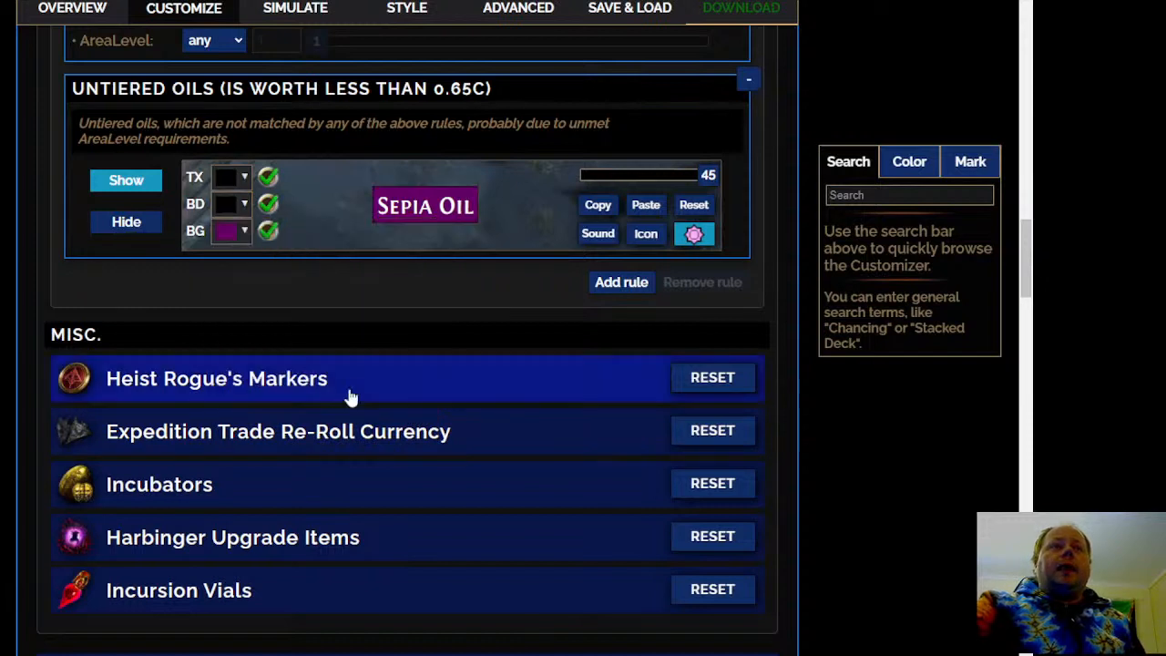
Change the background colour of the Untiered Oils rule to the tan preset
click(244, 231)
click(230, 284)
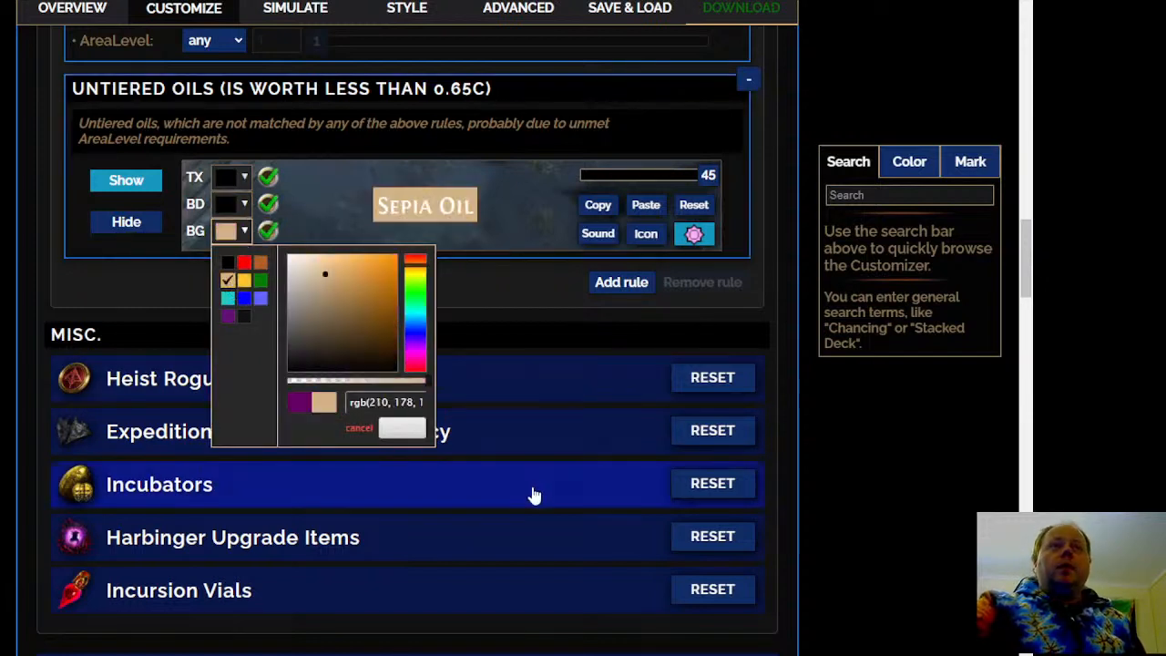
click(406, 428)
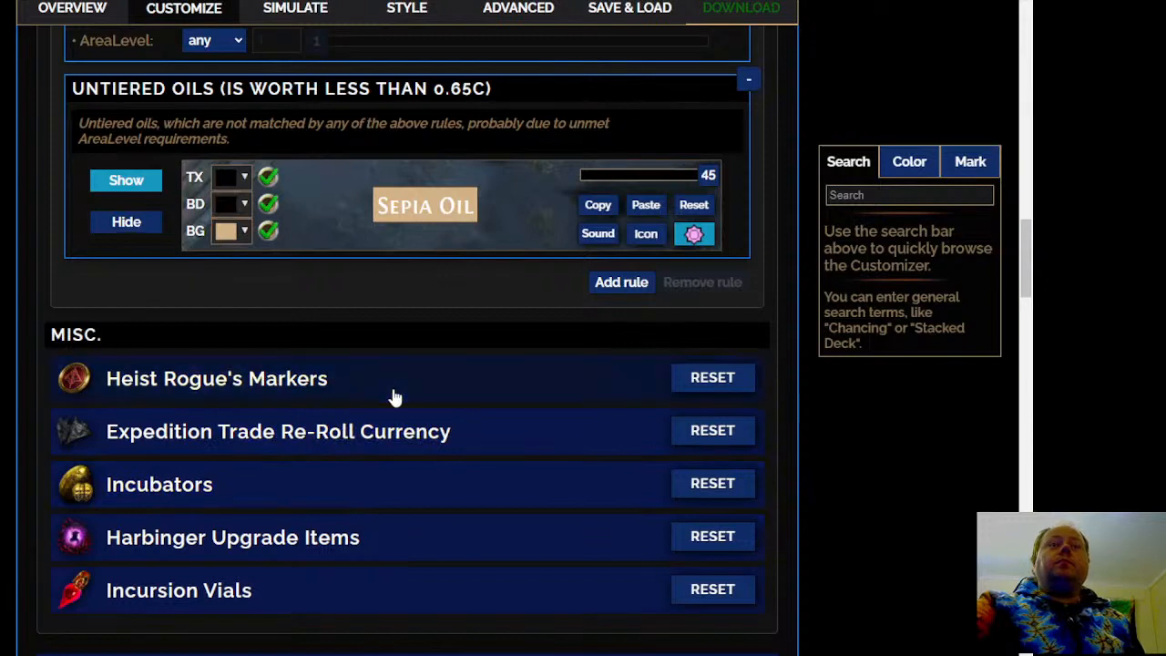
Open the Heist Rogue's Markers rules and set the marker stack rule's minimum StackSize to 50
click(393, 398)
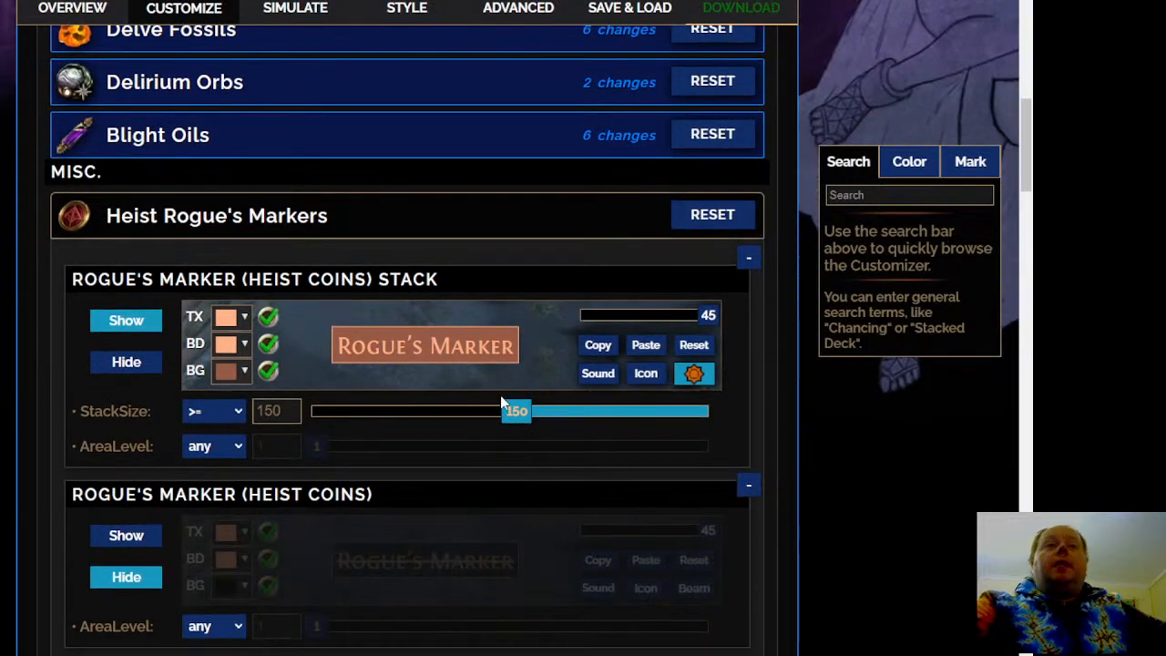
drag(517, 411, 383, 434)
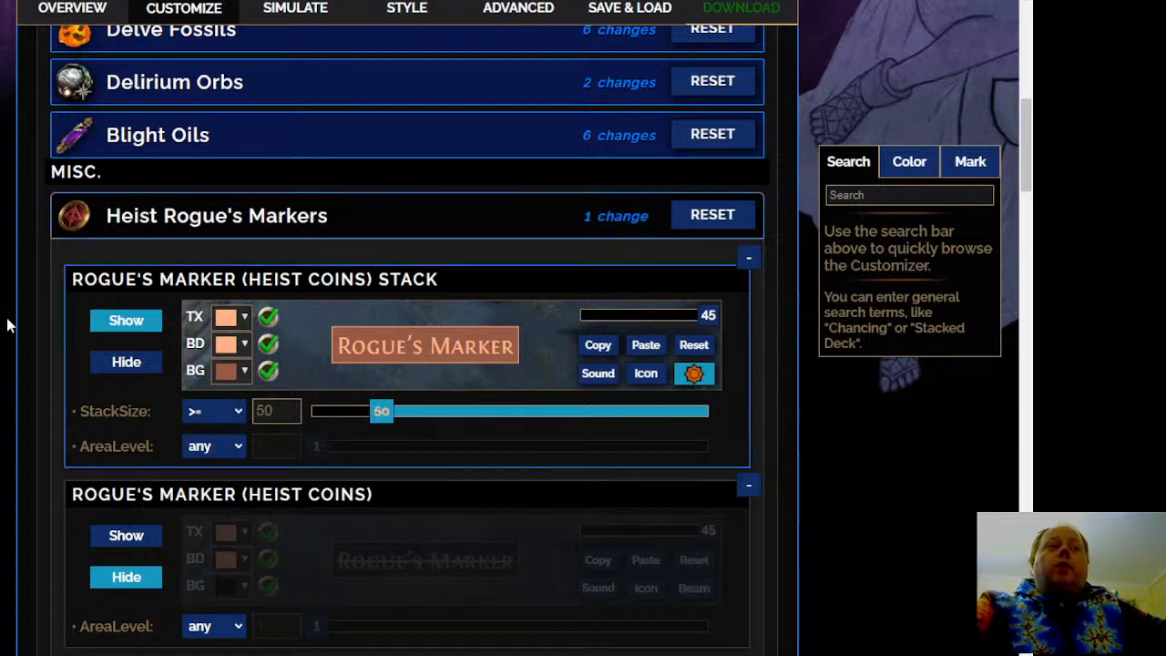
scroll(407, 328, down, 3)
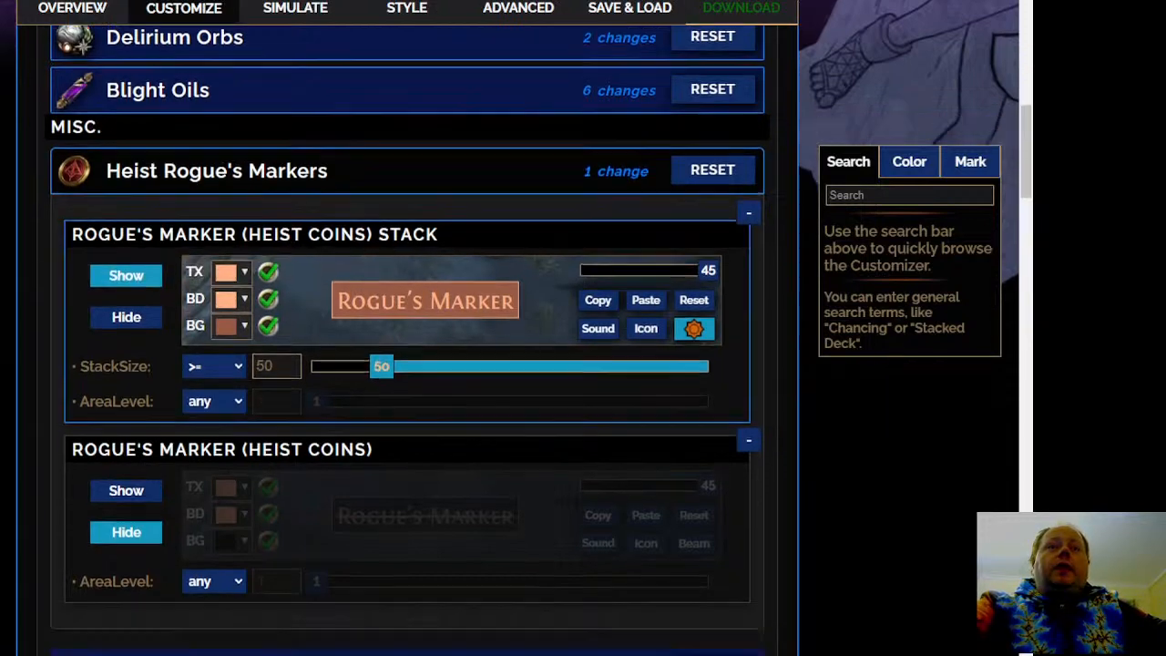
scroll(407, 328, up, 2)
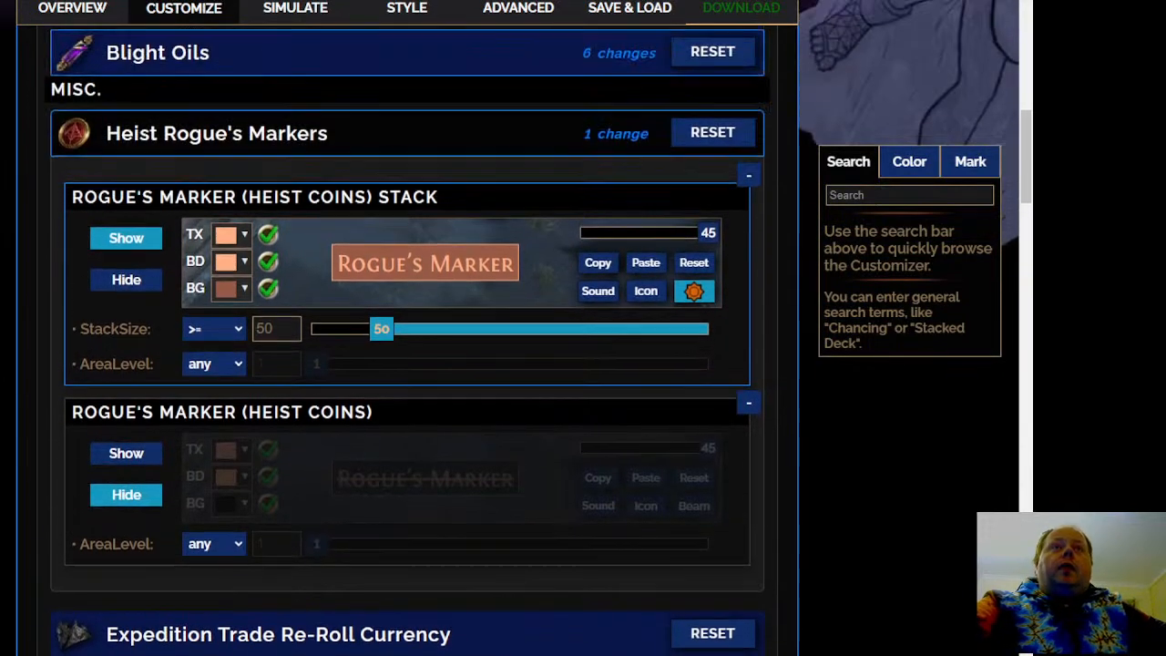
scroll(407, 328, down, 2)
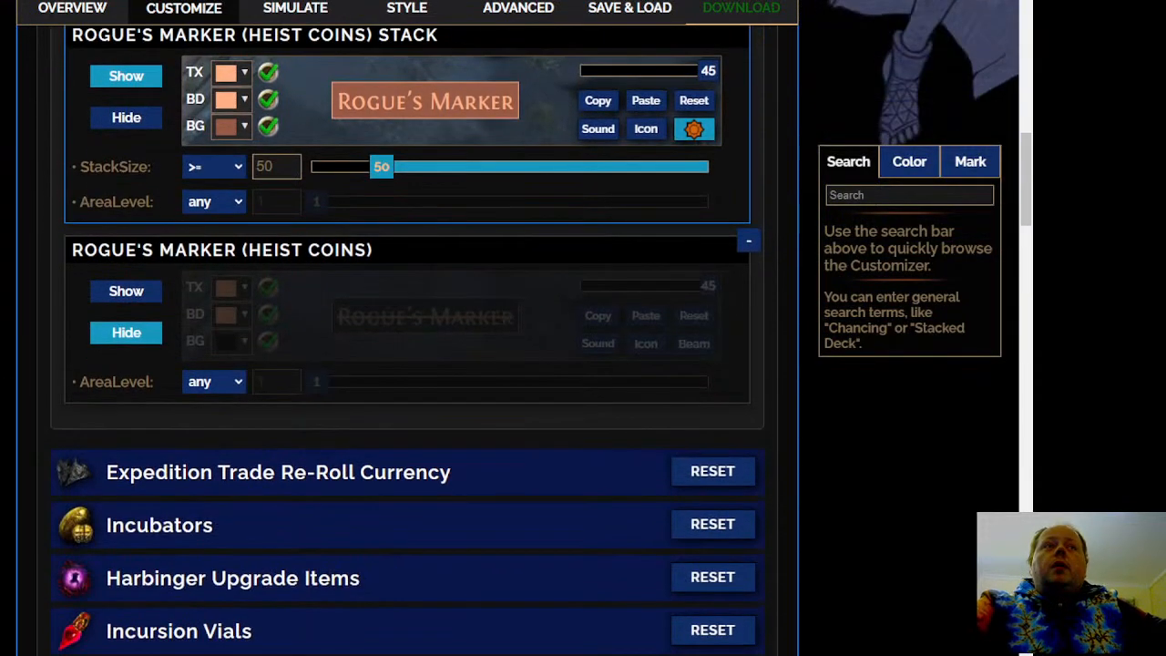
Open the Expedition Trade Re-Roll Currency rule and examine its visibility, style and base types
click(319, 472)
scroll(399, 205, down, 1)
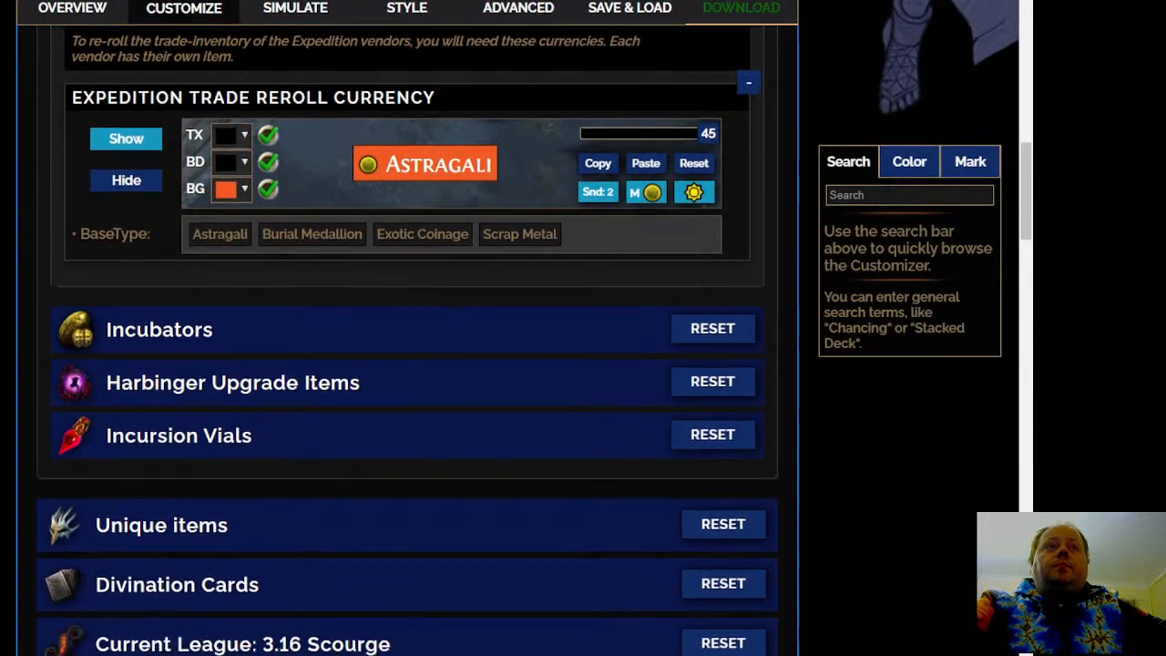
scroll(399, 205, up, 2)
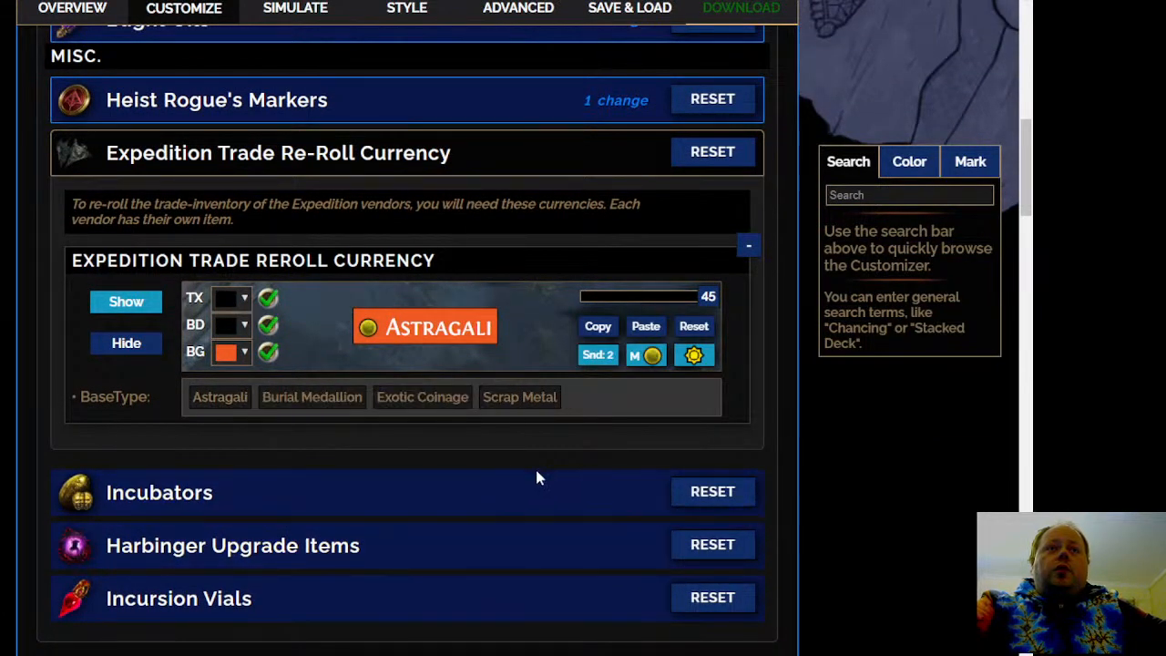
mouse_move(515, 401)
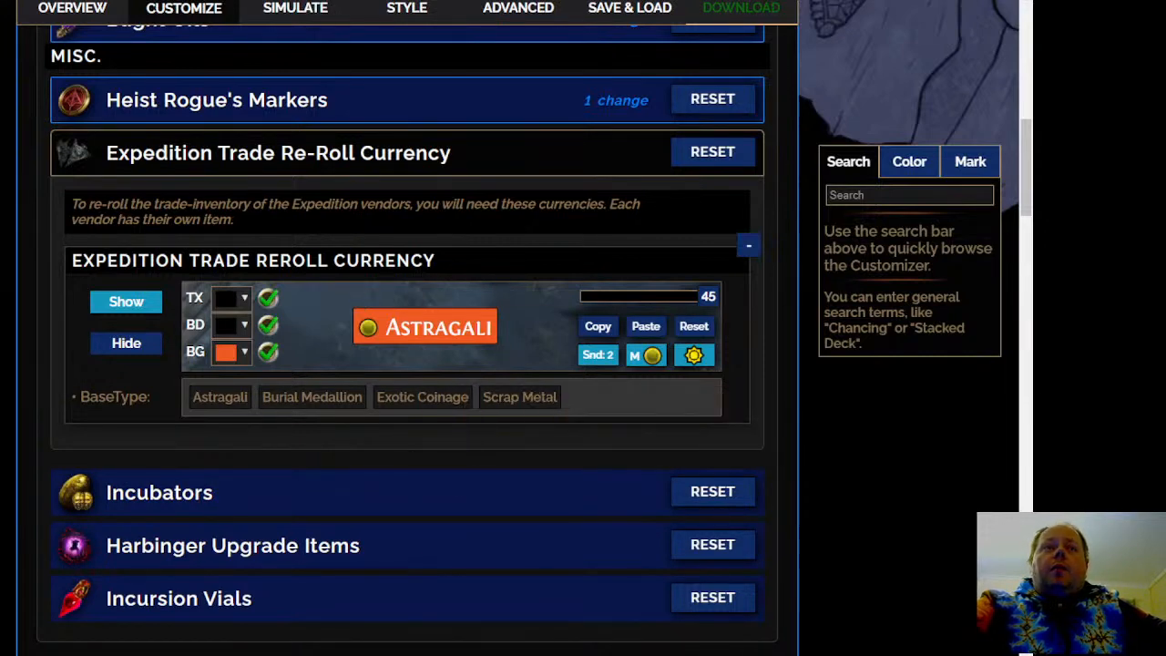
Open the Incubators rules, auto-sort the incubators into tiers by market price, and review the resulting tiers
click(443, 510)
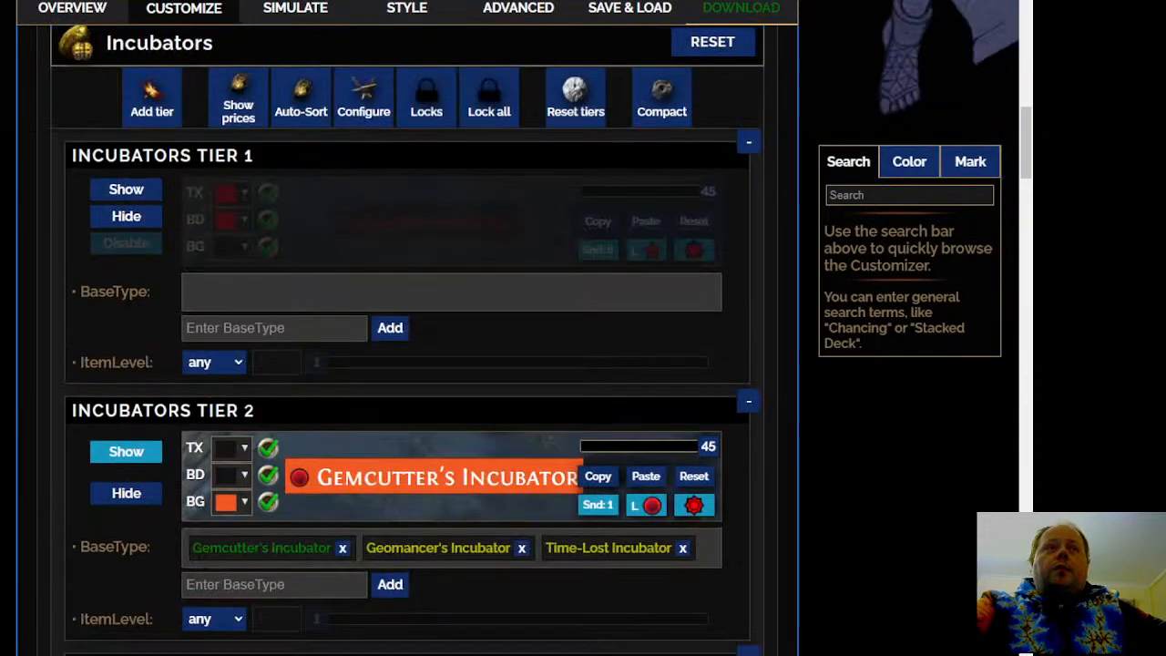
scroll(409, 364, down, 5)
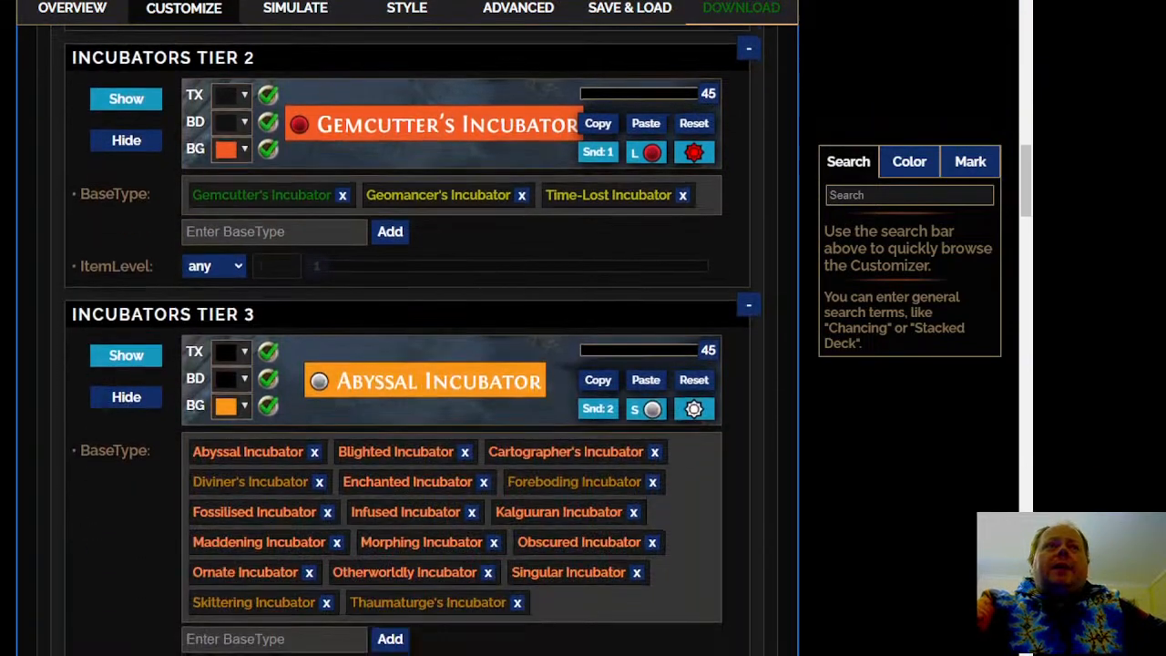
scroll(265, 229, up, 5)
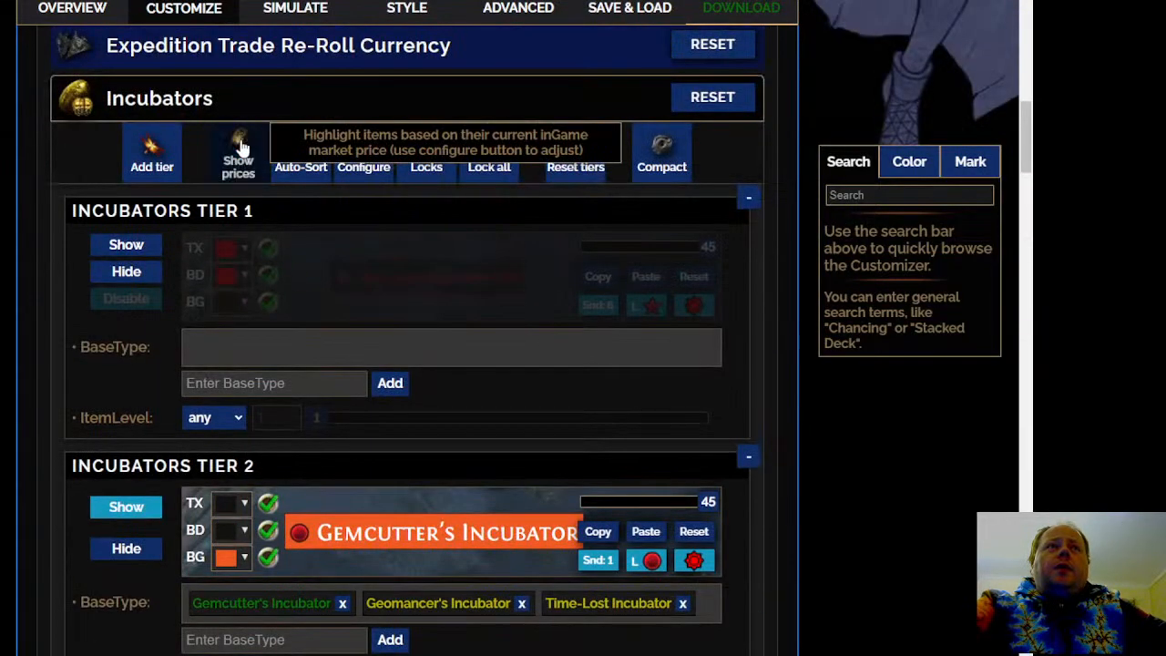
click(301, 160)
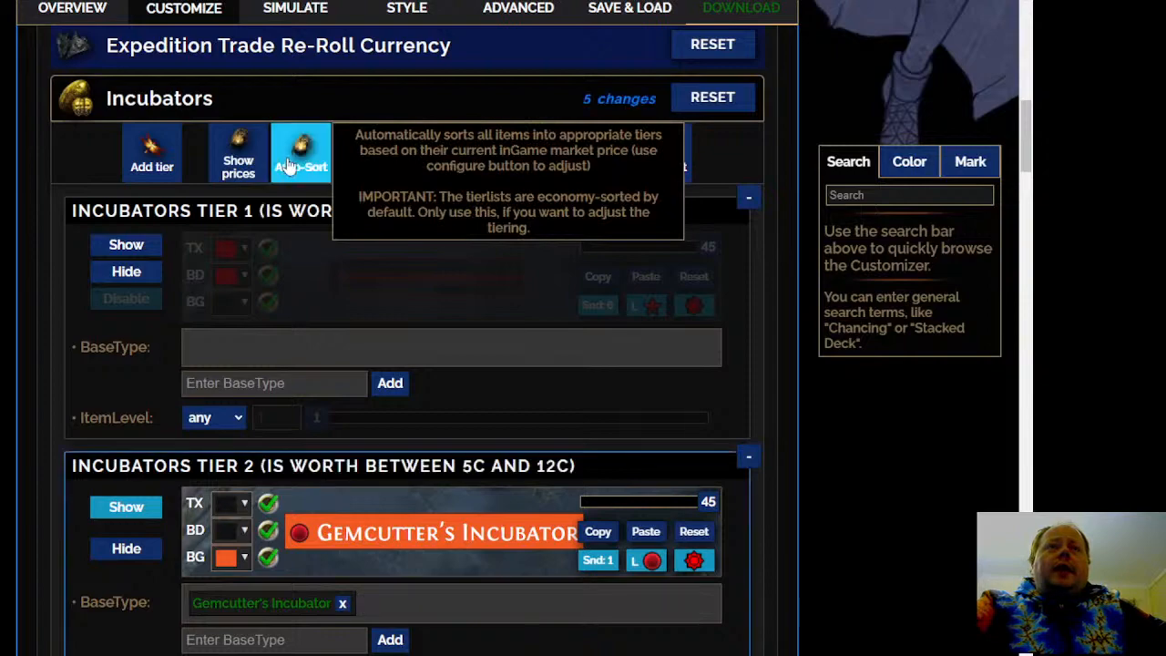
scroll(423, 126, down, 2)
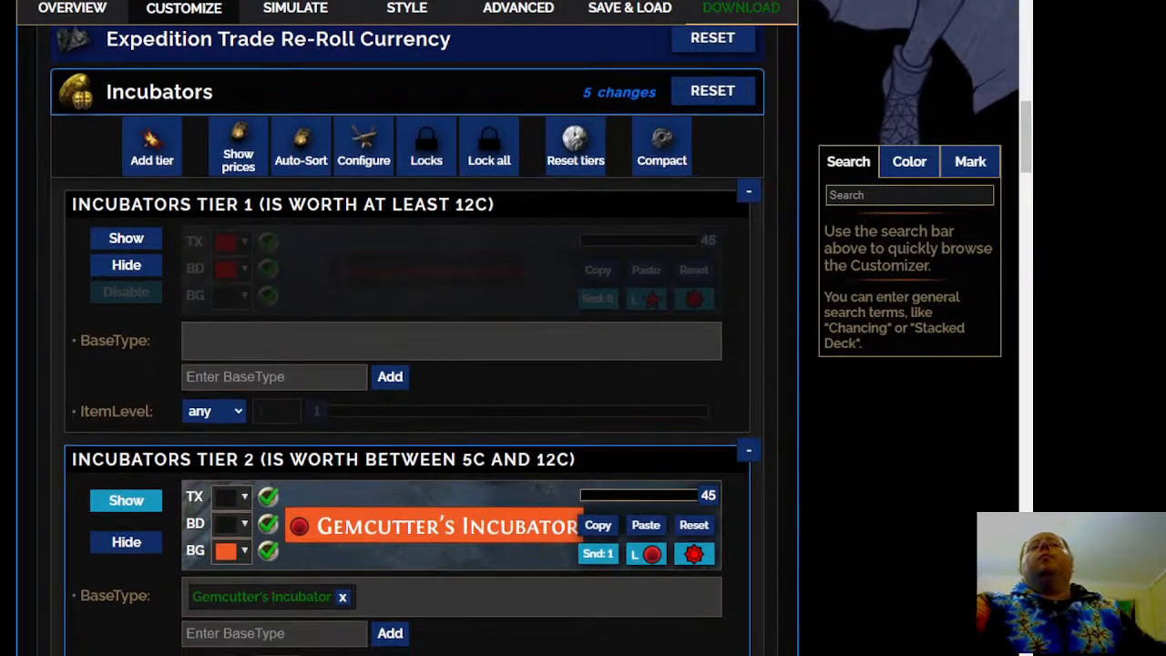
scroll(424, 59, down, 5)
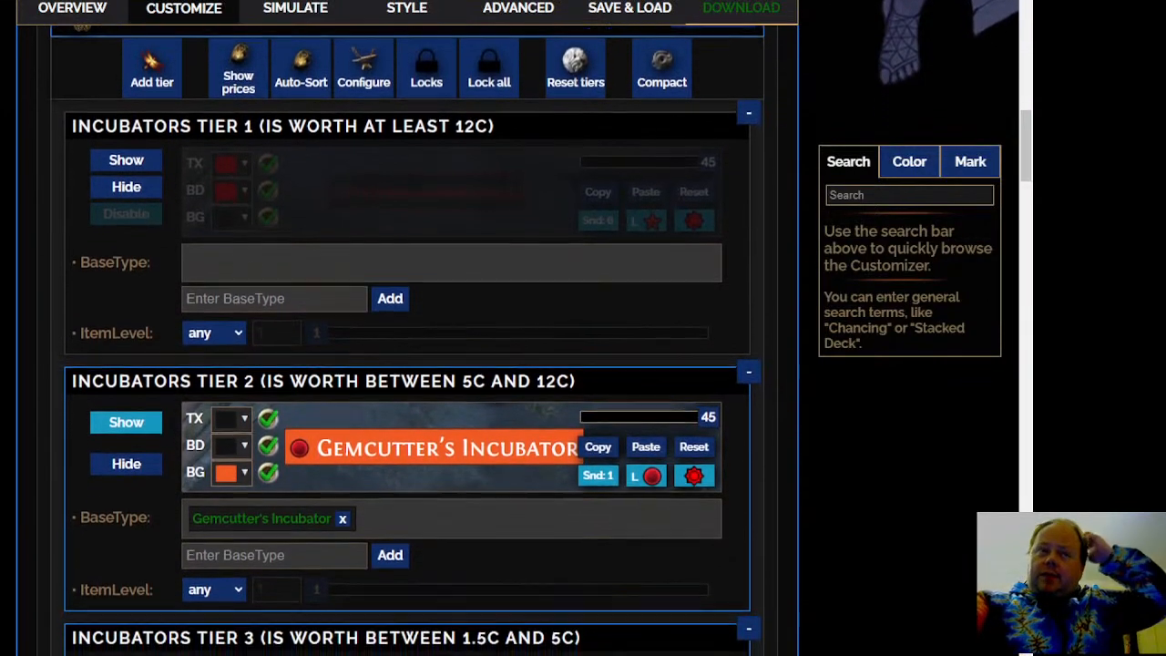
scroll(405, 342, down, 6)
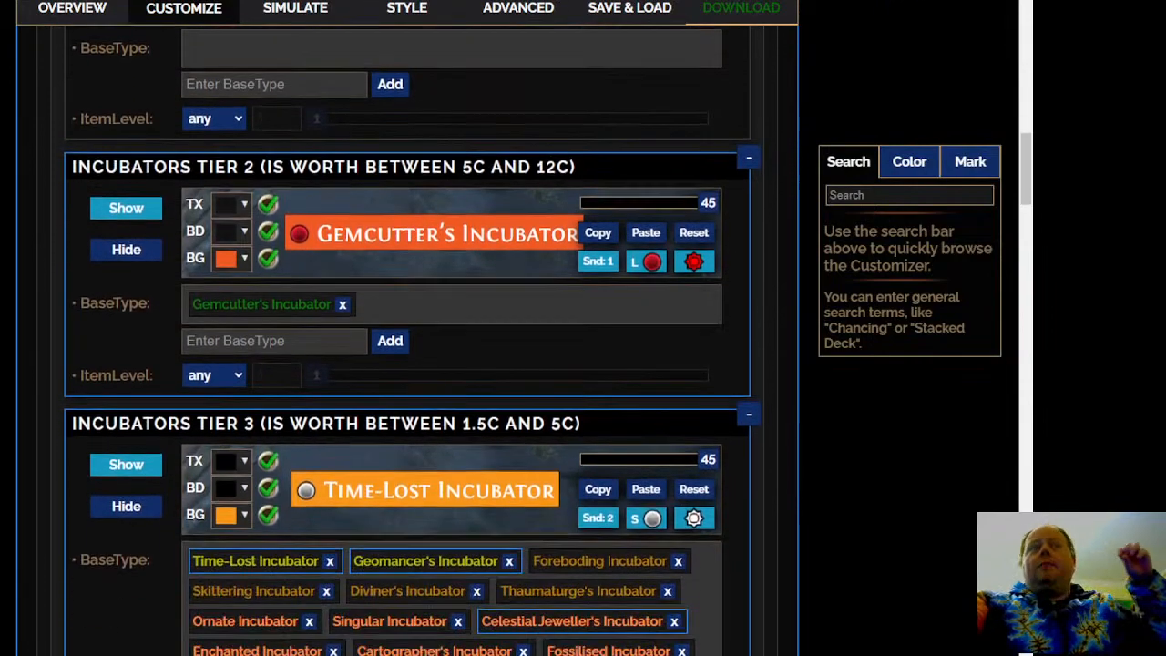
Move the Fine Incubator base type from the hidden Incubators Tier 4 rule into the Incubators Tier 3 rule
scroll(405, 342, down, 8)
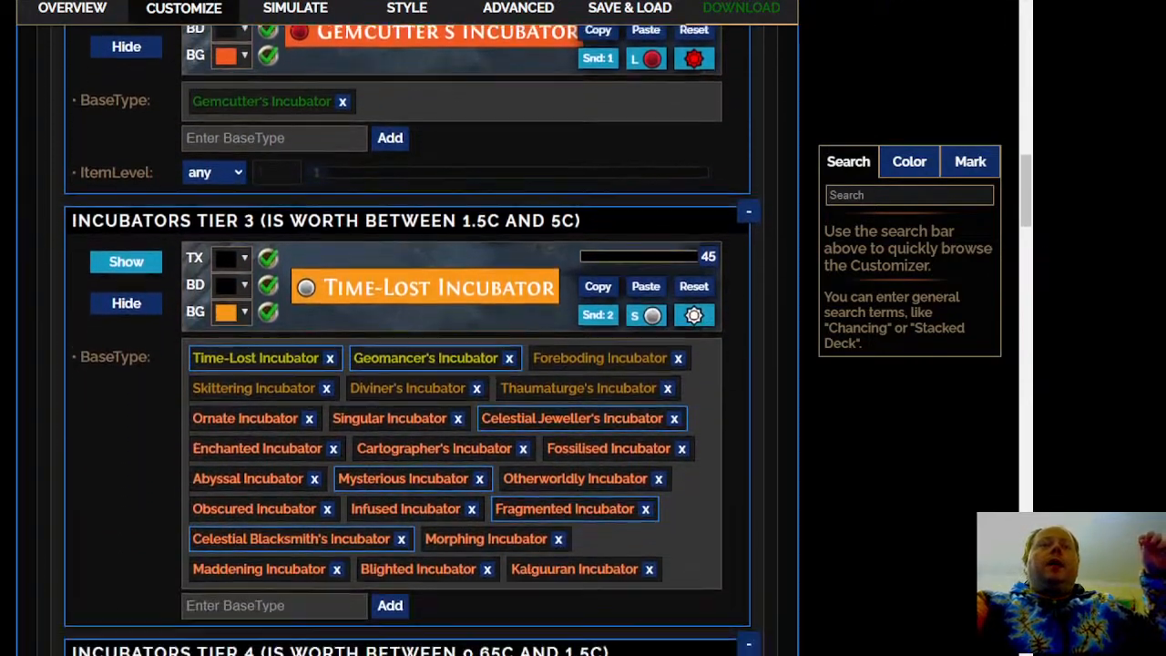
scroll(405, 342, down, 8)
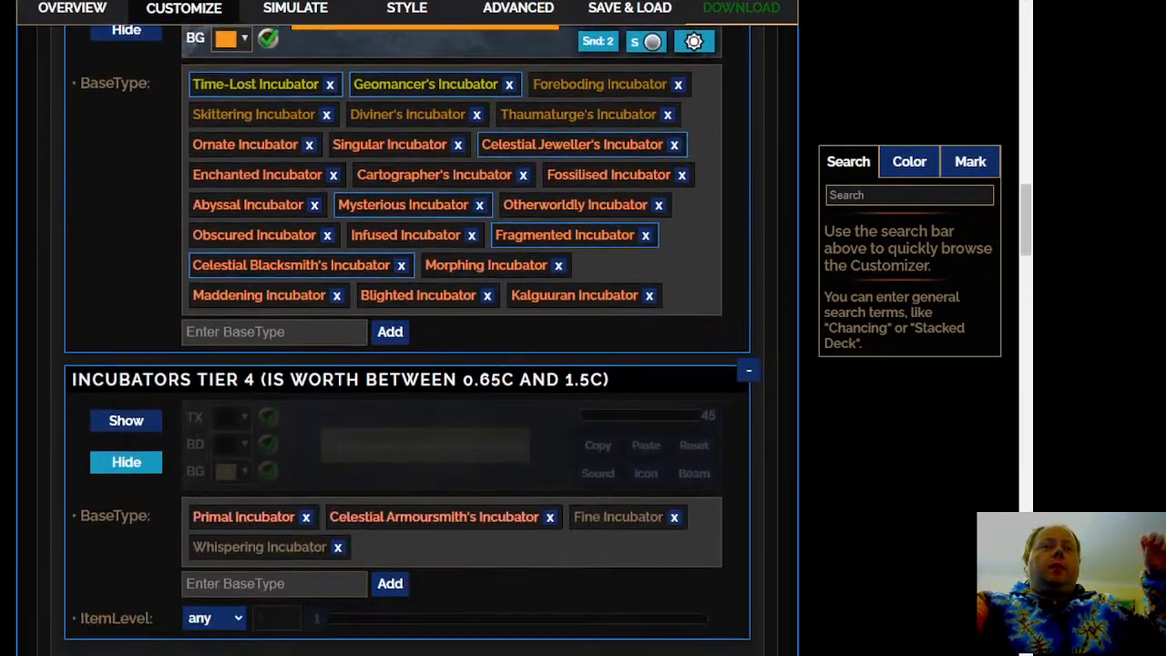
scroll(405, 342, down, 10)
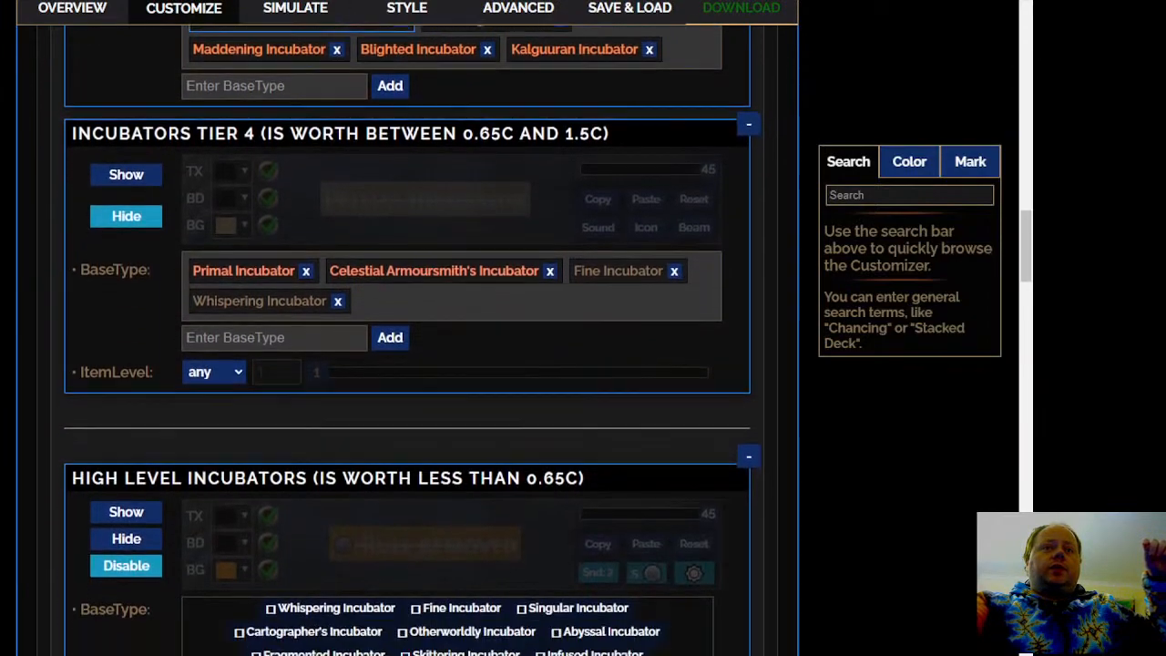
scroll(405, 342, up, 14)
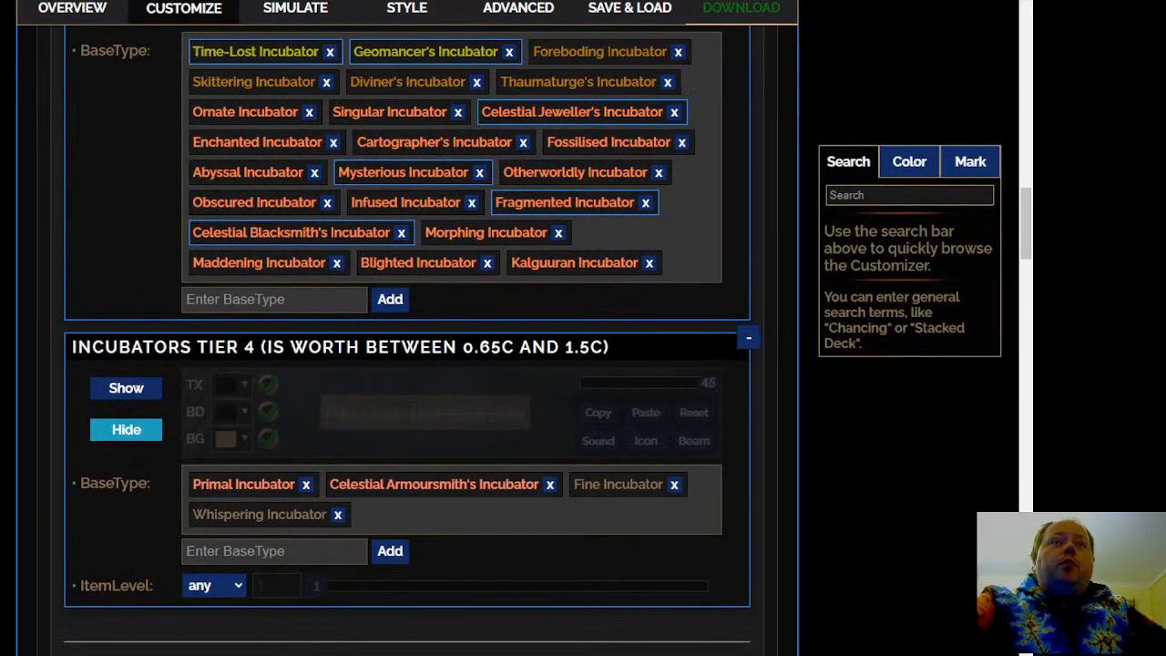
scroll(281, 596, up, 3)
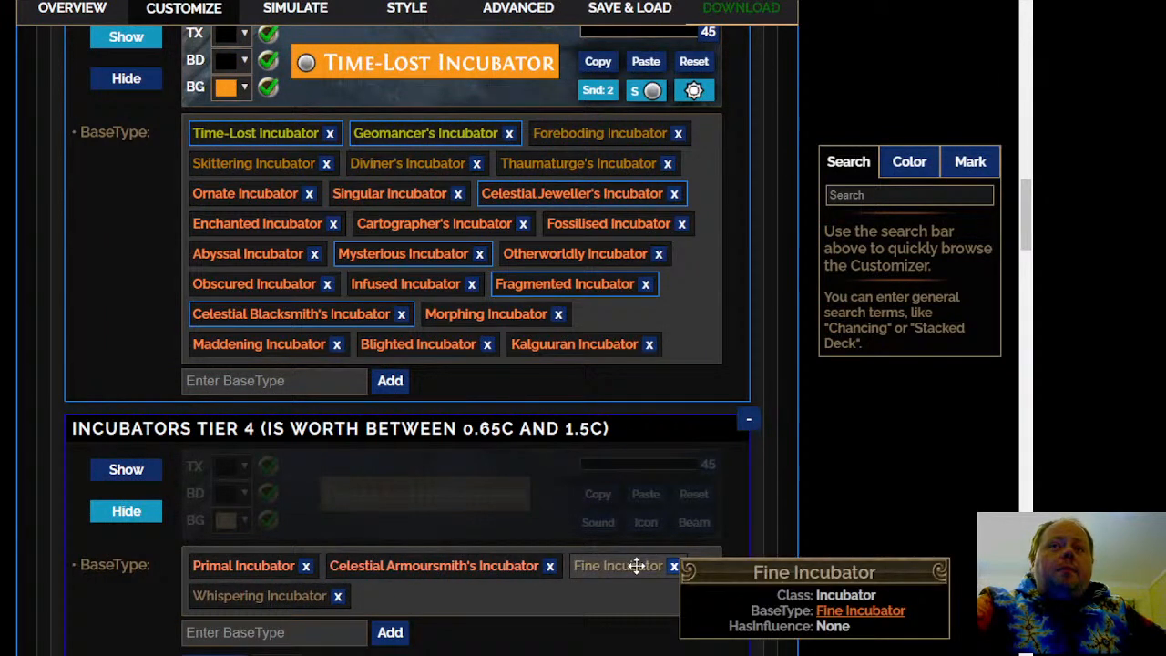
drag(637, 565, 593, 322)
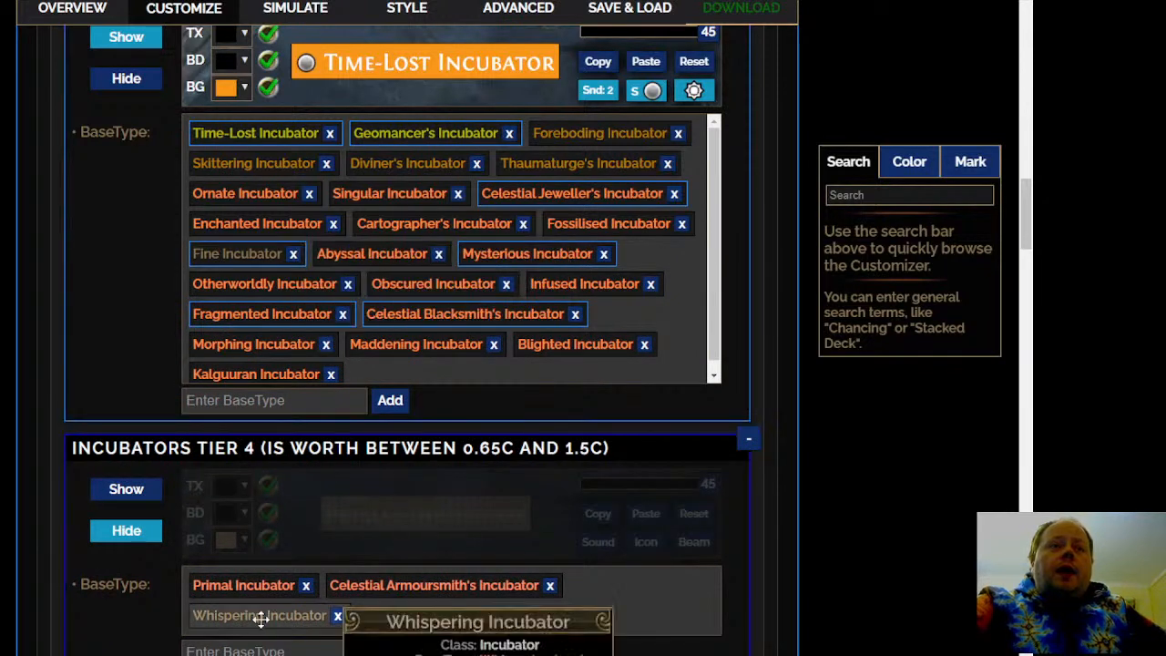
Move the Celestial Blacksmith's Incubator base type from the Incubators Tier 3 rule down into the Incubators Tier 4 rule
scroll(407, 364, down, 1)
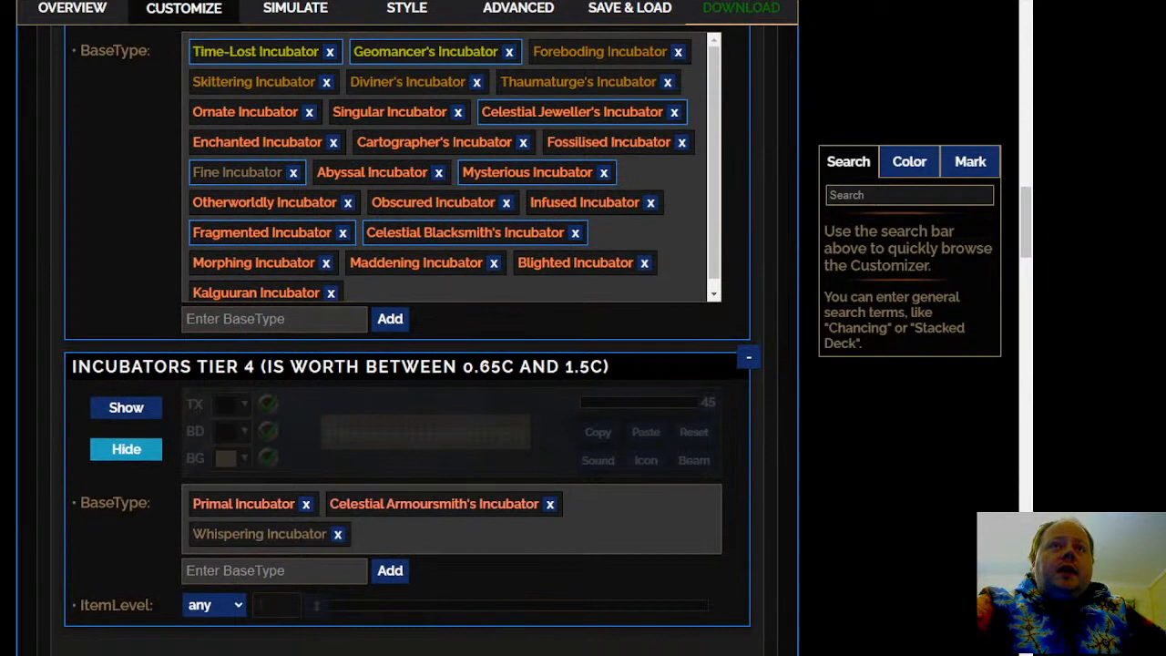
scroll(407, 364, up, 1)
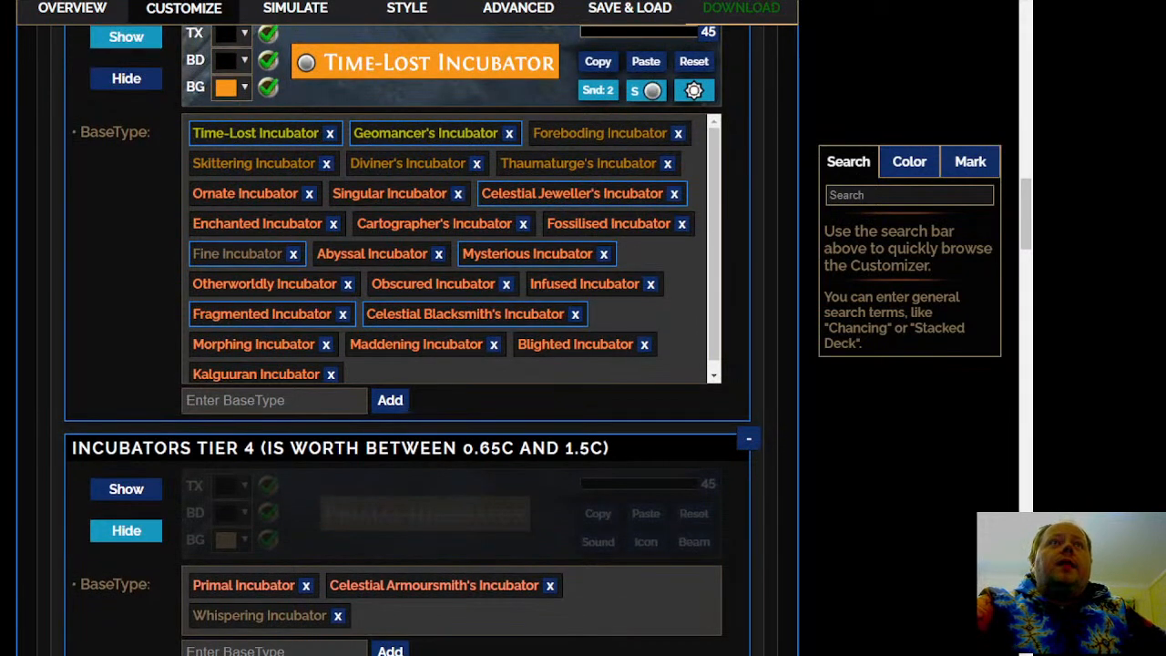
scroll(407, 364, up, 1)
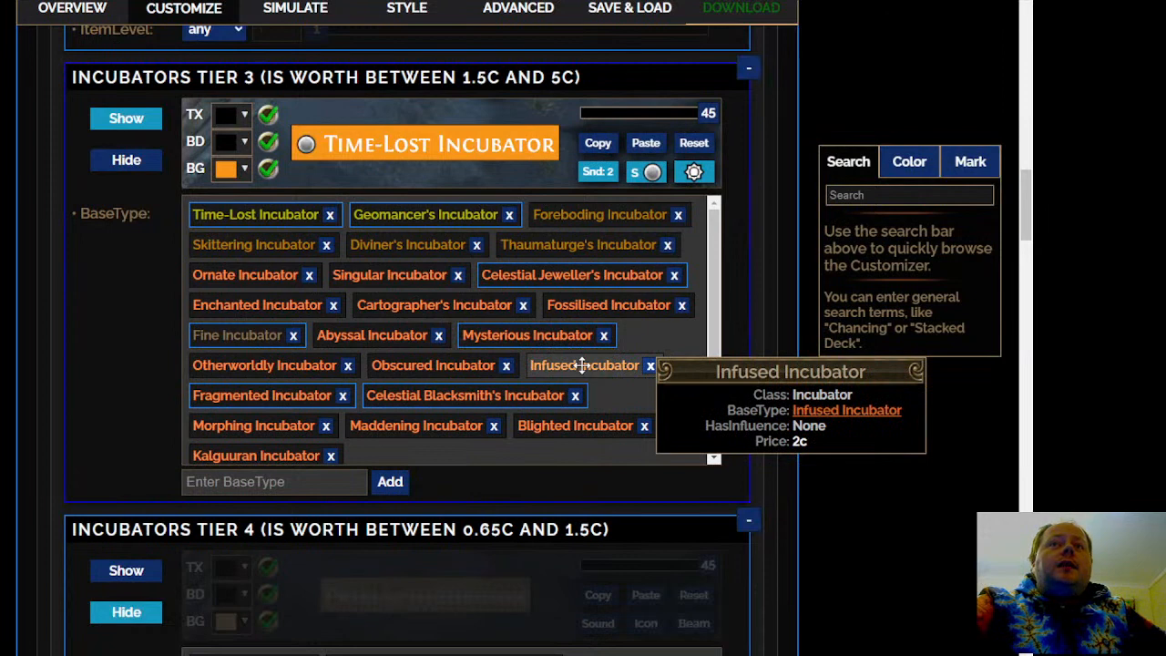
scroll(265, 446, down, 2)
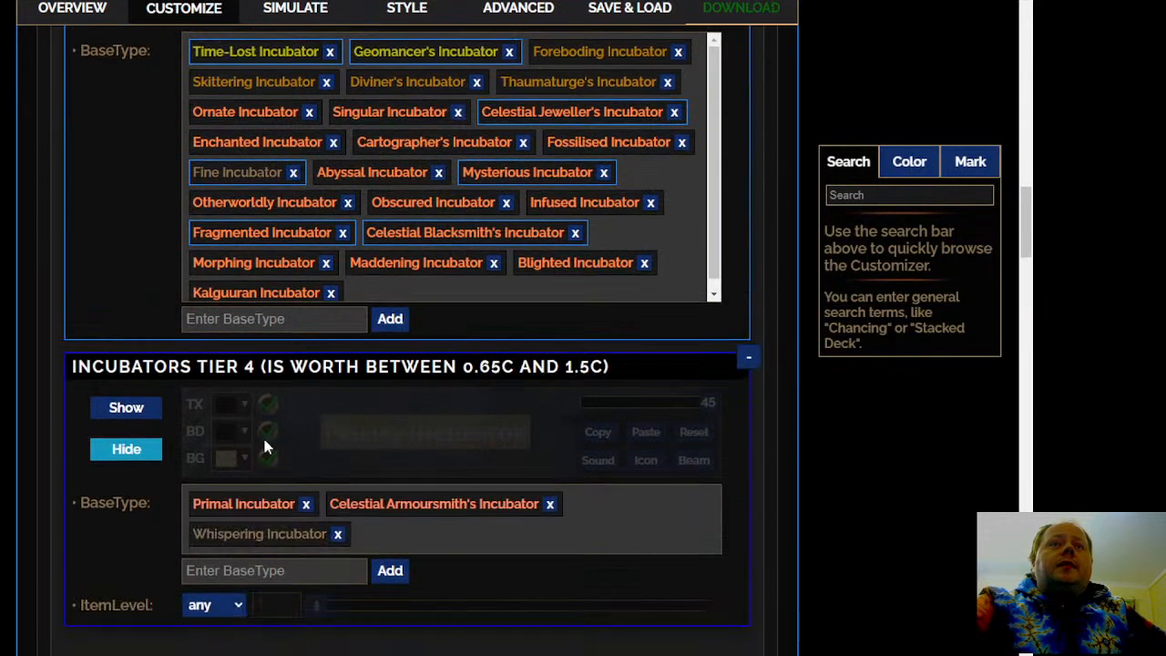
drag(494, 232, 505, 519)
scroll(437, 410, up, 1)
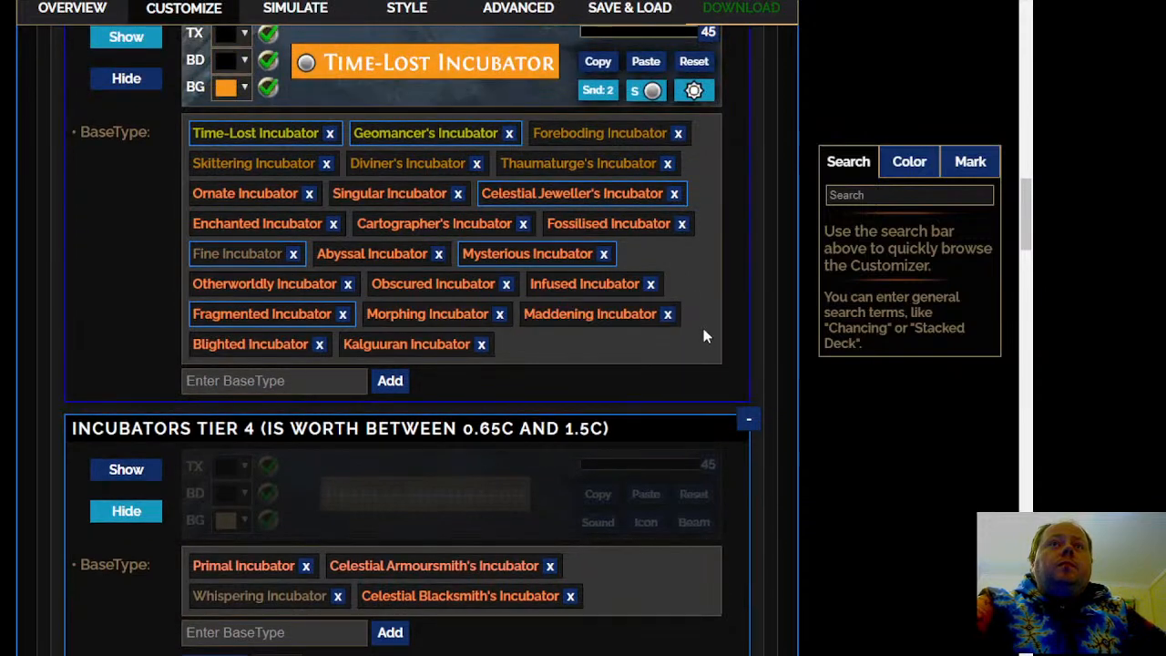
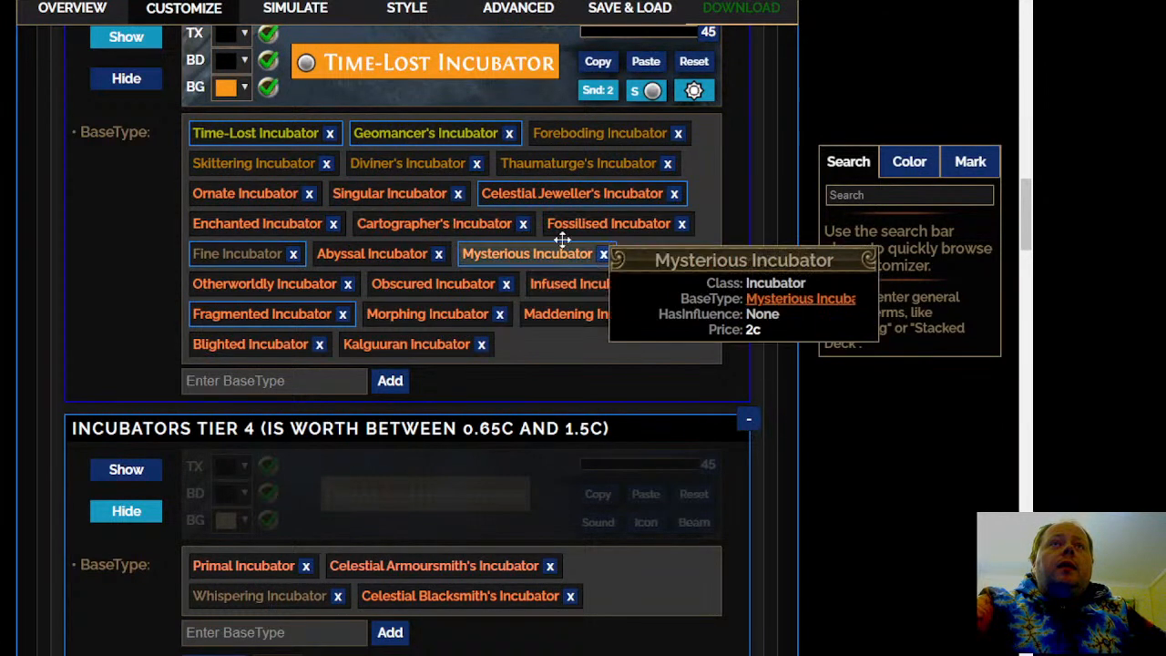
Move the Time-Lost Incubator and Geomancer's Incubator base types from the Incubators Tier 3 rule up into the Incubators Tier 2 rule
drag(369, 250, 401, 251)
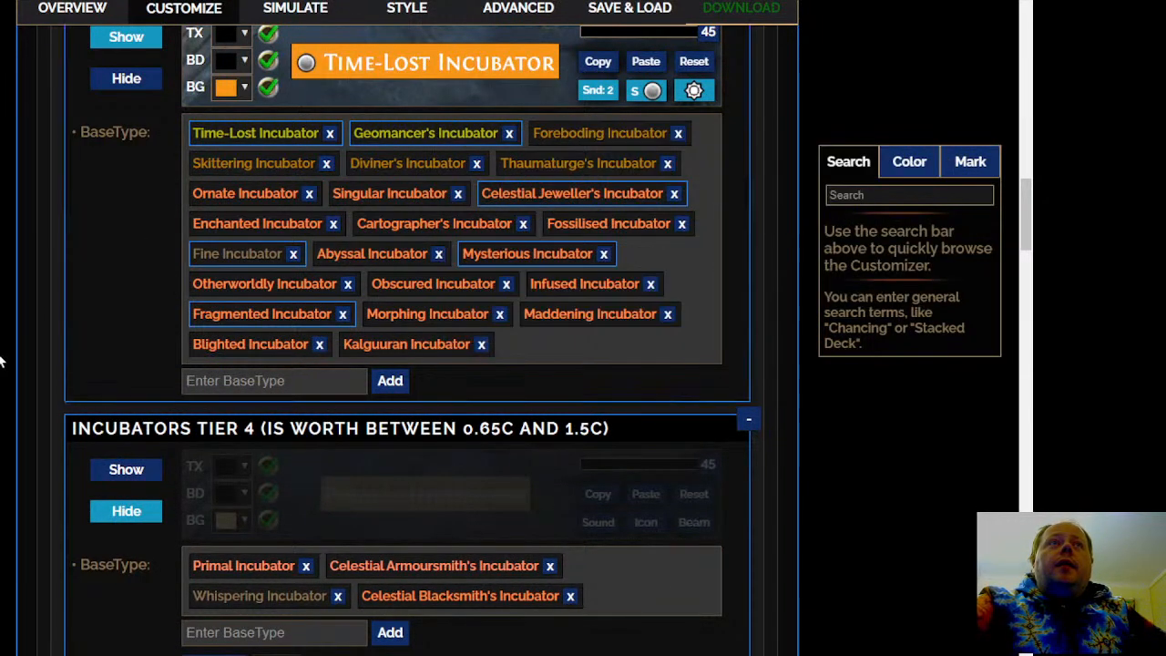
scroll(2, 362, down, 1)
scroll(237, 401, up, 5)
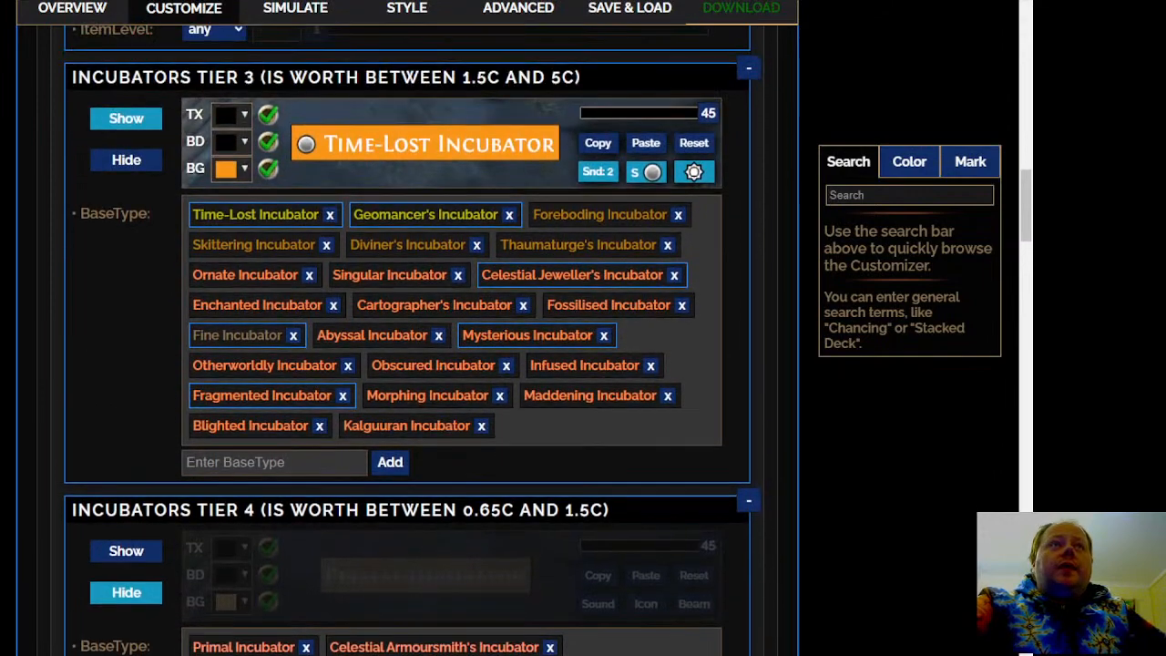
scroll(21, 520, up, 3)
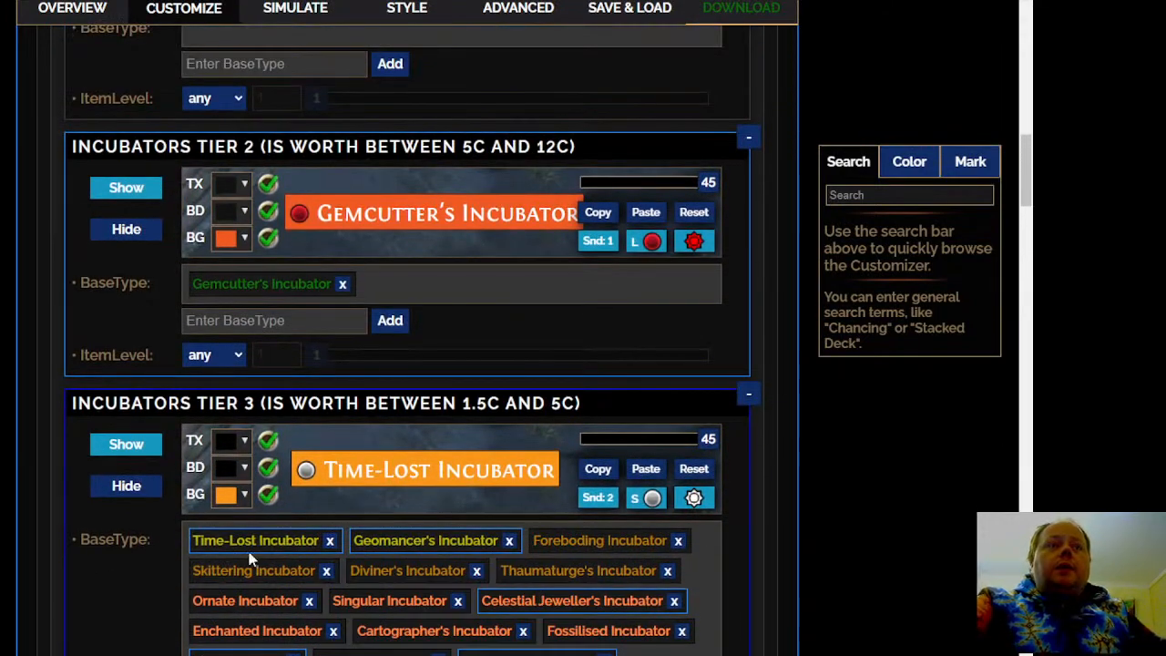
drag(255, 541, 430, 288)
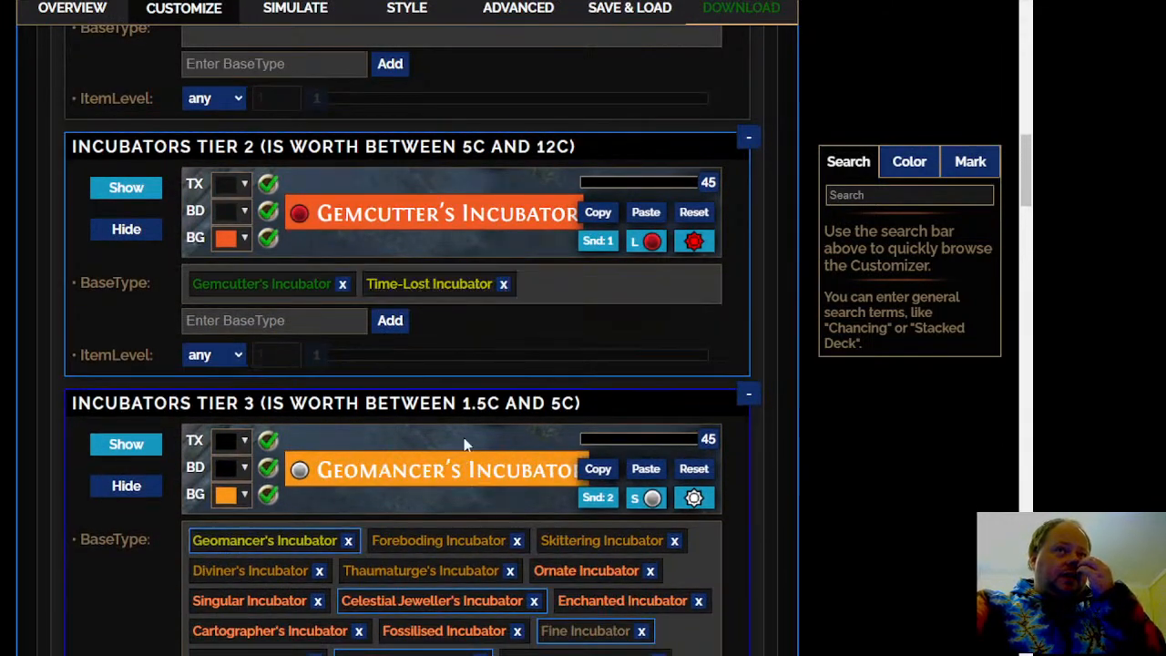
drag(267, 541, 574, 285)
Set the Incubators Tier 3 rule to No Sound and deactivate its map icon and light beam
scroll(573, 284, down, 4)
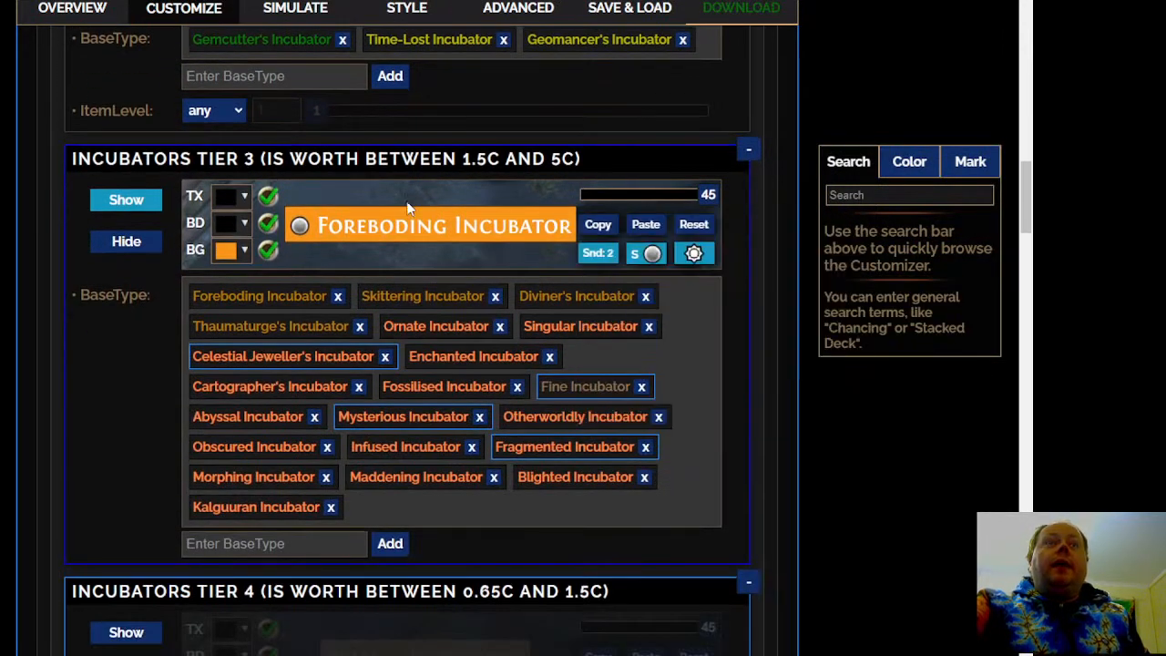
click(608, 255)
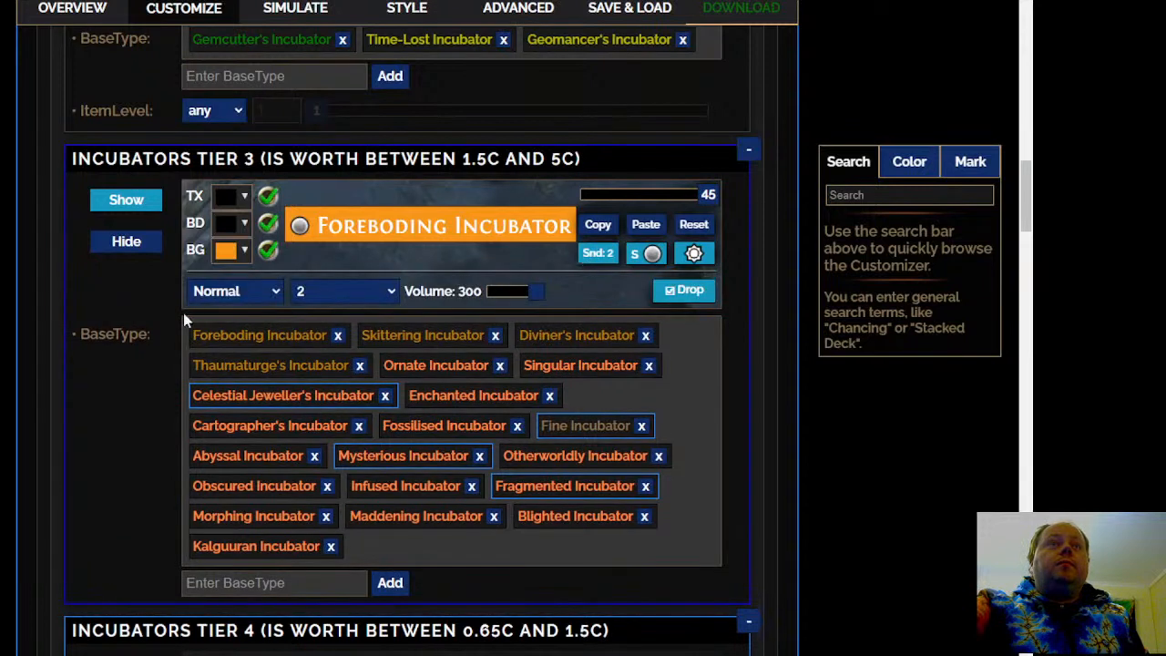
click(221, 318)
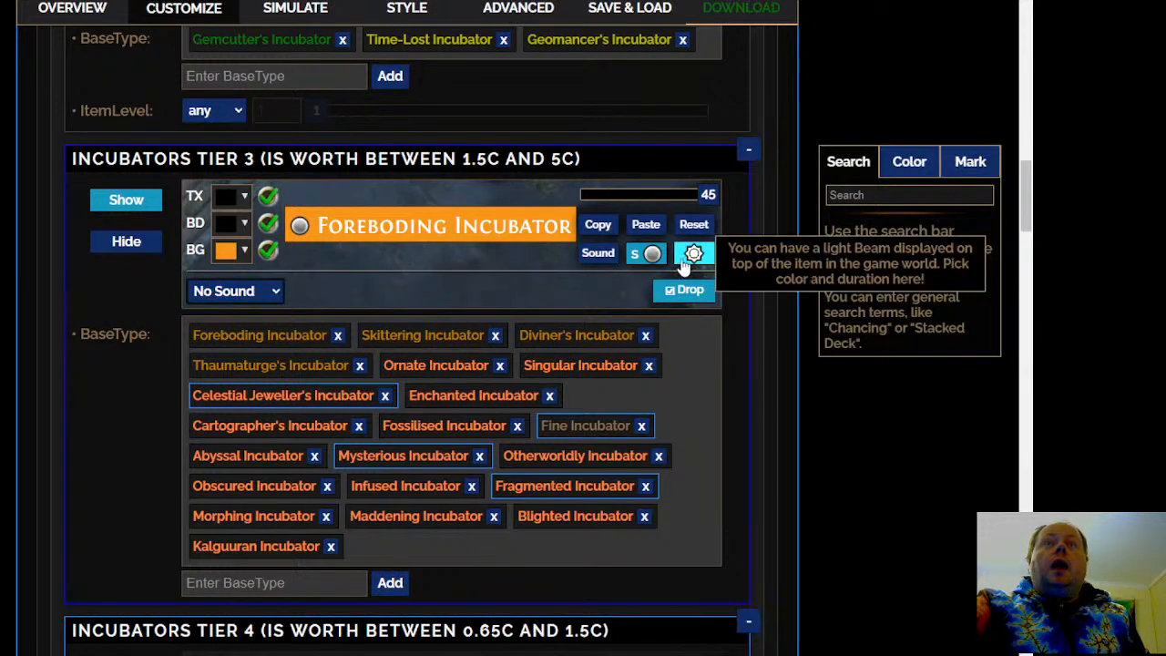
click(650, 253)
click(287, 290)
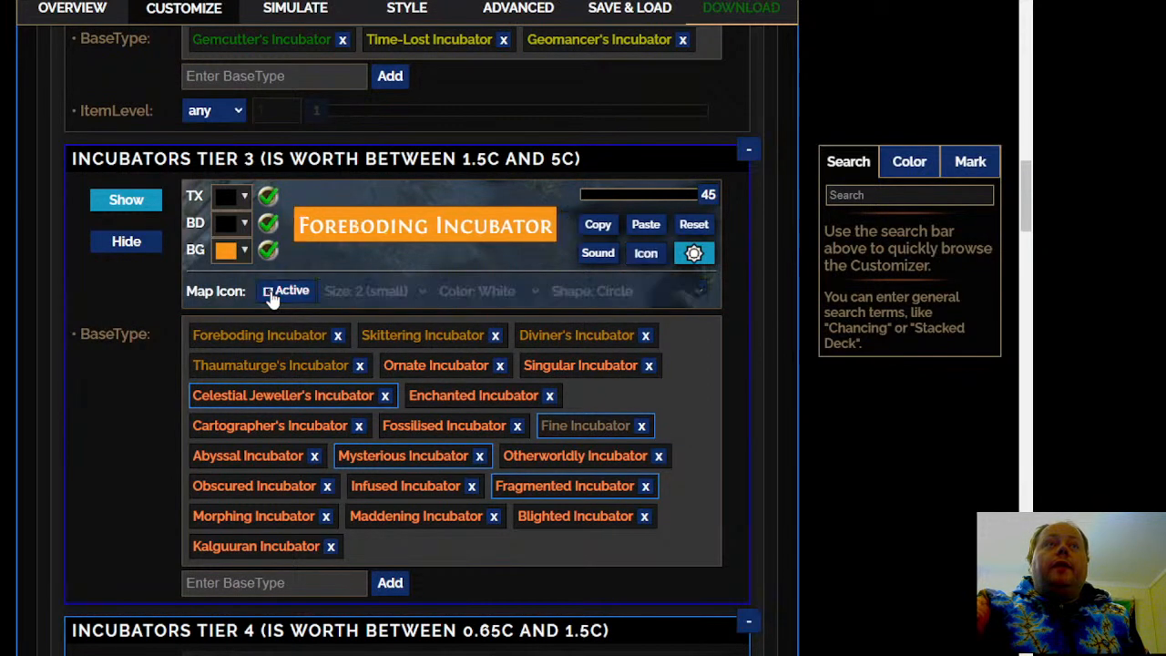
click(694, 254)
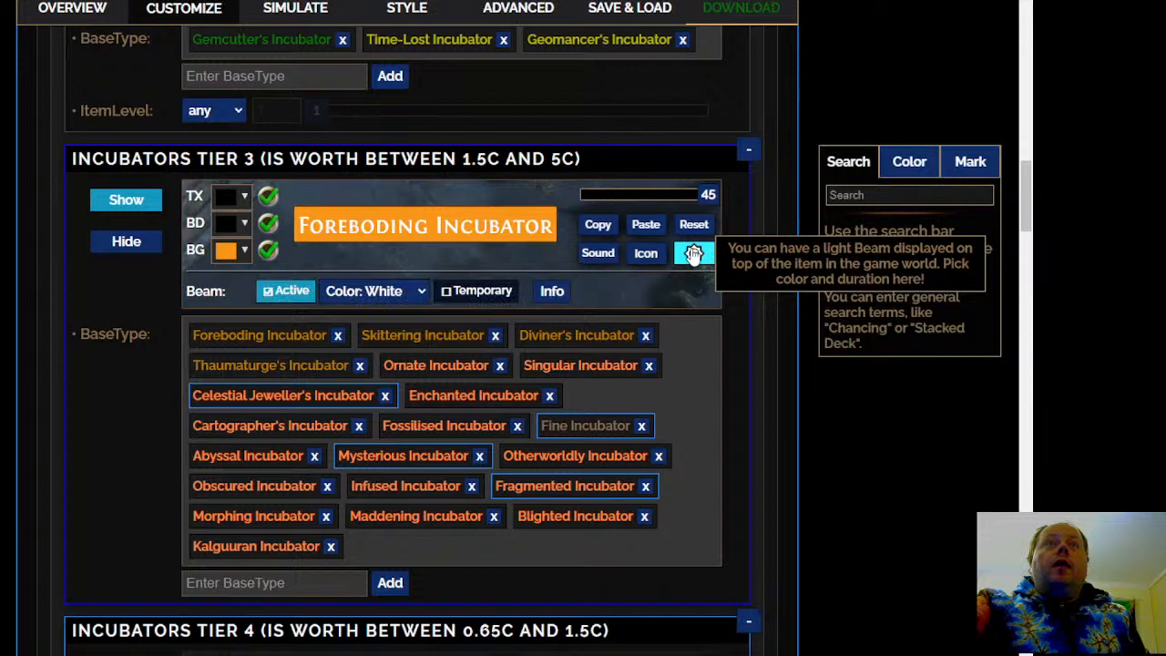
click(276, 291)
Examine the Incubators Tier 4 base types and the High Level Incubators rule's visibility, base types and item level condition
scroll(410, 364, down, 6)
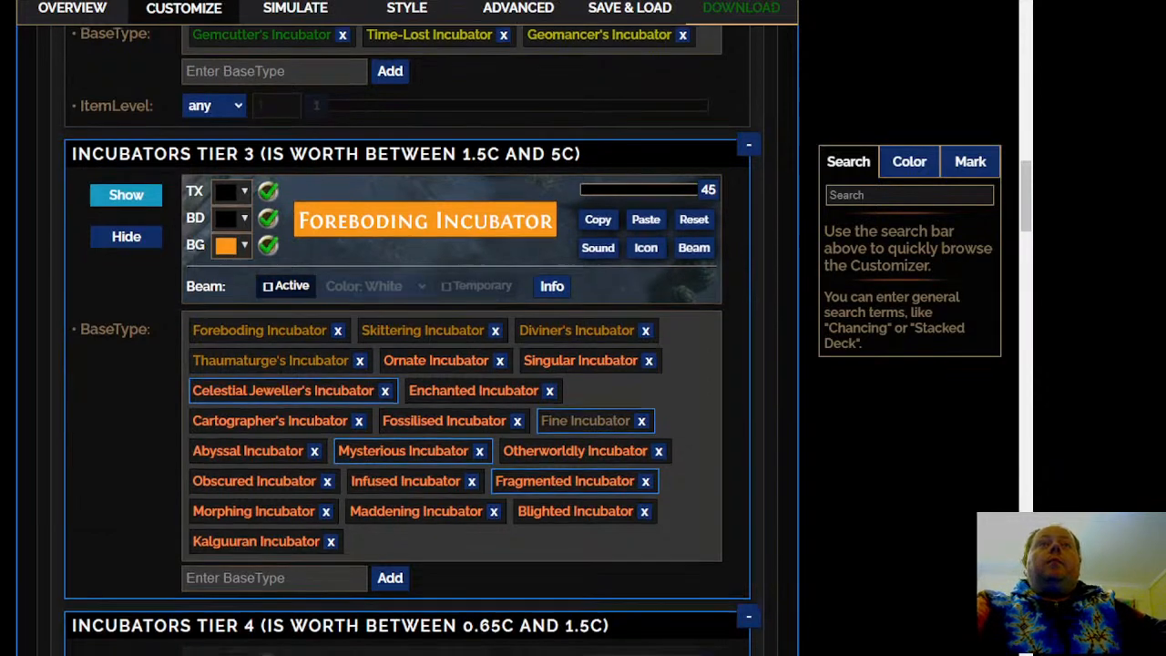
scroll(410, 365, down, 1)
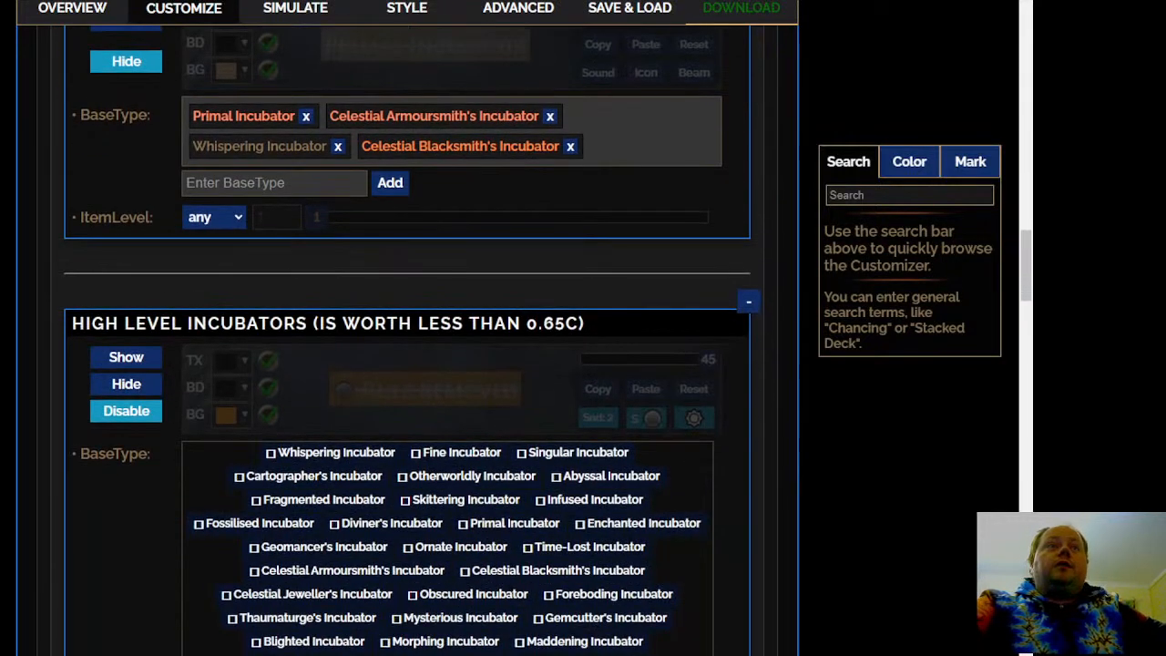
scroll(410, 365, up, 1)
scroll(410, 364, down, 4)
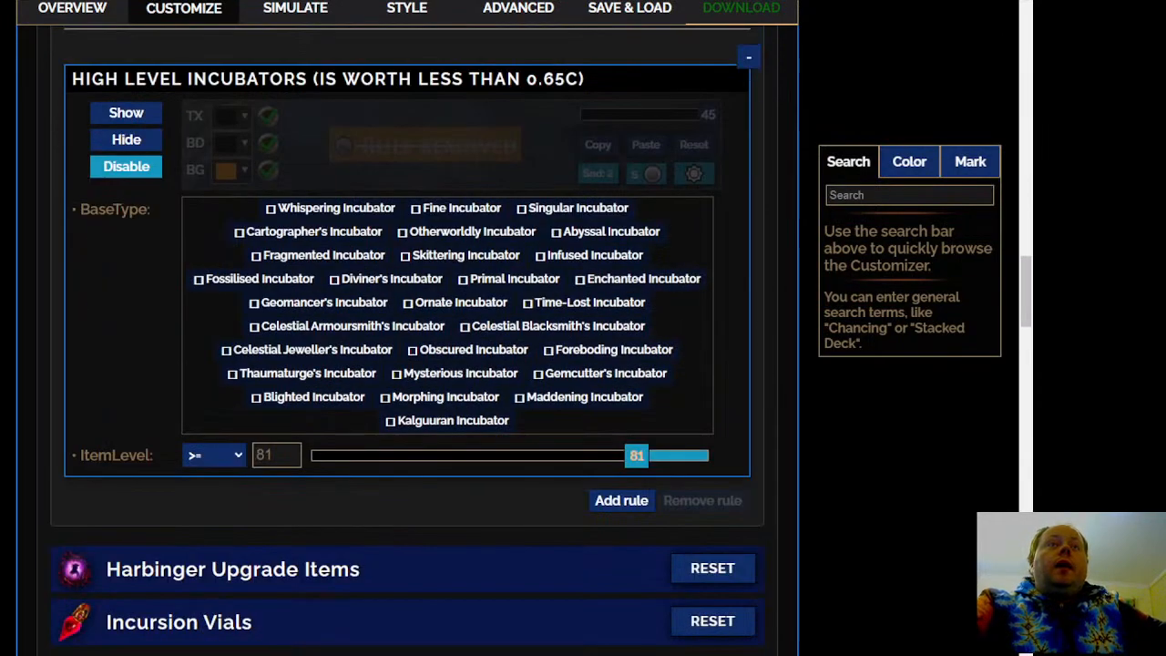
scroll(410, 364, down, 1)
scroll(410, 365, up, 1)
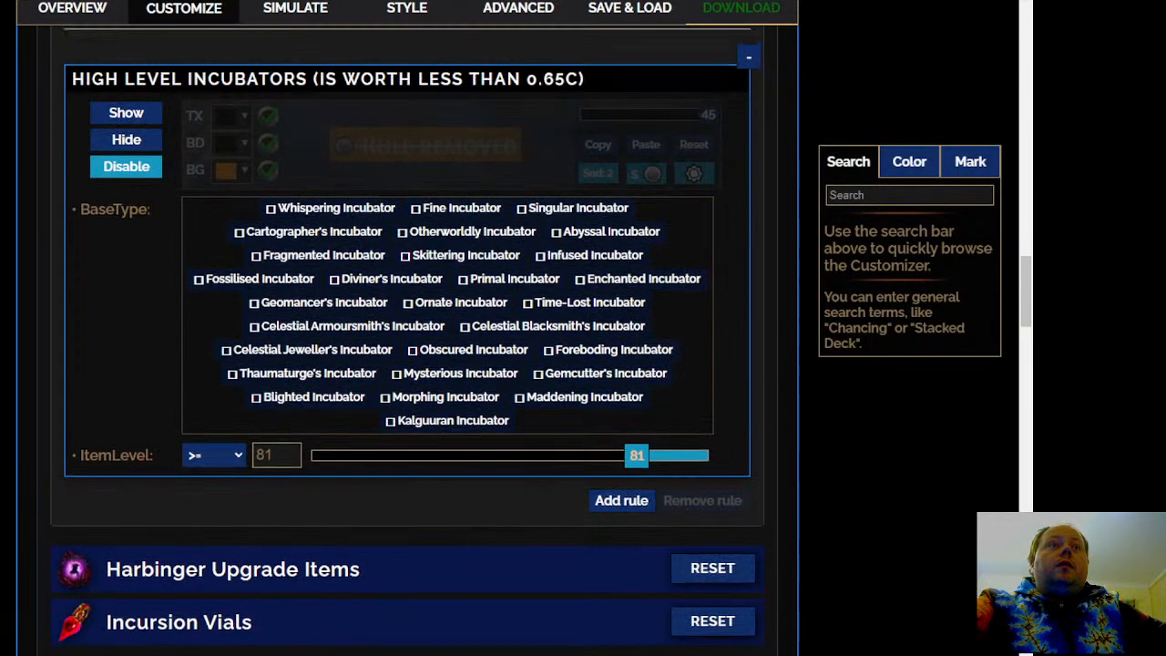
scroll(181, 330, down, 3)
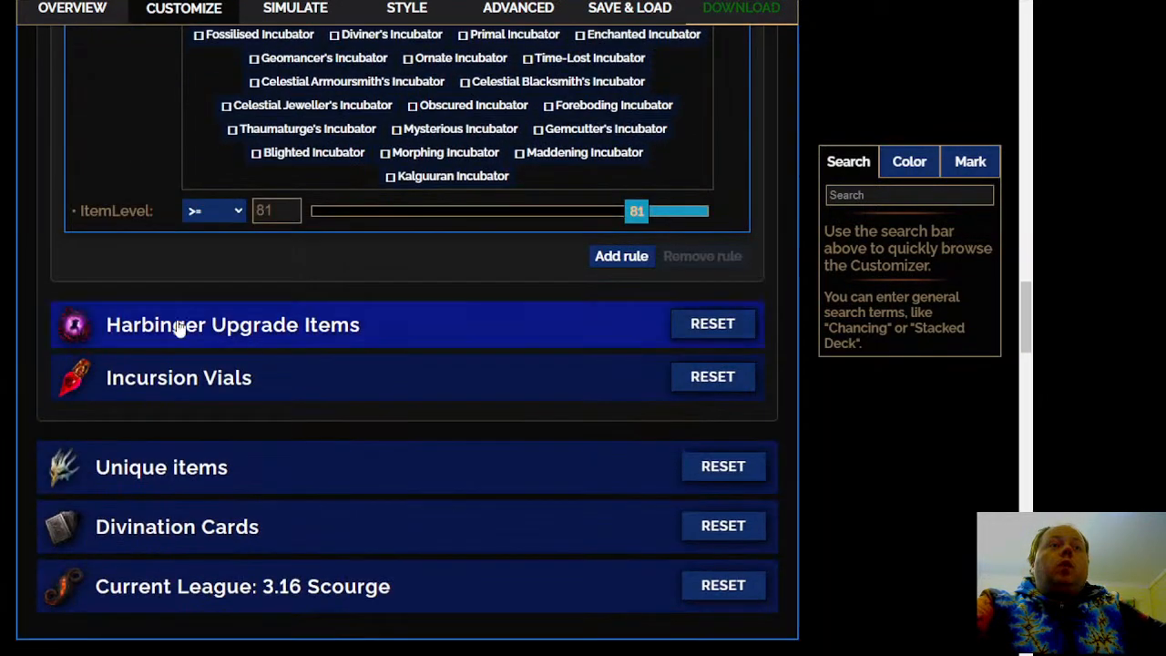
Open the Harbinger Upgrade Items and the Incursion Vials rules and examine their visibility, styles and base types
click(273, 326)
scroll(273, 336, down, 5)
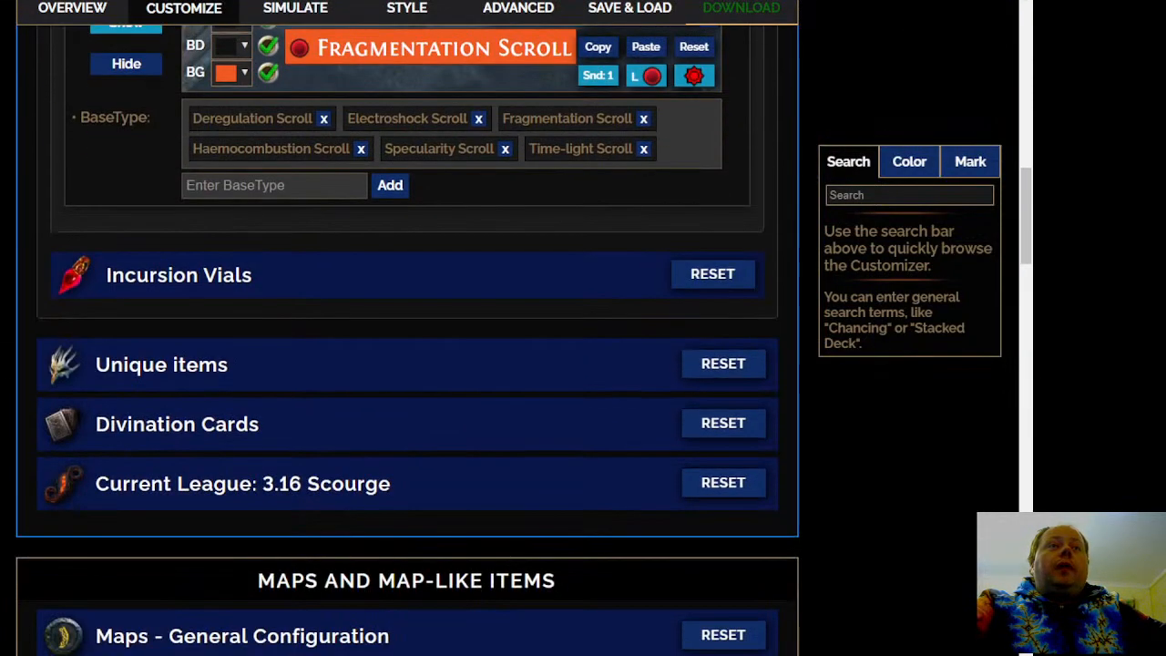
click(334, 297)
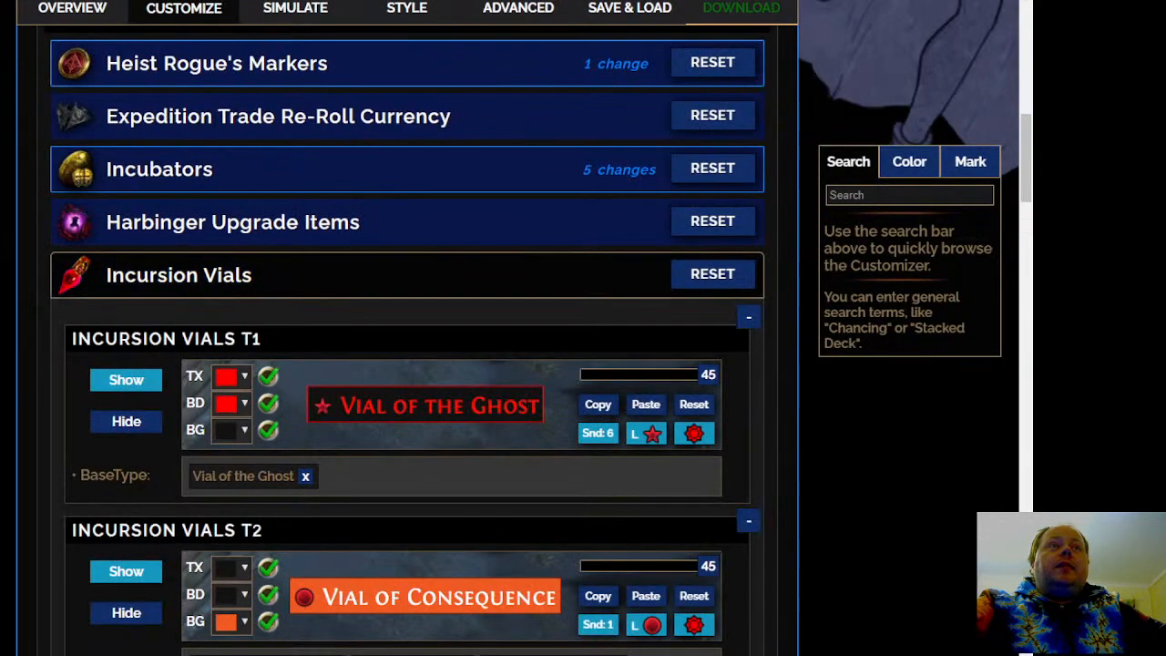
scroll(408, 364, down, 2)
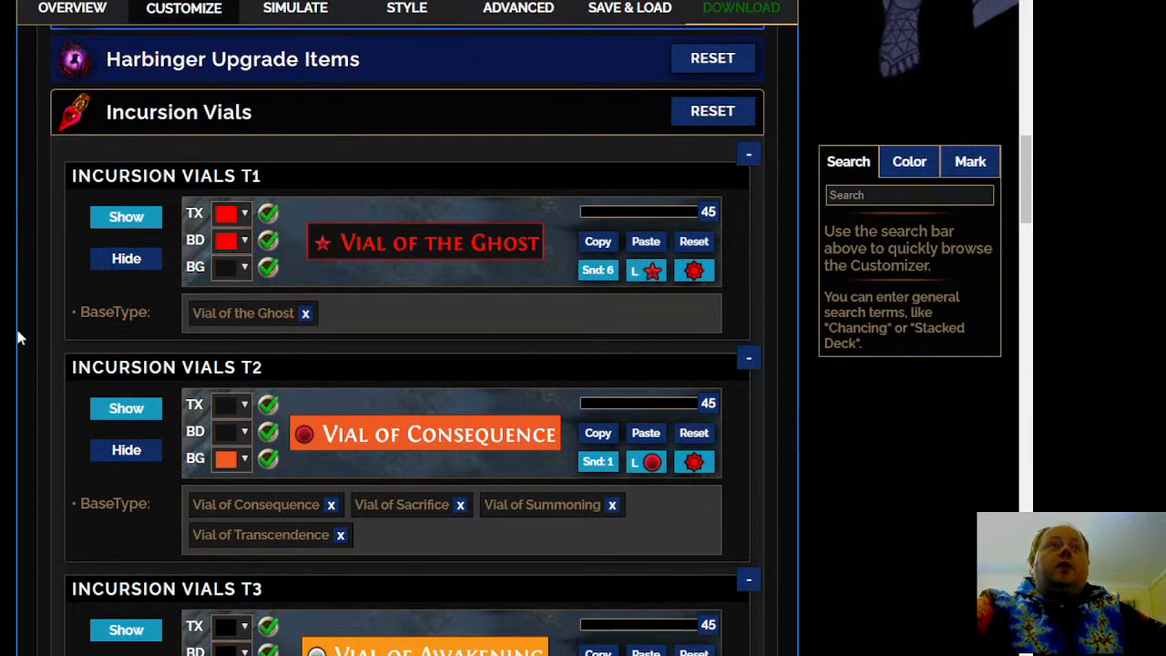
scroll(5, 360, down, 6)
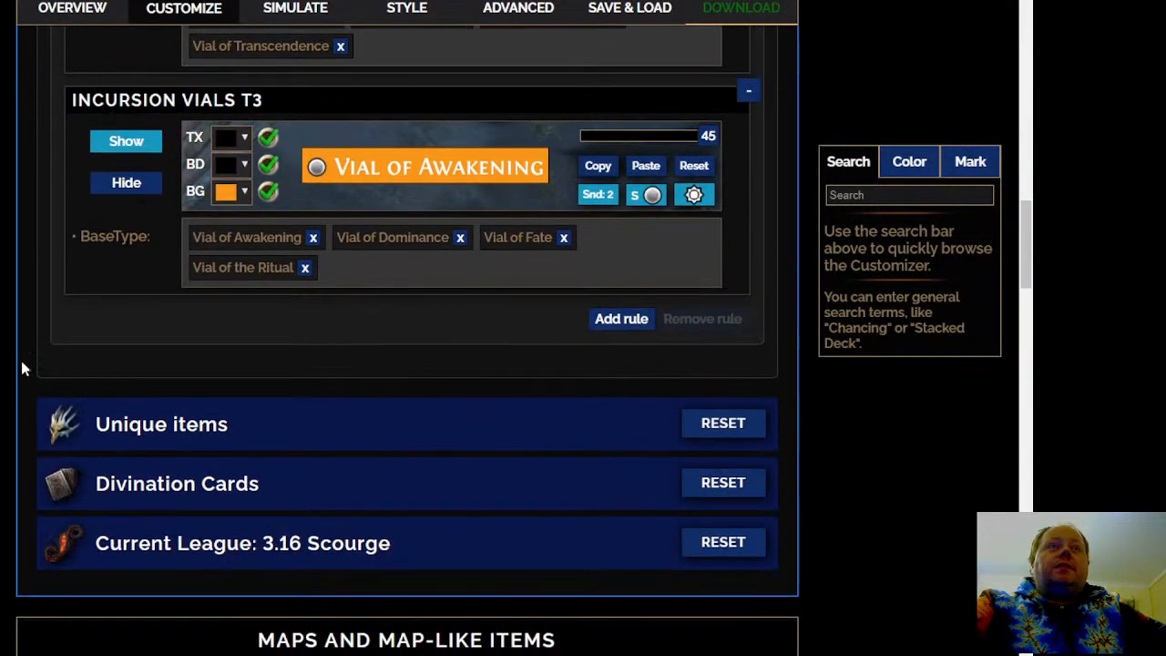
scroll(468, 216, up, 3)
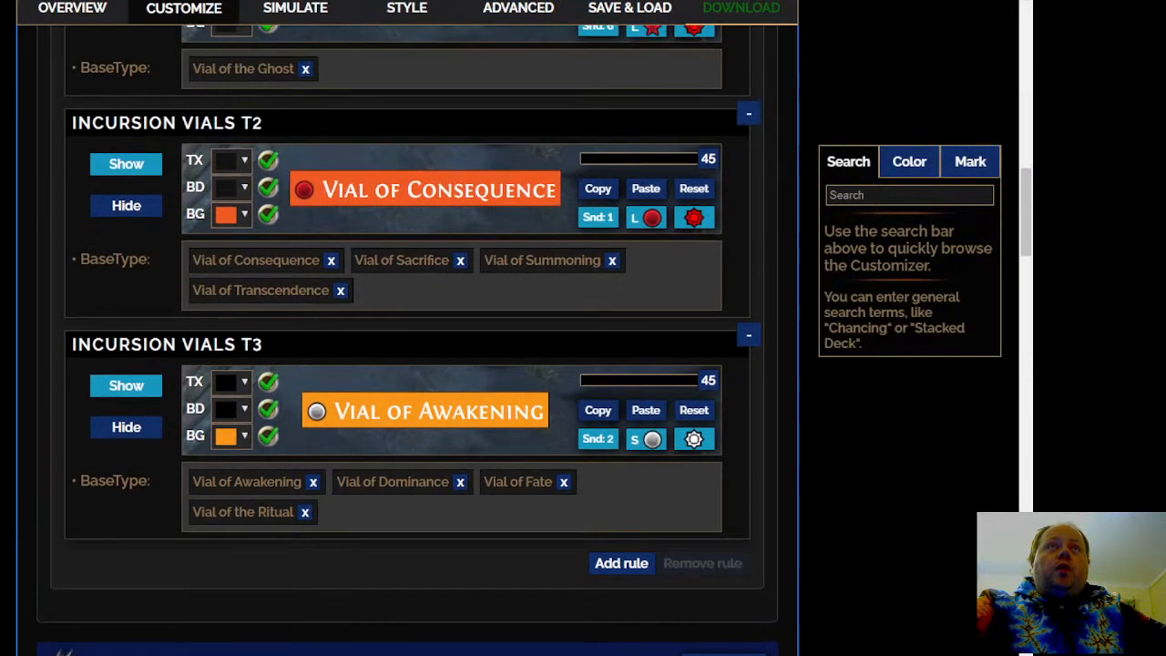
scroll(408, 365, up, 3)
scroll(408, 365, down, 5)
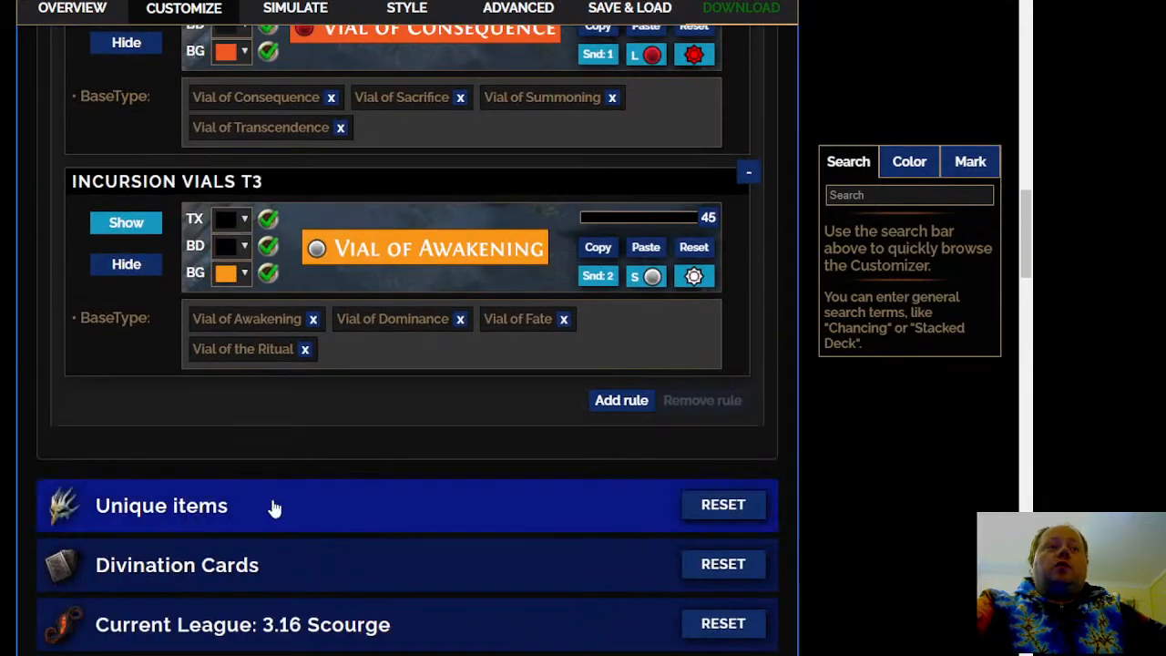
Open the Unique items rules, auto-sort the uniques into tiers by market price, and review the resulting tiers
click(274, 508)
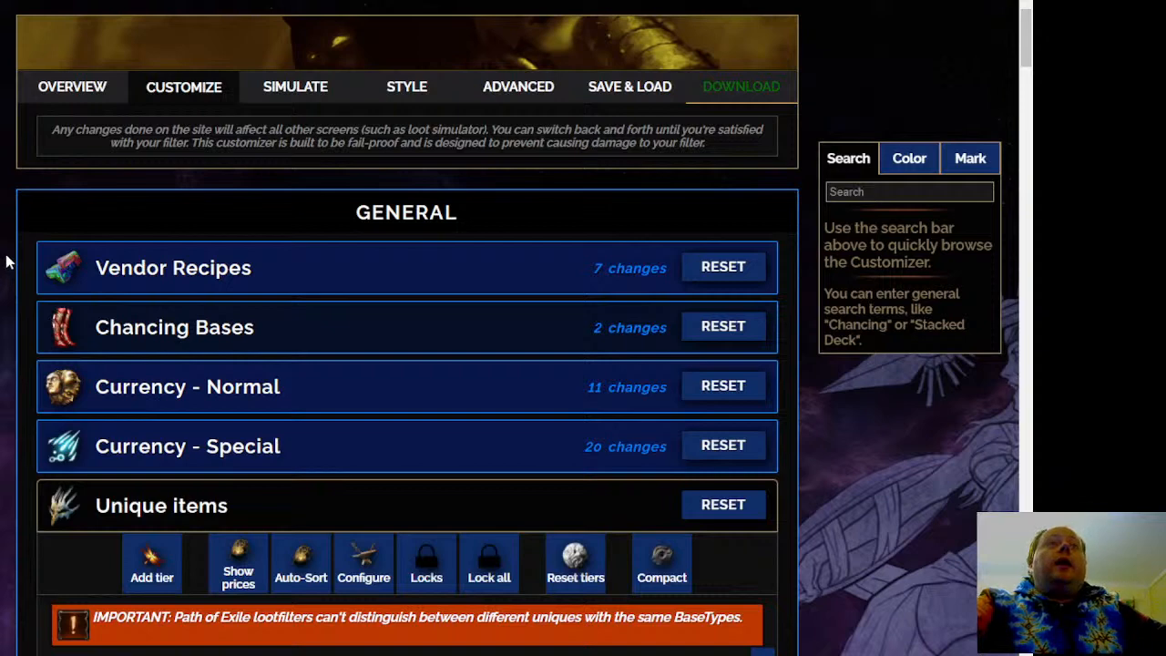
scroll(5, 262, down, 3)
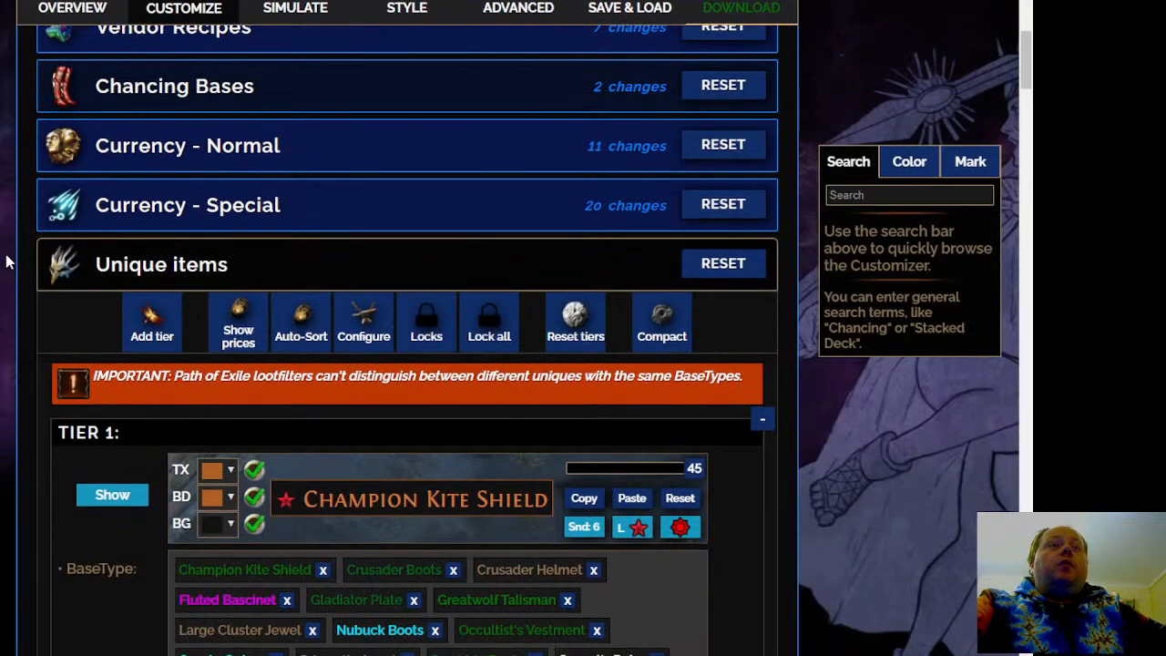
scroll(5, 262, down, 2)
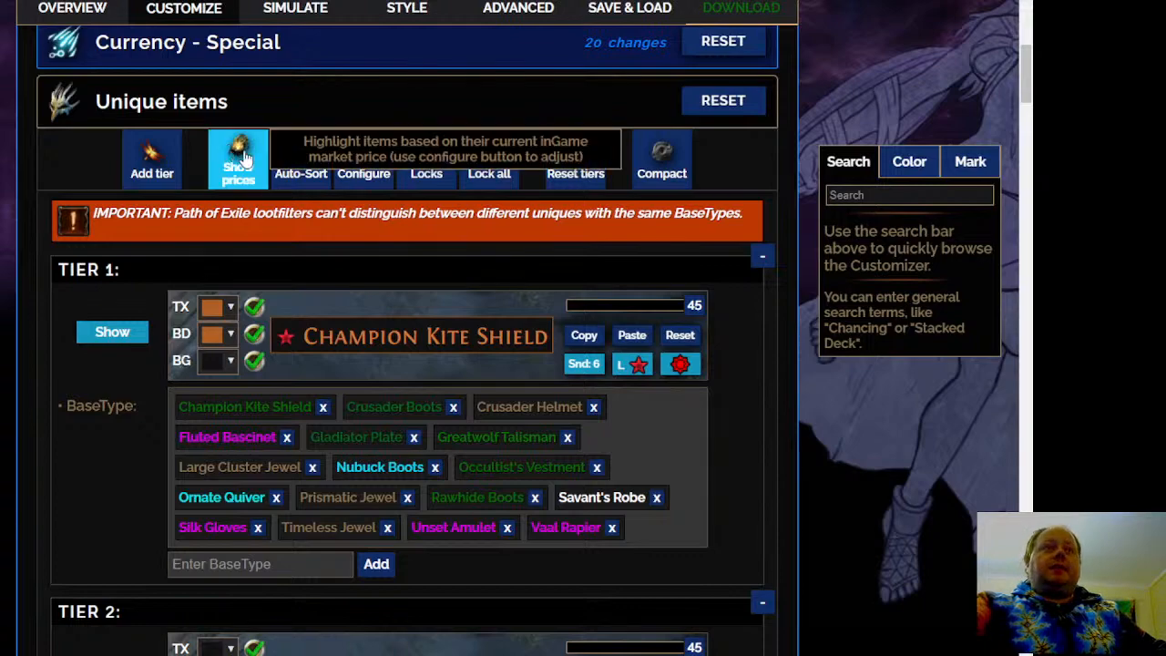
click(301, 160)
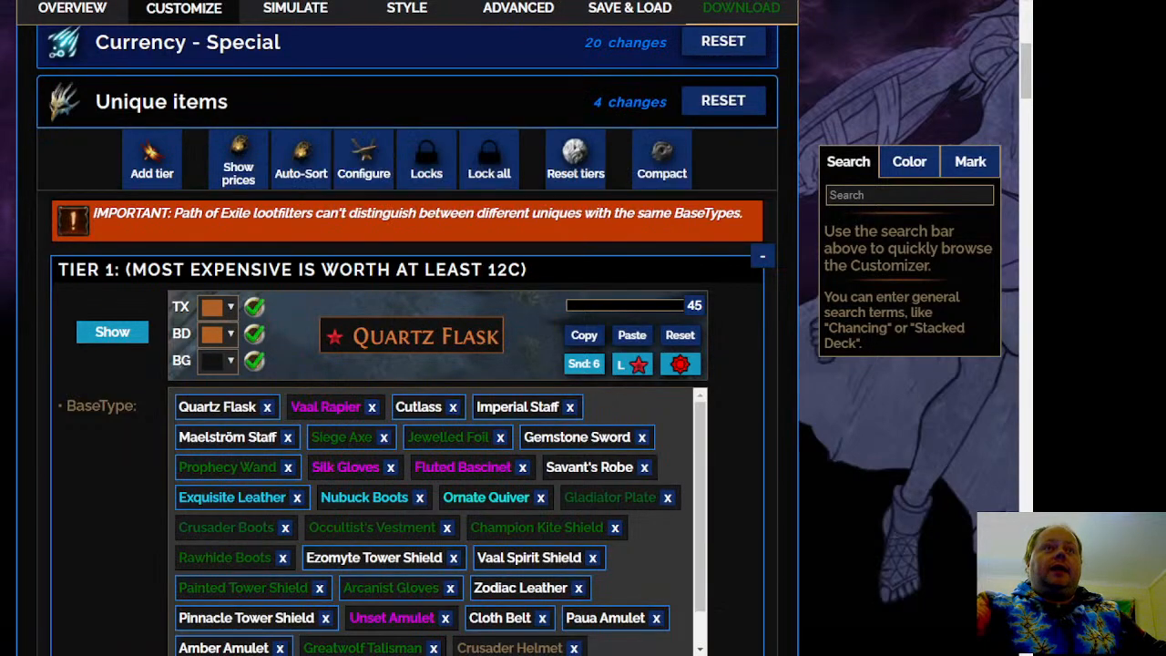
scroll(487, 93, down, 8)
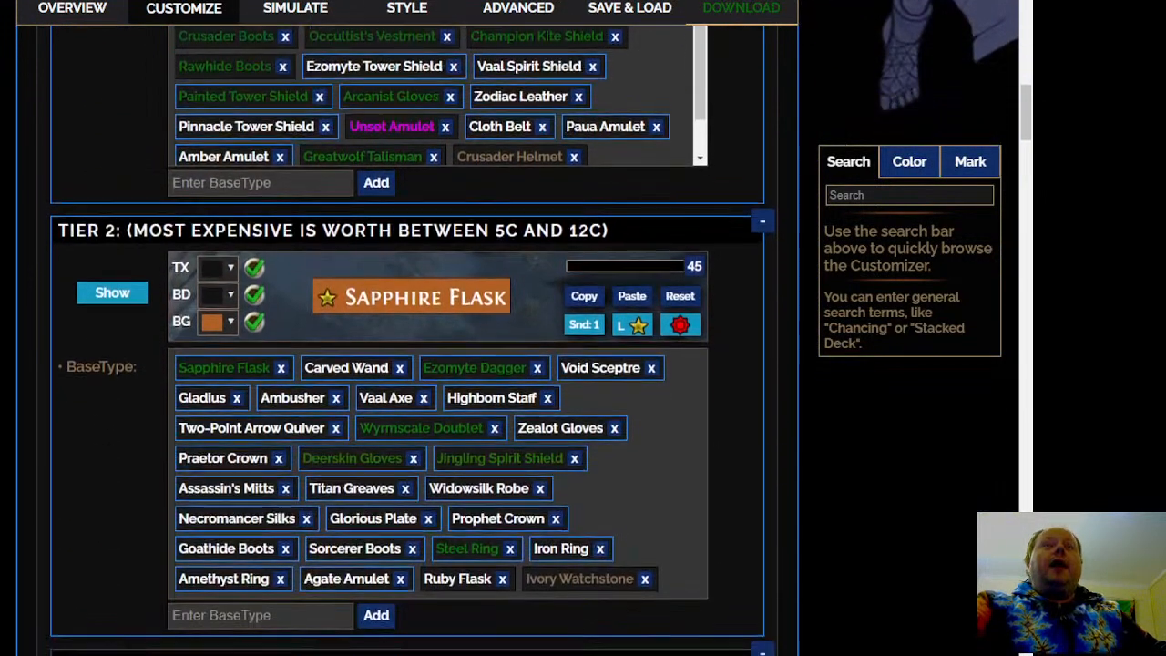
scroll(405, 337, down, 6)
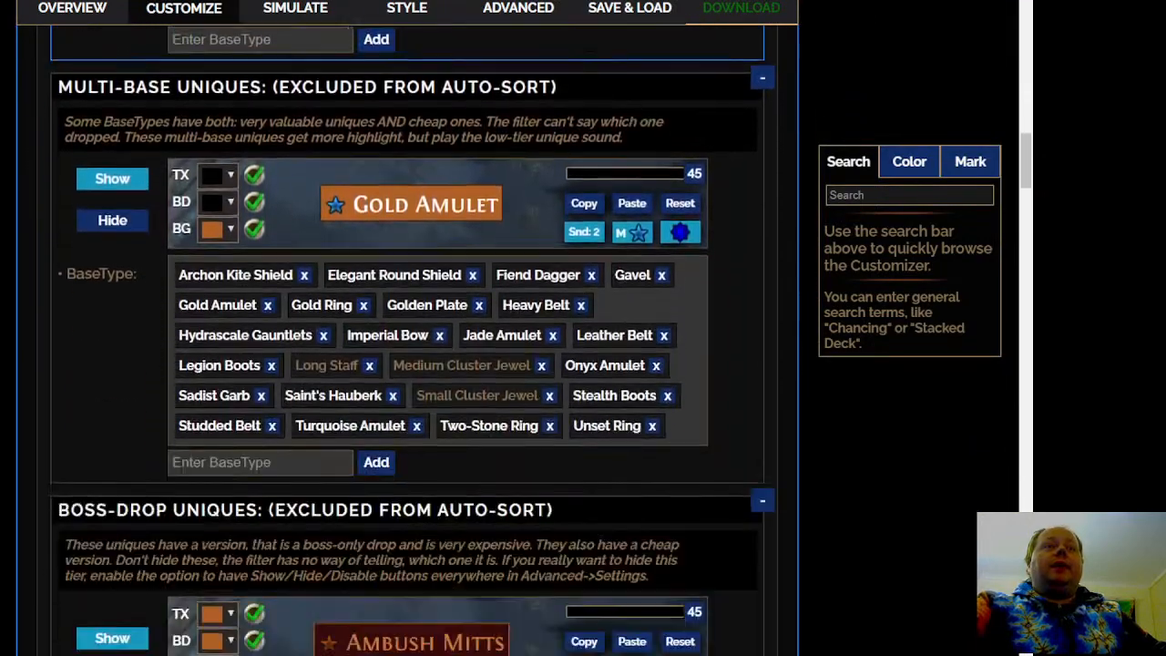
scroll(405, 337, down, 5)
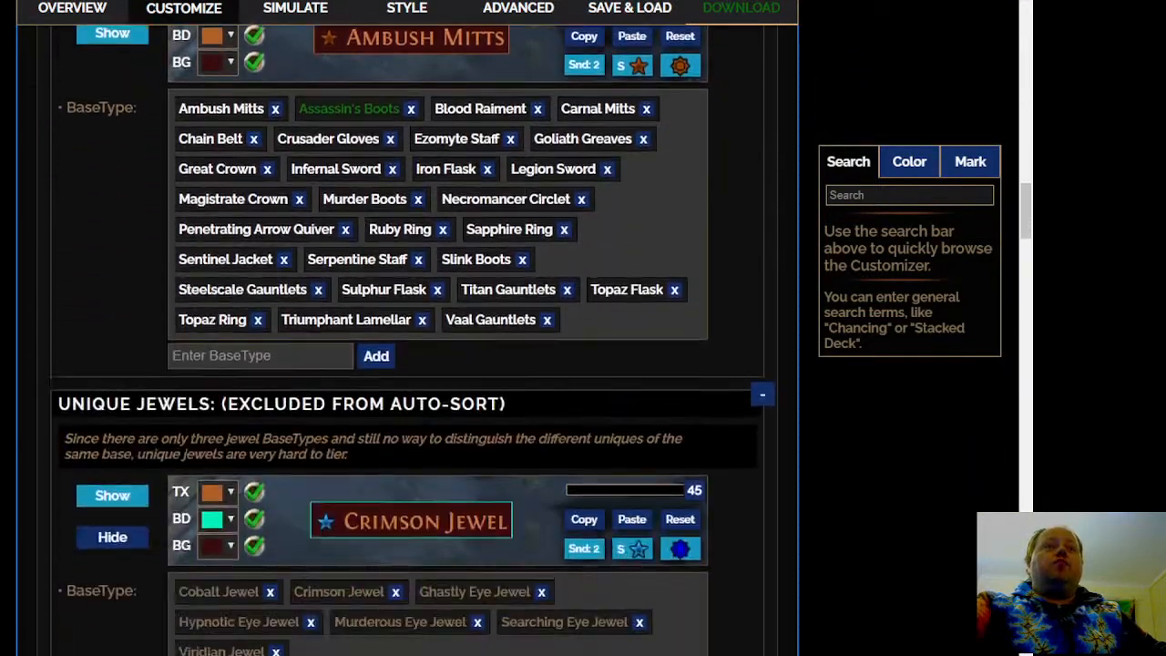
scroll(406, 337, down, 7)
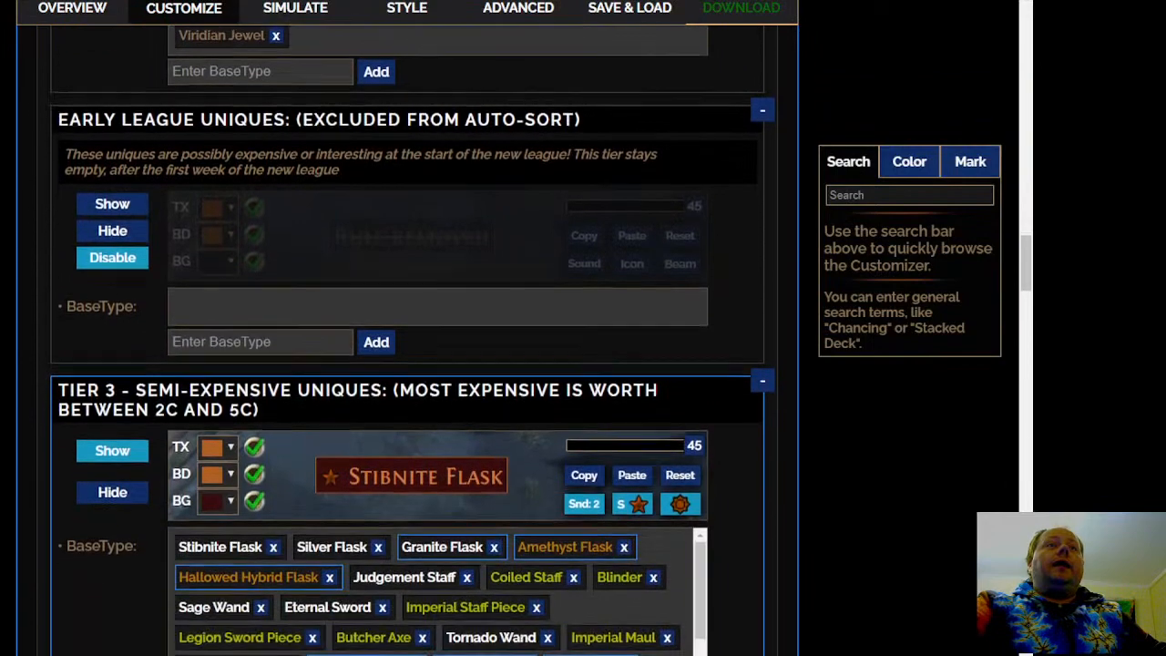
Set the Tier 3 - Semi-Expensive Uniques rule to No Sound
scroll(436, 219, down, 2)
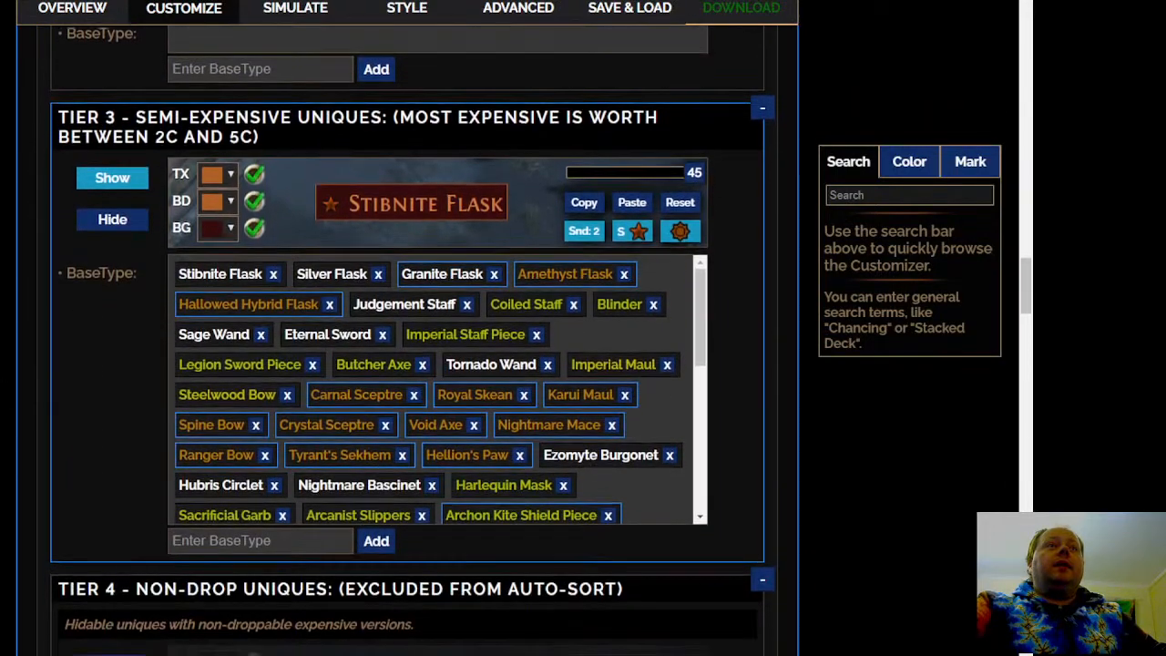
mouse_move(435, 219)
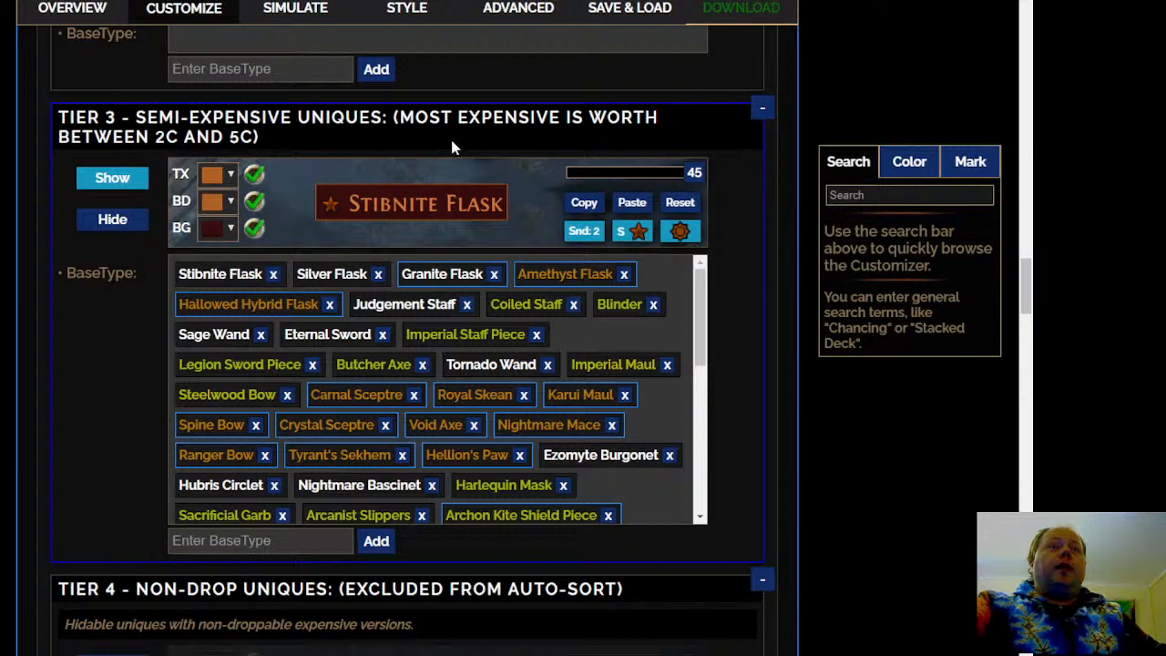
mouse_move(584, 228)
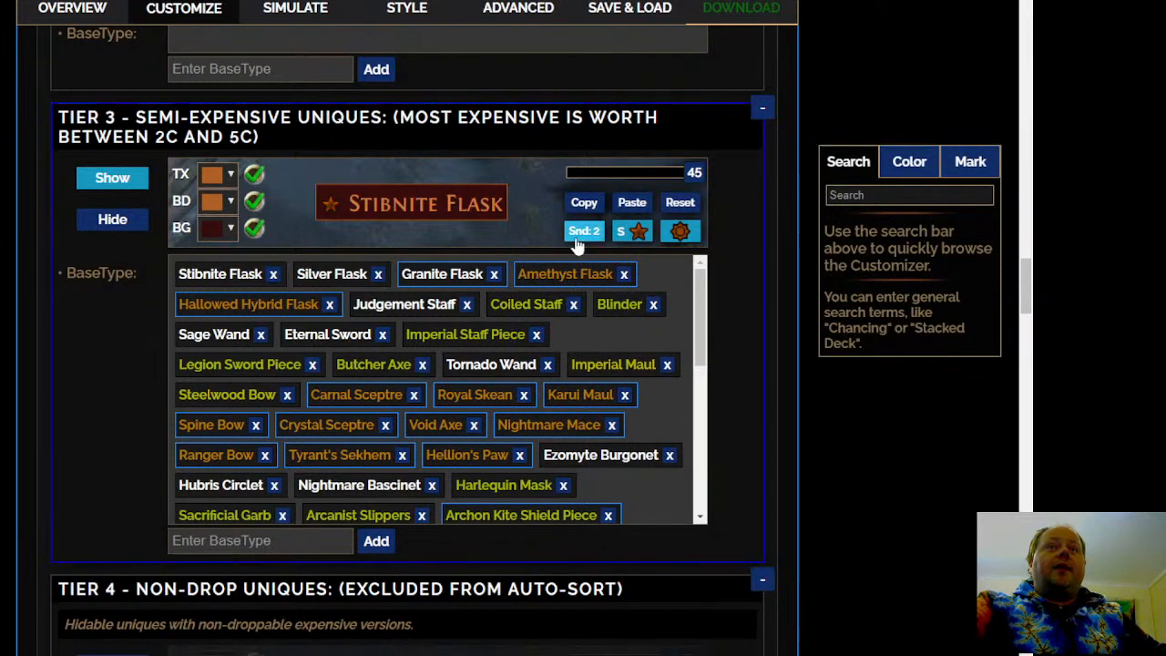
click(584, 230)
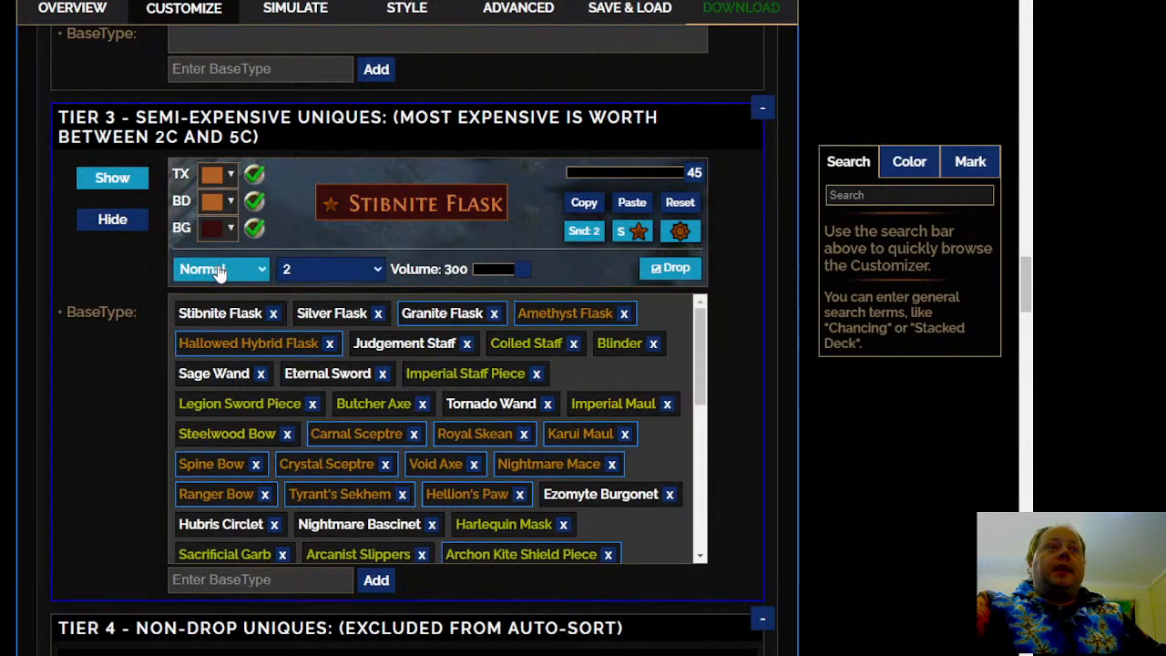
click(218, 300)
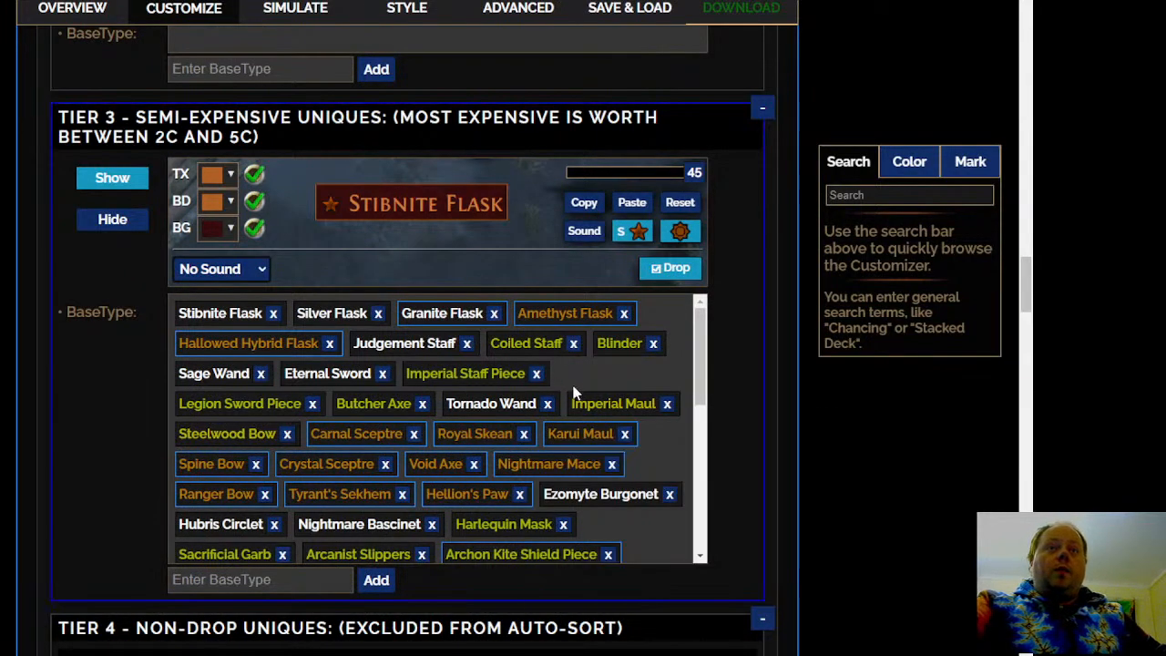
Turn off the map icon for the Tier 3 - Semi-Expensive Uniques rule
scroll(617, 382, down, 2)
scroll(637, 401, down, 6)
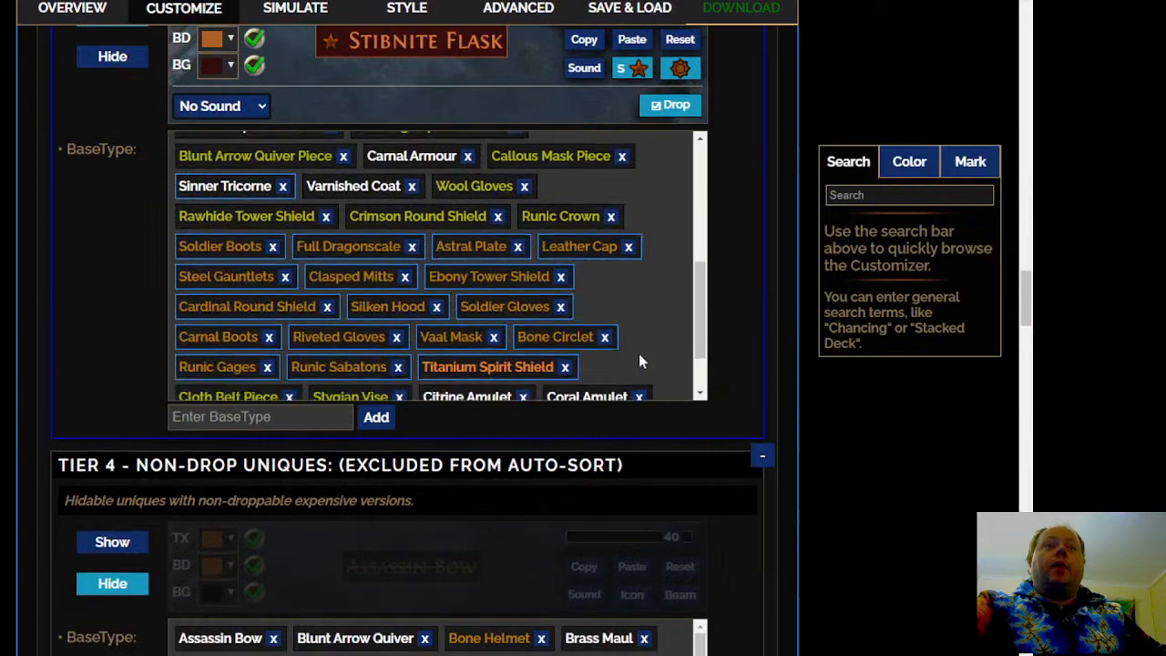
scroll(639, 365, up, 5)
click(628, 69)
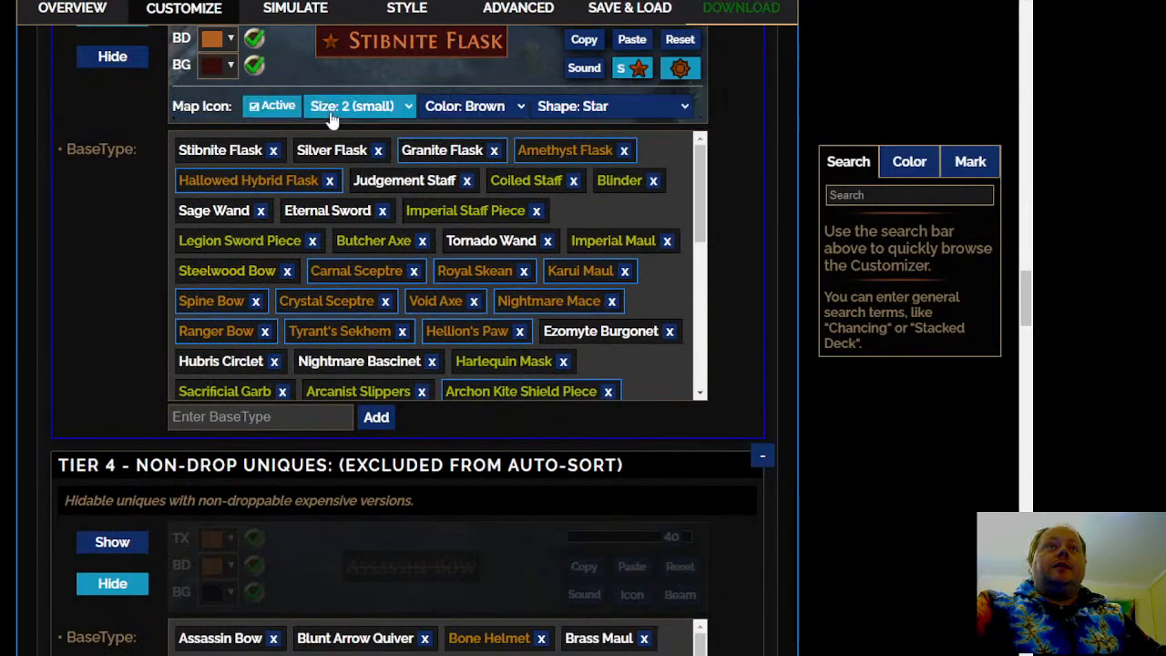
click(259, 106)
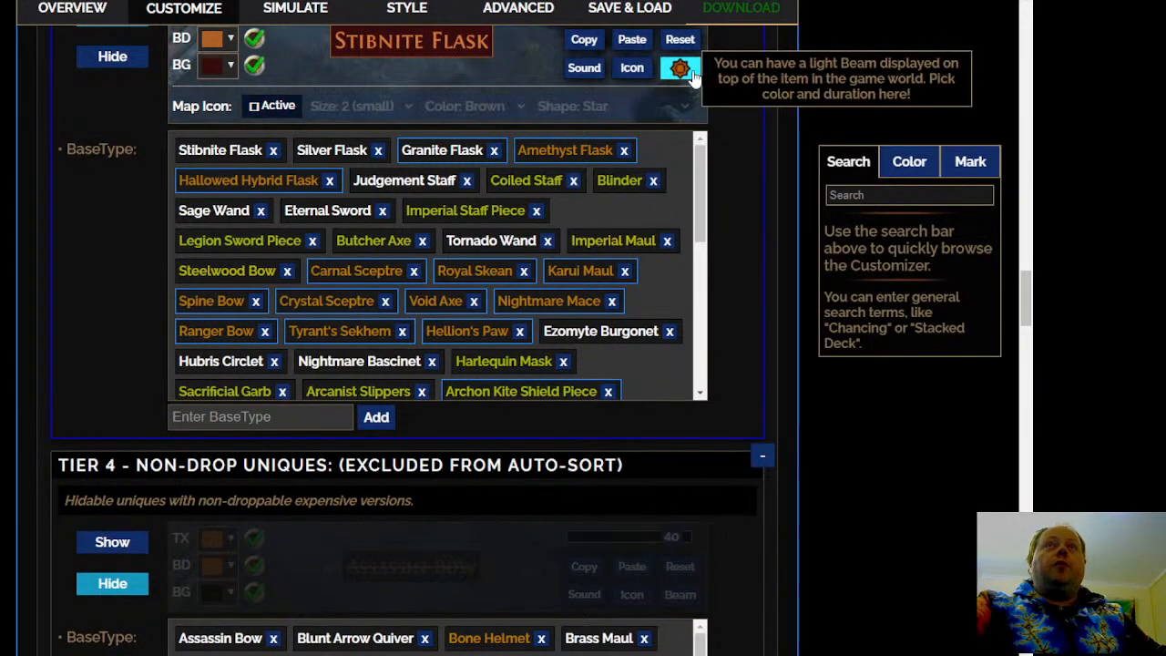
scroll(734, 273, up, 1)
scroll(738, 296, up, 1)
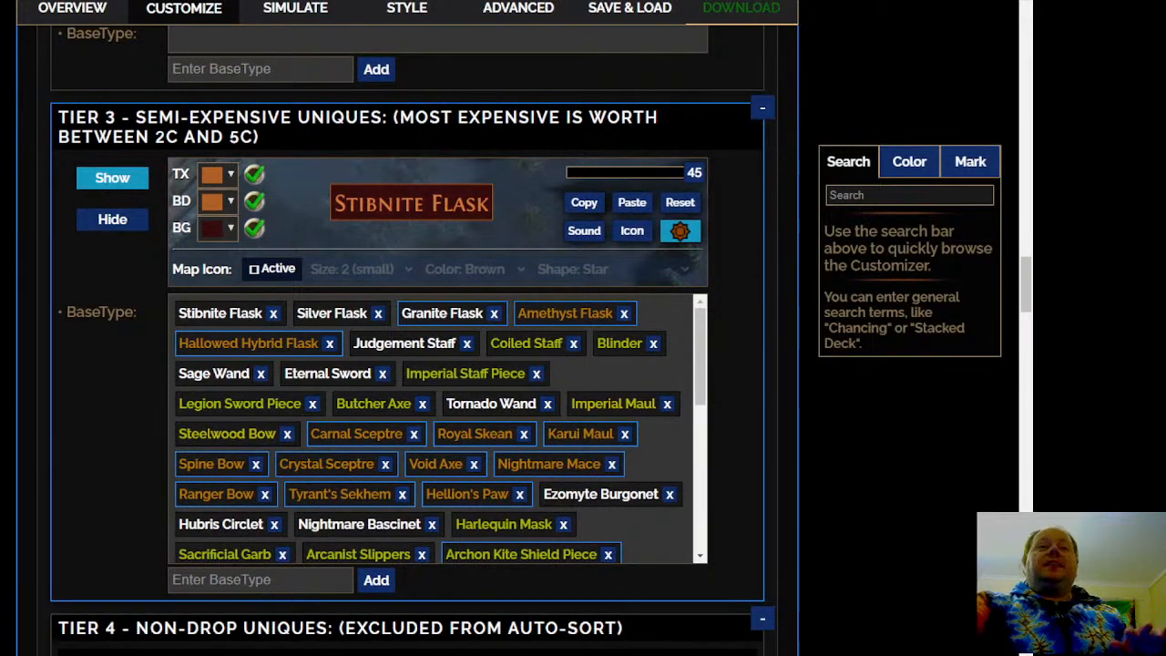
Examine the Tier 4 - Non-Drop Uniques rule's visibility, description and base types
scroll(412, 340, down, 3)
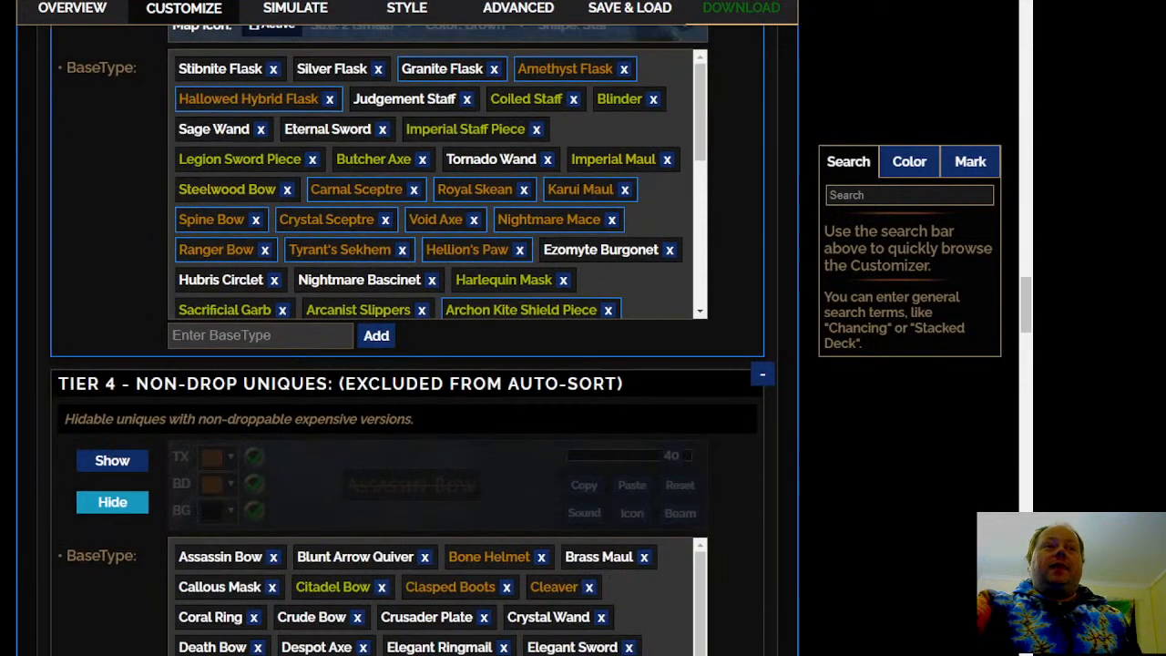
scroll(412, 341, up, 4)
scroll(412, 340, down, 2)
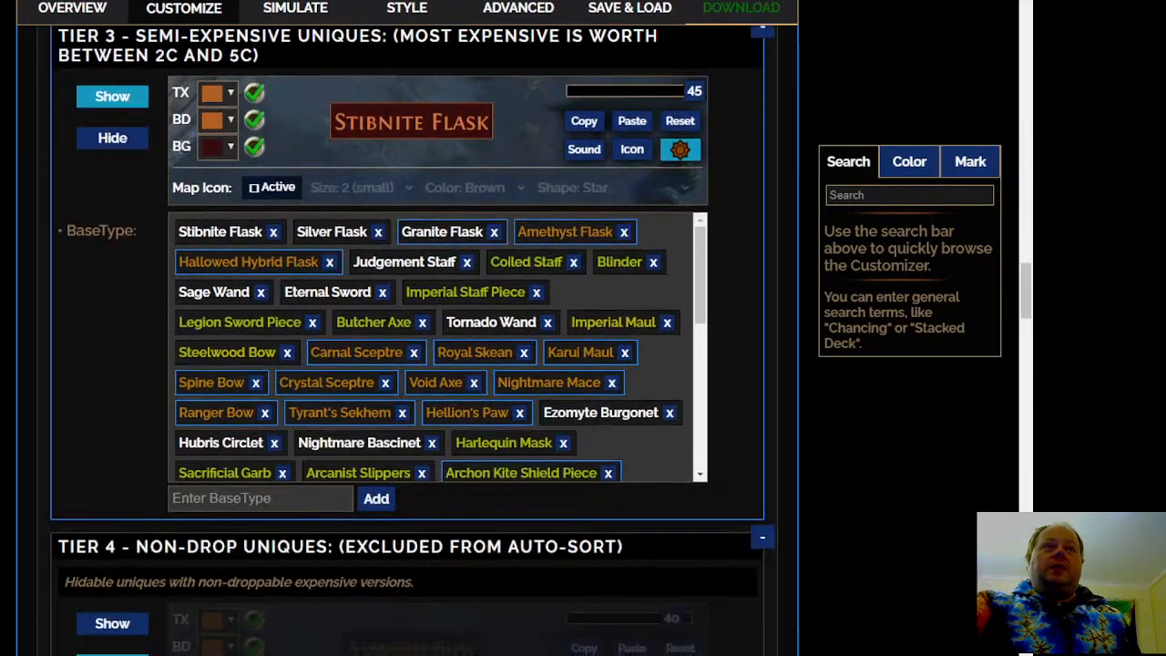
scroll(413, 341, down, 1)
scroll(413, 340, up, 2)
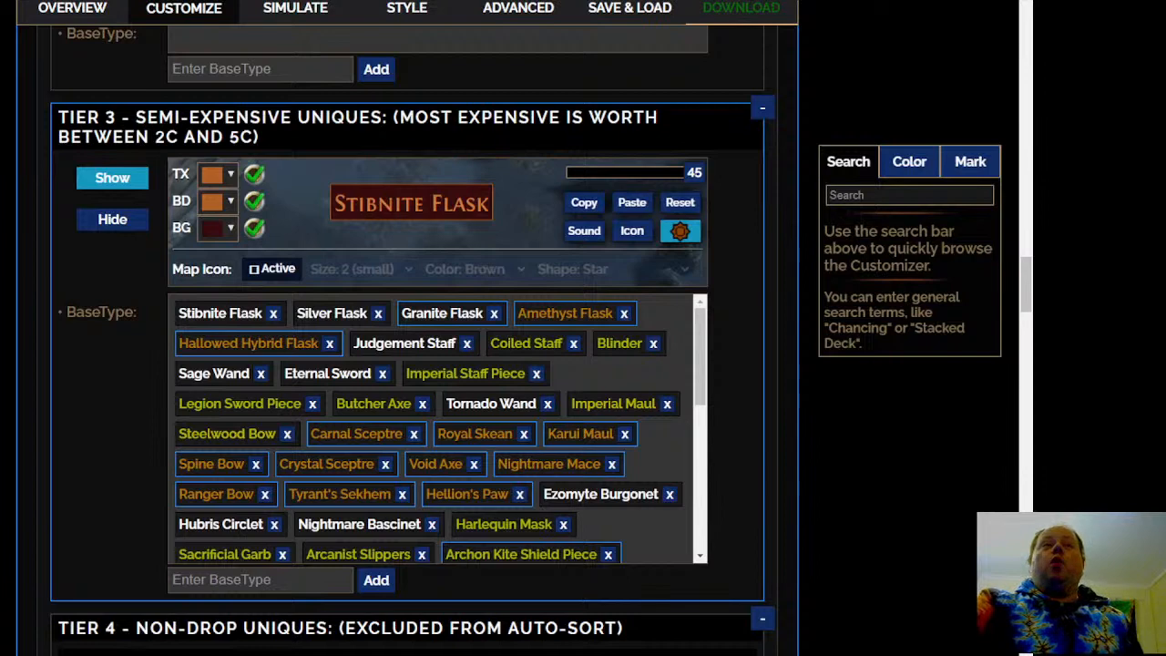
scroll(412, 341, down, 4)
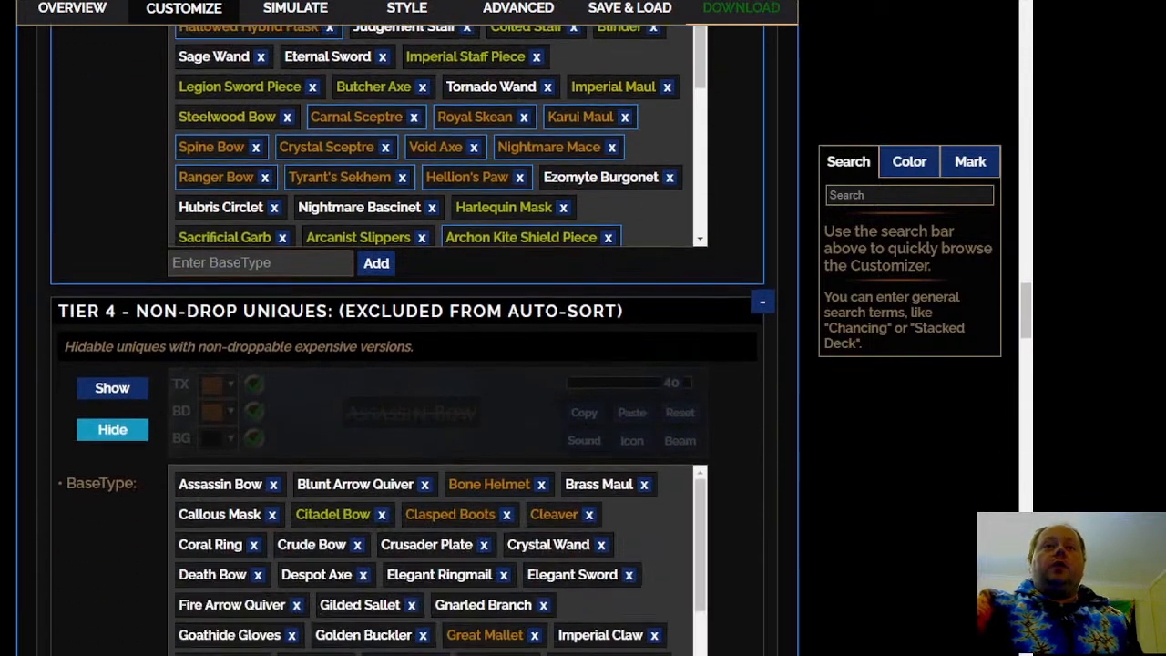
scroll(412, 340, down, 2)
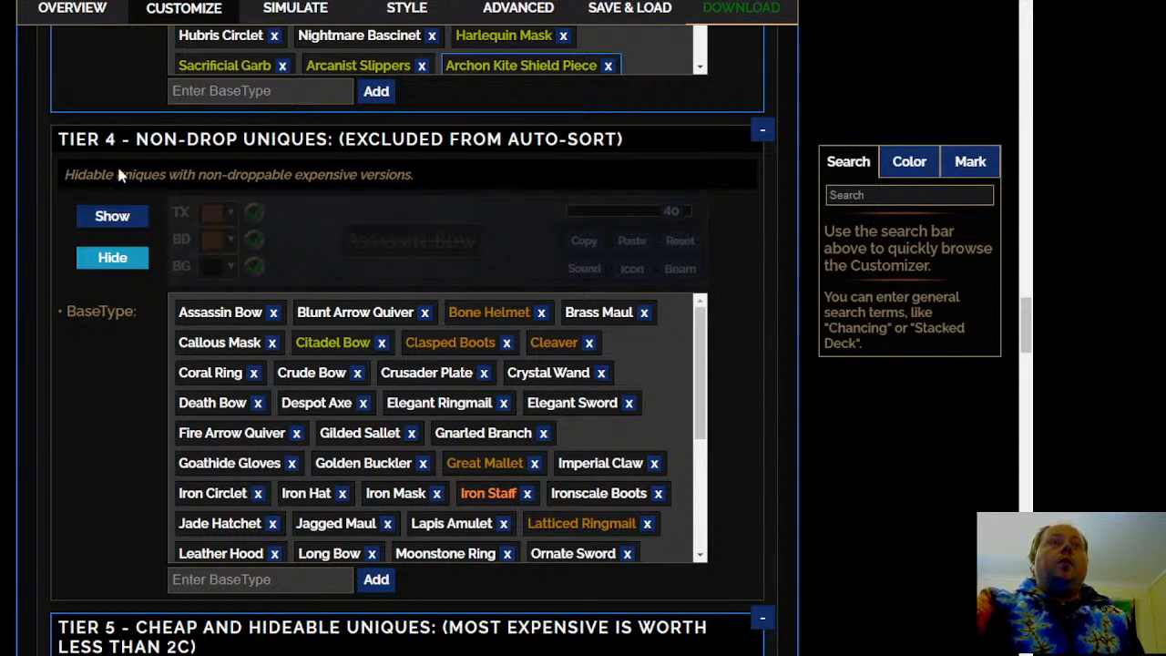
scroll(412, 341, down, 5)
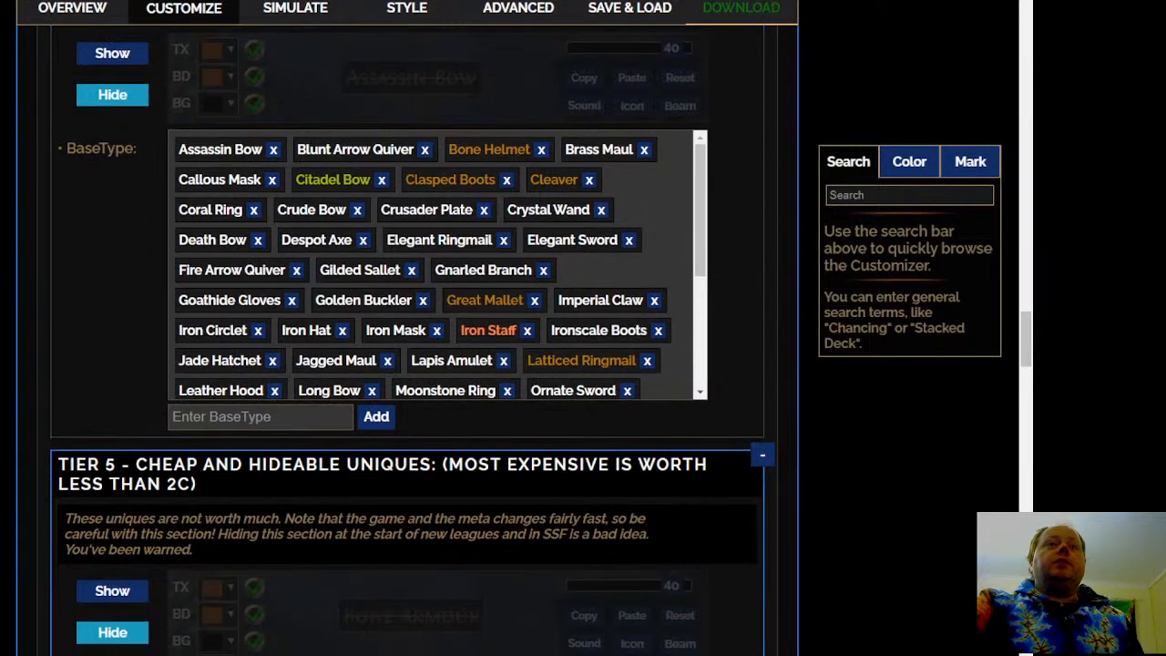
Examine the Tier 5 - Cheap and Hideable Uniques rule's visibility and read through its full base type list
scroll(411, 341, down, 1)
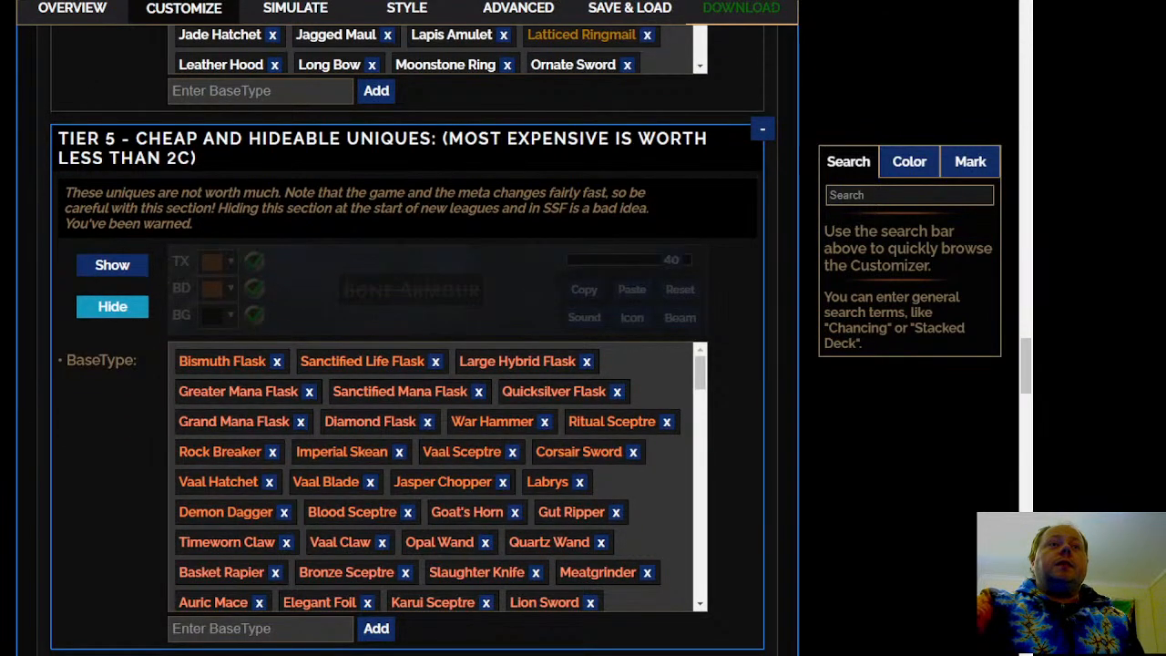
scroll(689, 394, down, 1)
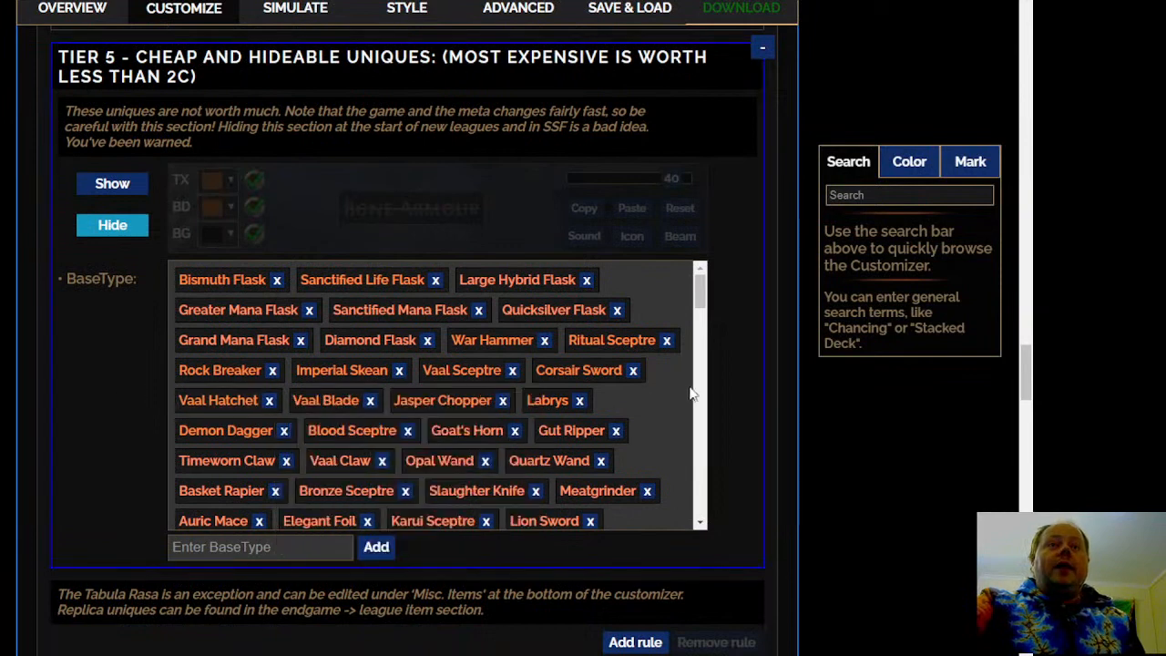
scroll(659, 406, down, 1)
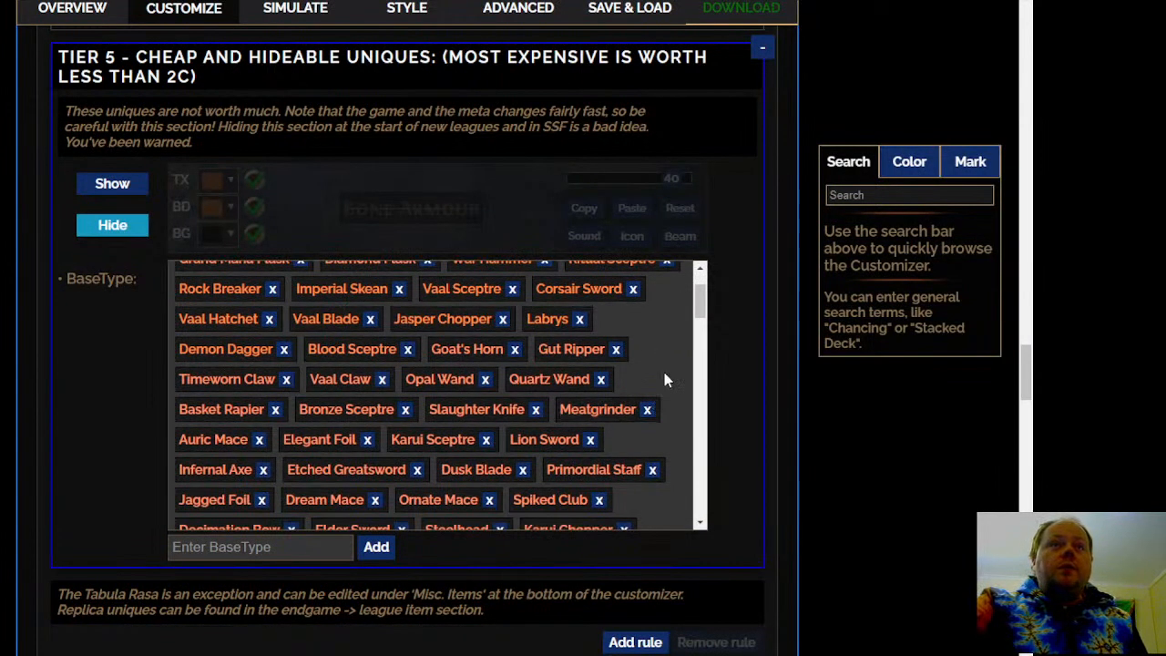
scroll(664, 381, down, 1)
scroll(664, 383, down, 1)
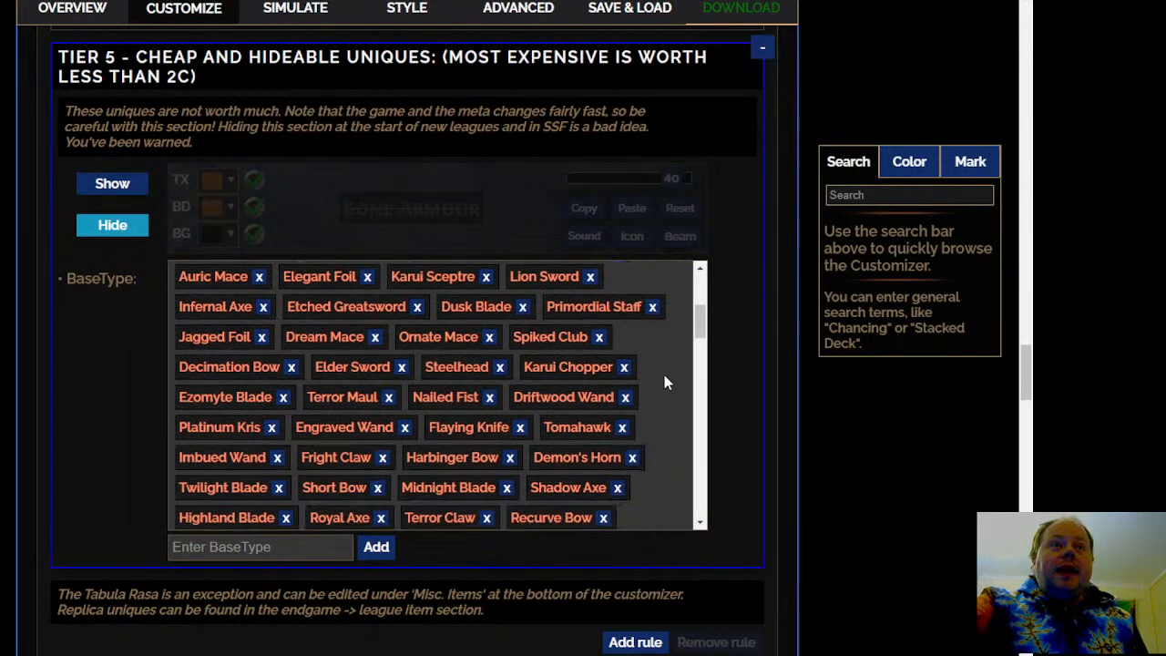
scroll(664, 376, down, 1)
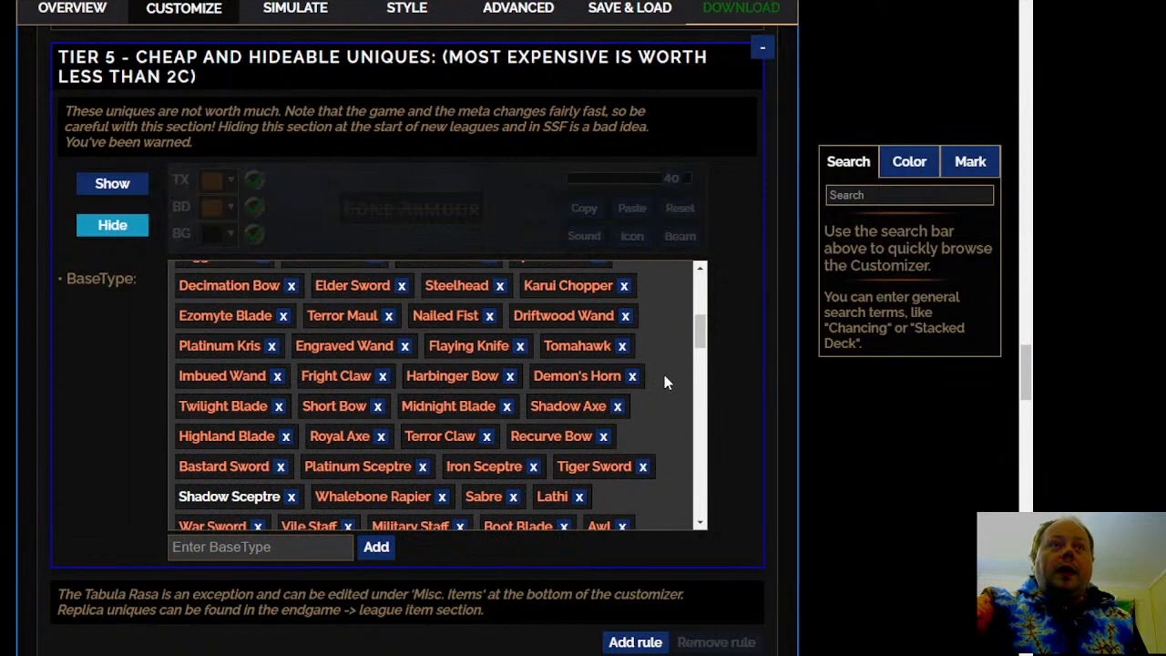
scroll(664, 376, down, 1)
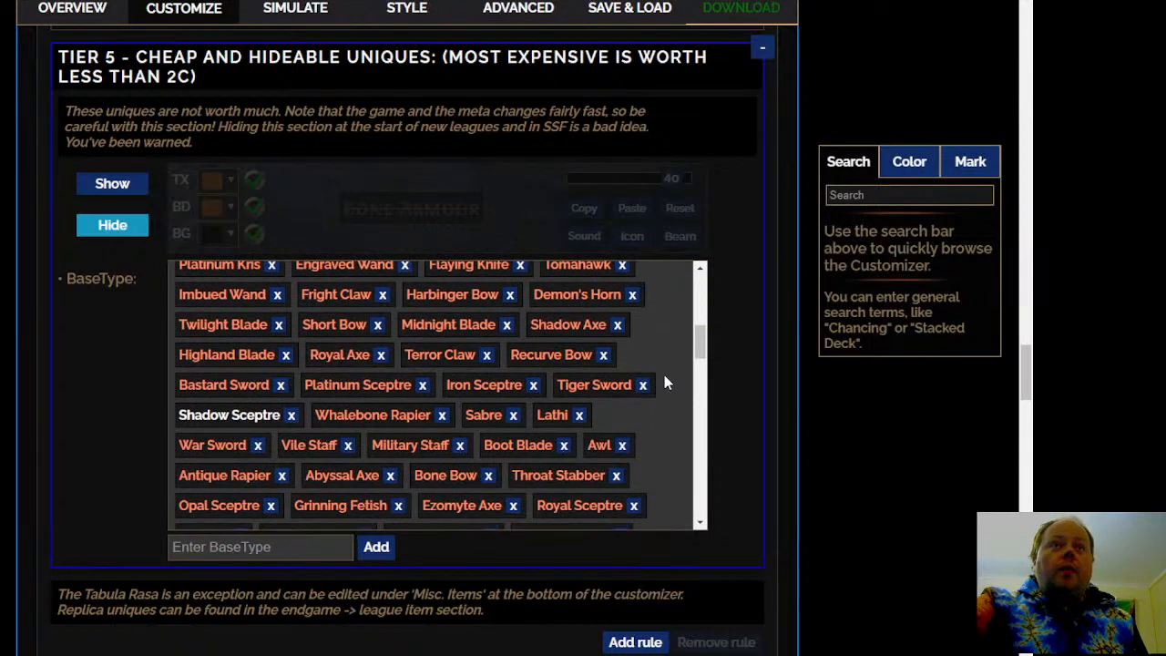
scroll(664, 376, down, 1)
scroll(664, 376, down, 3)
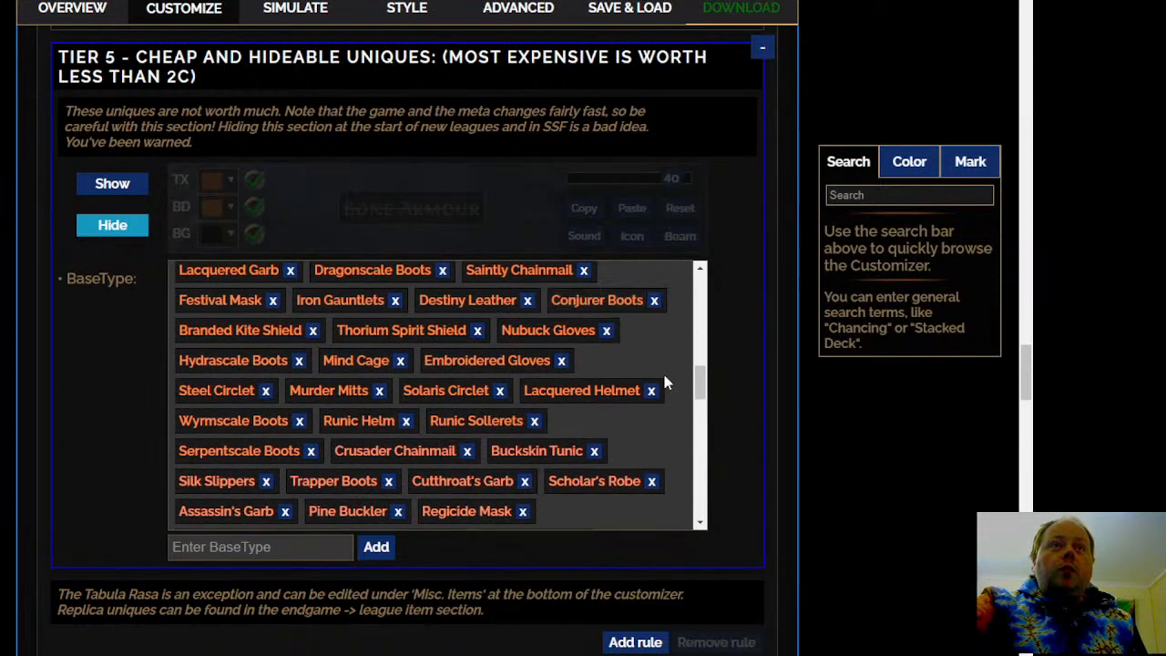
scroll(664, 377, down, 1)
scroll(663, 381, down, 1)
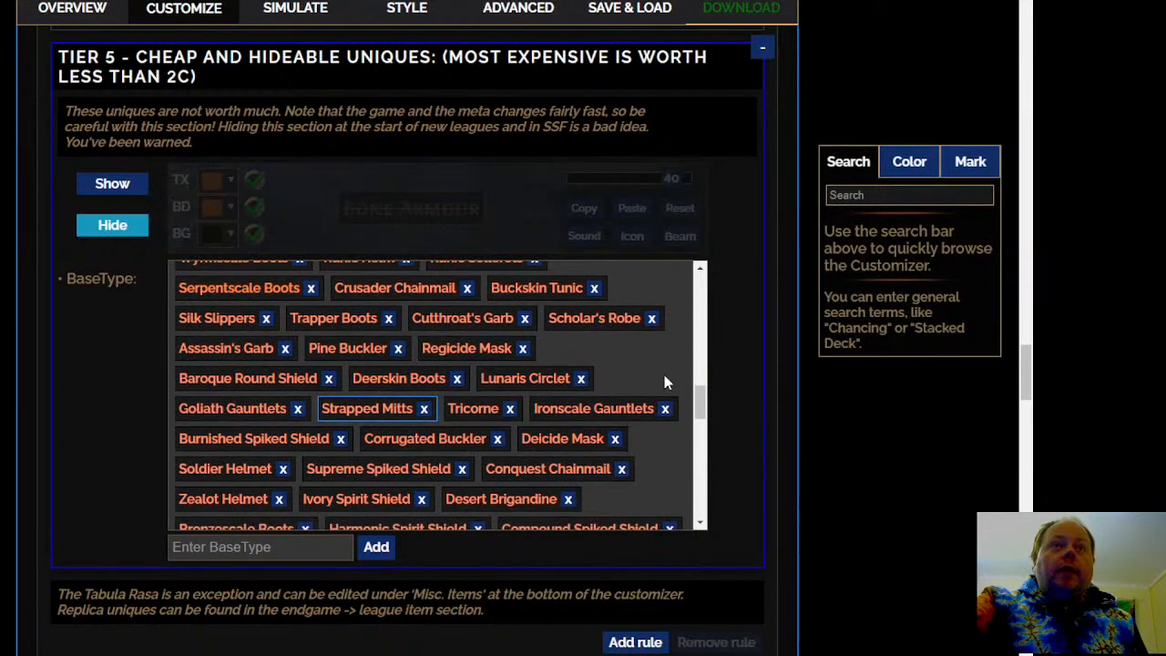
scroll(664, 382, down, 1)
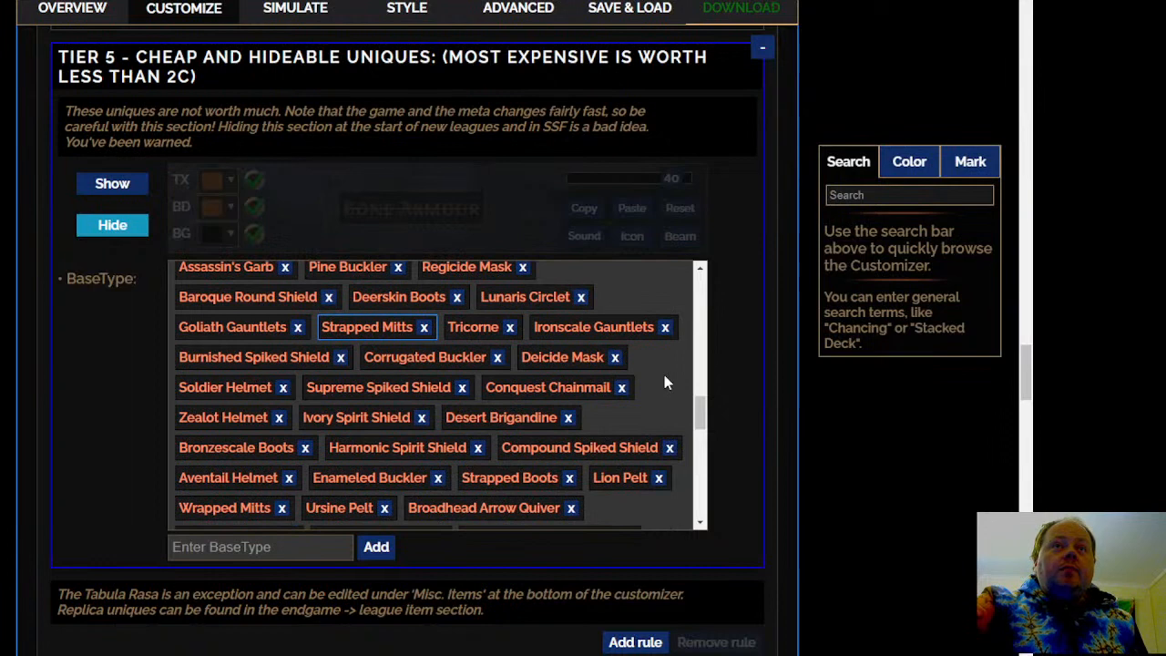
scroll(664, 376, down, 2)
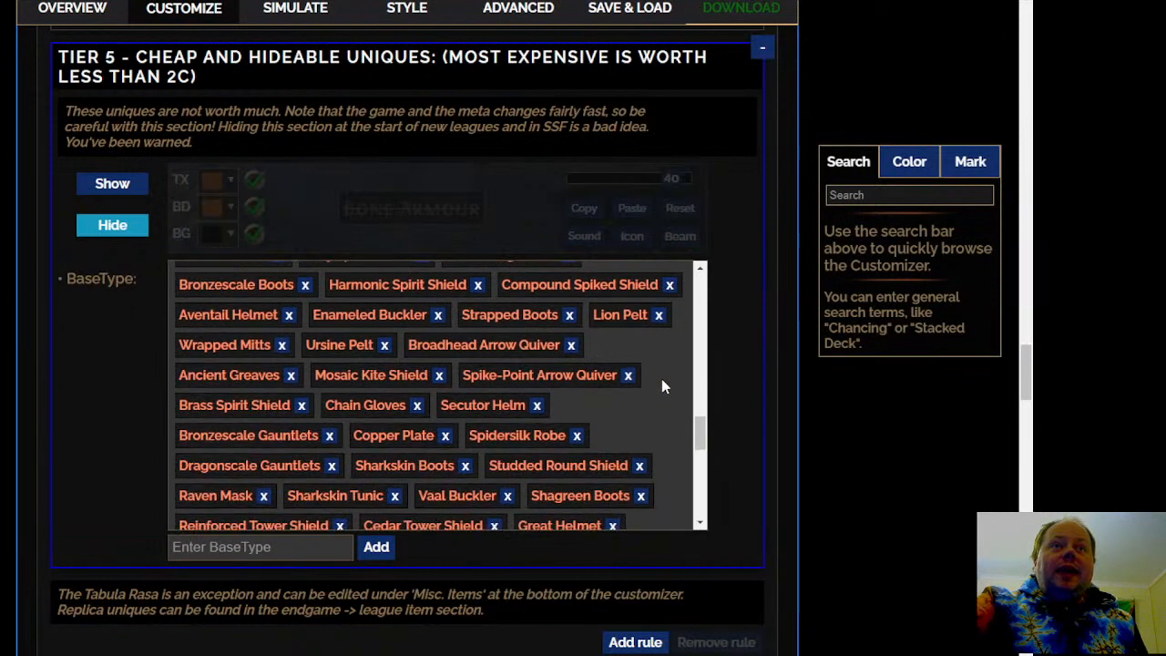
scroll(661, 379, down, 2)
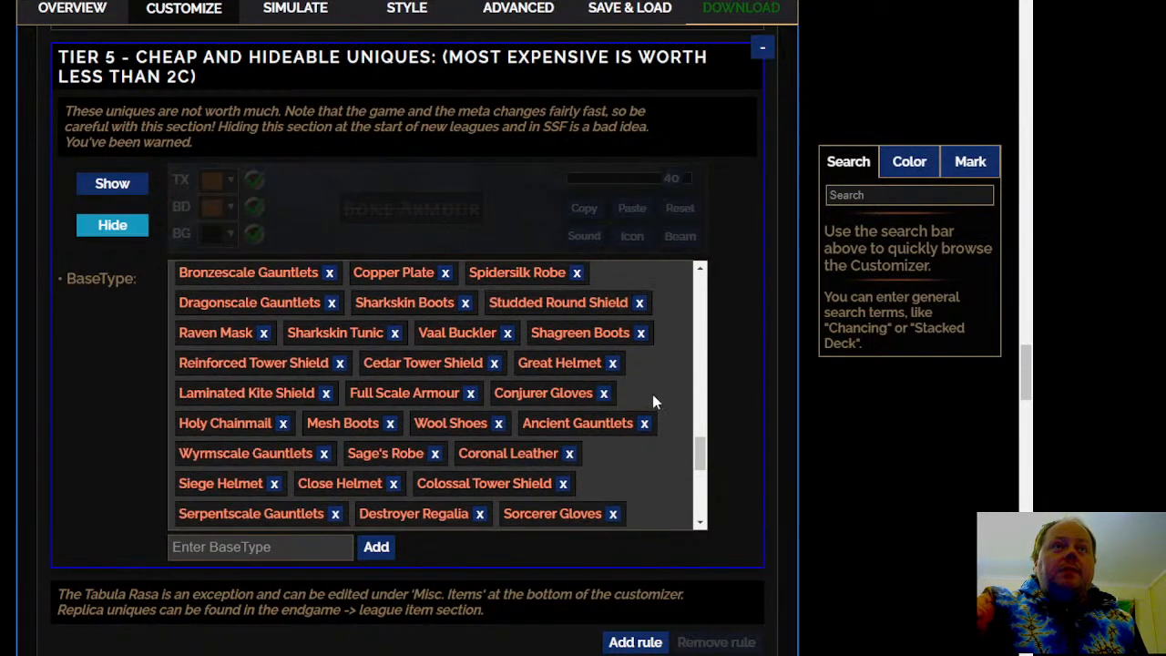
scroll(652, 397, down, 1)
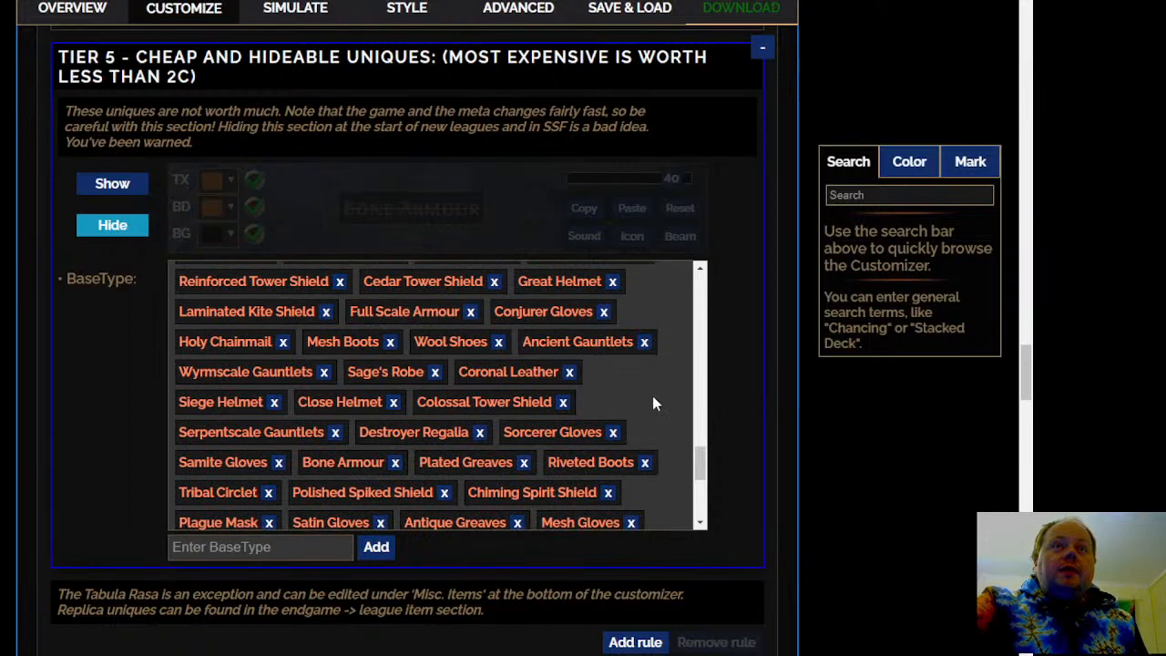
scroll(652, 397, down, 1)
scroll(654, 410, down, 1)
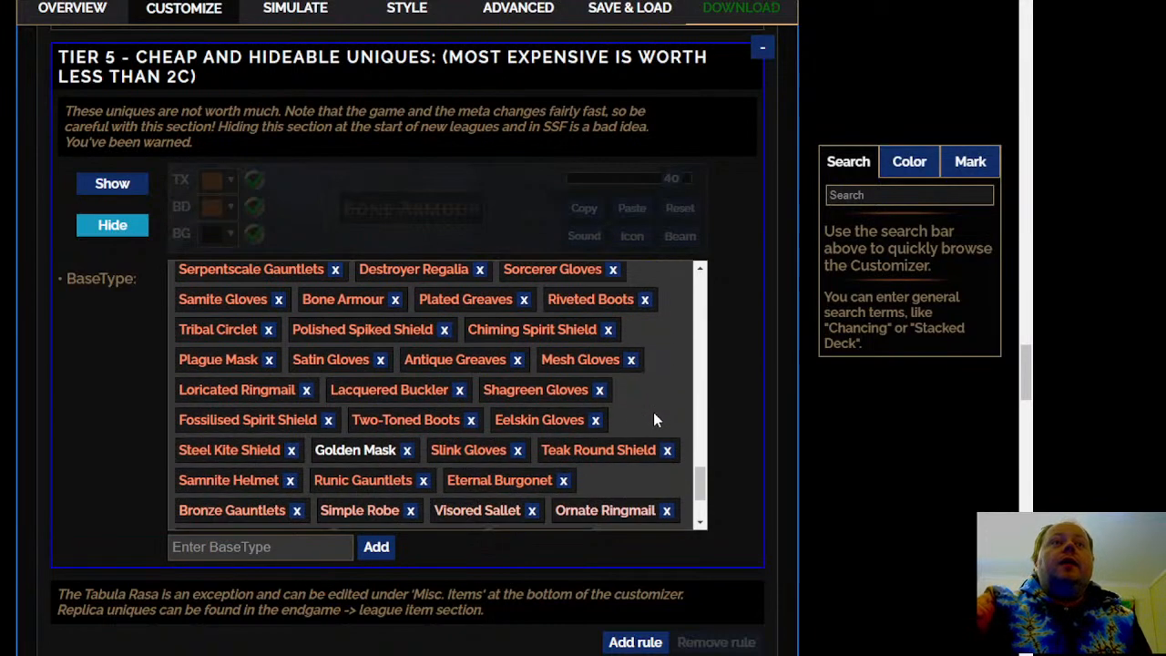
scroll(652, 415, down, 2)
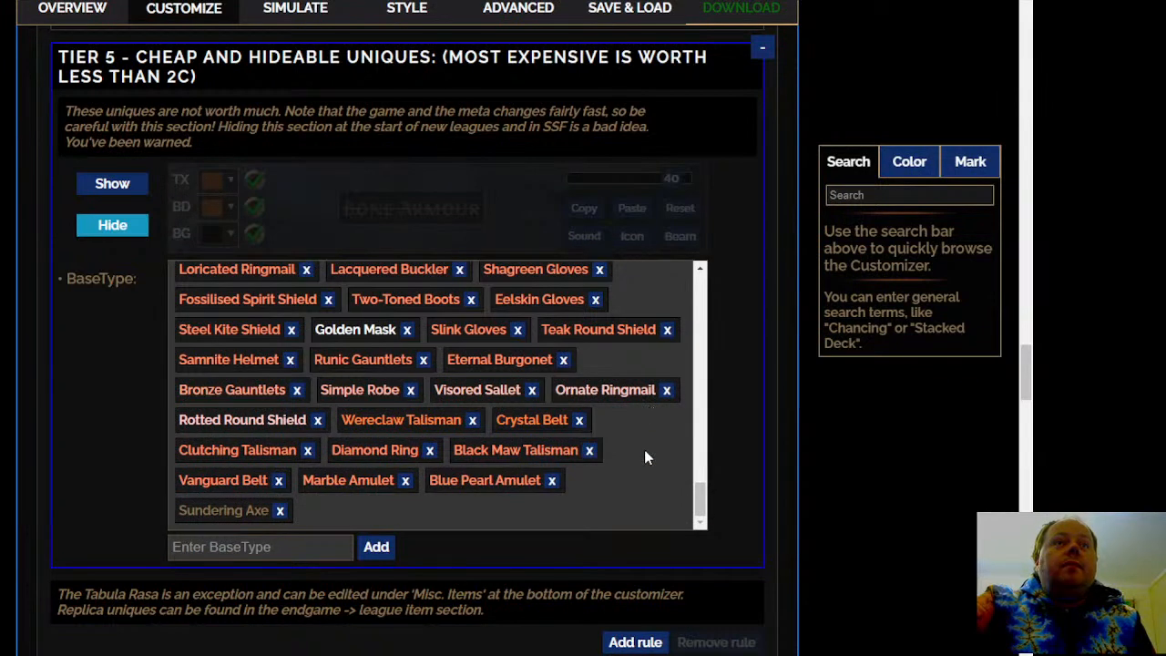
mouse_move(515, 422)
mouse_move(433, 417)
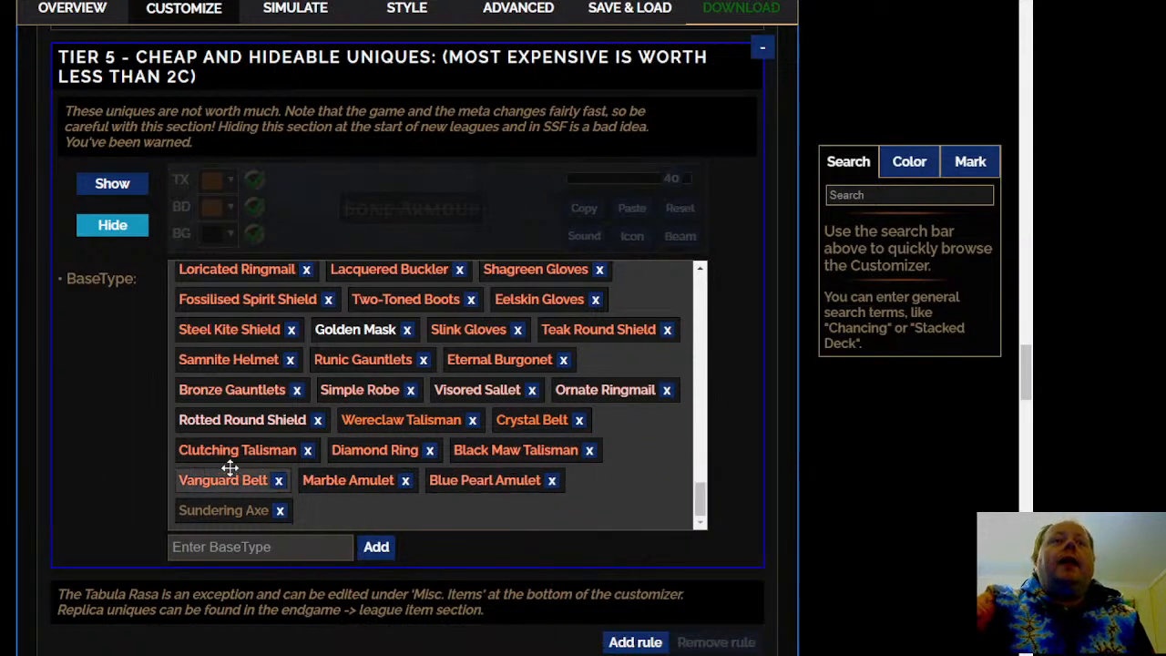
Open the Divination Cards rules and auto-sort the cards into tiers by market price
scroll(315, 325, down, 5)
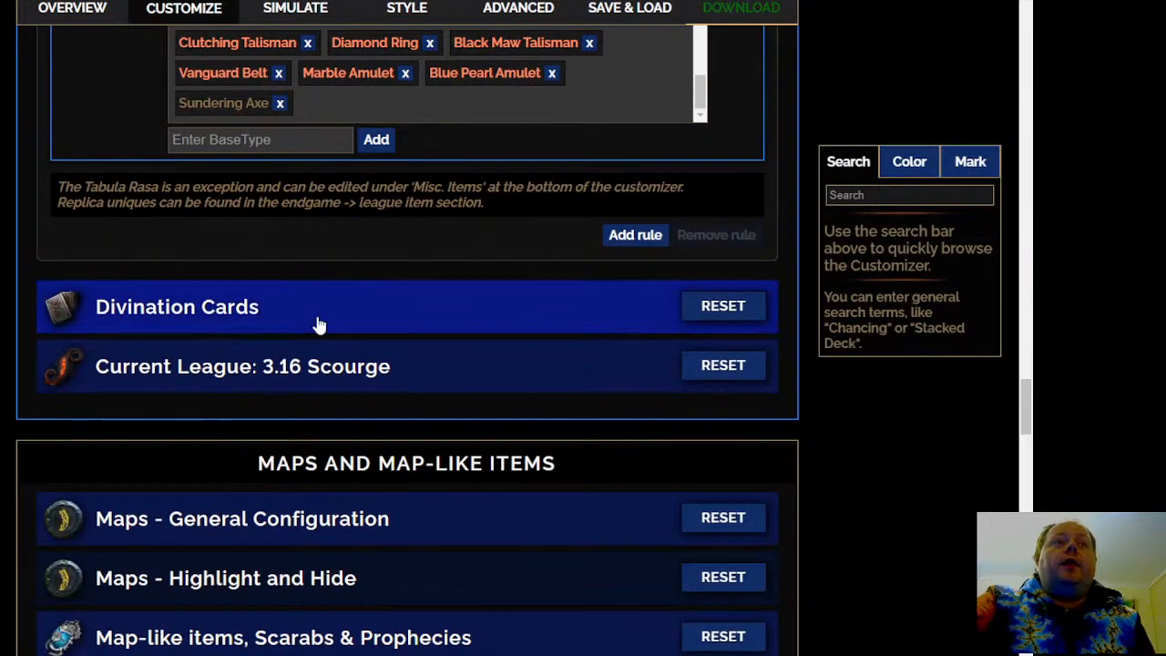
click(315, 325)
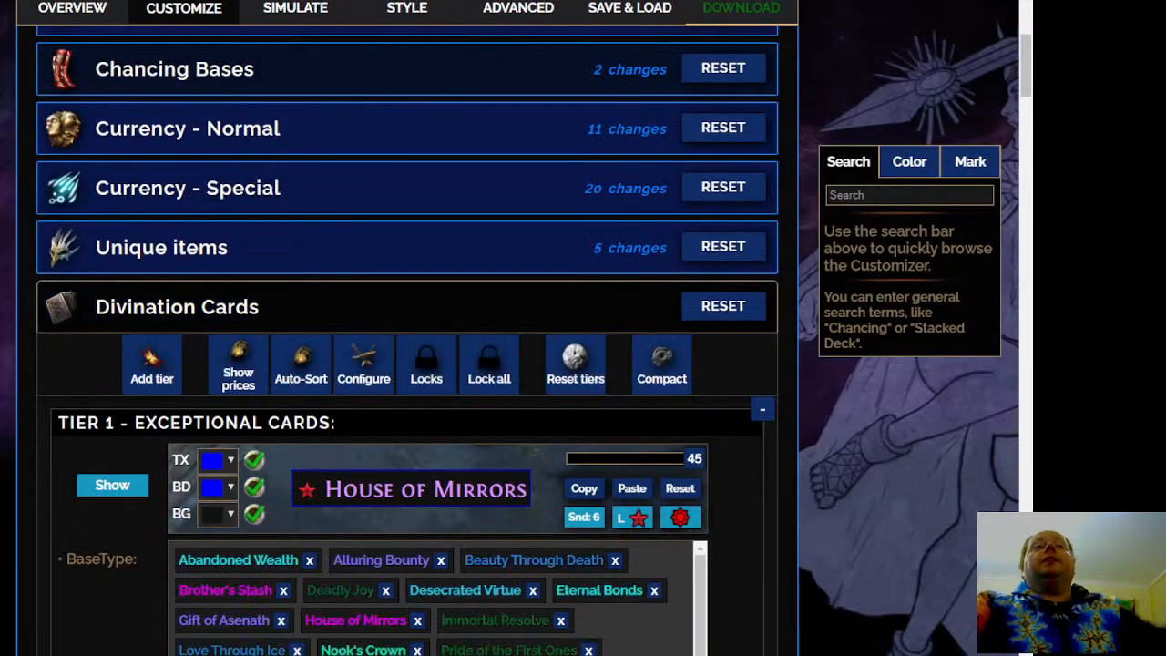
scroll(0, 372, down, 1)
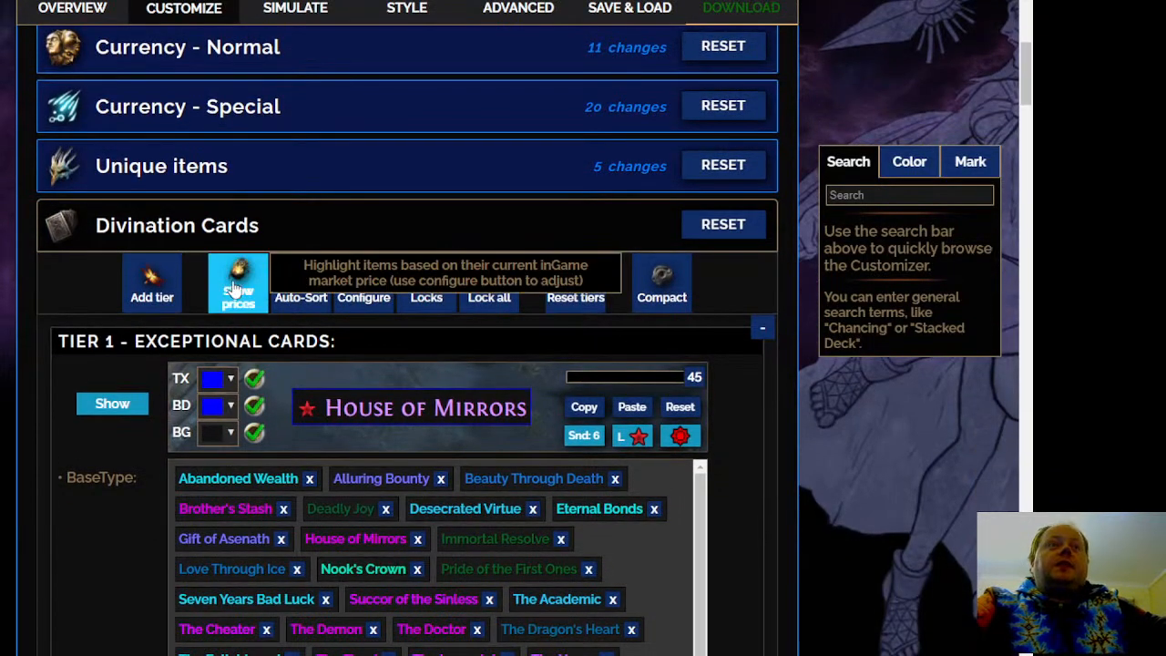
click(294, 288)
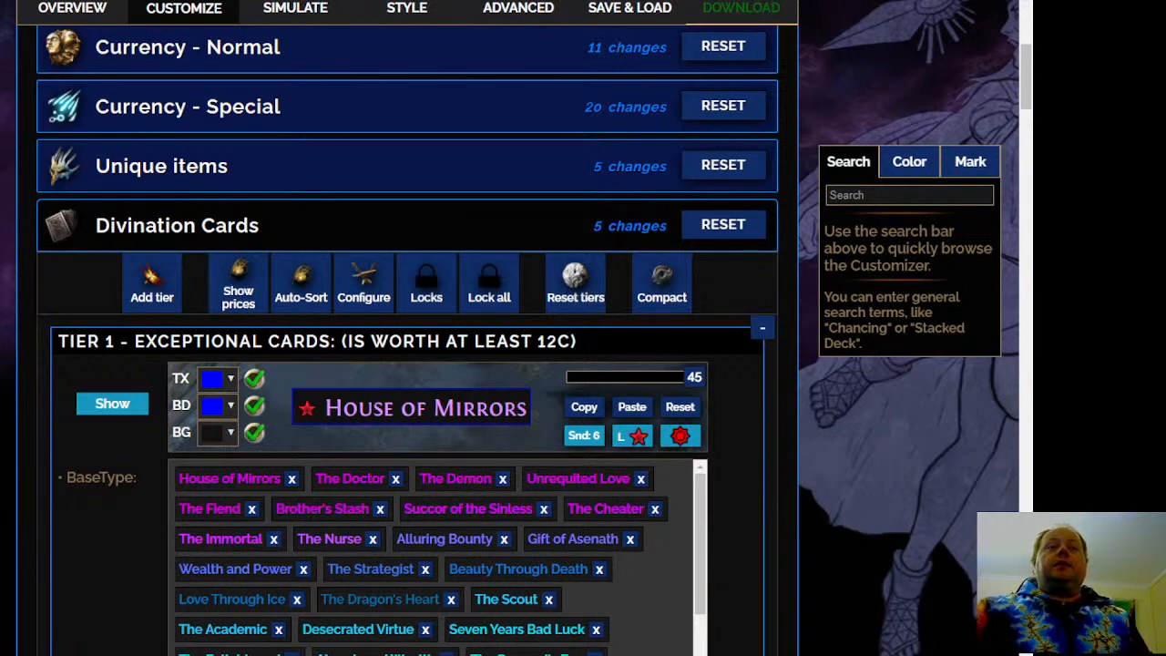
Examine the divination cards sorted into Tier 1, Tier 2 and Tier 3, including The Eye of Terror's price
scroll(584, 231, down, 3)
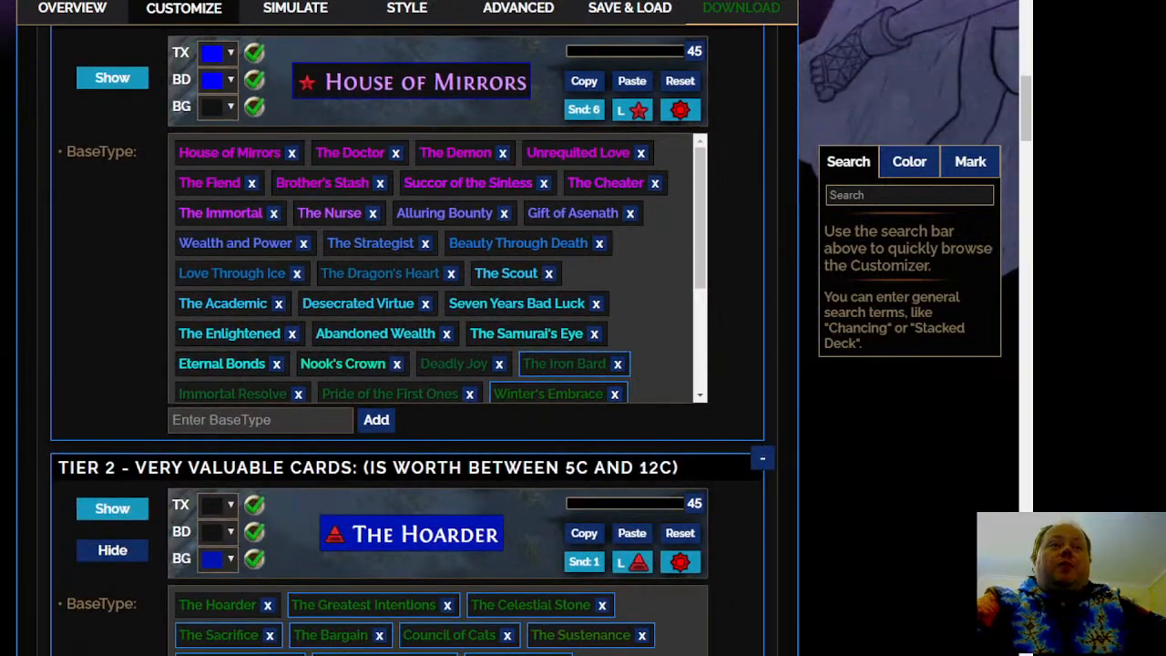
scroll(655, 259, down, 3)
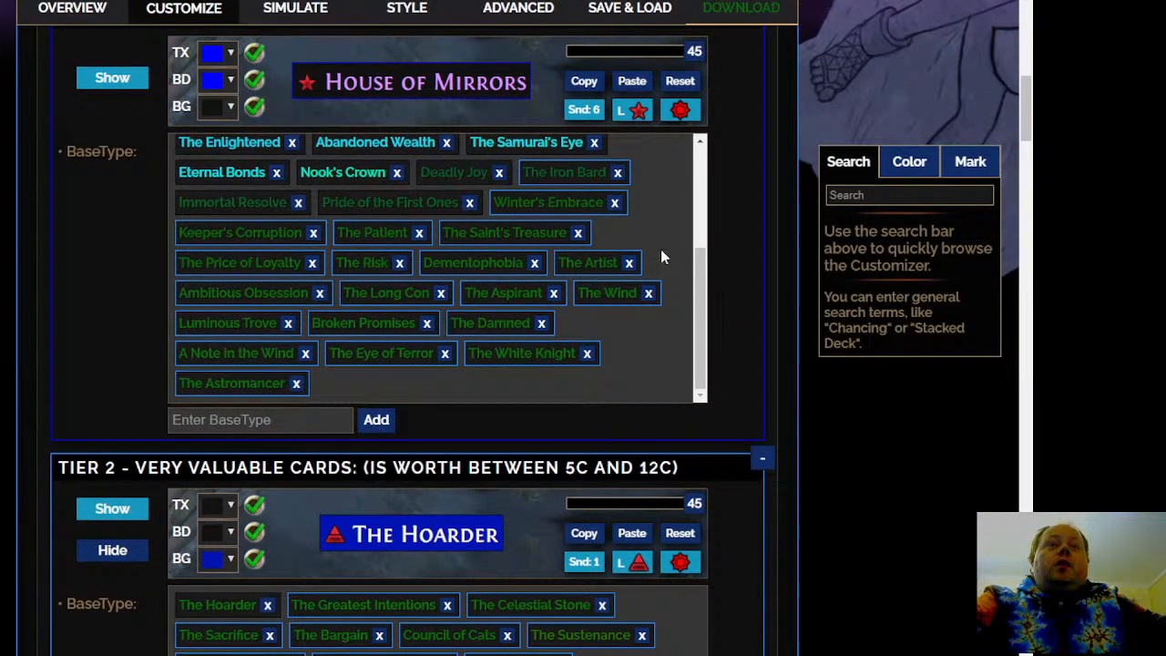
mouse_move(387, 355)
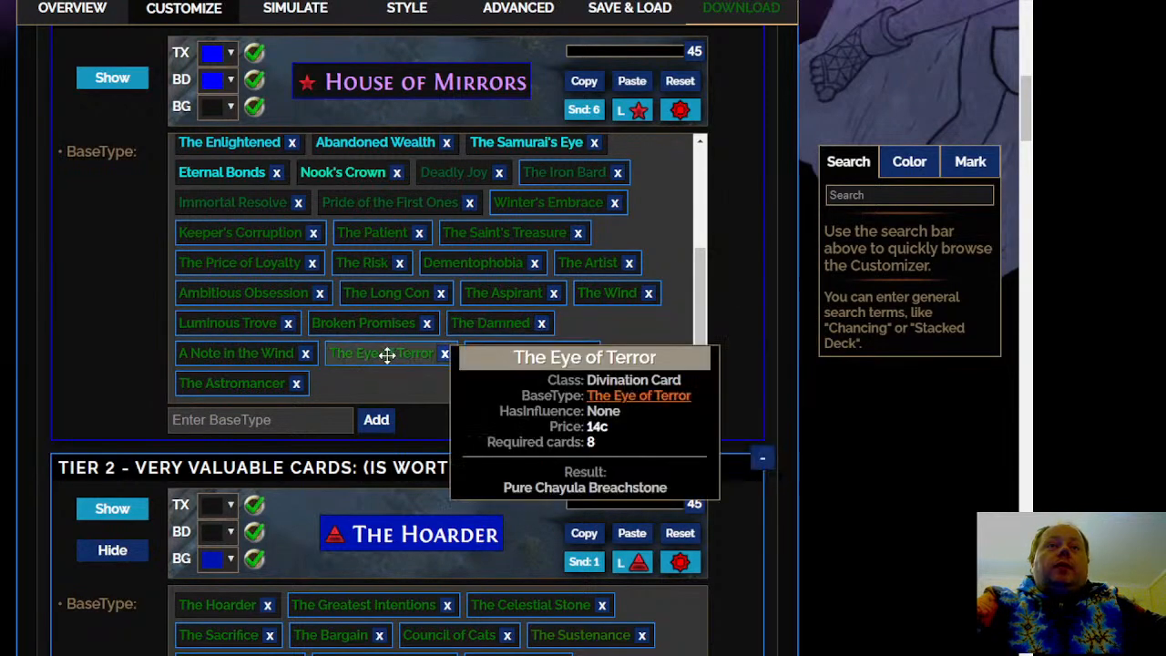
scroll(291, 380, down, 4)
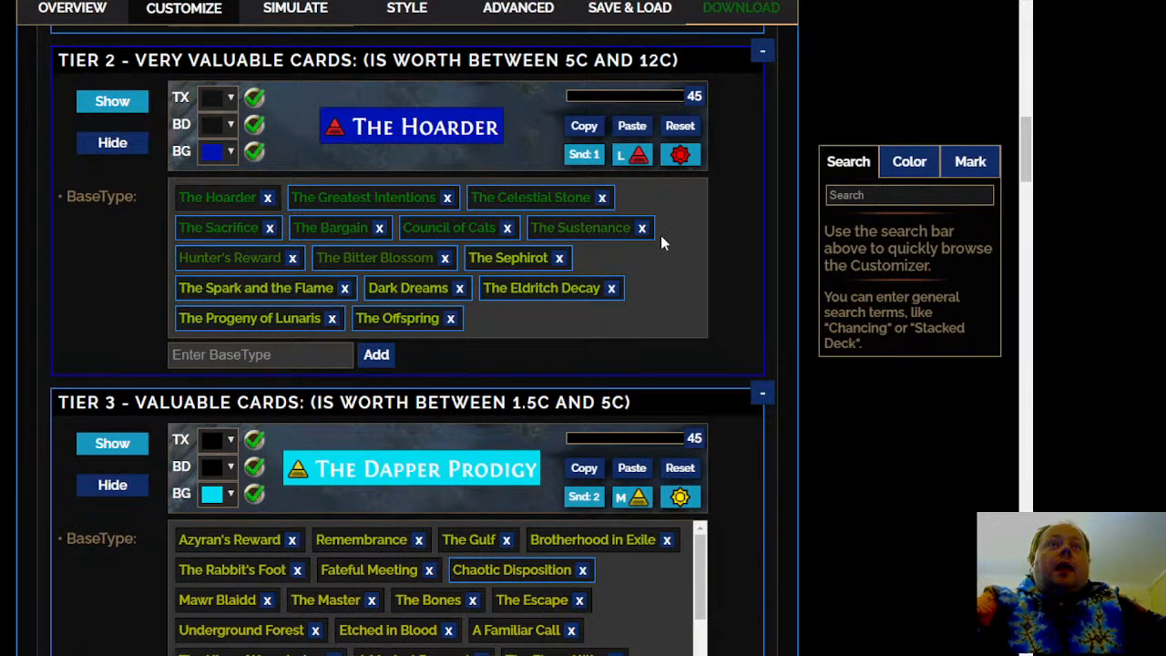
scroll(661, 256, down, 5)
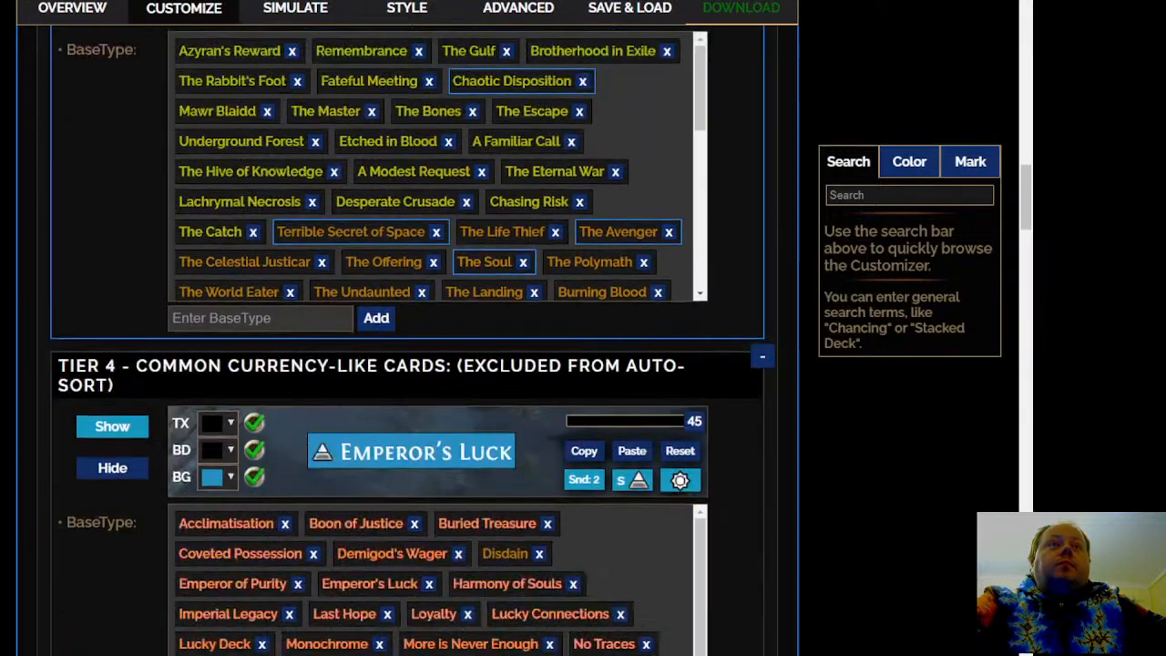
scroll(412, 341, up, 2)
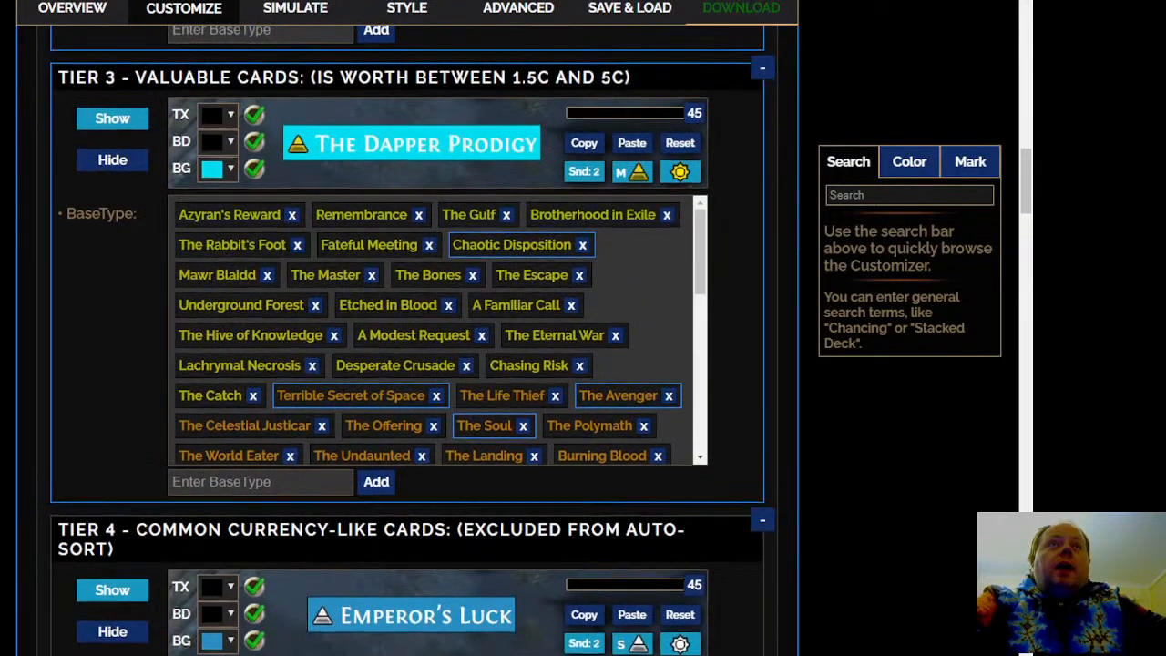
scroll(752, 272, up, 1)
scroll(751, 272, down, 1)
scroll(664, 310, down, 10)
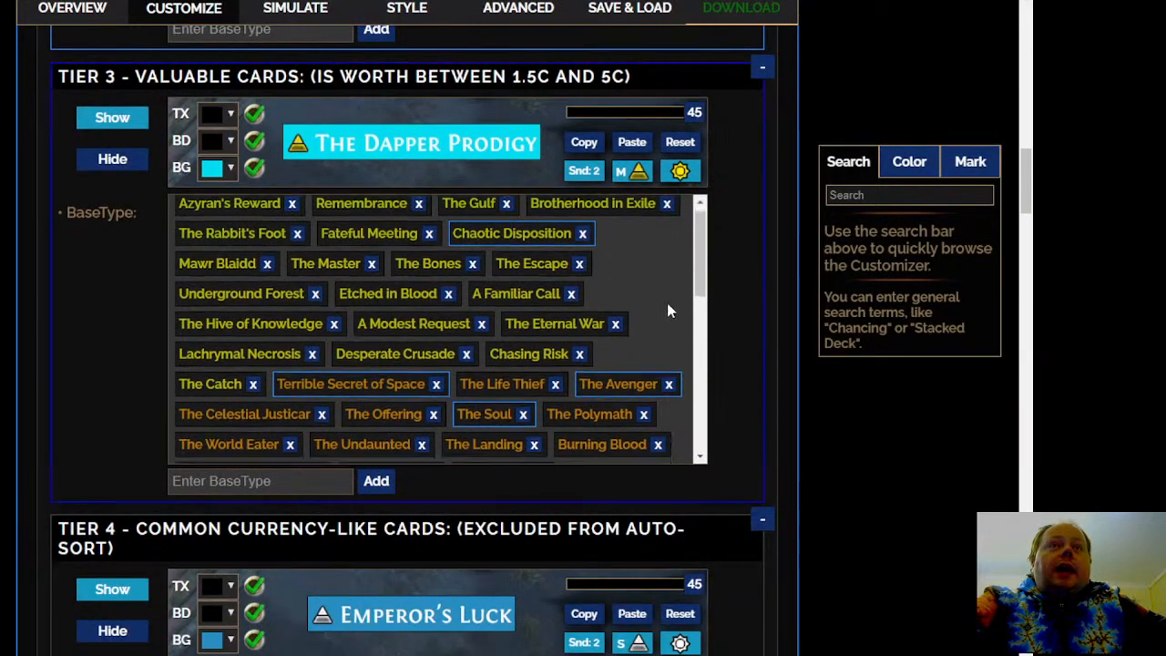
scroll(660, 326, down, 3)
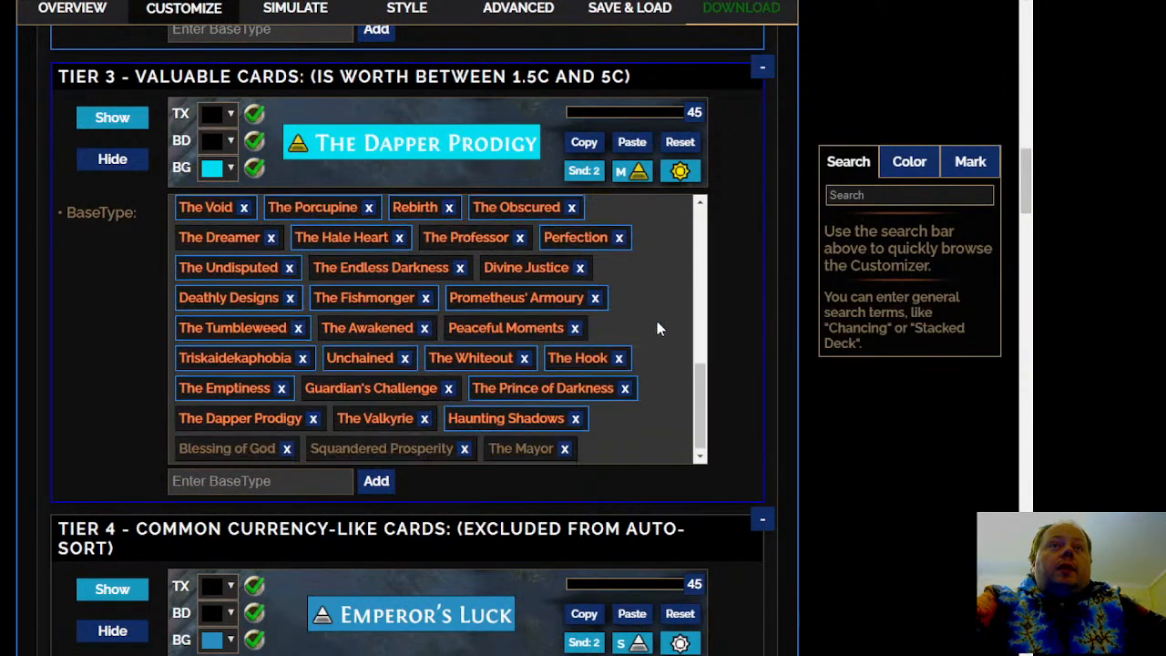
scroll(653, 326, up, 5)
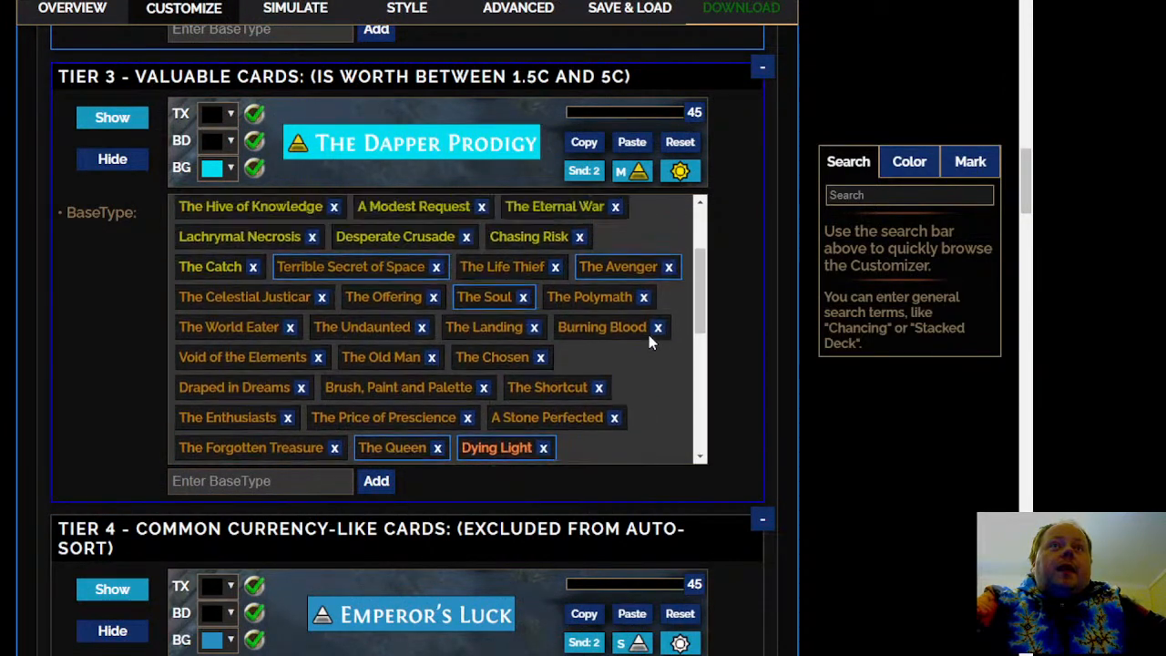
Set the map icon of the Tier 3 - Valuable Cards rule to size 2 (small), keeping it active
click(583, 170)
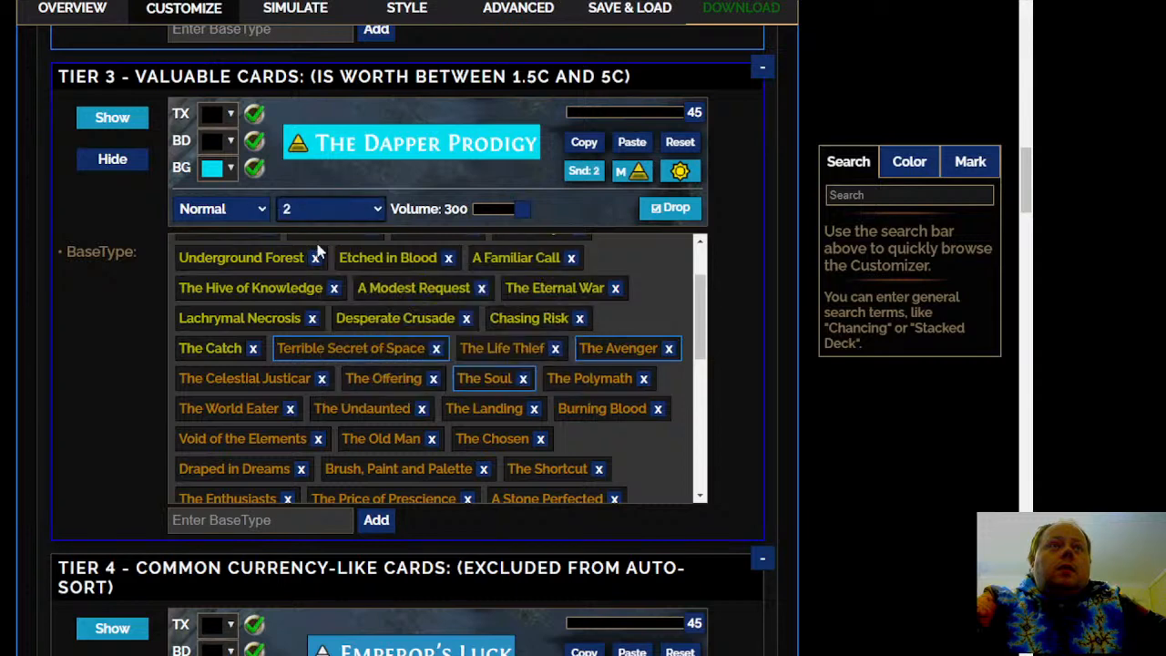
click(641, 172)
click(255, 210)
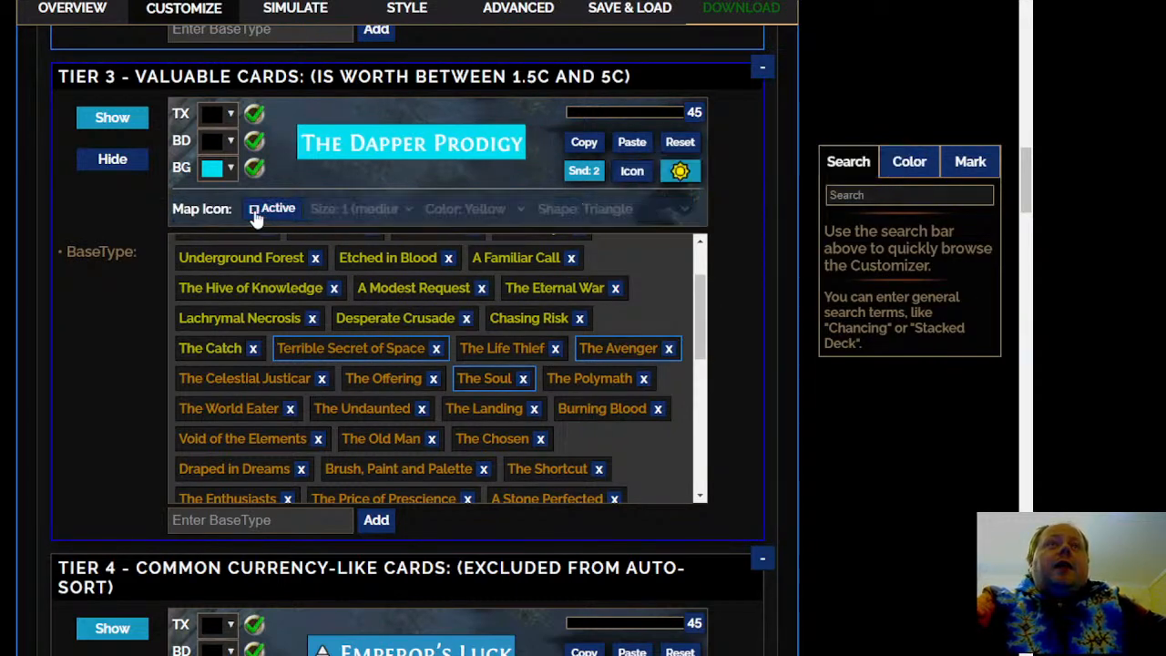
click(632, 172)
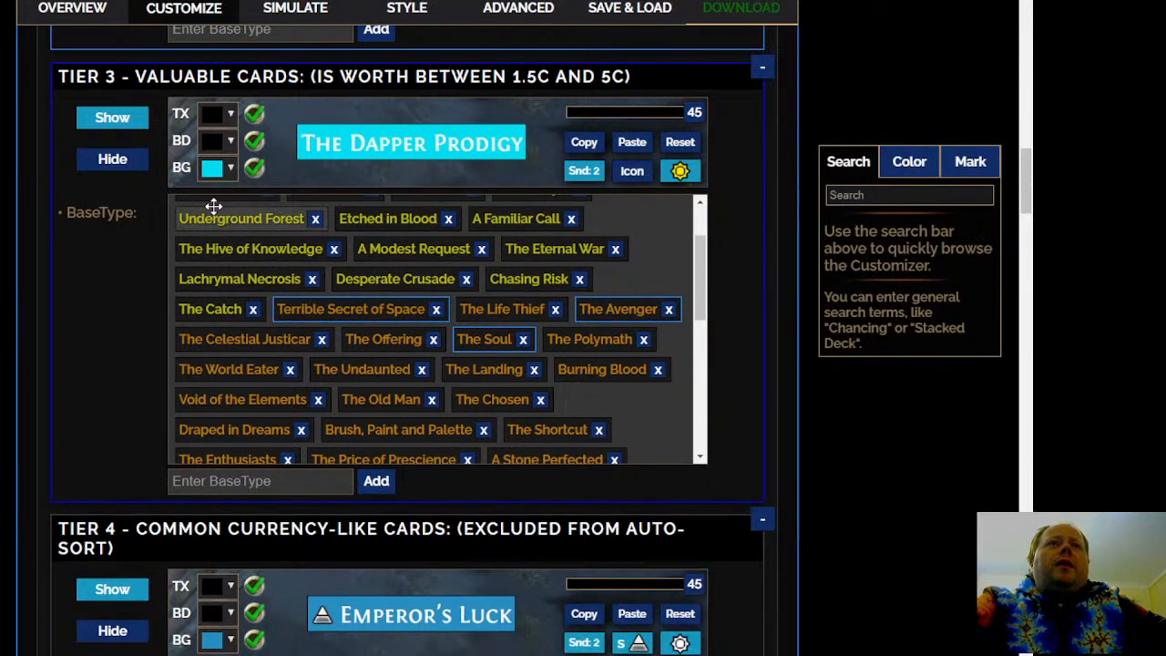
click(632, 171)
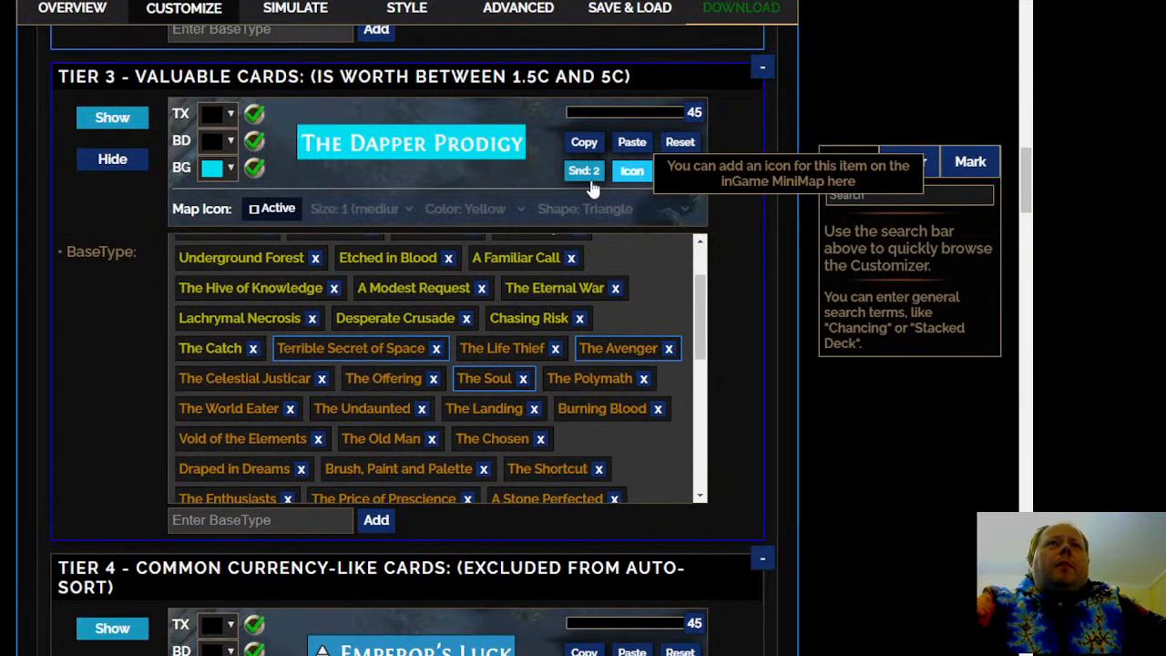
click(255, 210)
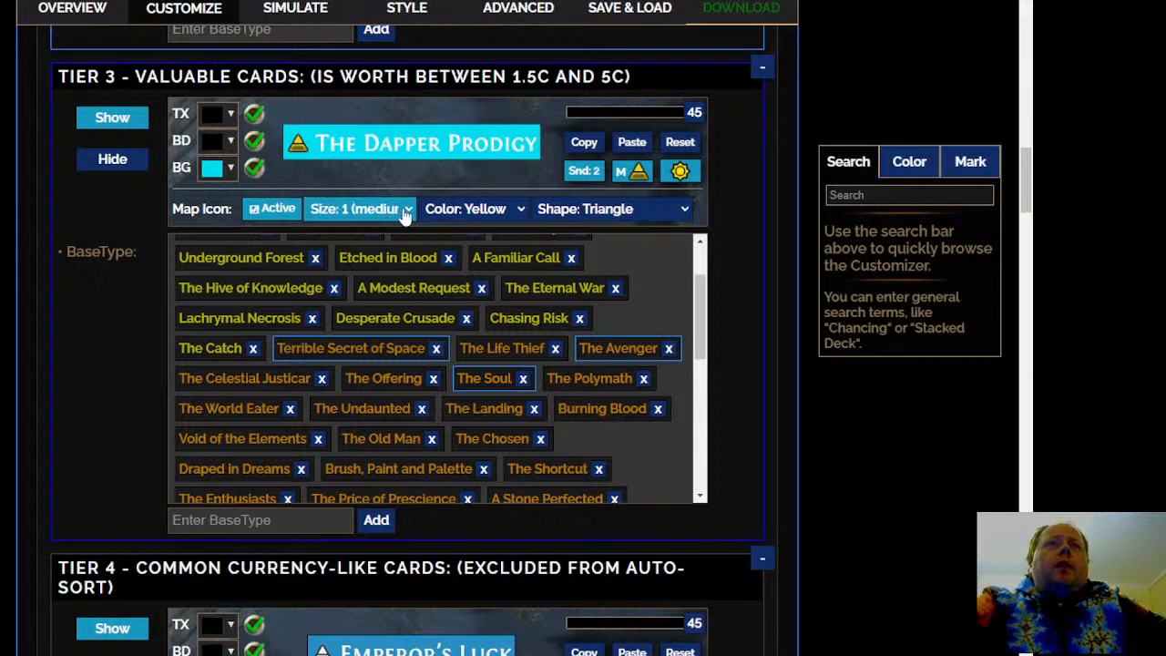
click(377, 261)
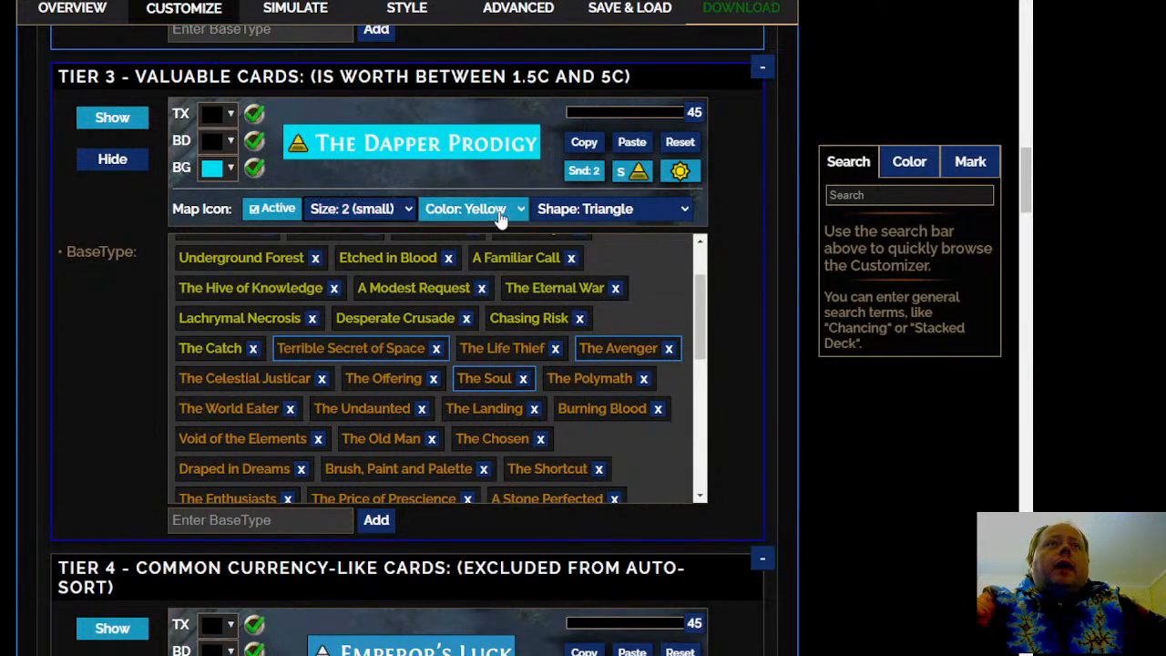
click(682, 172)
click(259, 212)
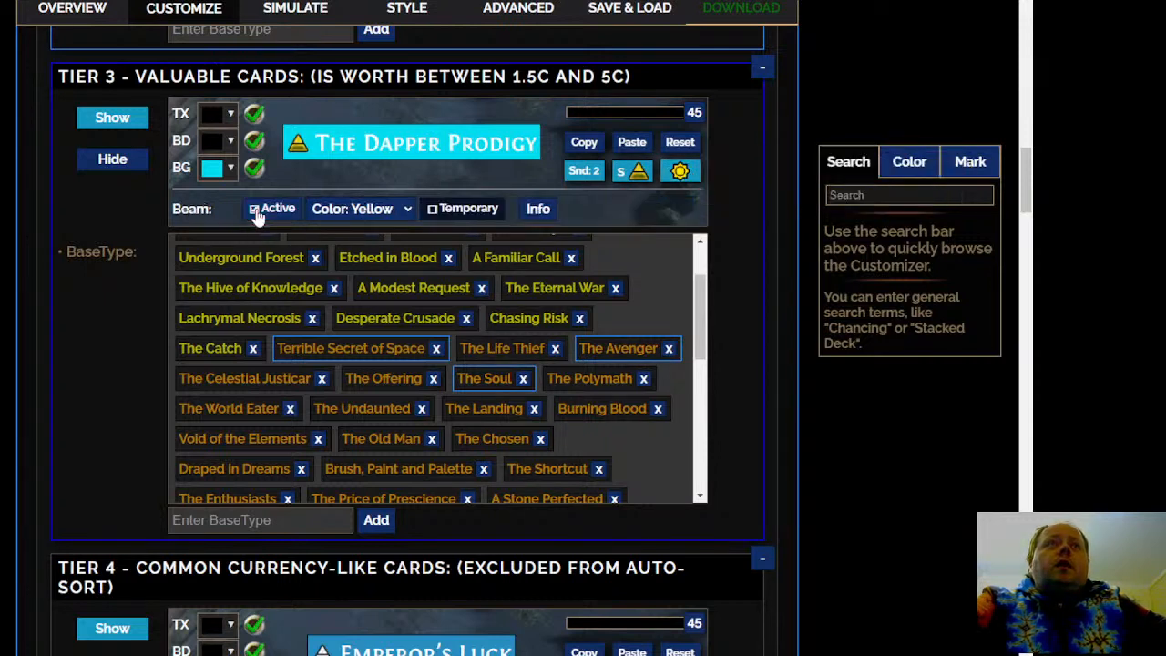
click(259, 210)
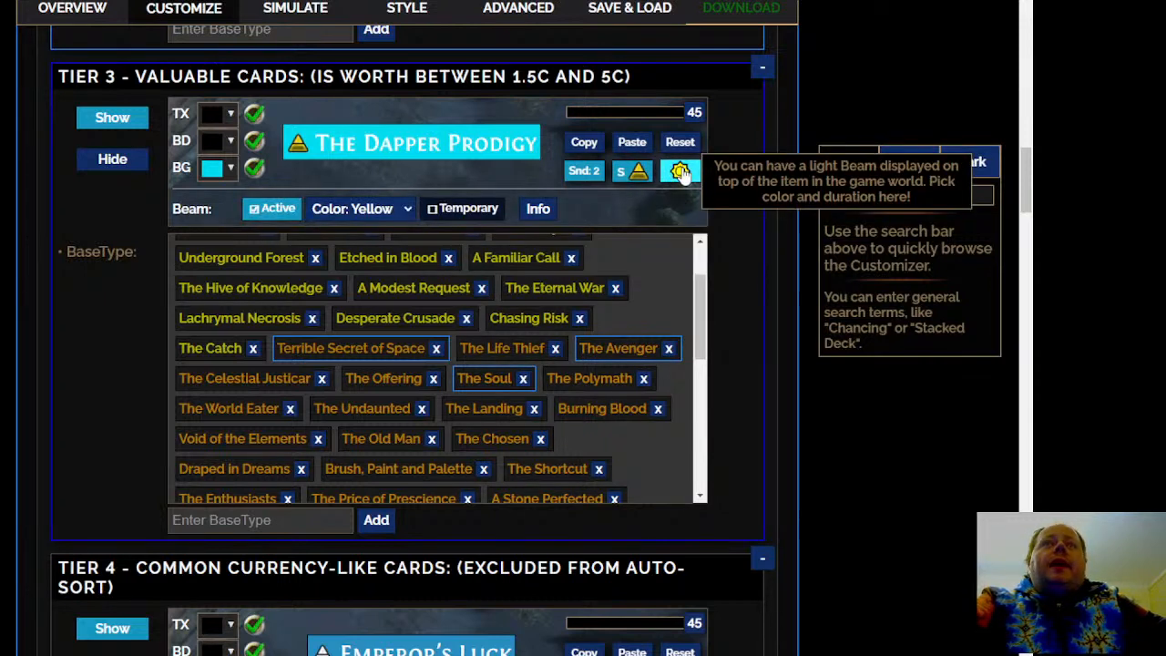
Read through the rest of the Tier 3 - Valuable Cards list and the full Tier 4 - Common Currency-Like Cards list
scroll(729, 188, down, 2)
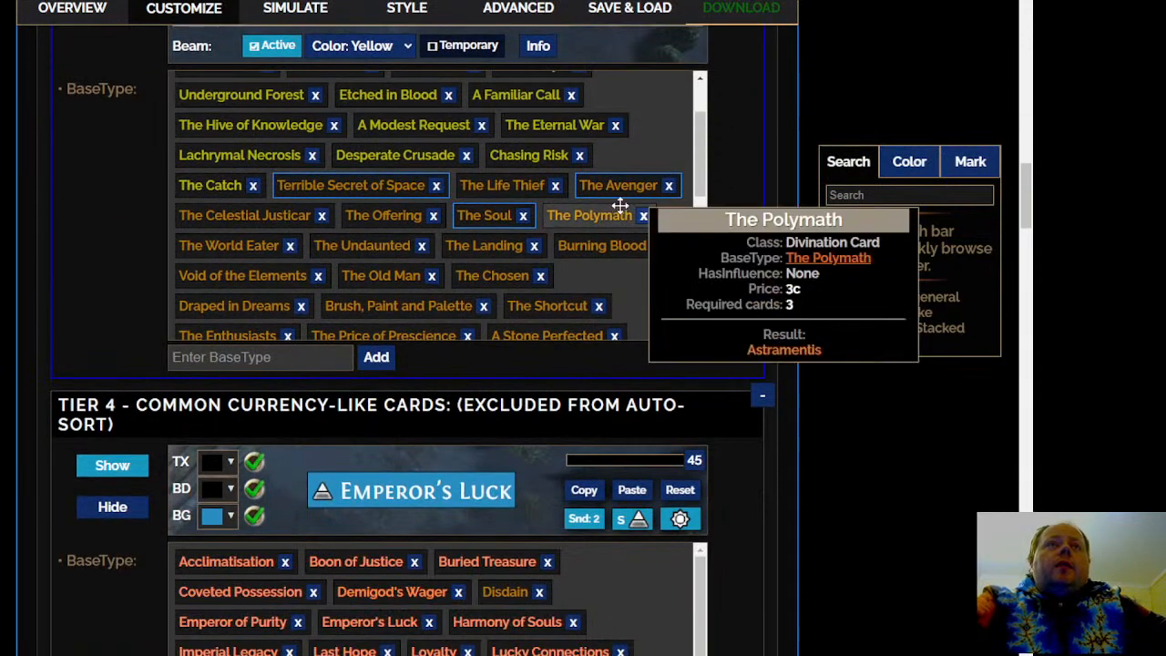
scroll(606, 282, down, 4)
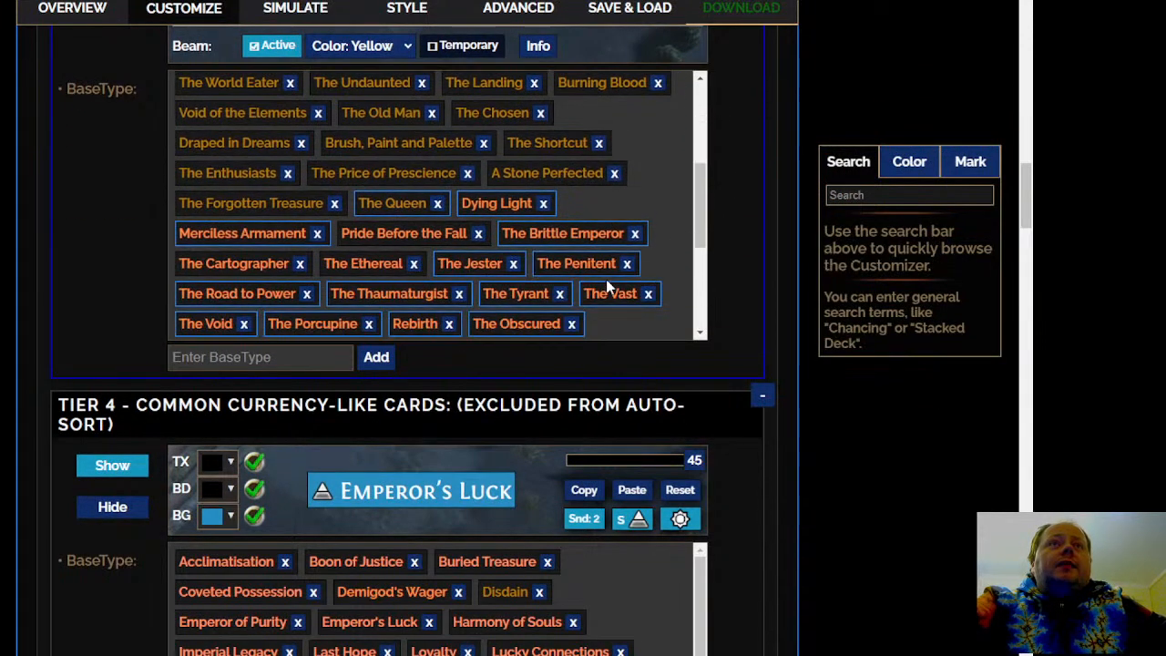
scroll(632, 257, down, 2)
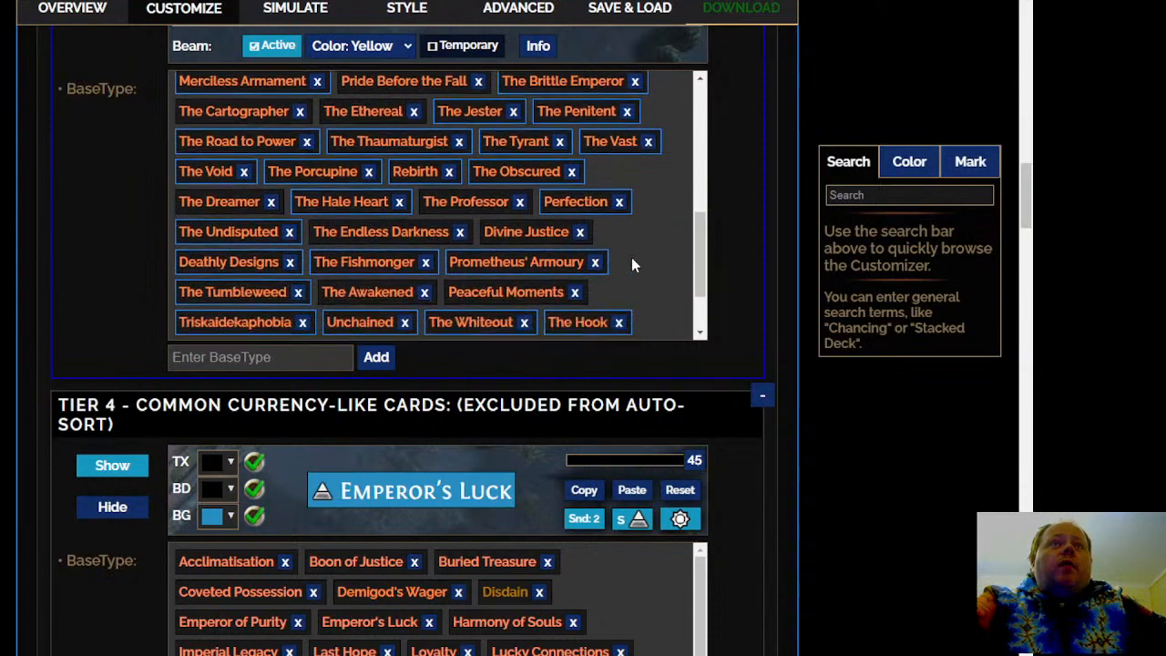
scroll(631, 257, down, 2)
scroll(628, 255, down, 2)
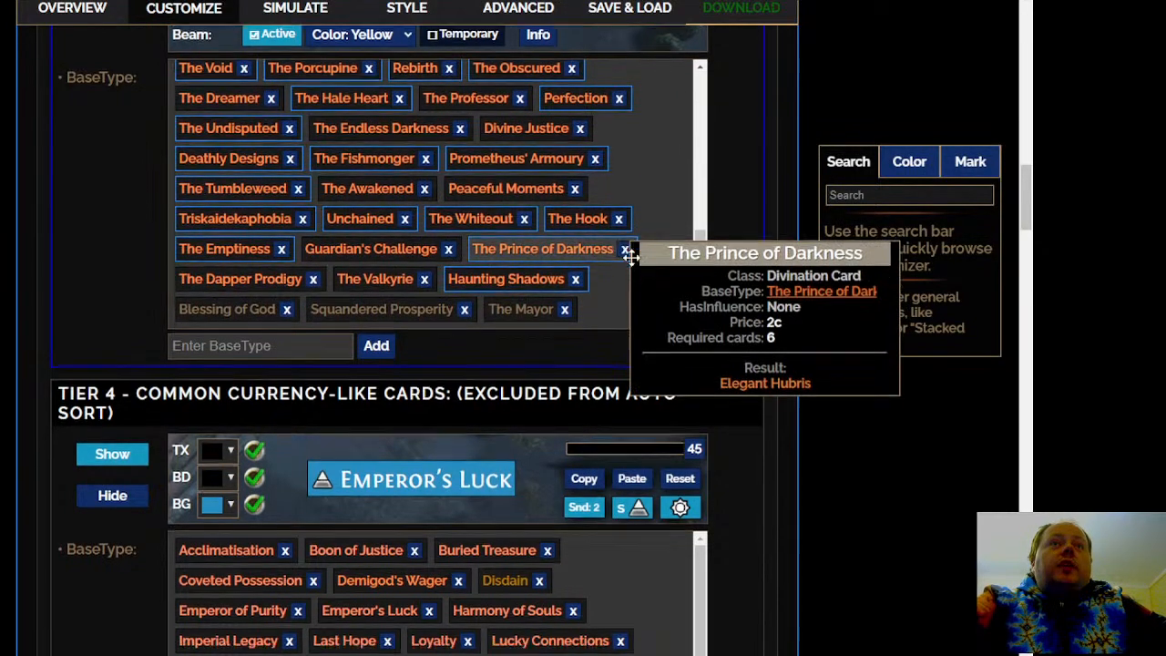
scroll(11, 337, up, 7)
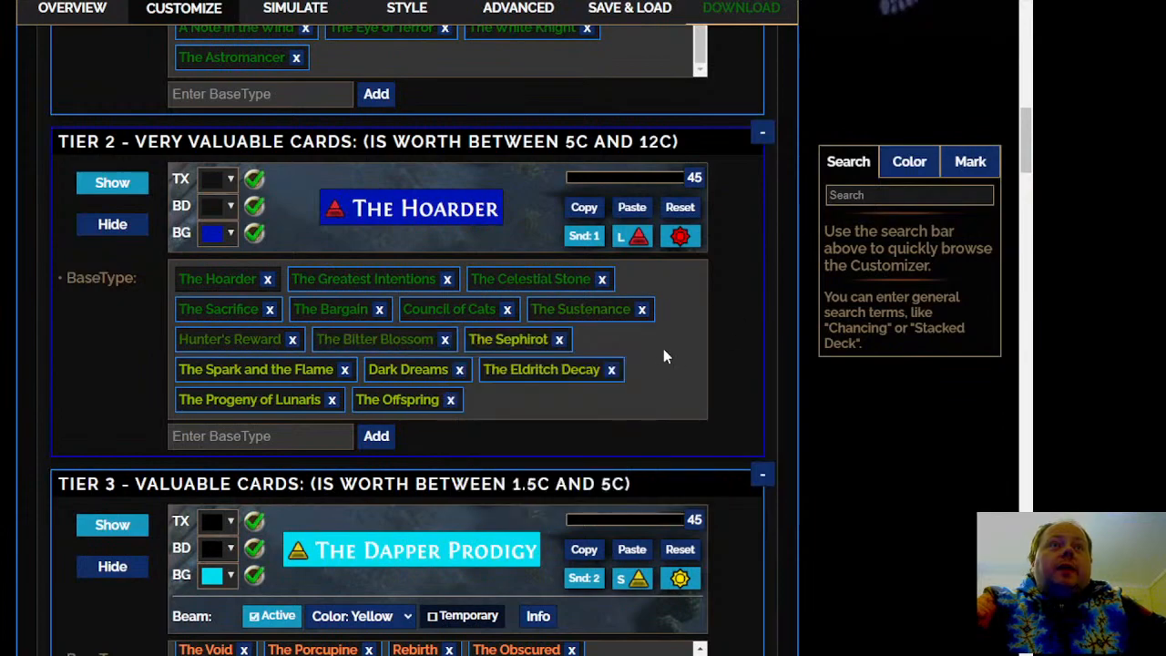
scroll(663, 357, down, 8)
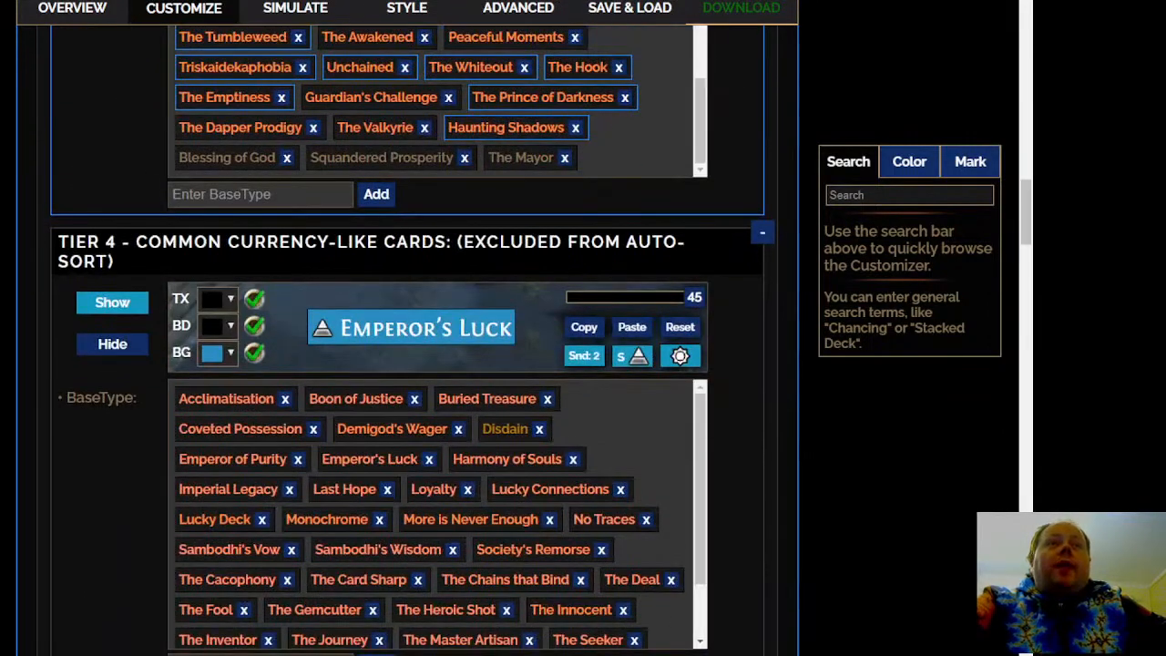
scroll(412, 339, down, 1)
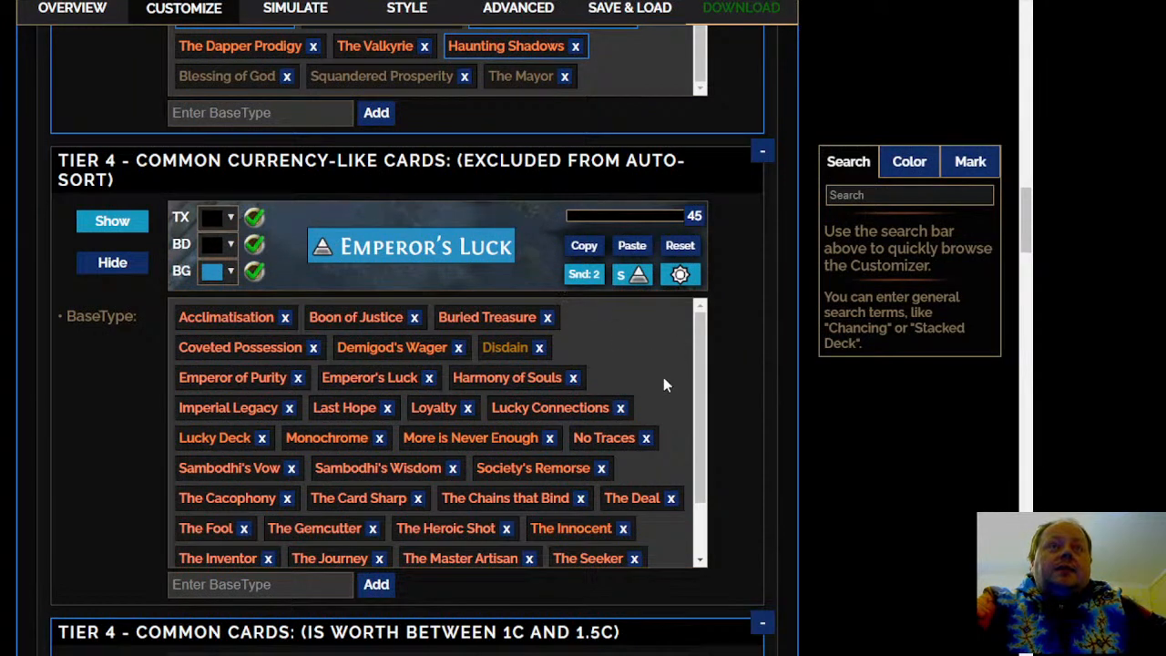
scroll(655, 377, down, 4)
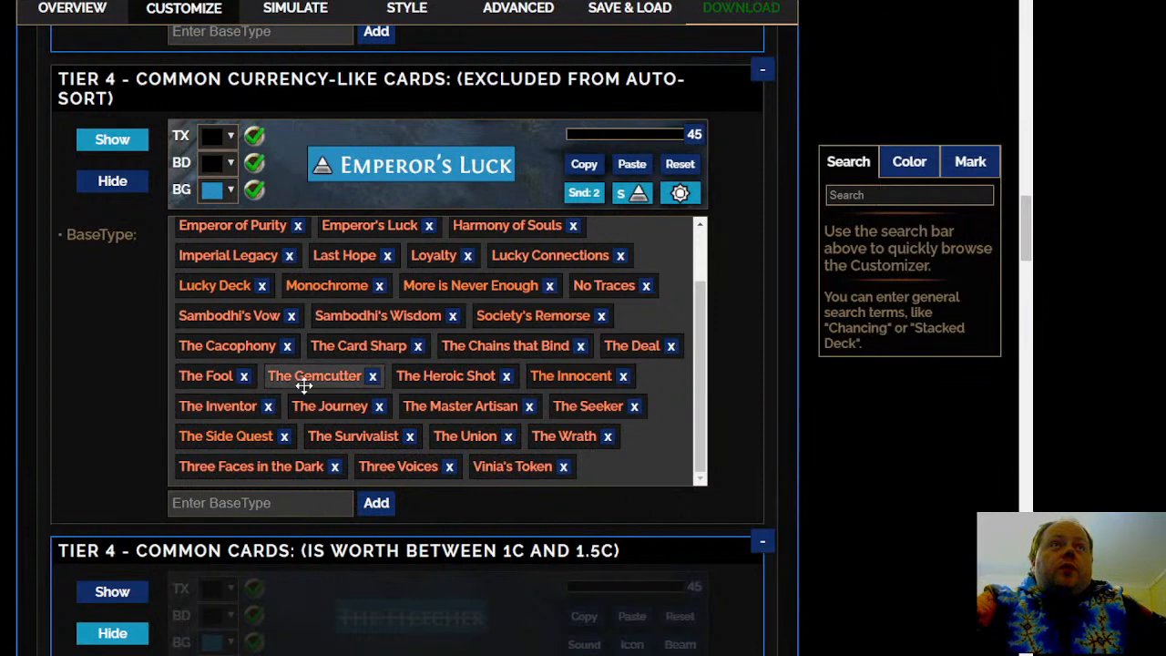
Move Boon of Justice and Coveted Possession from Tier 4 - Common Currency-Like Cards to Tier 5 - Cheap Cards
scroll(301, 401, up, 3)
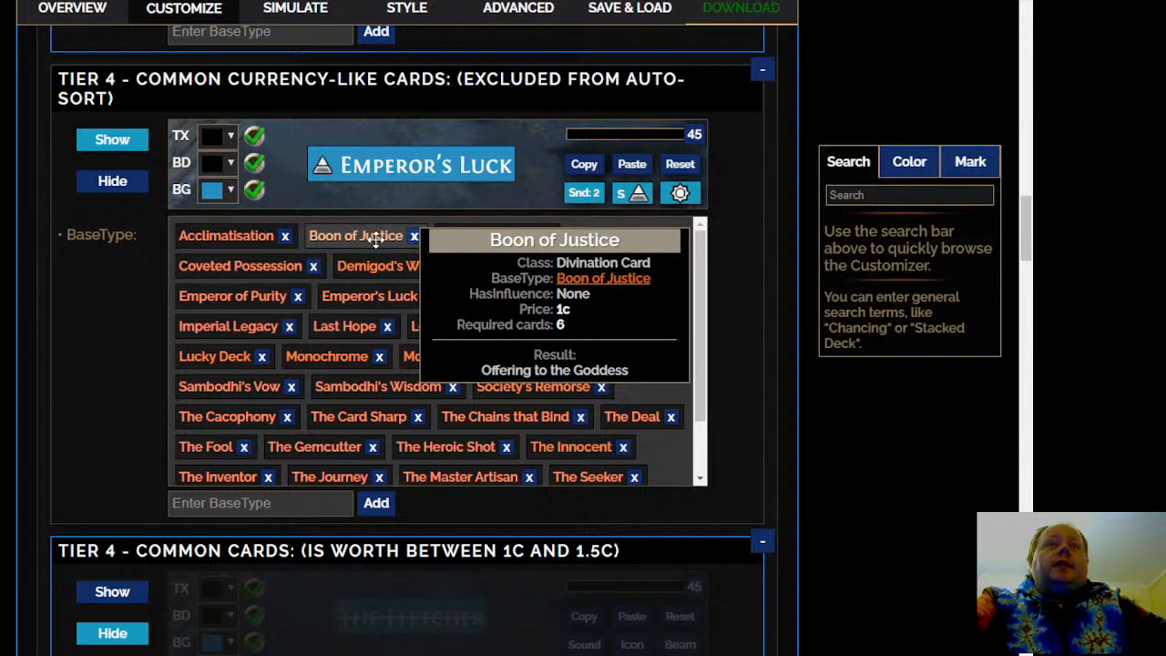
right_click(377, 242)
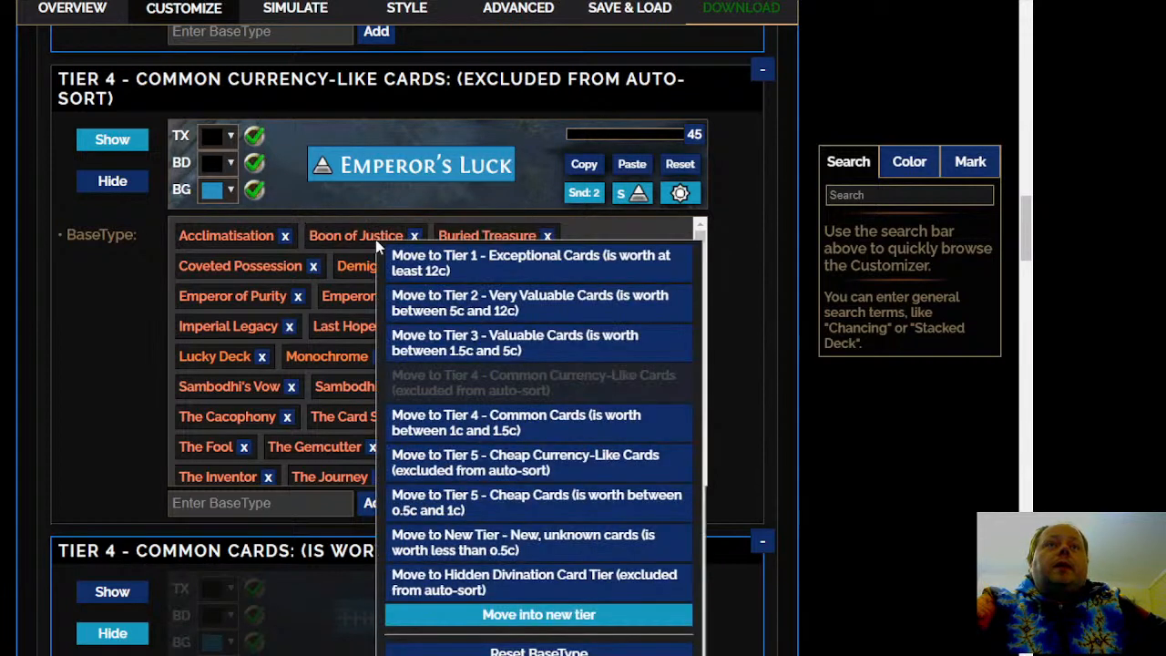
click(460, 517)
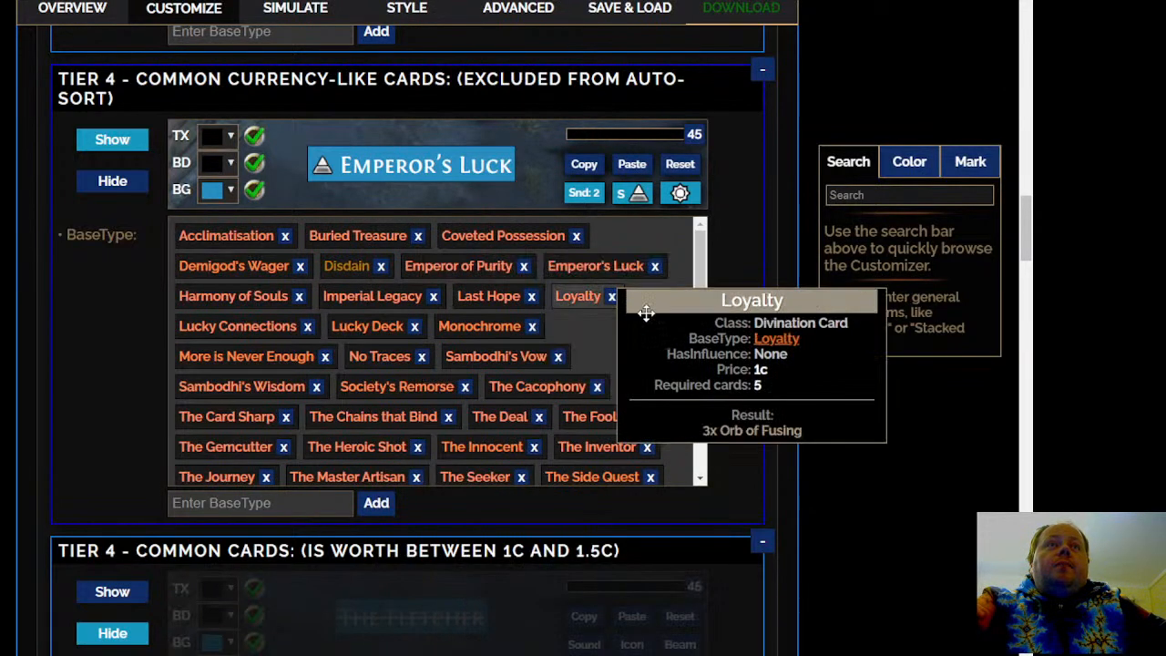
click(512, 235)
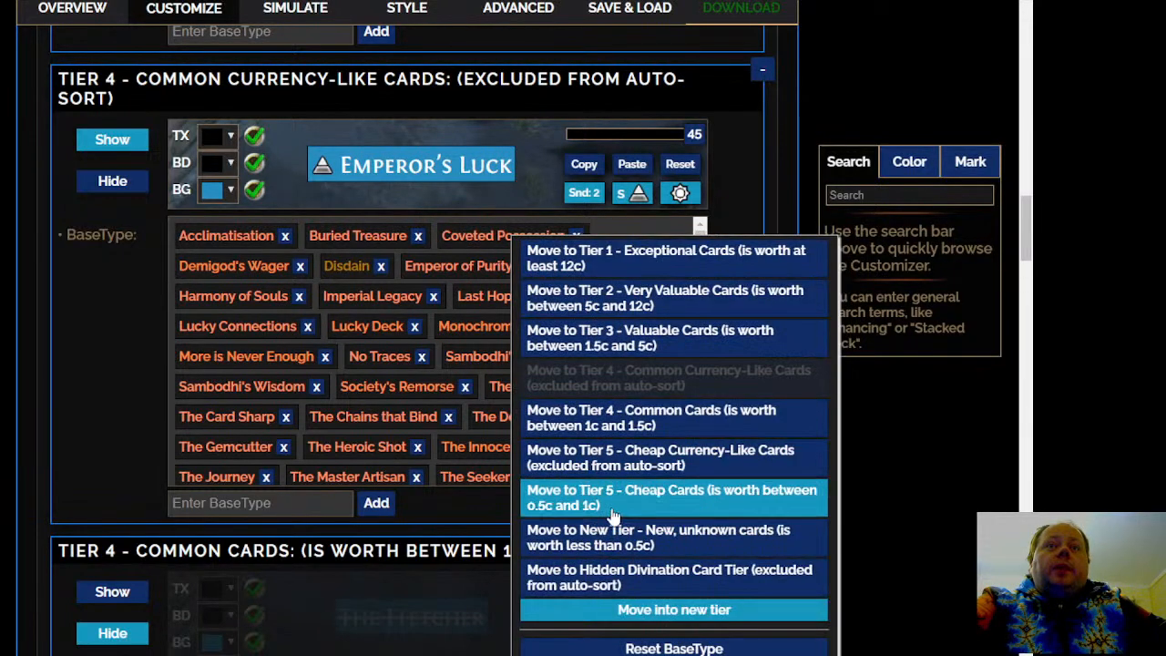
click(615, 512)
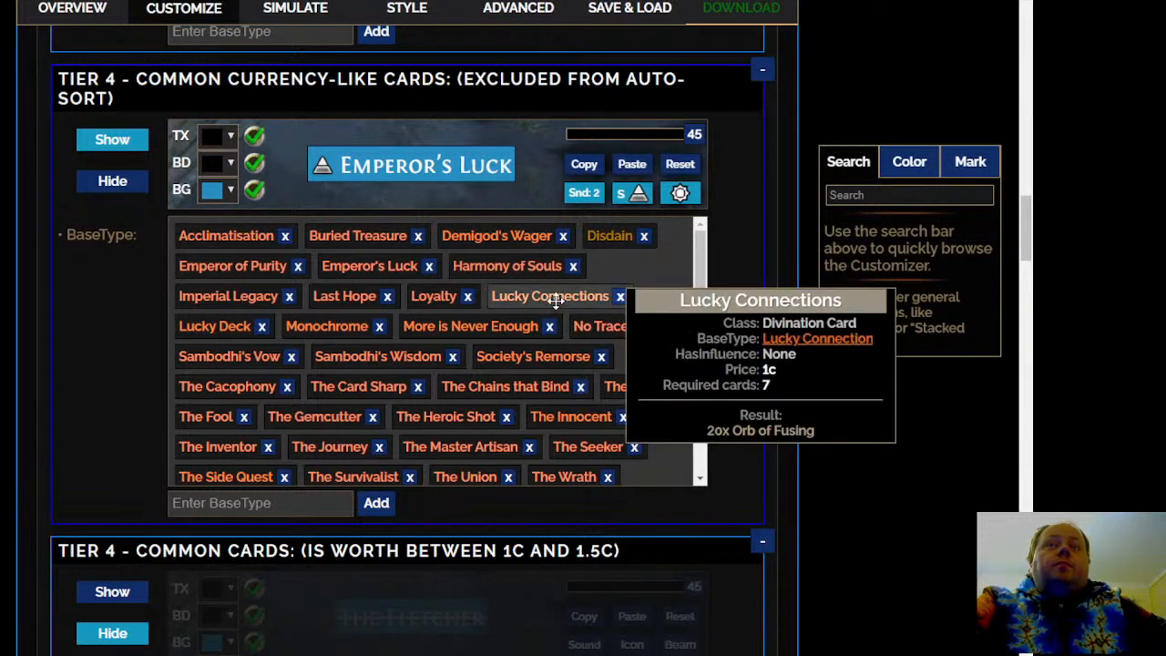
Move the Loyalty card from Tier 4 - Common Currency-Like Cards to Tier 5 - Cheap Currency-Like Cards
click(445, 298)
drag(446, 298, 441, 298)
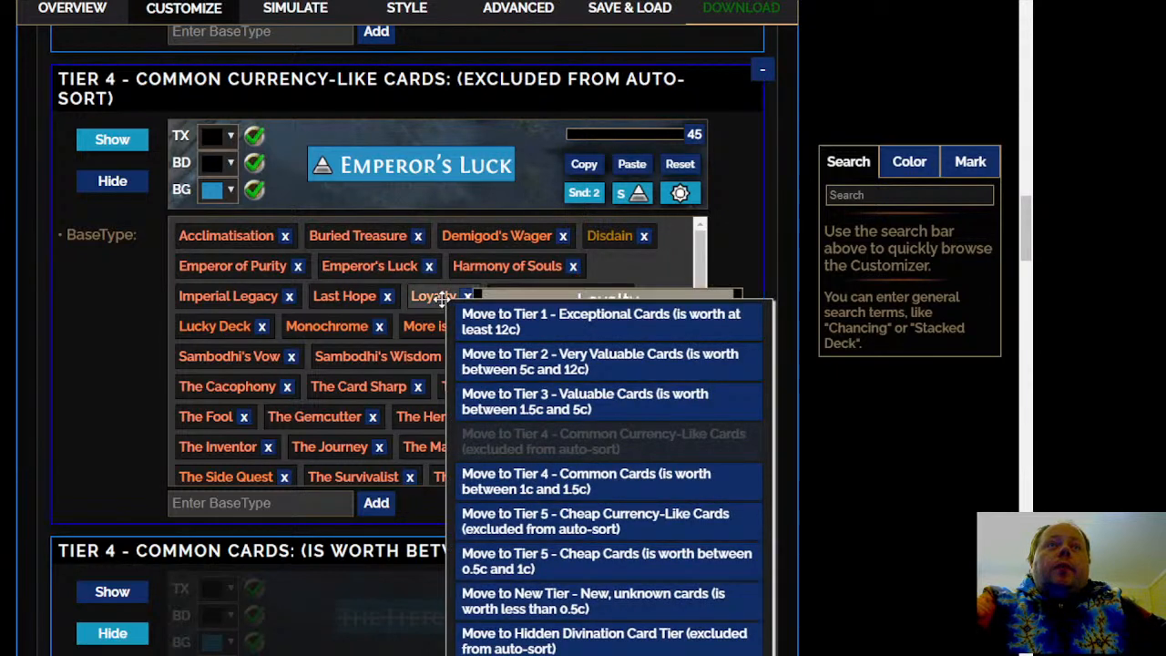
click(546, 523)
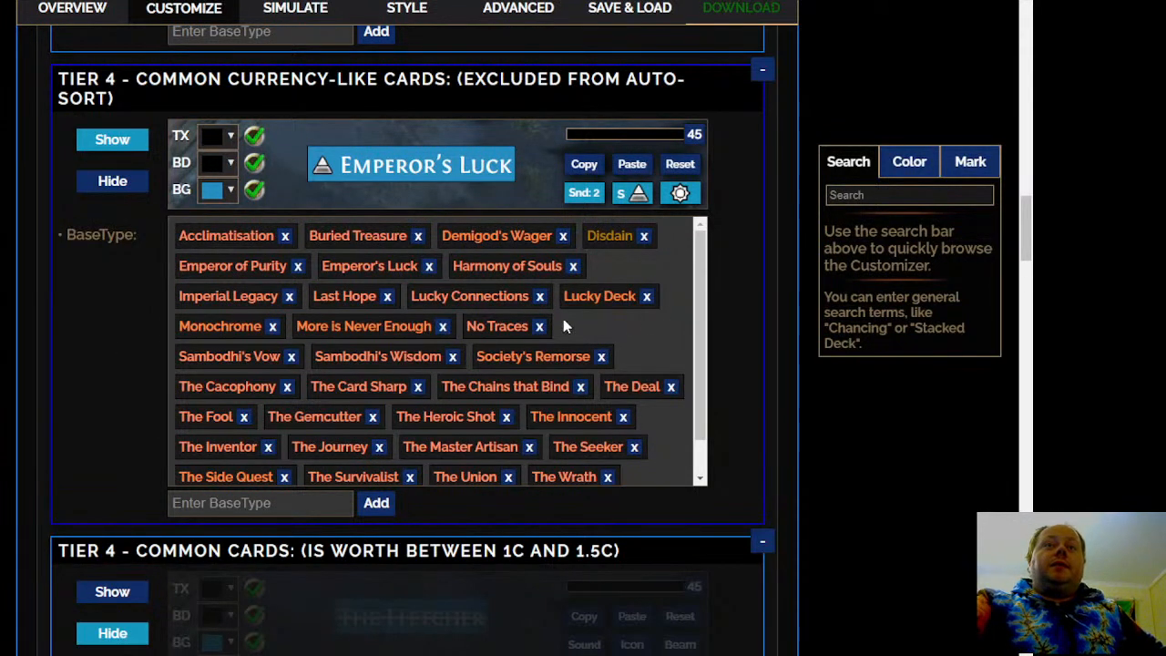
Move The Card Sharp from Tier 4 - Common Currency-Like Cards to Tier 3 - Valuable Cards
mouse_move(504, 324)
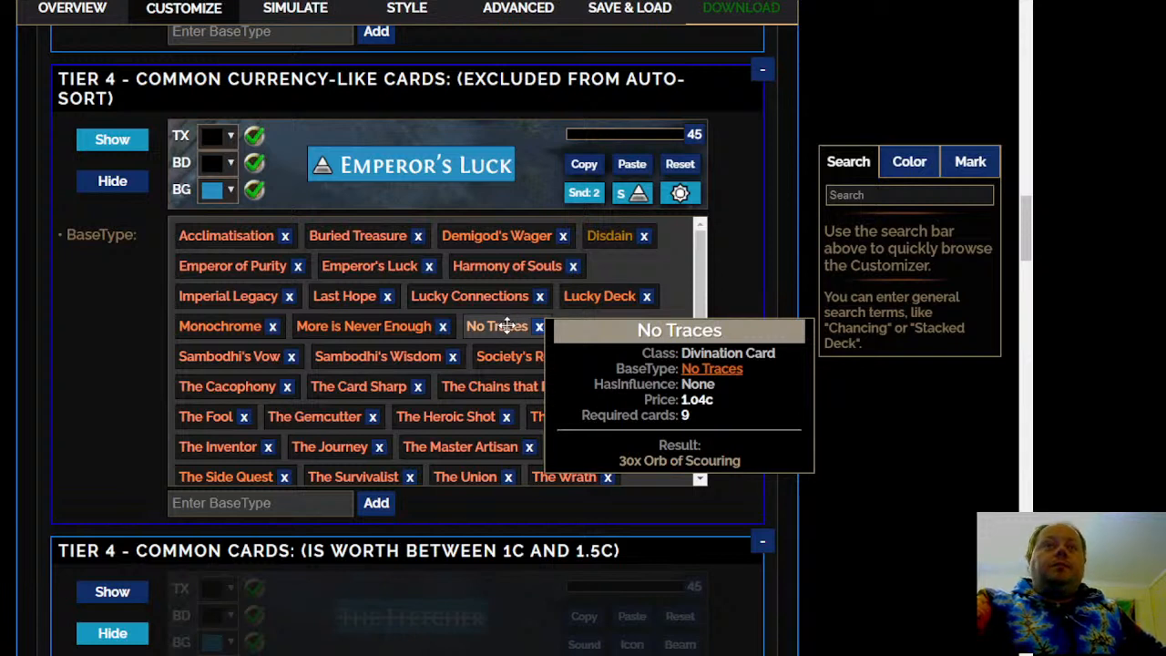
mouse_move(246, 326)
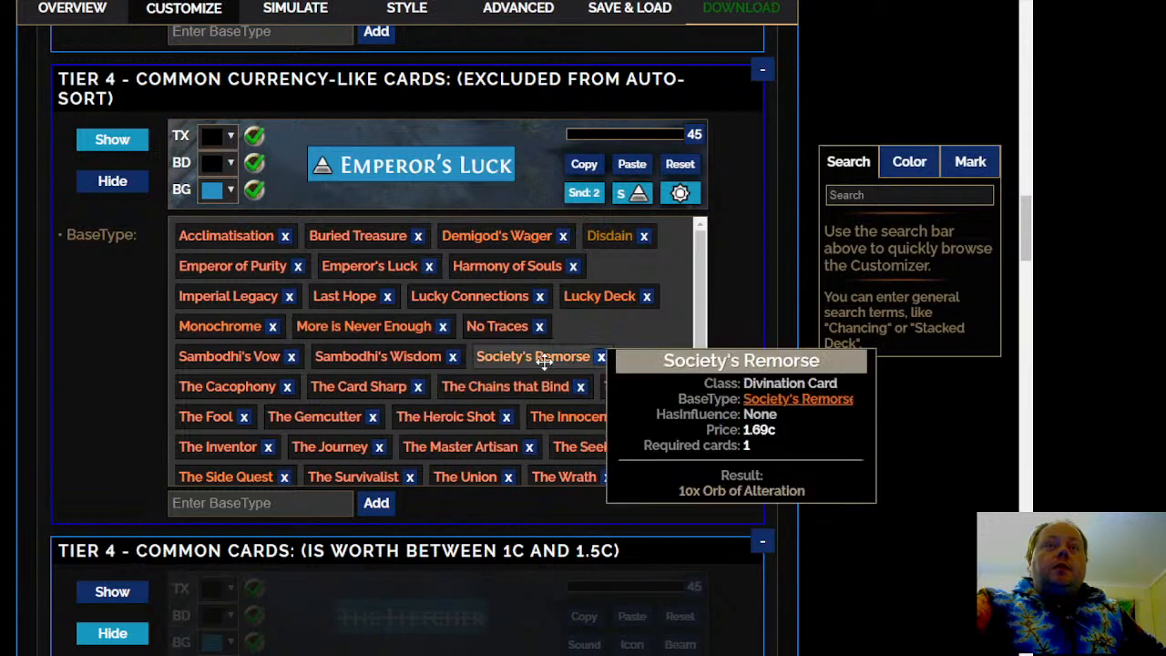
mouse_move(423, 362)
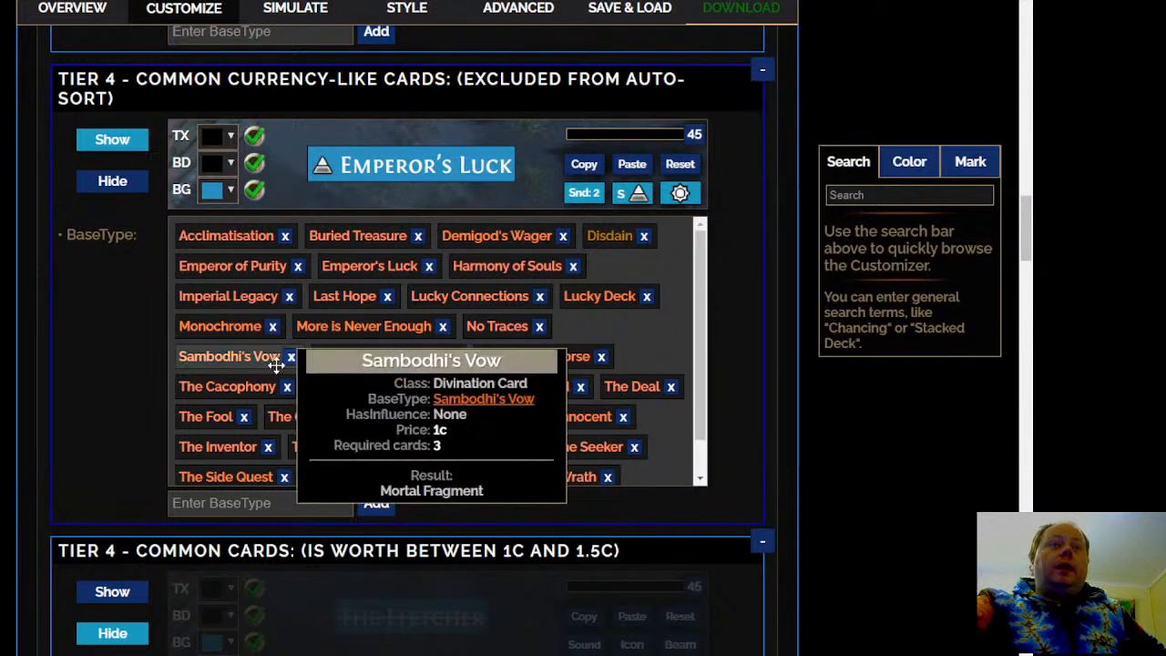
mouse_move(242, 388)
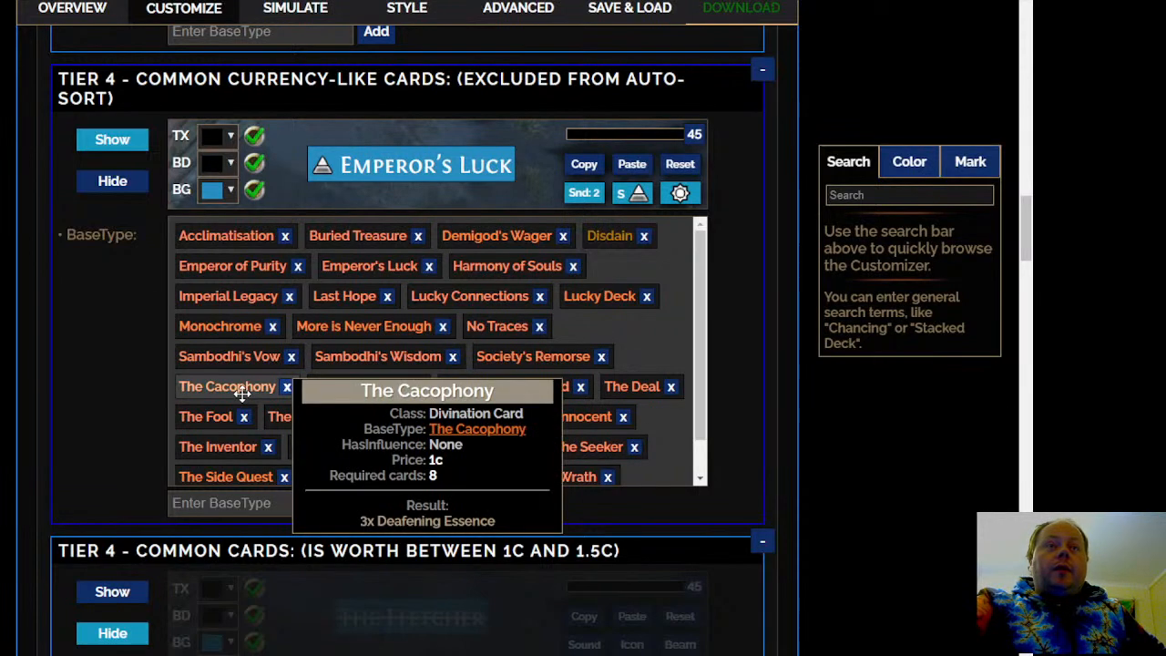
mouse_move(393, 390)
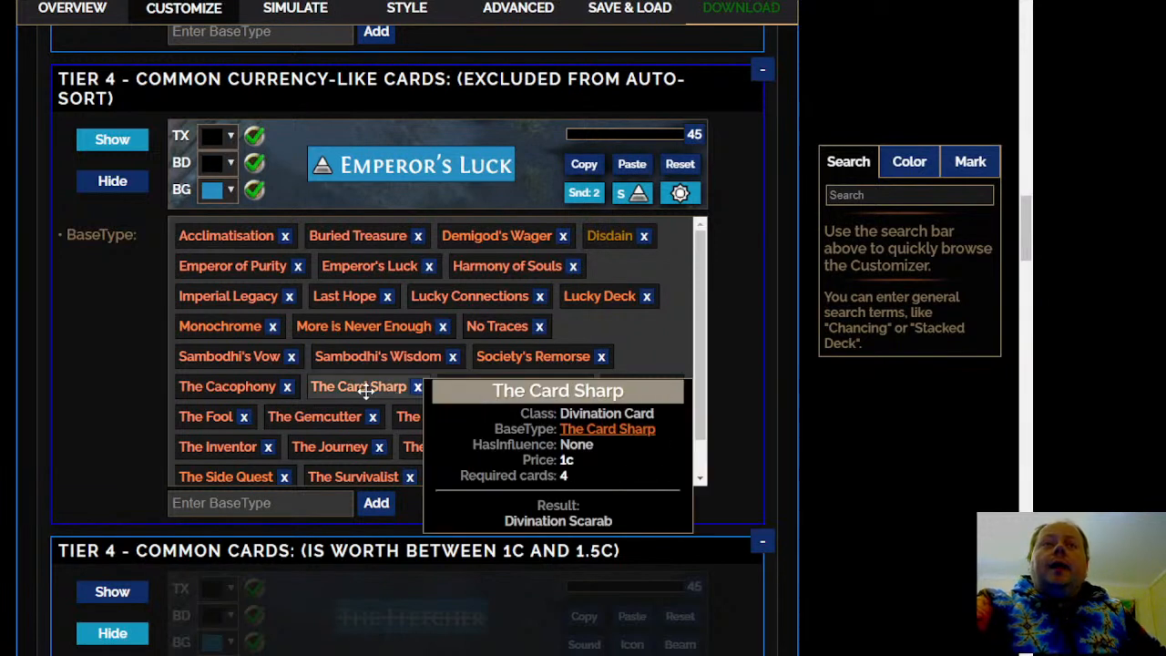
right_click(368, 396)
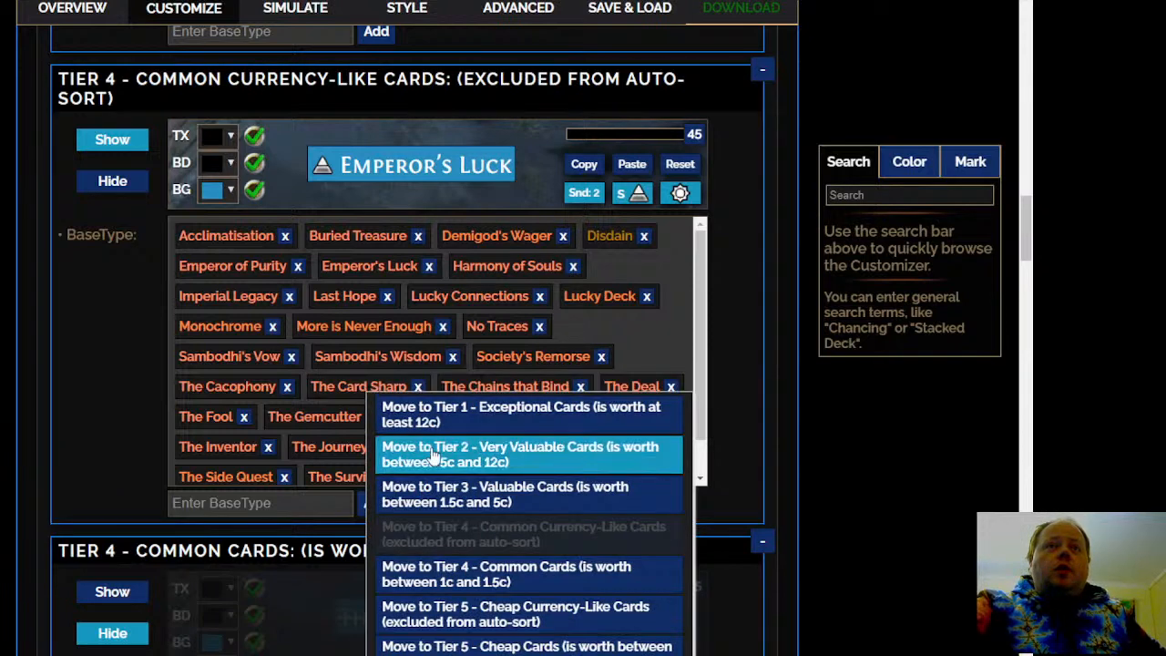
click(444, 496)
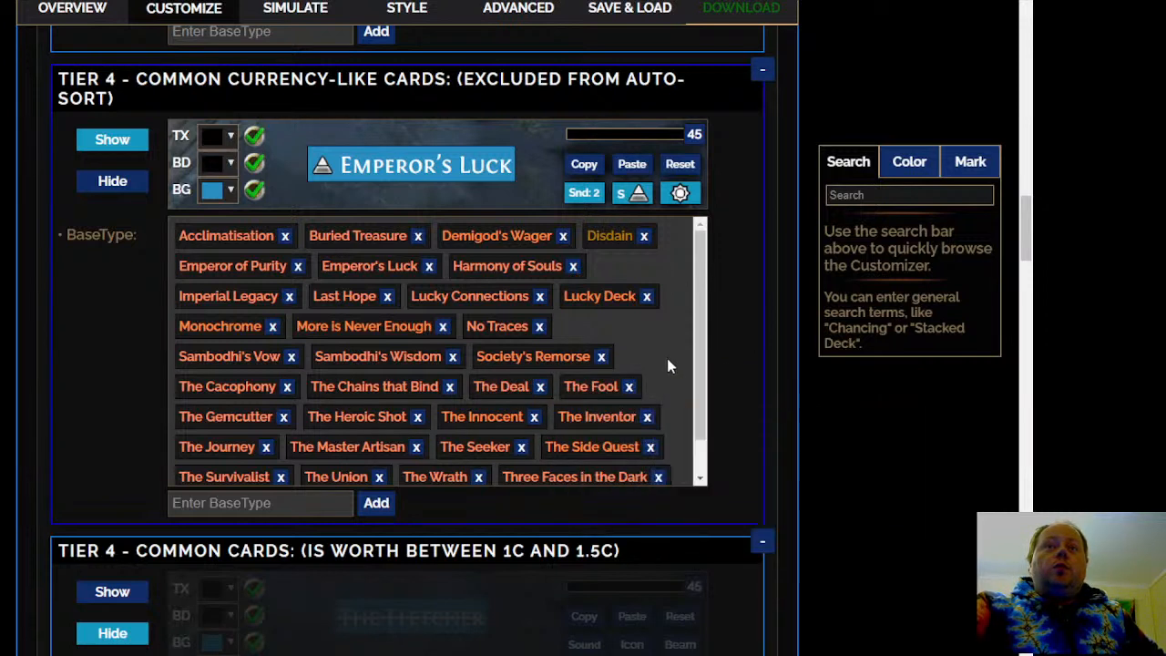
Move The Gemcutter from Tier 4 - Common Currency-Like Cards to Tier 5 - Cheap Currency-Like Cards
scroll(667, 358, down, 1)
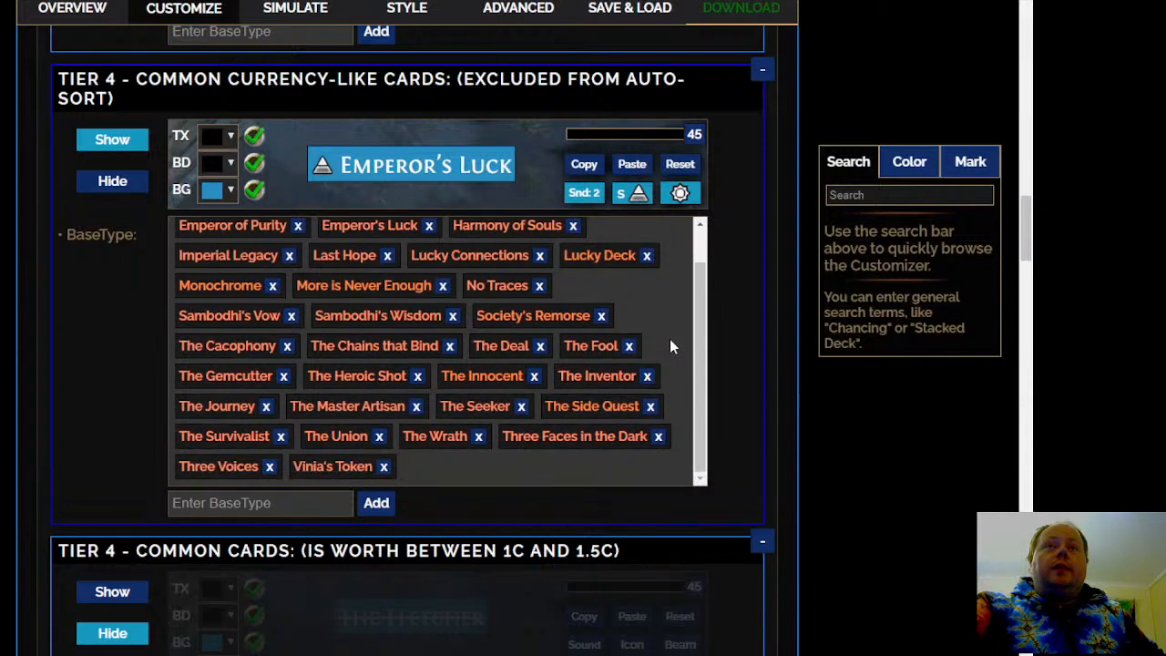
right_click(594, 351)
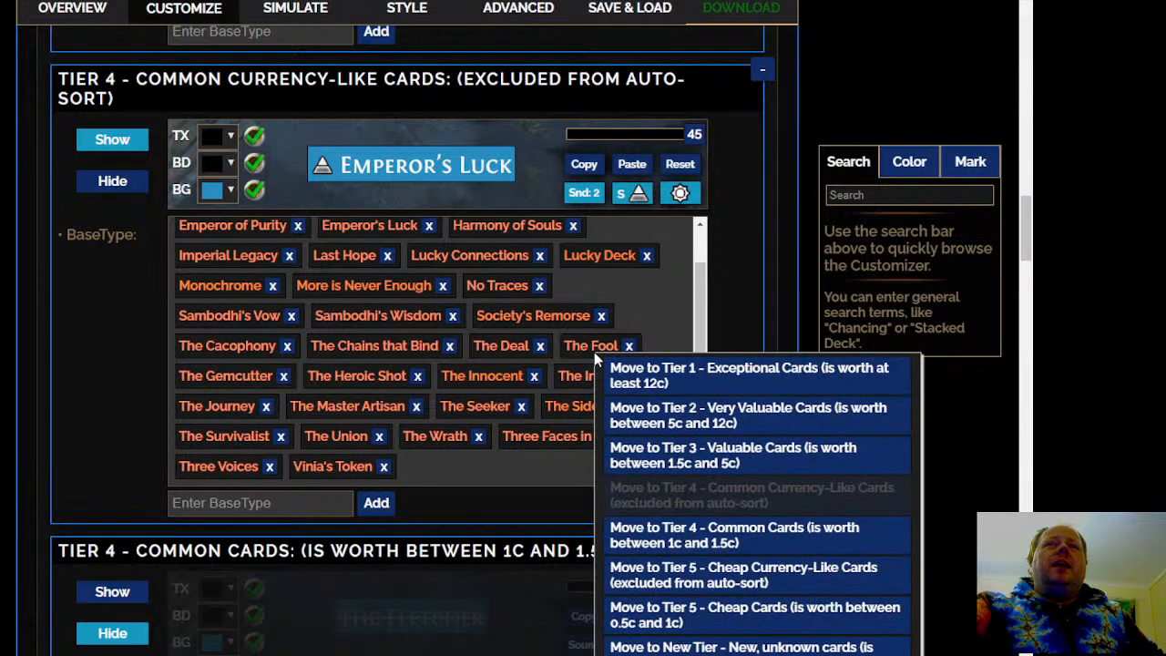
mouse_move(553, 375)
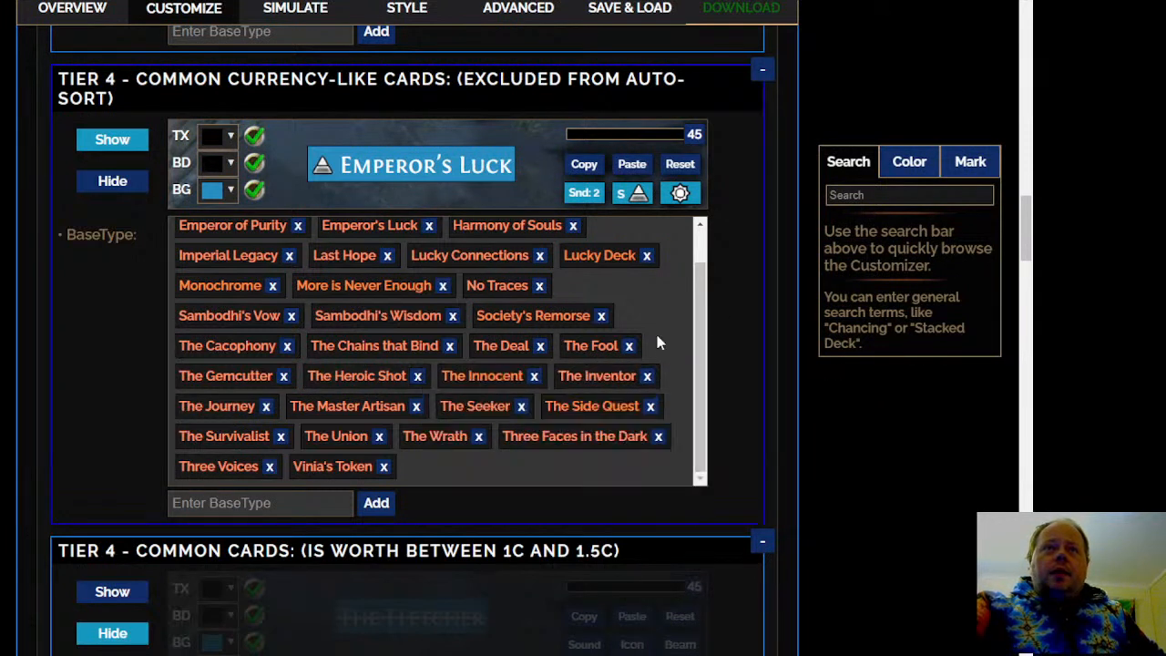
mouse_move(492, 379)
mouse_move(377, 379)
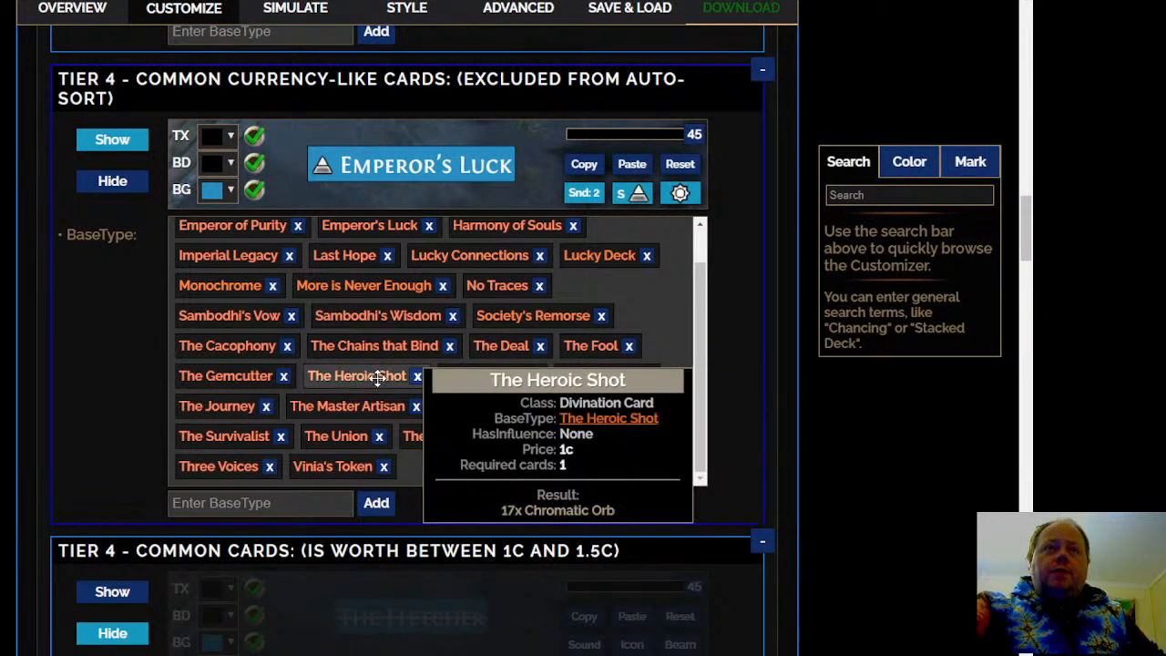
right_click(241, 379)
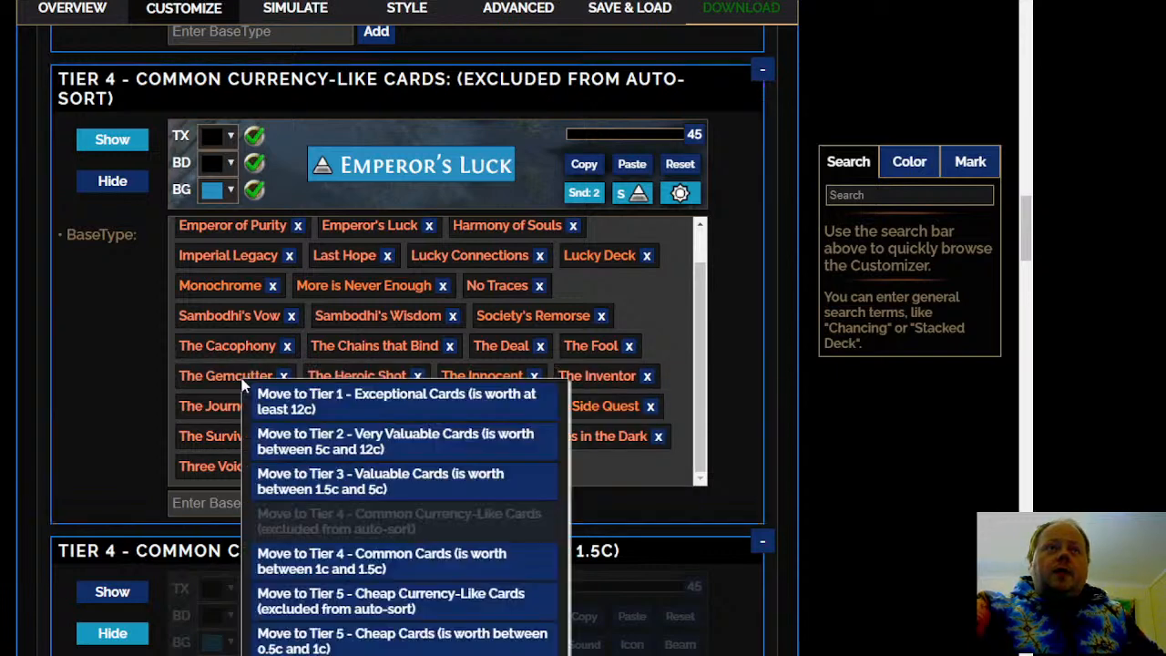
click(363, 605)
Move The Survivalist from Tier 4 - Common Currency-Like Cards to Tier 5 - Cheap Currency-Like Cards
mouse_move(260, 412)
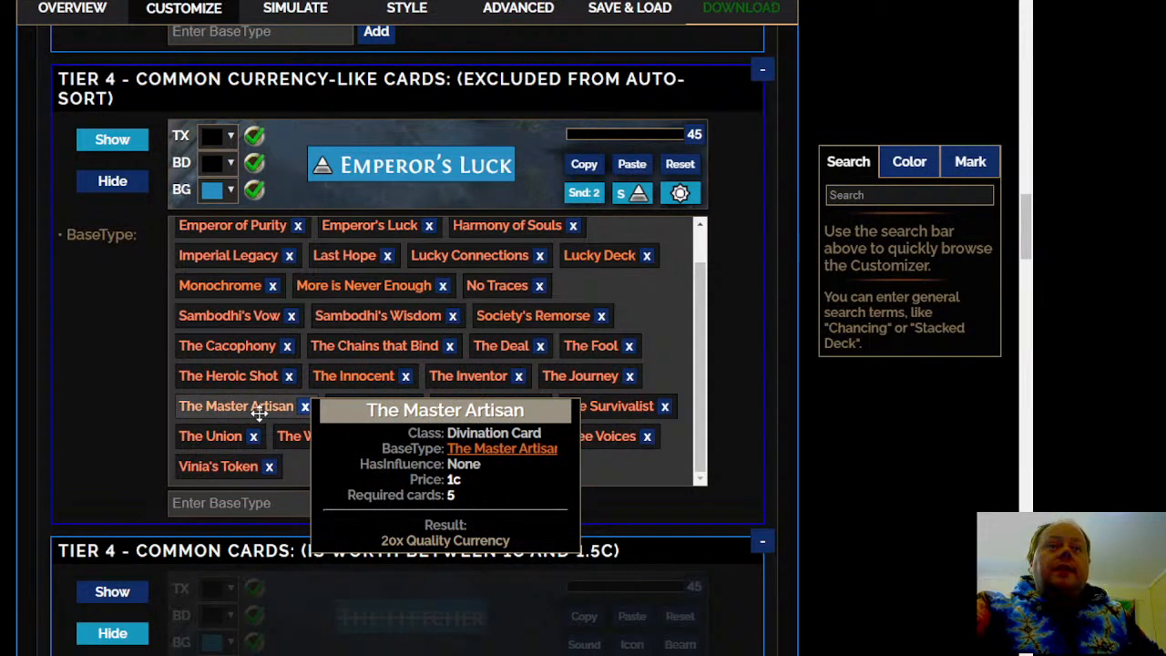
mouse_move(378, 412)
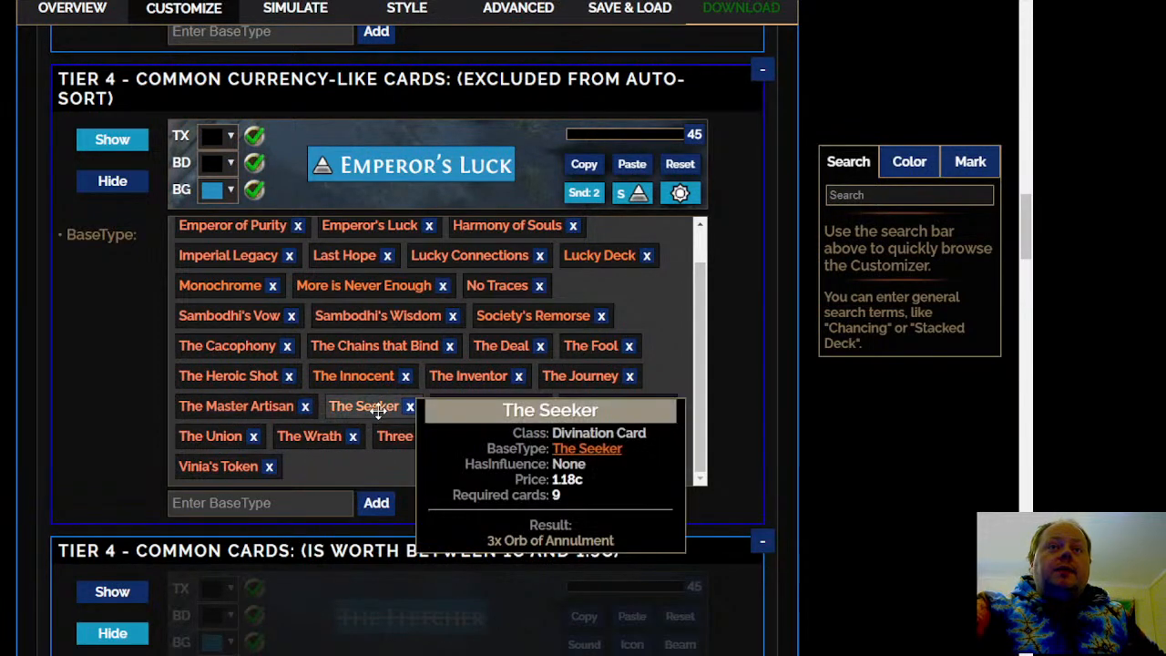
mouse_move(483, 406)
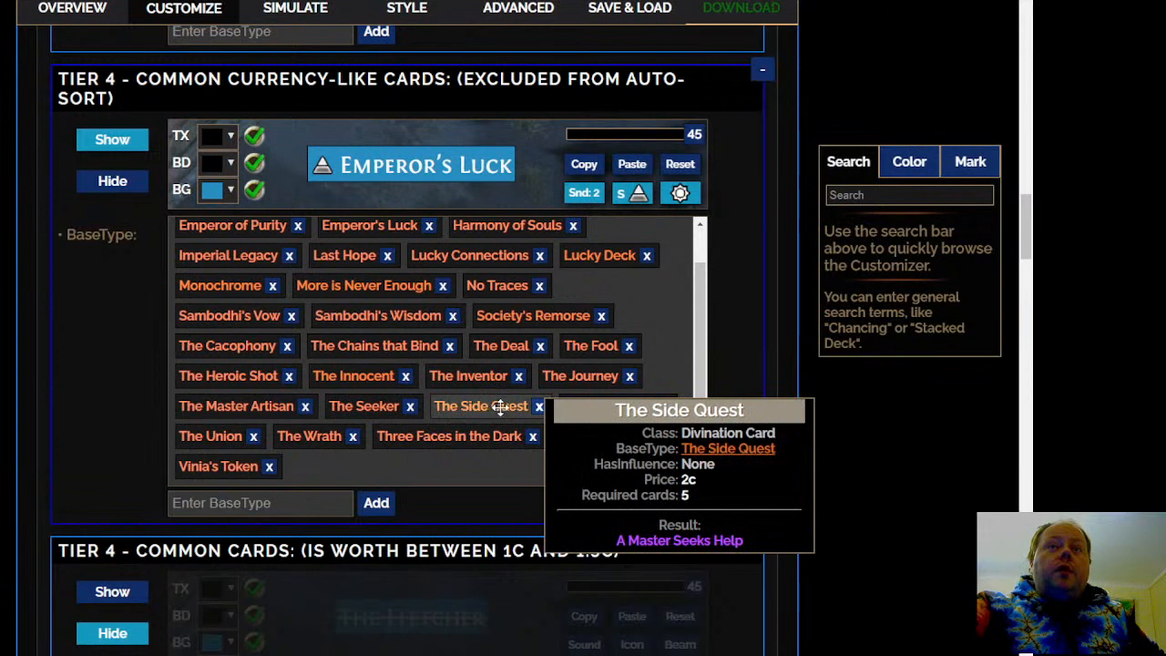
mouse_move(621, 407)
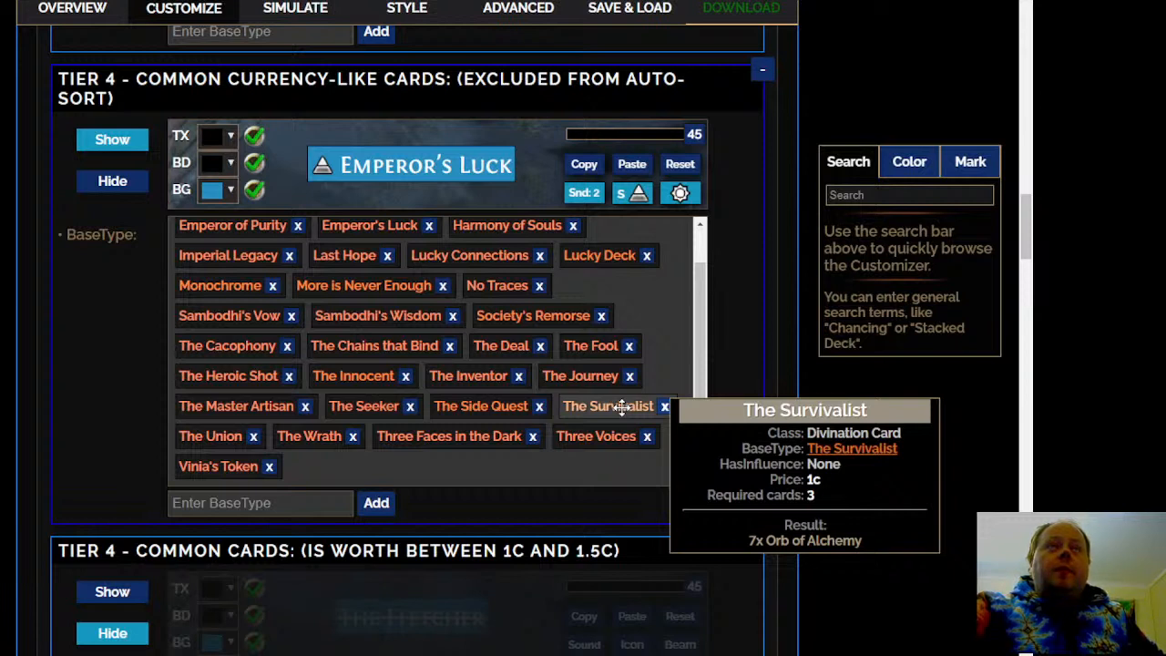
click(621, 407)
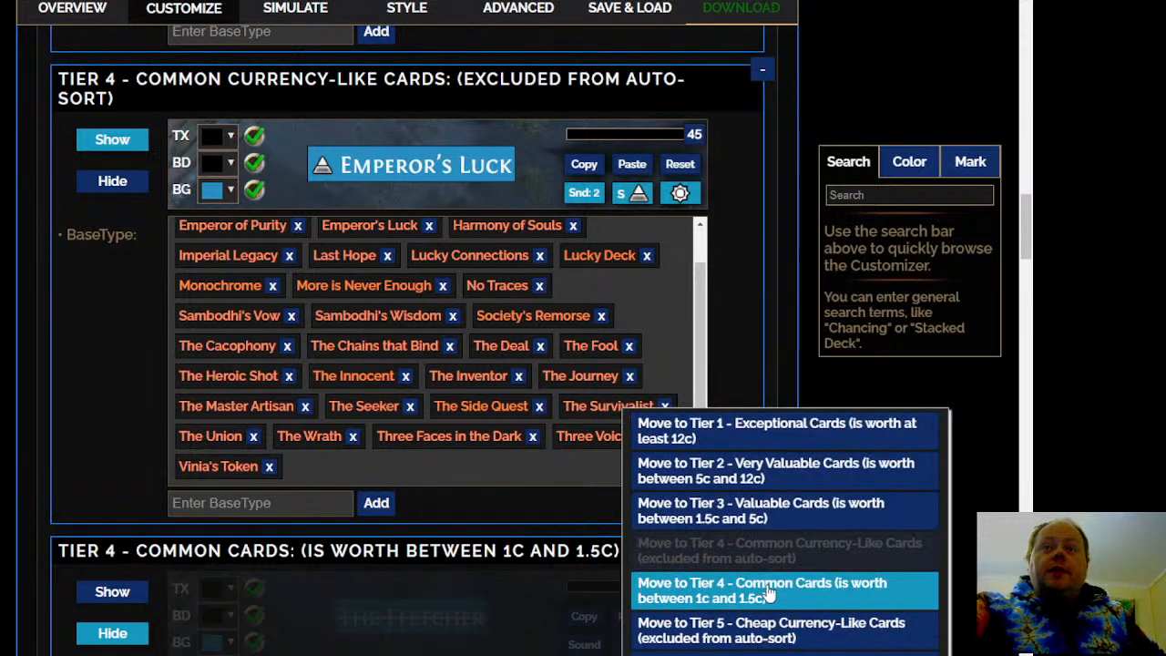
click(765, 626)
Move The Fletcher from Tier 4 - Common Cards to Tier 3 - Valuable Cards
mouse_move(656, 426)
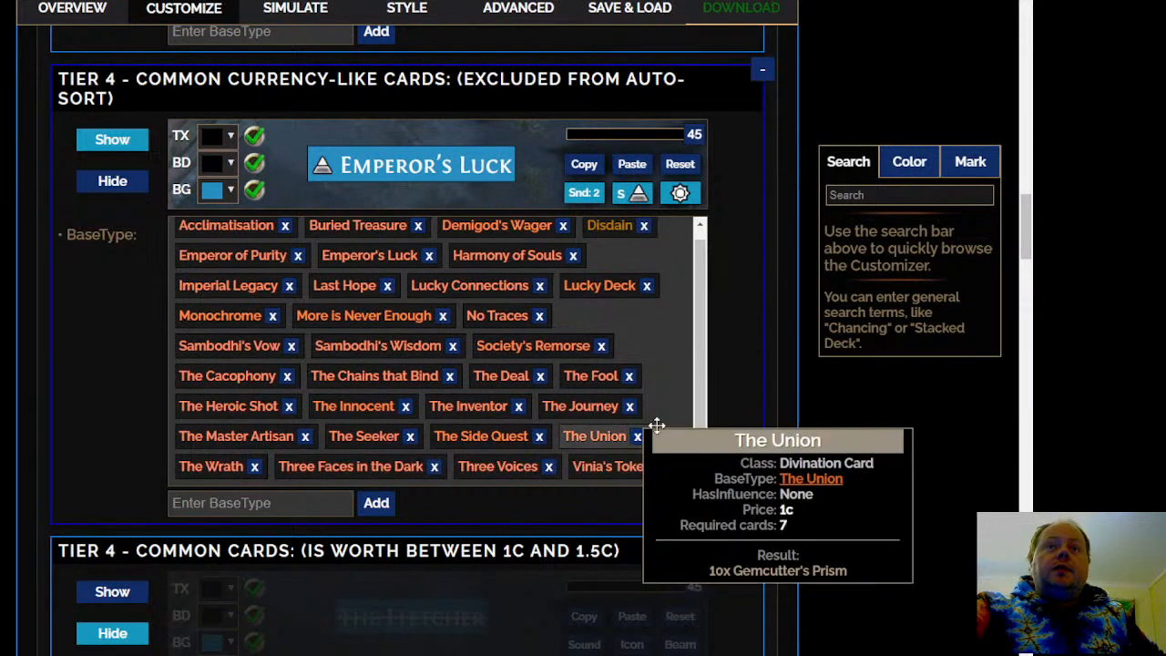
scroll(655, 425, down, 1)
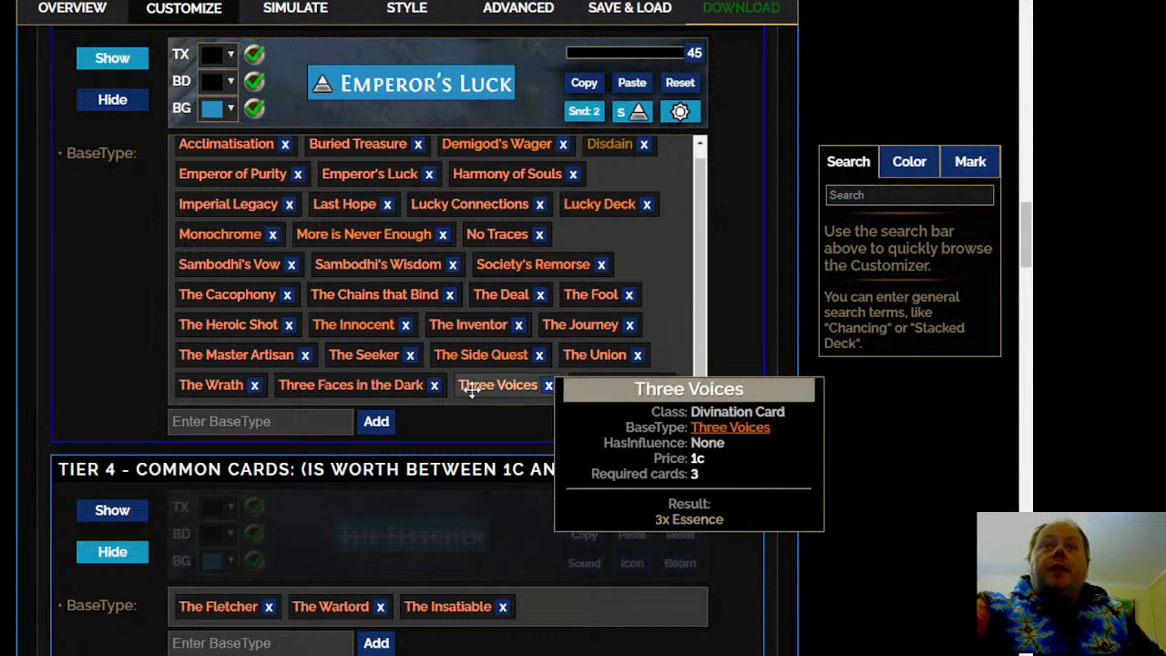
mouse_move(333, 390)
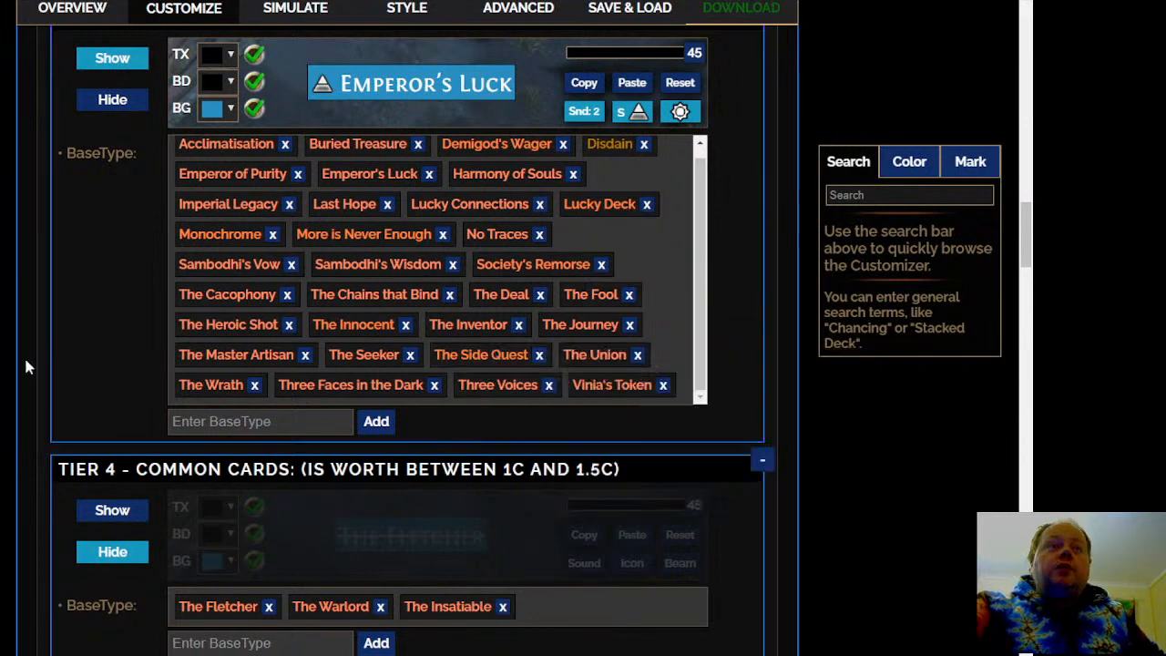
scroll(25, 360, down, 3)
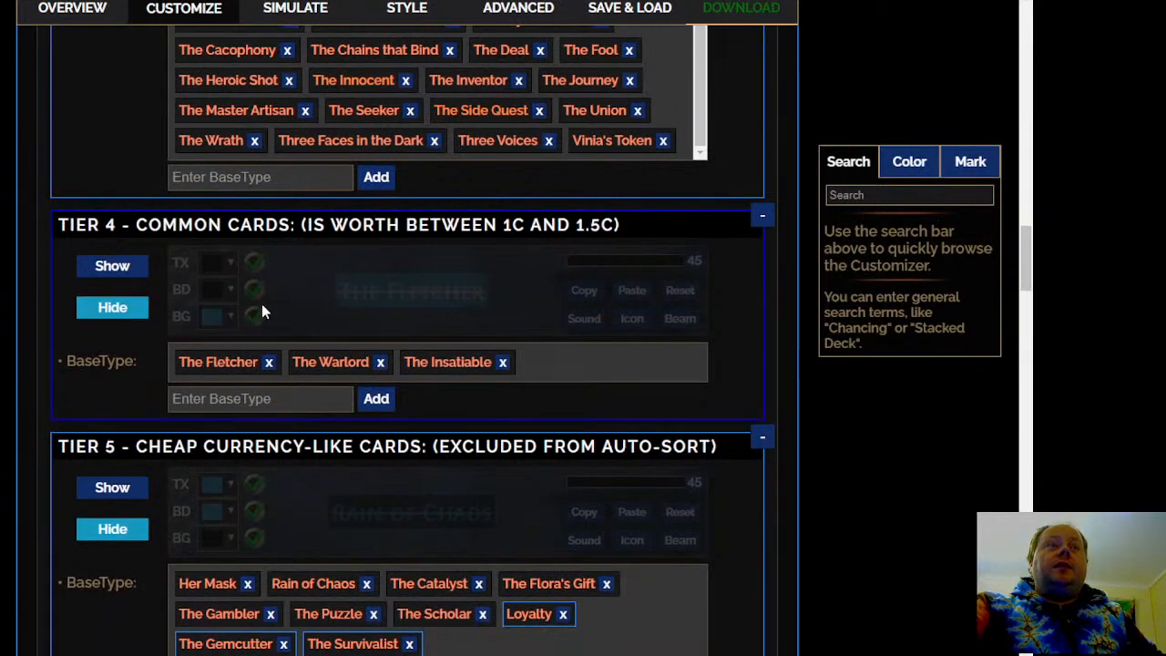
mouse_move(234, 359)
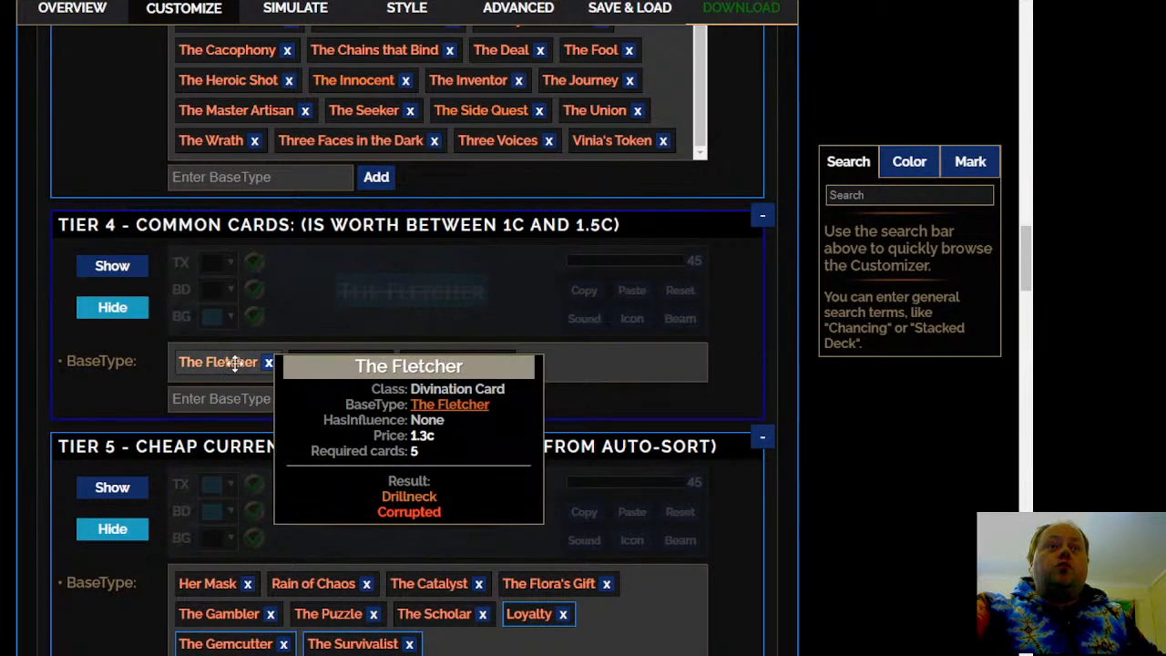
right_click(235, 363)
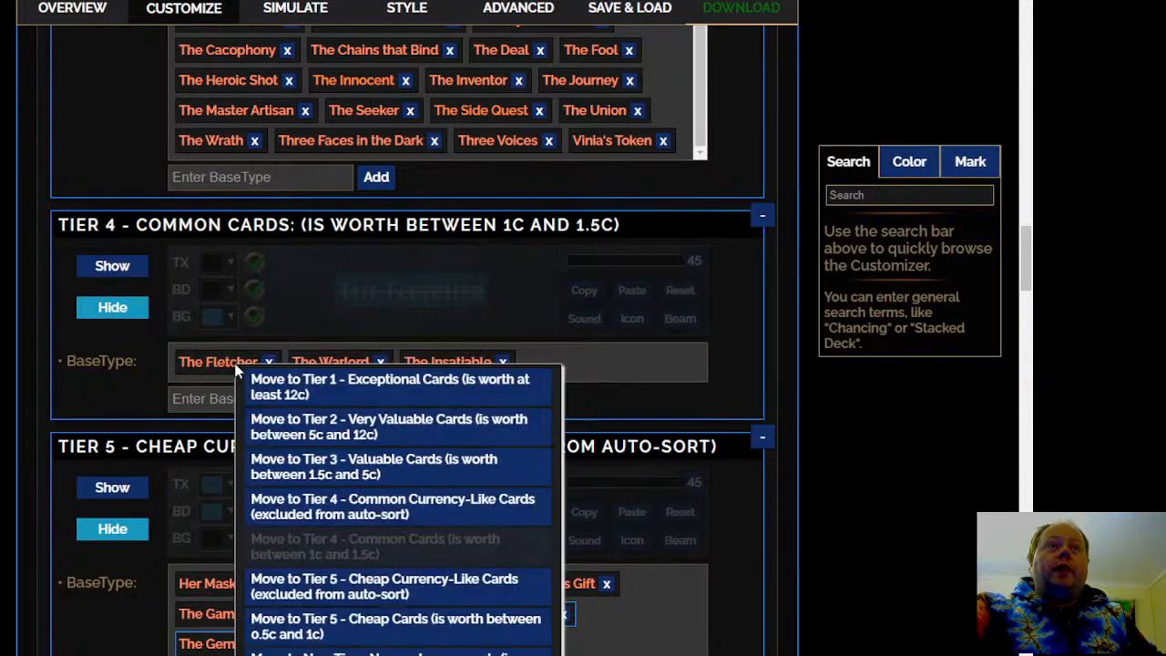
click(429, 469)
Move The Warlord from Tier 4 - Common Cards to Tier 4 - Common Currency-Like Cards
mouse_move(216, 365)
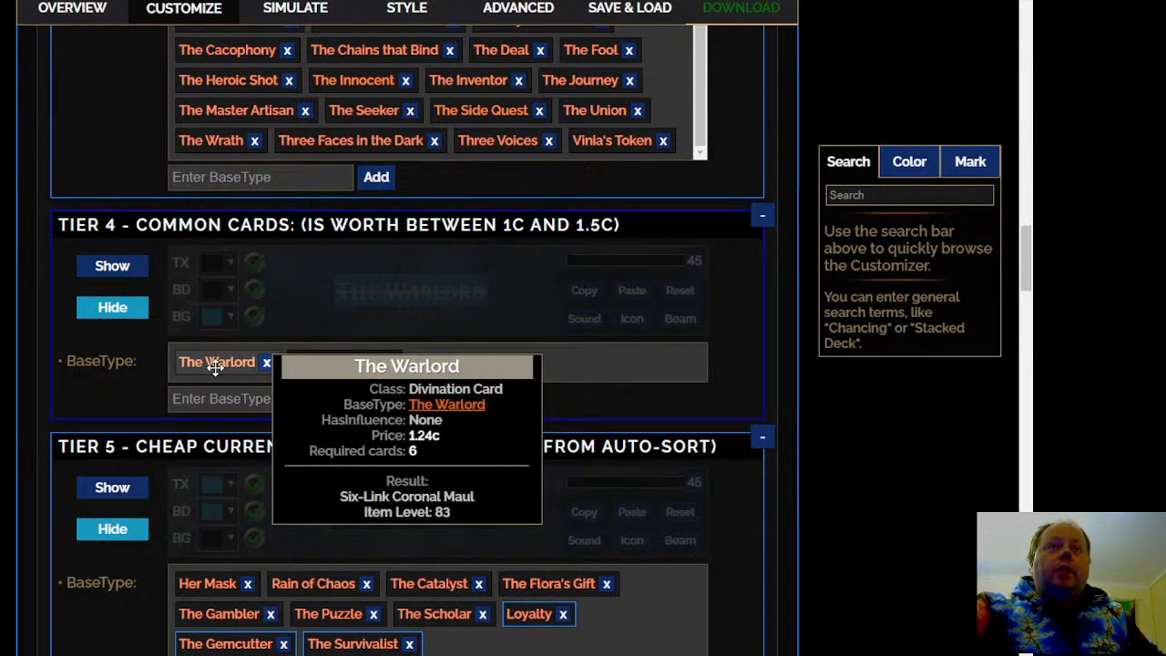
right_click(215, 367)
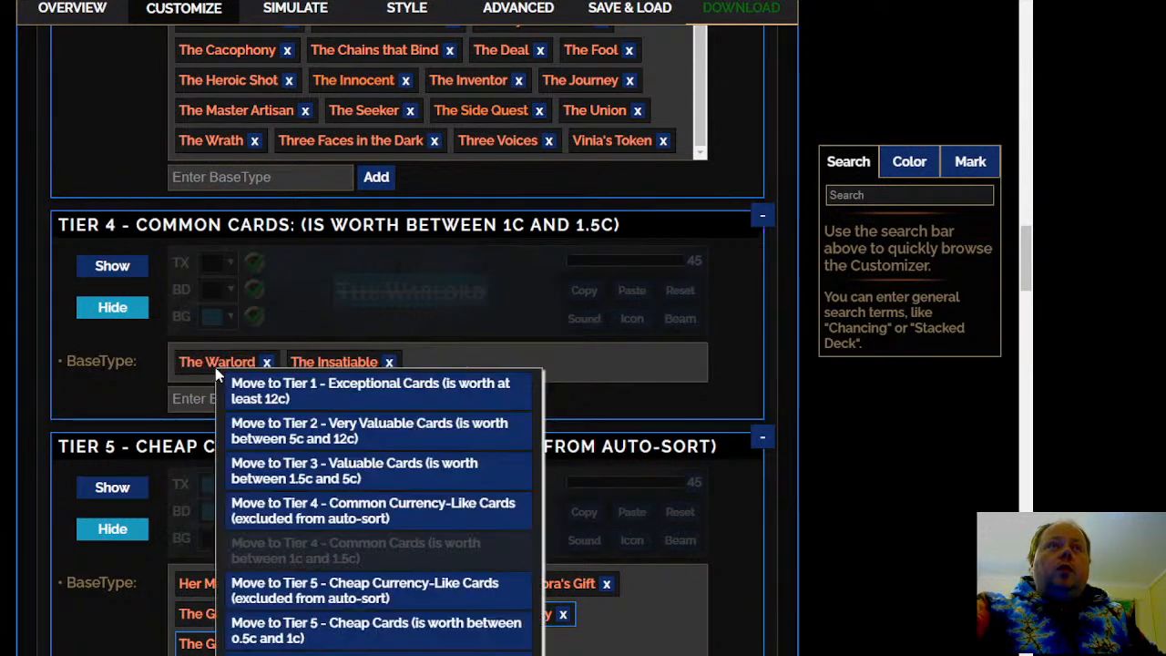
click(402, 518)
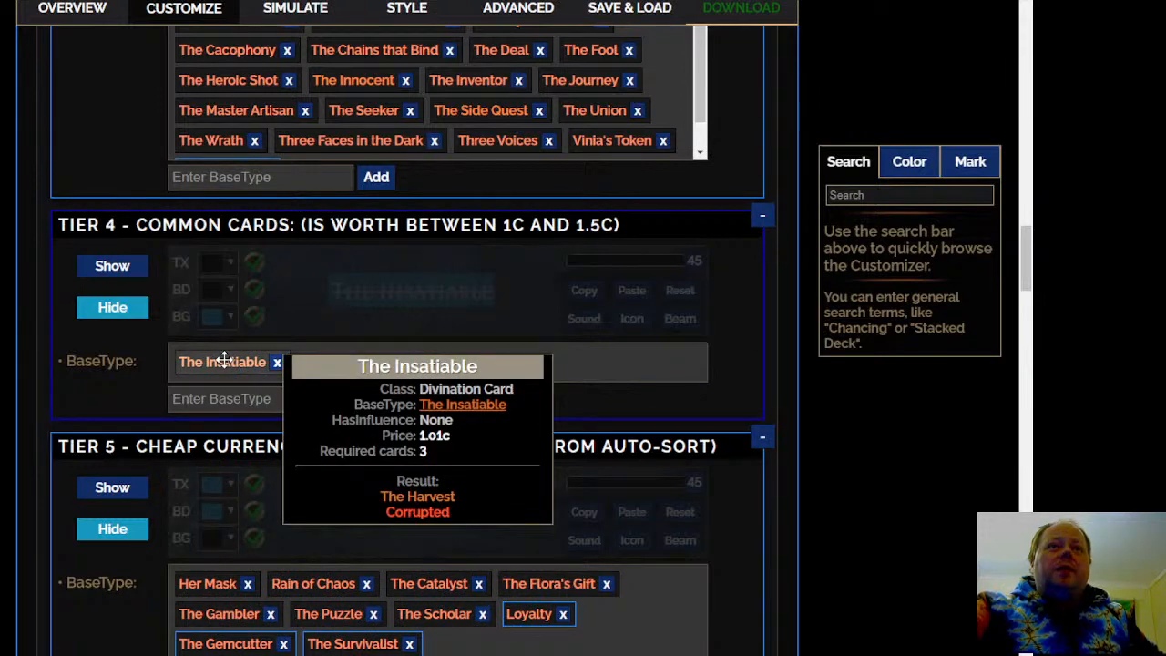
Look through the Tier 5 card lists and the New Tier rule, and check the end of the Tier 3 - Valuable Cards list
scroll(410, 365, down, 3)
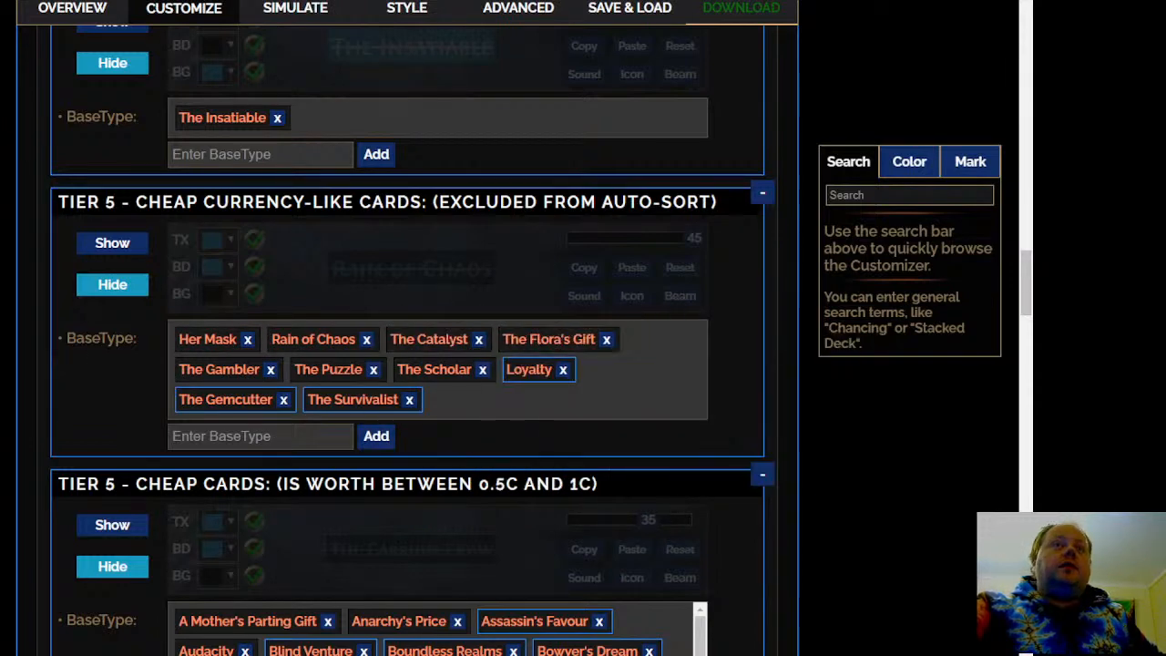
scroll(559, 336, down, 2)
scroll(729, 473, down, 7)
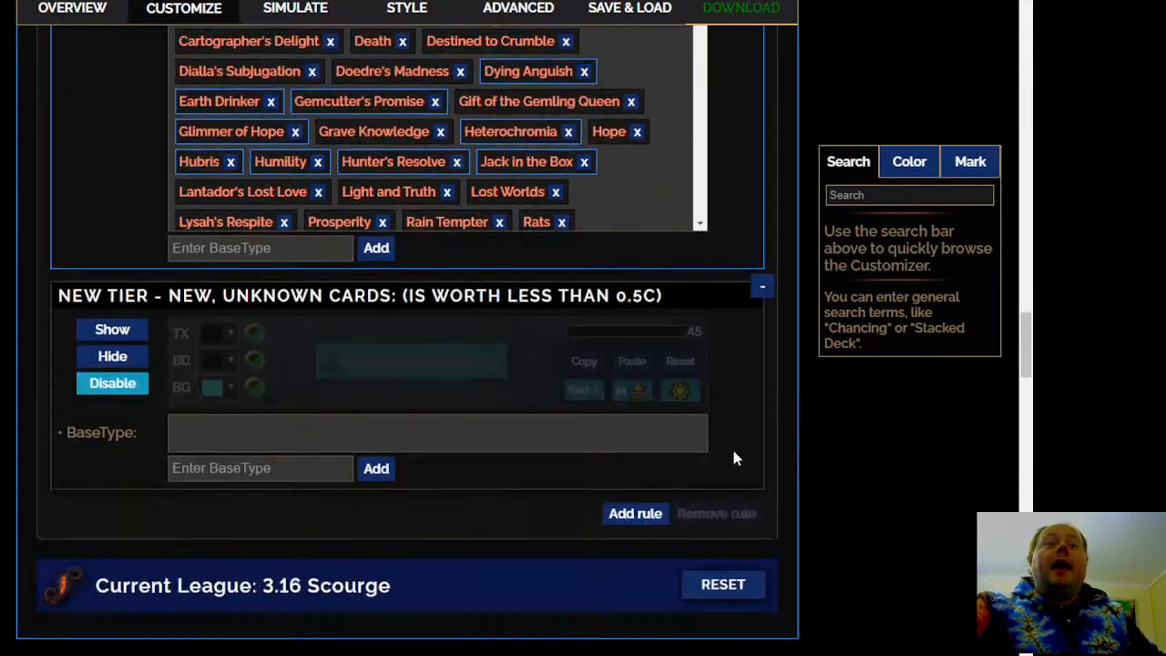
scroll(701, 383, up, 2)
scroll(678, 308, down, 6)
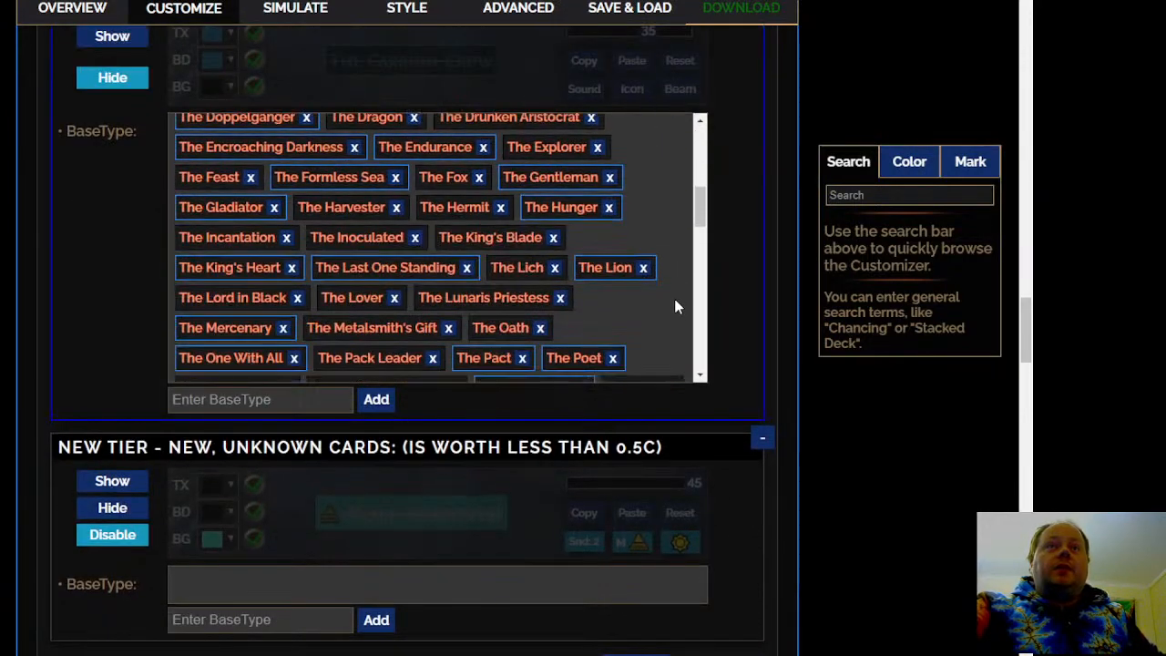
scroll(674, 307, down, 5)
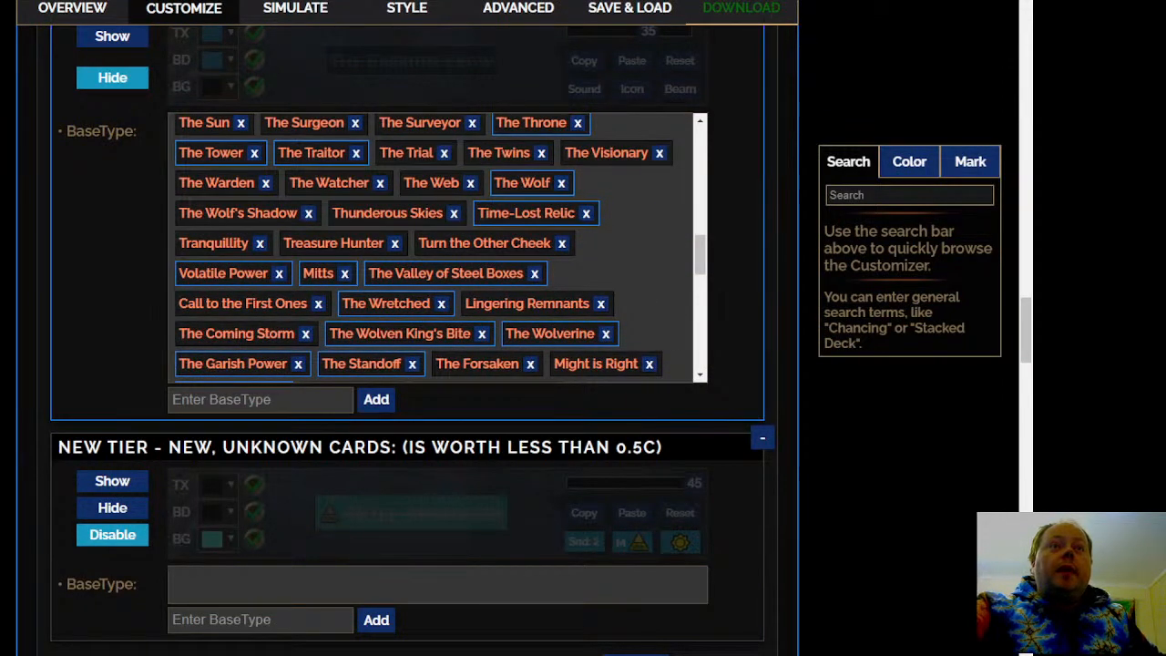
scroll(407, 340, down, 3)
scroll(407, 340, up, 6)
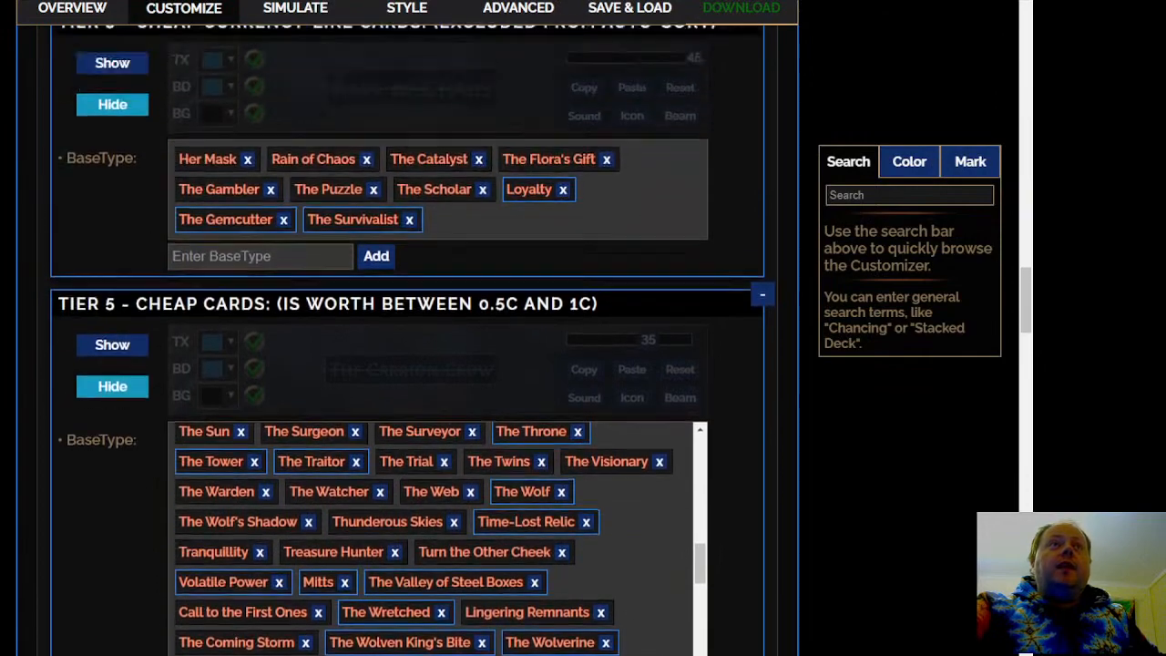
scroll(407, 340, up, 4)
scroll(408, 340, up, 3)
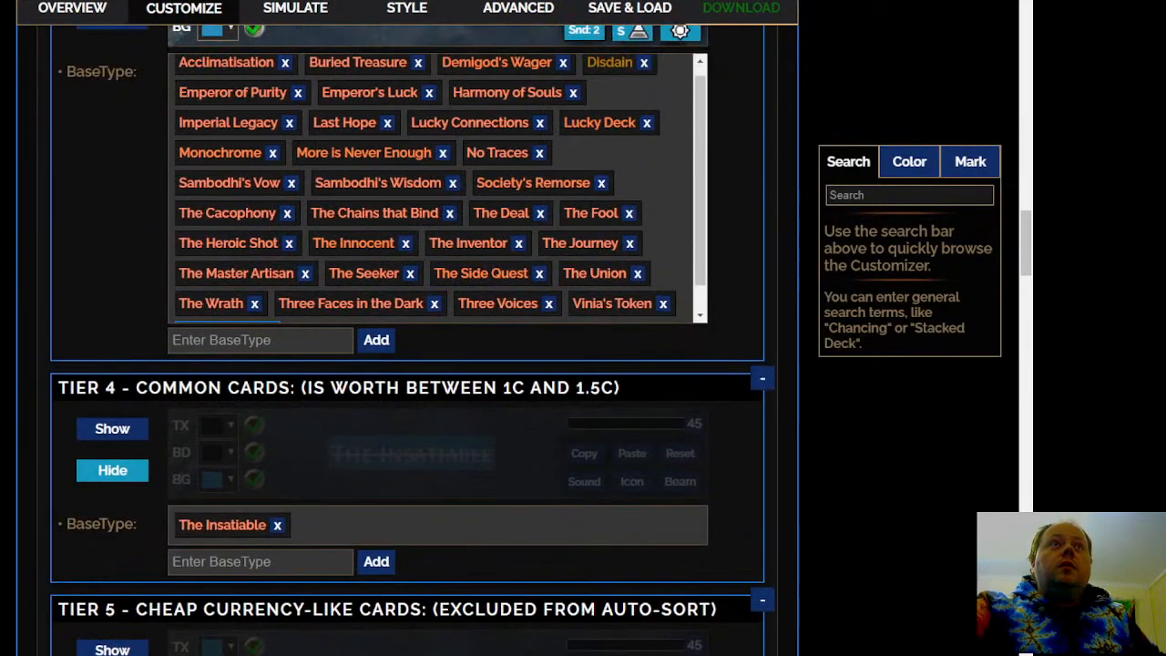
scroll(408, 339, up, 3)
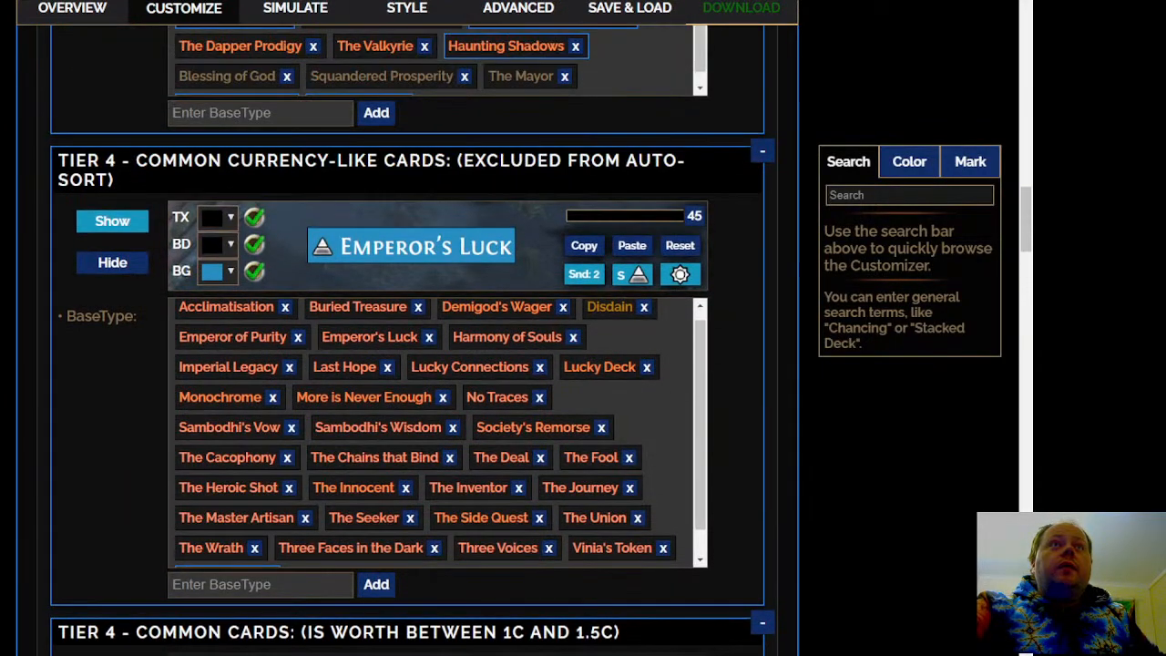
scroll(407, 340, up, 7)
scroll(407, 340, down, 2)
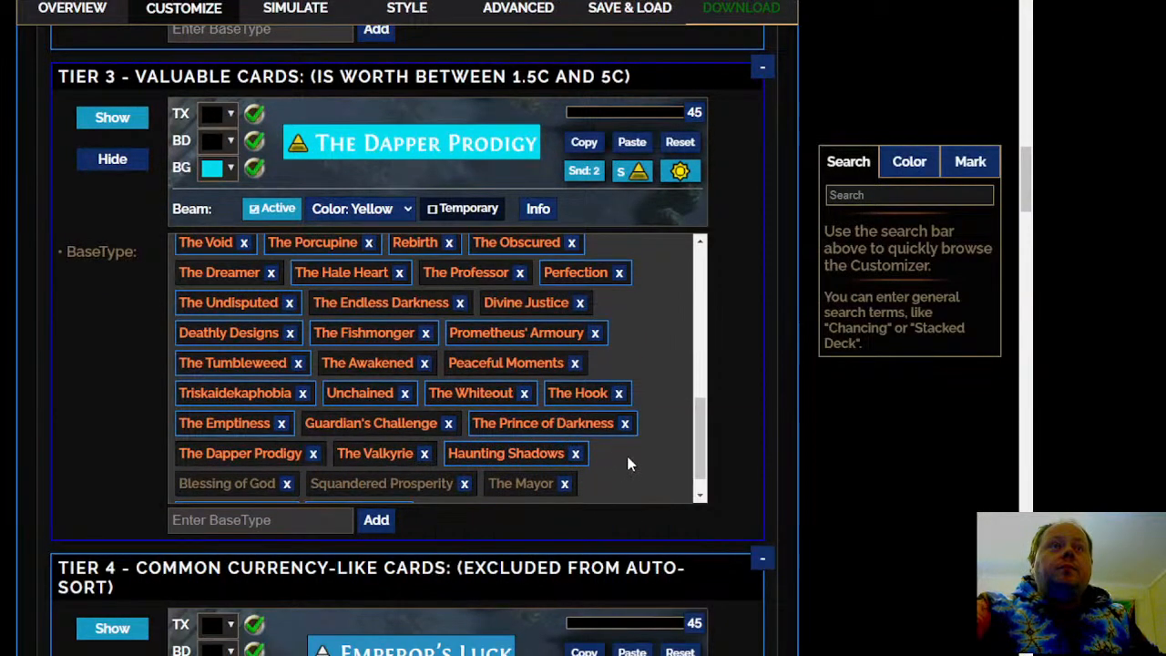
scroll(625, 462, down, 1)
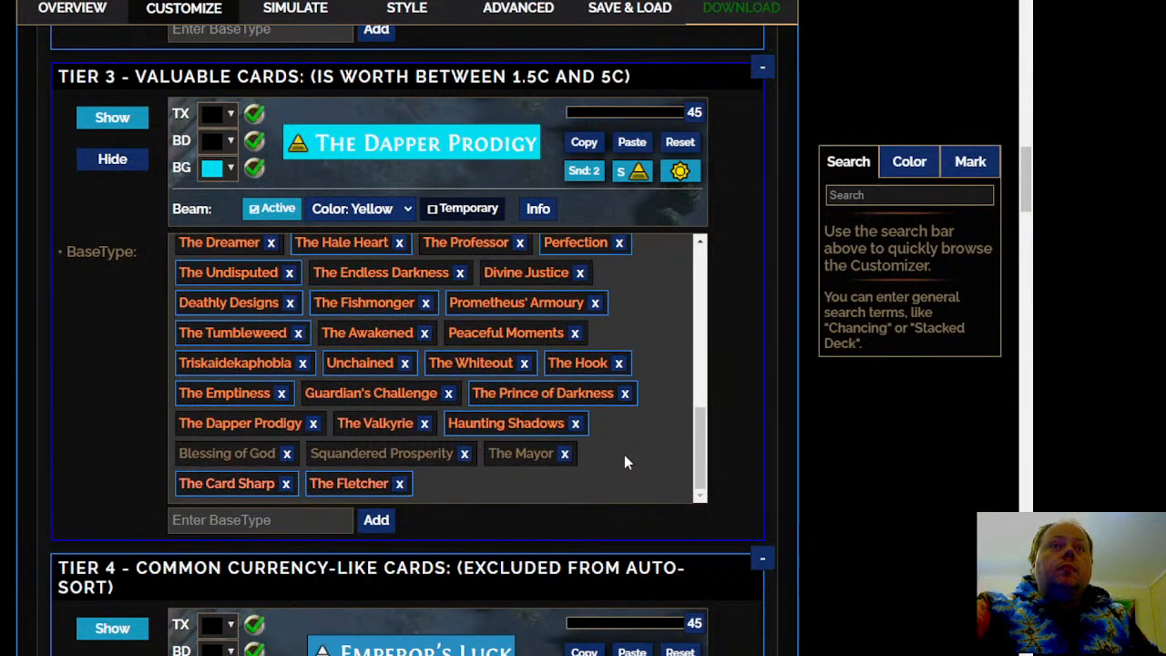
Look back through the Tier 3 - Valuable Cards list and up to the Tier 2 - Very Valuable Cards list
scroll(624, 455, up, 3)
scroll(624, 455, up, 9)
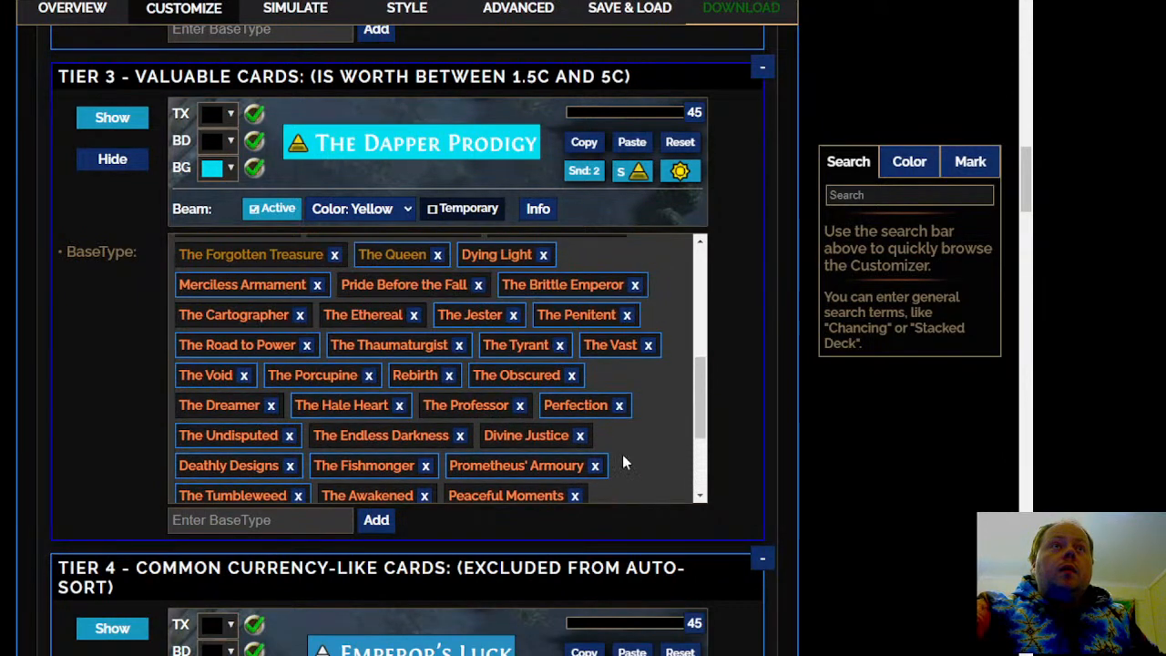
scroll(633, 455, up, 5)
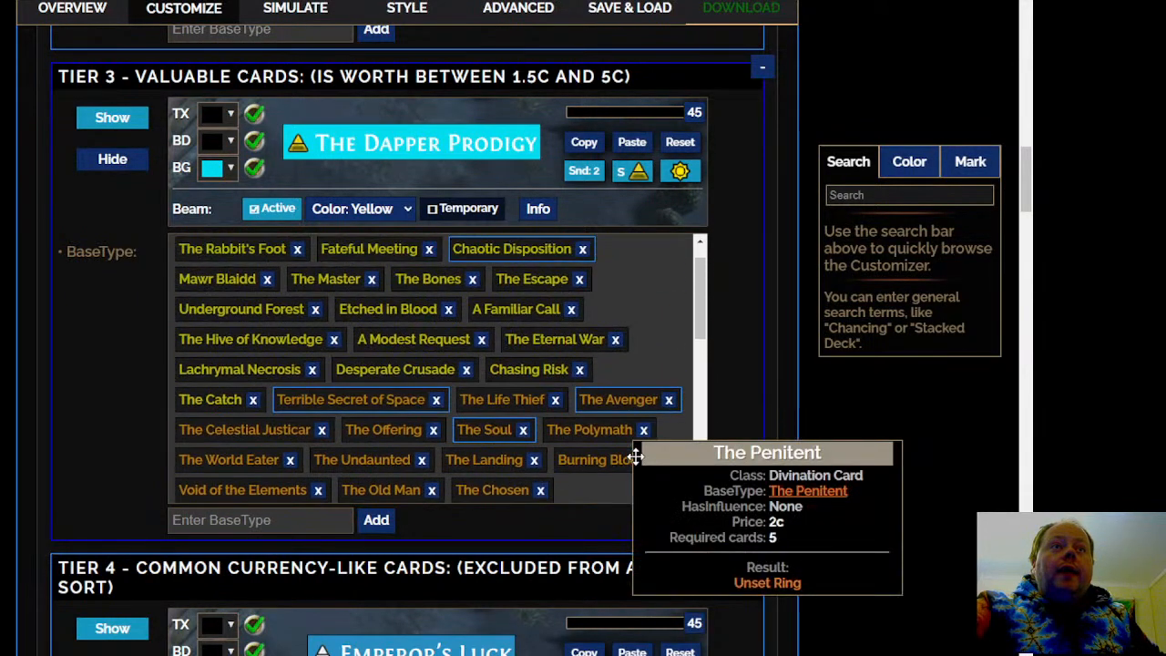
scroll(617, 481, down, 3)
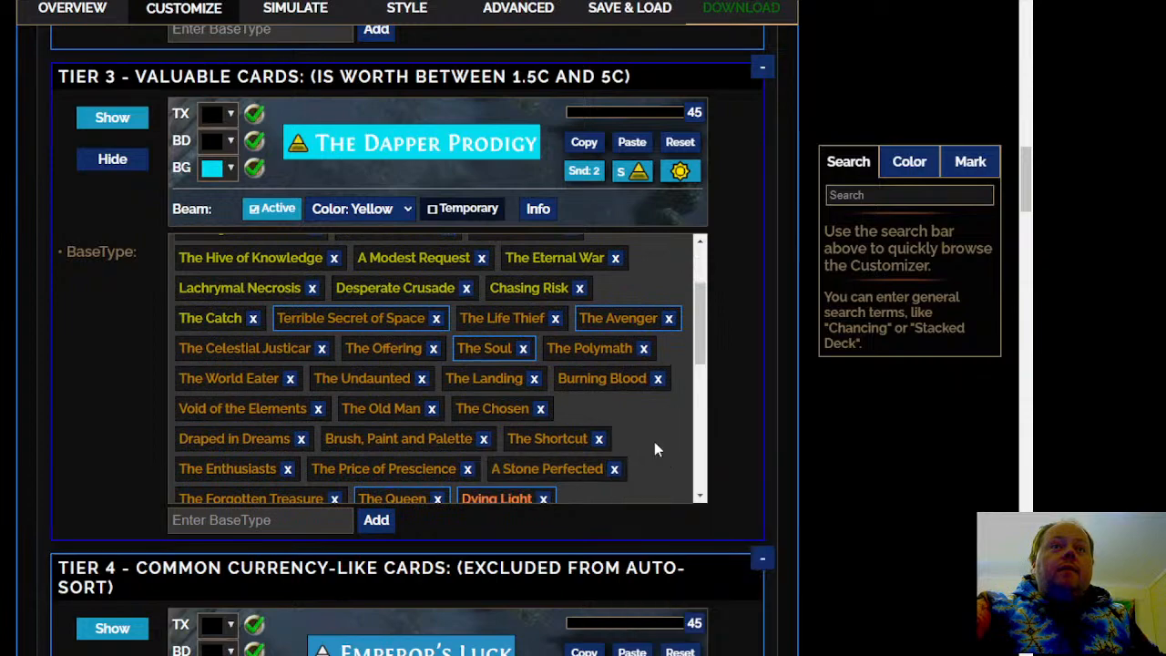
scroll(650, 444, up, 4)
scroll(648, 451, up, 1)
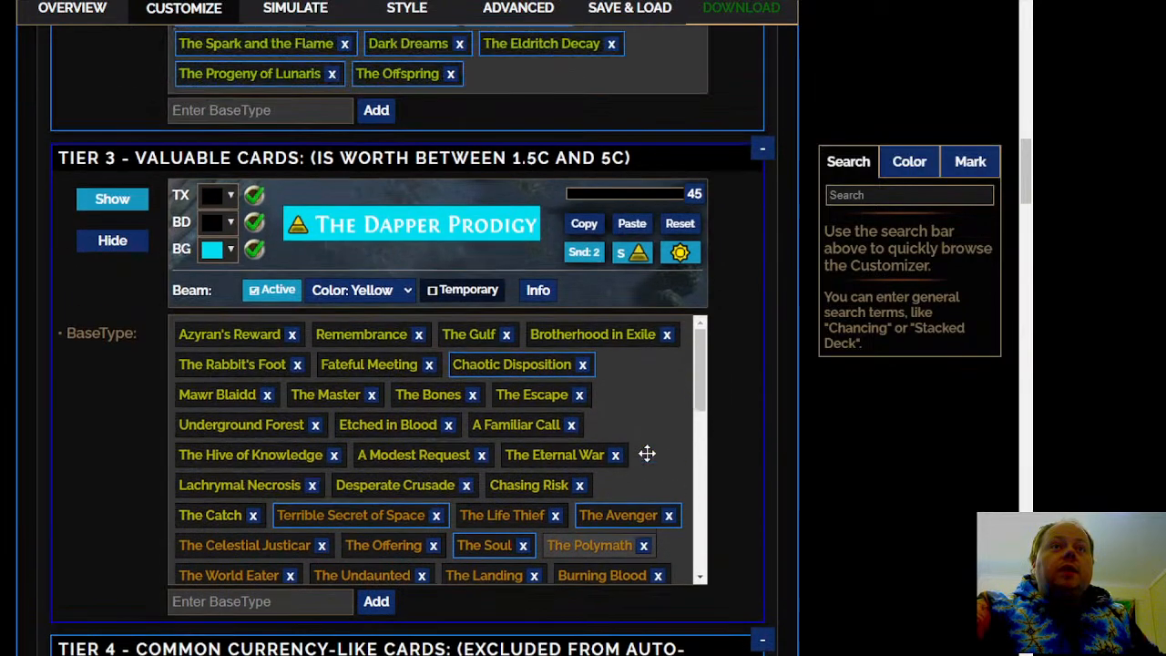
scroll(124, 361, up, 2)
scroll(124, 361, up, 1)
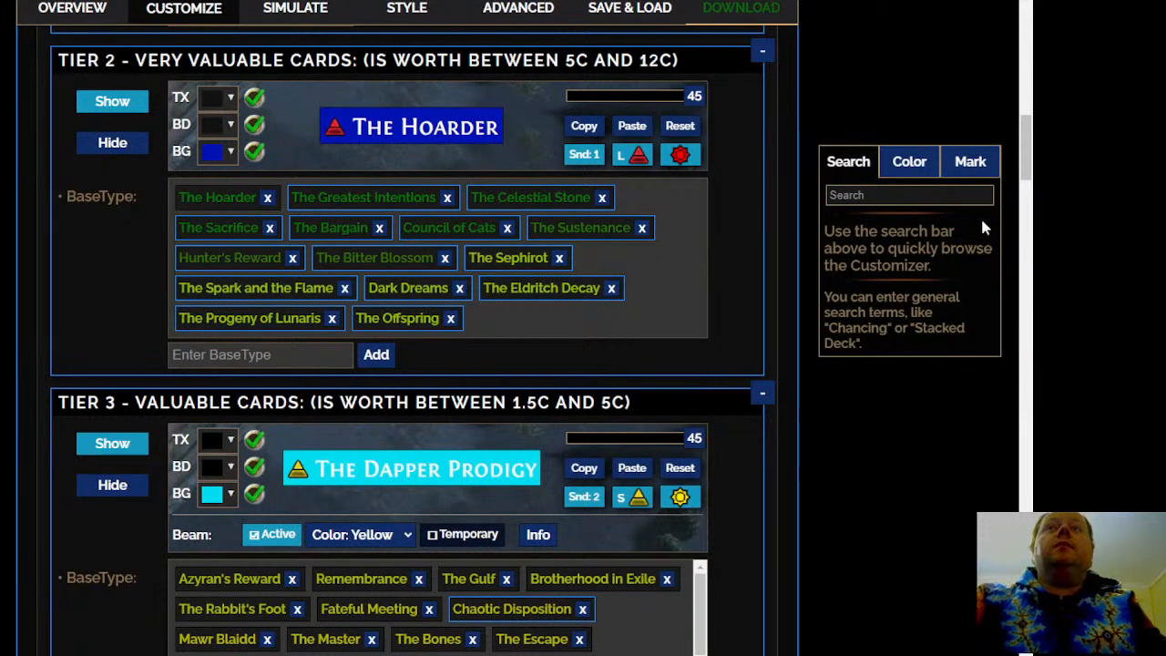
Look up the price of The Wretched divination card on poe.ninja in a separate browser tab, and return to the filter customizer
key(ctrl+t)
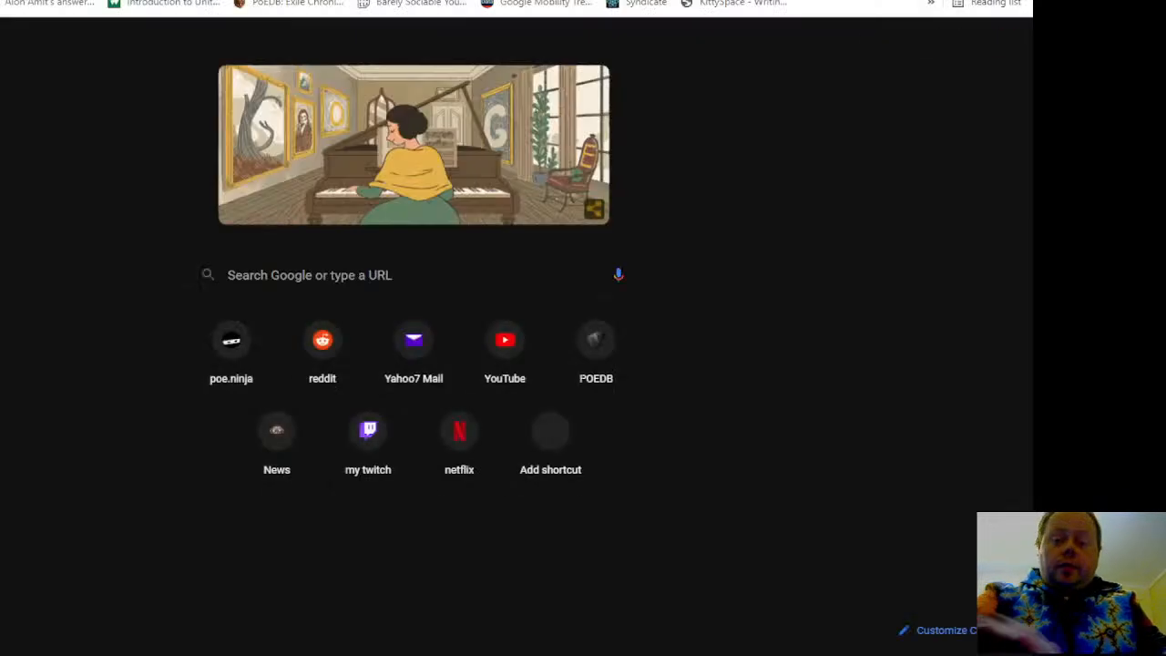
text(poe.ninja)
key(Return)
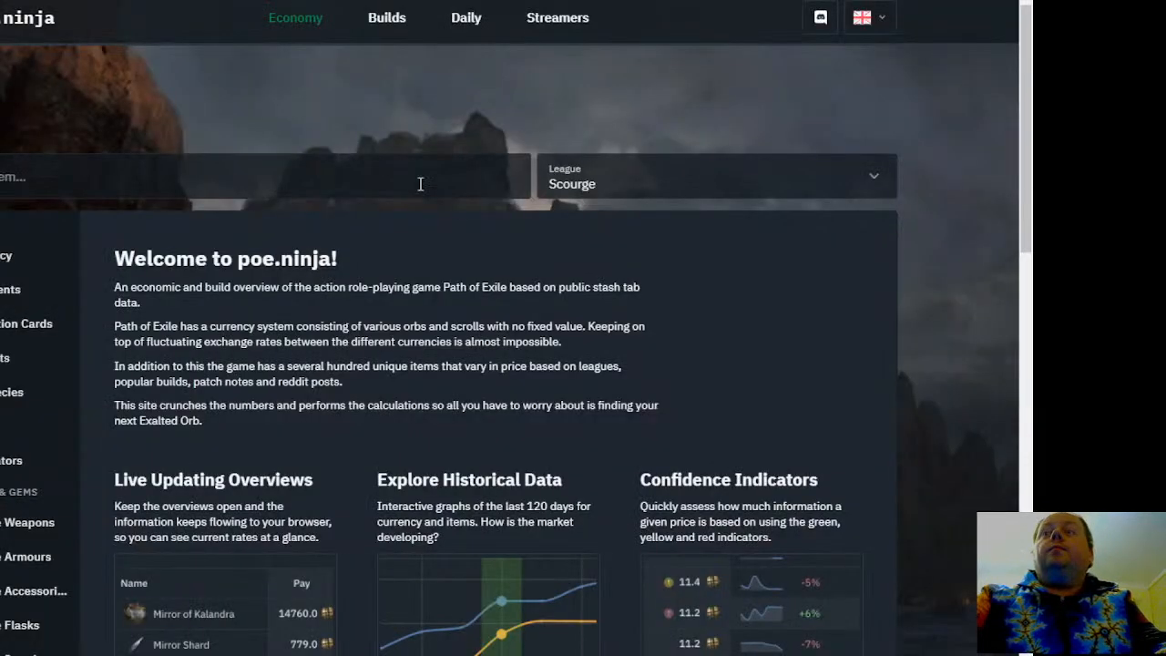
click(288, 180)
text(wre)
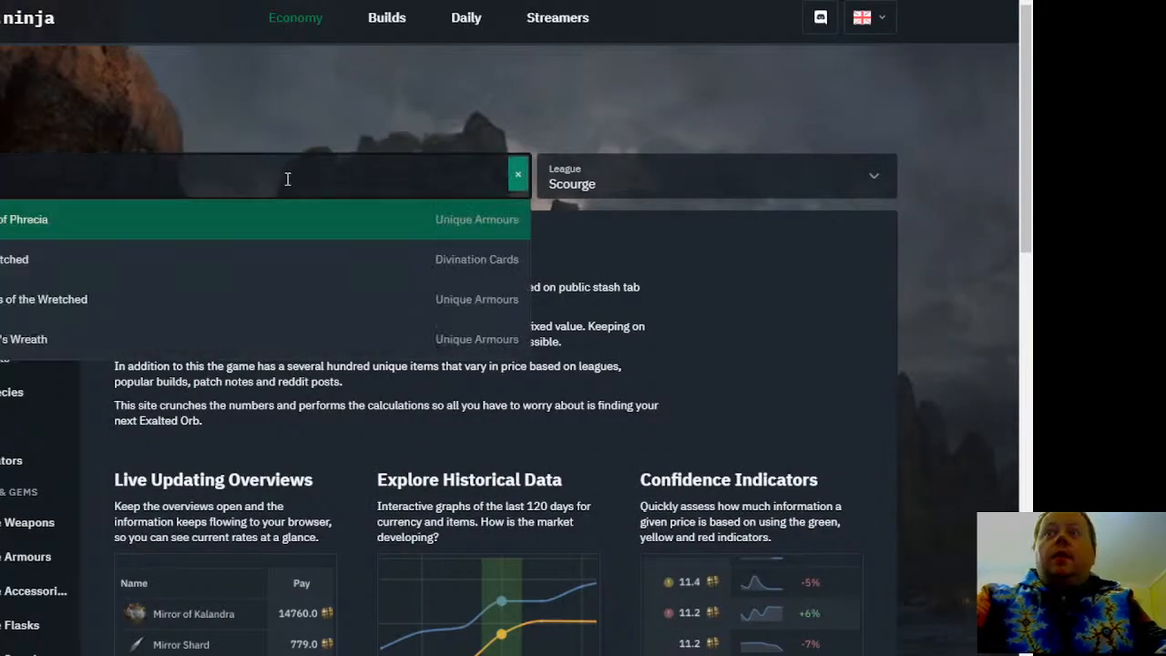
text(tched)
click(281, 220)
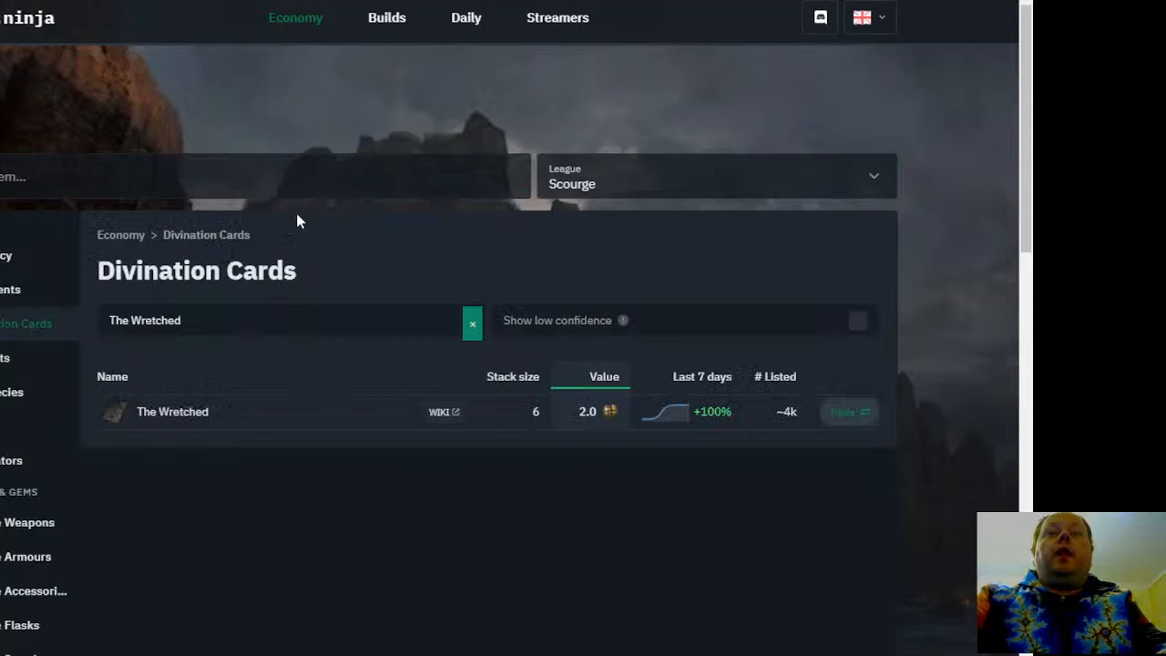
key(ctrl+w)
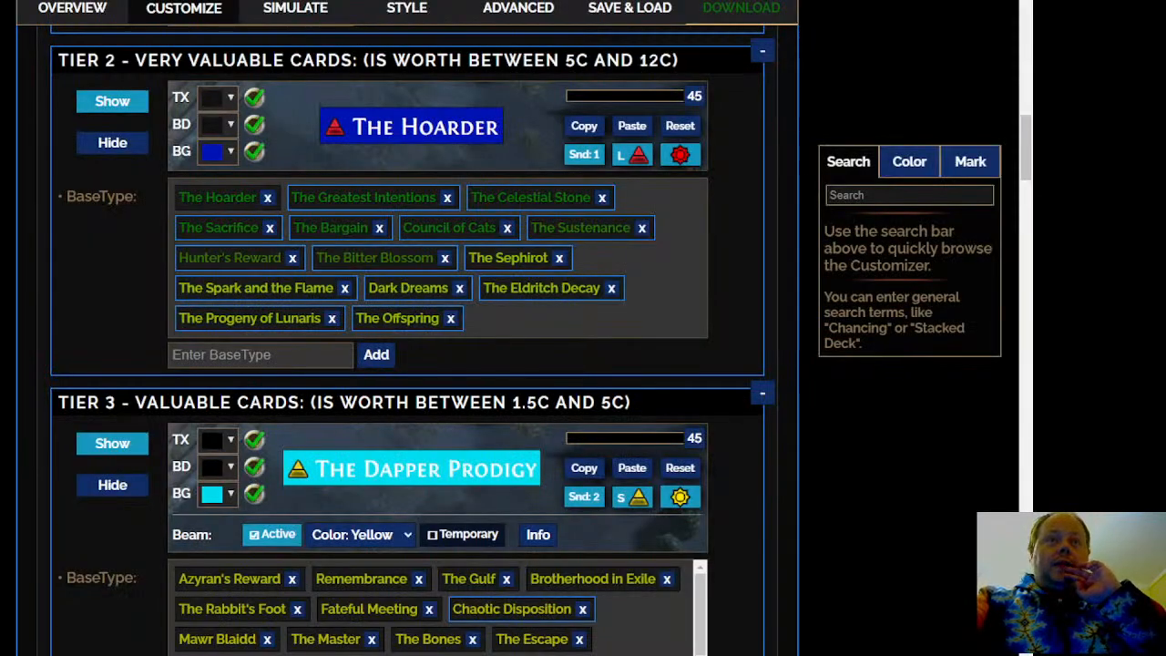
Examine the Tier 3 - Valuable Cards list from beginning to end, including the details of The Bones
scroll(408, 337, down, 2)
scroll(408, 337, down, 1)
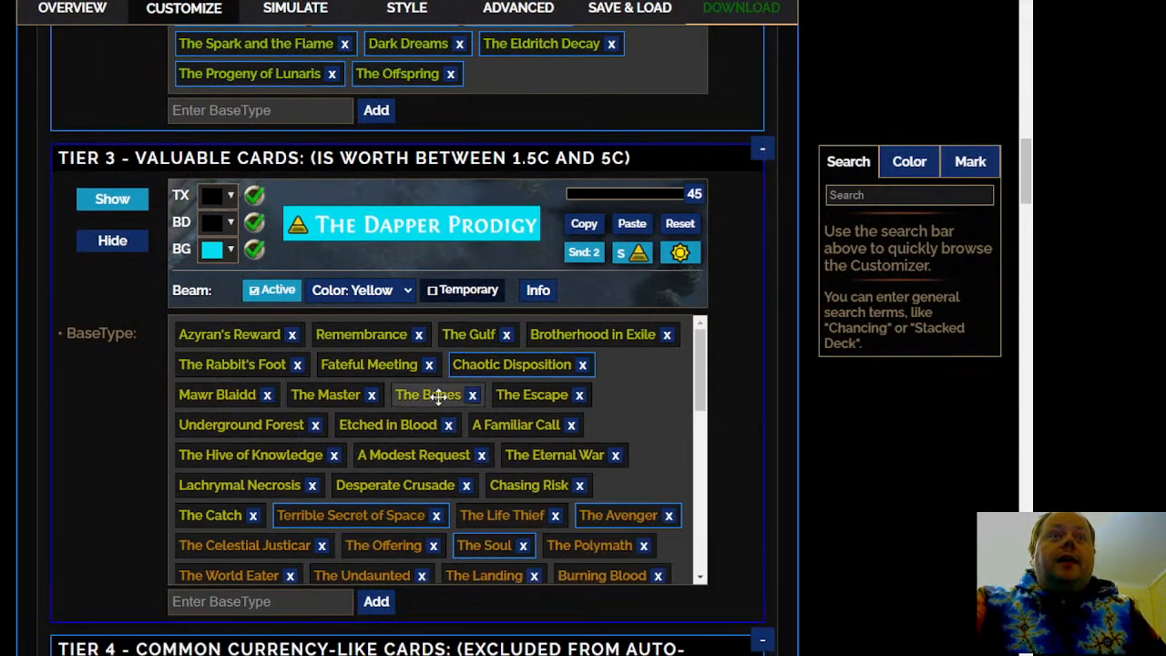
mouse_move(416, 454)
scroll(415, 454, up, 1)
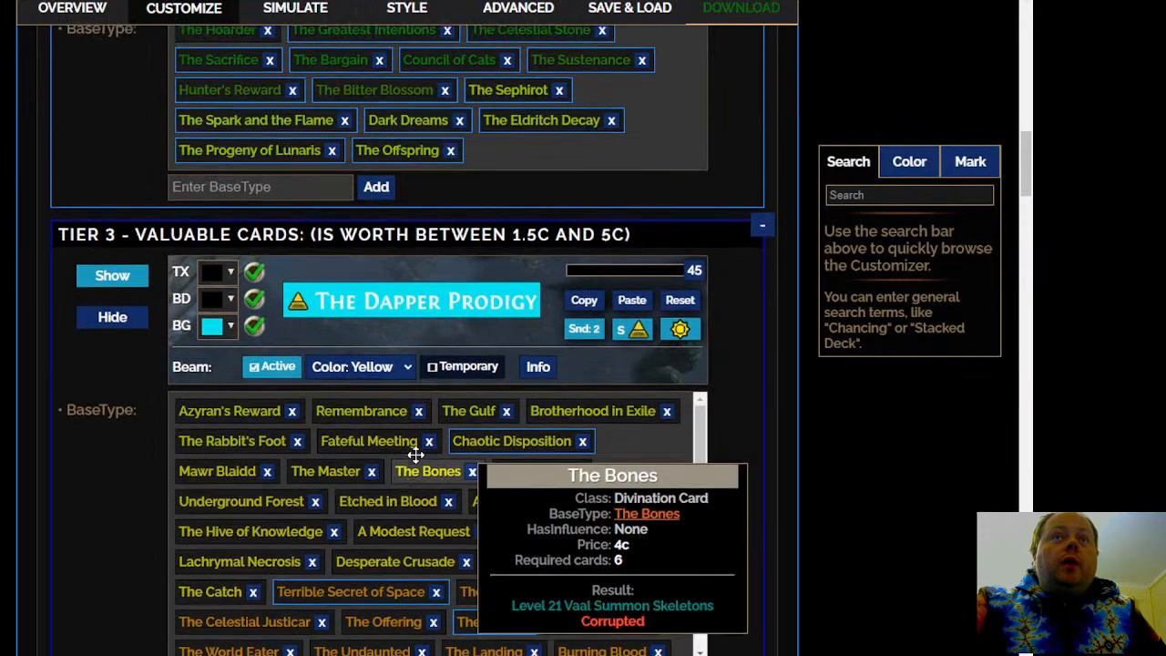
scroll(416, 453, down, 2)
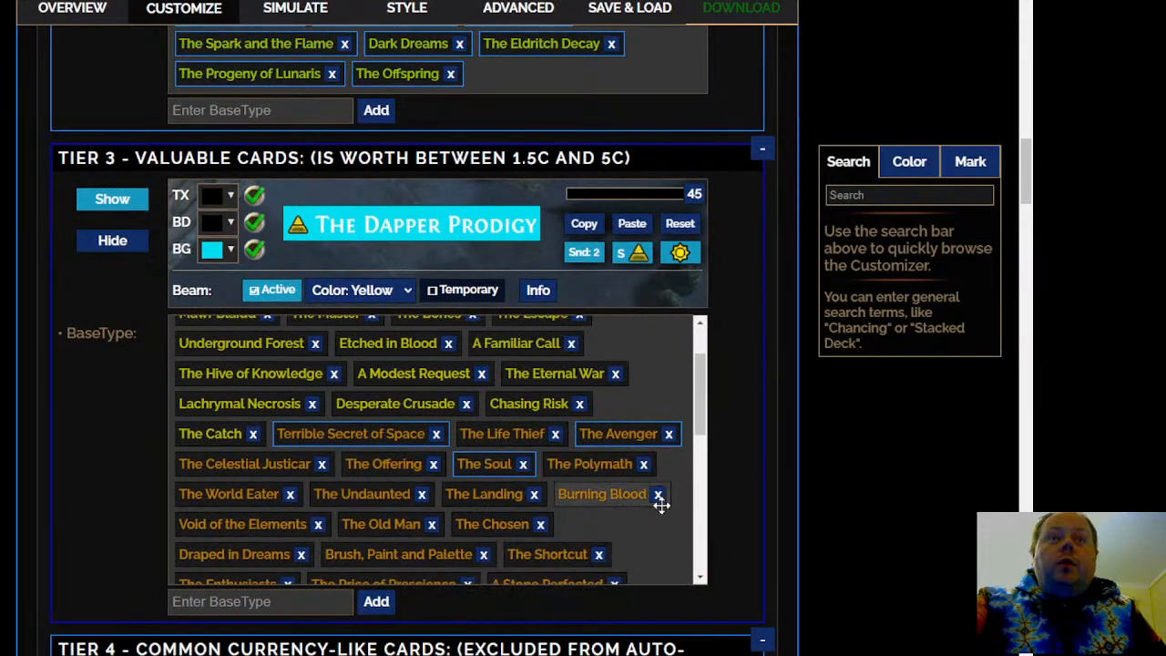
scroll(661, 506, down, 2)
scroll(662, 512, down, 3)
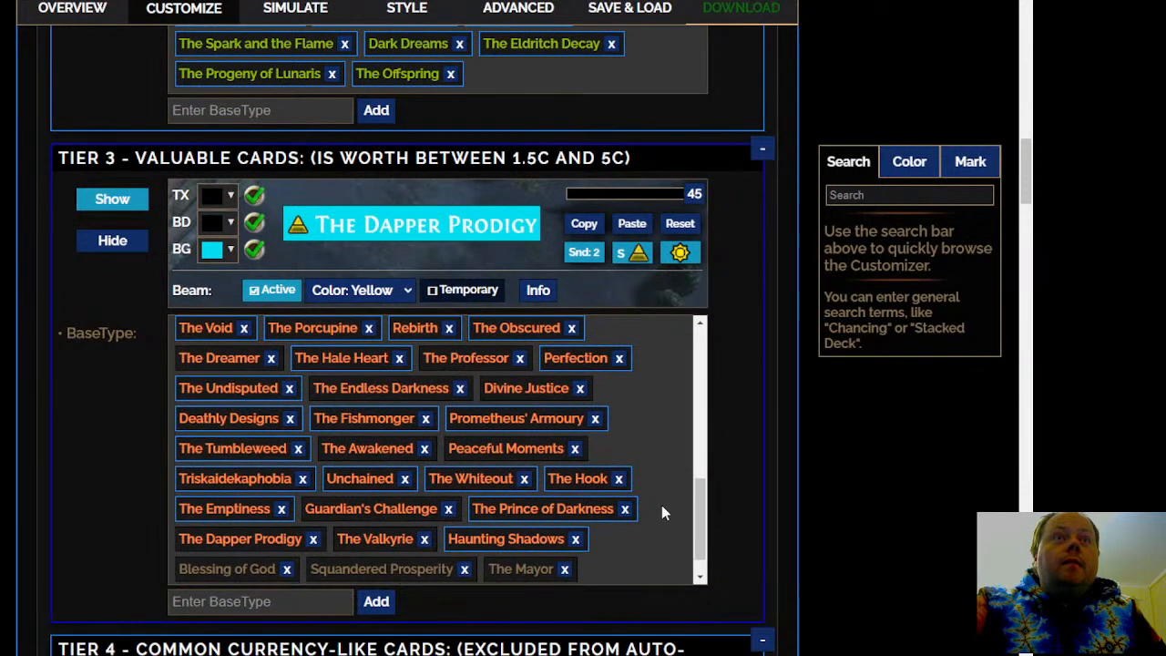
scroll(661, 507, down, 1)
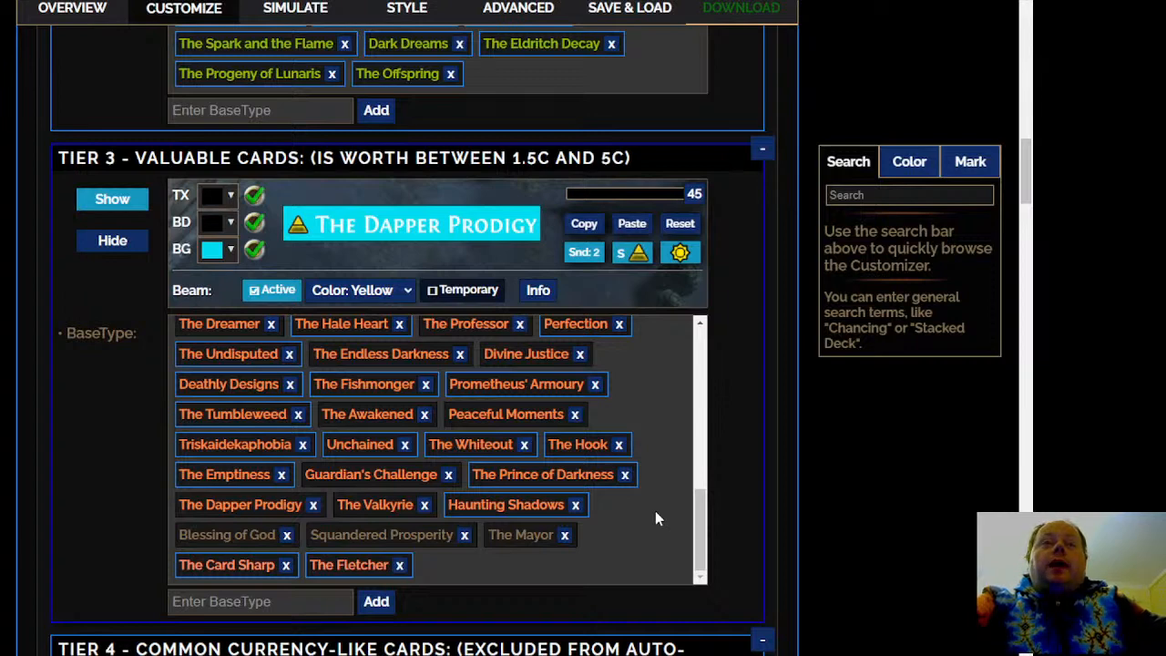
scroll(623, 528, up, 1)
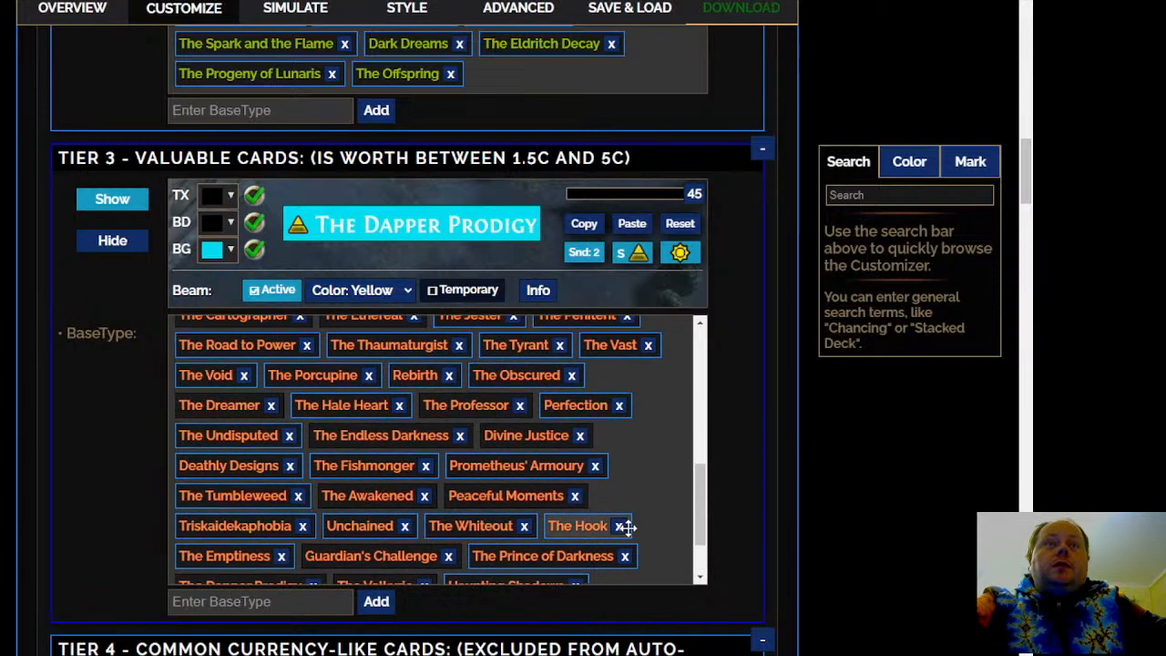
scroll(651, 522, up, 2)
scroll(651, 522, up, 10)
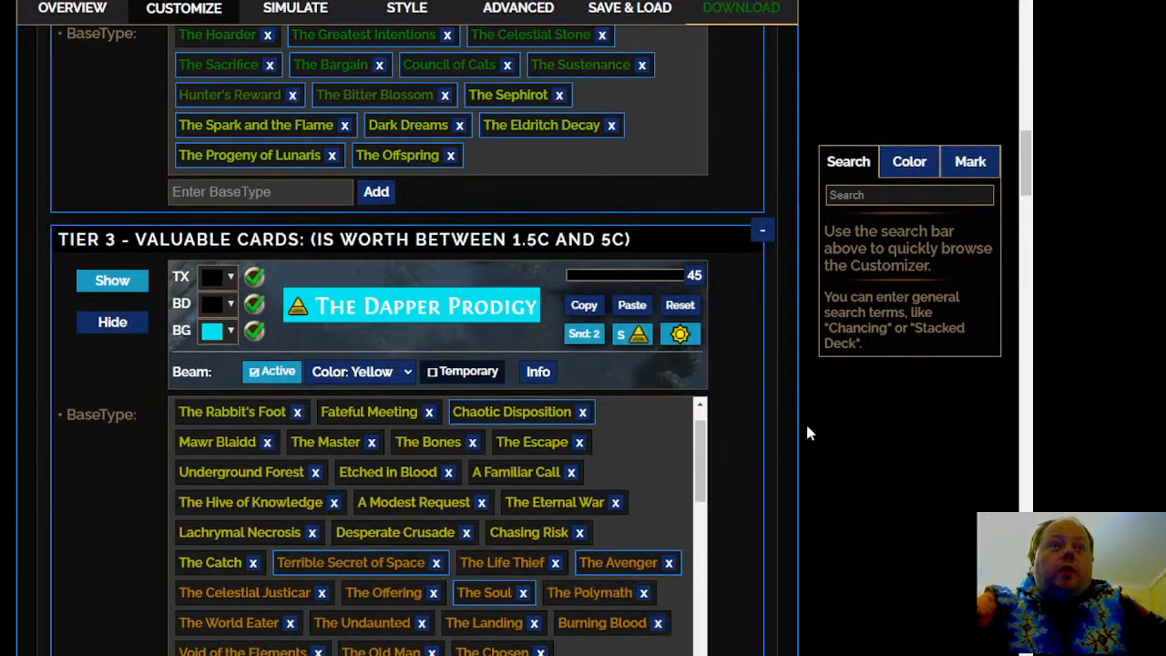
scroll(807, 430, down, 3)
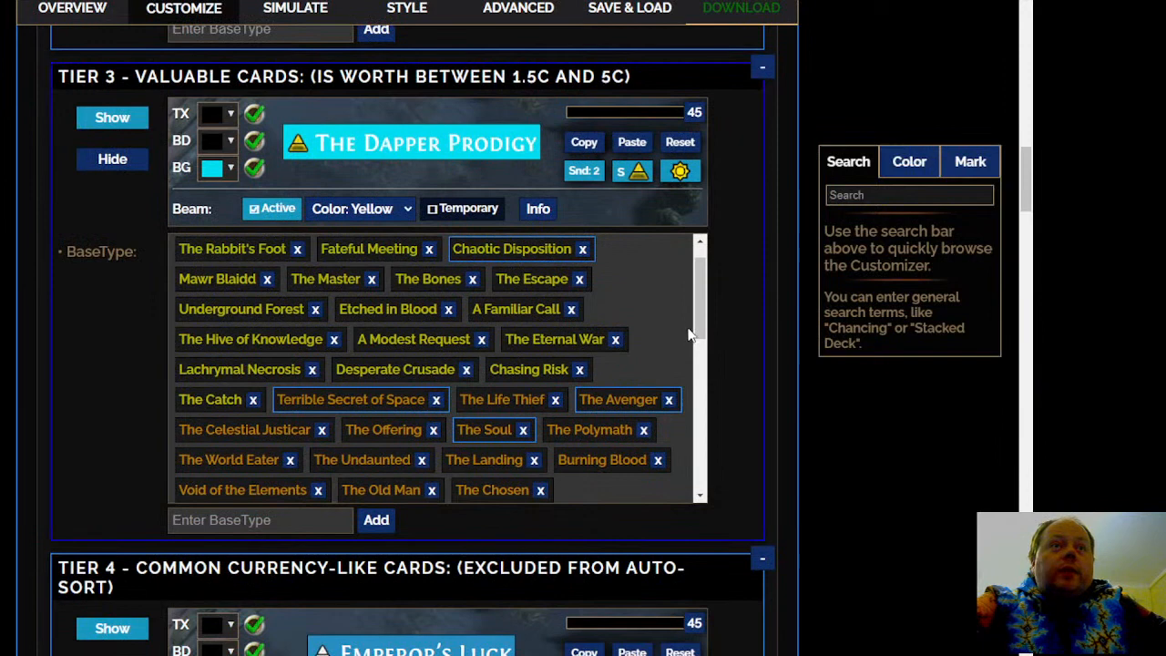
scroll(666, 312, down, 2)
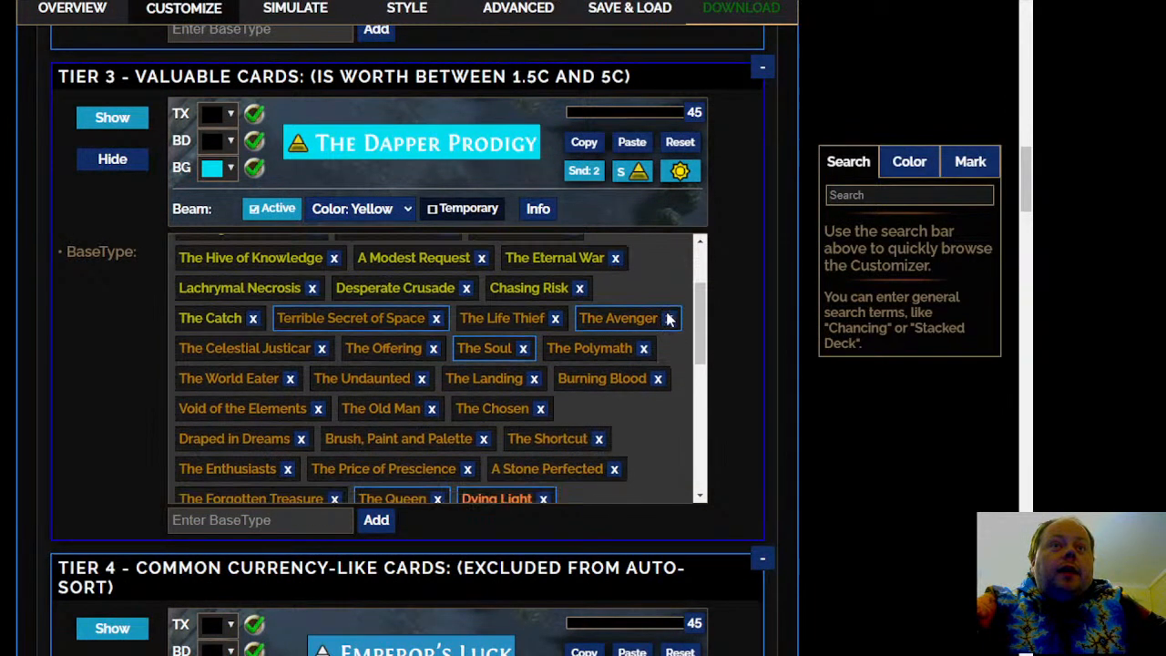
scroll(663, 337, down, 2)
scroll(662, 344, down, 2)
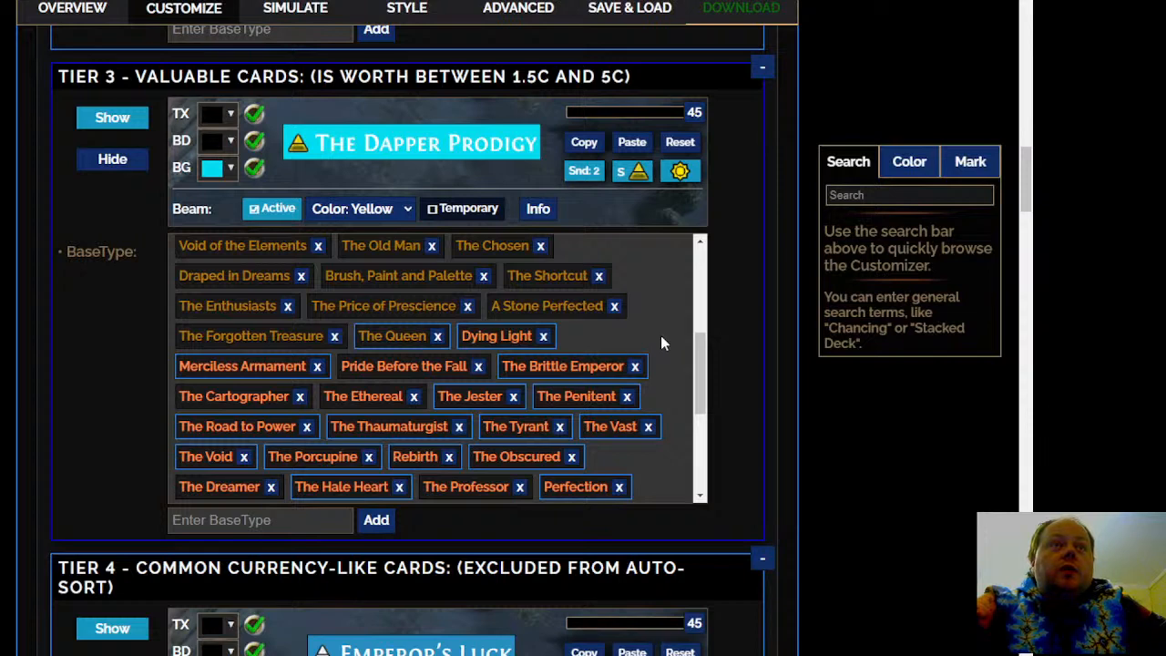
scroll(661, 335, down, 5)
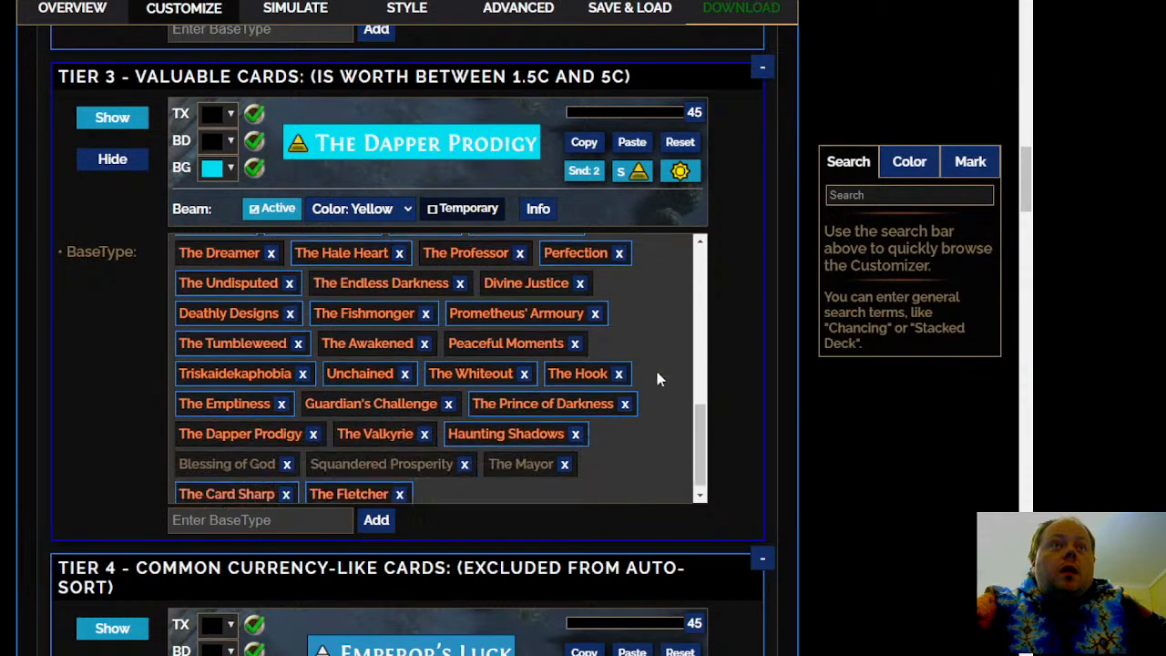
Review the Tier 4 - Common Currency-Like Cards list, and recheck the second half of the Tier 3 cards
scroll(658, 379, down, 2)
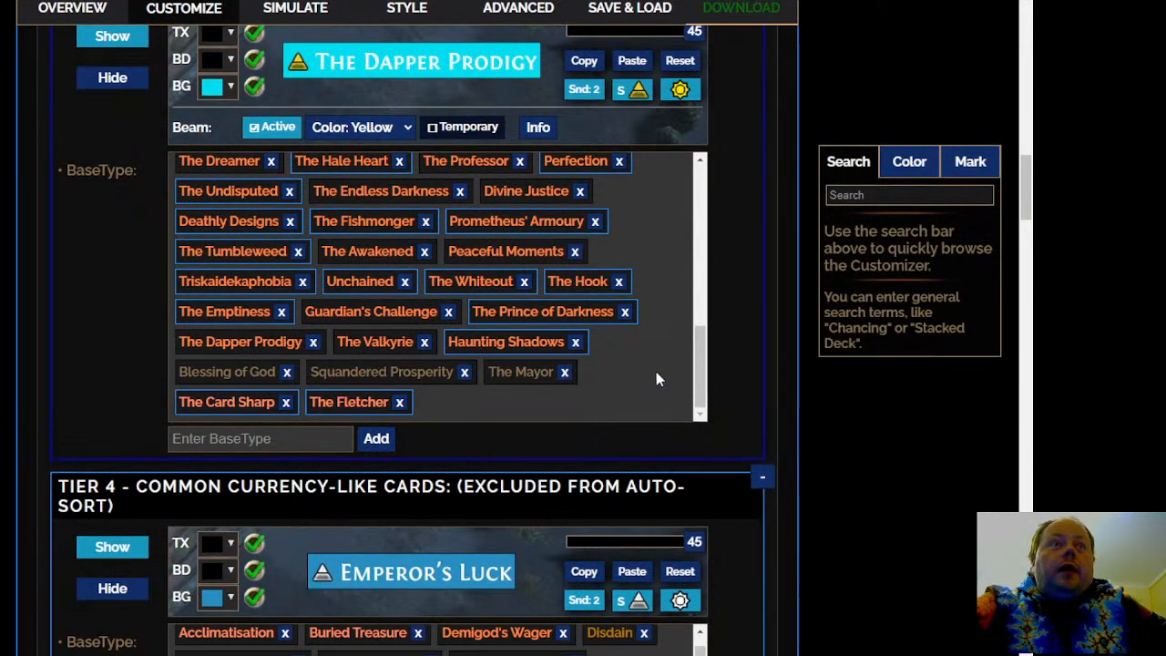
scroll(869, 492, down, 4)
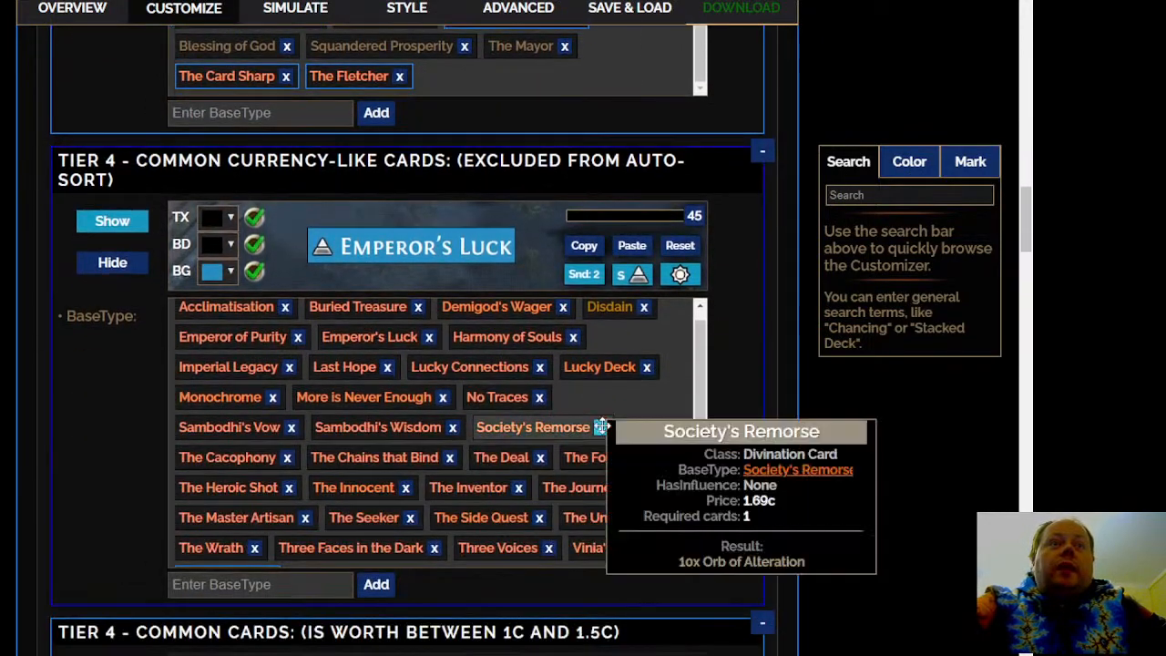
scroll(601, 426, down, 1)
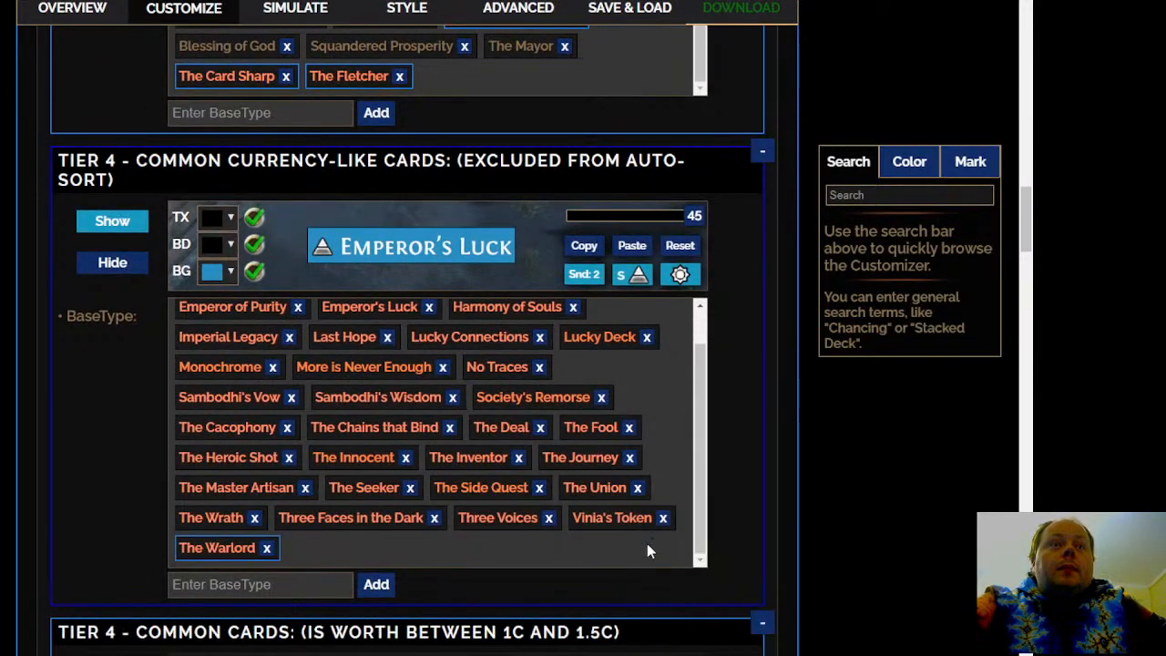
scroll(647, 543, up, 1)
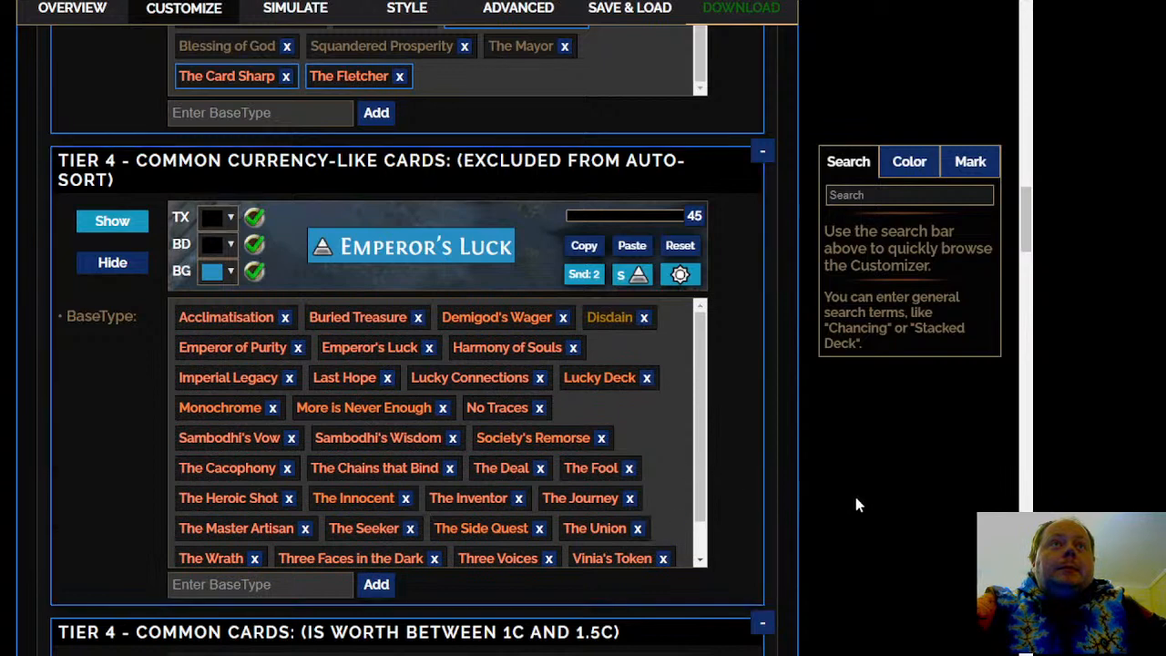
scroll(852, 499, up, 3)
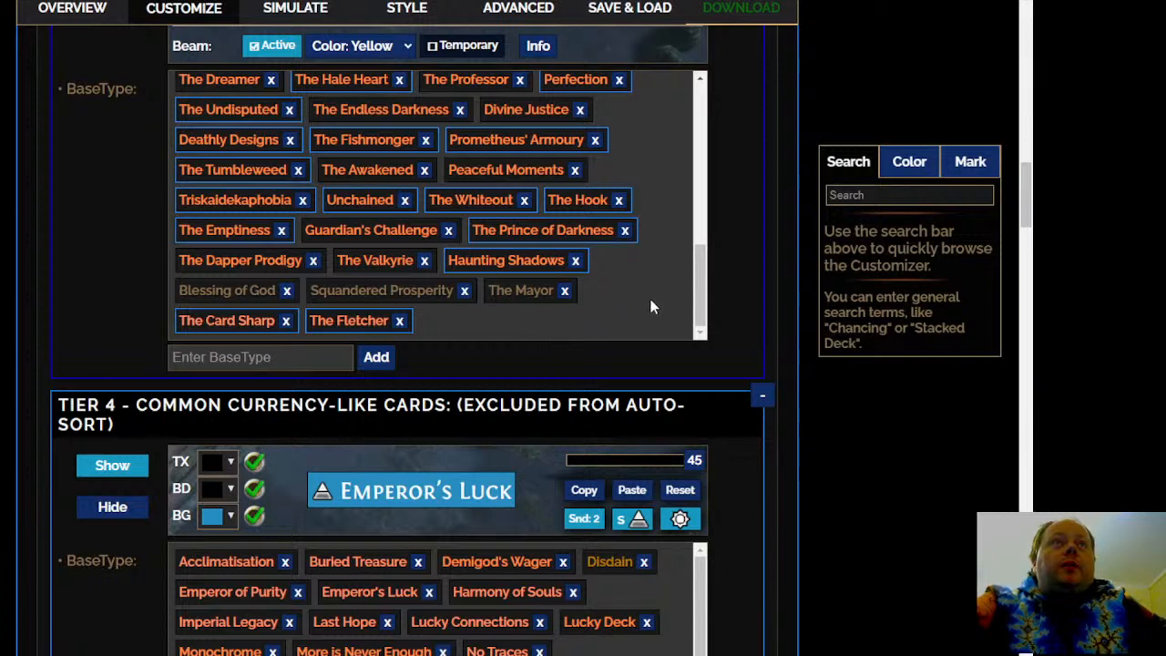
scroll(649, 297, up, 1)
scroll(655, 302, up, 1)
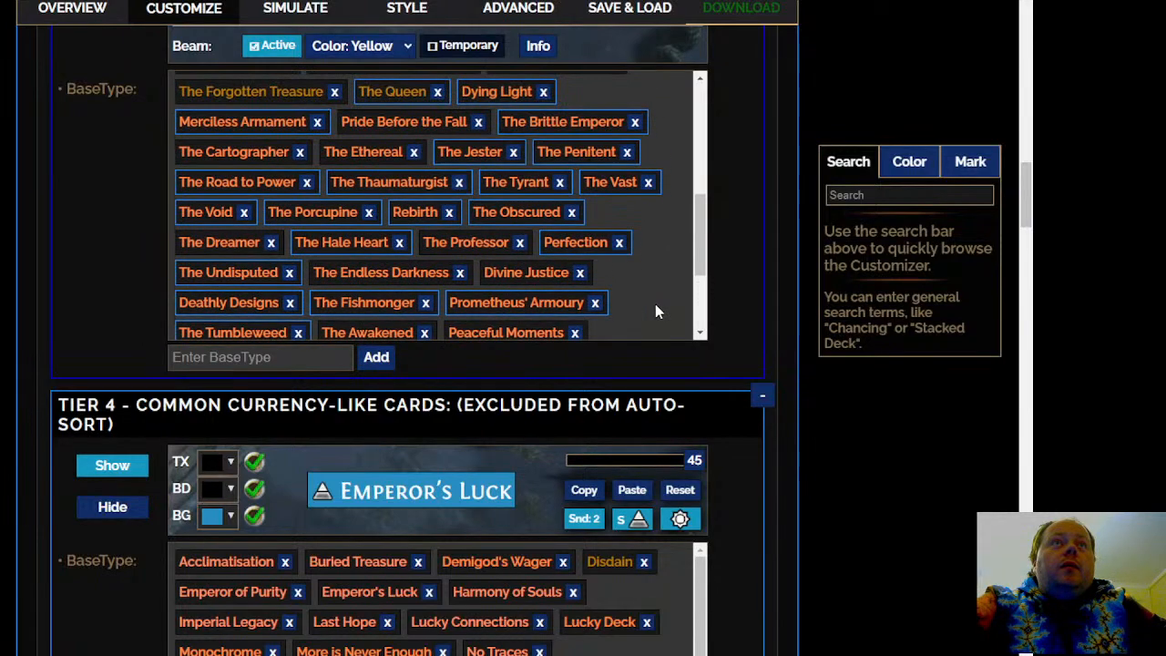
Move The Wretched from Tier 5 - Cheap Cards to Tier 2 - Very Valuable Cards
scroll(856, 464, down, 8)
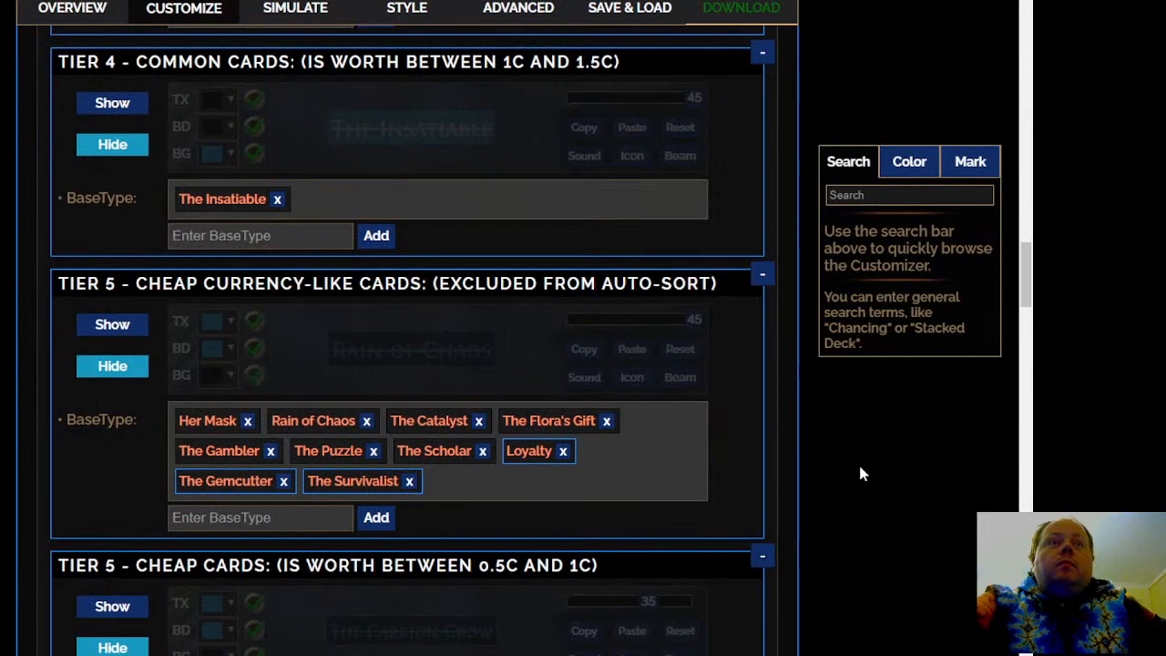
scroll(860, 471, down, 4)
mouse_move(410, 457)
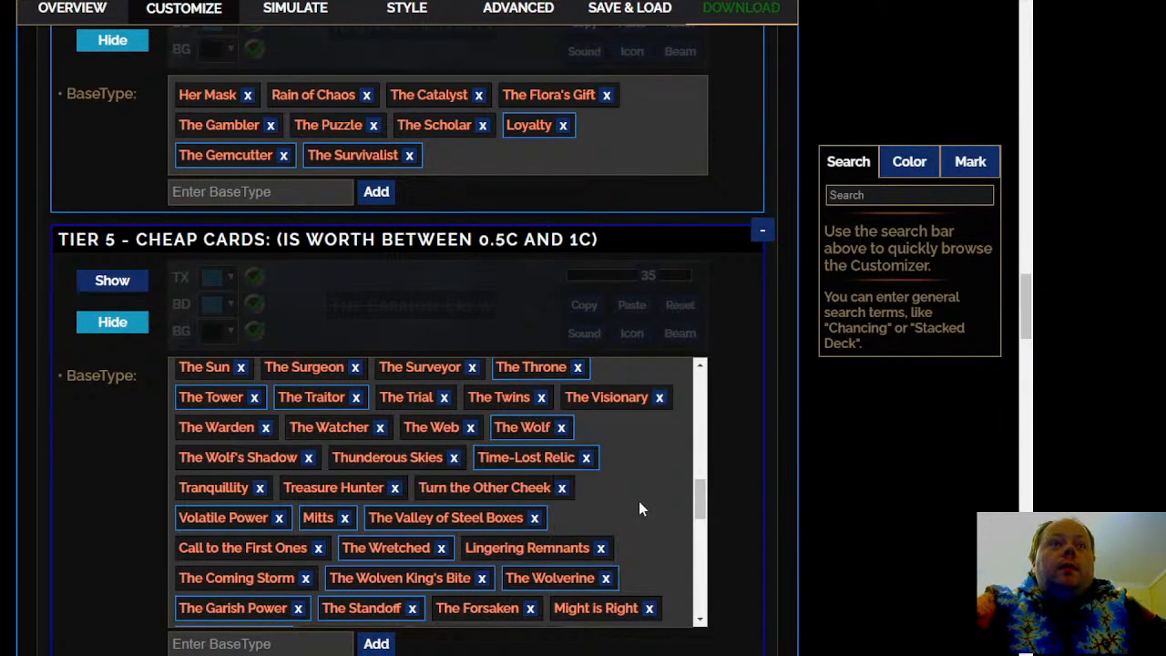
mouse_move(413, 551)
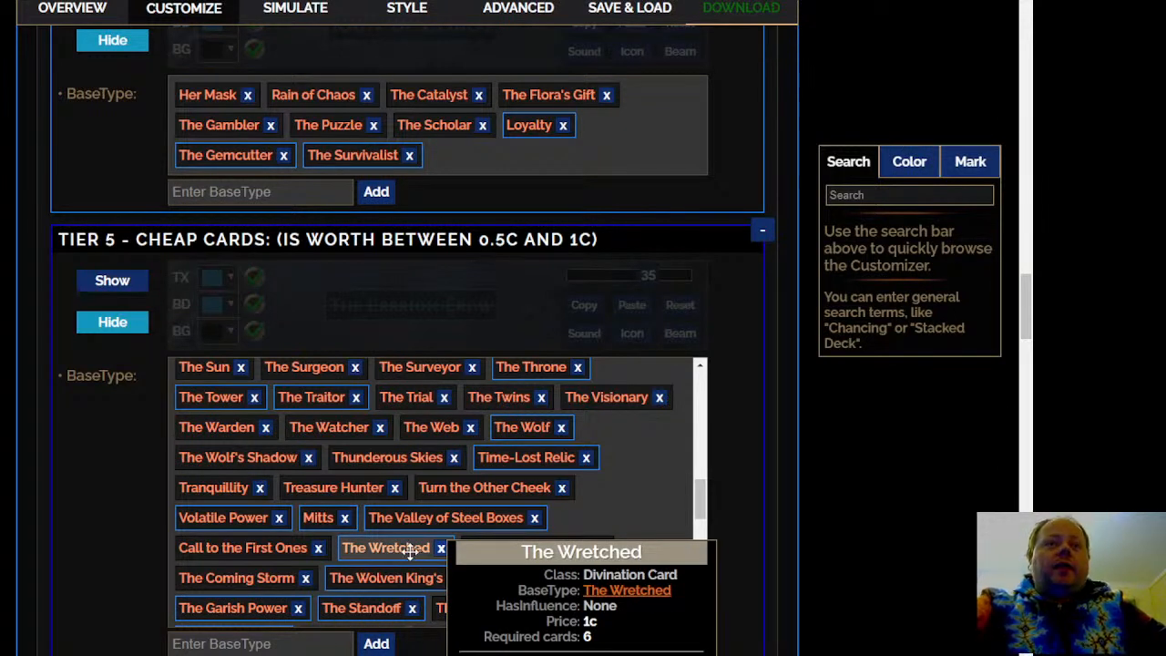
right_click(405, 546)
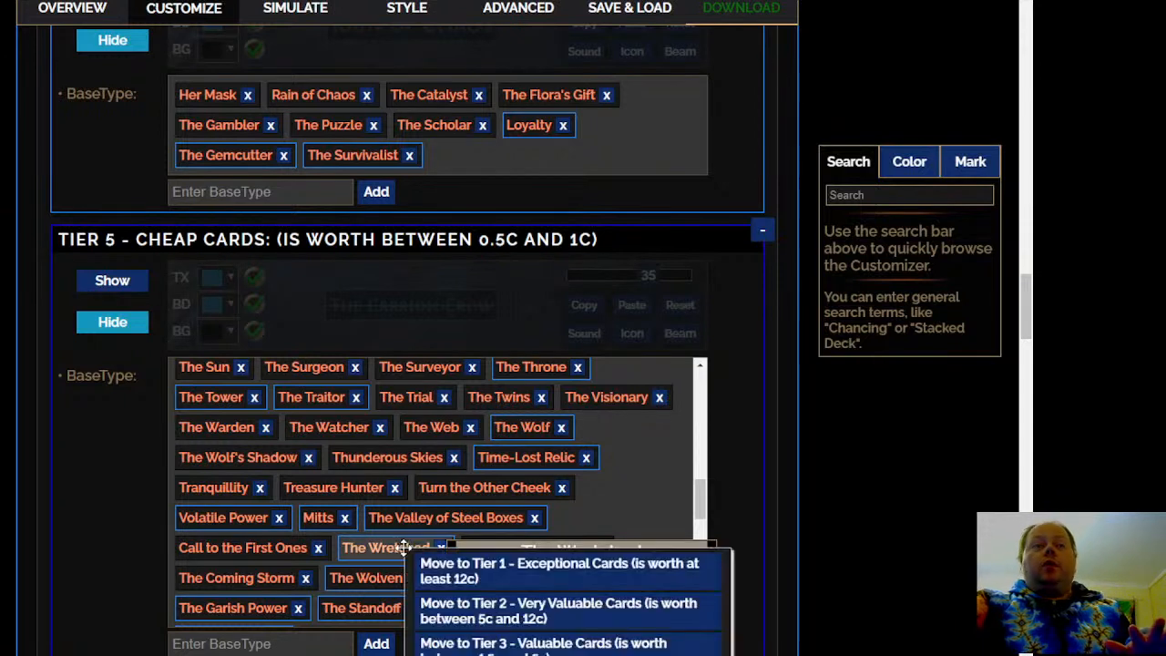
scroll(405, 546, down, 1)
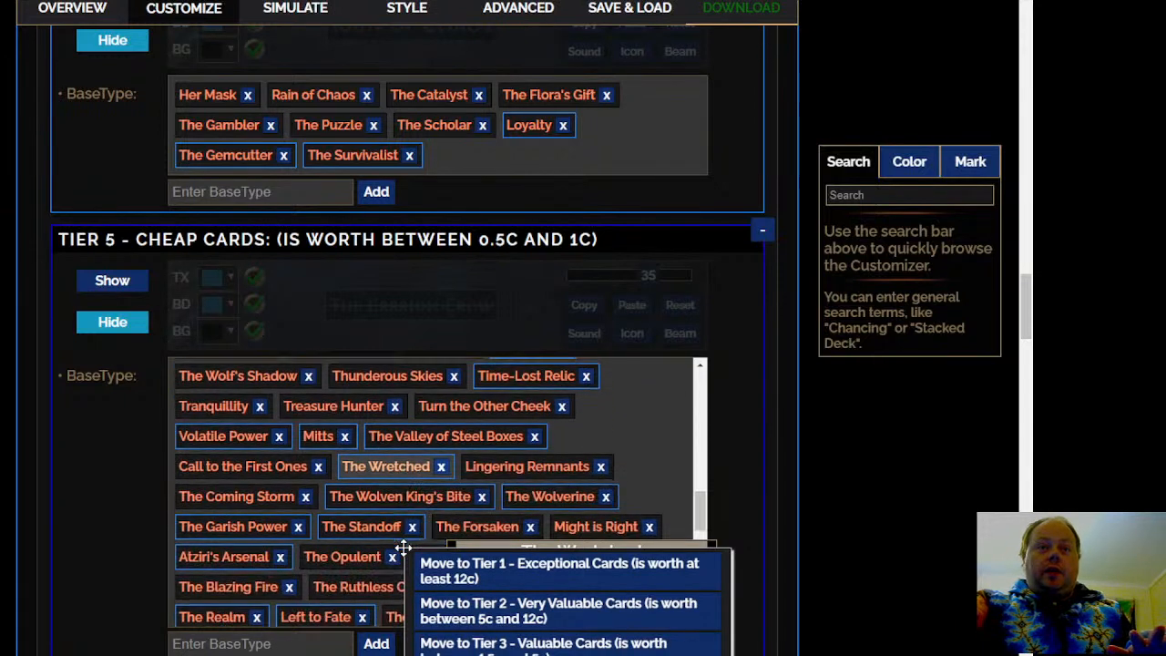
click(520, 613)
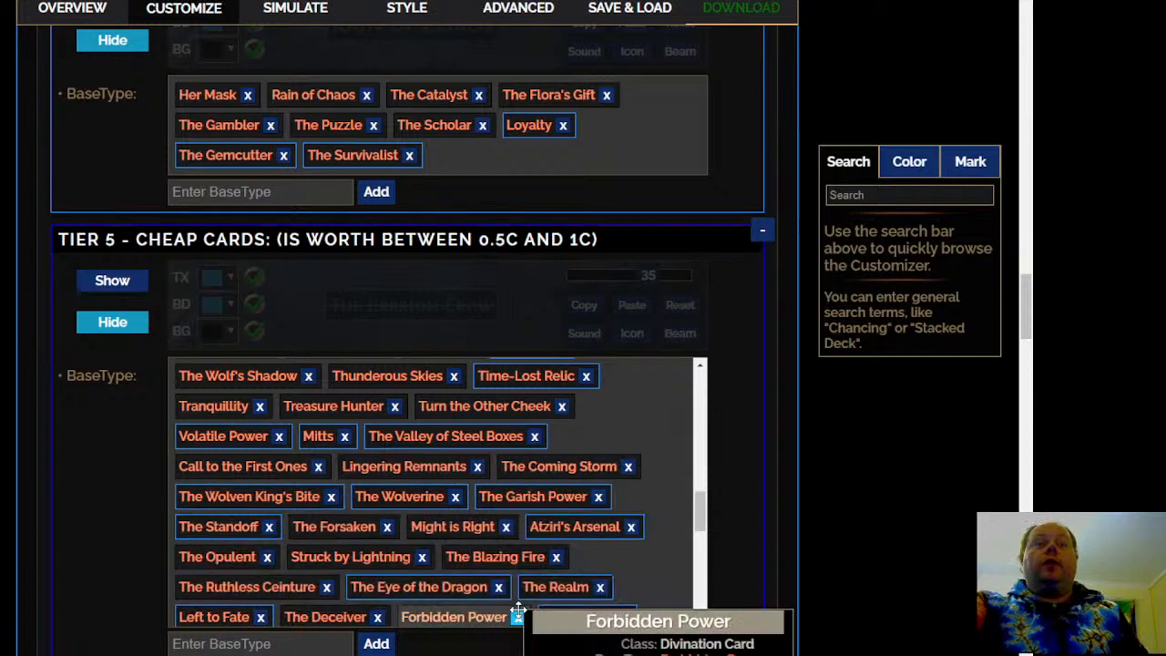
Review the Tier 5 - Cheap Cards list from its beginning and move Dying Anguish to Tier 2 - Very Valuable Cards
drag(703, 506, 710, 372)
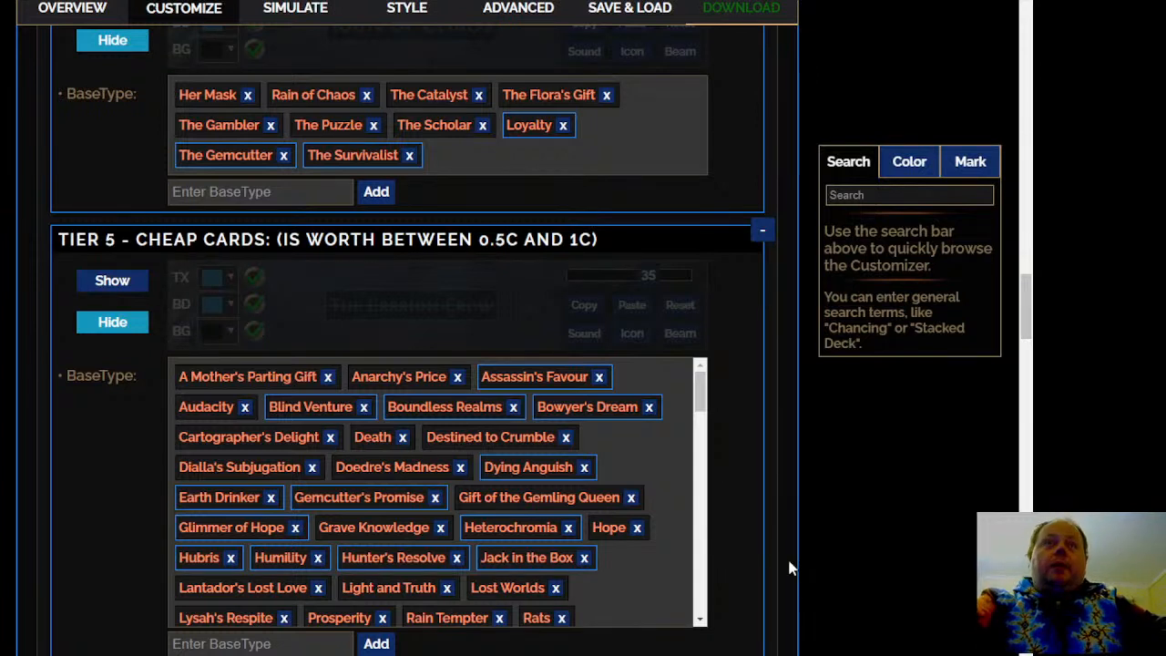
scroll(767, 439, down, 1)
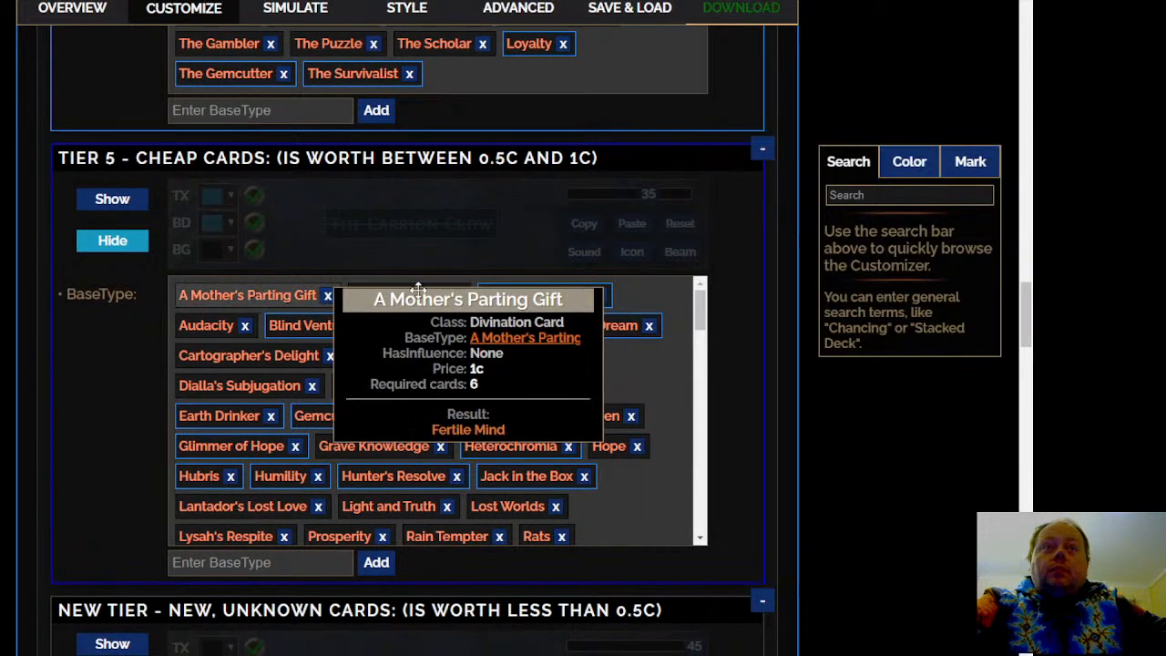
mouse_move(411, 299)
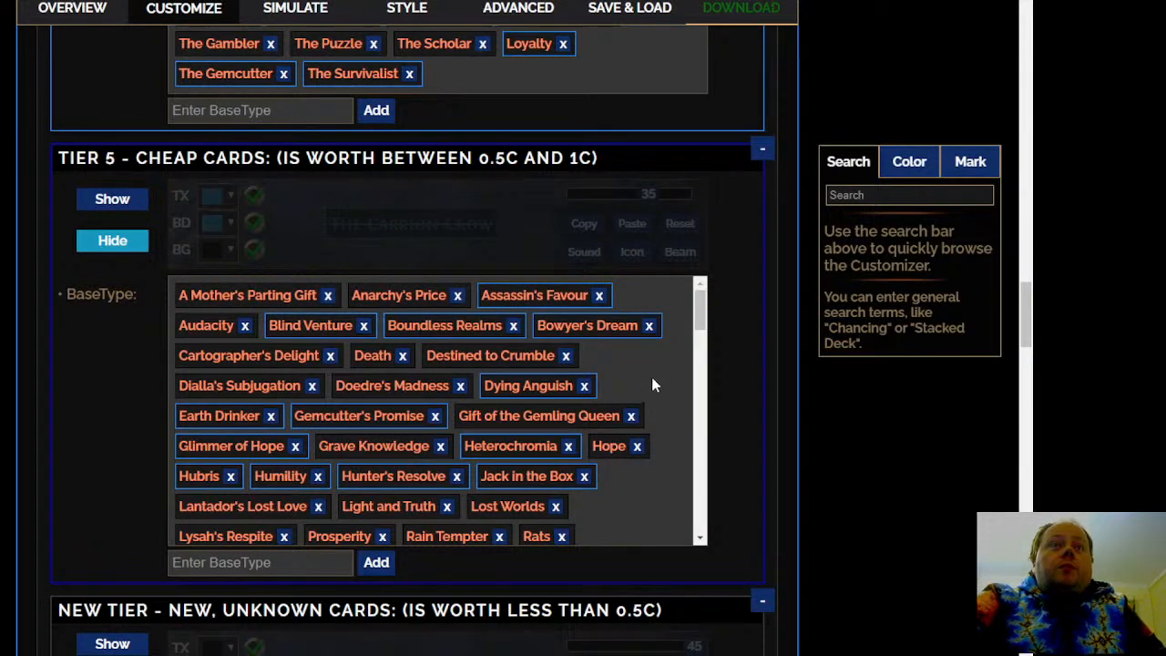
scroll(652, 385, down, 1)
scroll(575, 367, up, 1)
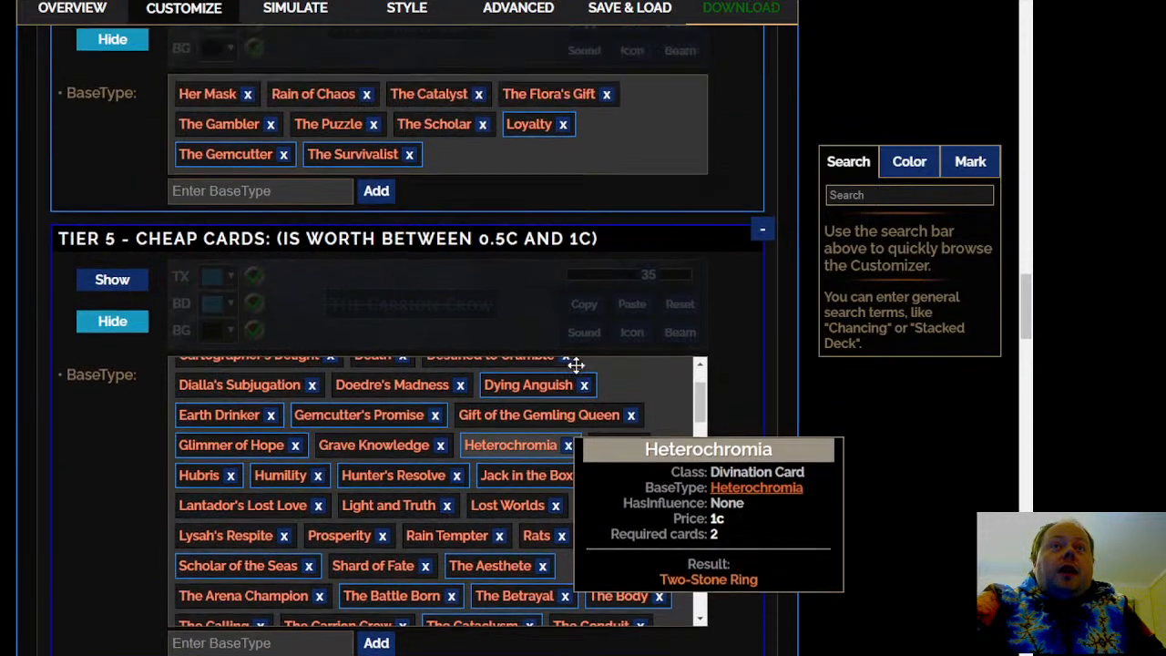
click(544, 389)
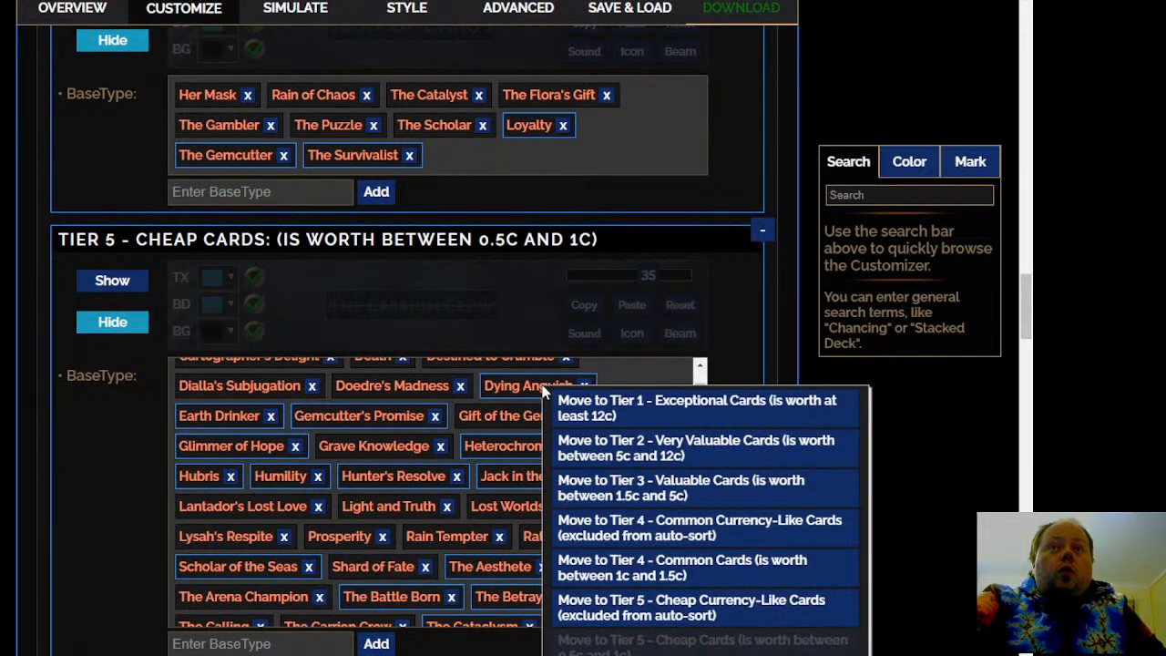
click(640, 450)
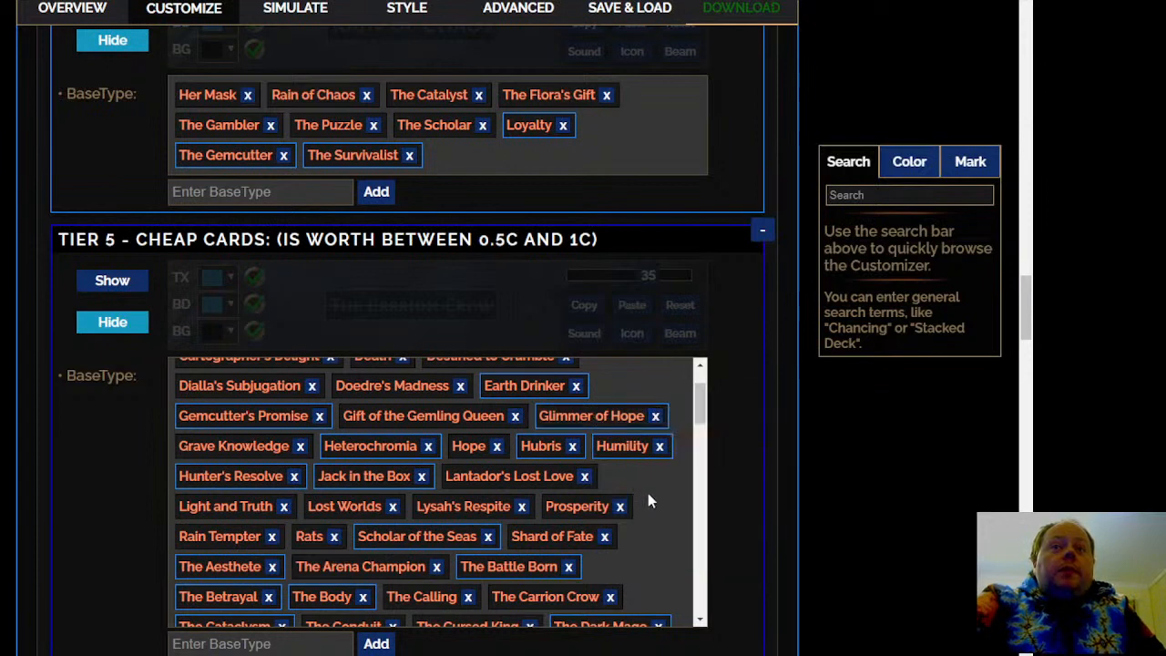
Move Humility to Tier 5 - Cheap Currency-Like Cards and Heterochromia to Tier 4 - Common Cards
right_click(625, 454)
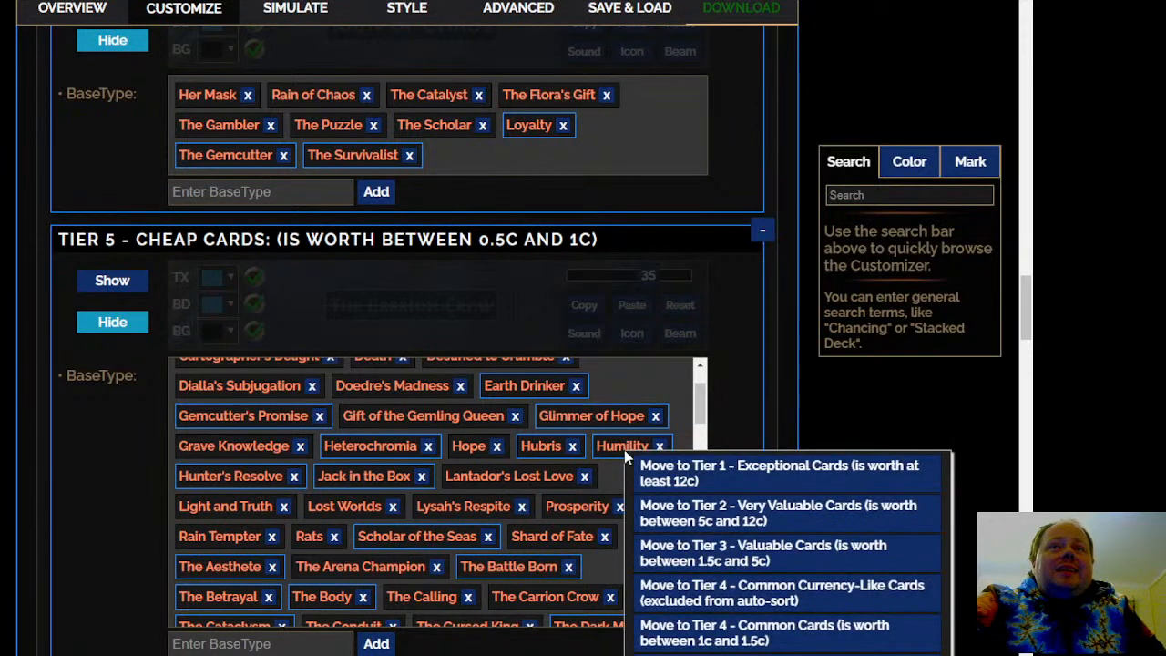
scroll(702, 516, down, 1)
click(865, 594)
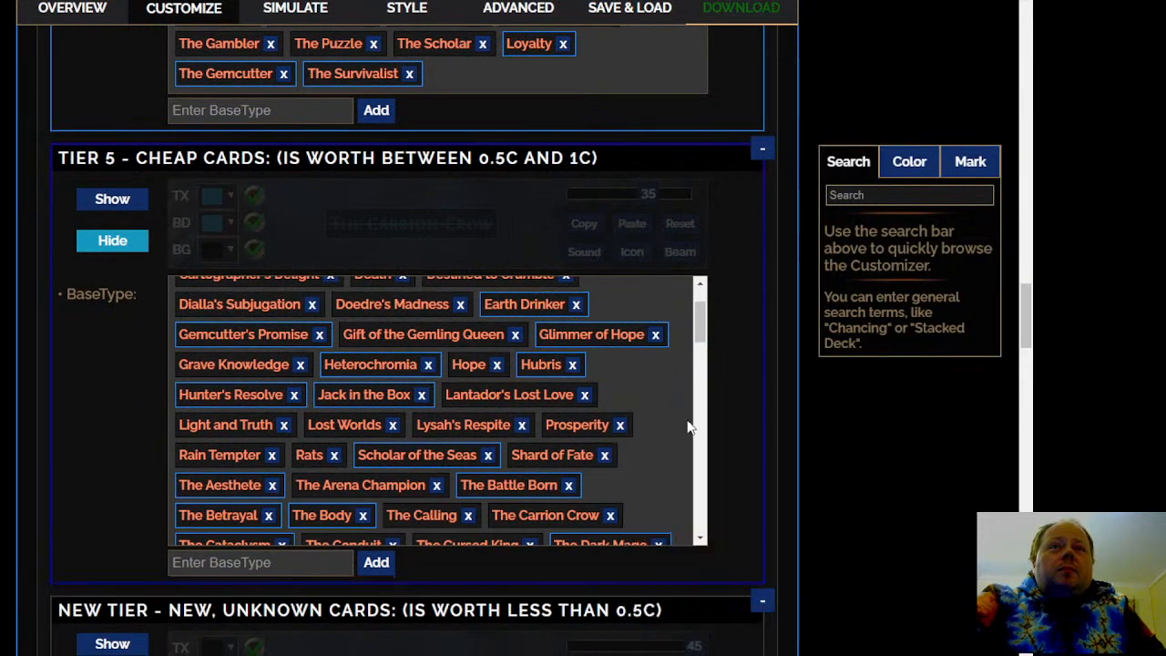
mouse_move(401, 363)
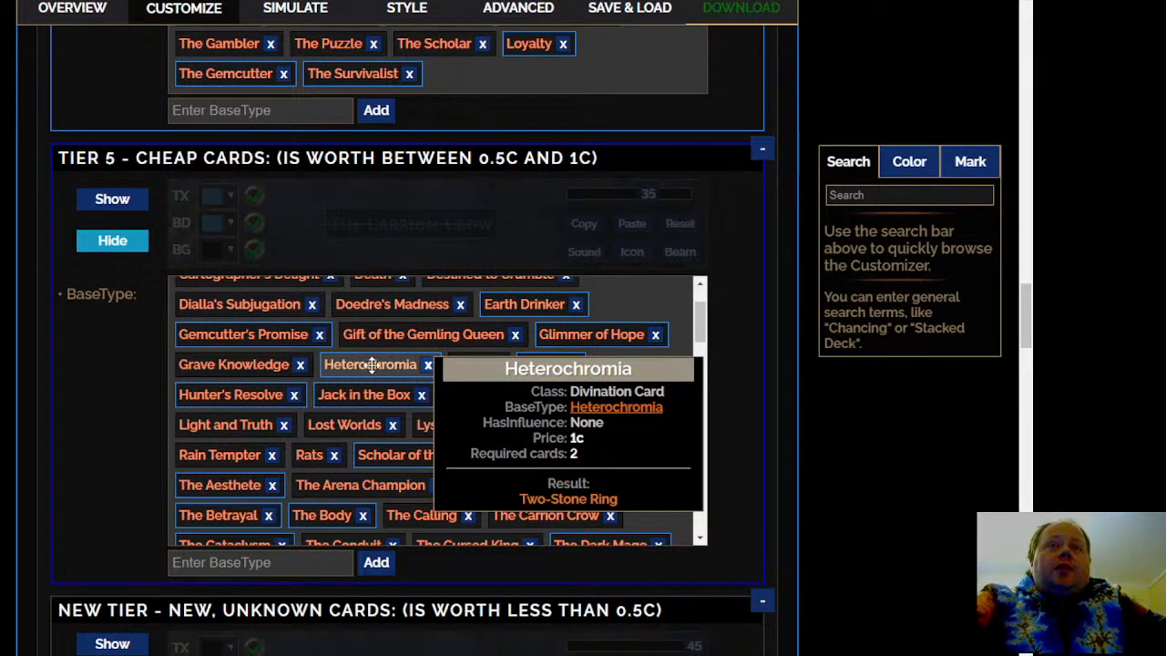
click(372, 365)
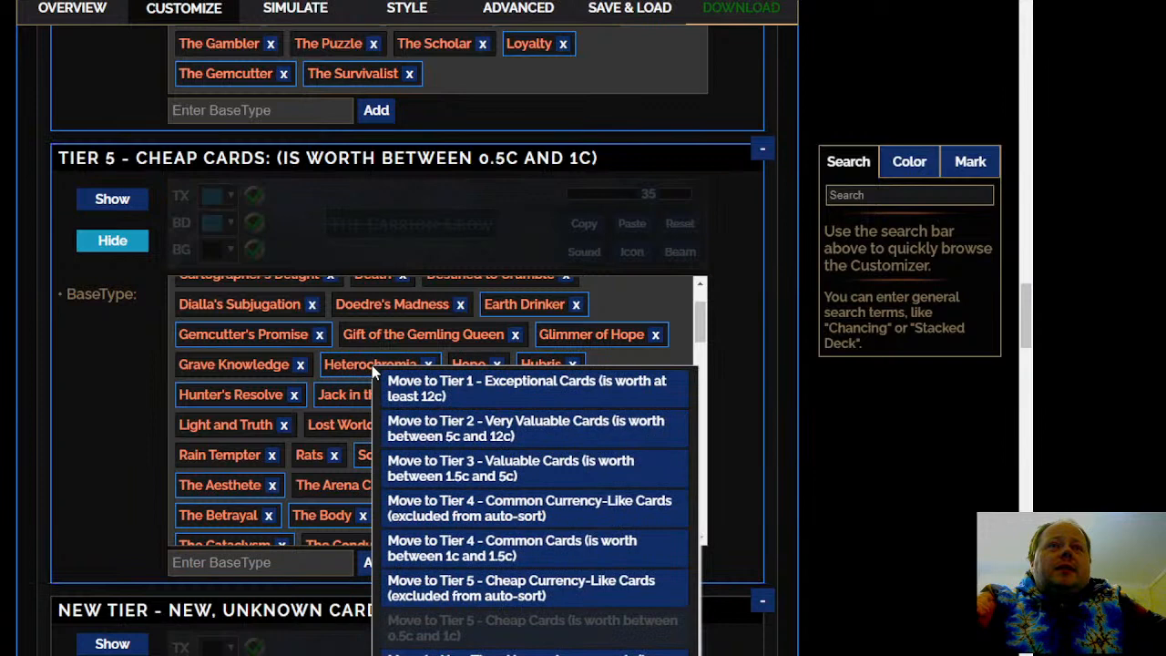
click(553, 557)
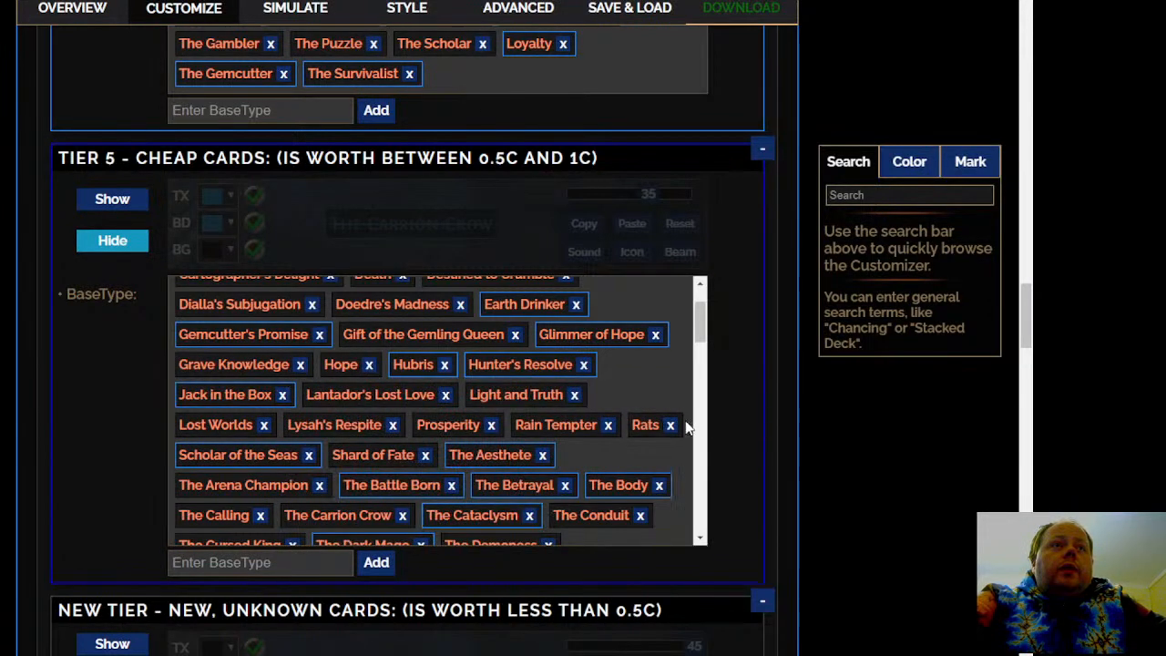
Continue through the Tier 5 - Cheap Cards list and move The Lion to Tier 4 - Common Cards
scroll(683, 478, down, 1)
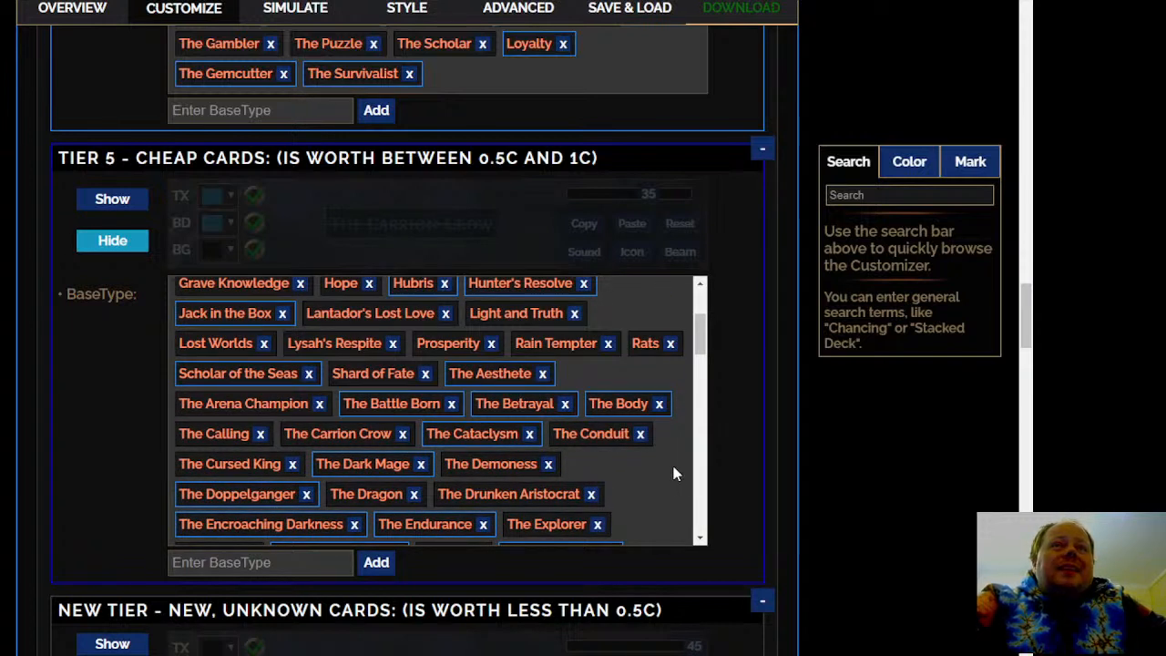
scroll(674, 473, down, 1)
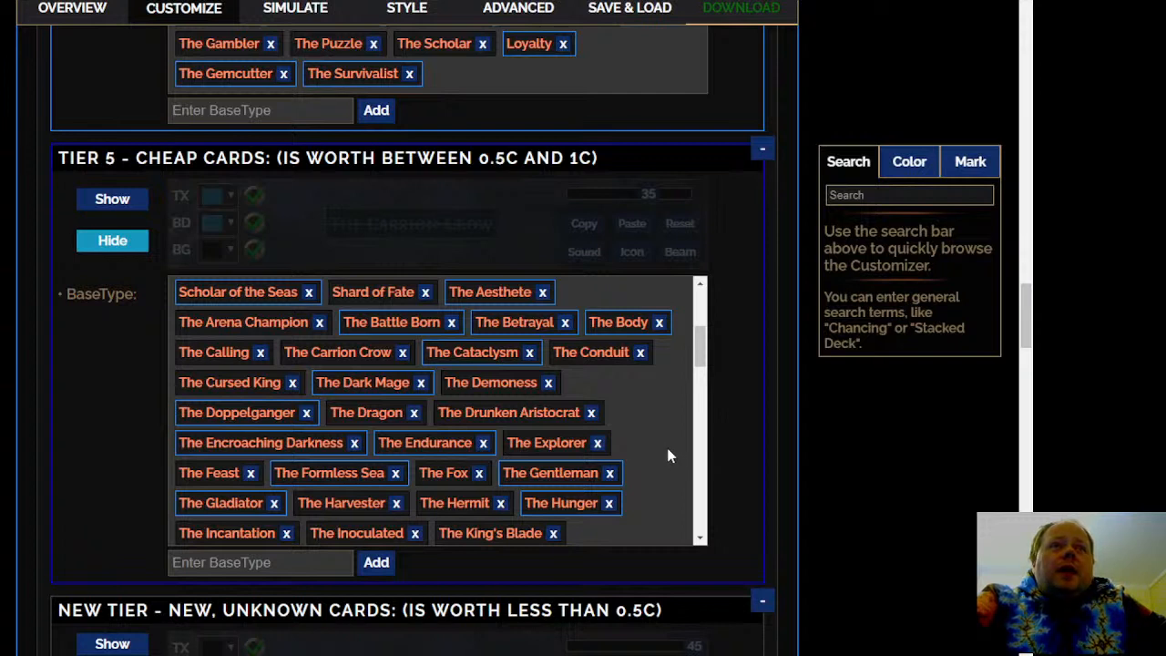
scroll(668, 449, down, 1)
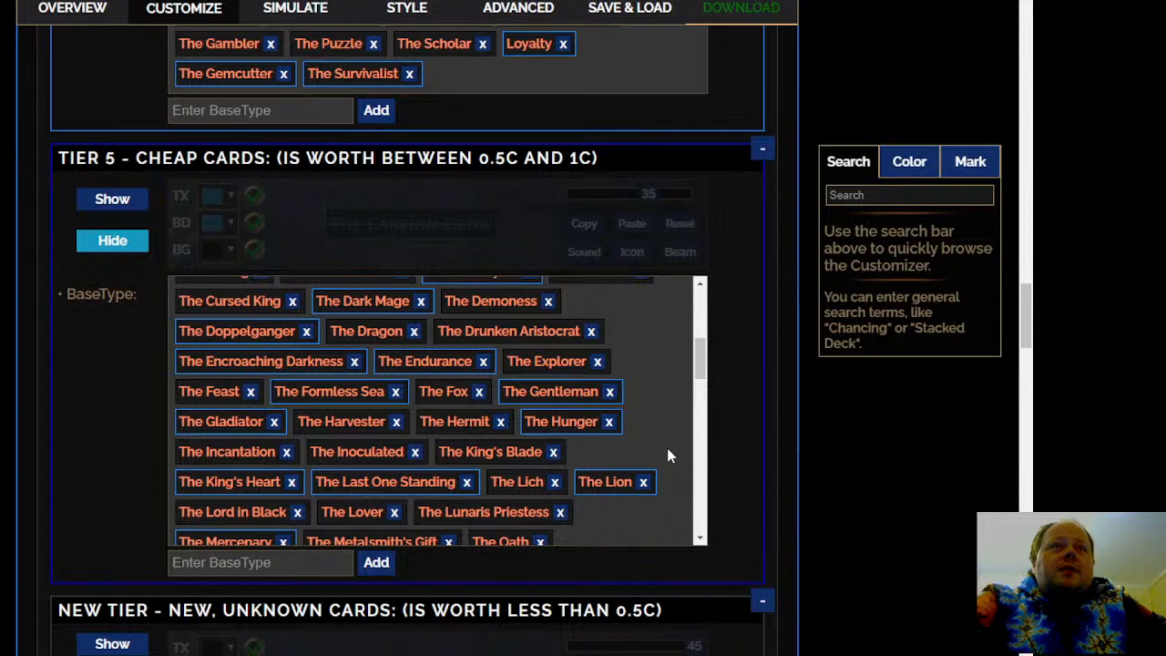
mouse_move(466, 393)
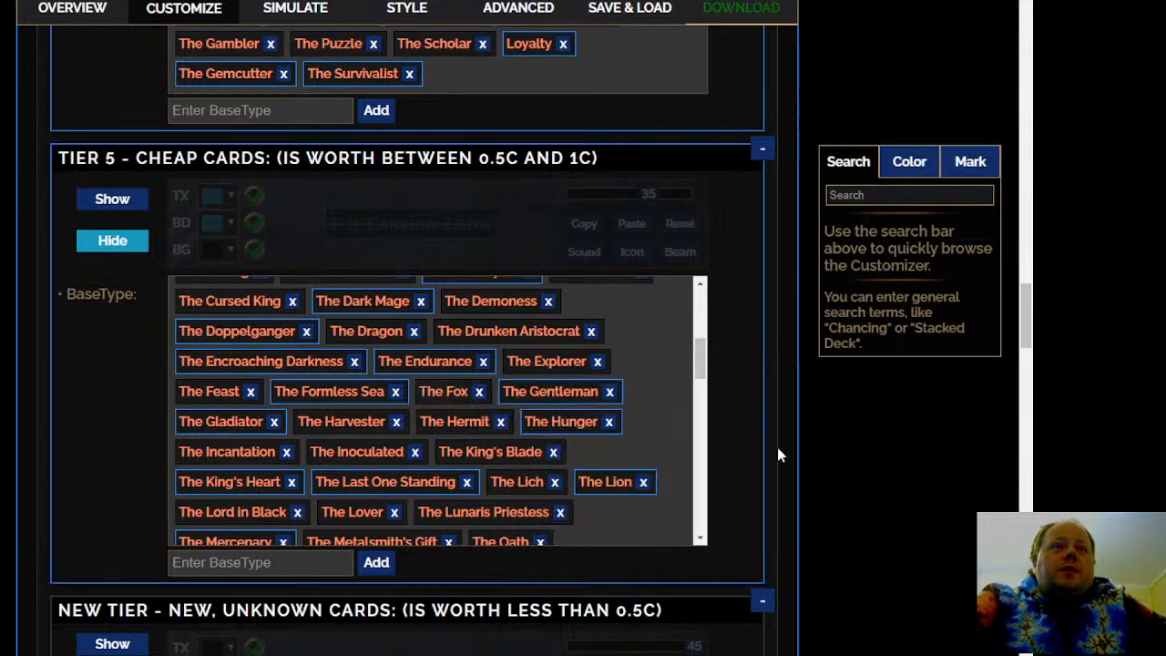
scroll(649, 439, down, 1)
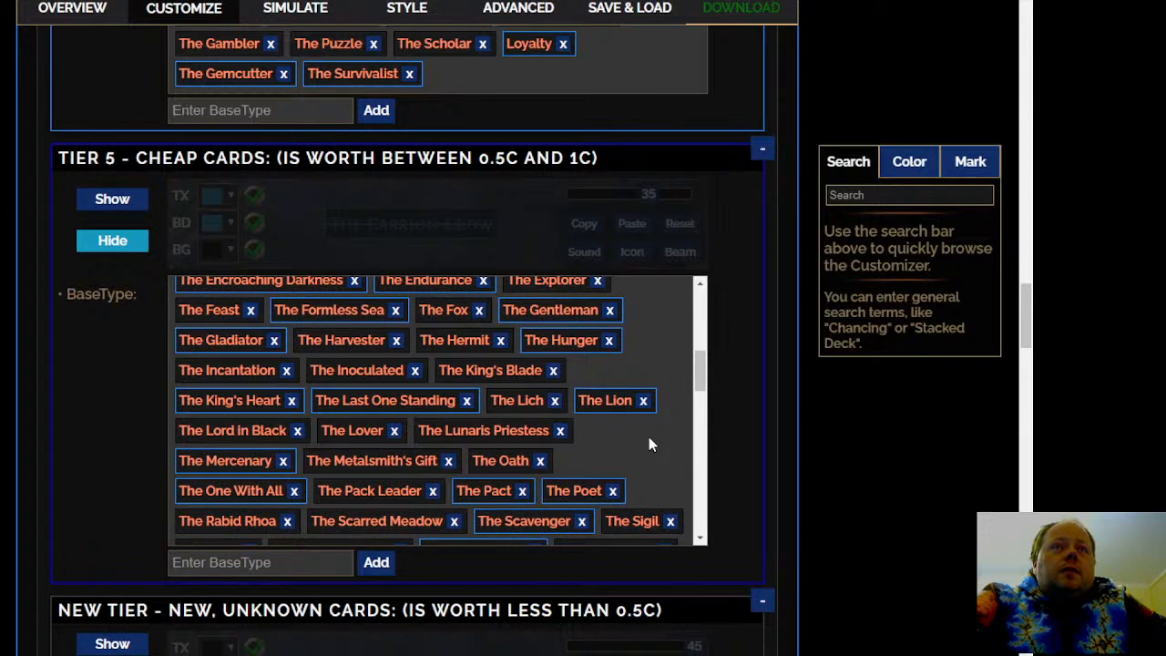
click(610, 401)
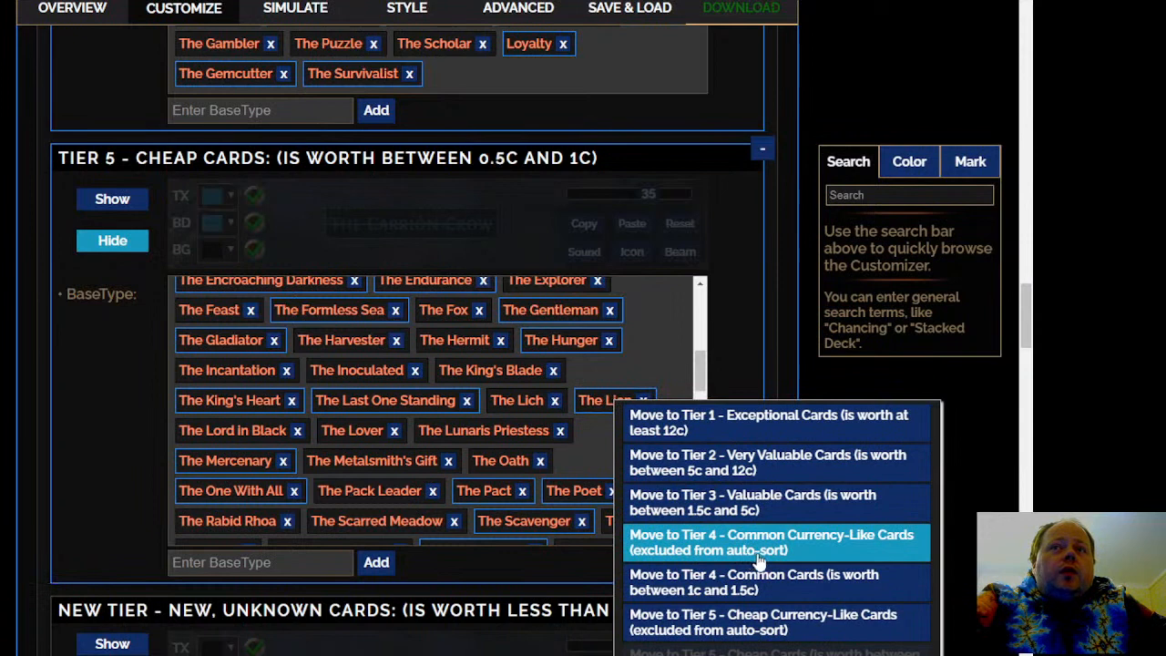
click(763, 581)
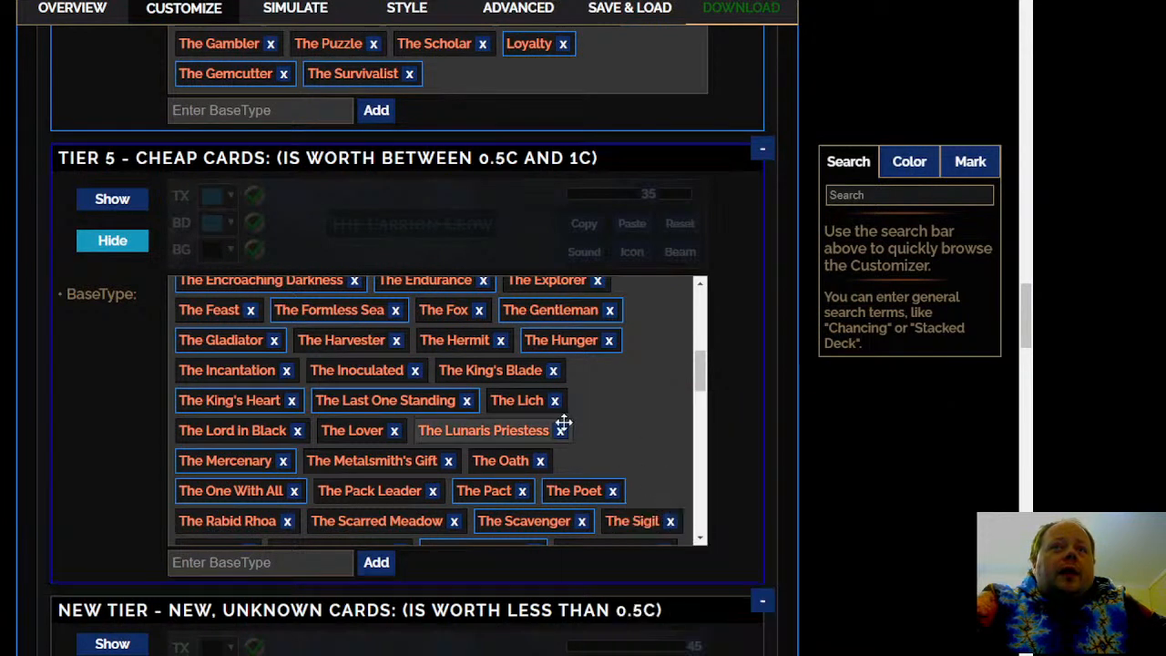
Move The King's Heart and The Spoiled Prince from Tier 5 - Cheap Cards to Tier 4 - Common Cards
scroll(660, 414, down, 1)
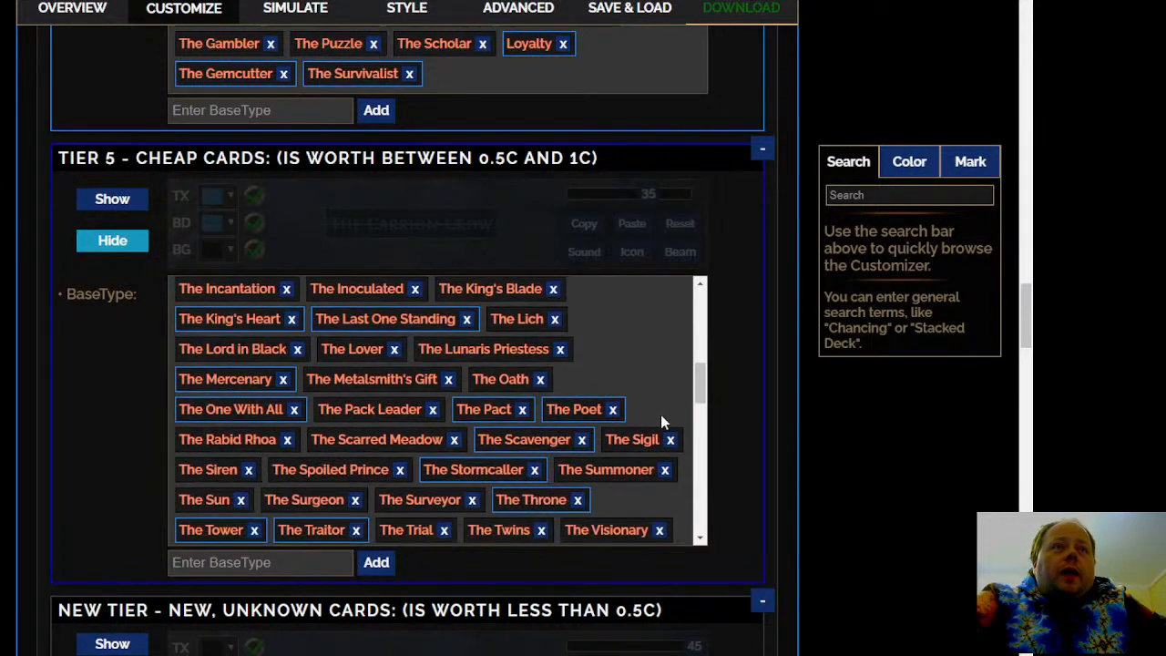
click(263, 332)
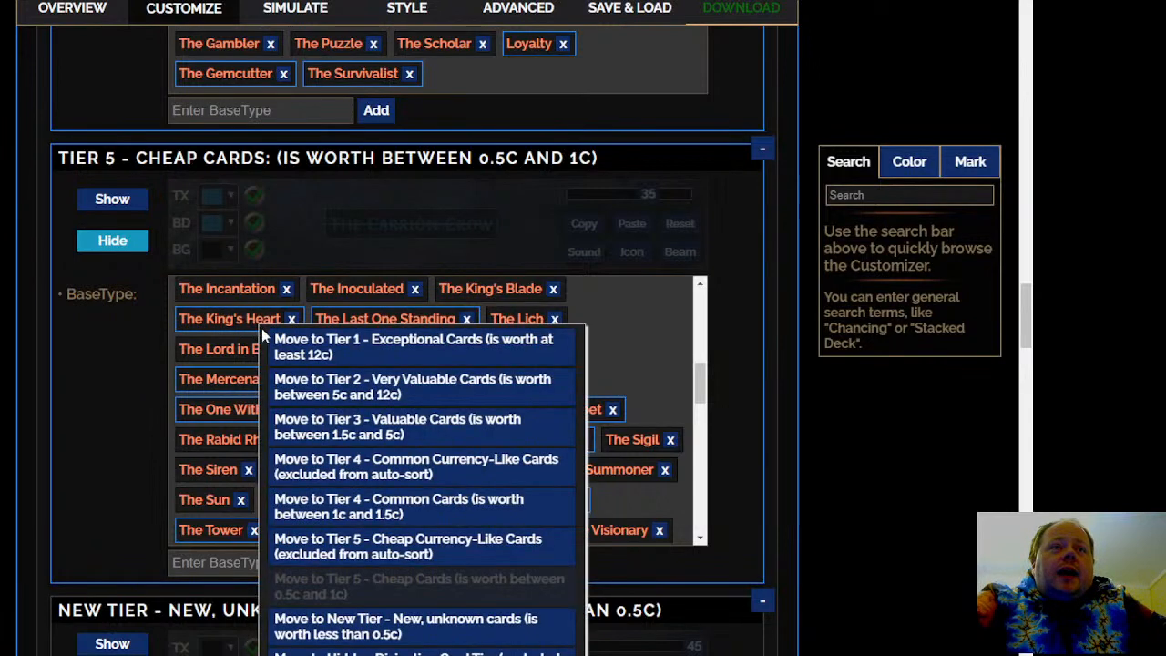
click(442, 506)
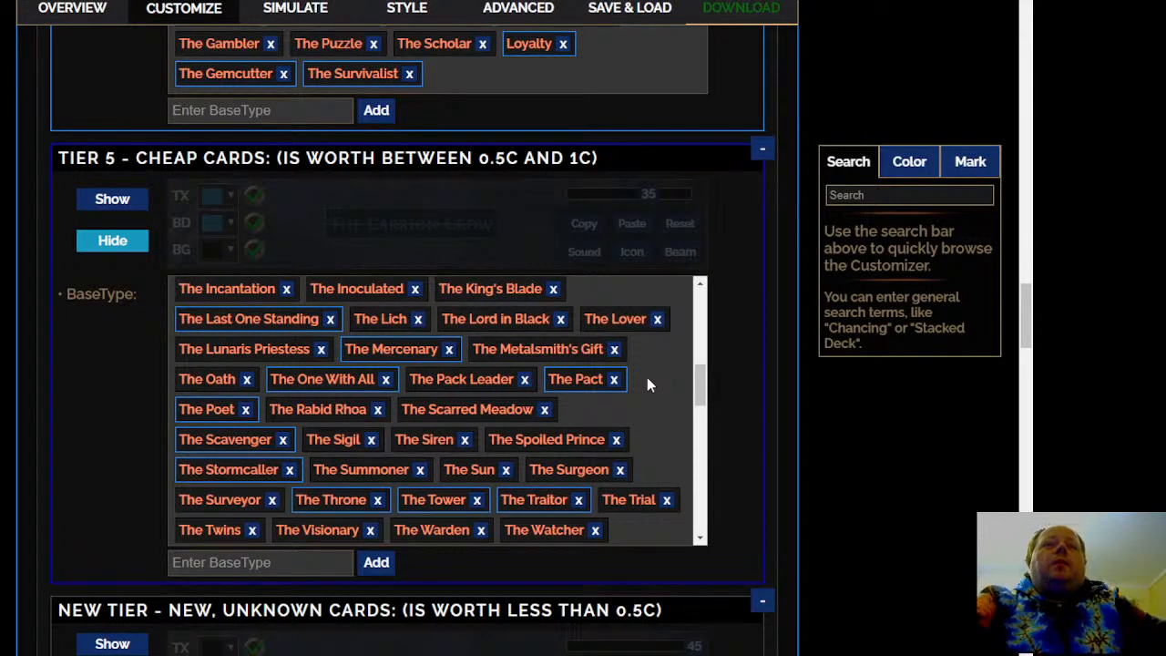
scroll(647, 379, down, 1)
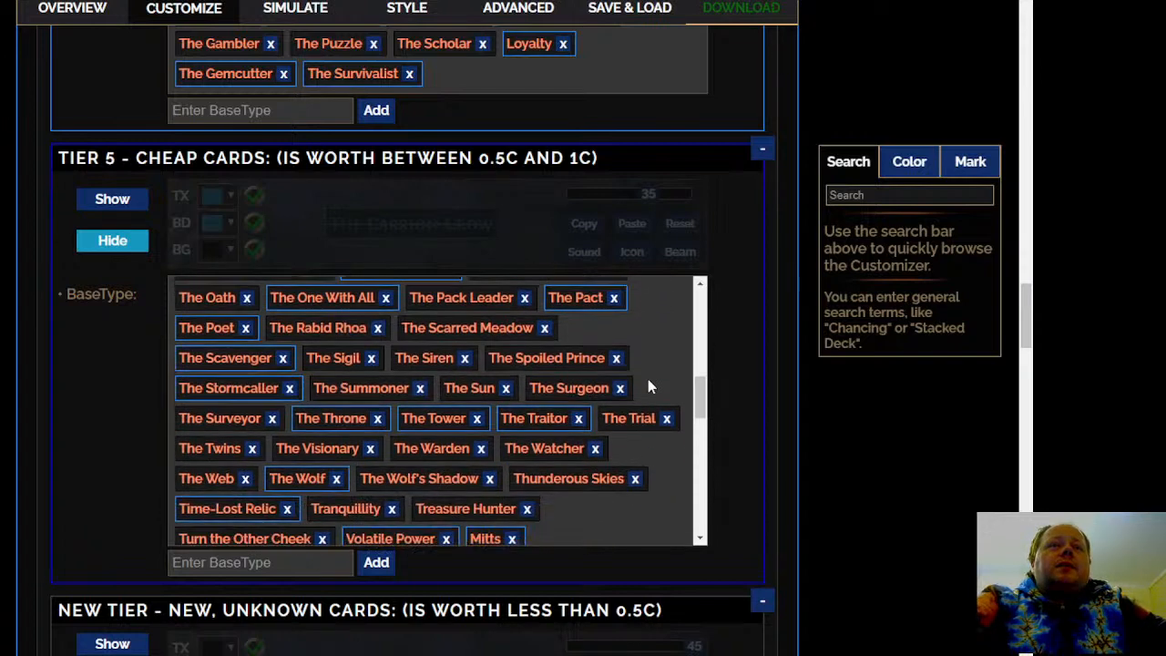
click(568, 360)
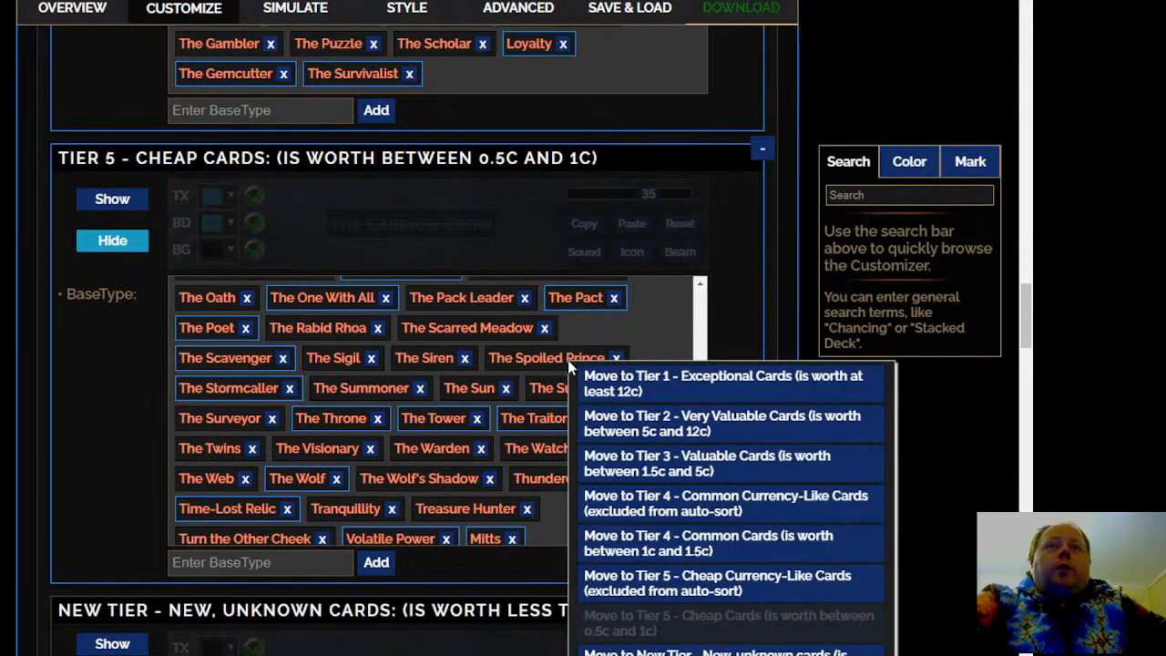
click(638, 544)
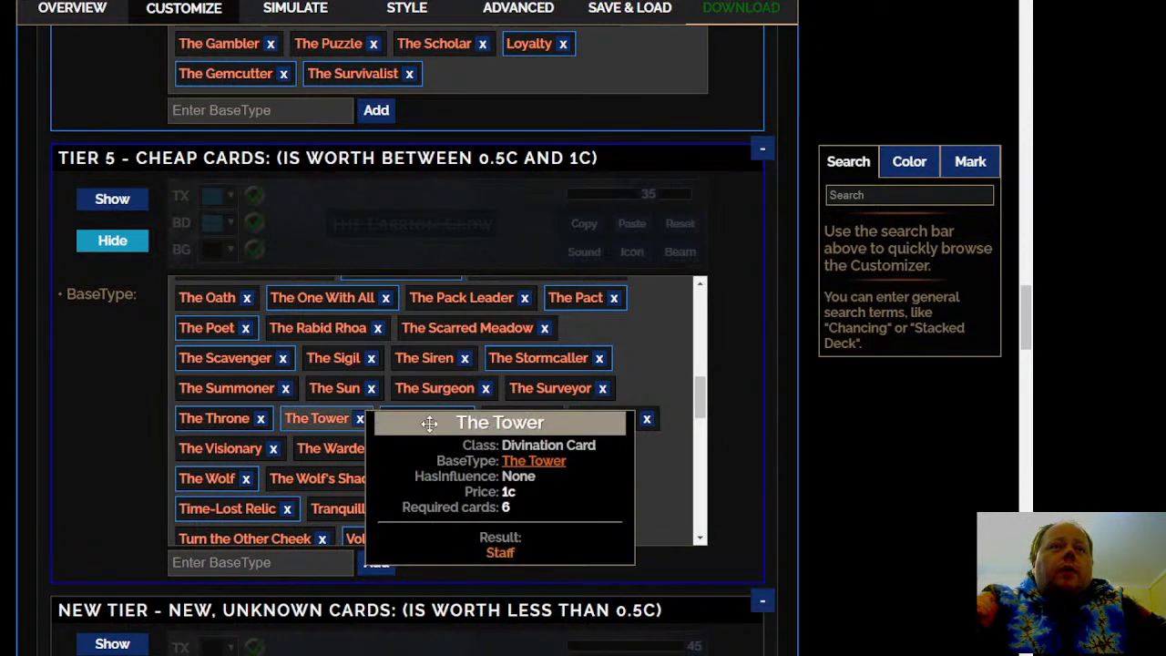
Check The Tower's details, and move The Throne and Time-Lost Relic from Tier 5 - Cheap Cards to Tier 4 - Common Cards
mouse_move(410, 419)
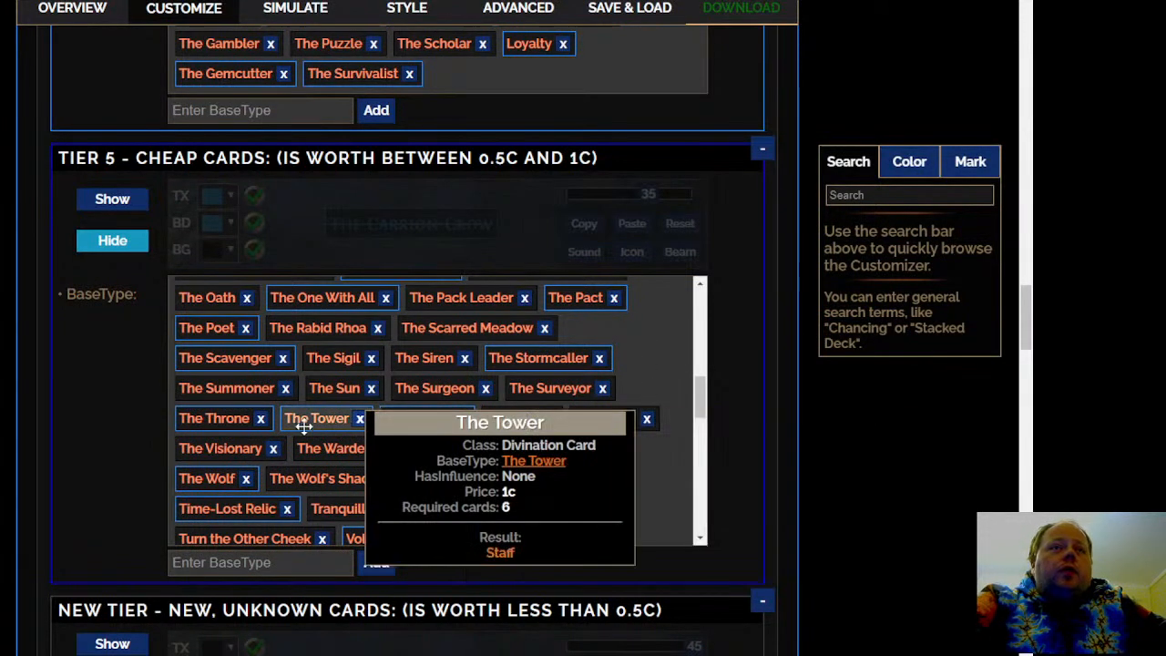
mouse_move(232, 420)
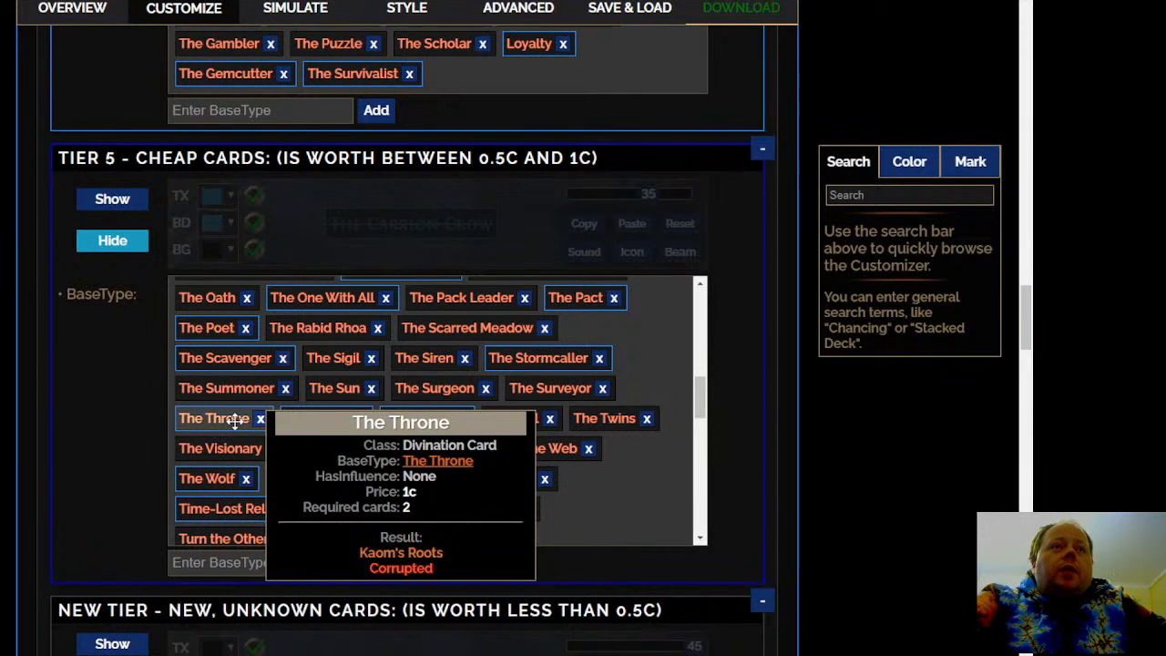
click(226, 419)
click(371, 601)
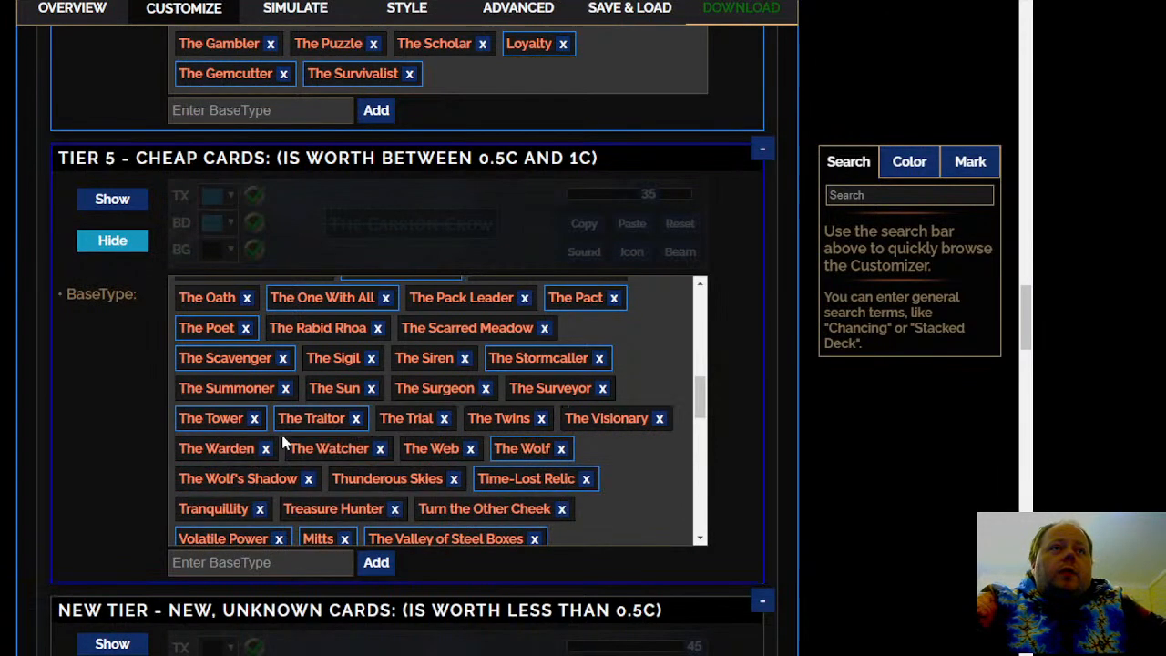
mouse_move(510, 415)
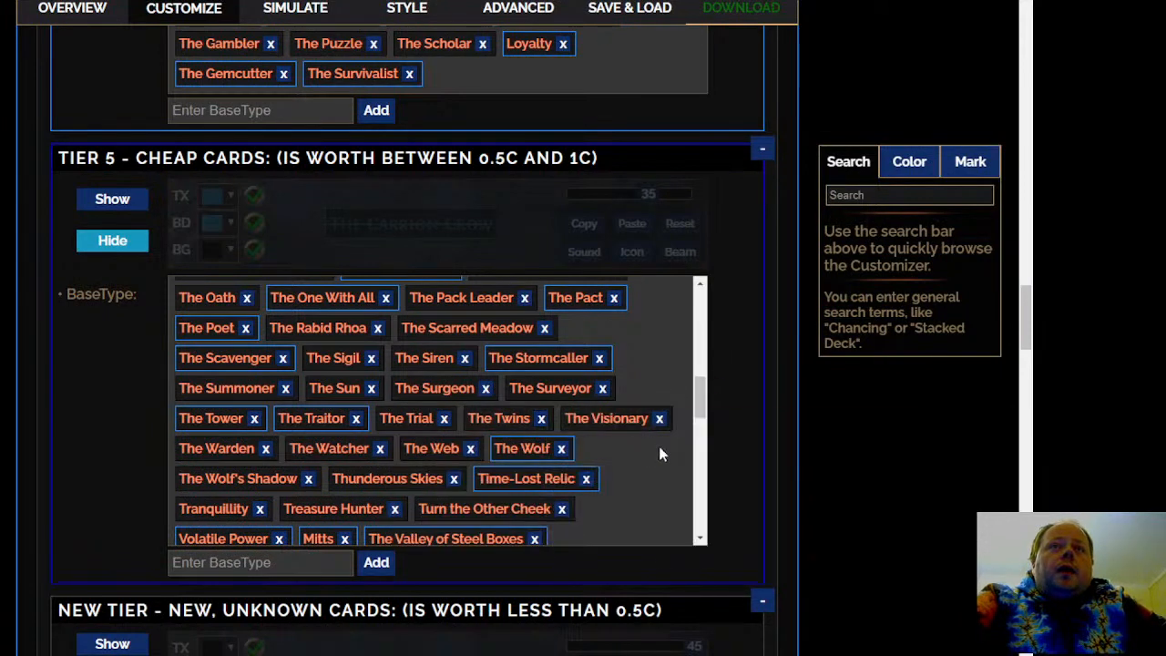
scroll(660, 464, down, 1)
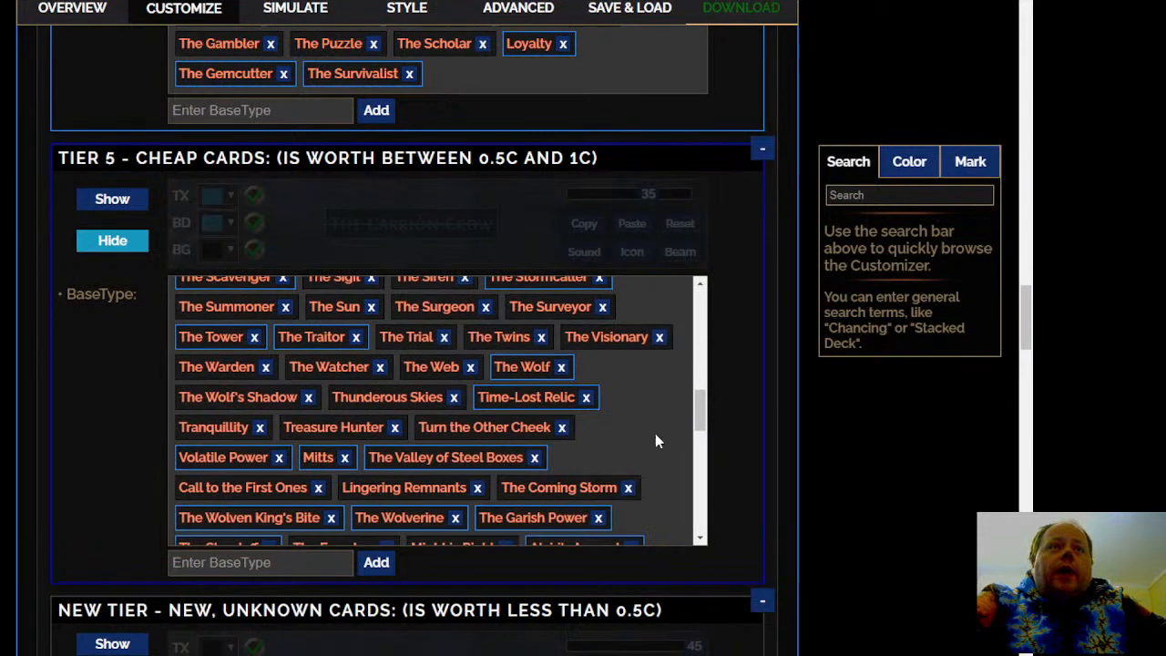
click(549, 399)
click(643, 577)
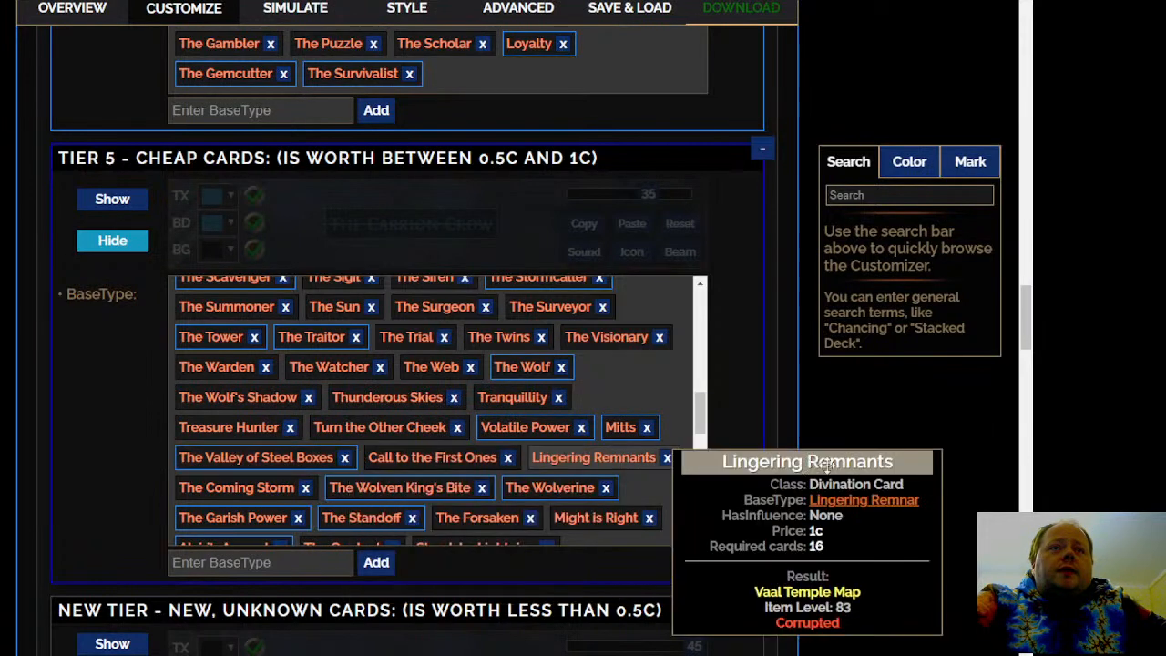
scroll(674, 429, down, 1)
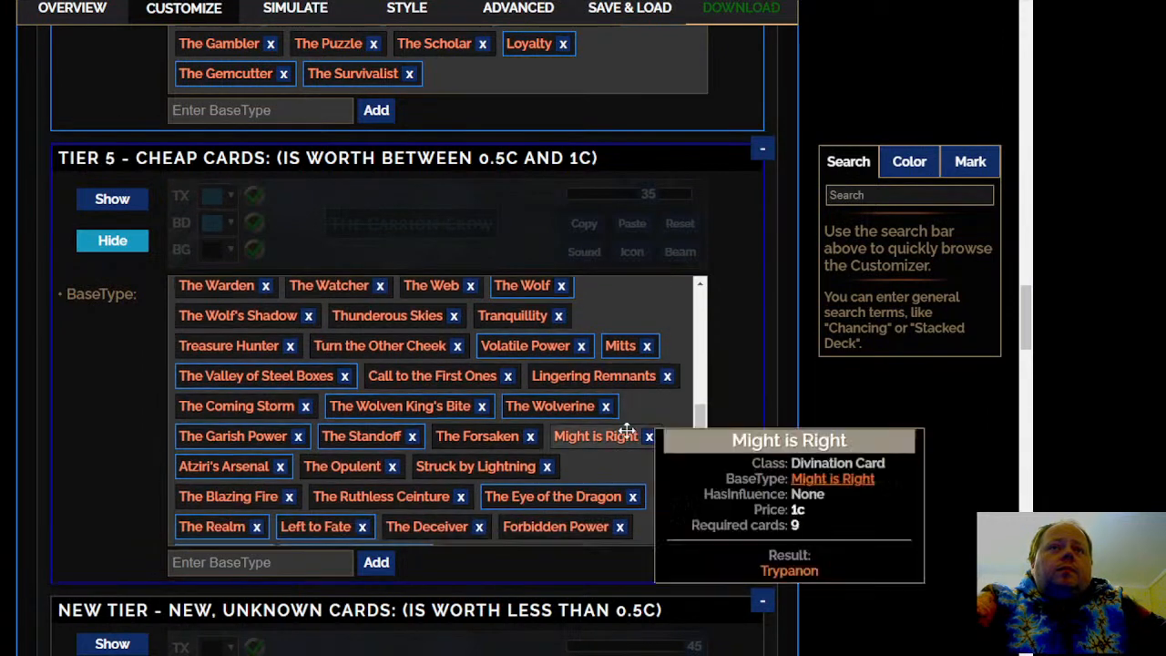
right_click(259, 372)
click(89, 405)
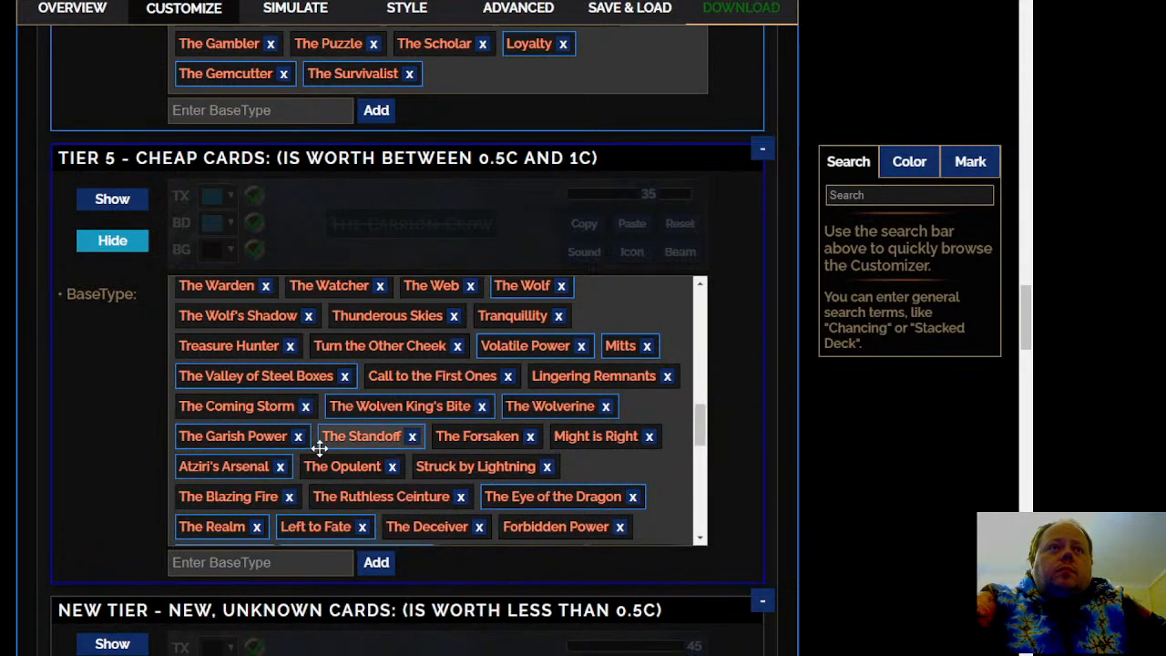
Move The Realm from Tier 5 - Cheap Cards to Tier 4 - Common Cards
scroll(666, 516, down, 1)
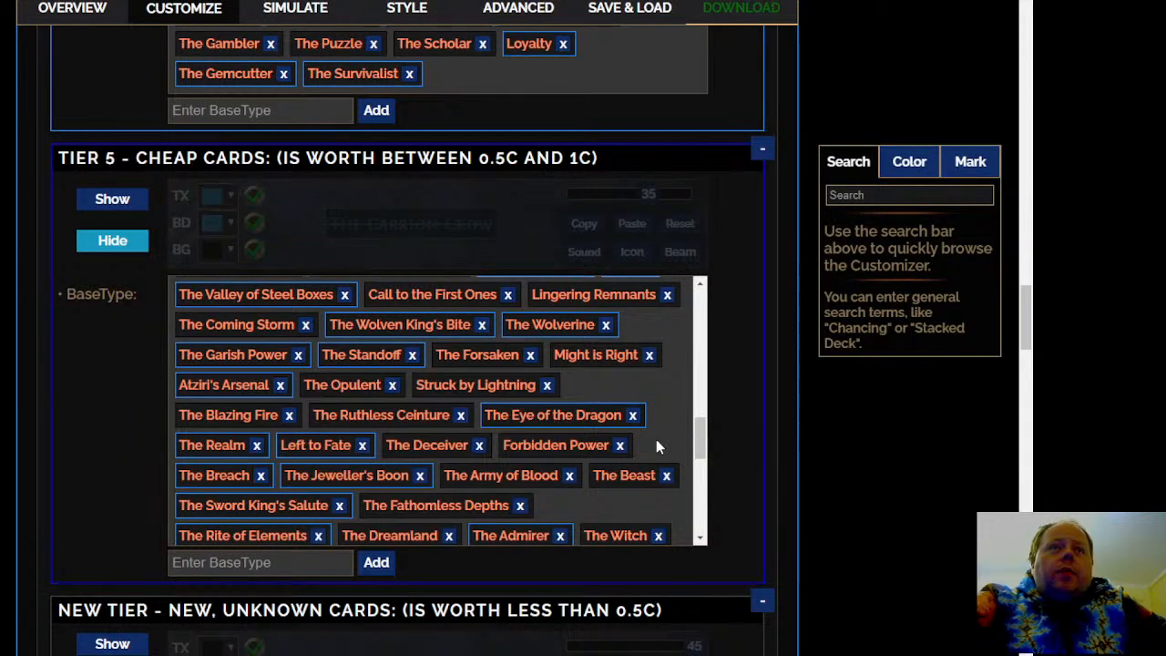
right_click(210, 447)
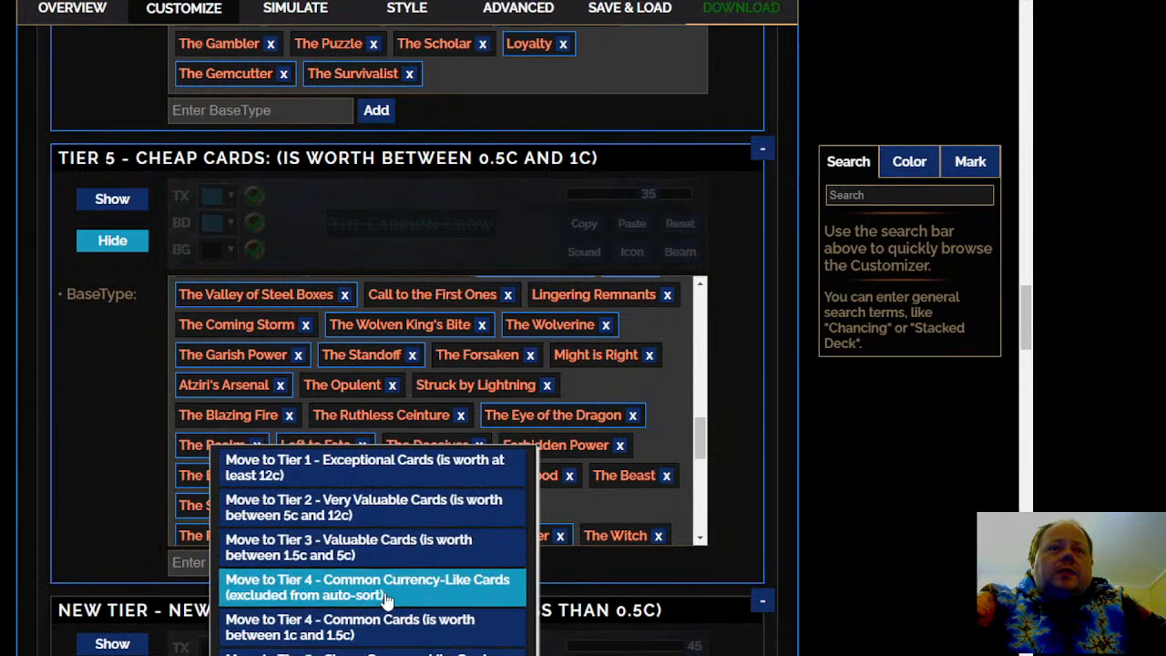
click(377, 627)
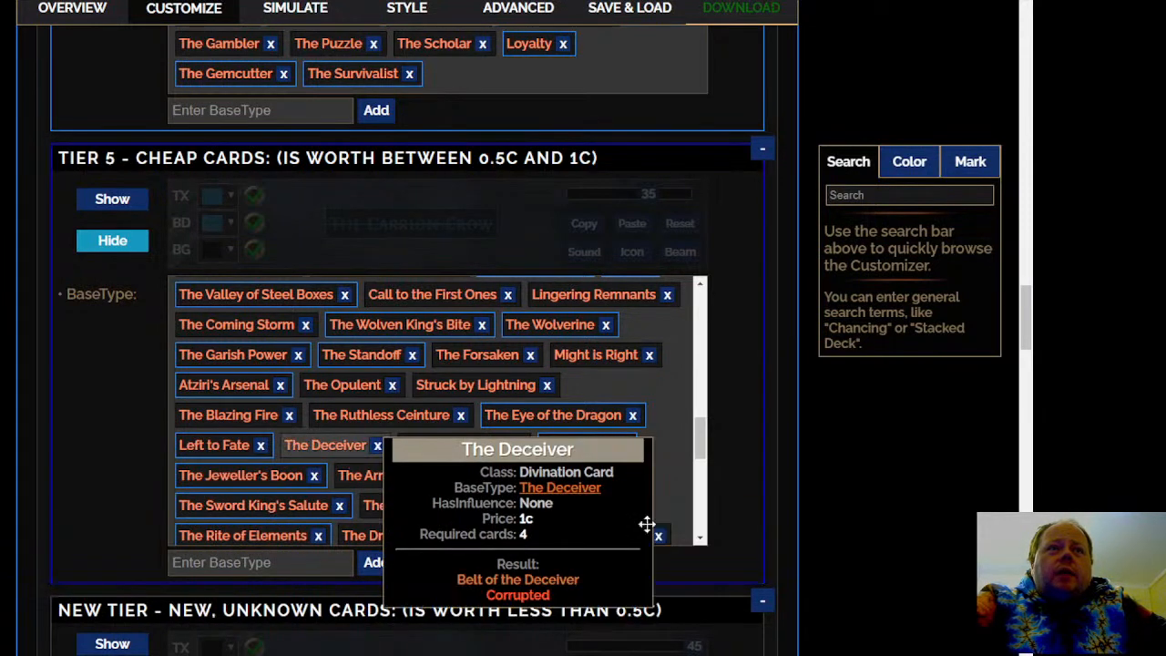
Check further cards in the Tier 5 - Cheap Cards list and move The Rite of Elements to Tier 4 - Common Cards
scroll(678, 506, down, 1)
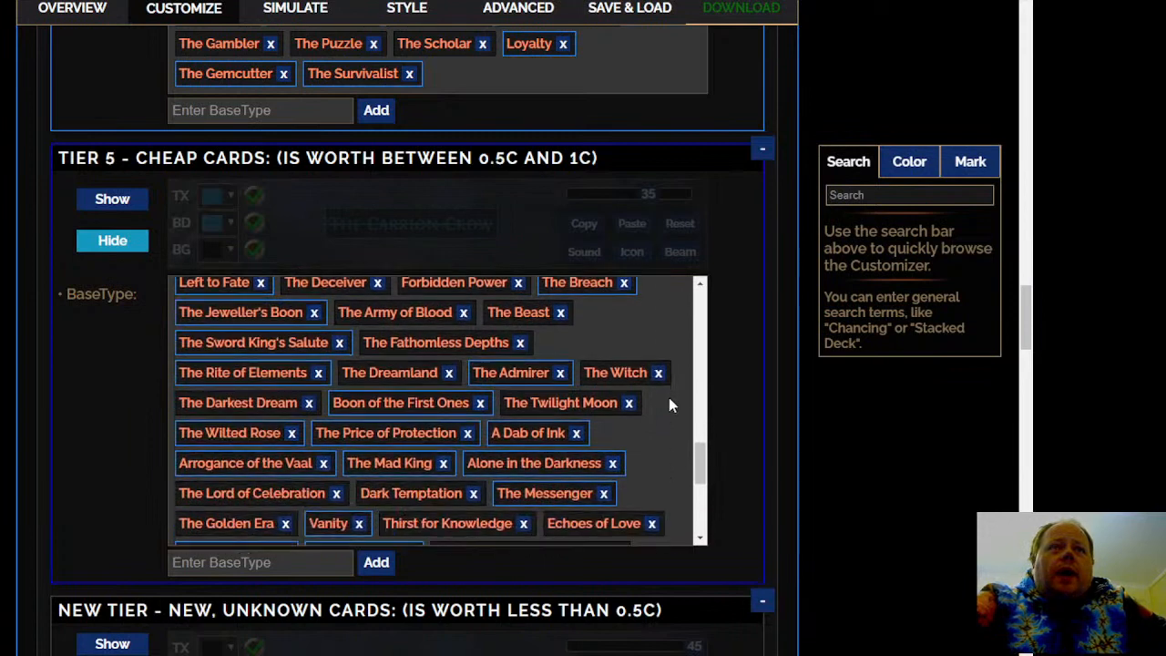
scroll(669, 401, down, 1)
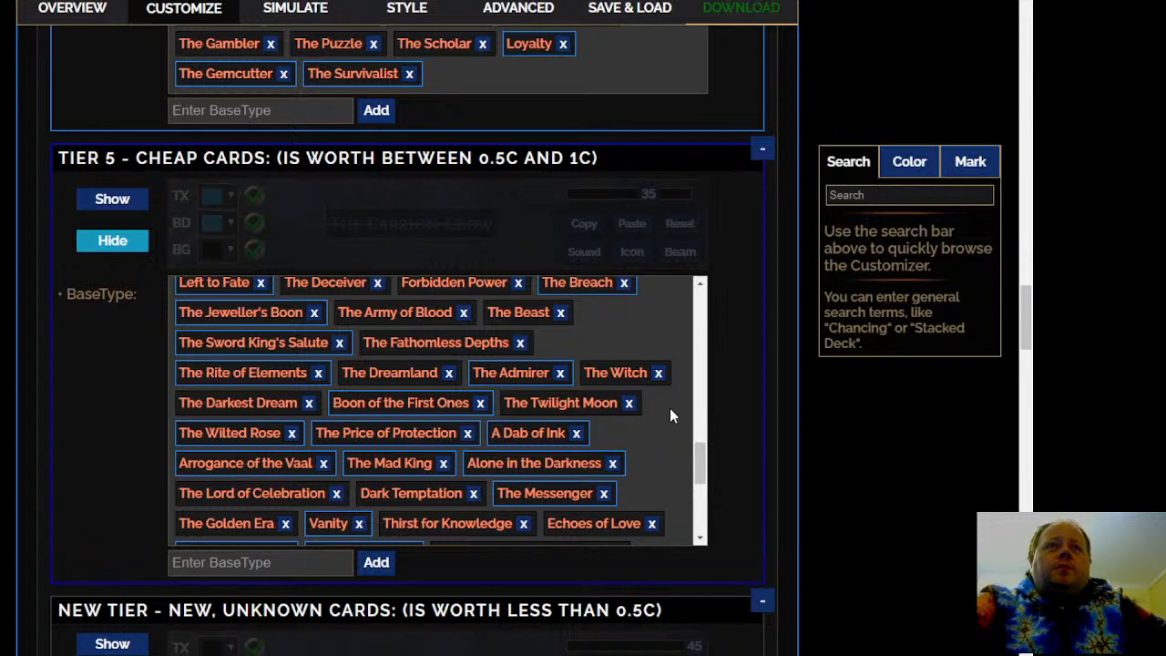
mouse_move(538, 407)
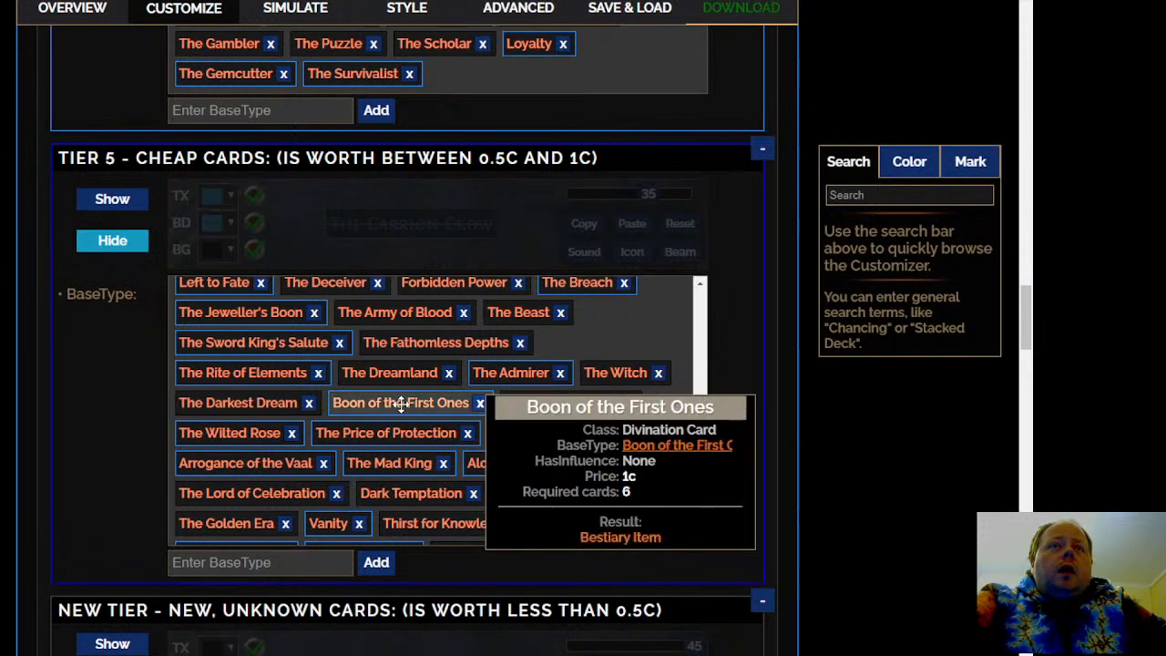
mouse_move(276, 377)
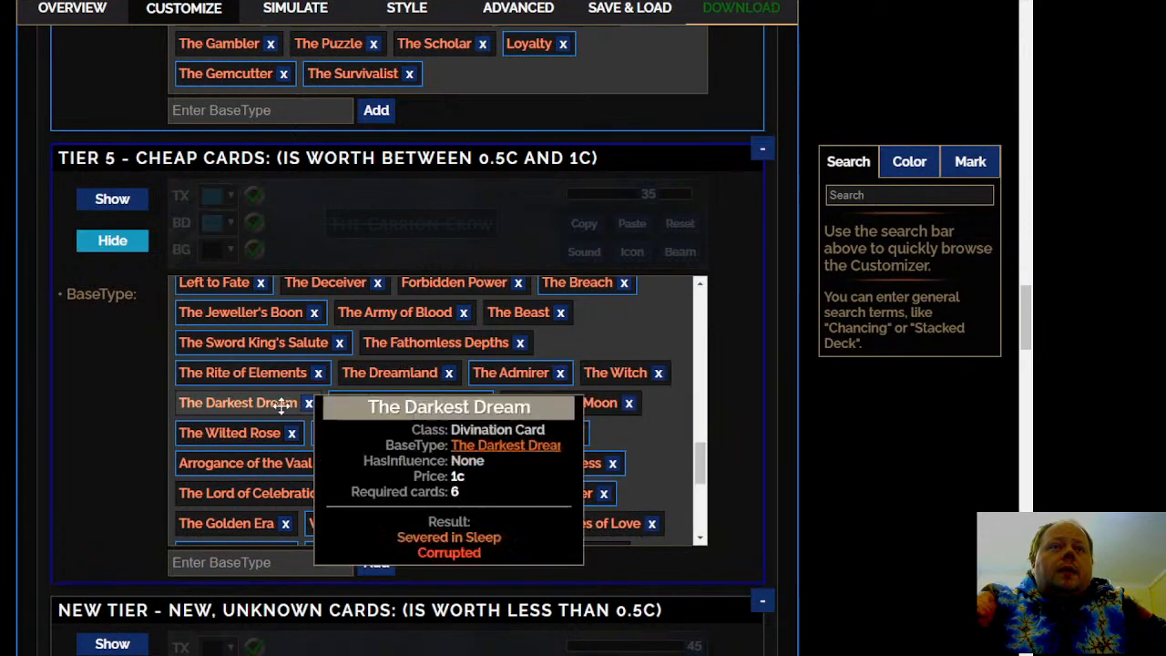
mouse_move(403, 378)
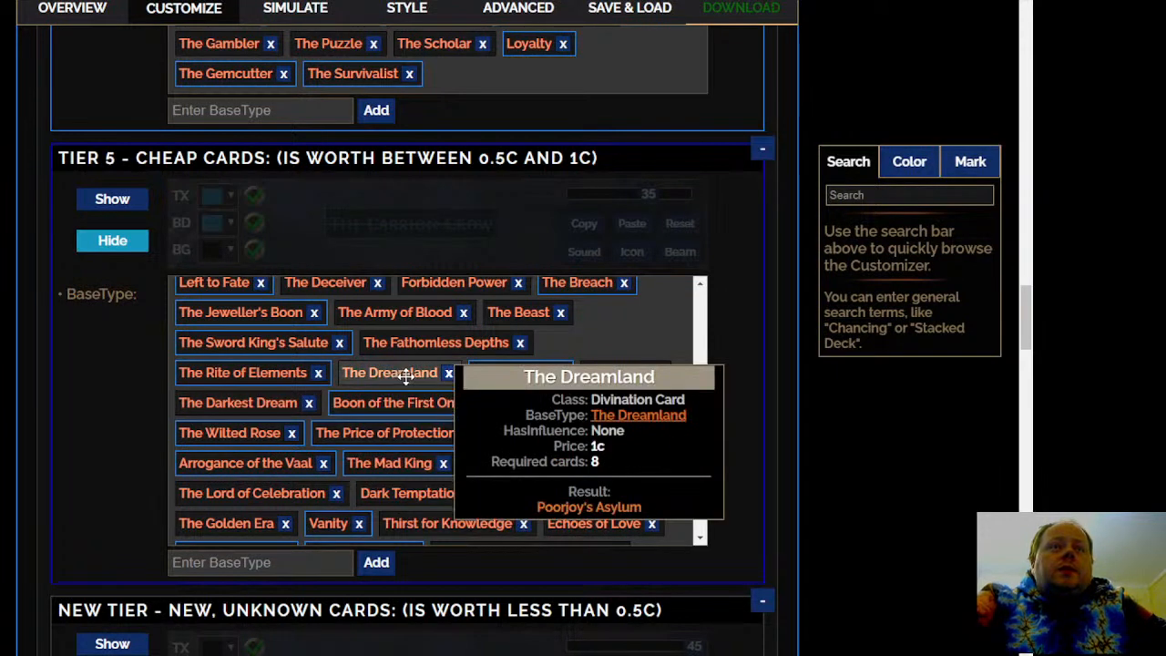
mouse_move(235, 373)
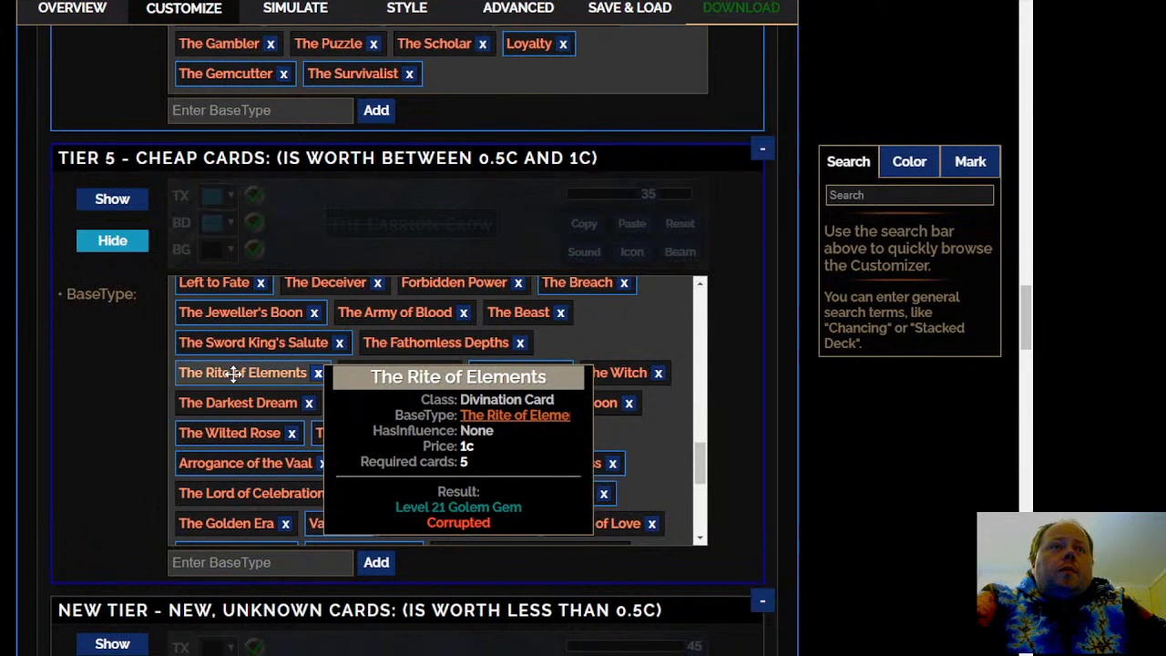
right_click(234, 374)
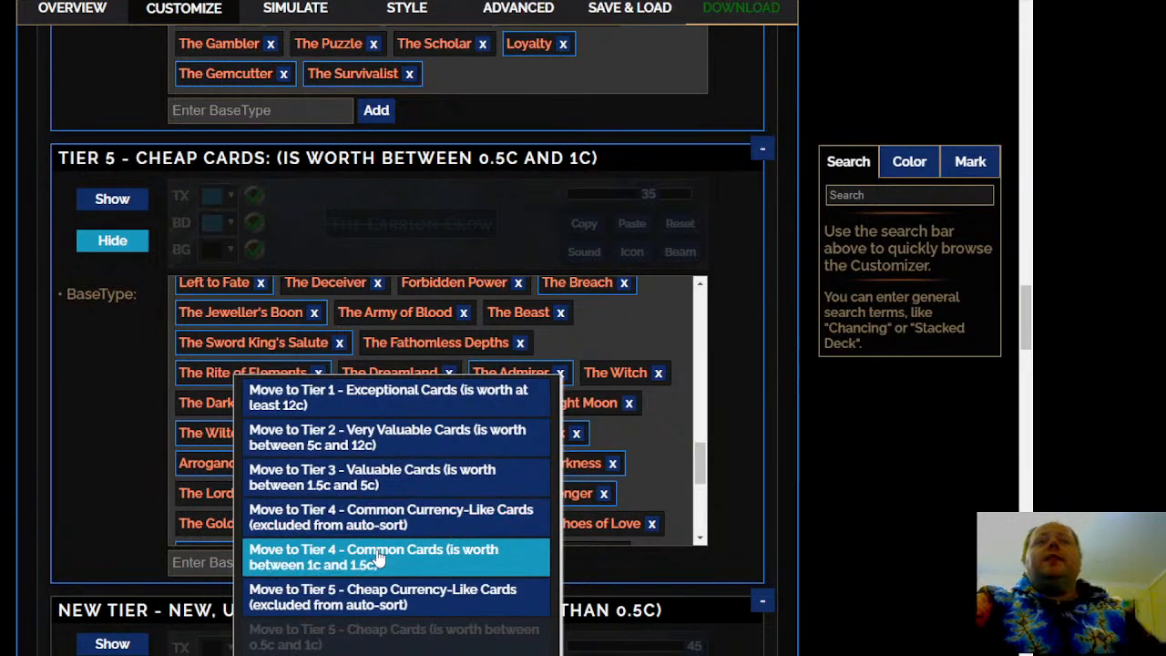
click(346, 557)
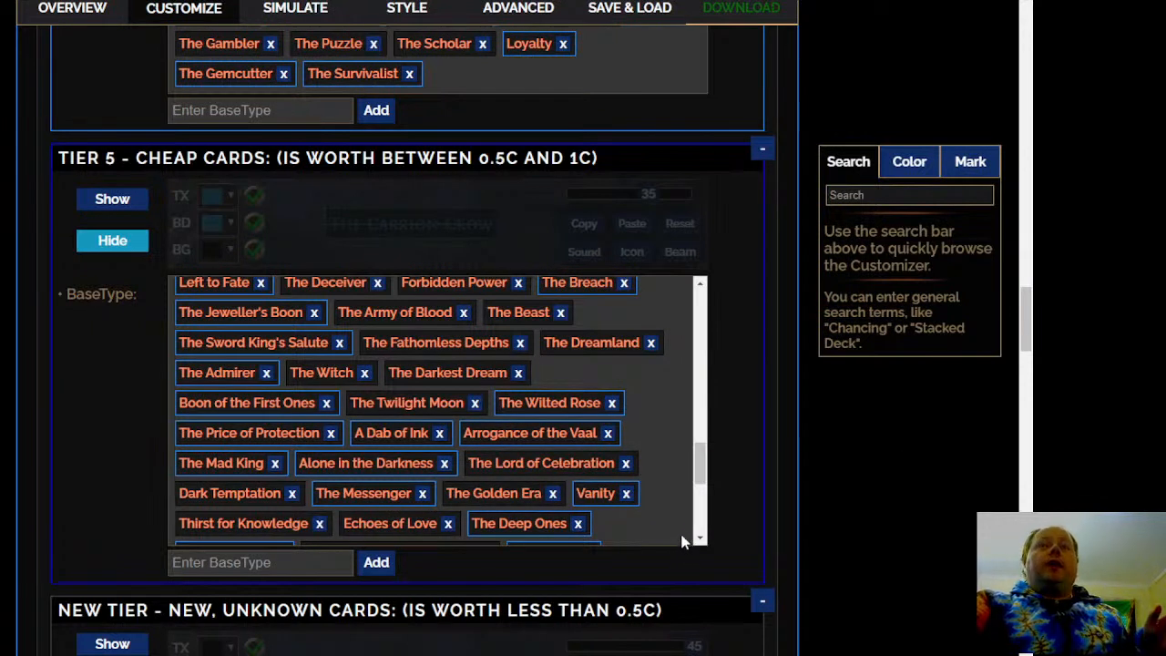
Move Arrogance of the Vaal to Tier 3 - Valuable Cards and The Price of Protection to Tier 4 - Common Cards
click(574, 436)
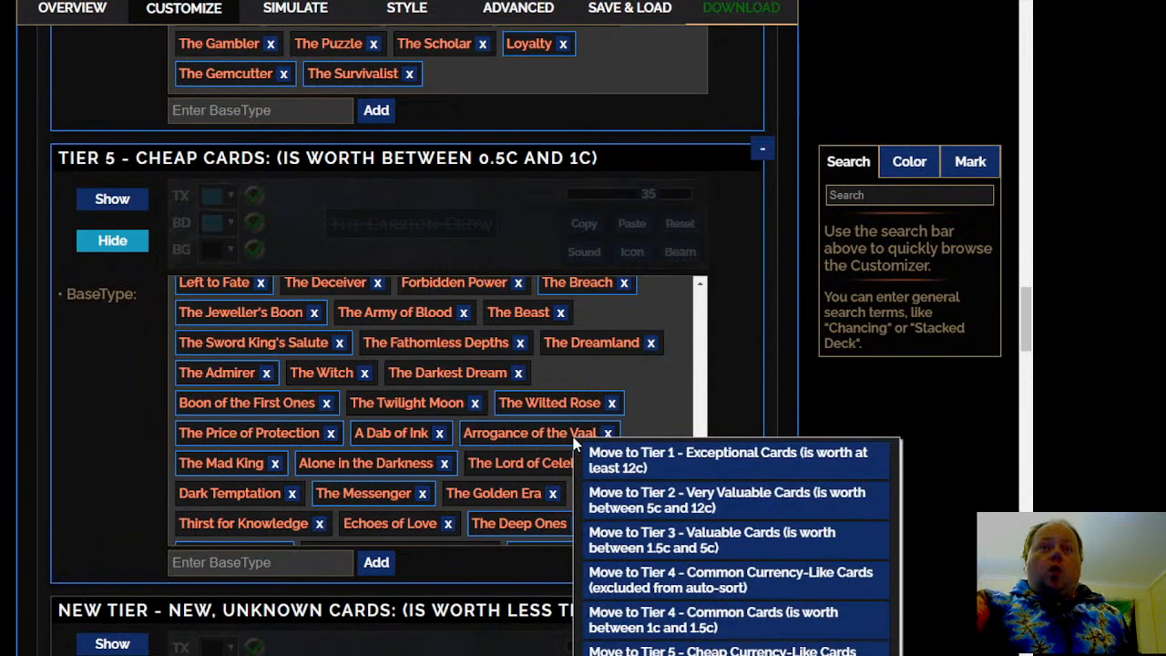
click(729, 542)
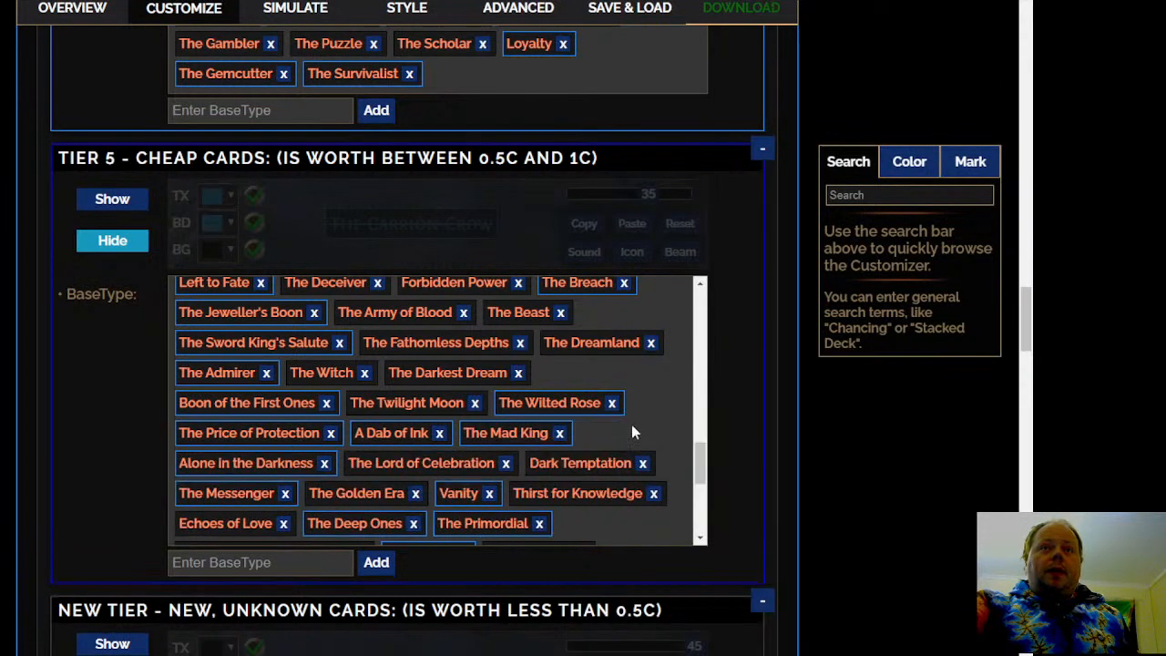
scroll(644, 413, down, 1)
mouse_move(241, 349)
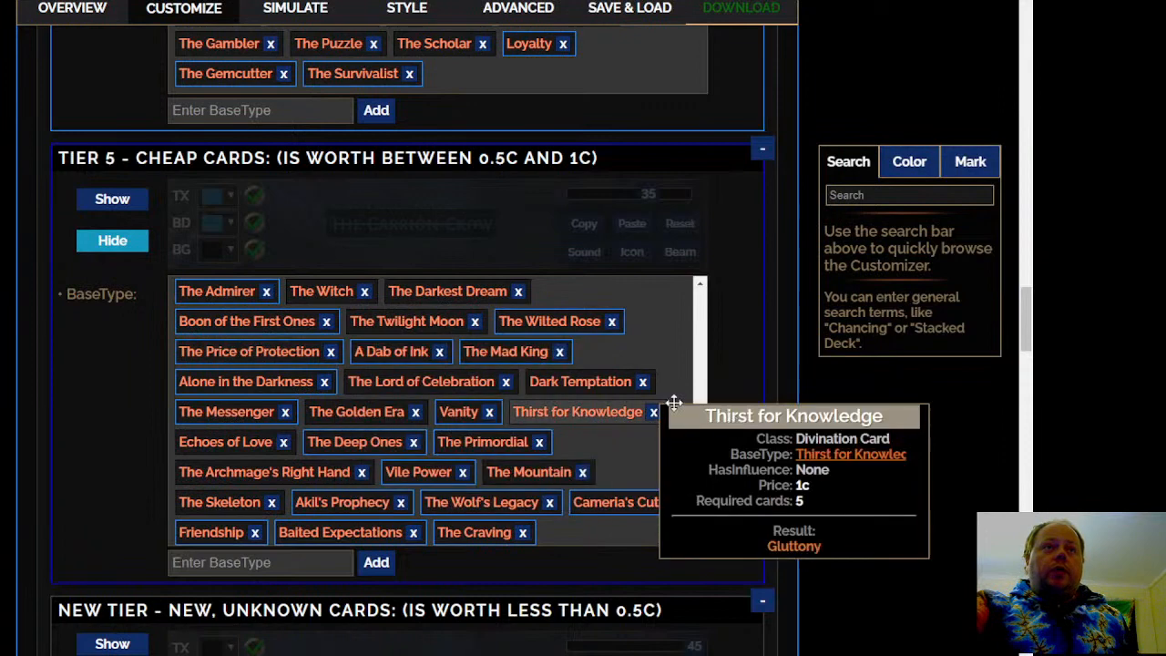
click(310, 355)
click(472, 544)
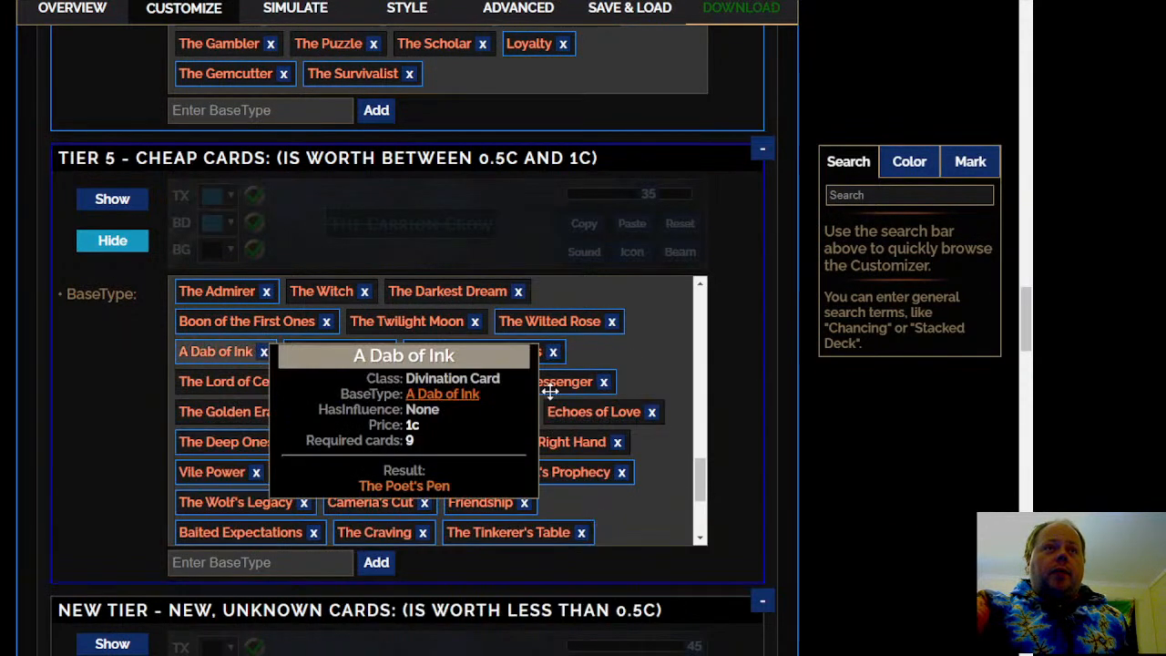
Move Vanity and Echoes of Love from Tier 5 - Cheap Cards to Tier 4 - Common Cards
scroll(645, 395, down, 1)
mouse_move(542, 355)
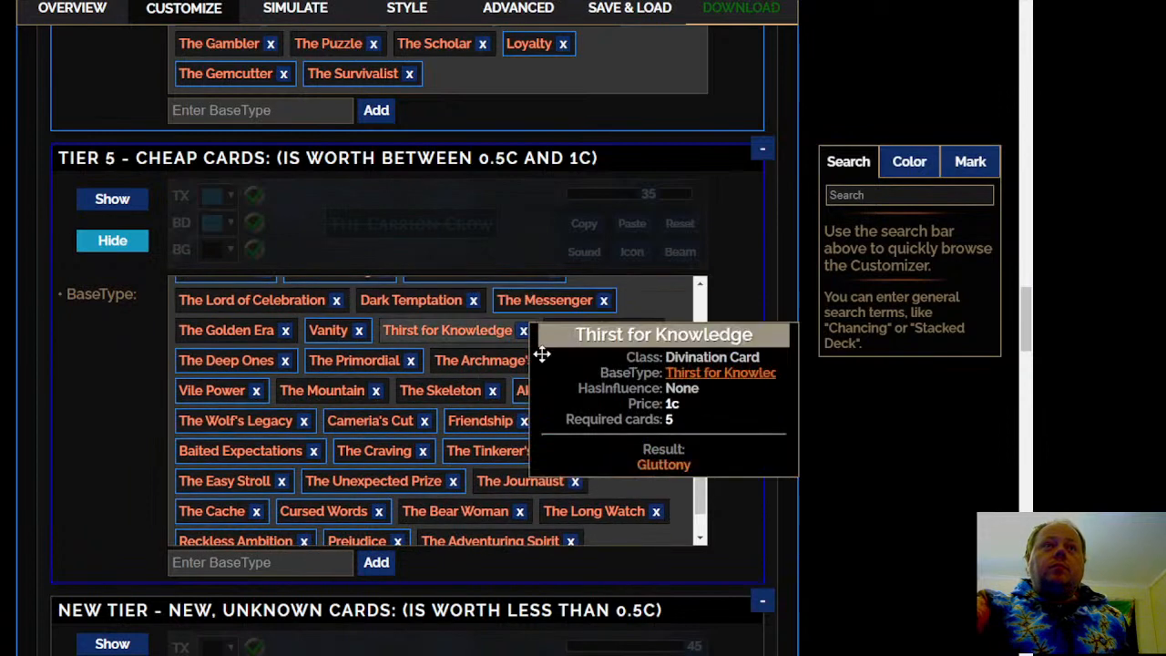
click(329, 332)
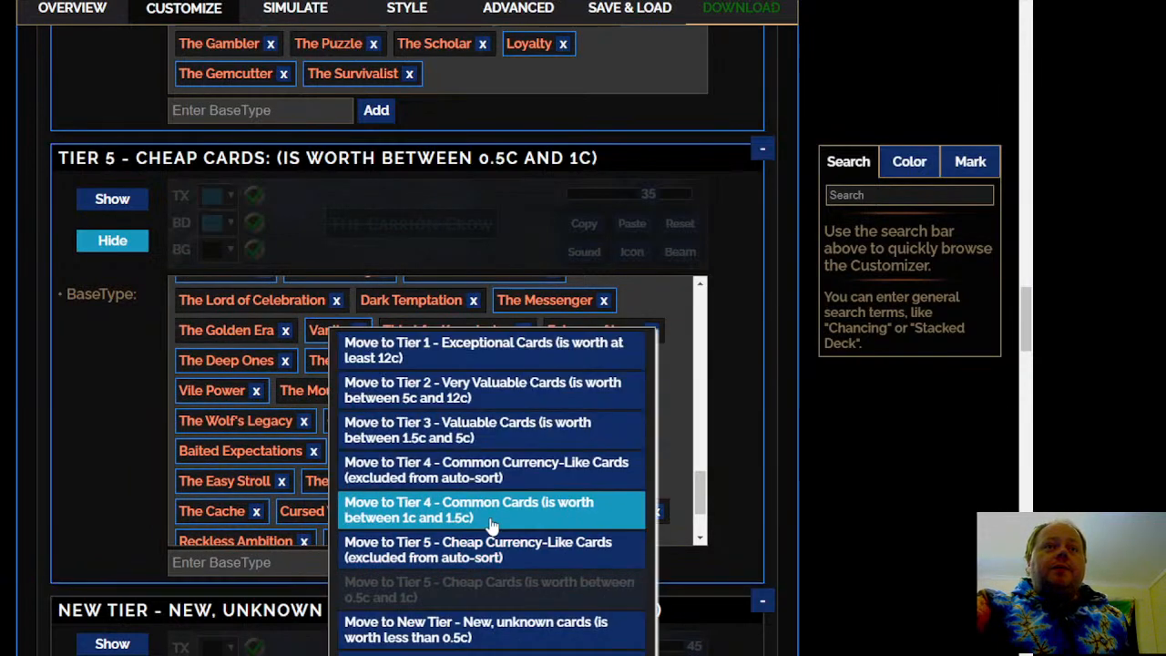
click(490, 526)
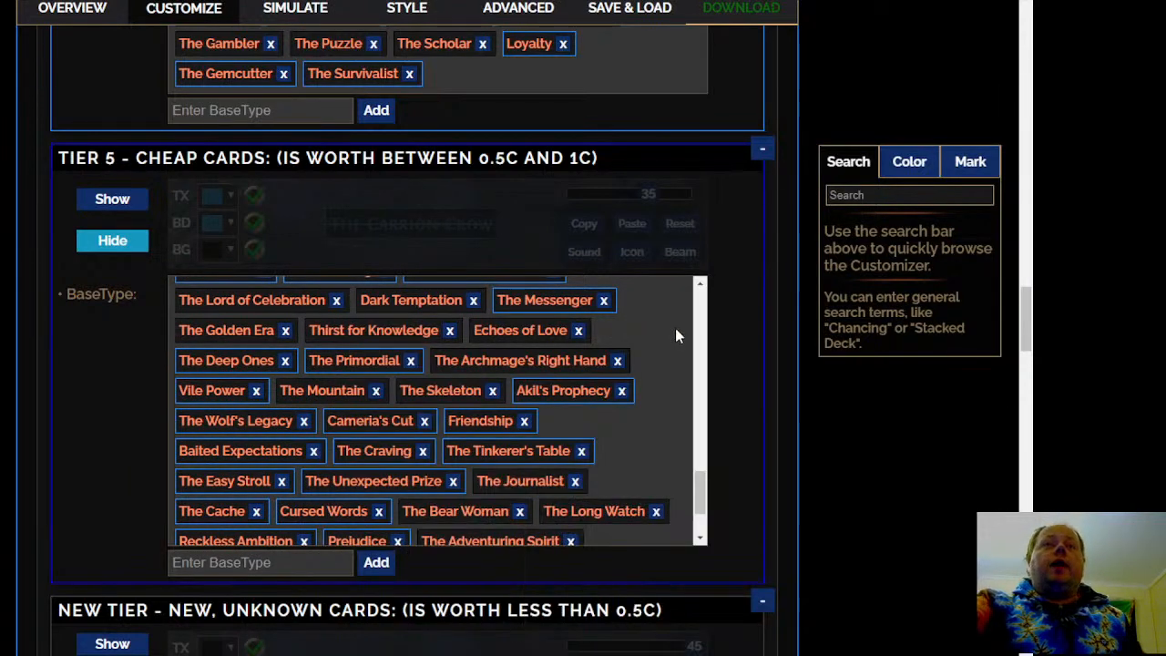
click(534, 331)
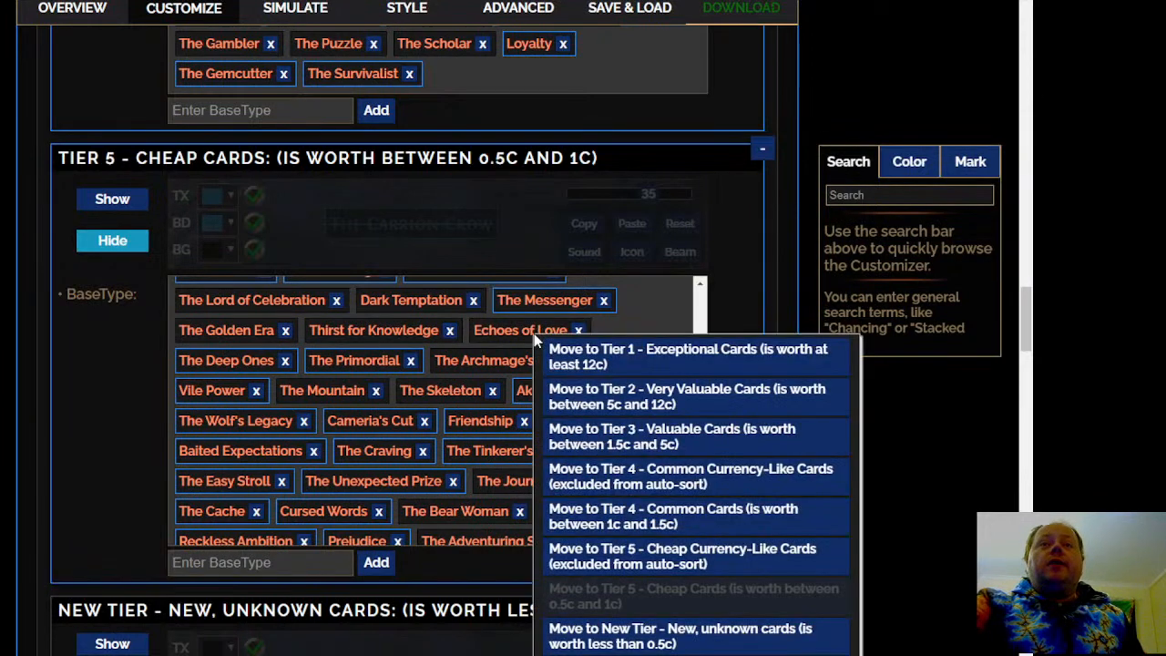
click(683, 517)
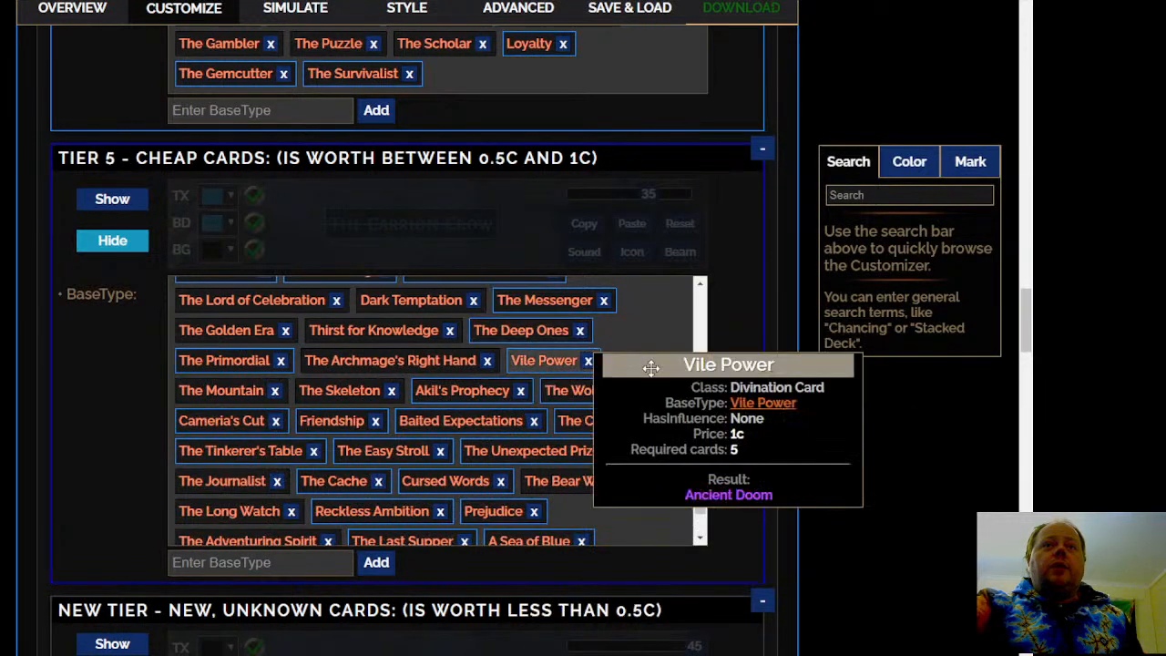
Move The Archmage's Right Hand and The Primordial from Tier 5 - Cheap Cards to Tier 4 - Common Cards
click(382, 364)
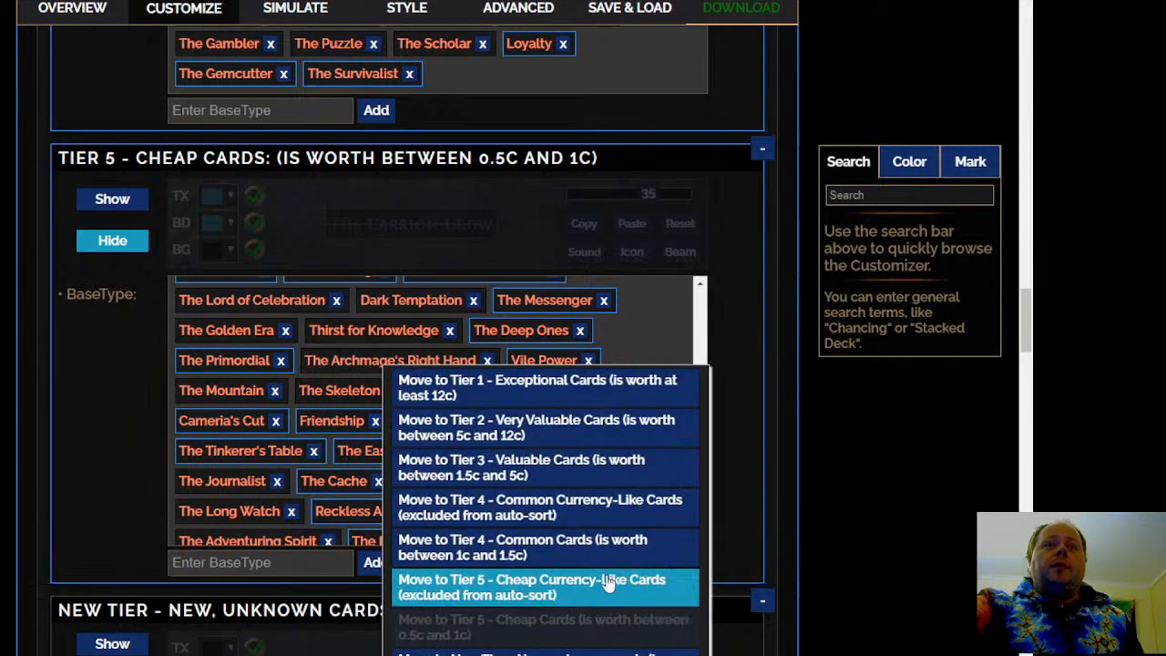
click(612, 542)
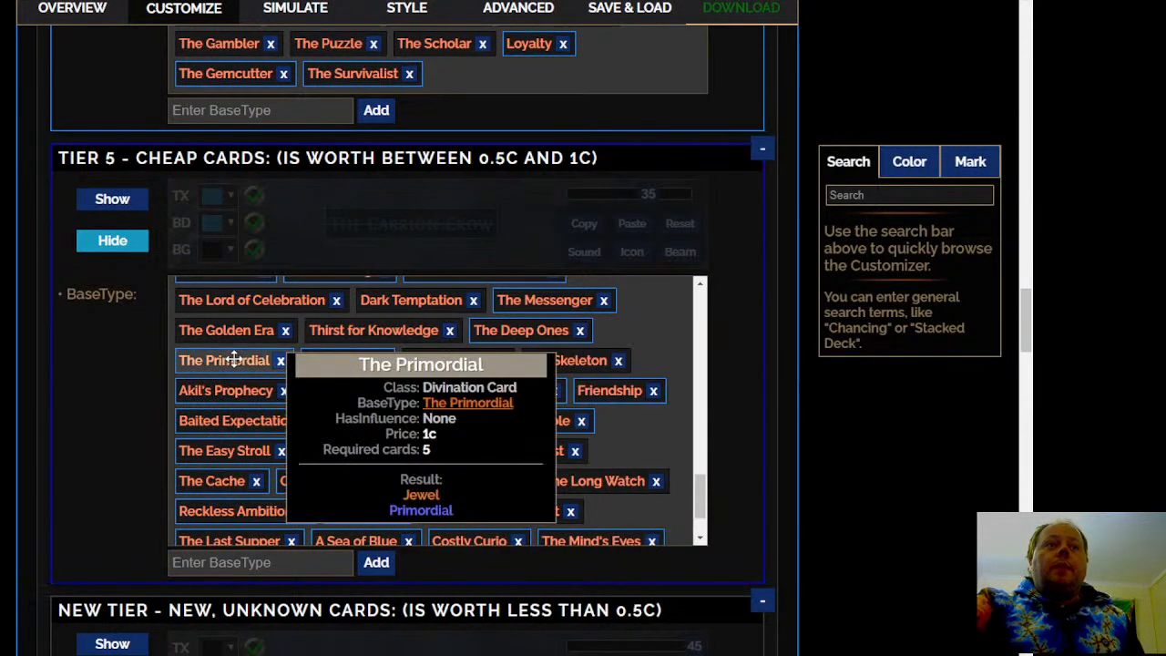
click(235, 361)
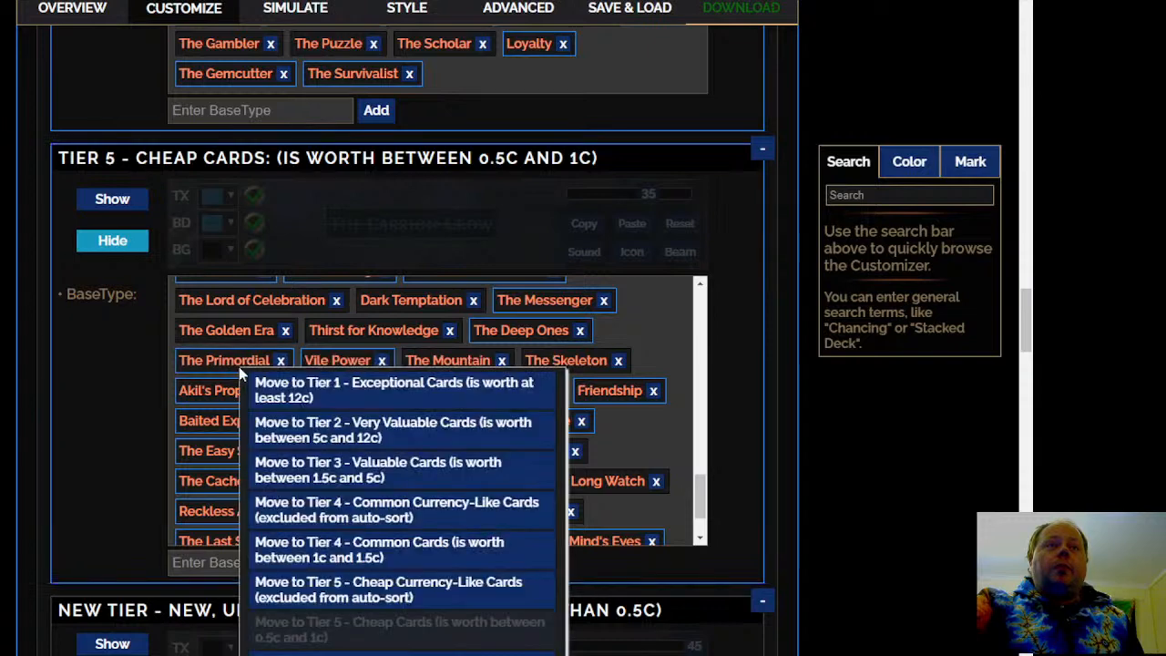
click(378, 542)
Move The Craving to Tier 4 - Common Currency-Like Cards and Prejudice to Tier 4 - Common Cards
scroll(644, 418, down, 2)
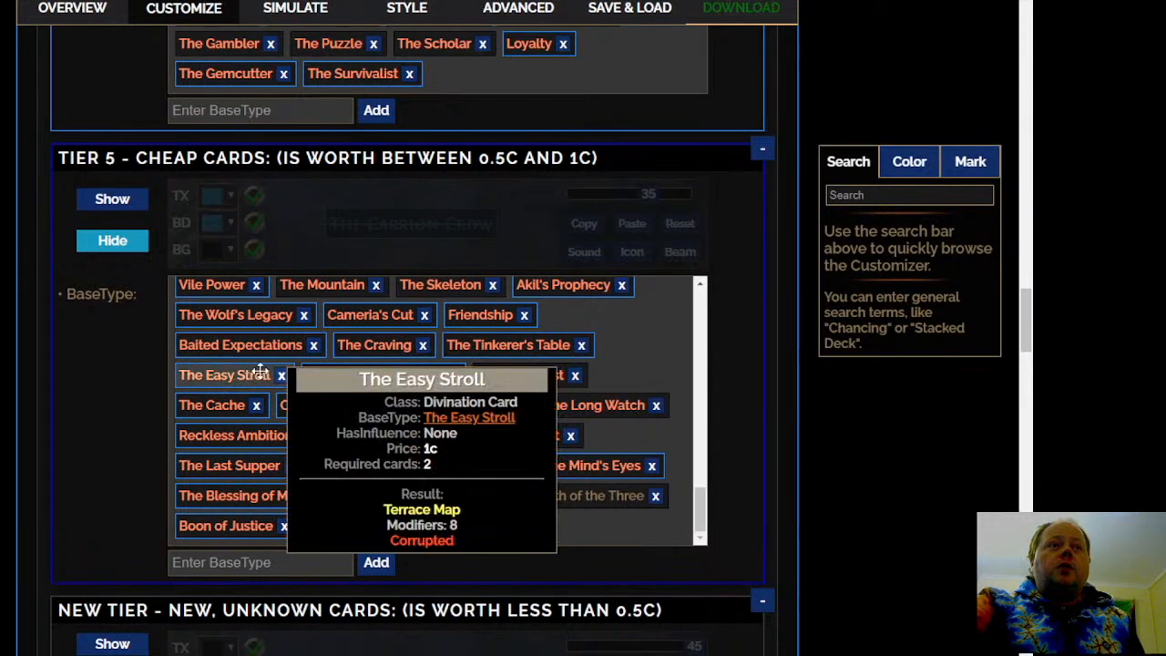
click(387, 345)
click(474, 488)
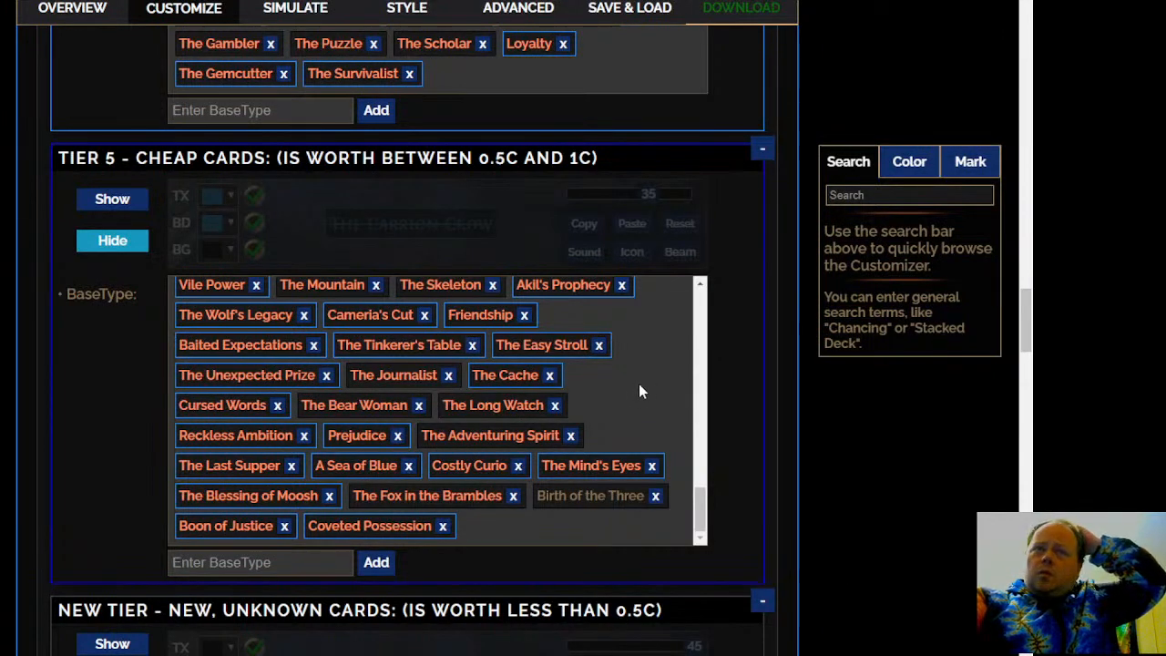
click(355, 436)
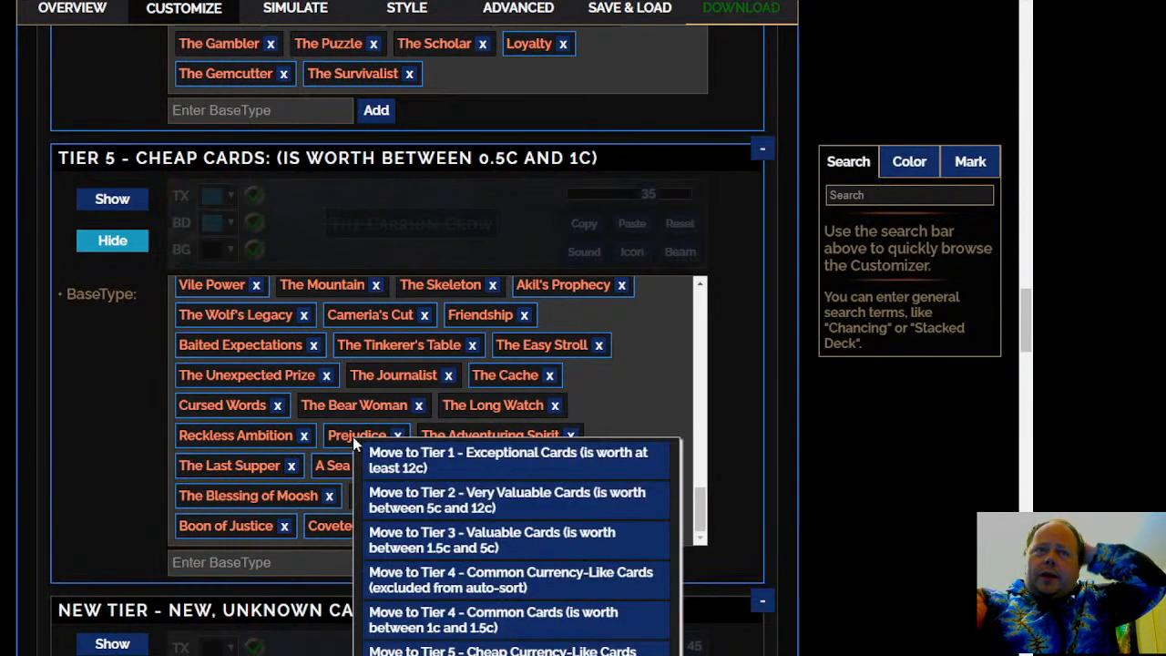
click(576, 593)
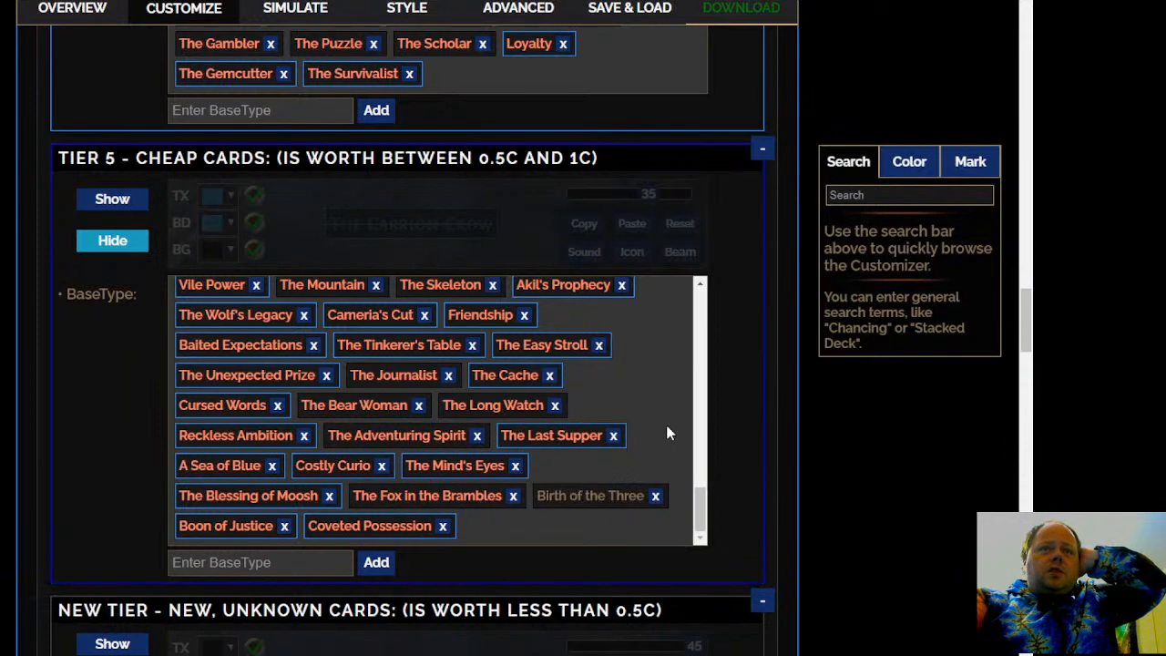
Move Costly Curio from Tier 5 - Cheap Cards to Tier 3 - Valuable Cards
scroll(640, 430, down, 1)
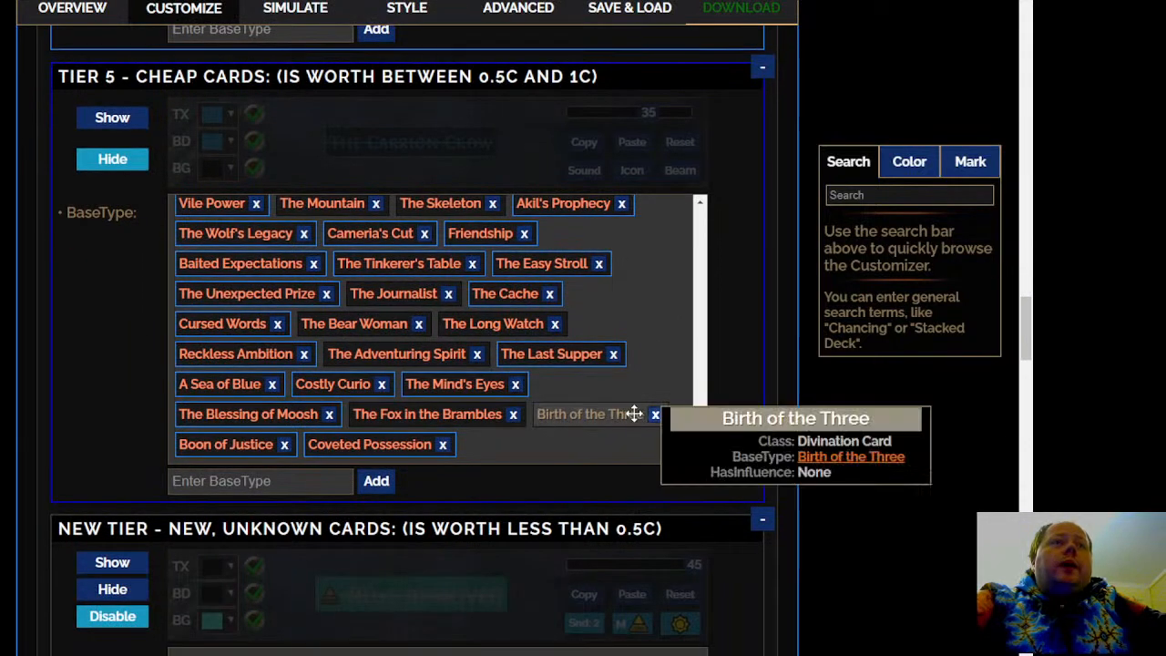
right_click(351, 385)
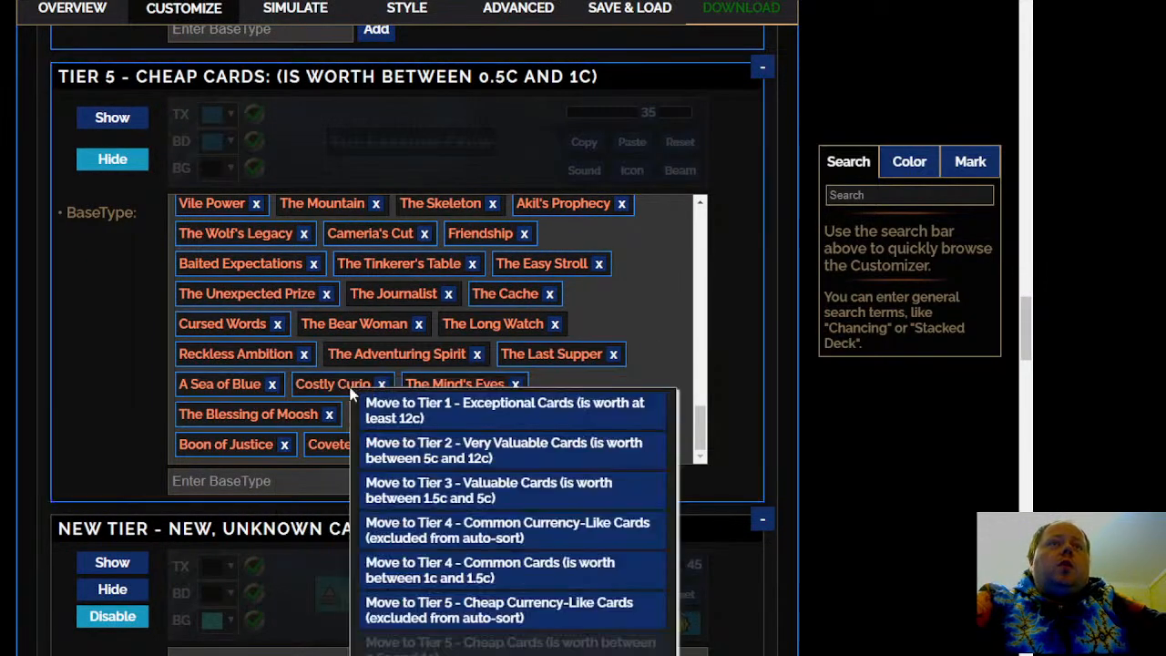
click(485, 489)
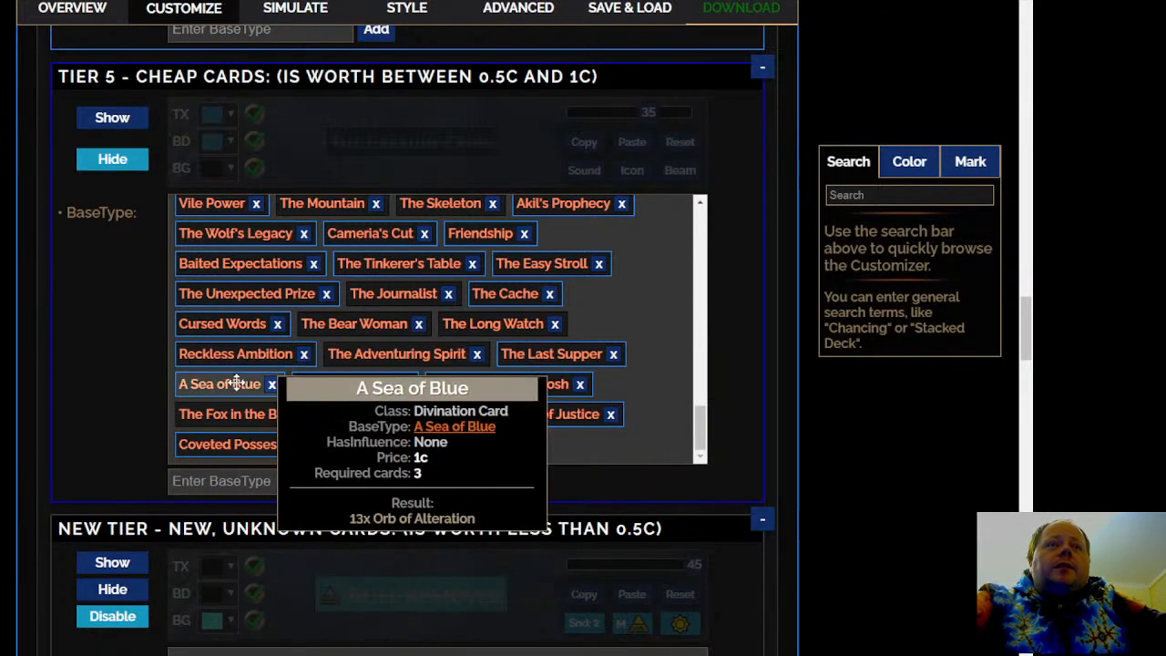
Move Reckless Ambition and A Sea of Blue from Tier 5 - Cheap Cards to Tier 4 - Common Currency-Like Cards
right_click(235, 356)
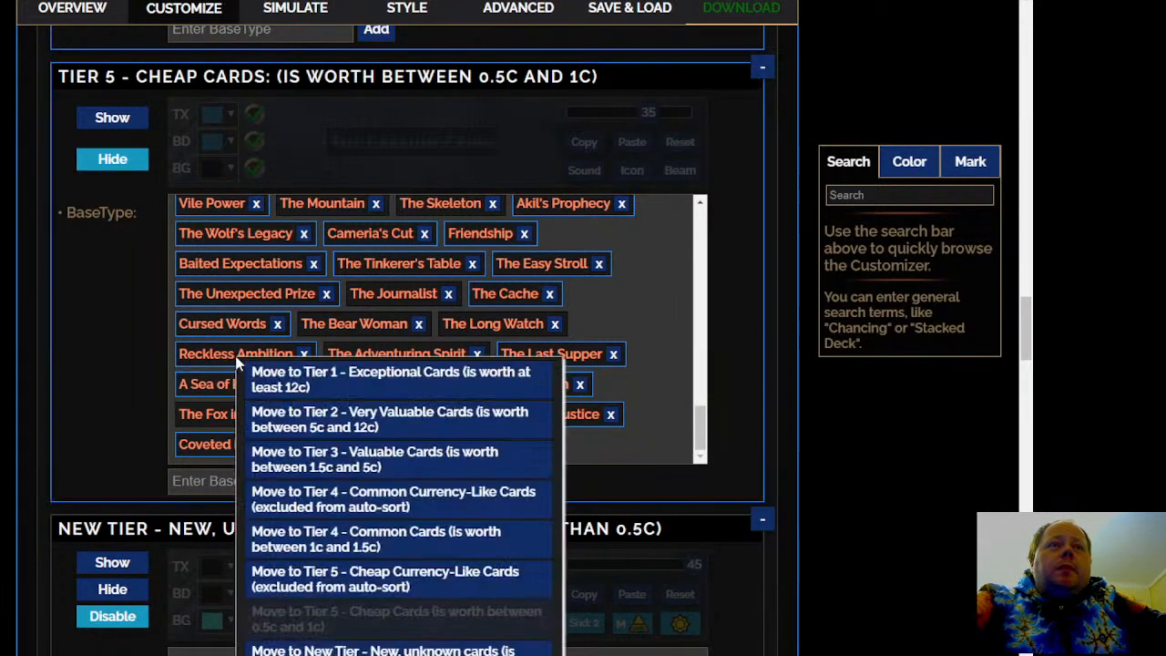
click(300, 487)
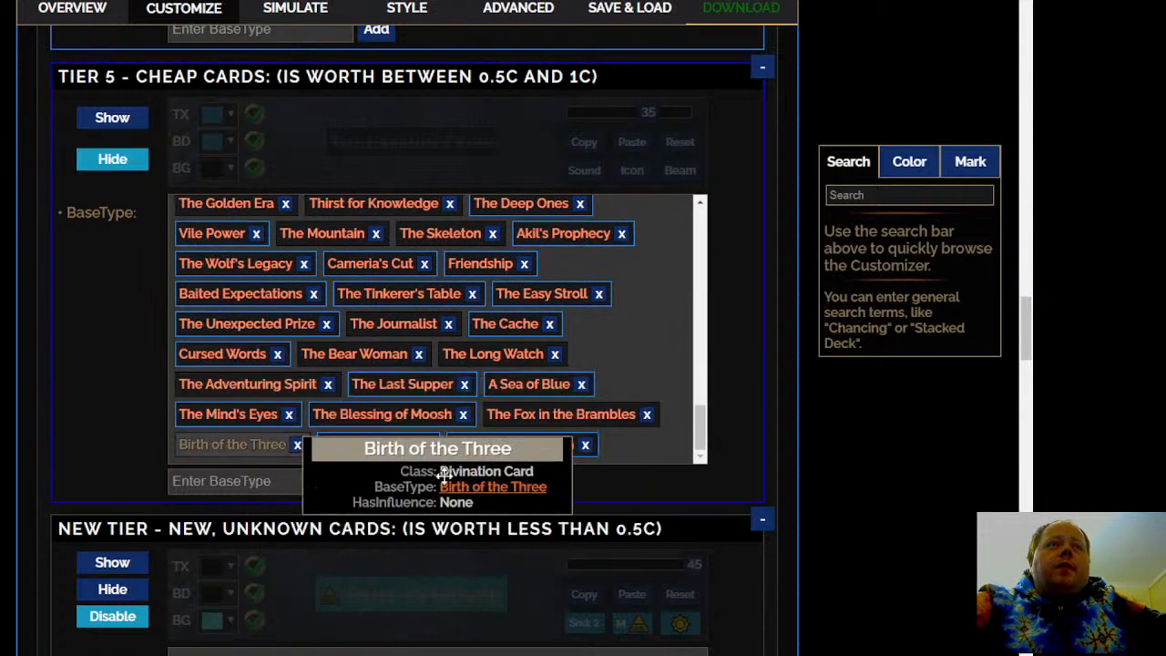
right_click(543, 384)
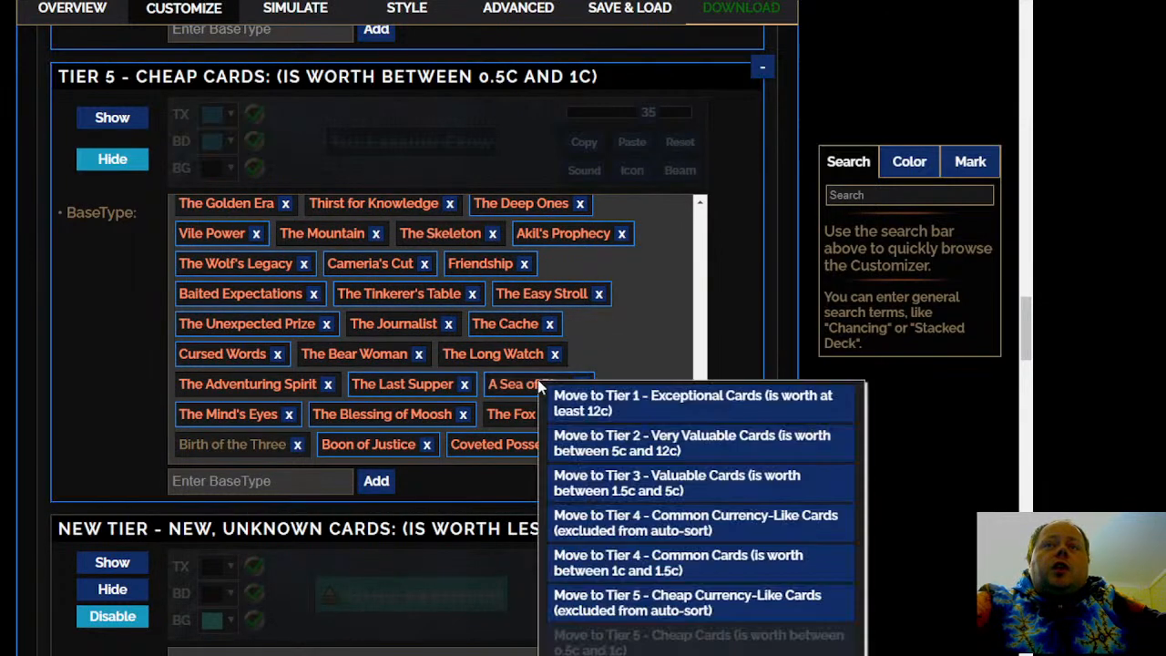
click(602, 516)
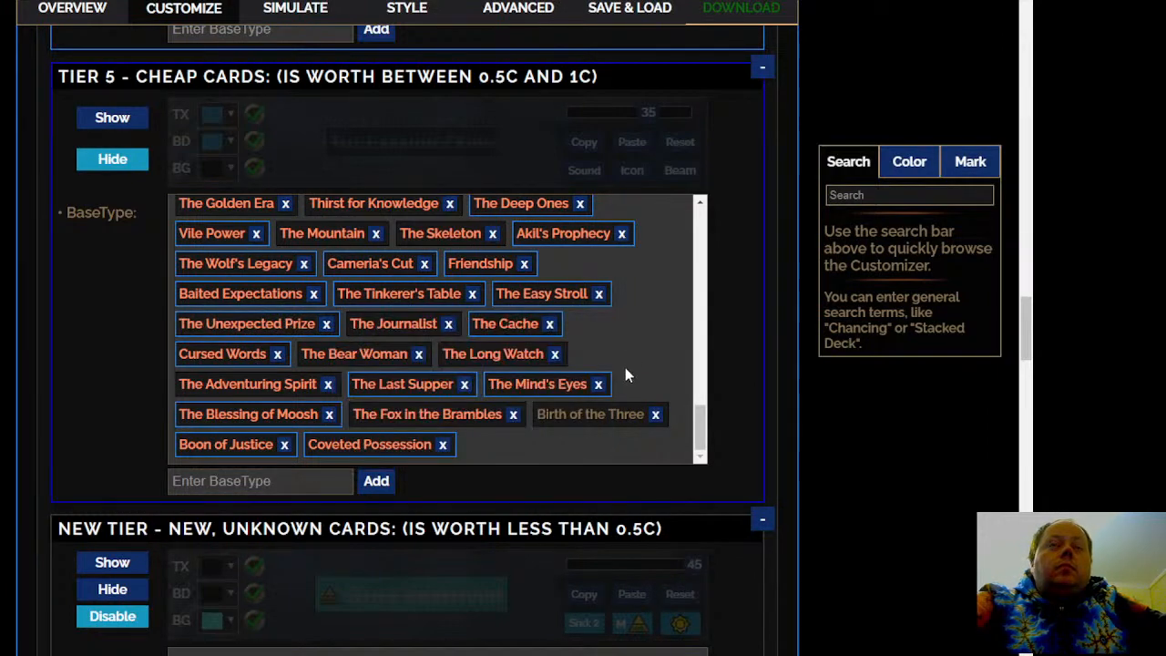
Recheck the beginning of the Tier 5 - Cheap Cards list and view the details of Gemcutter's Promise
scroll(628, 401, up, 5)
scroll(631, 401, up, 10)
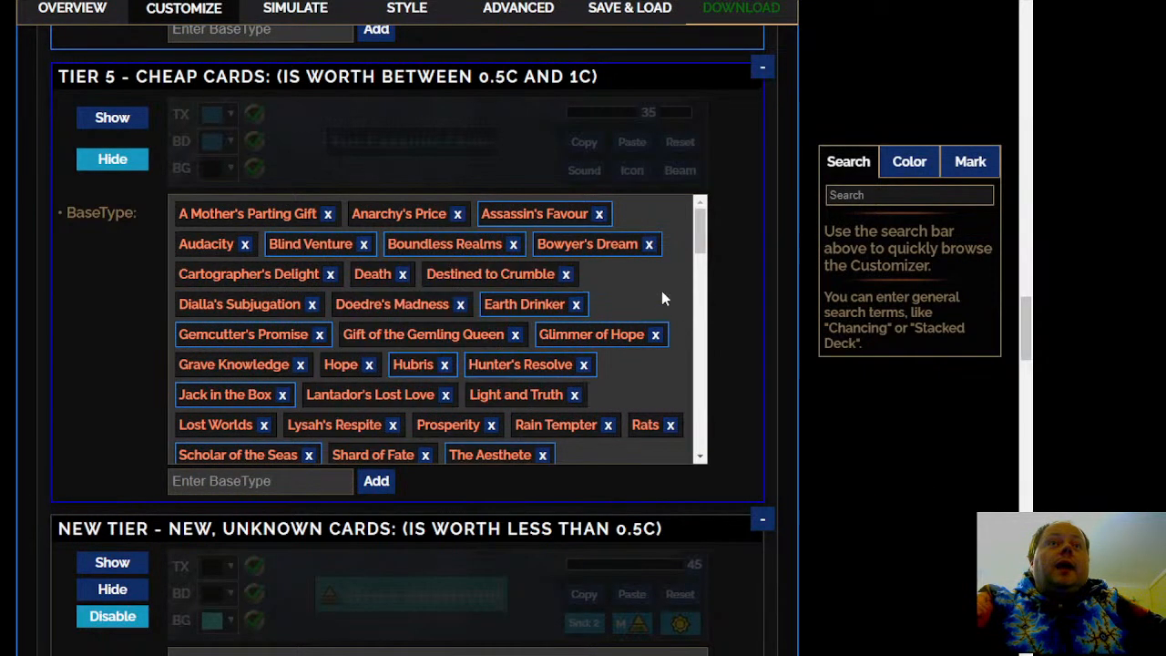
scroll(647, 303, down, 3)
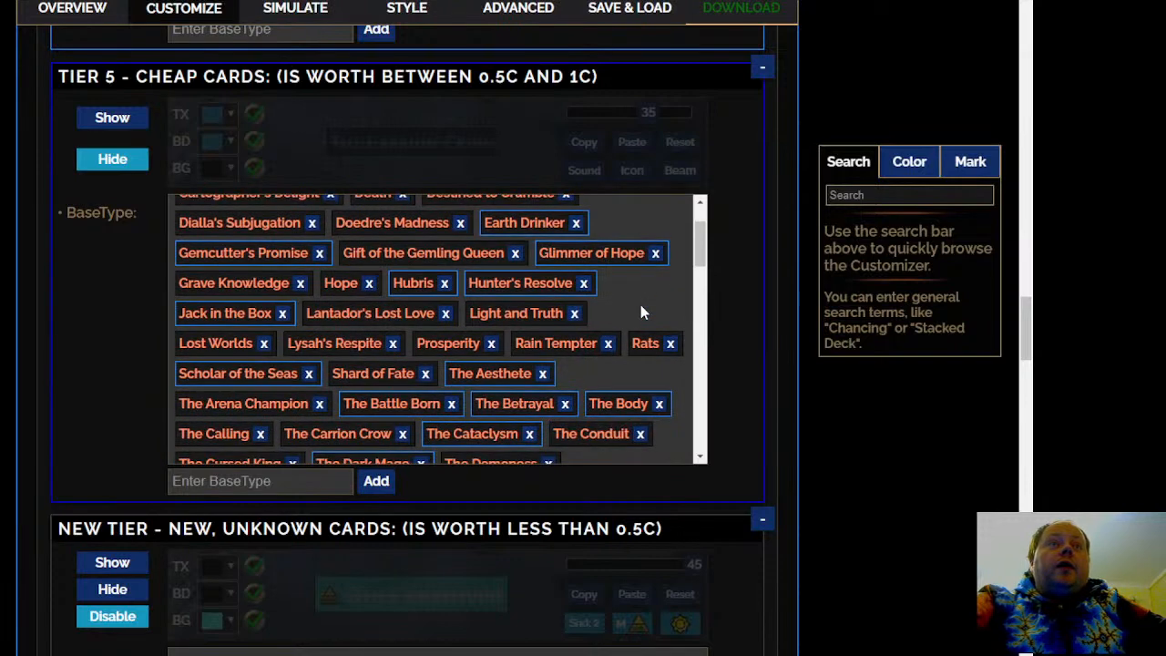
mouse_move(554, 247)
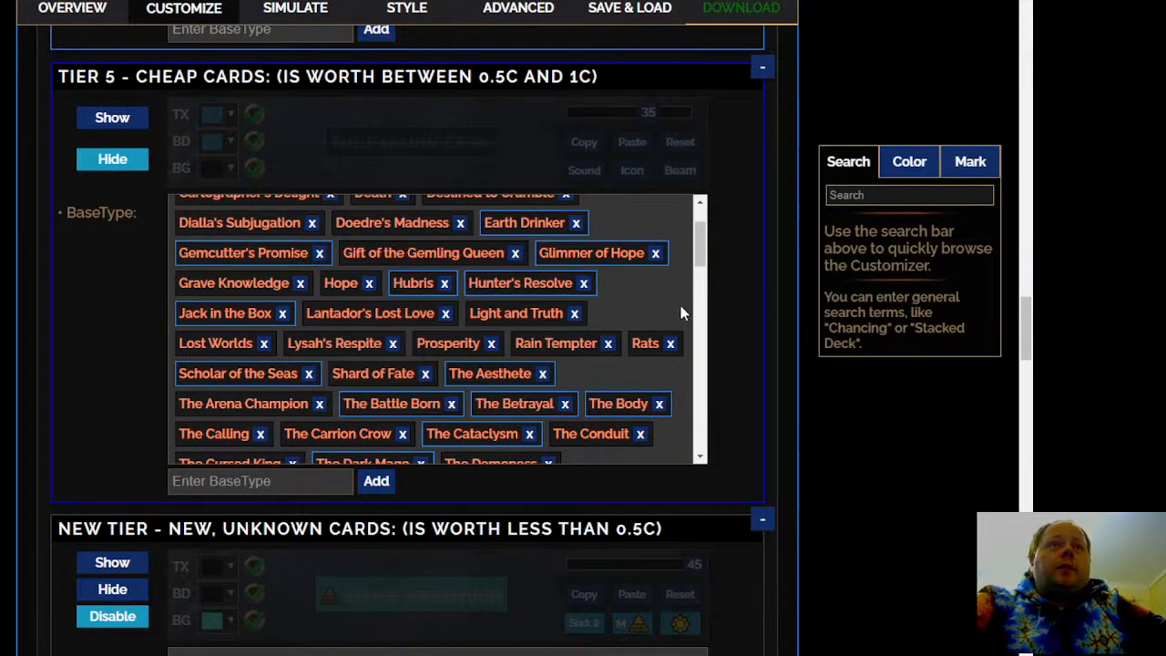
mouse_move(290, 251)
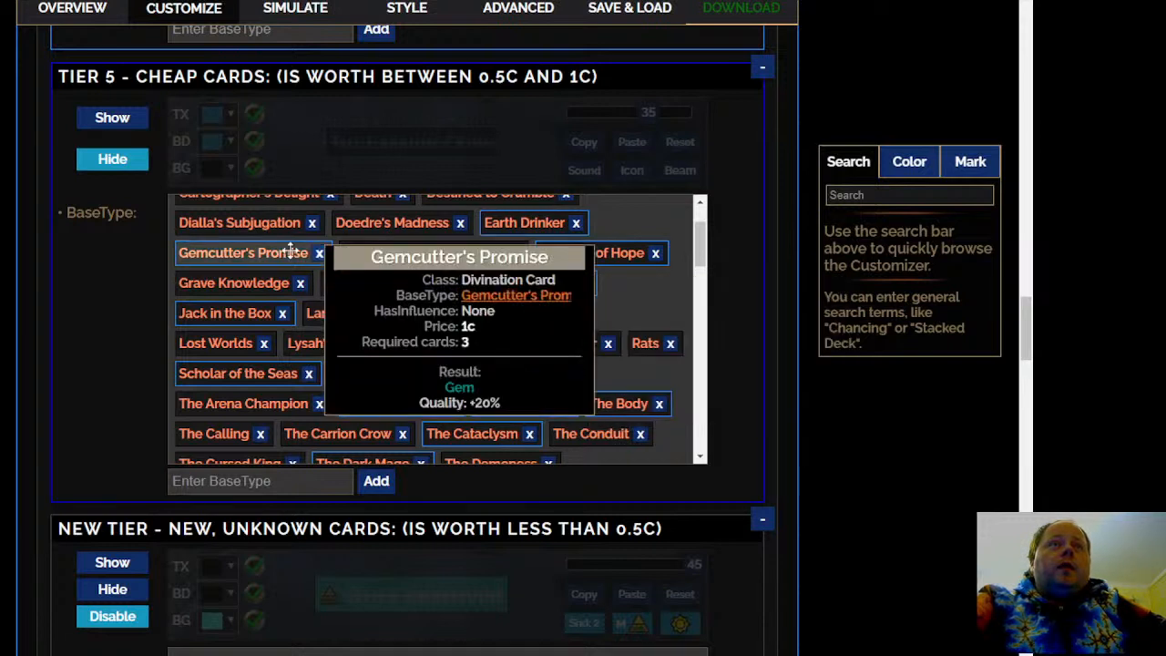
Move Gemcutter's Promise from Tier 5 - Cheap Cards to Tier 4 - Common Cards
right_click(238, 255)
click(452, 447)
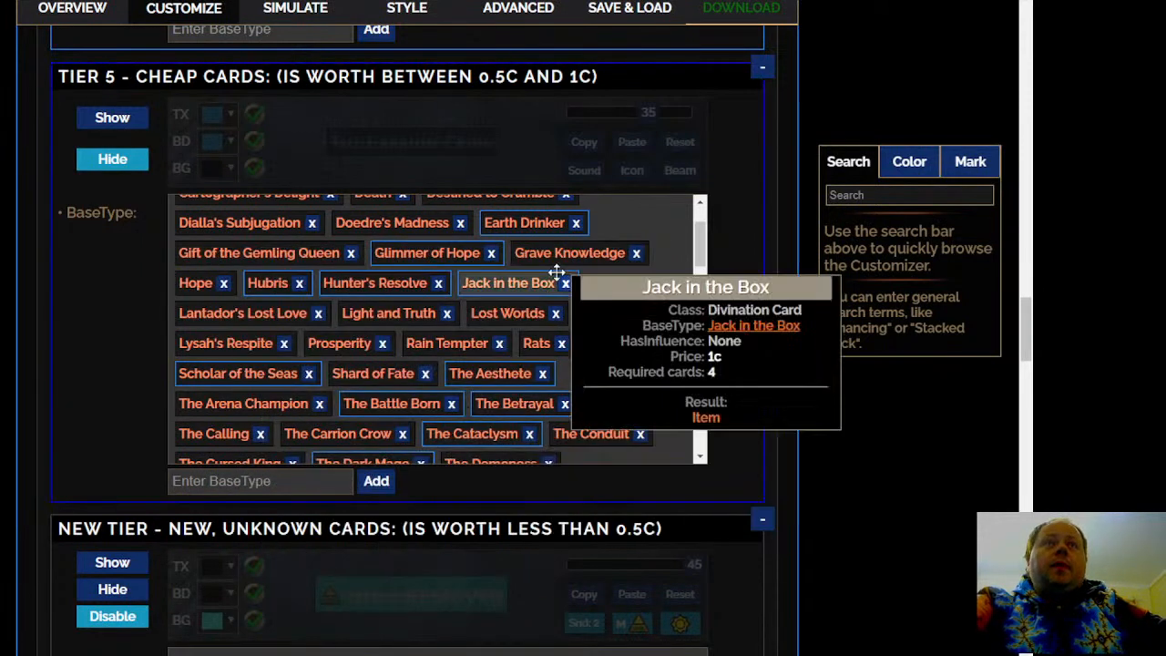
mouse_move(441, 261)
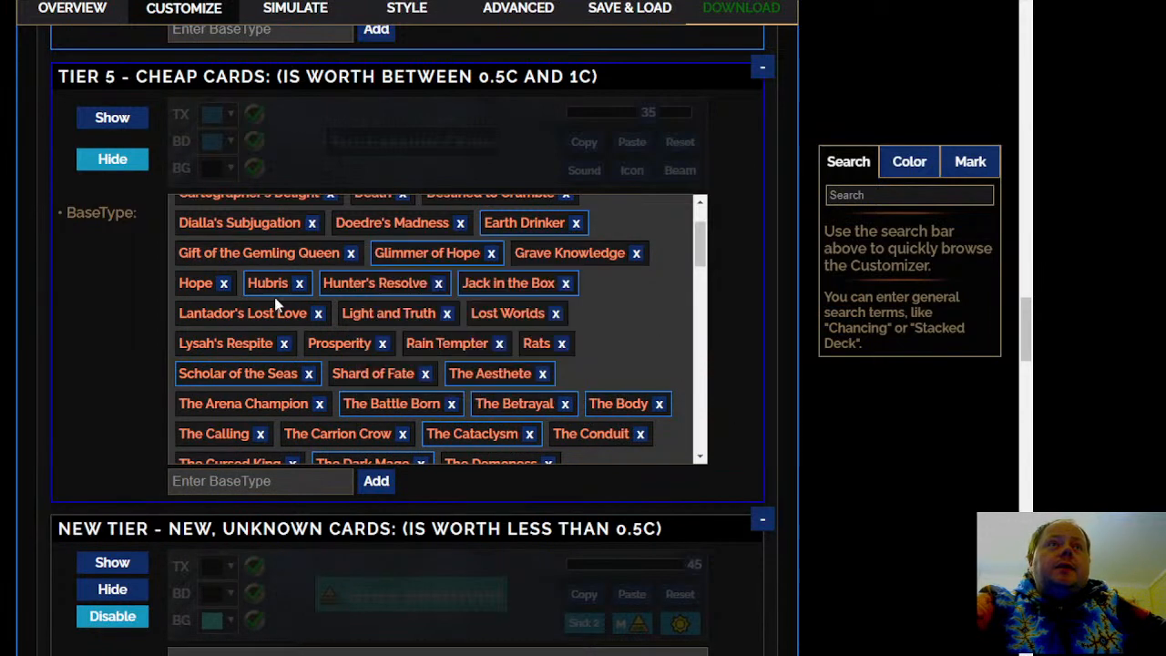
mouse_move(222, 289)
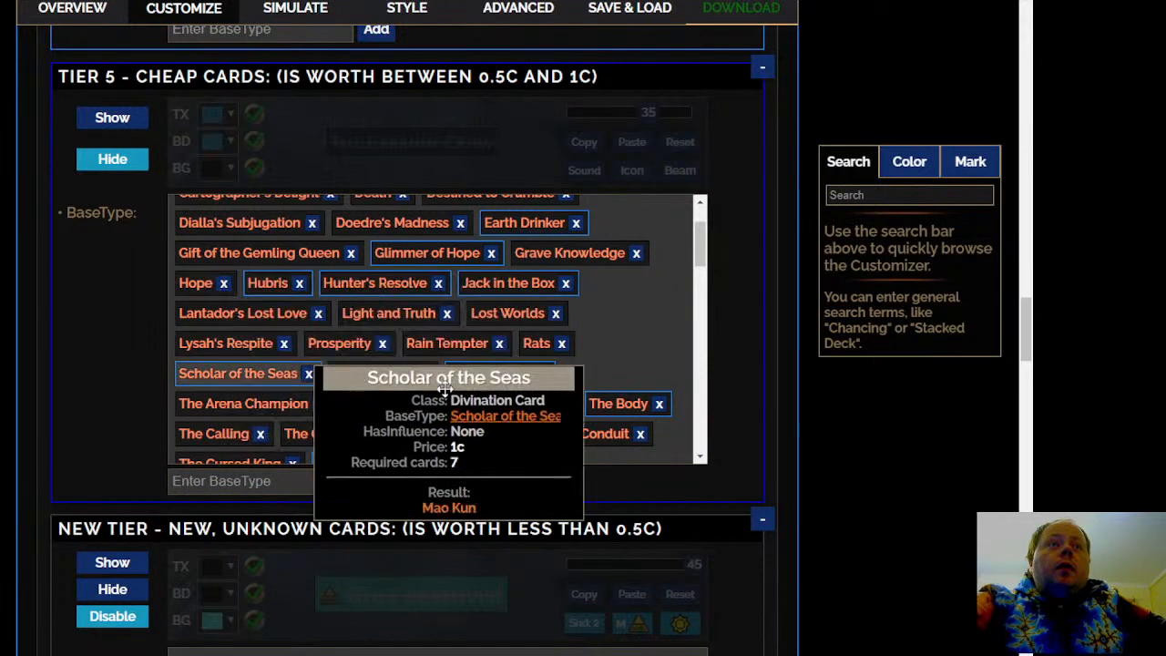
mouse_move(592, 288)
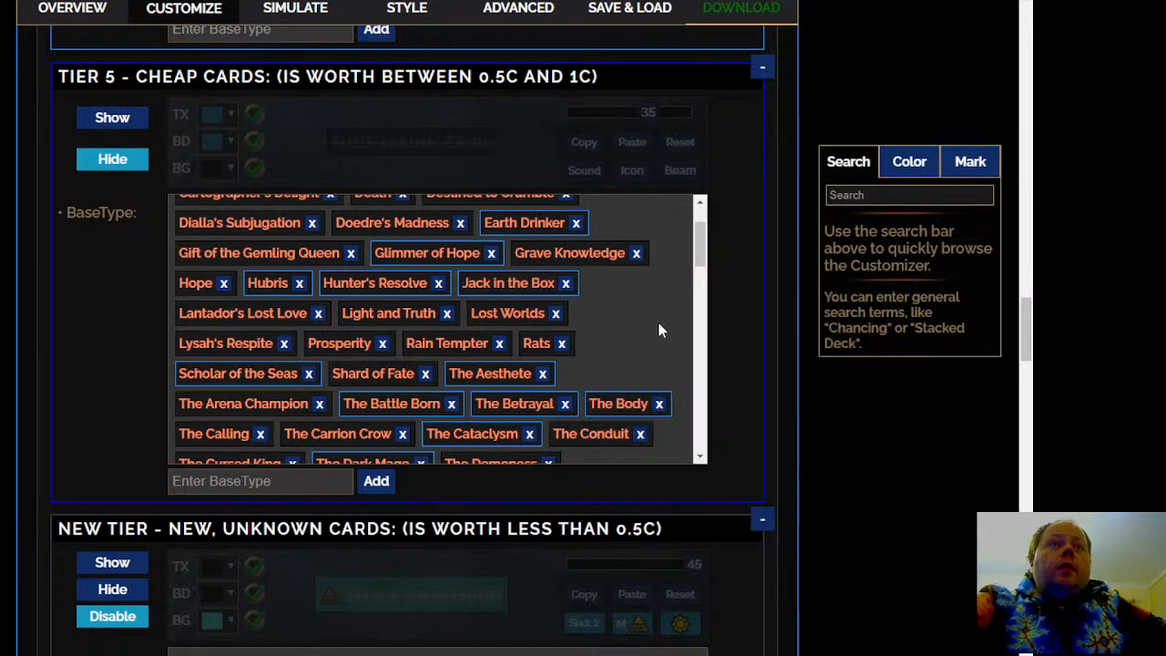
scroll(656, 334, down, 1)
scroll(651, 351, up, 2)
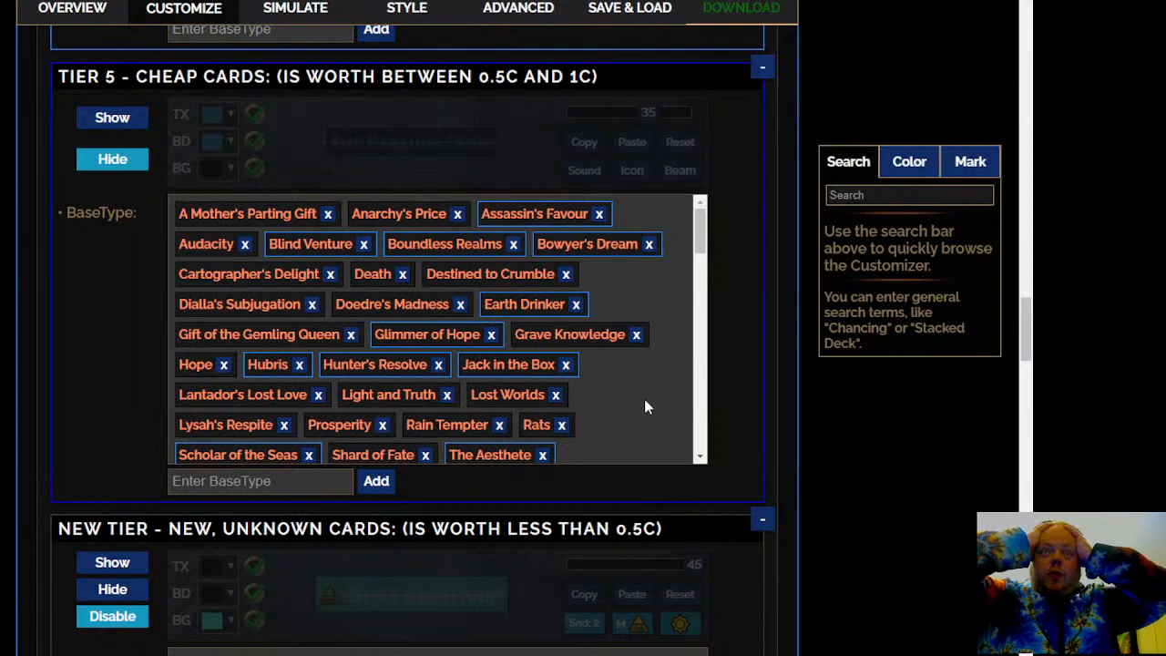
Open the Path of Exile Wiki in a new browser tab and look up the article on The Squire
key(ctrl+t)
text(poewi)
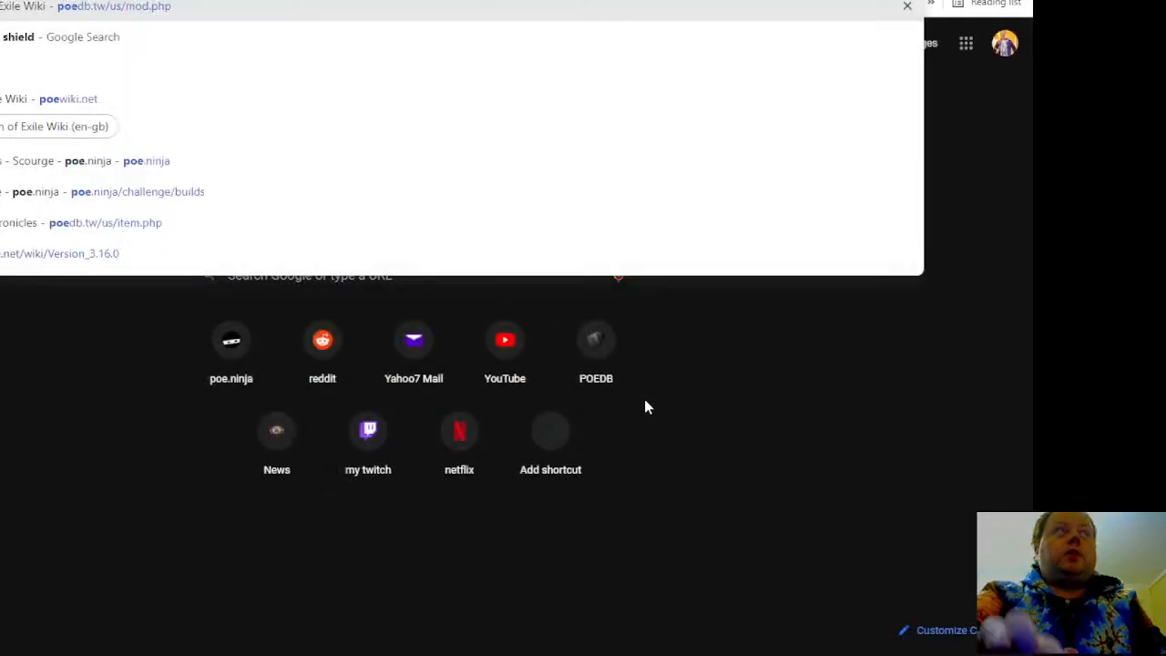
key(Escape)
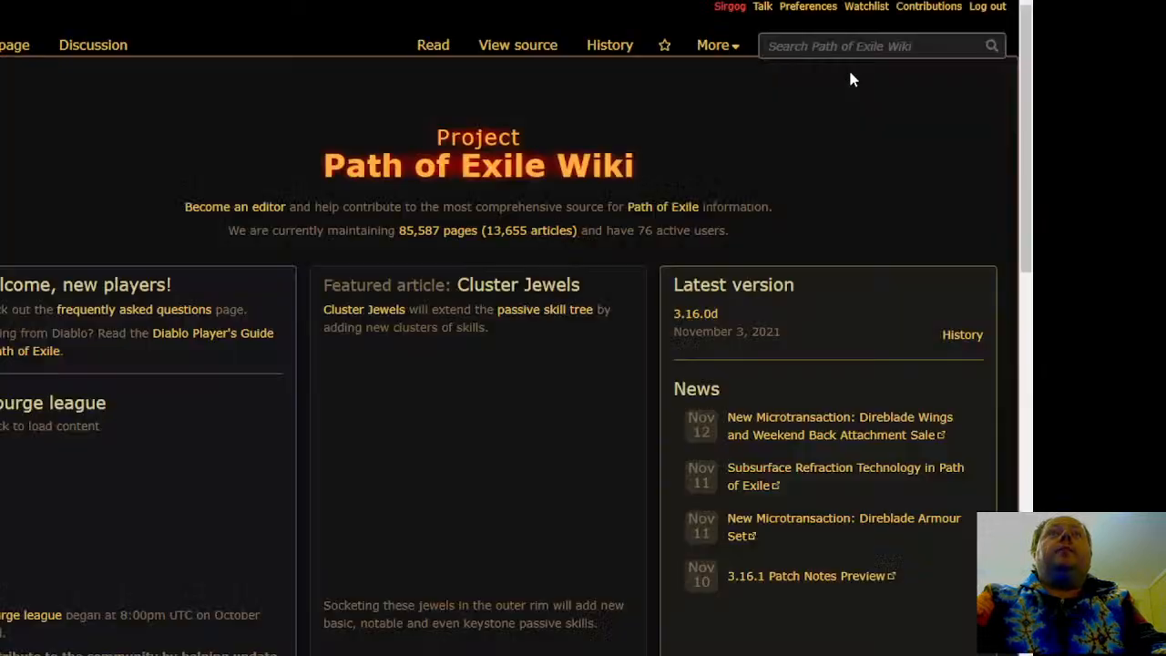
click(865, 46)
text(squir)
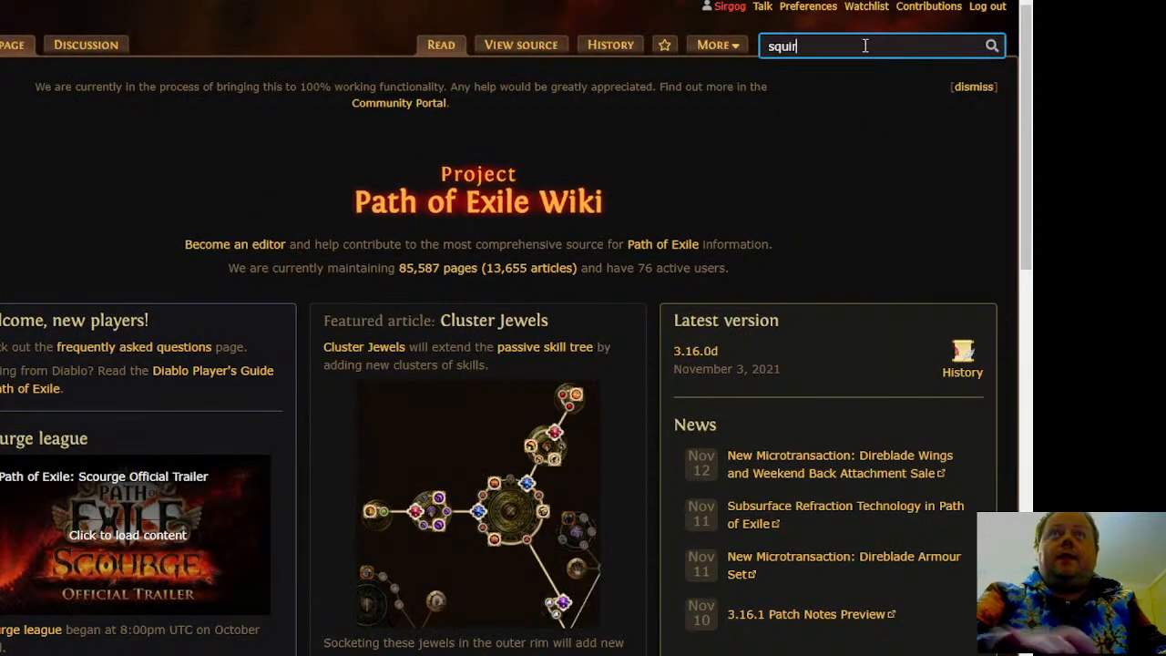
text(e)
key(Home)
text(the)
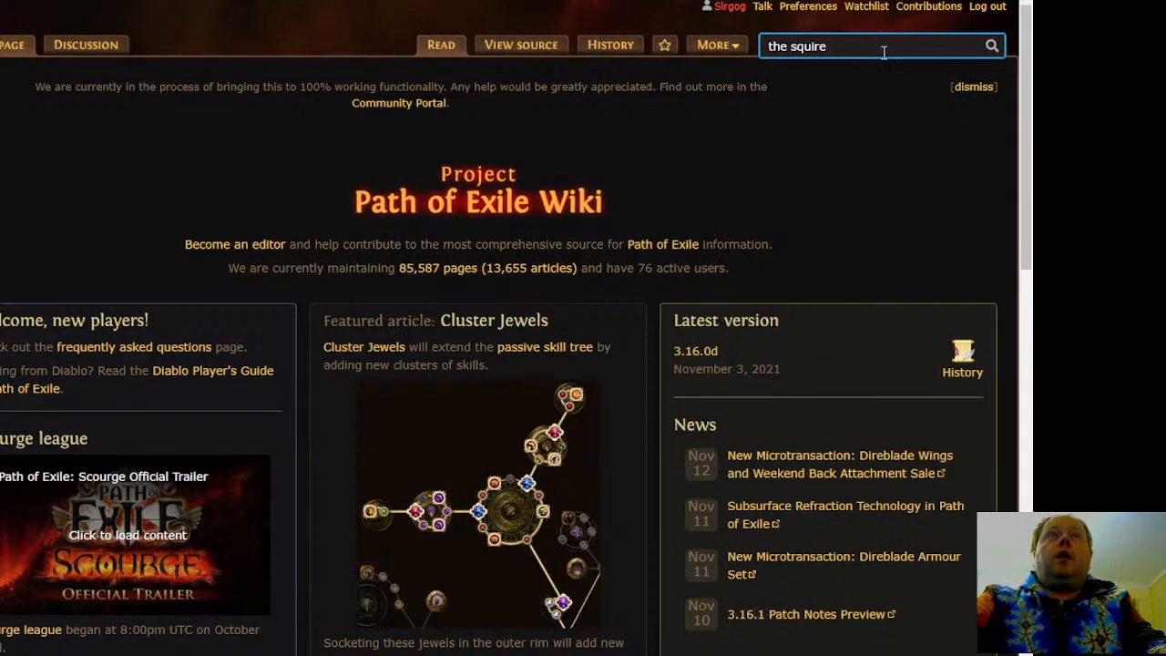
key(Return)
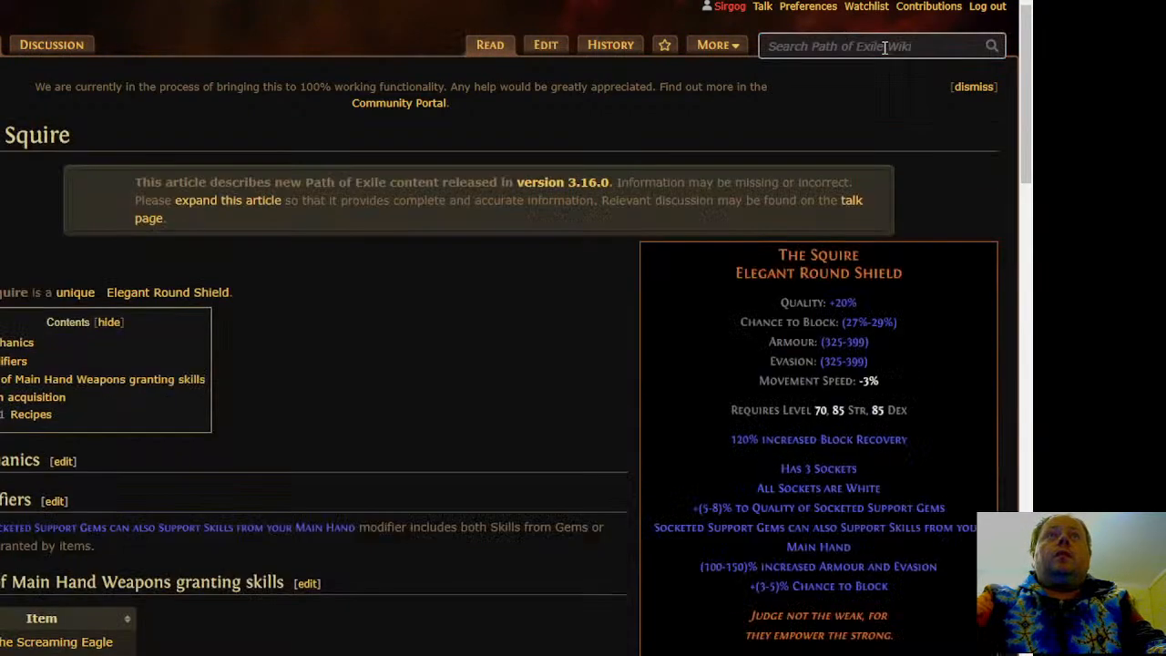
Examine The Squire article down to its item acquisition recipes to check which divination cards can produce the shield
scroll(454, 361, down, 3)
scroll(482, 359, down, 2)
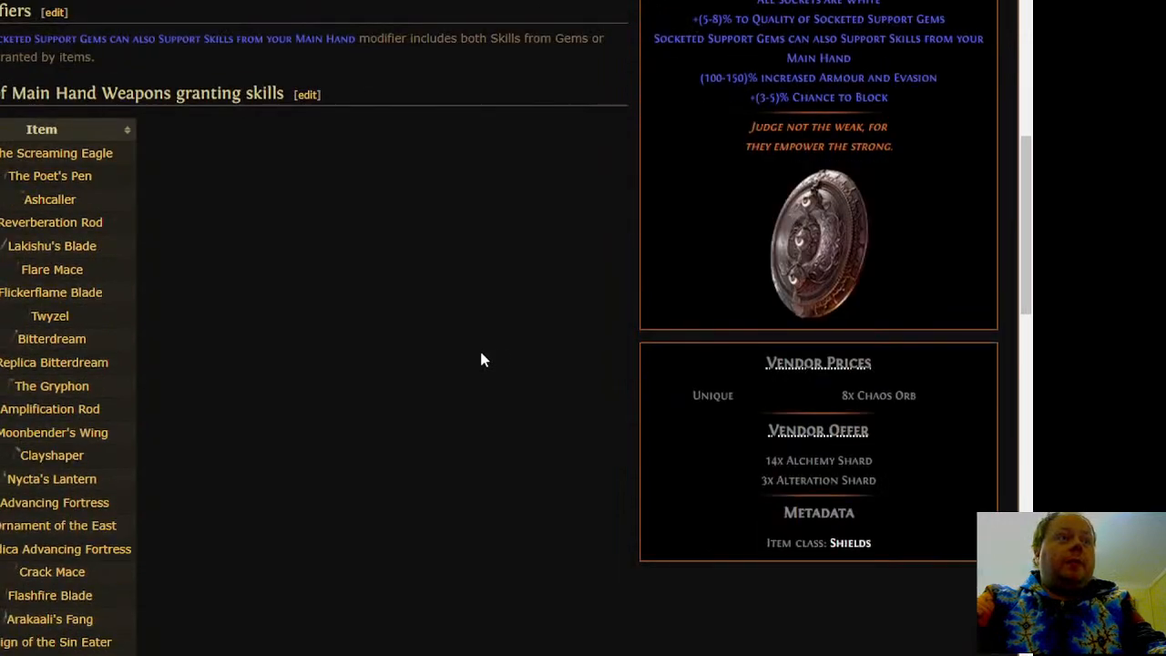
scroll(502, 352, up, 1)
scroll(507, 364, down, 4)
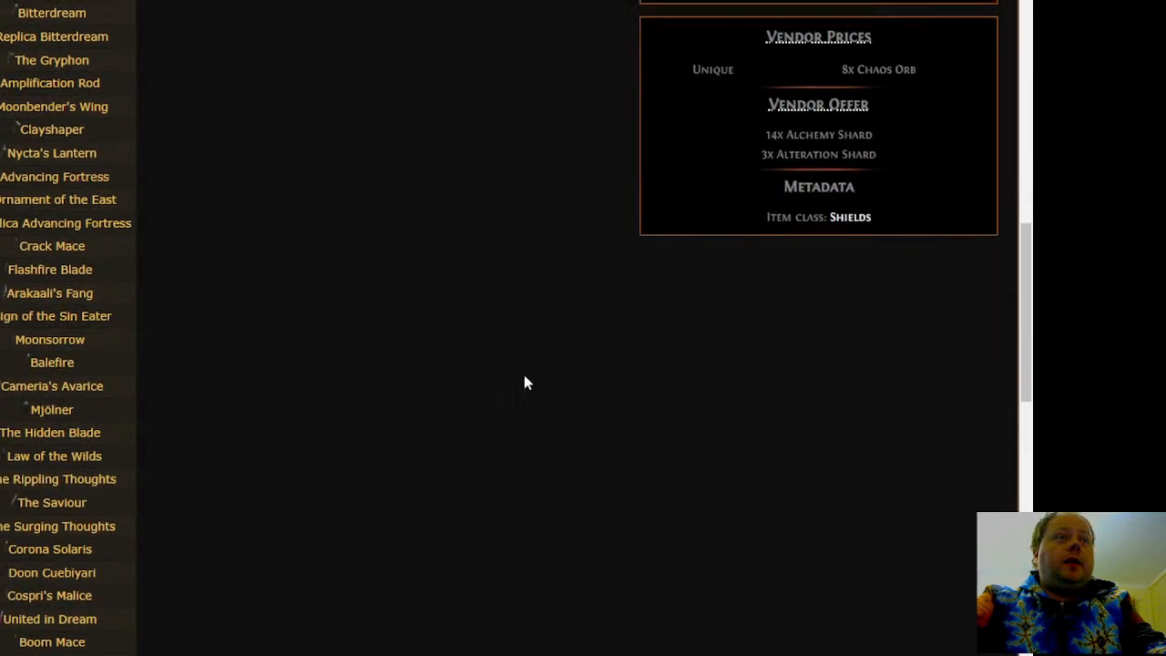
scroll(523, 380, down, 8)
mouse_move(98, 252)
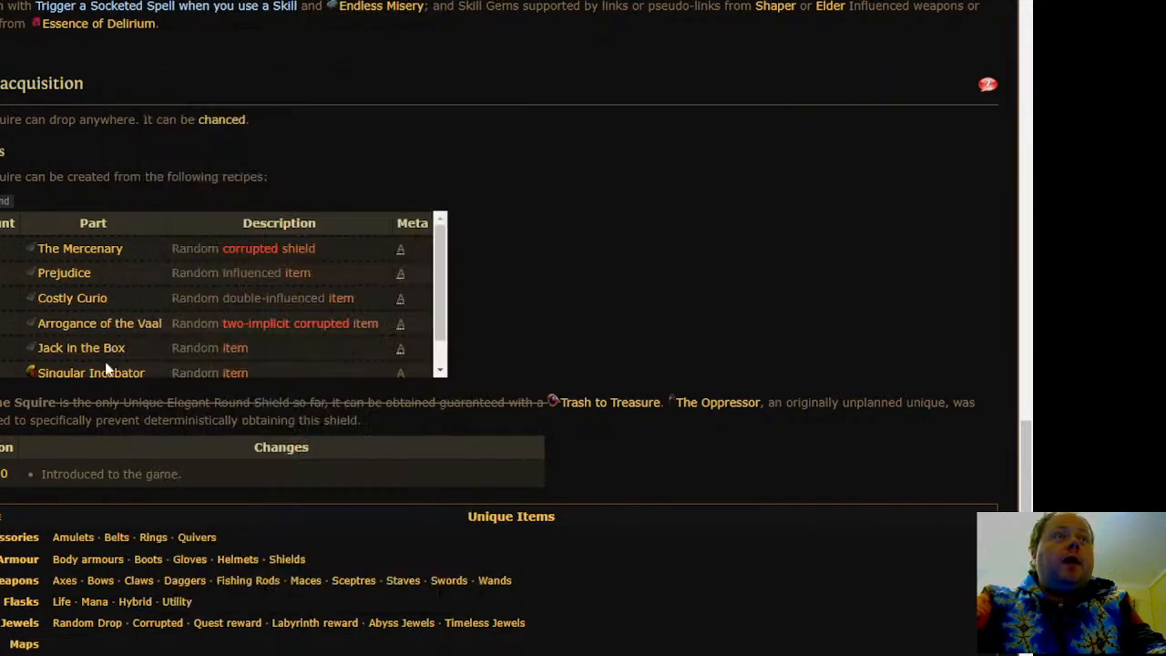
scroll(792, 296, up, 4)
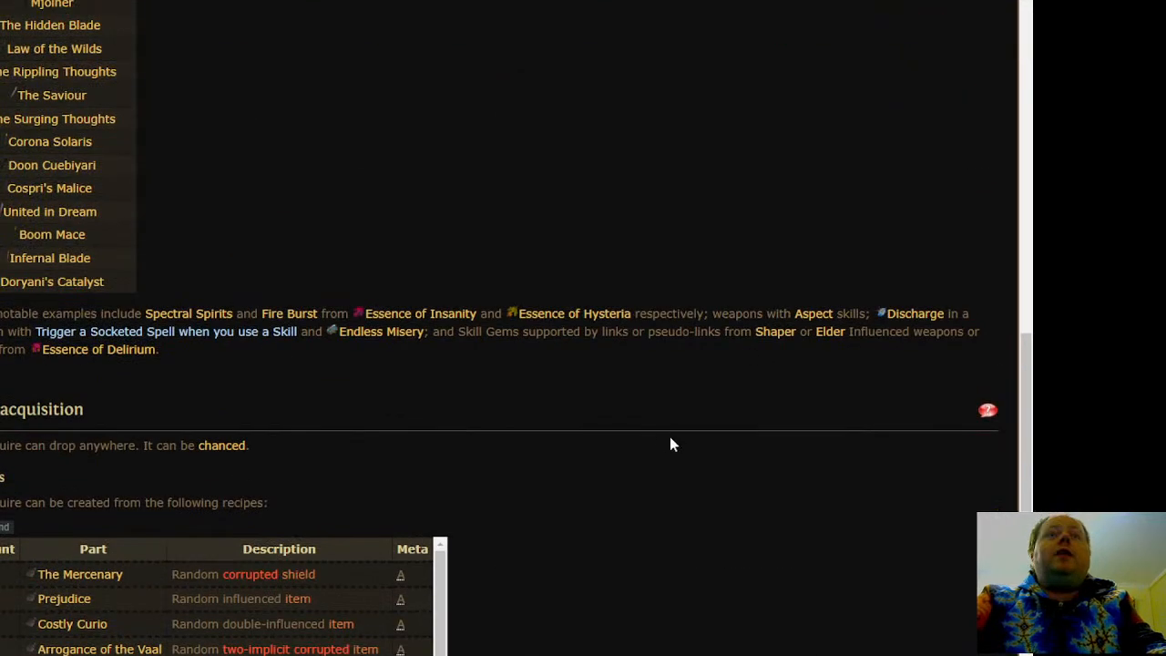
scroll(671, 443, up, 12)
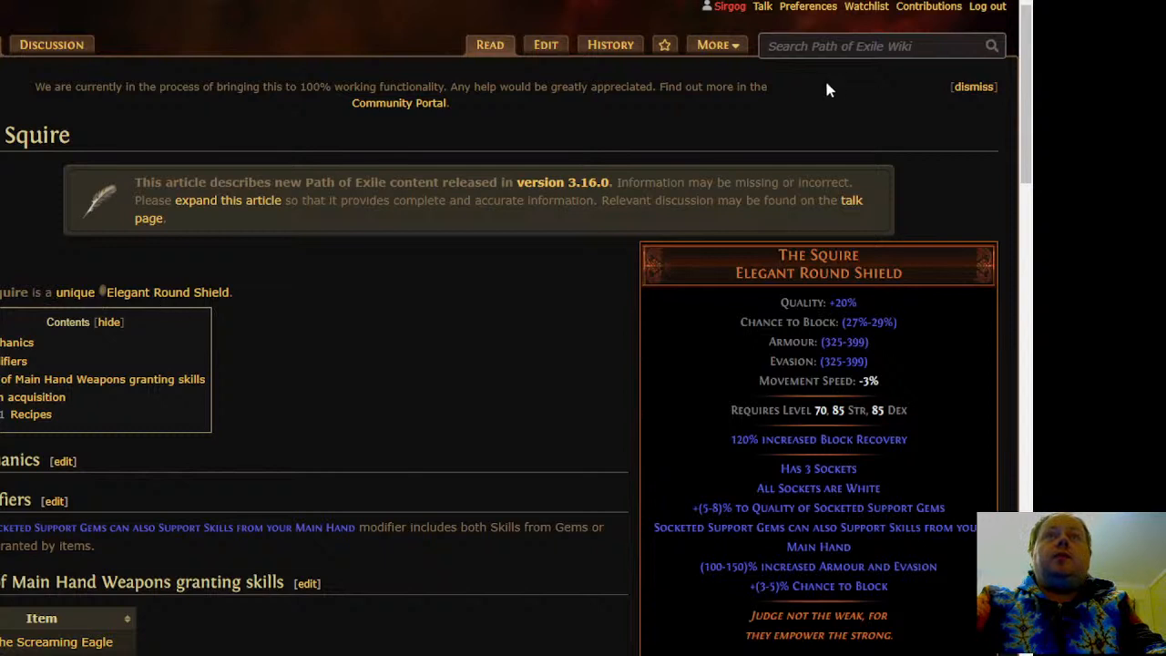
Find and open the wiki's List of unique shields page
click(816, 55)
text(list of uniqu)
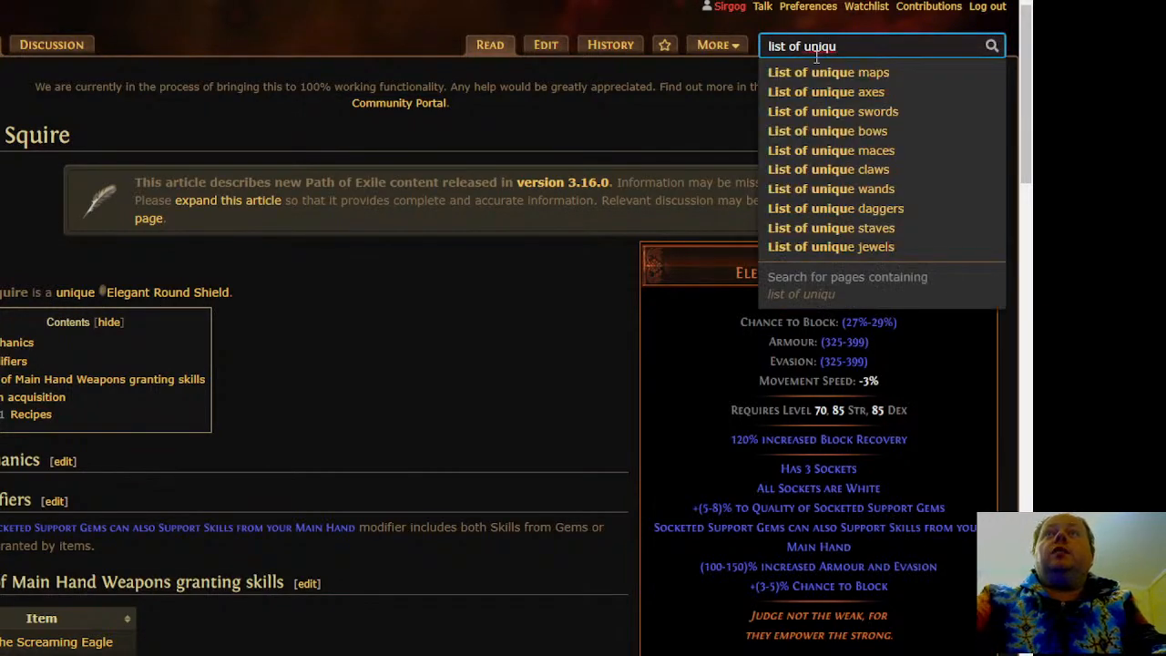
text(e sh)
key(Down)
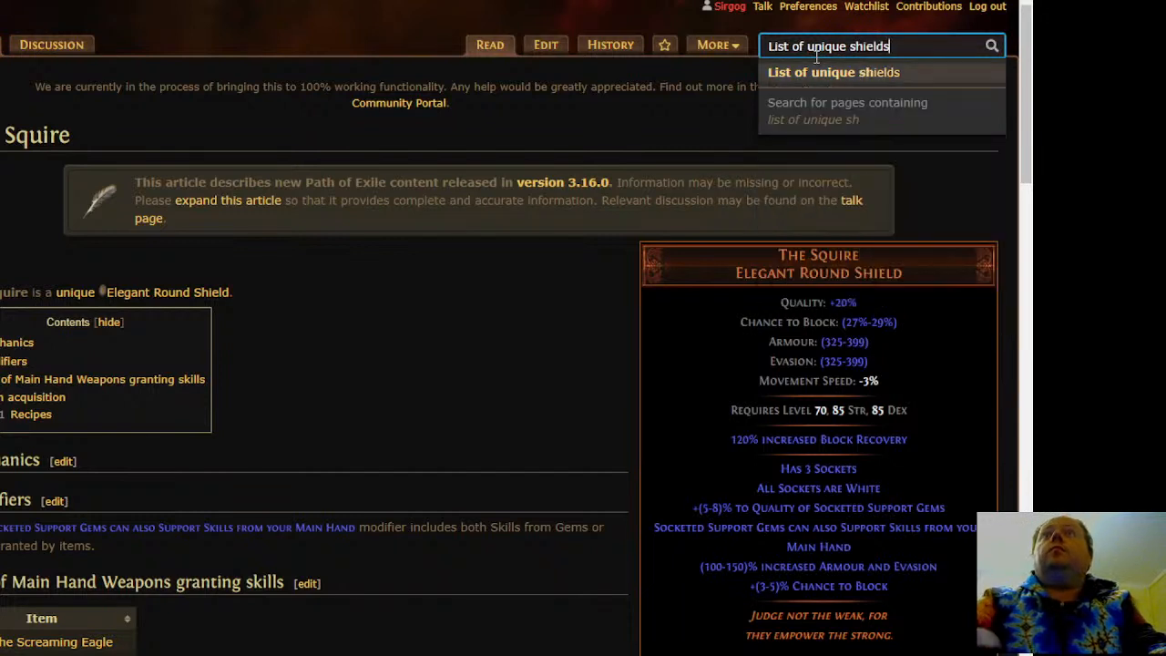
key(Return)
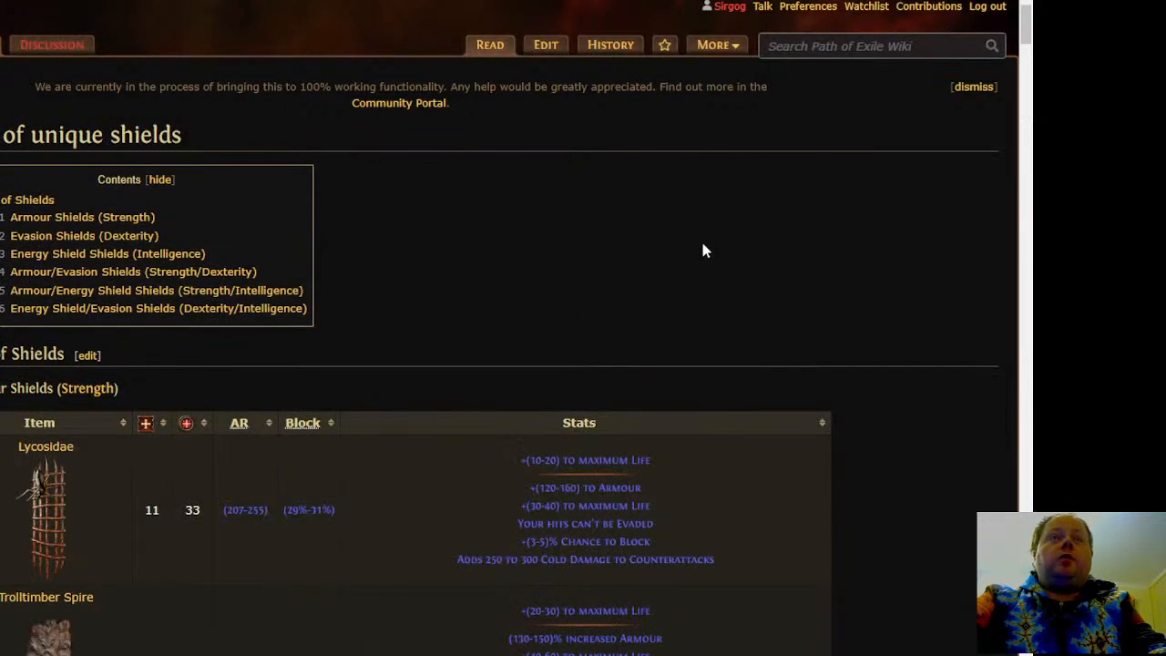
Look through the unique shields in the Strength and Dexterity tables, examining their names and stats
middle_click(733, 258)
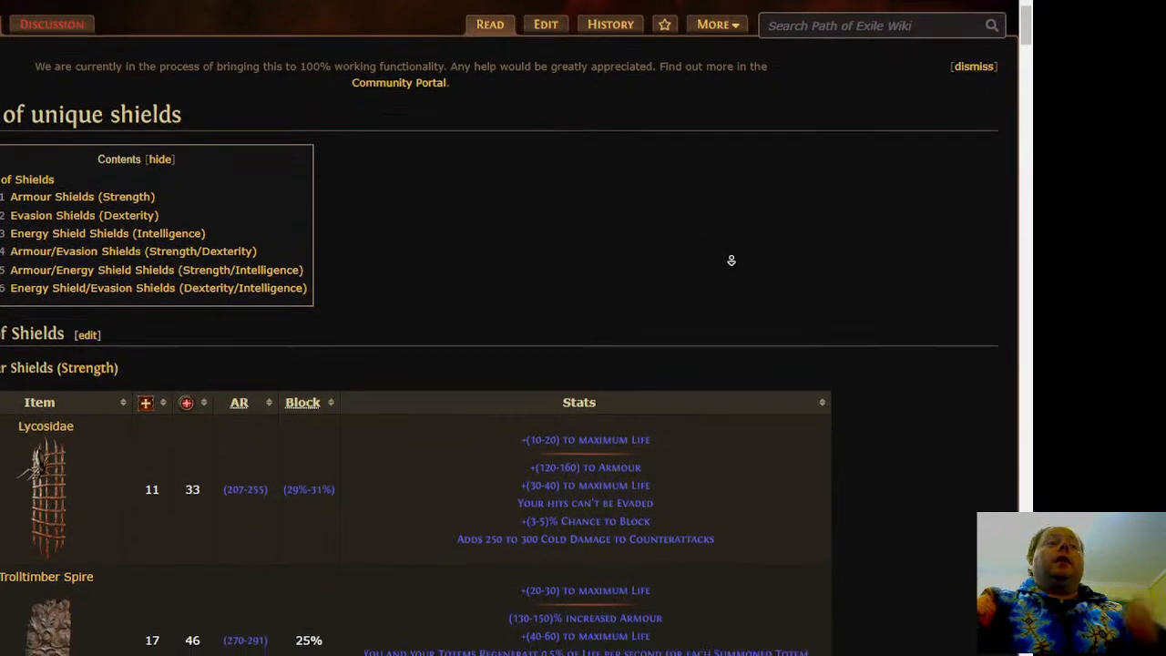
scroll(761, 286, down, 3)
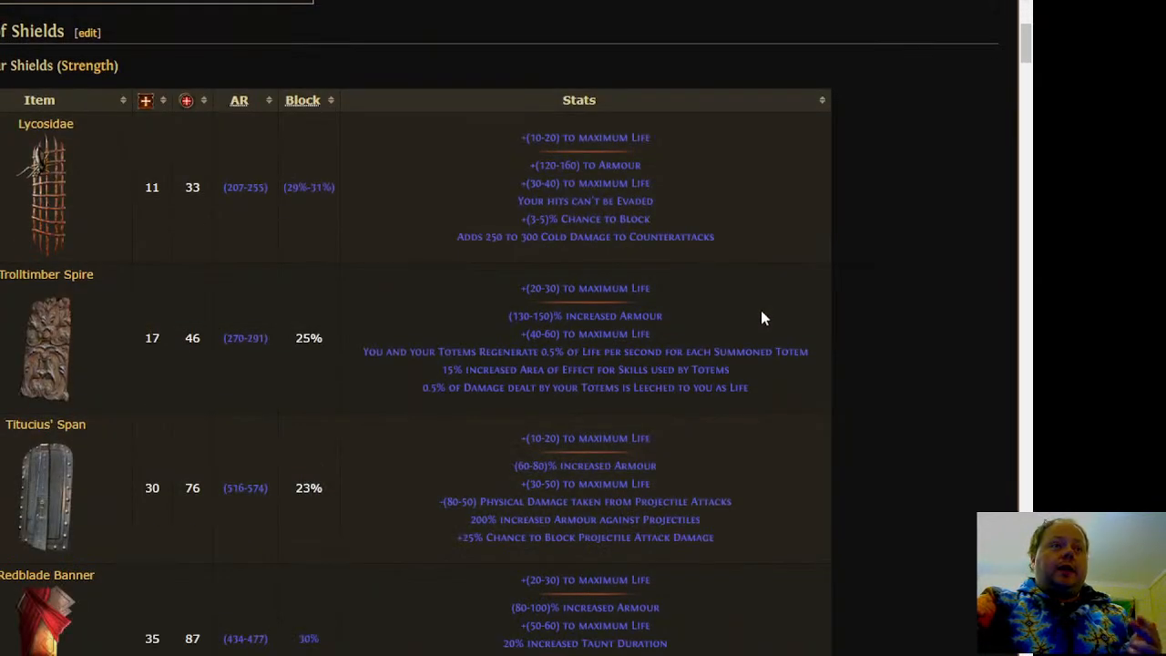
scroll(760, 310, down, 2)
scroll(763, 326, down, 3)
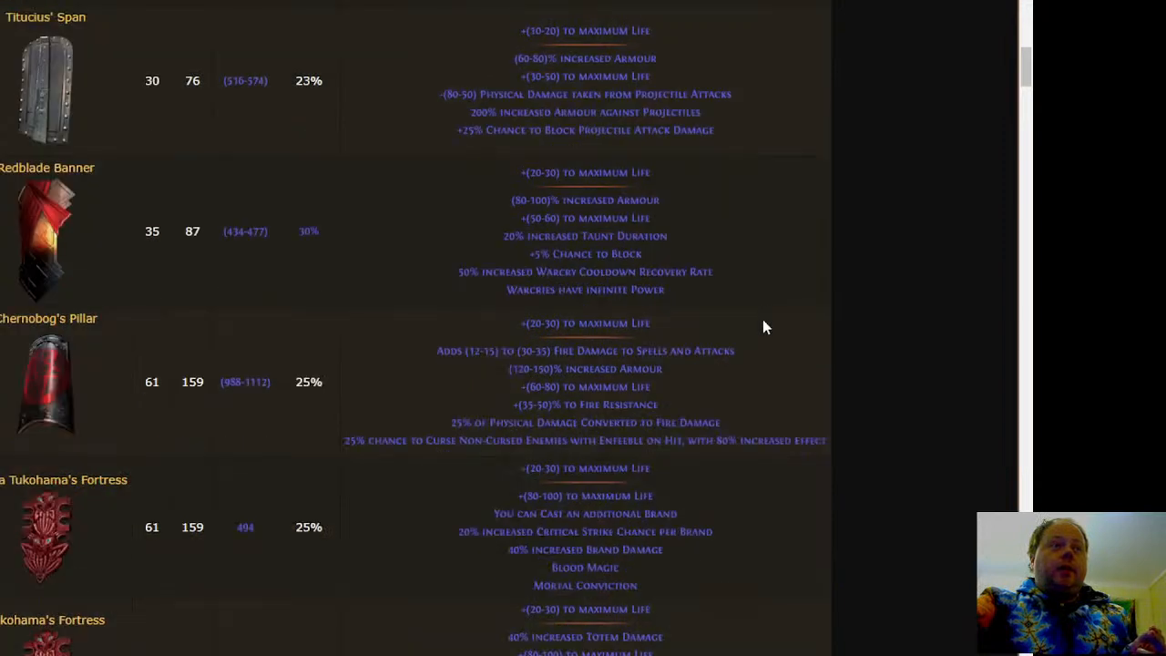
scroll(763, 324, down, 3)
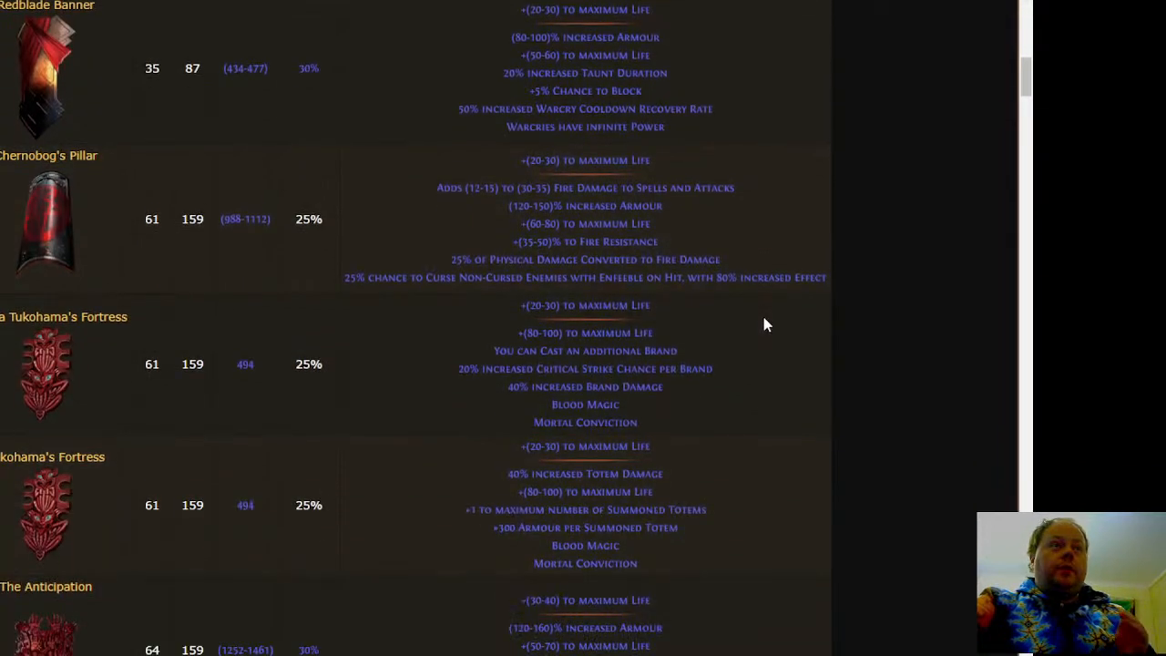
scroll(766, 320, down, 3)
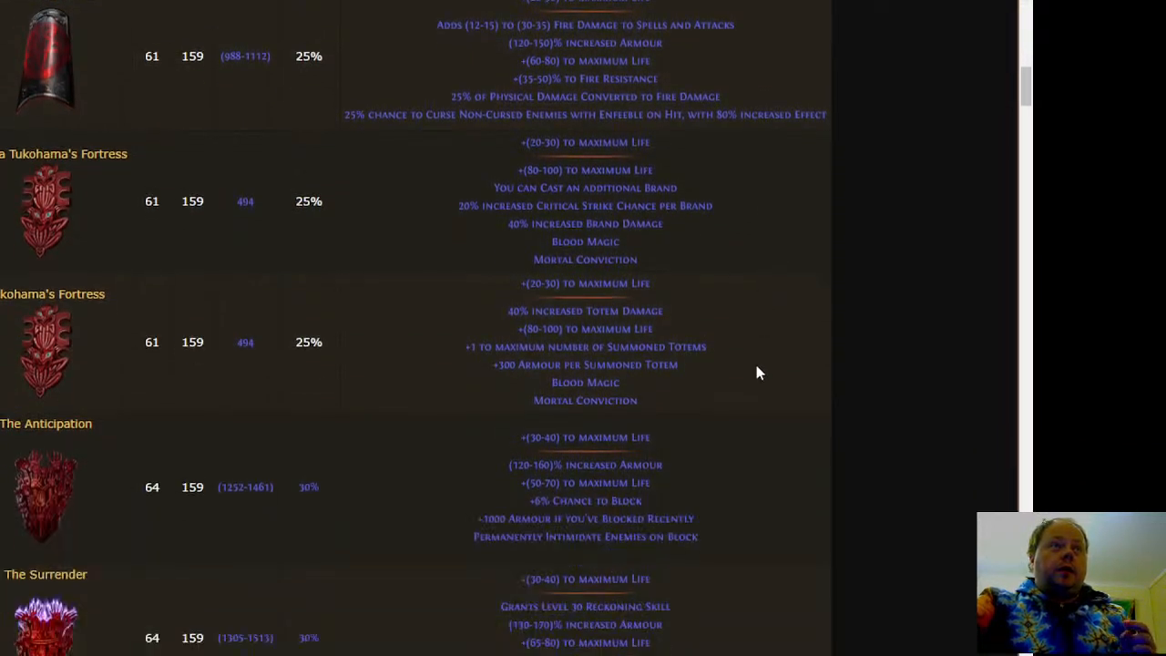
scroll(756, 373, down, 3)
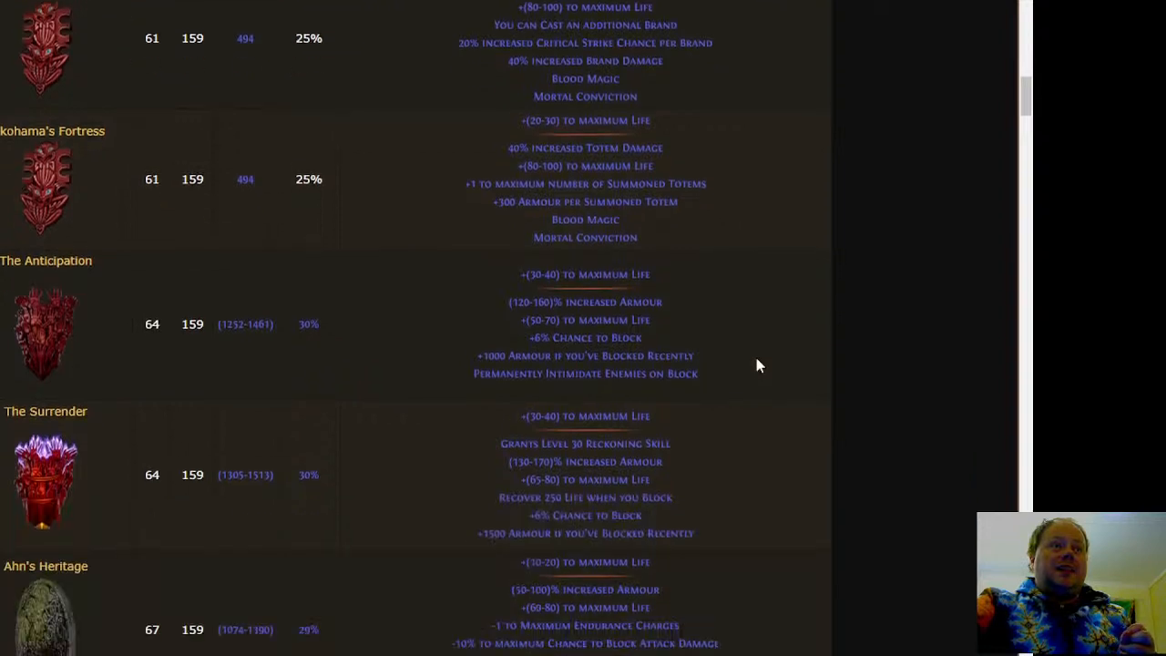
scroll(756, 364, down, 3)
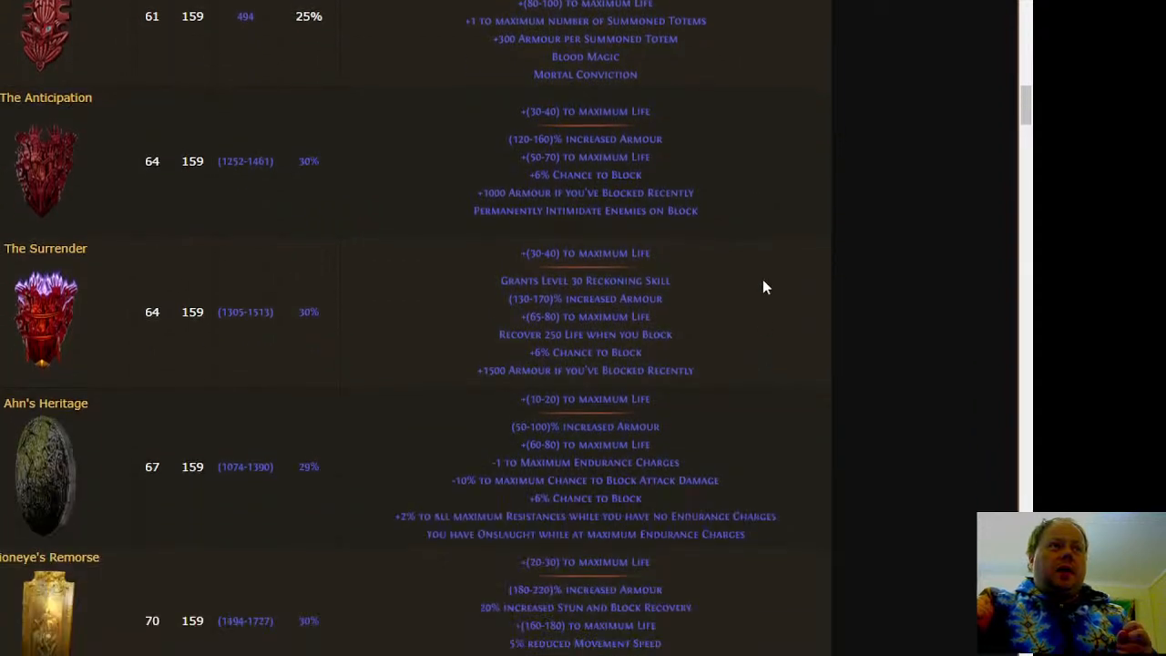
scroll(744, 330, down, 3)
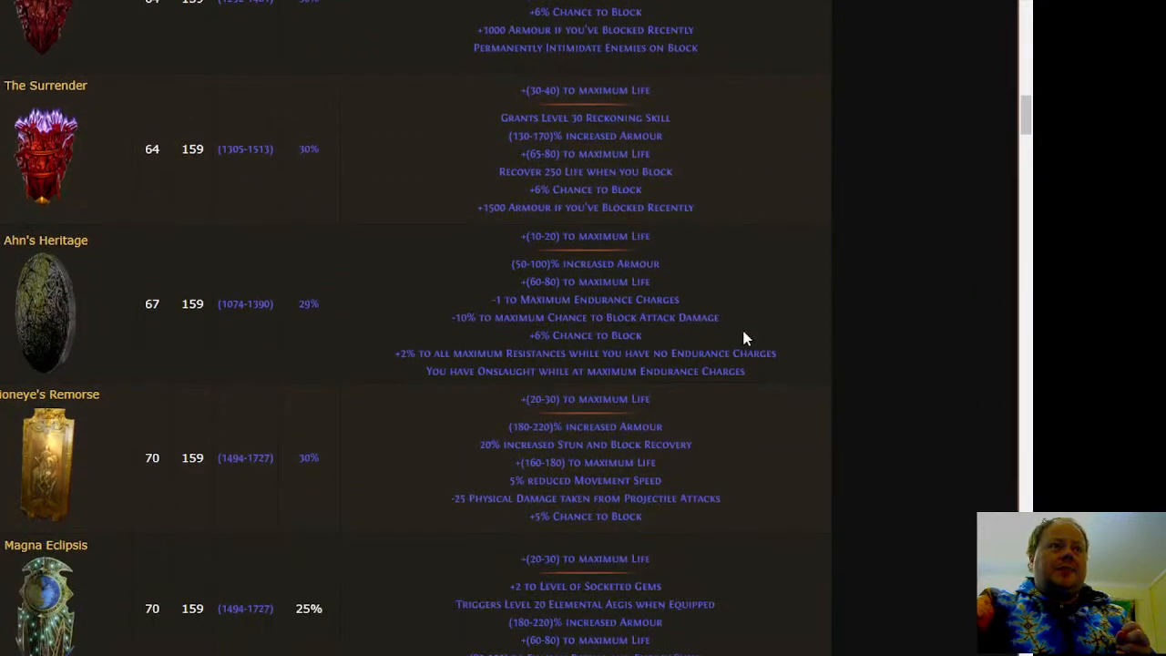
scroll(744, 338, down, 3)
scroll(507, 437, down, 6)
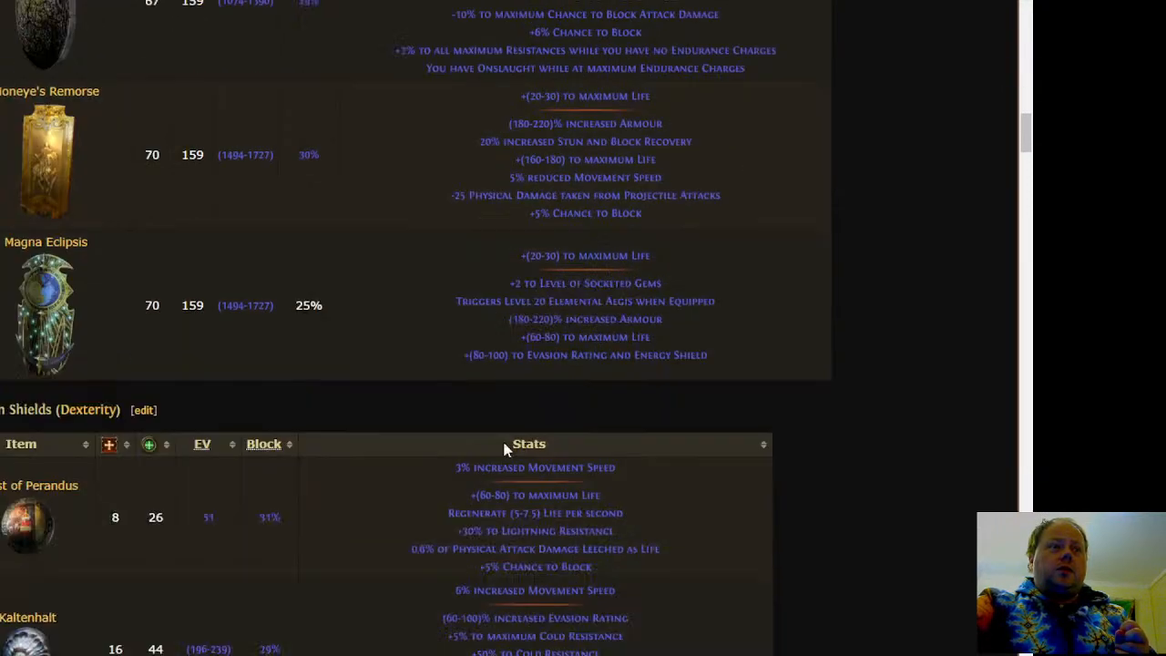
scroll(364, 319, down, 6)
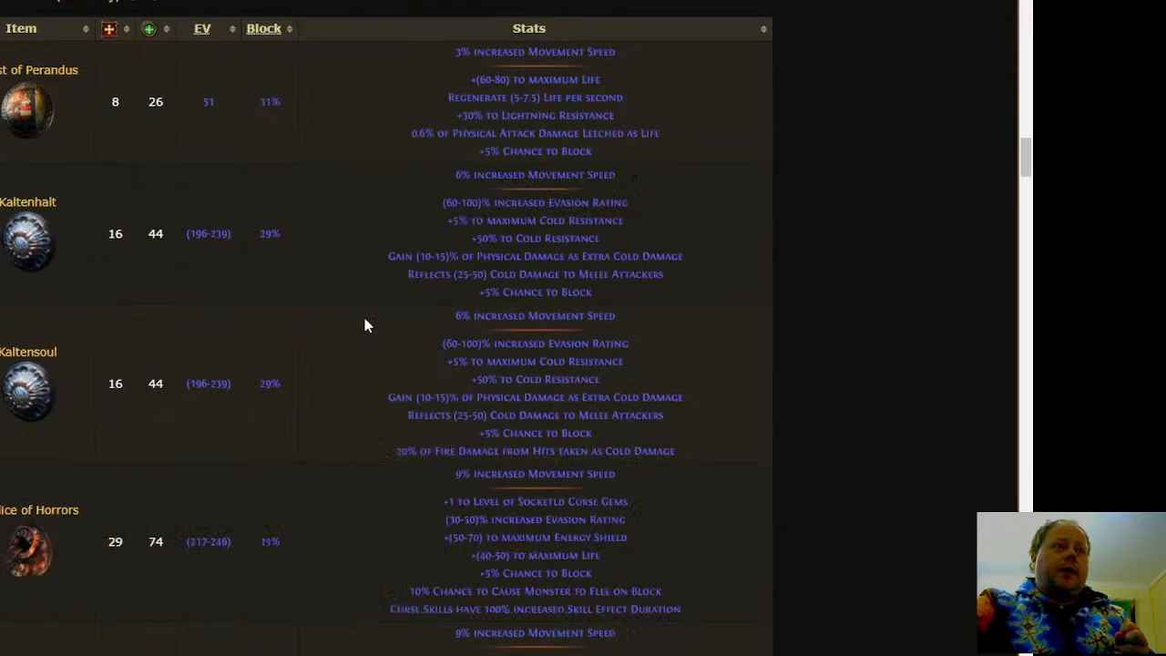
scroll(316, 221, down, 10)
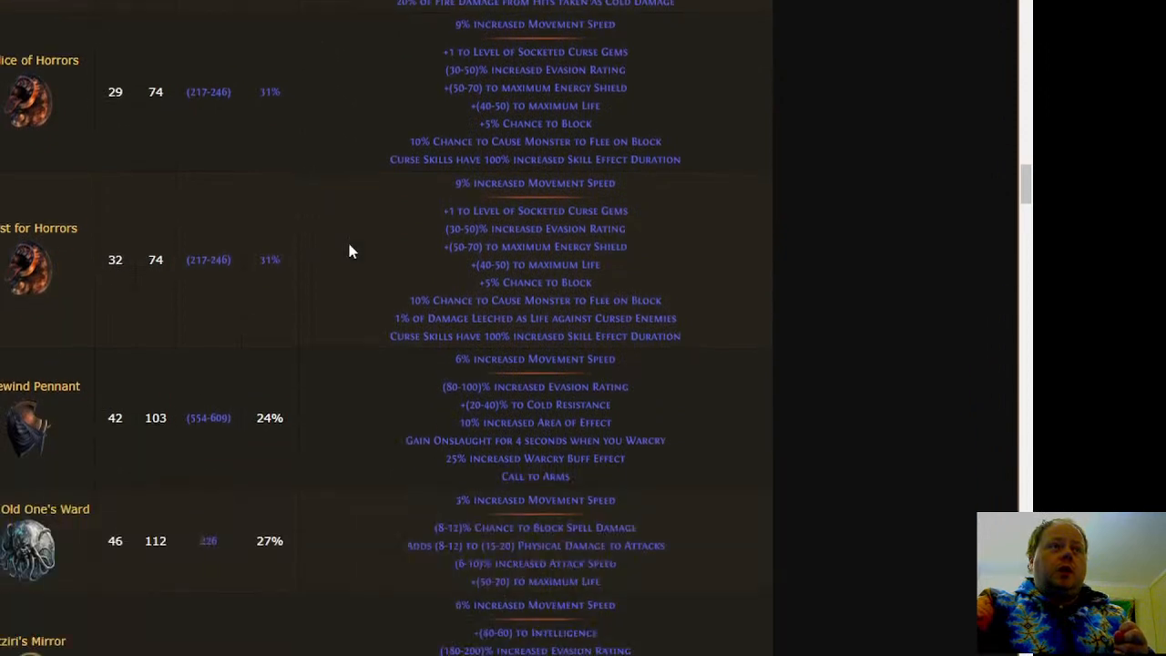
scroll(351, 255, down, 6)
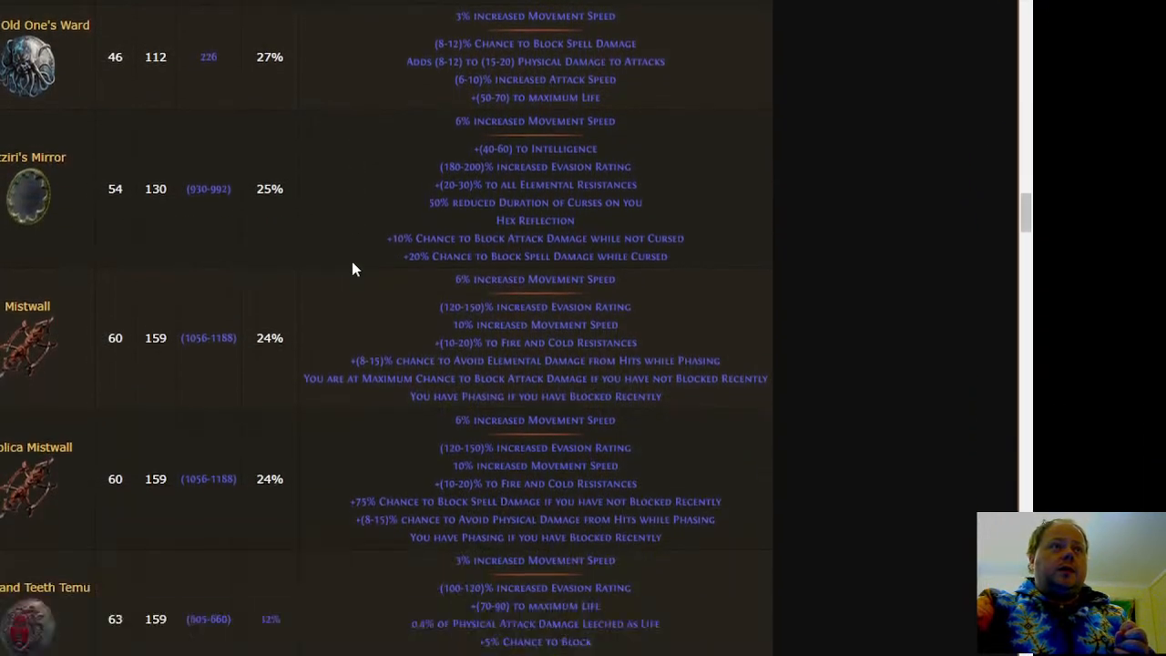
Return to the loot filter customizer and move The Mercenary from Tier 5 - Cheap Cards to Tier 4 - Common Cards
key(ctrl+Tab)
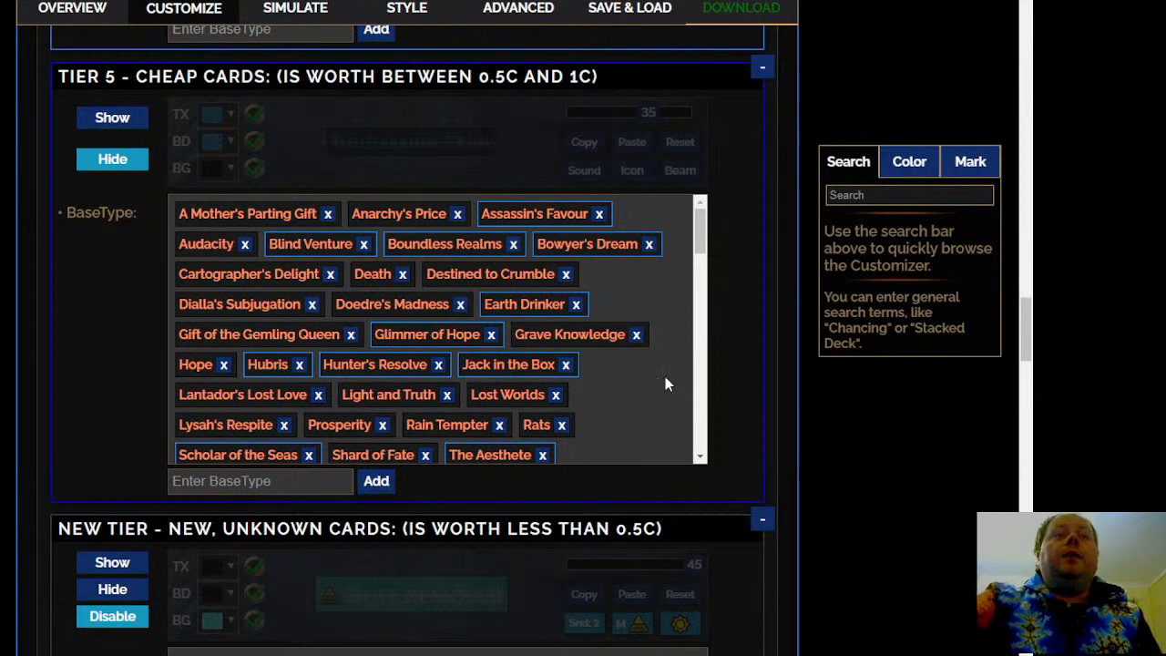
scroll(665, 376, down, 3)
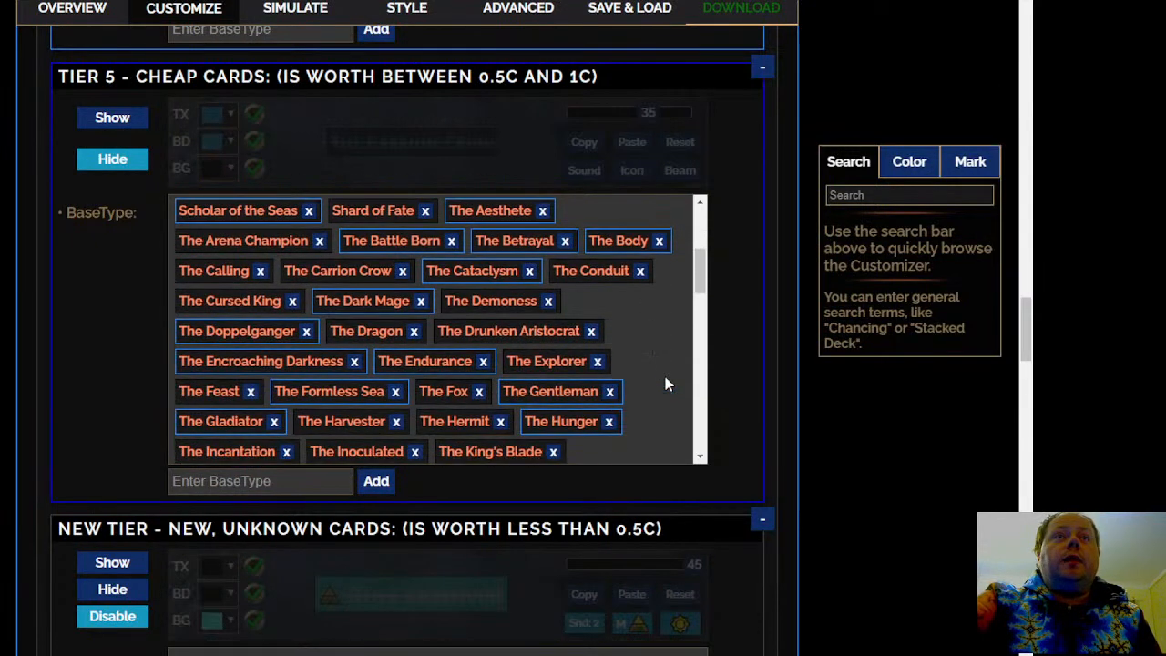
scroll(665, 383, down, 1)
scroll(665, 383, down, 1)
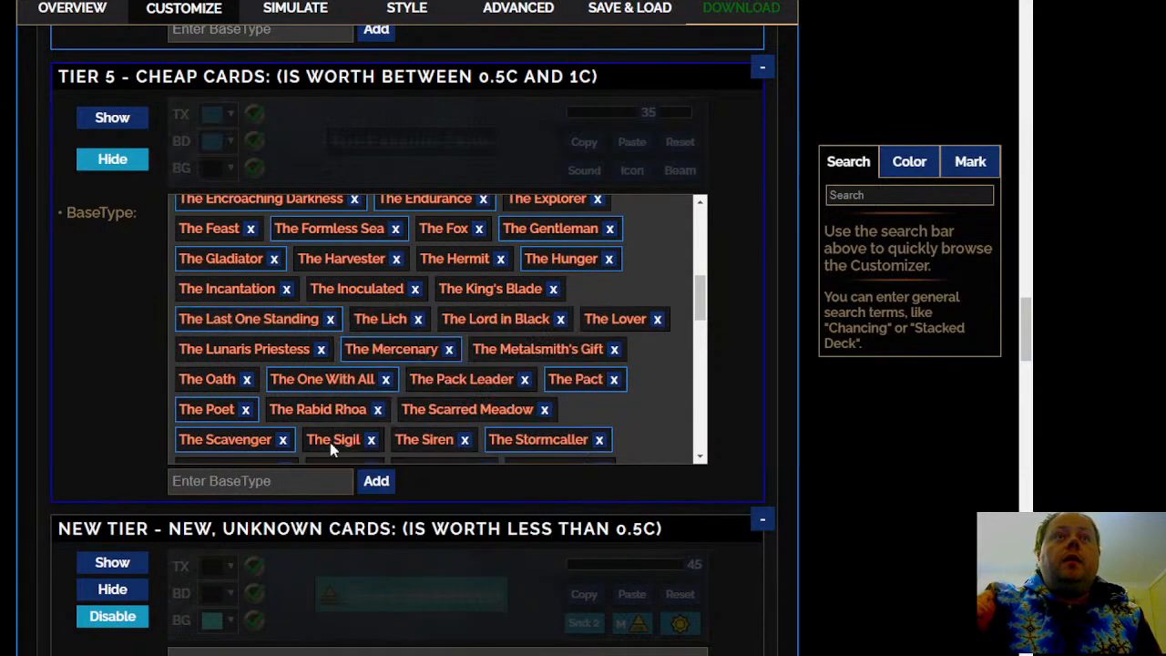
click(387, 349)
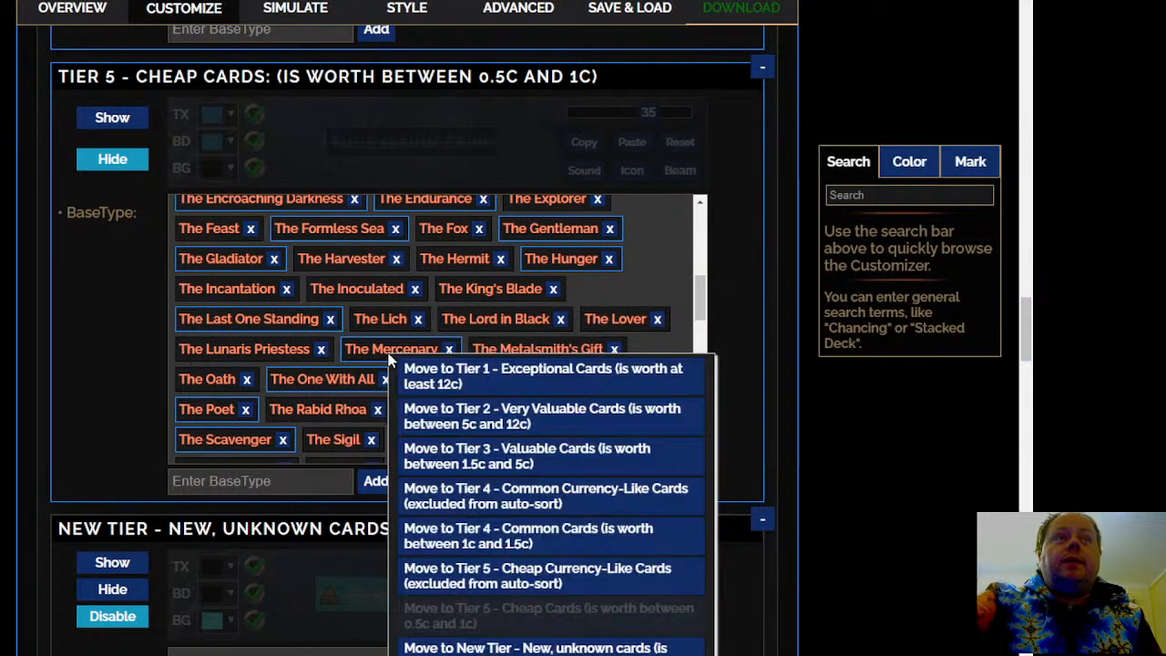
click(545, 539)
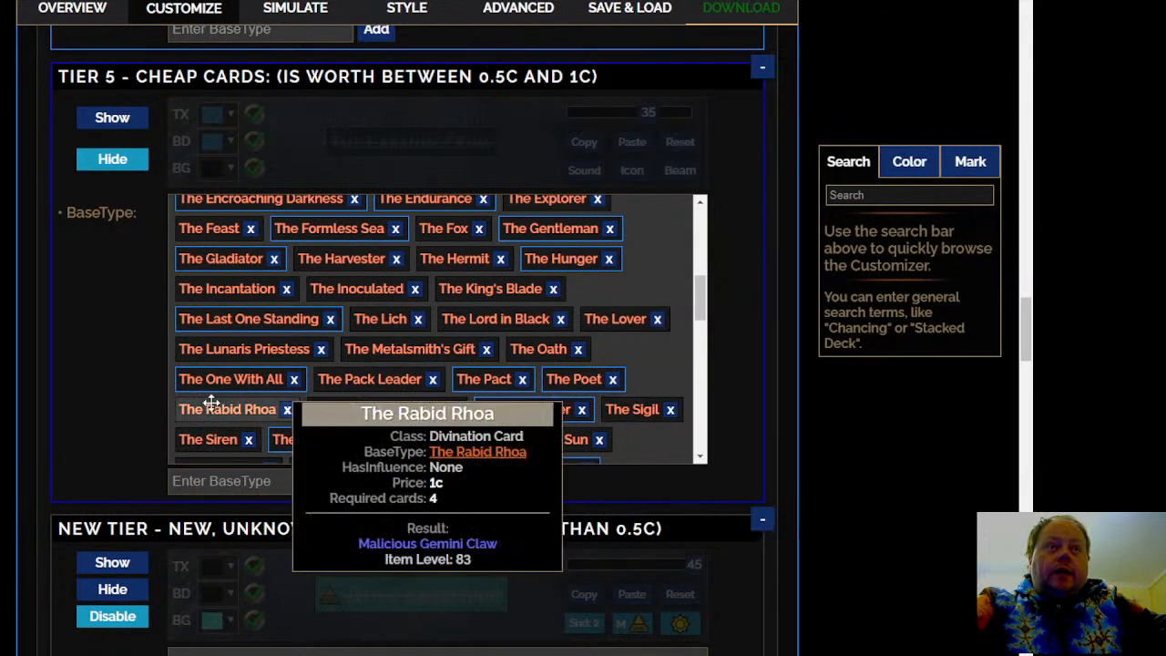
Look through the rest of the Tier 5 - Cheap Cards list, checking card rewards for any worth promoting
scroll(649, 393, down, 3)
scroll(647, 389, down, 3)
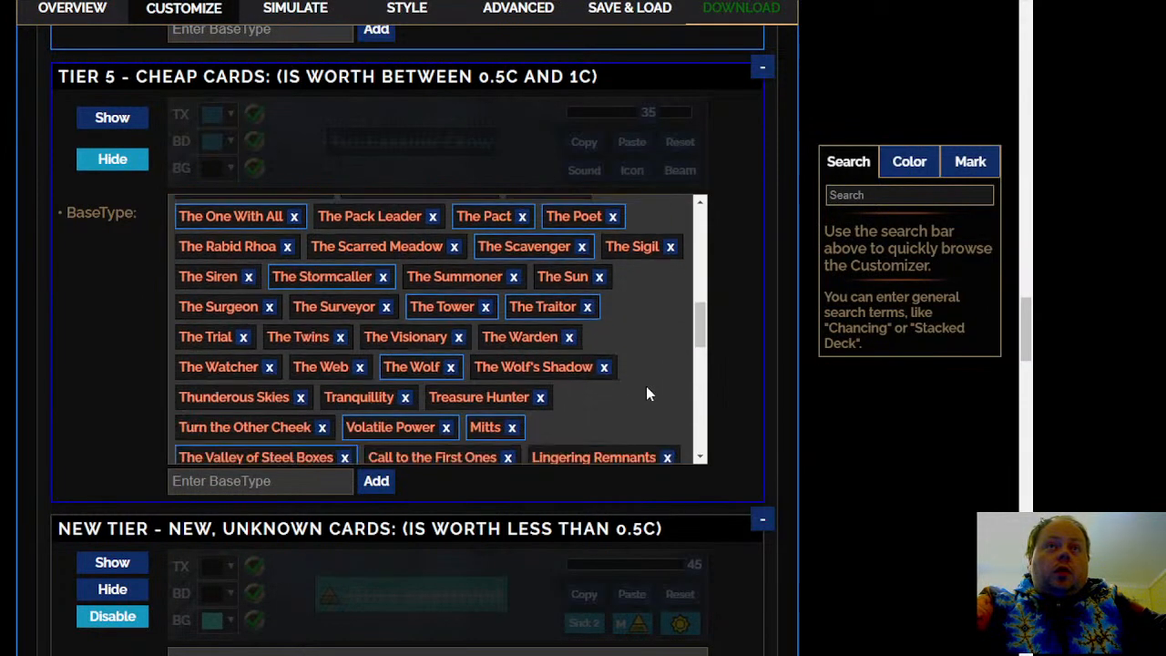
scroll(645, 386, down, 3)
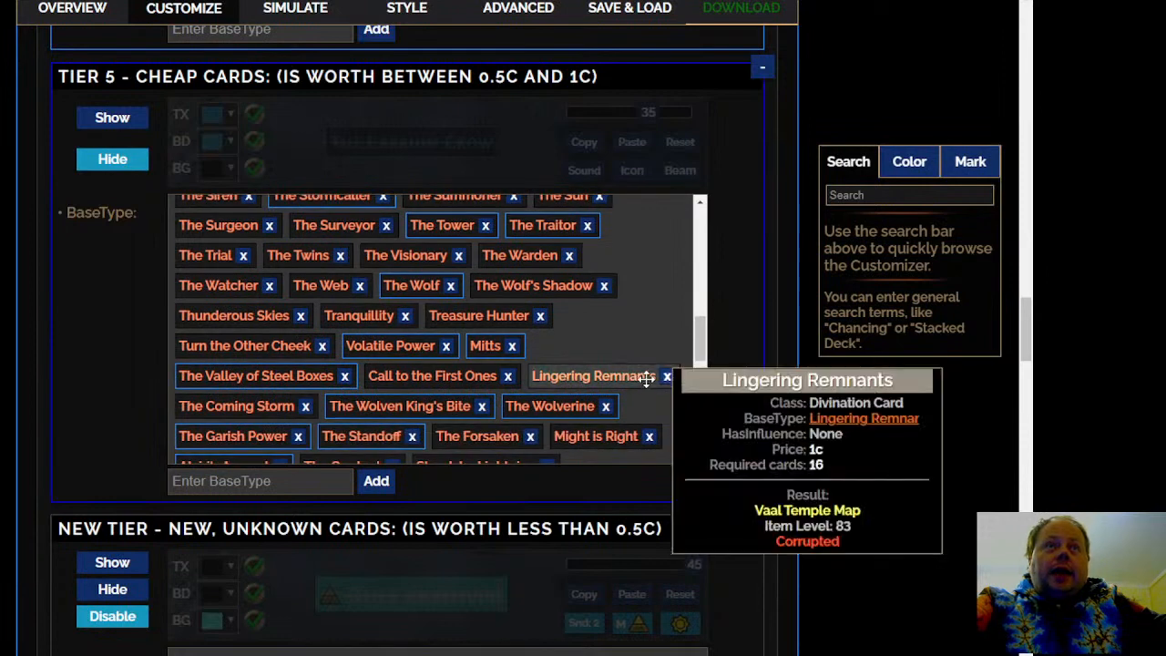
scroll(644, 343, down, 3)
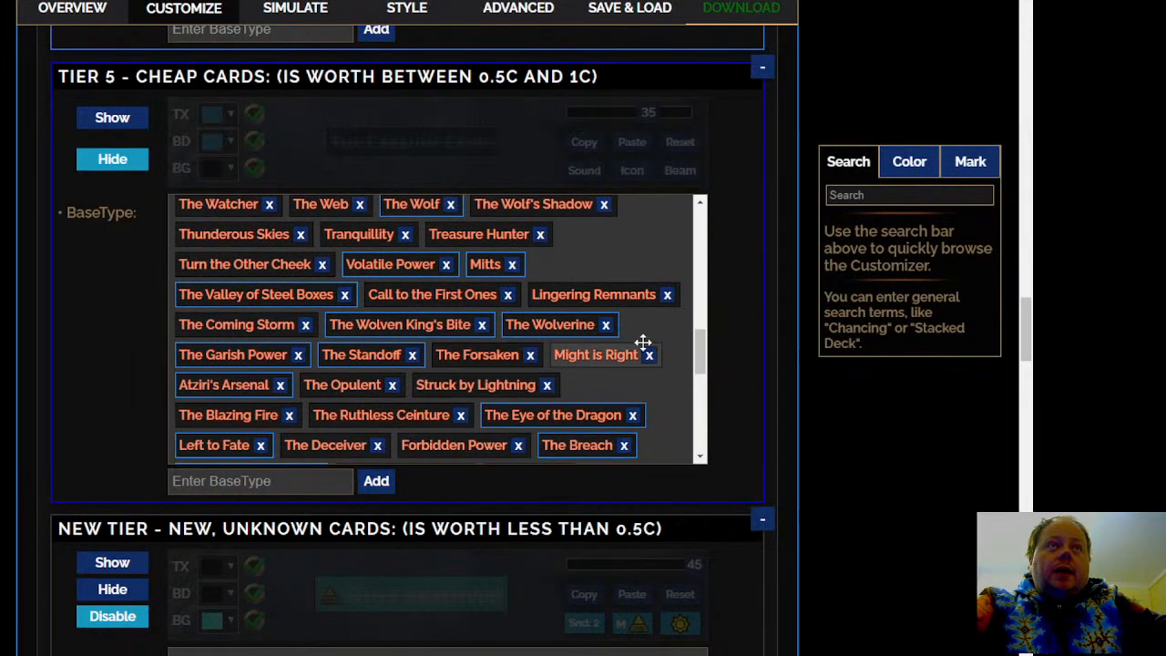
mouse_move(646, 348)
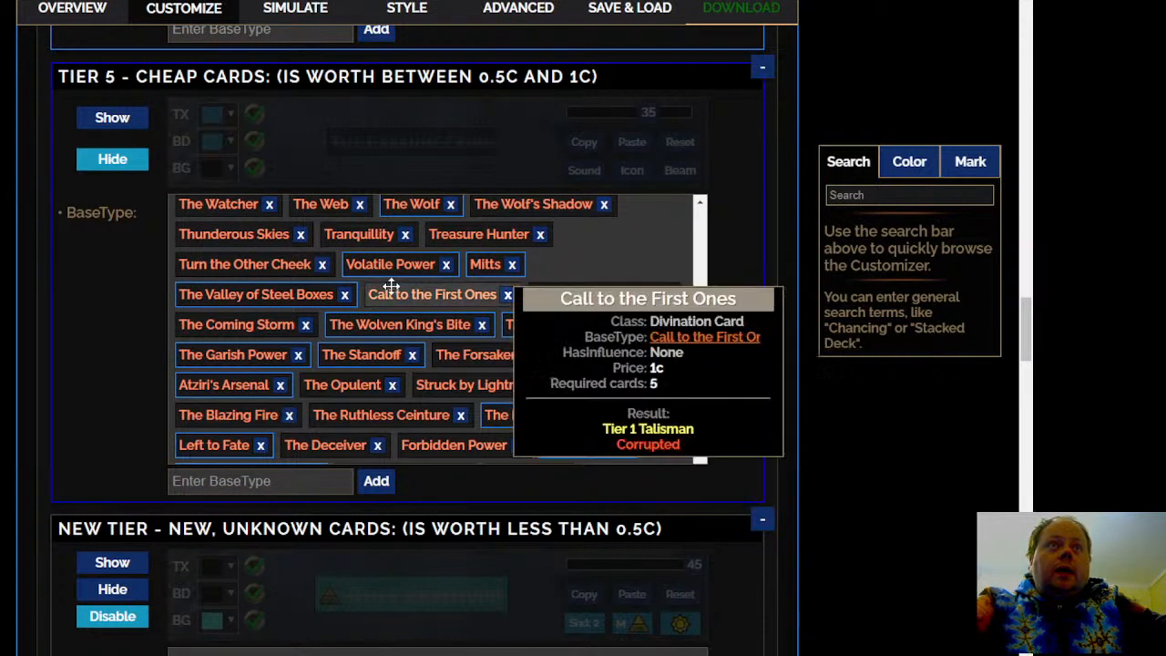
mouse_move(411, 268)
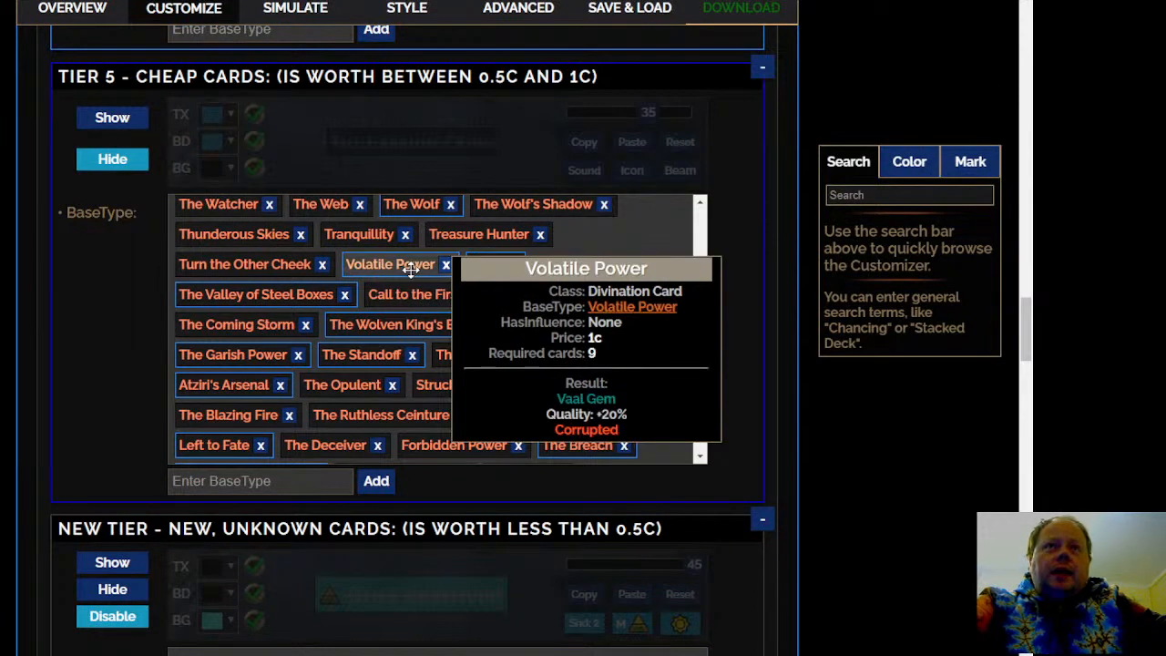
scroll(665, 410, down, 3)
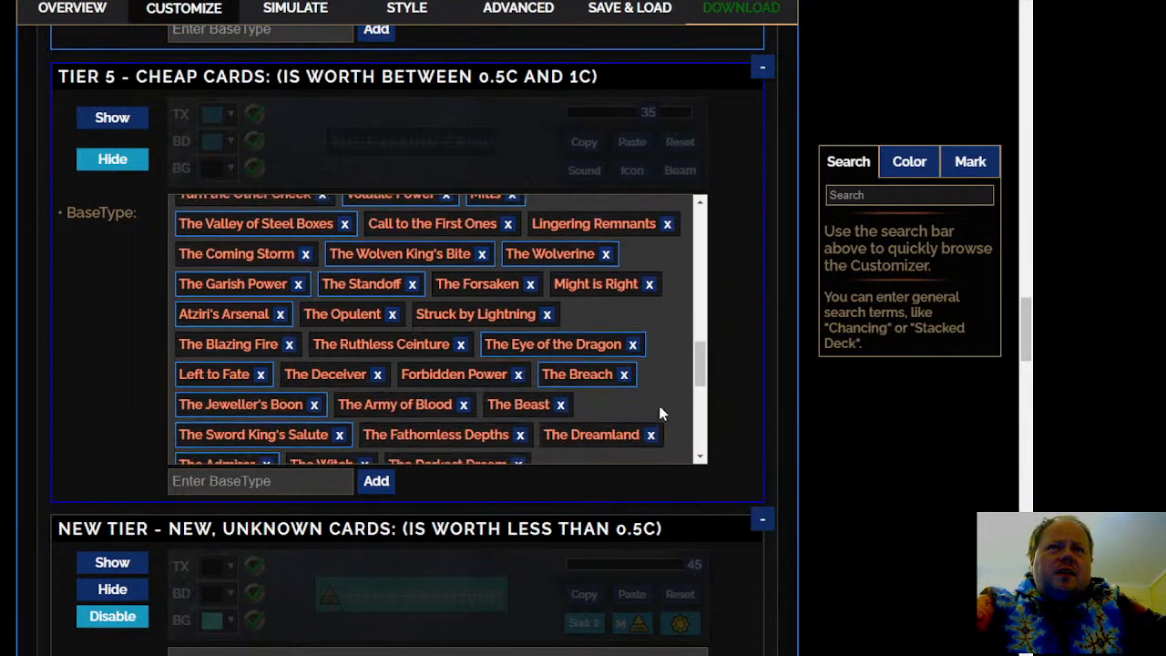
scroll(661, 413, down, 3)
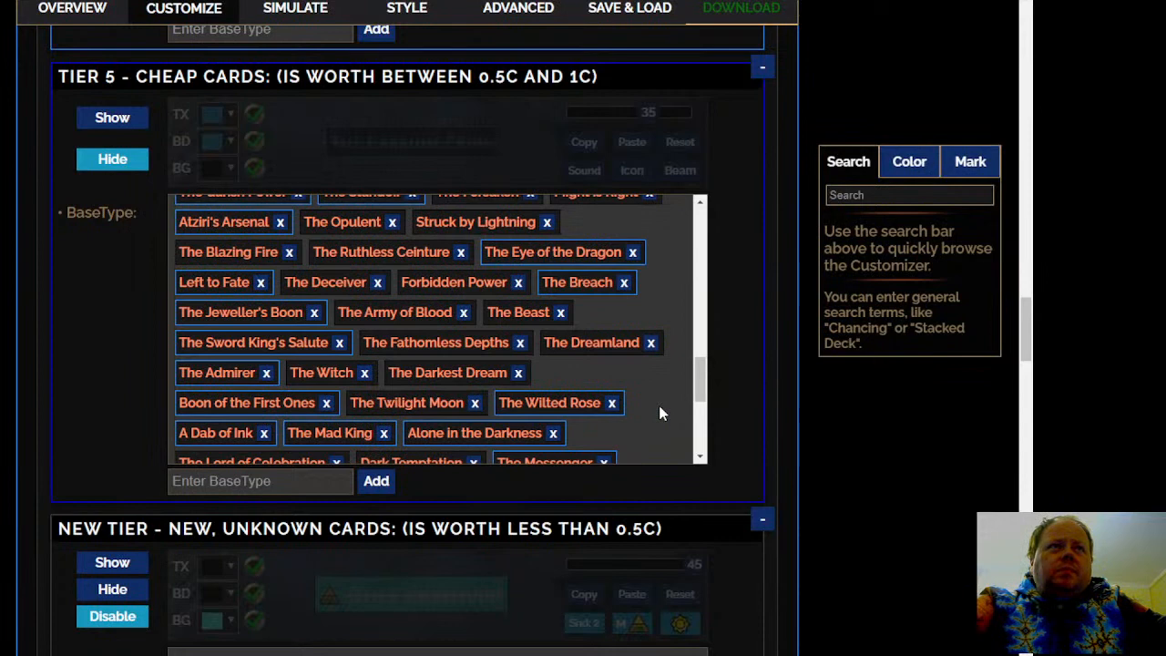
scroll(661, 412, down, 8)
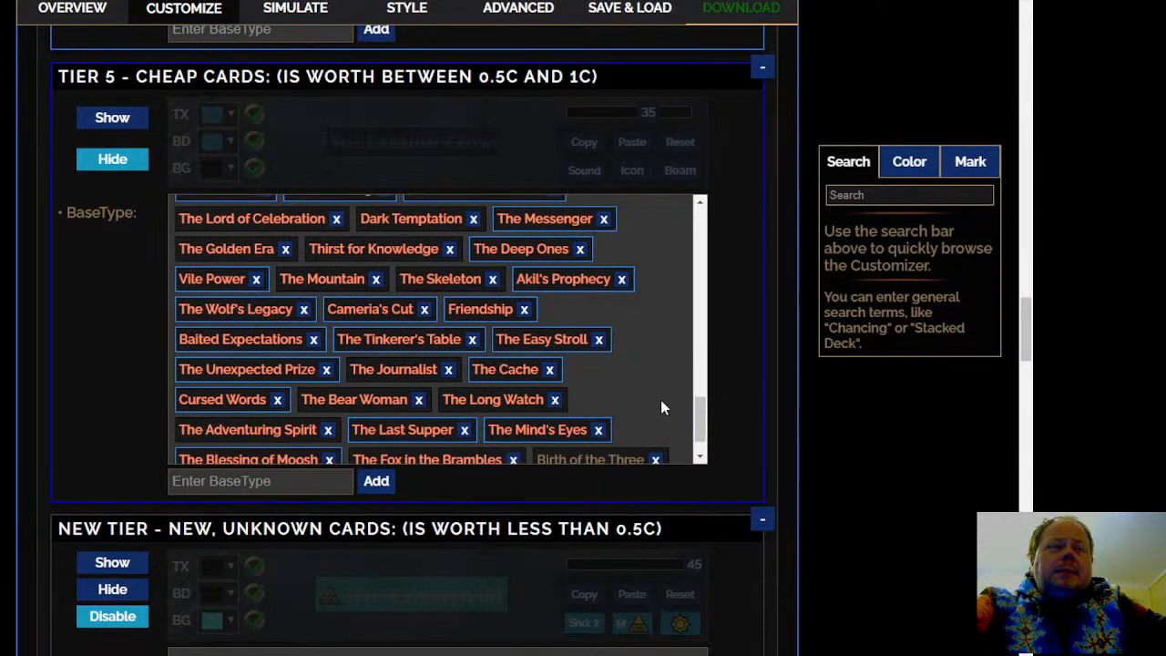
scroll(662, 410, down, 2)
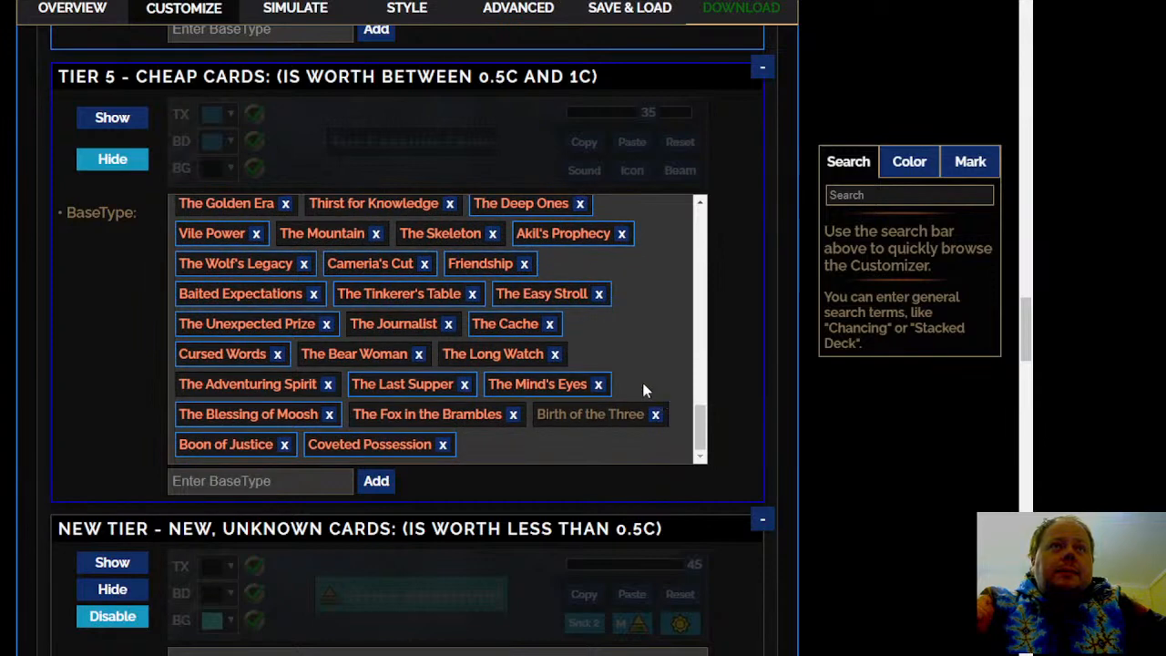
Move Cameria's Cut from Tier 5 - Cheap Cards to Tier 4 - Common Cards
click(403, 265)
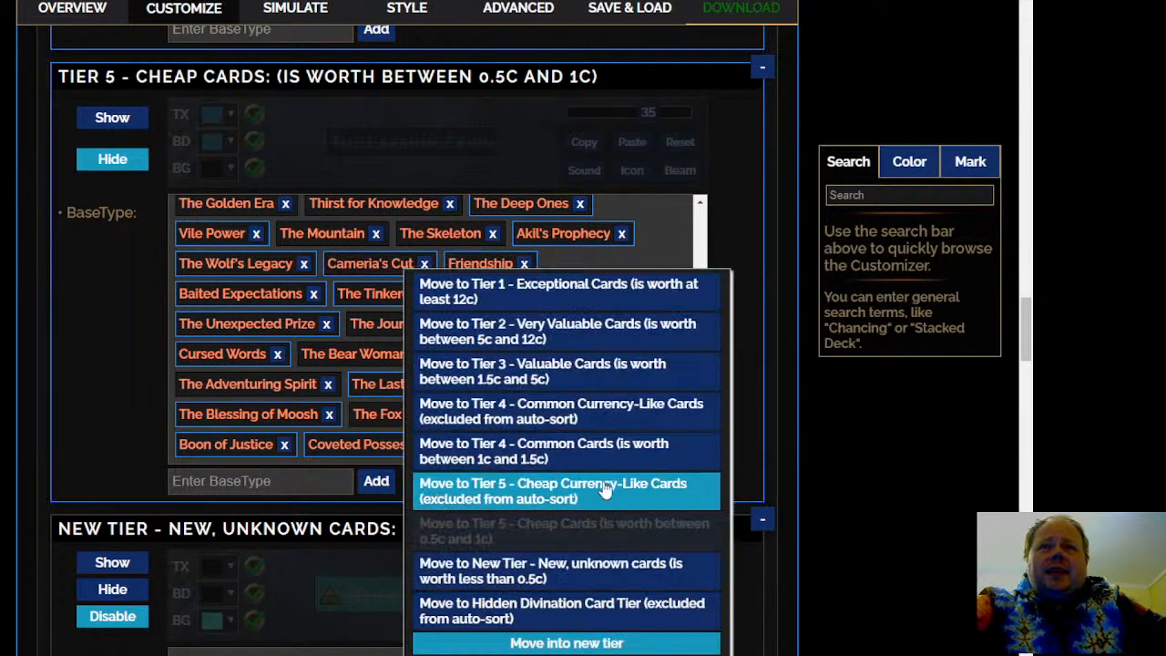
click(593, 455)
scroll(581, 372, down, 1)
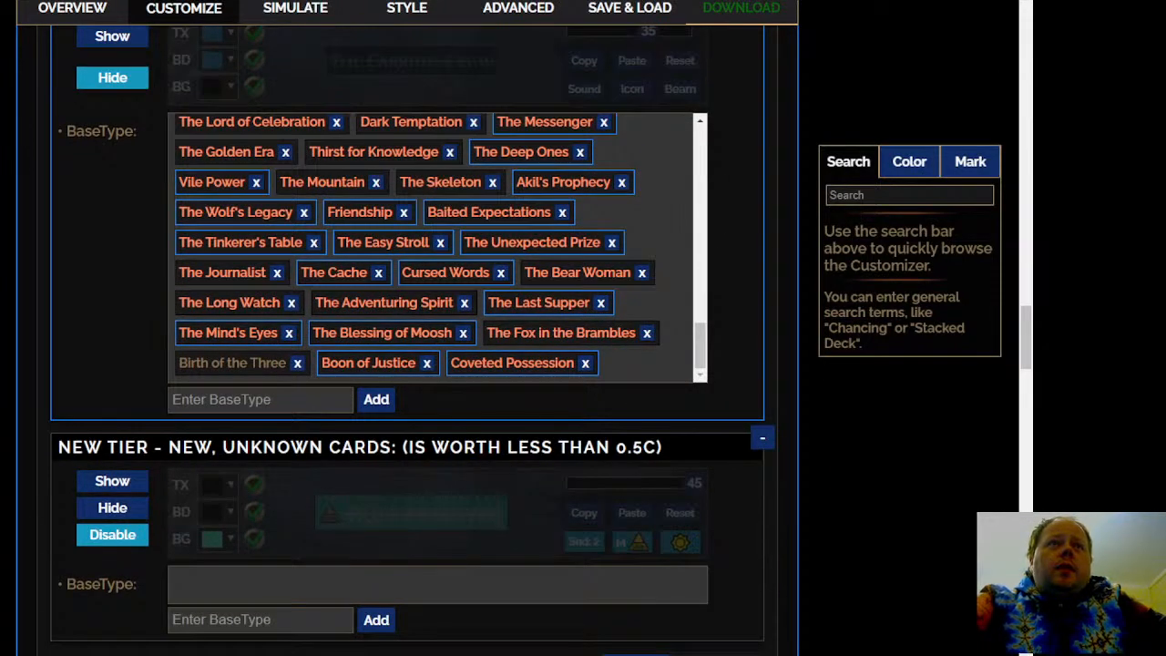
Set the Tier 4 - Common Cards rule to Show instead of Hide
scroll(405, 337, up, 10)
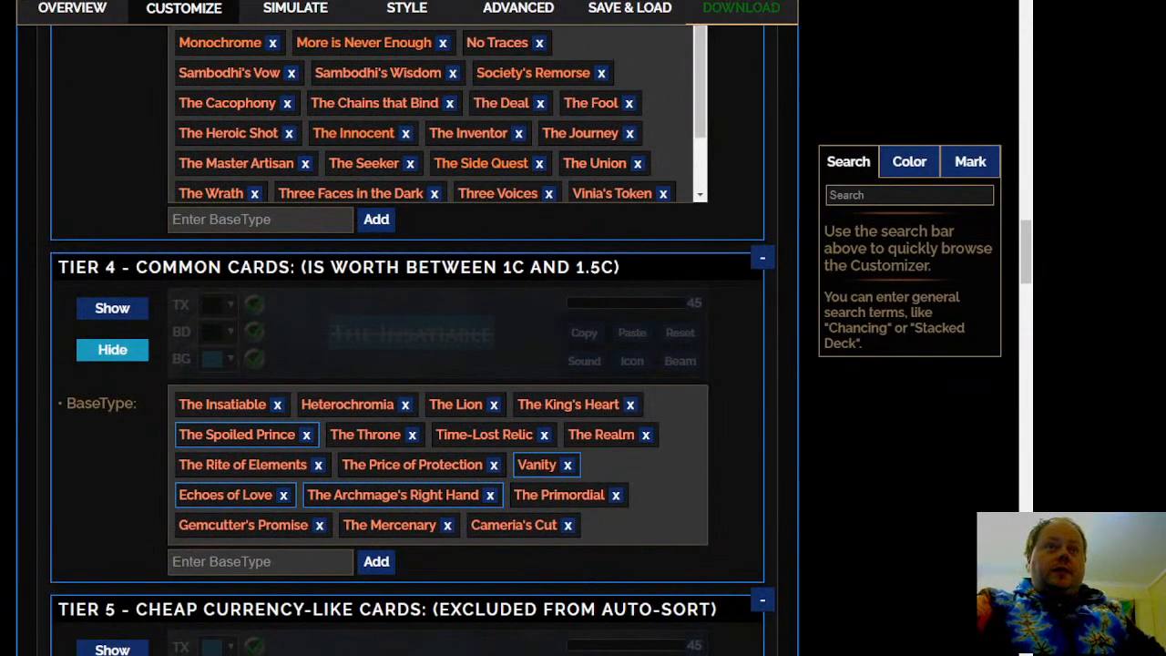
scroll(405, 337, up, 1)
scroll(406, 337, down, 2)
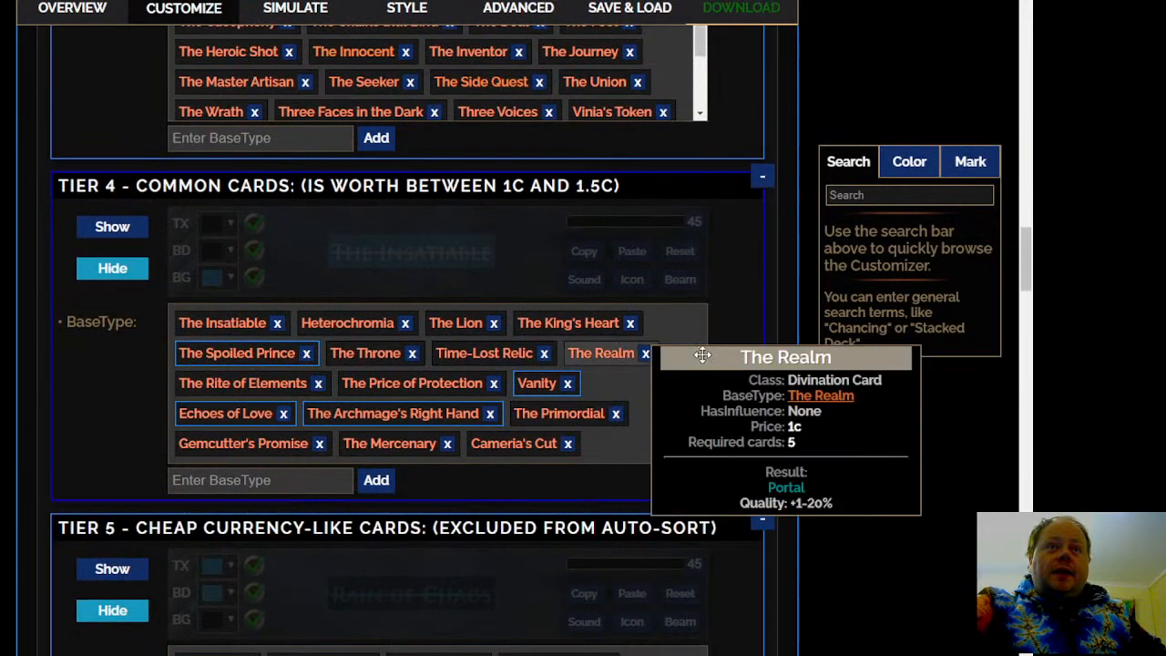
click(112, 230)
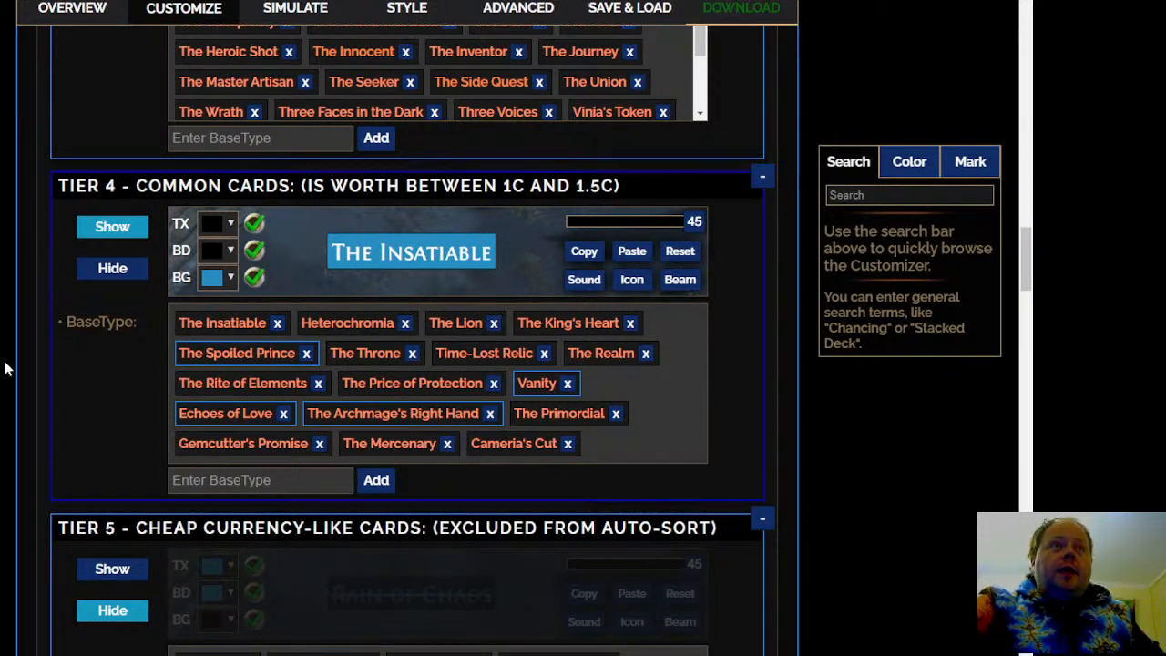
Review the neighbouring divination card tiers, then open the Current League: 3.16 Scourge section
scroll(9, 369, up, 3)
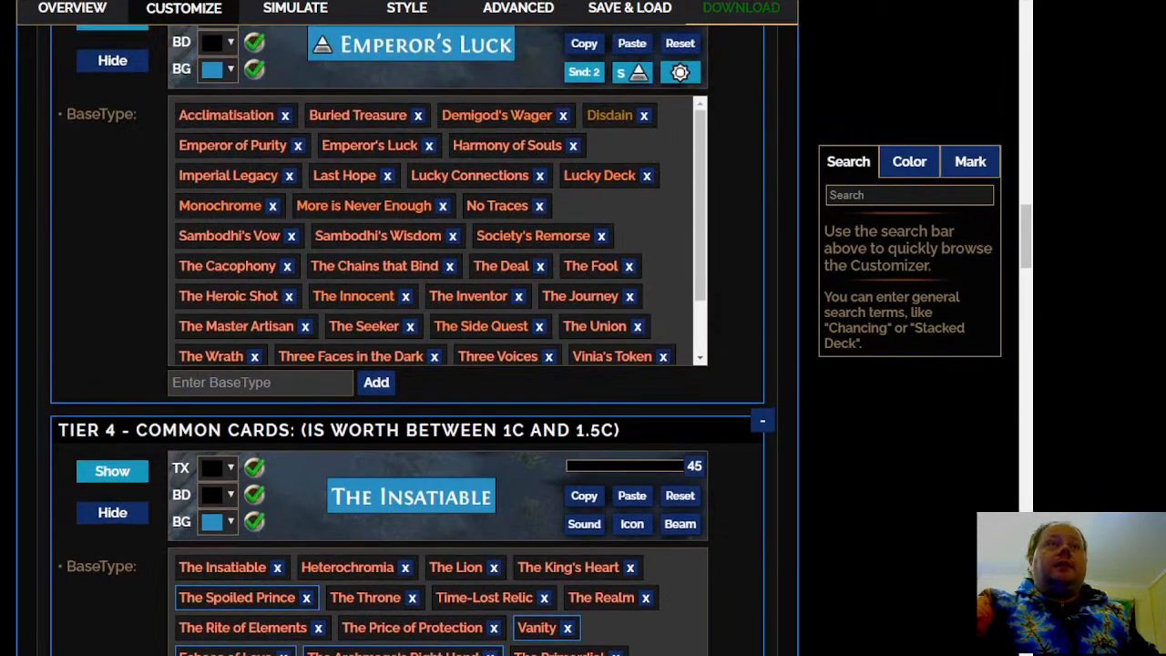
scroll(405, 340, up, 4)
scroll(406, 340, down, 10)
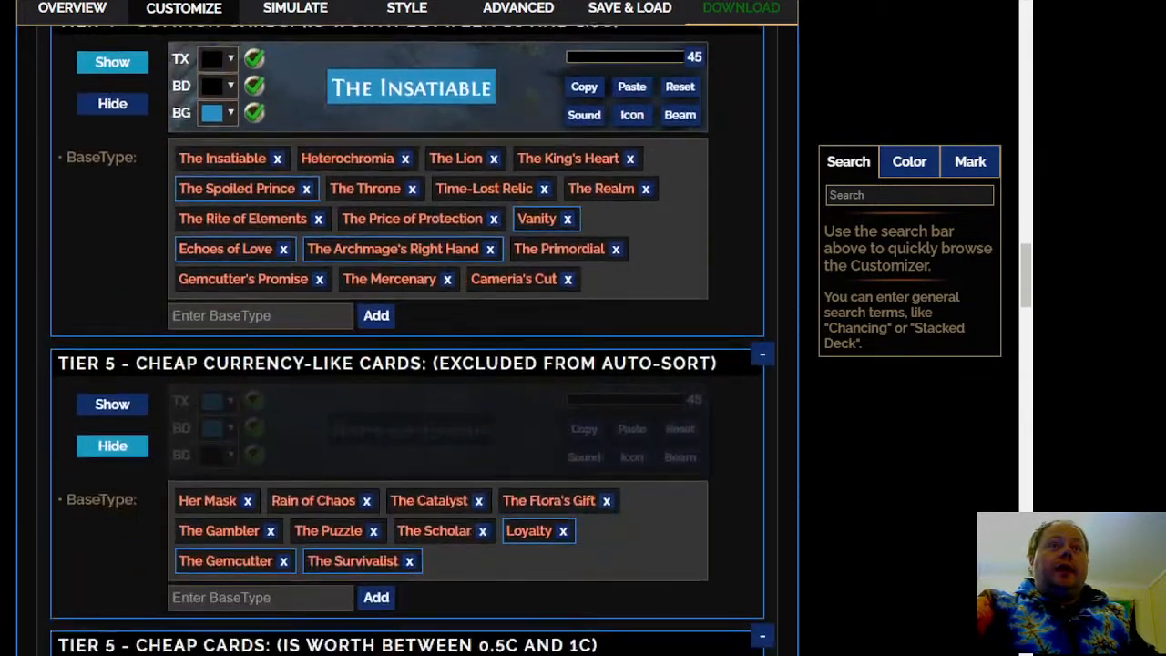
scroll(406, 340, down, 3)
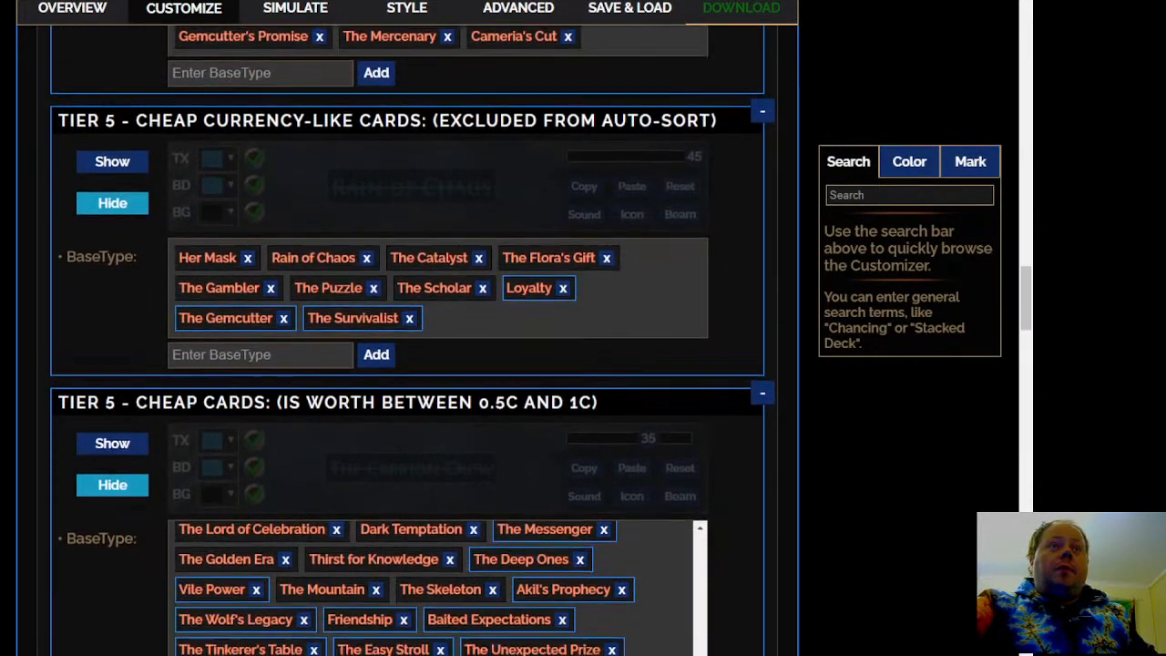
scroll(374, 315, down, 8)
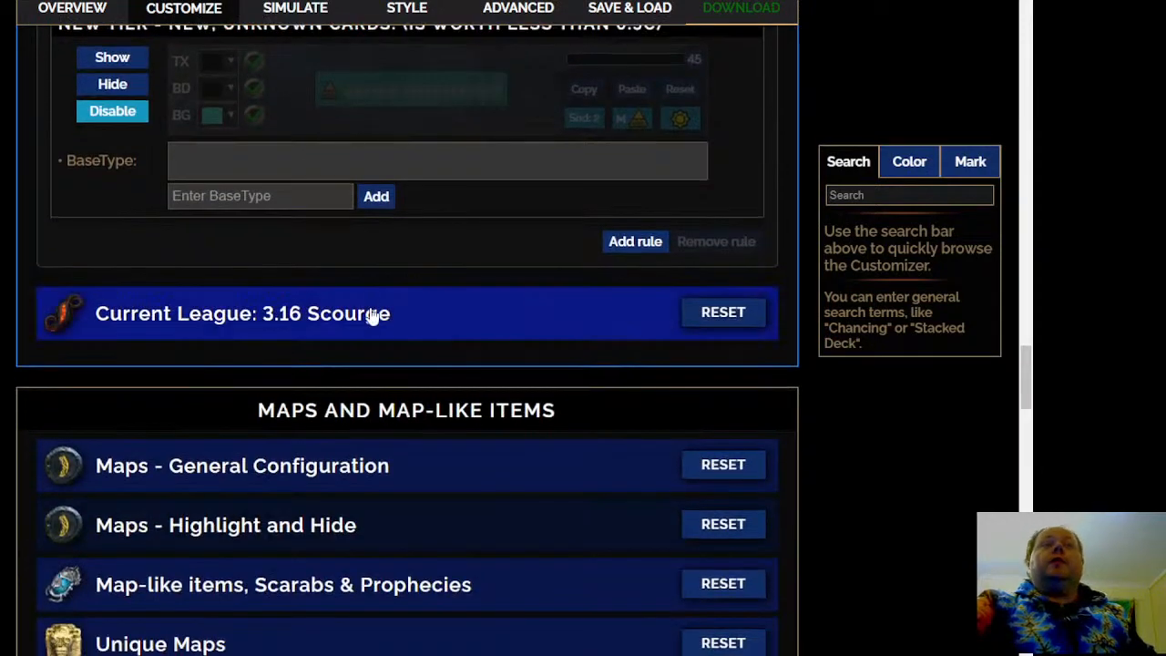
click(372, 315)
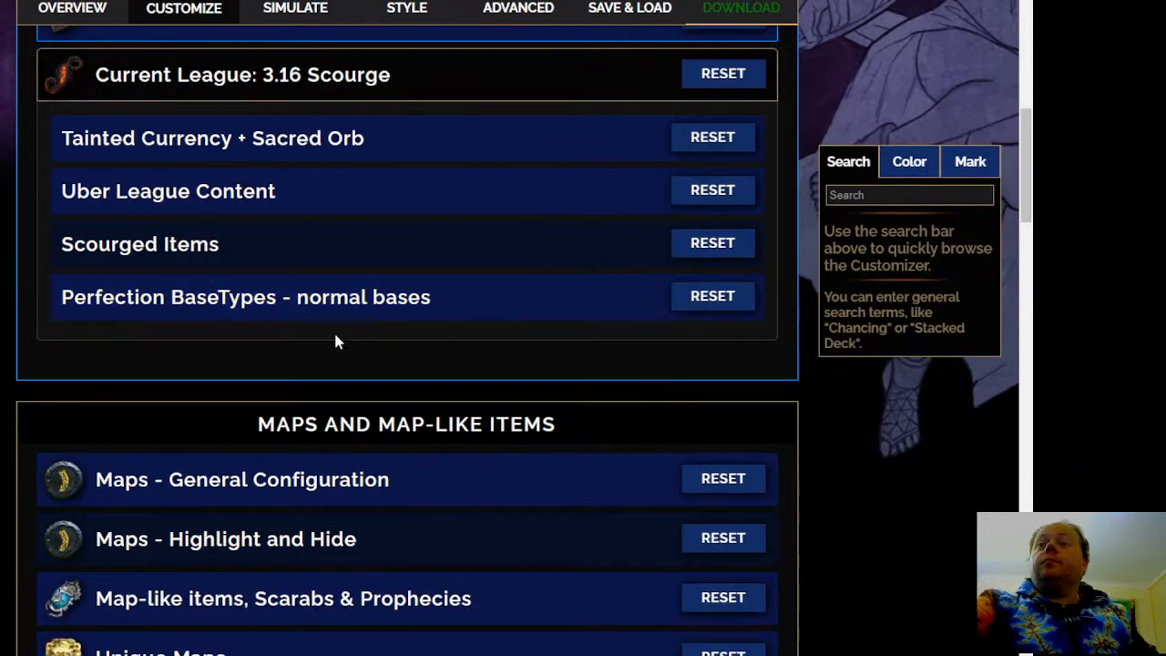
Expand the Tainted Currency + Sacred Orb, Uber League Content and Scourged Items groups and review their rules
click(417, 151)
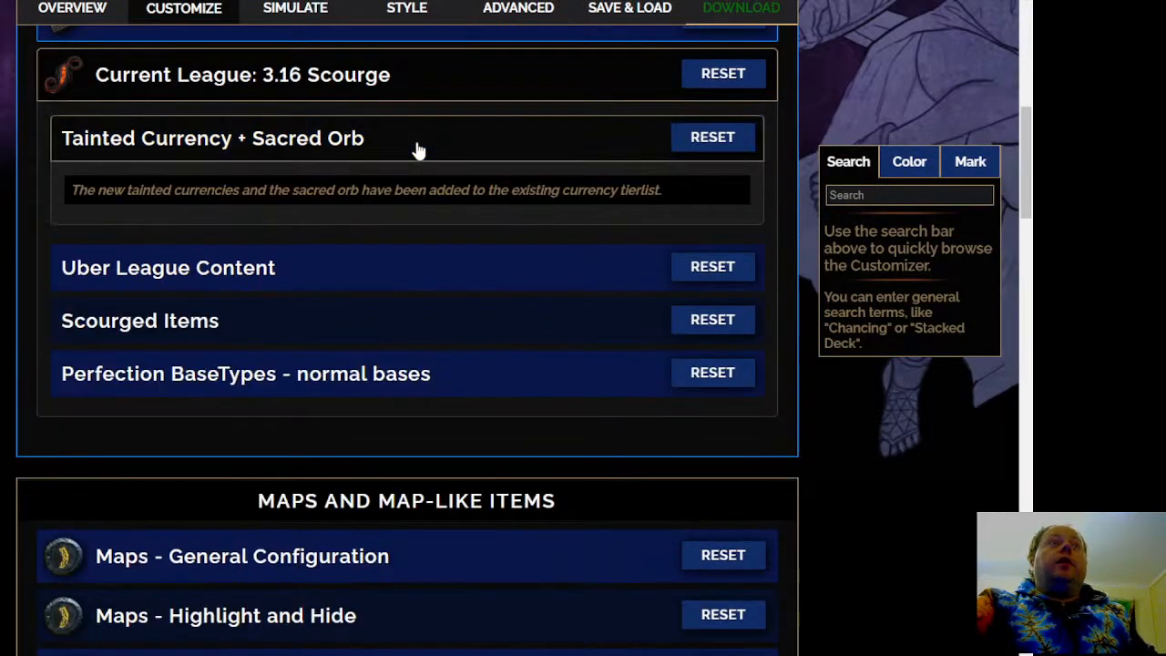
click(378, 273)
click(378, 337)
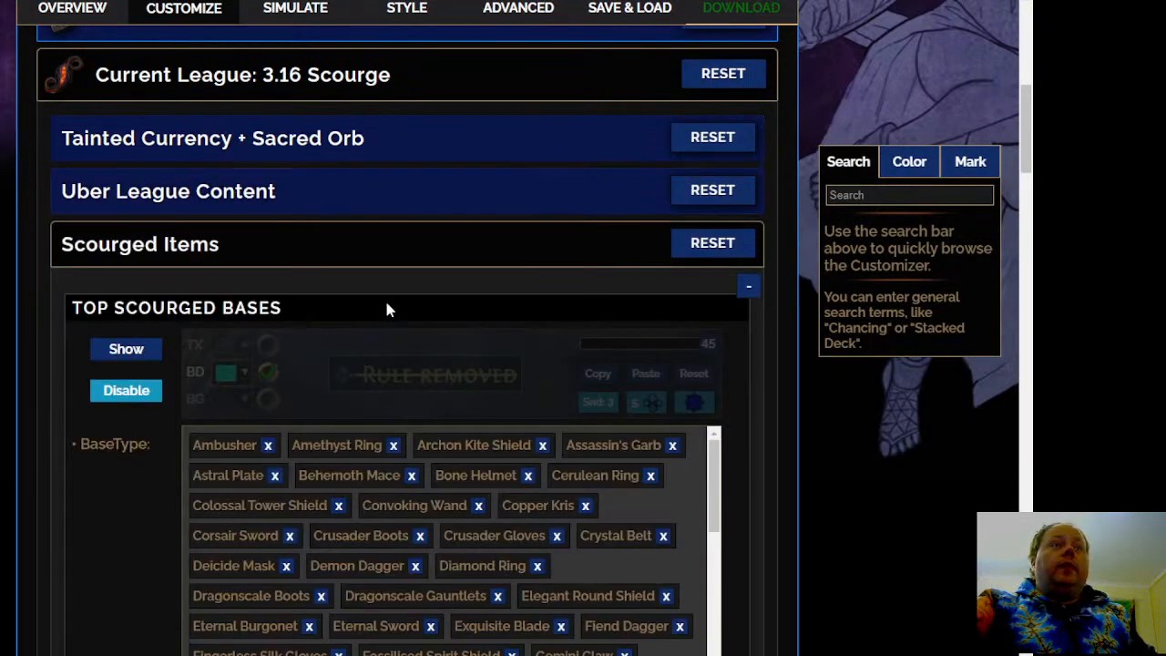
scroll(410, 364, down, 5)
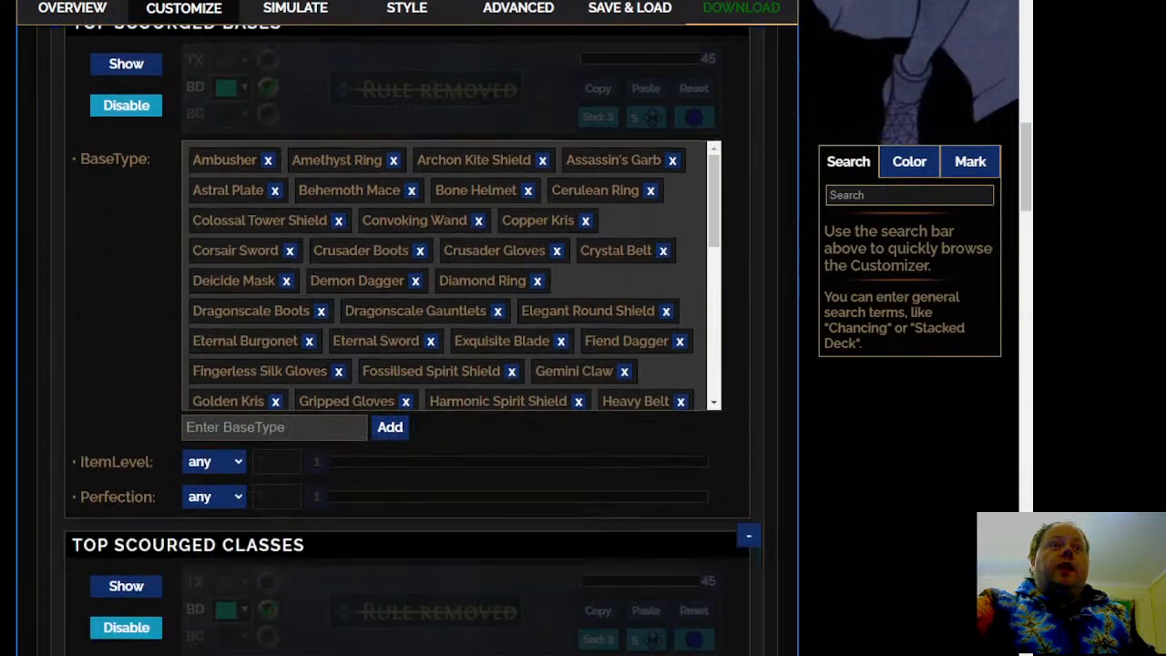
scroll(394, 440, down, 5)
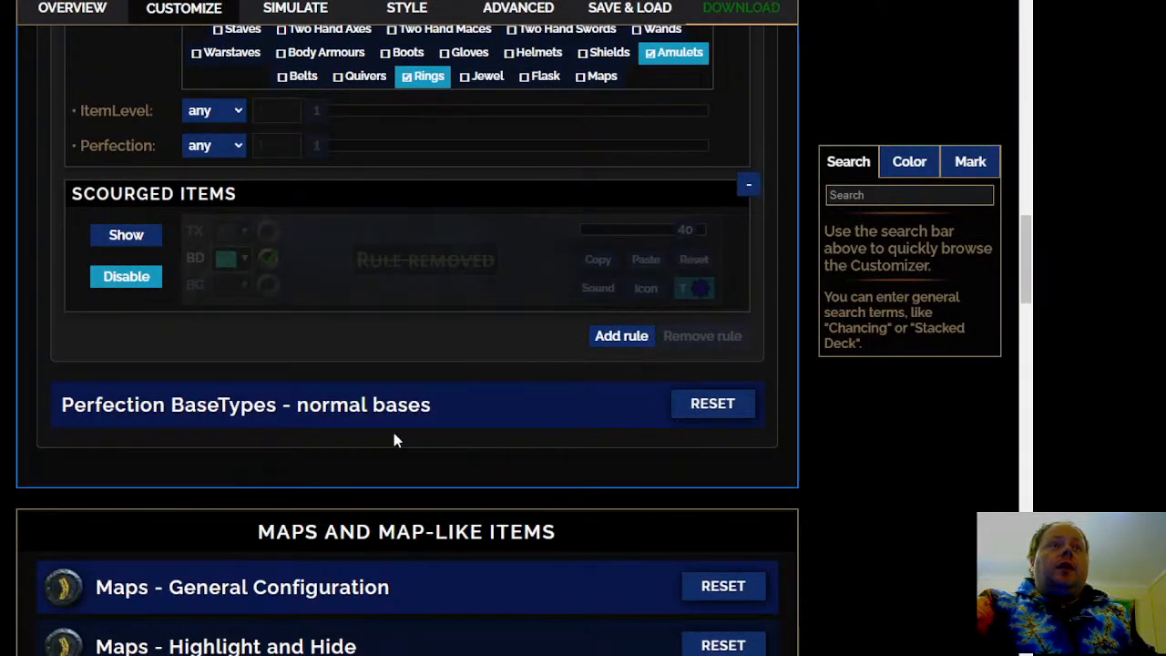
Open Perfection BaseTypes - normal bases and examine the base types and conditions of the Perfect Armours T1 rule
click(437, 416)
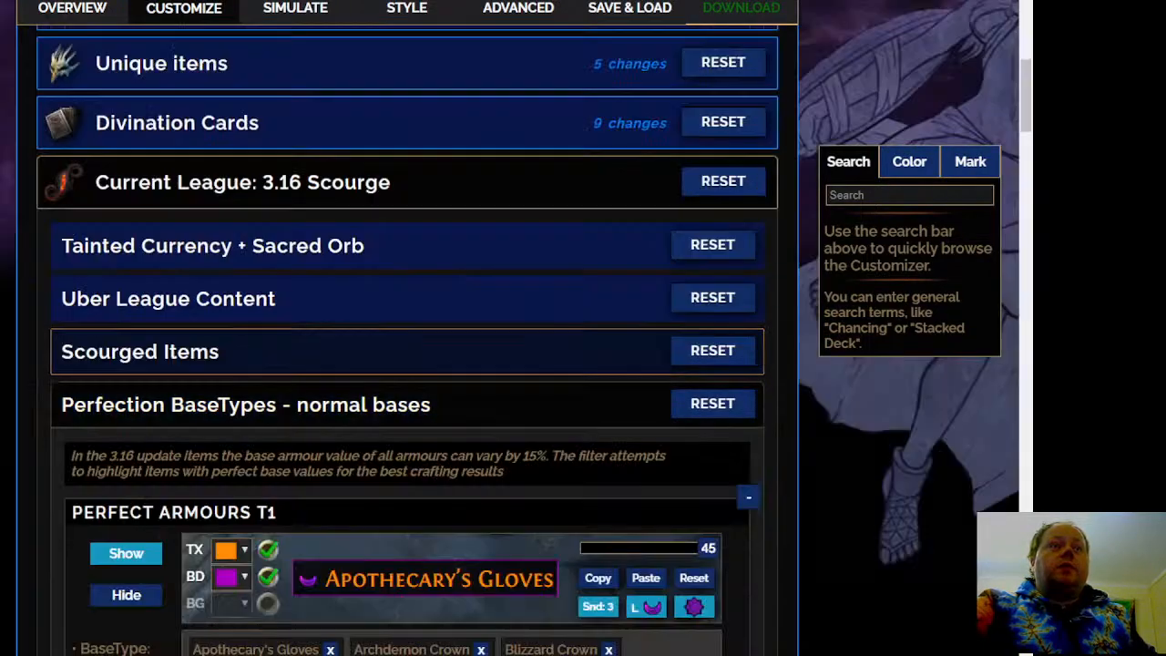
scroll(437, 416, down, 4)
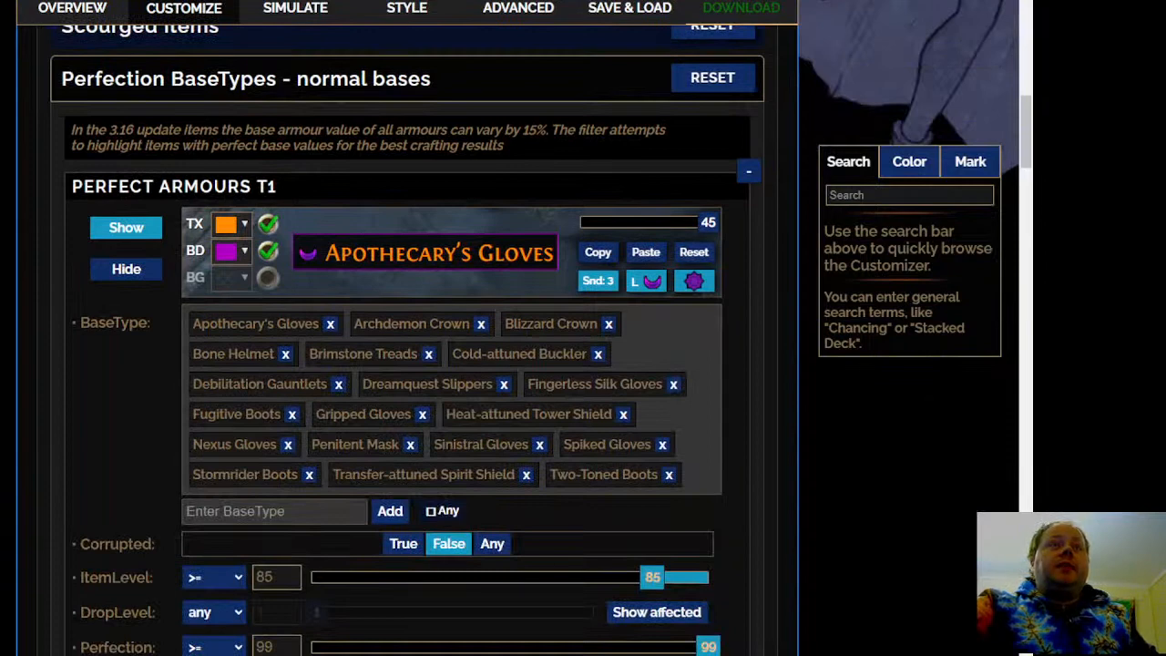
scroll(735, 414, down, 2)
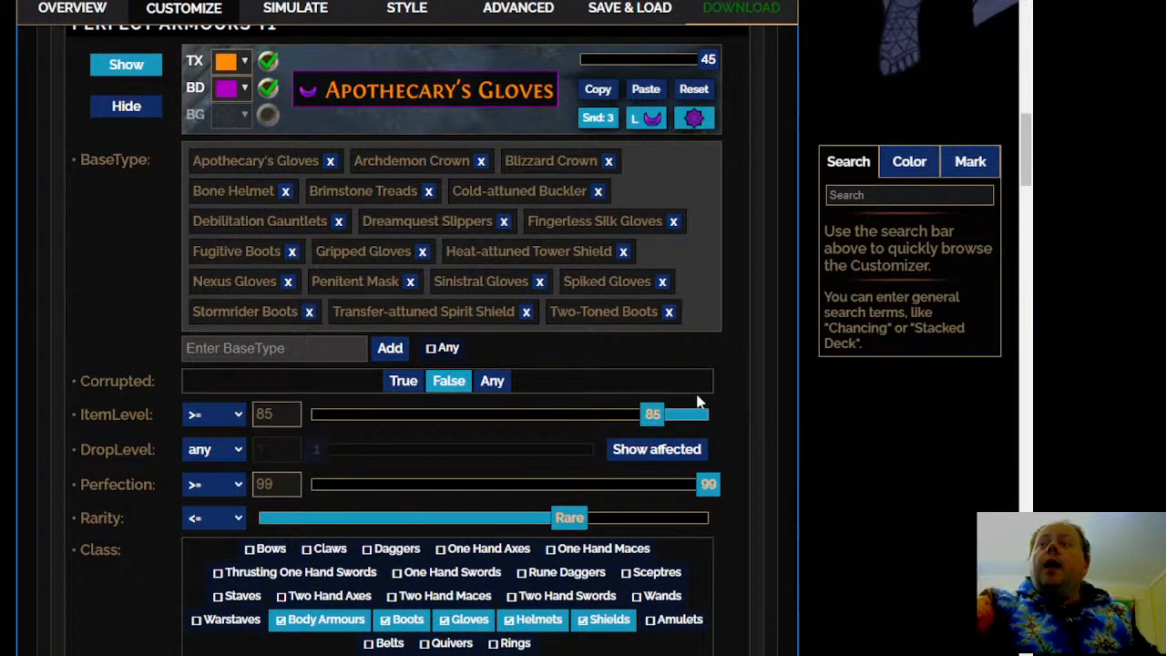
scroll(407, 337, up, 2)
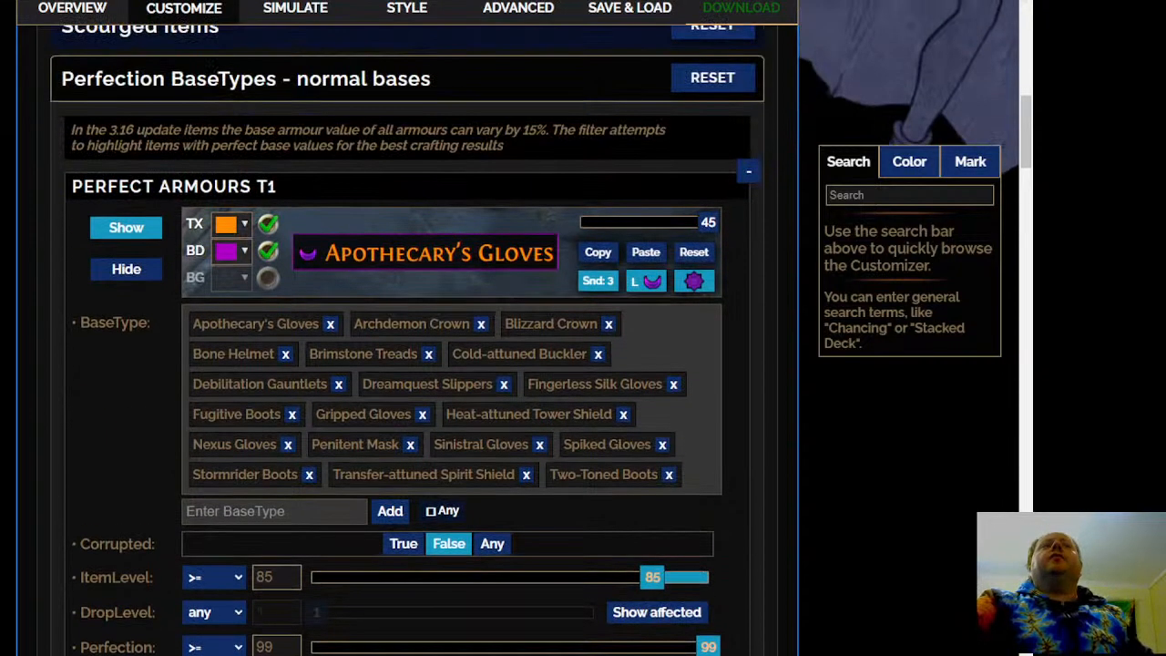
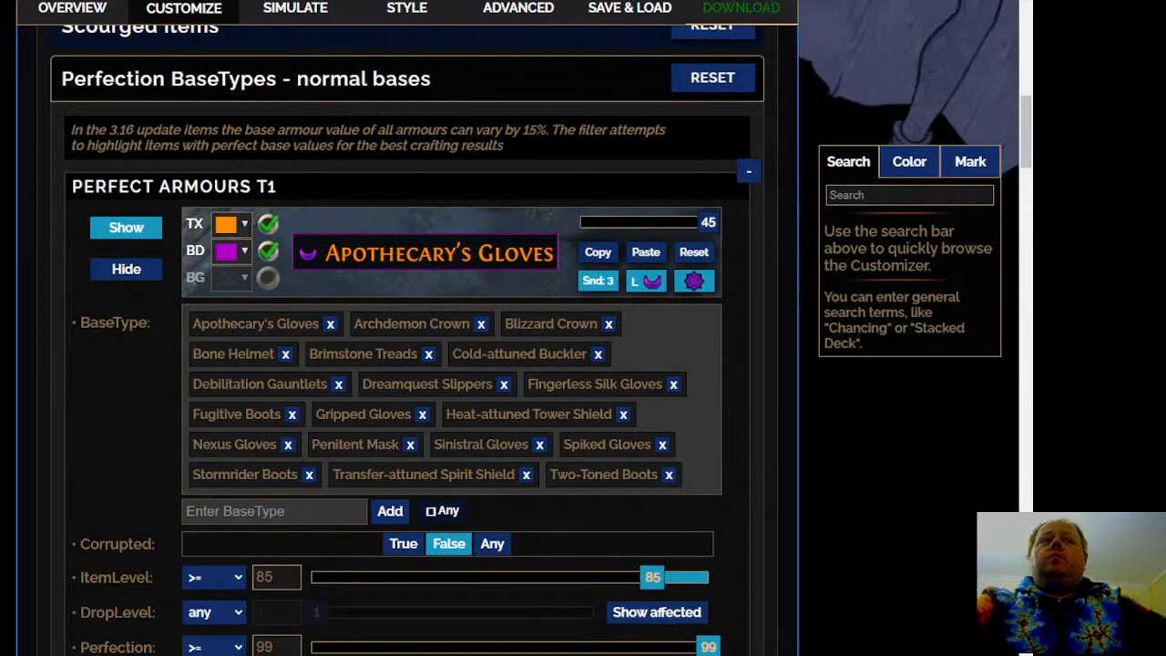
Examine the base types and conditions of the Perfect Armours T1, T2 and T3 rules
scroll(410, 337, down, 4)
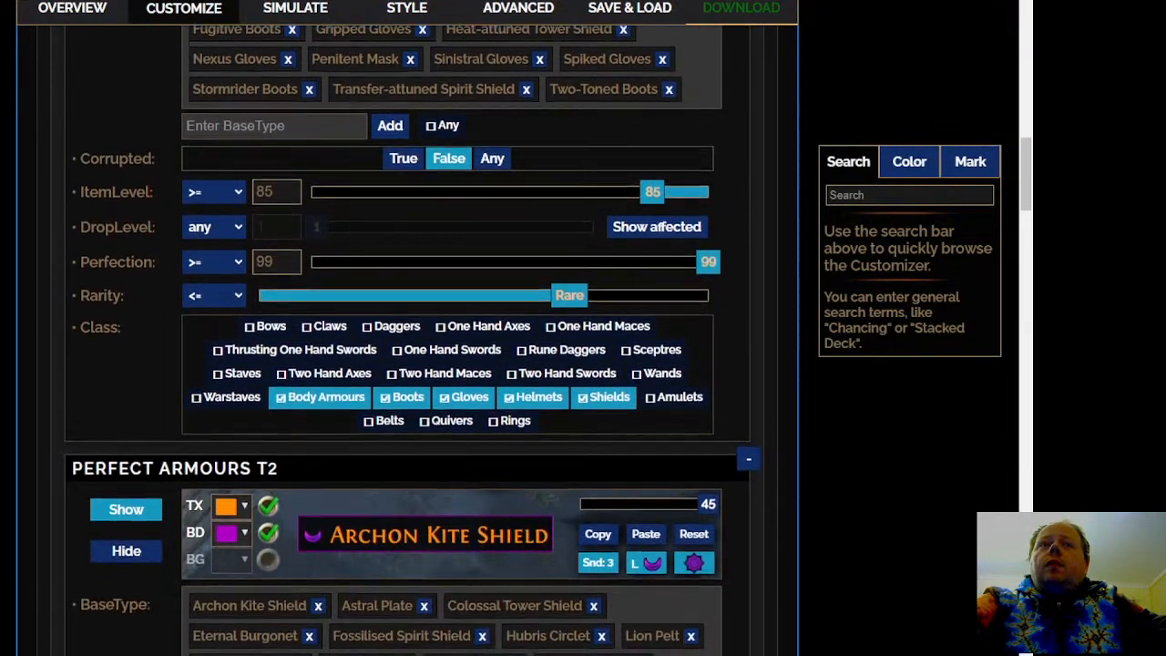
scroll(410, 337, down, 2)
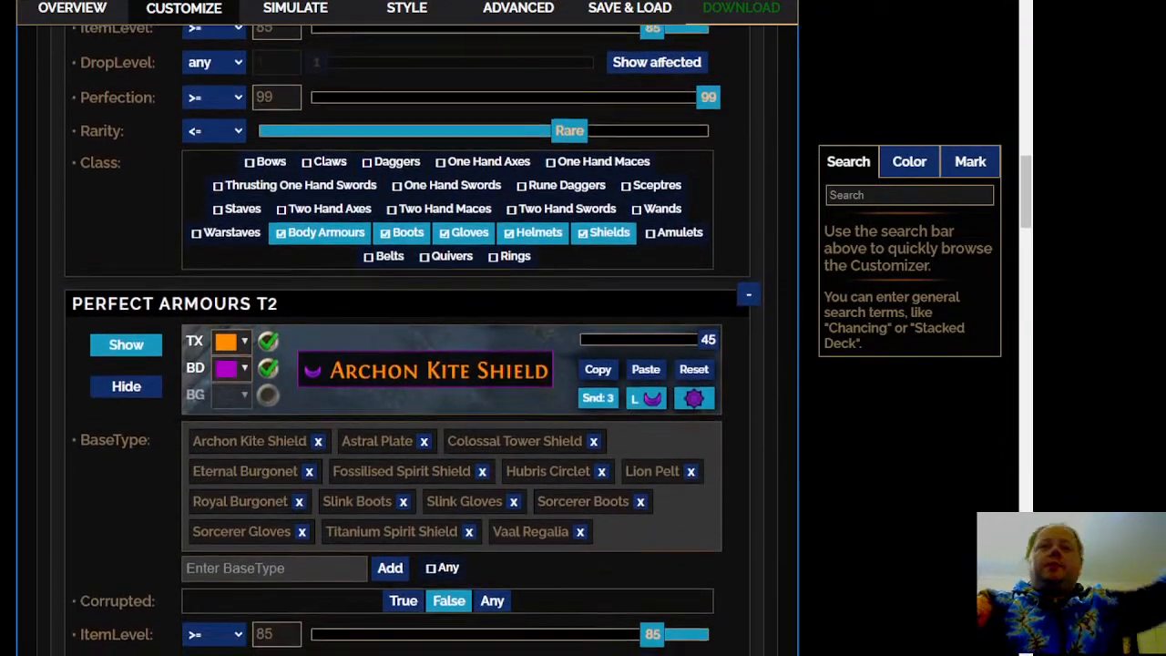
scroll(410, 337, down, 2)
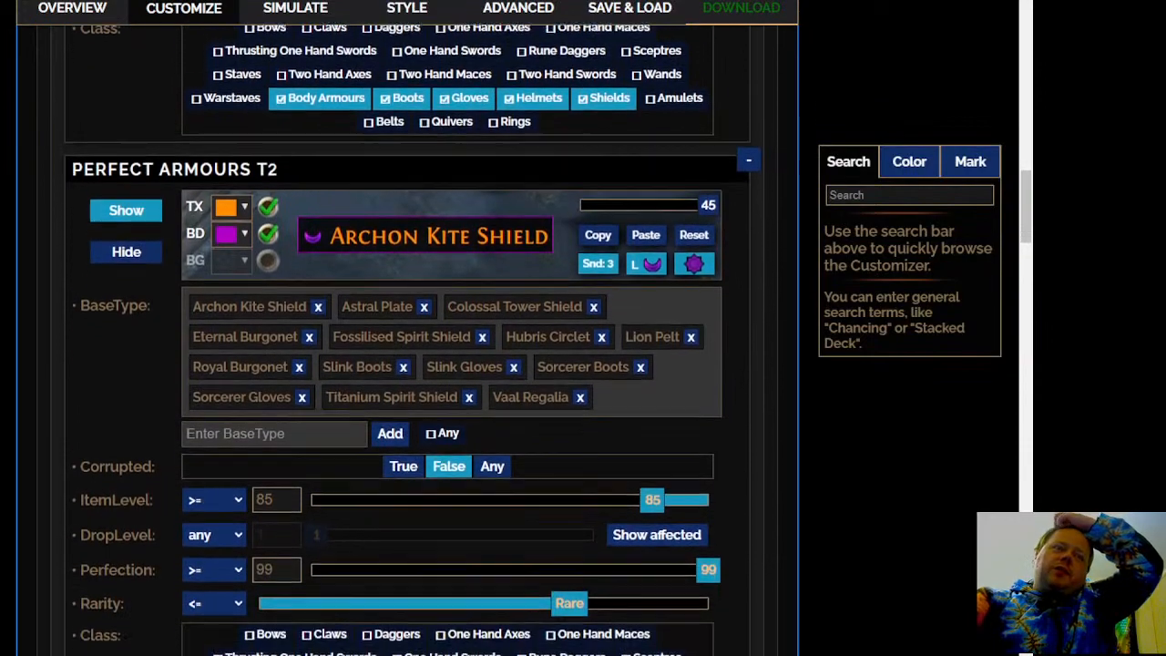
scroll(410, 337, down, 3)
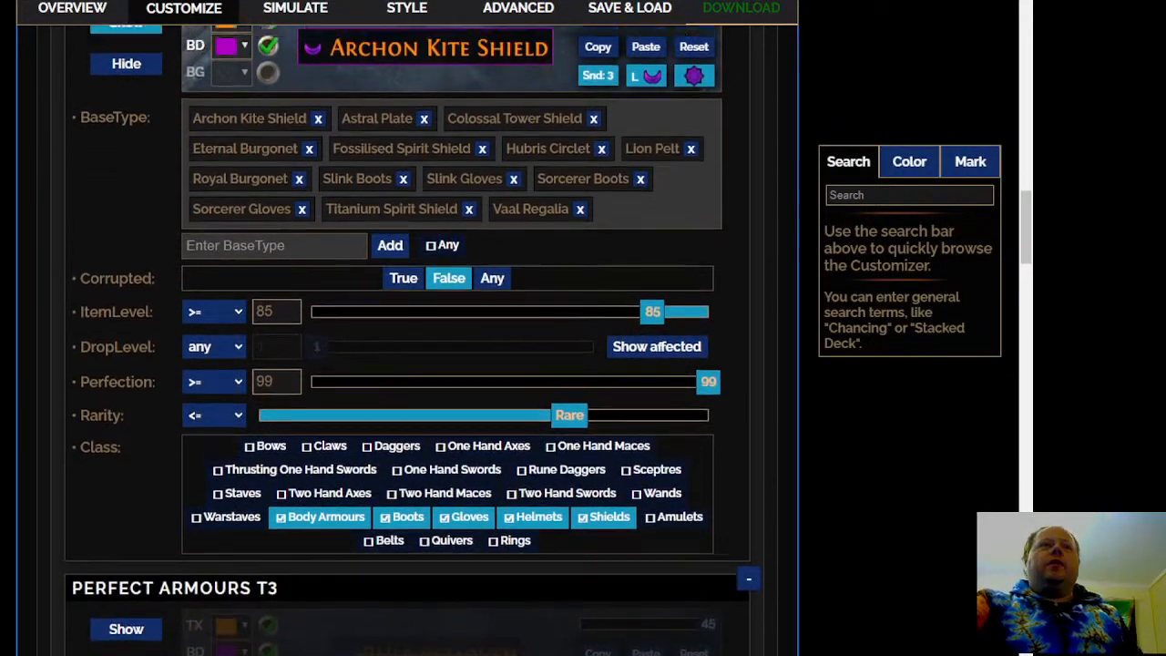
scroll(410, 337, up, 2)
scroll(410, 337, down, 1)
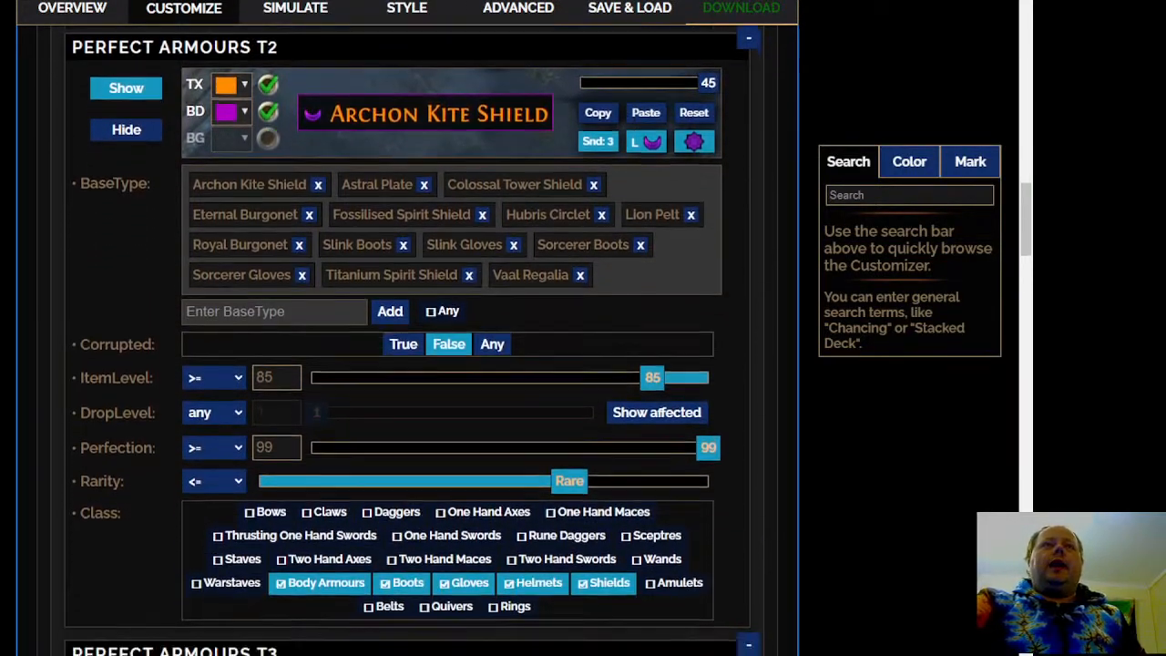
scroll(410, 337, down, 4)
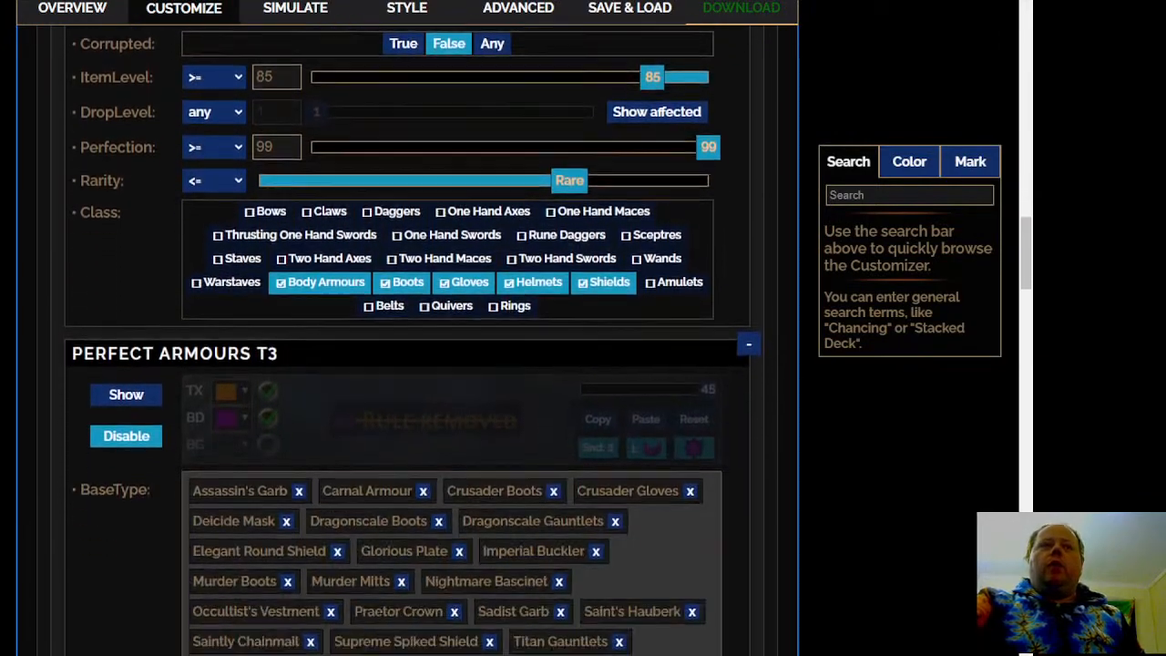
scroll(410, 337, down, 5)
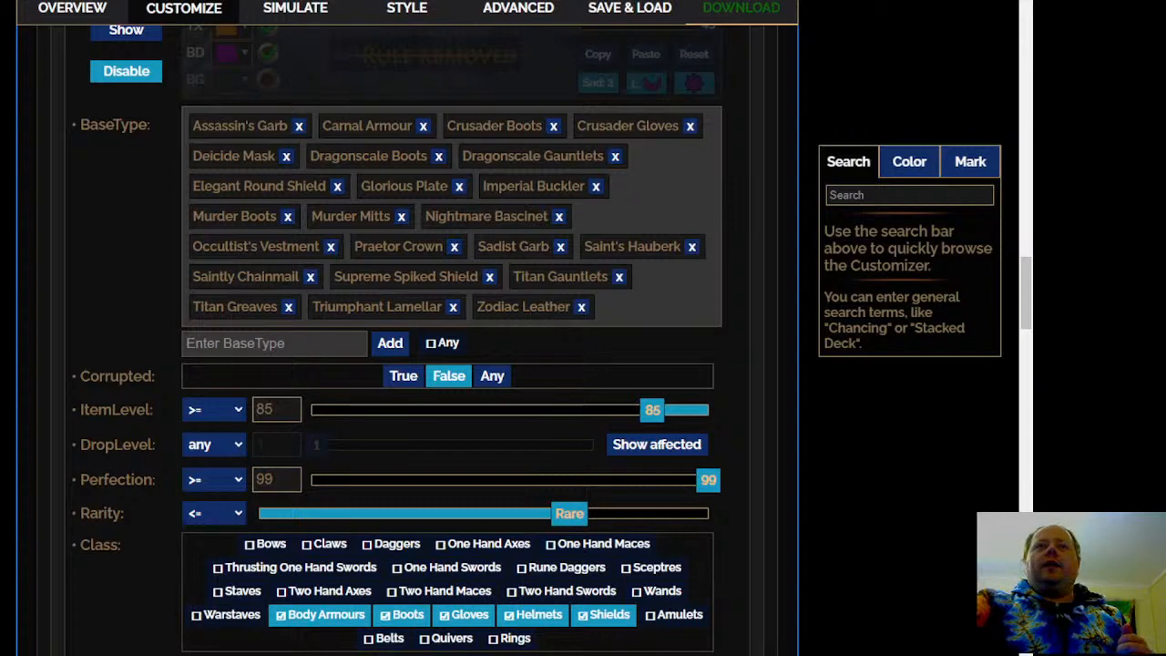
scroll(409, 337, down, 8)
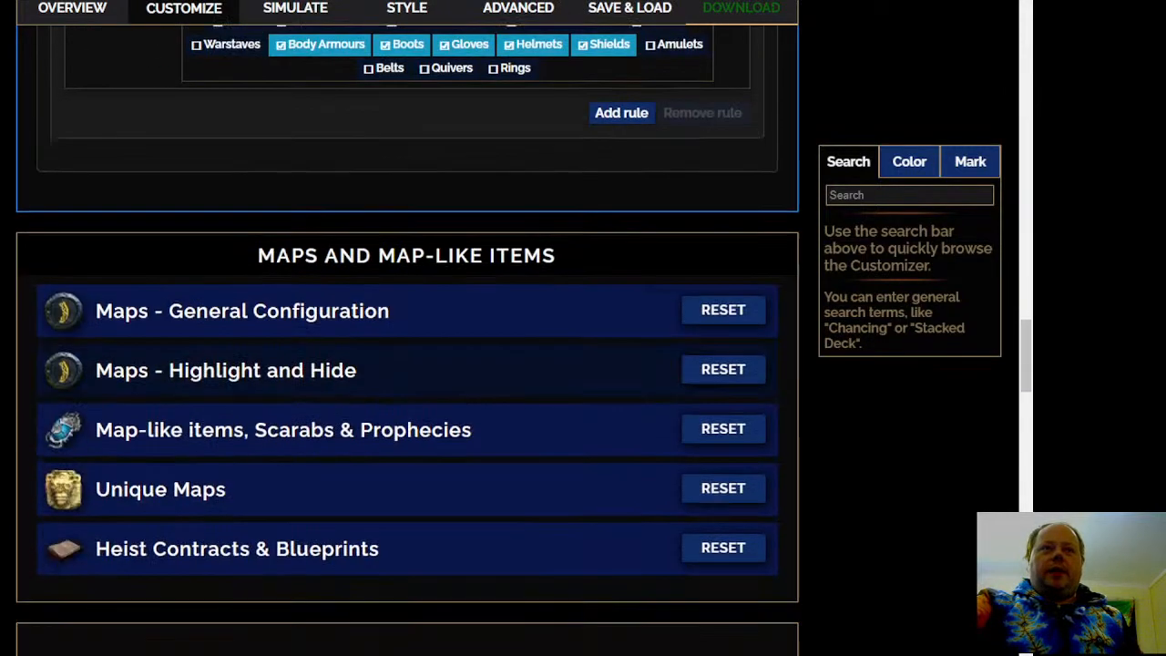
Open the Normal Maps group under Maps - General Configuration and review its highlight rules from T16 down
click(352, 310)
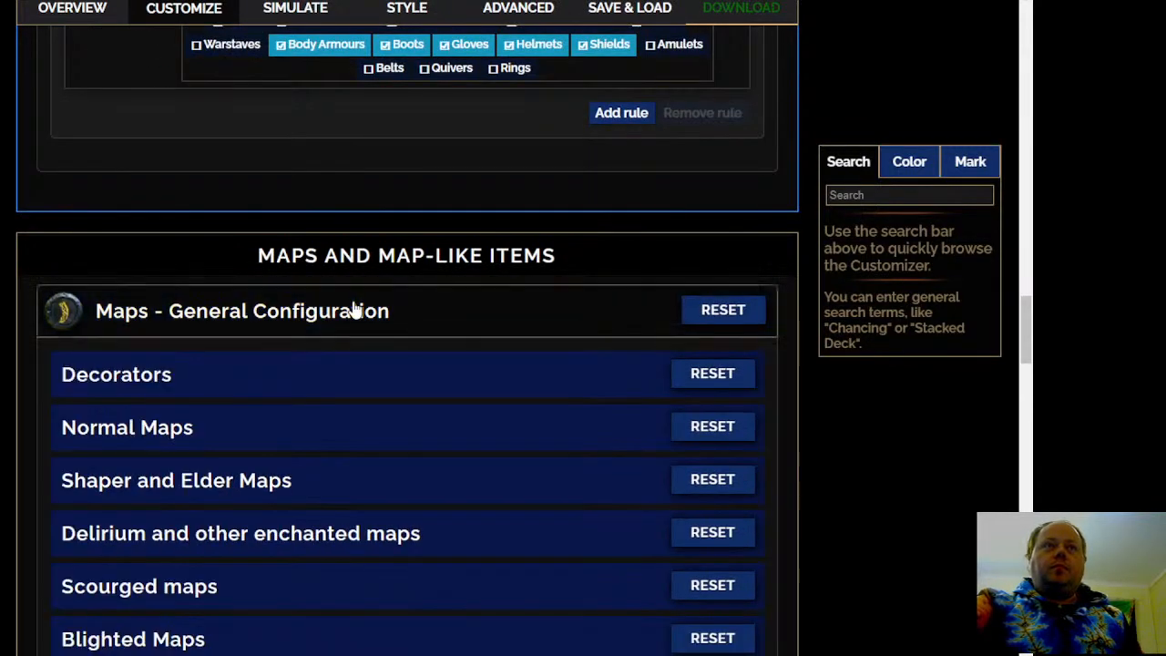
click(373, 450)
scroll(374, 450, down, 12)
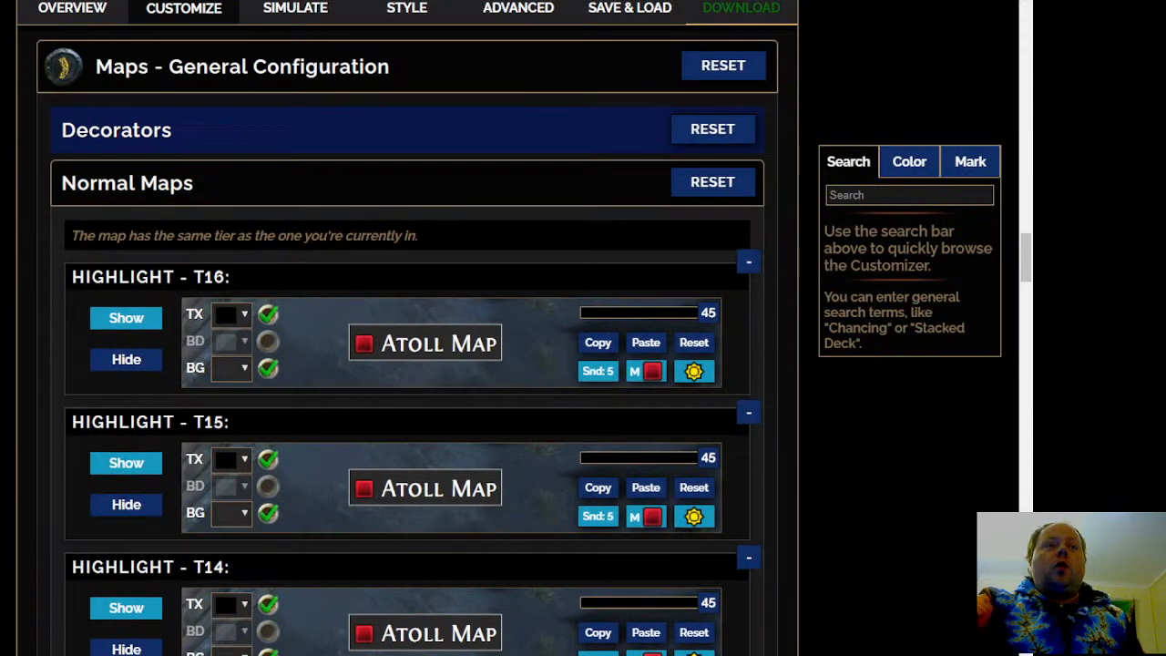
scroll(131, 296, down, 3)
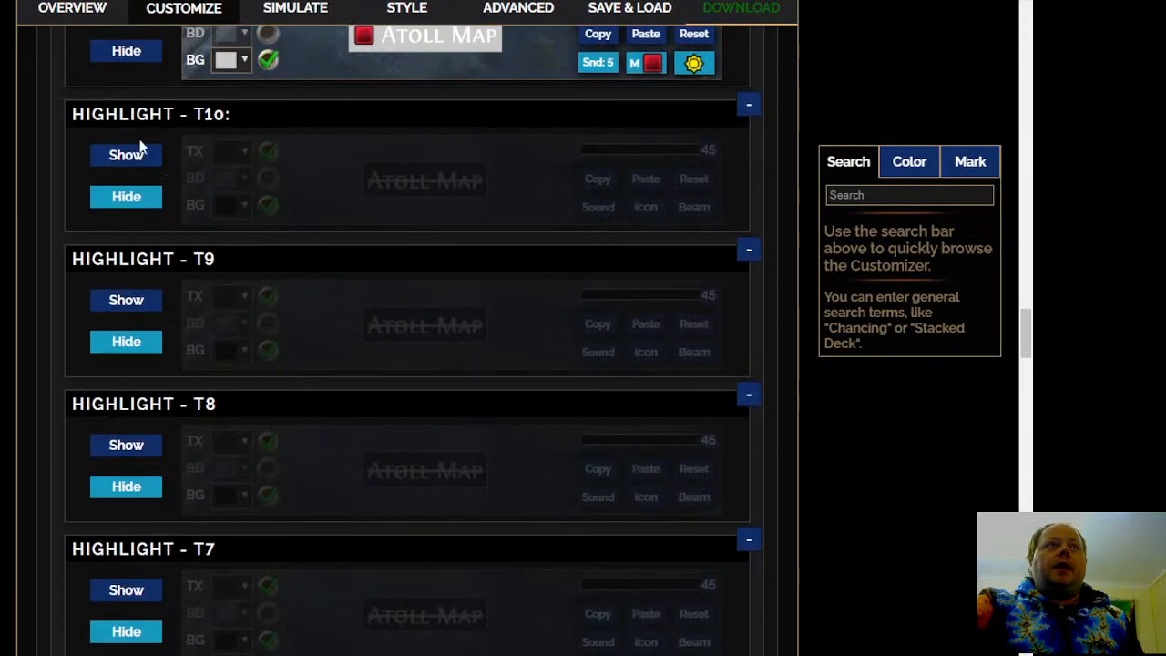
Set the normal map highlight rules for T10 through T1 to Show instead of Hide
click(127, 153)
click(128, 302)
scroll(131, 310, down, 3)
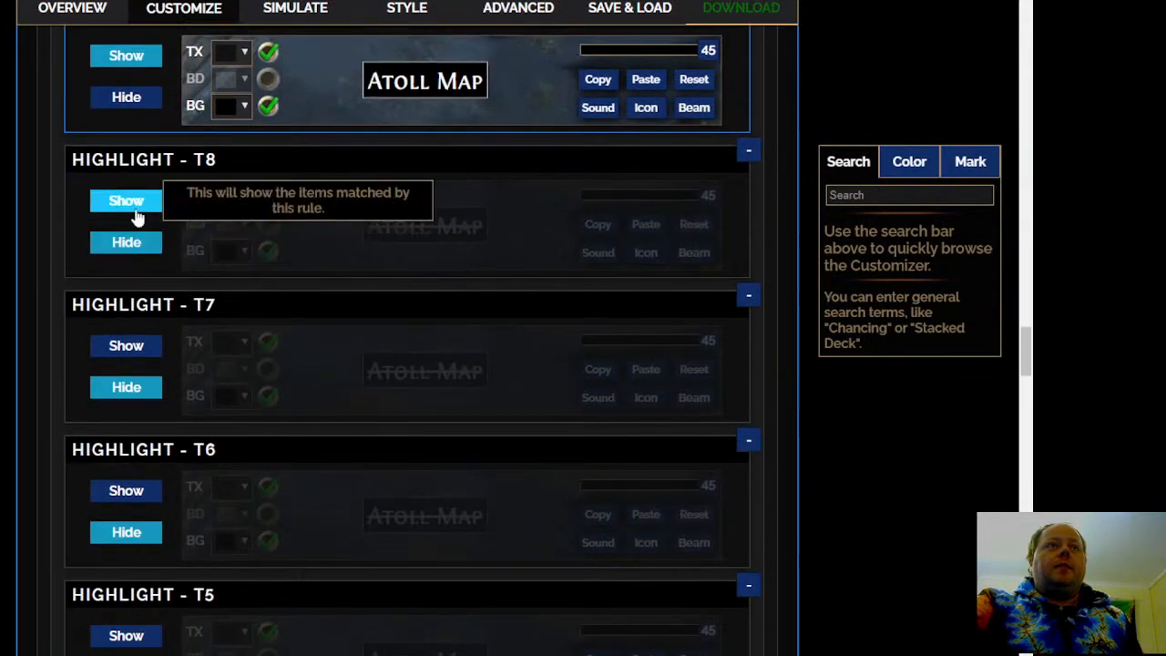
click(125, 200)
click(144, 346)
click(129, 489)
scroll(137, 496, down, 4)
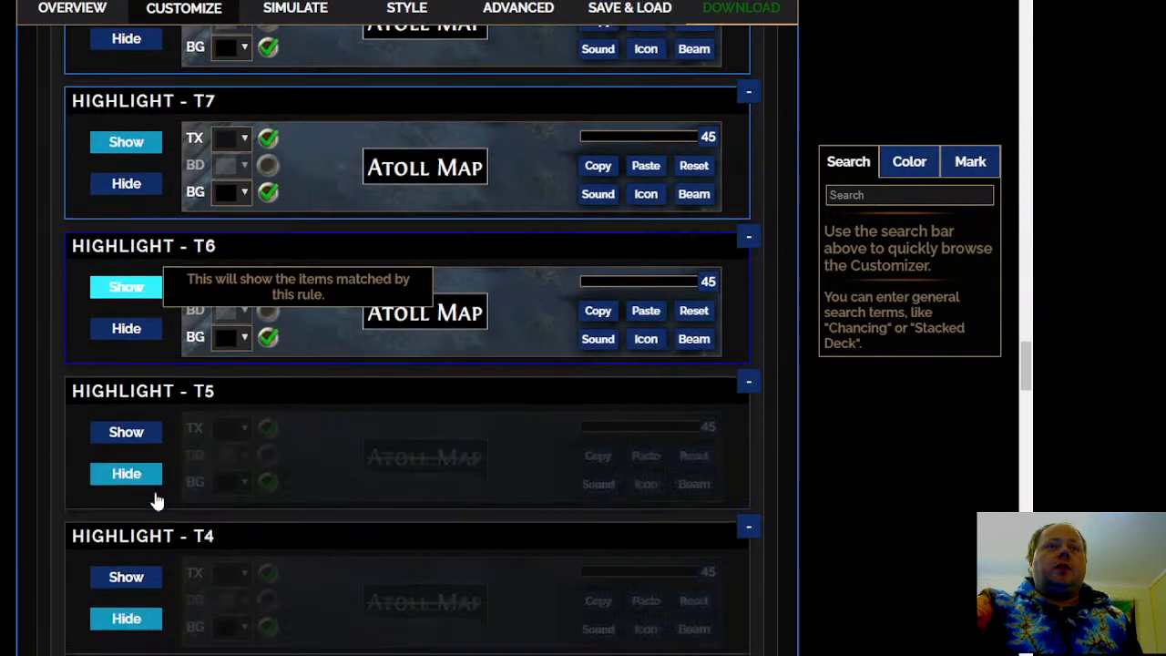
click(129, 317)
click(125, 454)
scroll(141, 464, down, 3)
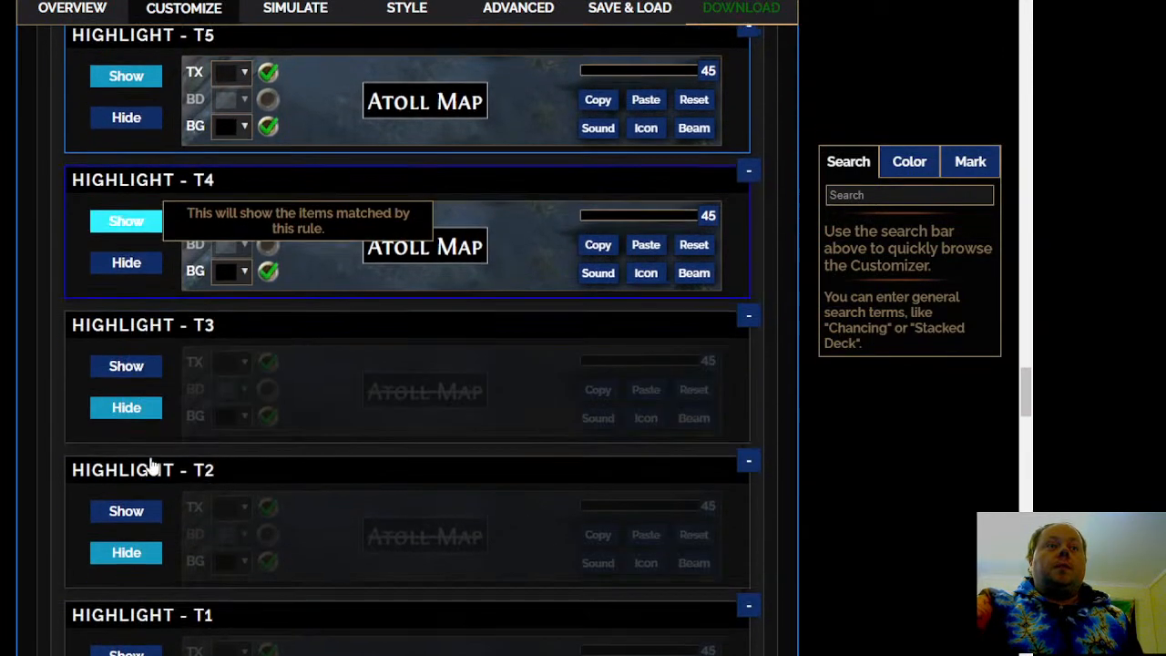
click(127, 348)
scroll(140, 410, down, 2)
click(126, 339)
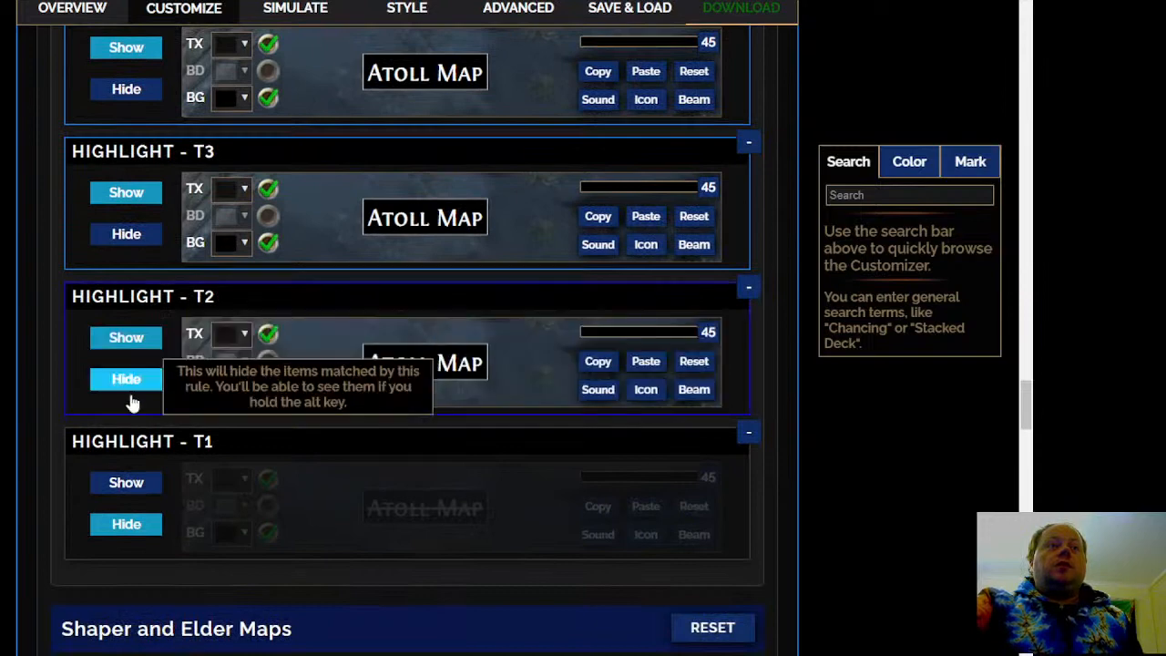
click(128, 484)
Expand the Shaper and Elder Maps, Delirium and other enchanted maps, and Scourged maps groups and review their rules
scroll(312, 424, down, 3)
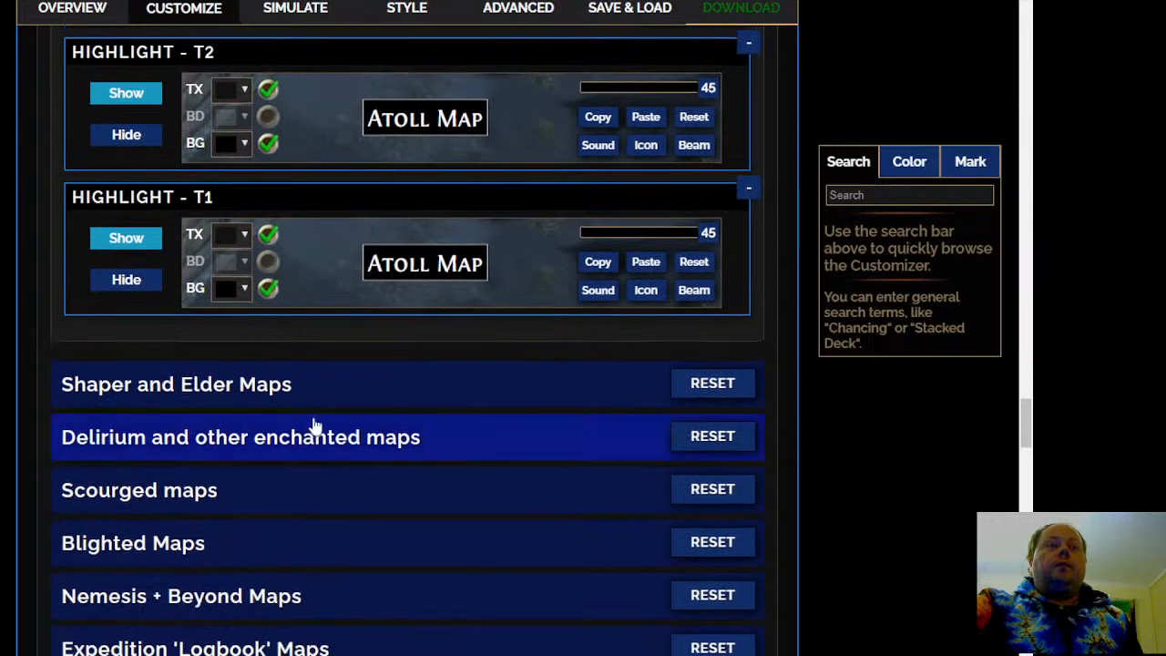
click(456, 393)
scroll(238, 390, down, 4)
scroll(93, 377, down, 2)
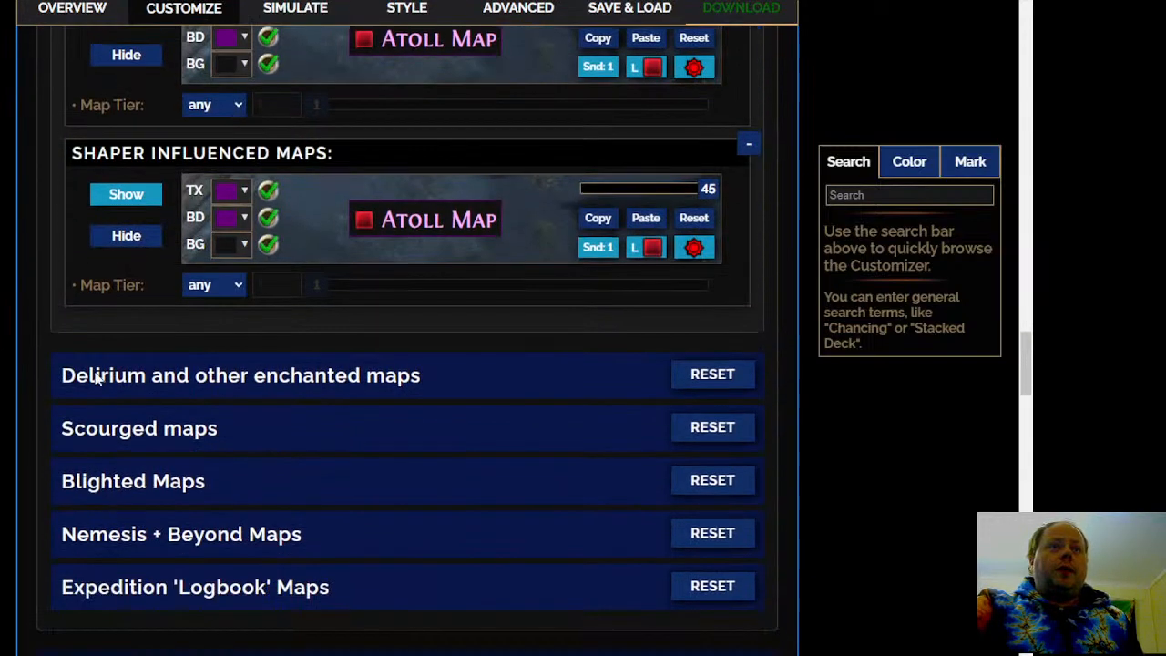
click(488, 375)
scroll(390, 297, down, 3)
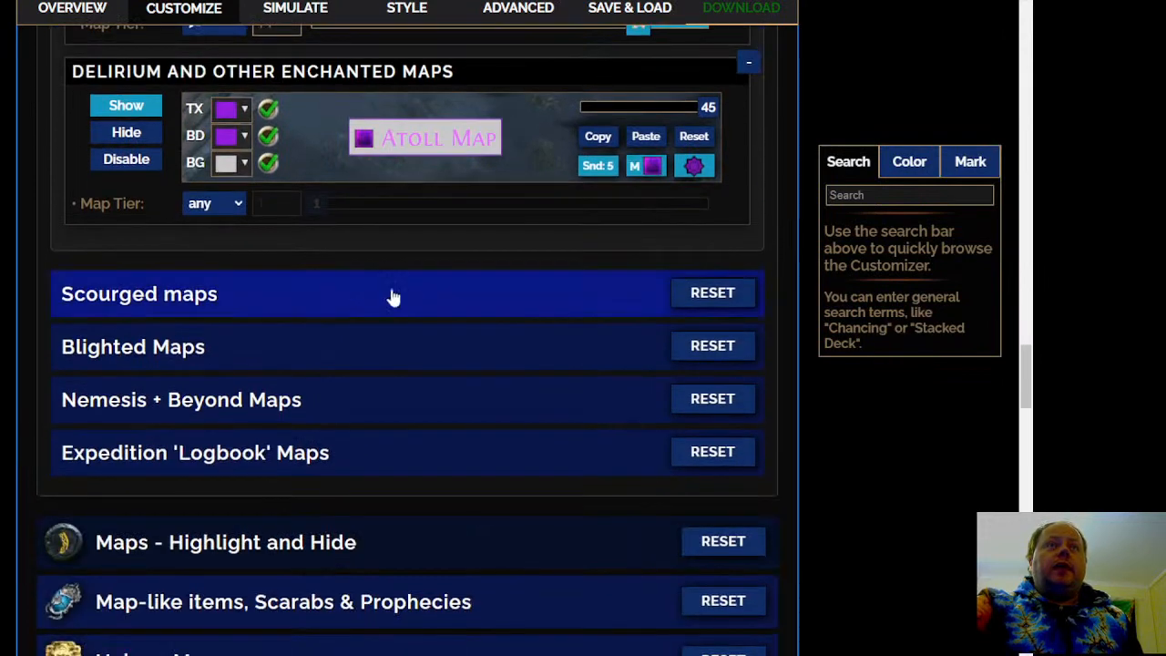
click(429, 297)
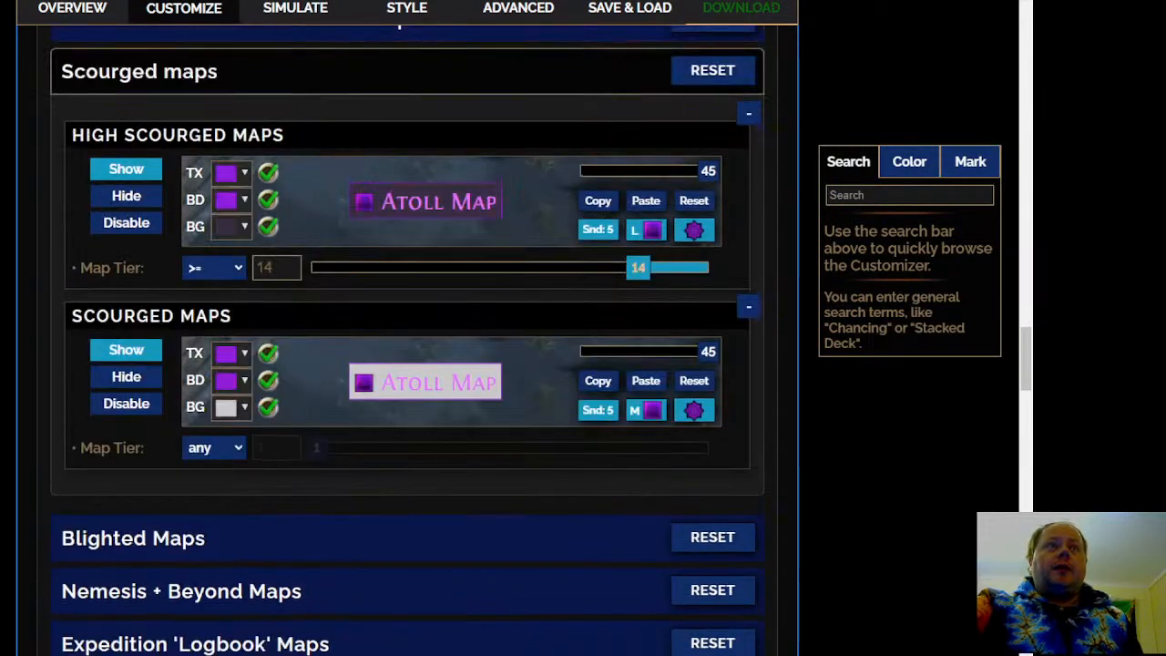
Expand Blighted Maps and examine the Uber, High and Low Blighted rules, including the Uber Blighted Map filter entry
scroll(466, 380, down, 2)
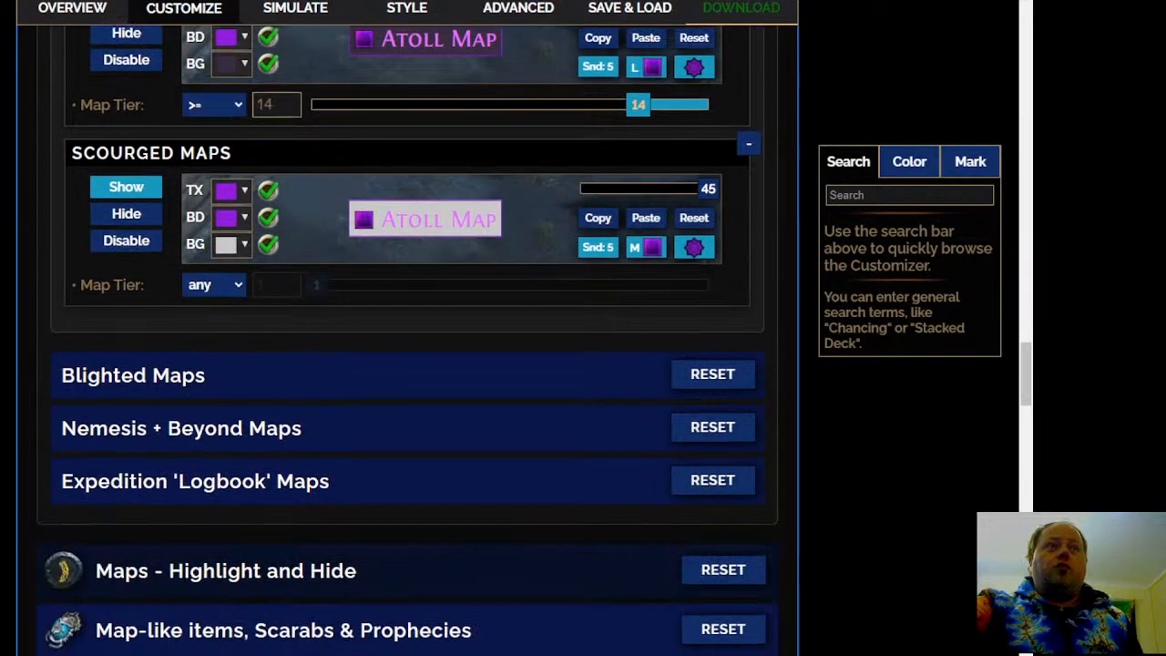
click(466, 381)
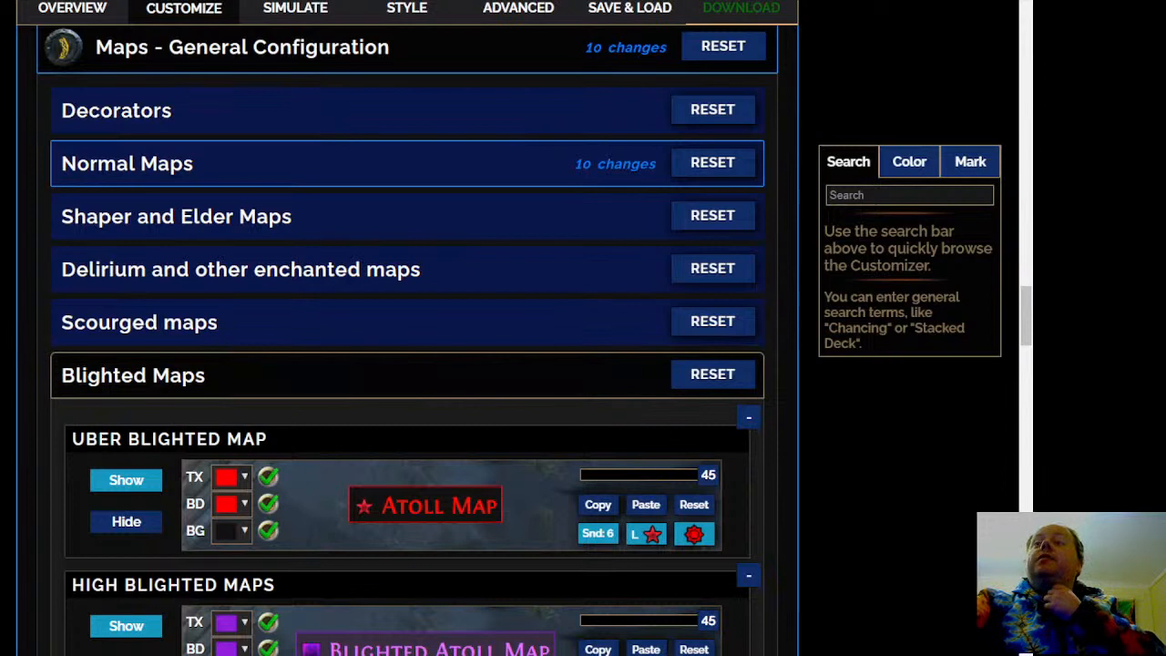
scroll(407, 365, down, 1)
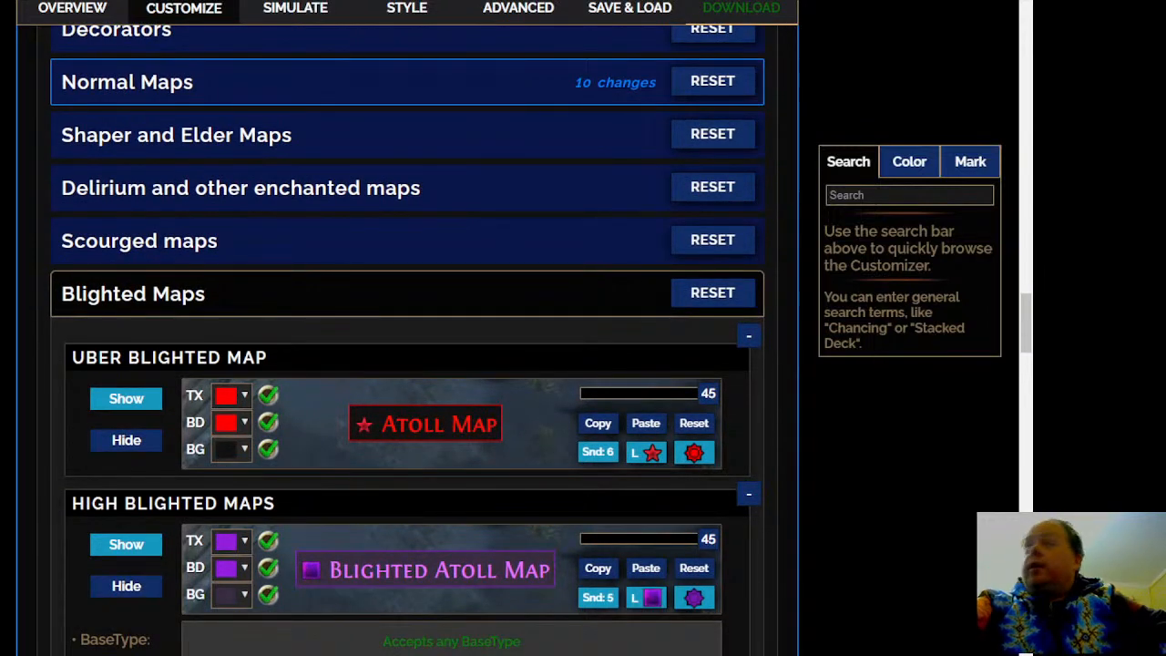
scroll(407, 364, down, 4)
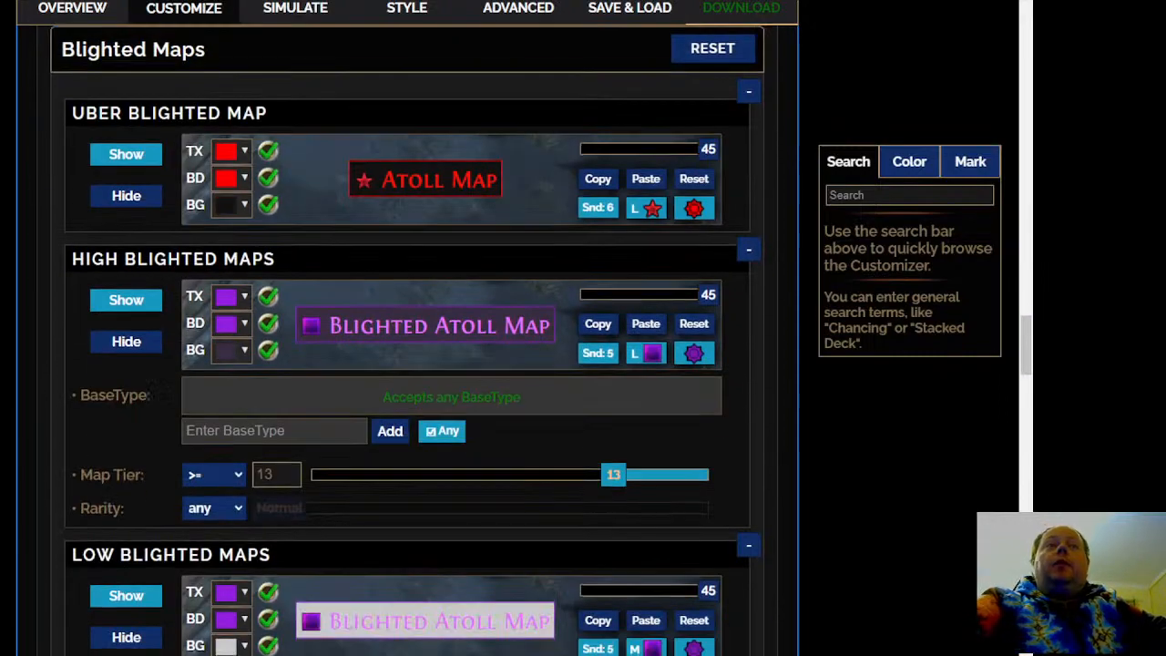
scroll(407, 365, up, 2)
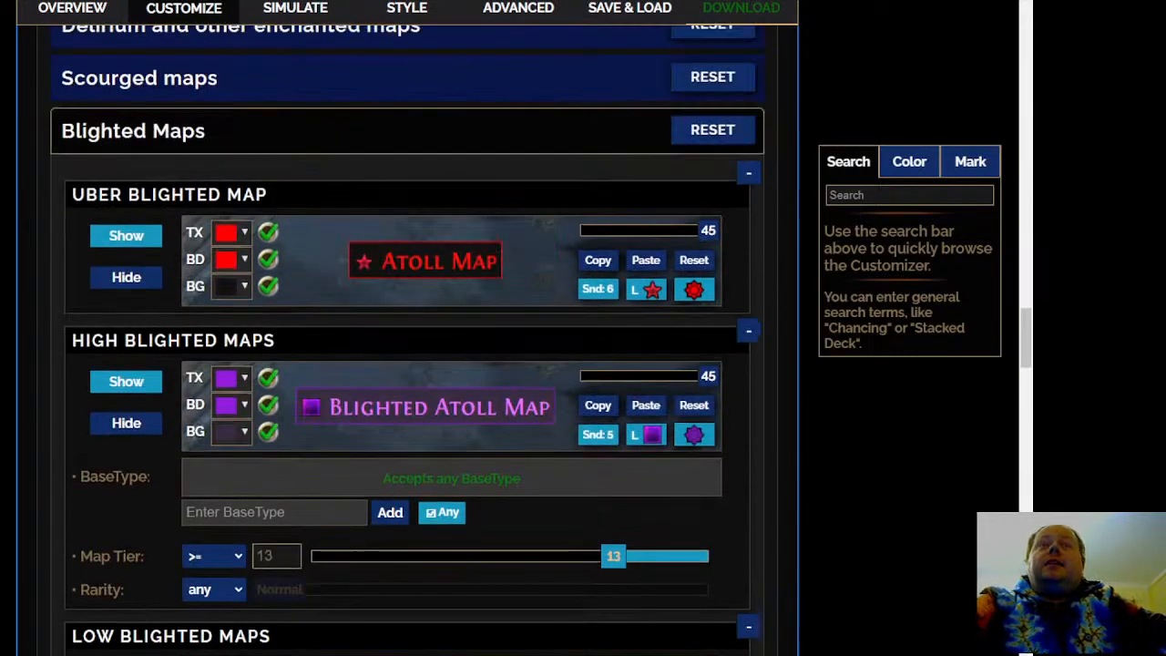
scroll(407, 365, down, 3)
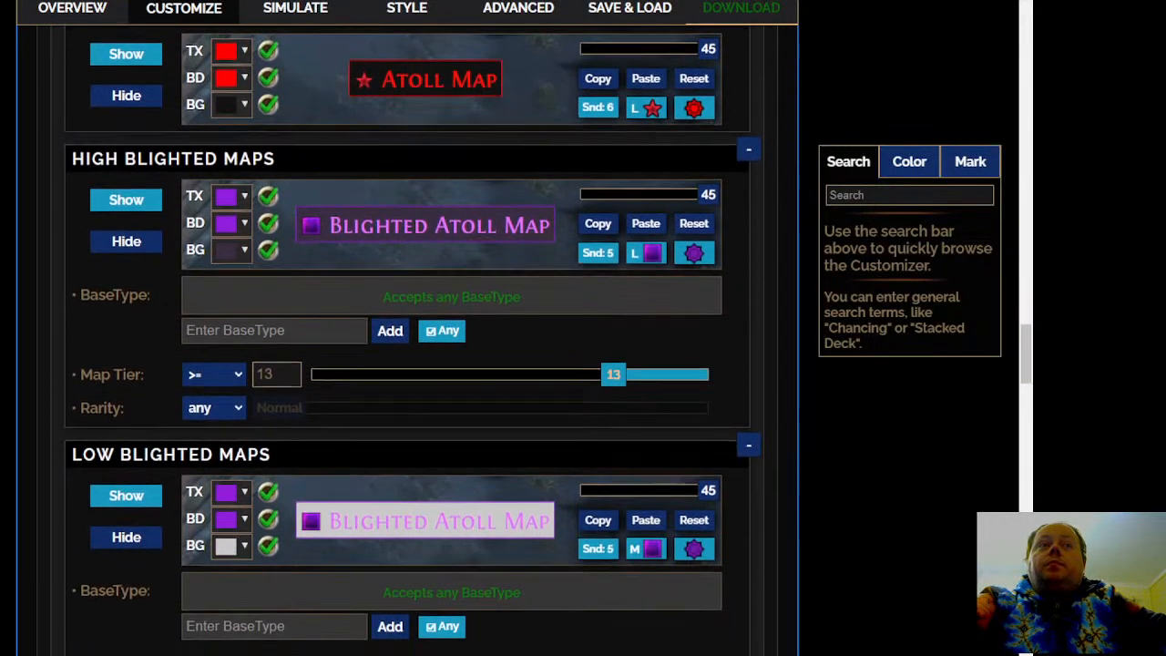
scroll(600, 142, down, 3)
scroll(599, 141, up, 3)
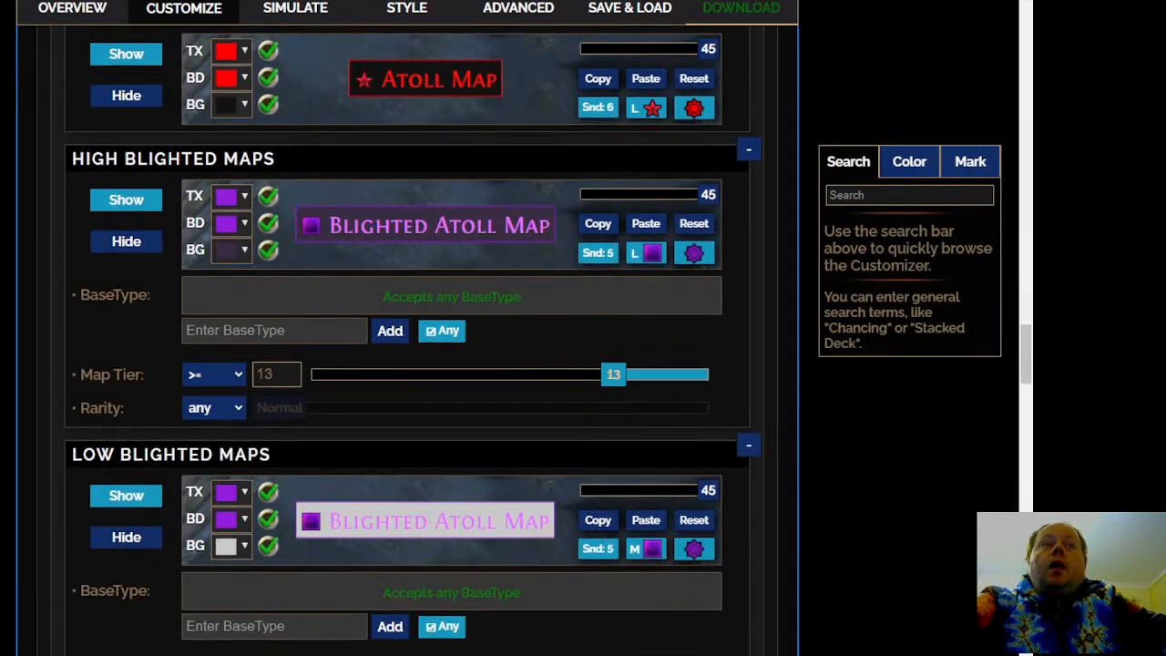
scroll(599, 141, down, 3)
scroll(138, 419, up, 2)
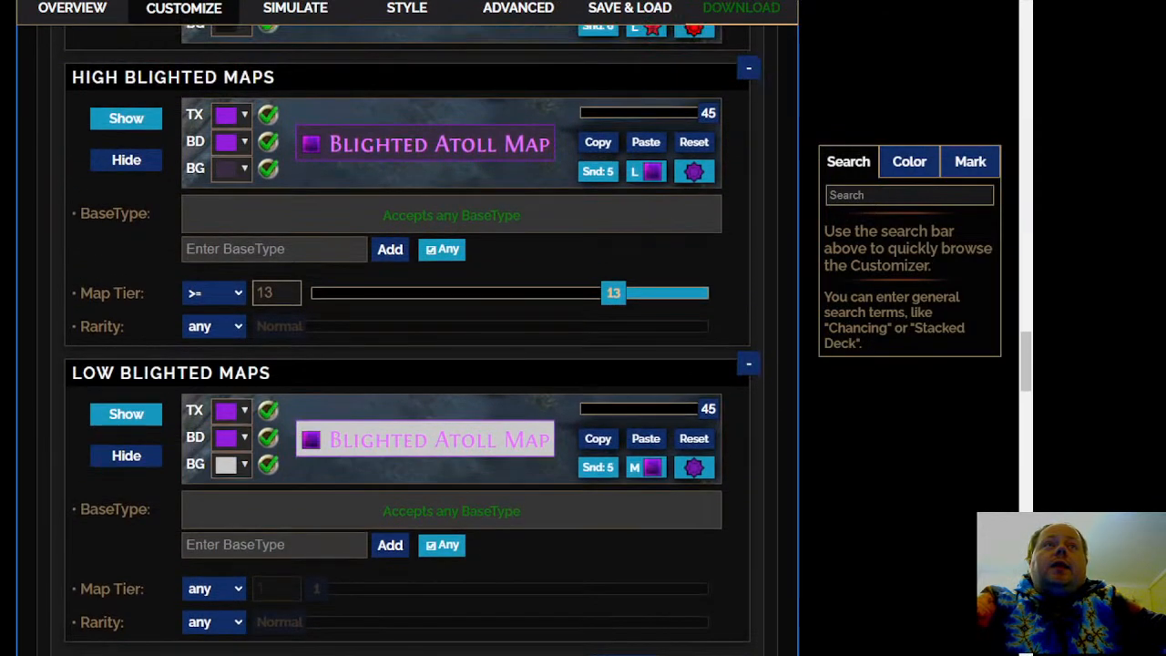
scroll(138, 419, down, 1)
scroll(26, 409, down, 1)
scroll(26, 409, up, 3)
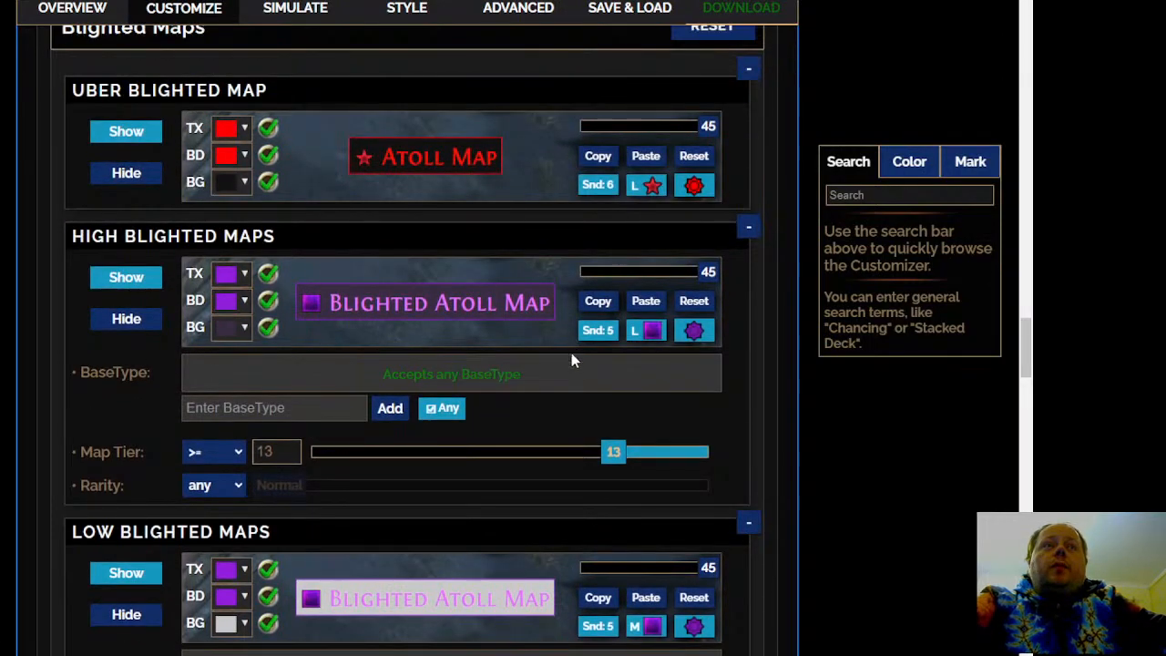
scroll(547, 392, up, 3)
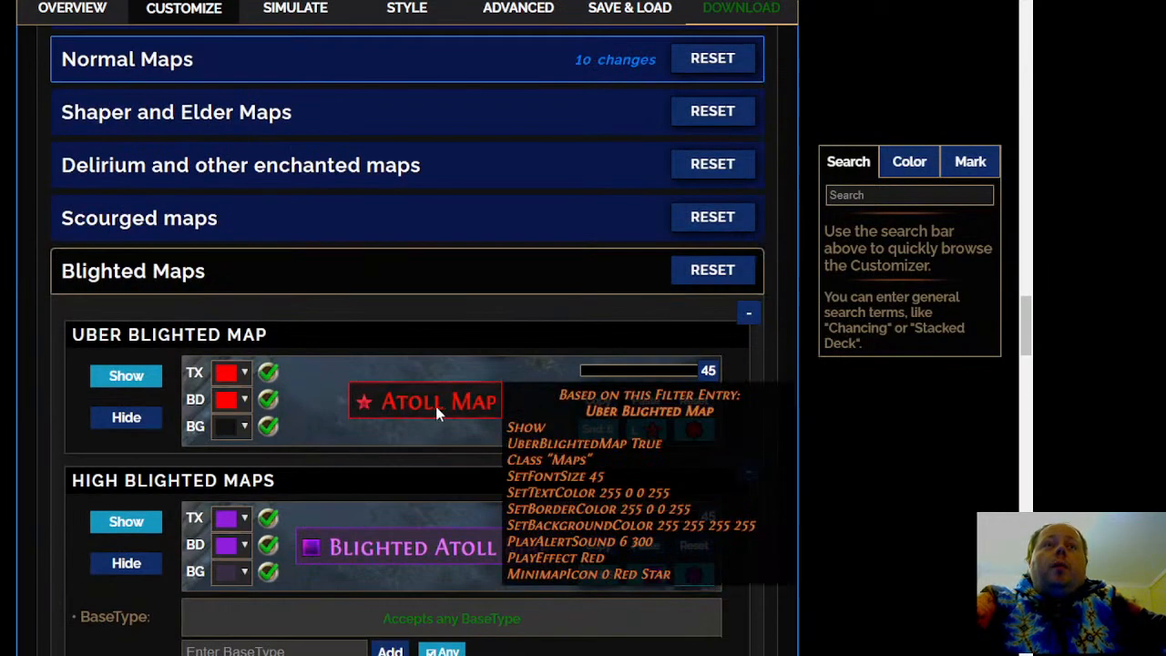
Finish the Low Blighted Maps rule, then open Nemesis + Beyond Maps and review its required mods
scroll(27, 539, down, 7)
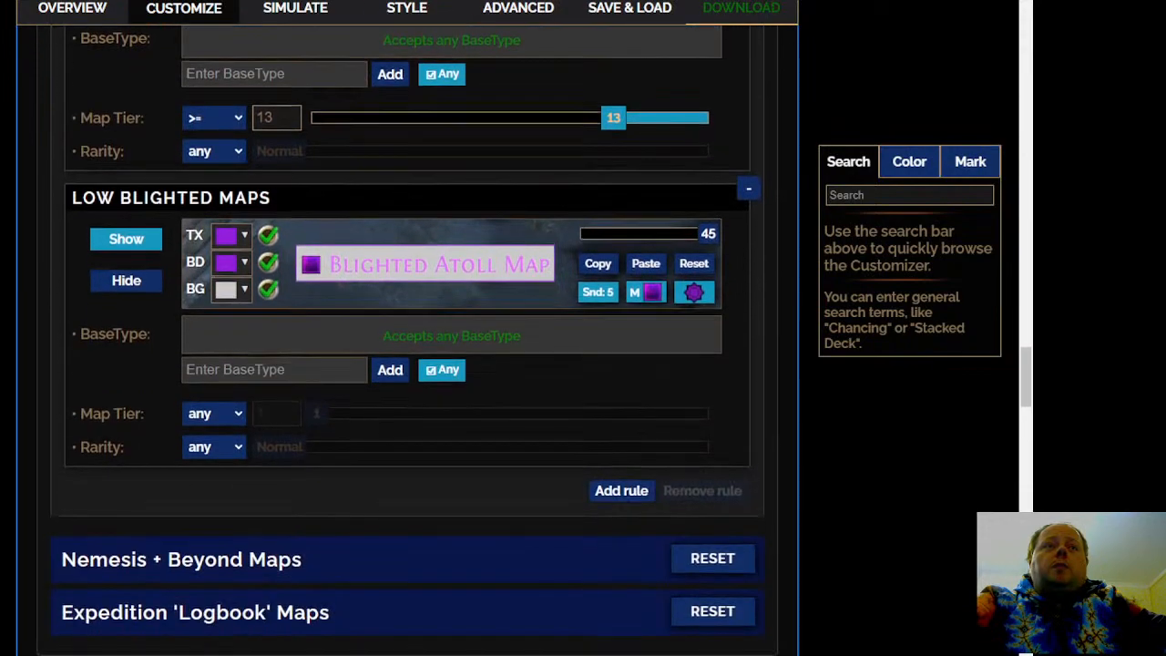
scroll(308, 430, down, 2)
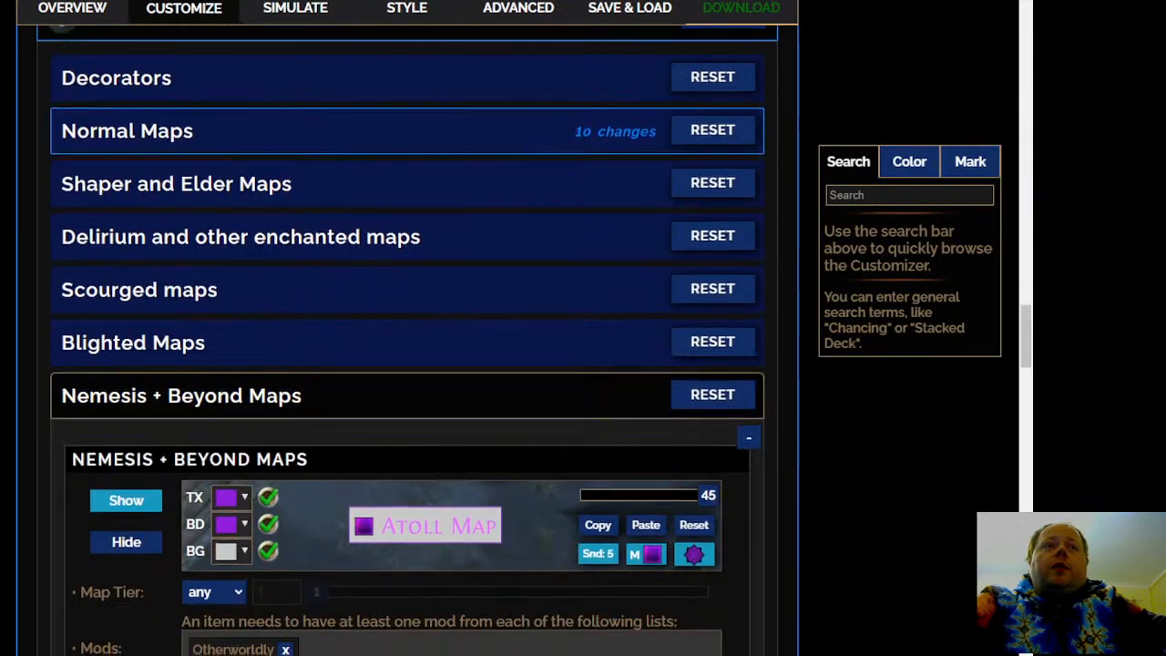
scroll(317, 416, down, 5)
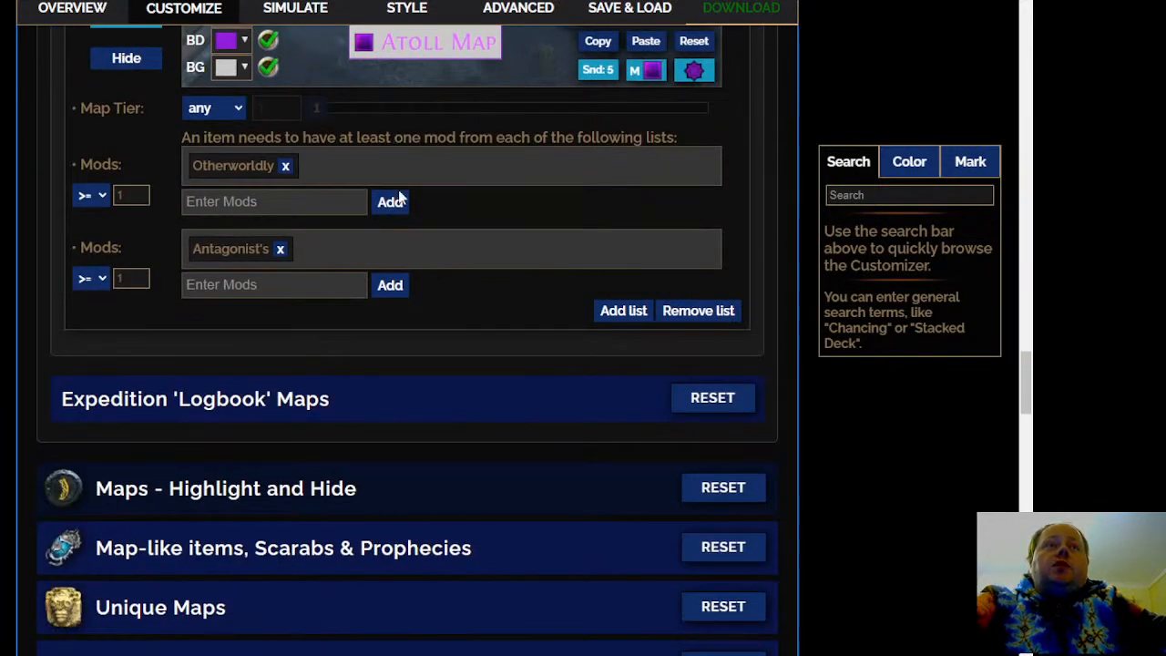
In Expedition 'Logbook' Maps, give the High logbook rule the near-black preset background and normal alert sound 6
click(406, 401)
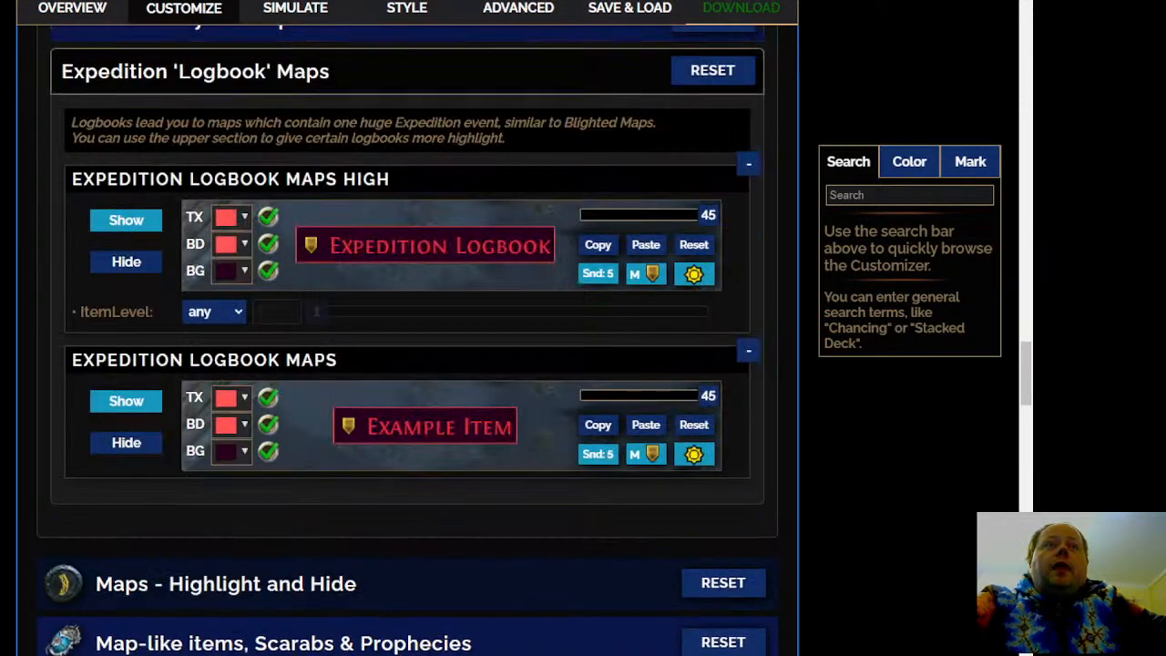
click(244, 272)
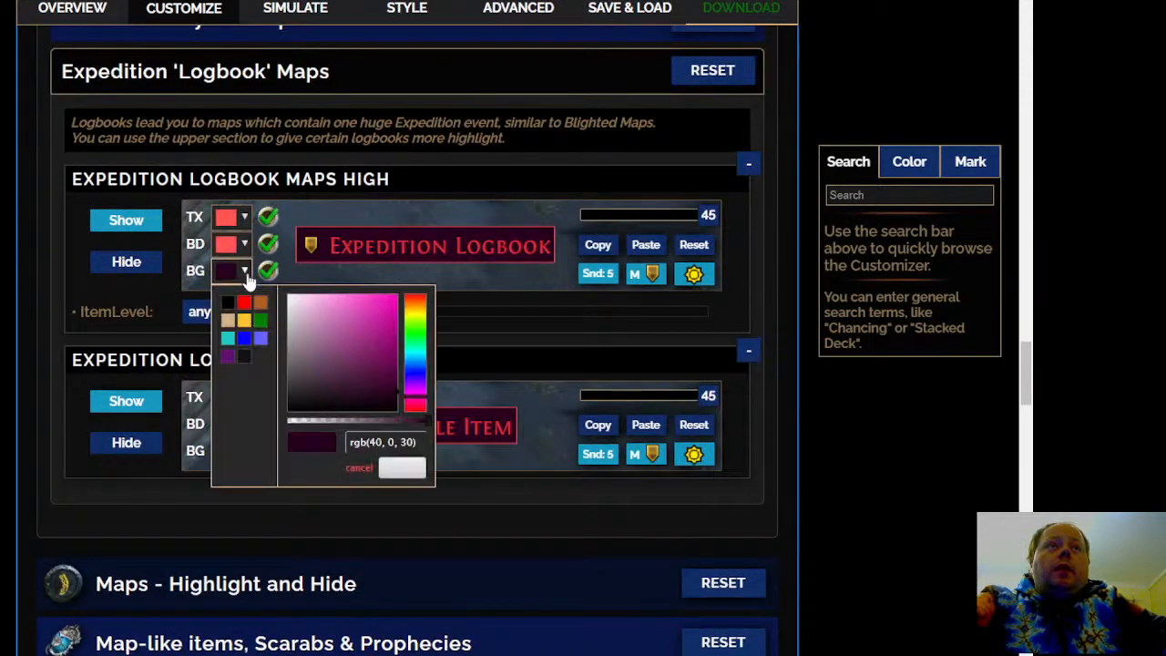
click(244, 358)
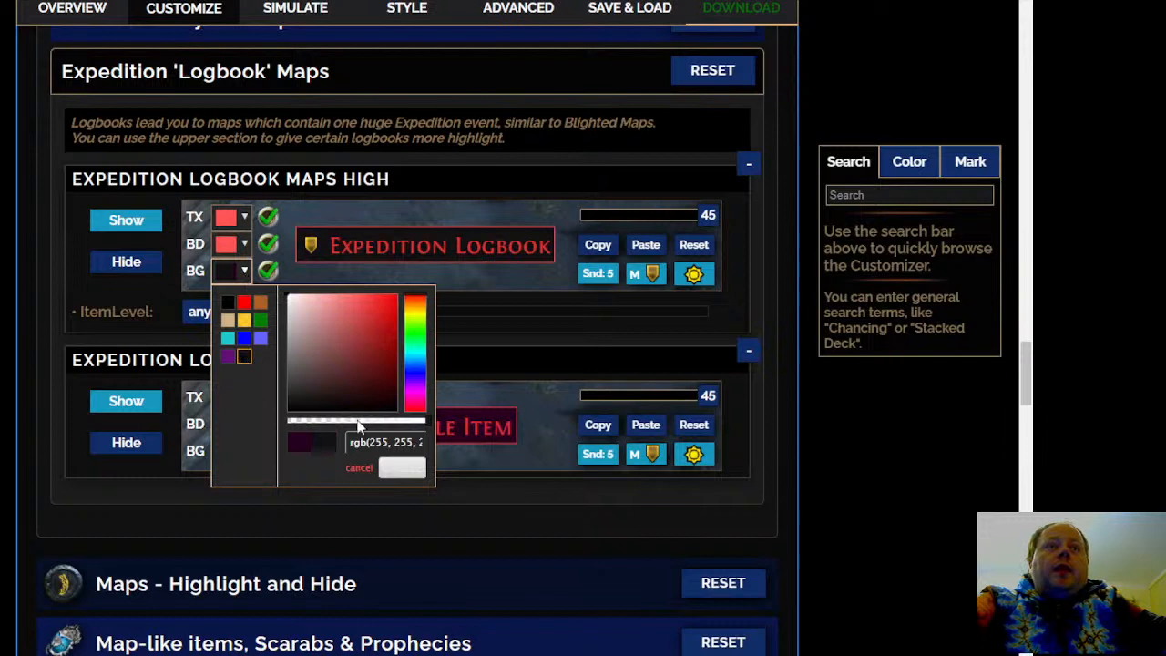
click(409, 475)
click(608, 281)
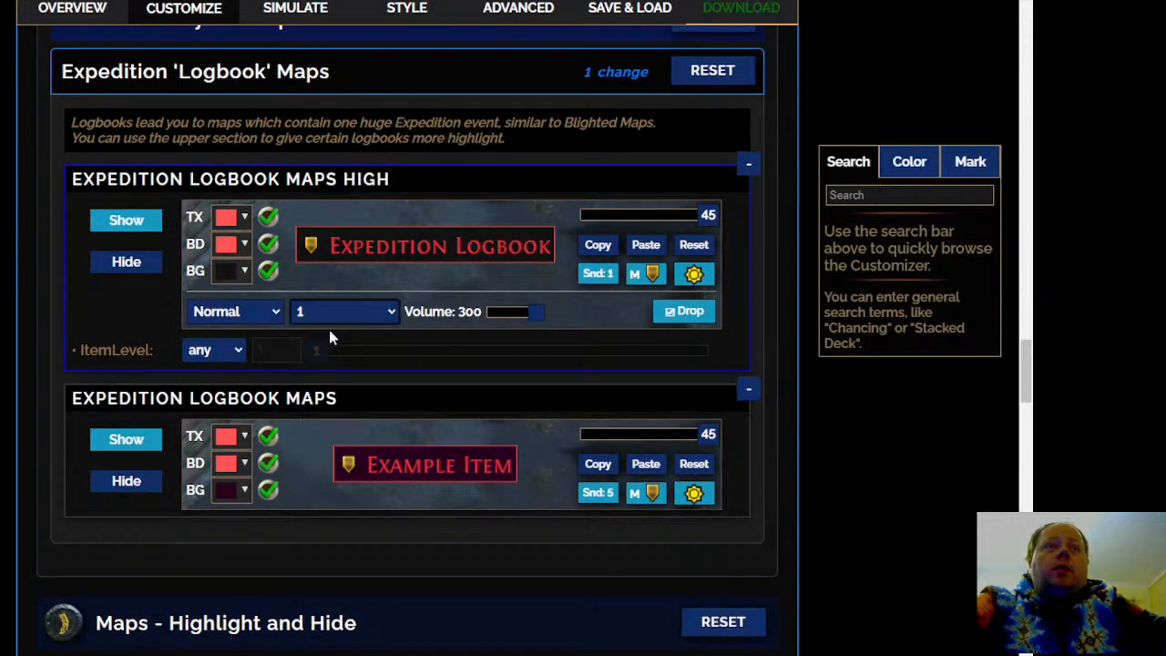
click(351, 414)
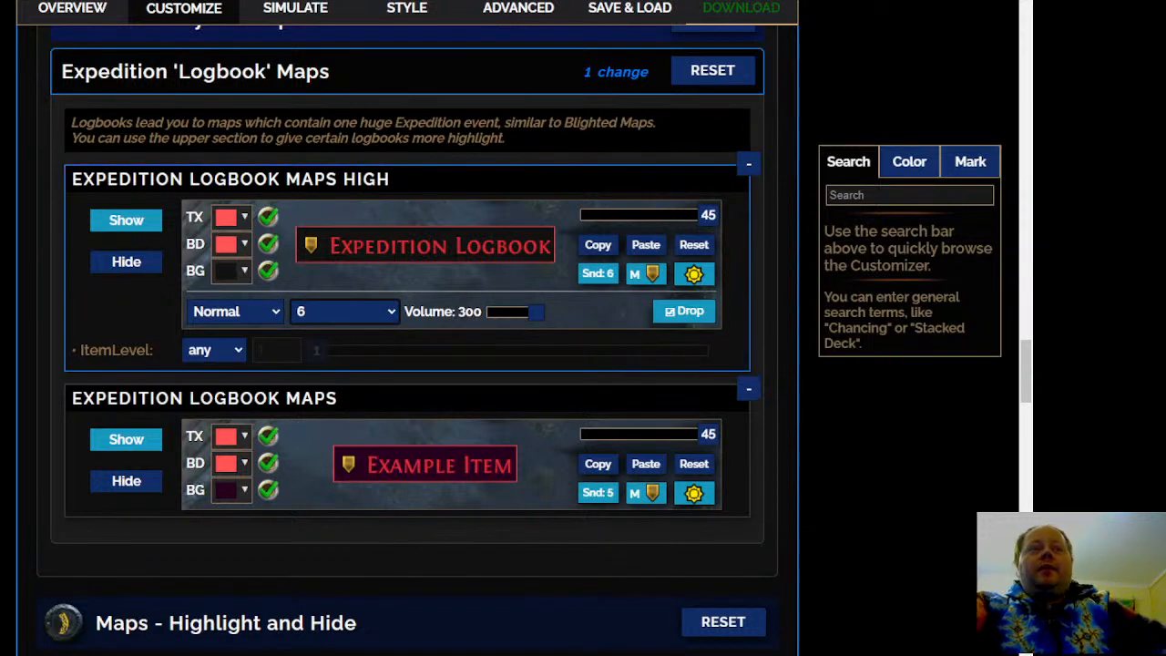
Open Maps - Highlight and Hide and review the rules for hiding by tier, map properties and specific maps
scroll(407, 340, down, 1)
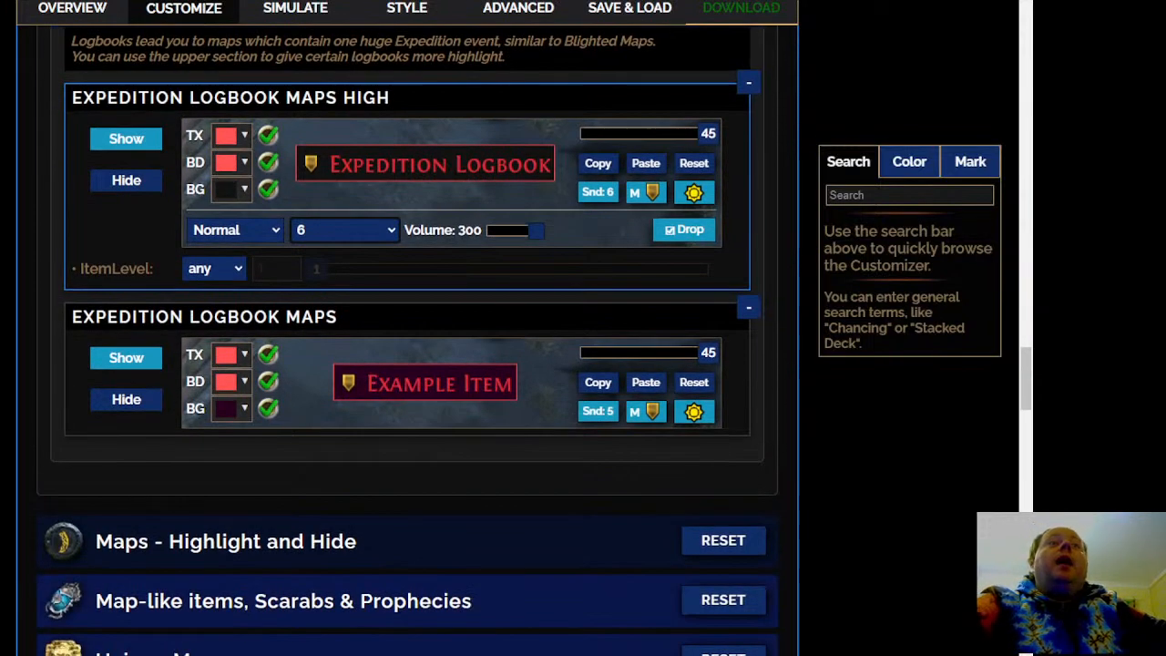
mouse_move(394, 398)
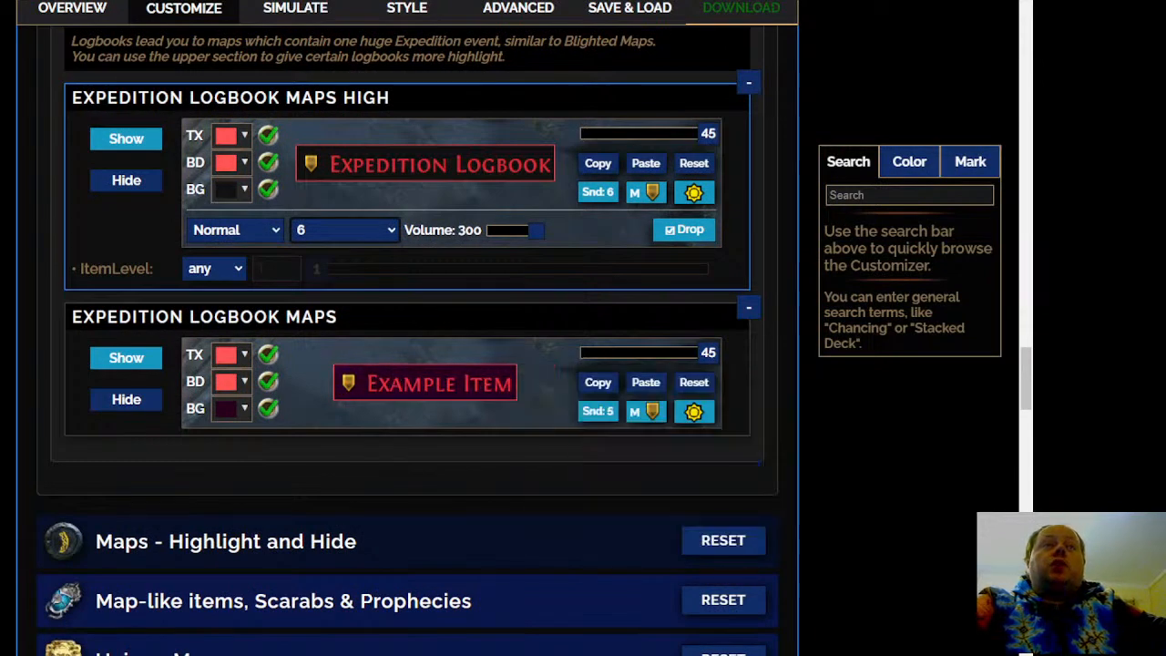
scroll(458, 228, down, 4)
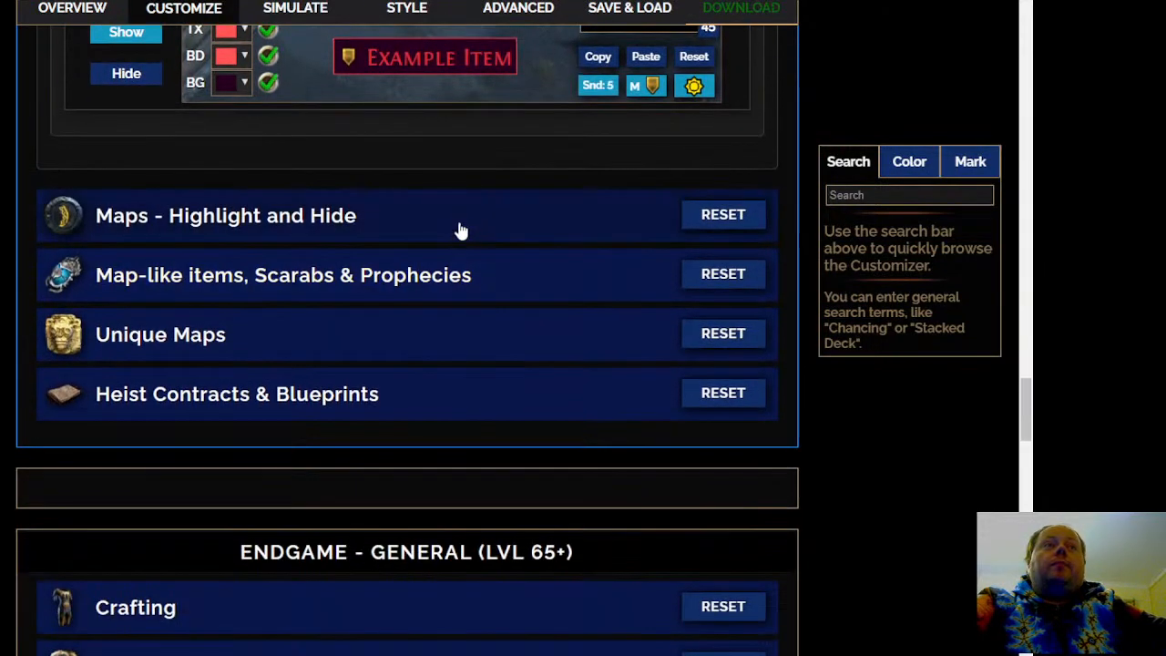
click(458, 224)
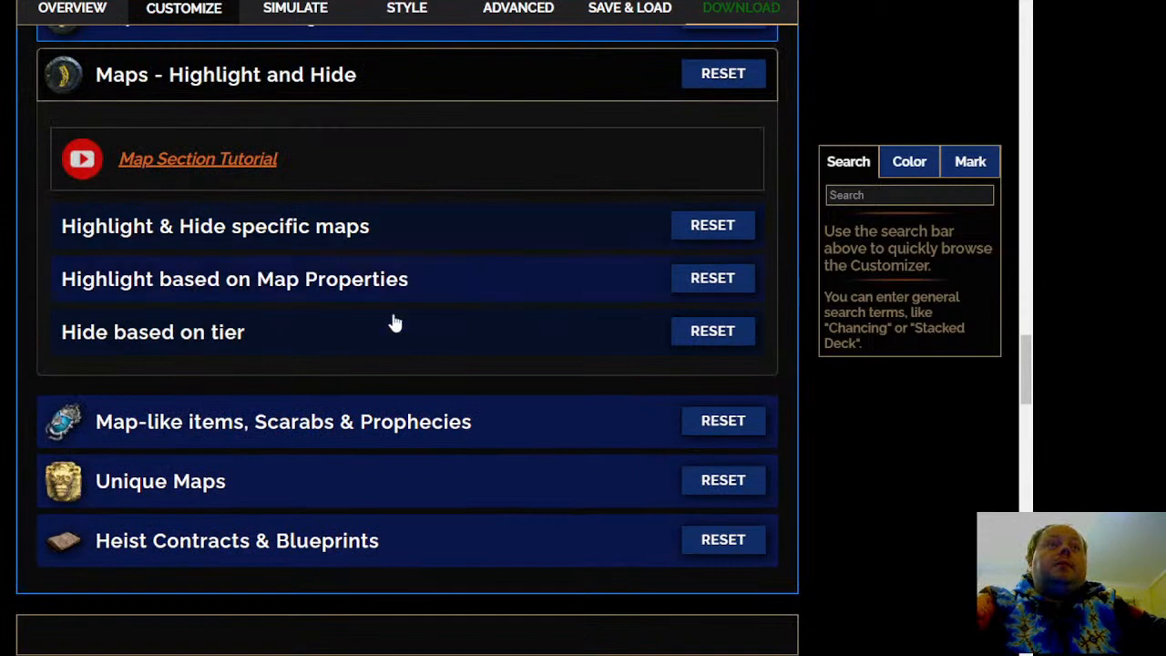
click(356, 339)
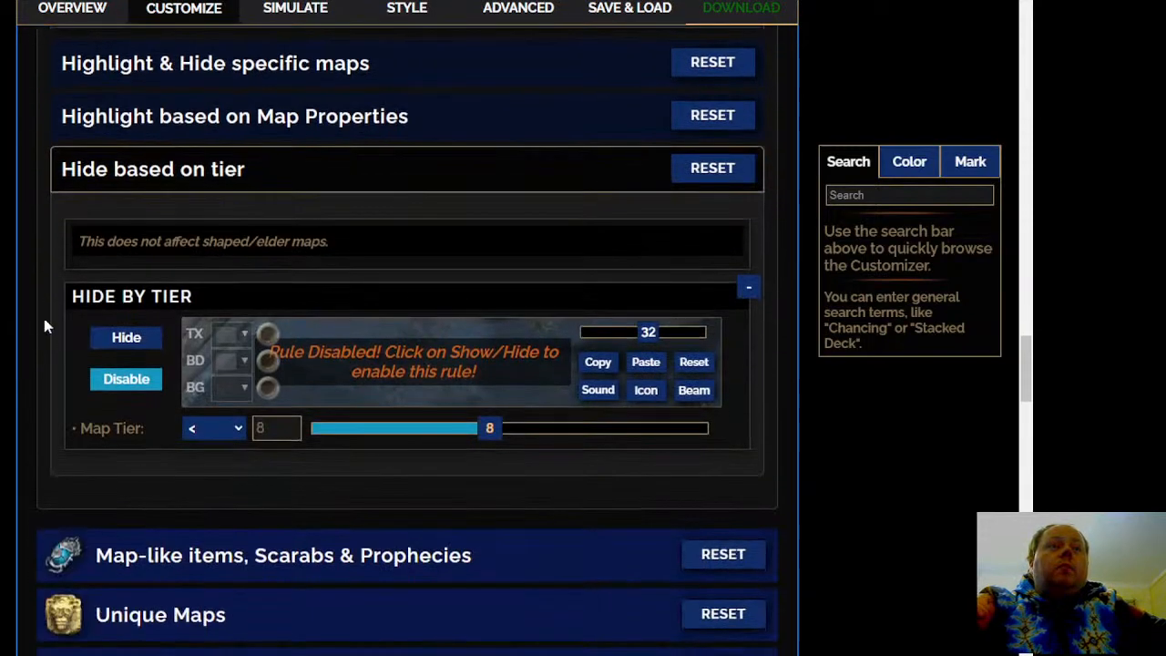
click(441, 117)
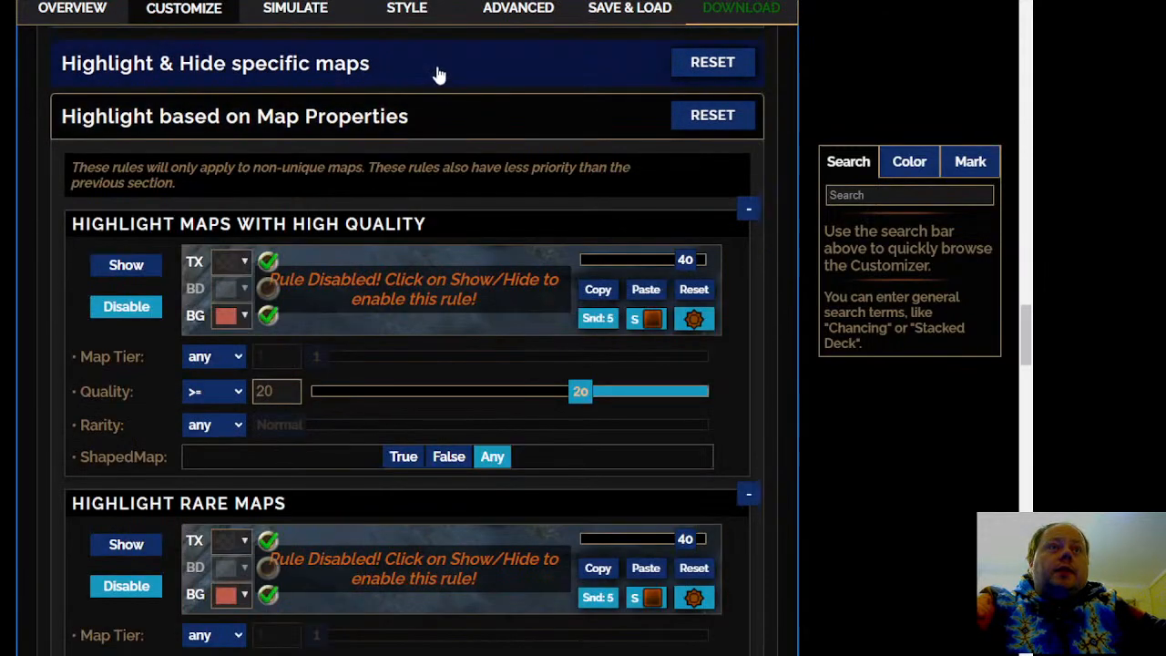
scroll(13, 376, down, 2)
scroll(13, 375, up, 2)
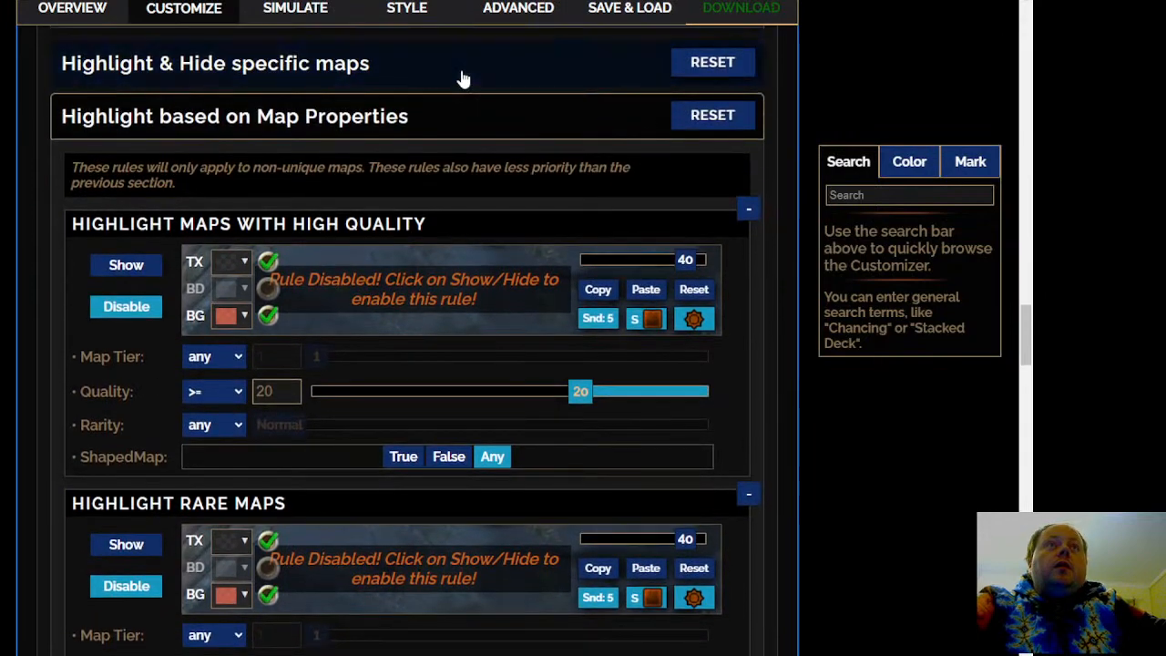
click(463, 80)
Open Maven's Invitation & Watchstones under Map-like items, Scarabs & Prophecies and review its watchstone and invitation rules
scroll(443, 83, down, 10)
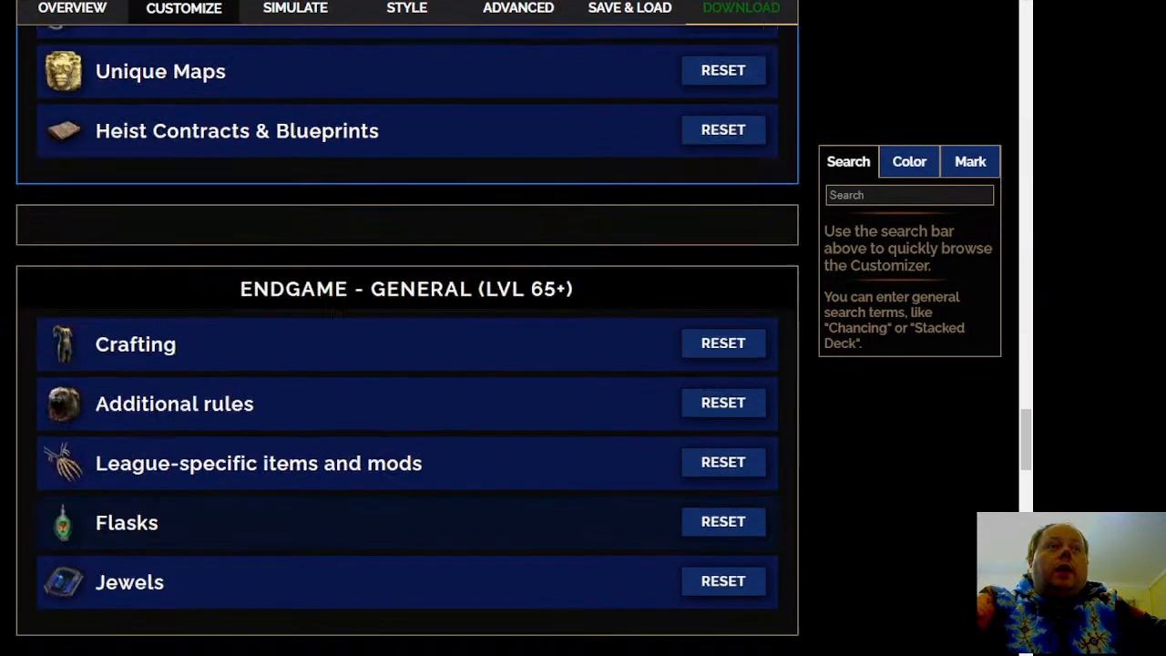
scroll(406, 364, up, 3)
click(446, 259)
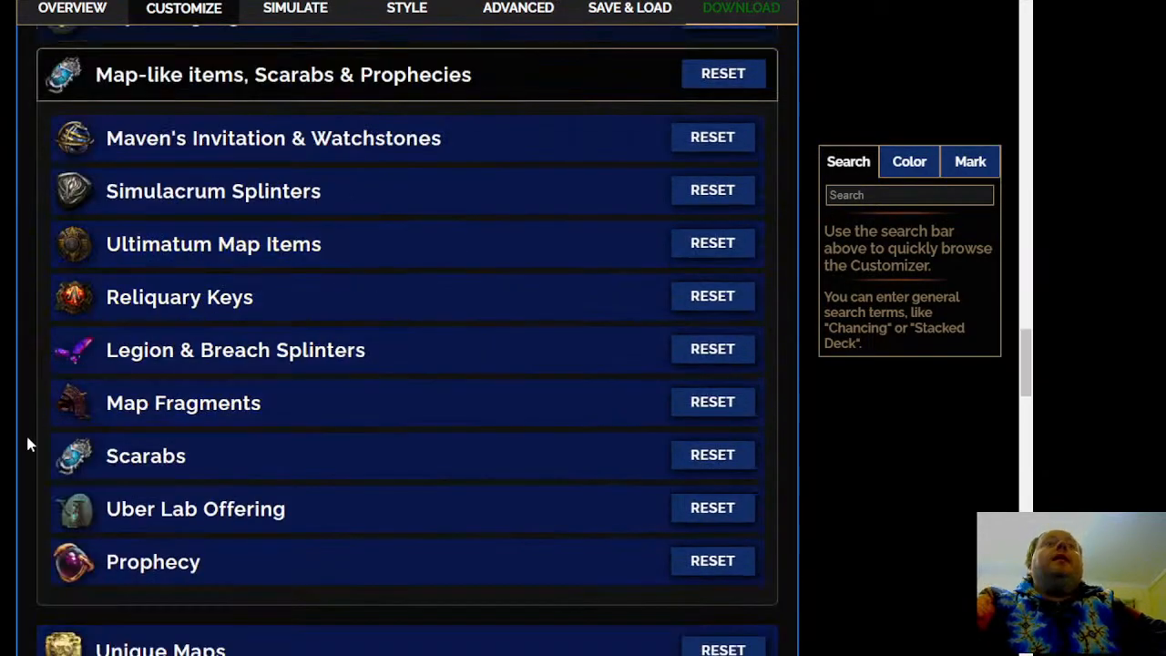
click(401, 153)
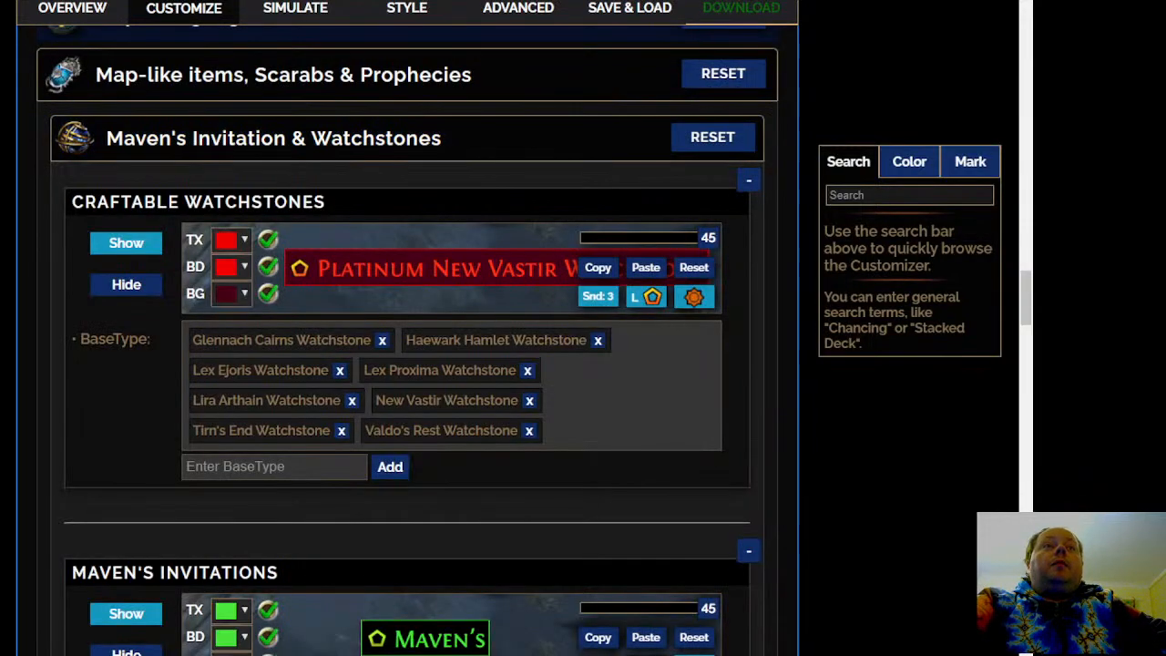
scroll(404, 149, down, 5)
scroll(406, 364, down, 6)
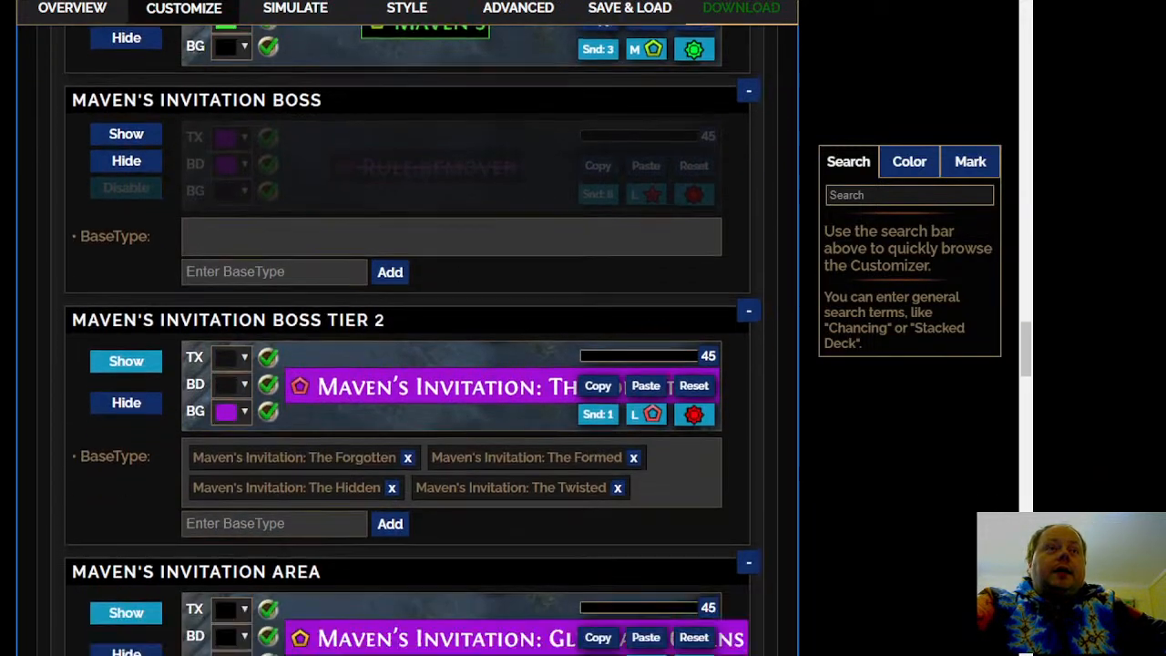
scroll(22, 310, down, 4)
scroll(22, 311, up, 6)
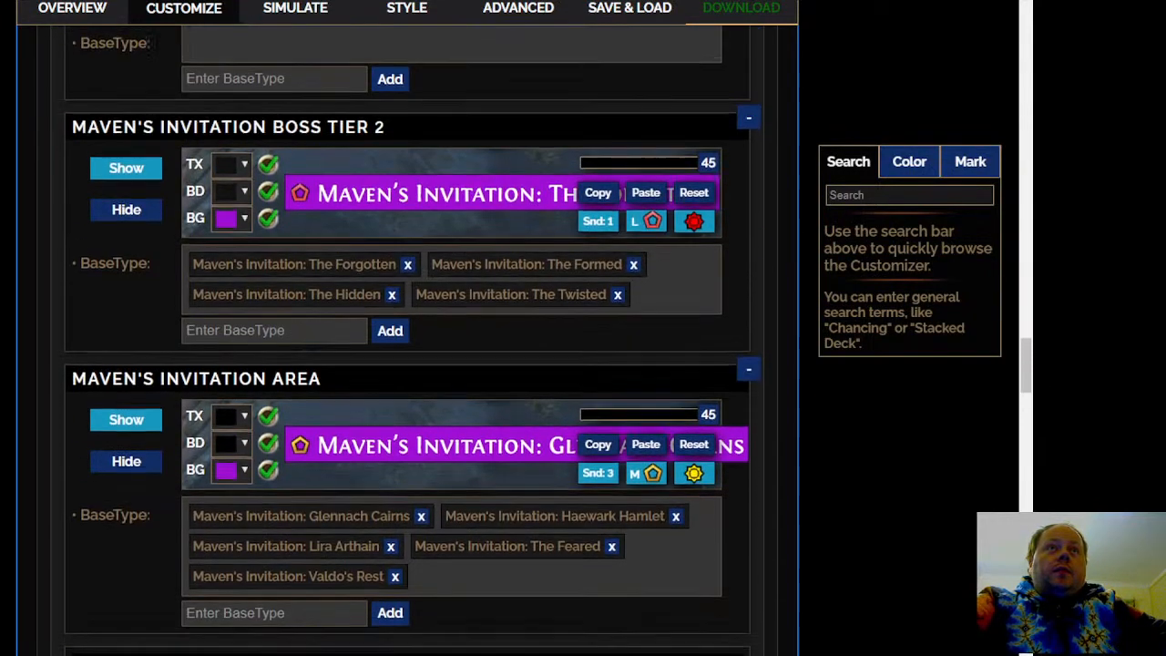
scroll(406, 365, up, 2)
scroll(407, 364, down, 3)
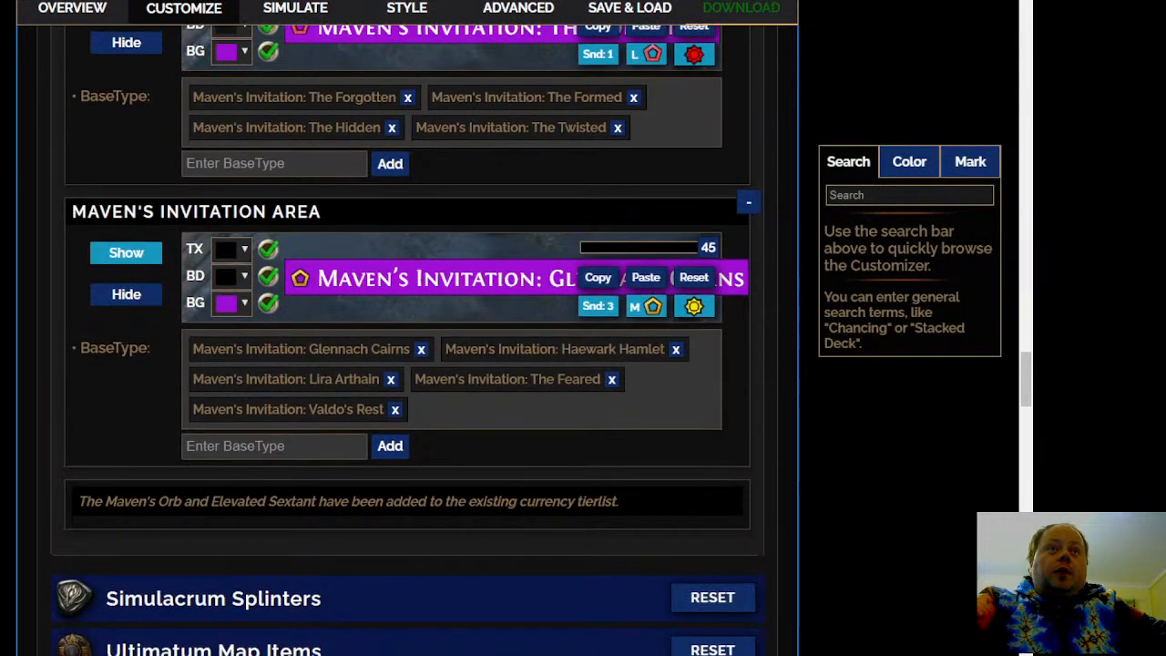
Set the Maven's Invitation Boss Tier 2 rule to normal alert sound 6 and the near-black preset background
scroll(465, 357, up, 4)
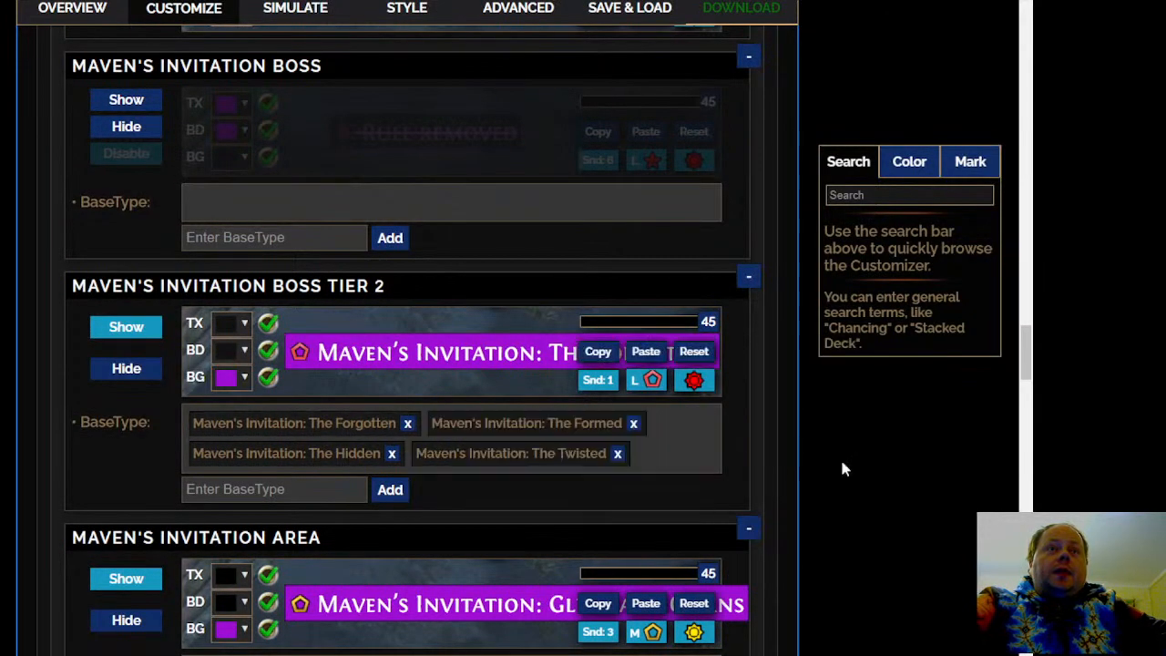
click(613, 388)
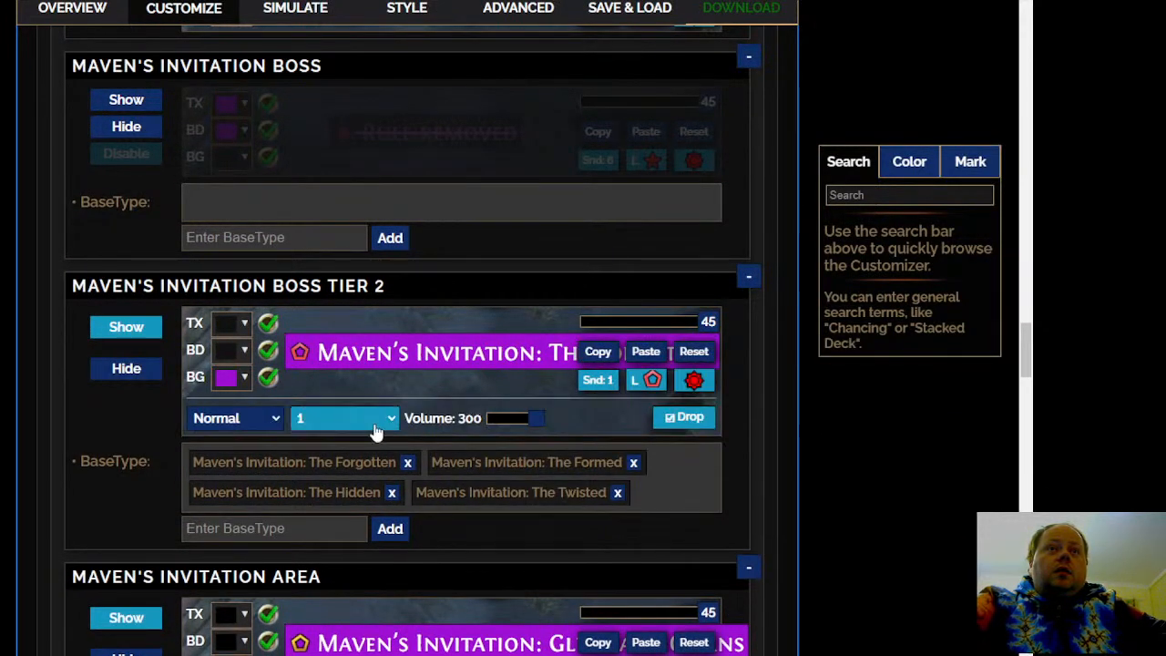
click(315, 528)
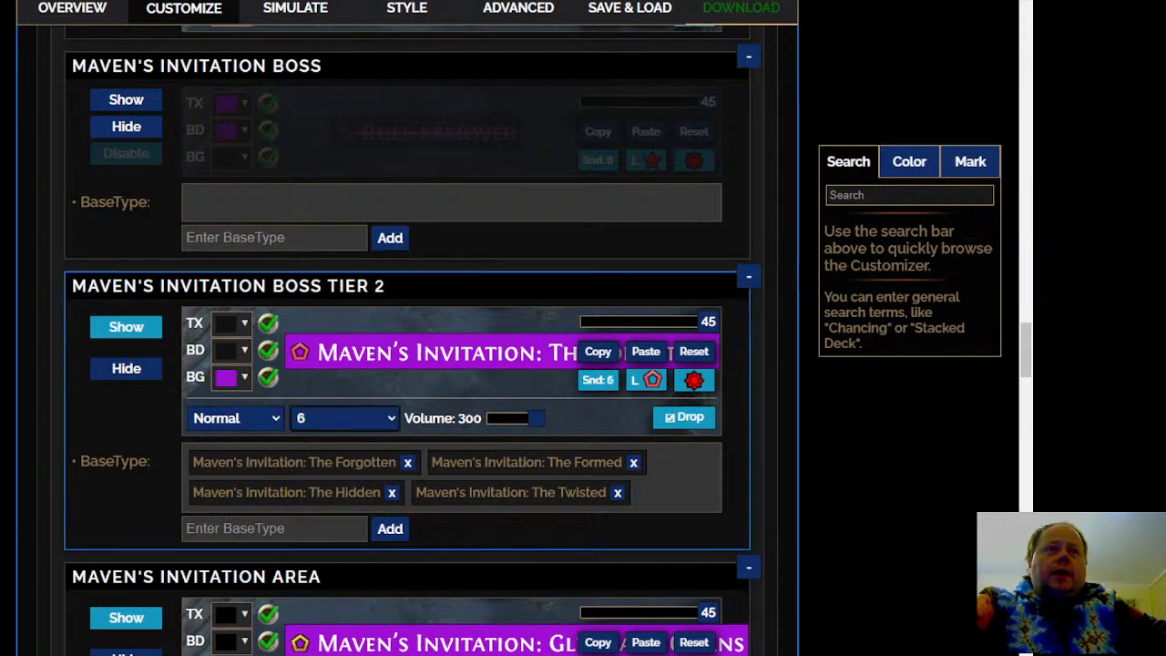
click(233, 377)
click(244, 463)
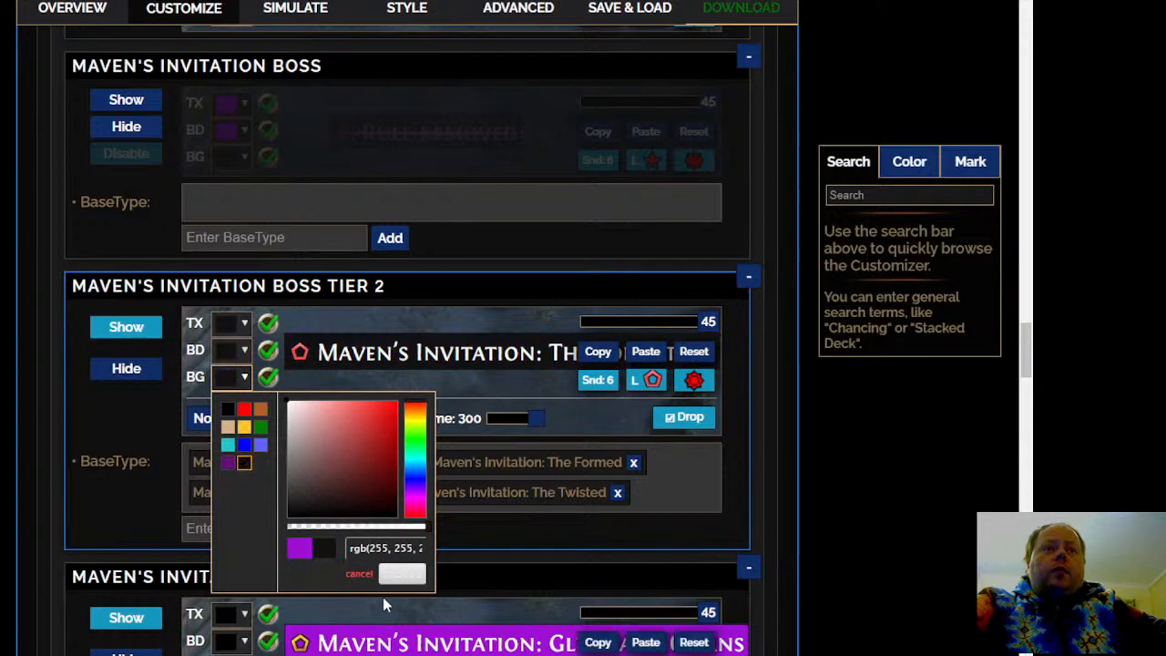
click(402, 574)
Review the Simulacrum Splinters stack-size rules and the Inscribed Ultimatum and Chronicle of Atzoatl rules in Ultimatum Map Items
scroll(403, 583, down, 3)
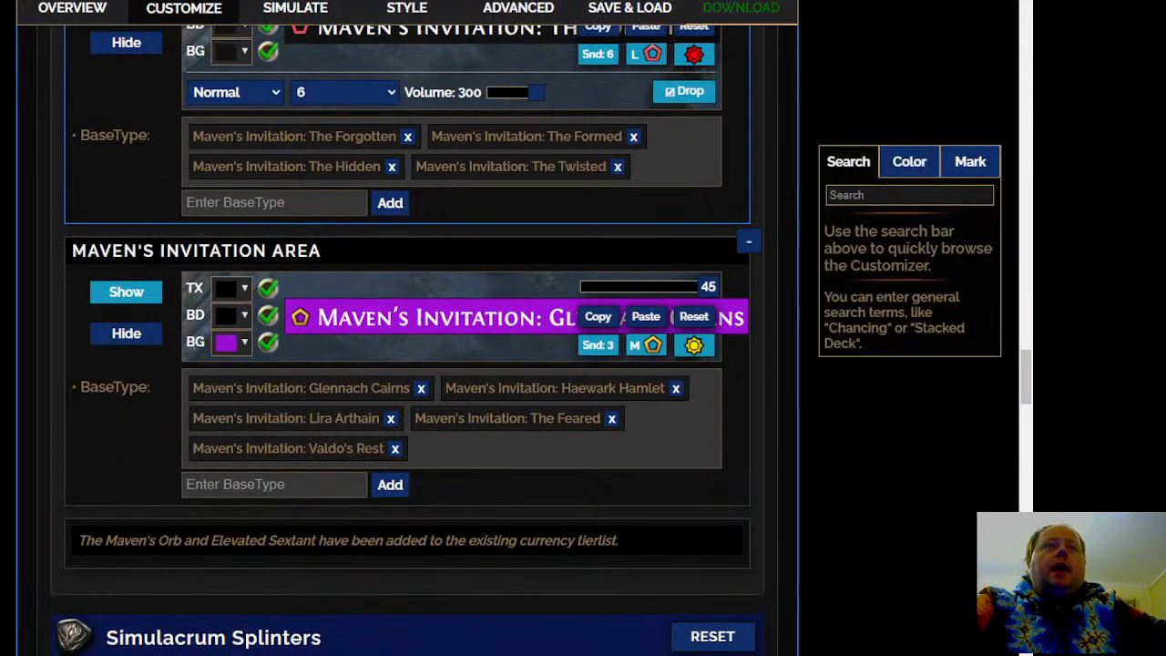
scroll(407, 346, down, 5)
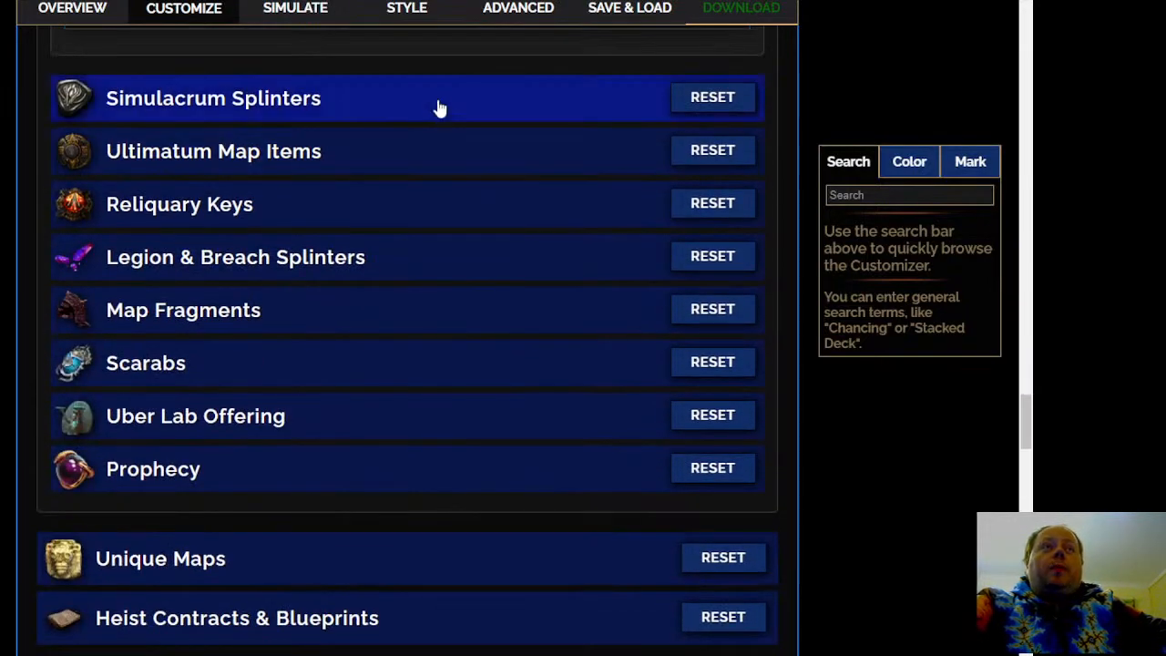
click(439, 107)
scroll(407, 346, down, 2)
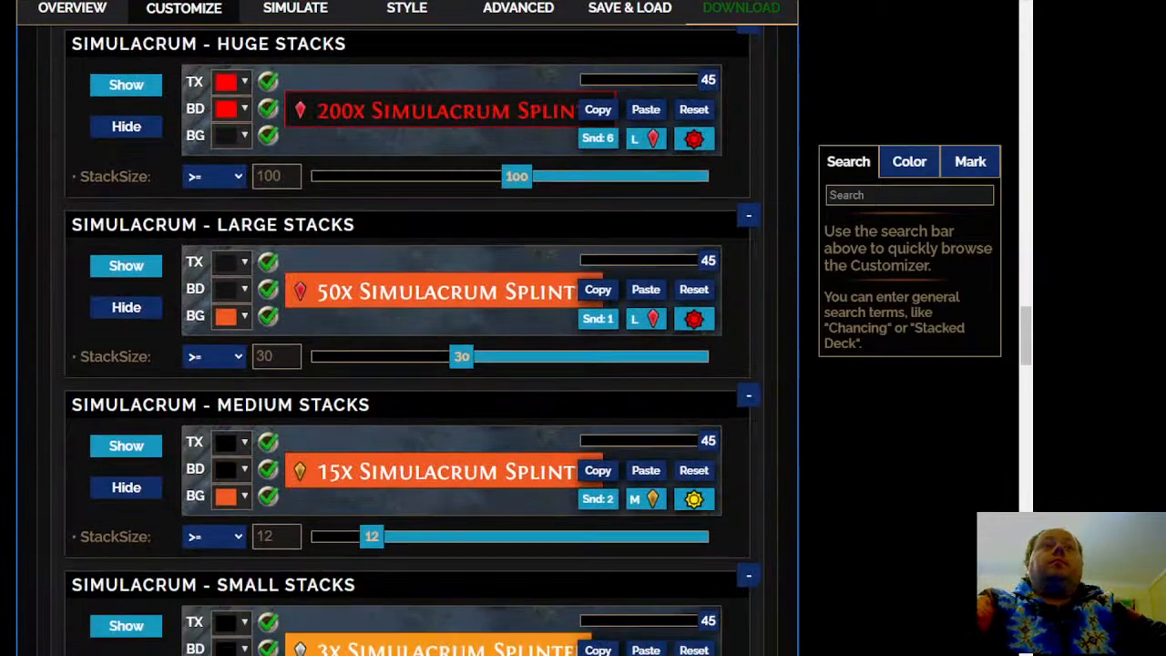
scroll(406, 346, down, 2)
scroll(406, 346, down, 3)
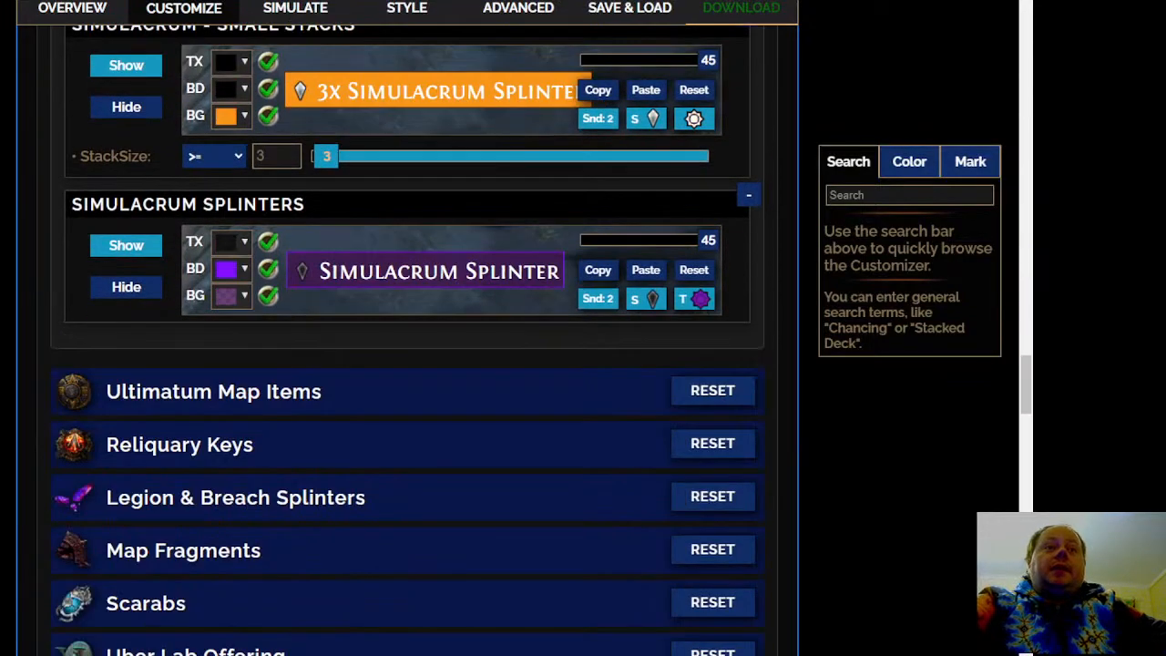
click(464, 399)
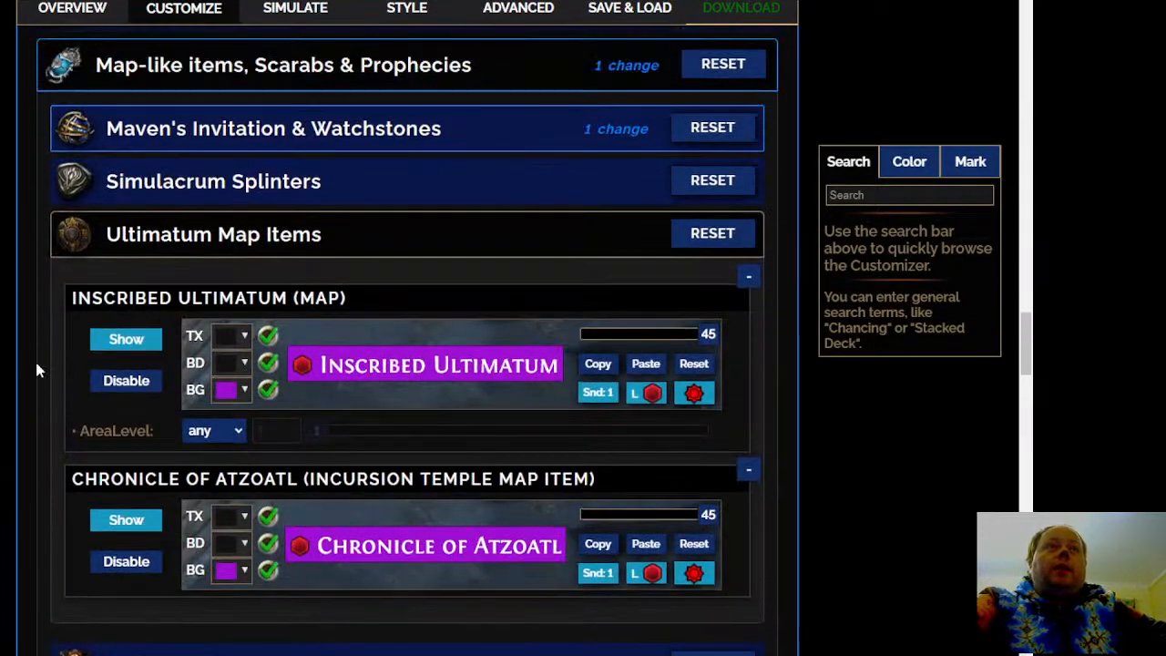
scroll(11, 364, down, 2)
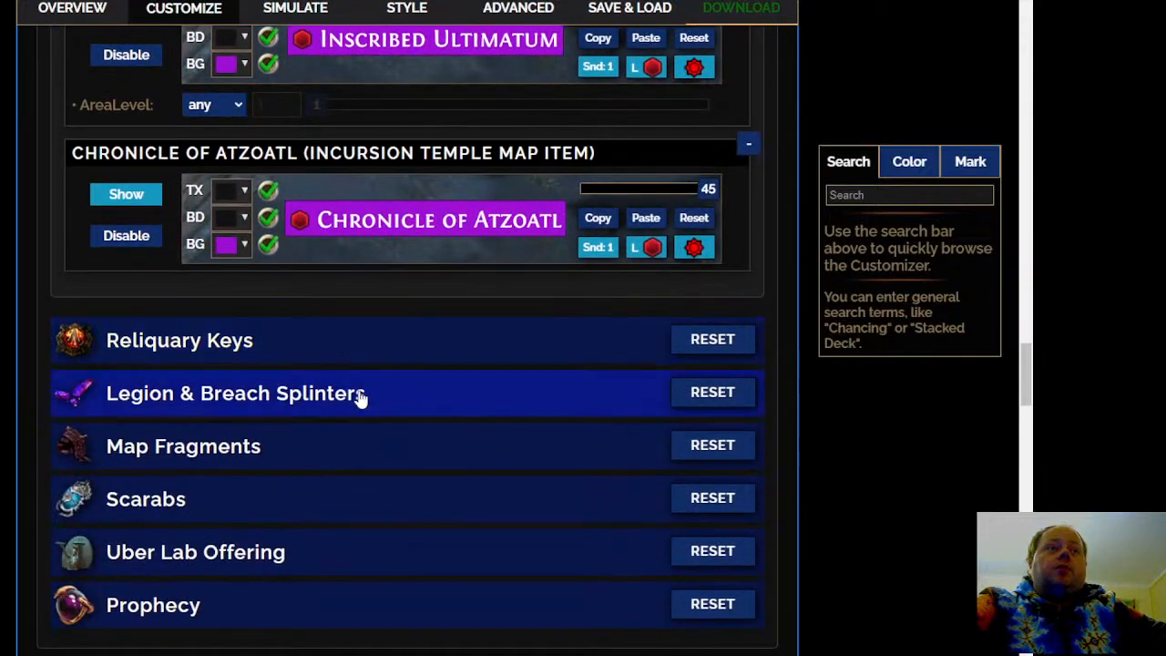
Open Legion & Breach Splinters and examine the base types in tiers 1 to 3 and the splinter stack-size rules
click(363, 405)
scroll(362, 405, down, 5)
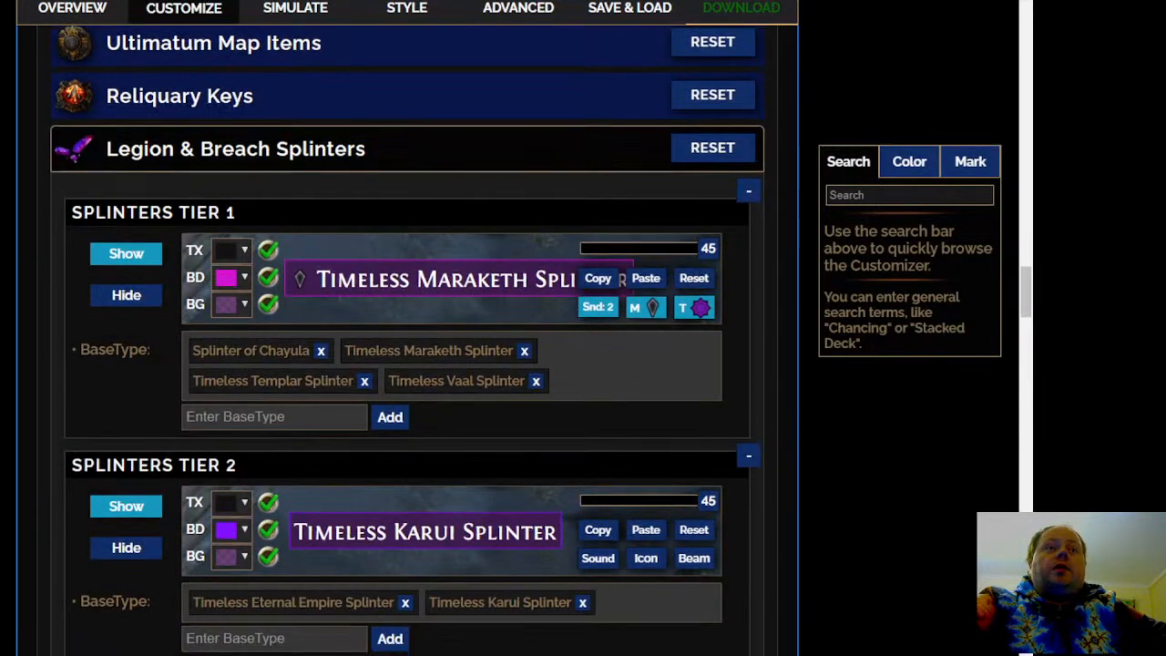
scroll(407, 340, up, 2)
scroll(407, 341, down, 1)
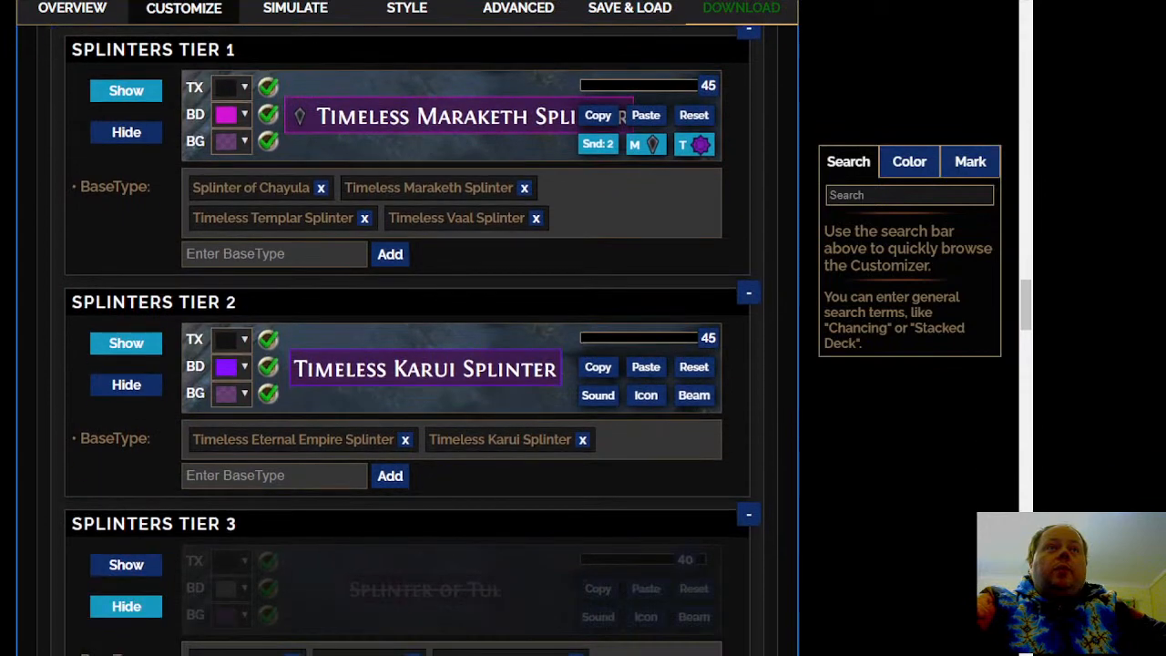
scroll(407, 340, down, 2)
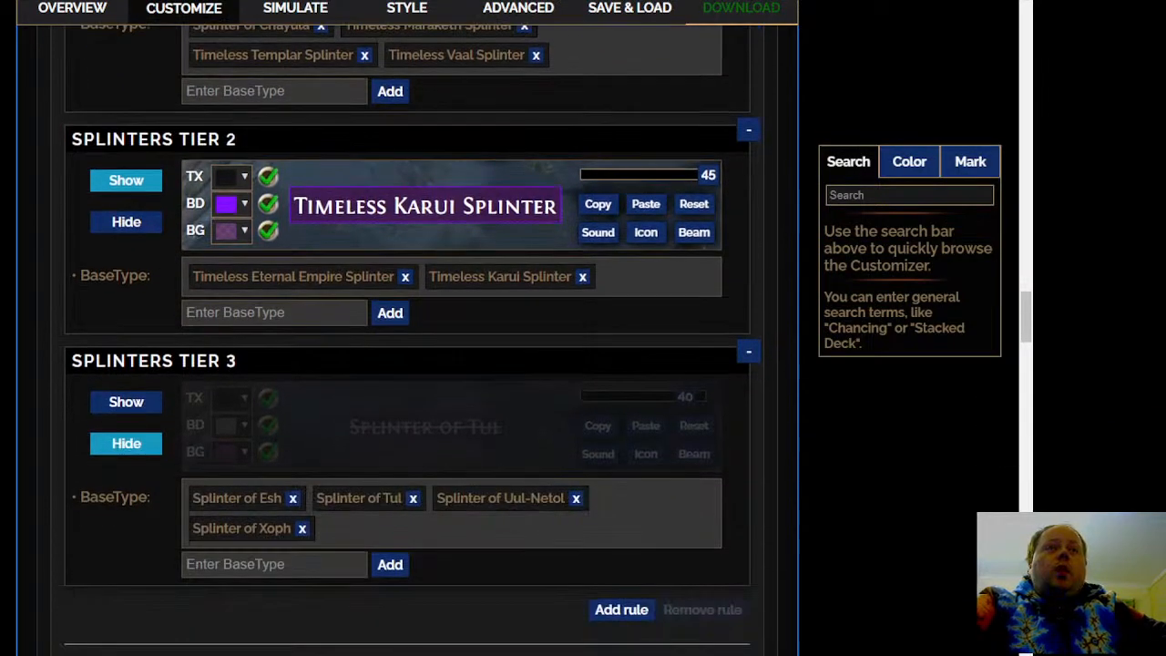
scroll(407, 341, down, 7)
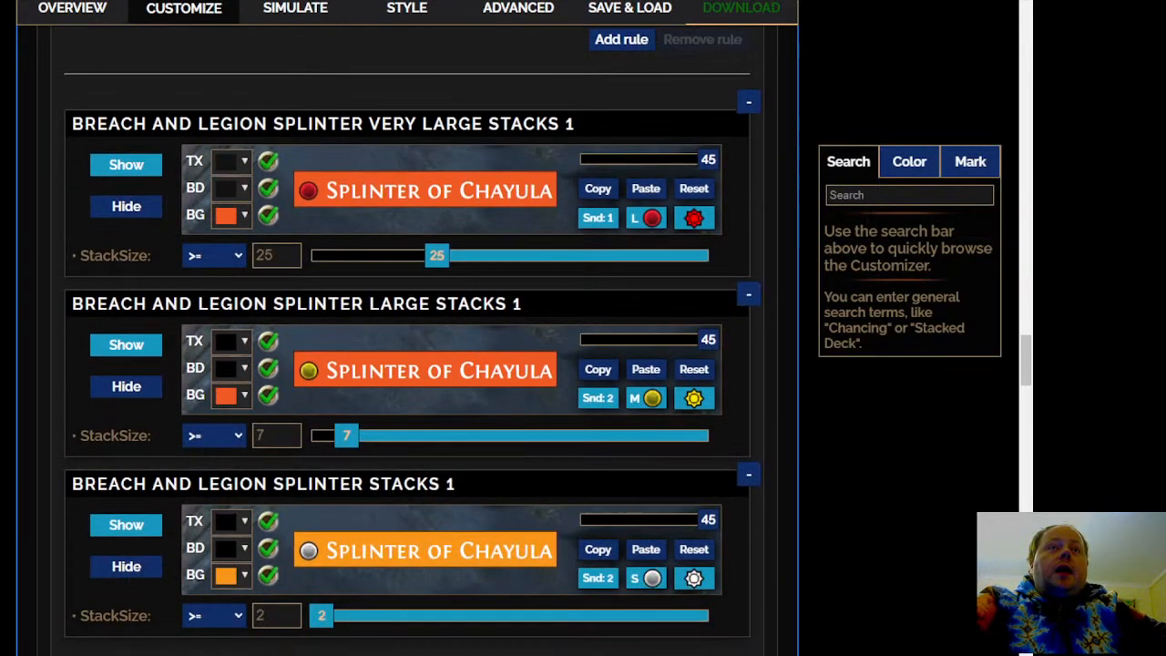
scroll(407, 341, down, 2)
scroll(266, 355, up, 7)
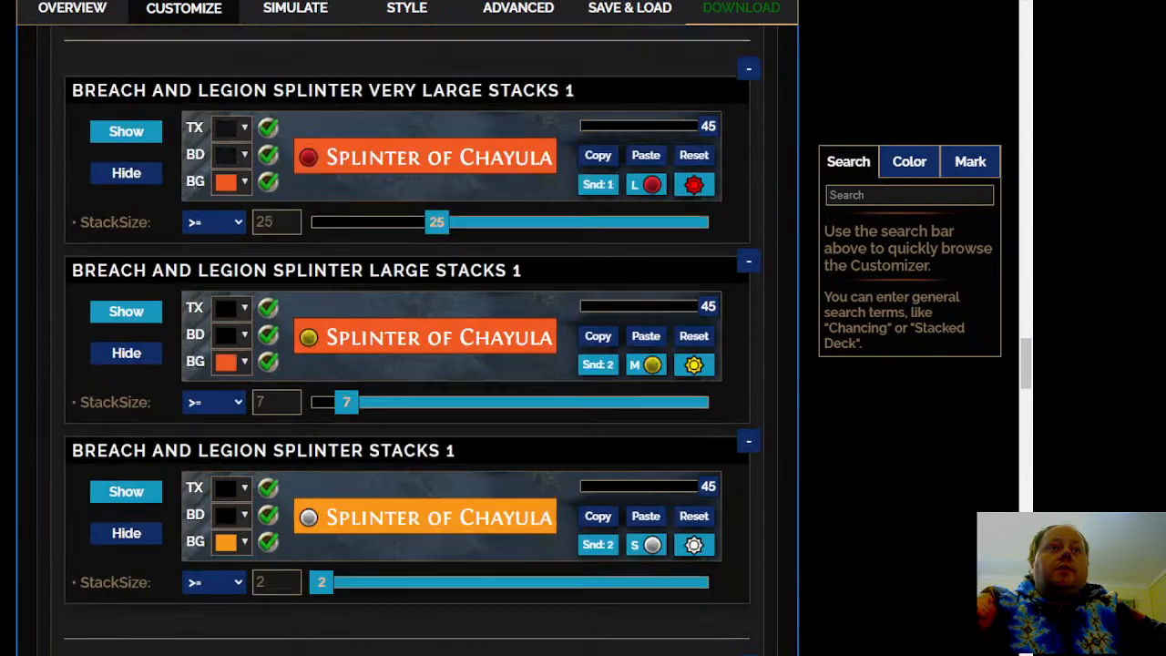
scroll(266, 355, up, 4)
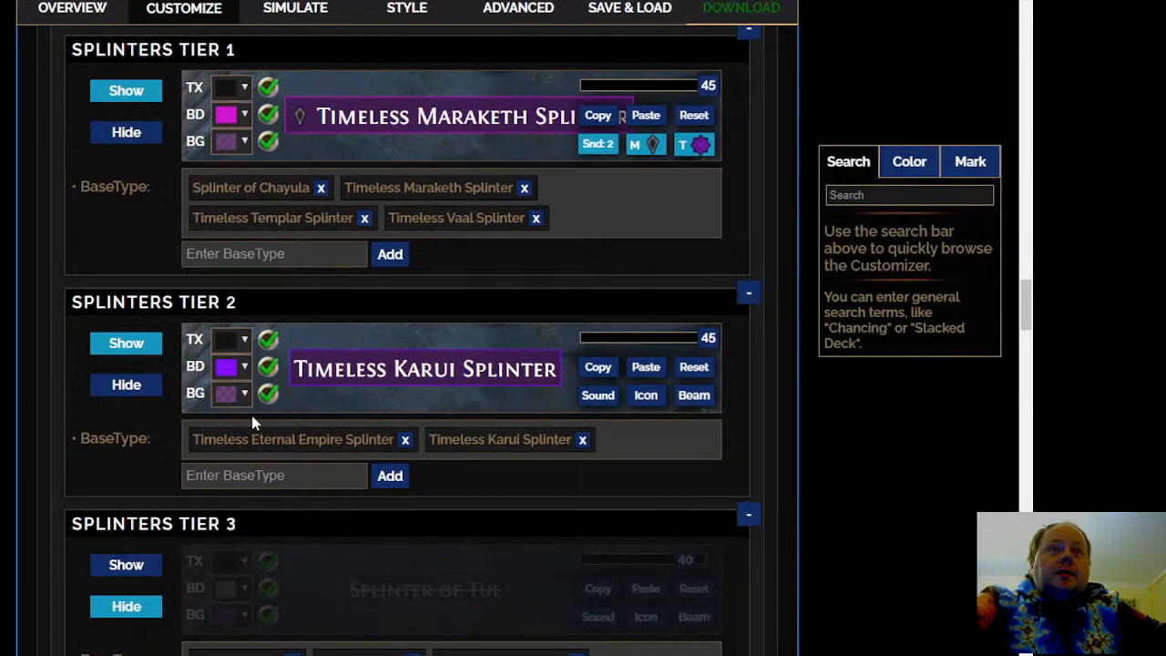
scroll(272, 187, down, 4)
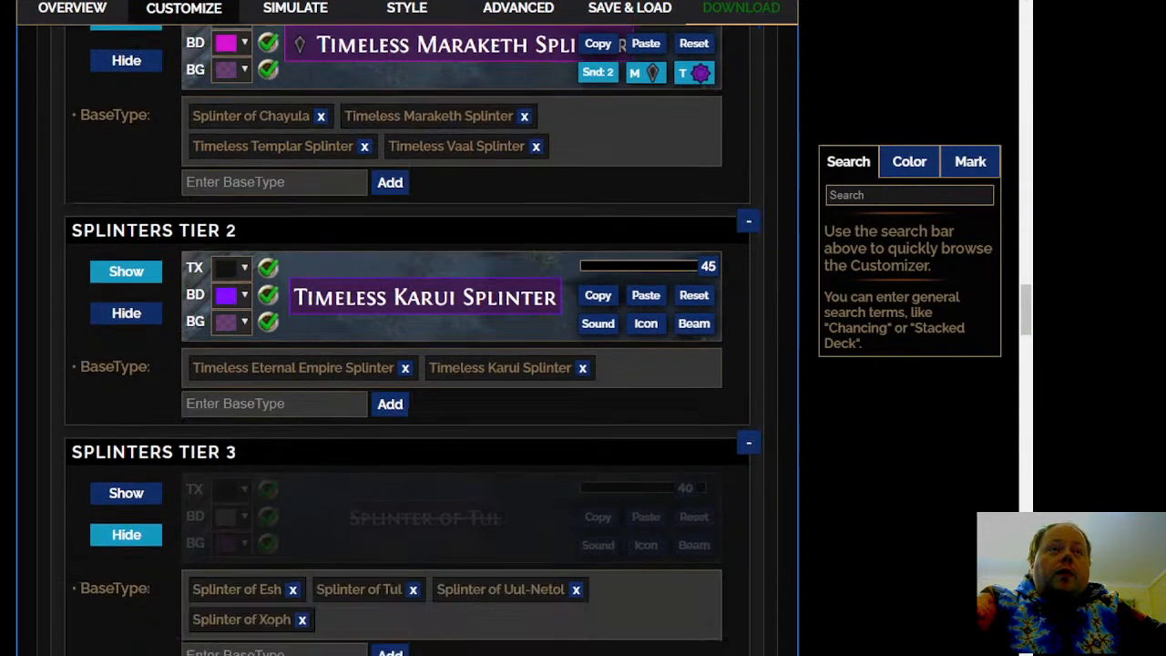
Move Splinter of Uul-Netol from the Splinters Tier 3 base types to Splinters Tier 2
scroll(431, 568, up, 4)
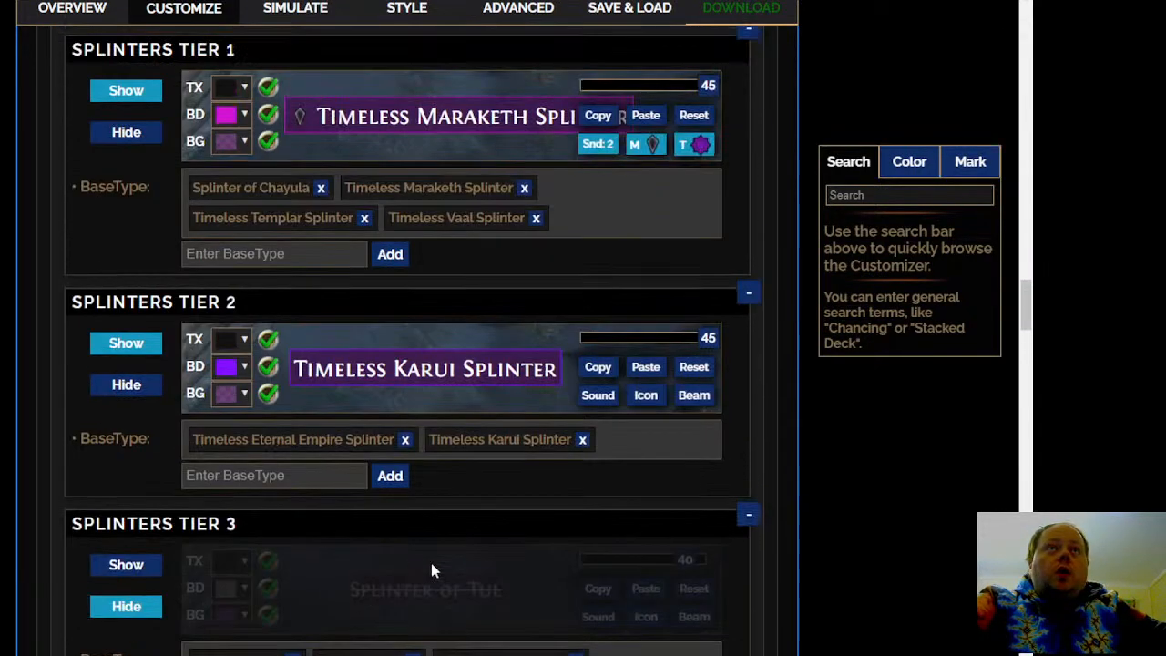
scroll(477, 614, down, 2)
drag(495, 497, 606, 289)
Open the Map Fragments section and auto-sort its fragment tiers by current market price
scroll(606, 289, down, 7)
scroll(408, 337, down, 3)
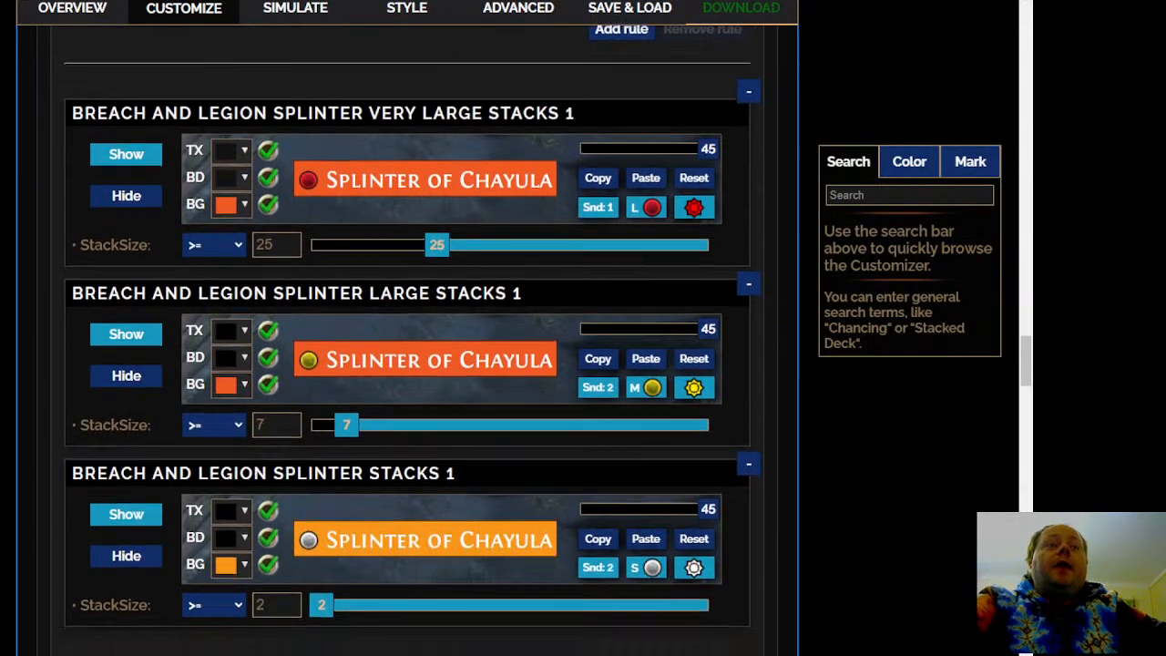
scroll(407, 337, down, 5)
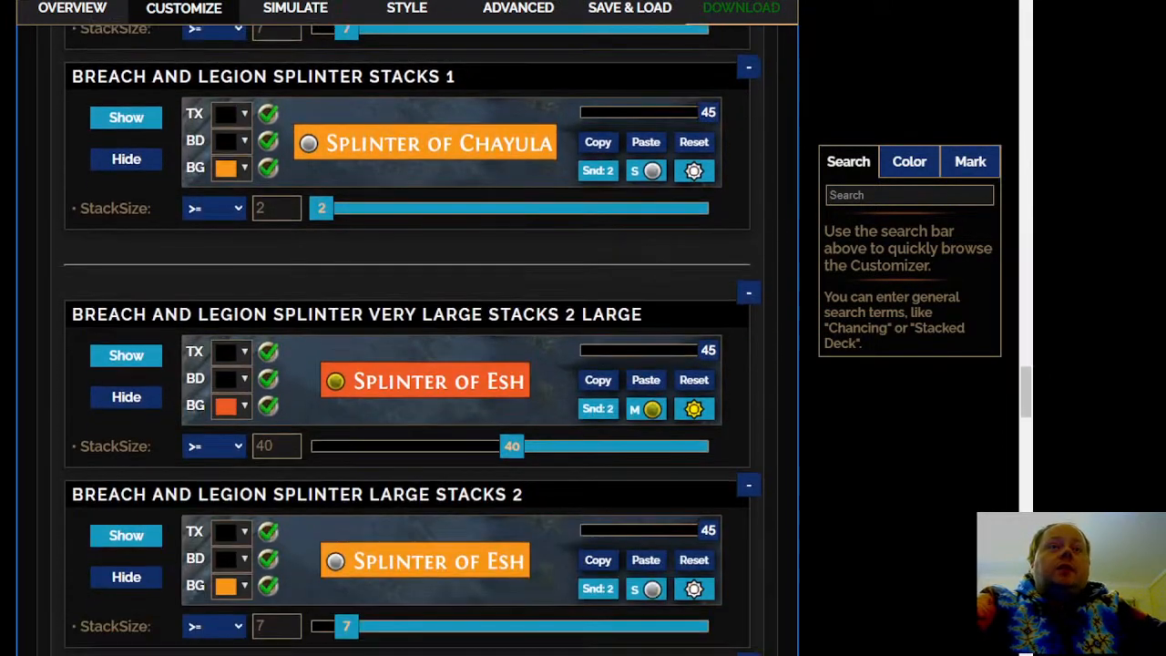
scroll(407, 337, down, 1)
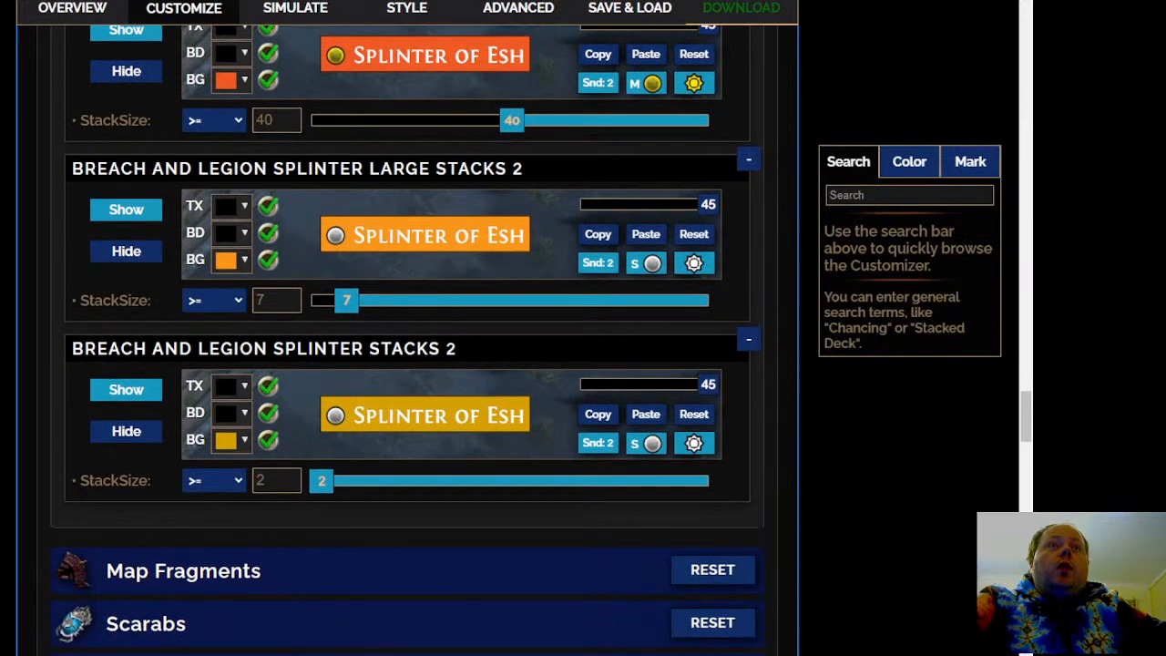
scroll(407, 337, down, 1)
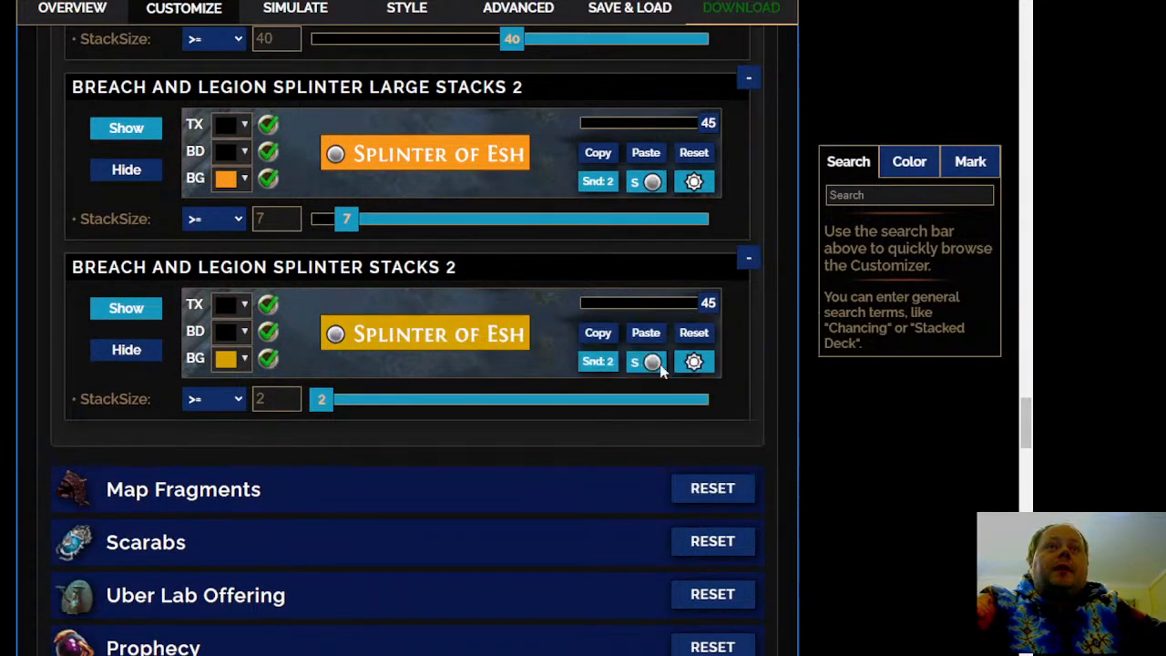
click(360, 499)
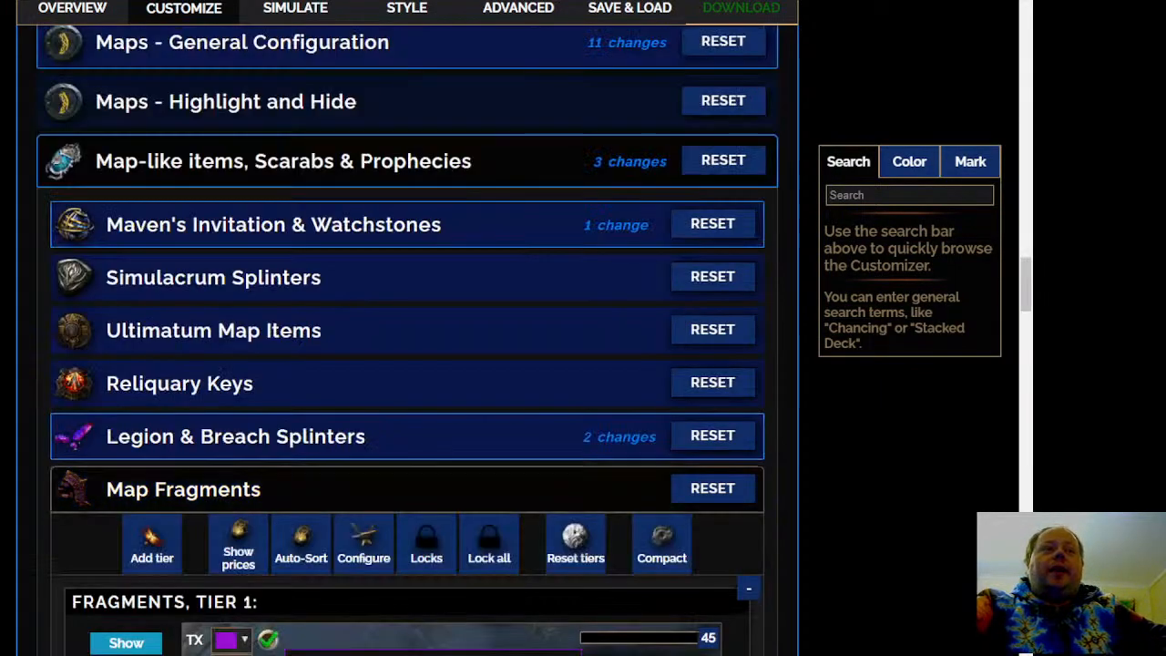
scroll(288, 214, down, 3)
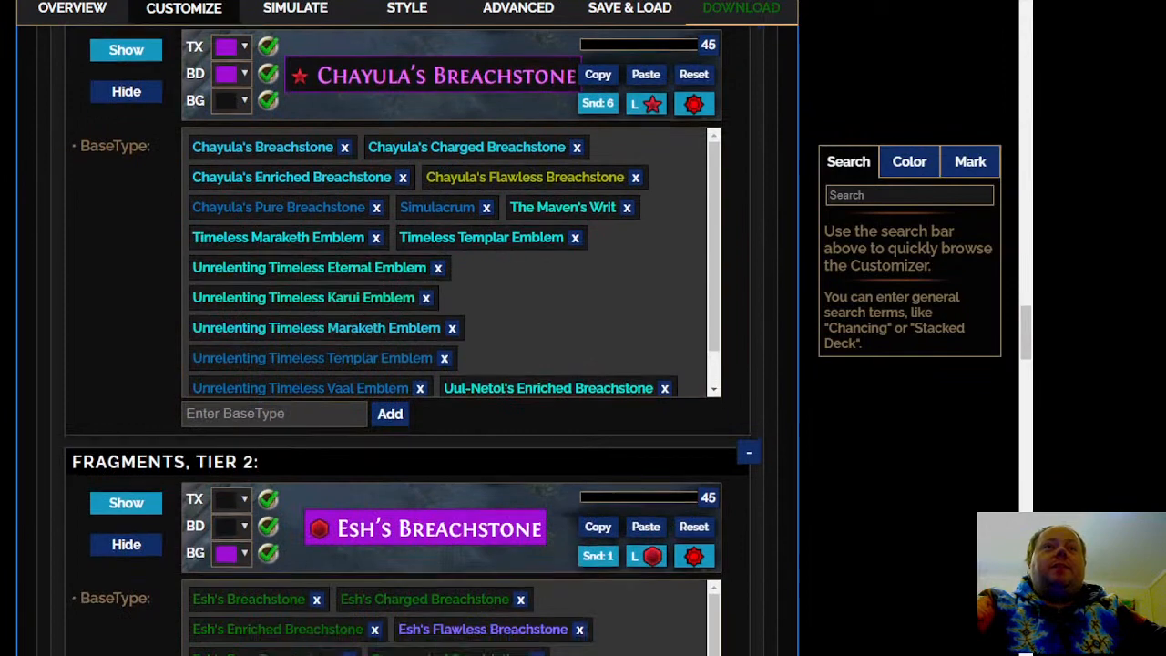
scroll(288, 214, up, 5)
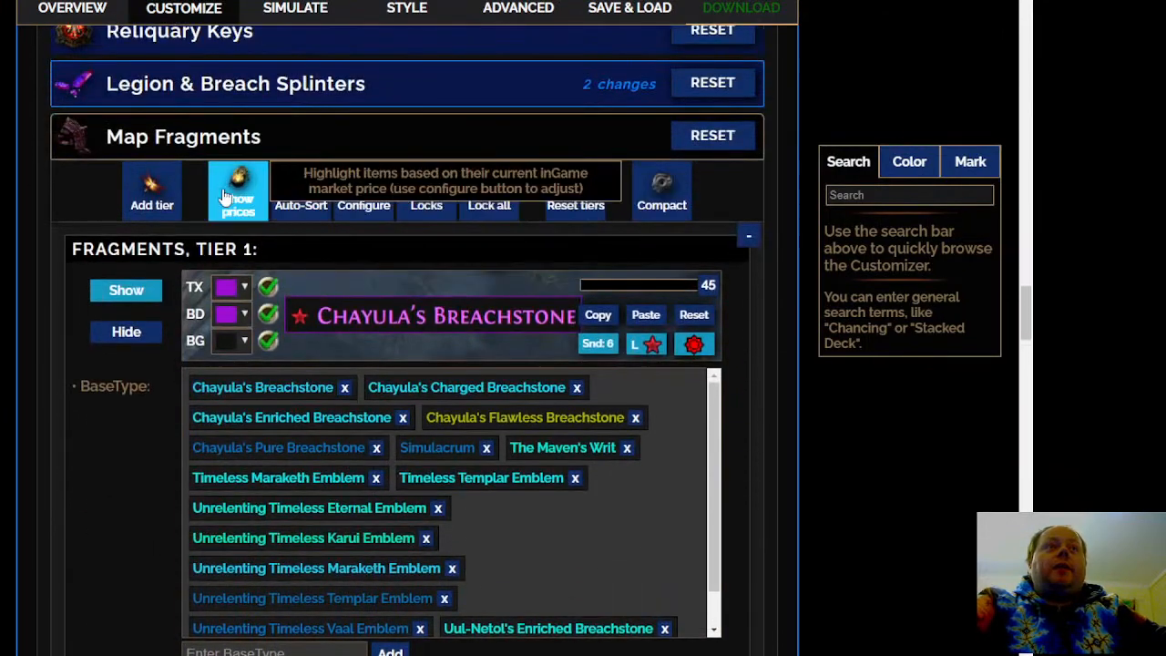
click(293, 207)
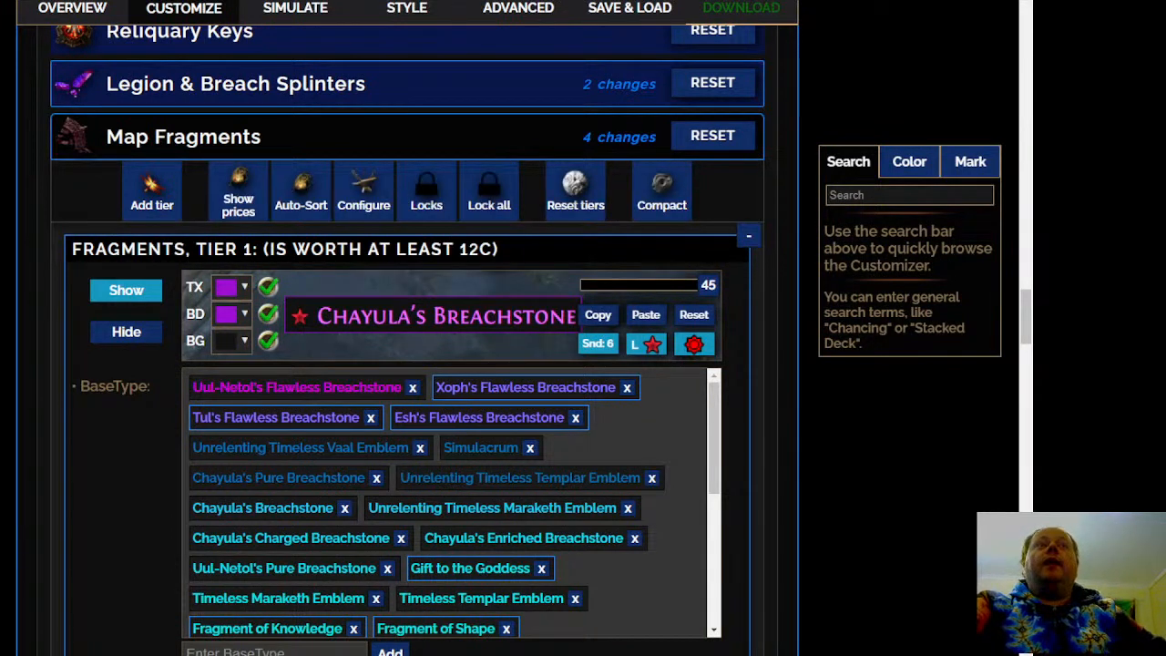
Move Mortal Ignorance, Mortal Hope, Mortal Grief, Mortal Rage and Divine Vessel from the remaining T4 map fragments to Fragments Tier 3
scroll(391, 401, down, 1)
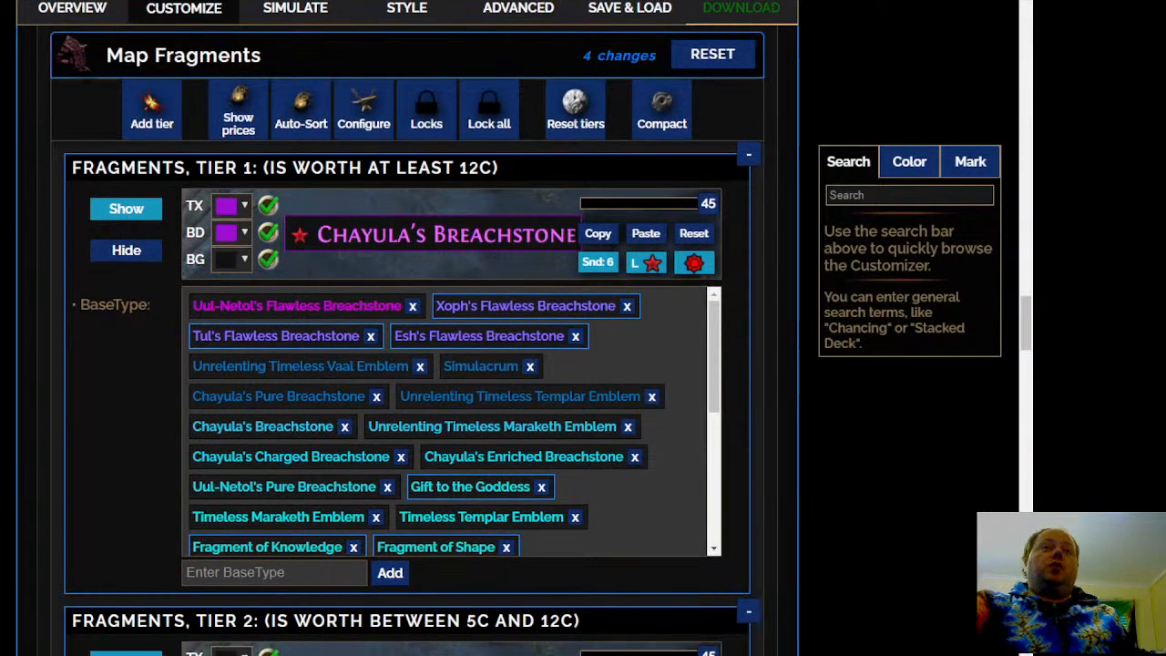
scroll(638, 428, down, 2)
scroll(644, 355, down, 2)
scroll(644, 356, down, 5)
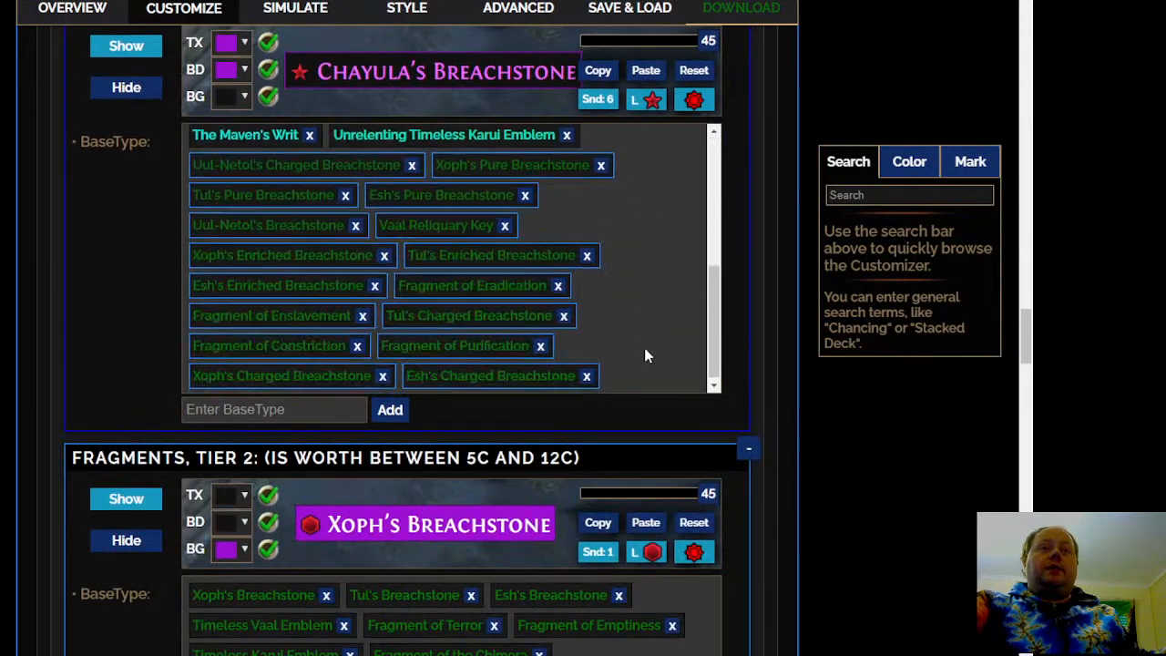
scroll(644, 355, down, 5)
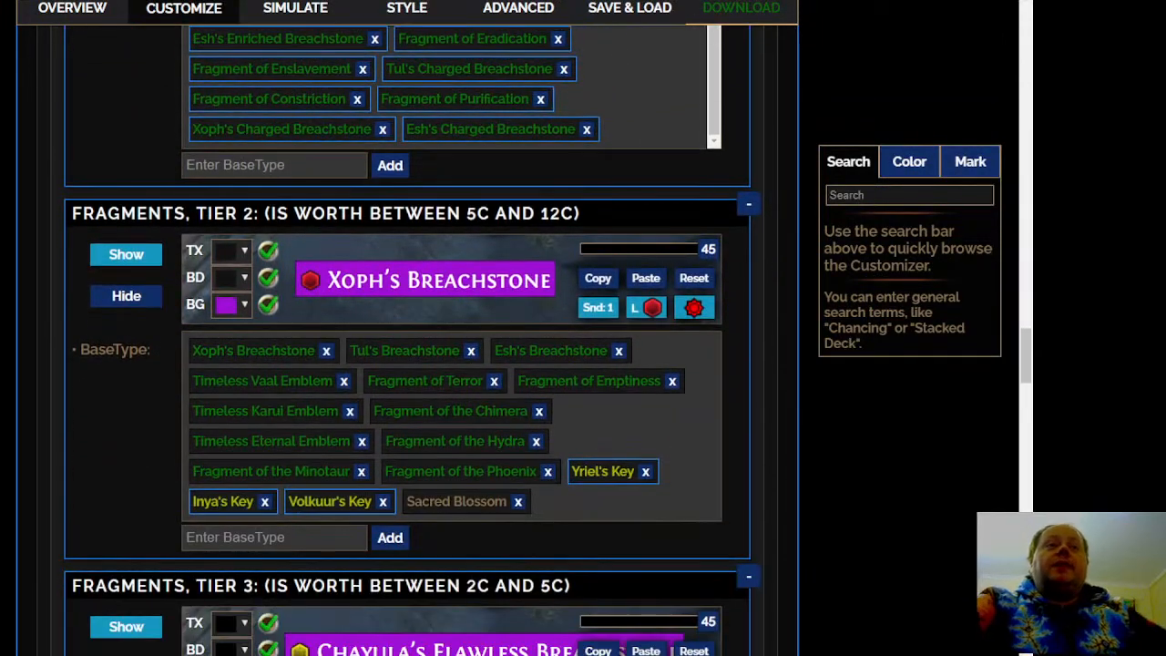
scroll(644, 355, down, 5)
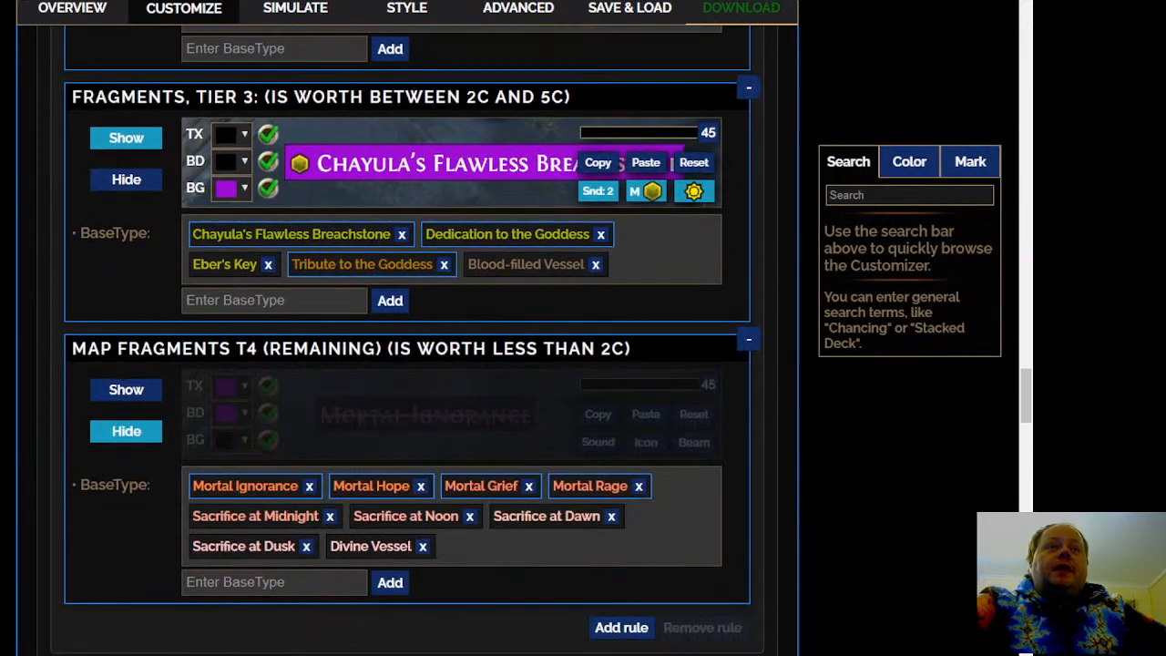
scroll(246, 366, up, 2)
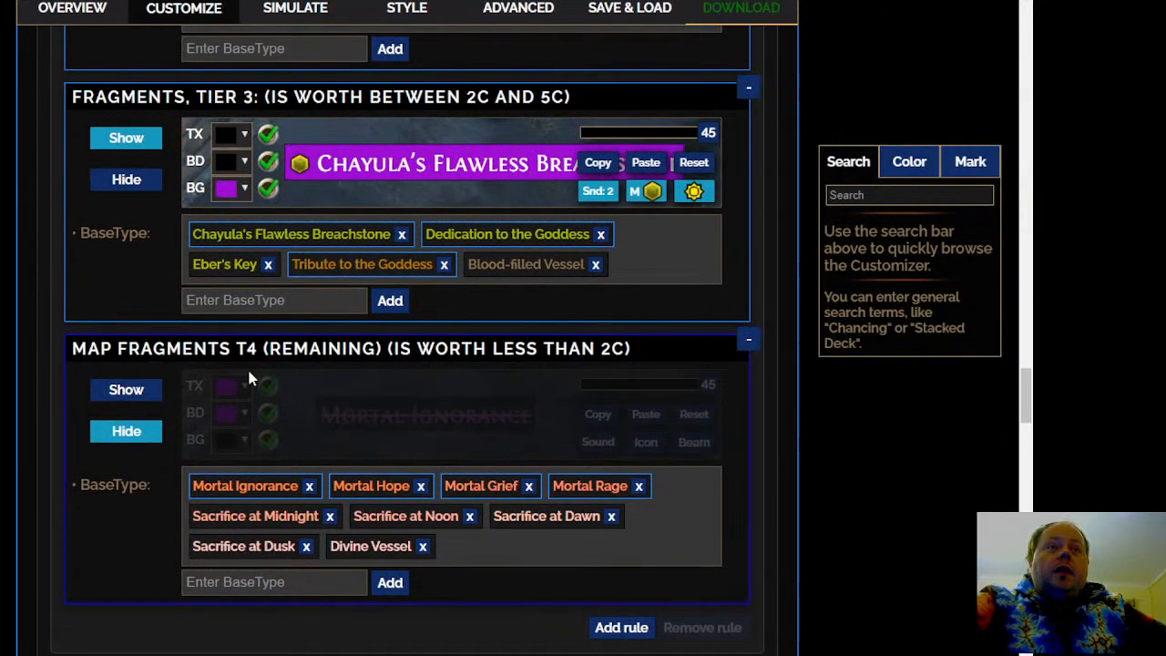
mouse_move(237, 485)
drag(242, 483, 398, 288)
drag(221, 506, 372, 271)
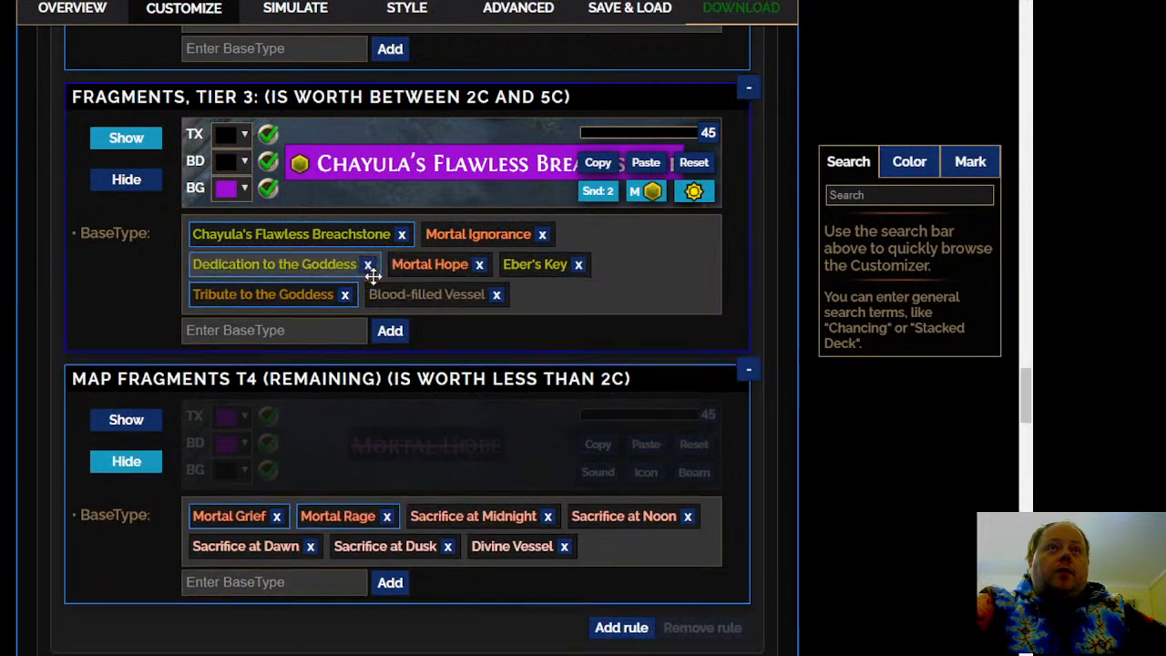
drag(255, 516, 369, 277)
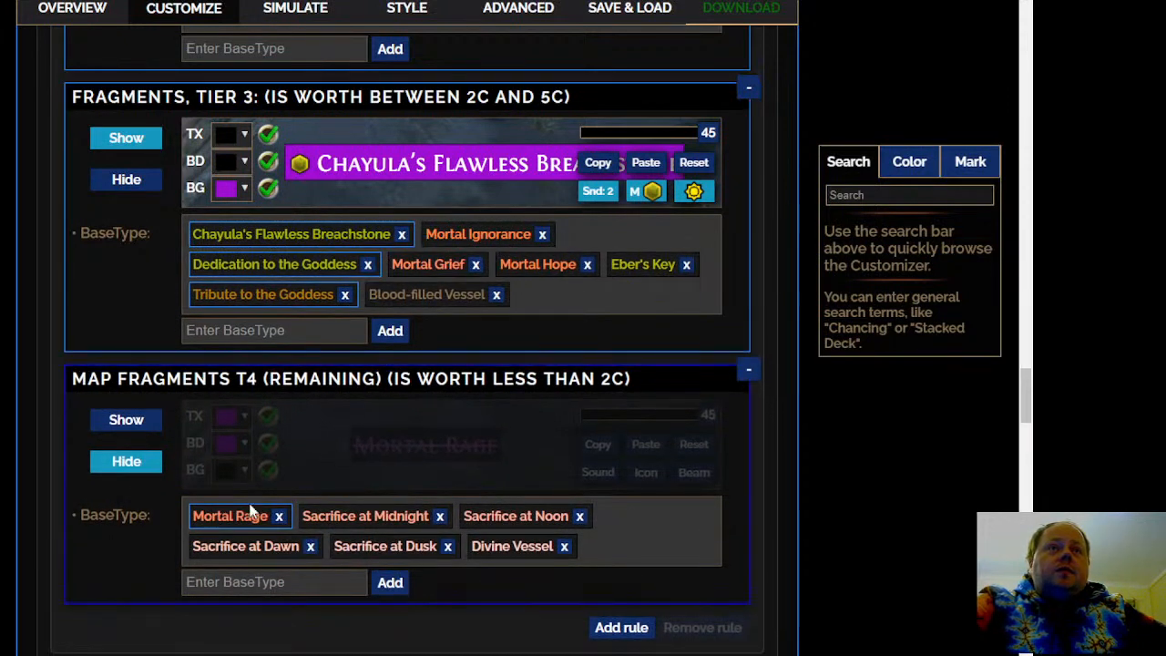
drag(249, 512, 382, 312)
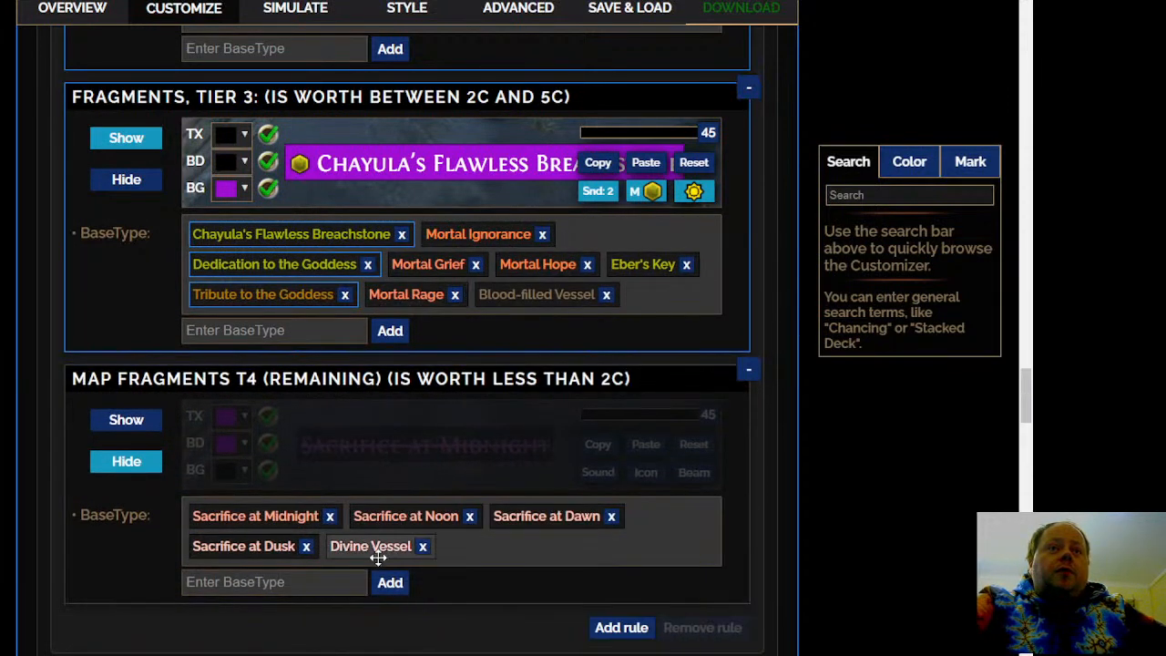
drag(385, 546, 606, 319)
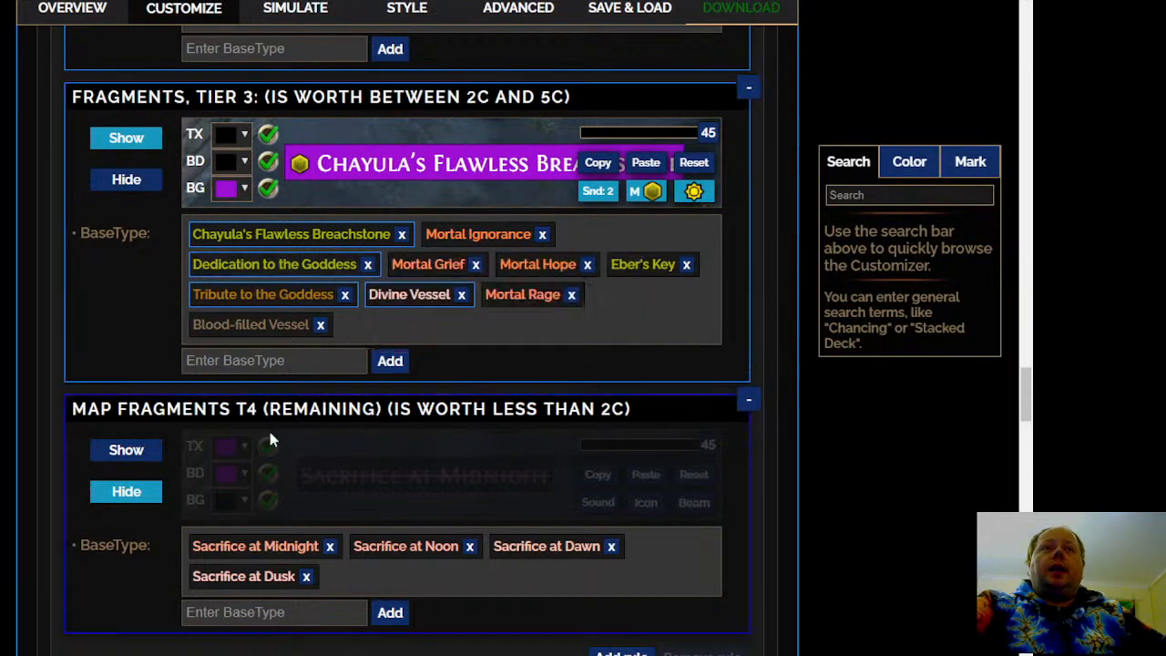
Move Chayula's Flawless Breachstone from Fragments Tier 3 to Fragments Tier 1
scroll(36, 510, down, 3)
scroll(35, 507, up, 5)
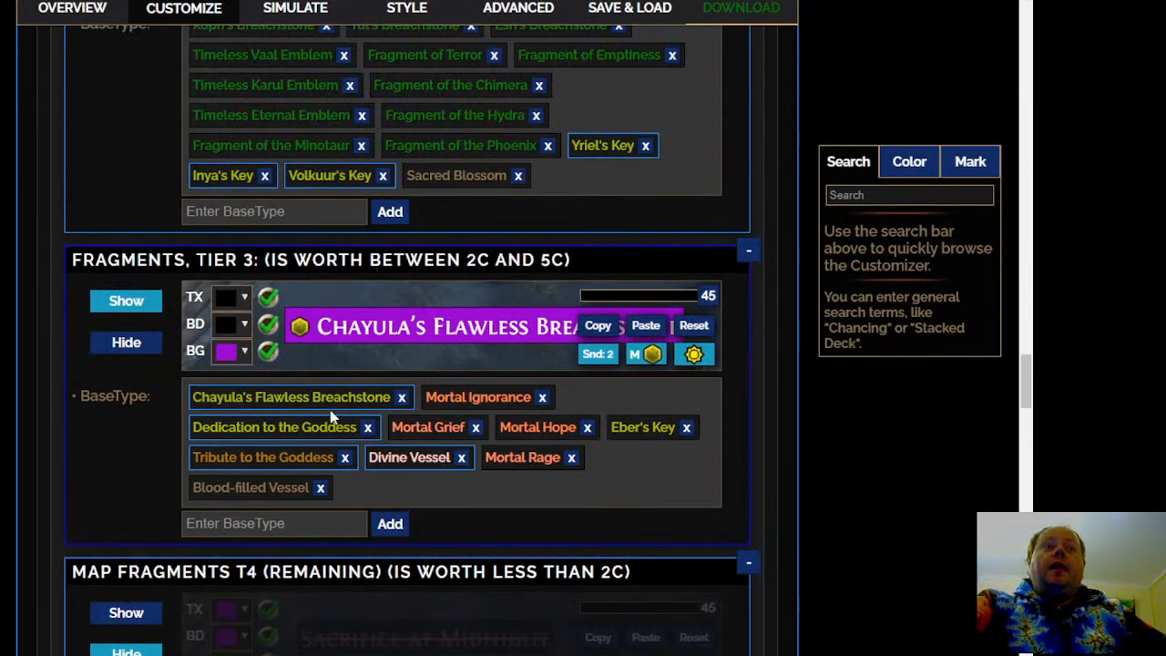
mouse_move(412, 464)
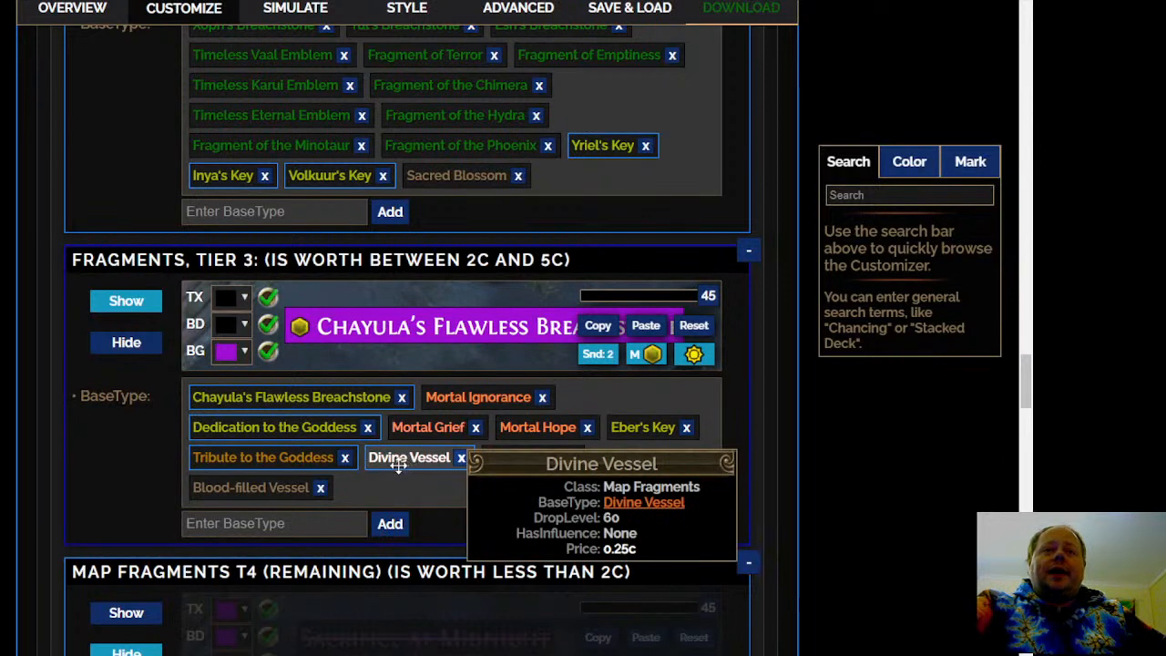
mouse_move(294, 399)
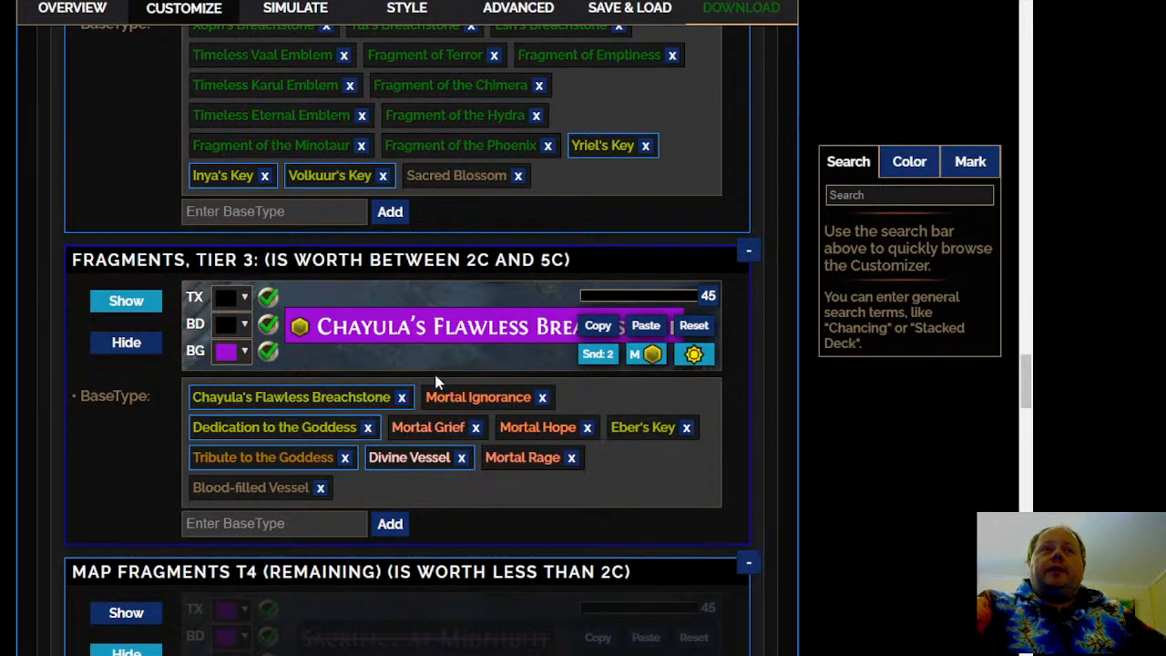
mouse_move(289, 449)
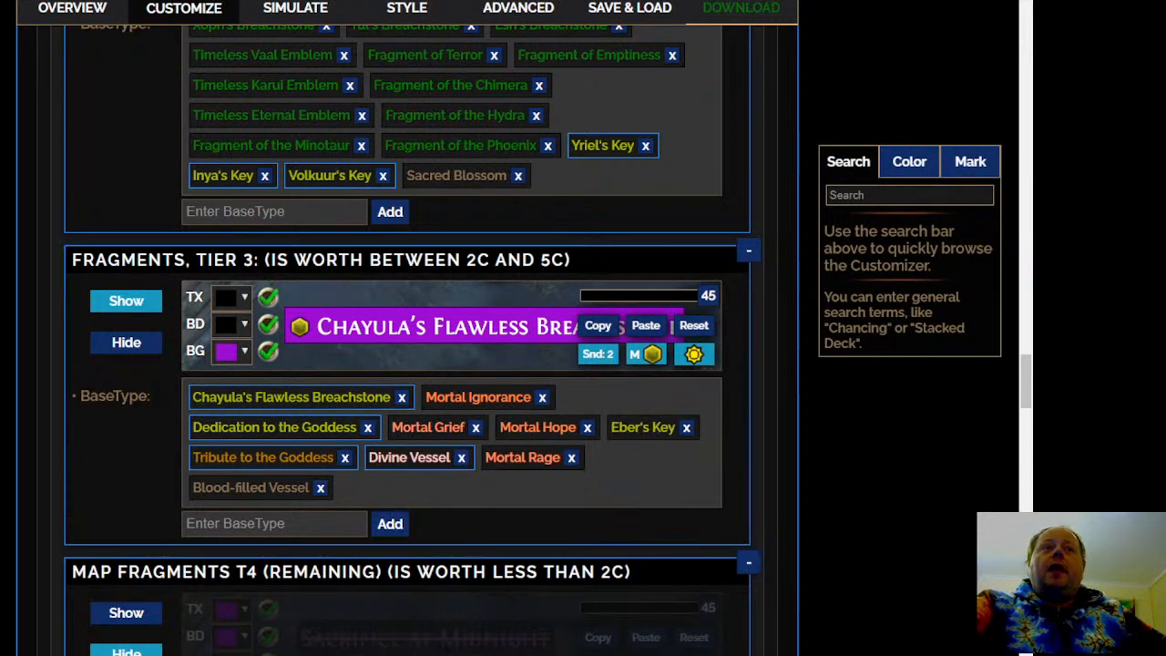
scroll(278, 565, up, 2)
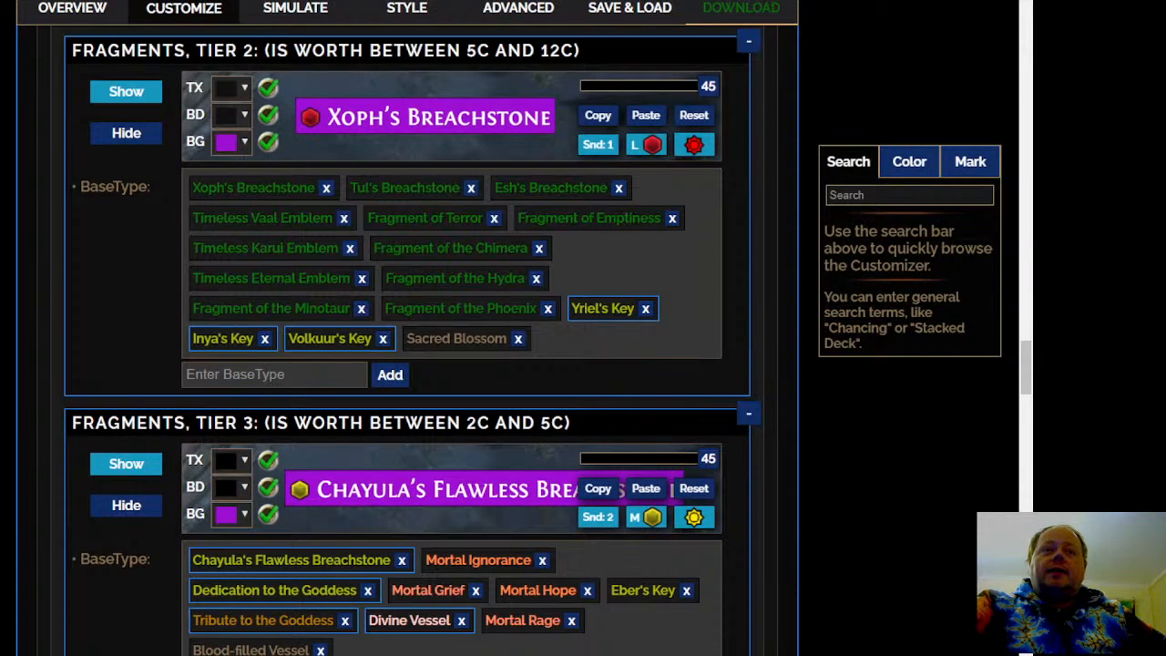
right_click(280, 560)
click(344, 579)
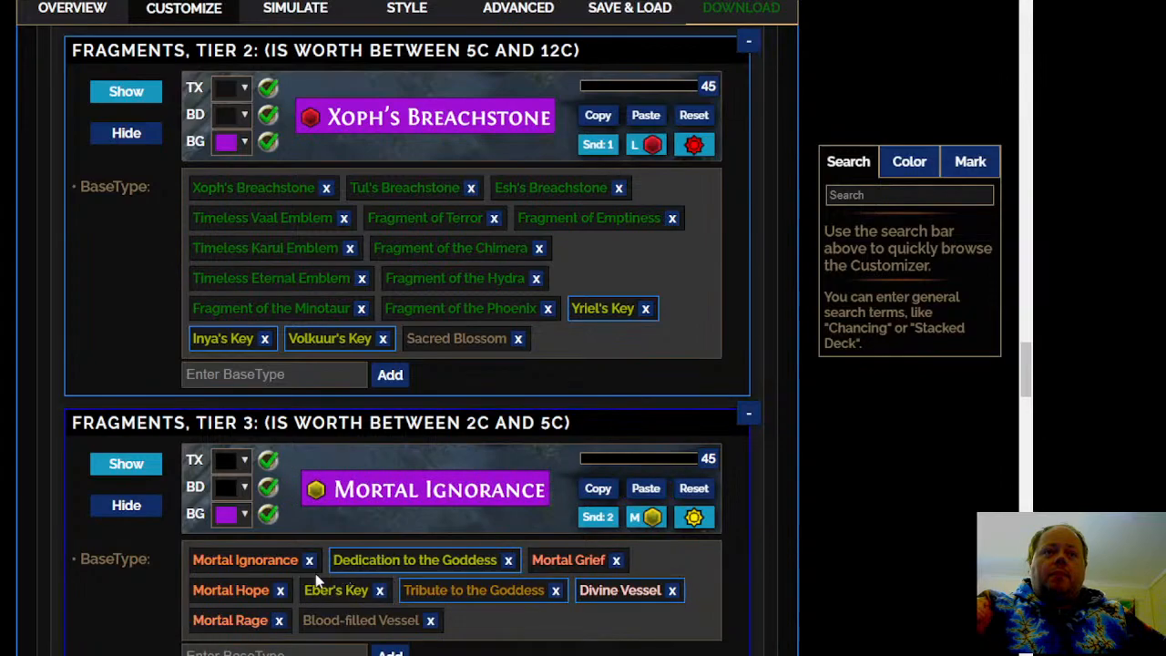
Review the base types assigned to each of the four Map Fragments tiers
scroll(282, 569, down, 2)
scroll(410, 337, up, 6)
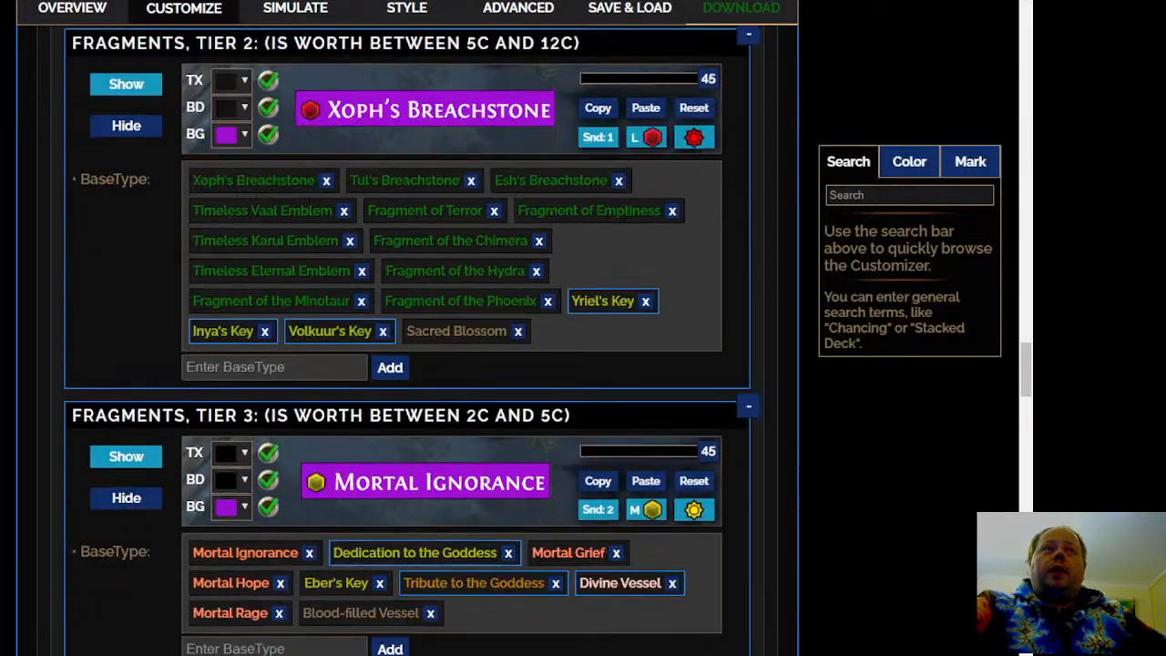
scroll(410, 337, up, 3)
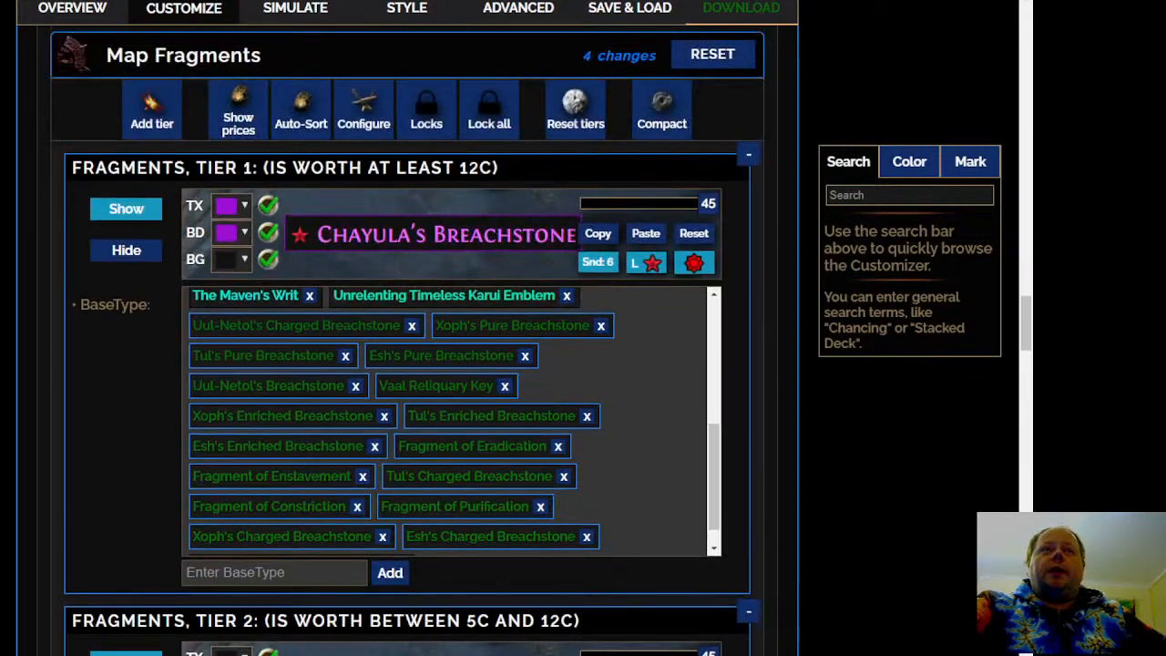
scroll(410, 337, down, 9)
scroll(409, 337, down, 2)
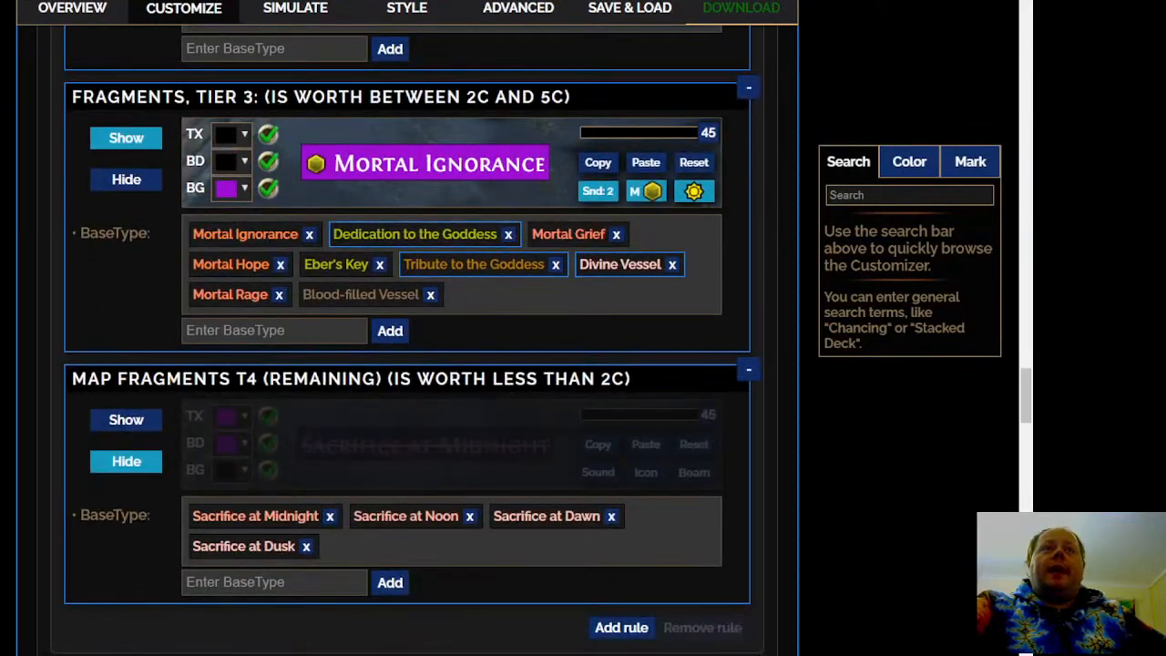
scroll(410, 337, up, 10)
scroll(534, 468, up, 1)
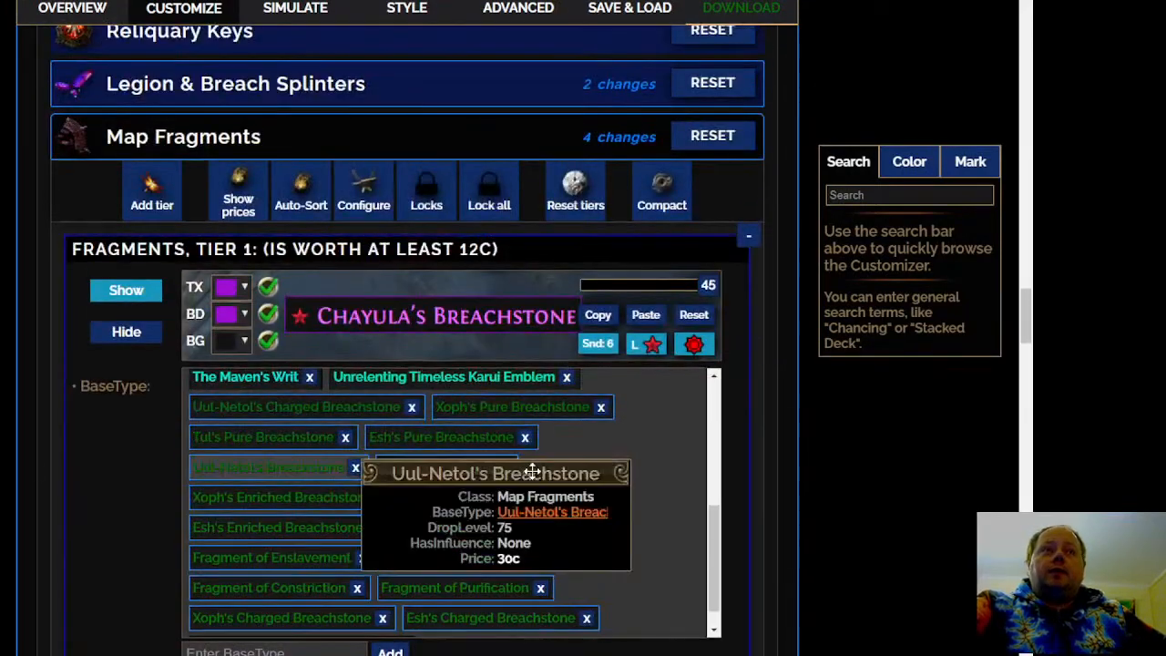
scroll(676, 477, up, 5)
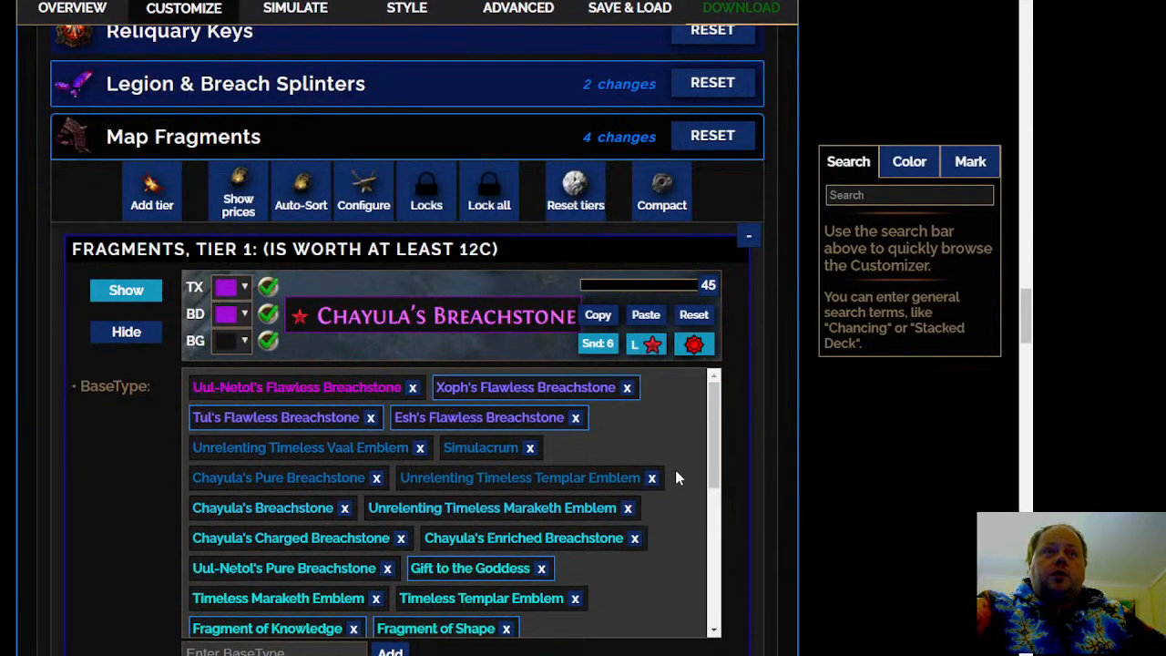
scroll(677, 476, down, 6)
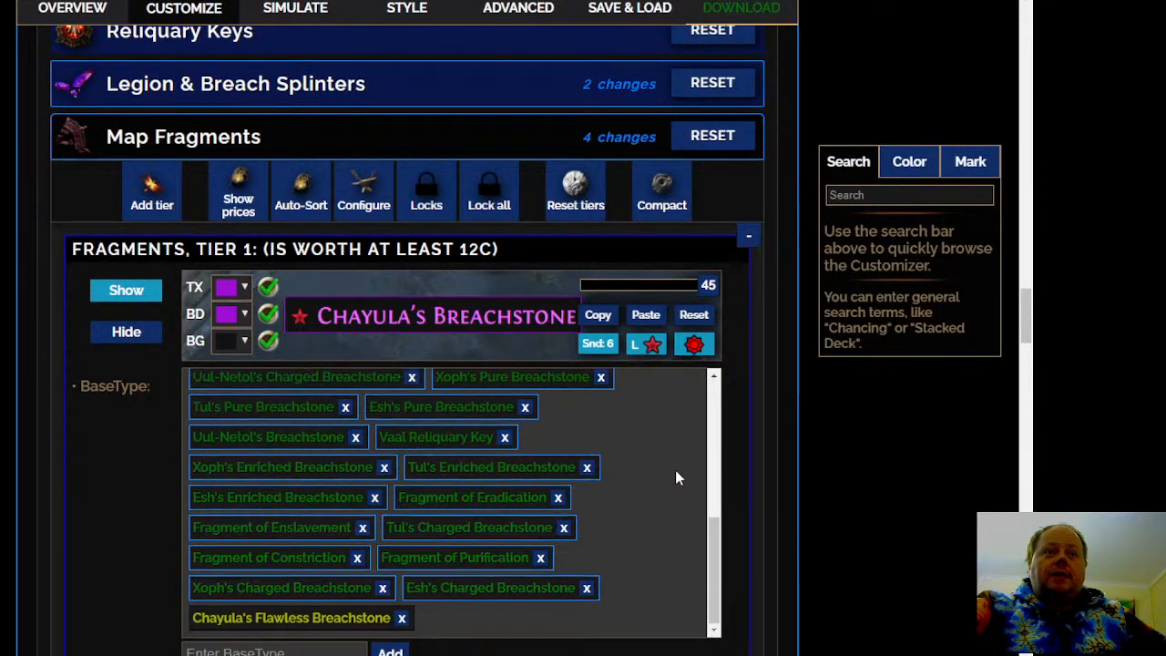
scroll(314, 619, down, 8)
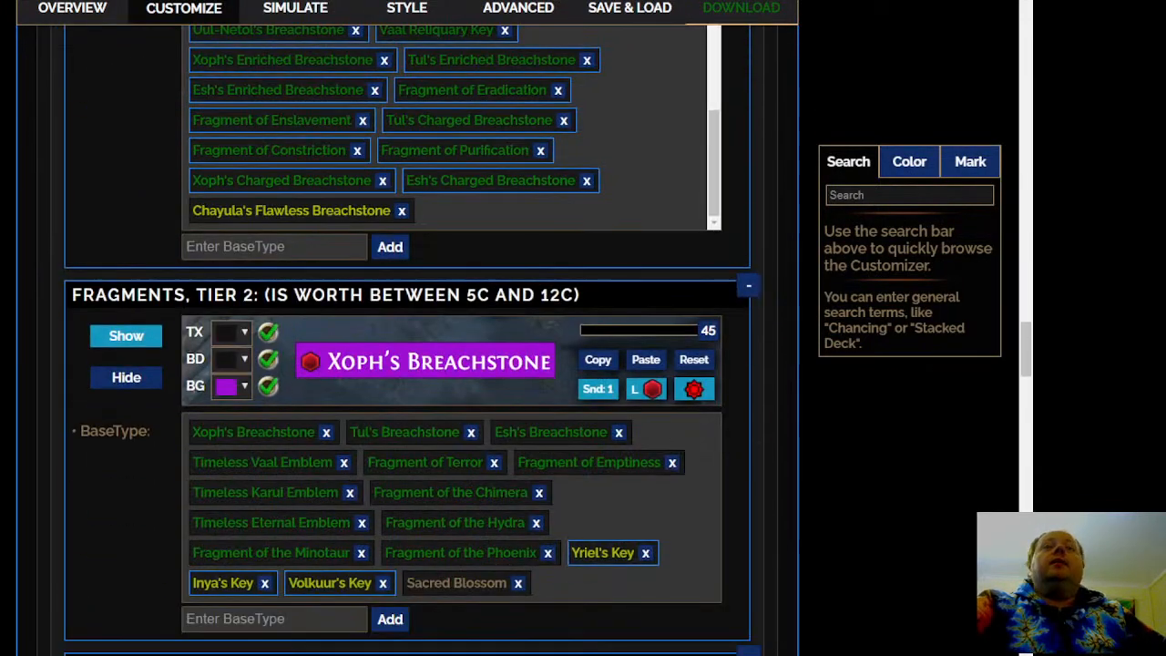
scroll(374, 320, down, 5)
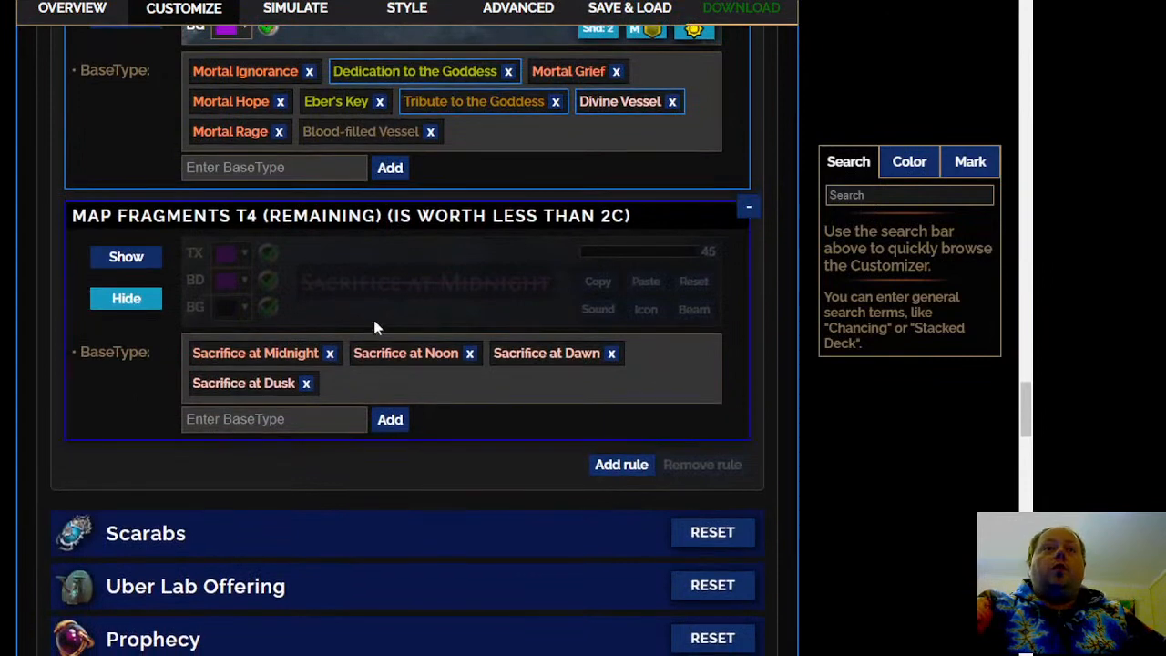
Open the Scarabs section and auto-sort its scarab tiers by current market price
scroll(195, 343, down, 2)
click(118, 370)
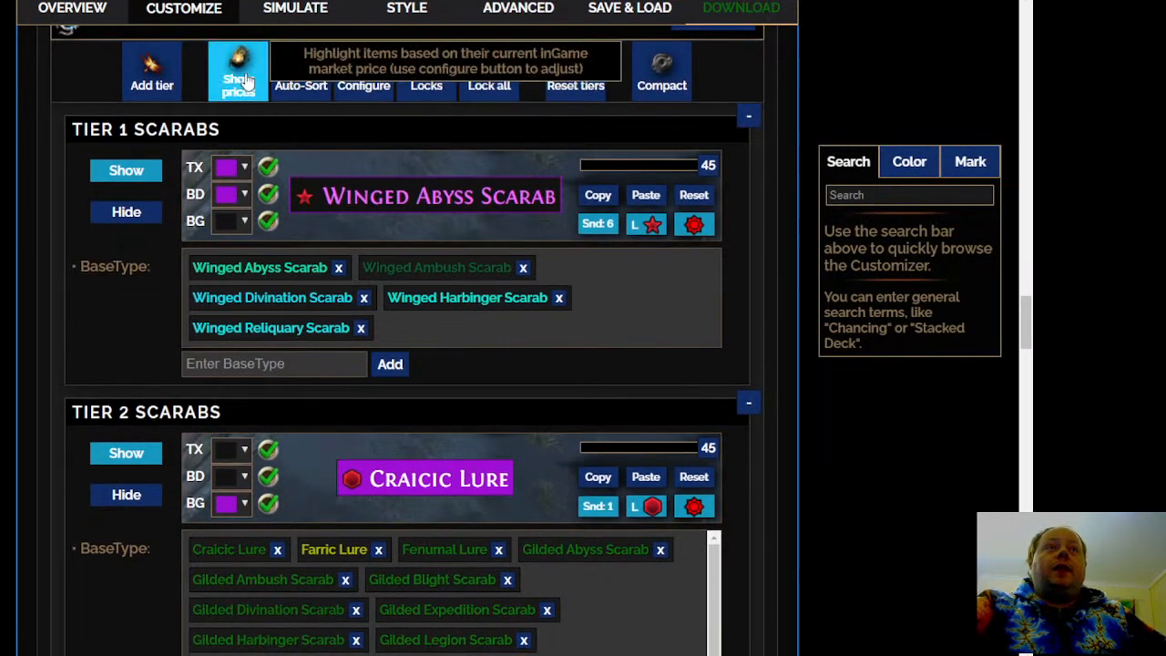
click(307, 83)
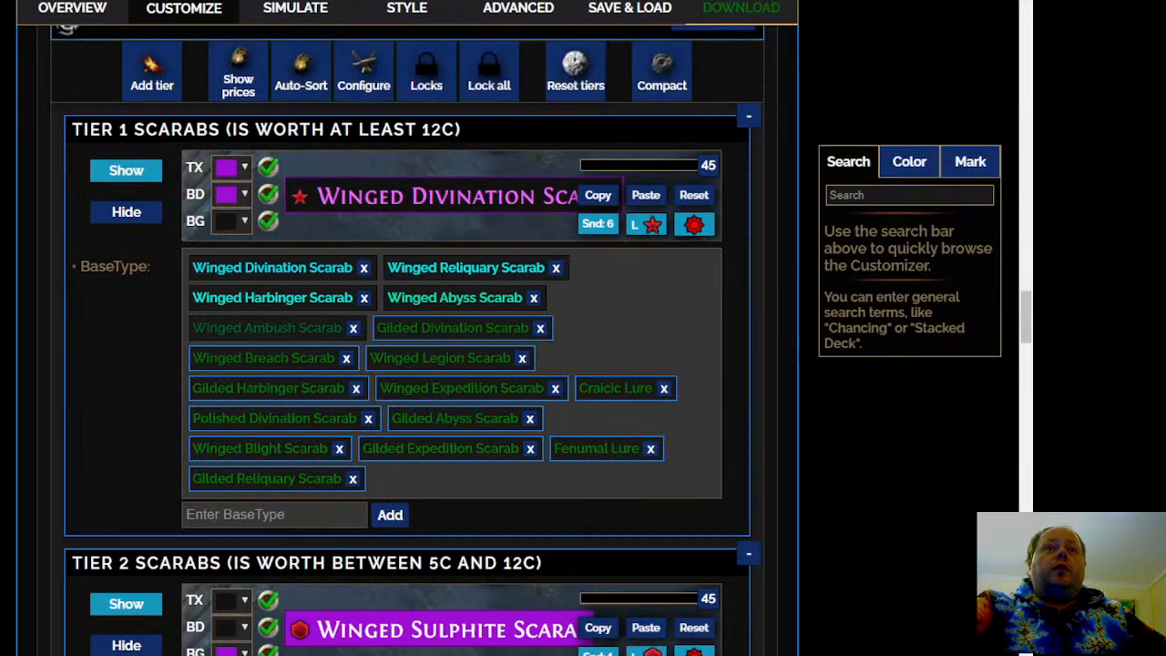
scroll(405, 337, down, 6)
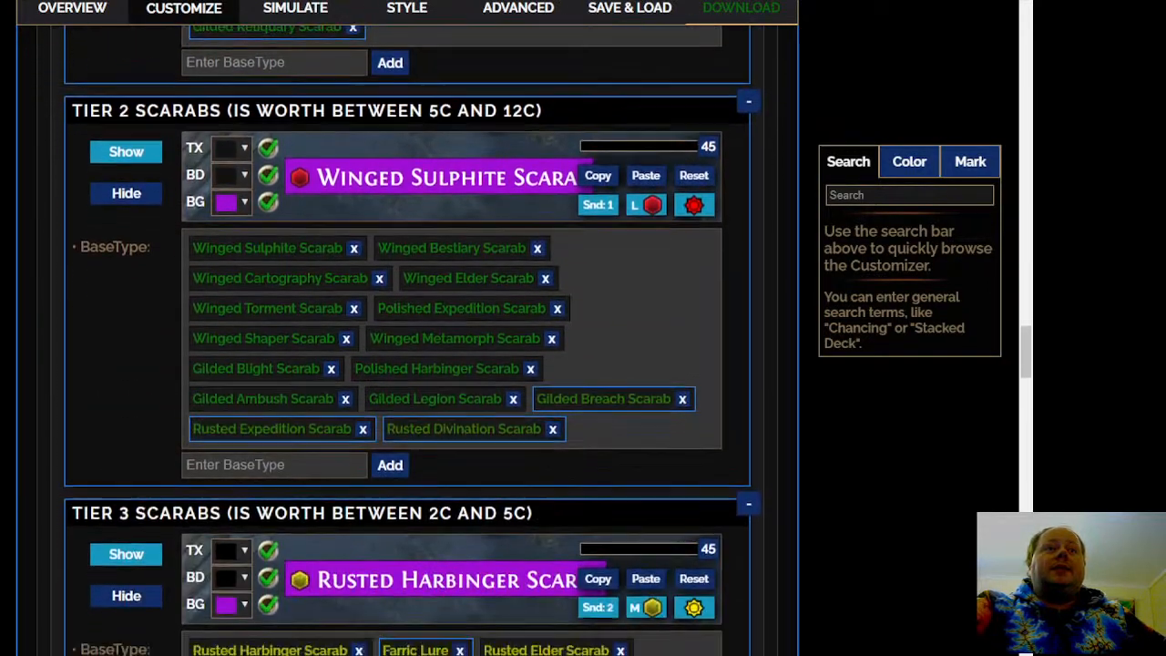
Review the auto-sorted scarab tiers and set the Tier 4 Scarabs worth less than 2c to be shown
scroll(406, 337, down, 3)
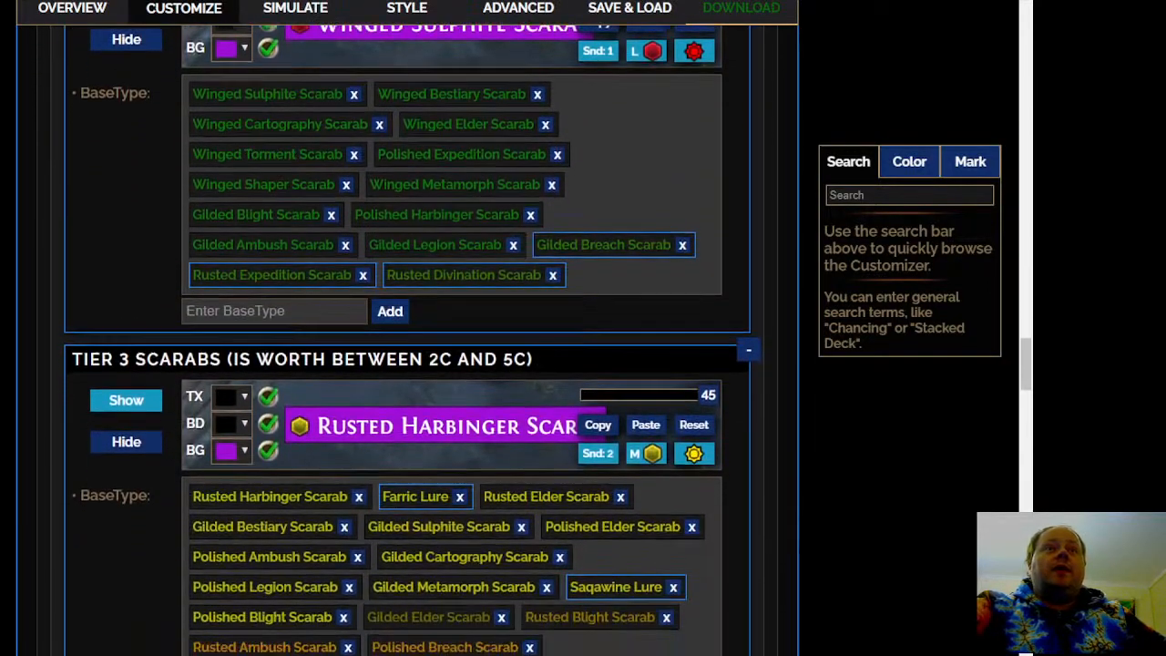
scroll(406, 337, down, 2)
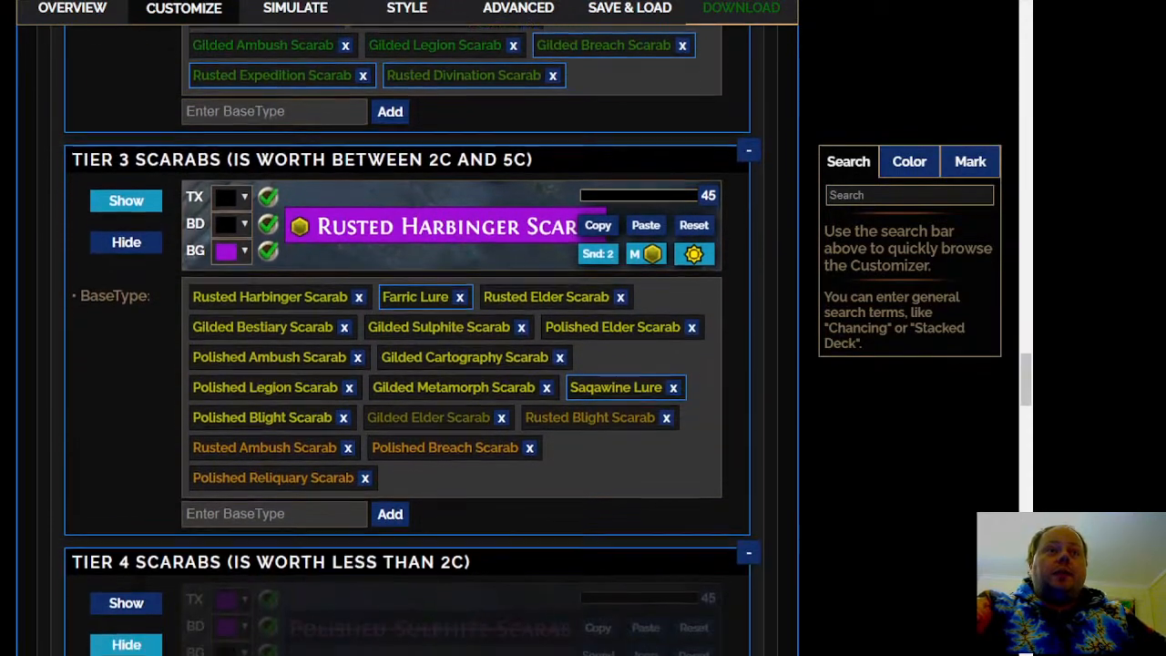
scroll(405, 337, down, 5)
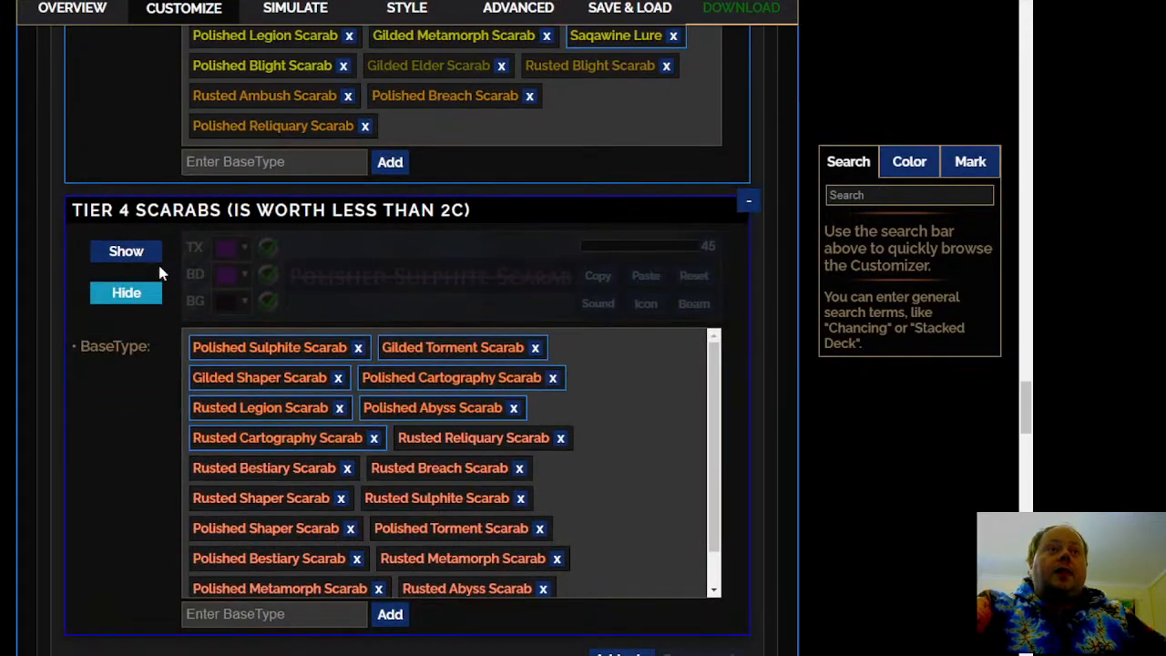
scroll(277, 348, down, 2)
scroll(582, 240, down, 1)
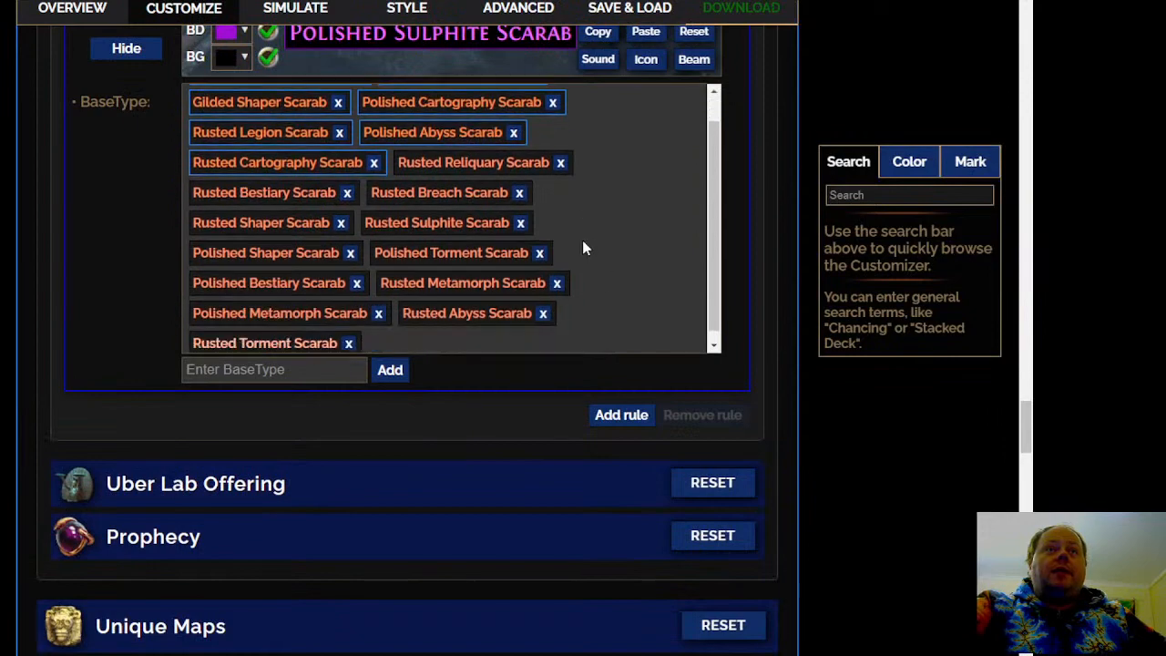
scroll(406, 337, up, 4)
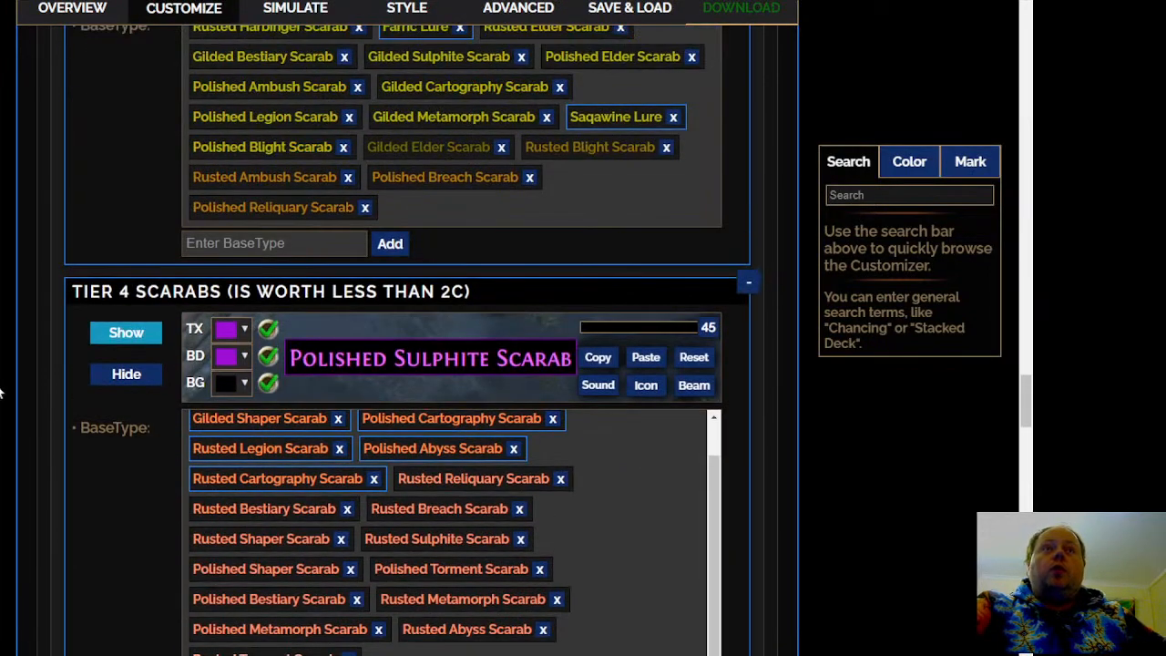
scroll(0, 393, down, 3)
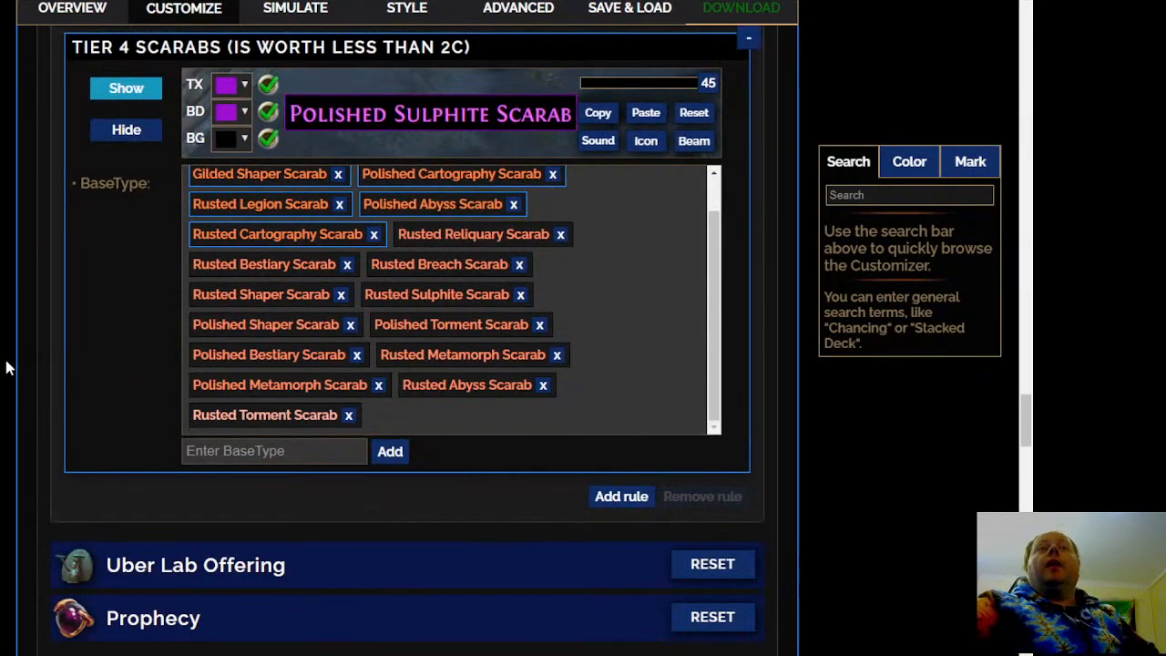
Open the Uber Lab Offering section, set Offering to the Goddess to be shown, and reduce its font size
scroll(30, 417, down, 3)
click(382, 325)
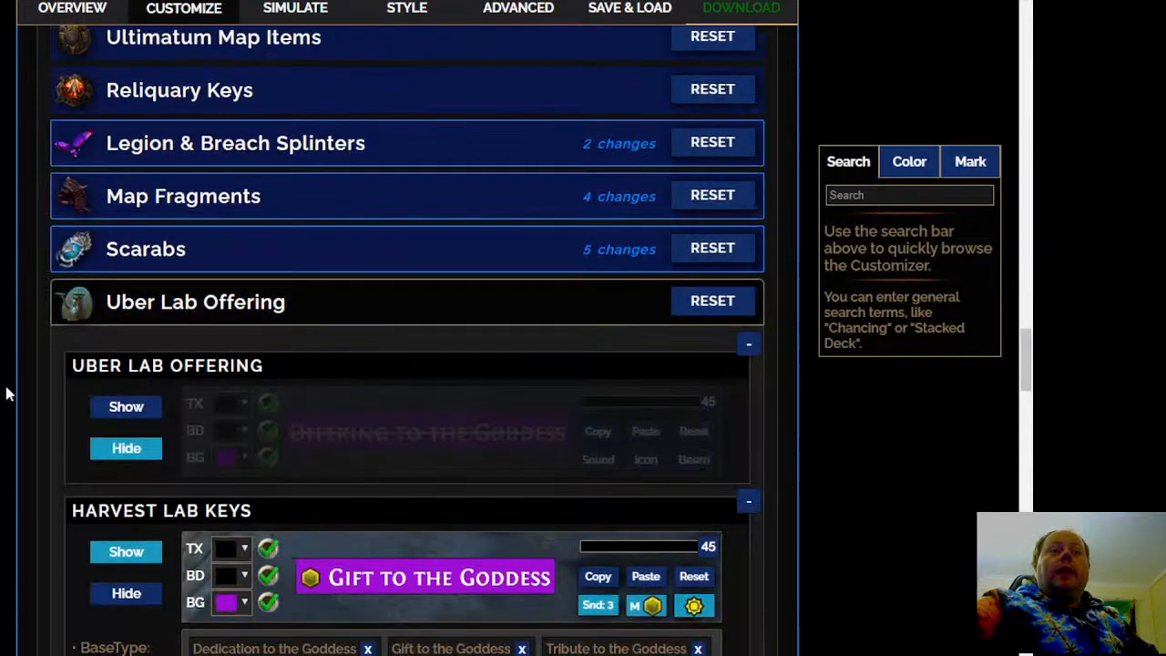
scroll(5, 393, down, 3)
click(127, 182)
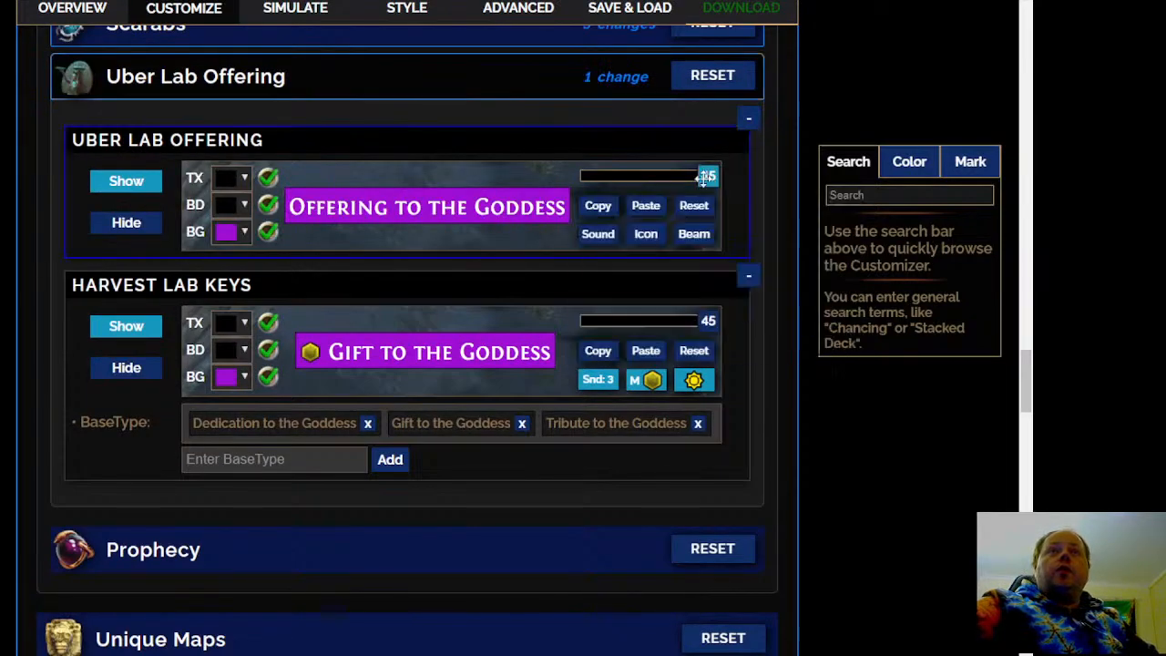
drag(706, 179, 643, 176)
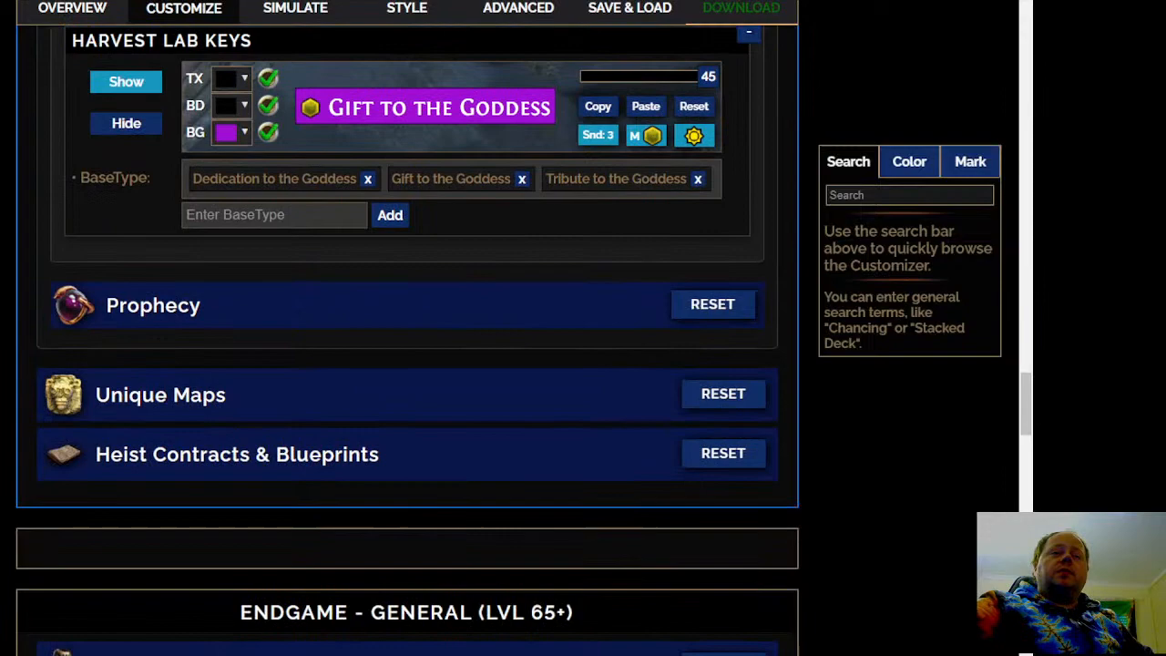
Open the Prophecy section and auto-sort its prophecy tiers
click(351, 310)
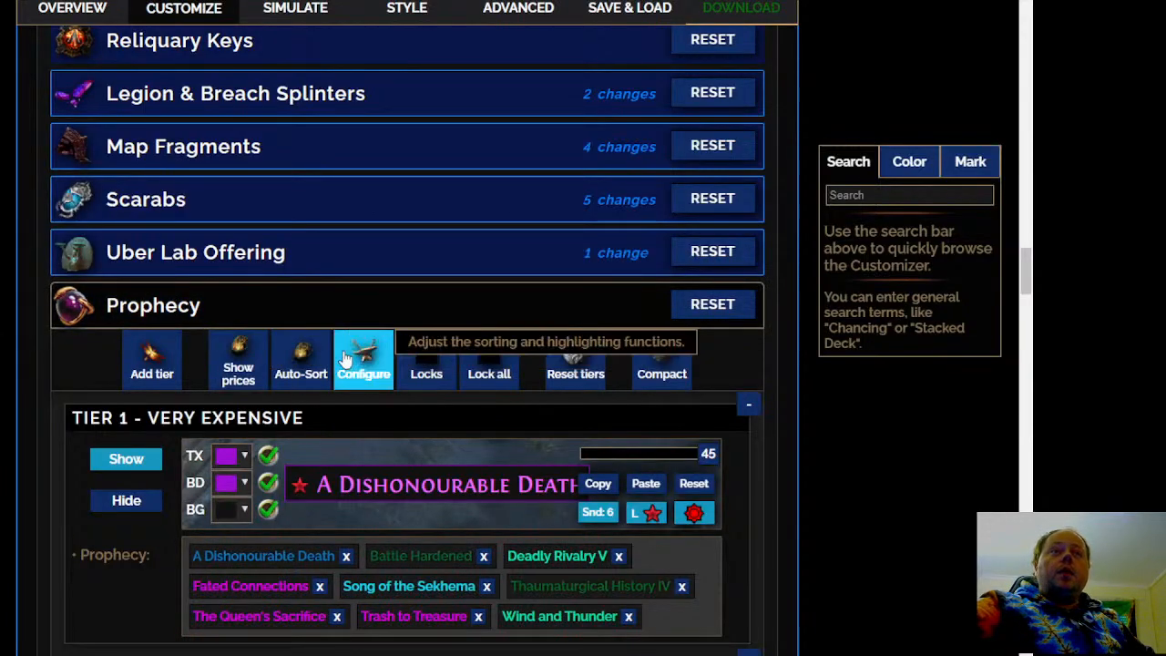
click(300, 360)
scroll(423, 170, down, 3)
scroll(424, 170, down, 9)
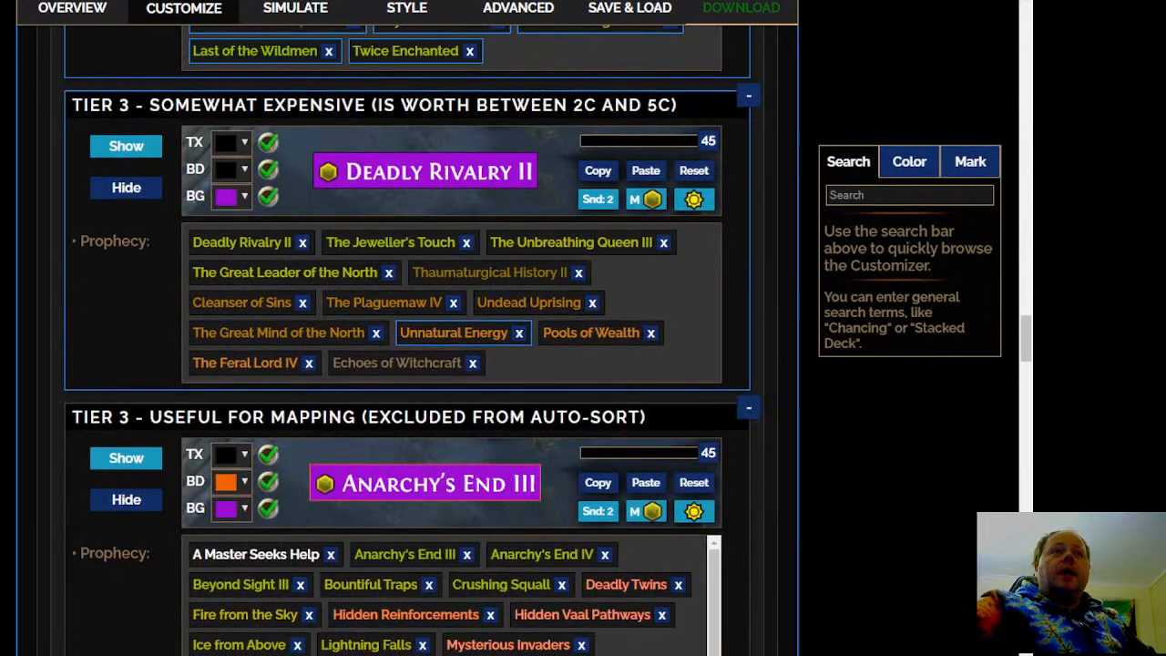
Move The Lost Maps from the Tier 4 Item Drop prophecies to Tier 3 - Somewhat Expensive
scroll(410, 364, down, 3)
scroll(410, 365, down, 3)
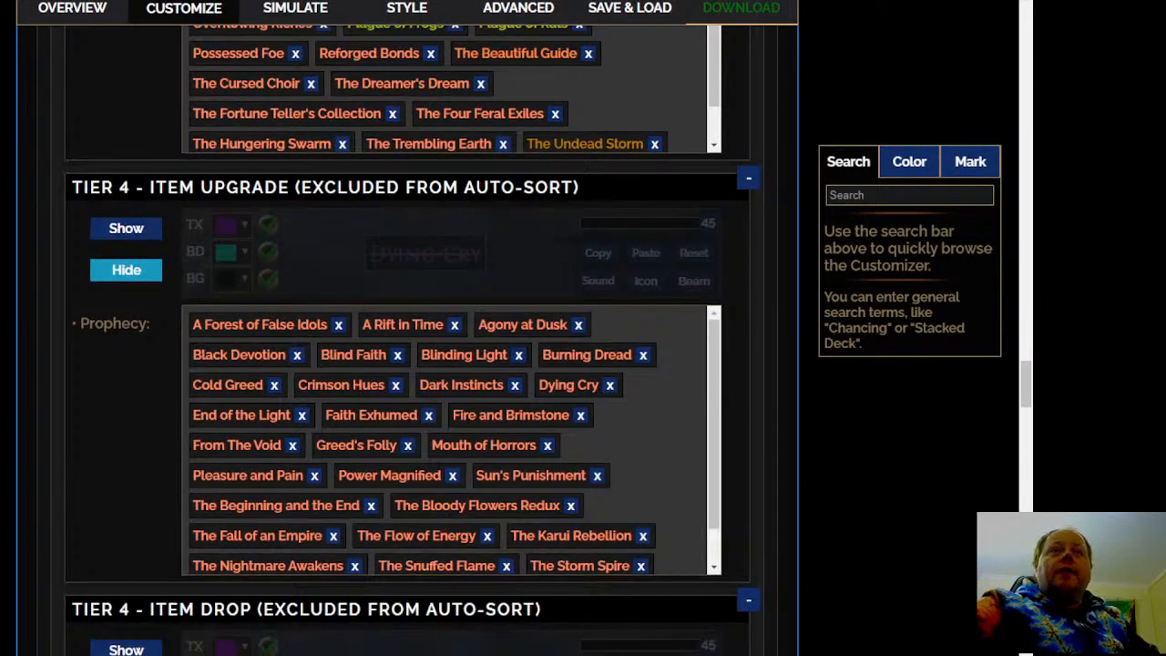
scroll(455, 364, down, 1)
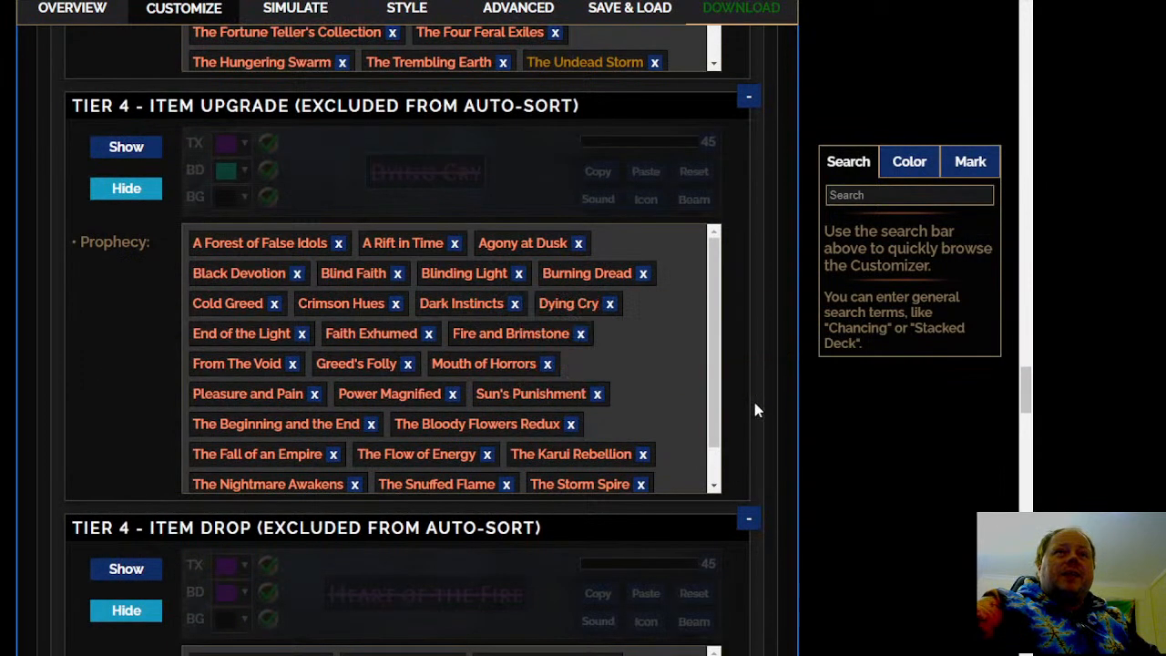
scroll(692, 402, down, 1)
scroll(693, 396, down, 1)
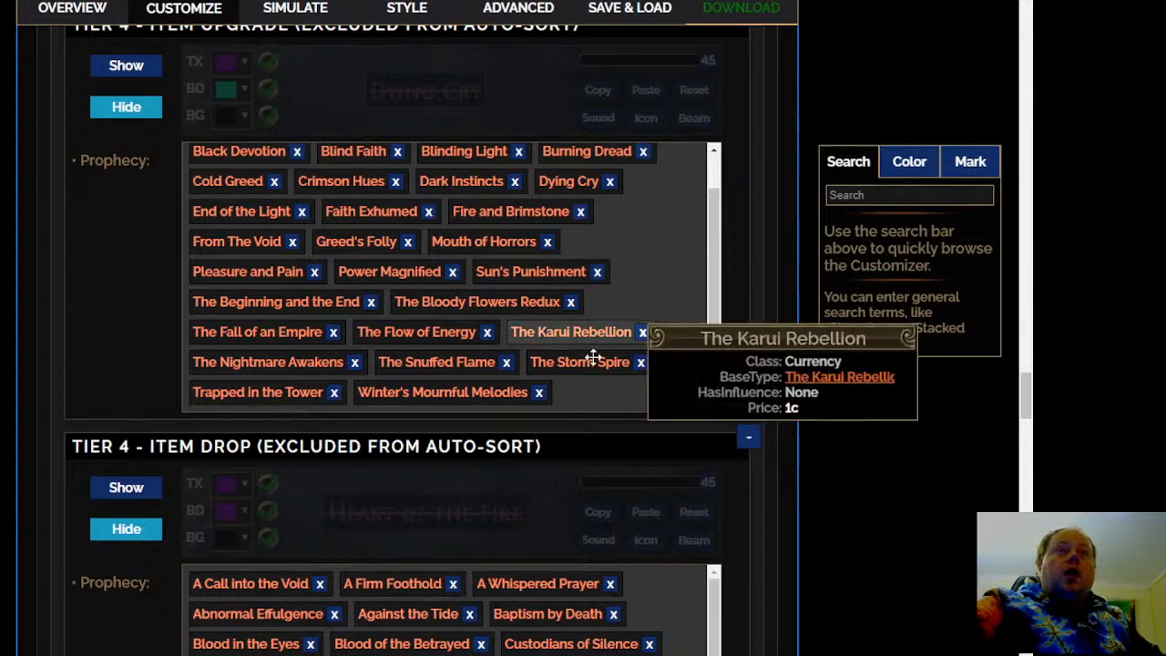
scroll(593, 352, down, 4)
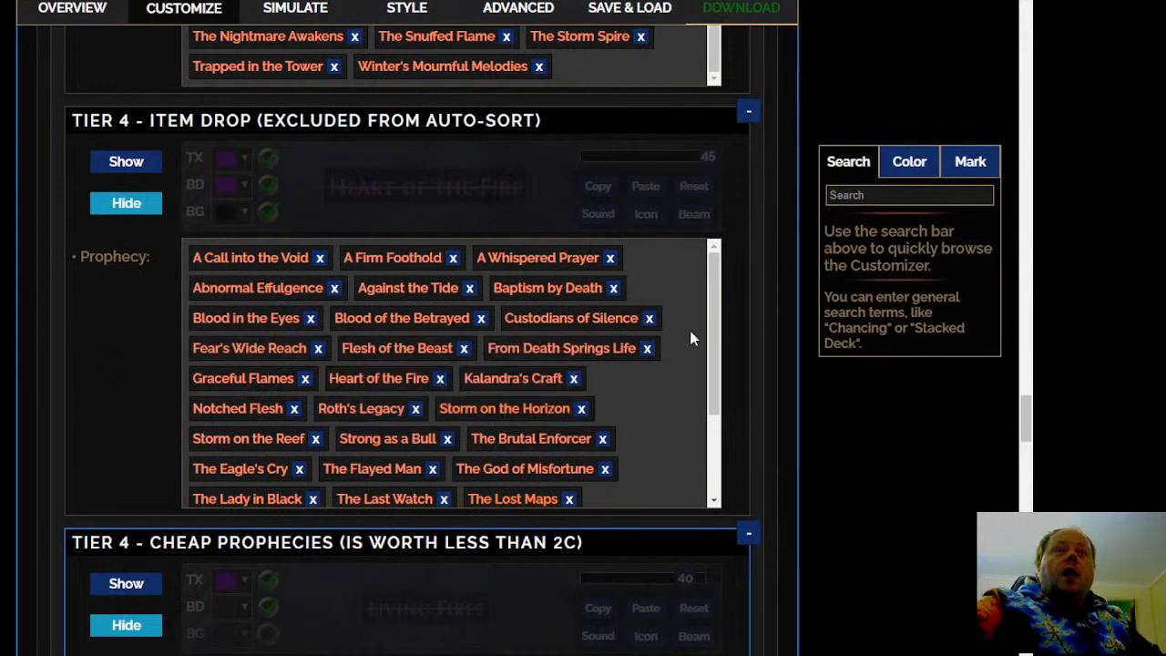
scroll(683, 350, down, 2)
scroll(683, 350, down, 1)
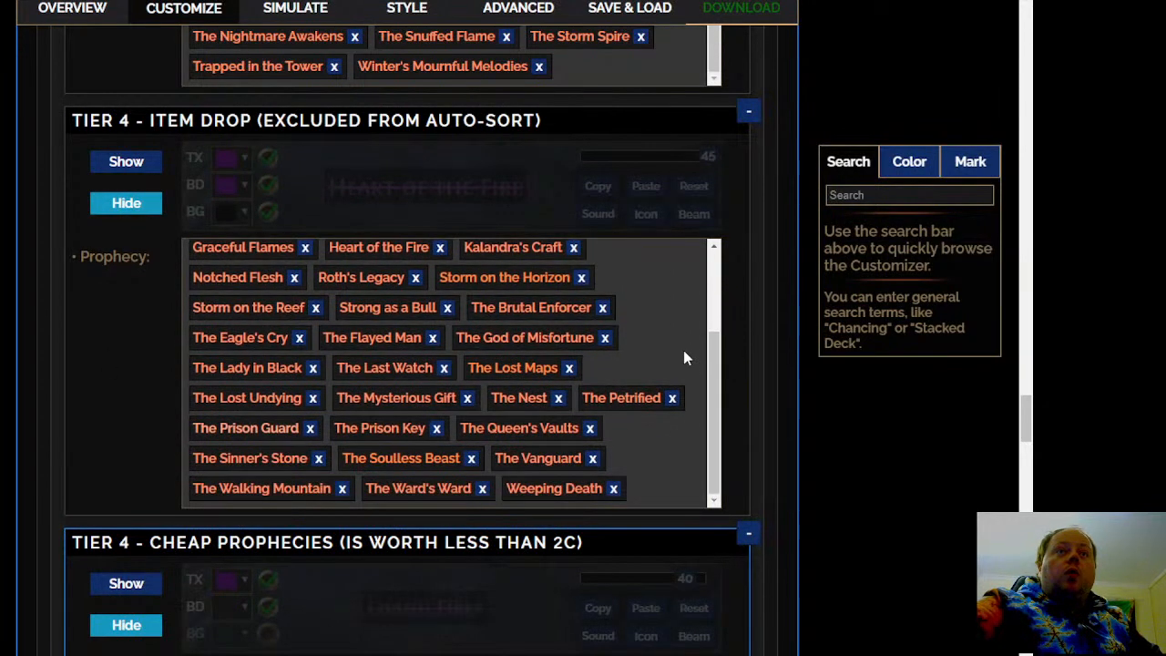
scroll(686, 358, down, 1)
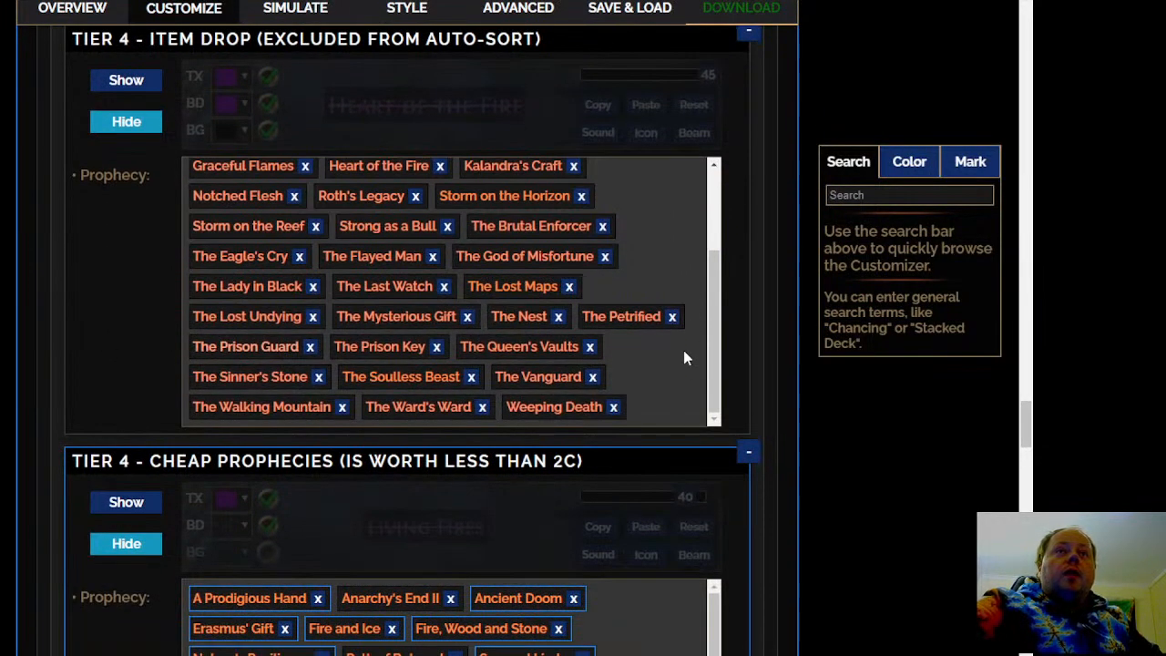
click(511, 286)
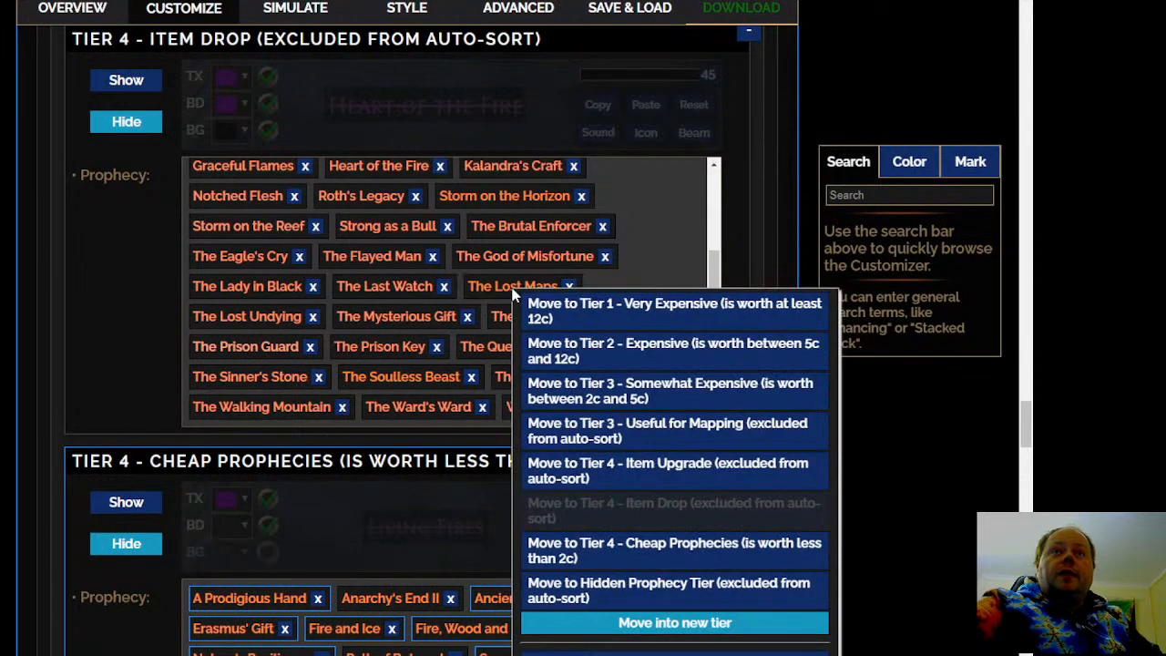
click(631, 392)
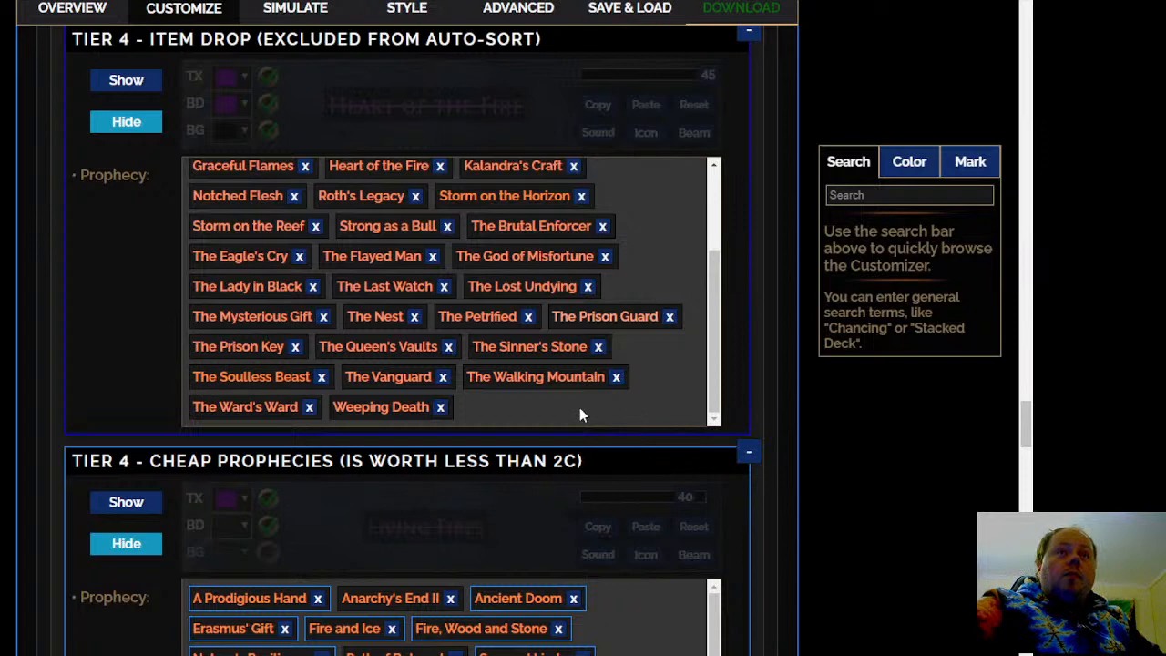
Move Fire and Ice and A Vision of Ice and Fire from the Tier 4 Cheap Prophecies to Tier 3 - Somewhat Expensive
scroll(579, 409, down, 5)
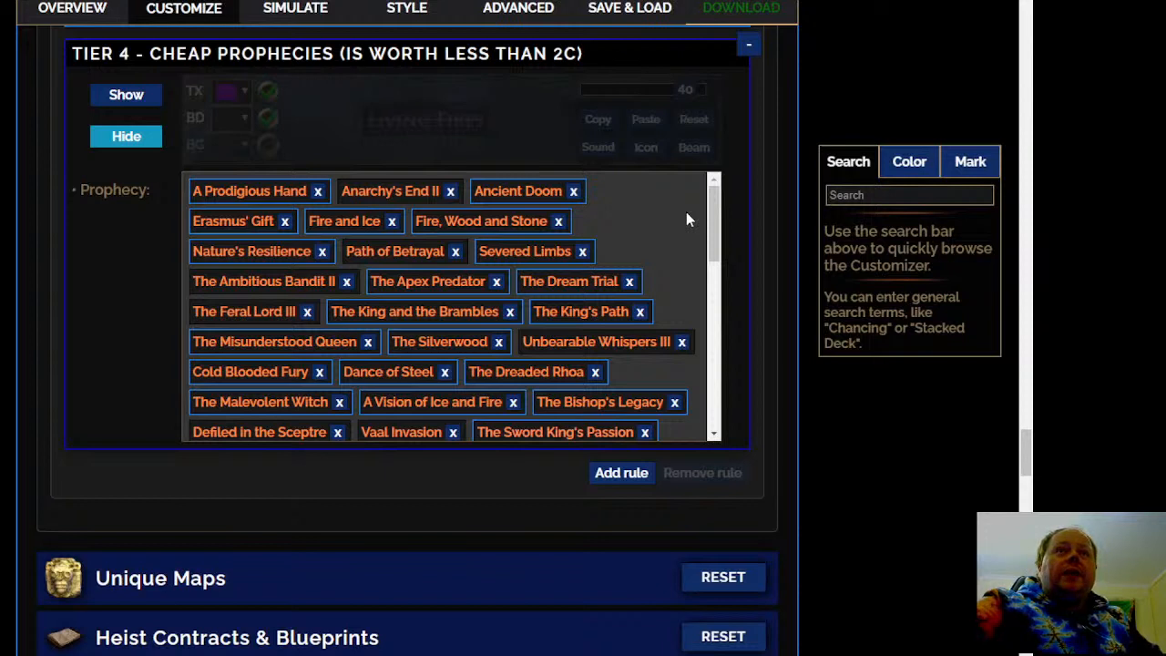
mouse_move(367, 220)
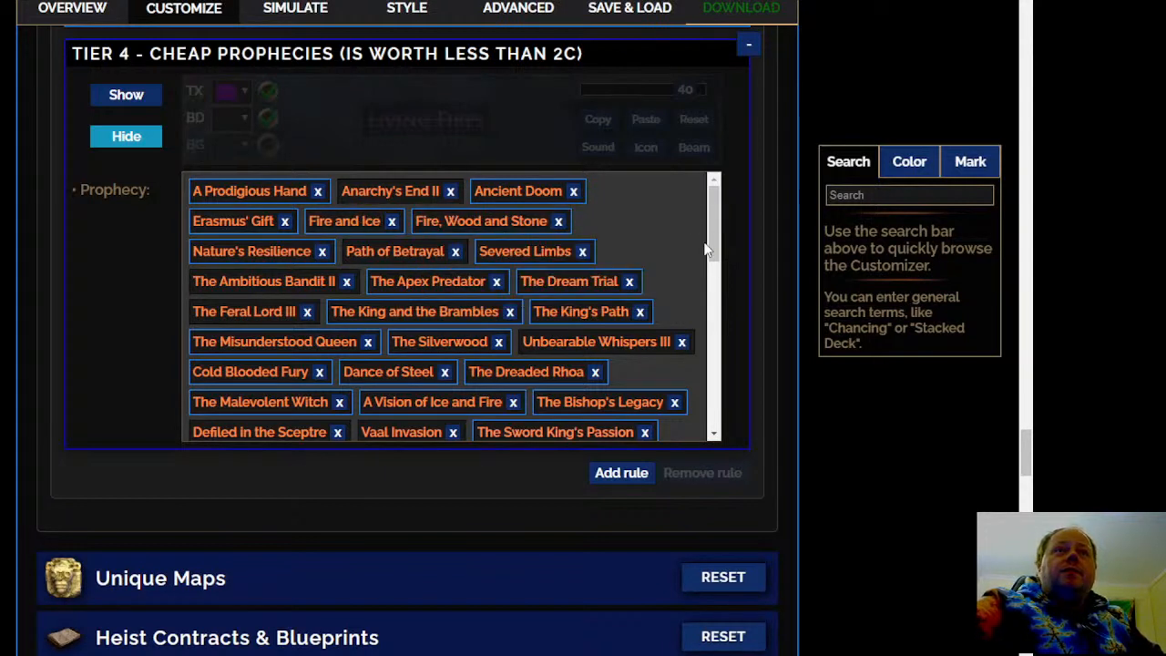
right_click(338, 224)
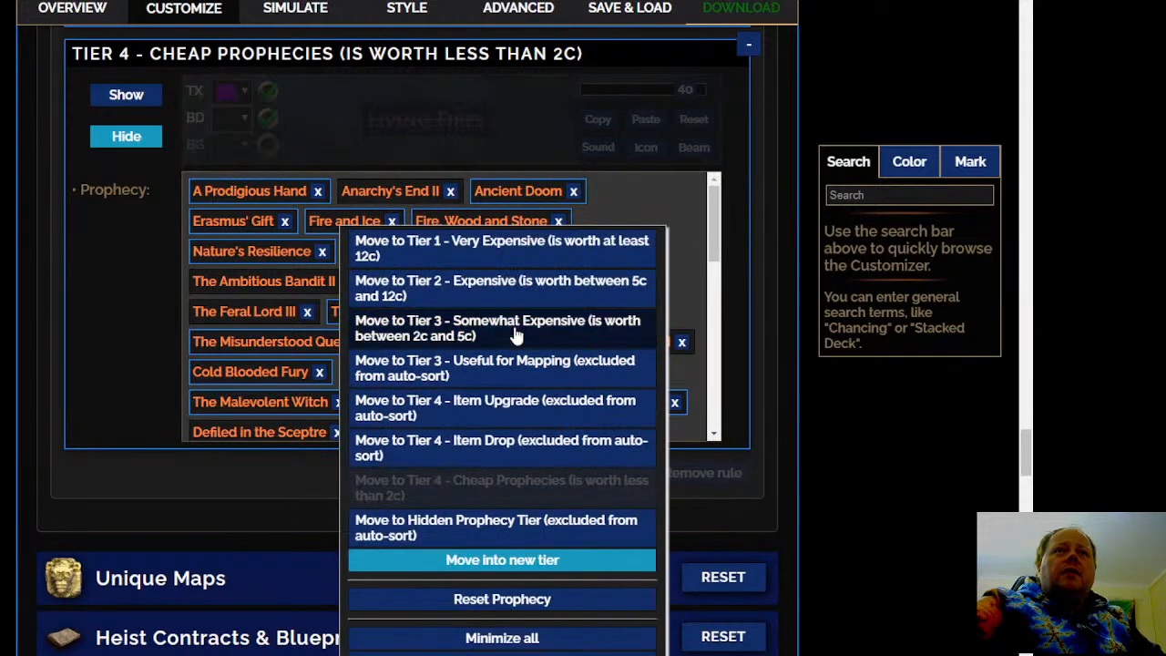
click(646, 247)
scroll(647, 247, down, 1)
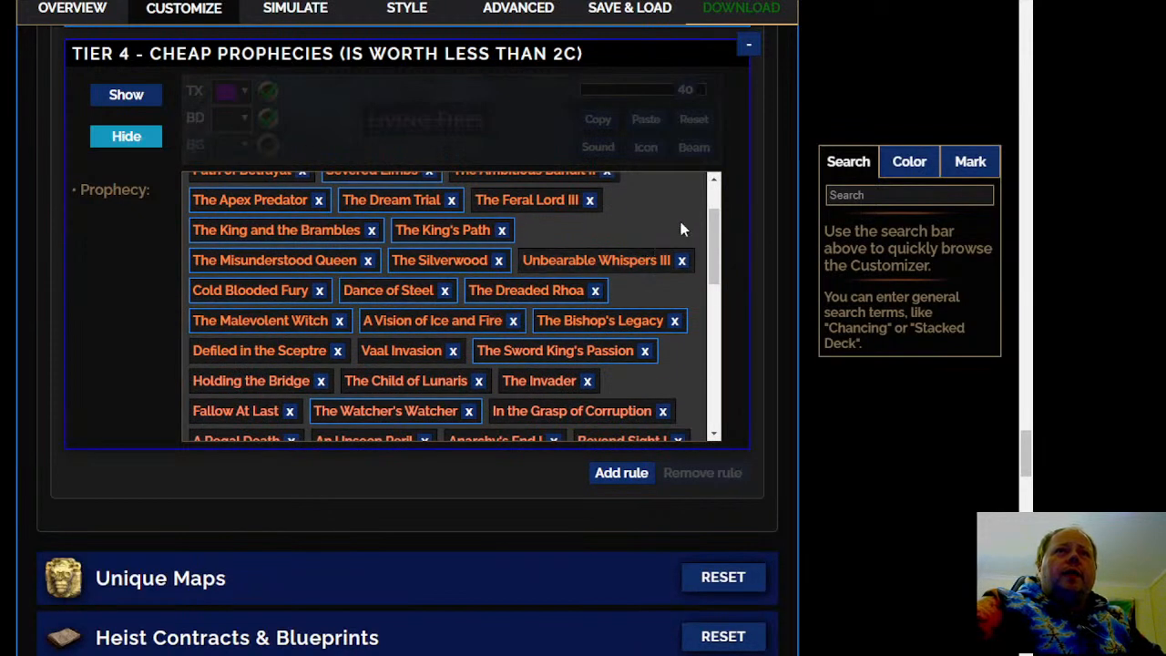
scroll(680, 223, down, 1)
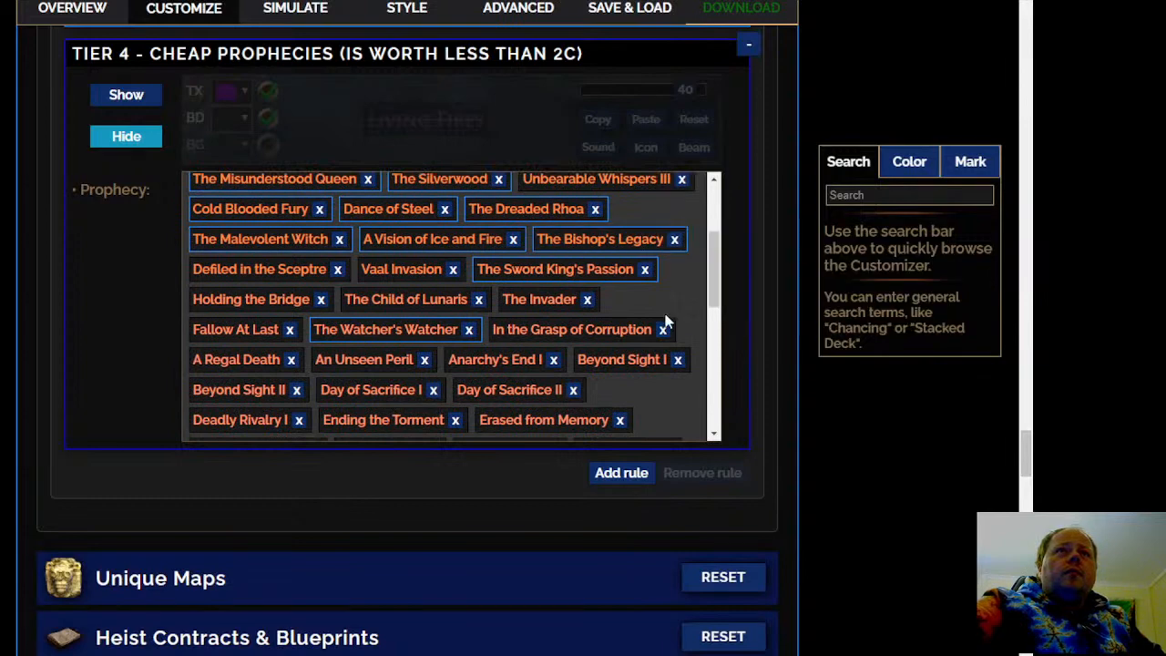
right_click(464, 239)
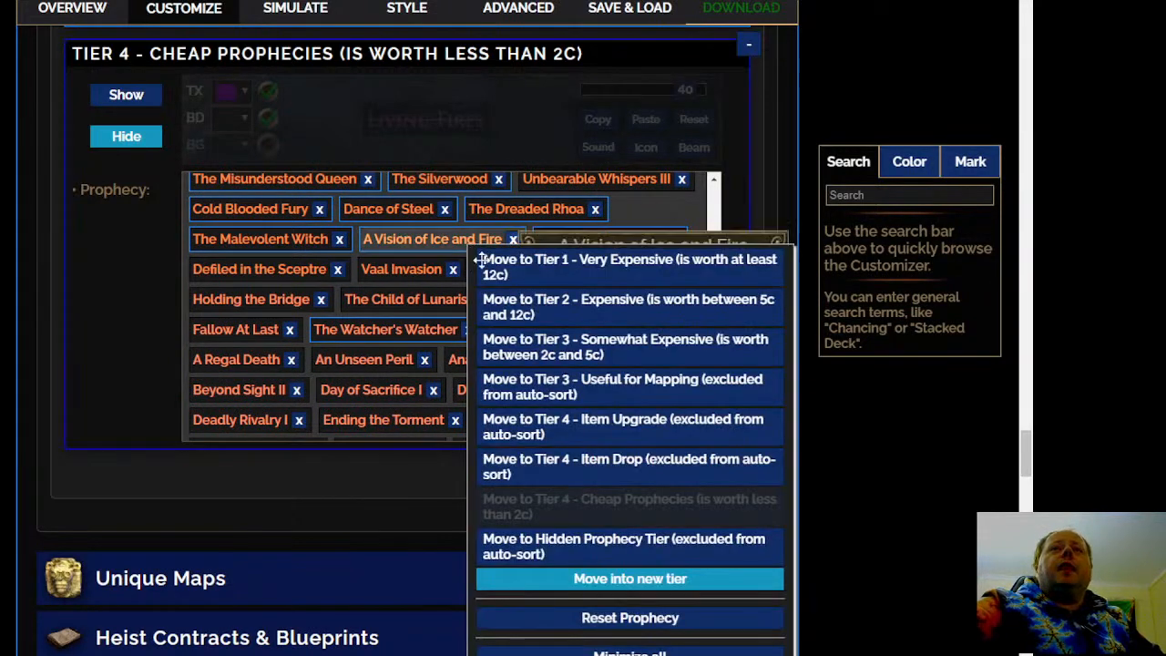
click(678, 361)
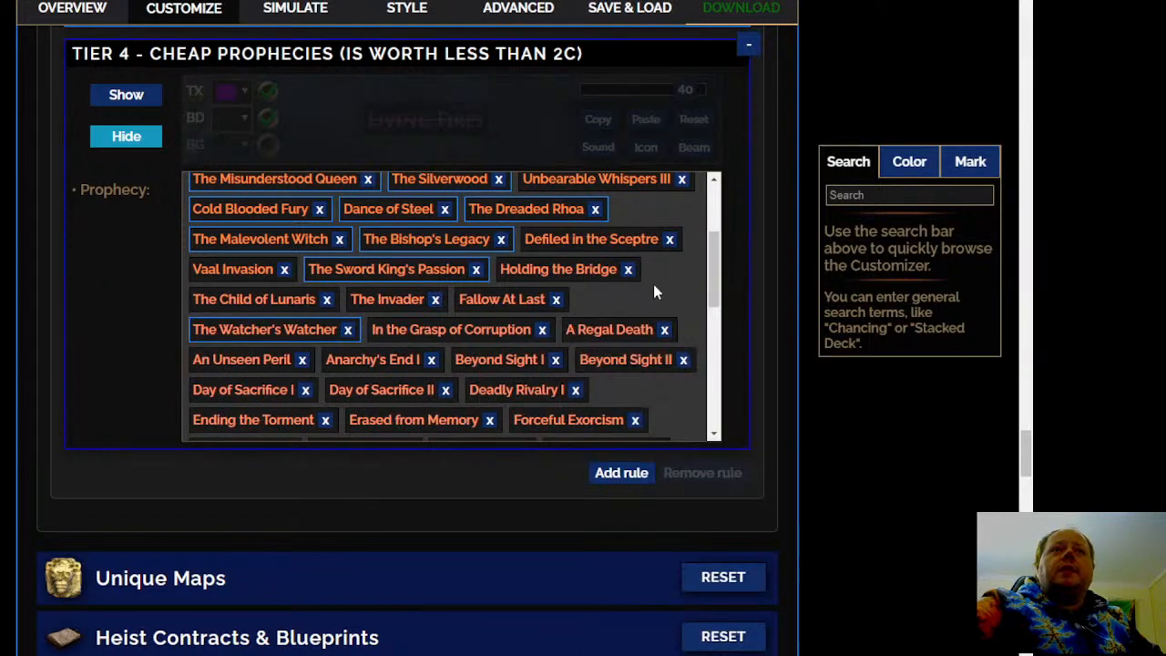
Move The Invader from the Tier 4 Cheap Prophecies to Tier 3 - Somewhat Expensive, and Anarchy's End I to Tier 3
mouse_move(405, 301)
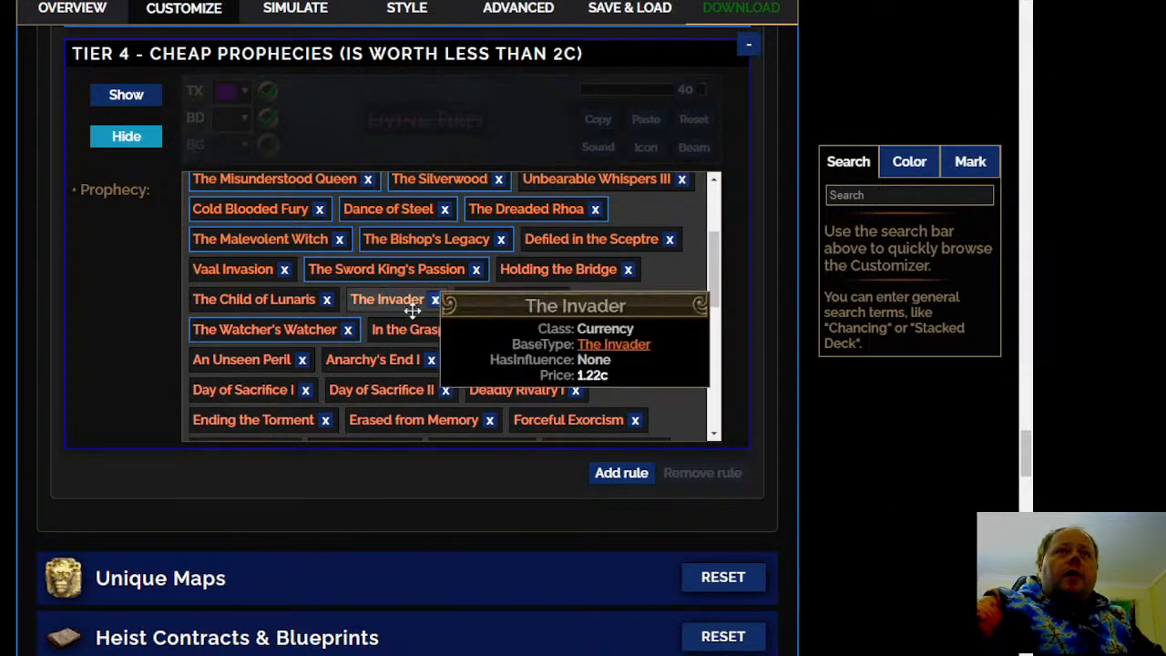
click(398, 299)
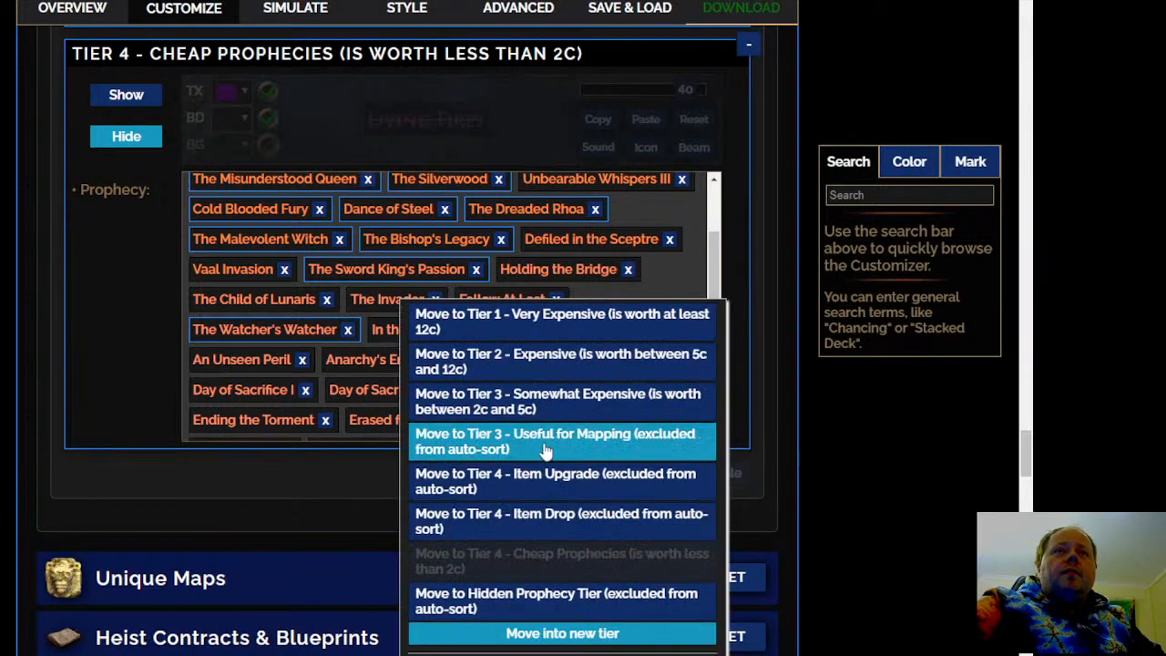
click(576, 409)
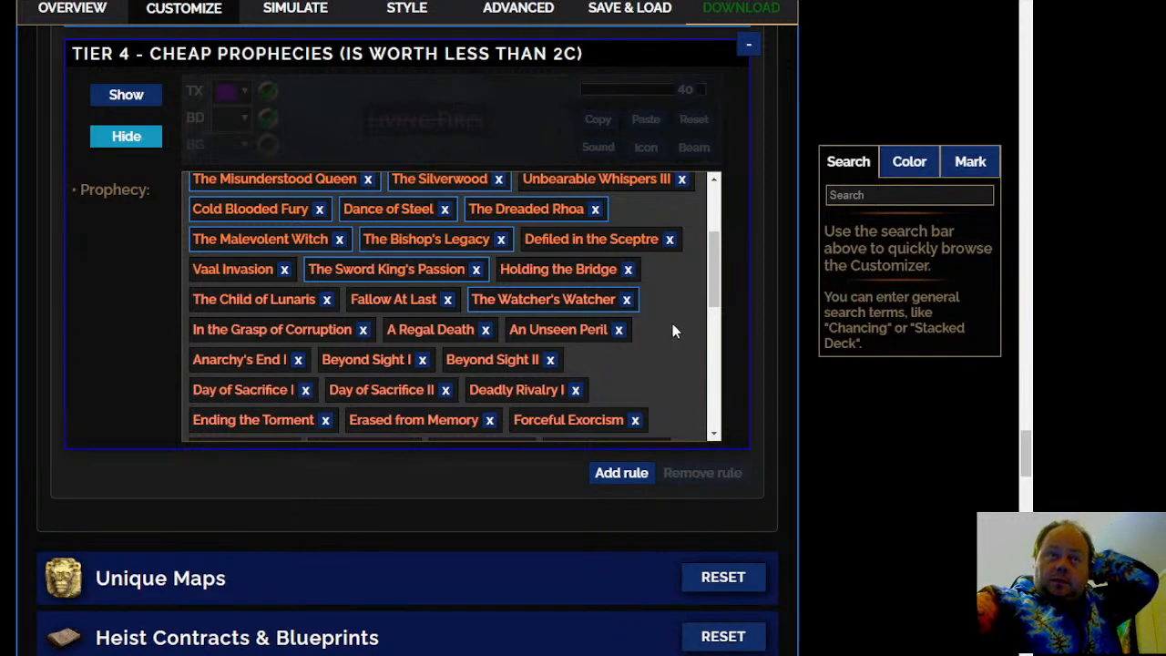
scroll(672, 331, down, 3)
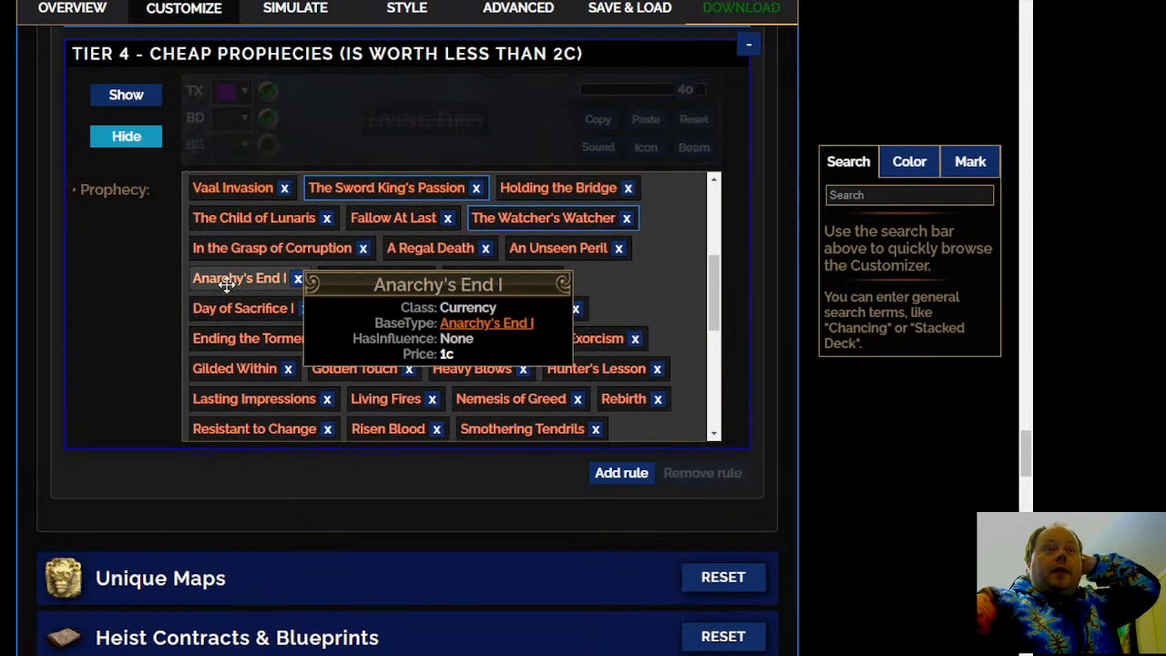
right_click(226, 283)
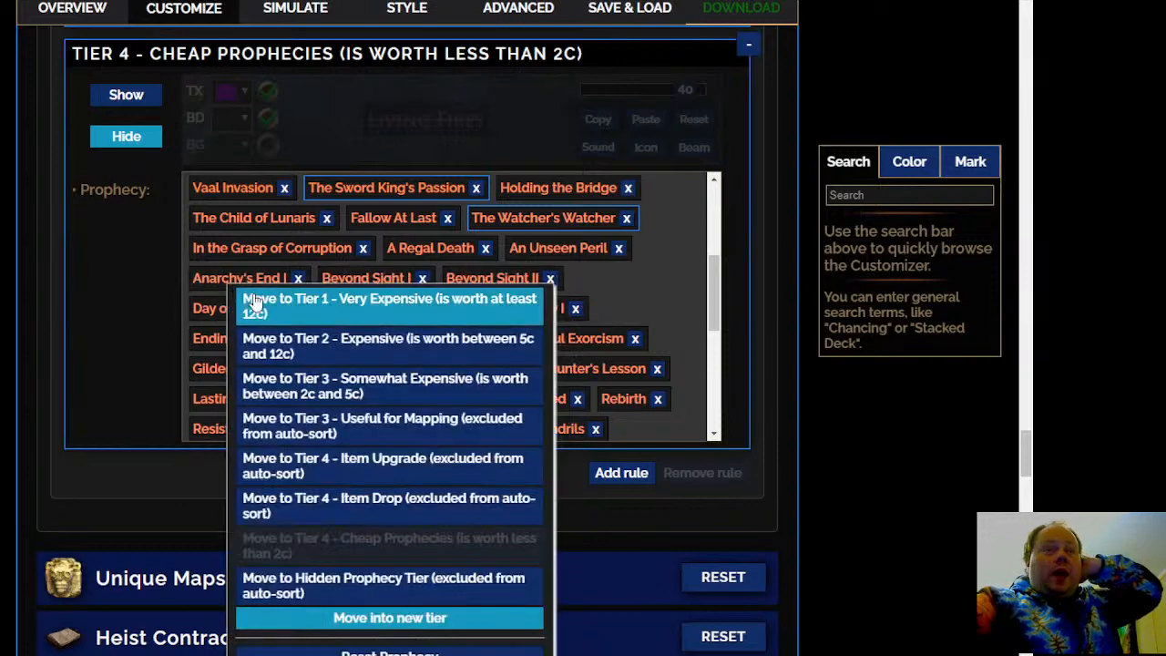
click(437, 405)
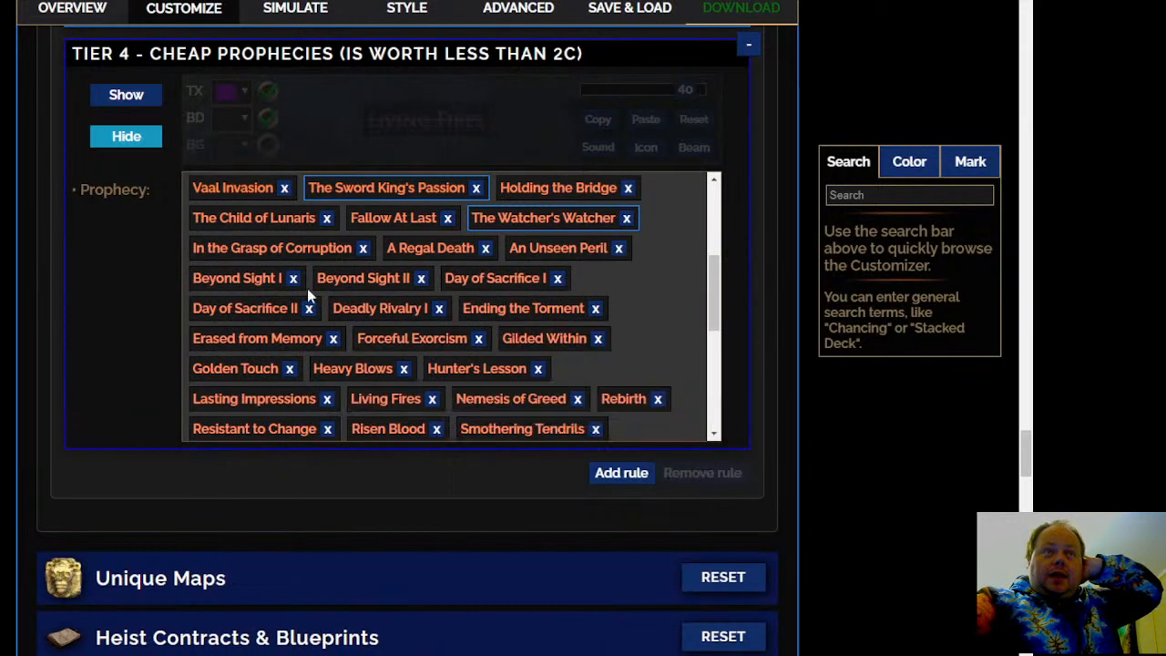
Review the Tier 4 prophecy lists and remove Anarchy's End I from Tier 3 - Somewhat Expensive
scroll(410, 337, up, 10)
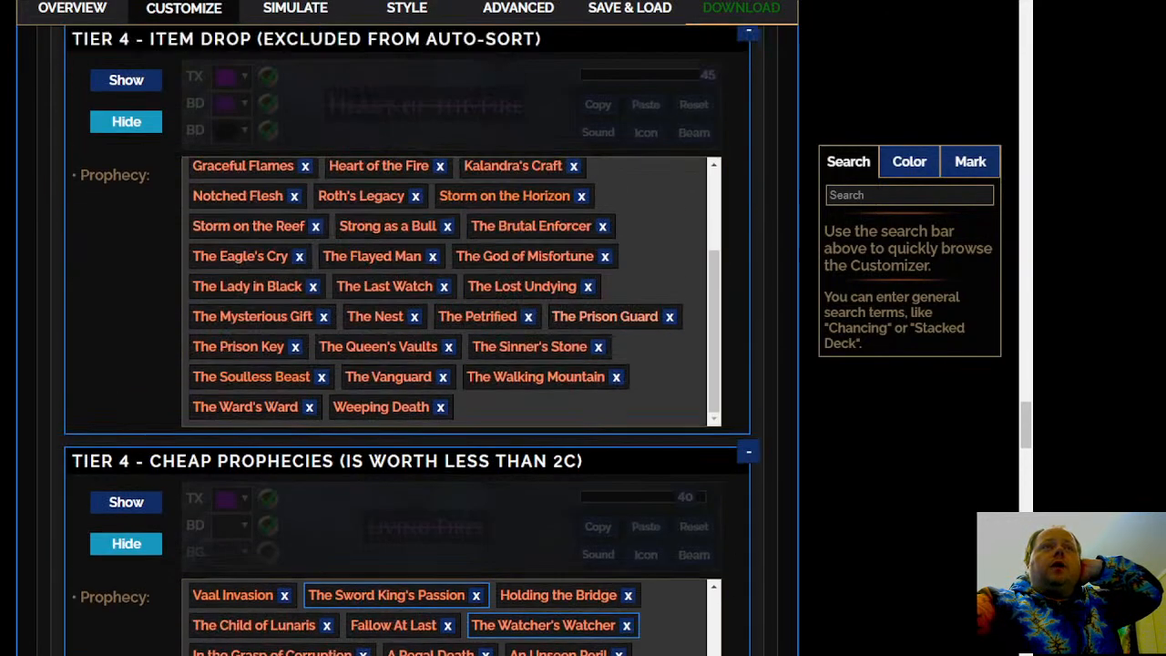
scroll(326, 482, up, 6)
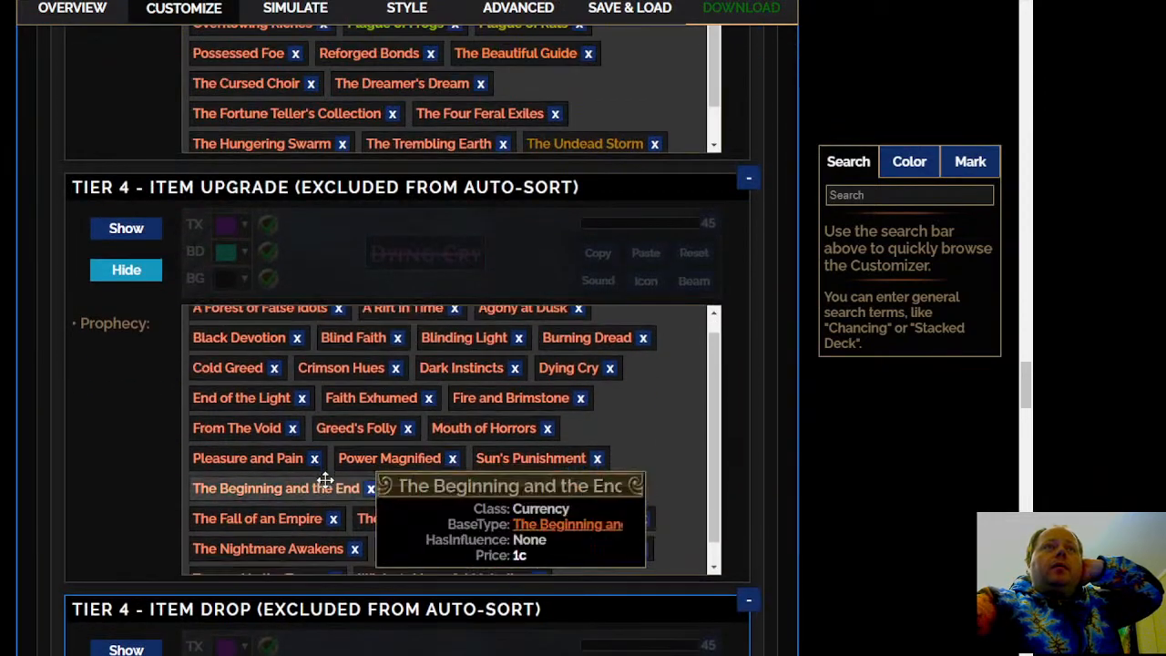
scroll(619, 274, down, 3)
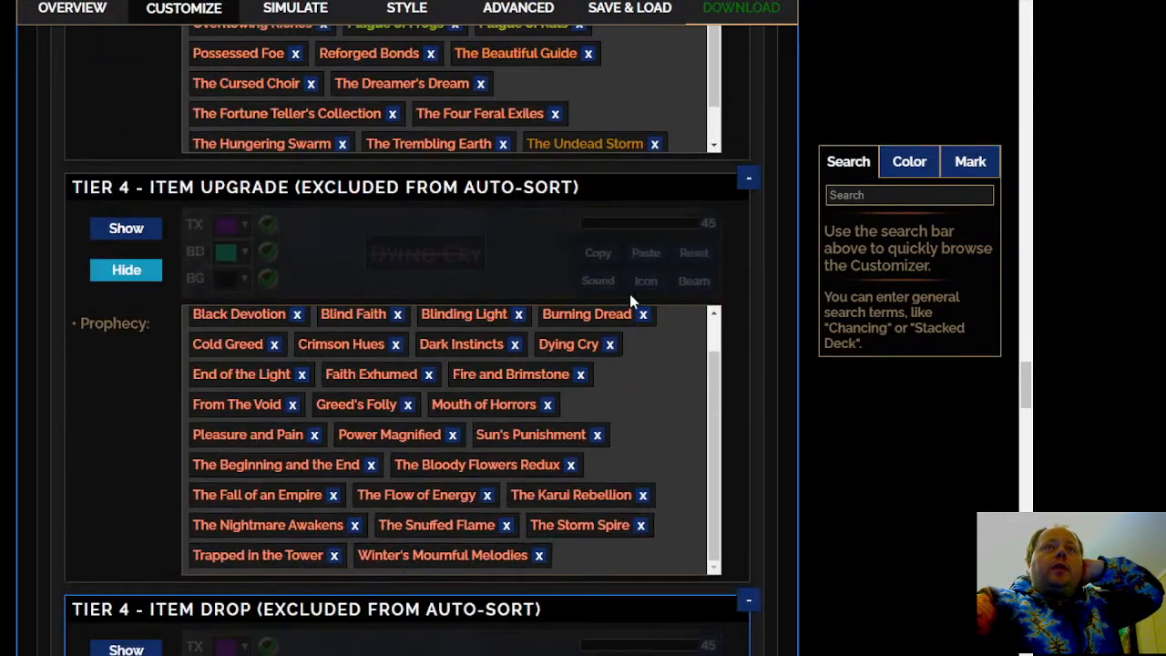
scroll(650, 104, down, 1)
scroll(435, 473, up, 8)
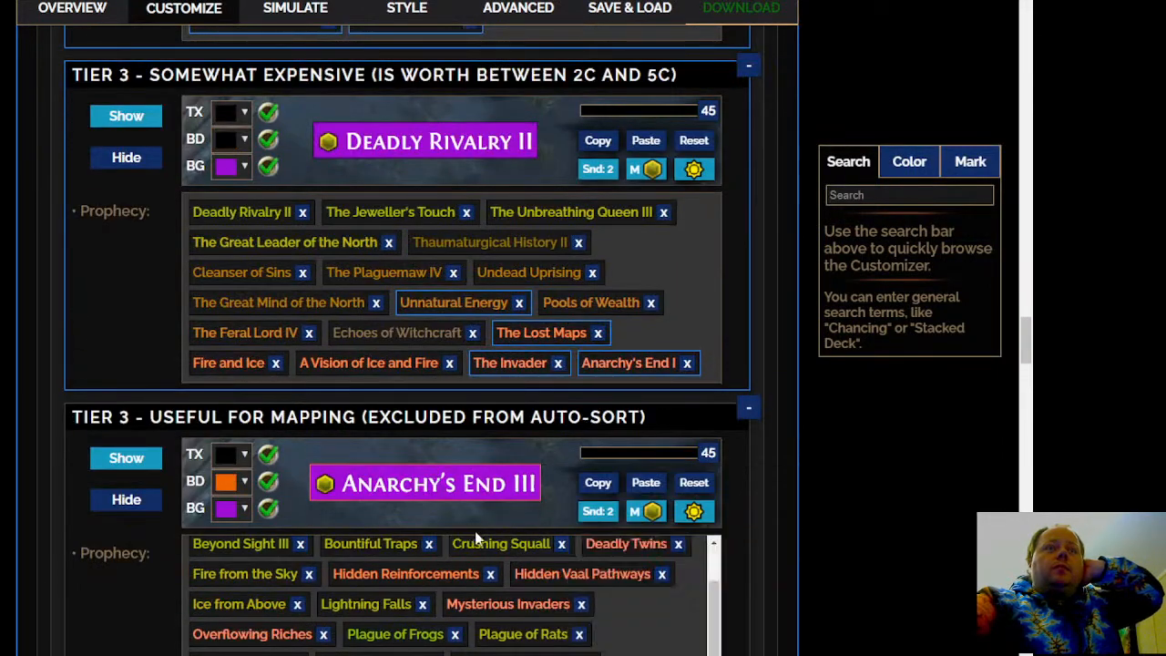
scroll(670, 332, down, 2)
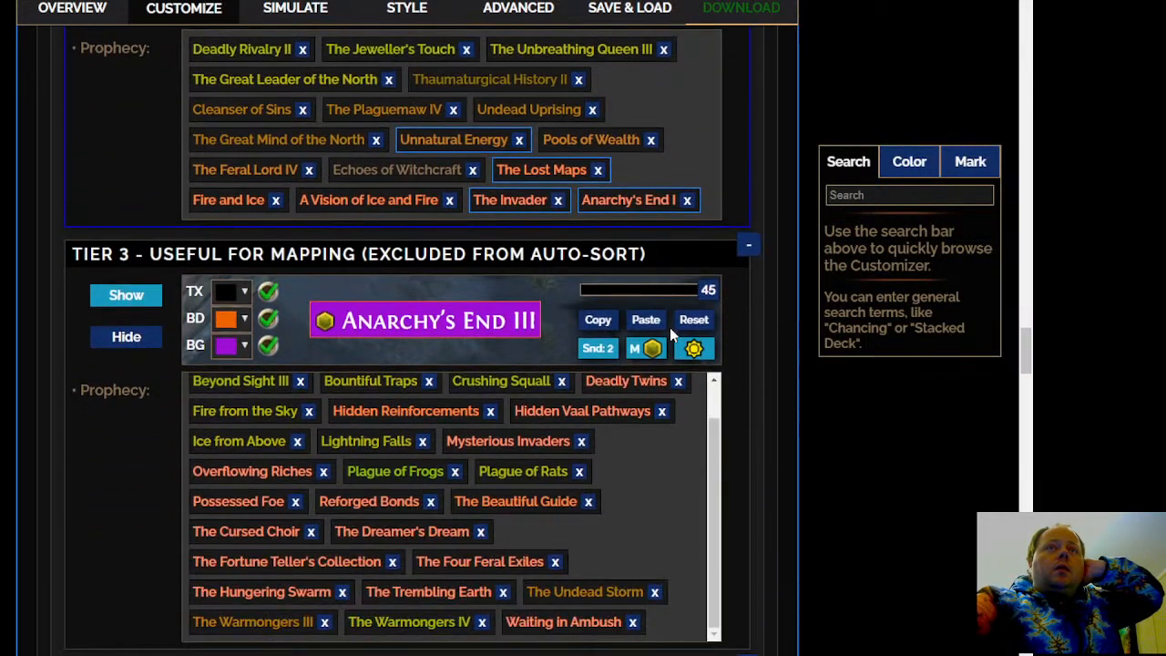
click(688, 201)
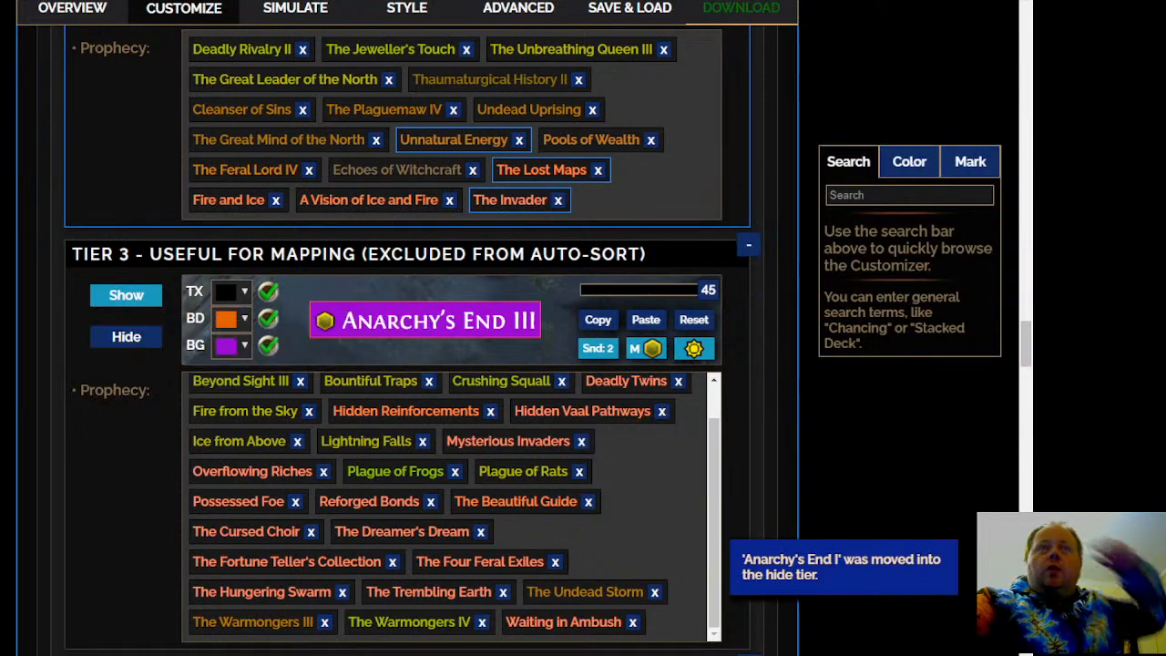
Move Deadly Rivalry I from the Tier 4 Cheap Prophecies to Tier 2 - Expensive
scroll(445, 225, up, 3)
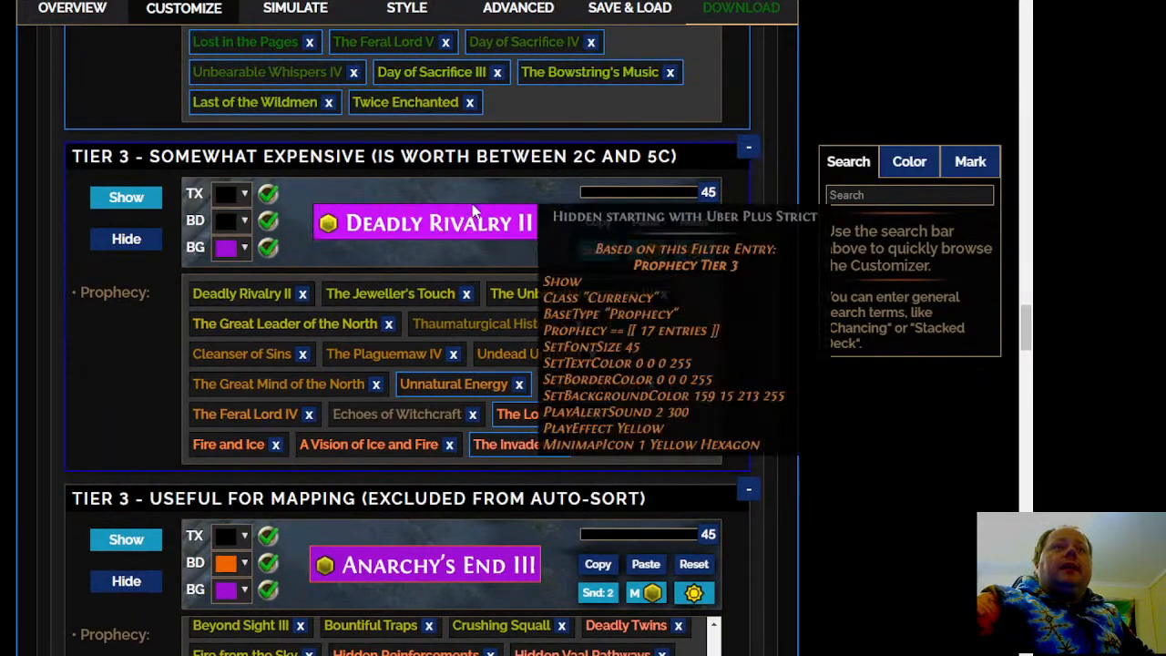
scroll(464, 331, up, 3)
scroll(367, 482, down, 1)
scroll(406, 337, down, 2)
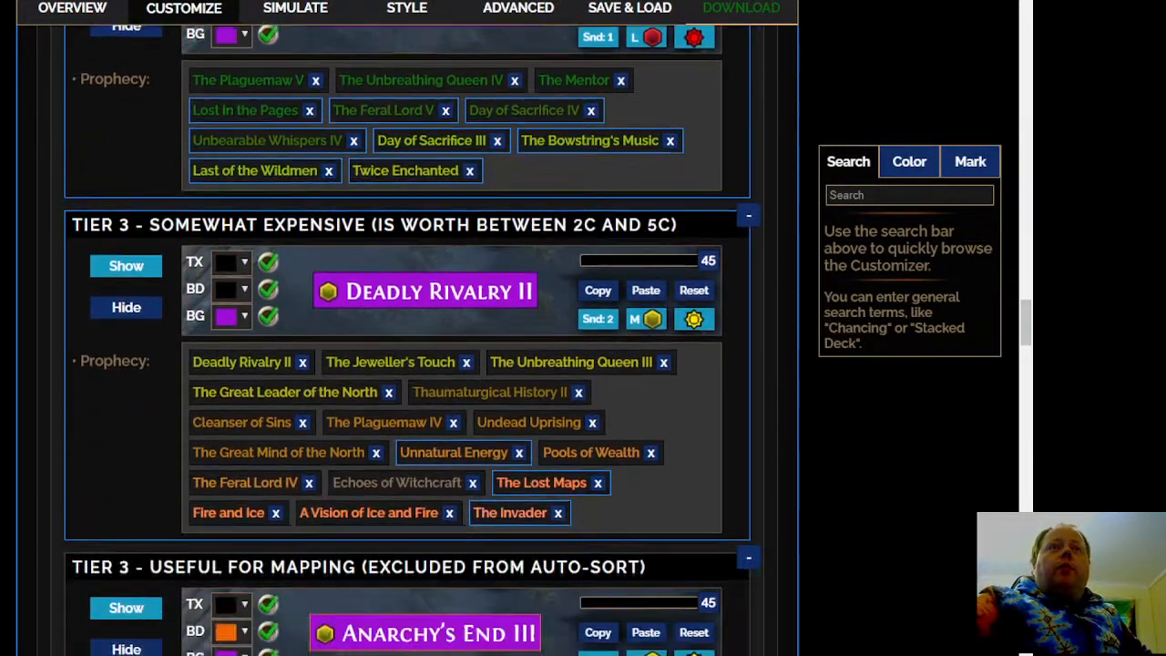
scroll(15, 436, down, 4)
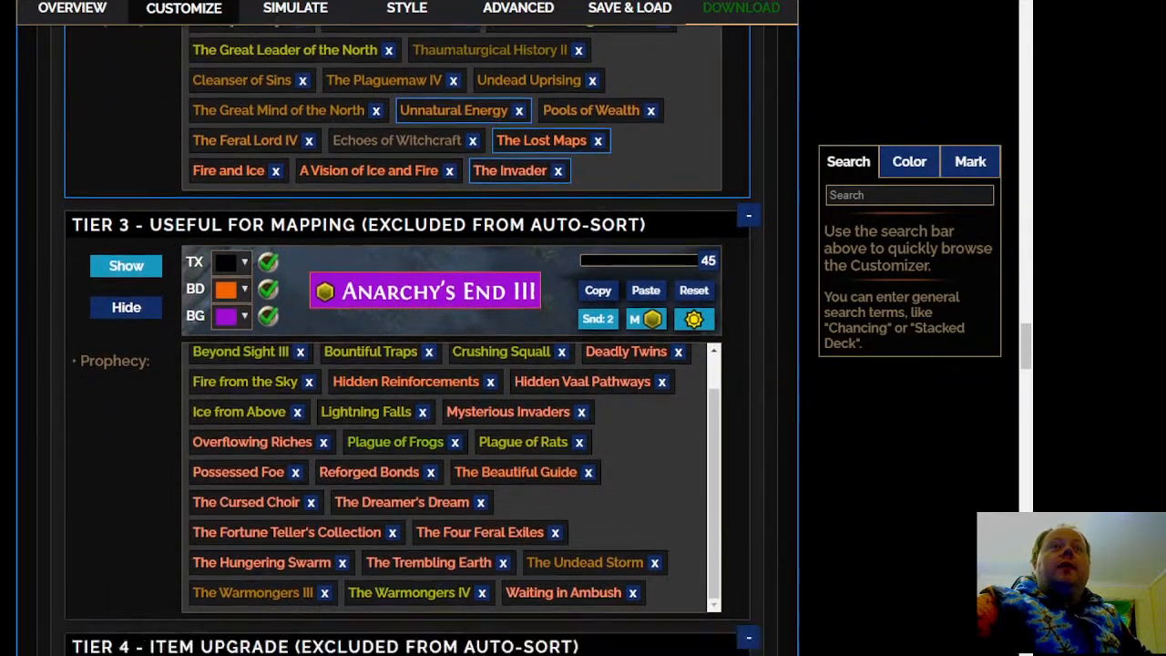
scroll(460, 491, down, 5)
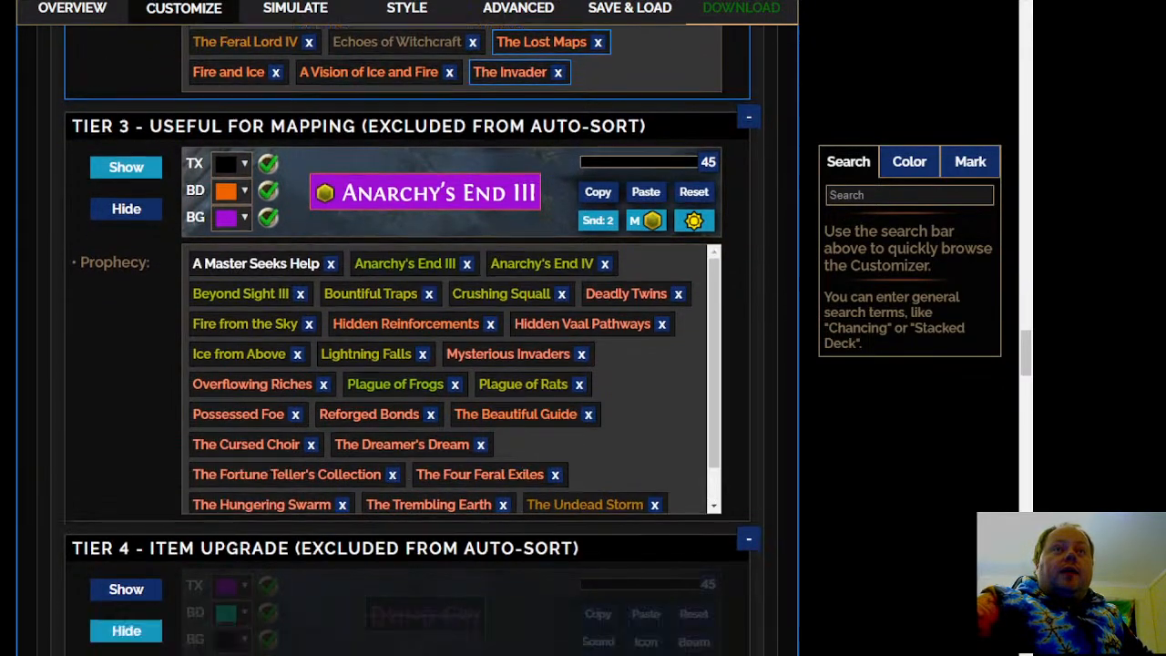
scroll(413, 340, down, 10)
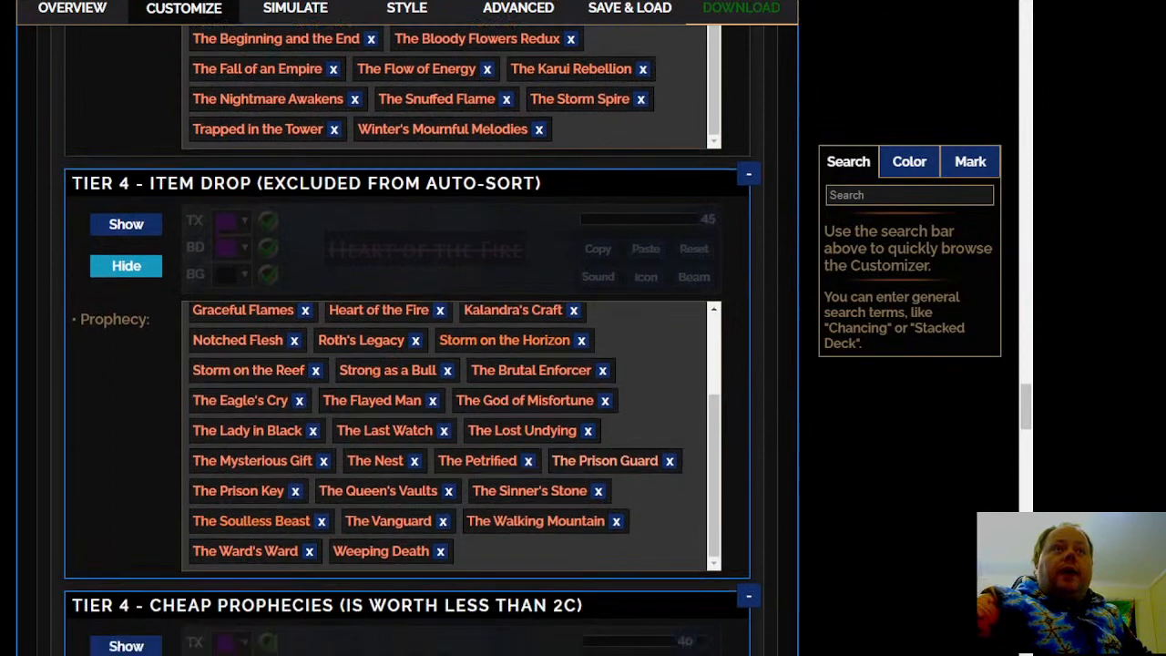
scroll(413, 340, down, 1)
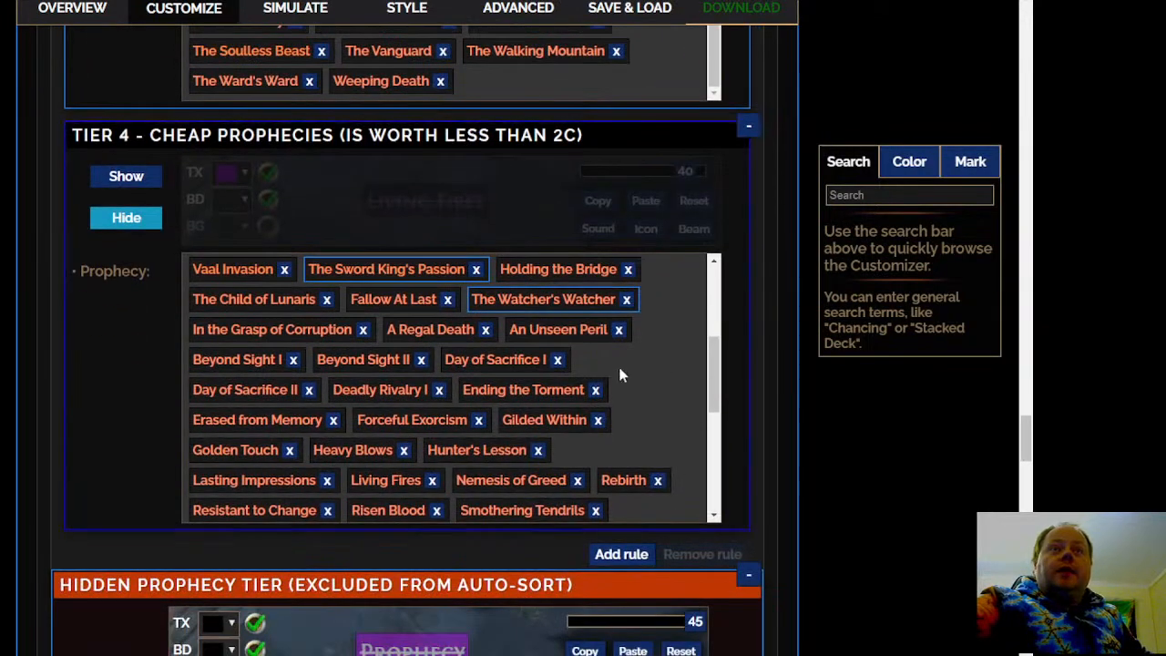
right_click(422, 393)
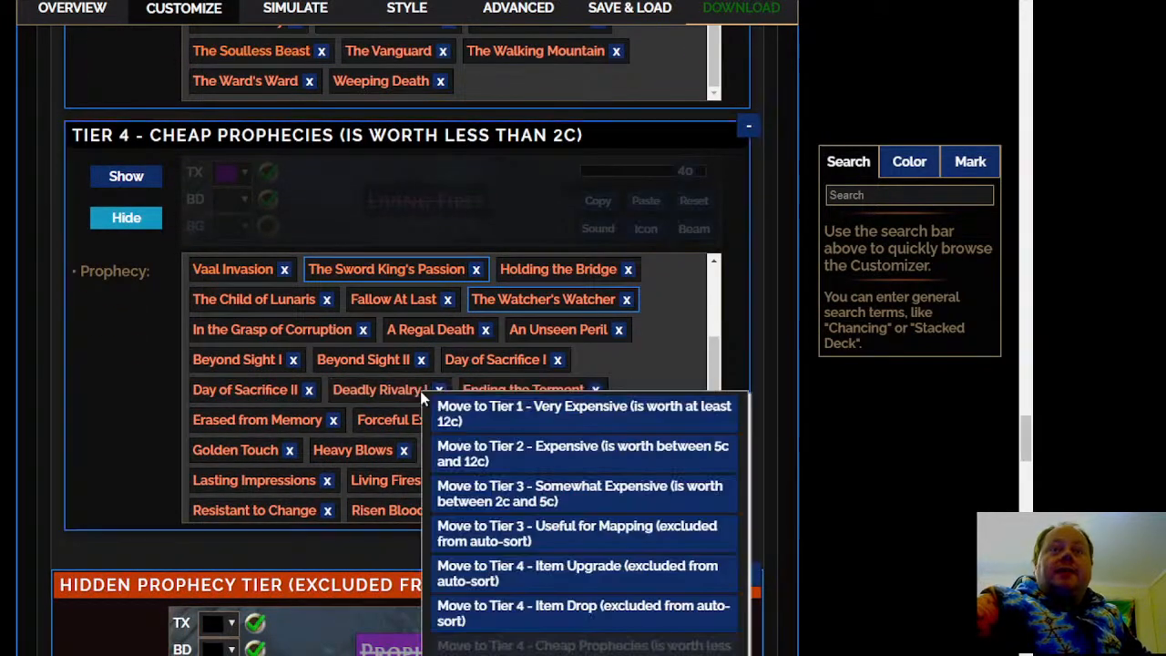
click(556, 452)
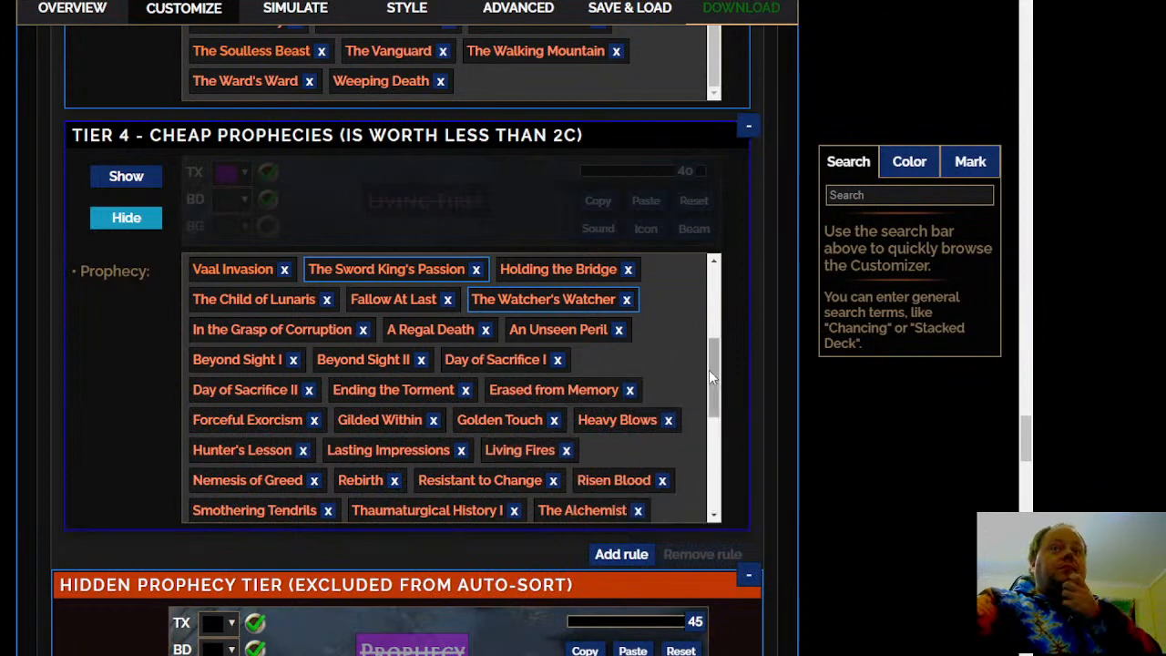
Move The Ambitious Bandit I from the Tier 4 Cheap Prophecies to Tier 3 - Somewhat Expensive
scroll(709, 369, down, 1)
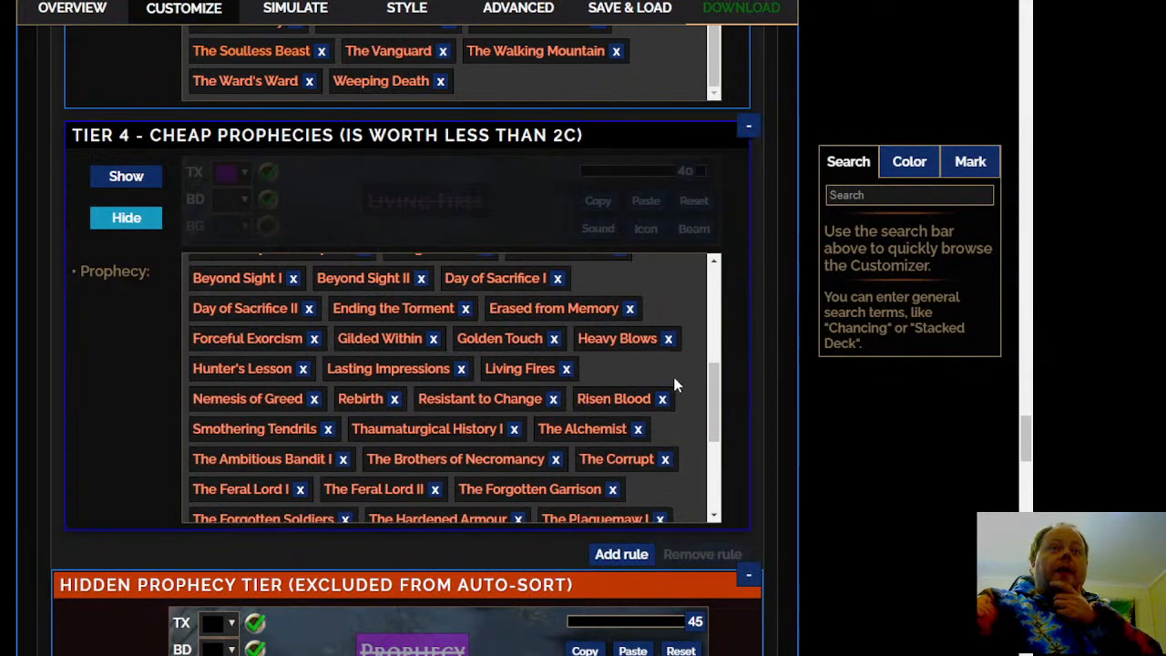
scroll(674, 385, down, 1)
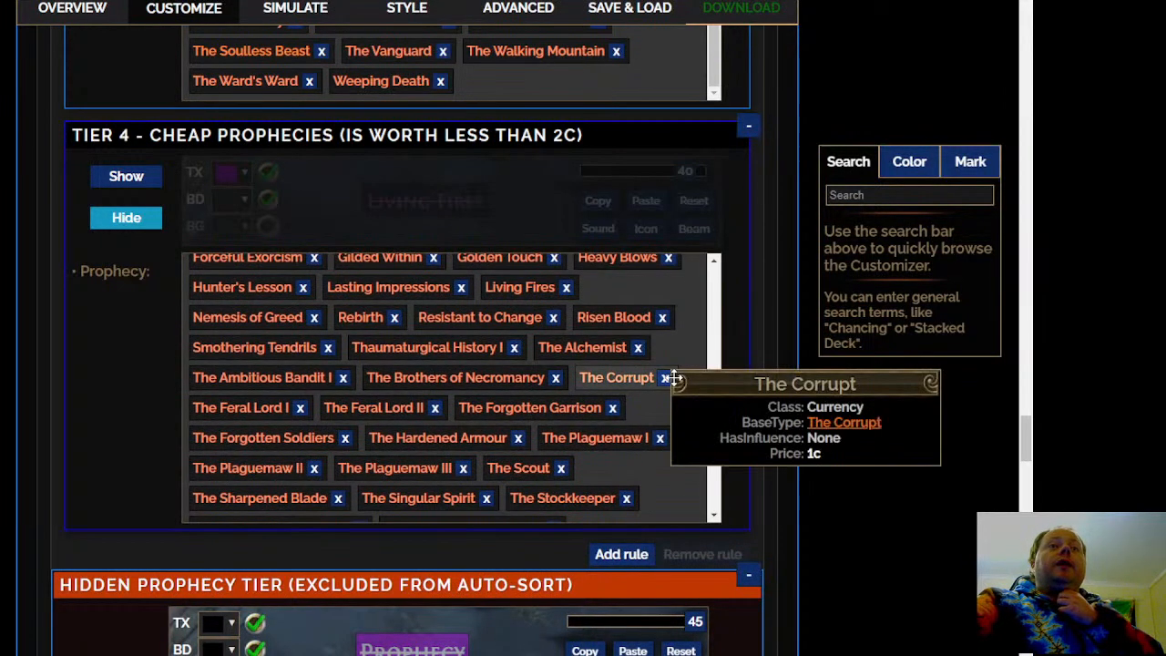
right_click(313, 382)
click(424, 487)
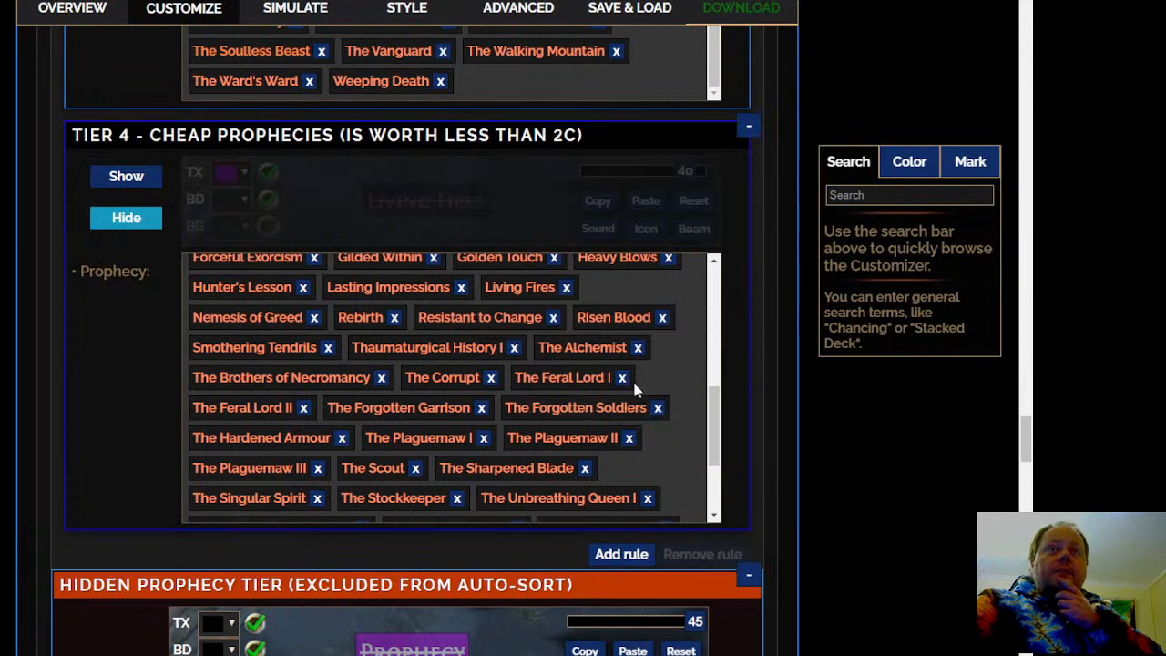
right_click(593, 377)
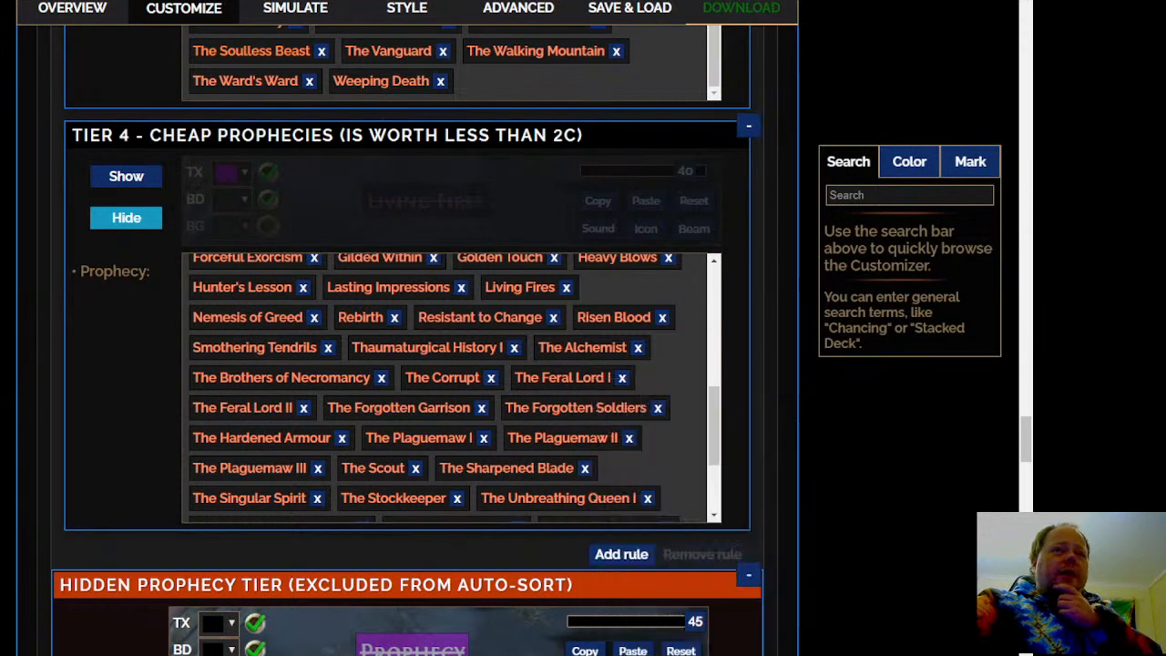
Check the remaining Tier 4 Cheap Prophecies and move Anarchy's End I from the Hidden Prophecy Tier into them
scroll(690, 390, down, 2)
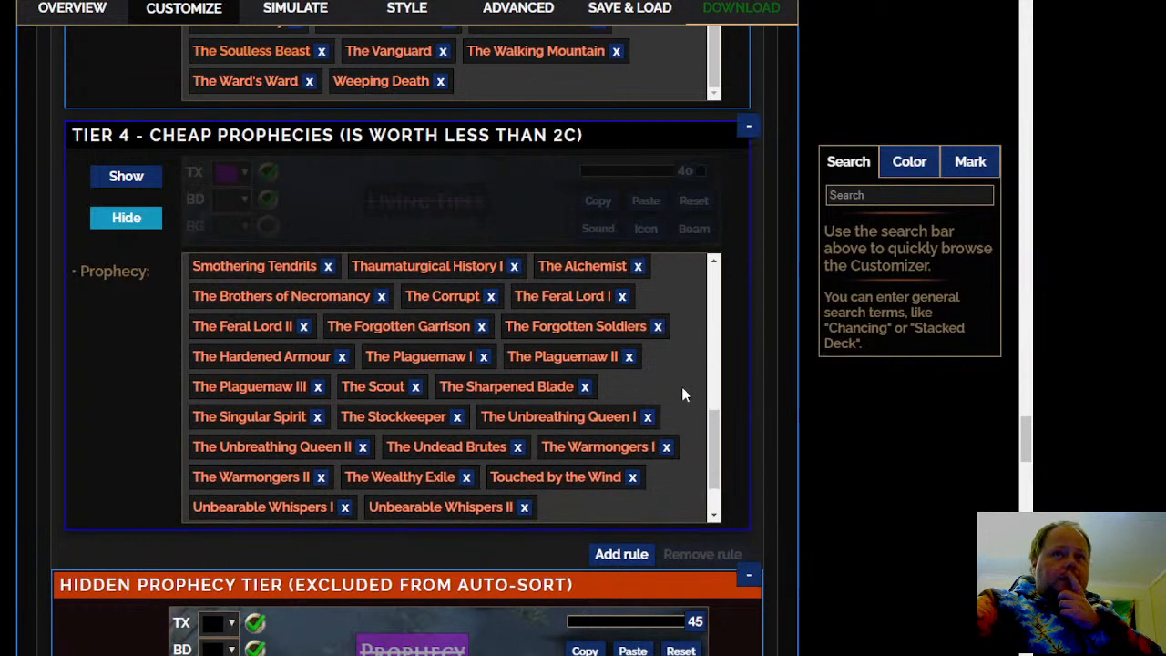
scroll(681, 387, down, 2)
mouse_move(671, 384)
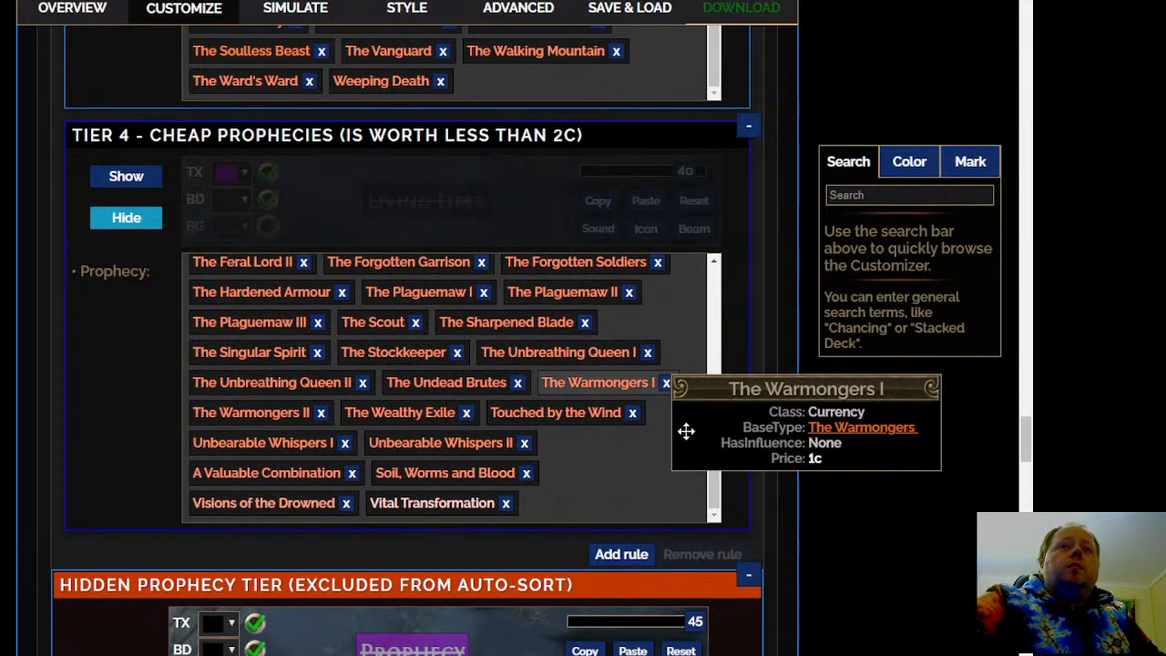
mouse_move(415, 510)
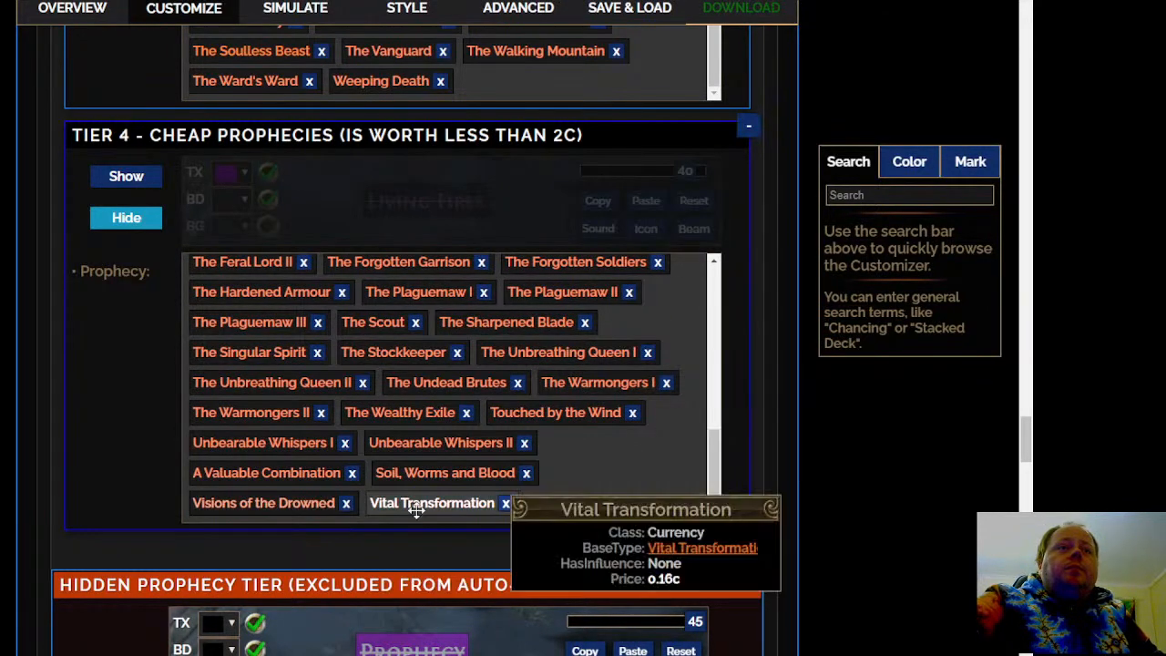
scroll(364, 391, down, 3)
mouse_move(412, 405)
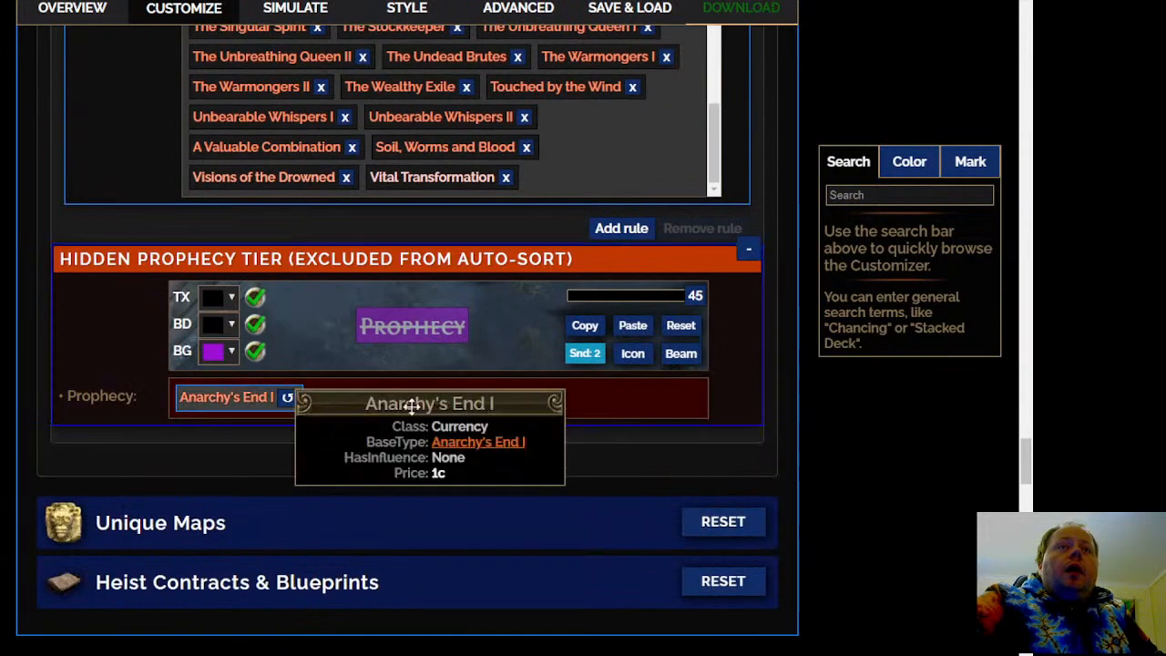
drag(253, 398, 583, 187)
Open the Unique Maps Tiering and set Unique Maps Tier 4 to Show
click(328, 323)
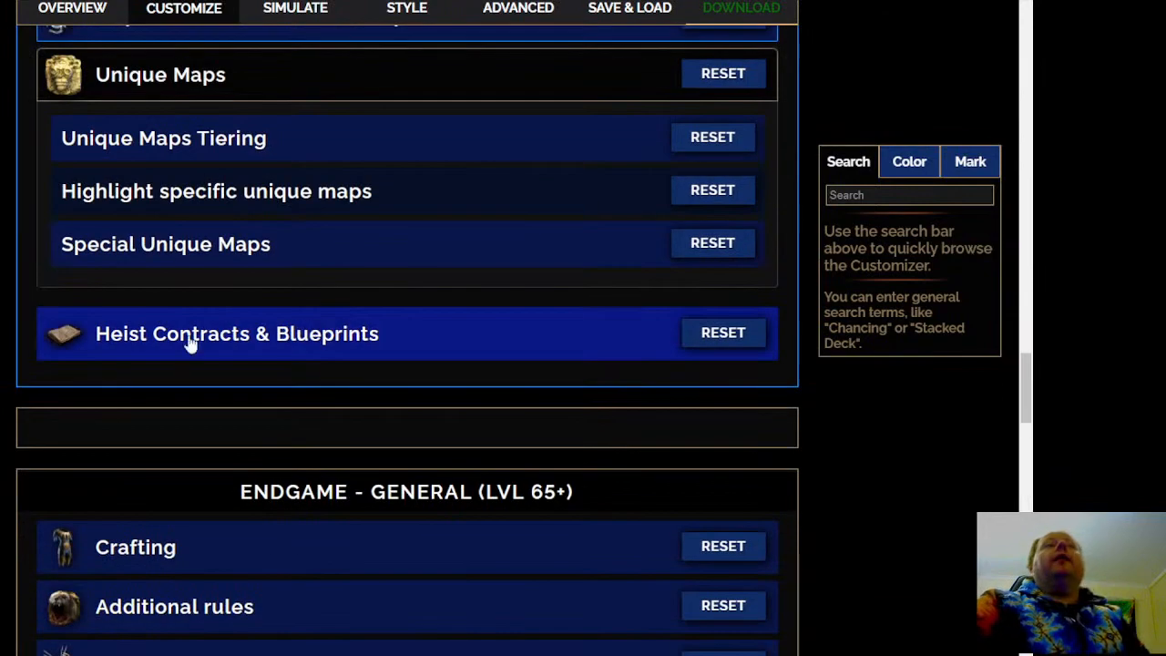
click(367, 134)
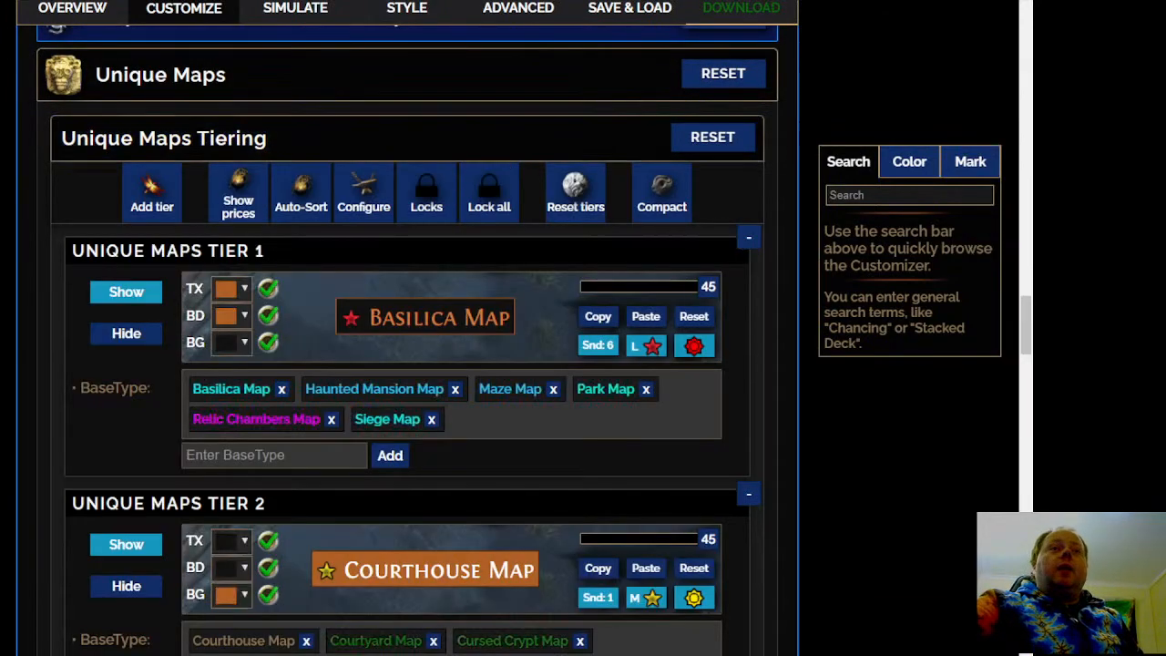
scroll(132, 428, down, 7)
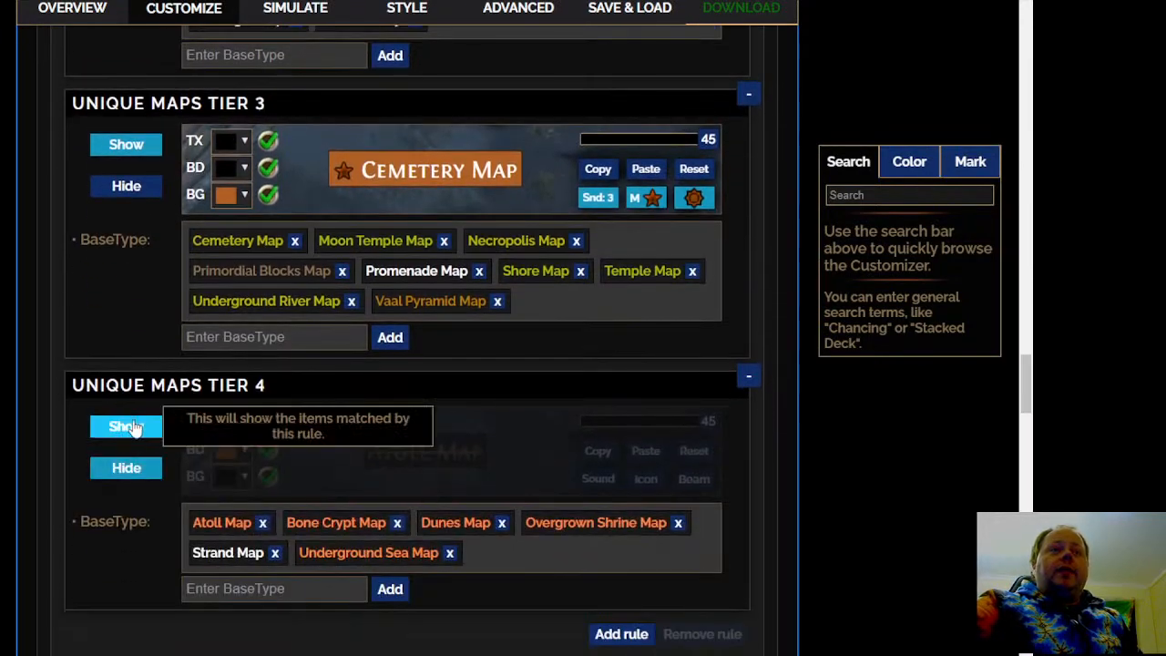
click(132, 428)
scroll(395, 253, down, 2)
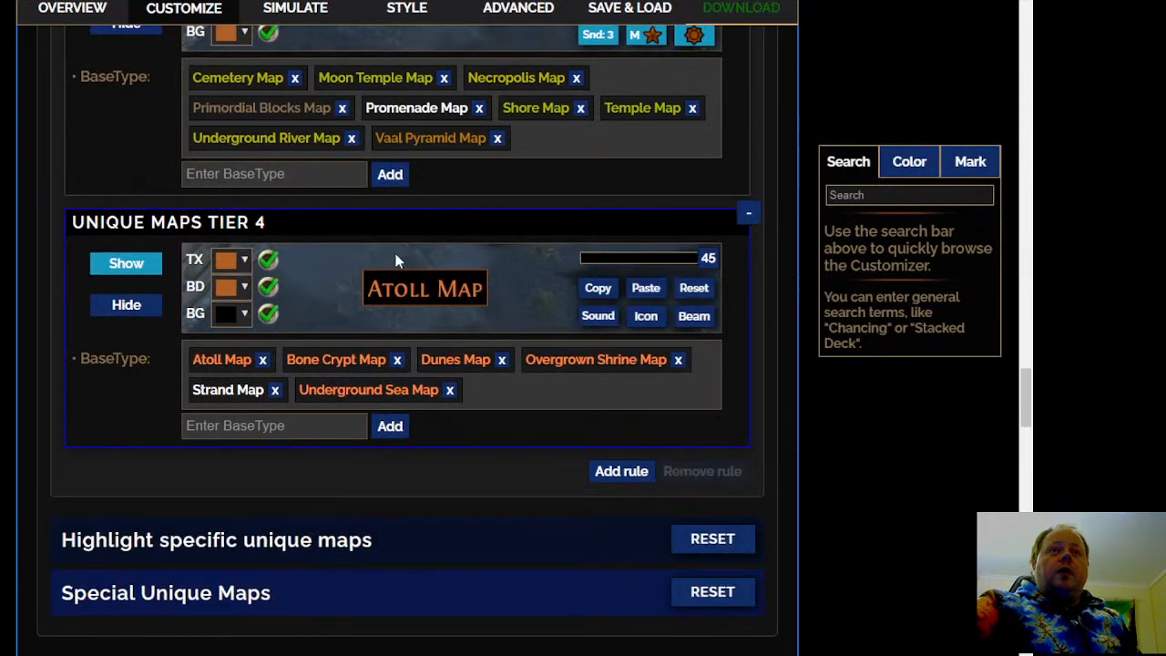
mouse_move(638, 359)
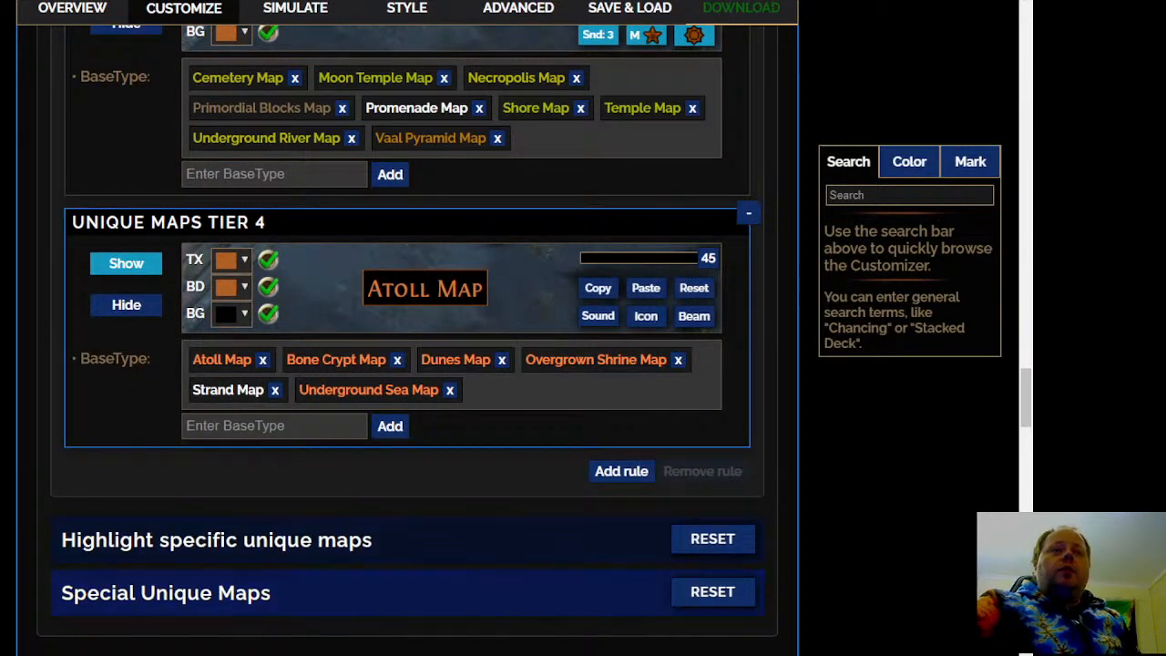
Open Special Unique Maps and check the Tier 16 Harbinger Map rule
scroll(313, 318, down, 3)
click(325, 354)
scroll(325, 354, down, 3)
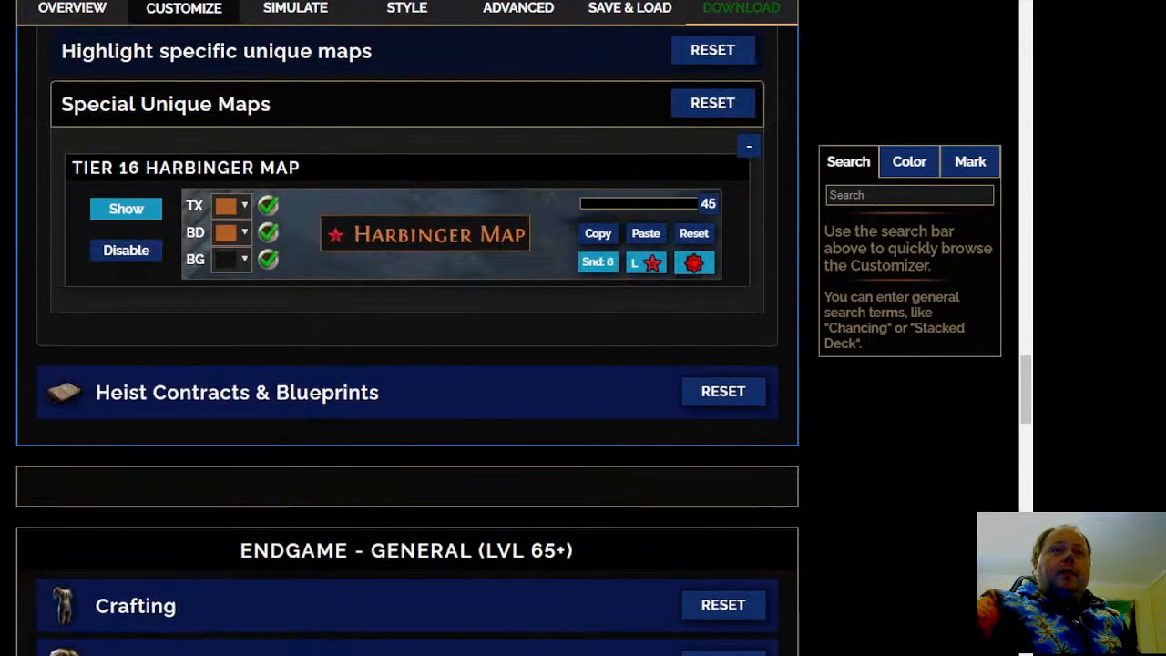
In the Heist Contracts section, set both All Contracts and Remaining Contracts to Show
click(390, 416)
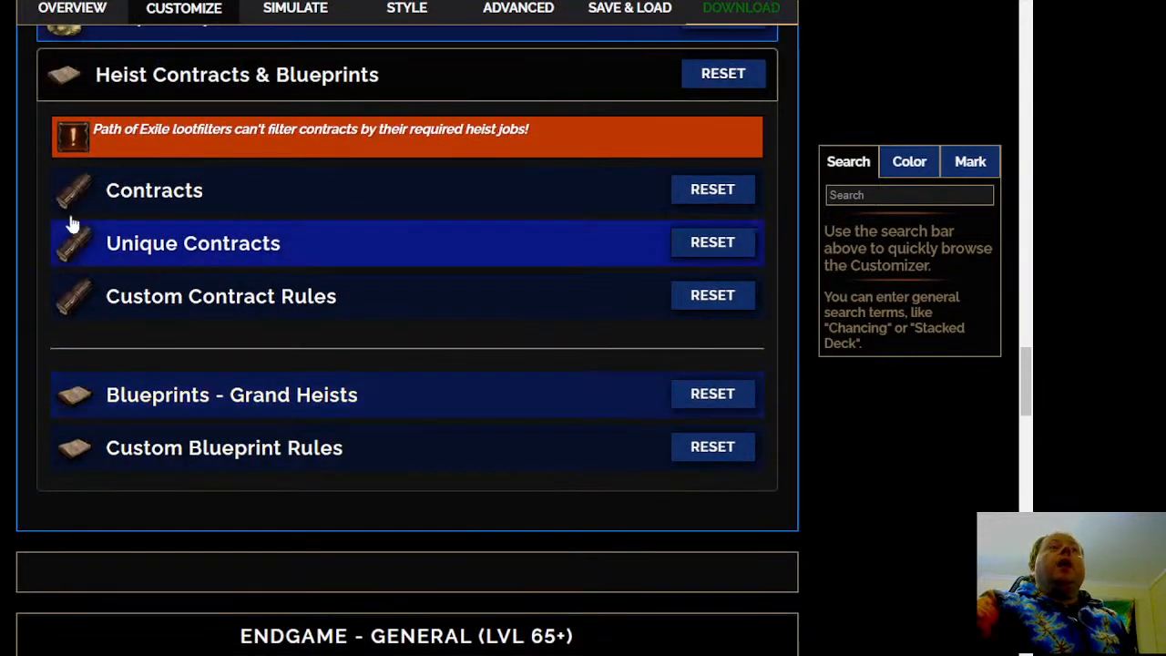
click(271, 200)
click(126, 293)
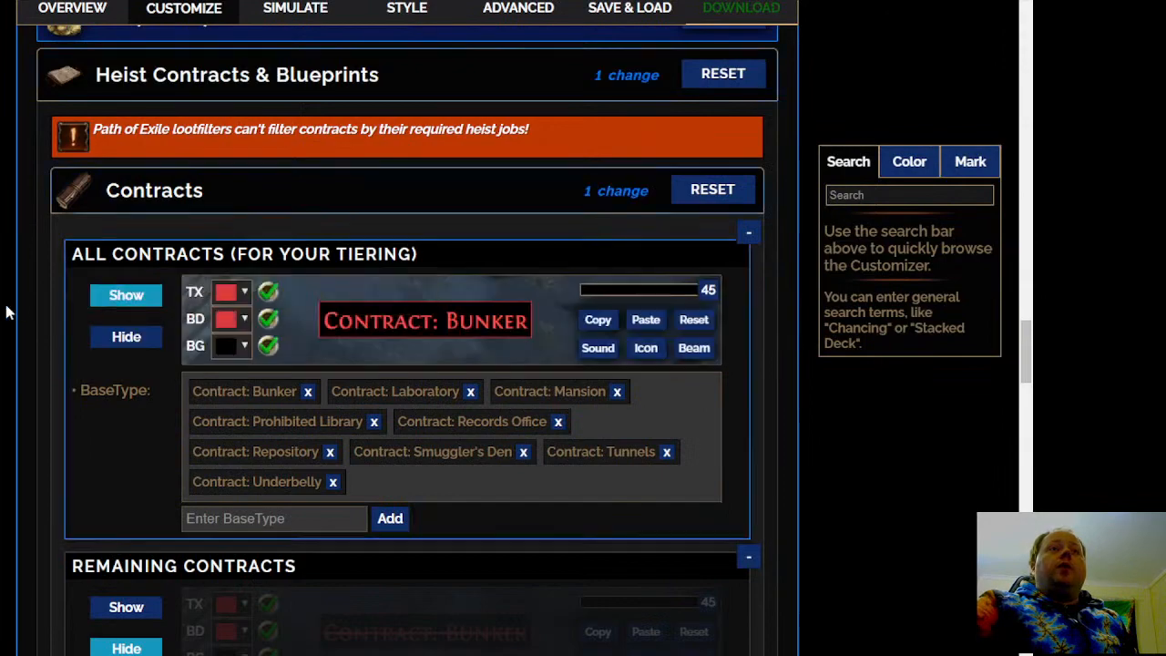
scroll(3, 321, down, 4)
click(129, 281)
scroll(31, 286, up, 4)
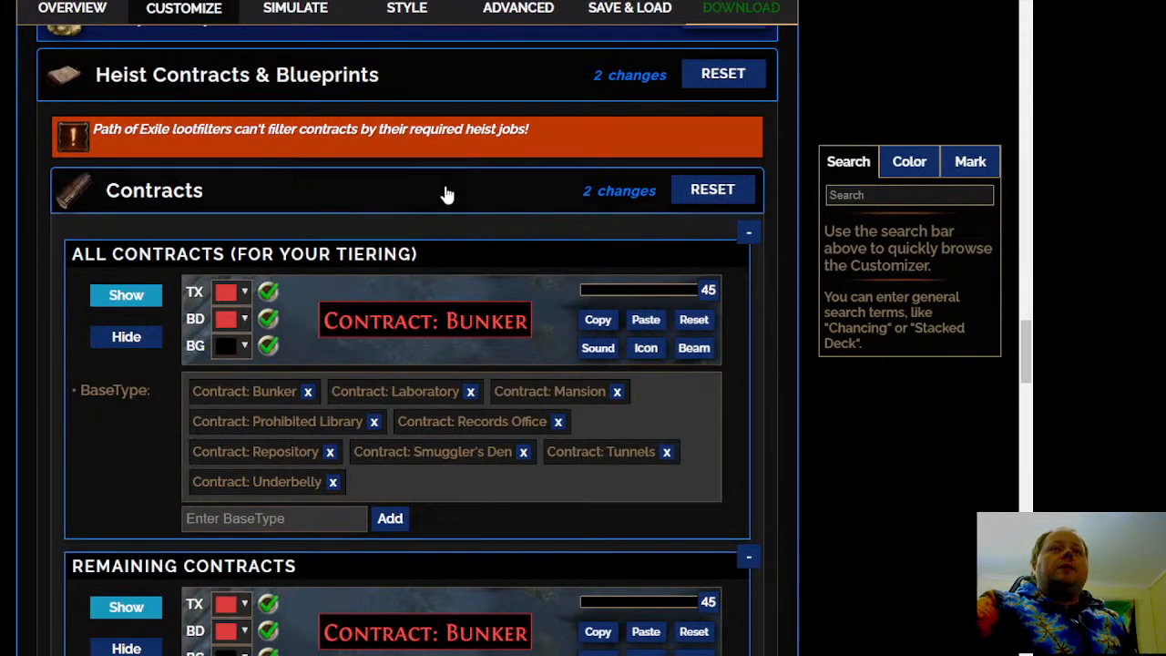
click(446, 194)
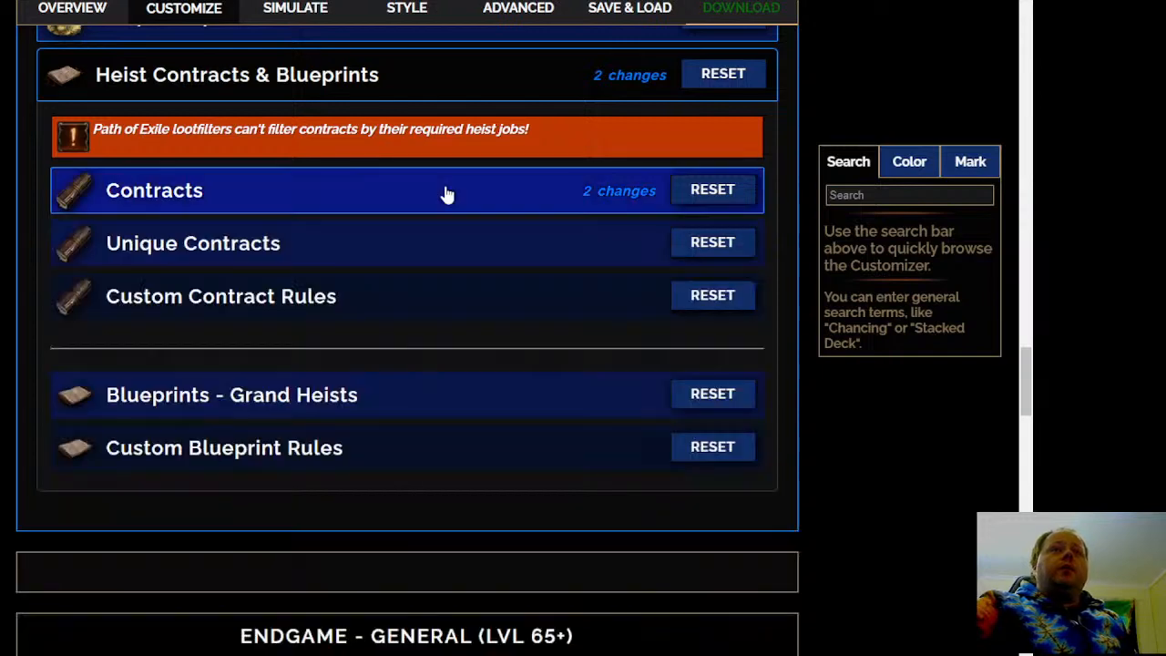
Open the Unique Contracts section, check the Unique Heist Contract rule and collapse the section again
click(429, 248)
scroll(18, 428, down, 2)
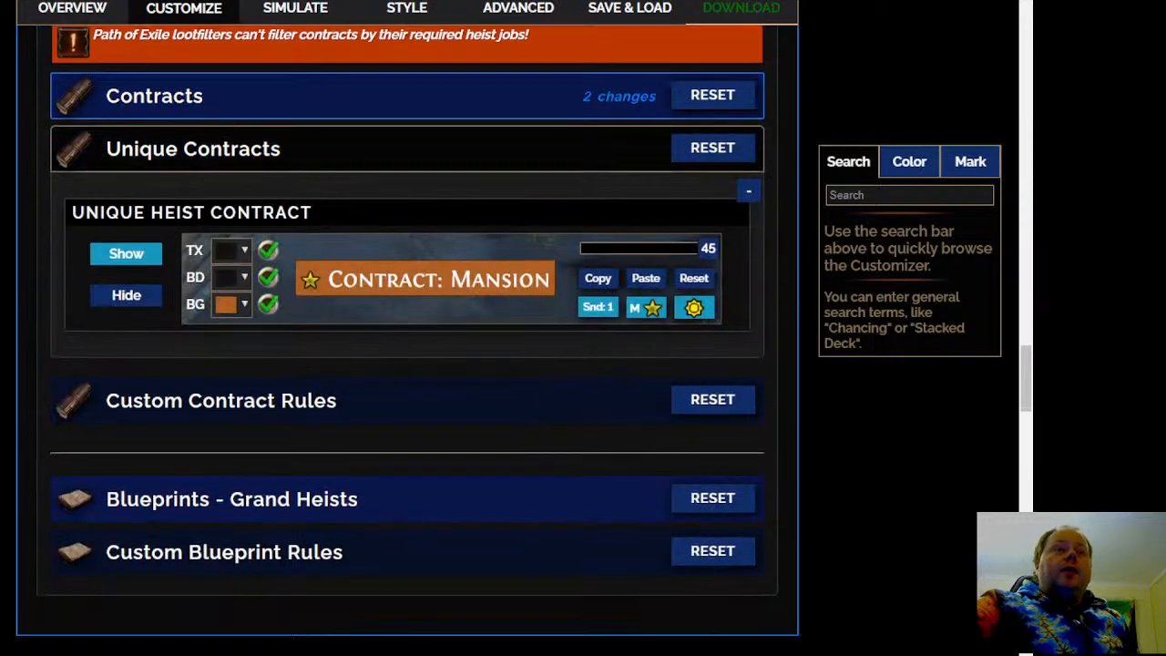
scroll(18, 428, up, 2)
mouse_move(426, 383)
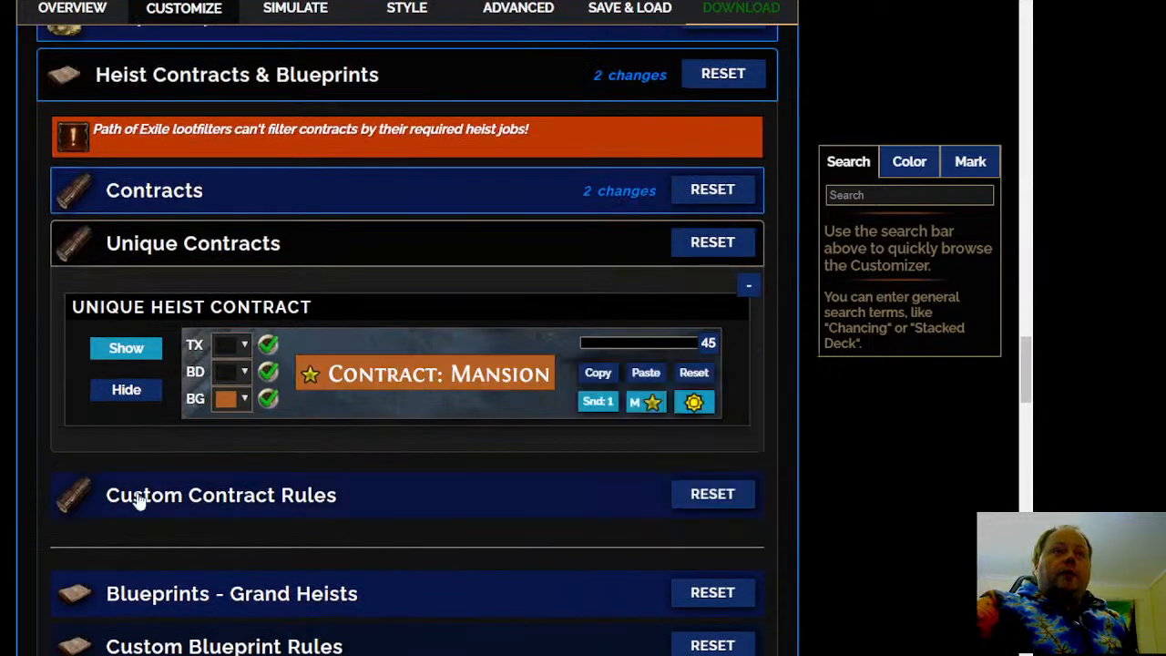
click(377, 252)
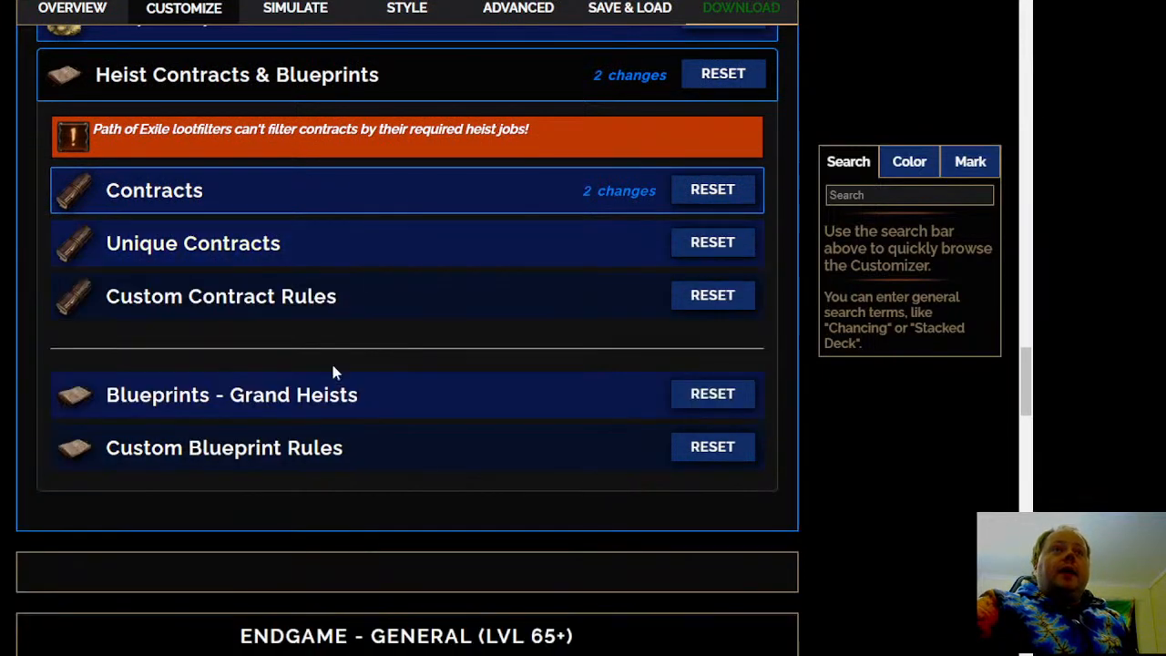
Check the Custom Contract Rules section, collapse it again and open the Blueprints - Grand Heists section
click(339, 303)
scroll(355, 282, down, 3)
scroll(361, 273, up, 3)
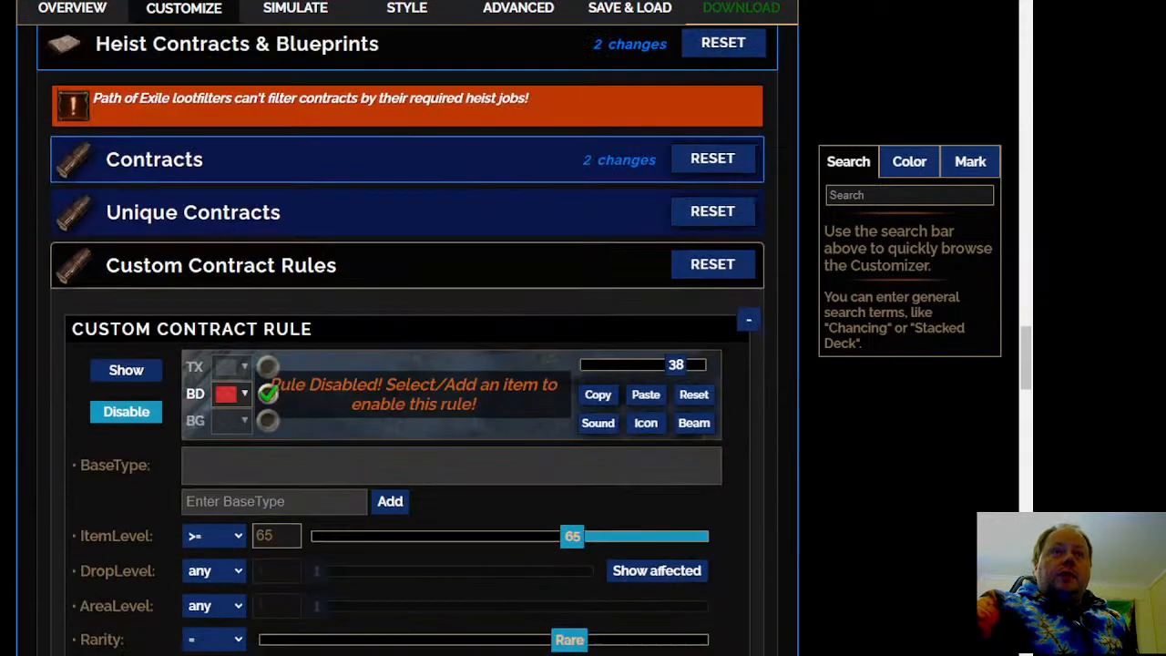
click(368, 290)
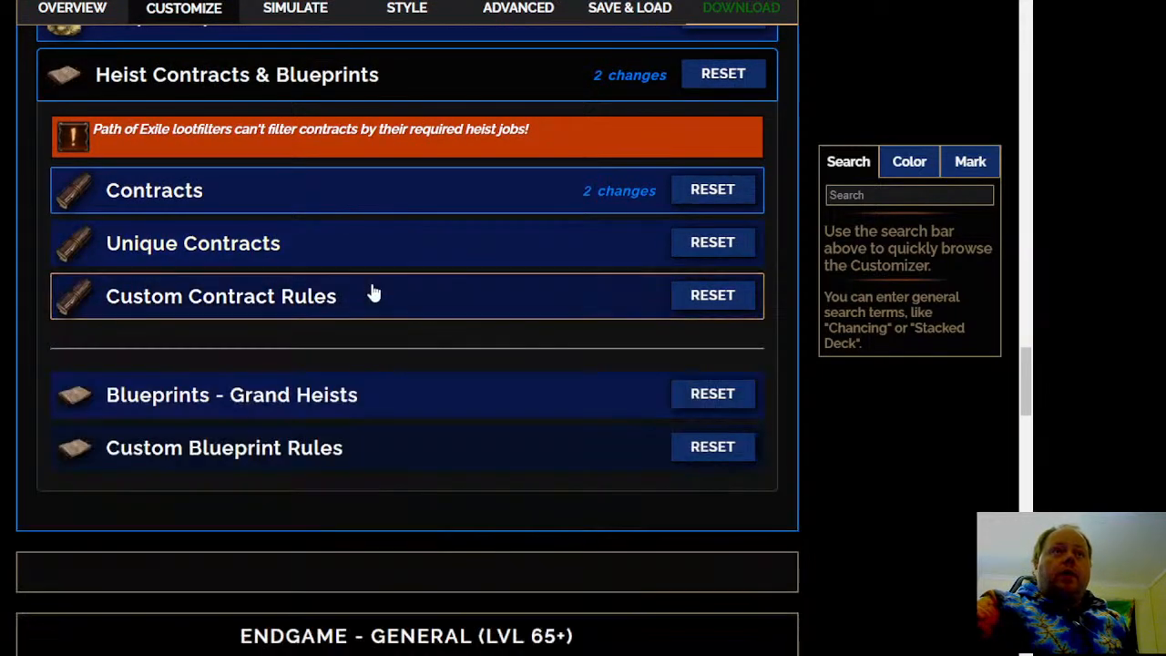
click(385, 403)
scroll(386, 404, down, 3)
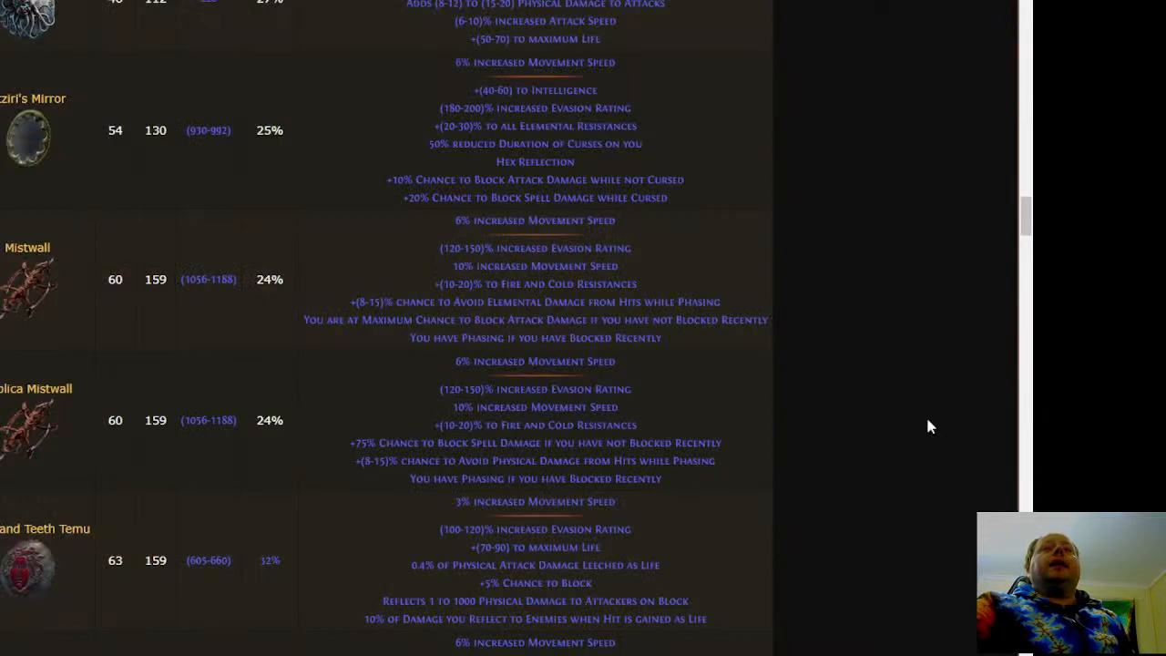
Switch to the Path of Exile Wiki and search for blueprints to open the Blueprint article
scroll(926, 427, up, 15)
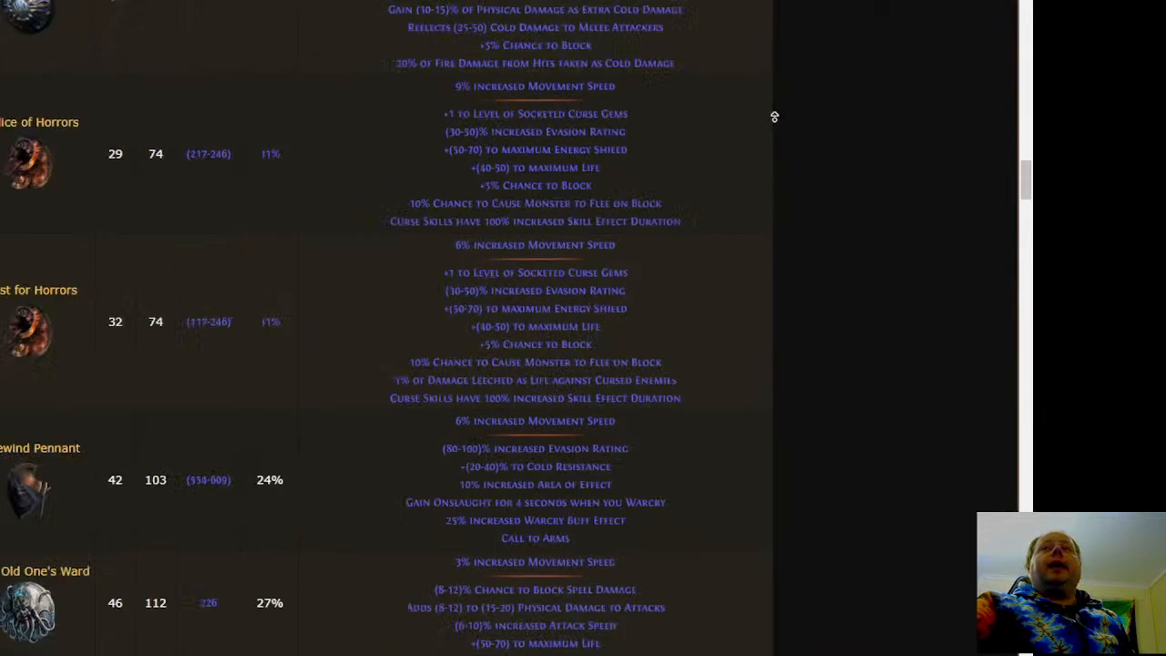
click(804, 47)
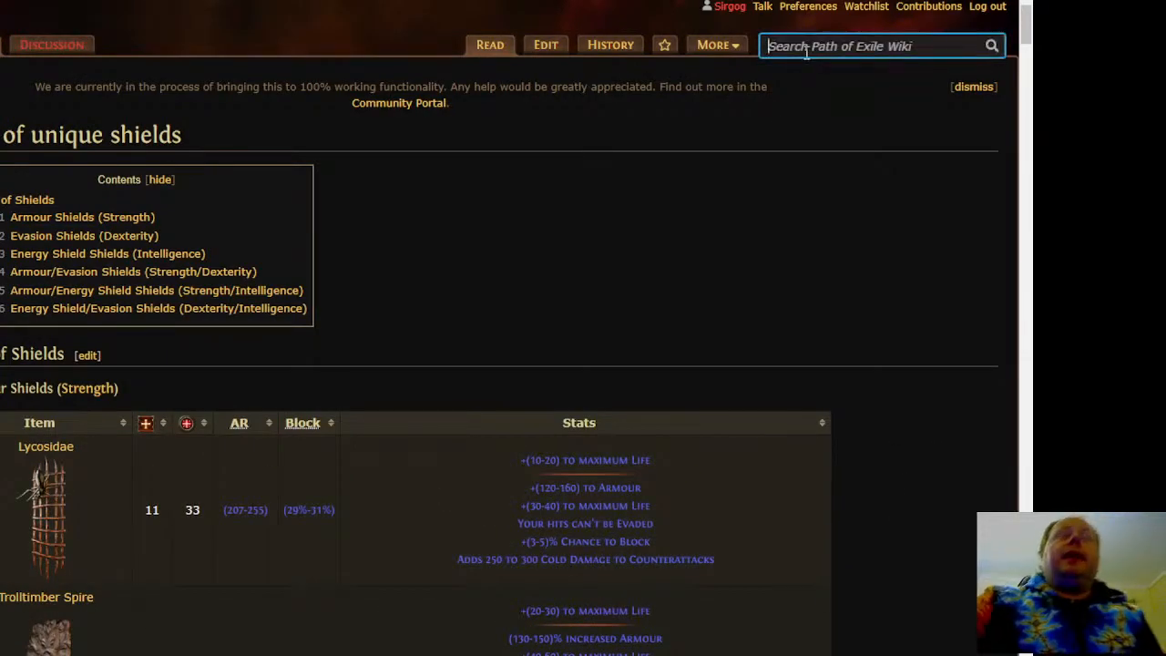
text(blue)
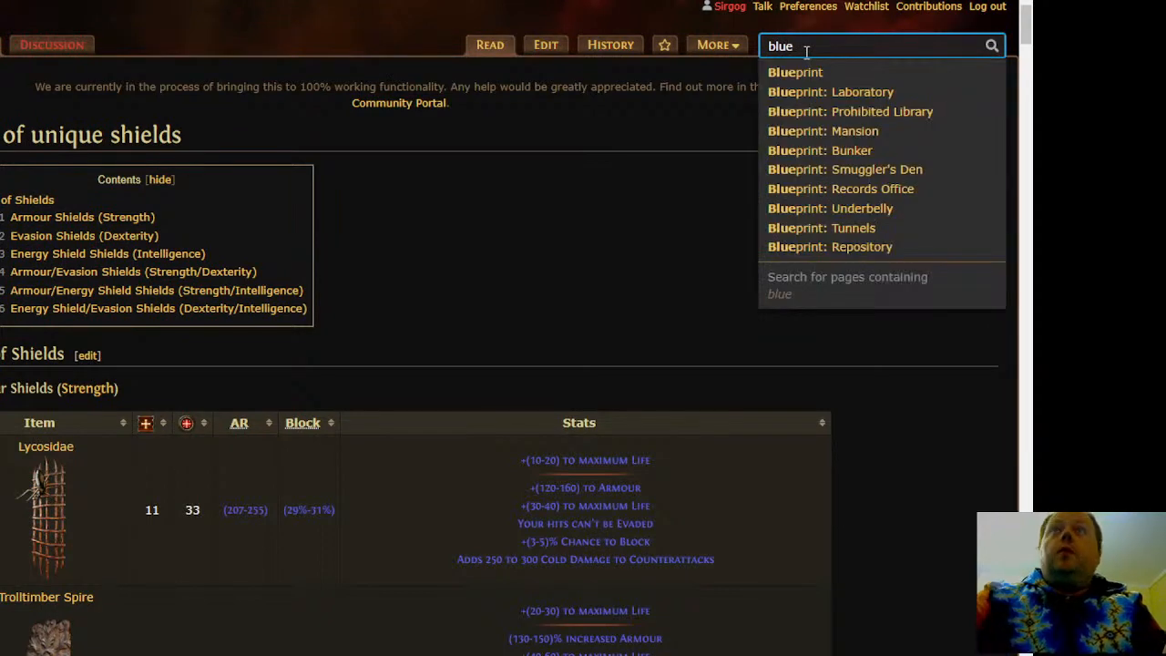
click(941, 72)
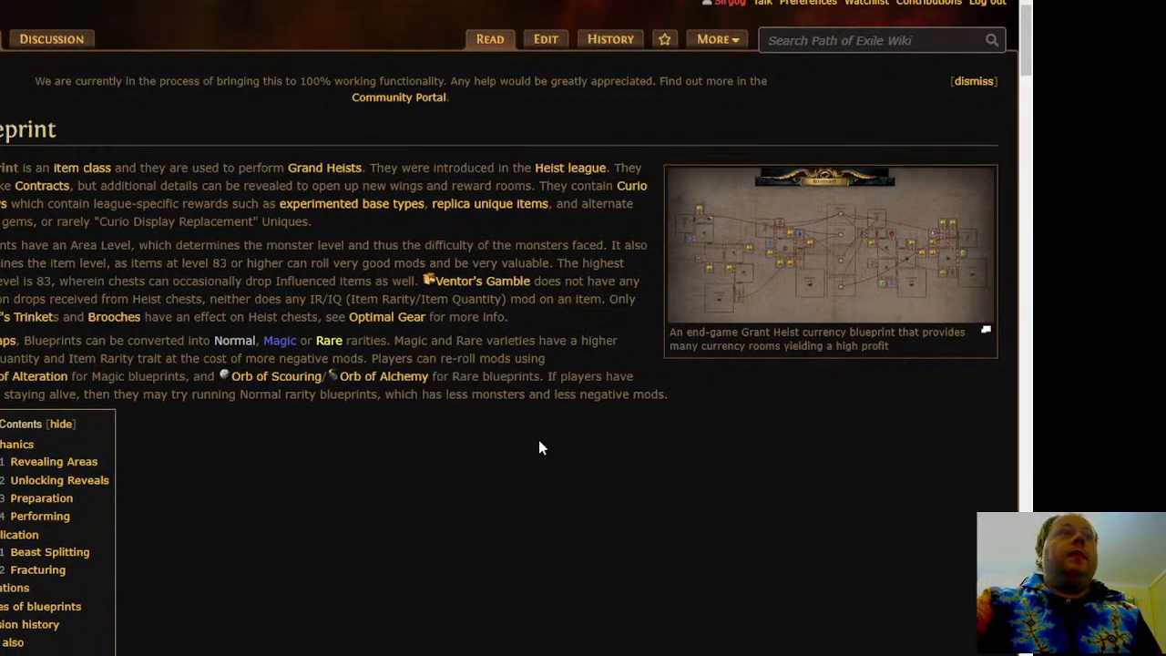
Examine the wiki's location table for the heist target of each blueprint, from Bunker through Smuggler's Den, Laboratory and Repository to Tunnels
scroll(538, 447, down, 10)
scroll(410, 453, down, 10)
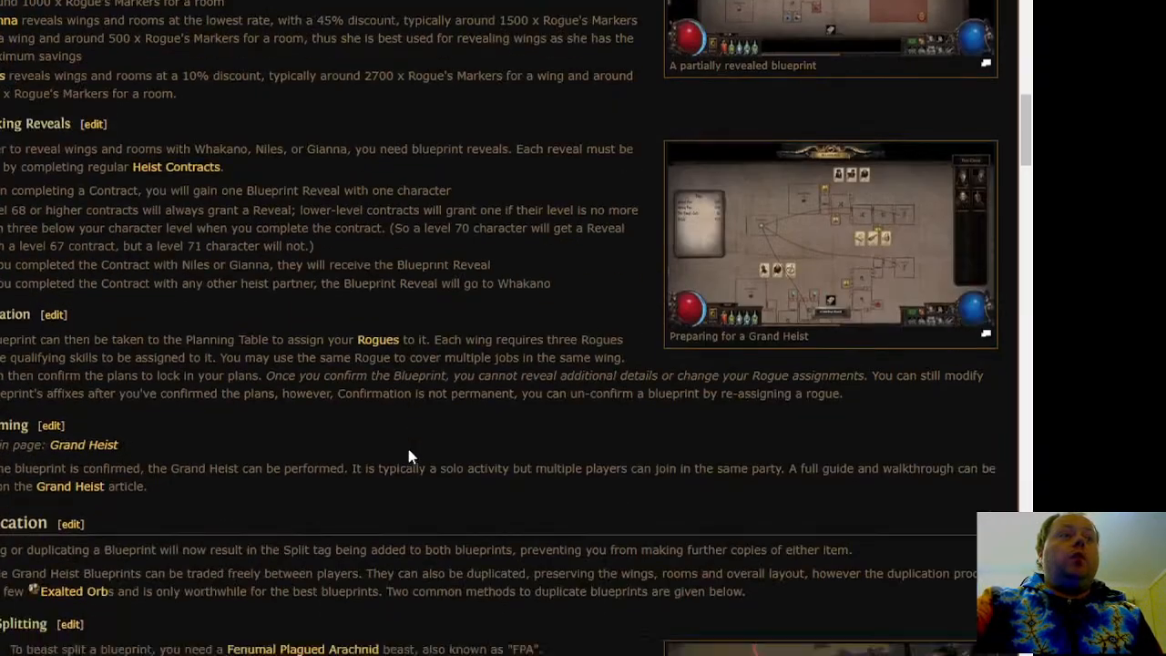
scroll(579, 464, down, 10)
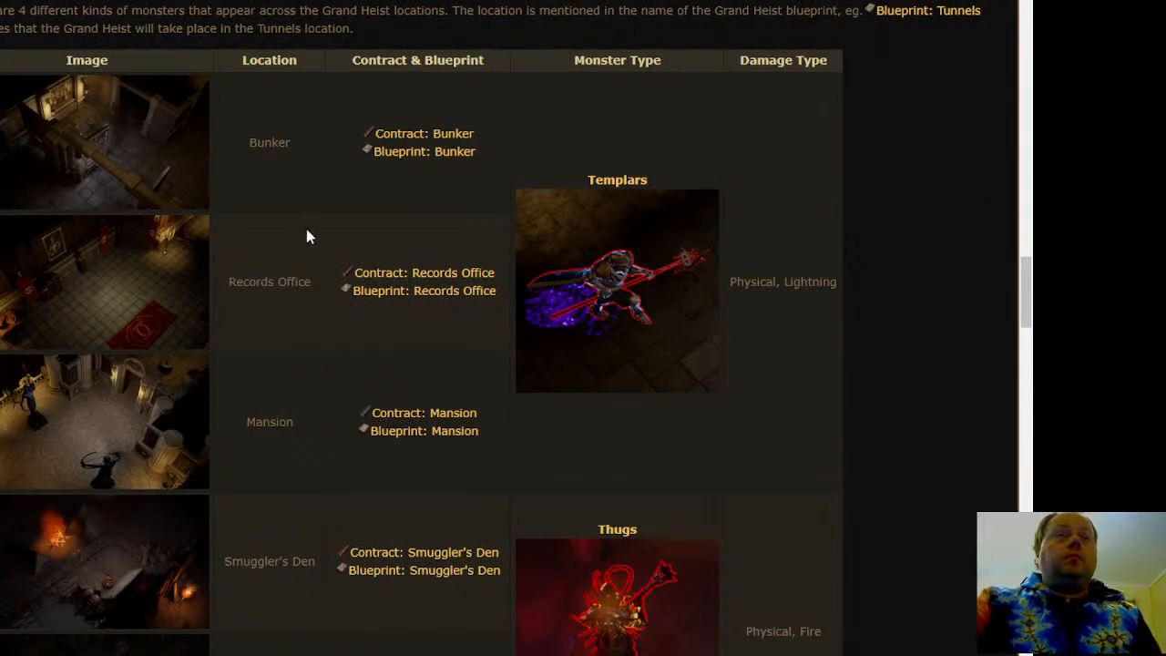
mouse_move(387, 293)
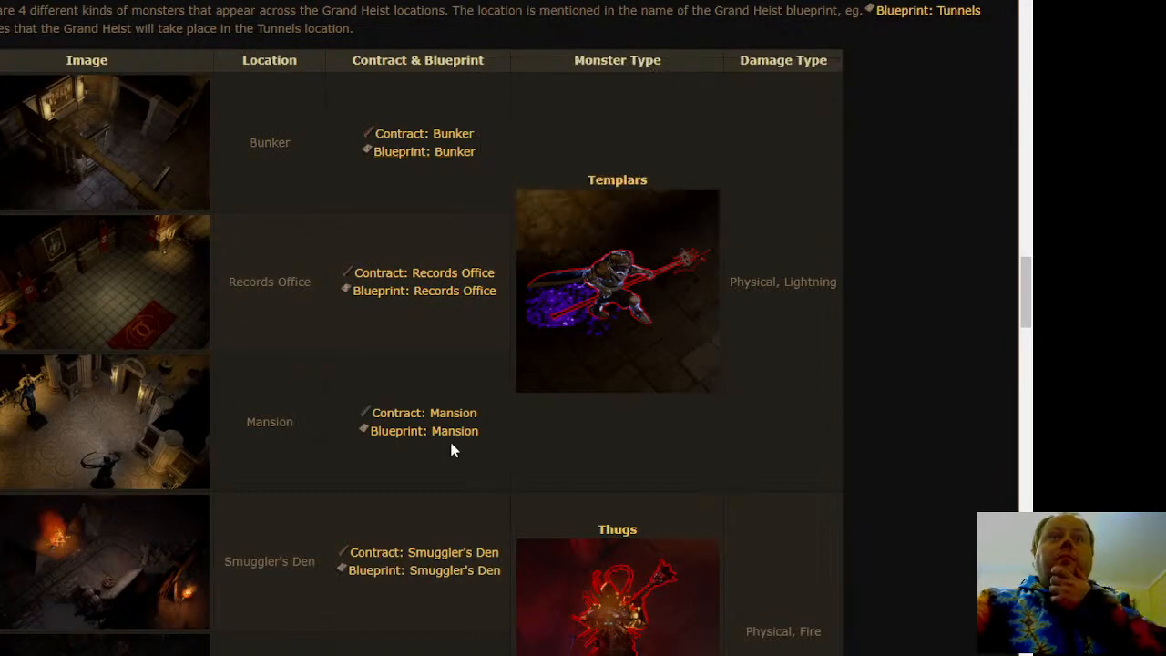
mouse_move(453, 444)
scroll(453, 444, down, 3)
mouse_move(430, 340)
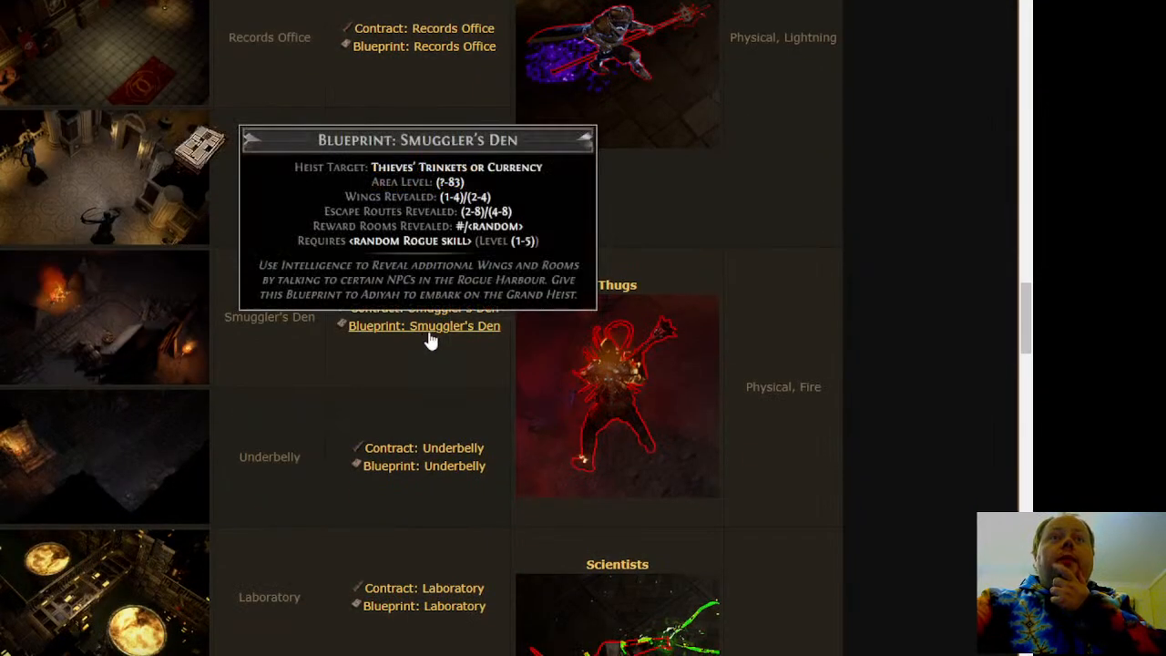
scroll(432, 343, down, 1)
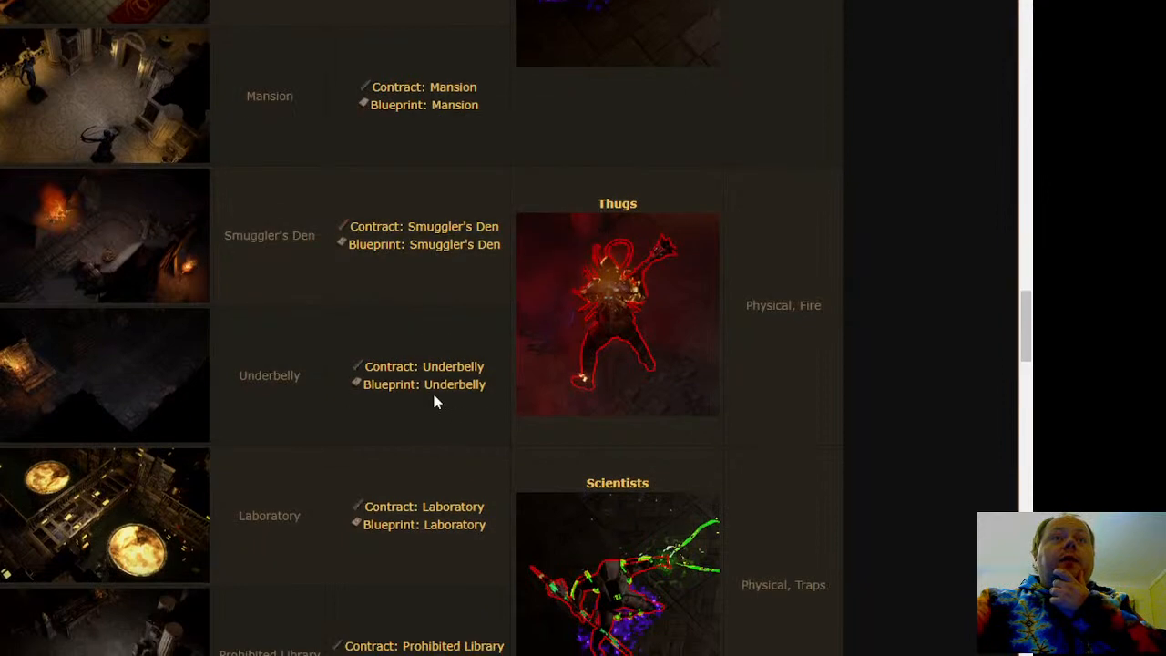
scroll(435, 396, down, 1)
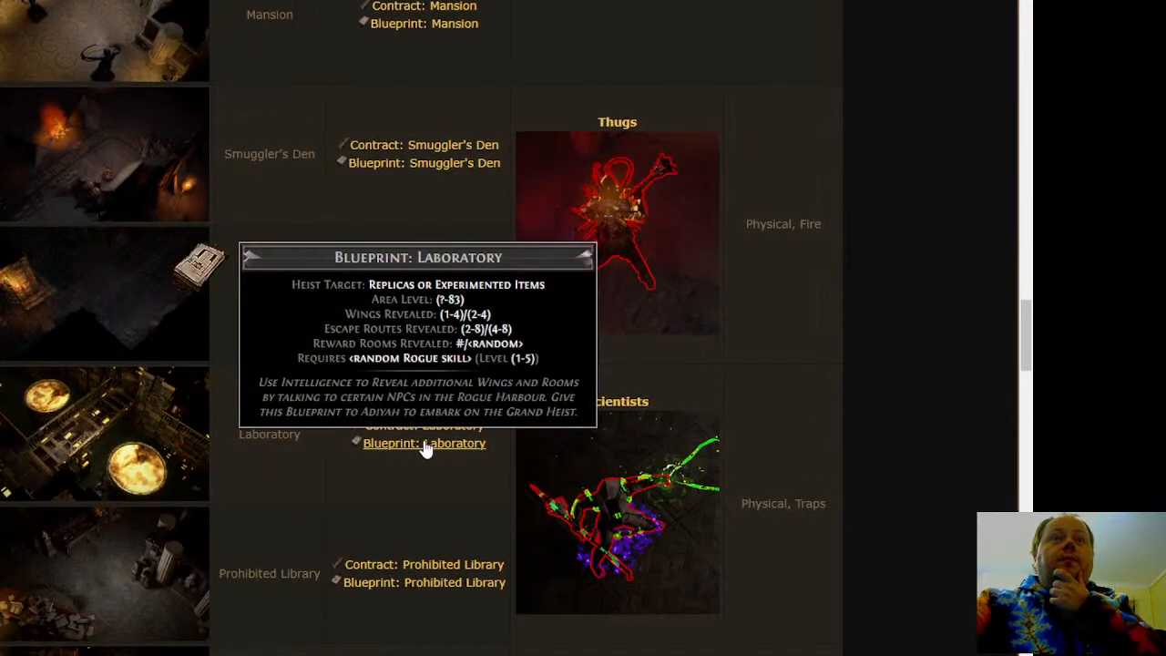
scroll(425, 449, down, 3)
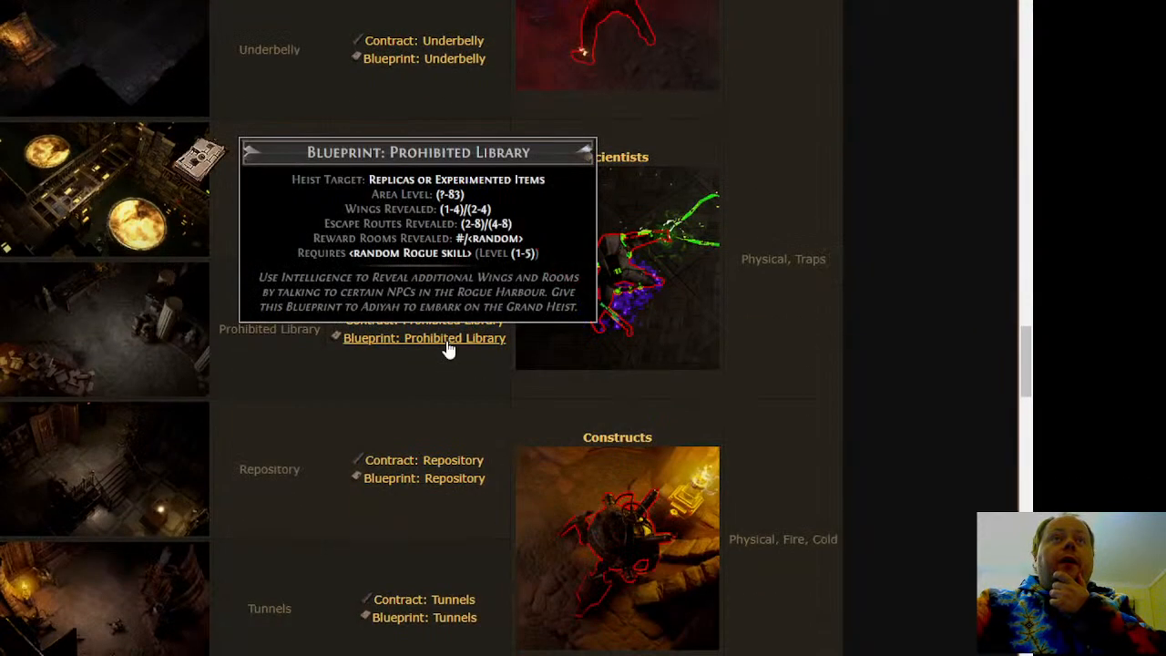
mouse_move(455, 492)
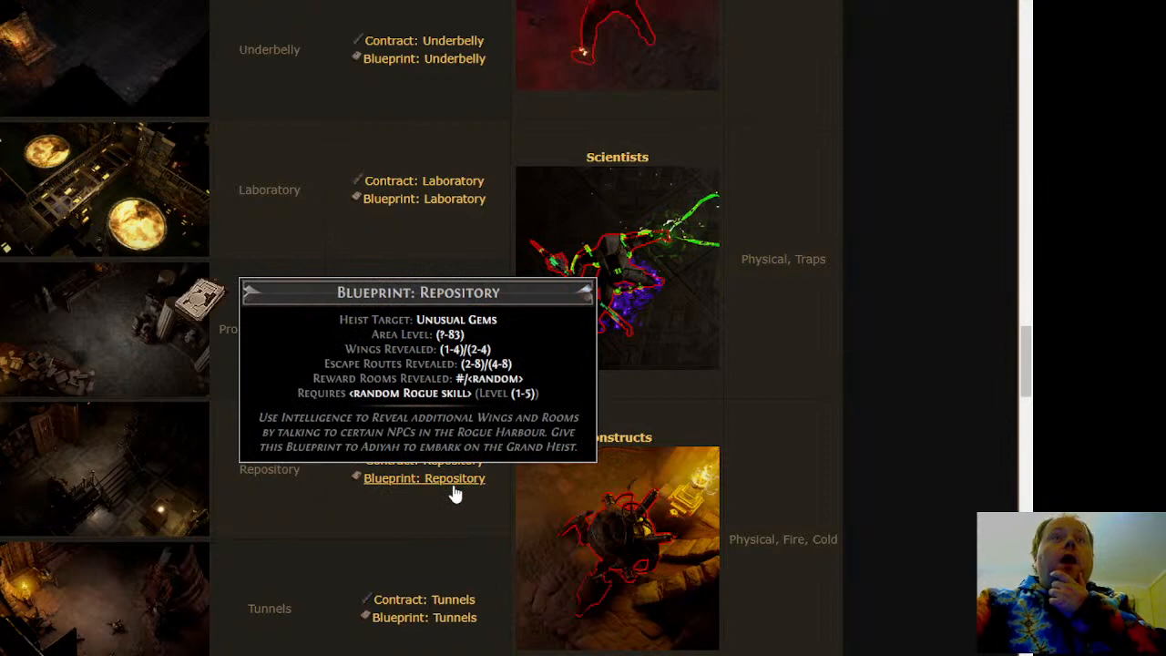
scroll(455, 493, down, 2)
mouse_move(460, 465)
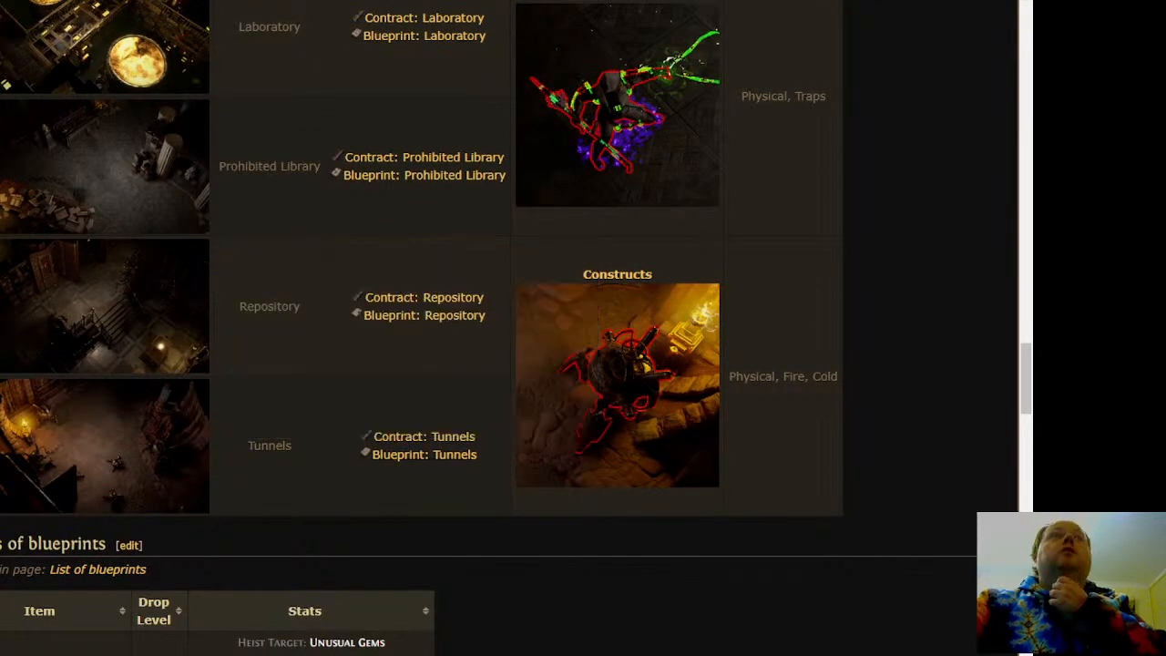
Return to the filter customizer and move Blueprint: Repository out of All Blueprints into a new tier
key(ctrl+Tab)
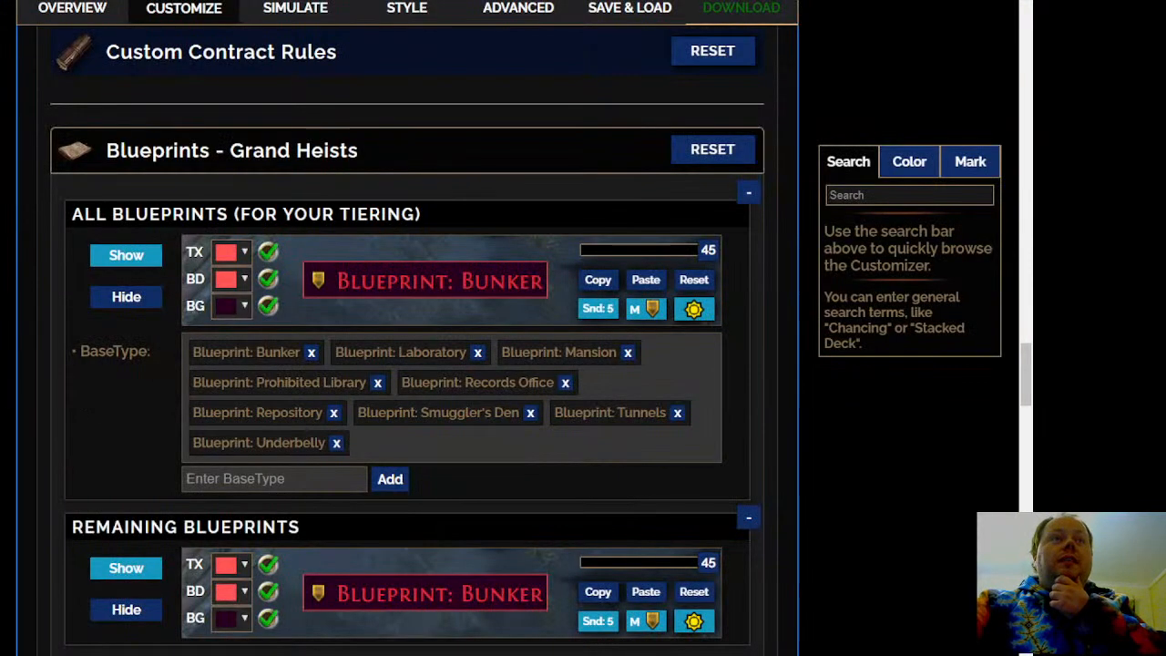
scroll(428, 327, down, 1)
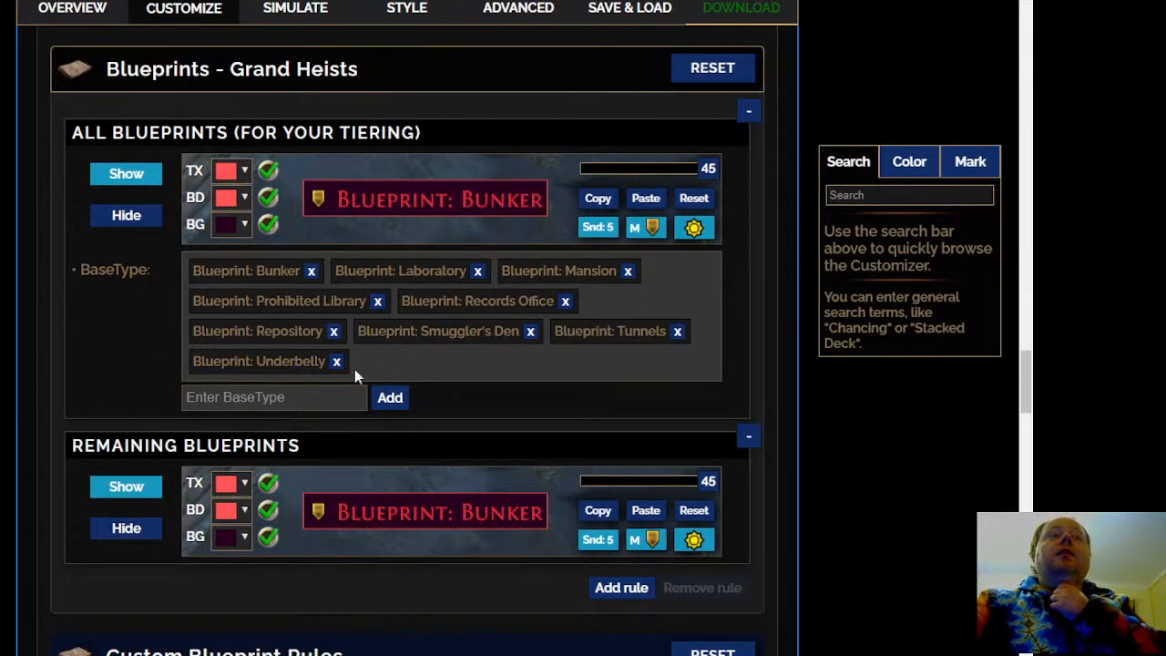
drag(281, 335, 413, 364)
right_click(299, 360)
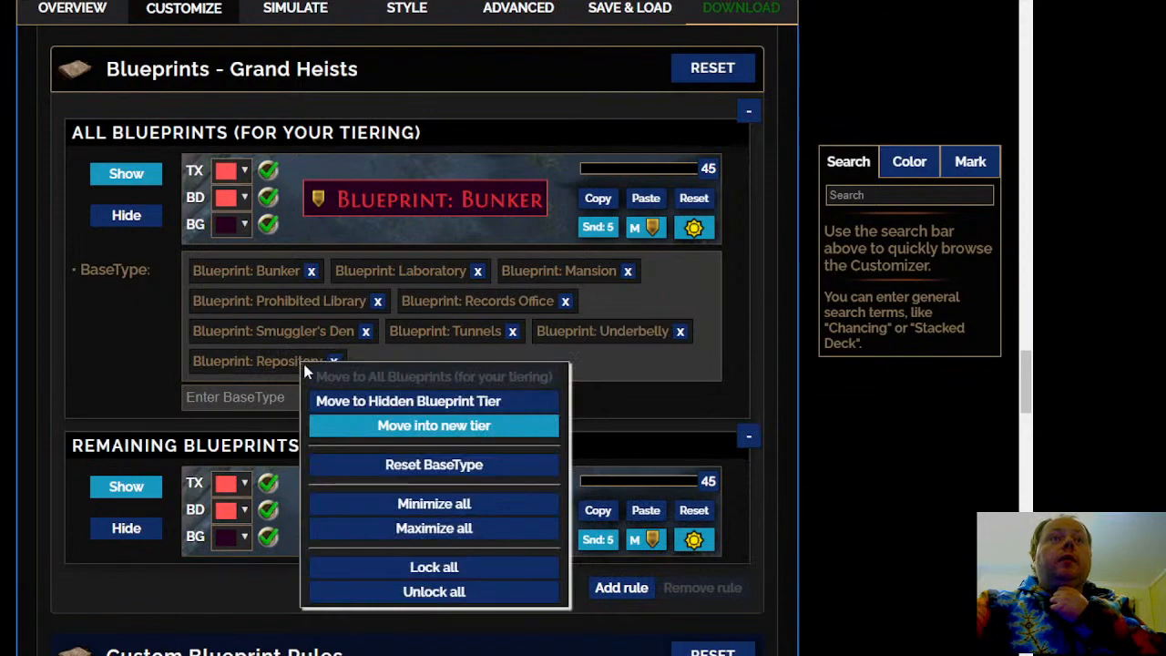
click(434, 425)
scroll(390, 448, up, 1)
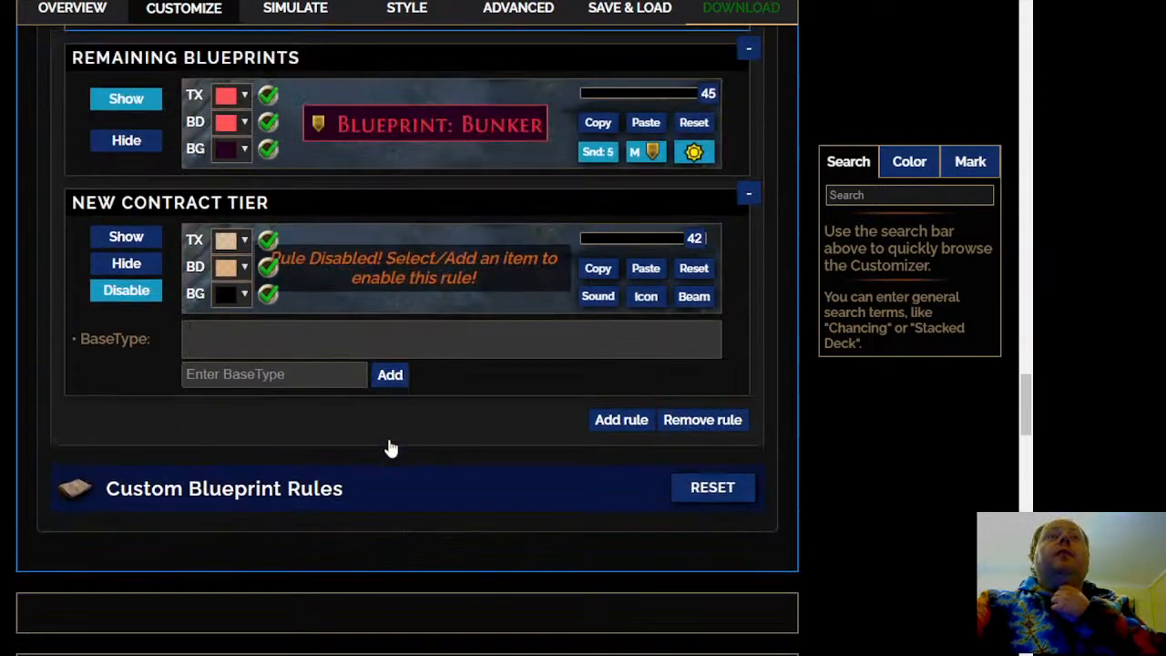
scroll(390, 448, up, 4)
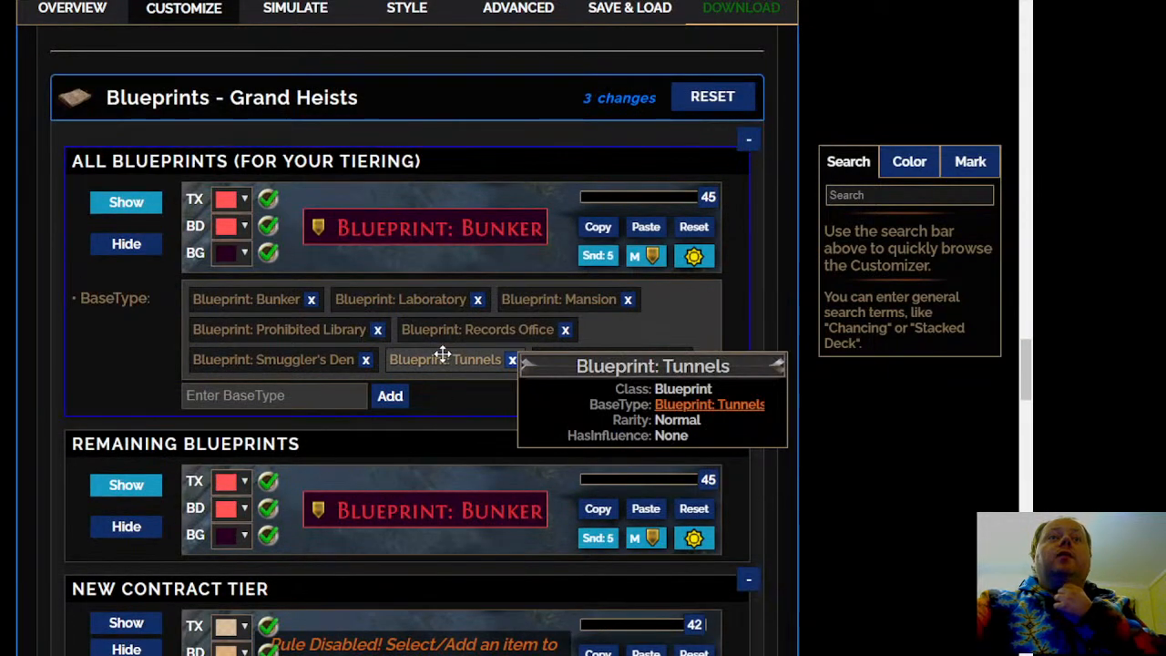
Move Blueprint: Tunnels into the New Contract Tier and give that tier Normal drop sound 6
right_click(442, 354)
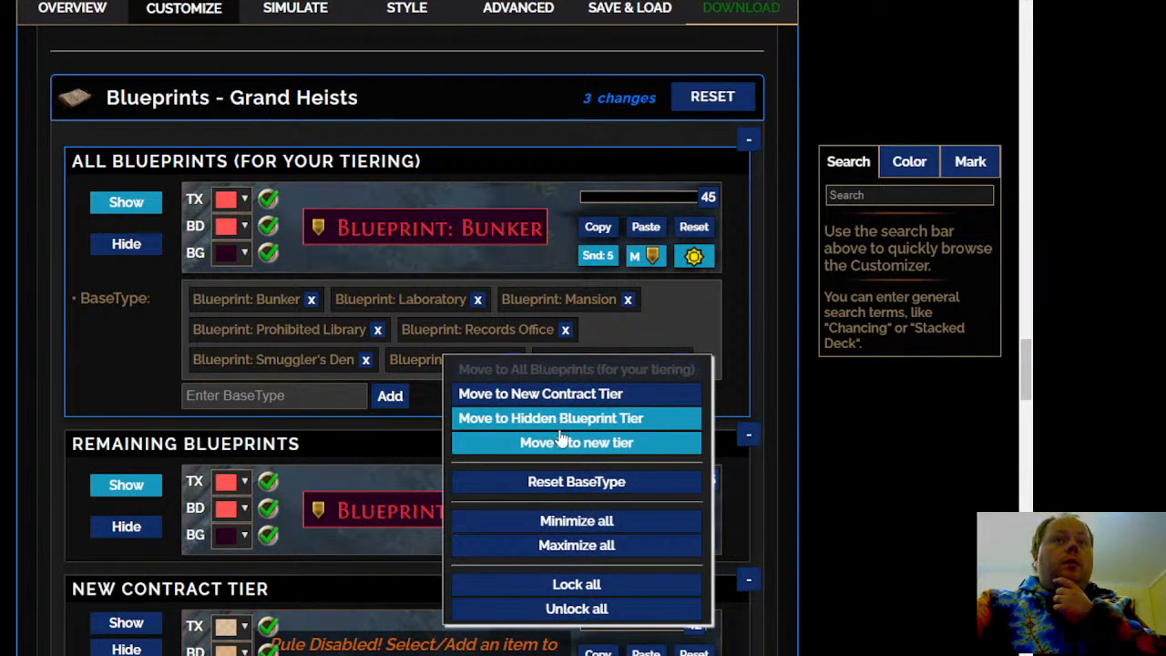
click(551, 398)
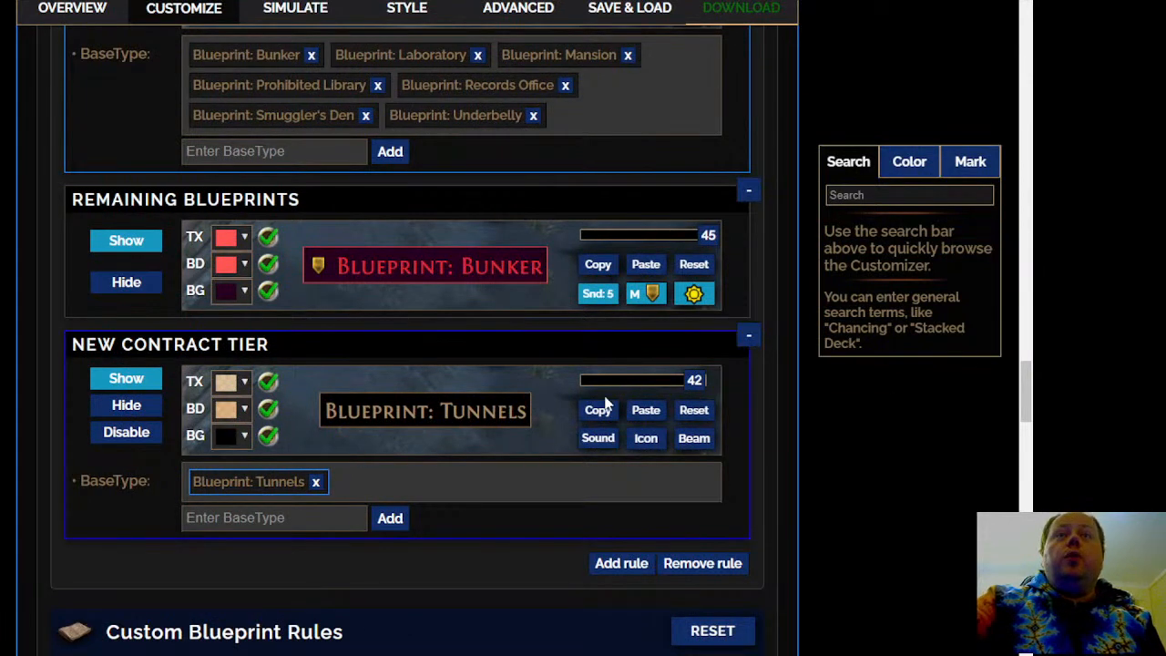
click(590, 440)
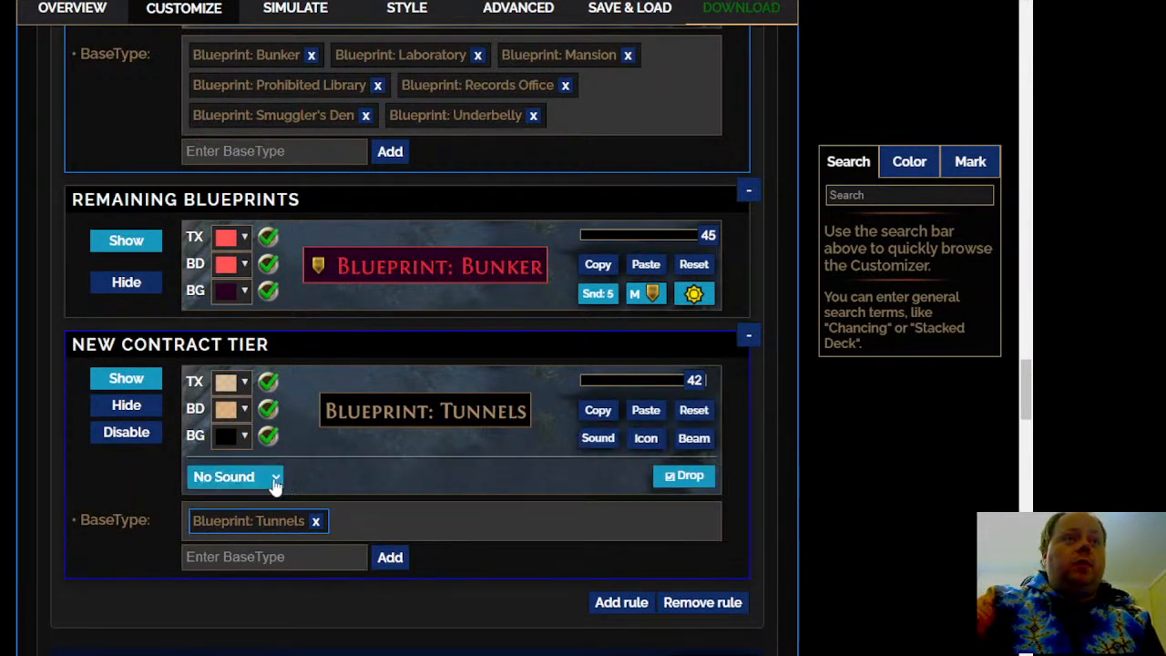
click(252, 518)
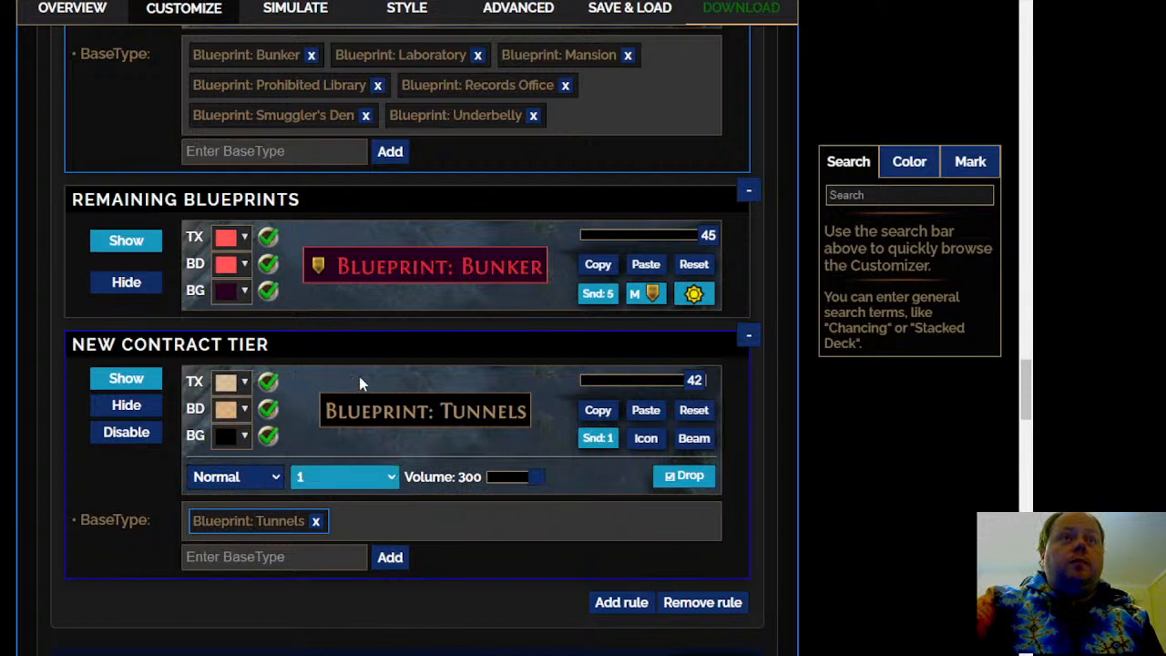
click(346, 237)
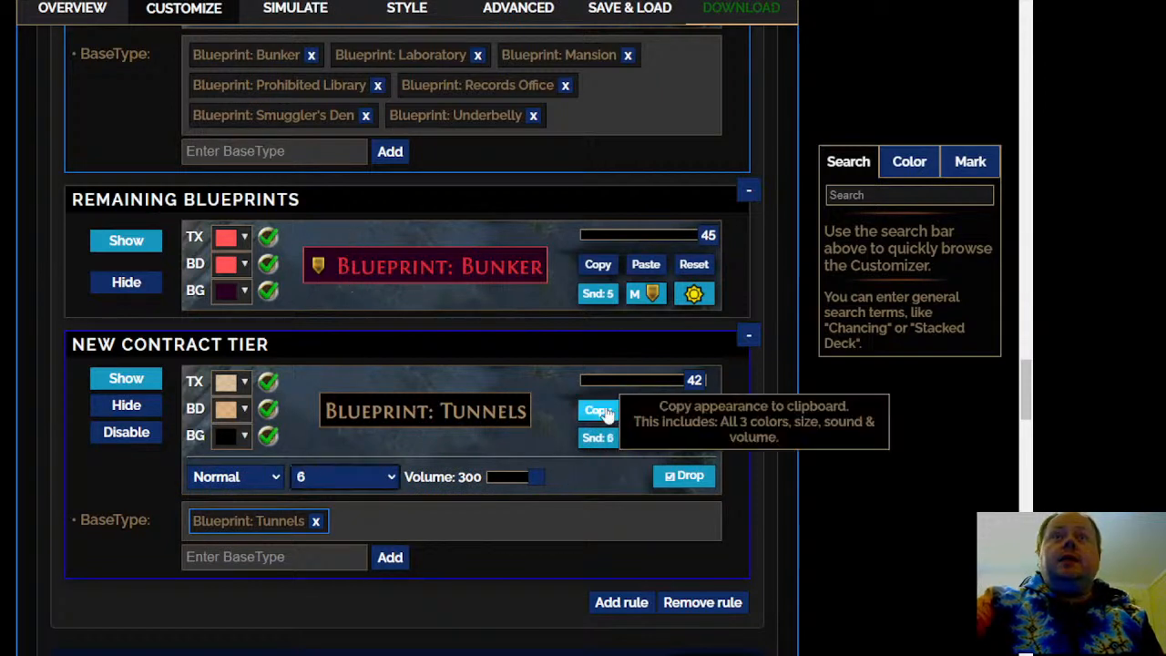
Style the New Contract Tier with red text (255, 0, 0), a near-black border and background, and font size 45
click(235, 435)
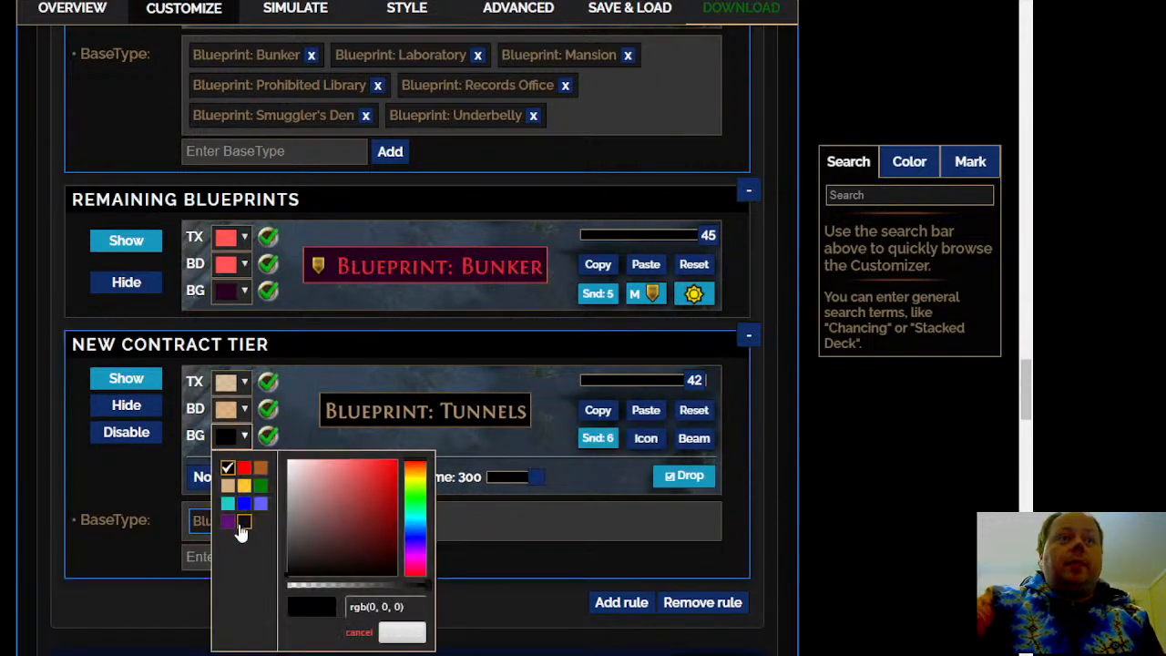
click(402, 631)
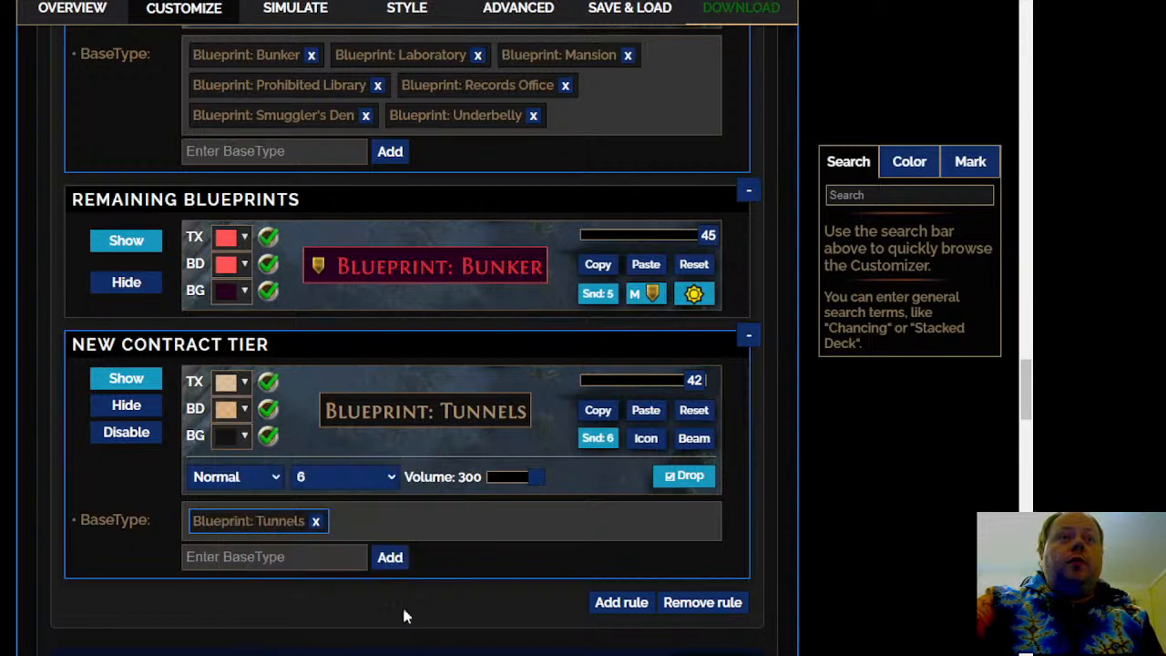
click(244, 411)
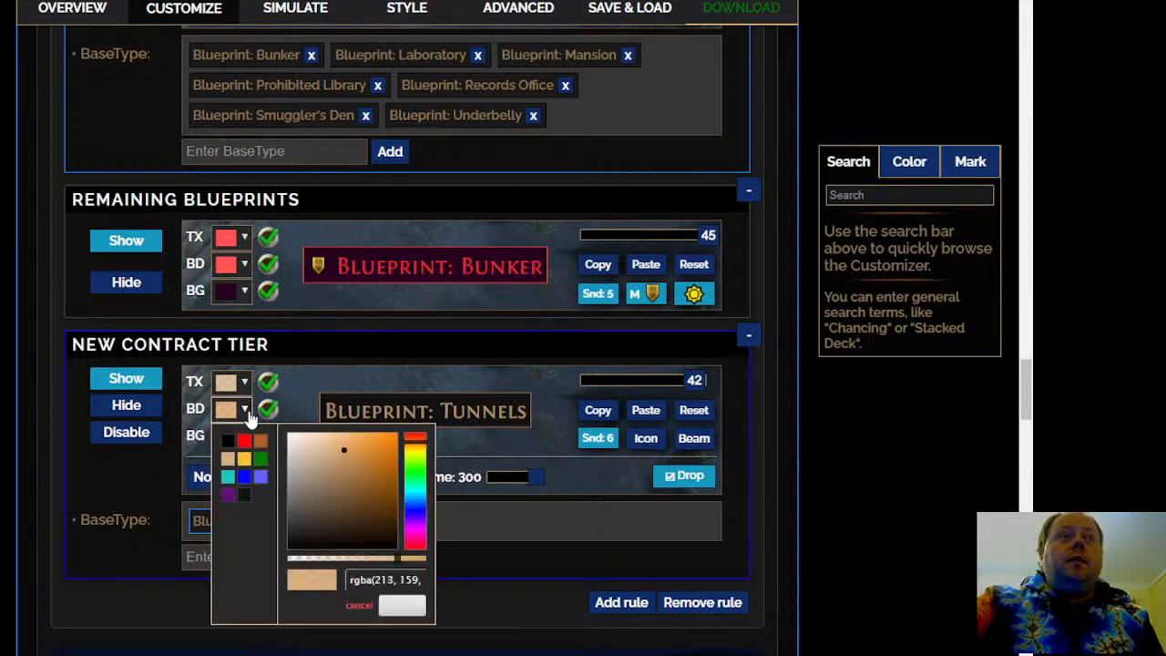
drag(377, 478, 263, 411)
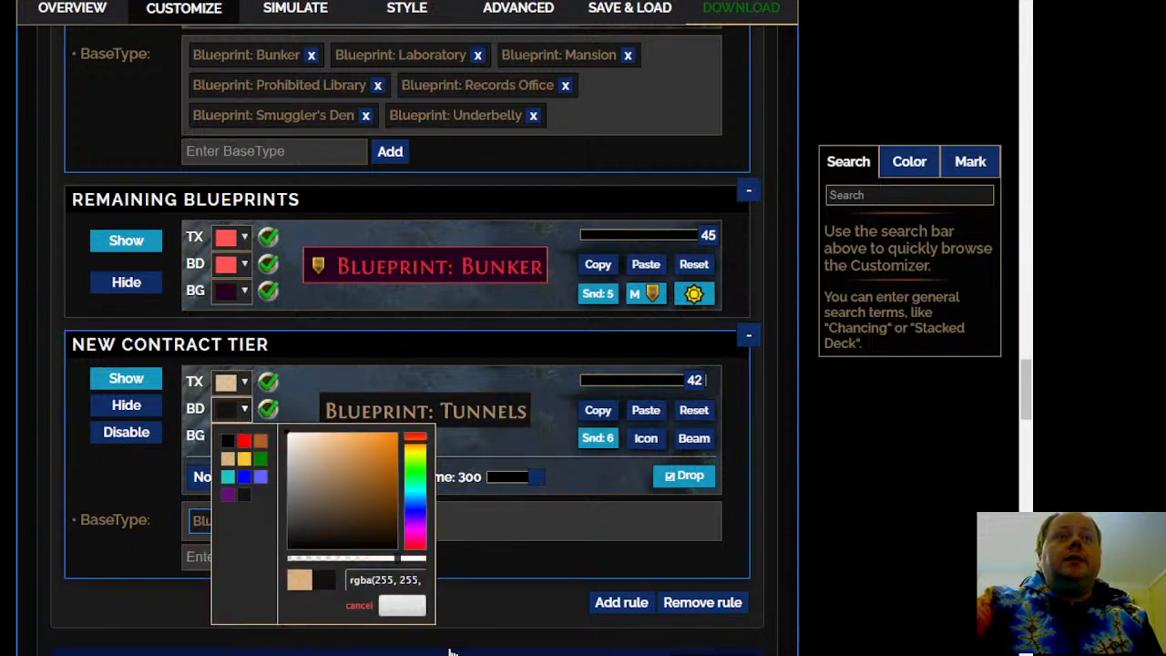
click(402, 606)
click(244, 382)
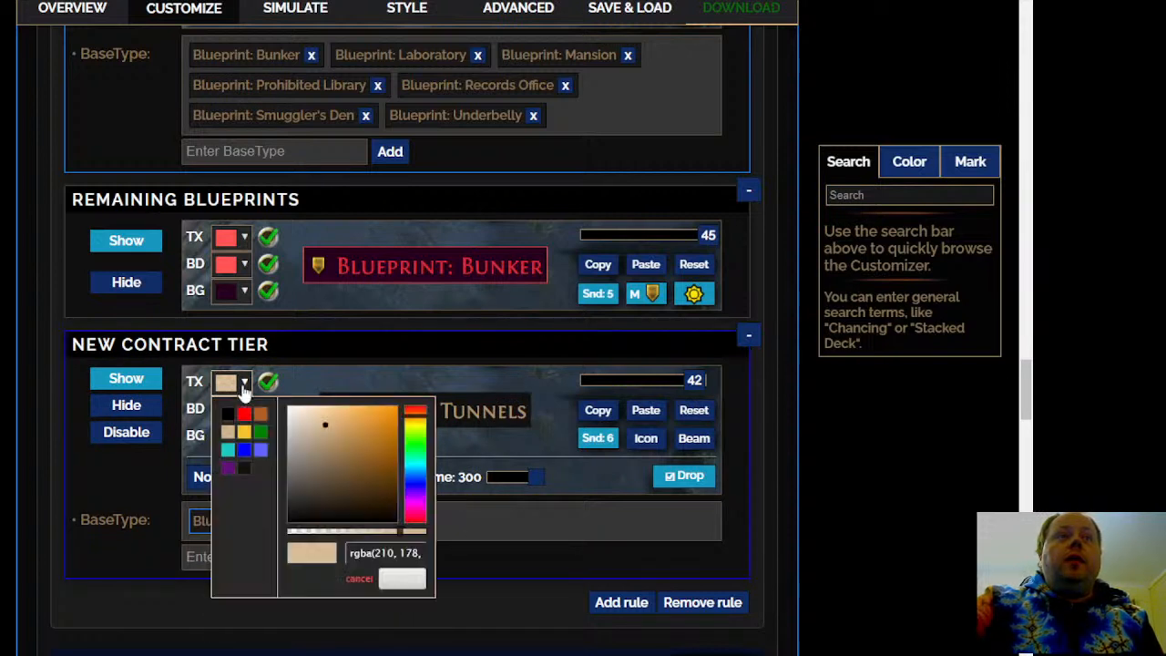
click(245, 413)
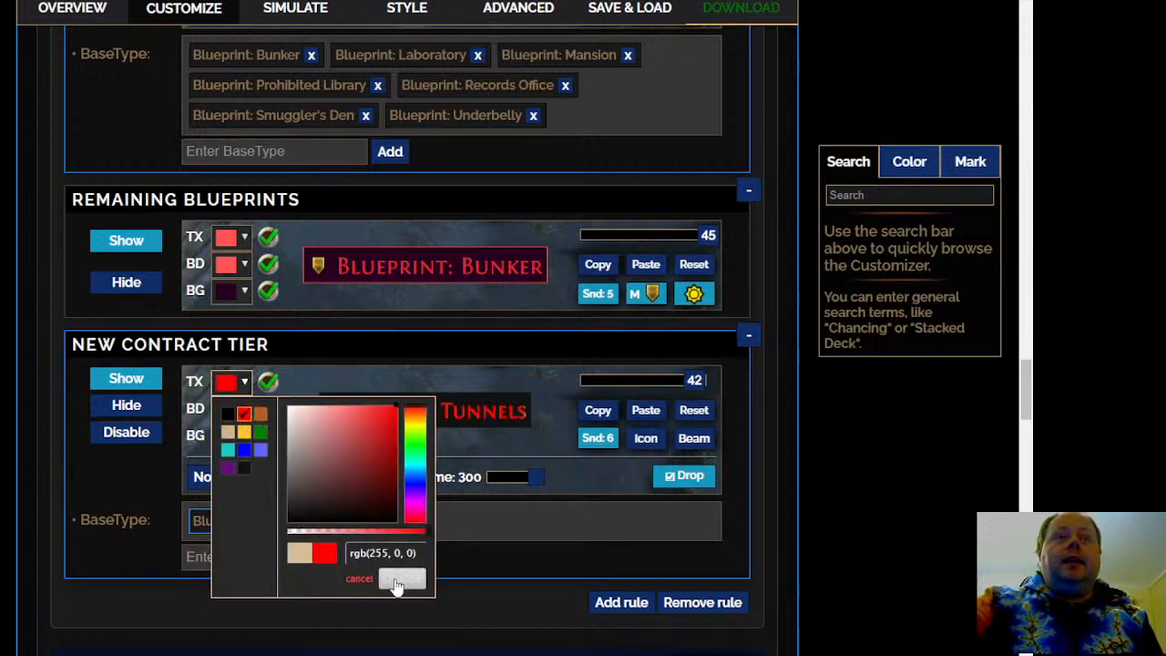
click(401, 578)
click(695, 410)
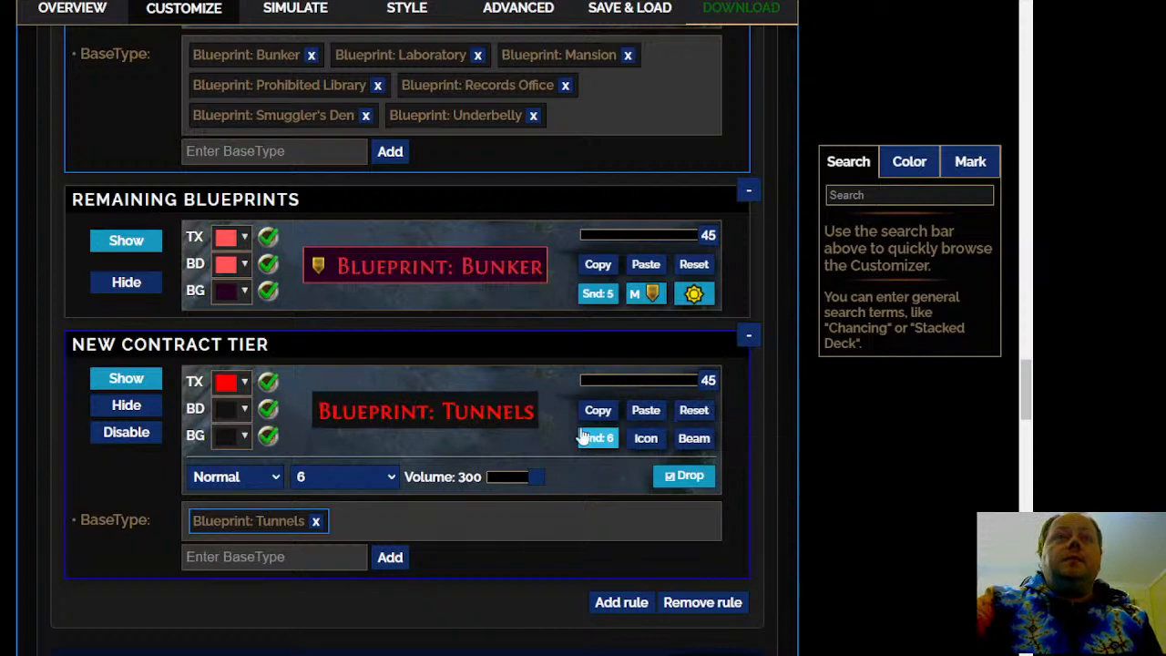
Give the New Contract Tier a large white star map icon and a permanent red beam
click(645, 438)
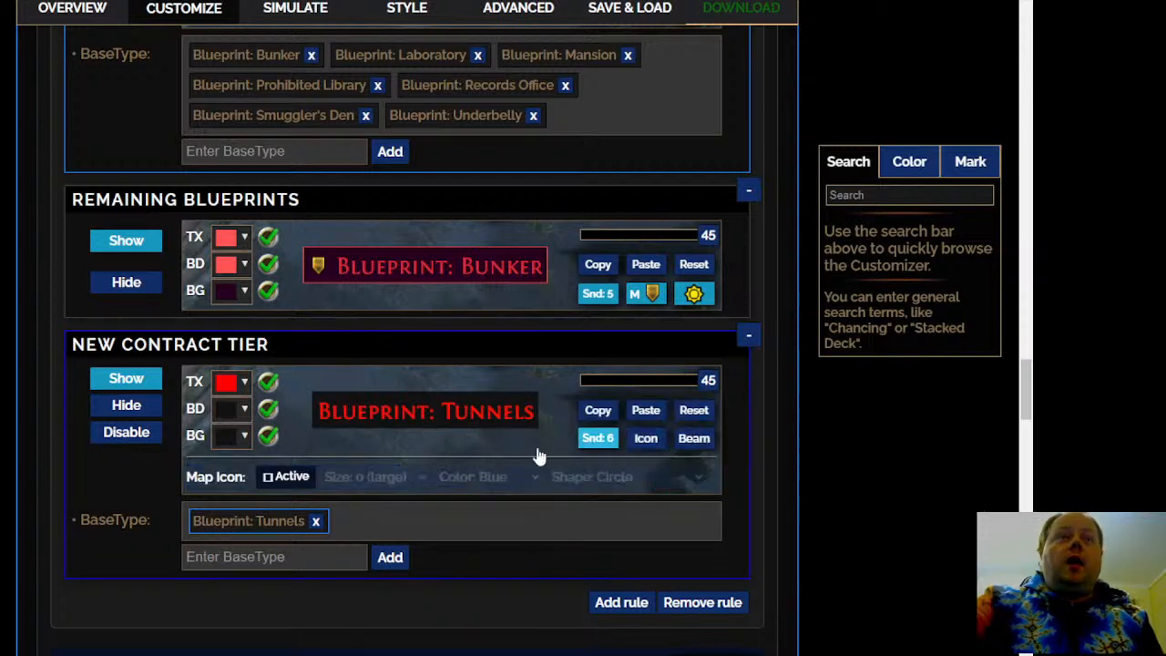
click(277, 481)
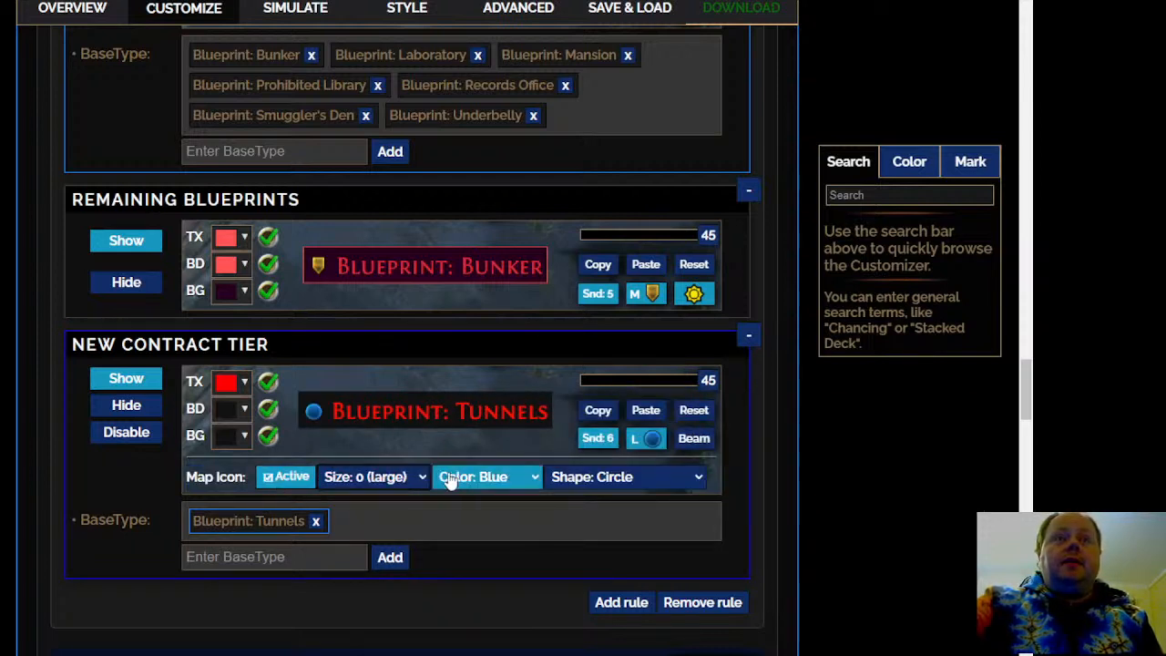
click(496, 568)
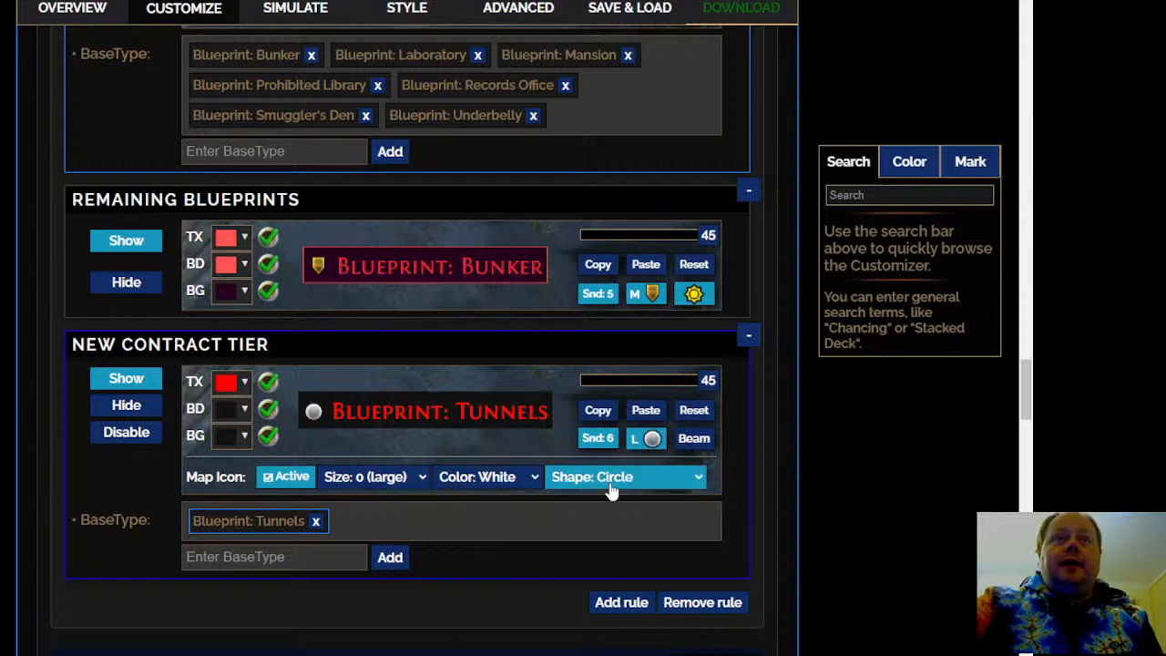
click(629, 538)
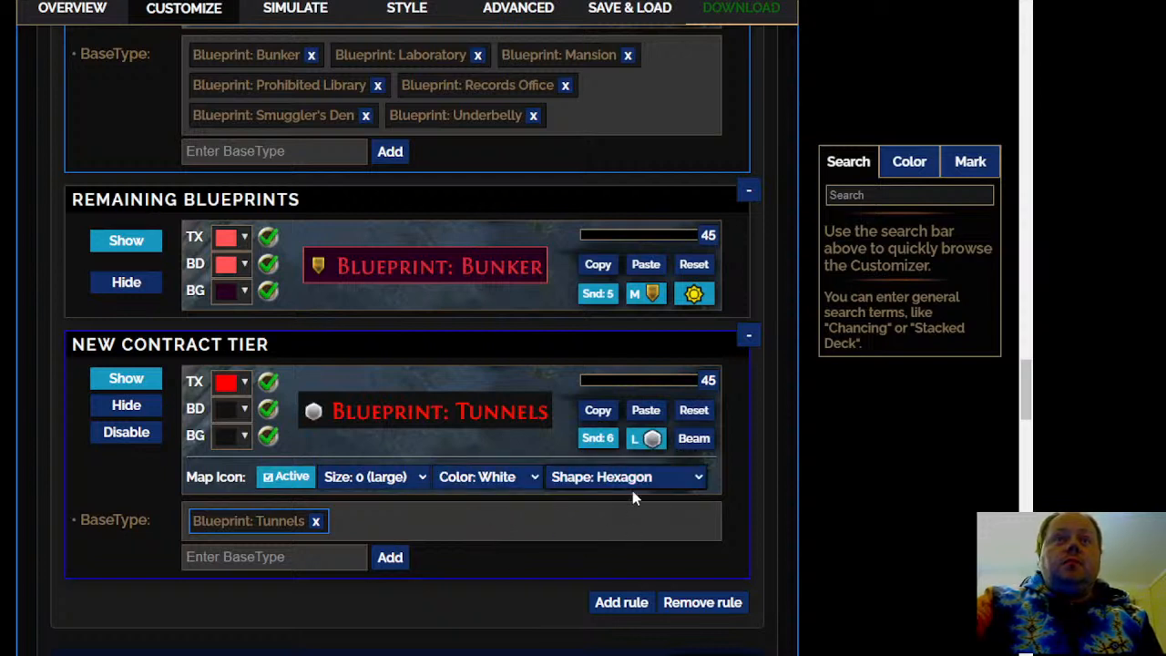
click(631, 566)
click(695, 447)
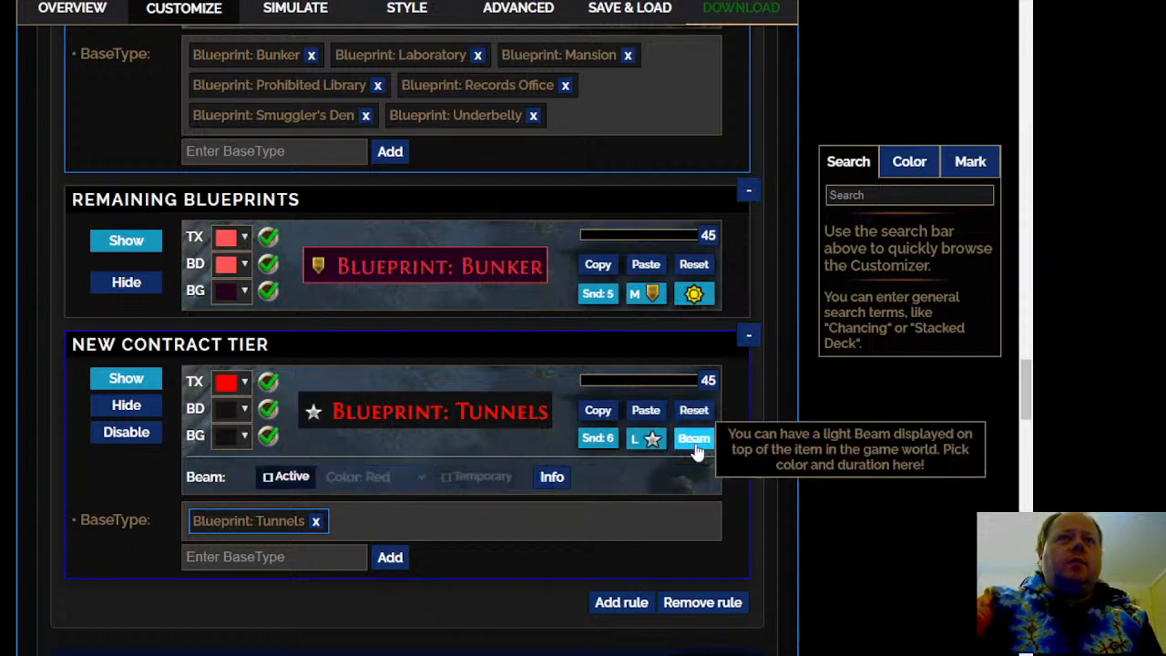
click(273, 476)
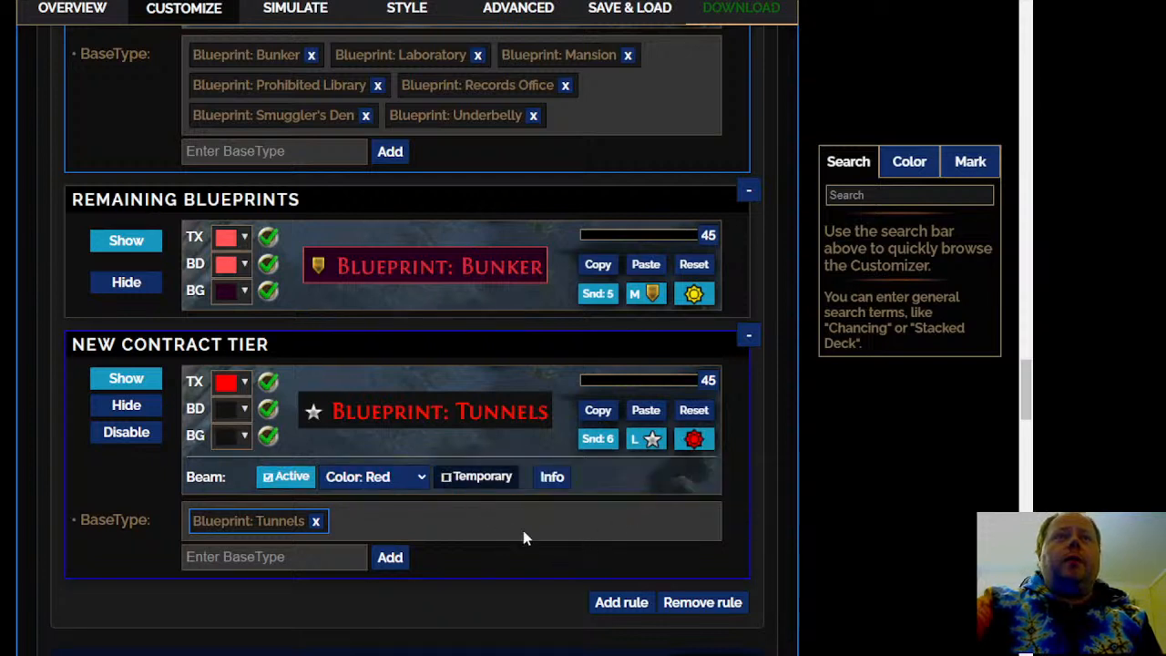
Change the New Contract Tier's background to turquoise and its border to black (0, 0, 0)
mouse_move(483, 419)
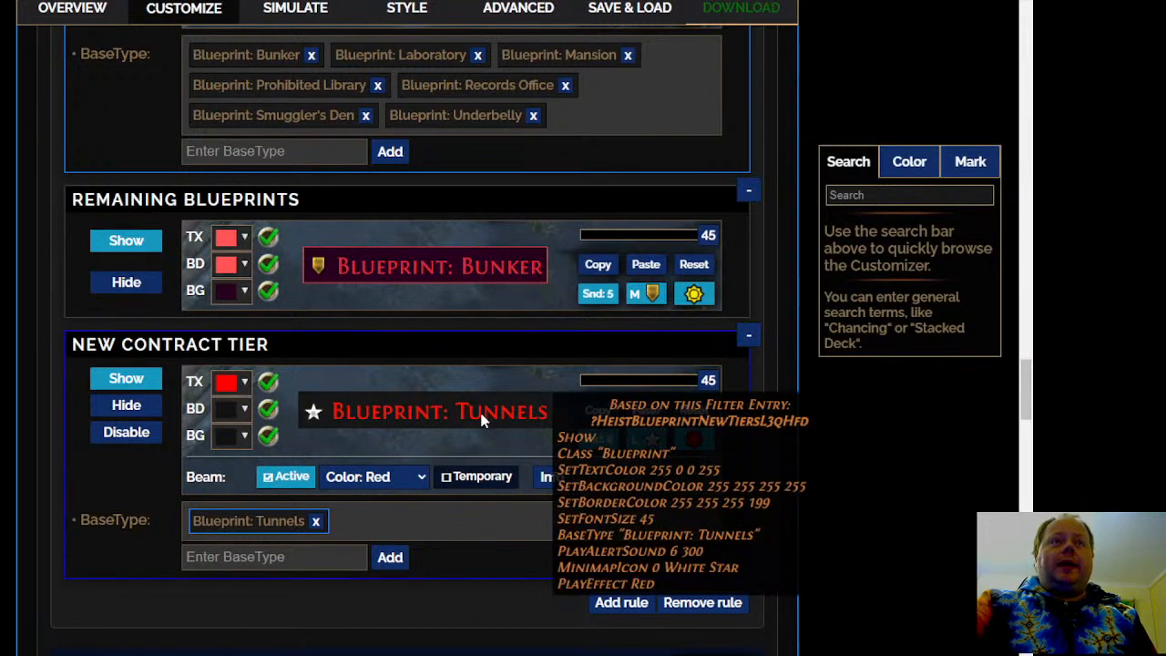
click(244, 411)
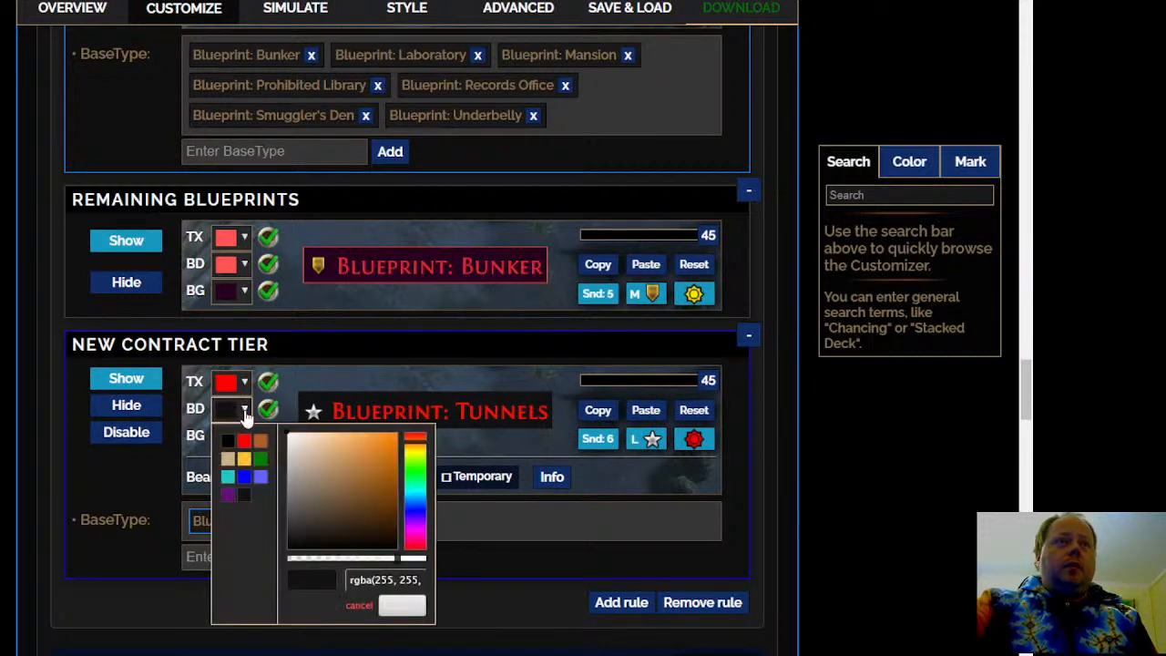
click(244, 412)
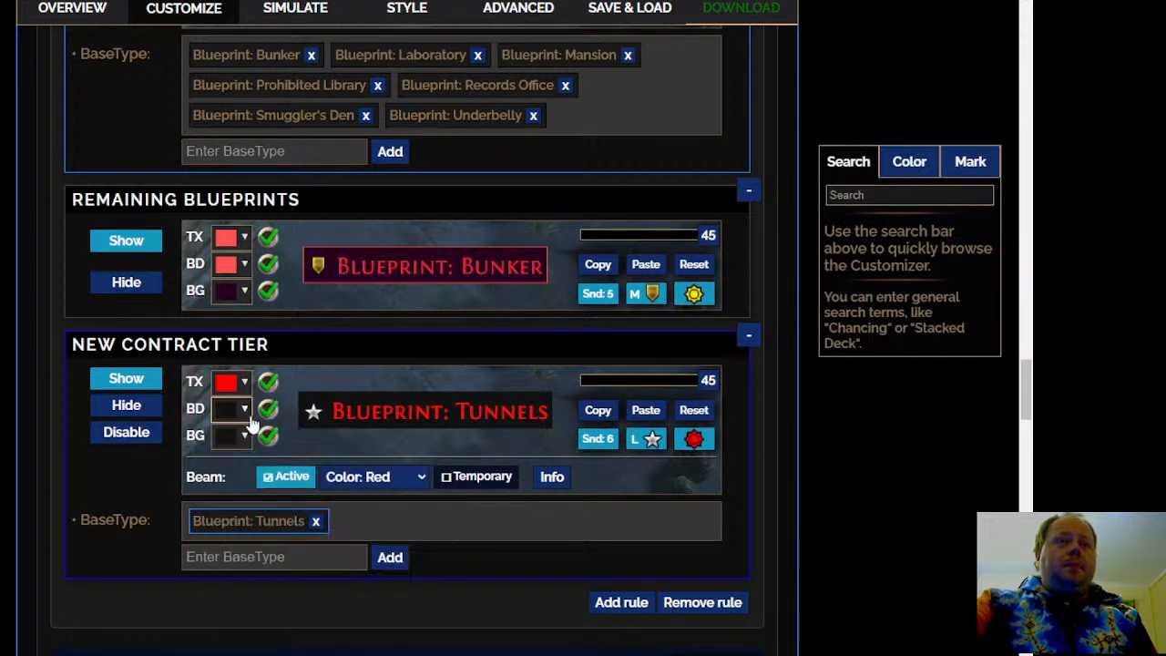
click(244, 436)
click(228, 504)
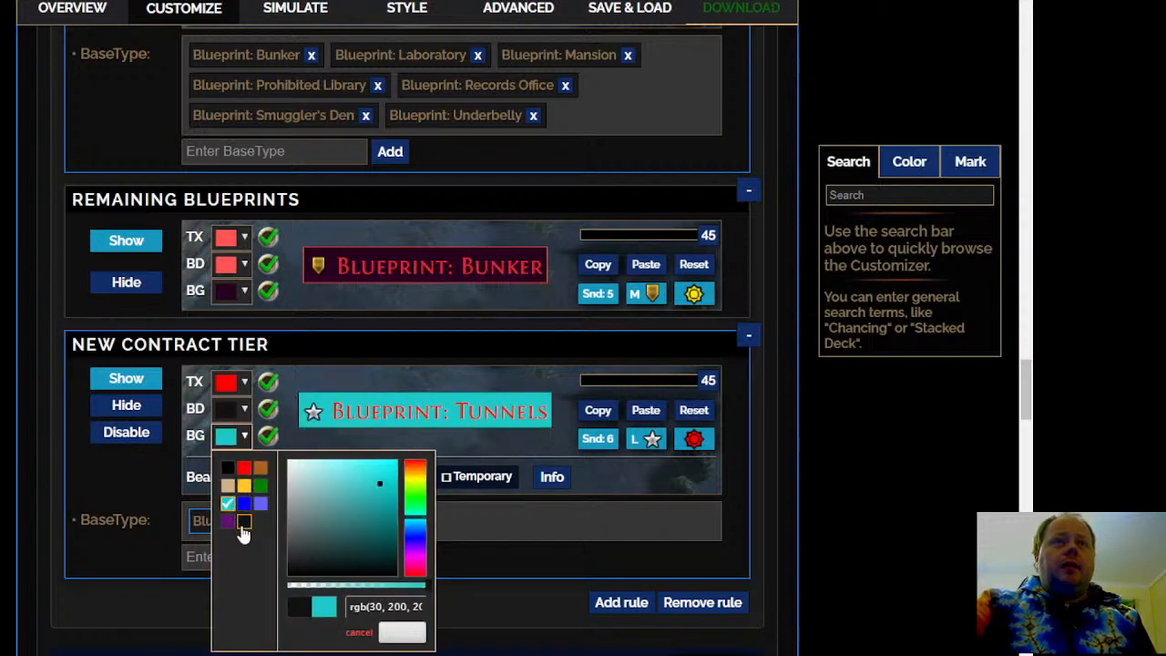
click(401, 633)
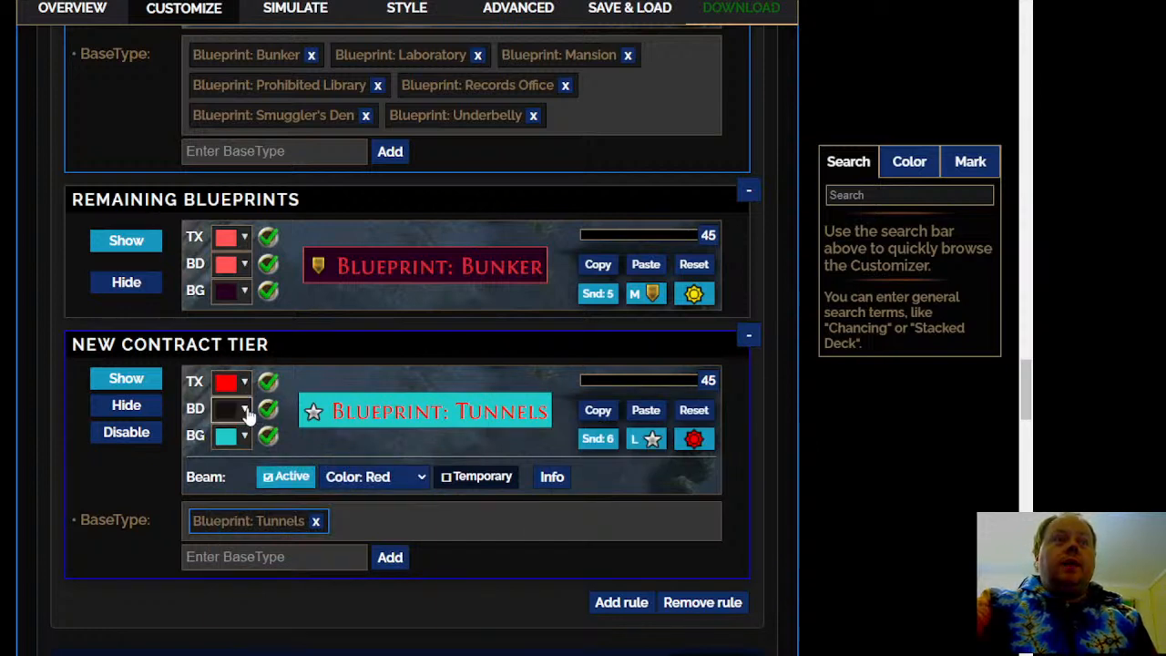
click(248, 412)
click(227, 441)
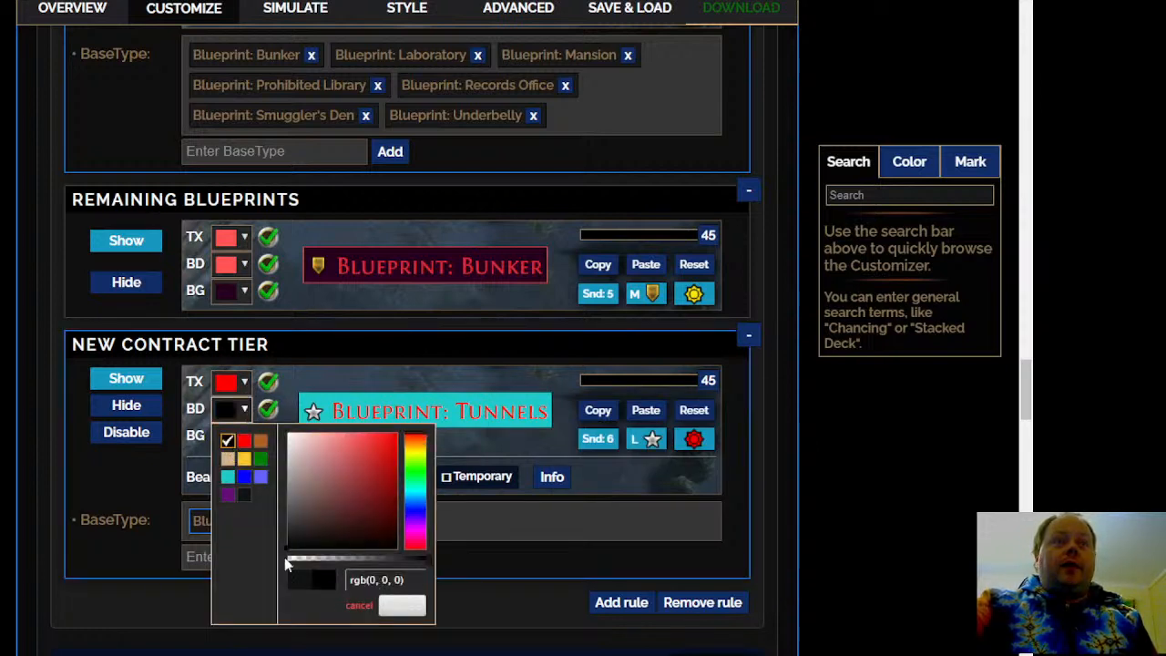
click(402, 604)
Look through the Custom Blueprint Rules and the endgame Crafting section
scroll(35, 443, down, 1)
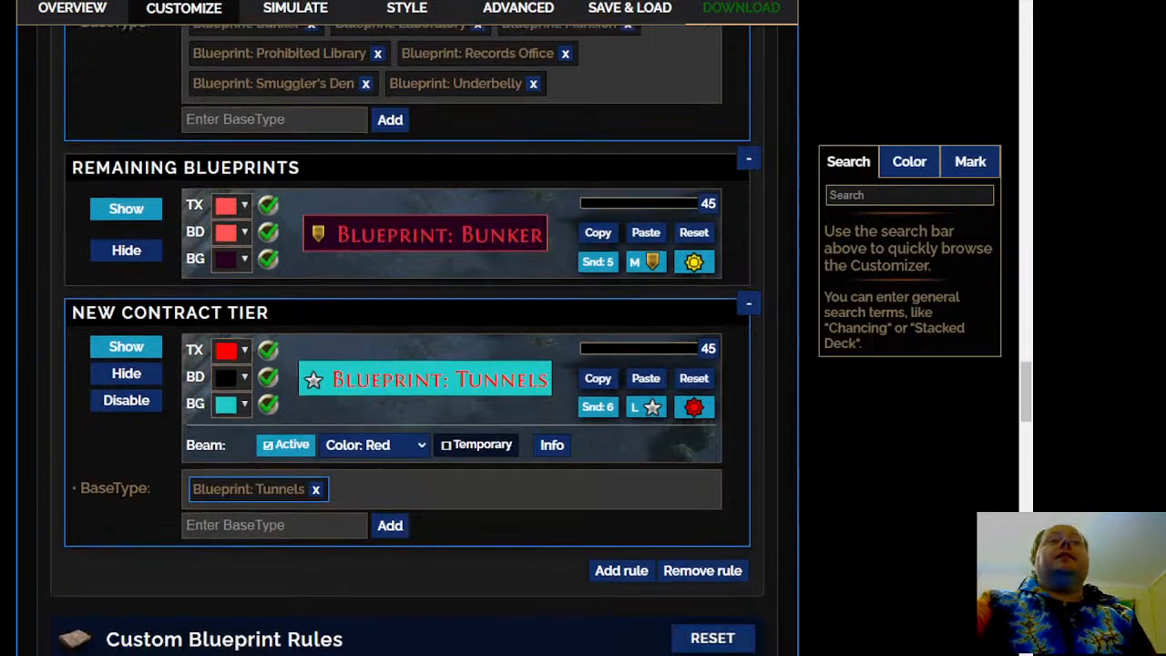
scroll(151, 415, down, 3)
click(256, 432)
scroll(256, 432, down, 3)
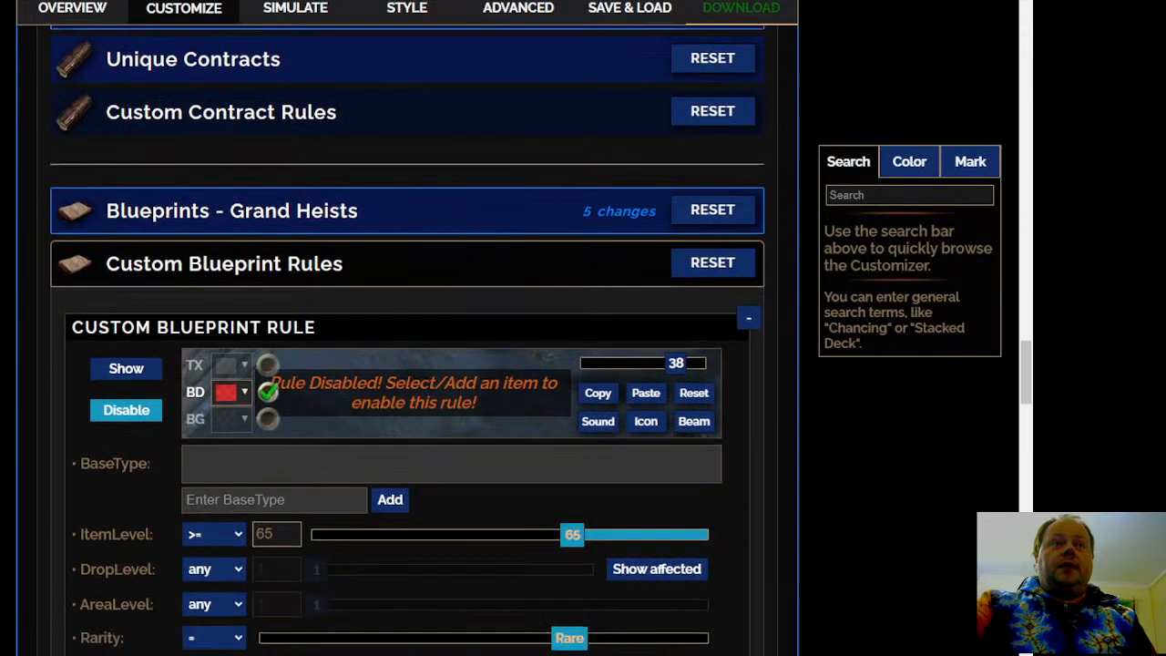
scroll(251, 406, down, 6)
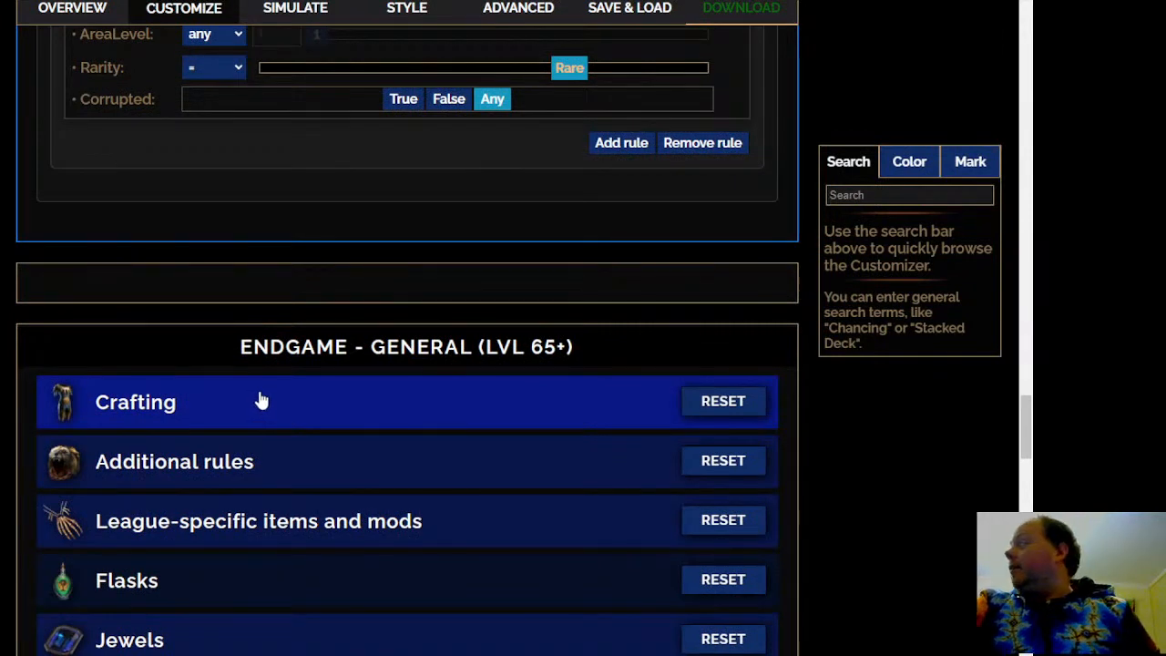
scroll(262, 401, down, 1)
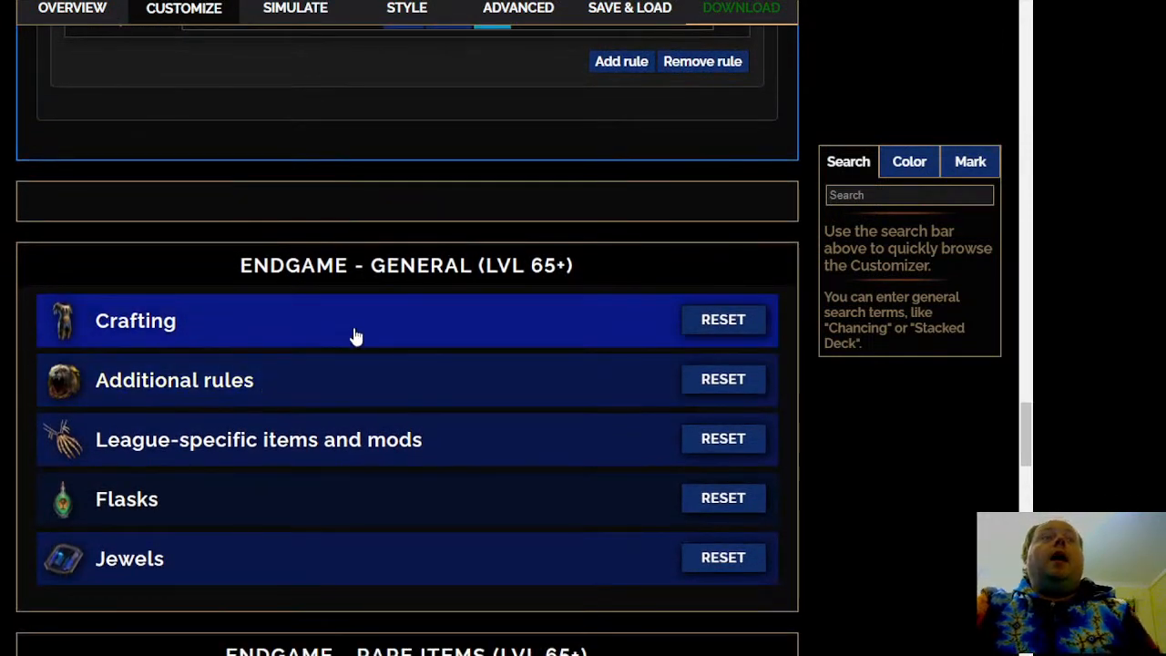
click(355, 336)
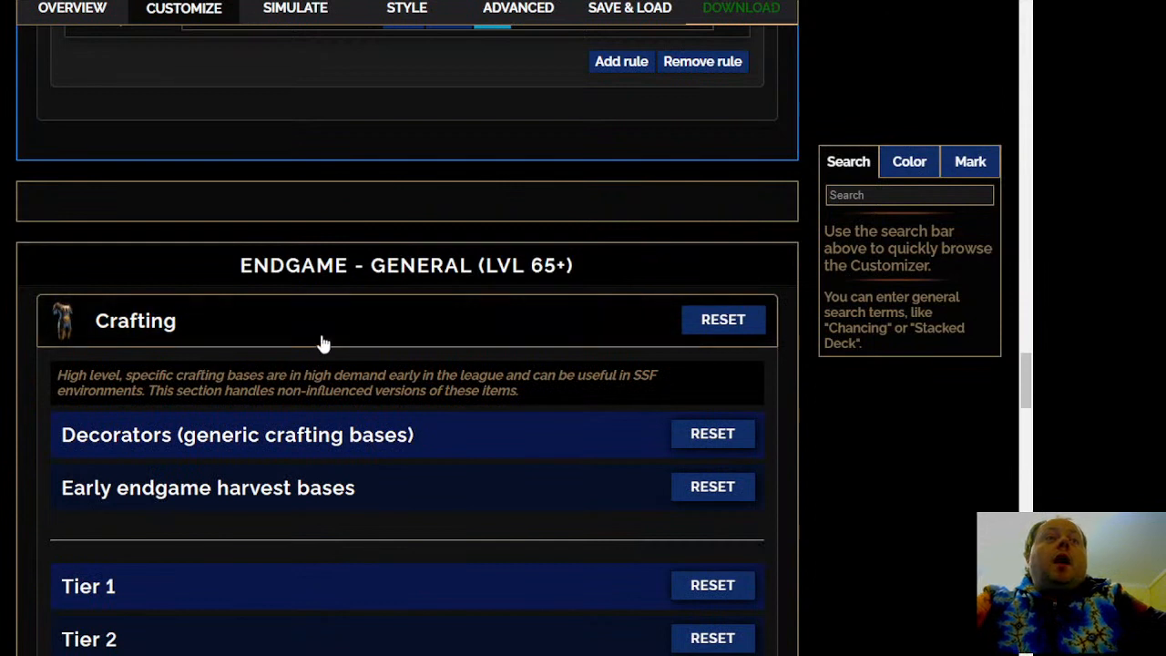
click(321, 343)
scroll(323, 342, down, 1)
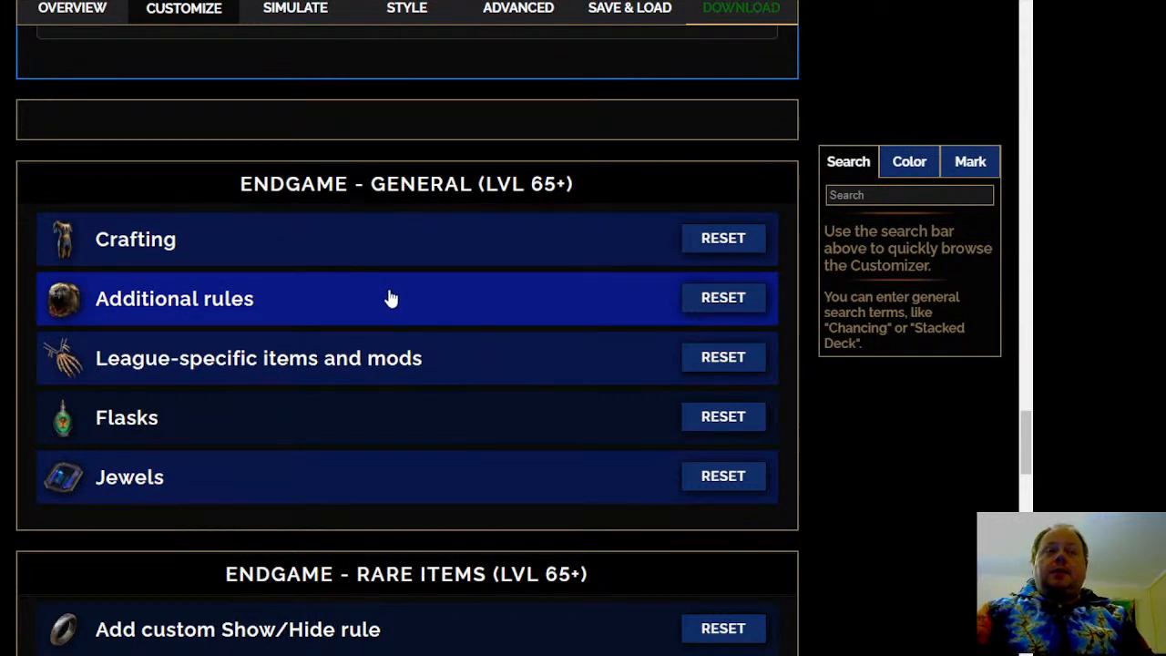
In the endgame High Level Flasks rules, show both High Level Quality Flasks - ILVL 85 and High Level Flasks - ILVL 85
click(484, 439)
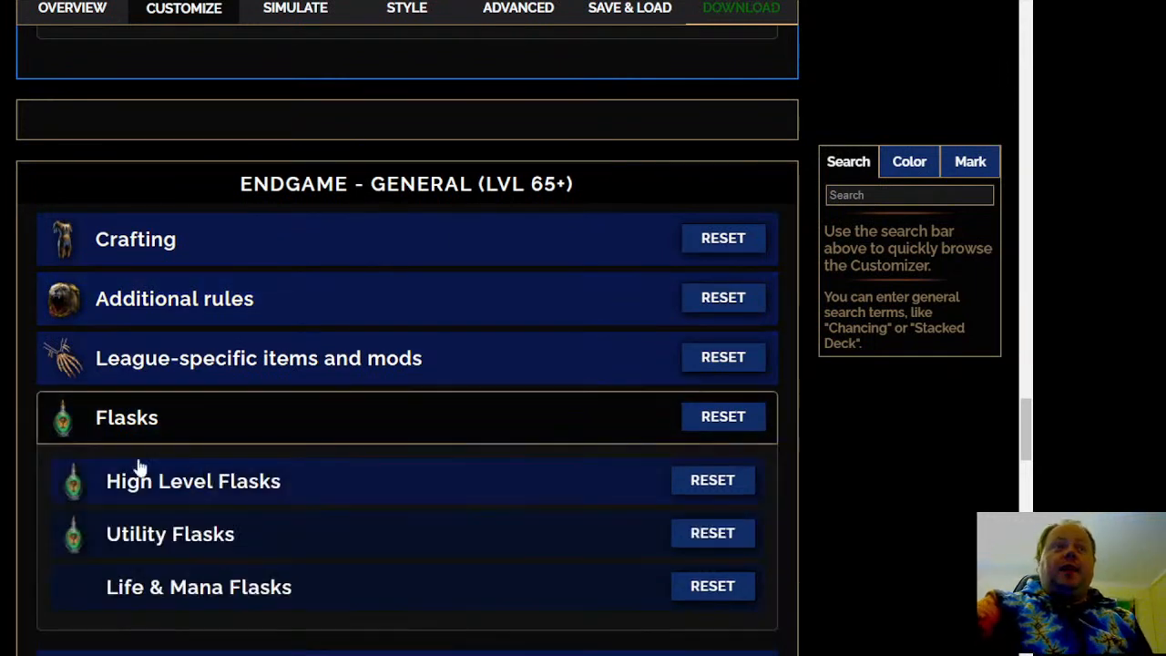
scroll(432, 307, down, 2)
click(429, 328)
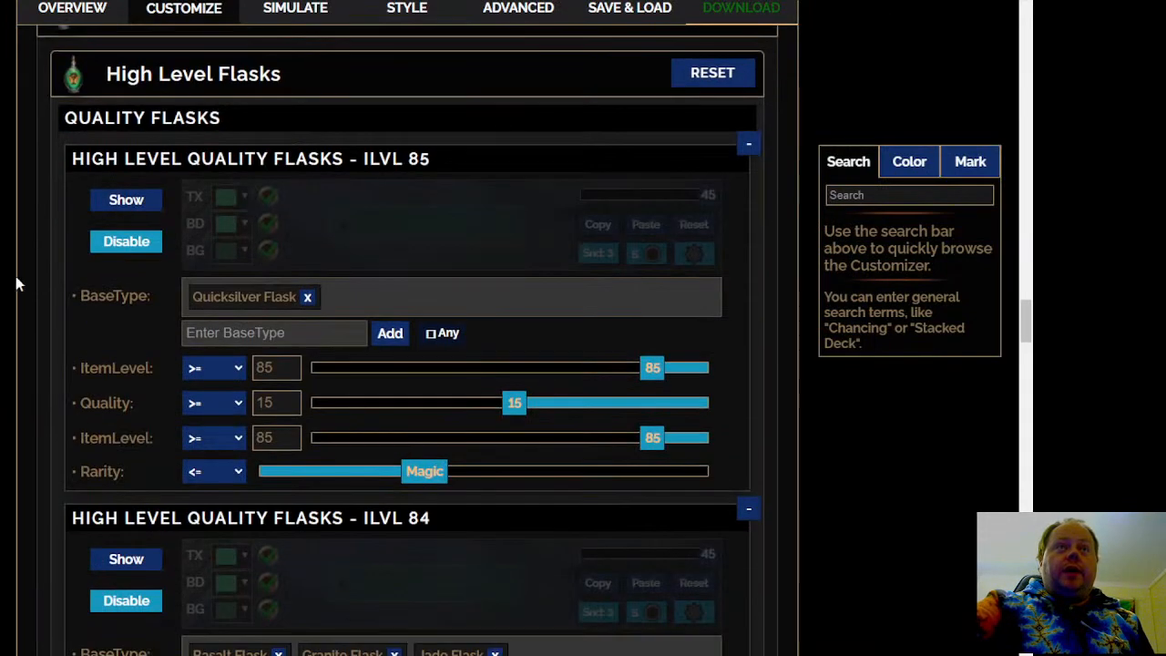
click(123, 200)
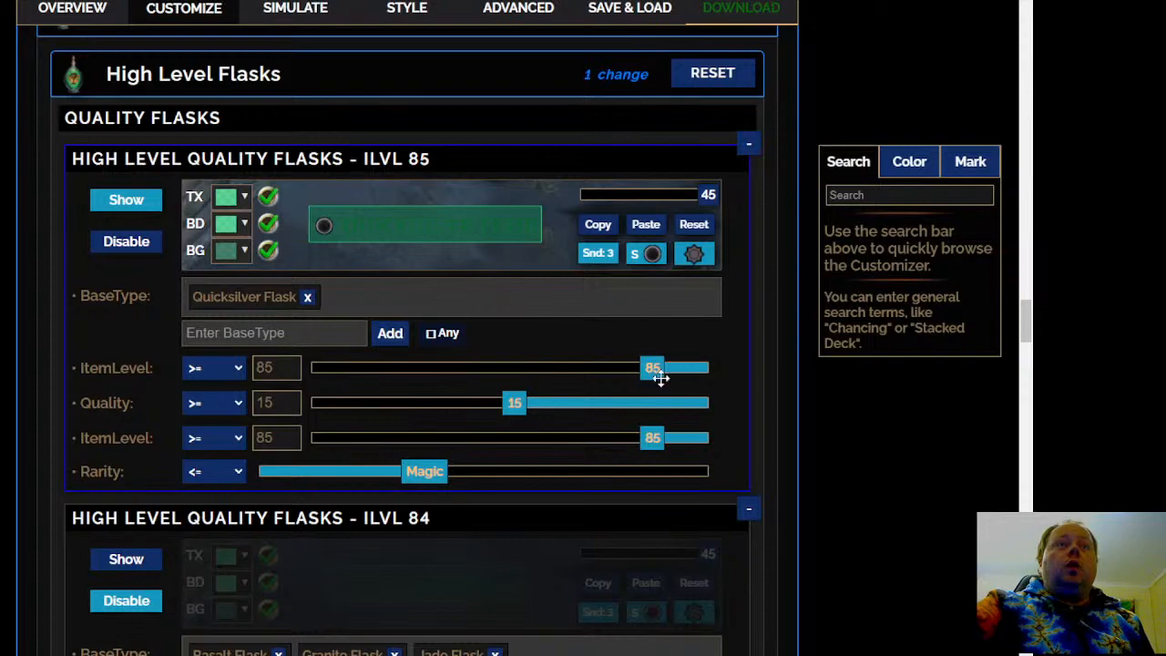
scroll(518, 406, down, 3)
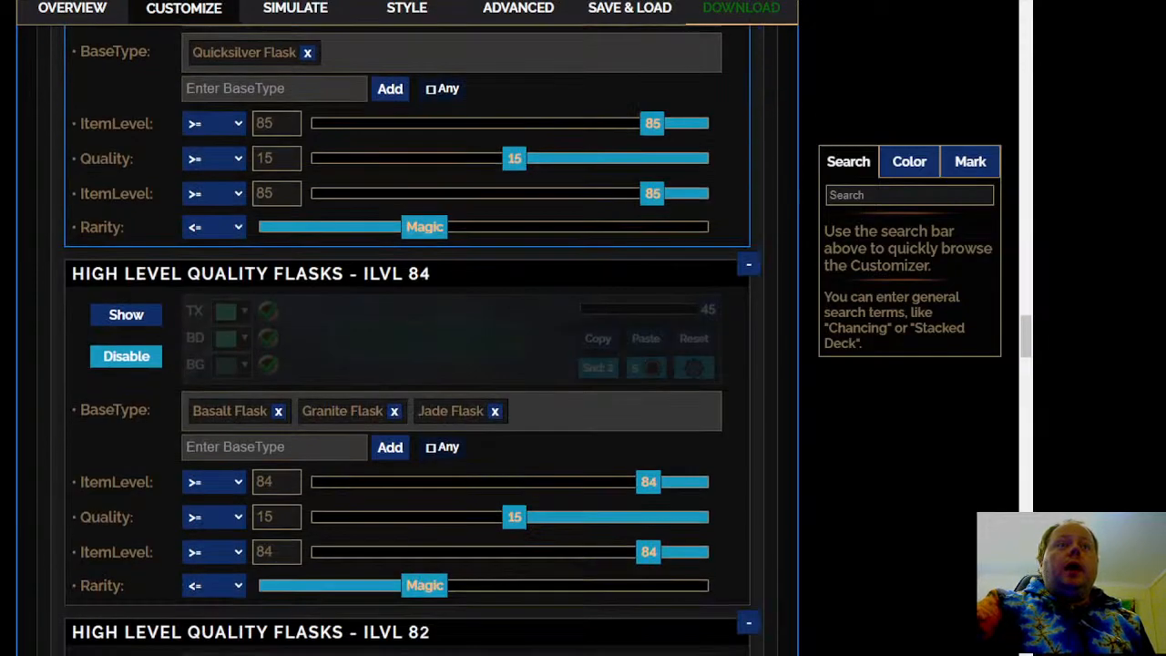
scroll(519, 407, down, 3)
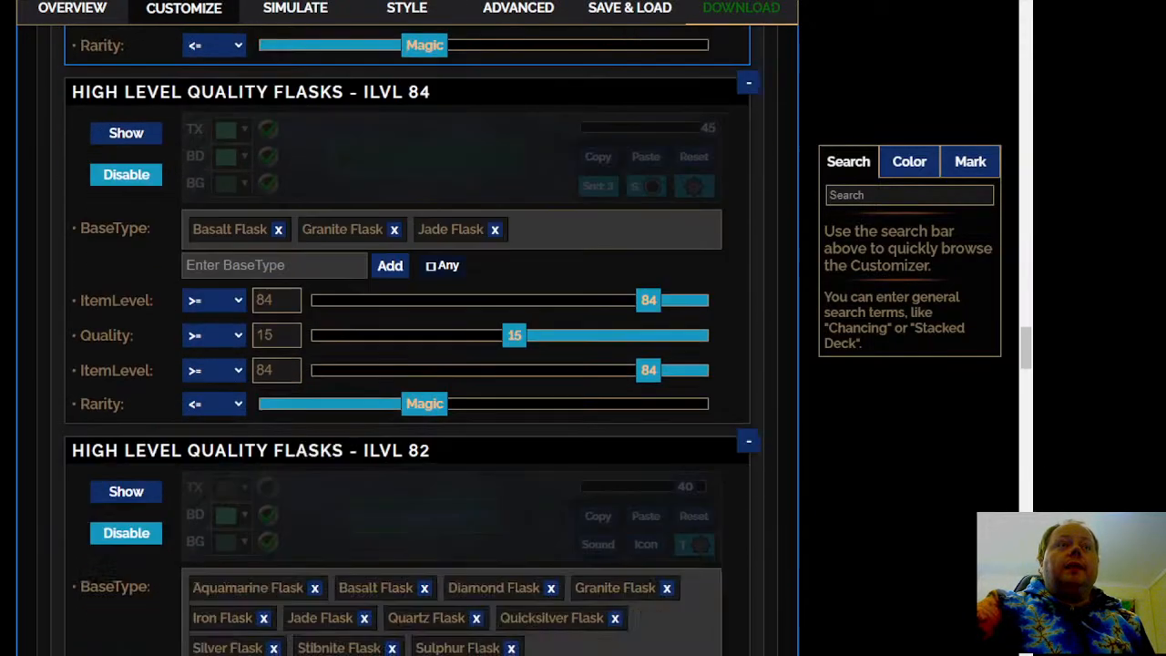
scroll(410, 337, down, 8)
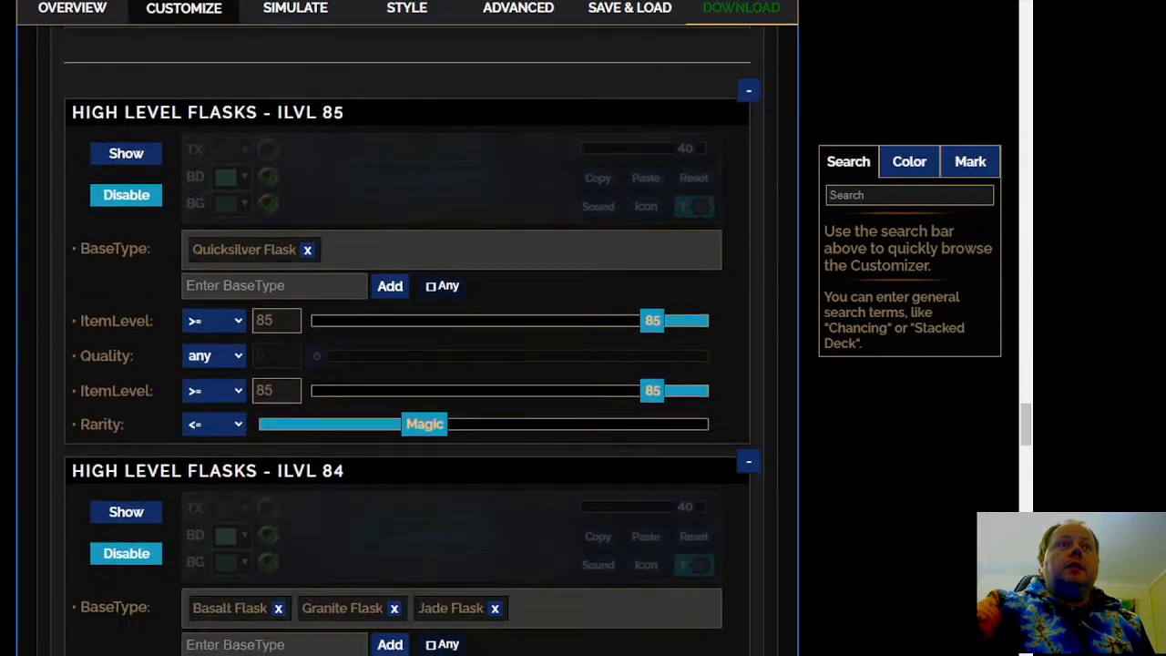
Review the base types, item levels and quality limits of the high level flask rules, including the ILVL 84, ILVL 82 and life/mana ones
scroll(94, 137, up, 7)
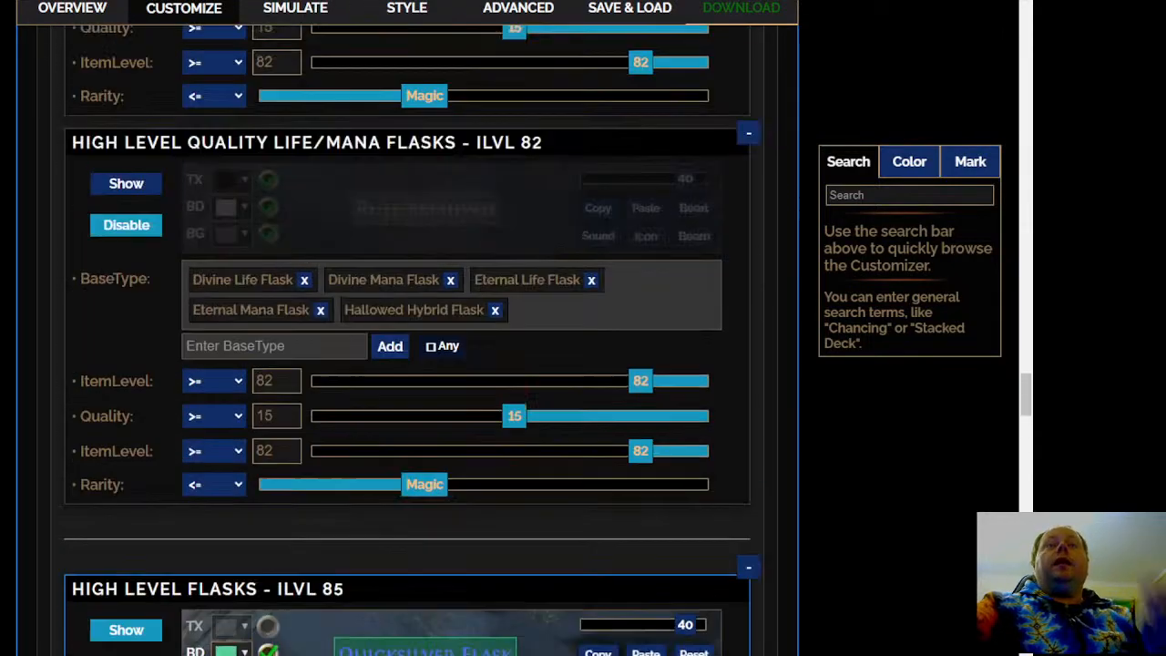
scroll(409, 337, up, 4)
scroll(410, 337, up, 6)
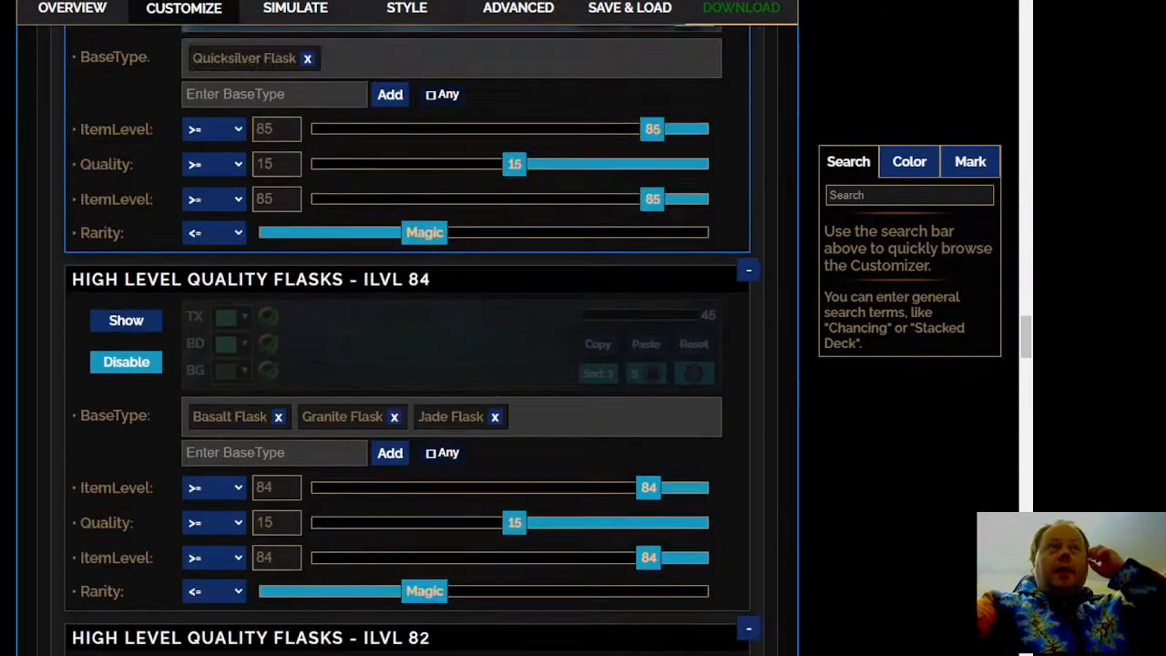
scroll(409, 337, down, 6)
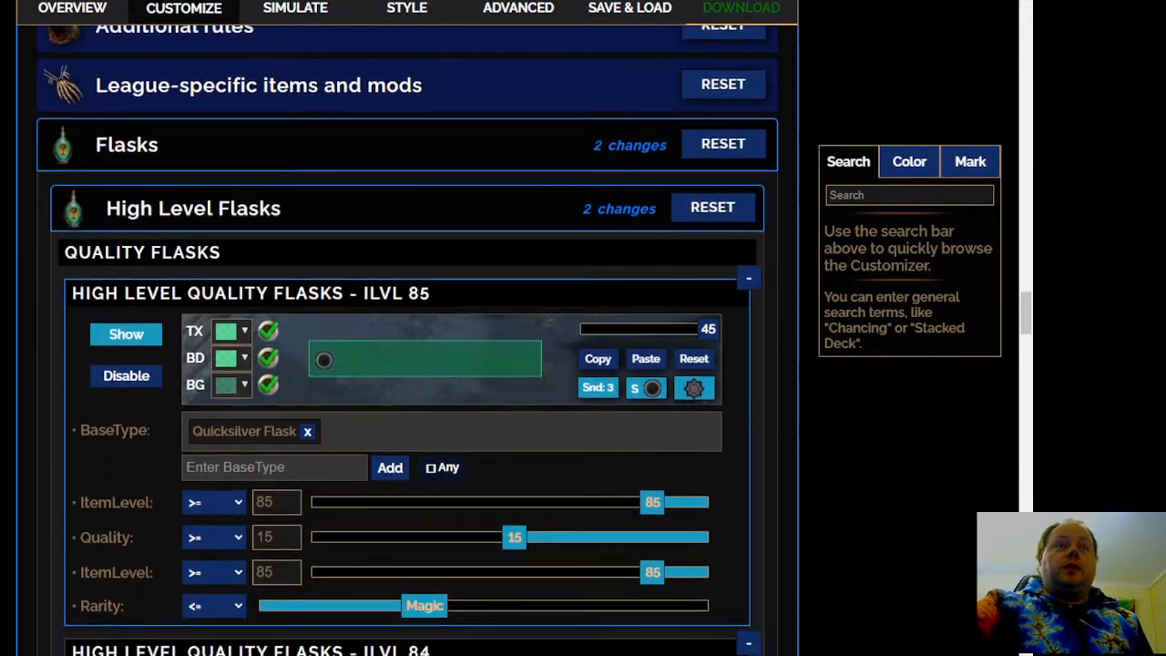
scroll(410, 337, down, 9)
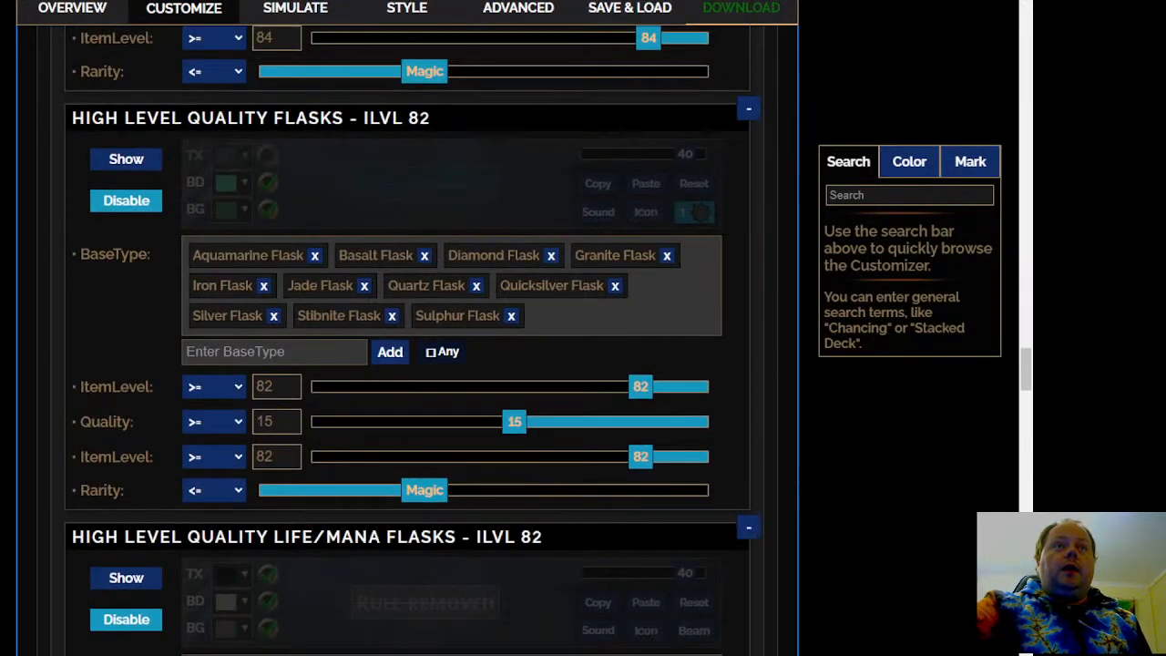
scroll(410, 337, up, 1)
scroll(410, 337, up, 8)
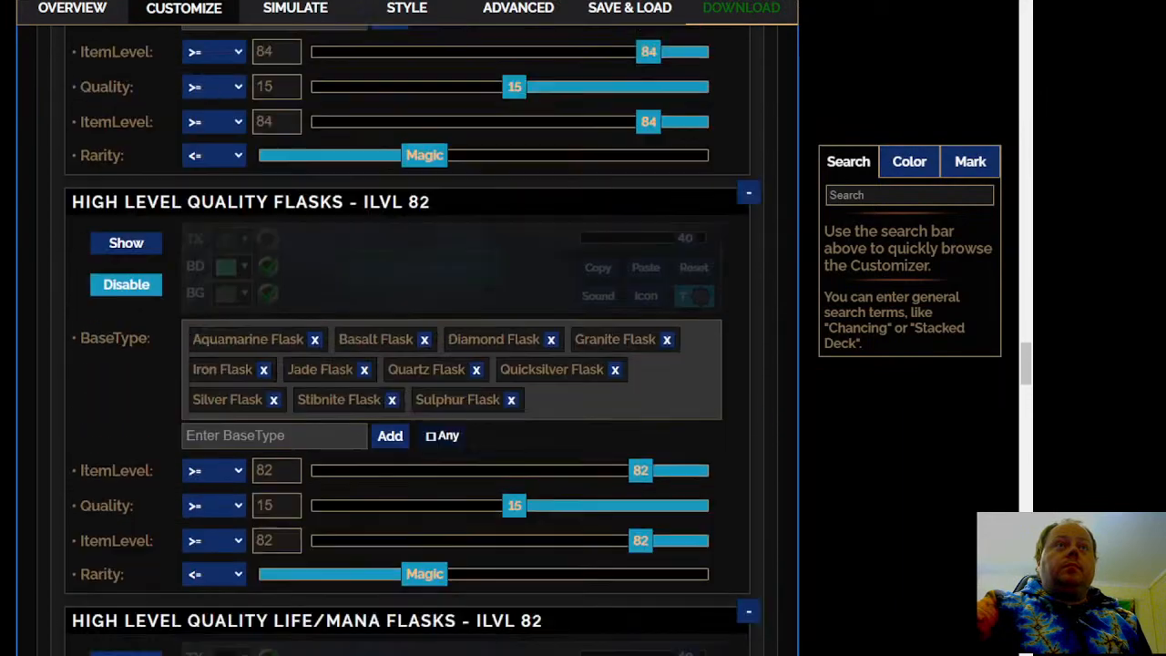
scroll(410, 337, down, 4)
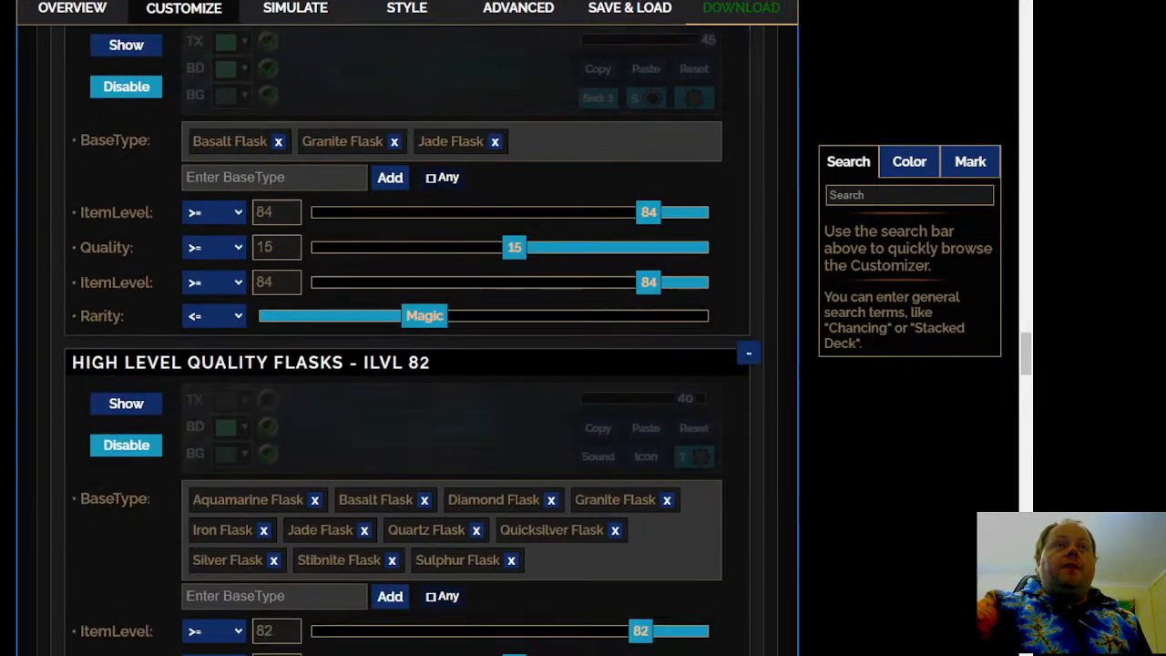
scroll(410, 337, up, 7)
scroll(410, 337, down, 4)
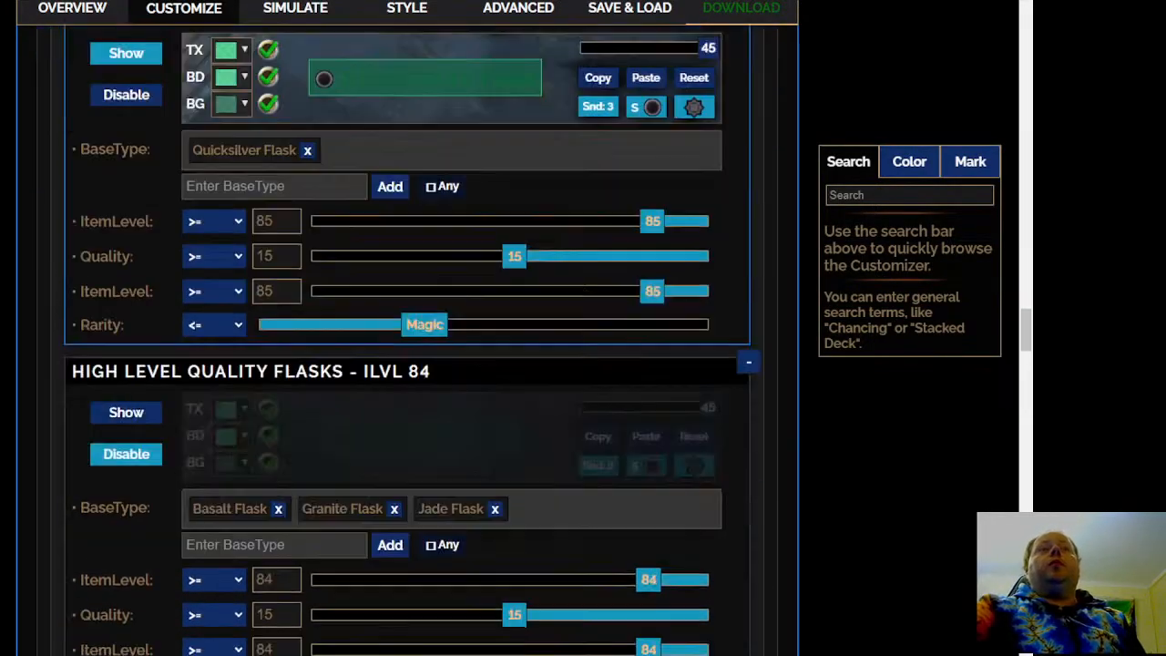
scroll(410, 337, down, 12)
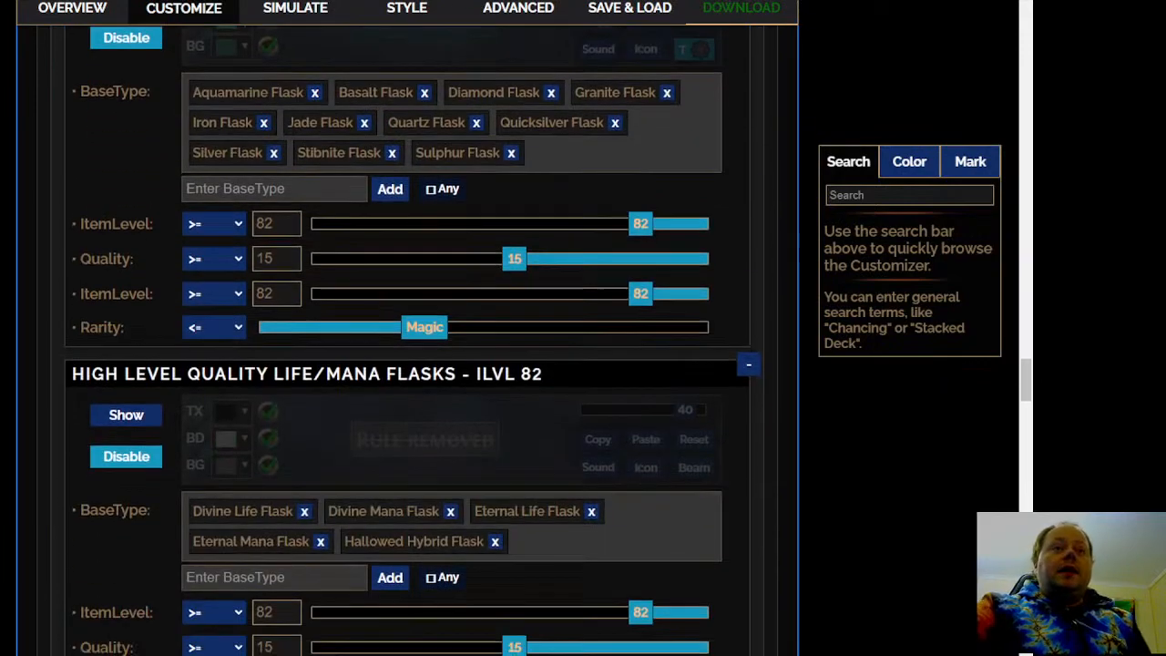
scroll(25, 286, down, 7)
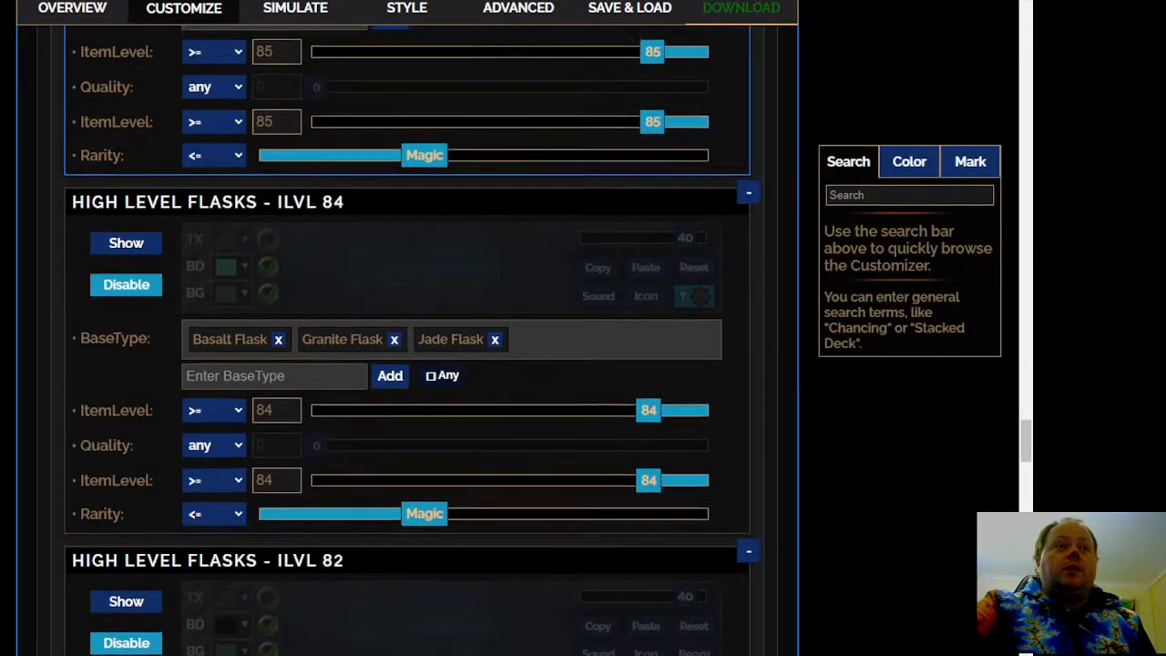
scroll(122, 242, down, 6)
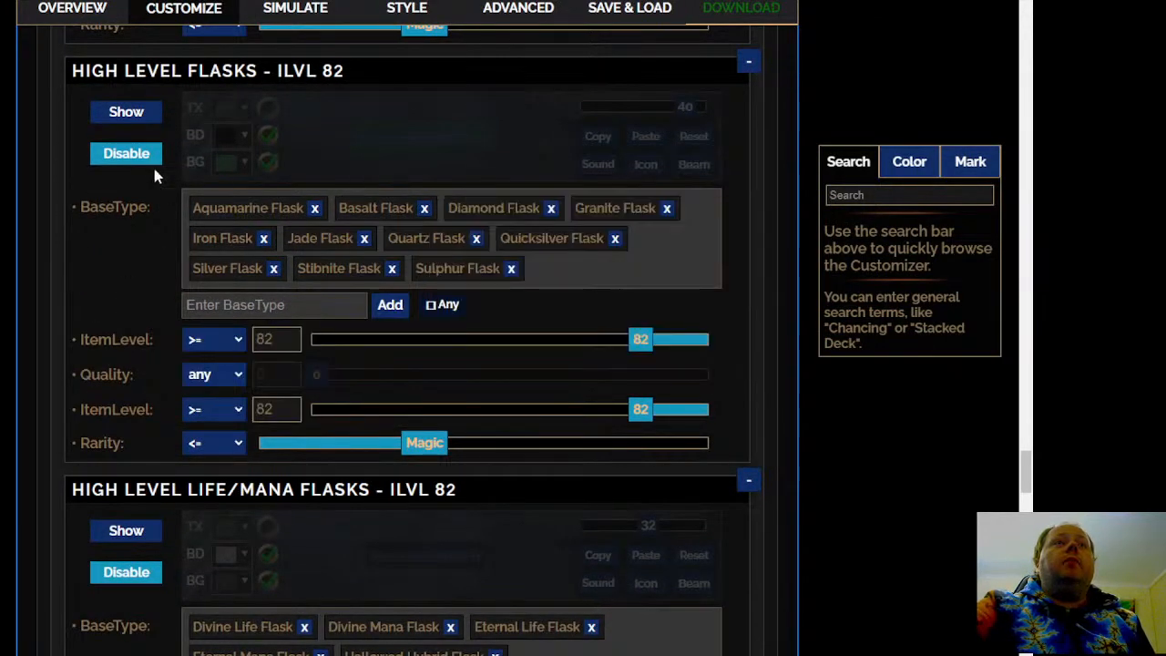
scroll(129, 310, up, 11)
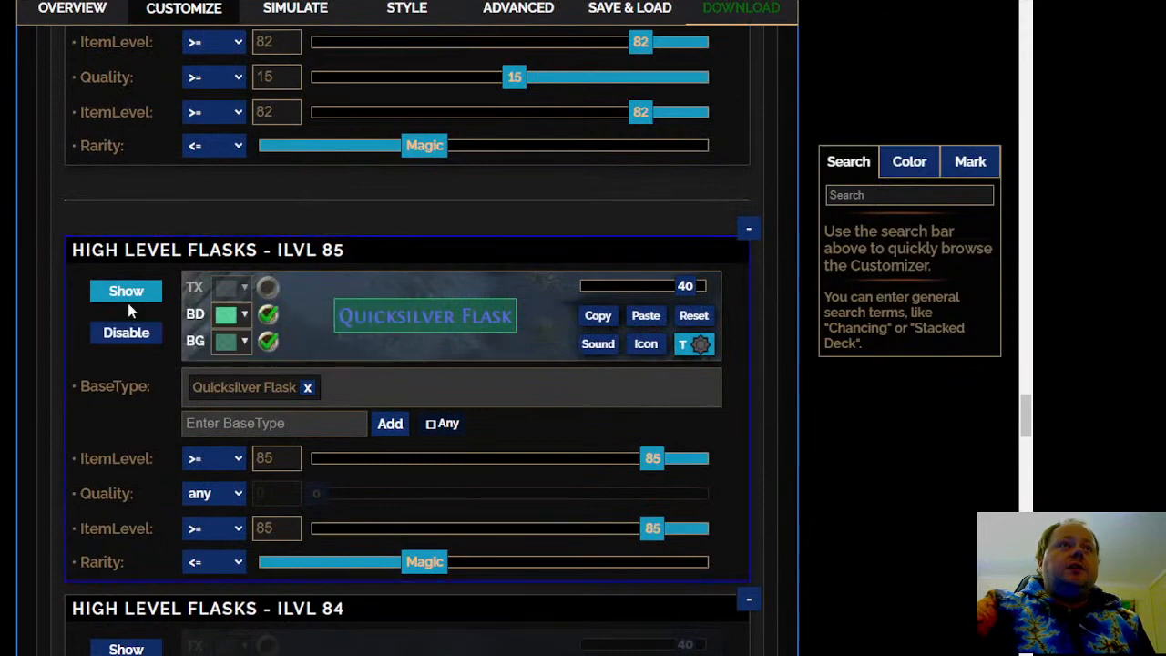
Disable both the High Level Flasks - ILVL 85 and the High Level Quality Flasks - ILVL 85 rules
click(126, 333)
scroll(4, 378, up, 10)
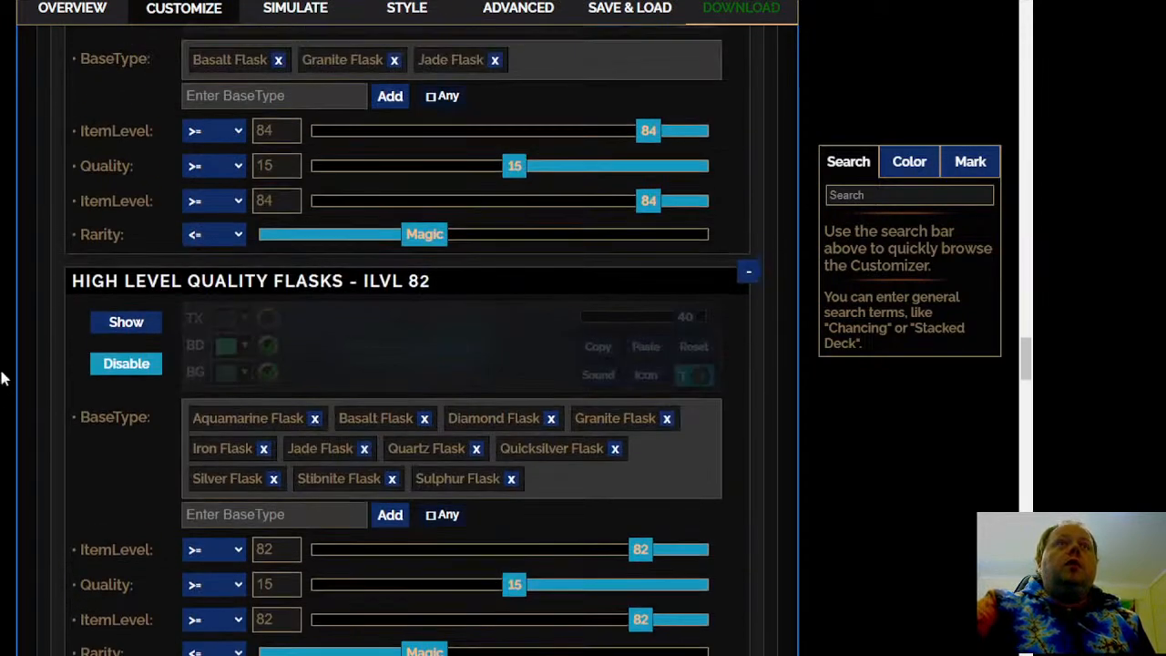
scroll(77, 339, up, 3)
scroll(80, 277, up, 5)
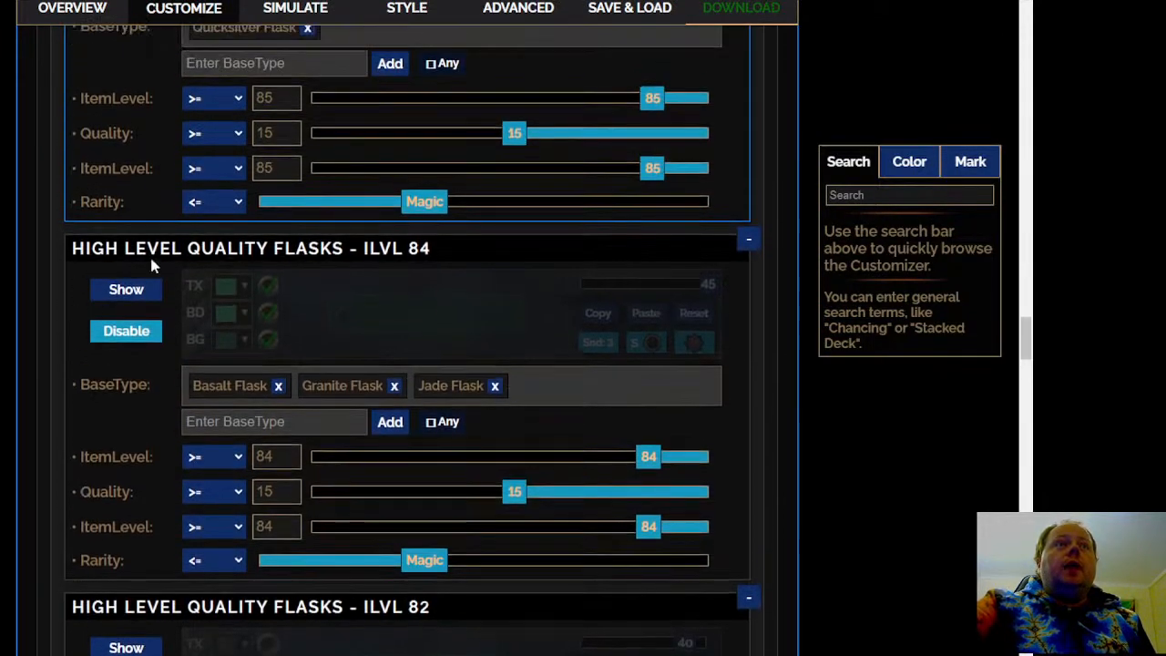
scroll(406, 365, down, 15)
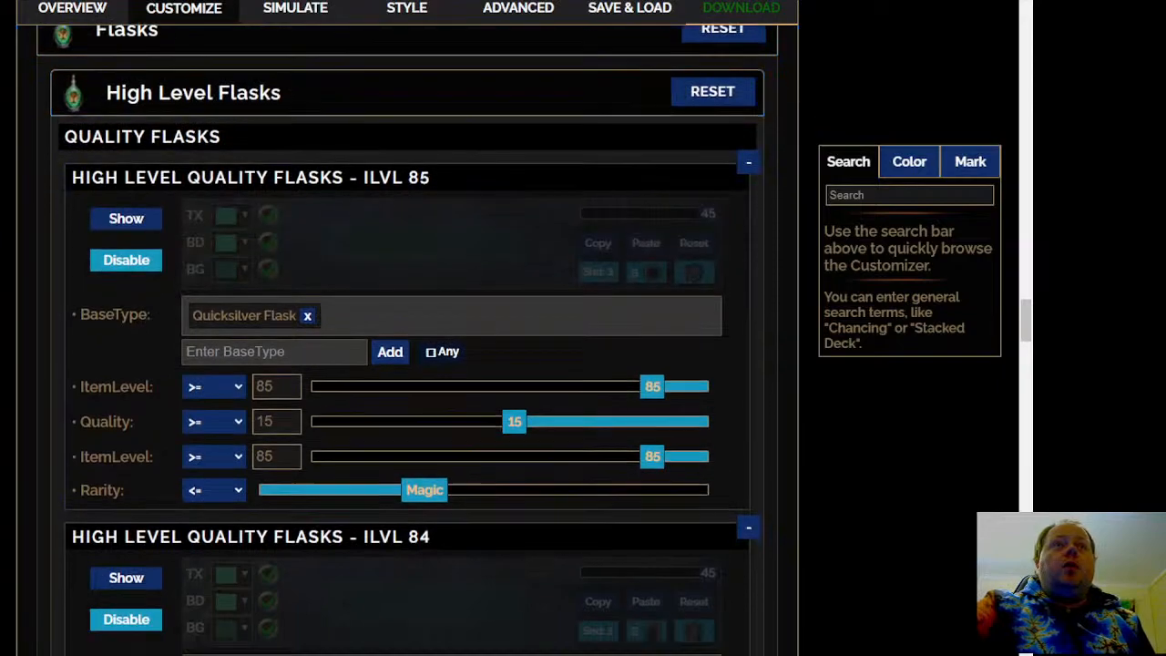
Show the High Level Flasks - ILVL 82 rule with a minimum item level of 85 and a font size of 45
scroll(407, 364, down, 7)
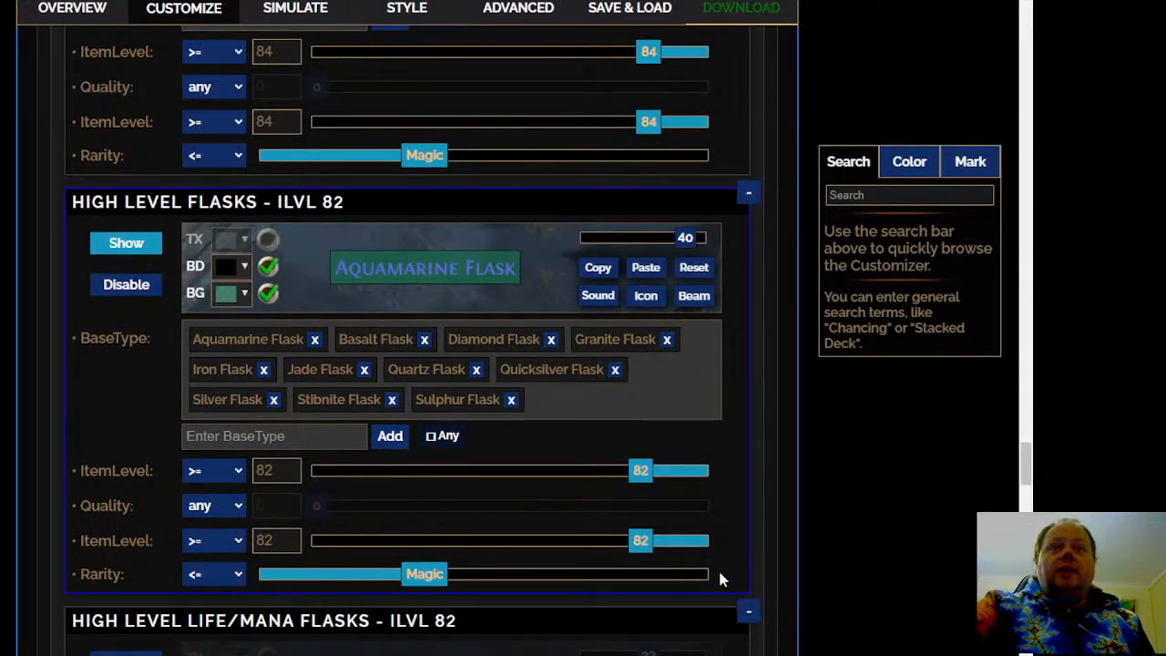
drag(640, 540, 658, 543)
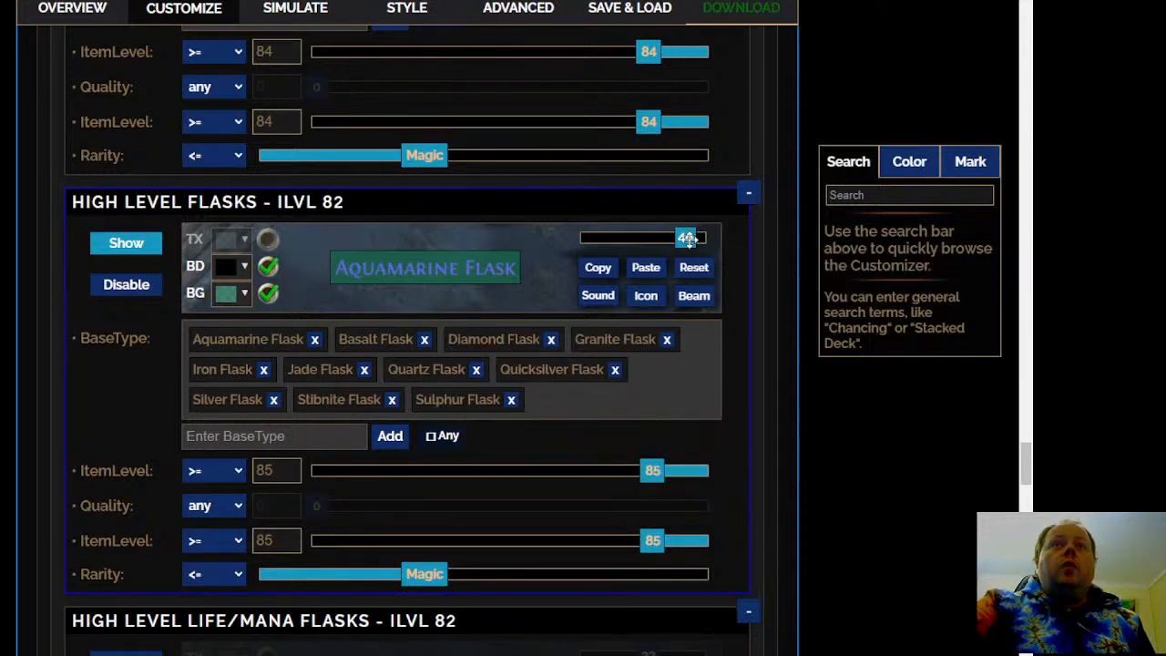
drag(686, 238, 720, 241)
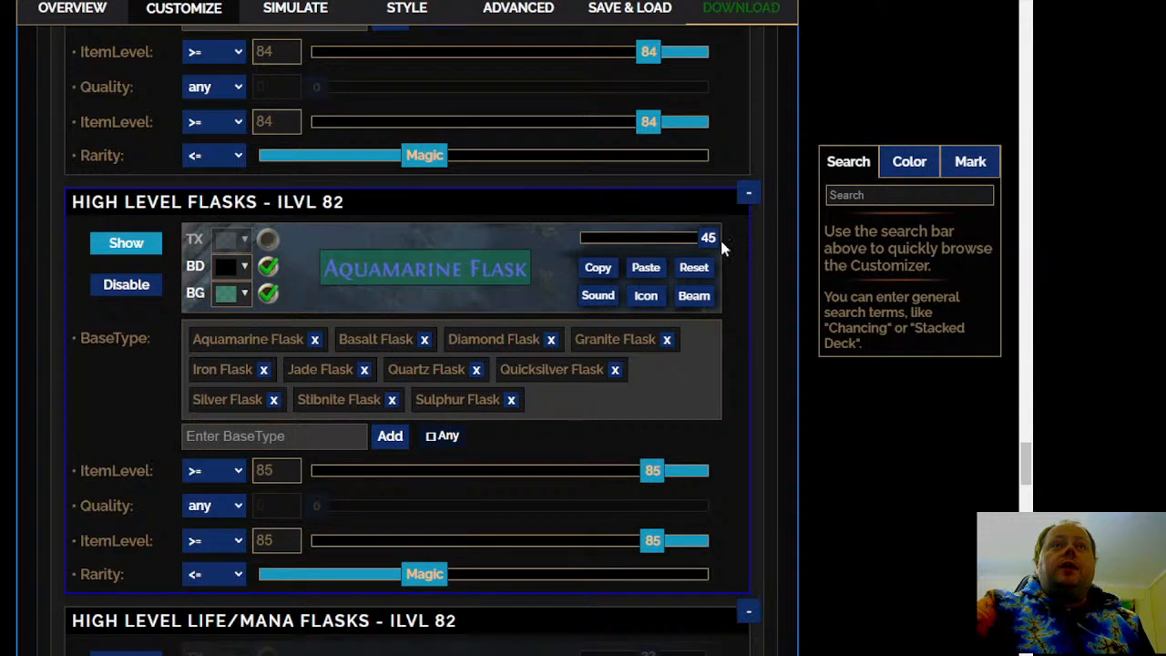
Try a black background (0, 0, 0) for the High Level Flasks - ILVL 82 rule
click(244, 293)
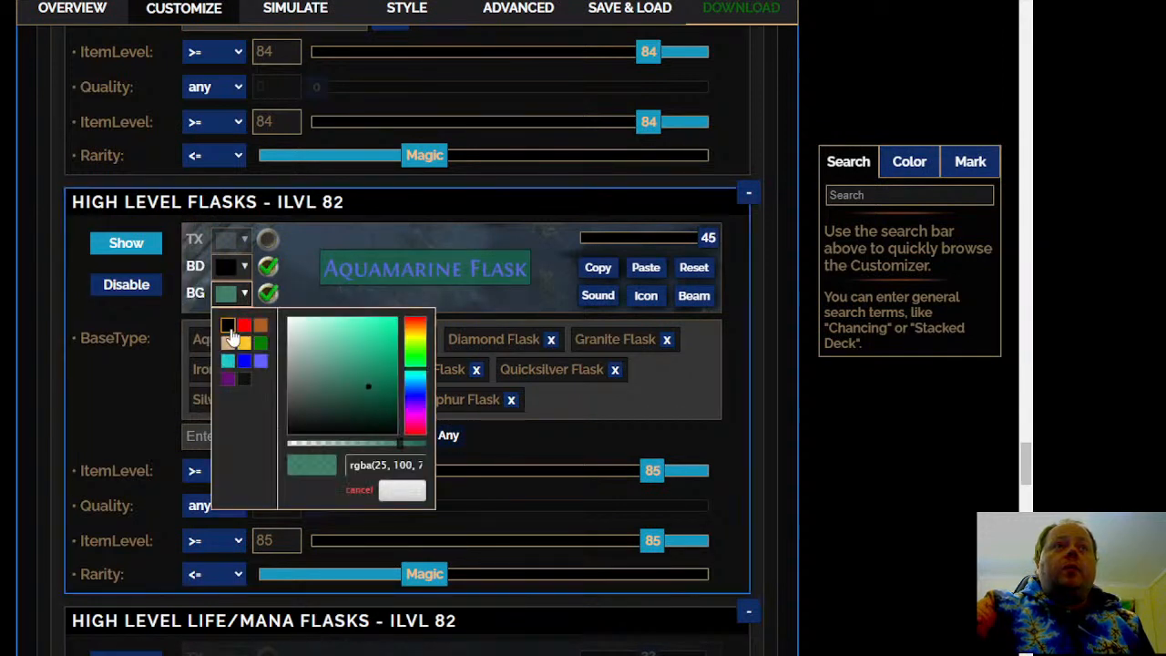
click(227, 326)
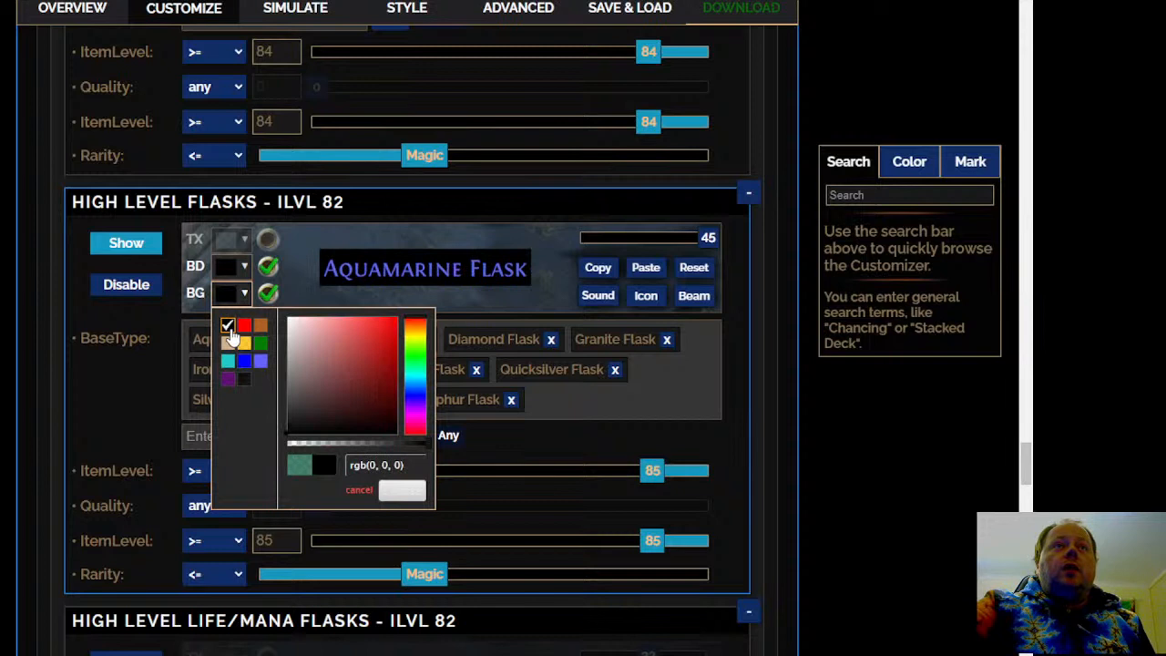
click(398, 492)
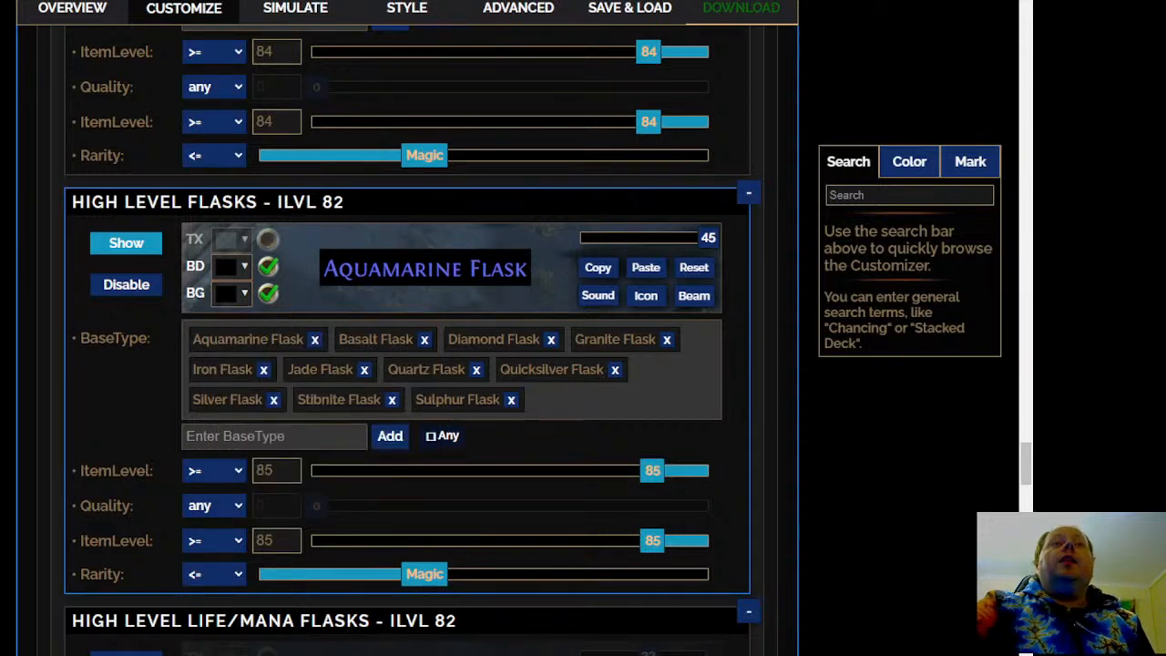
Set the High Level Flasks - ILVL 82 rule's background to the golden-yellow preset colour
click(238, 293)
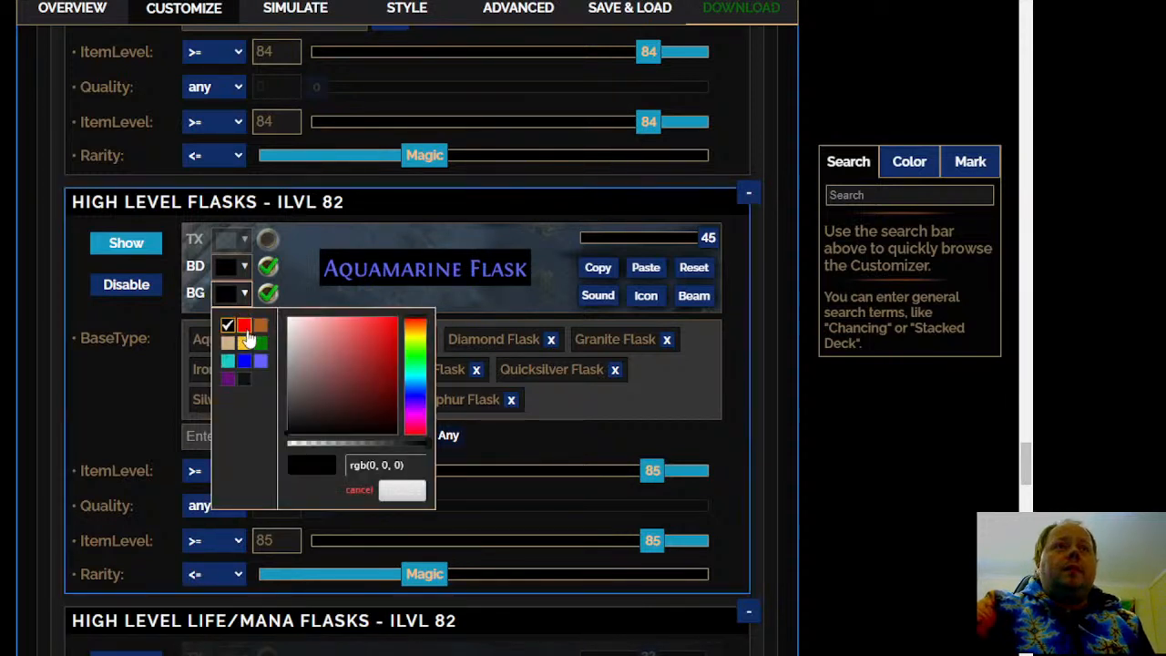
click(244, 342)
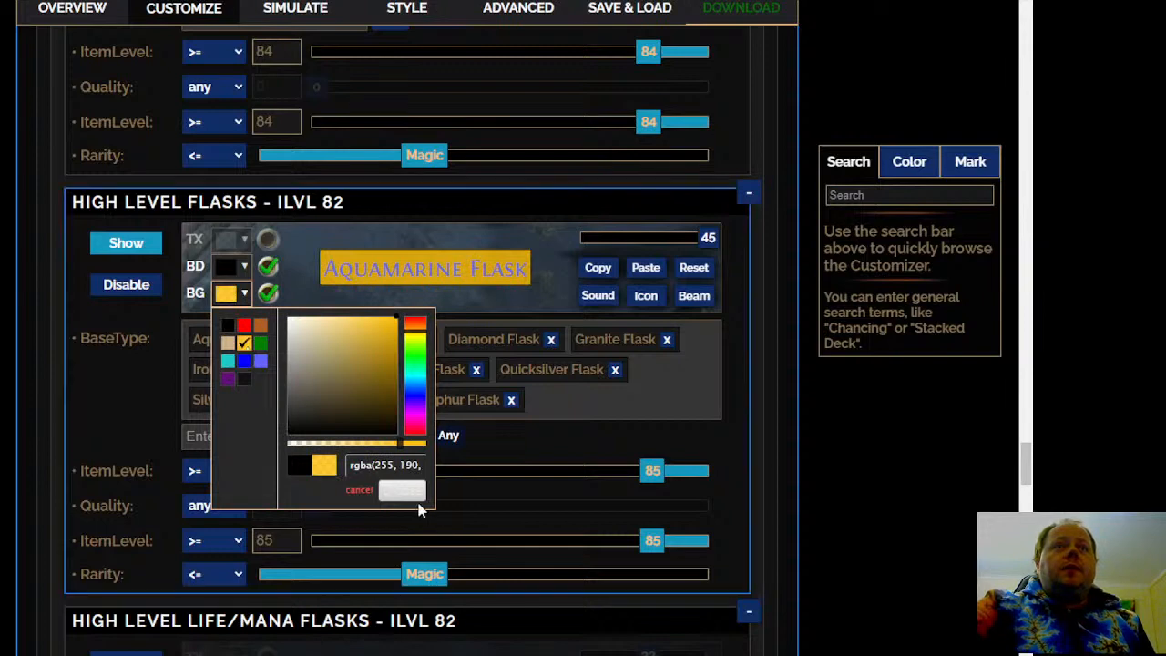
click(412, 497)
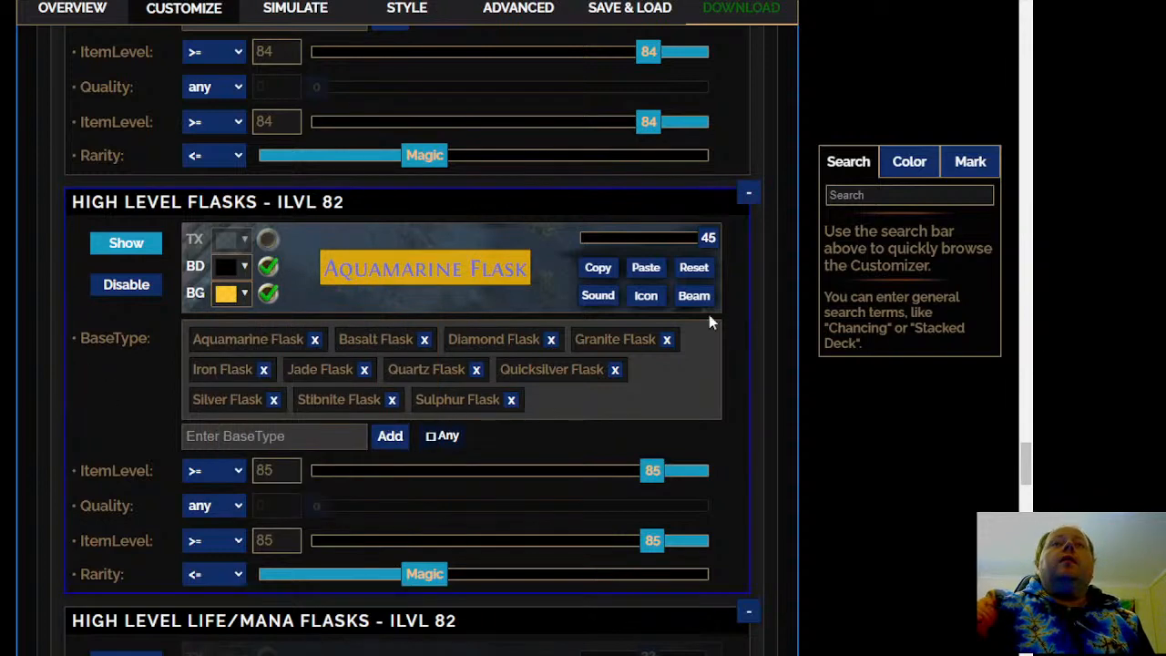
Review the High Level Life/Mana Flasks - ILVL 82 rule and the base types, quality and area levels of the Life & Mana Flasks rules
scroll(410, 364, down, 3)
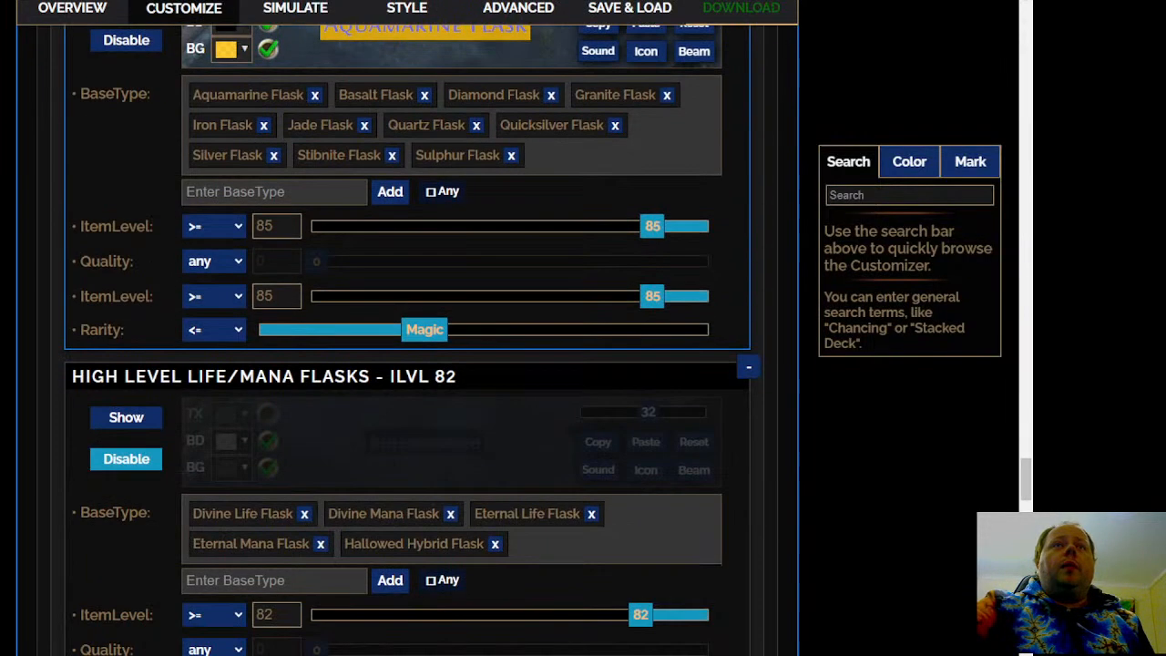
scroll(410, 364, up, 3)
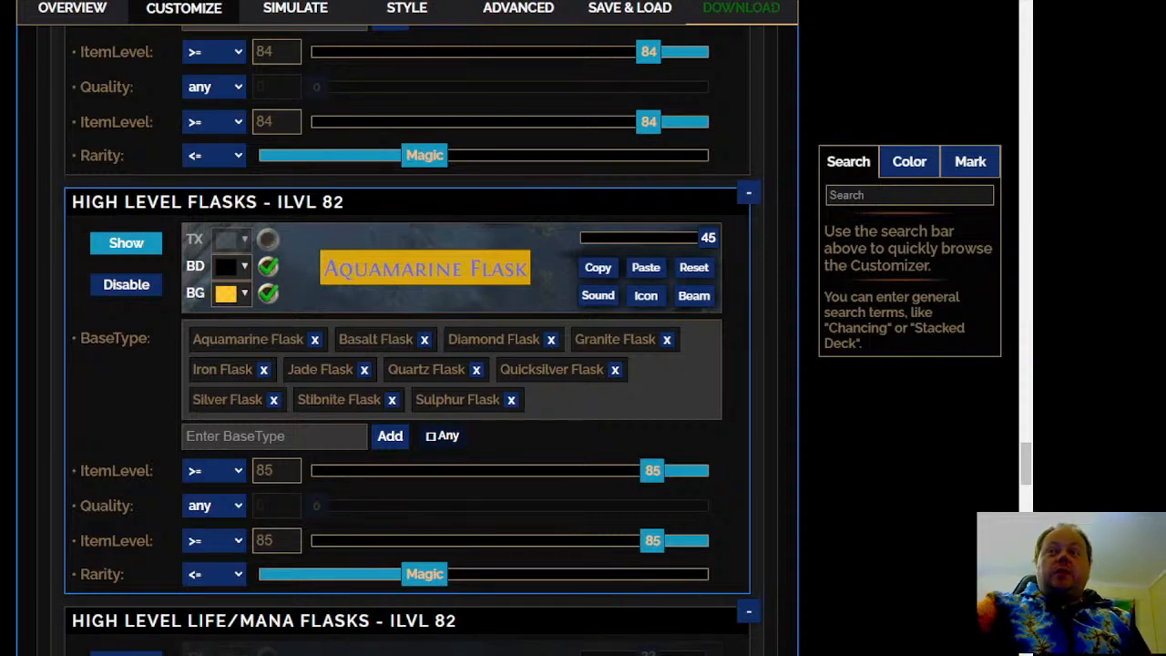
scroll(410, 365, down, 5)
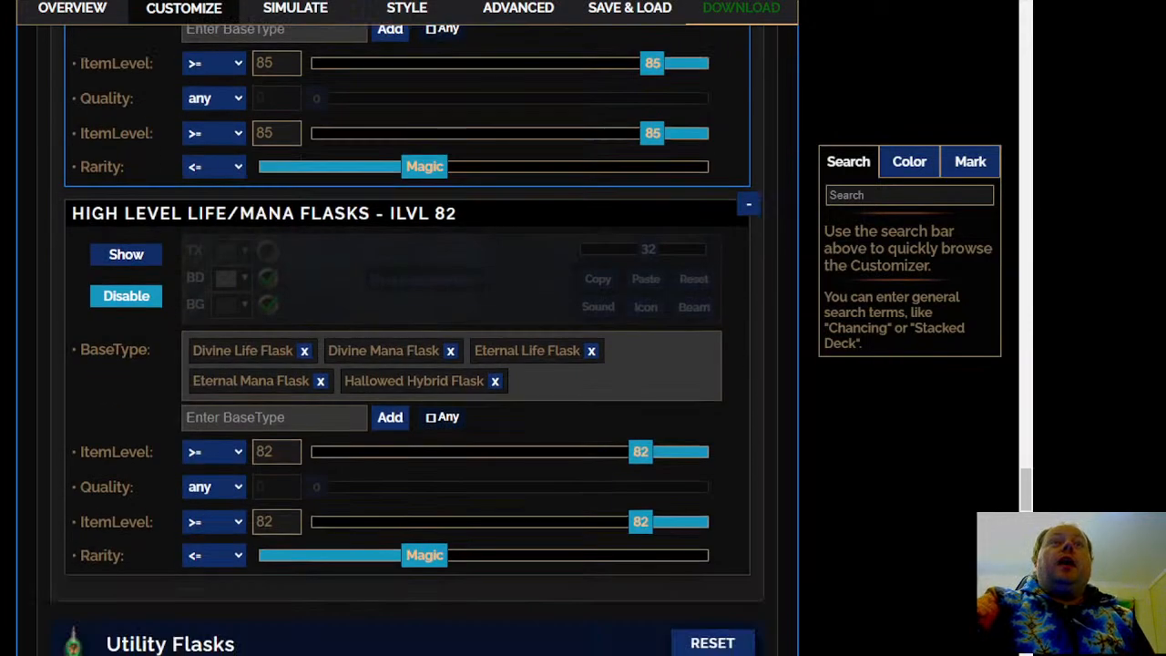
scroll(410, 364, up, 5)
scroll(660, 437, down, 10)
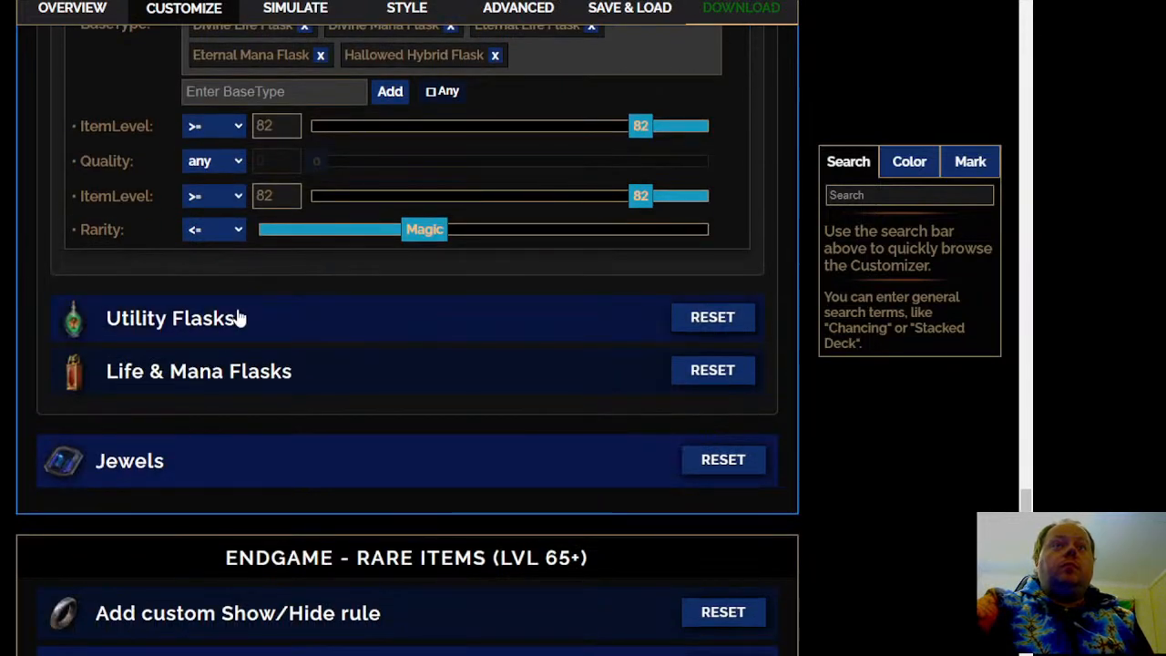
click(230, 382)
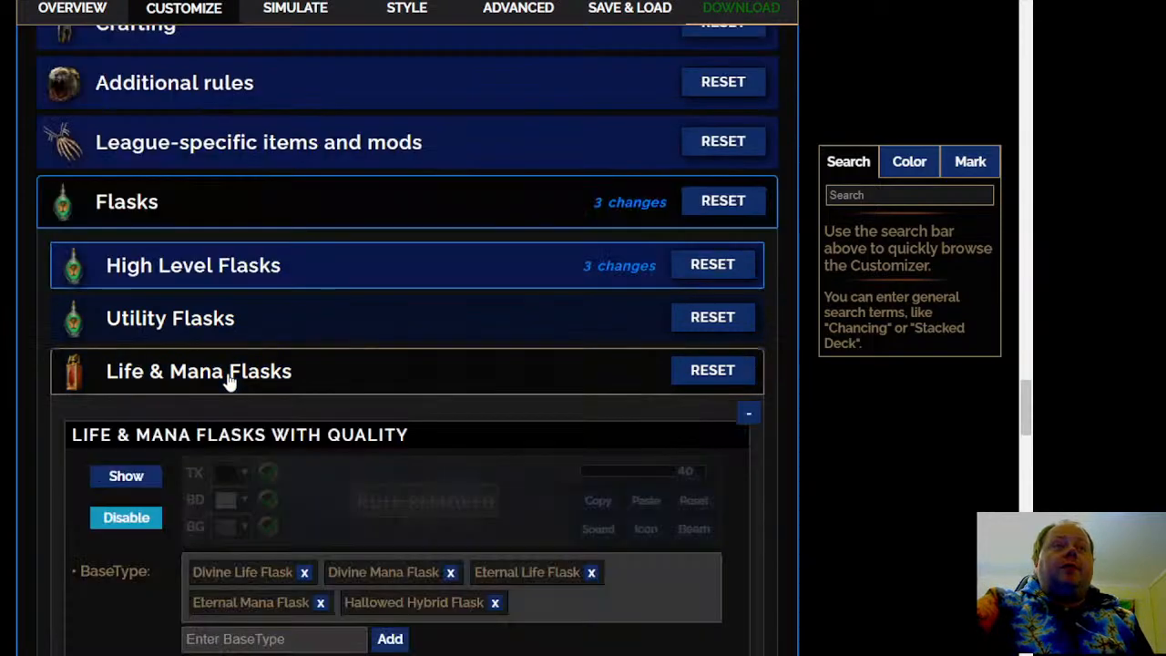
click(278, 365)
scroll(106, 346, down, 3)
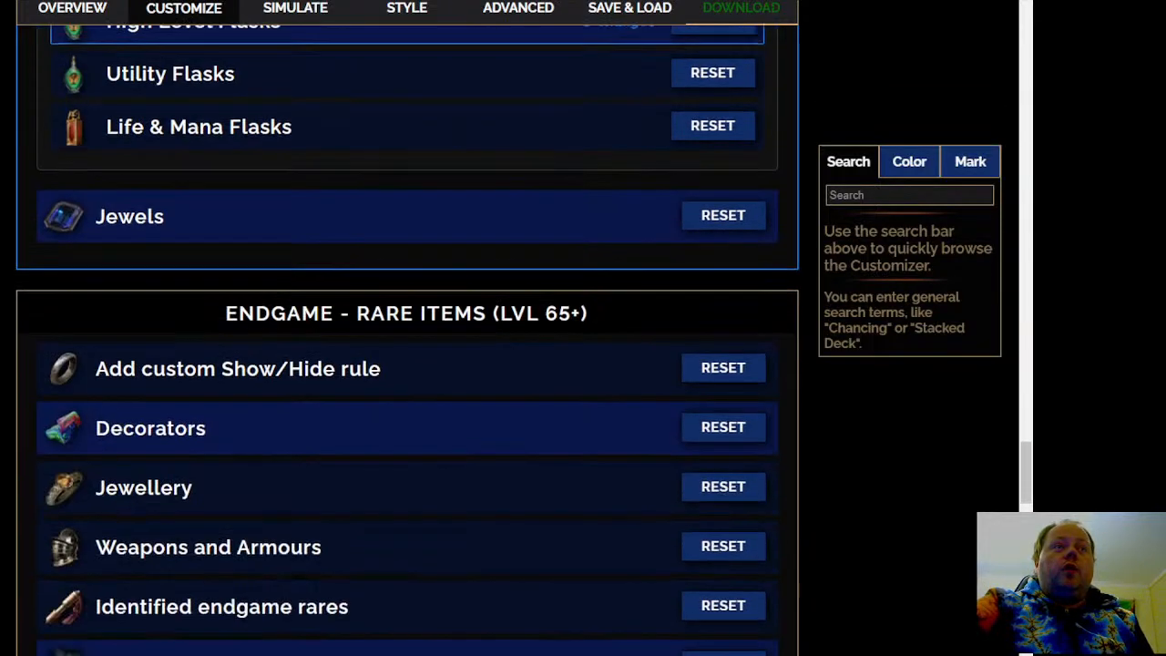
click(195, 144)
scroll(408, 337, up, 3)
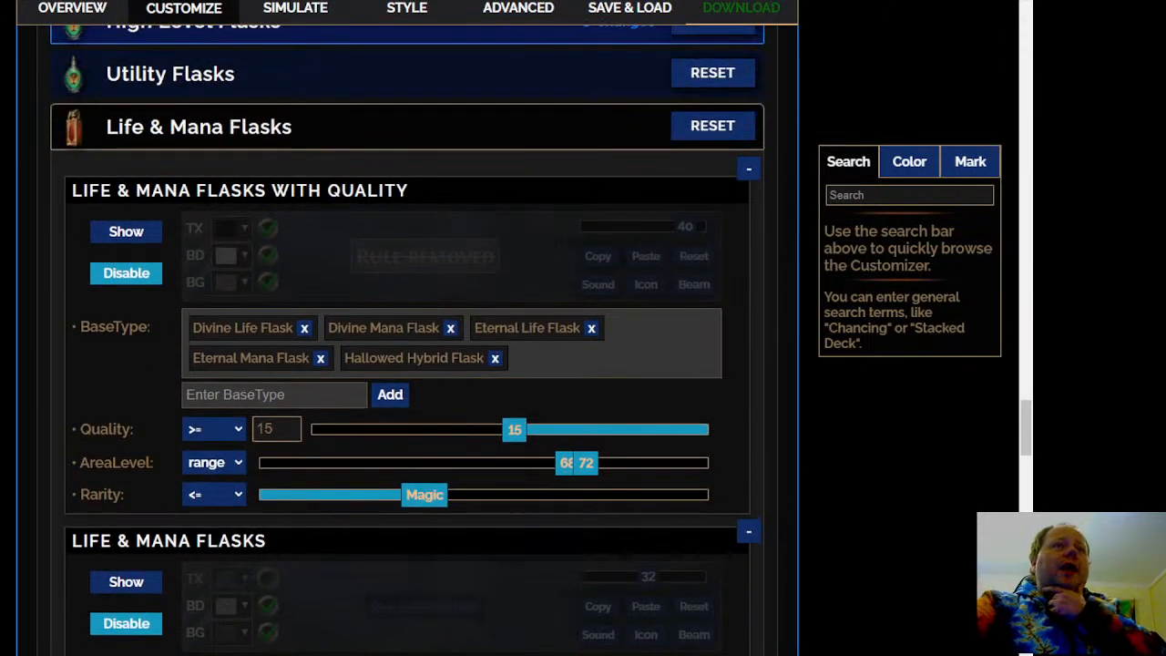
scroll(407, 337, down, 1)
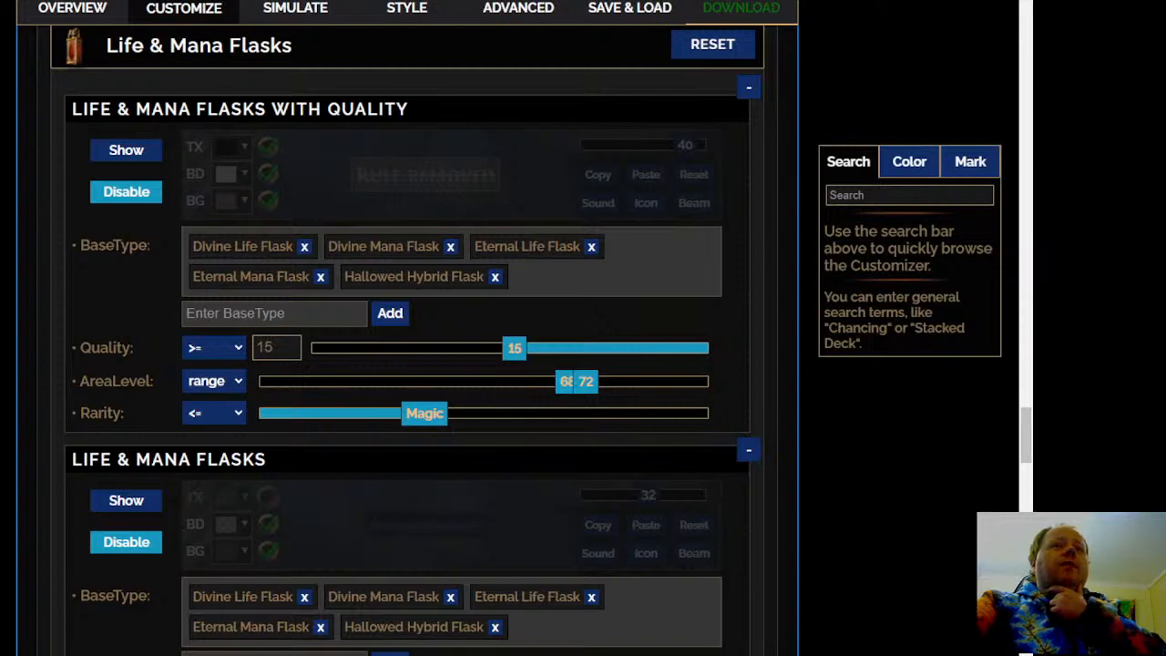
scroll(407, 337, down, 5)
scroll(407, 337, up, 8)
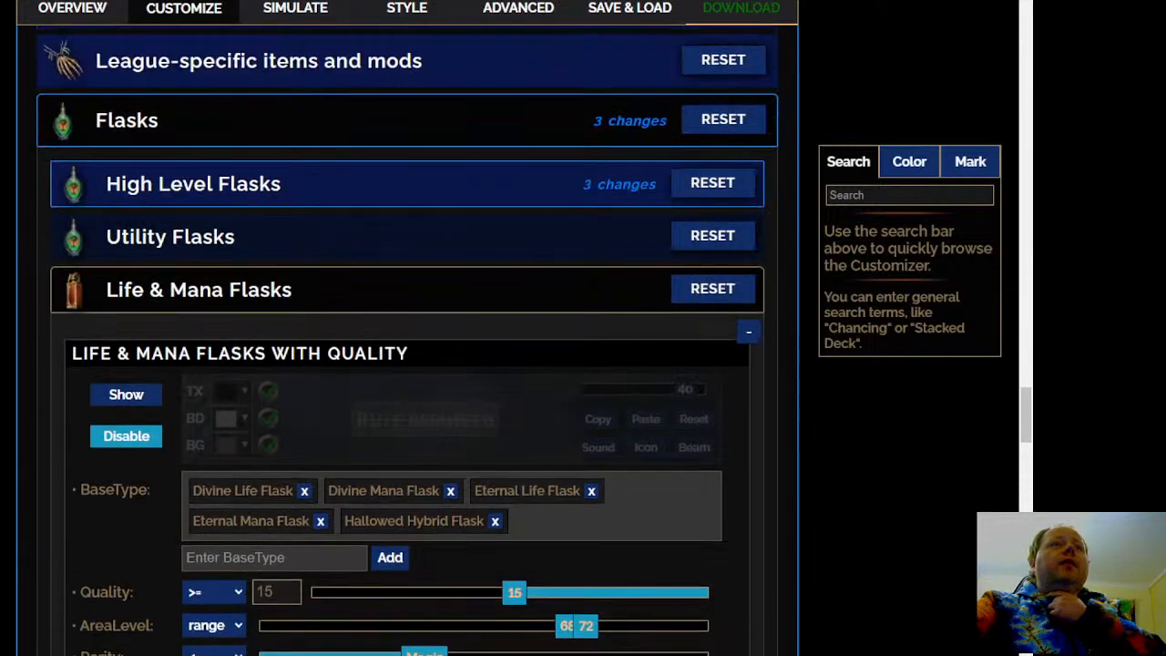
click(342, 294)
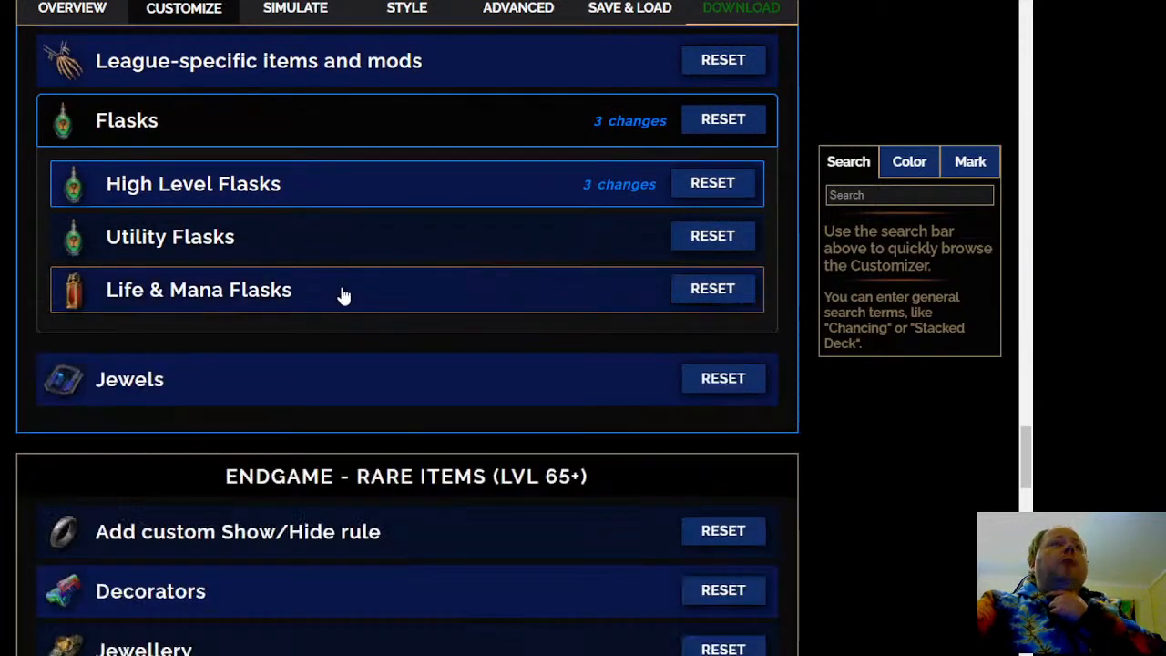
In the Abyss Jewels rules of the endgame Jewels section, set the Rare Abyss Jewels - ILVL 82 minimum item level to 84
scroll(245, 304, down, 1)
click(245, 305)
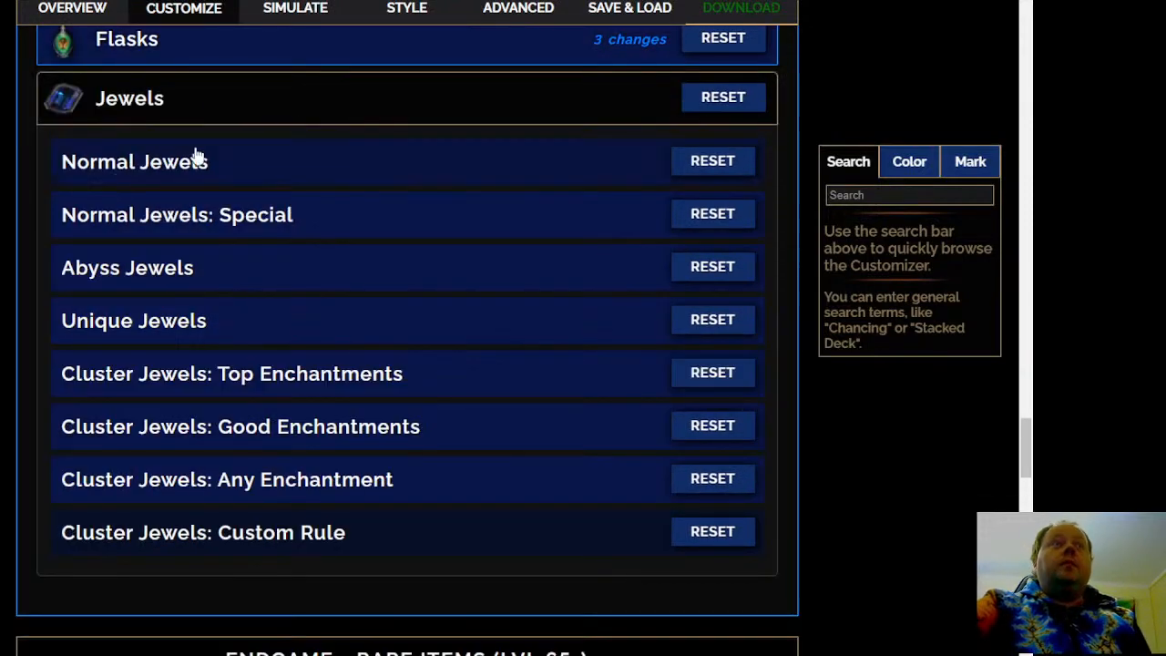
click(251, 333)
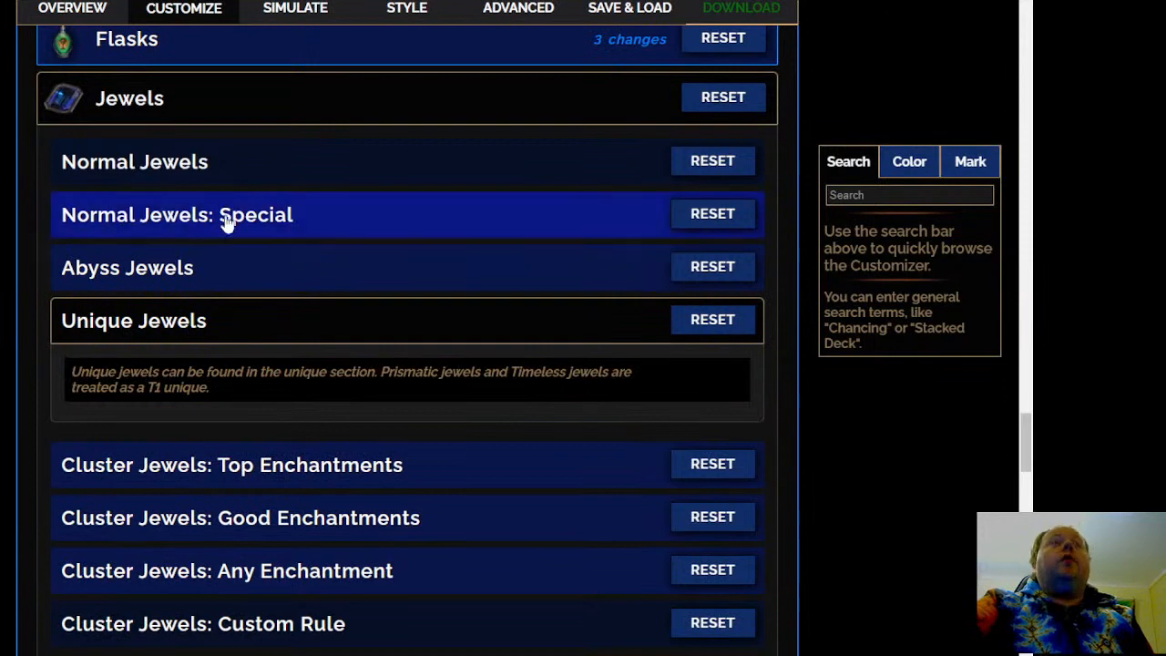
click(332, 286)
scroll(246, 294, down, 3)
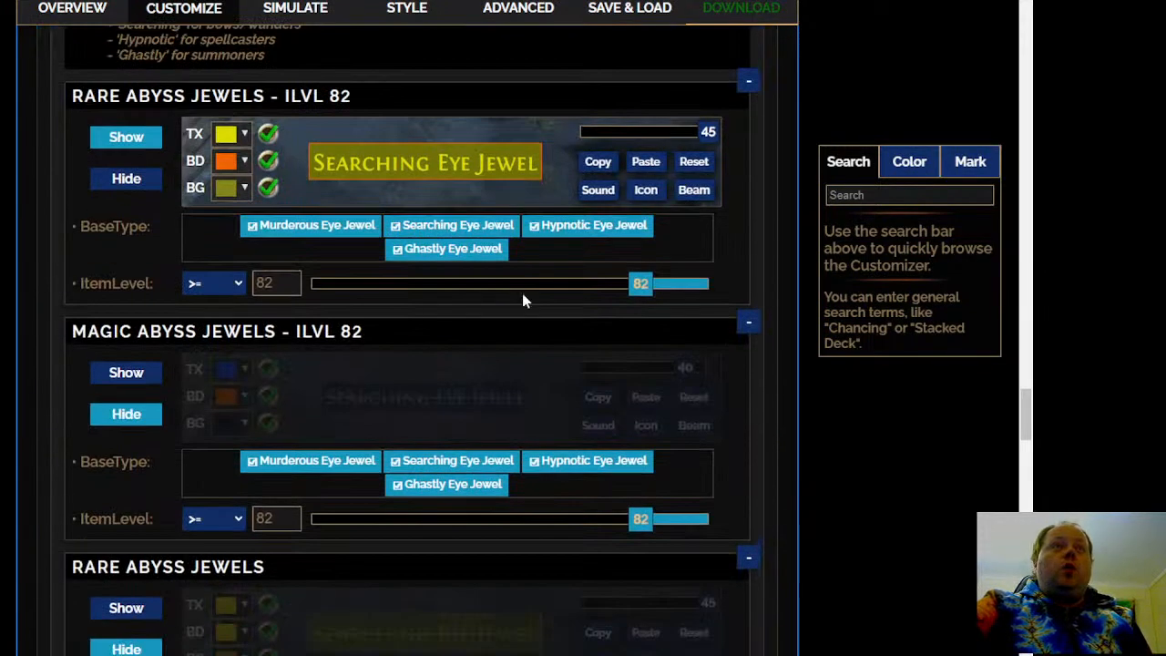
drag(630, 283, 648, 283)
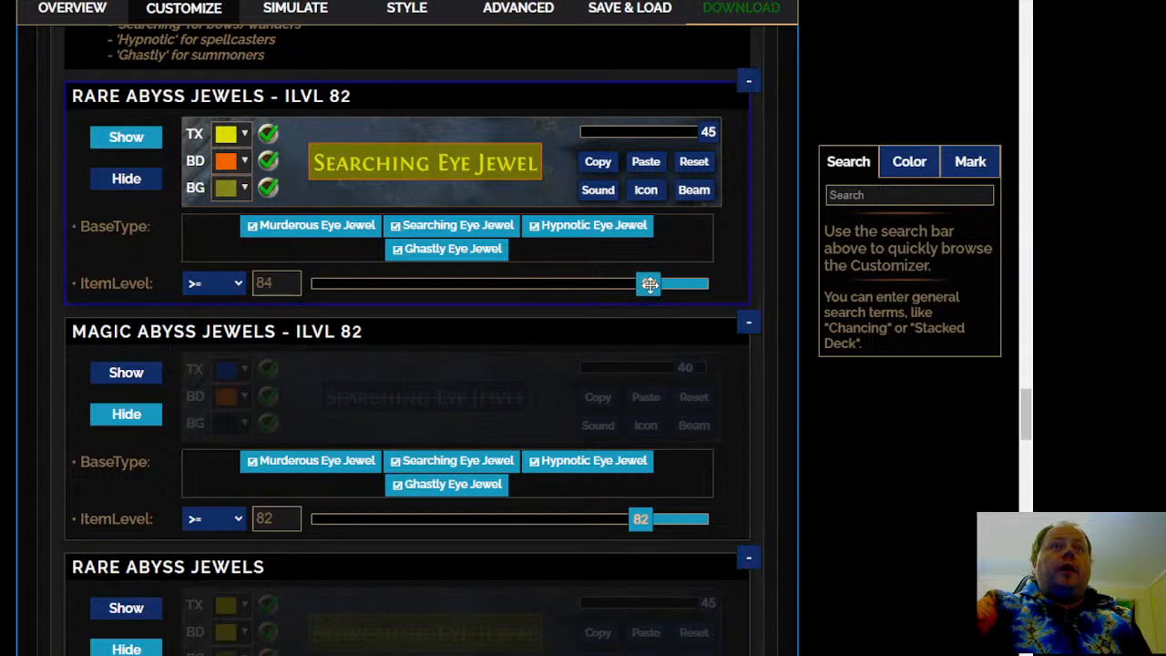
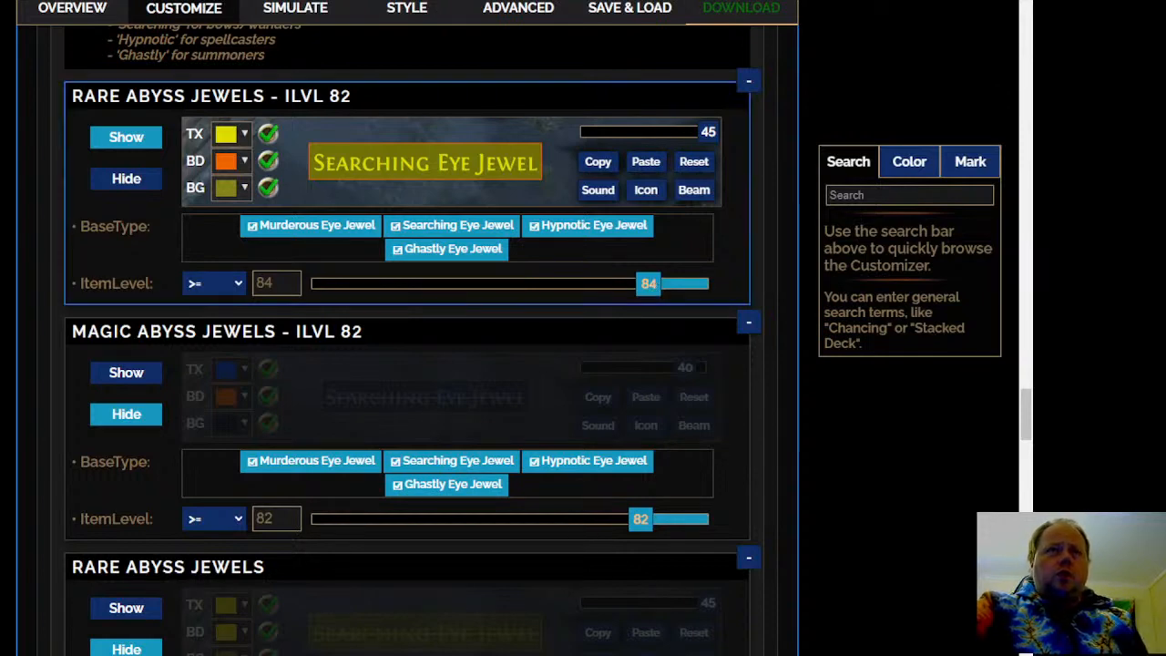
Expand the Cluster Jewels: Top Enchantments section and try to set the T1, ilvl75, 12 notes rule to Show
scroll(652, 308, down, 5)
scroll(456, 350, down, 3)
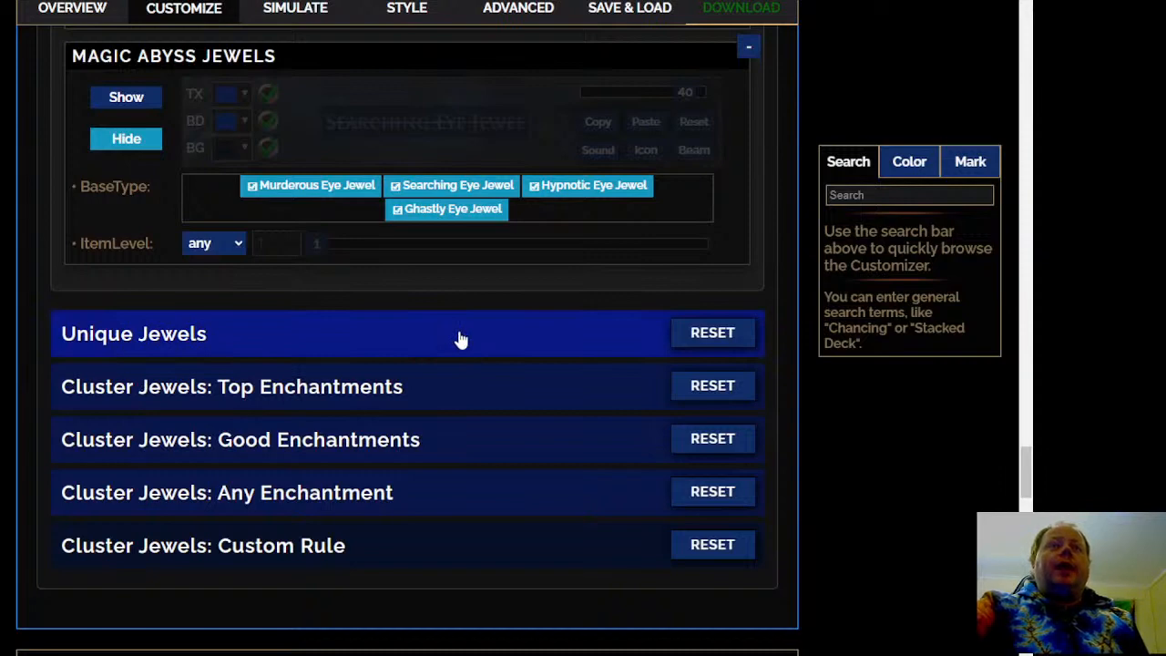
click(446, 401)
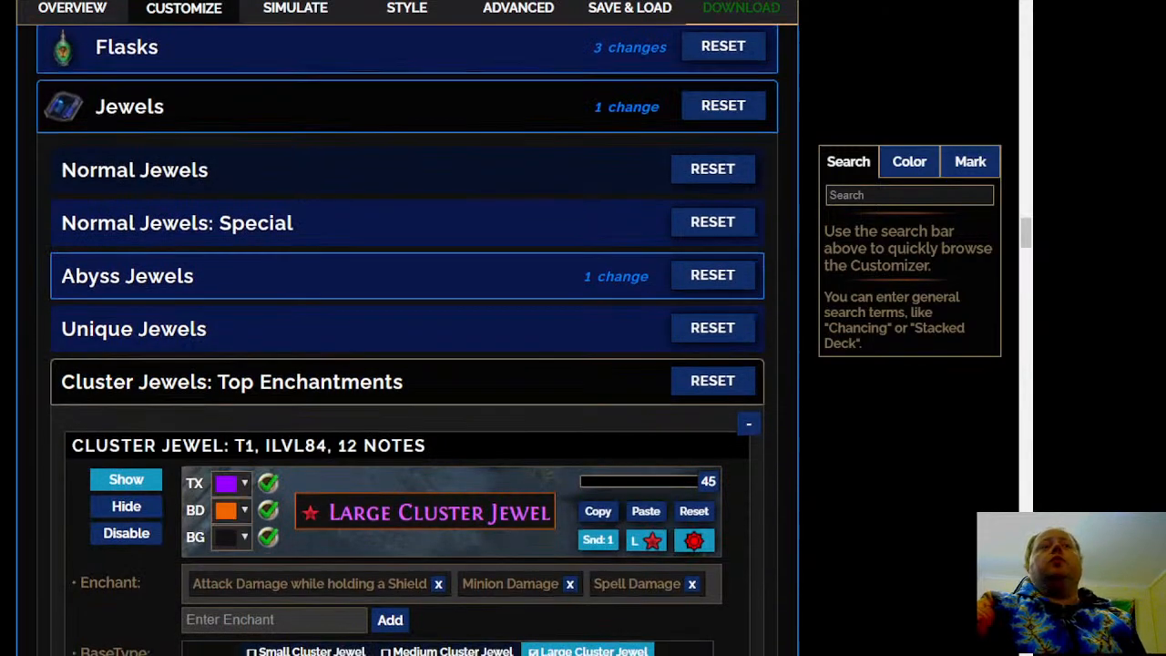
scroll(104, 252, down, 3)
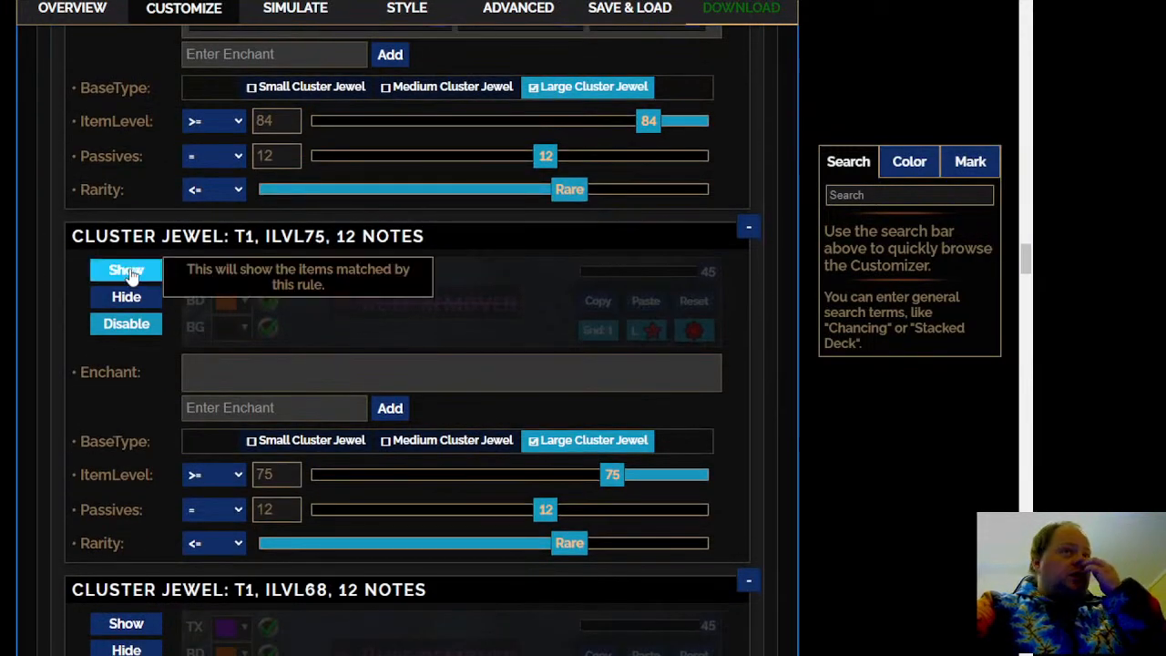
click(120, 268)
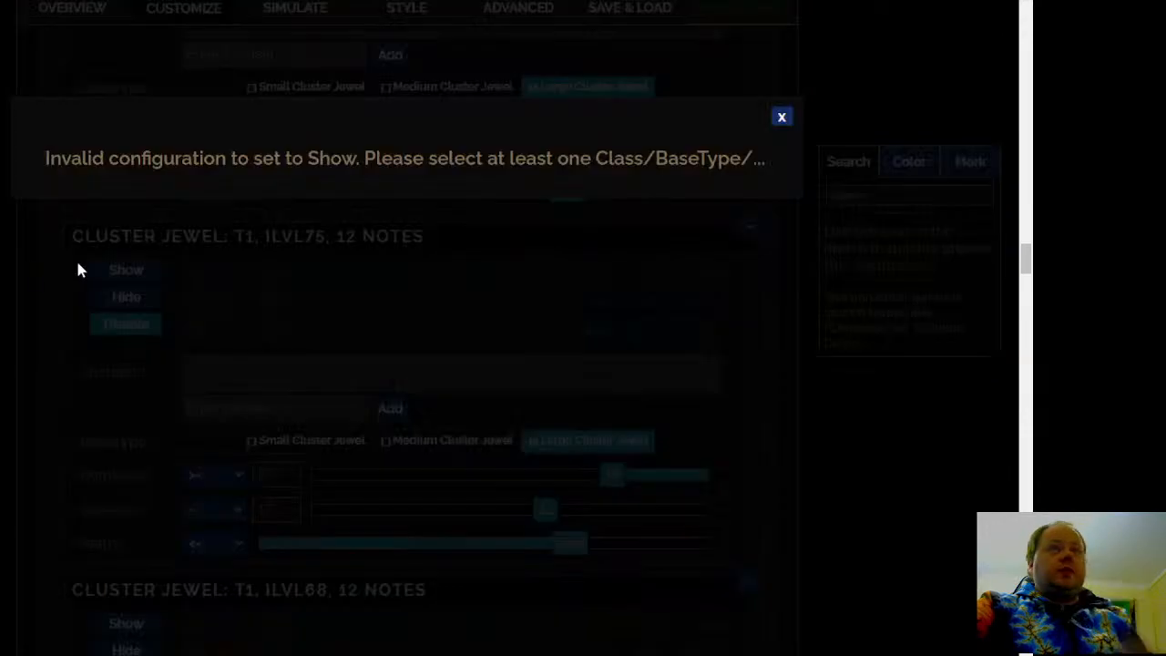
click(781, 117)
Try to set the T1, ilvl84, 6 notes medium cluster jewel rule to Show
scroll(412, 342, up, 2)
scroll(413, 343, down, 6)
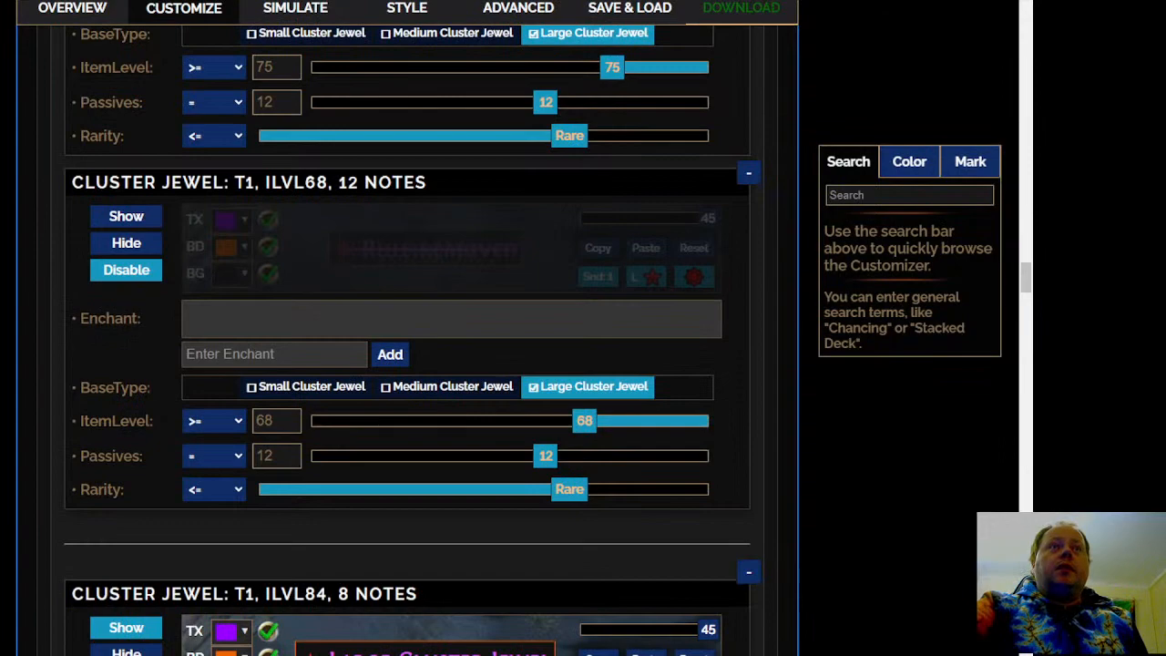
scroll(412, 342, down, 3)
scroll(412, 343, down, 6)
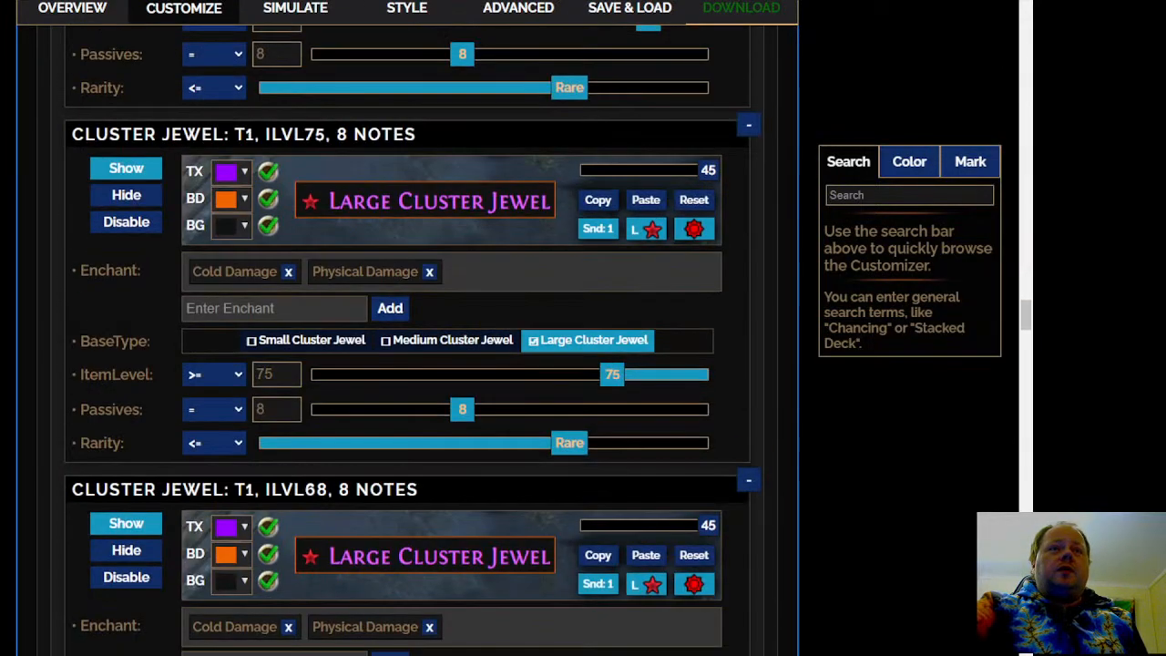
scroll(413, 343, down, 4)
scroll(413, 343, down, 4)
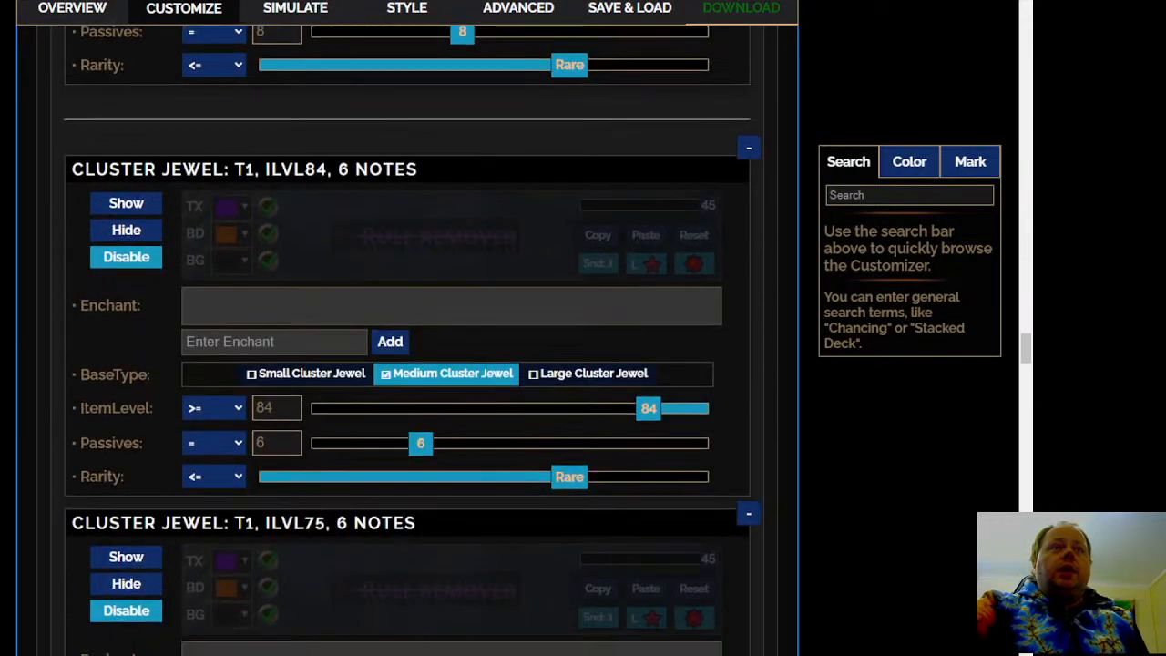
click(128, 203)
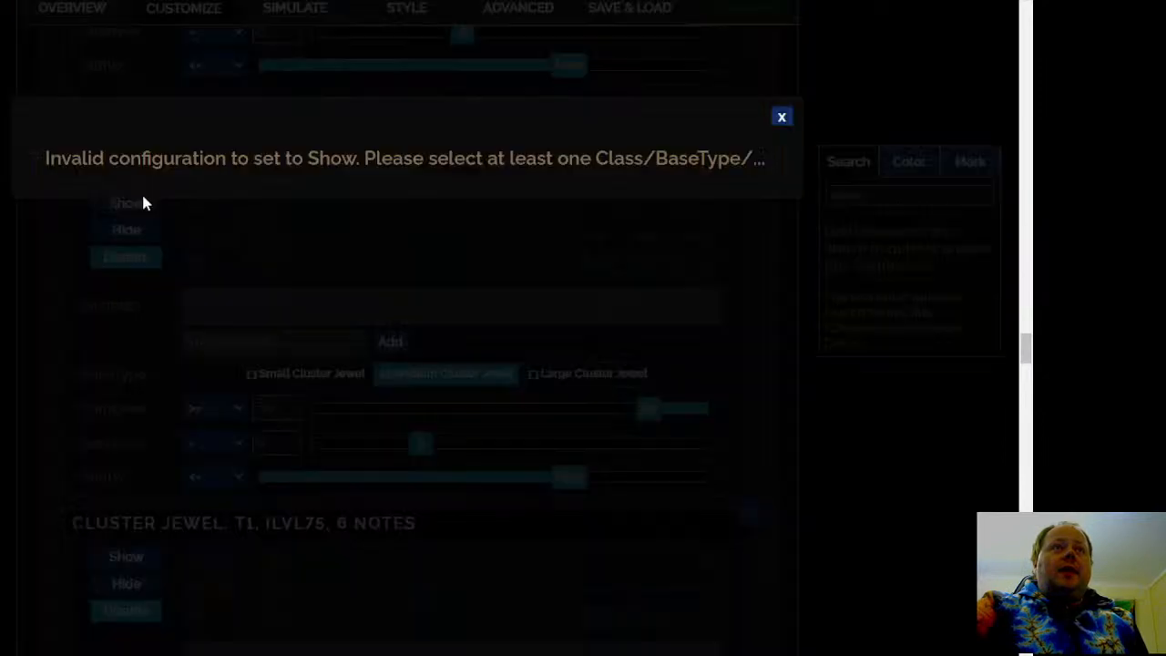
click(781, 116)
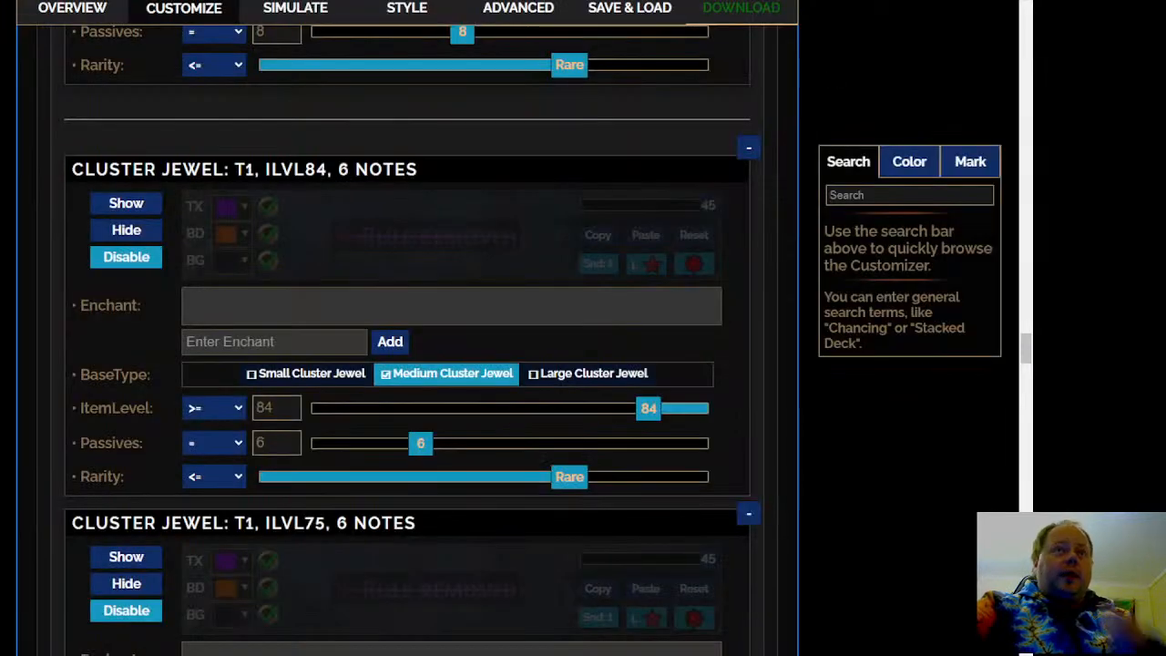
Try to set the T1, ilvl84, 2 notes small cluster jewel rule to Show
scroll(413, 343, down, 6)
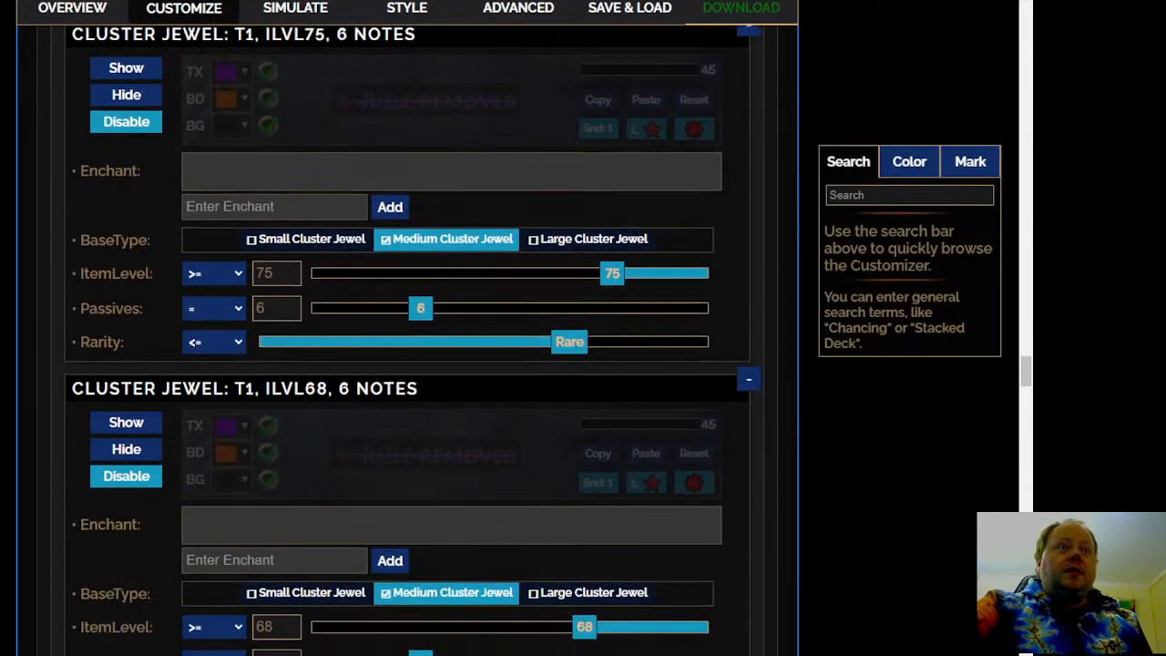
scroll(413, 342, down, 9)
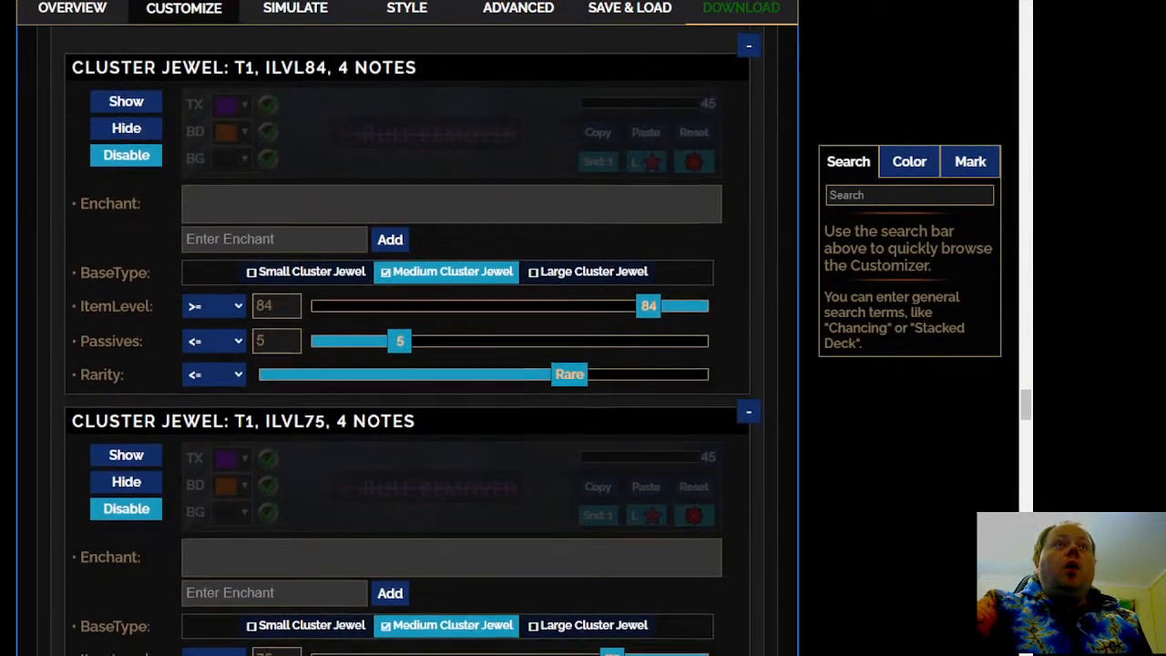
scroll(413, 343, down, 9)
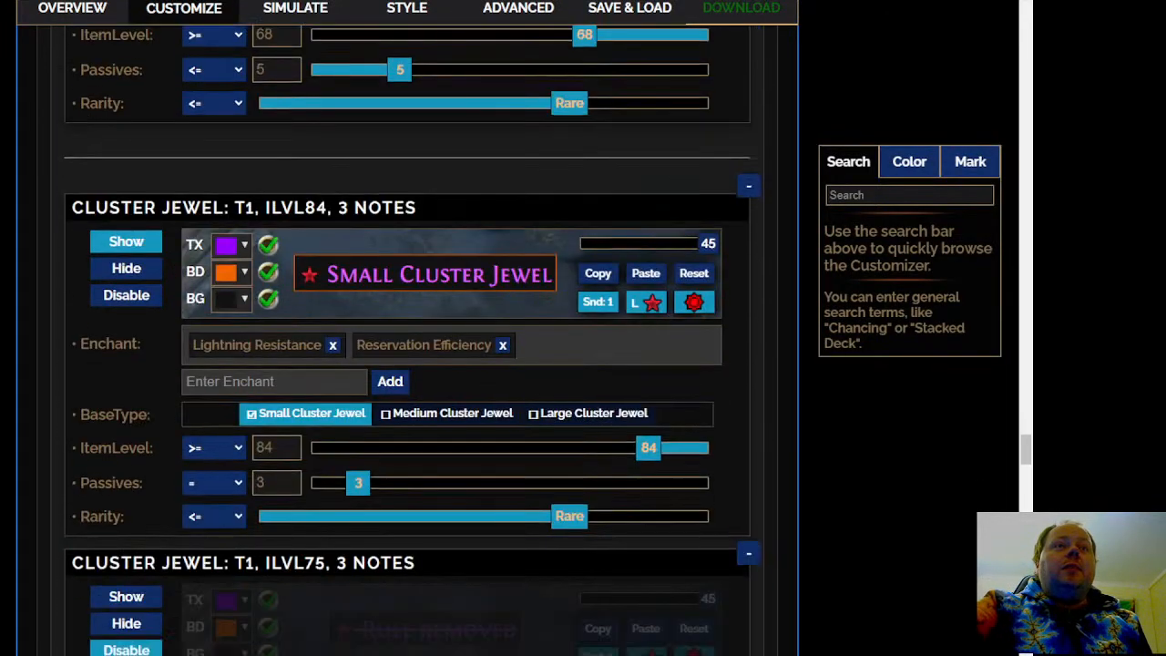
scroll(412, 342, down, 5)
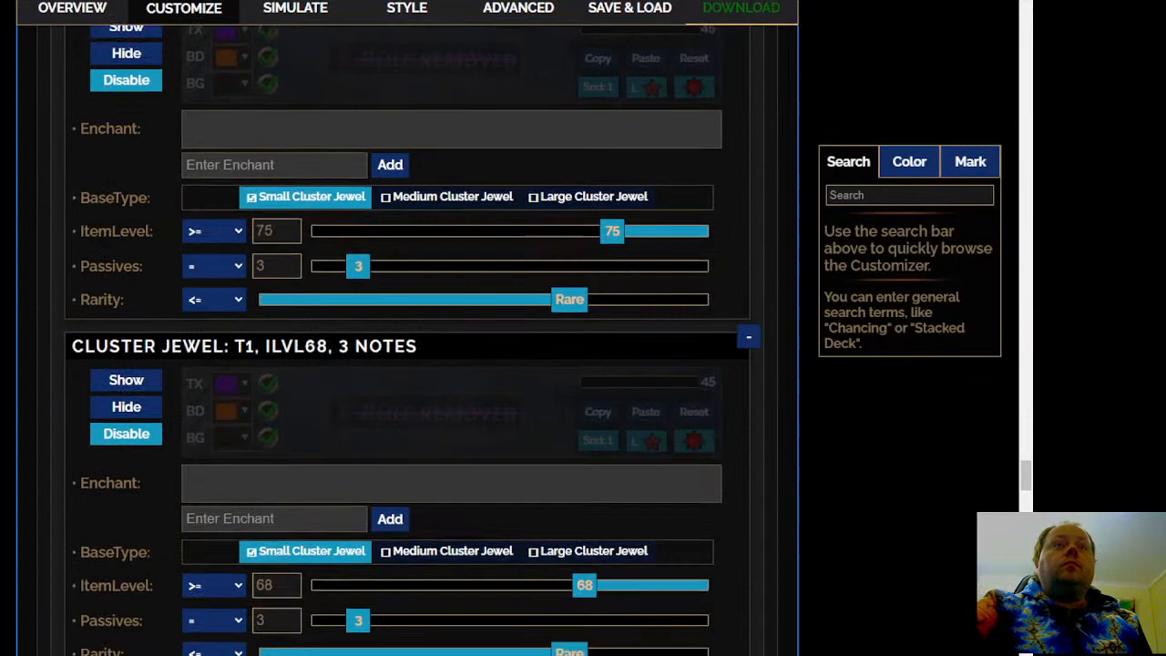
scroll(103, 226, down, 6)
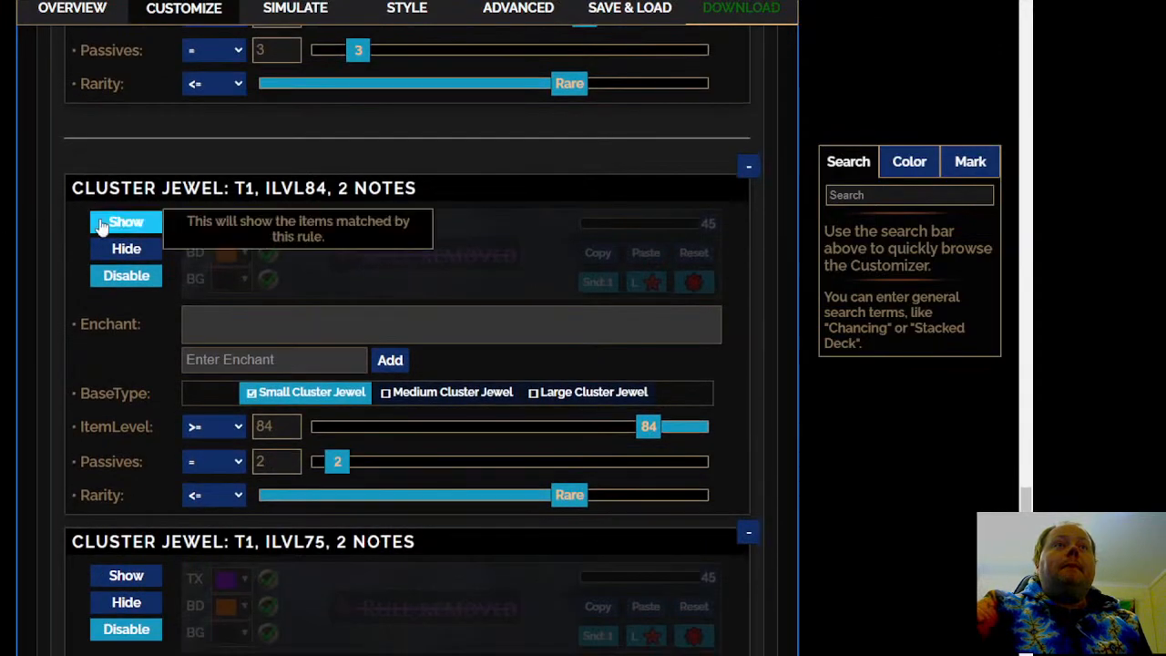
click(103, 226)
click(780, 118)
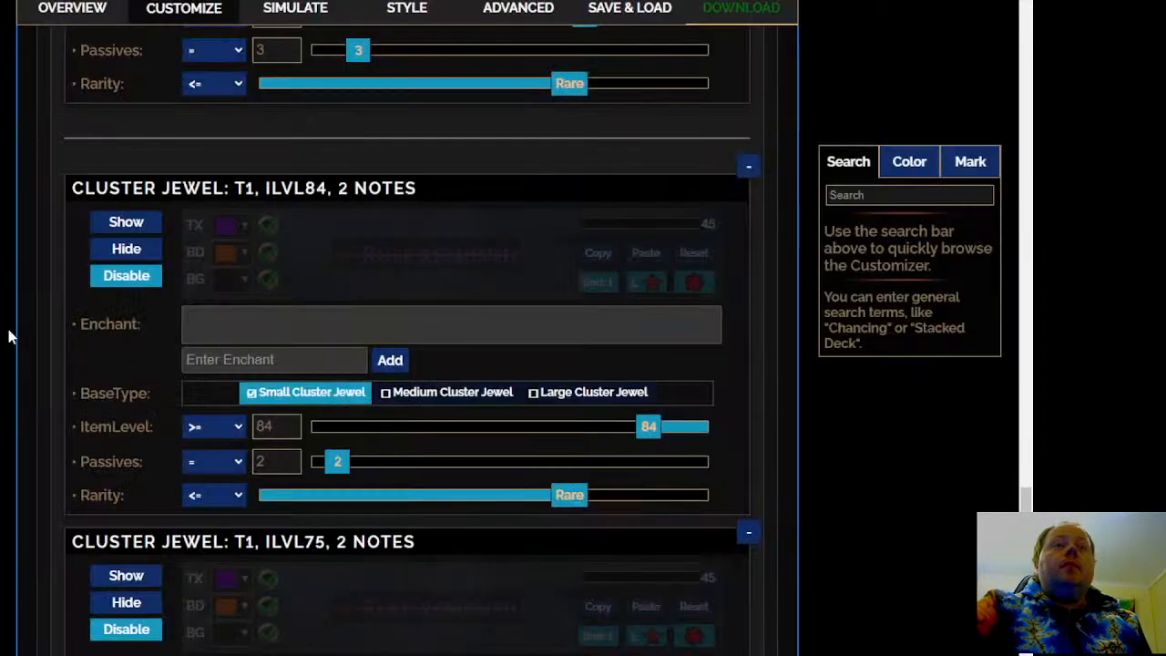
Expand the Cluster Jewels: Good Enchantments section and try to set the T2, ilvl75, 12 notes rule to Show
scroll(405, 341, down, 6)
scroll(257, 315, down, 5)
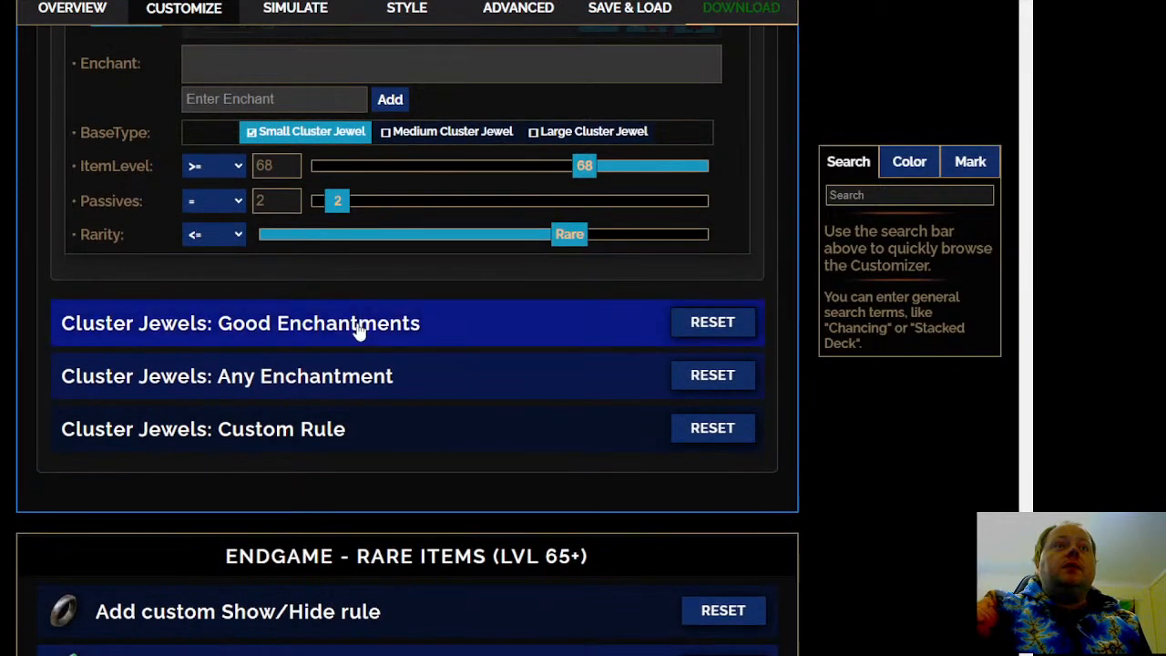
click(360, 333)
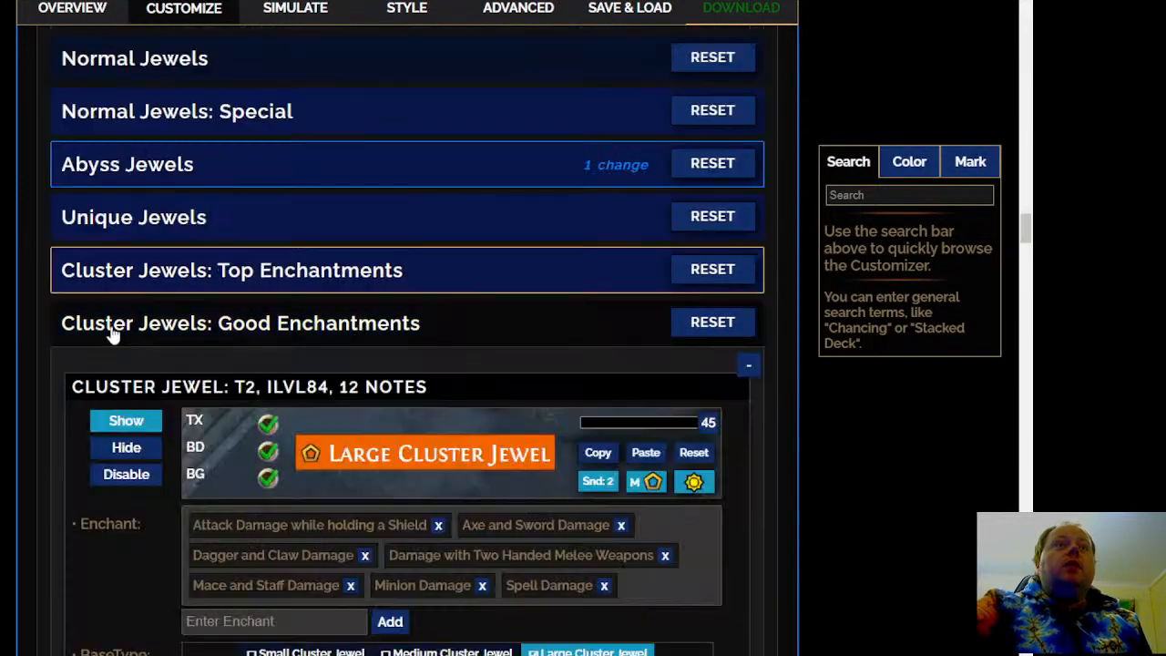
scroll(112, 330, down, 7)
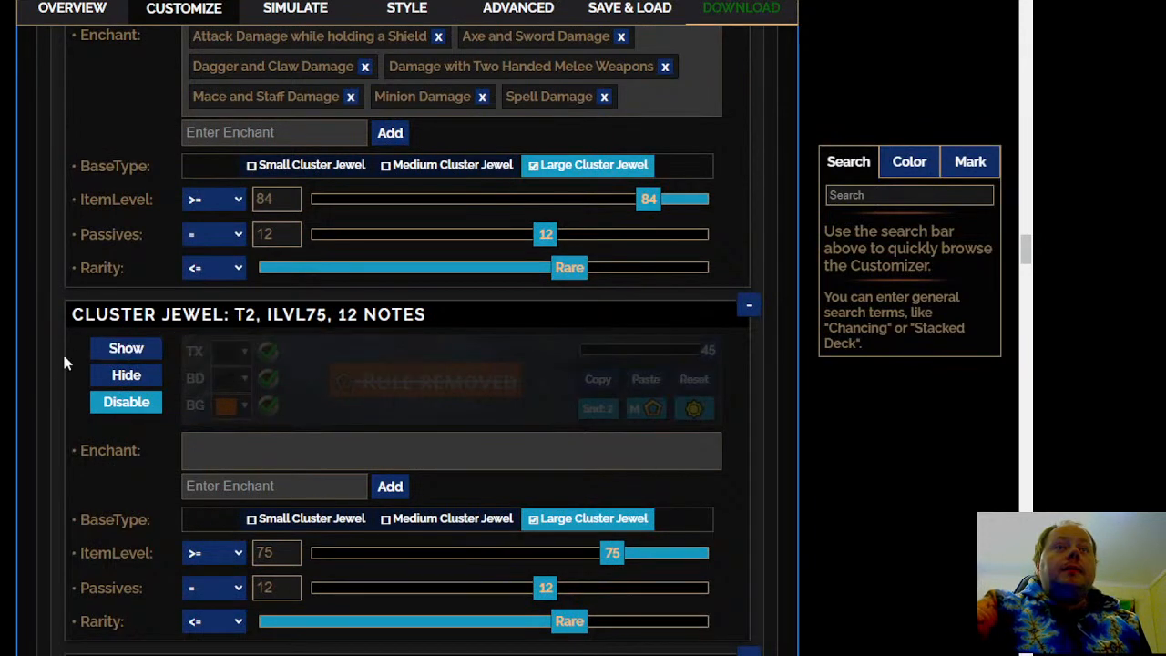
click(106, 354)
click(782, 117)
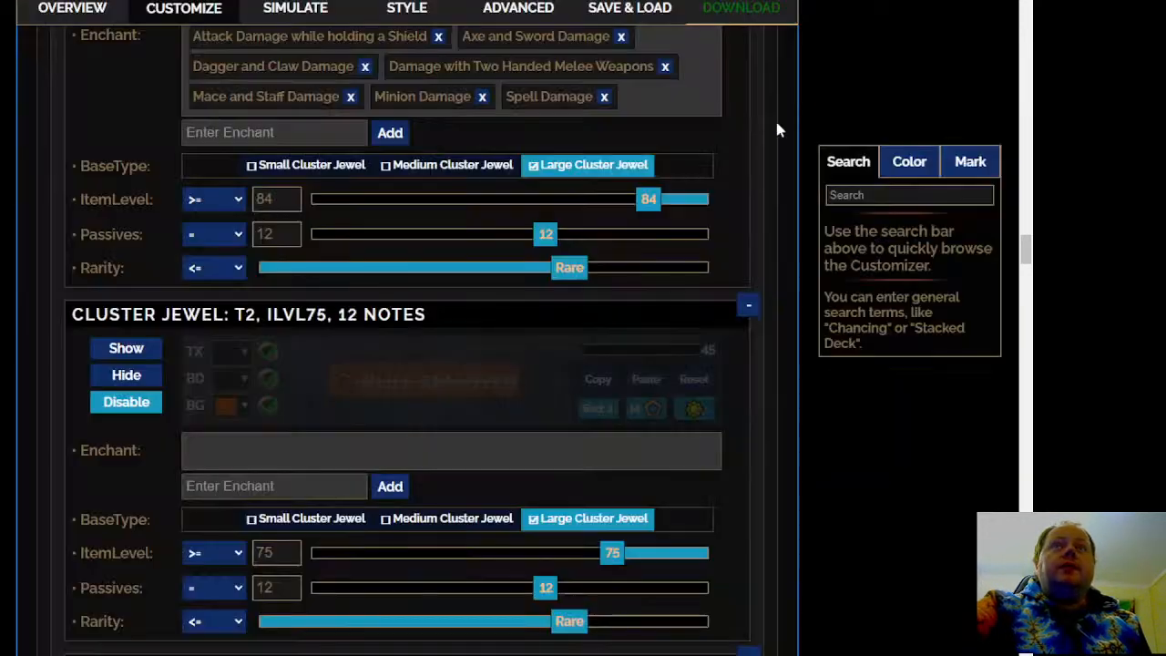
Review the enchants and visibility of the T2 large, medium and small cluster jewel rules in the Good Enchantments section
scroll(410, 365, down, 1)
scroll(410, 365, up, 2)
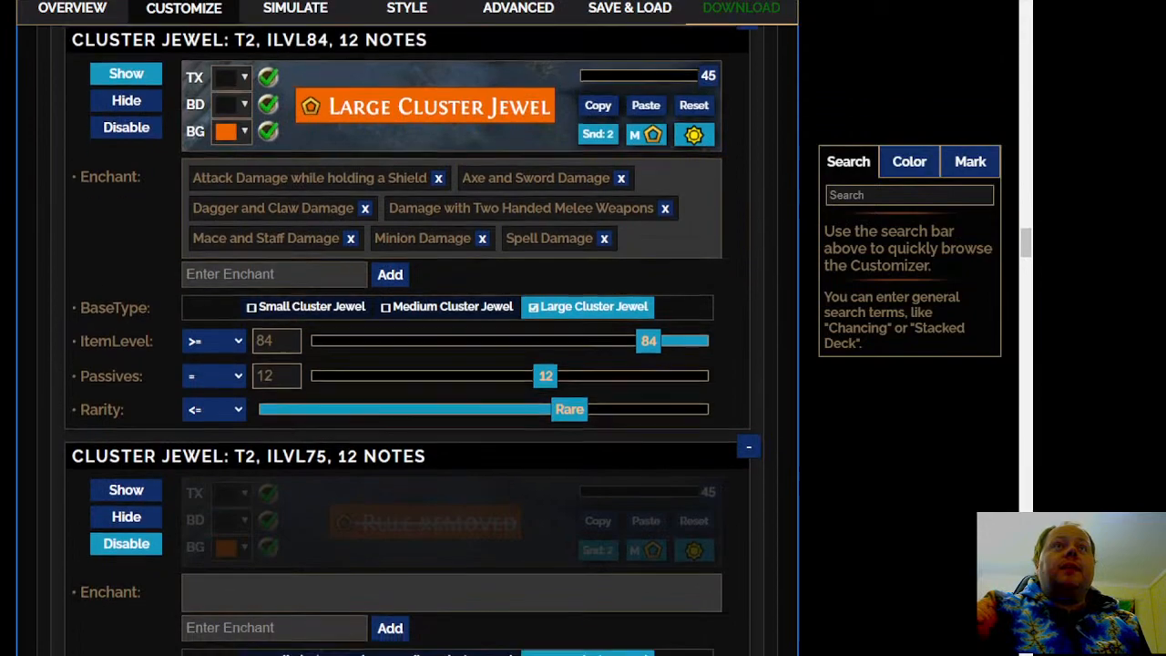
scroll(410, 364, down, 10)
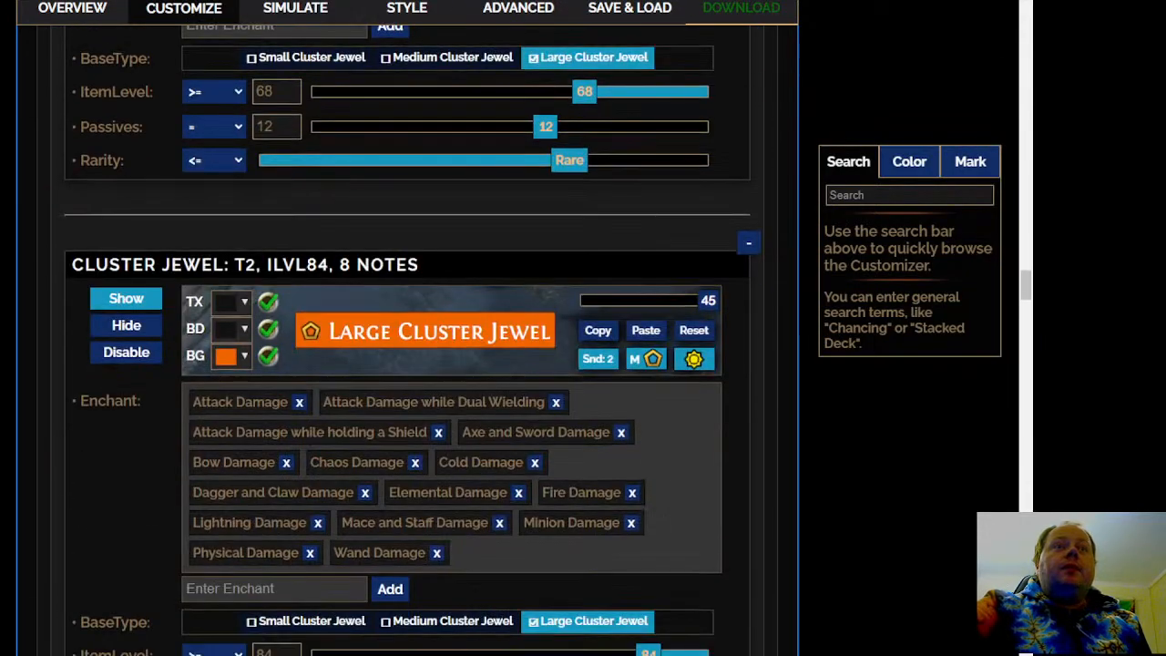
scroll(410, 364, down, 7)
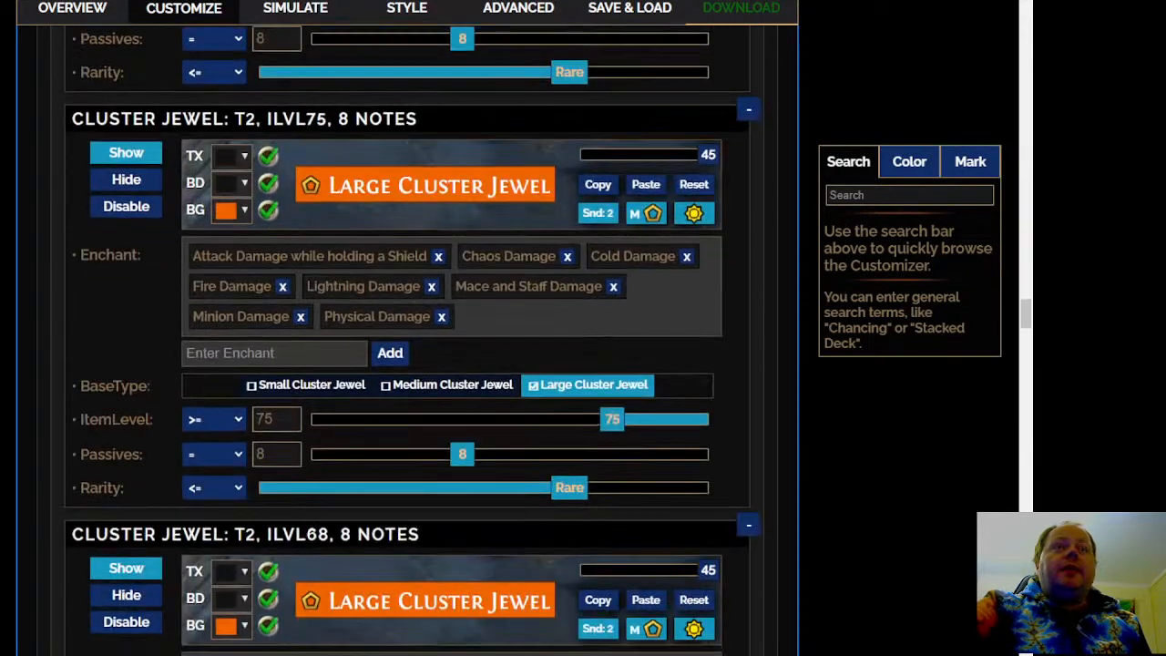
scroll(410, 364, down, 8)
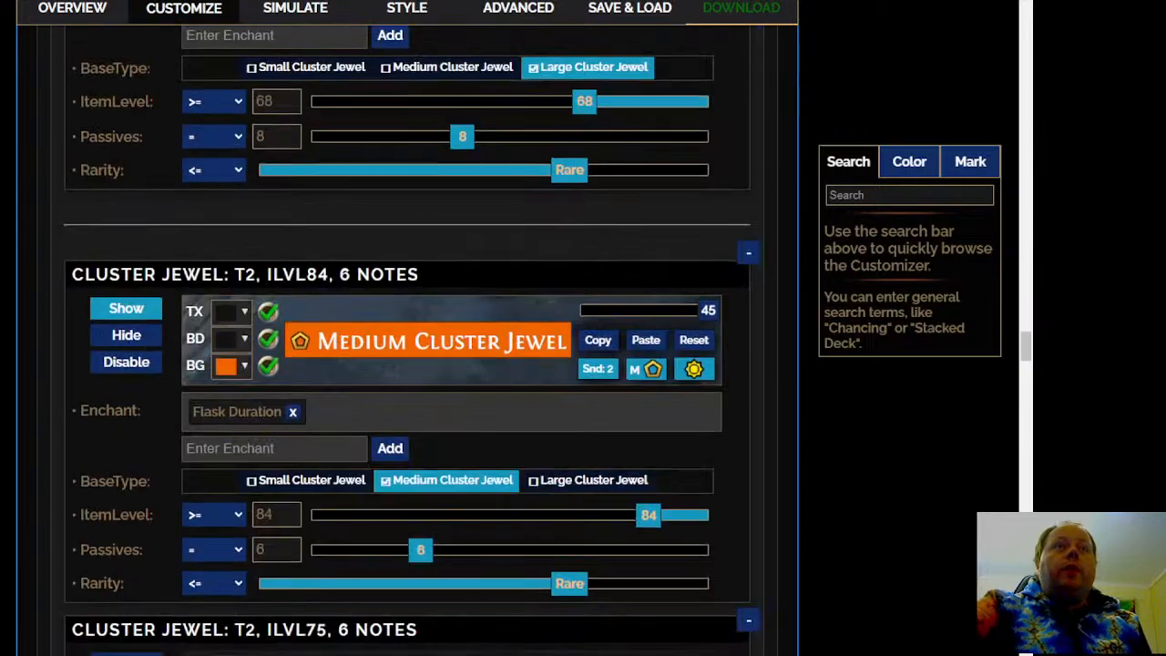
scroll(410, 365, down, 2)
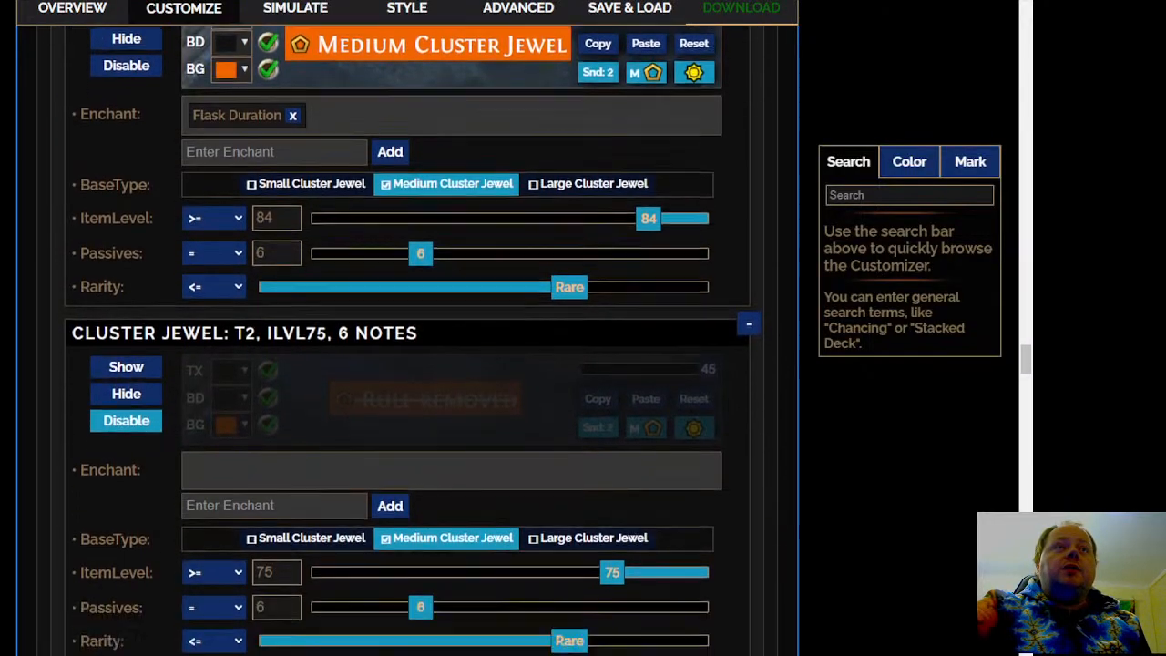
scroll(410, 364, down, 14)
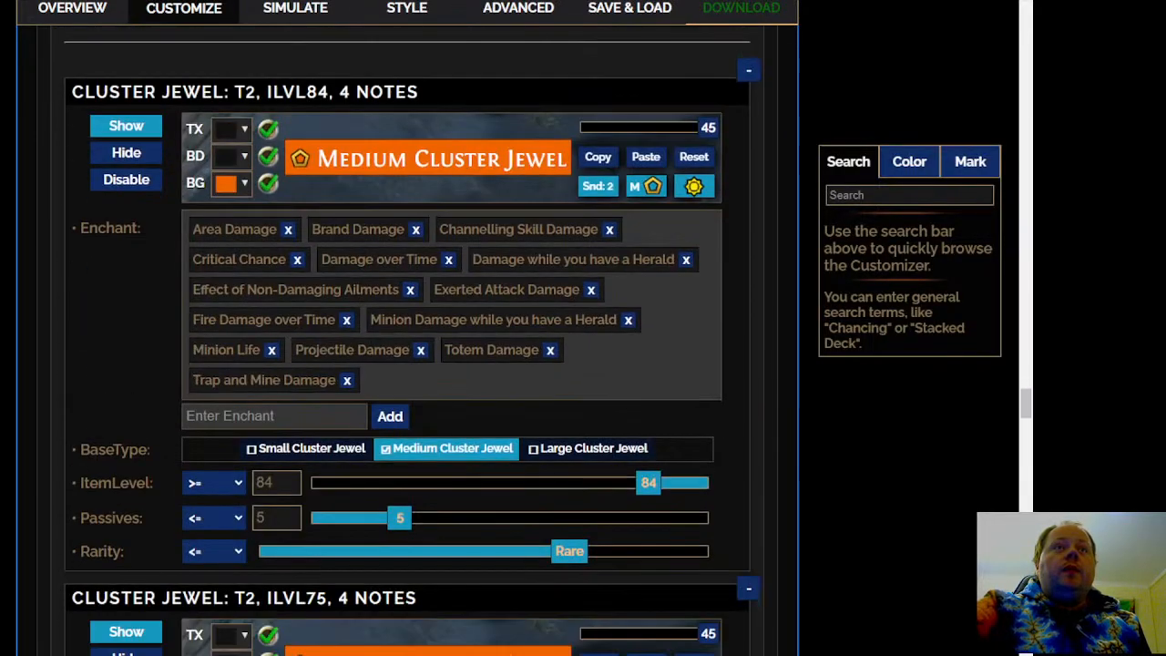
scroll(410, 364, down, 20)
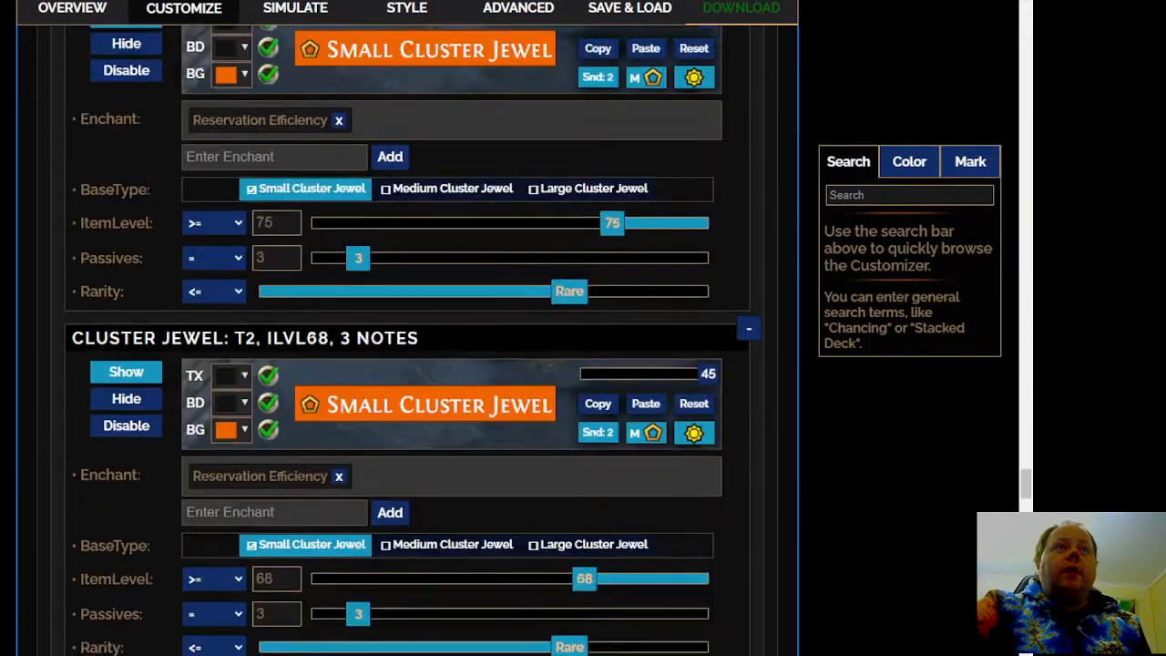
scroll(410, 364, down, 15)
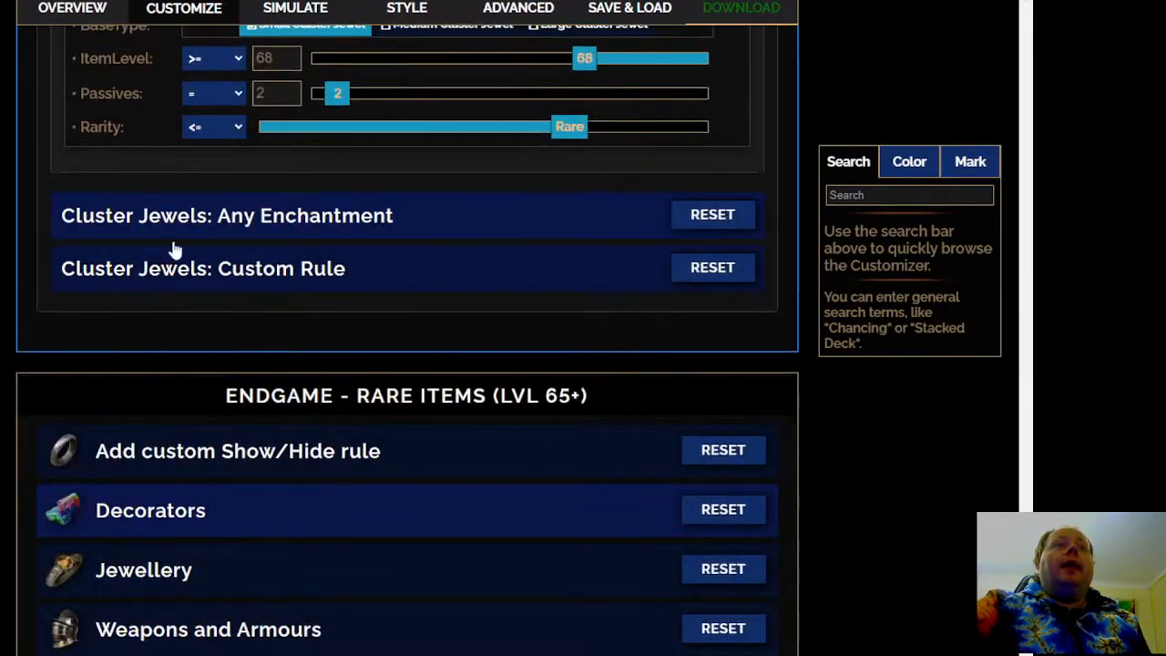
Expand the Cluster Jewels: Any Enchantment section and set the Good Large Cluster Jewels rule to Show
click(130, 216)
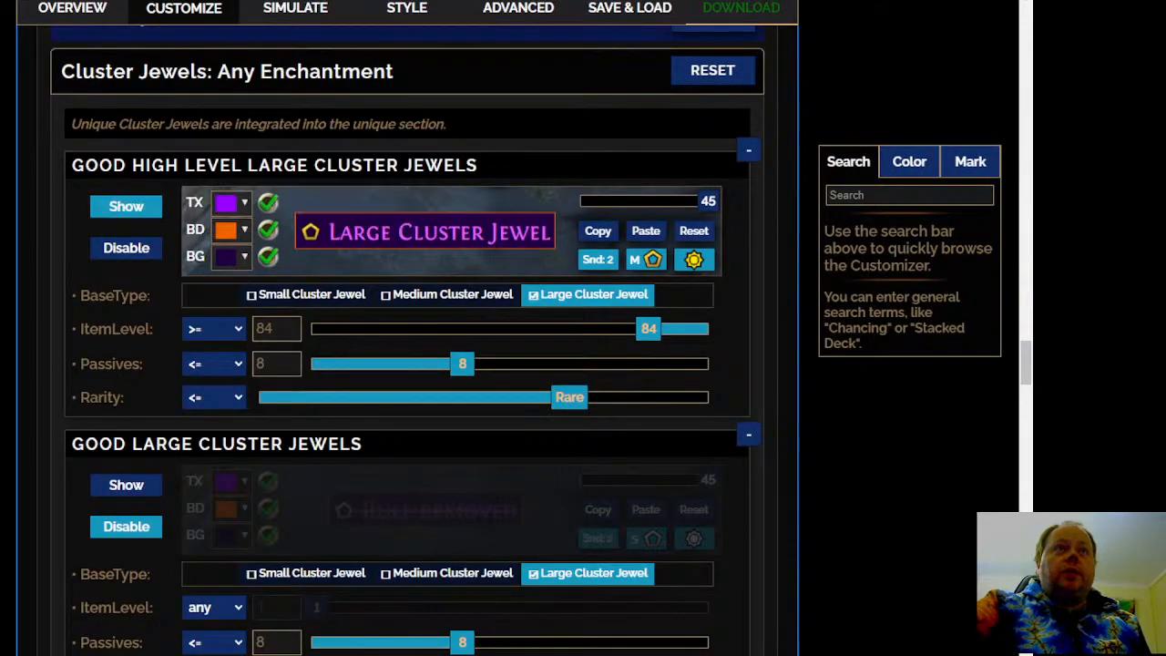
scroll(410, 365, down, 4)
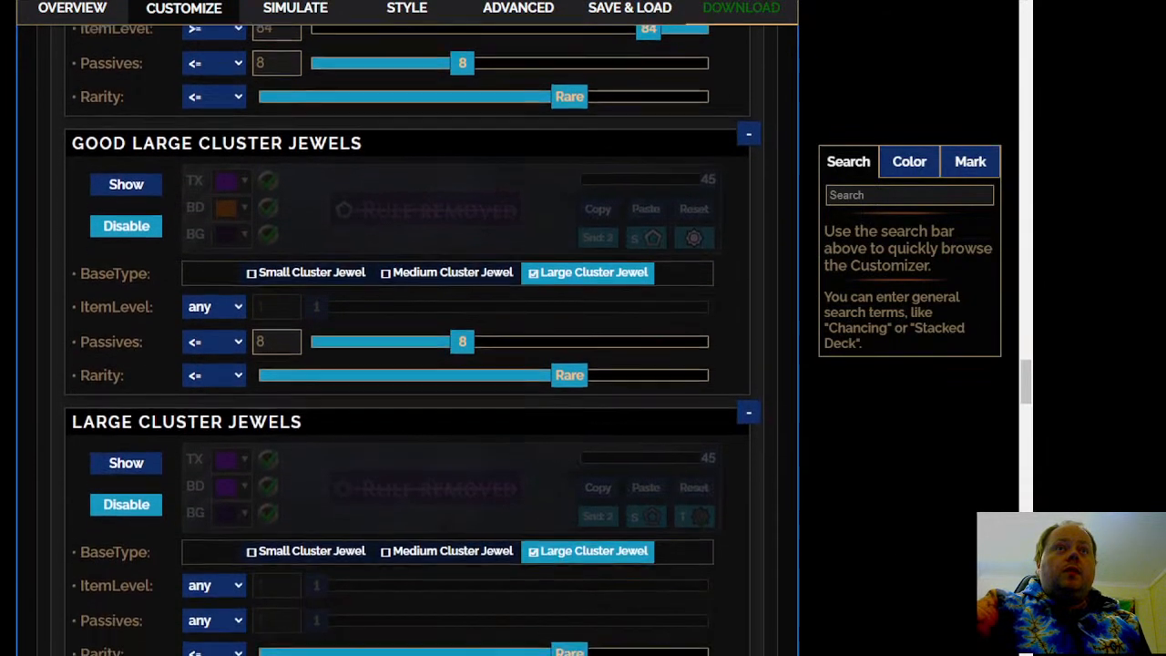
scroll(410, 364, down, 1)
scroll(410, 364, up, 1)
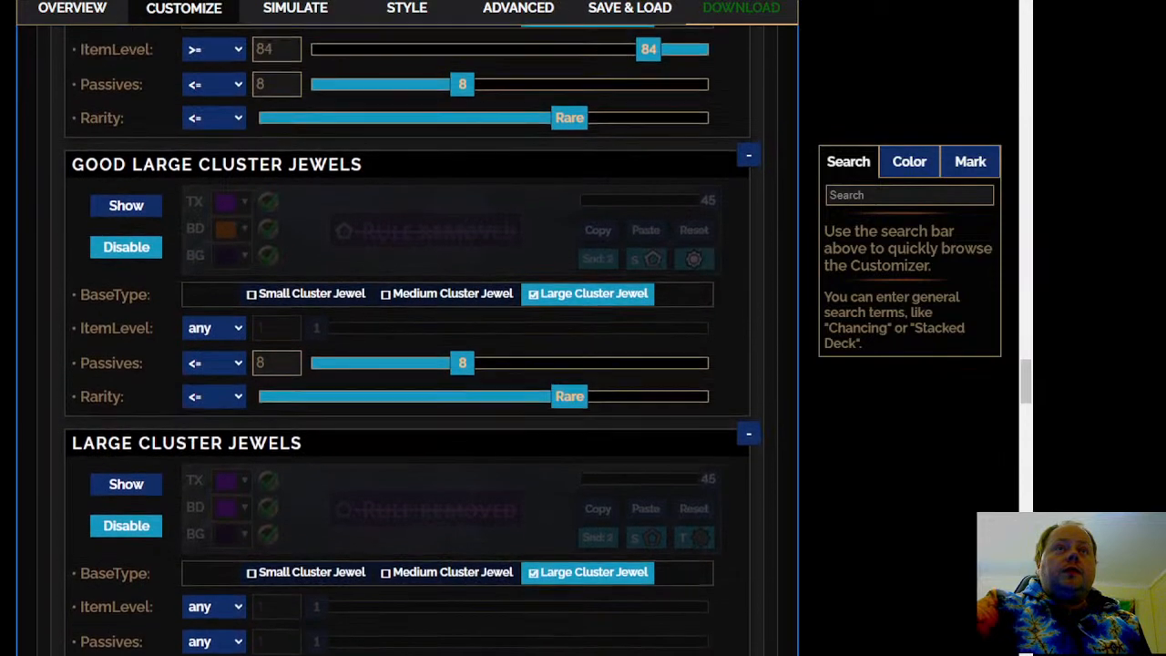
click(120, 209)
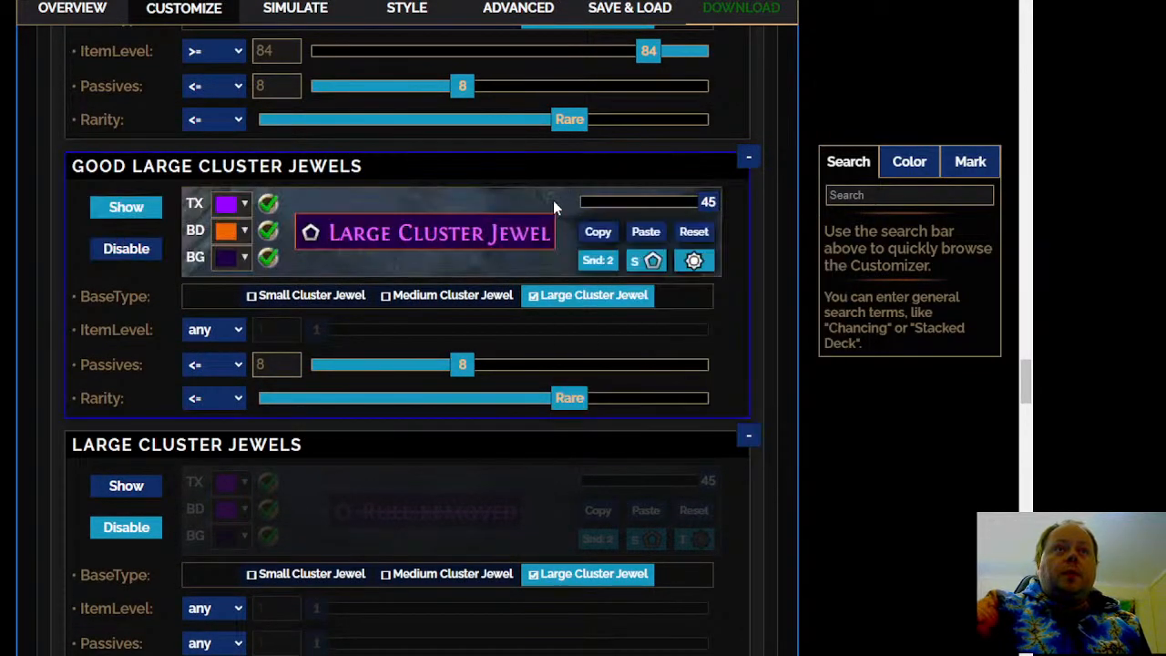
Deactivate the map icon of the Good Large Cluster Jewels rule
mouse_move(626, 278)
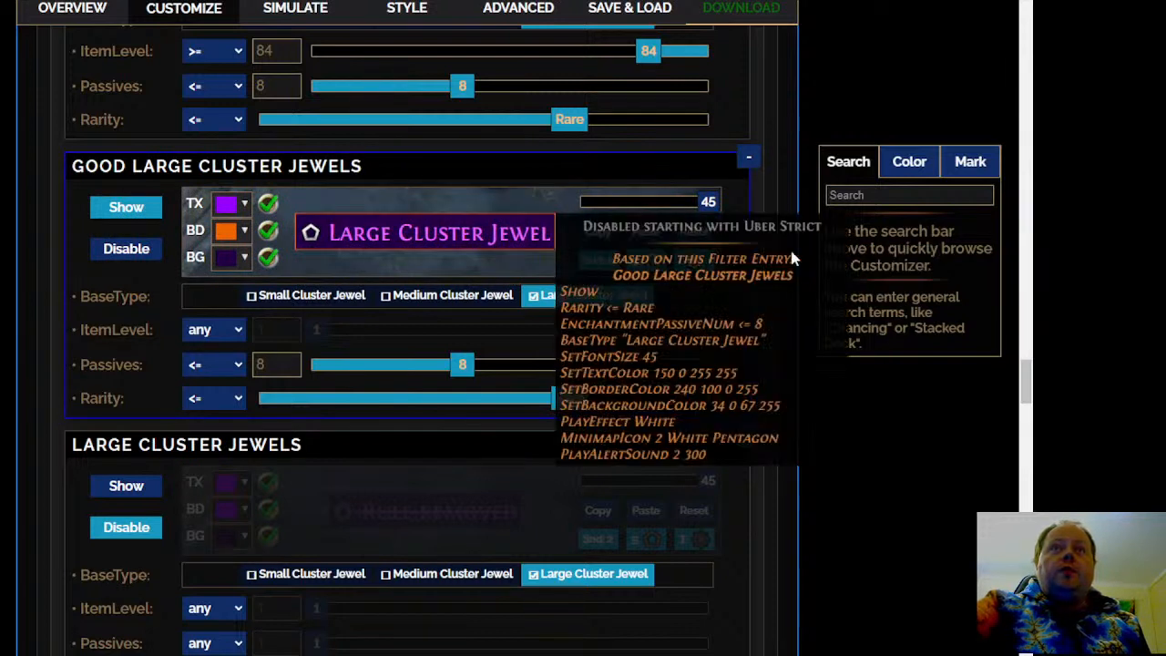
click(652, 261)
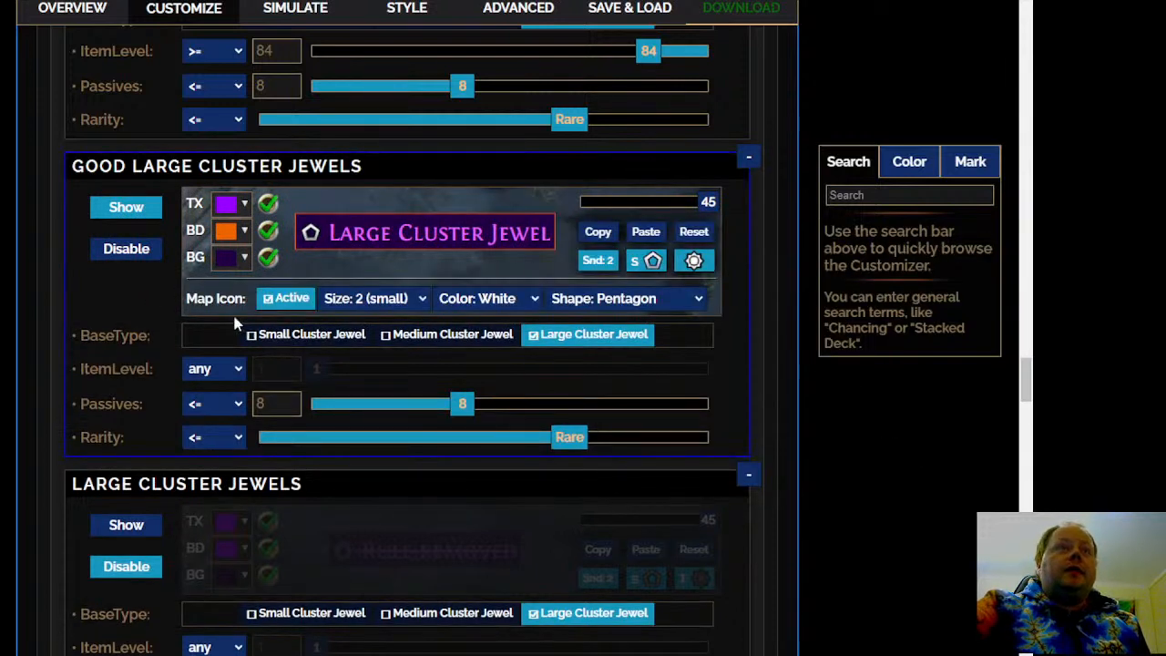
click(291, 299)
Set the plain Large Cluster Jewels rule, which accepts any item level and any passives, to Show
scroll(19, 308, down, 3)
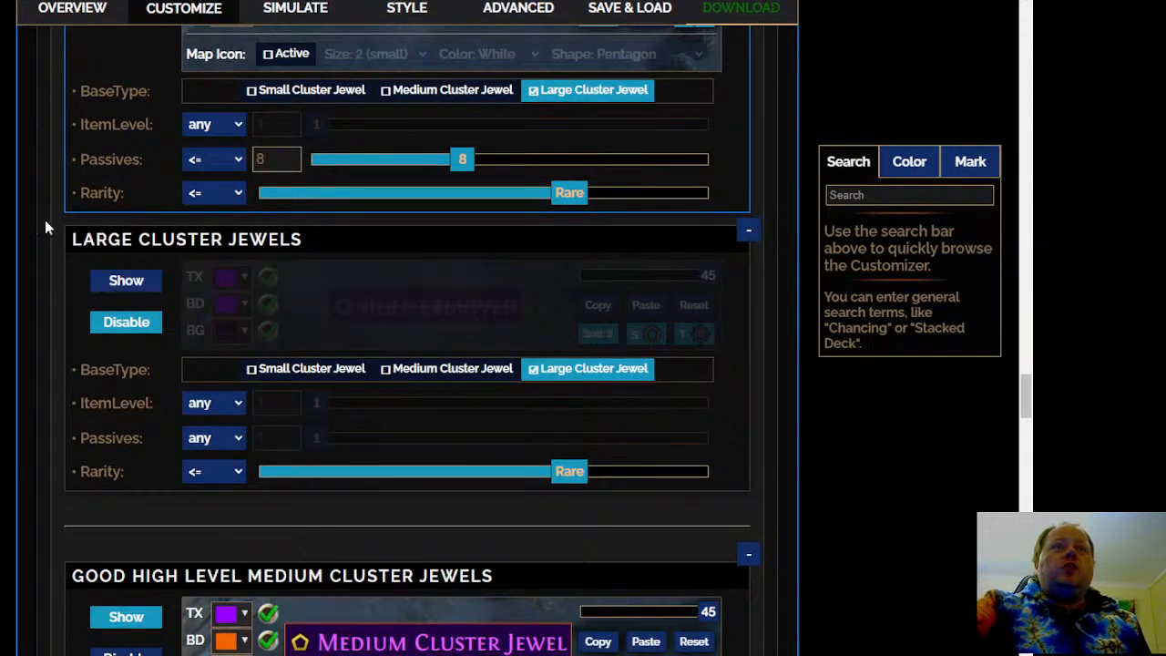
click(134, 286)
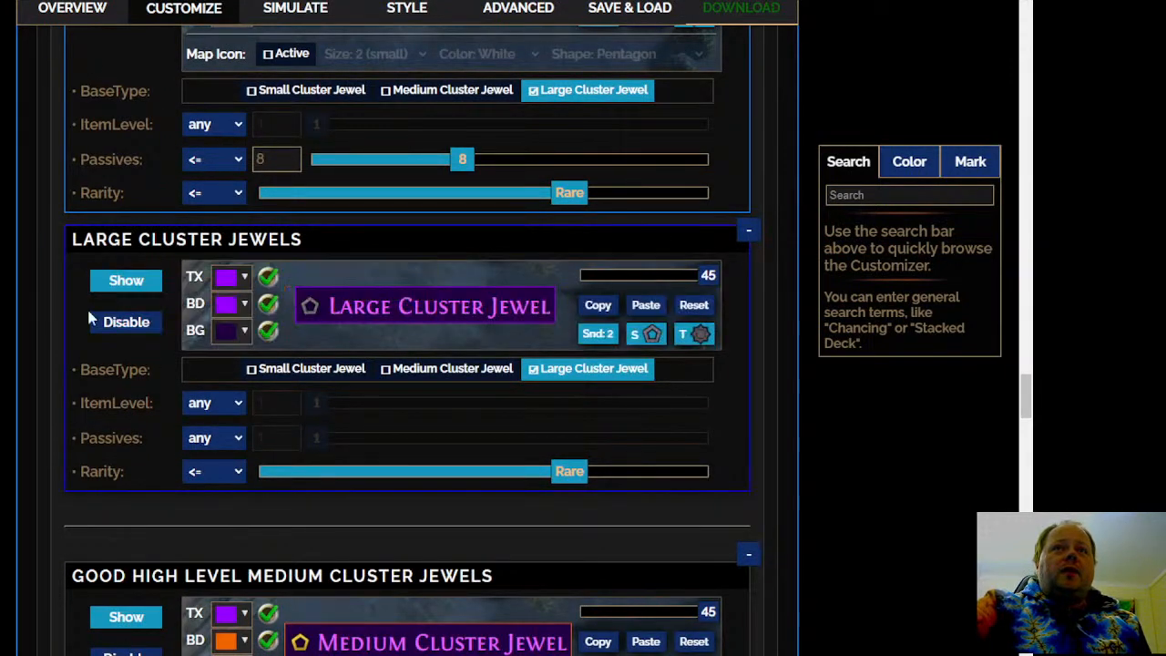
Deactivate the map icon of the plain Large Cluster Jewels rule
click(636, 337)
click(270, 371)
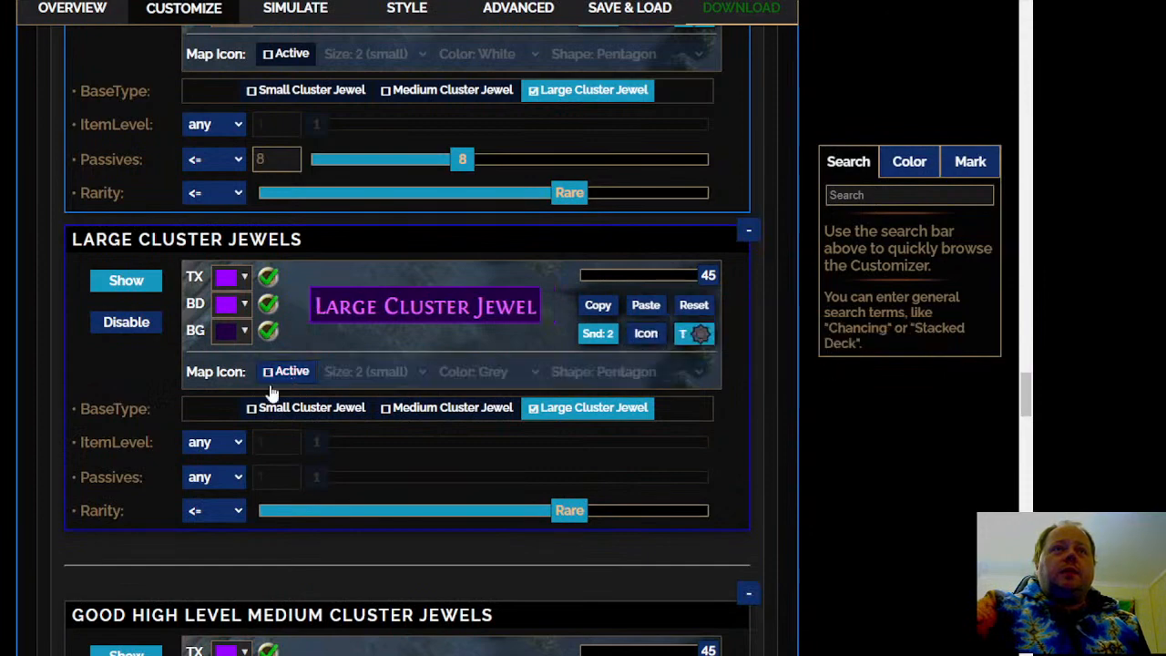
Set the Good Medium Cluster Jewels rule to Show and deactivate its map icon
scroll(125, 319, down, 1)
scroll(144, 423, down, 3)
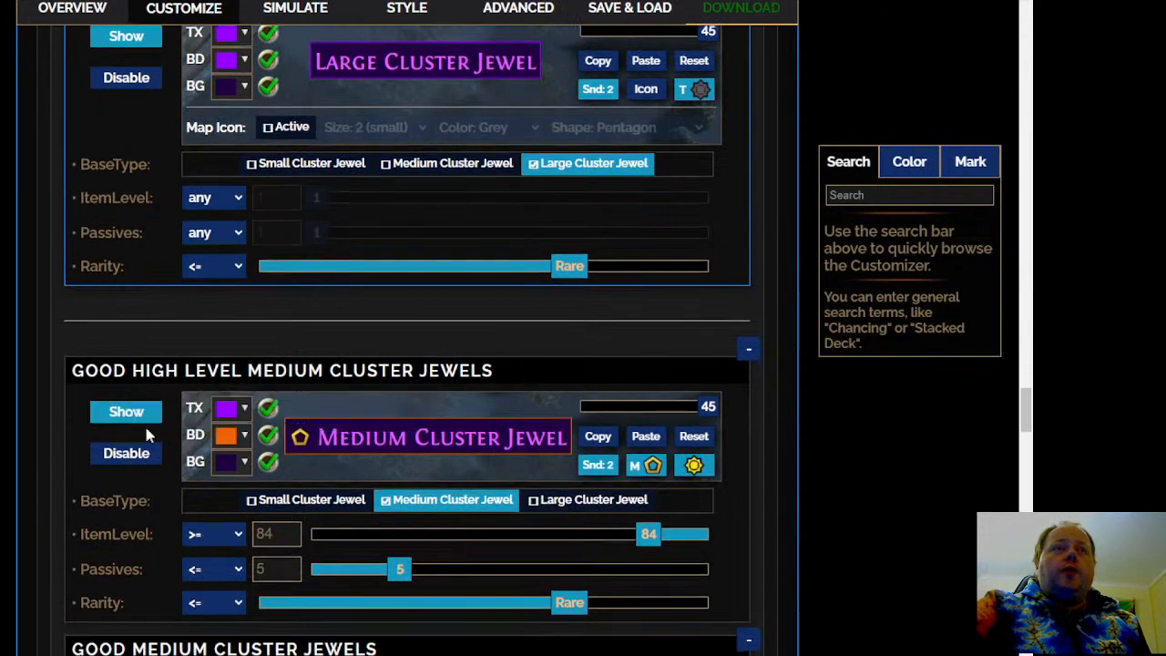
scroll(144, 422, down, 2)
scroll(405, 342, down, 2)
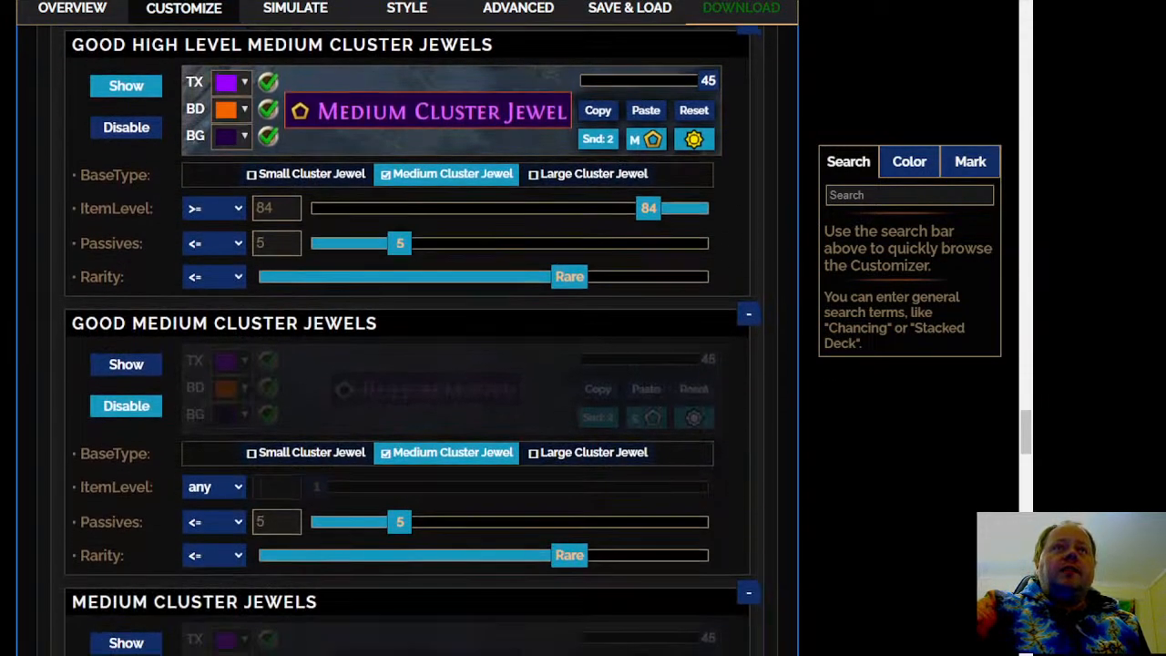
scroll(36, 244, down, 1)
click(155, 284)
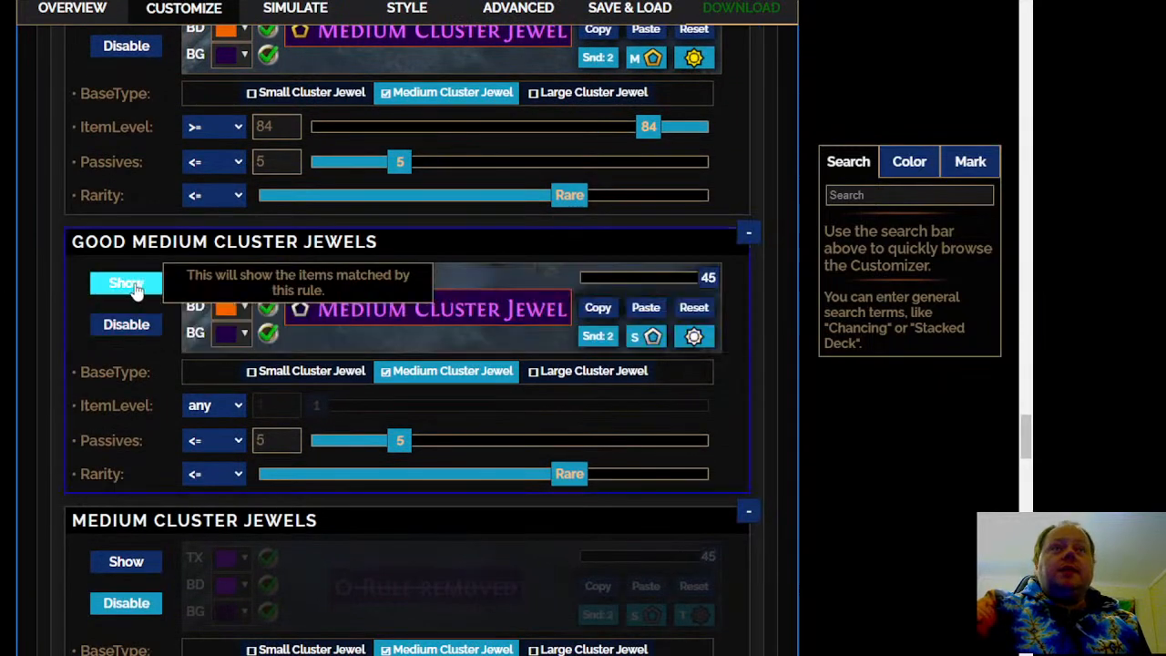
click(652, 337)
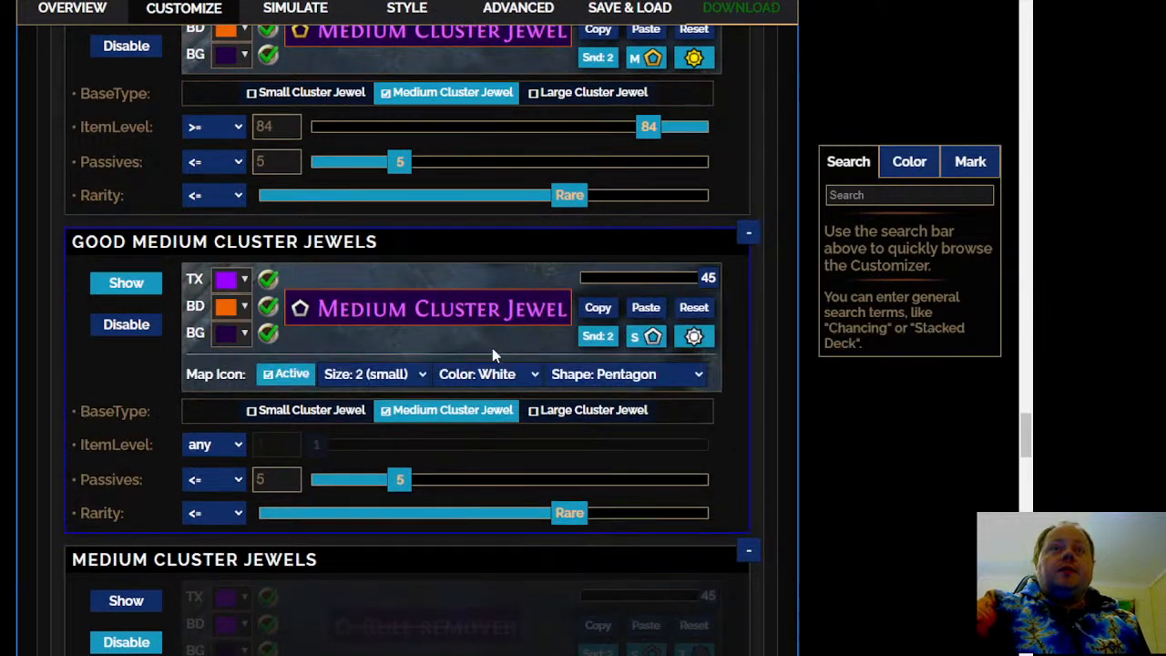
click(273, 372)
Set the plain Medium Cluster Jewels rule to Show and deactivate its map icon
scroll(169, 380, down, 4)
scroll(139, 251, down, 1)
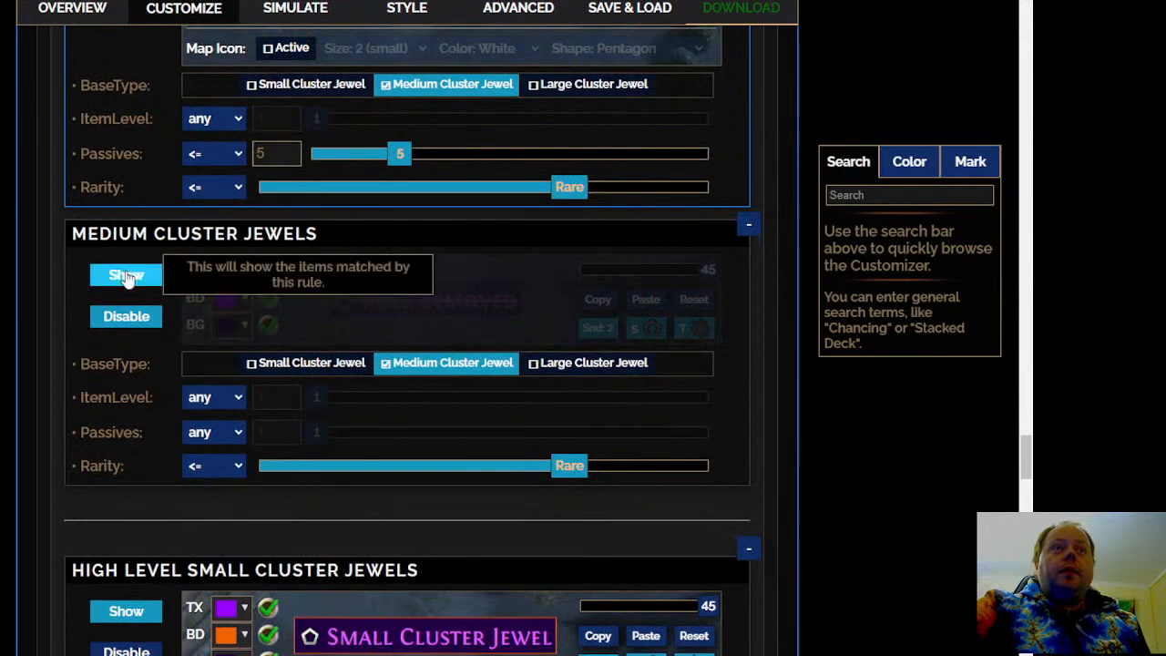
click(128, 274)
click(647, 330)
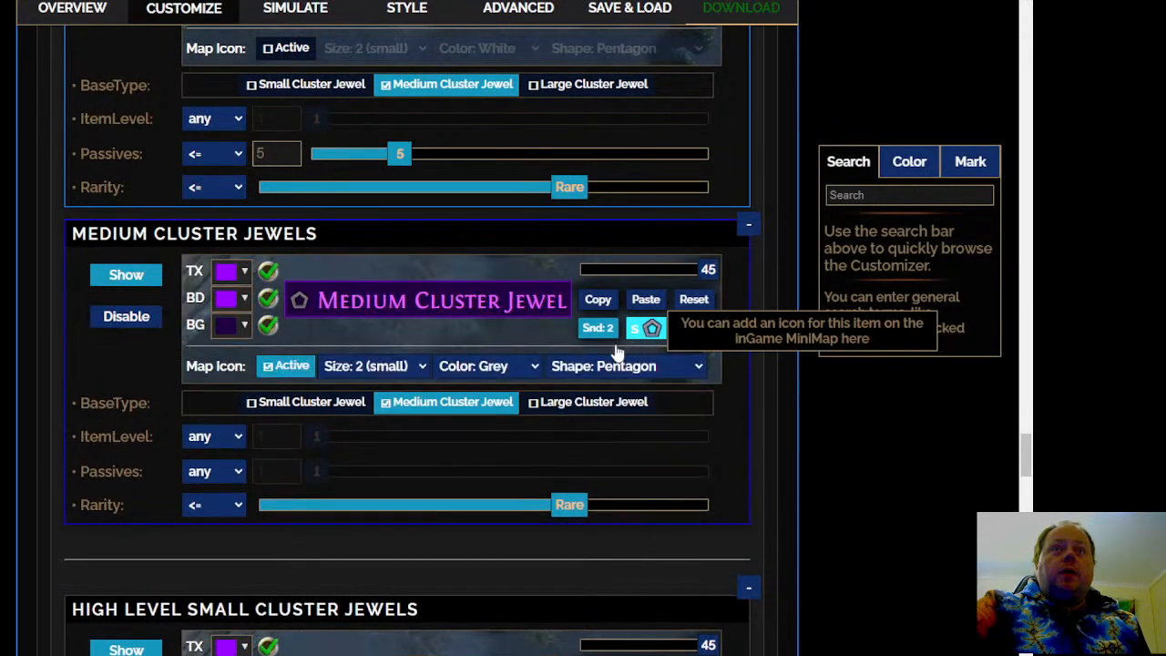
click(273, 367)
Set the plain Small Cluster Jewels rule to Show and deactivate its map icon
scroll(23, 363, down, 4)
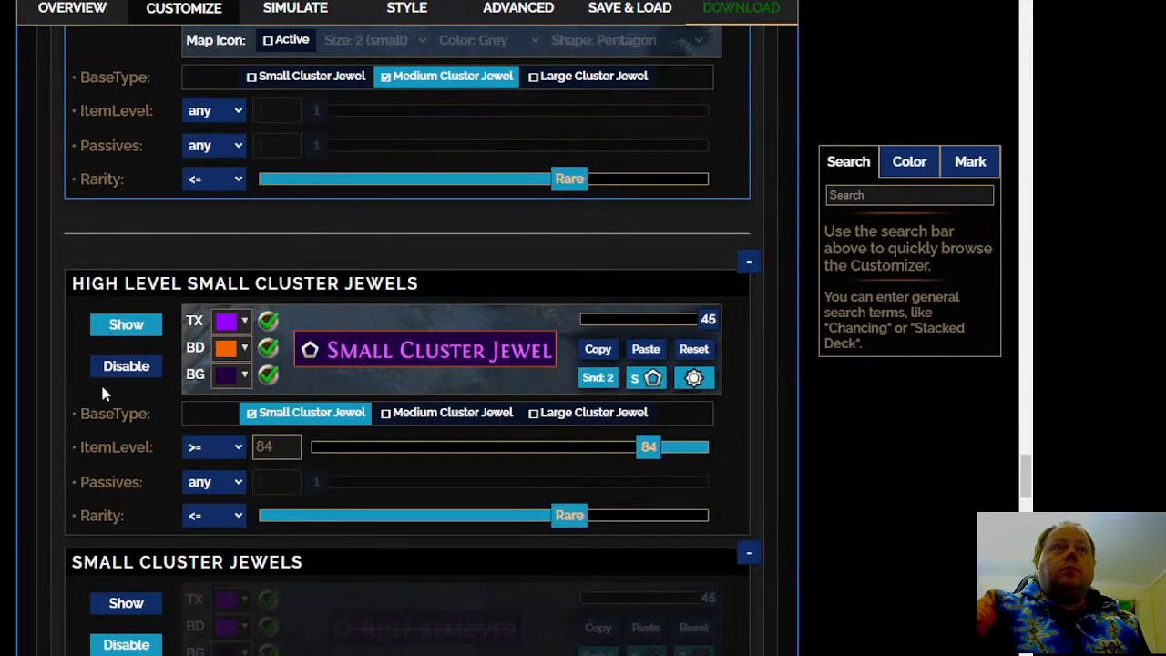
scroll(103, 394, down, 1)
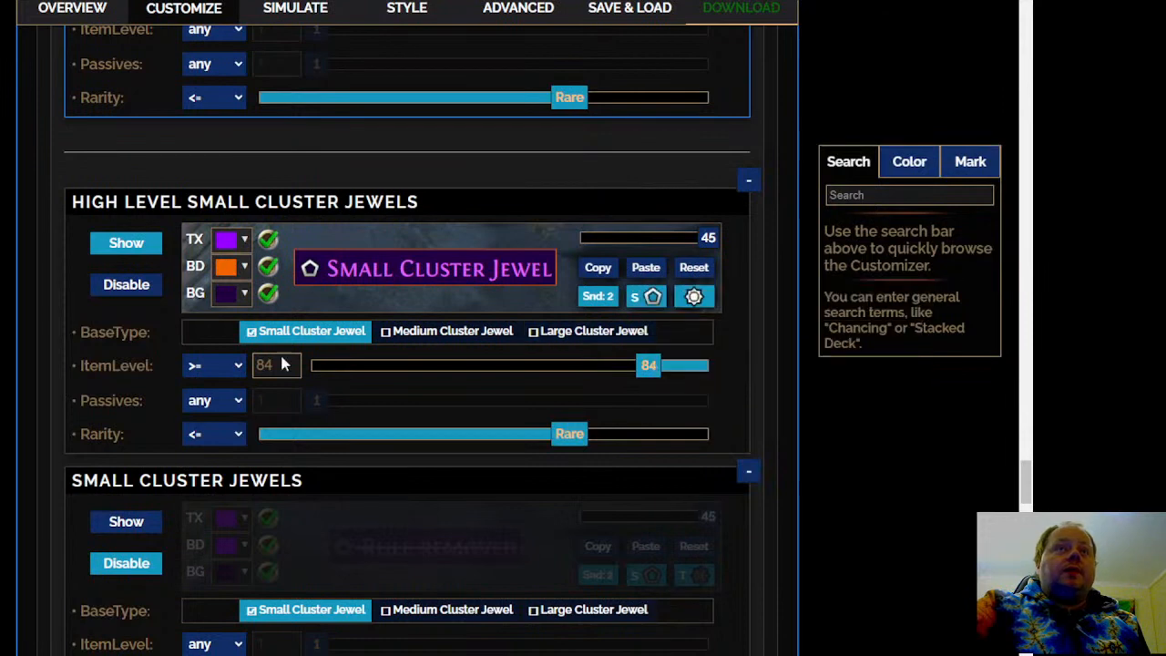
scroll(282, 365, down, 4)
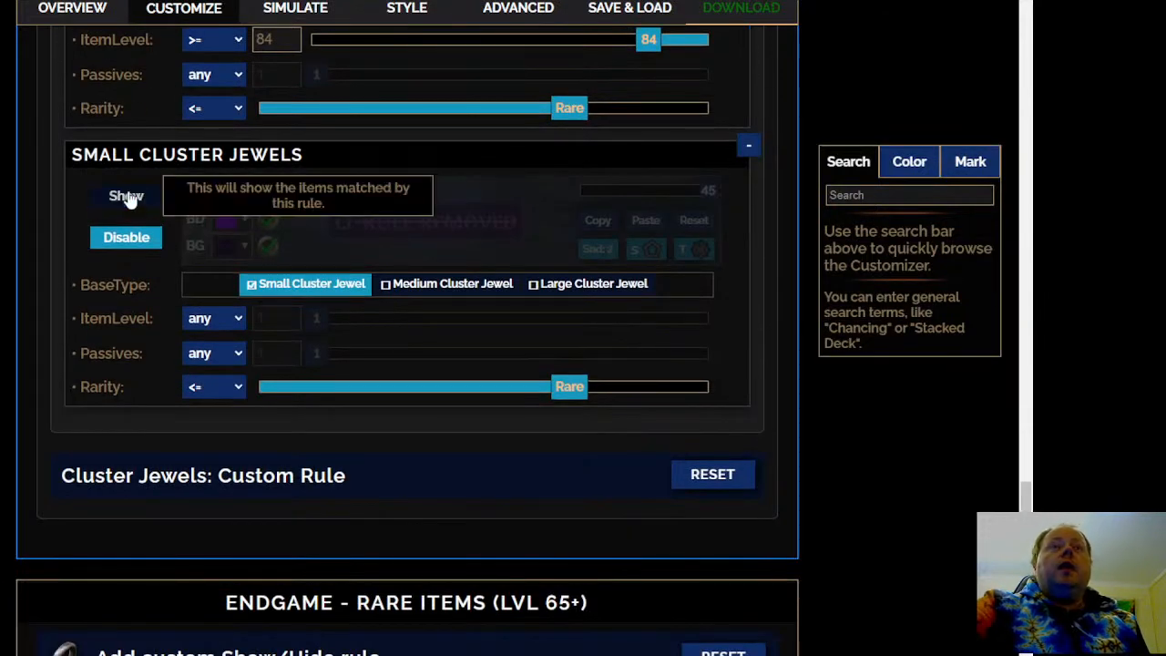
click(128, 199)
click(646, 249)
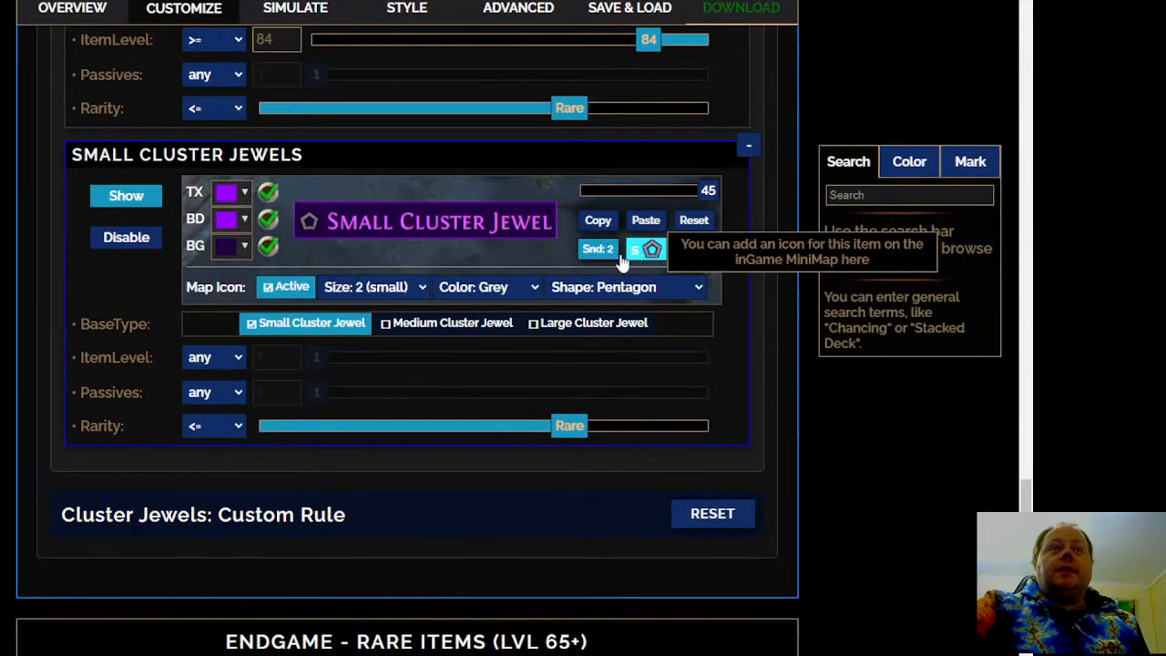
click(289, 298)
Expand the Cluster Jewels: Custom Rule section and look over its additional cluster jewel rule
scroll(290, 298, down, 3)
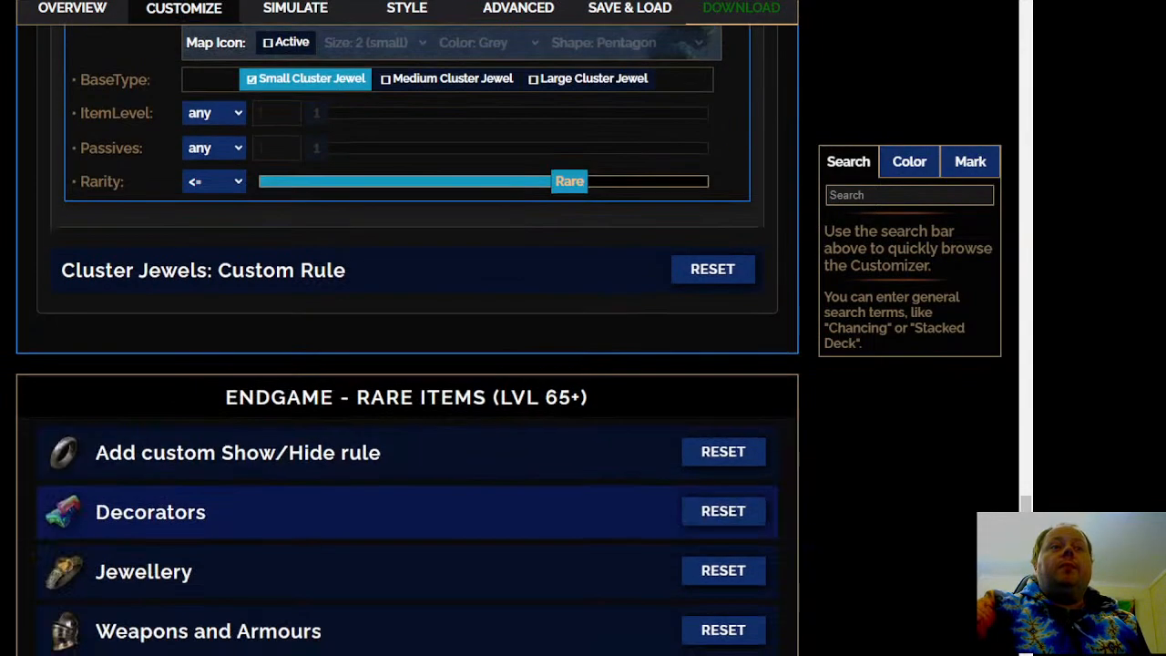
click(482, 294)
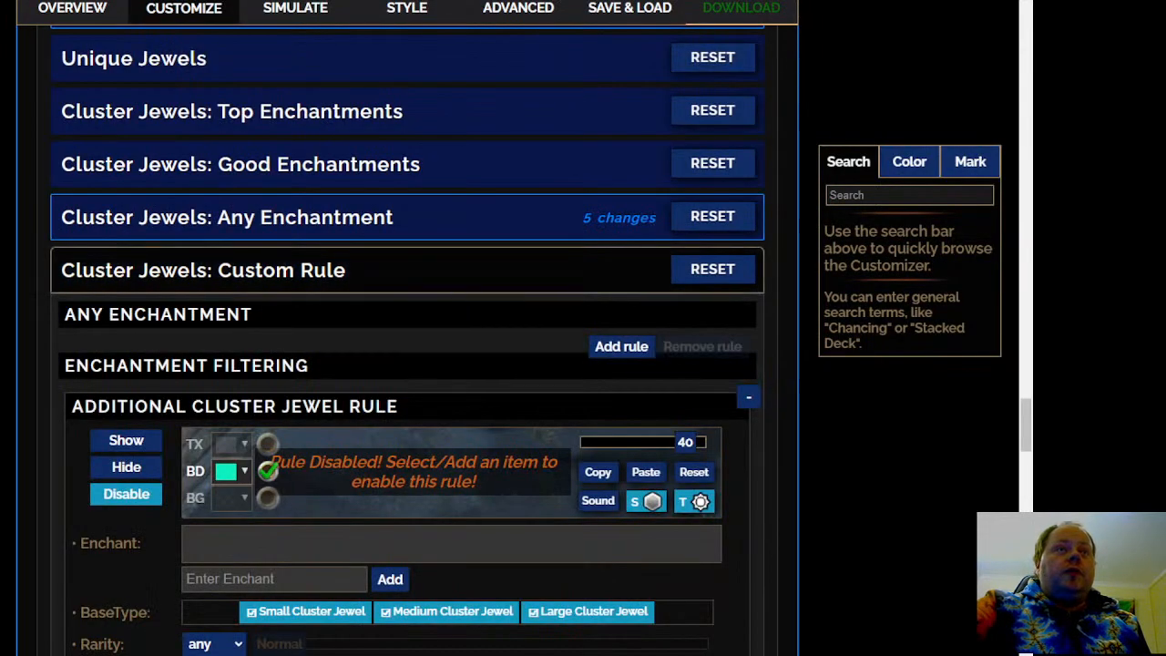
scroll(406, 328, down, 10)
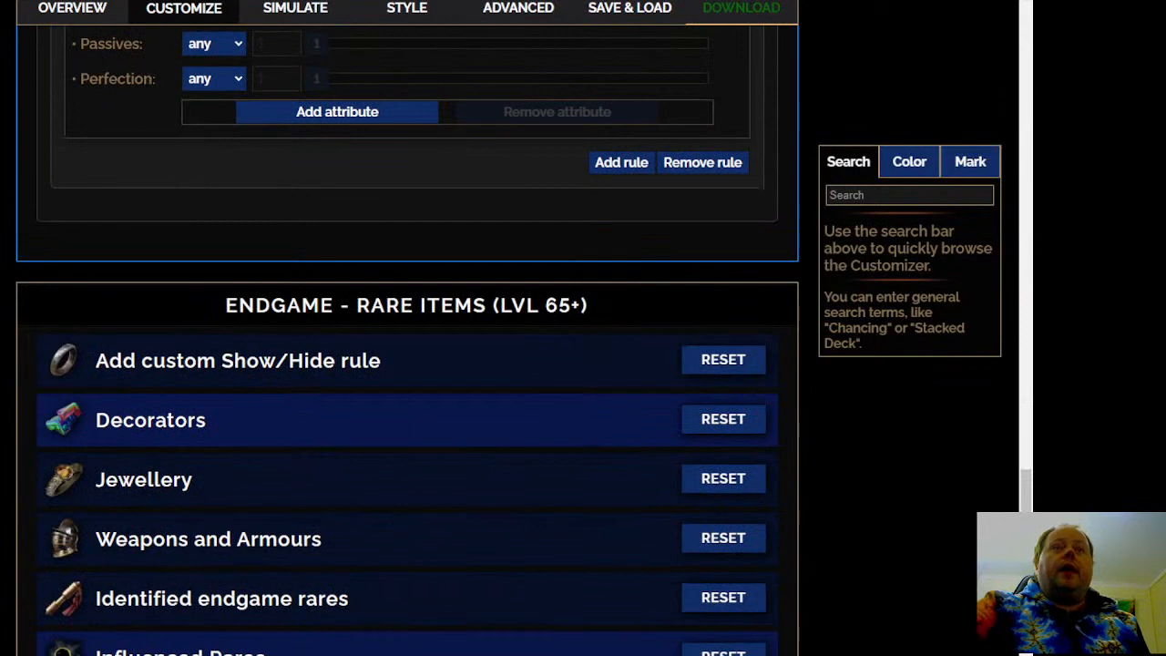
Expand Influenced Rares under Endgame - Rare Items and look through its list of influence subsections
scroll(406, 328, down, 1)
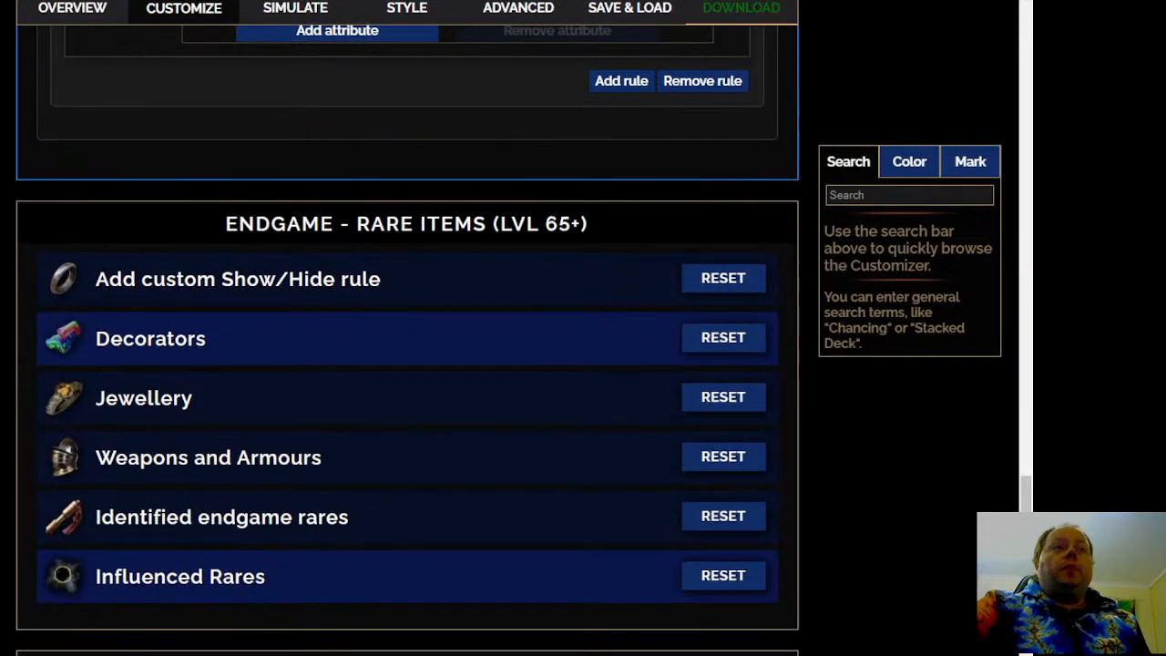
scroll(406, 328, down, 2)
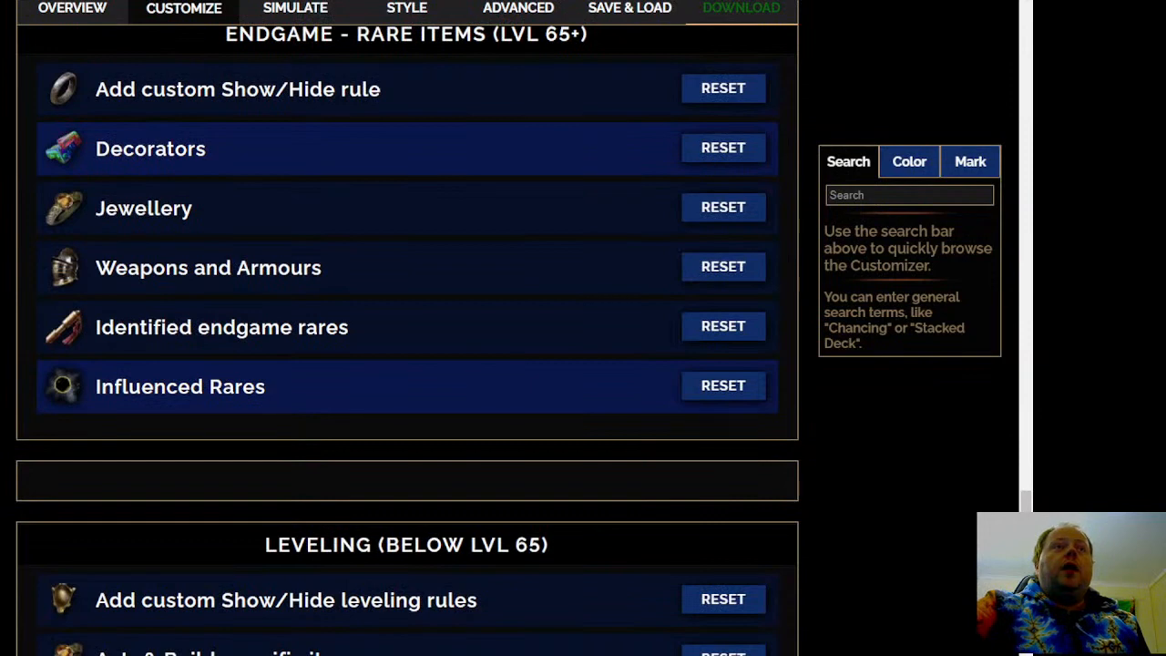
click(307, 404)
scroll(182, 364, down, 2)
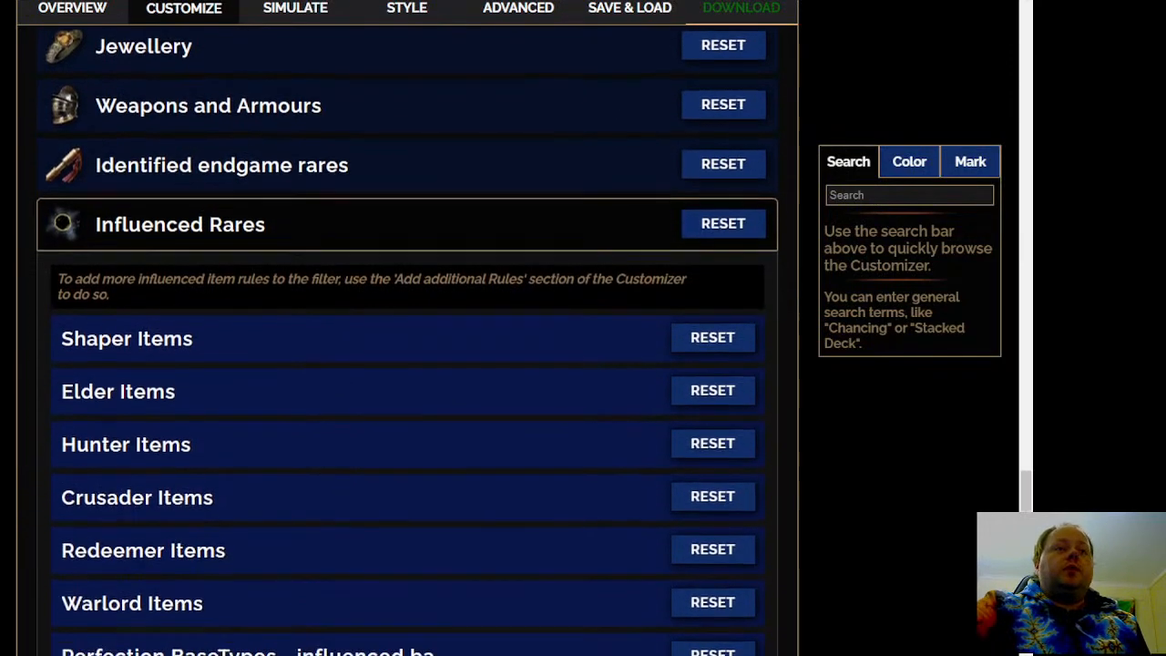
scroll(33, 346, down, 1)
scroll(407, 347, down, 1)
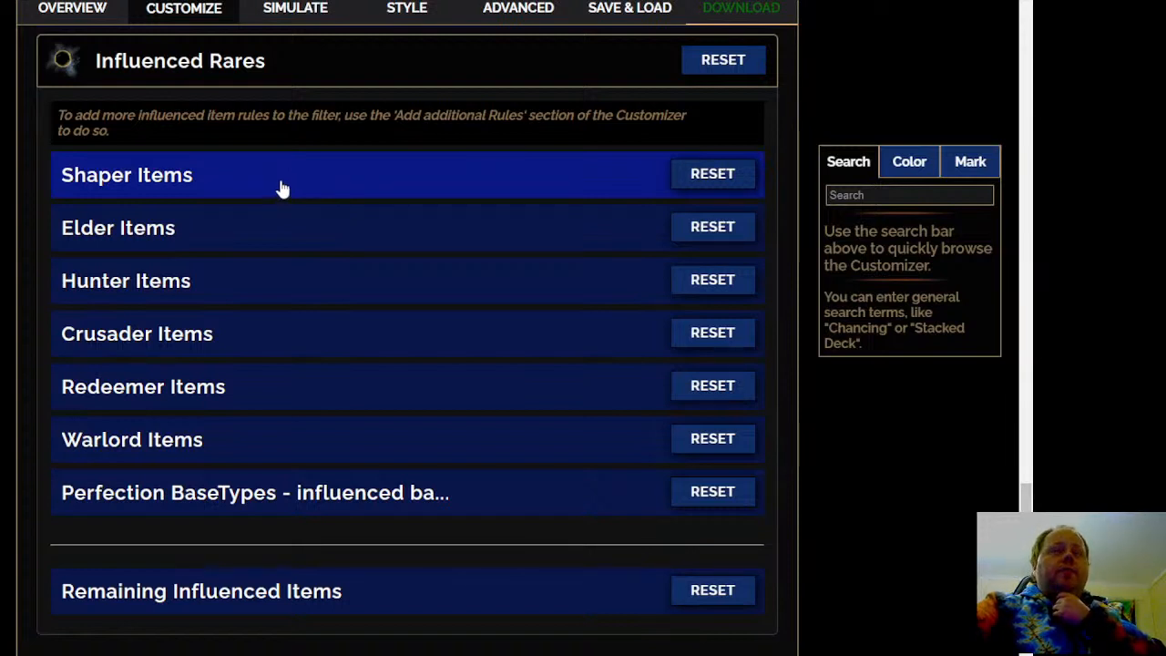
scroll(110, 198, down, 3)
scroll(406, 327, up, 7)
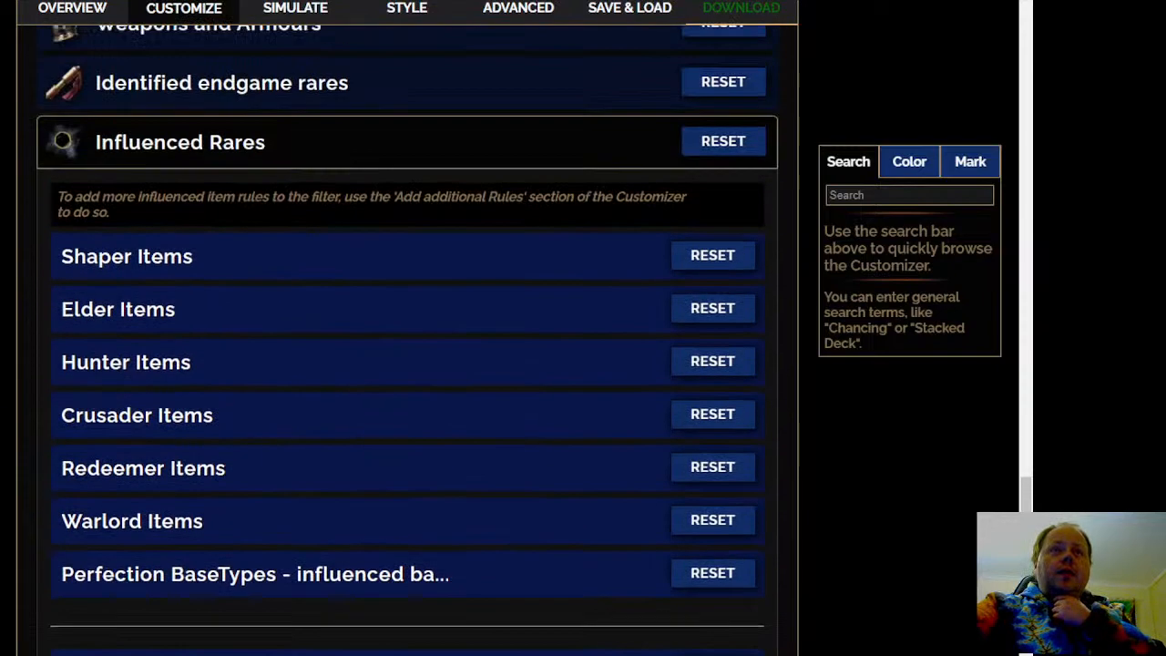
scroll(253, 419, down, 4)
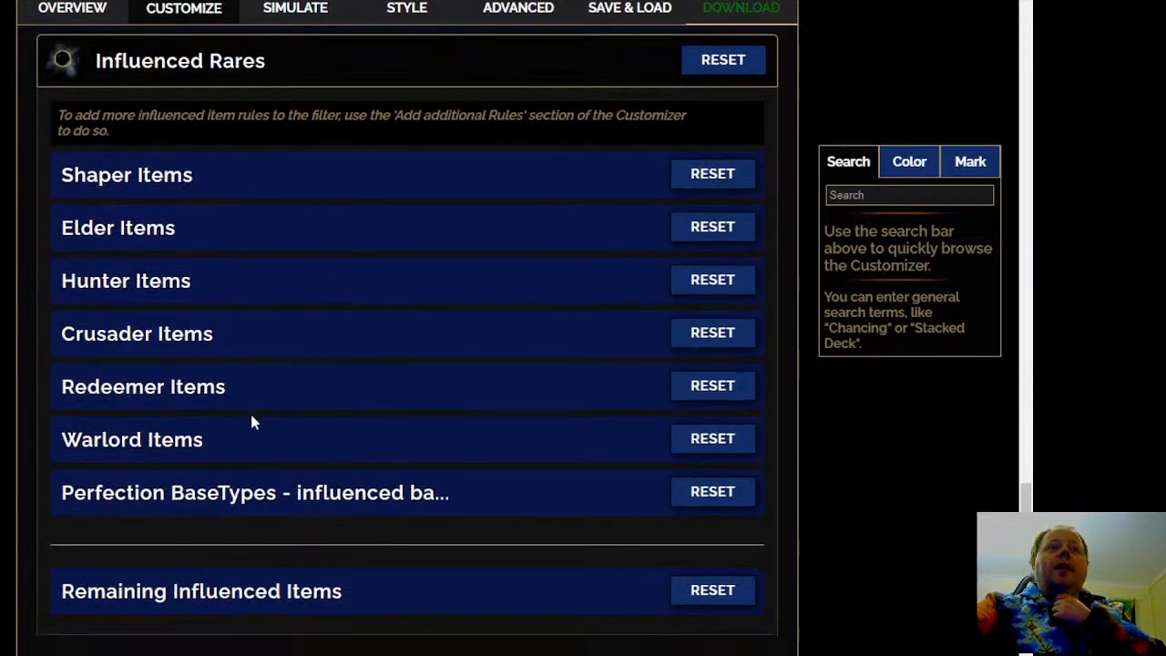
Expand the Perfection BaseTypes section for influenced items and review the Perfect Influenced T1, T2 and T3 rules
click(468, 513)
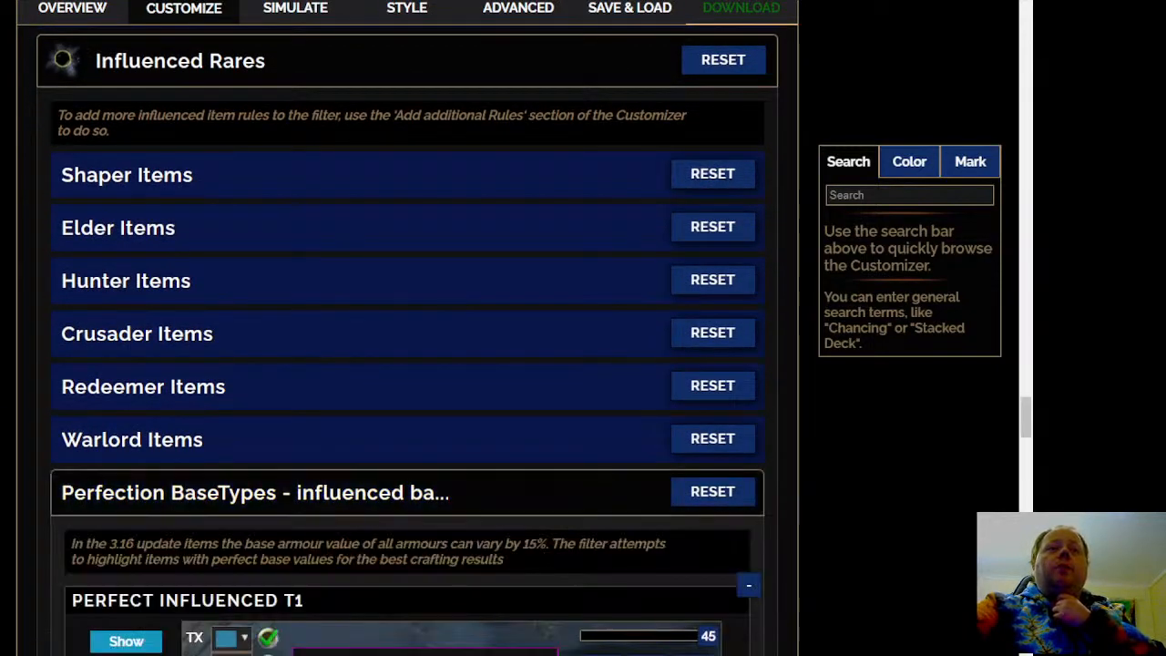
scroll(407, 339, down, 3)
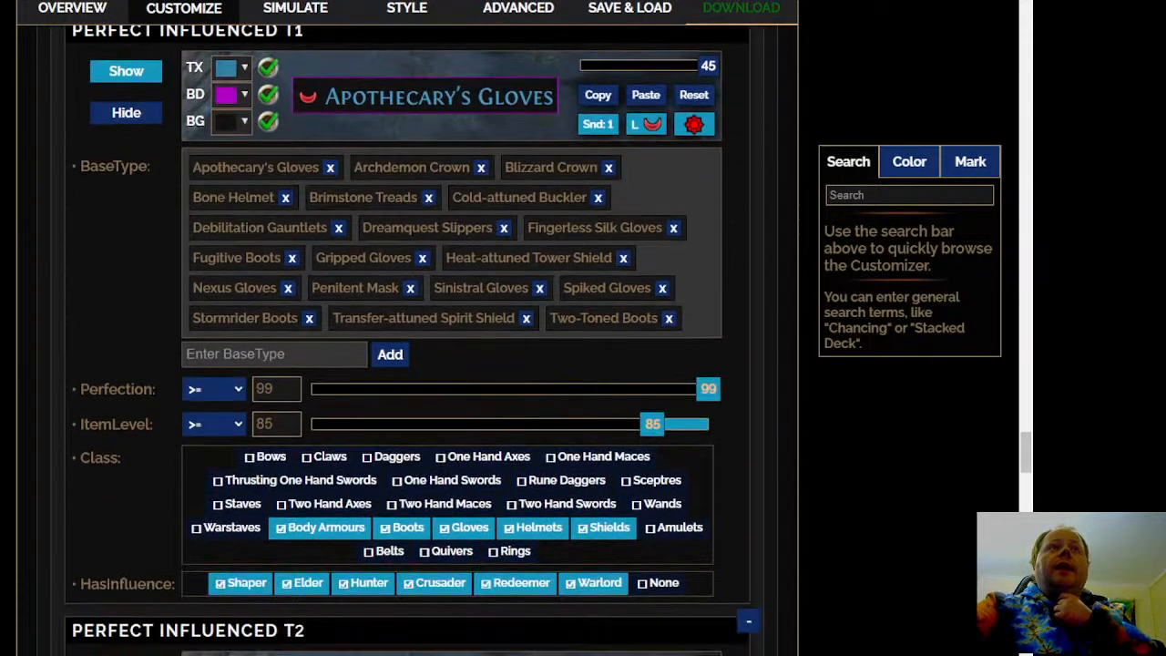
scroll(406, 340, down, 7)
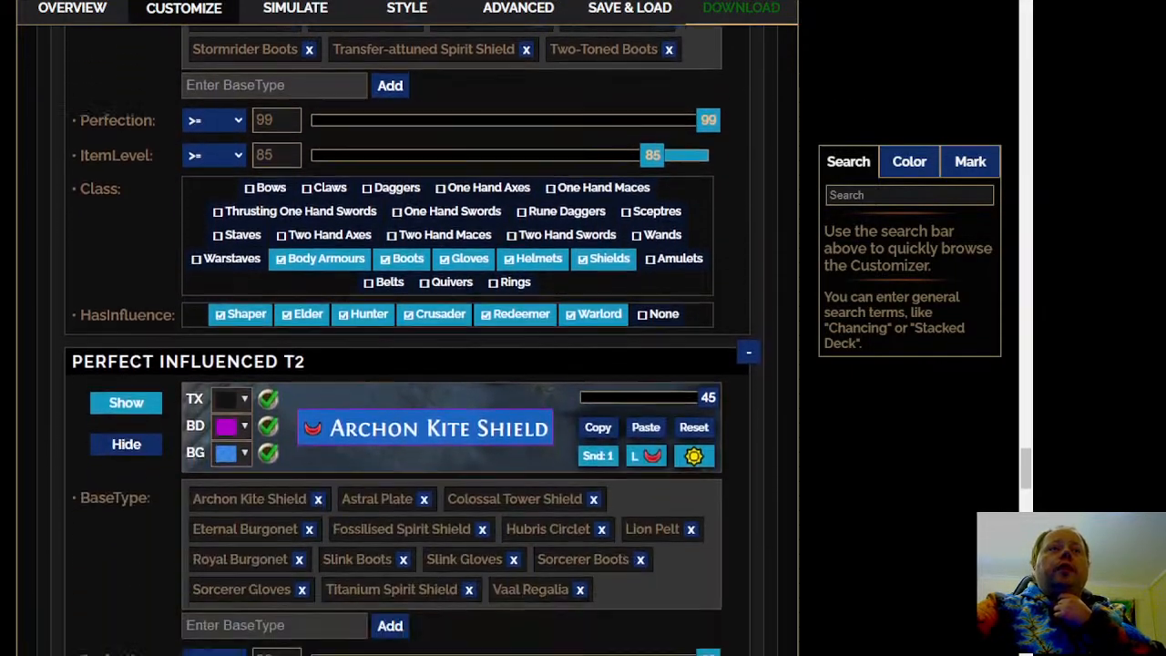
scroll(406, 340, down, 10)
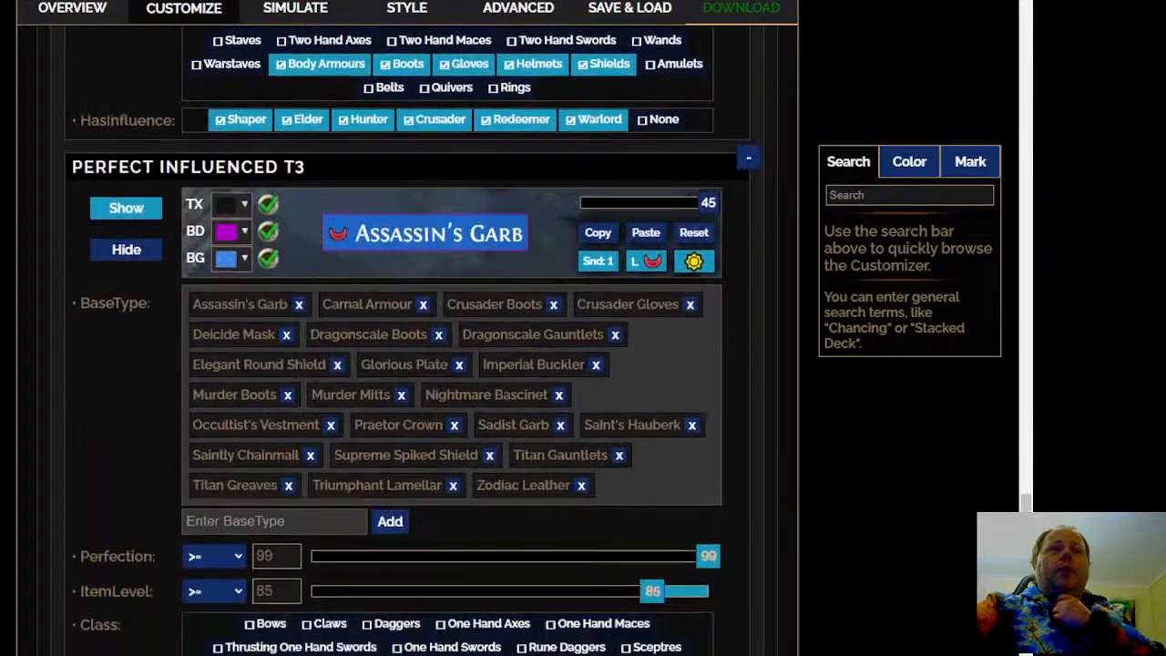
scroll(407, 339, up, 20)
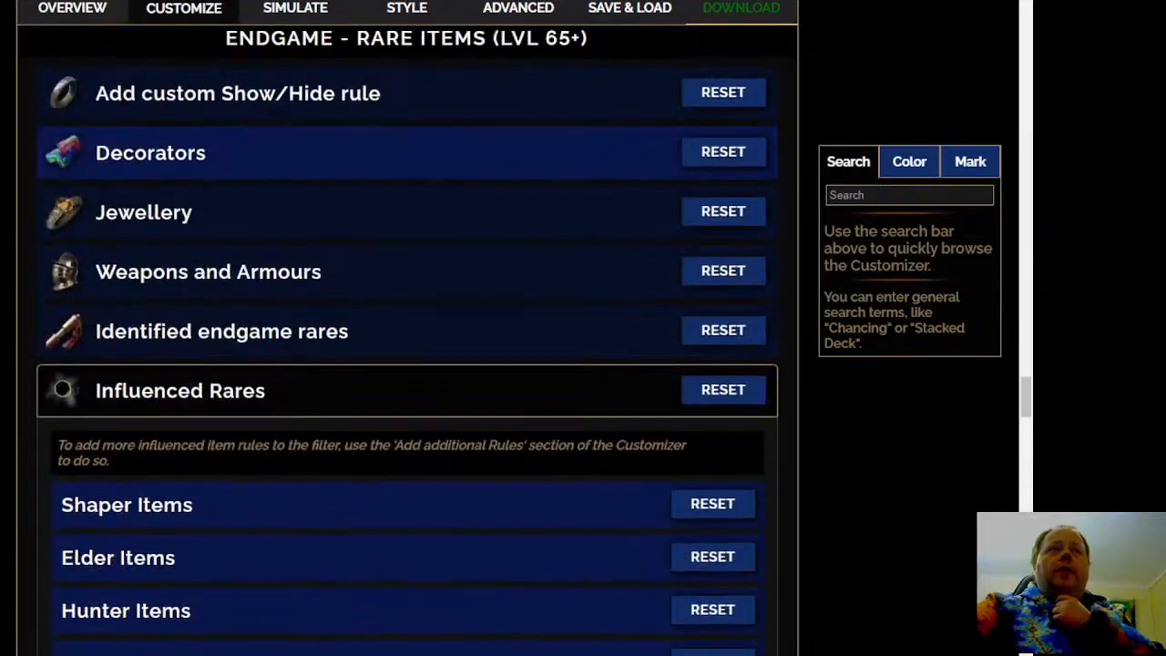
scroll(406, 340, down, 3)
scroll(406, 340, down, 3)
scroll(406, 340, down, 17)
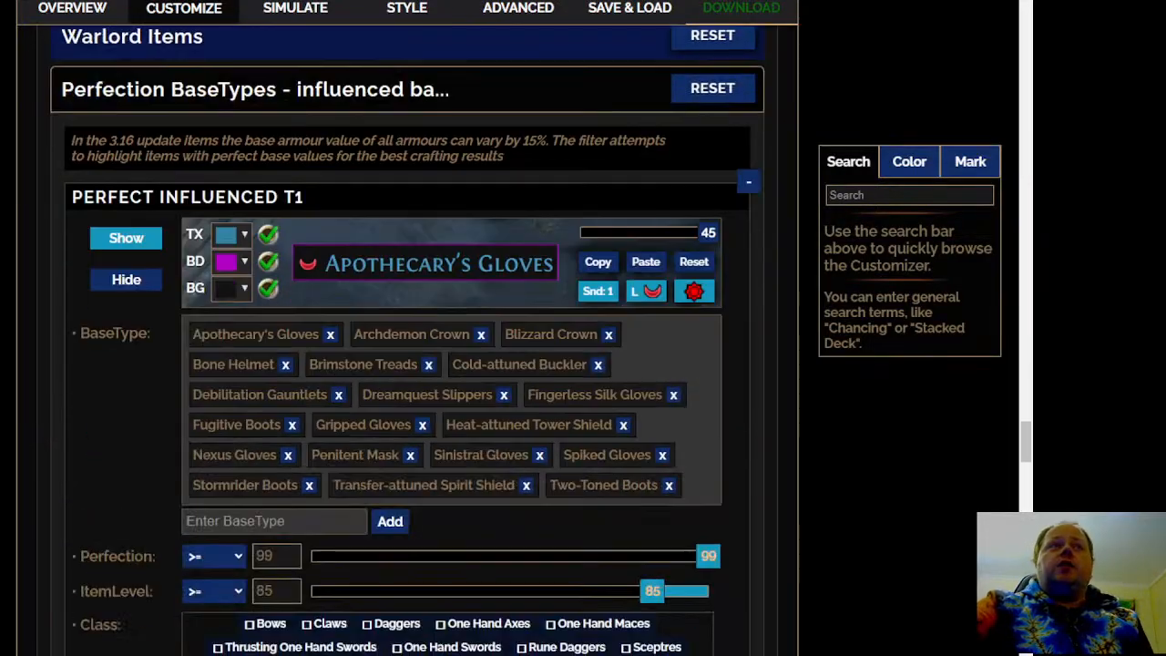
Expand the Shaper Items section and review the base types, item levels and visibility of its Tier 1 and Tier 2 rules
scroll(406, 339, up, 7)
scroll(407, 340, up, 13)
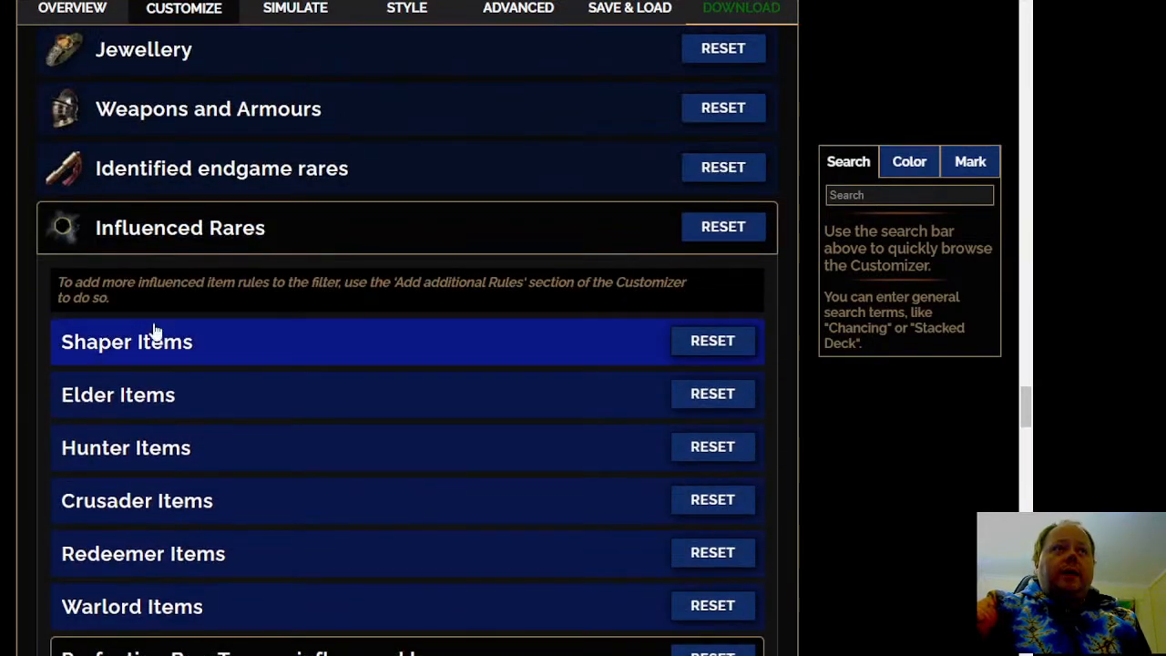
click(229, 346)
scroll(406, 339, down, 4)
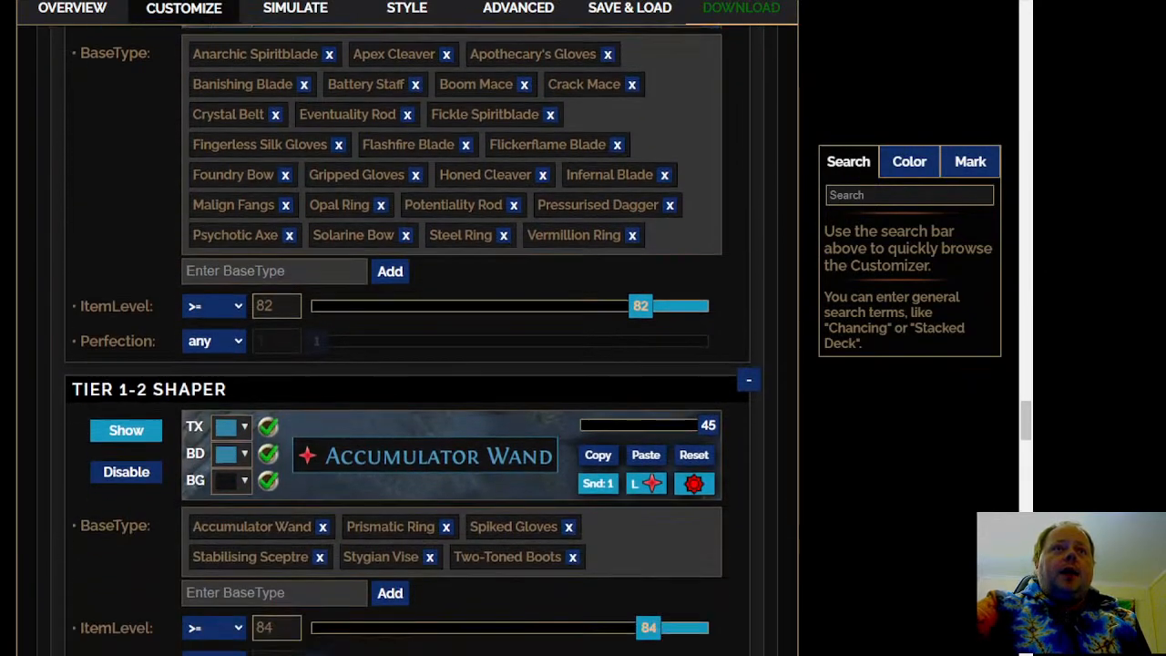
scroll(406, 340, down, 3)
scroll(406, 339, down, 3)
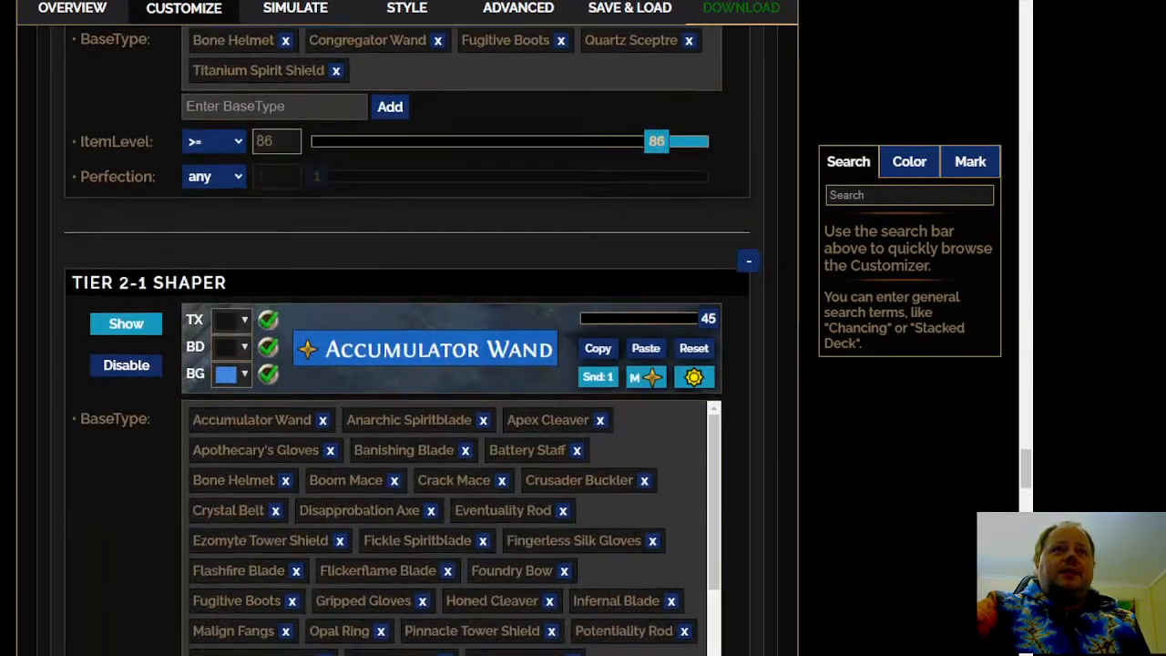
scroll(406, 340, down, 3)
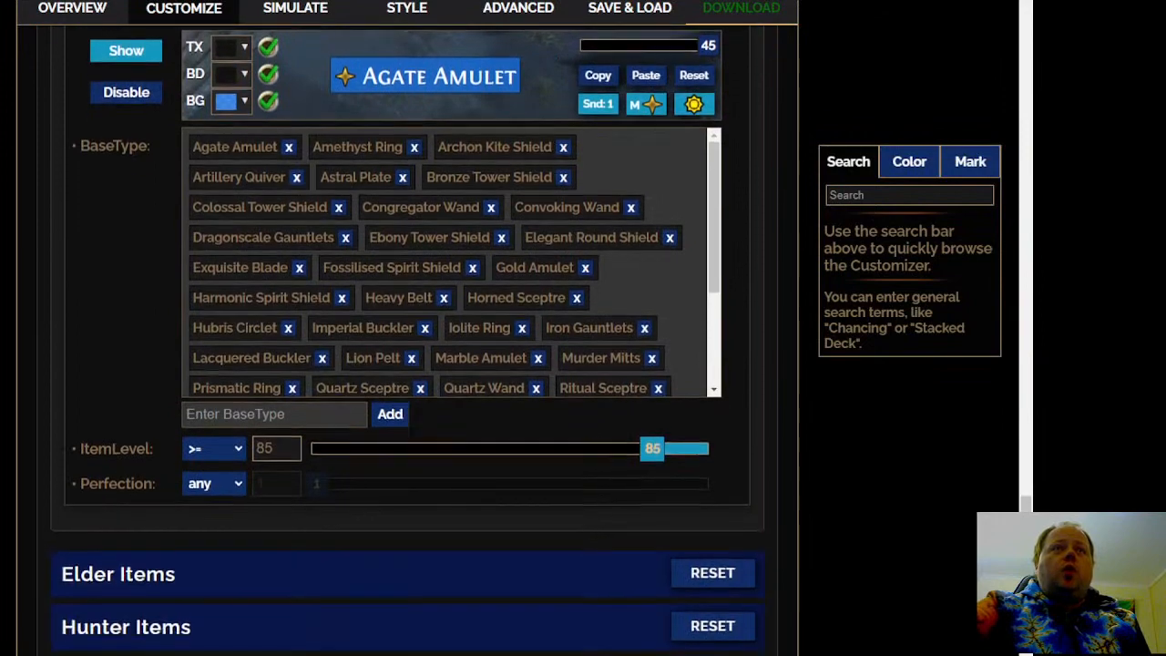
scroll(407, 340, down, 2)
scroll(406, 340, down, 1)
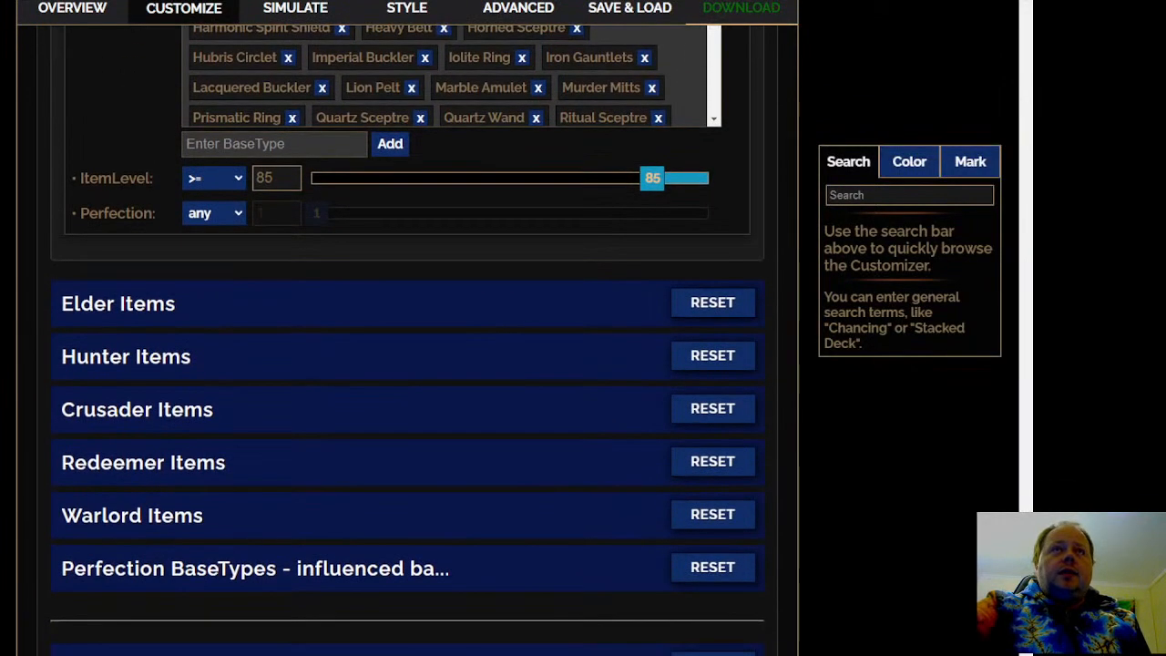
scroll(406, 340, up, 2)
scroll(406, 339, down, 3)
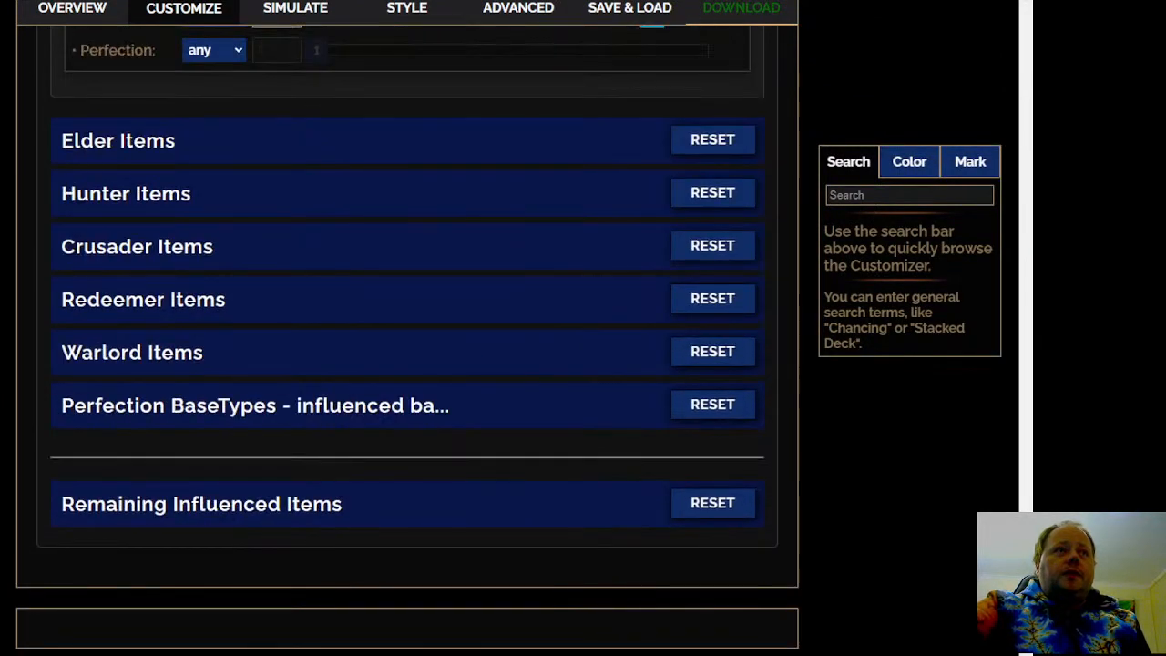
scroll(407, 340, up, 6)
scroll(406, 340, up, 7)
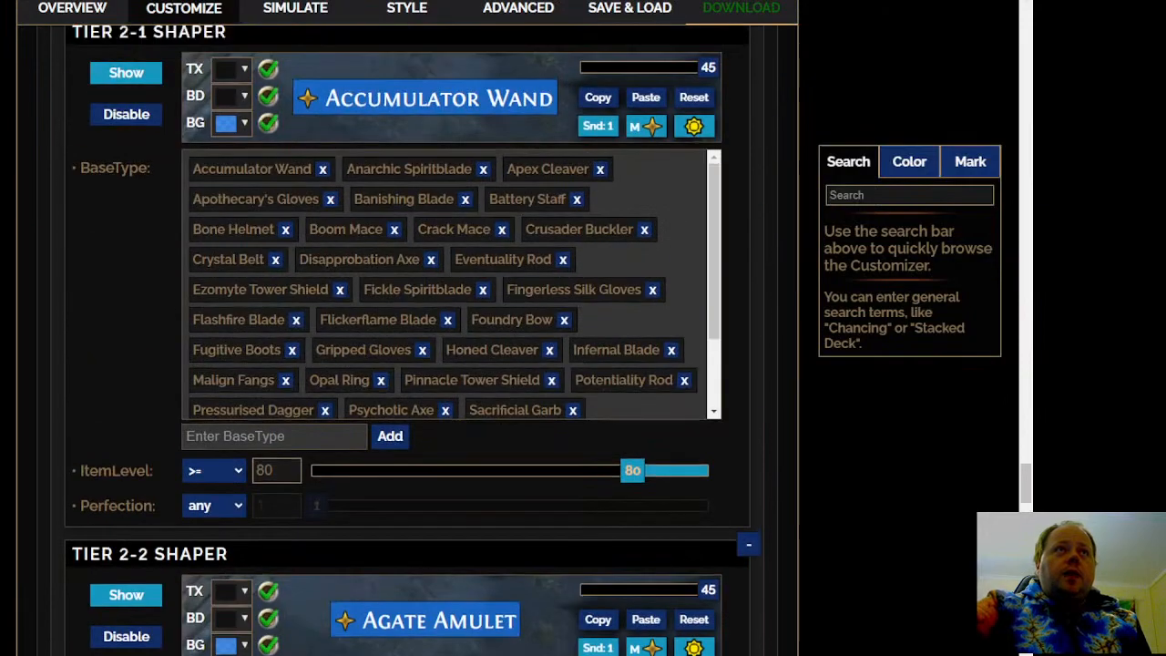
scroll(406, 365, up, 15)
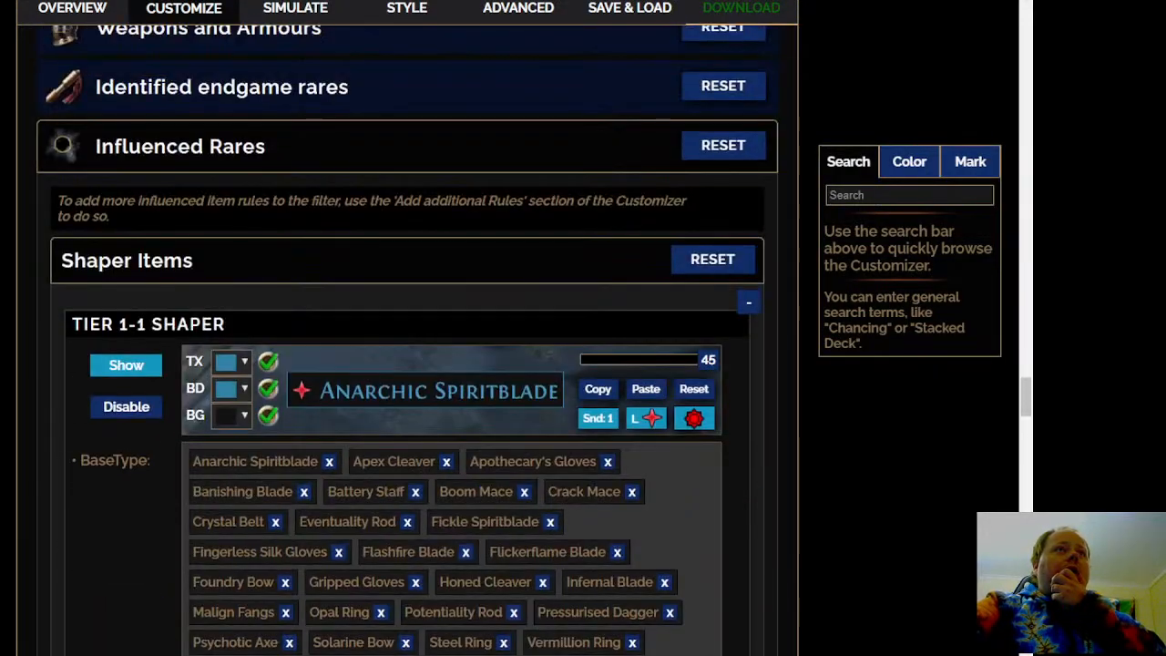
scroll(406, 365, down, 1)
scroll(407, 364, down, 1)
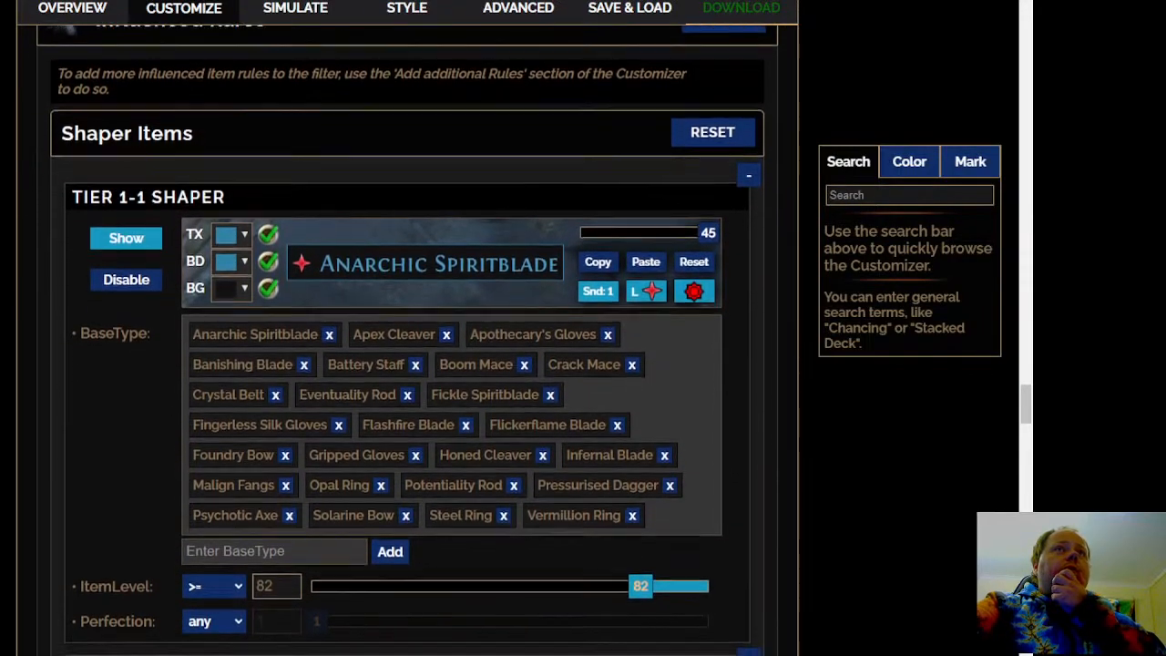
Review the base types and item levels of the remaining Tier 2 Shaper rules, through to the other influence subsections
scroll(407, 365, down, 10)
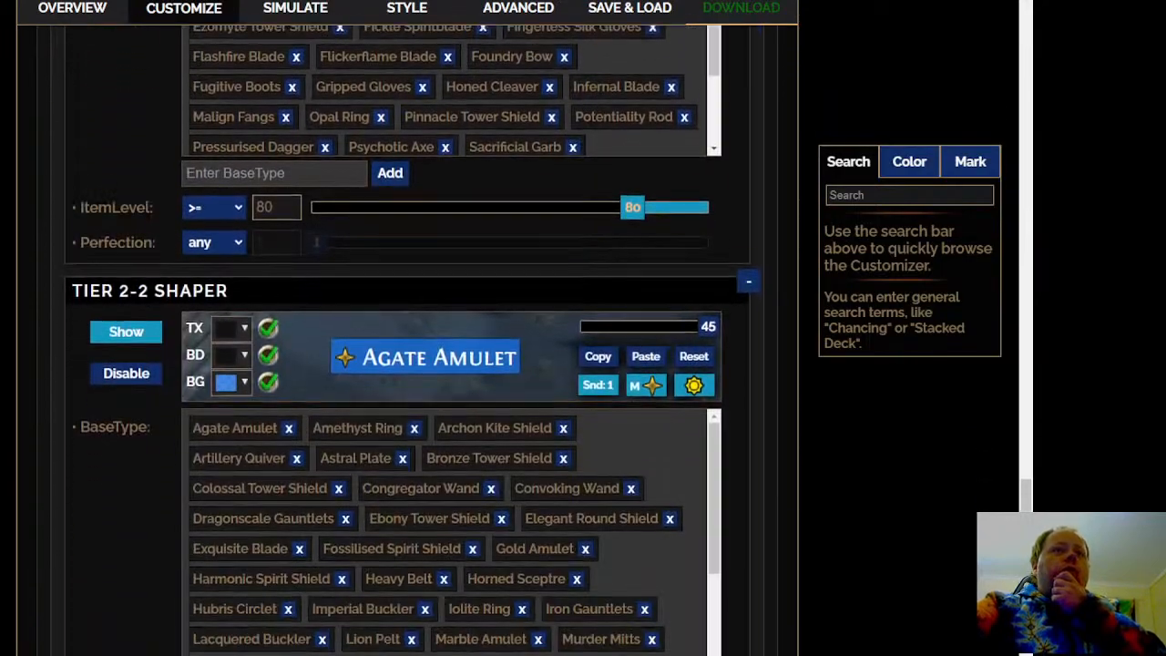
scroll(406, 365, down, 2)
scroll(406, 364, down, 2)
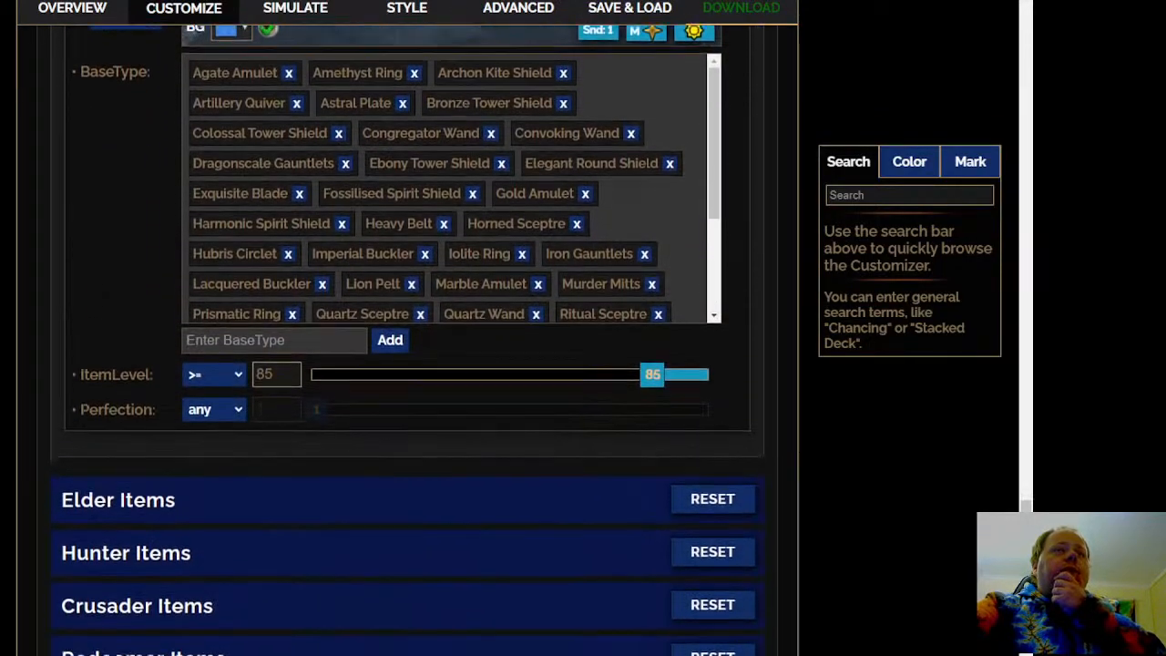
scroll(239, 457, down, 3)
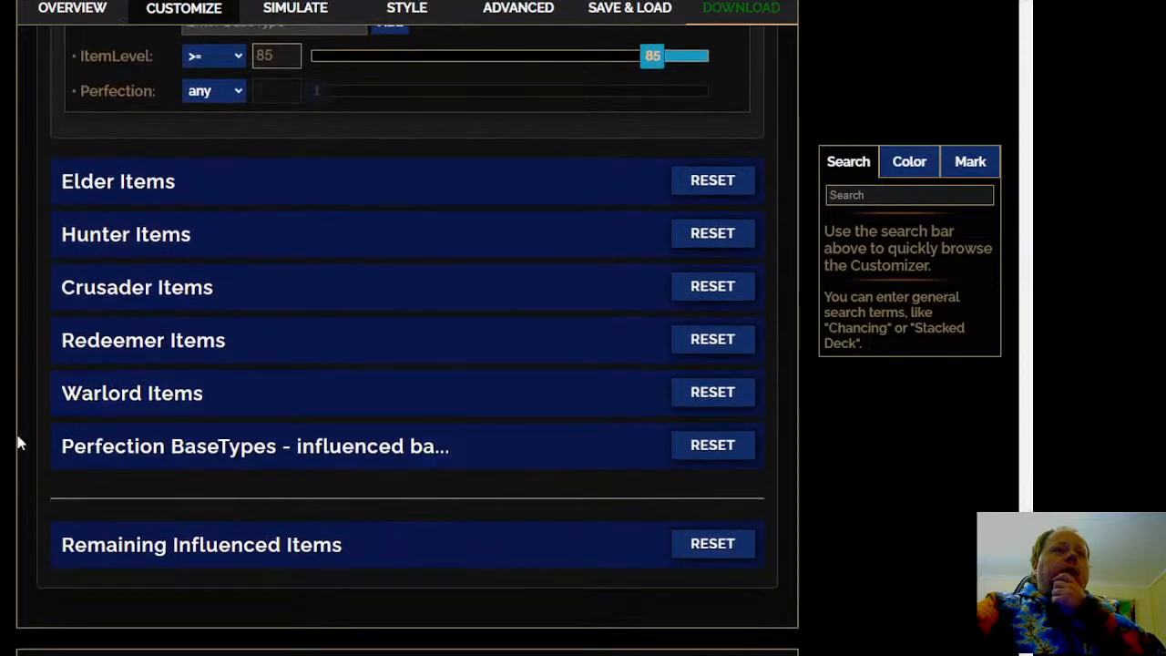
Expand Remaining Influenced Items and look through its high level, small influenced and remaining influenced rares rules
click(238, 457)
scroll(239, 457, down, 3)
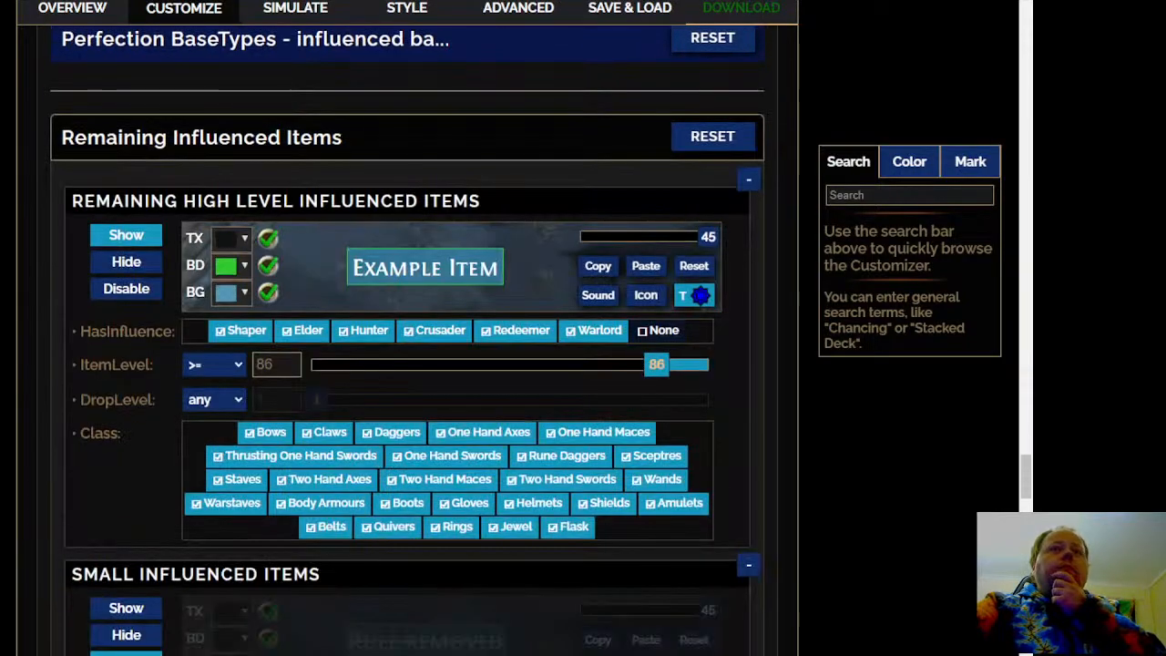
scroll(239, 457, down, 3)
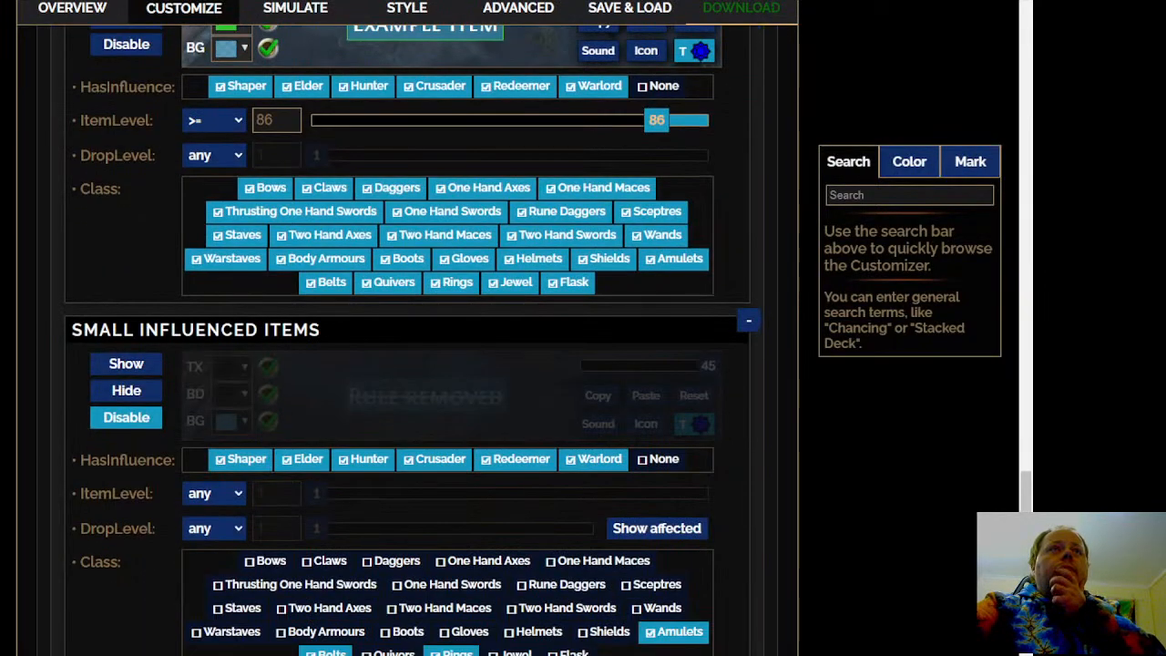
scroll(406, 364, down, 2)
scroll(406, 364, down, 6)
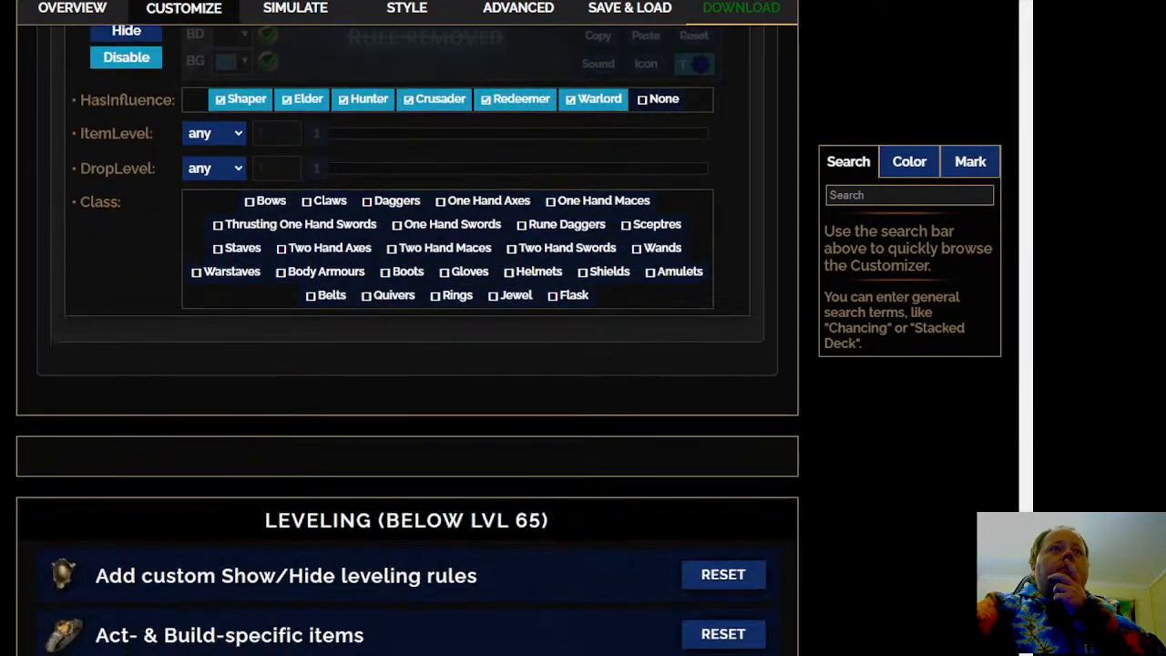
scroll(406, 364, up, 2)
scroll(407, 364, down, 3)
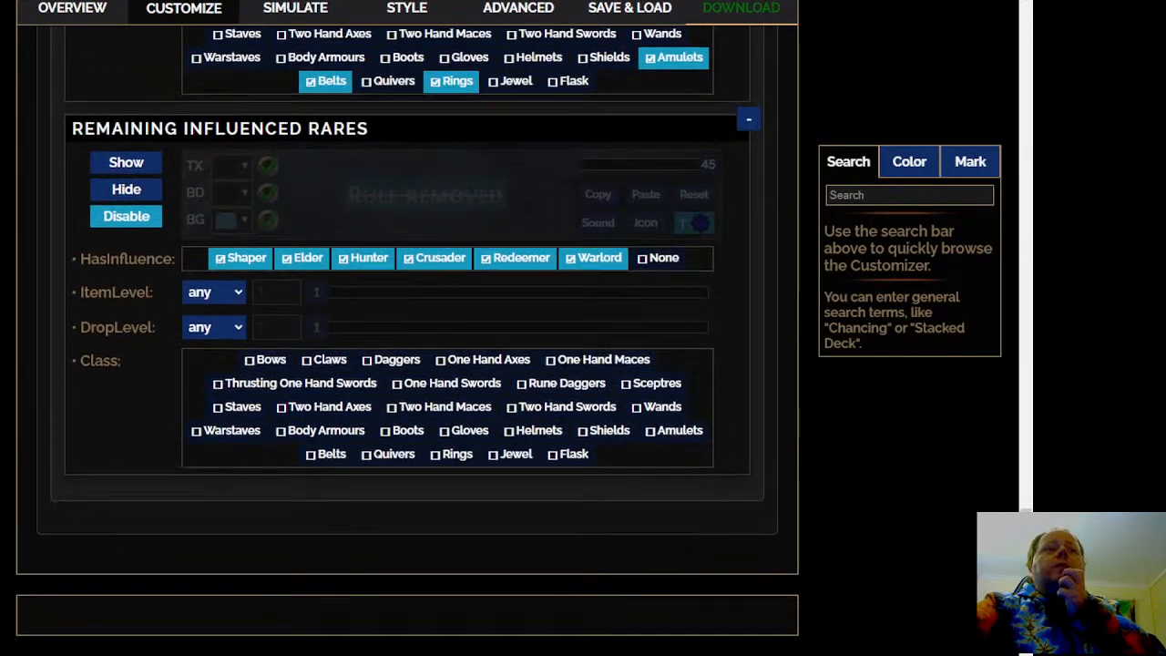
scroll(406, 365, up, 7)
scroll(407, 364, up, 4)
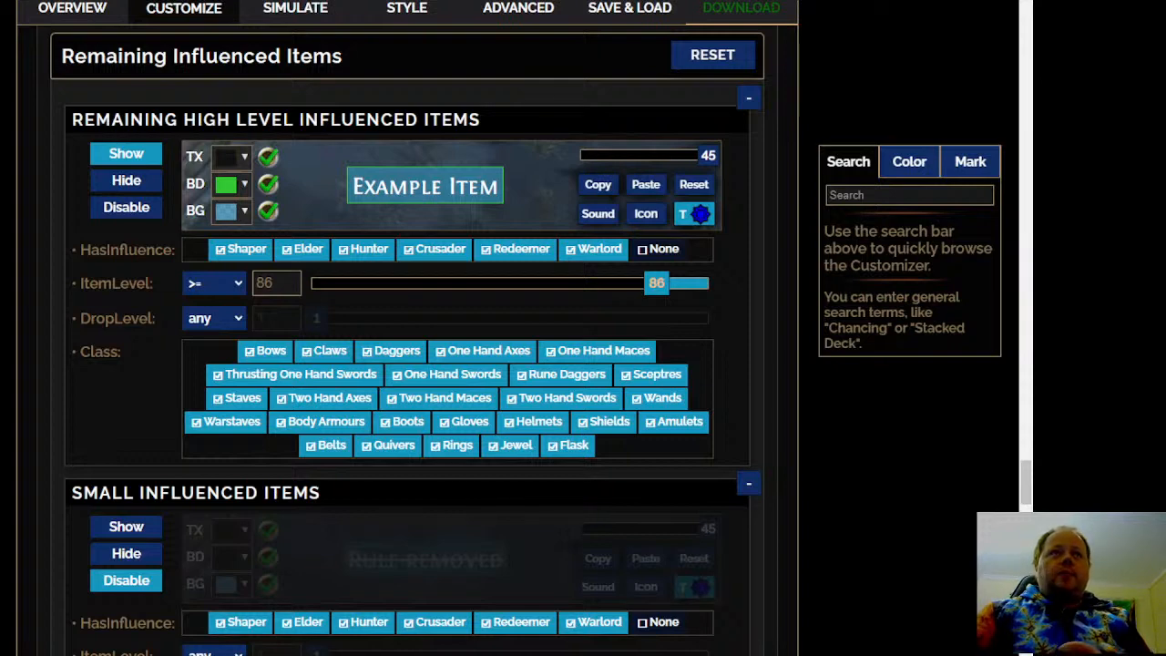
Compare the visibility, influences and item classes of the Small Influenced Items and Remaining Influenced Rares rules with the high level rule
scroll(406, 337, down, 5)
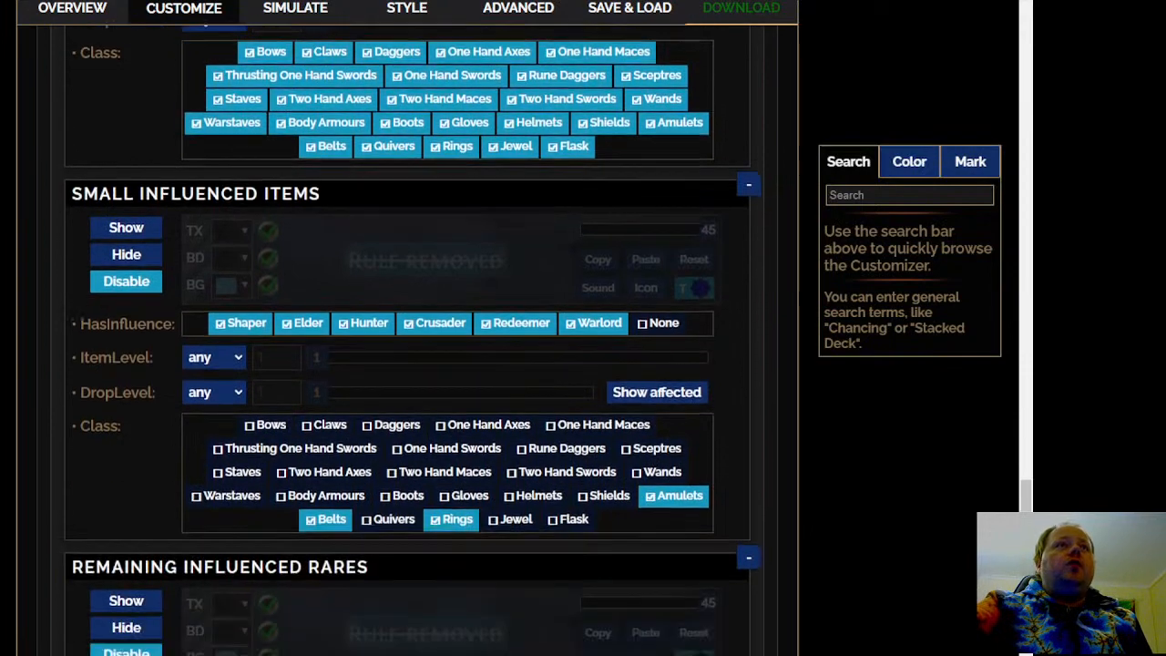
scroll(405, 337, down, 1)
scroll(405, 337, up, 2)
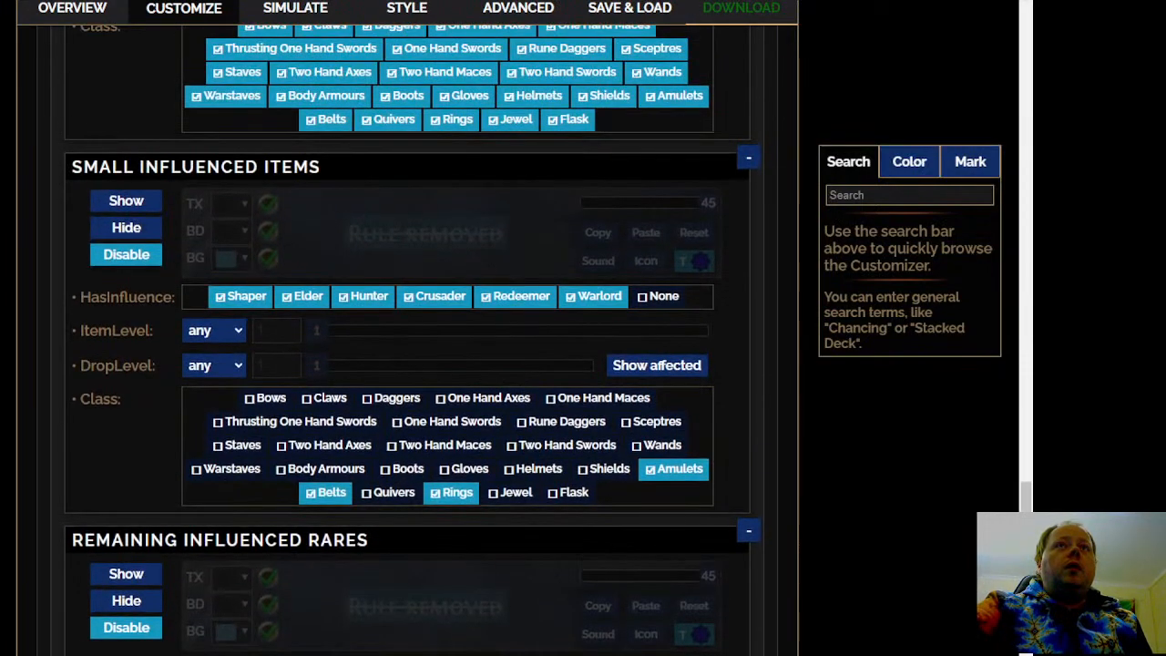
scroll(405, 336, down, 4)
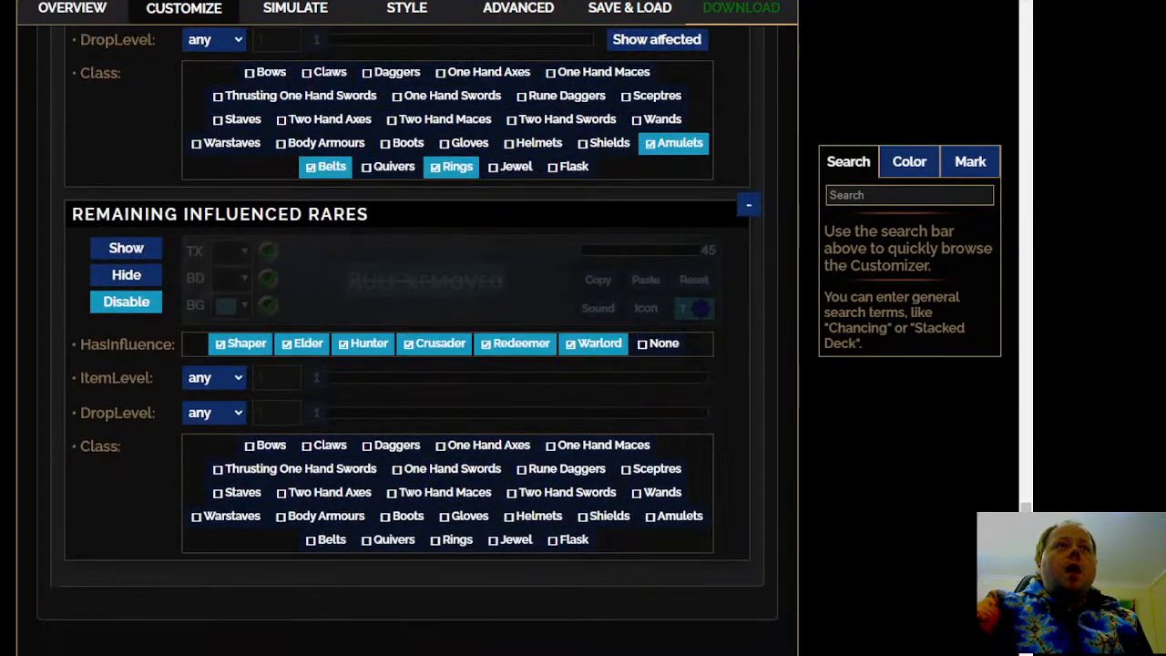
scroll(407, 340, down, 2)
scroll(407, 340, up, 1)
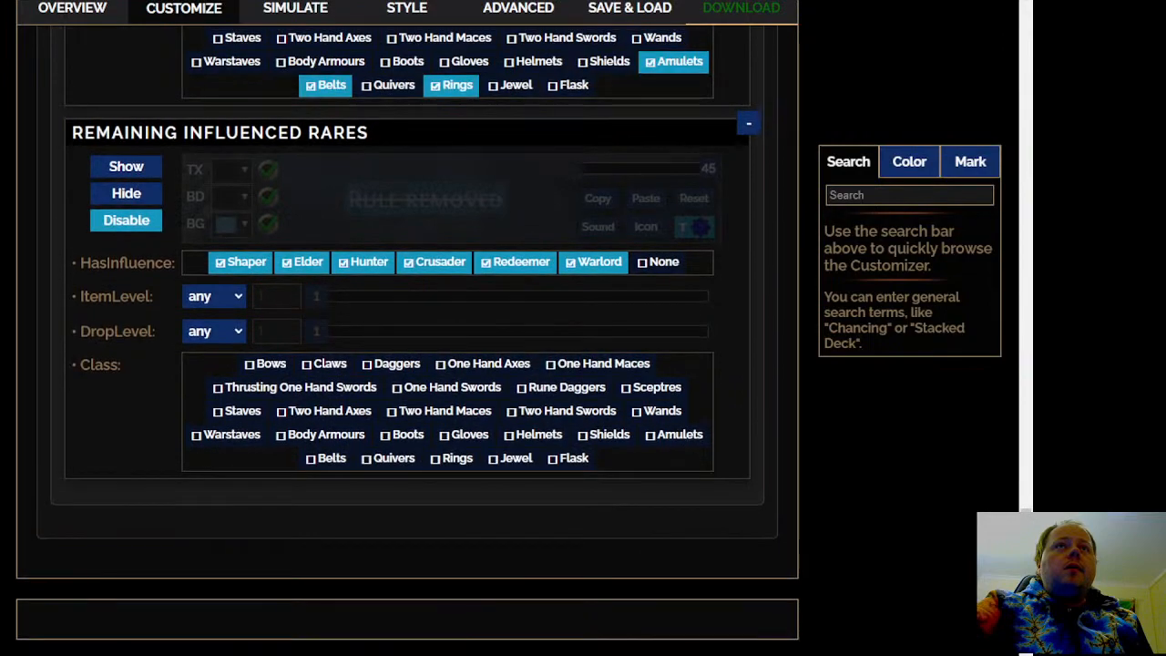
scroll(407, 340, up, 9)
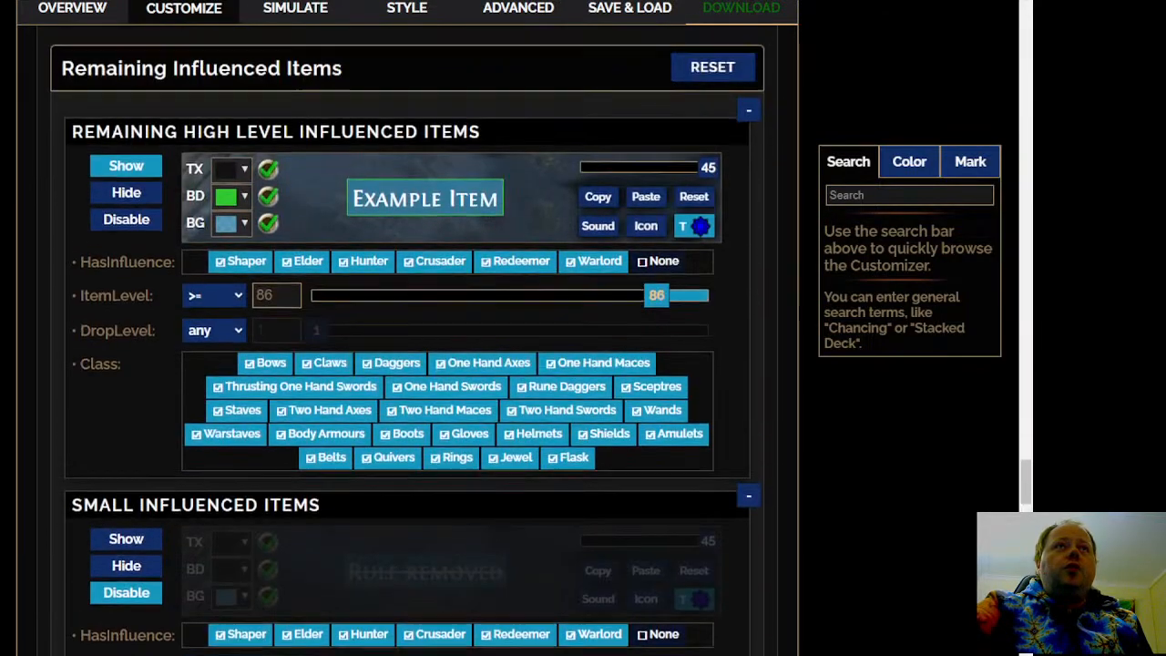
scroll(909, 38, up, 1)
scroll(313, 216, down, 8)
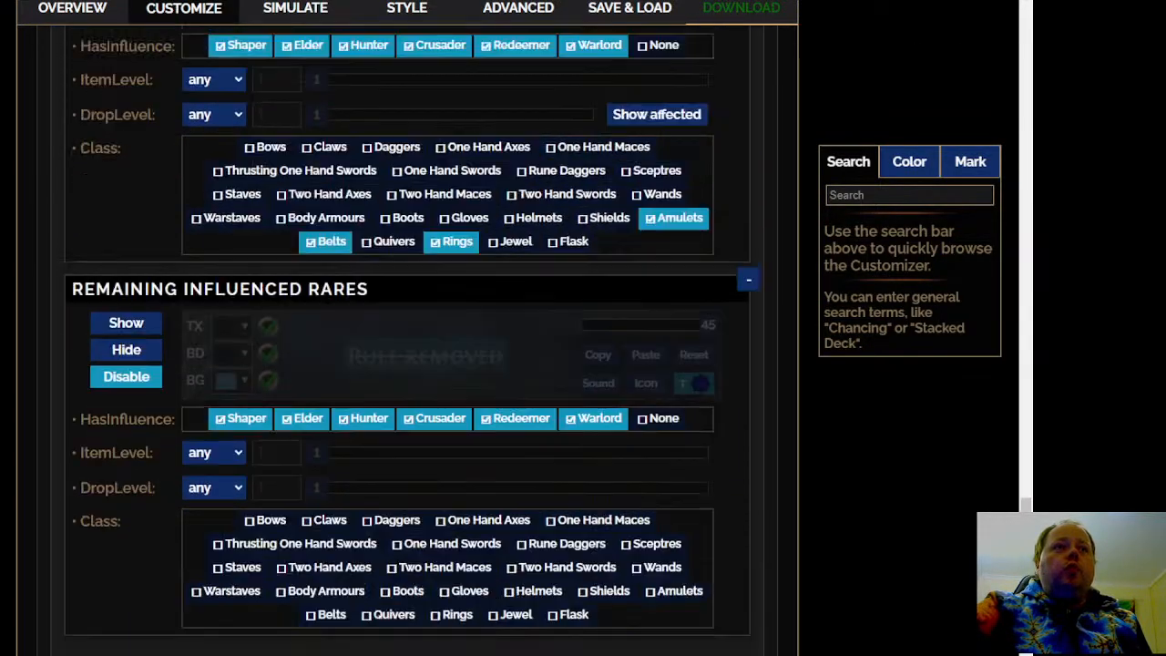
scroll(33, 345, down, 4)
scroll(278, 312, up, 10)
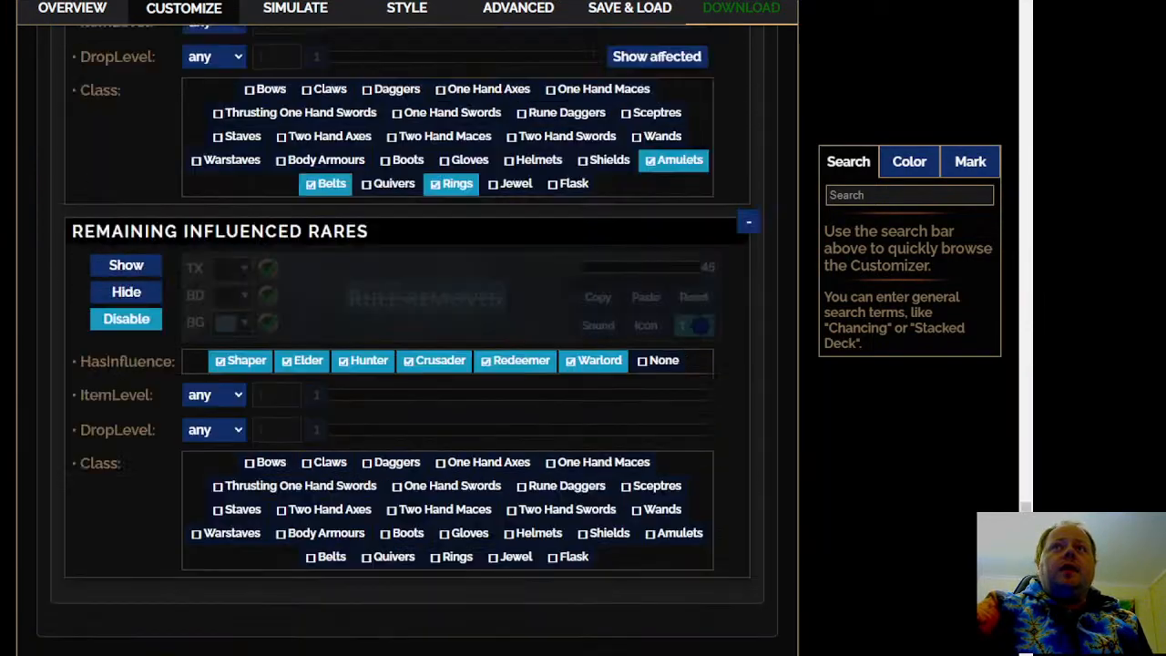
scroll(277, 372, down, 2)
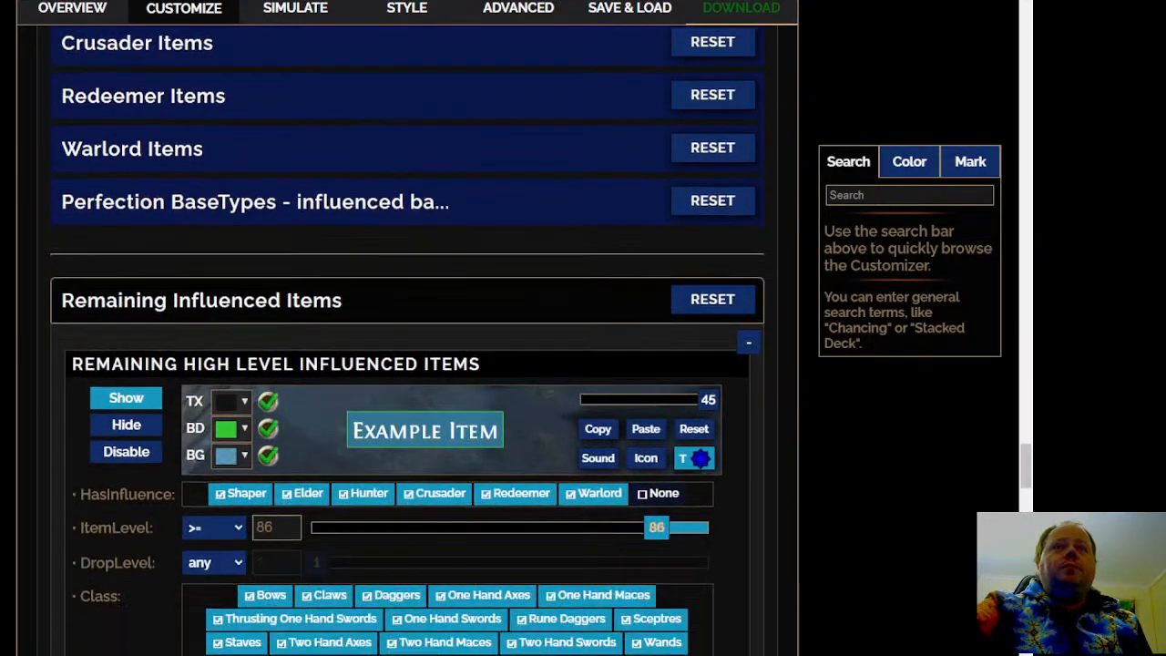
scroll(21, 381, down, 6)
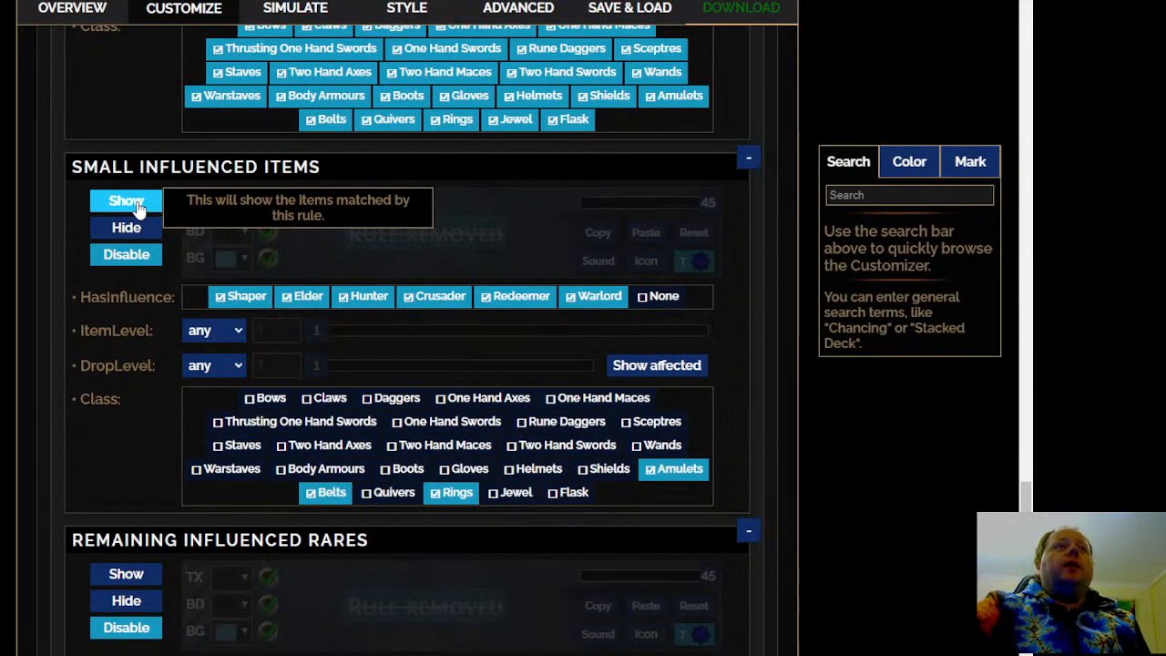
Try to show the Remaining Influenced Rares rule, then restrict it to Shaper by deselecting Elder, Hunter, Crusader, Redeemer and Warlord
scroll(135, 205, down, 4)
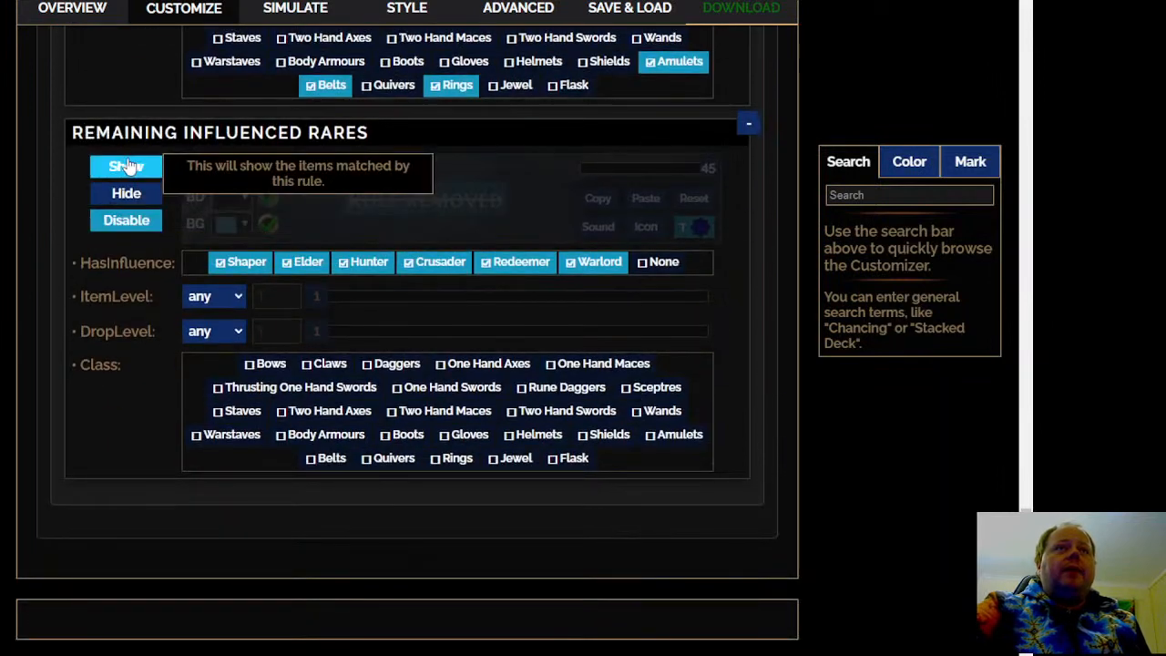
click(127, 167)
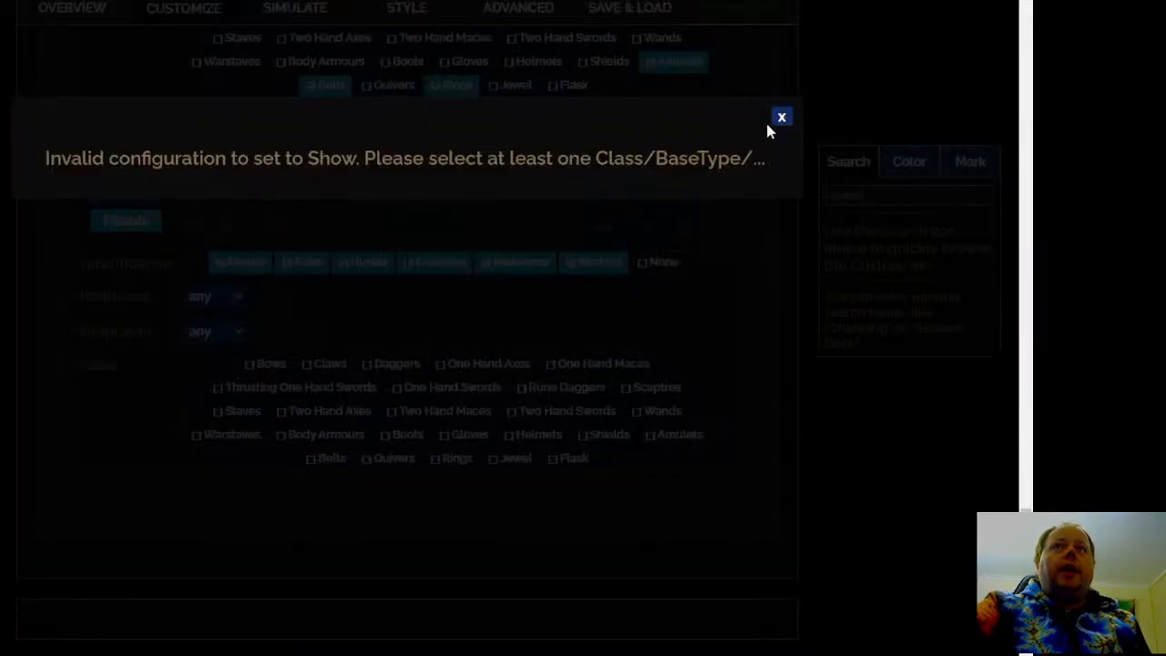
click(780, 118)
click(302, 266)
click(357, 266)
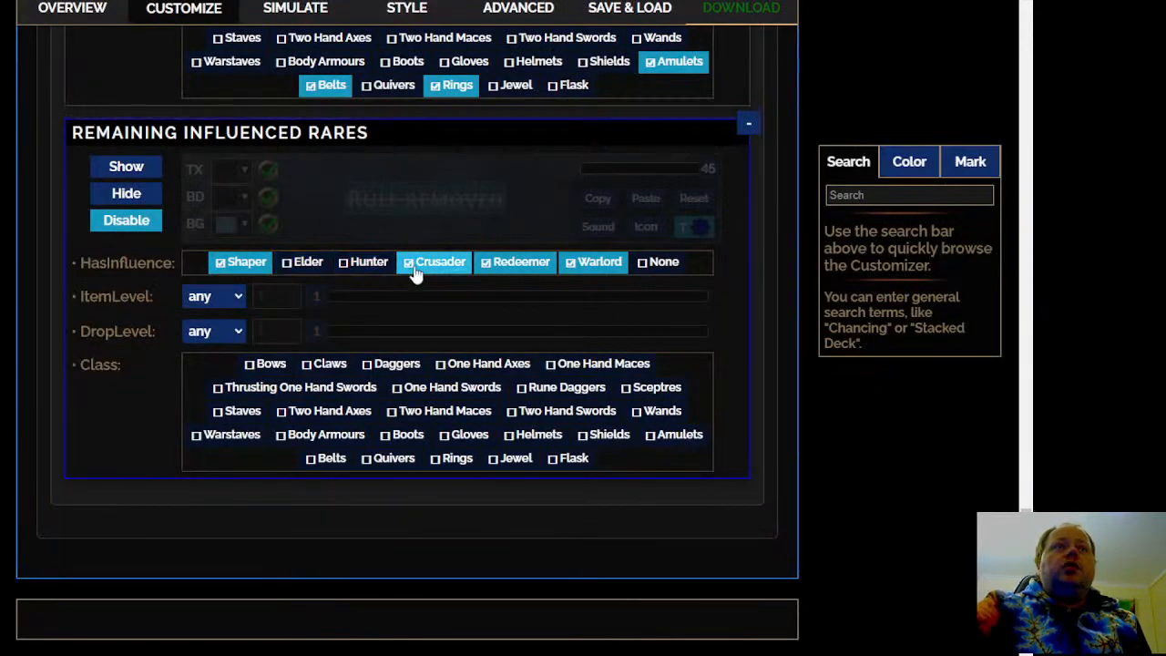
click(428, 262)
click(510, 265)
click(592, 263)
Select every item class in the Remaining Influenced Rares rule, including all weapons, armour, jewellery, quivers, jewels and flasks
click(266, 363)
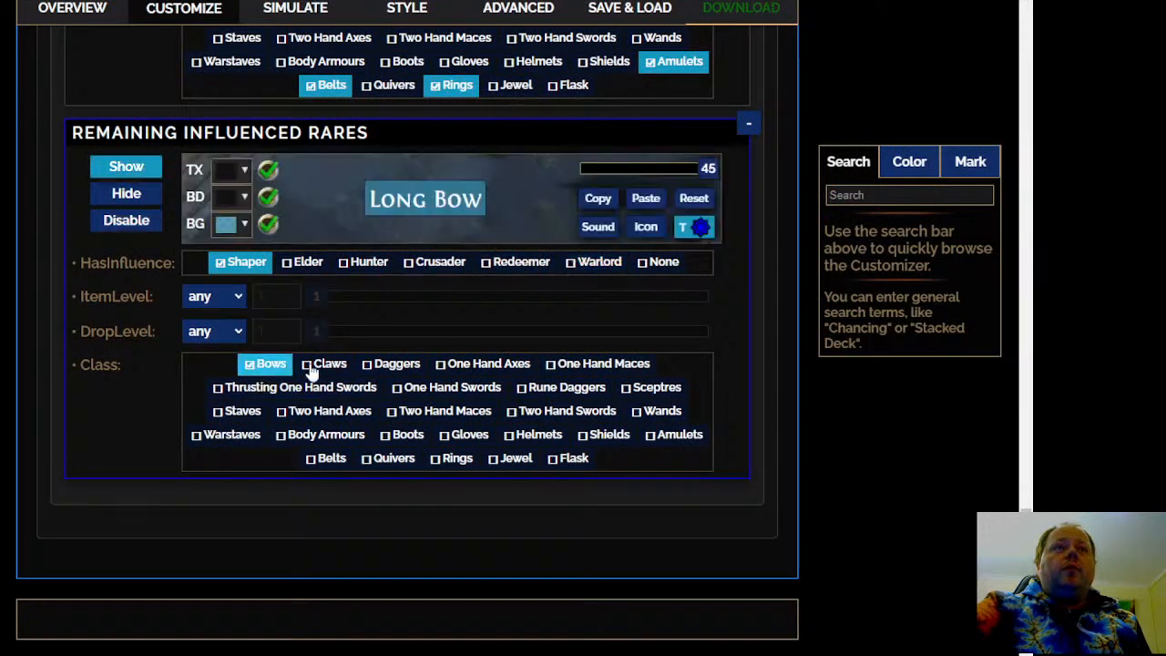
click(324, 363)
click(394, 363)
click(485, 364)
click(597, 363)
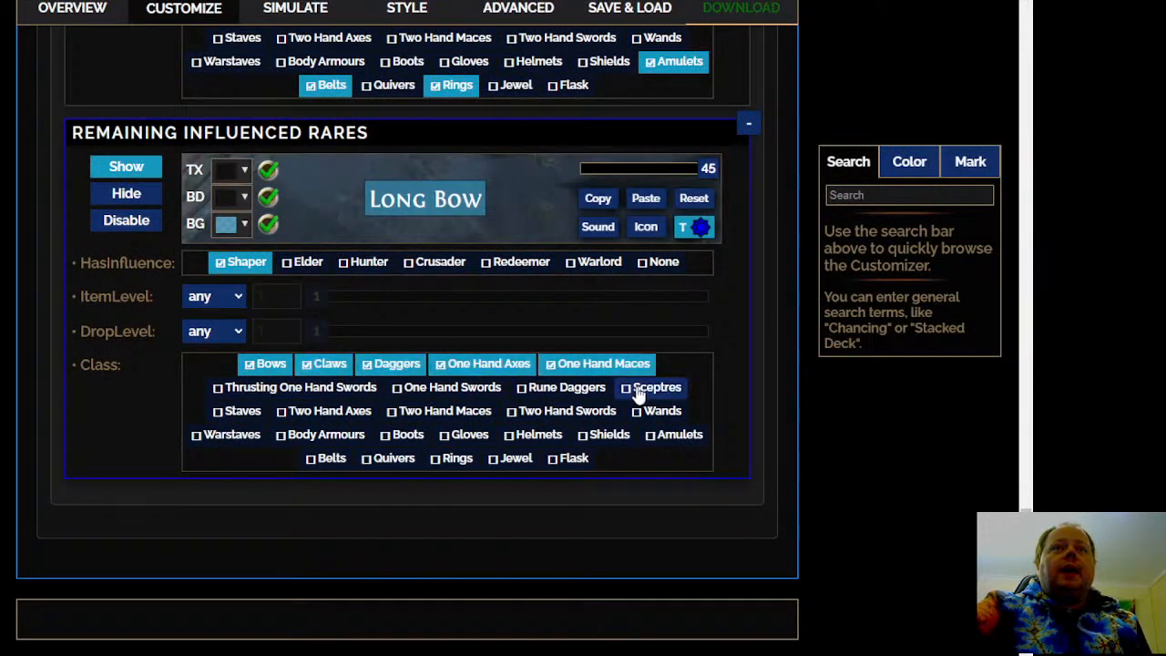
click(637, 389)
click(564, 387)
click(657, 411)
click(678, 434)
click(605, 435)
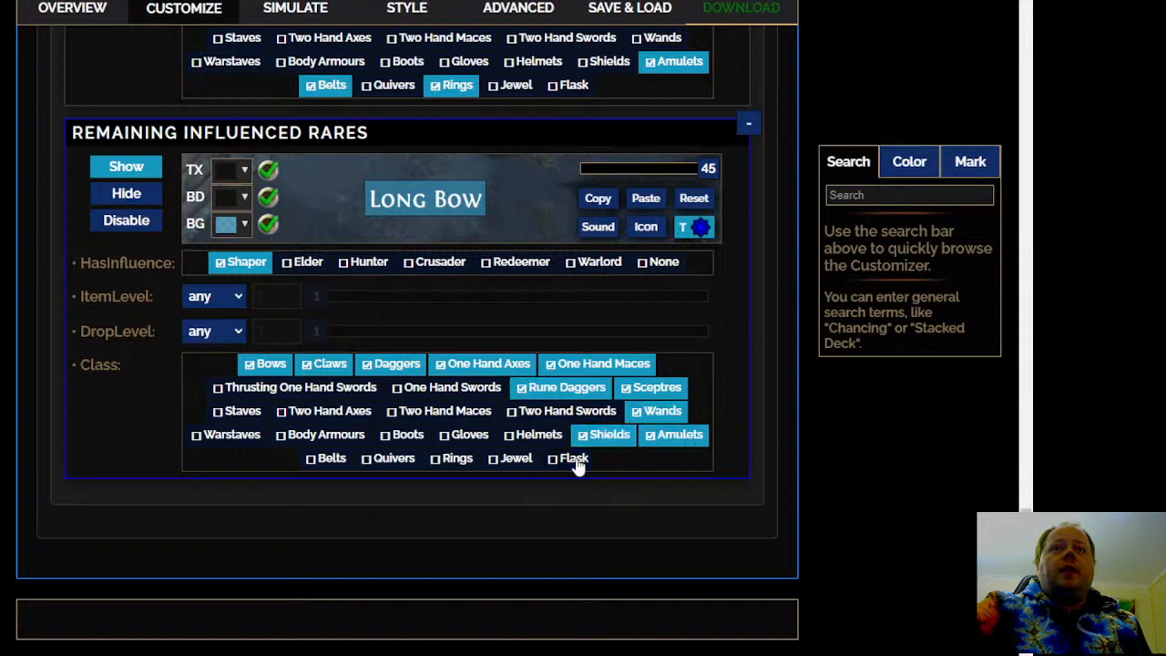
click(574, 458)
click(538, 435)
click(567, 411)
click(451, 387)
click(444, 411)
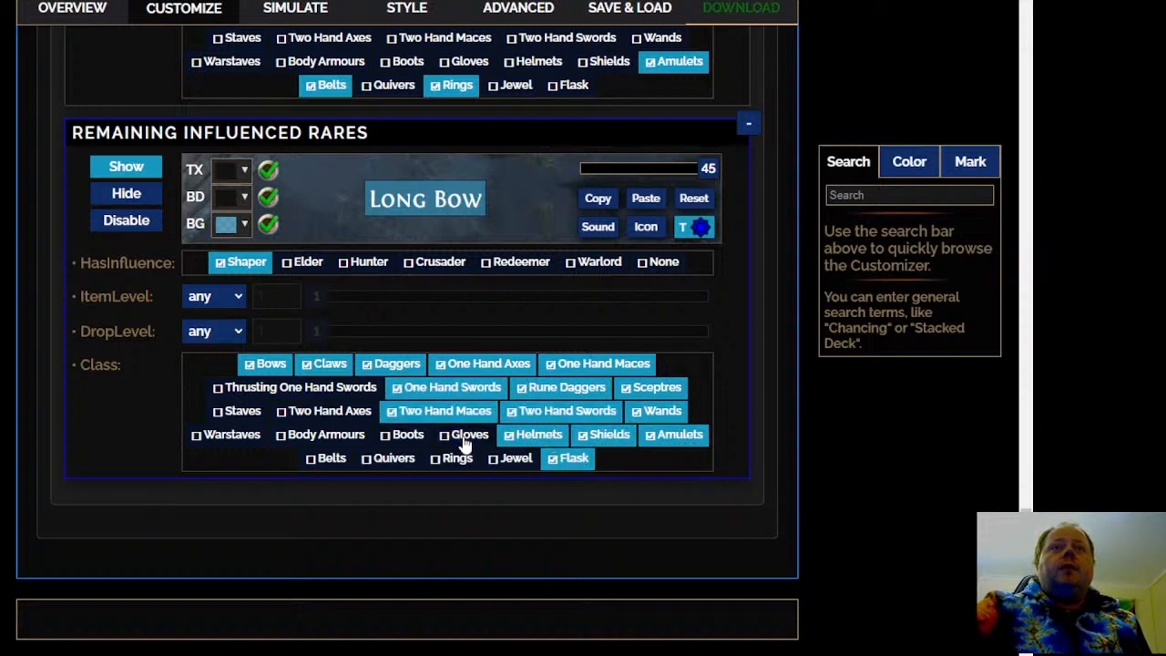
click(468, 435)
click(515, 458)
click(458, 458)
click(393, 458)
click(408, 434)
click(325, 434)
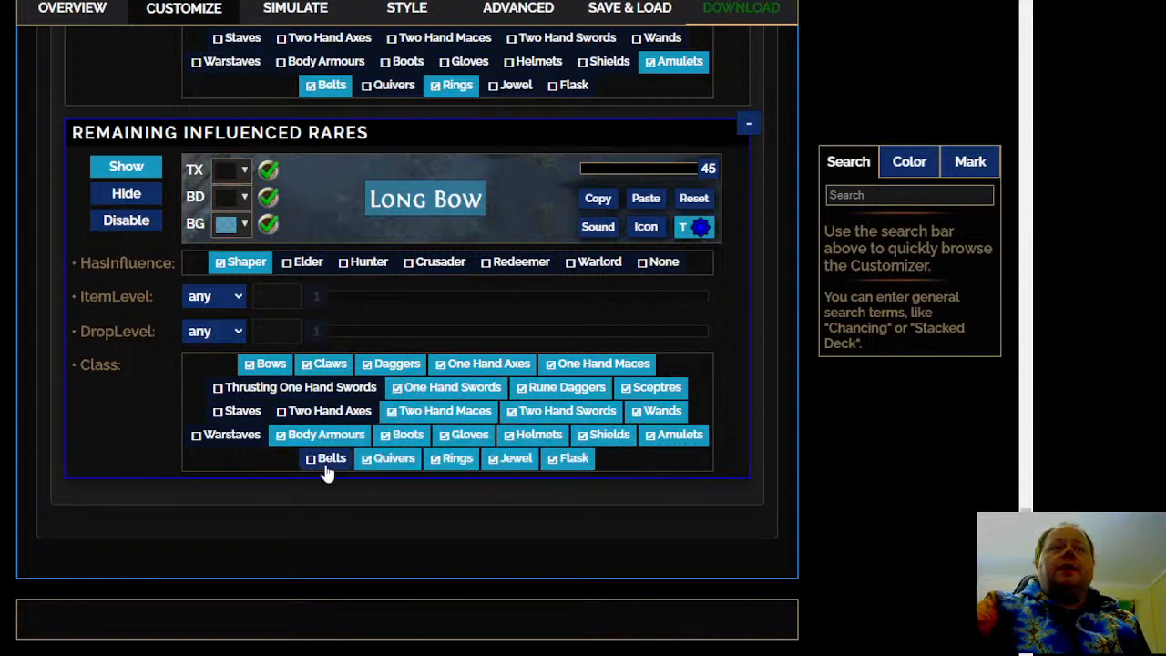
click(328, 460)
click(228, 435)
click(241, 411)
click(326, 410)
click(273, 387)
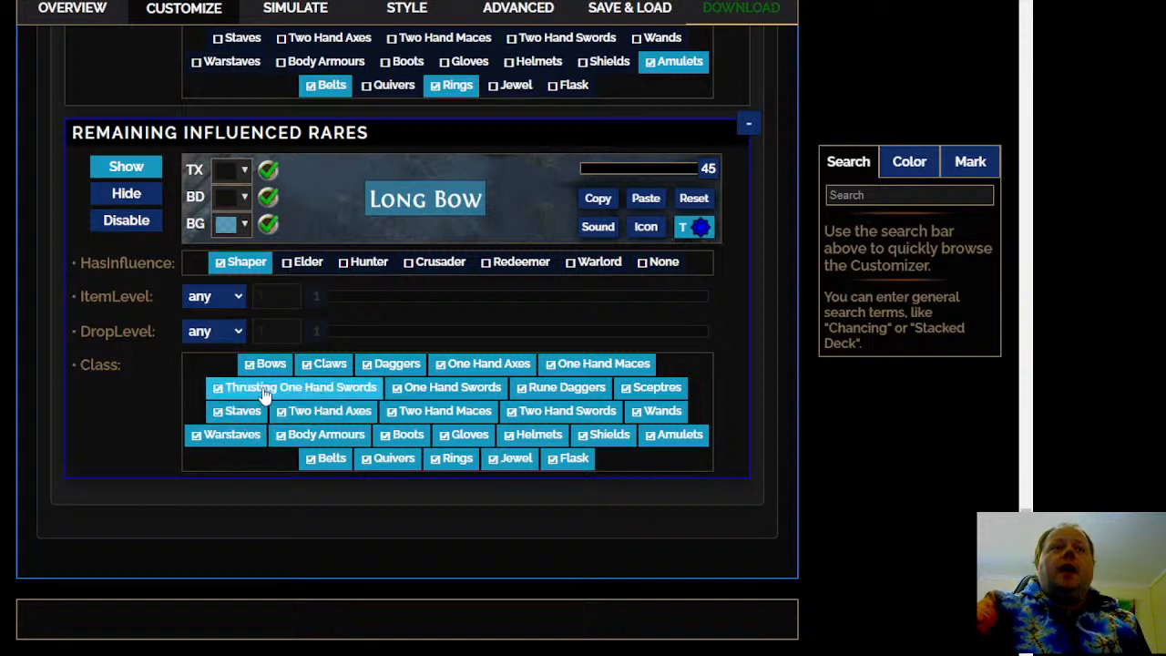
Check the appearance, influence and class settings of the Remaining Influenced Rares rule
scroll(91, 301, up, 1)
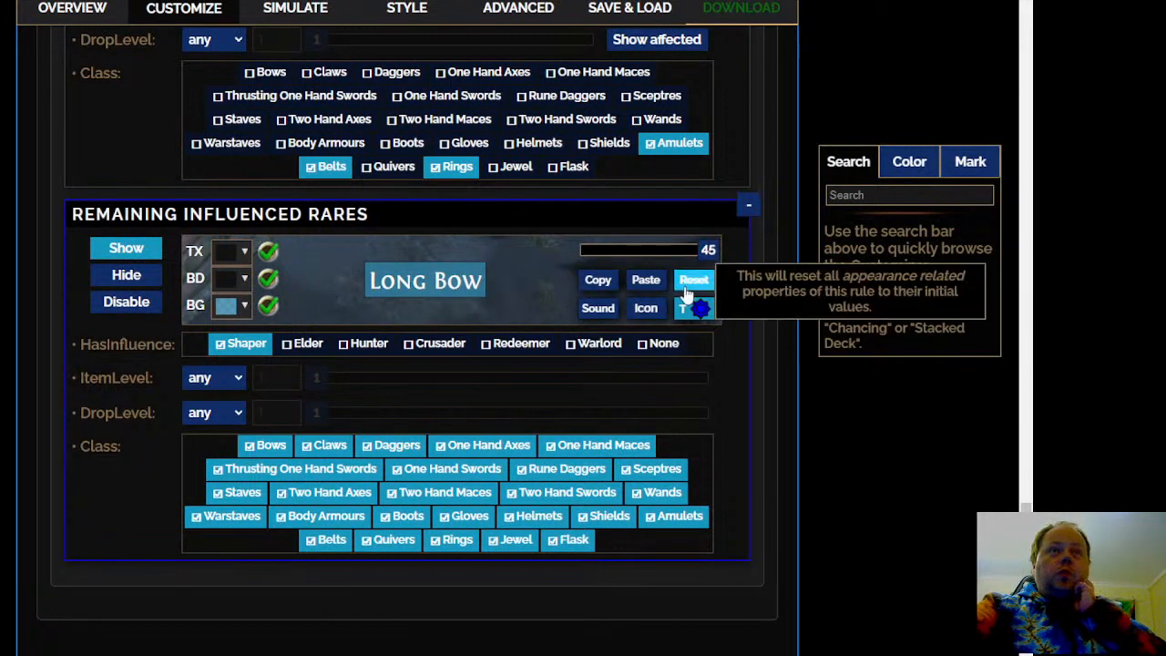
scroll(406, 364, down, 3)
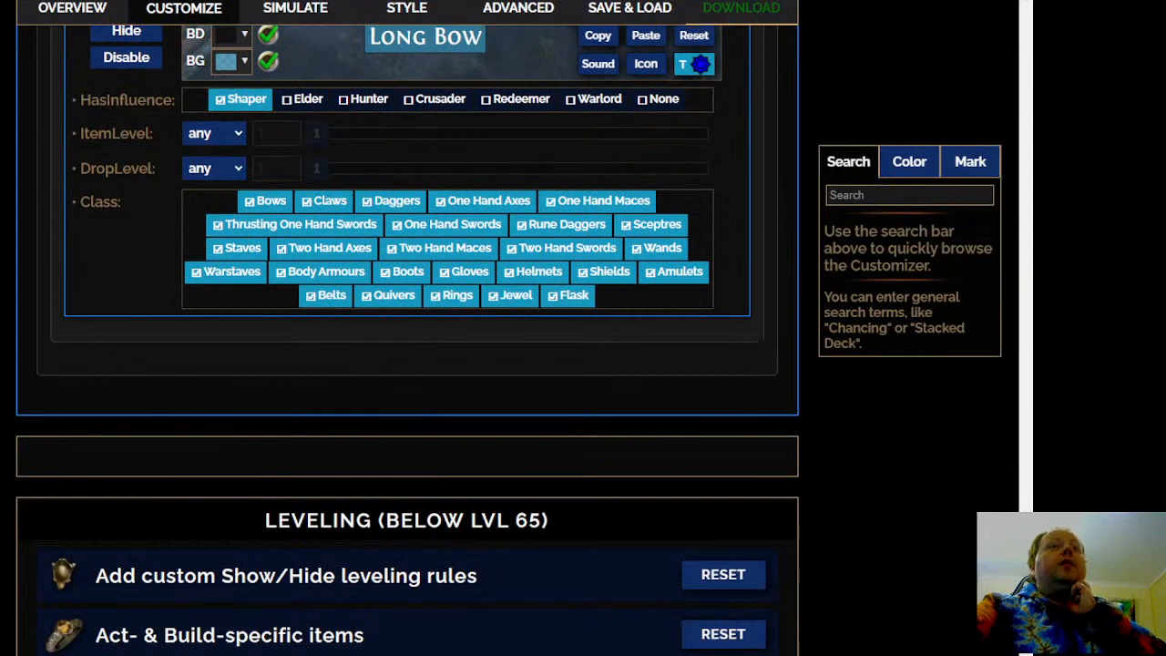
scroll(407, 337, up, 3)
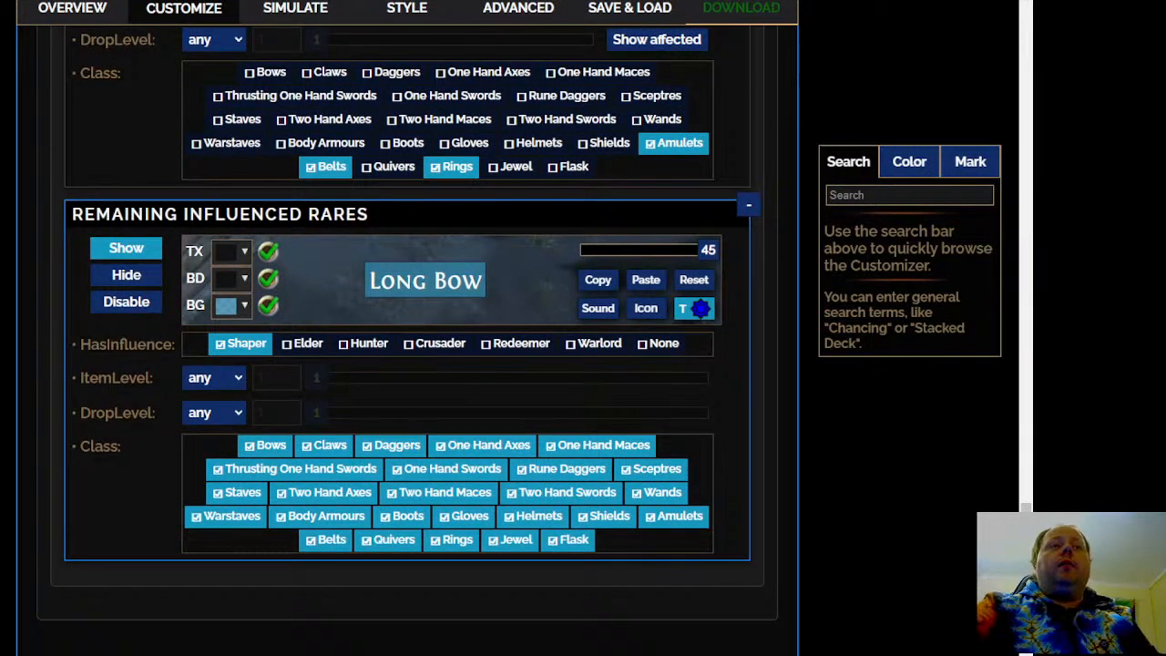
scroll(176, 364, down, 2)
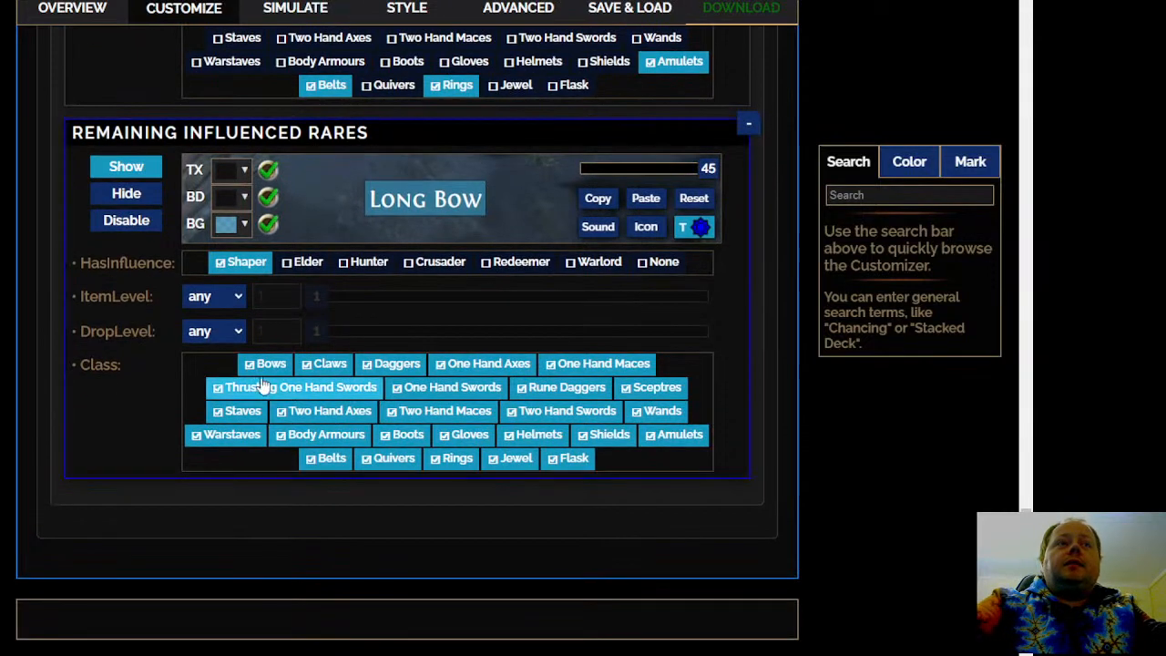
Expand Top Alt. Quality & Awakened Gems within Miscellaneous Skill Gems and review the Expensive Awakened Gems rule
scroll(406, 364, down, 7)
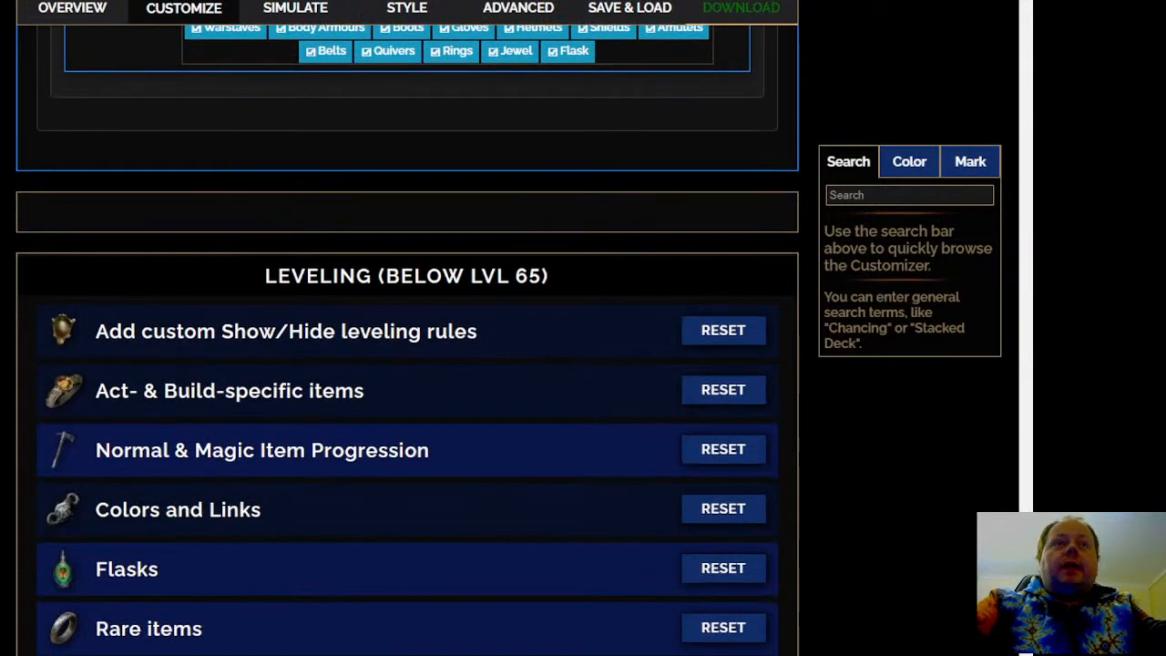
scroll(219, 171, down, 5)
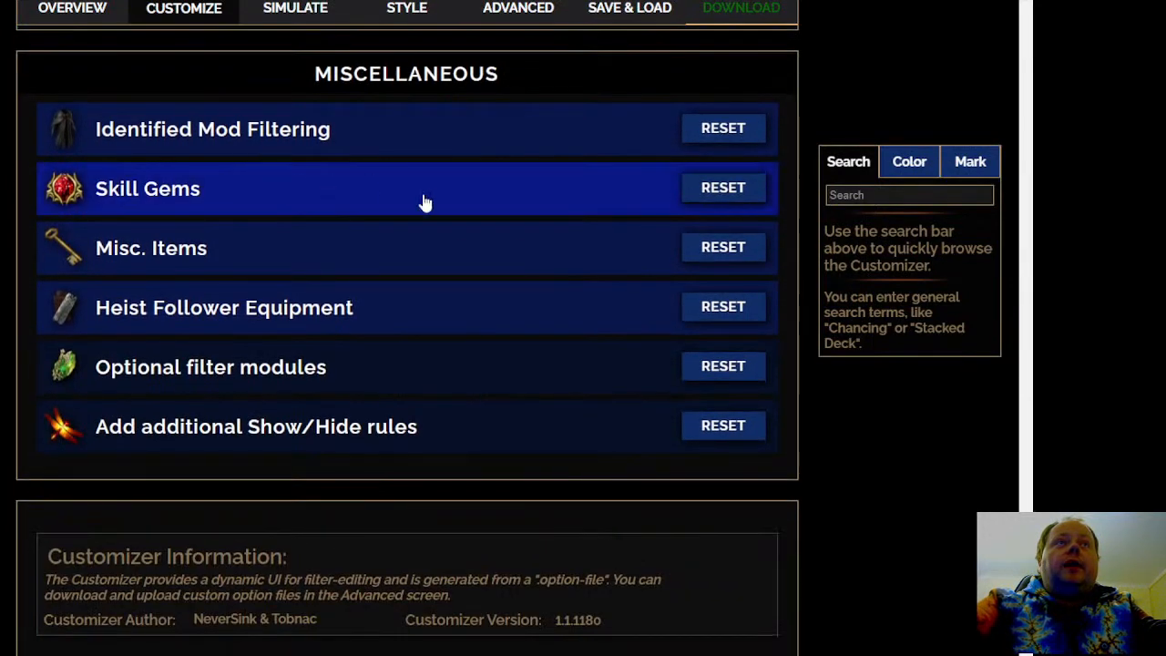
click(424, 202)
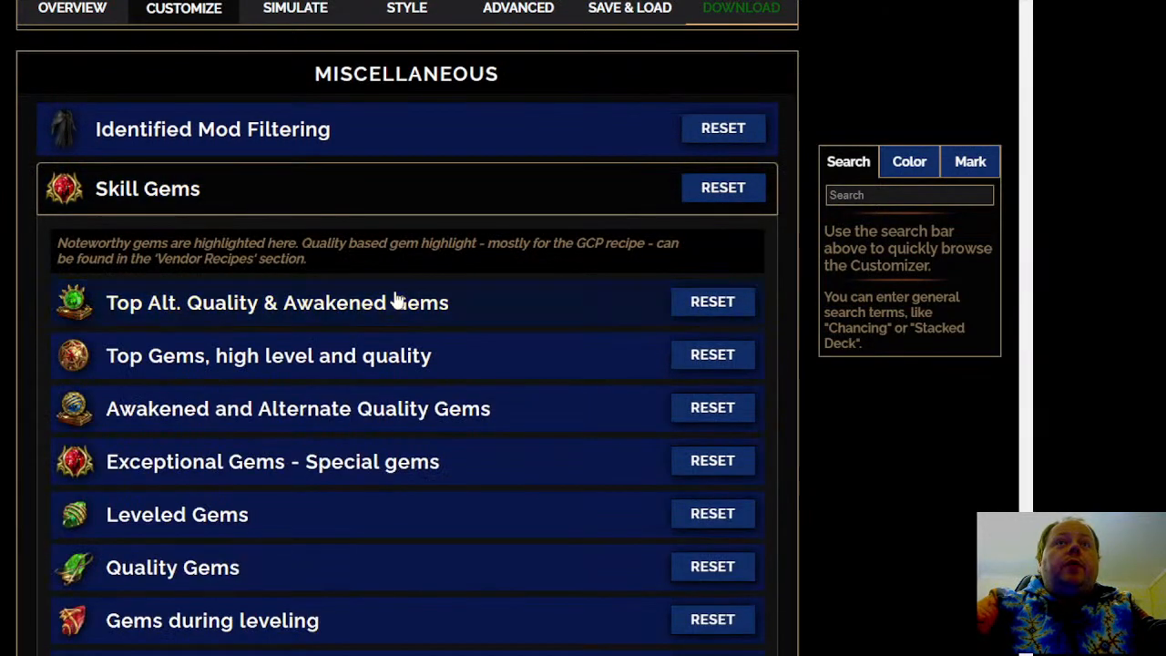
click(398, 301)
scroll(377, 304, down, 2)
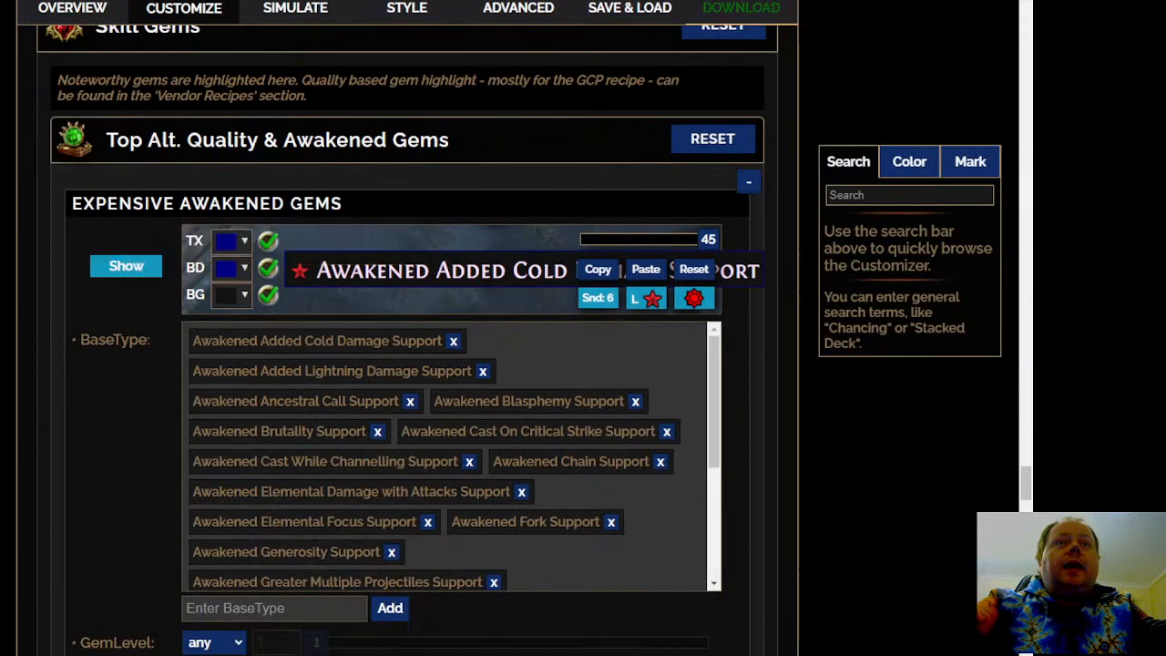
scroll(408, 364, down, 2)
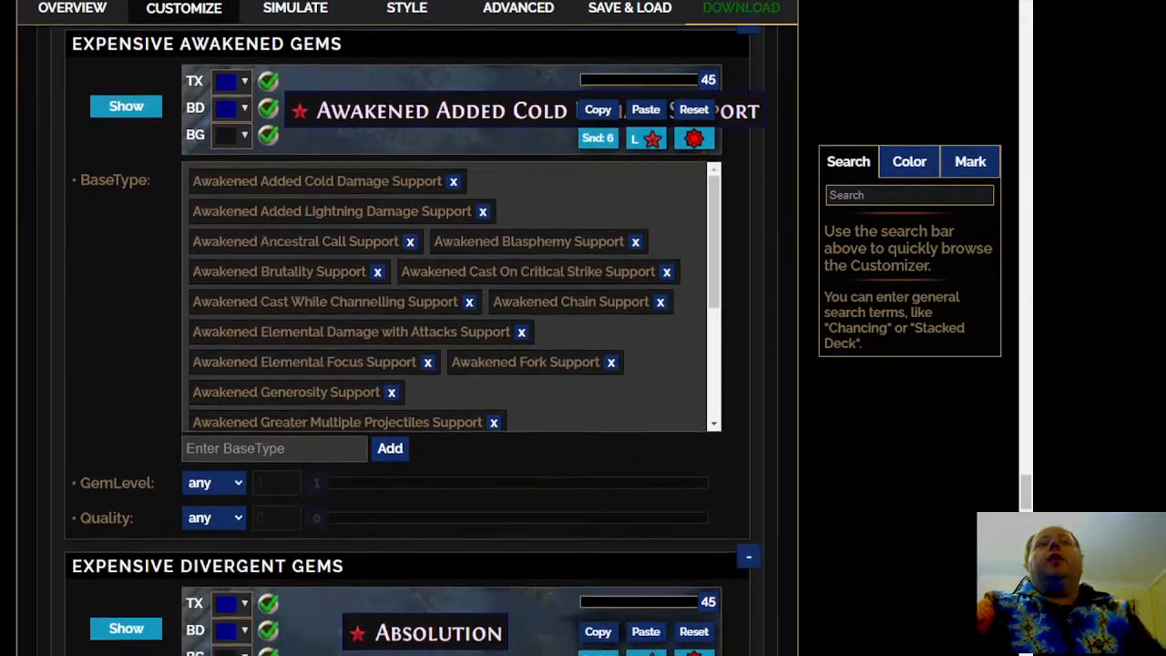
Review the remaining expensive alternate quality gem rules and the level and quality rules in Top Gems, high level and quality
scroll(408, 364, down, 10)
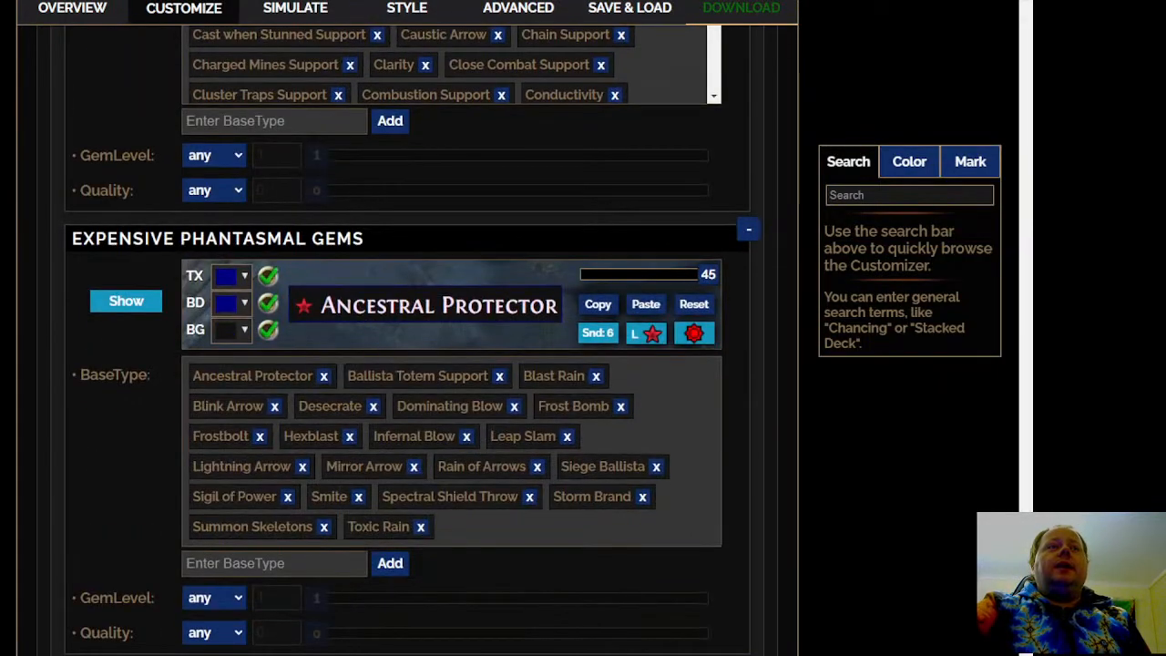
scroll(408, 364, down, 10)
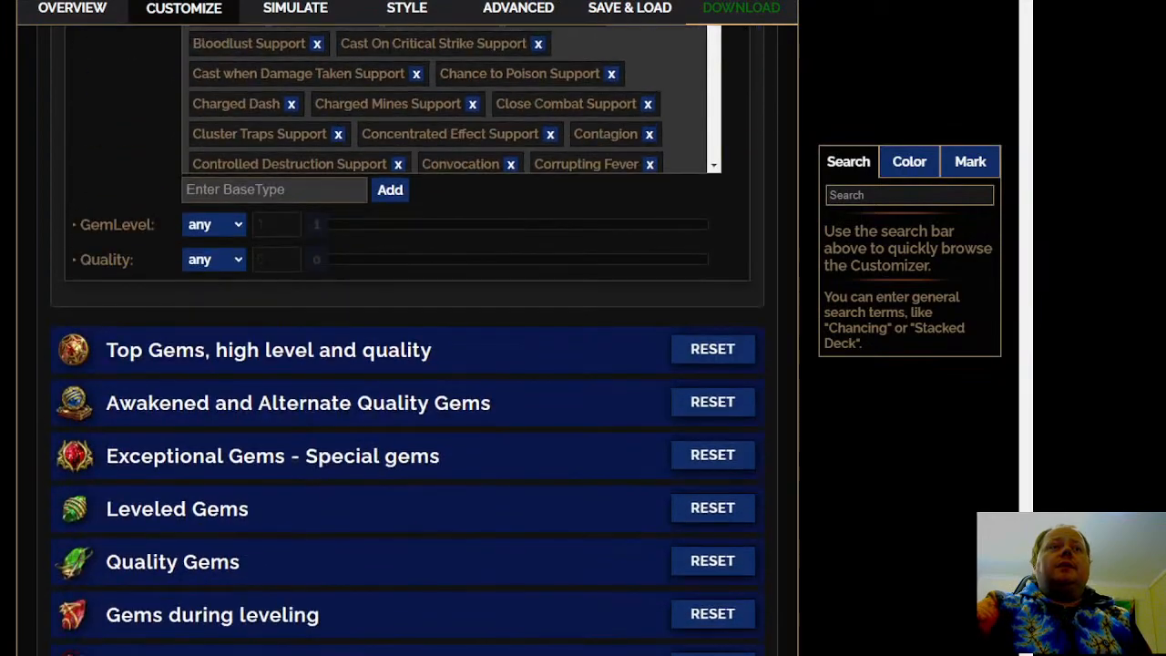
click(292, 346)
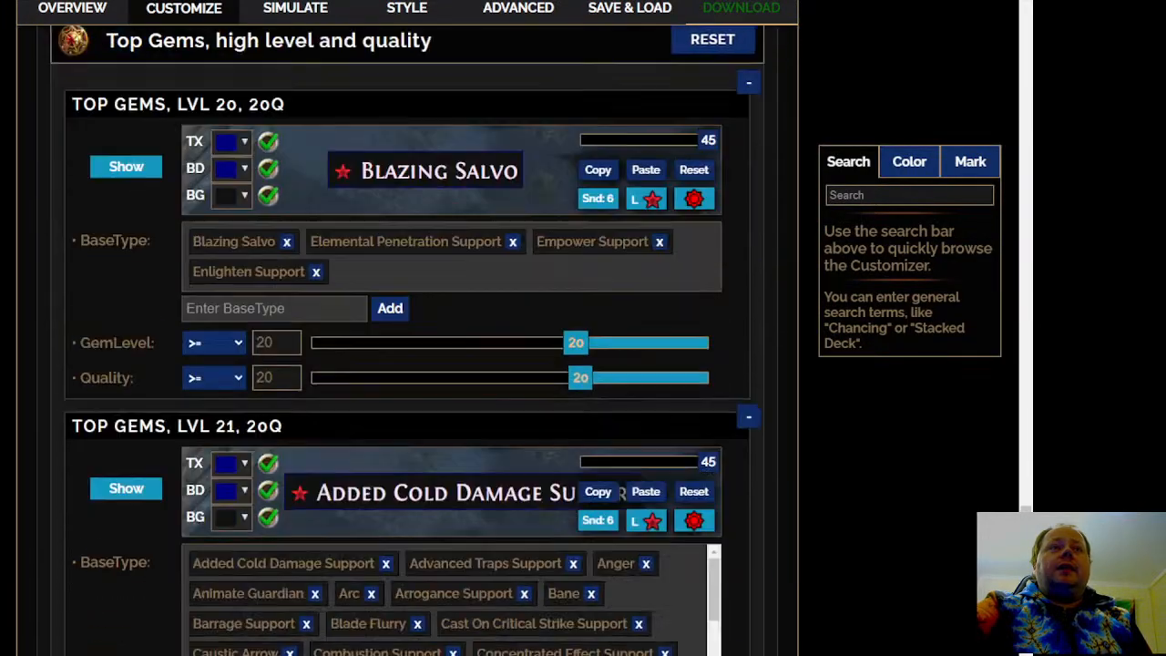
scroll(408, 364, down, 12)
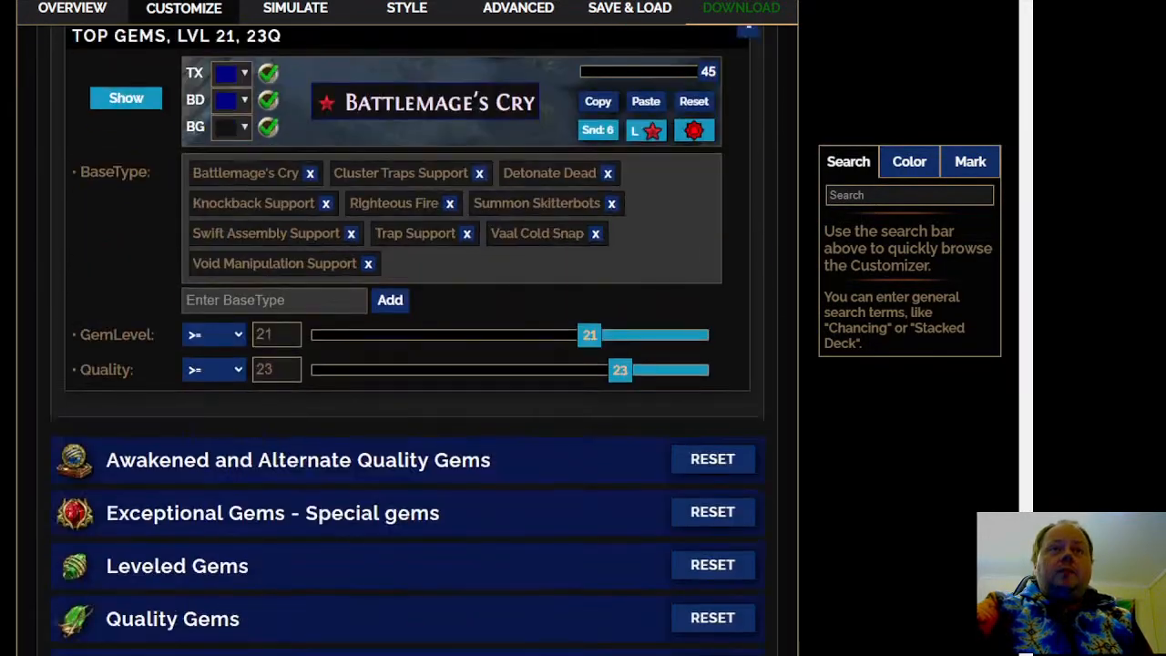
Expand Exceptional Gems - Special gems, review its max level, low level, quality and general rules, and collapse the section
click(359, 442)
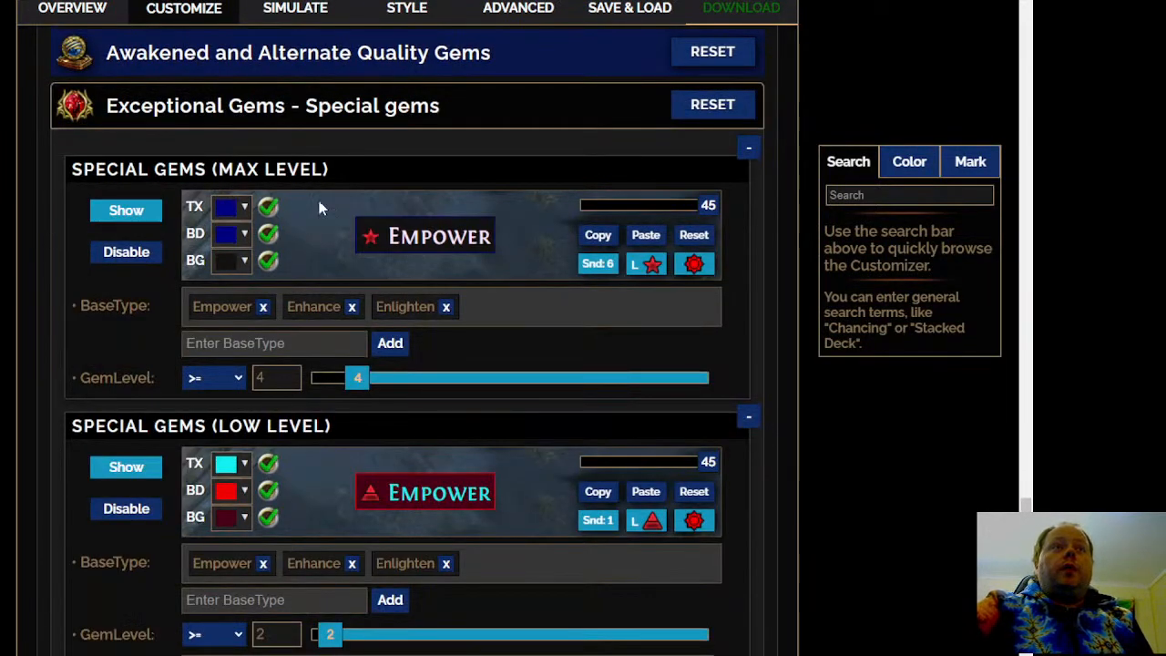
scroll(11, 385, down, 3)
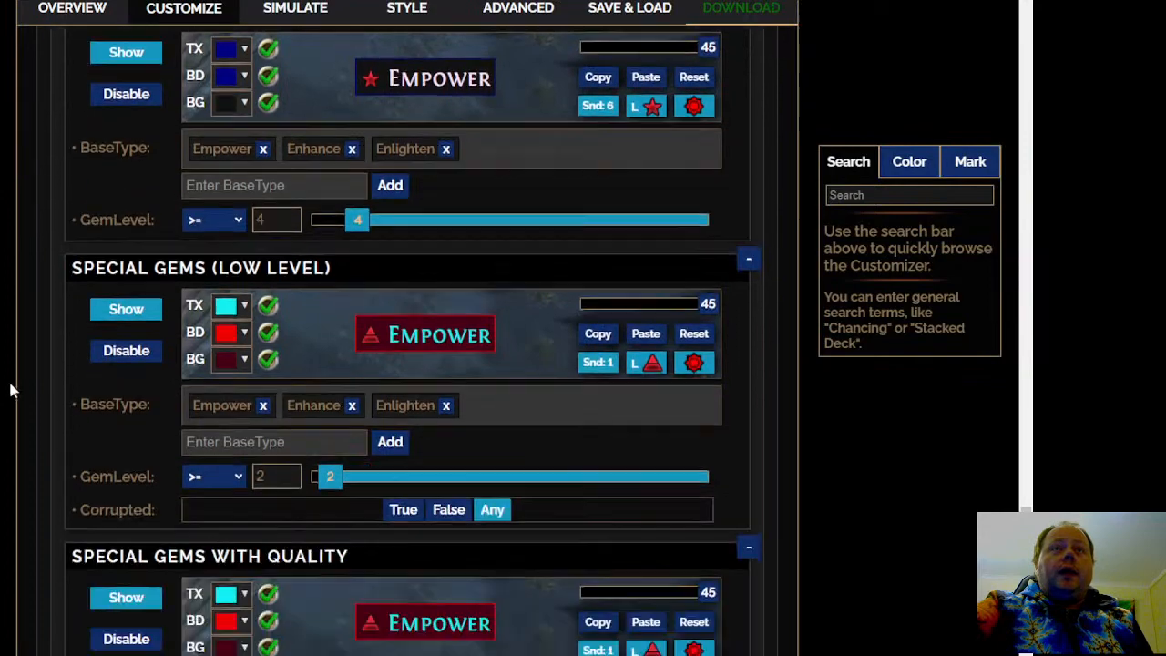
scroll(409, 364, down, 2)
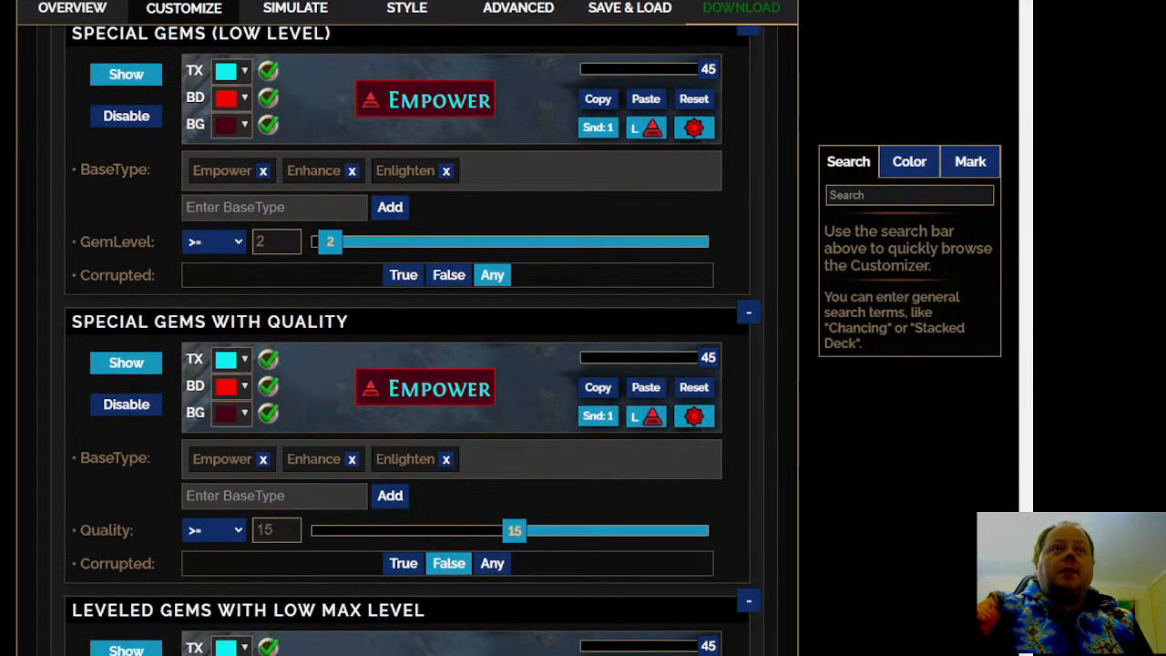
scroll(409, 364, down, 7)
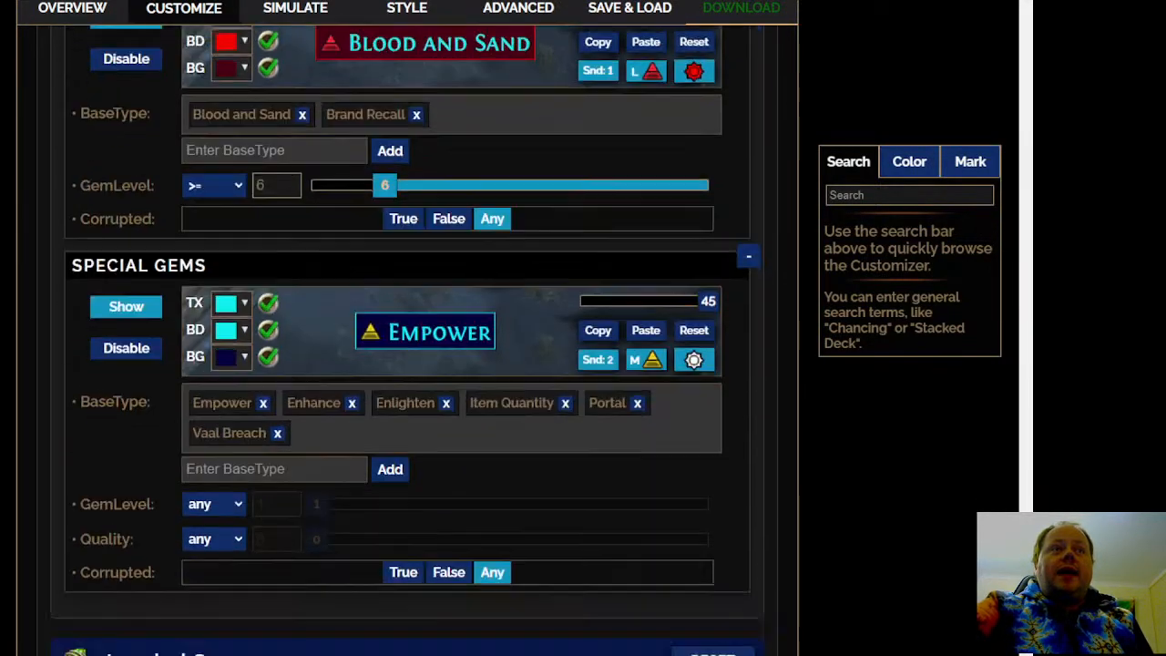
scroll(410, 365, down, 4)
scroll(410, 364, up, 9)
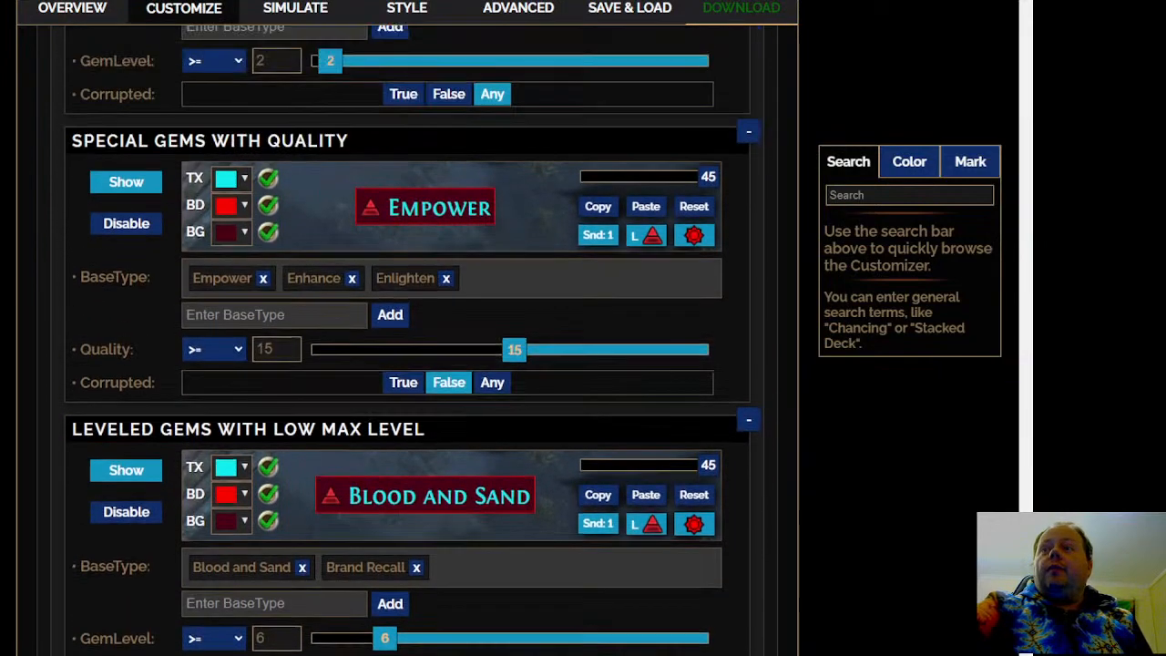
scroll(410, 364, up, 5)
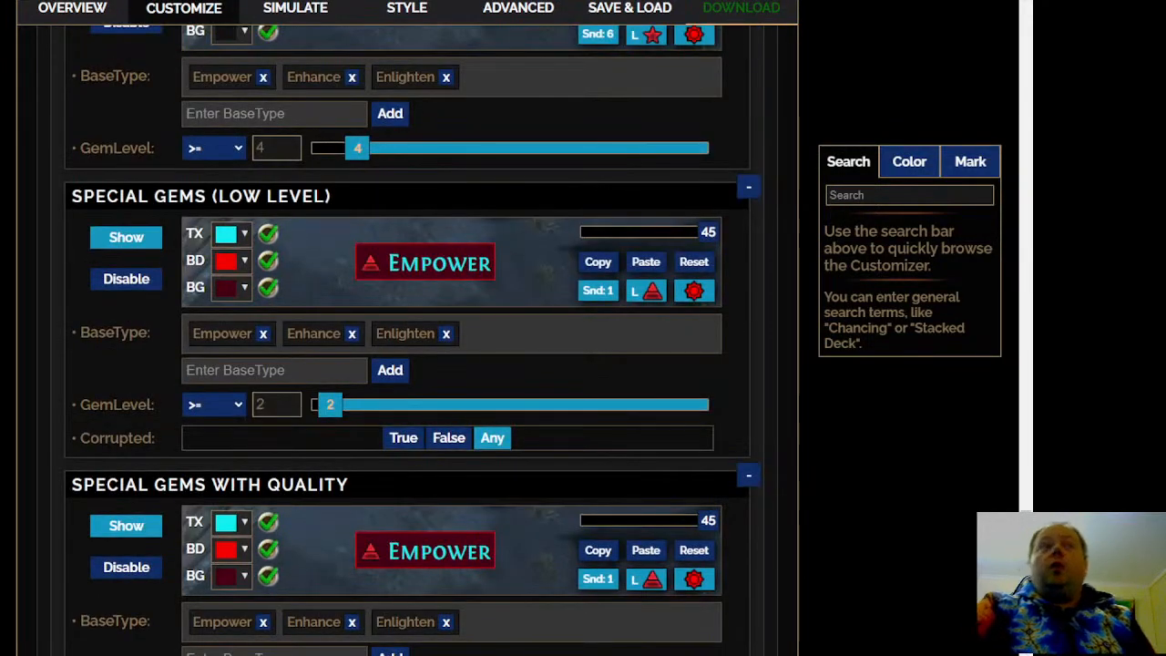
scroll(410, 365, up, 6)
click(368, 284)
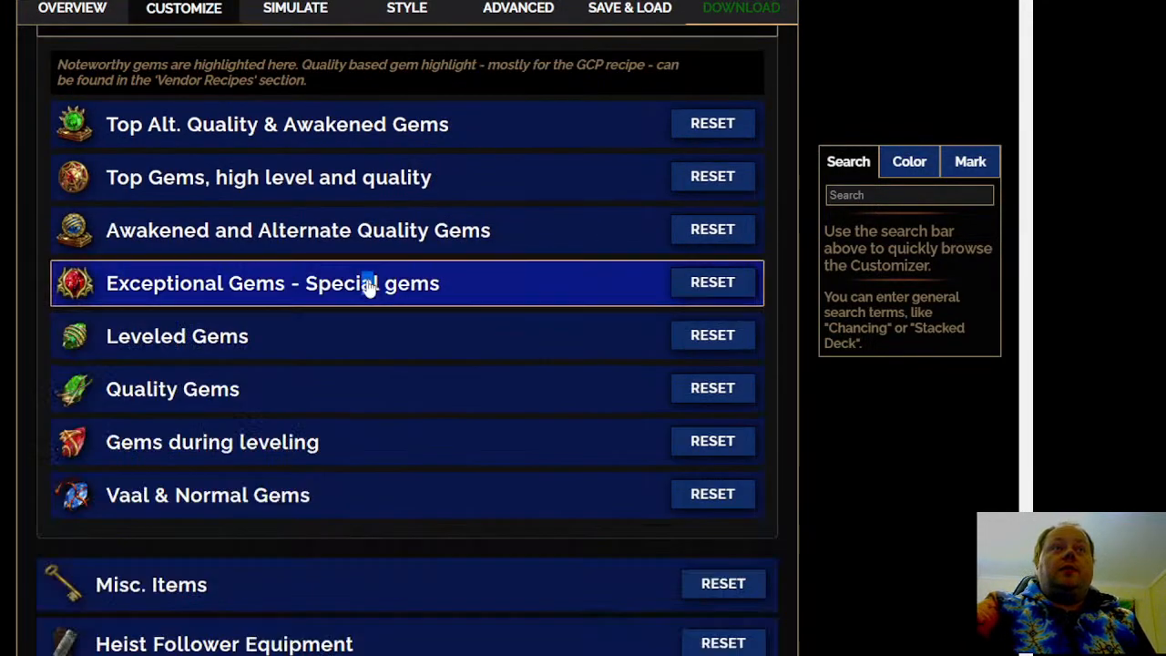
In Leveled Gems, show the Leveled Gems (Max Lvl) rule and set its drop alert to No Sound
click(244, 348)
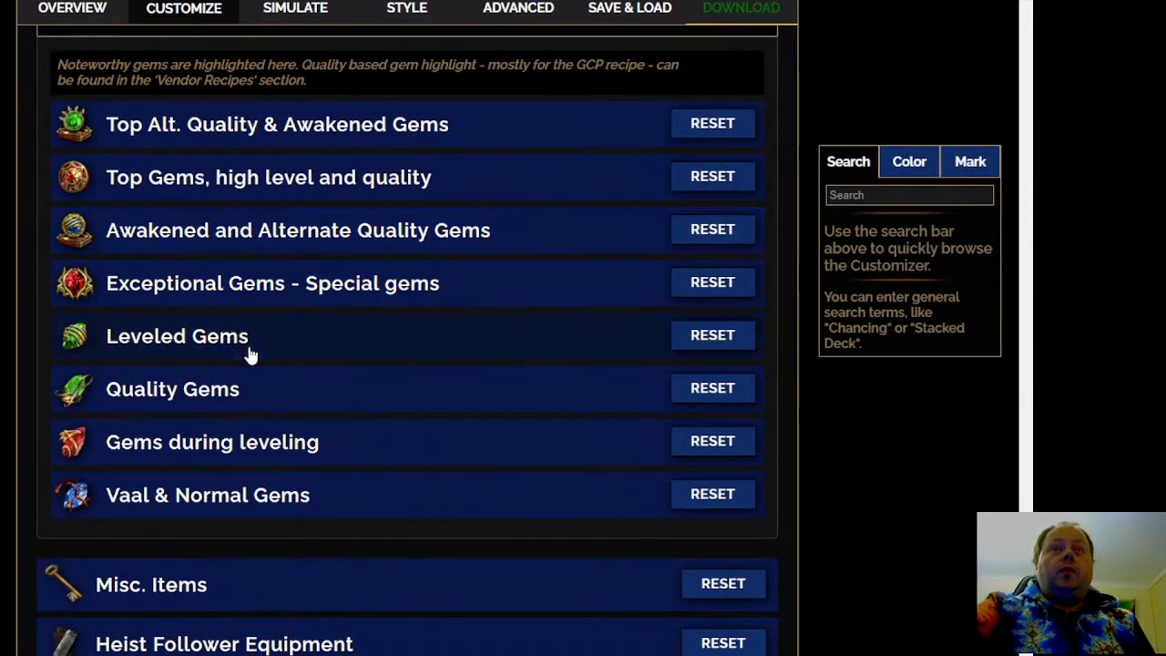
scroll(410, 365, down, 4)
scroll(334, 146, down, 1)
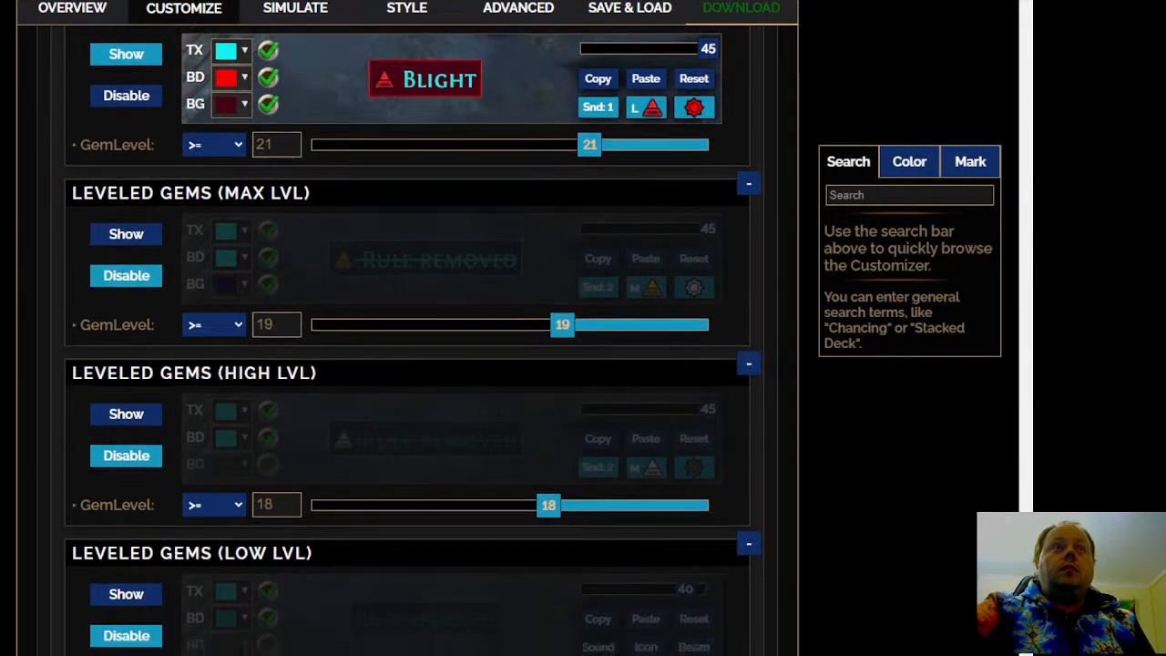
scroll(334, 146, up, 2)
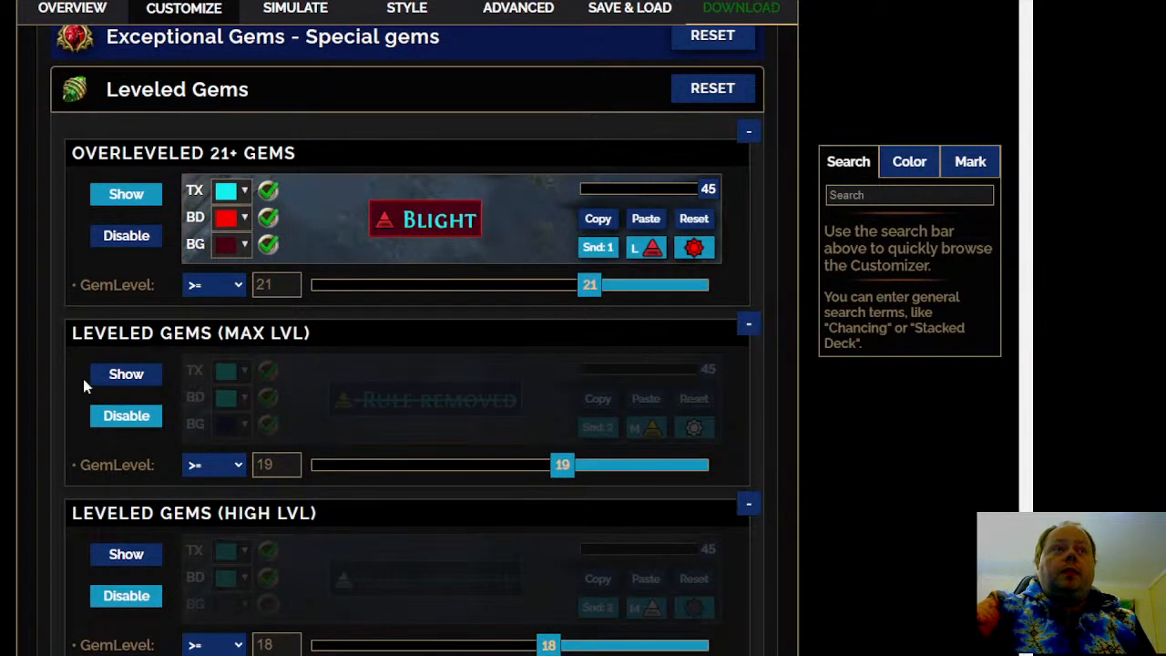
click(118, 374)
click(598, 428)
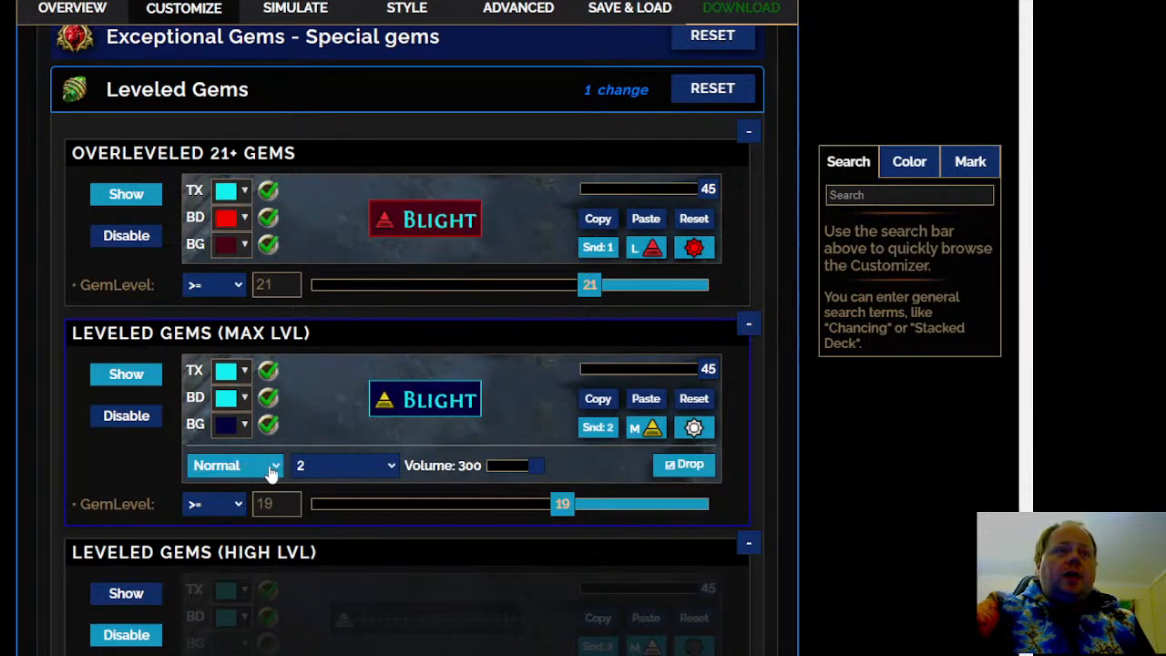
click(258, 496)
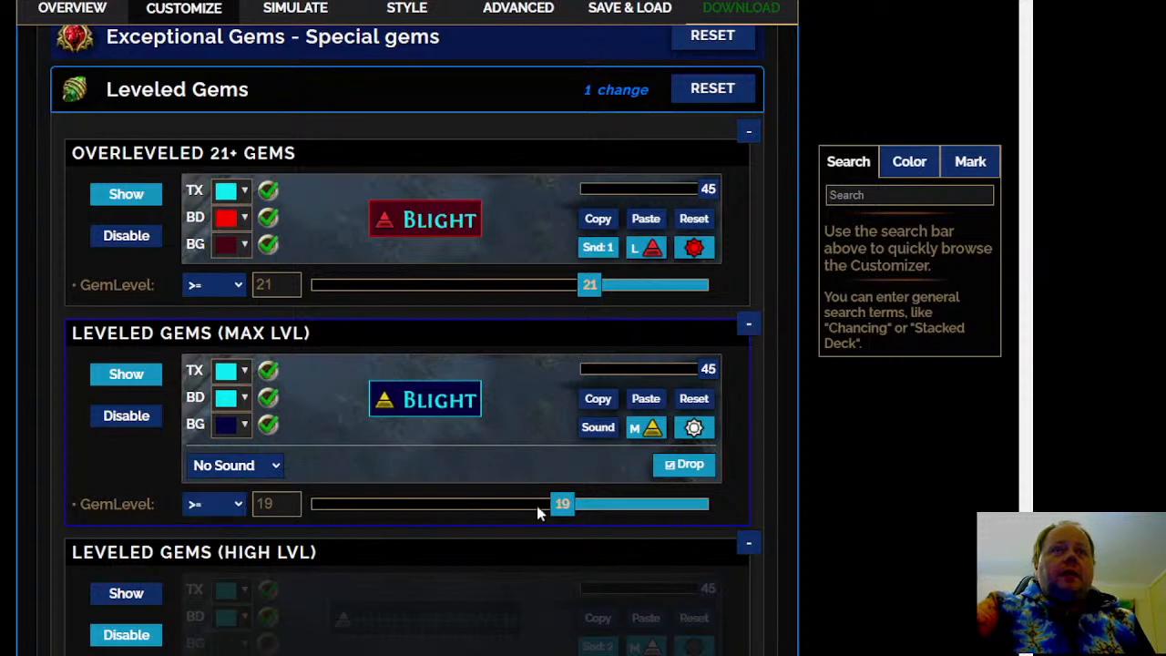
Set the Leveled Gems (Max Lvl) rule's minimum gem level to 20 and deactivate its map icon
drag(558, 508, 571, 510)
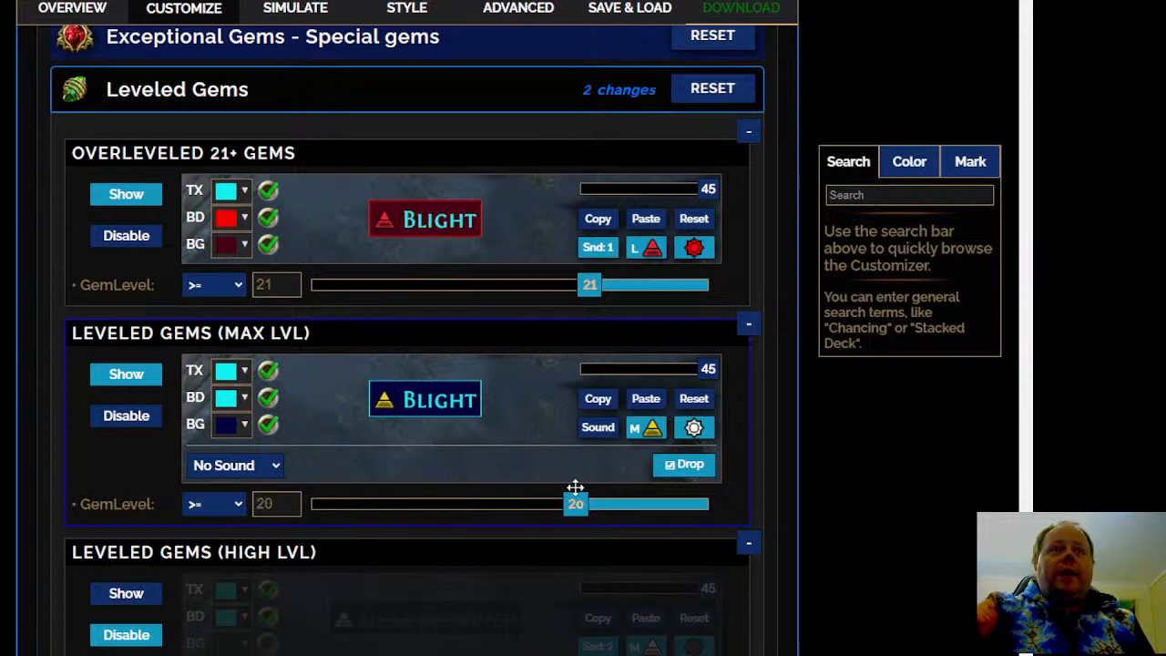
click(646, 427)
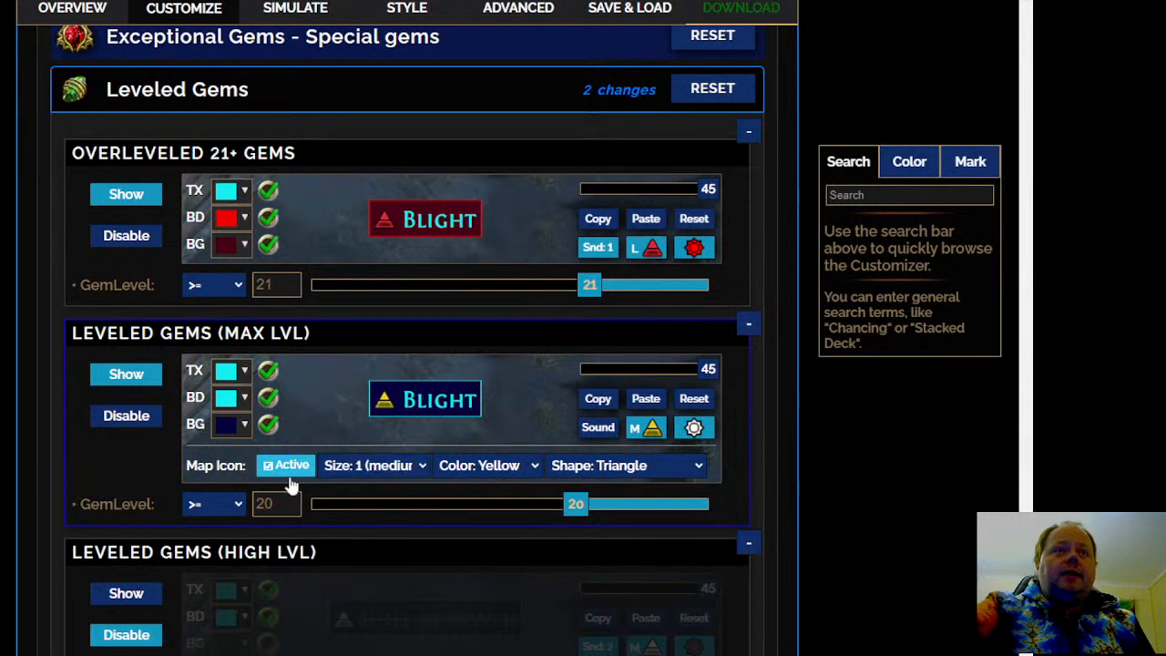
click(287, 468)
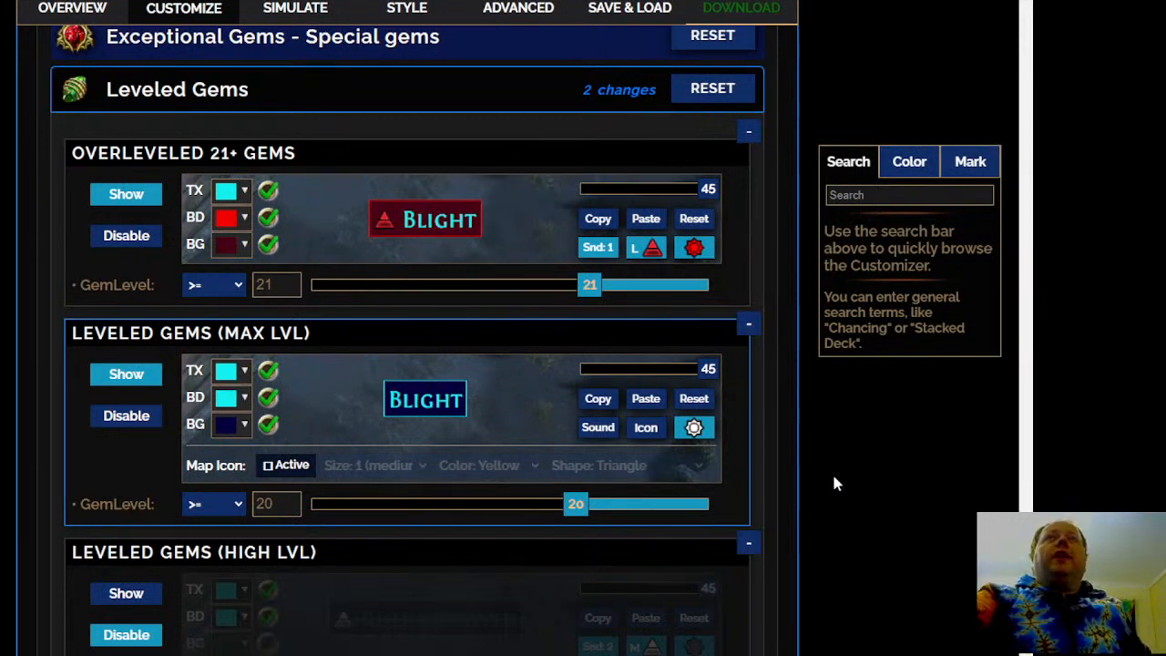
Check the high and low level rules in Leveled Gems, and review the Quality Gems rules
scroll(835, 483, down, 1)
scroll(833, 476, down, 1)
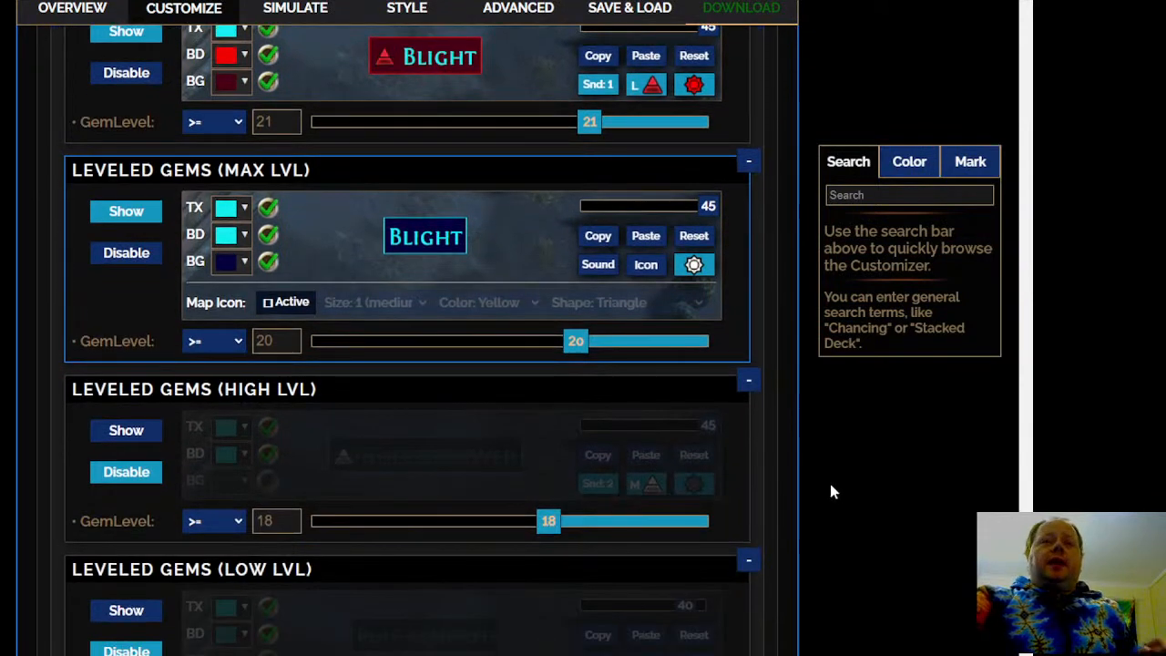
scroll(0, 430, down, 3)
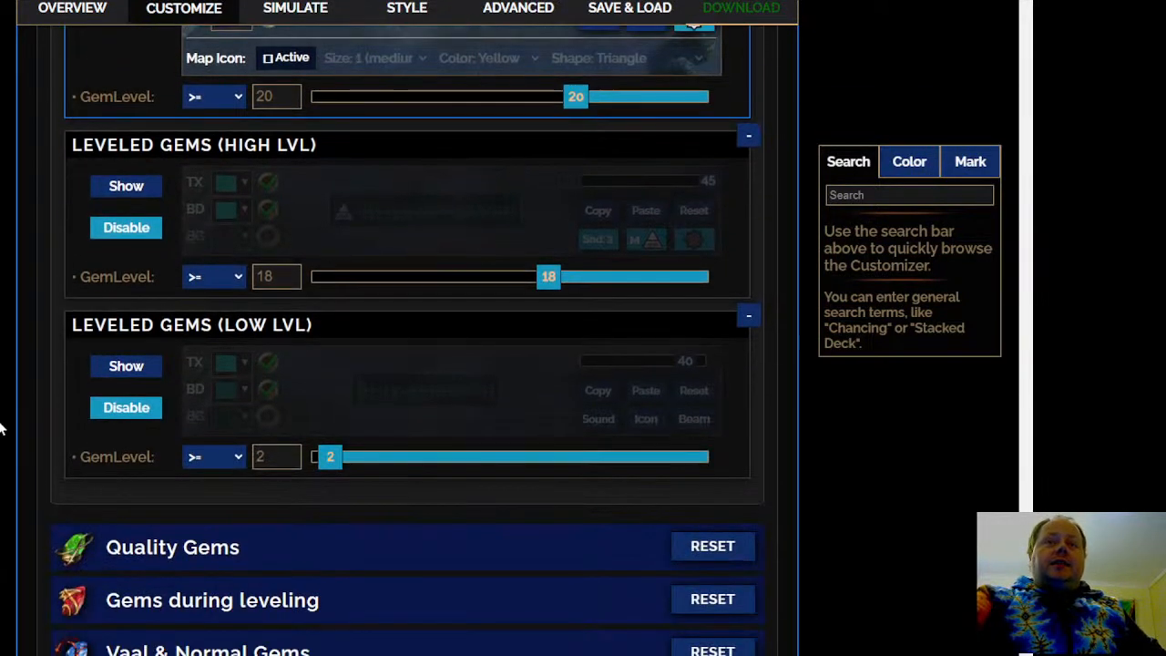
scroll(0, 428, down, 1)
click(338, 485)
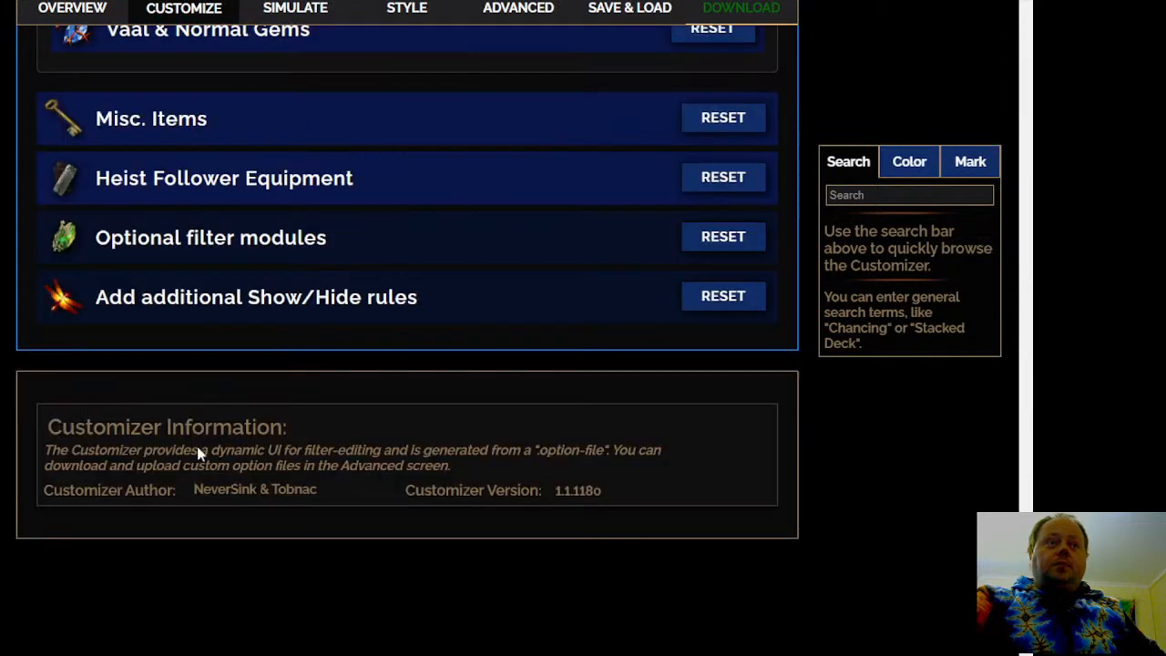
scroll(548, 253, down, 2)
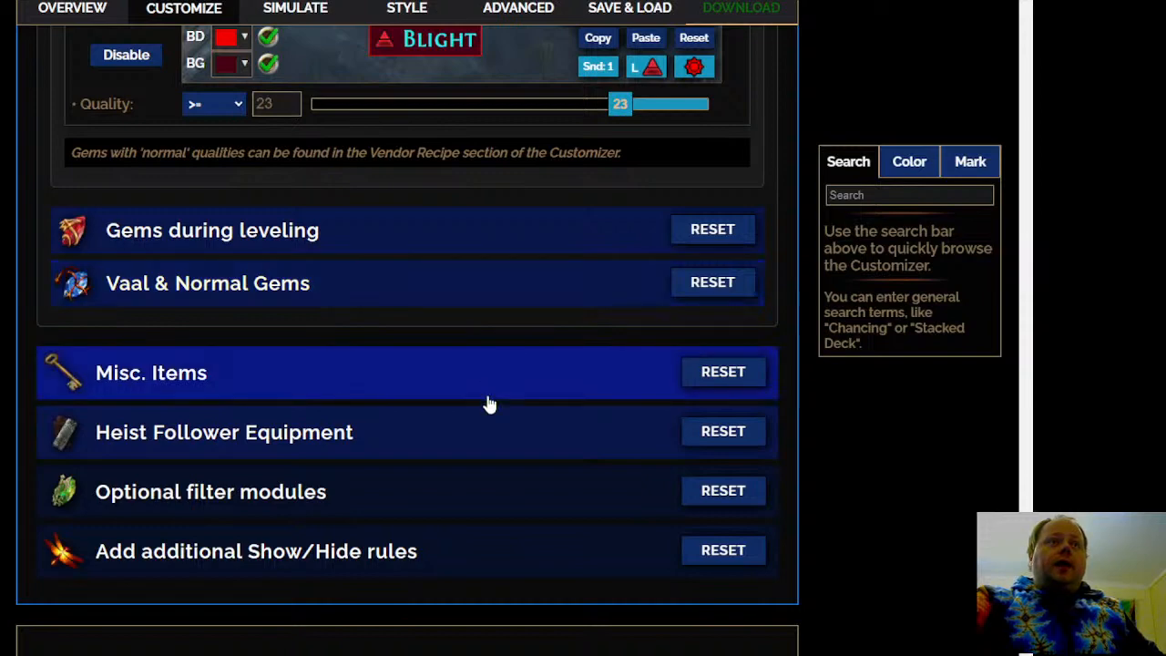
scroll(461, 524, down, 5)
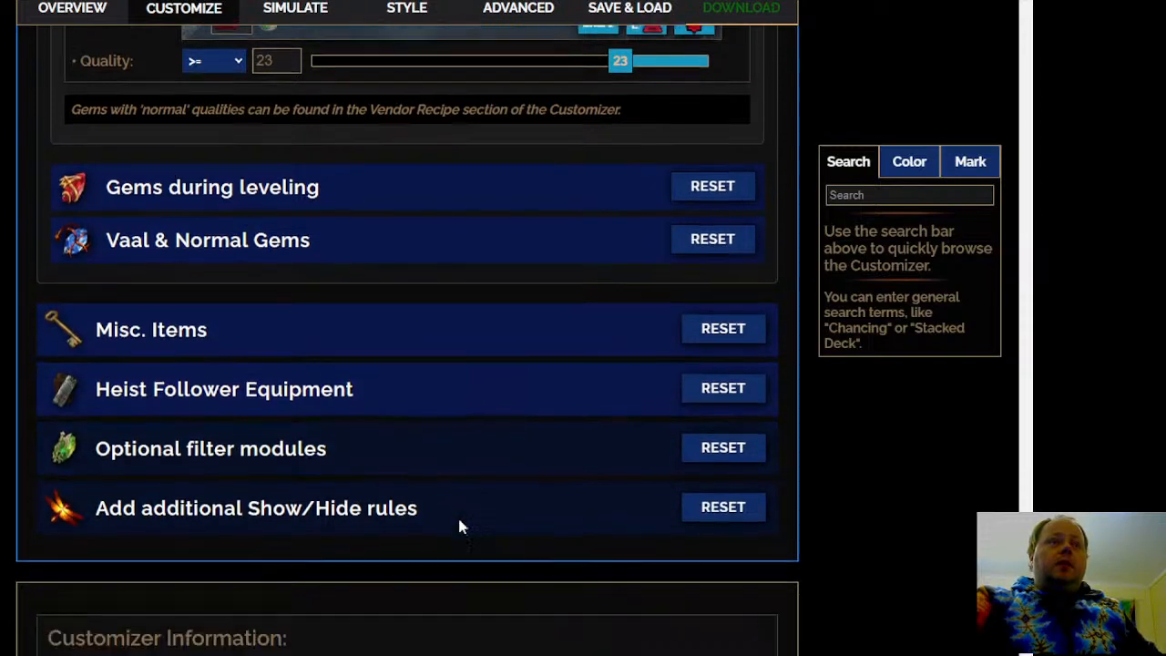
Expand Valuable Linked items within Misc. Items and show the 5 Linked Uniques rule
scroll(449, 301, up, 6)
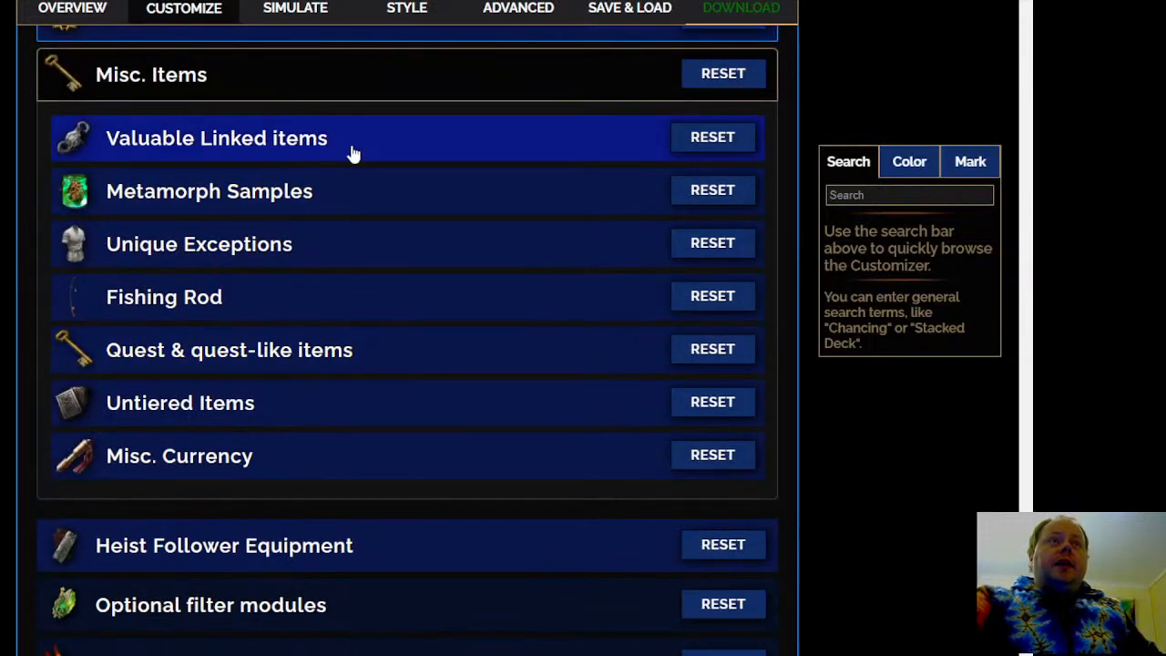
click(445, 157)
scroll(446, 157, down, 2)
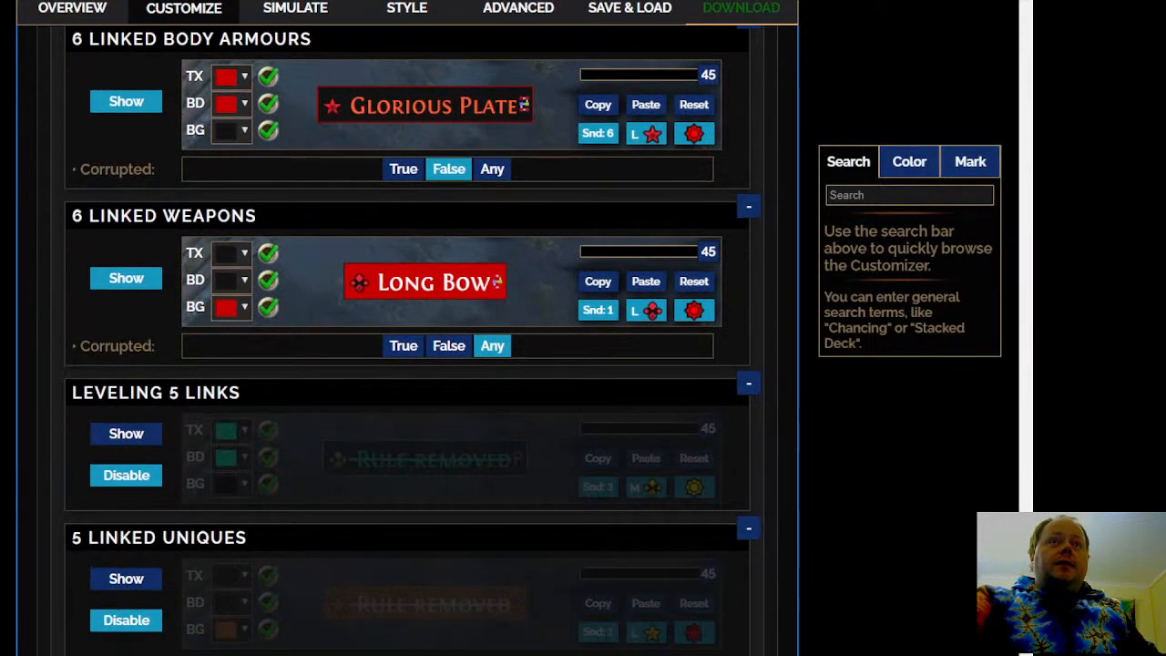
scroll(118, 320, down, 3)
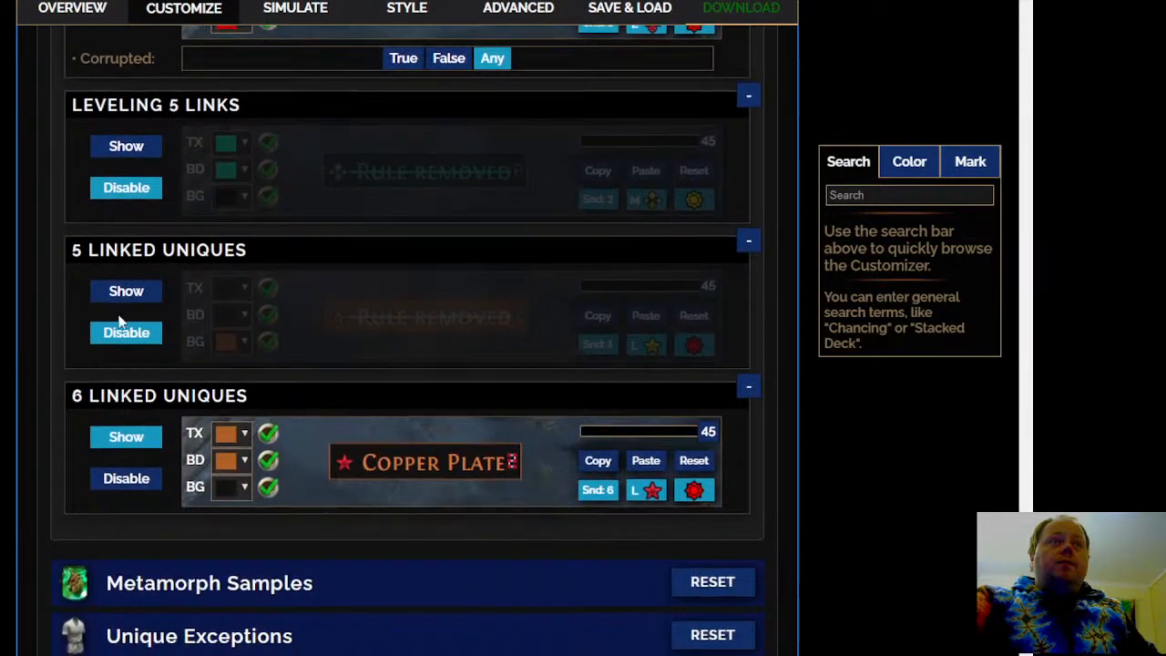
click(139, 300)
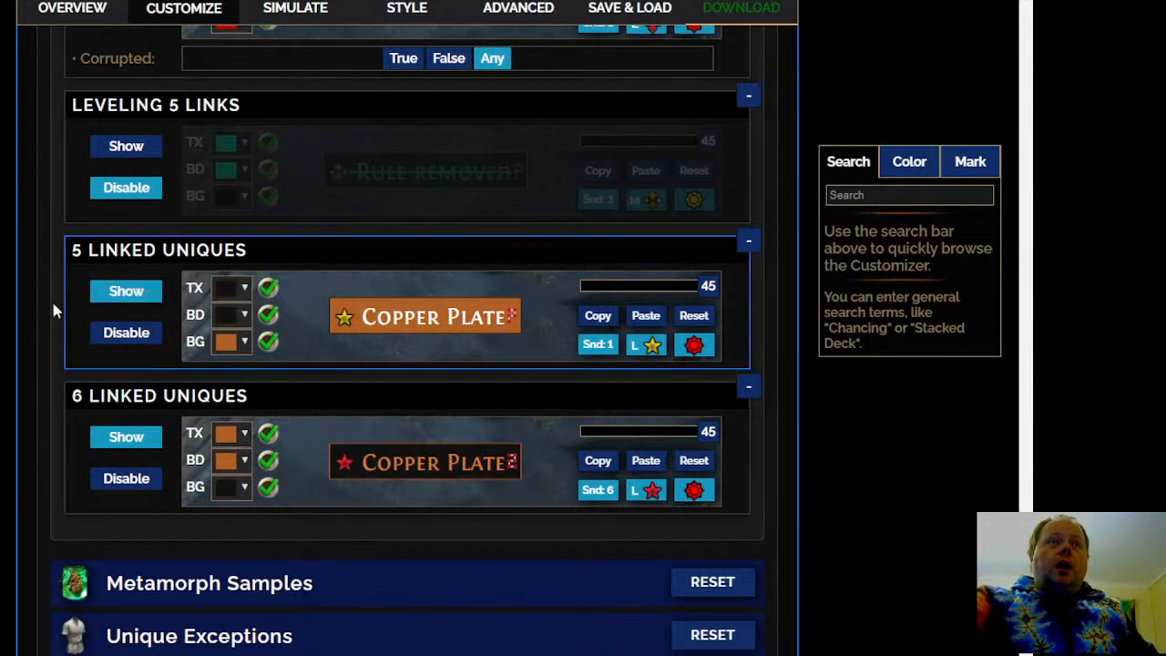
Deactivate the map icon of the 5 Linked Uniques rule and set its drop alert to No Sound
click(639, 347)
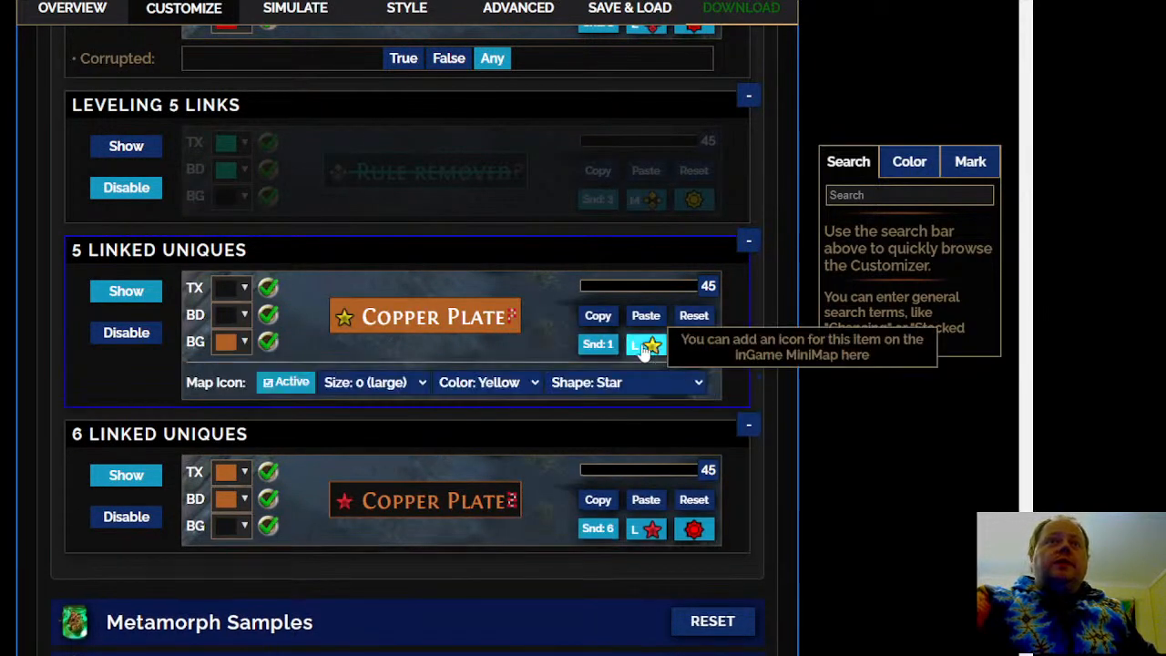
click(268, 383)
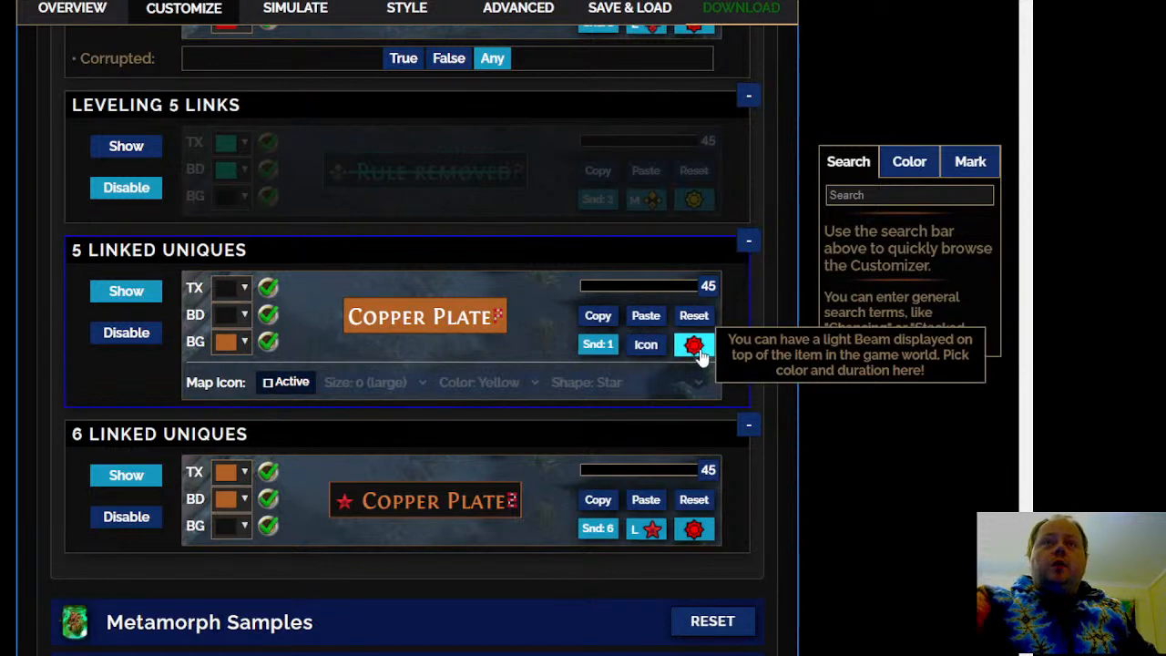
click(596, 343)
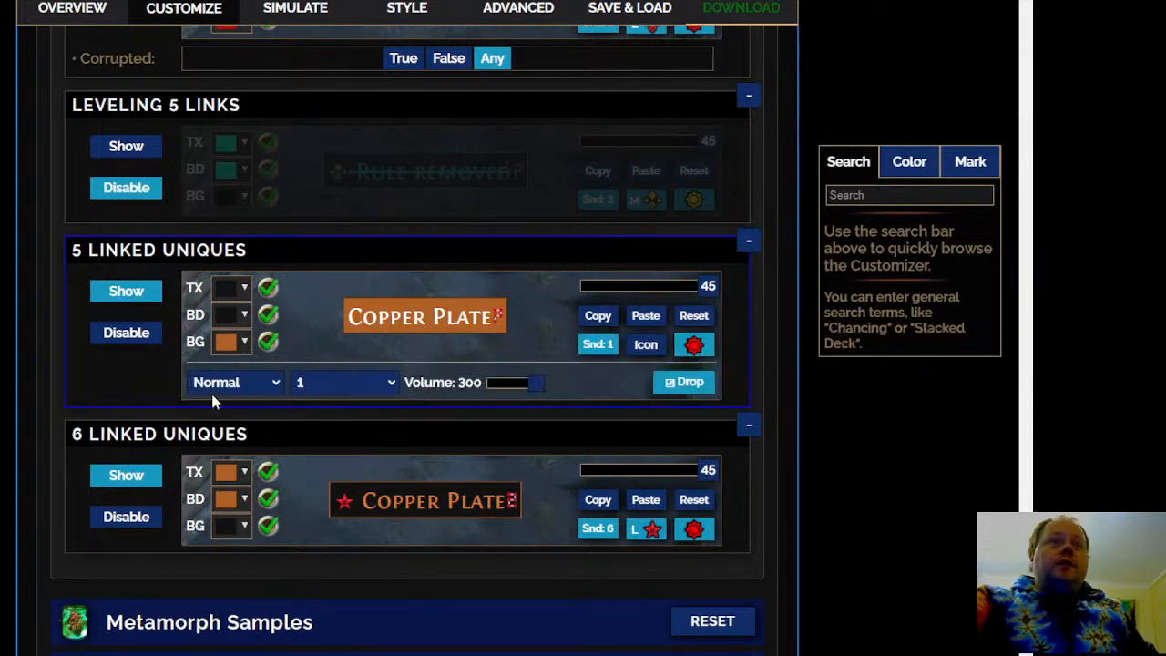
click(246, 407)
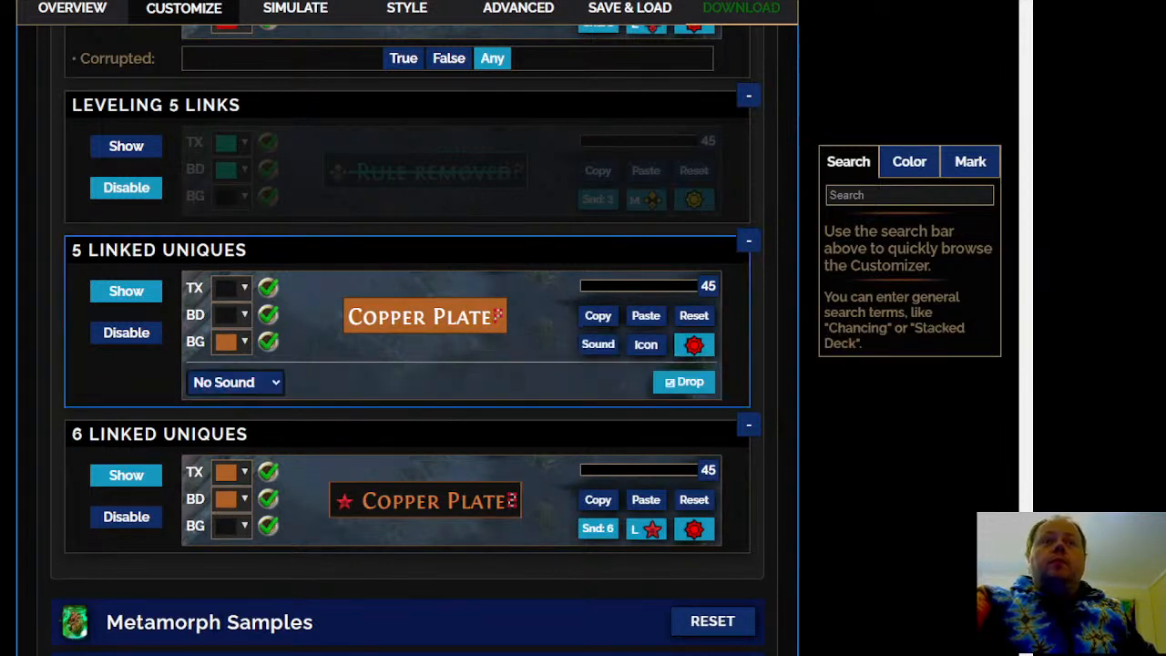
Expand Unique Exceptions within Misc. Items and review its rules from Tabula Rasa through Synthesis Rings
scroll(246, 408, down, 2)
scroll(437, 314, down, 2)
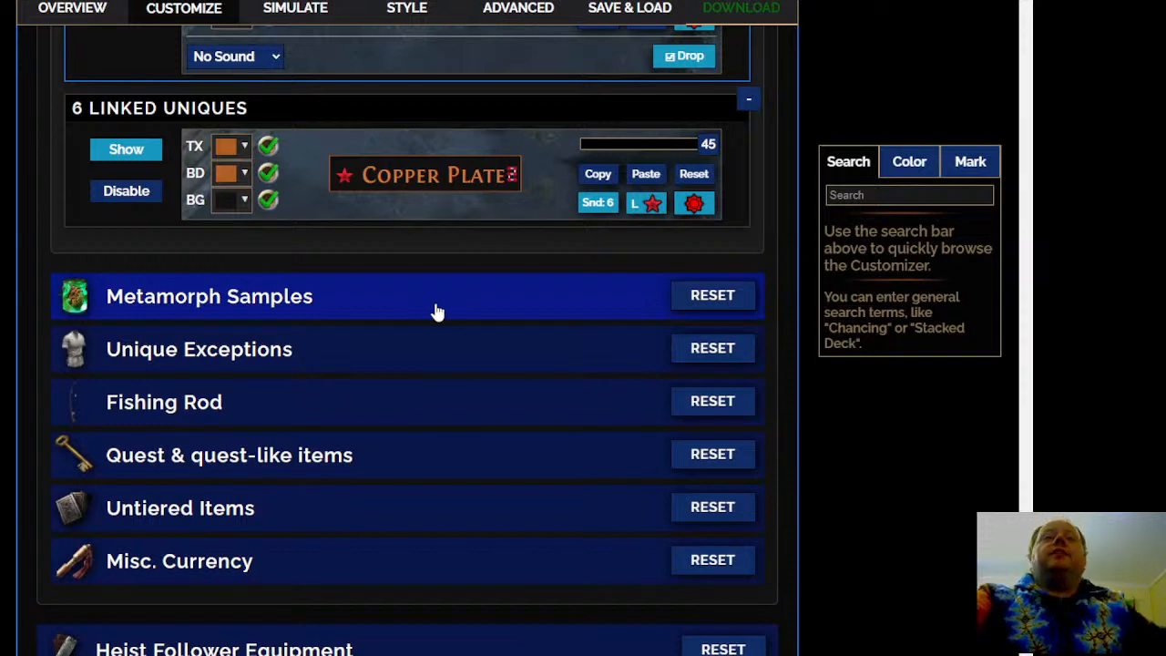
click(404, 355)
scroll(408, 337, down, 4)
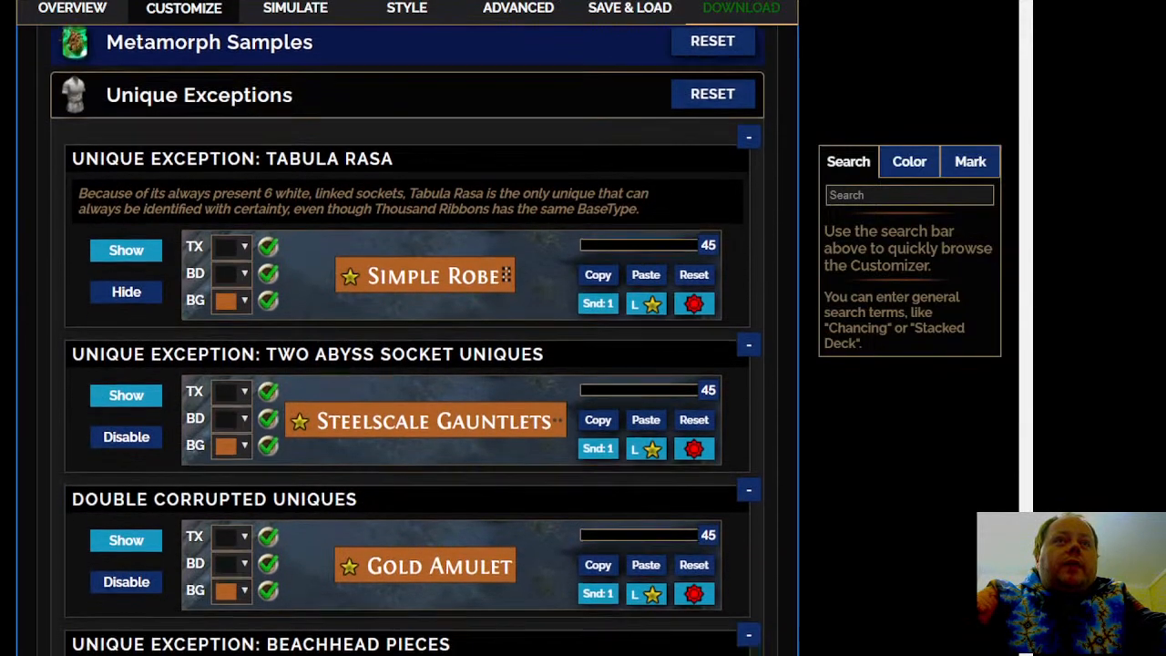
scroll(411, 340, down, 3)
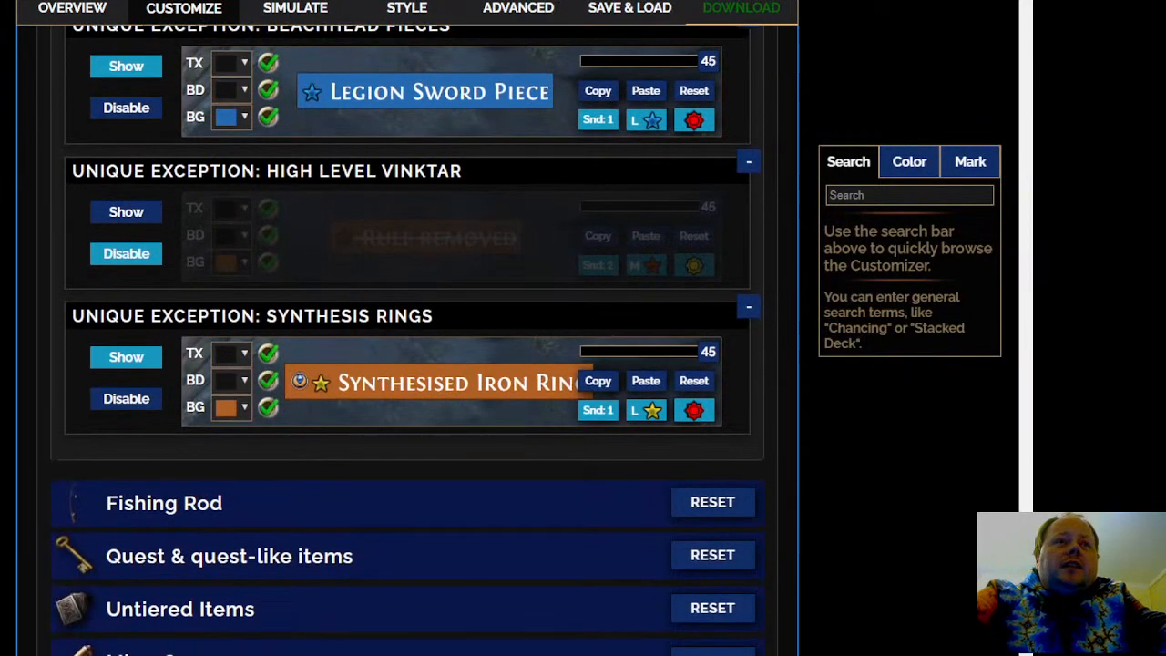
Expand Untiered Items within Misc. Items and review its rule and the surrounding sections
scroll(412, 340, down, 3)
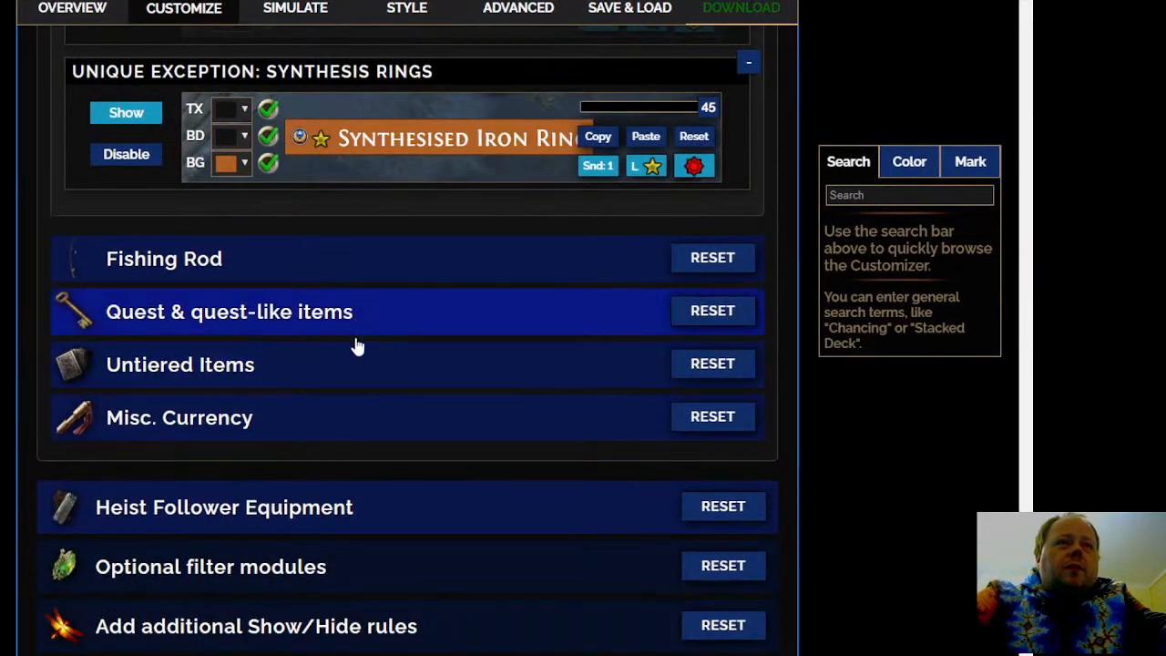
click(376, 367)
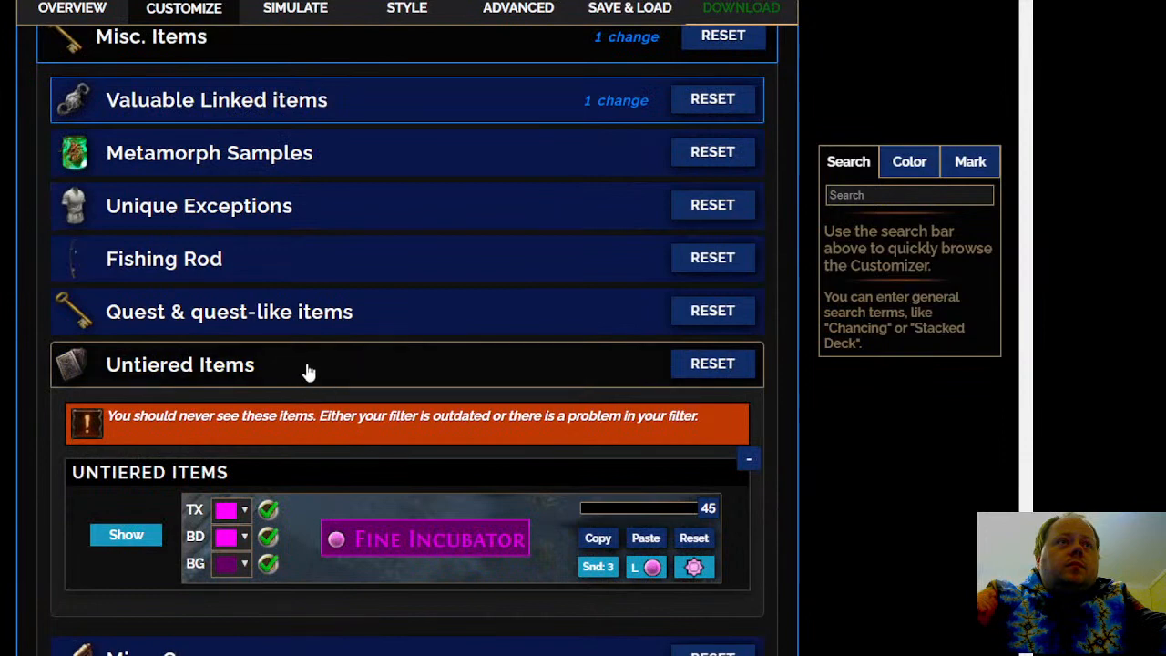
scroll(307, 372, down, 3)
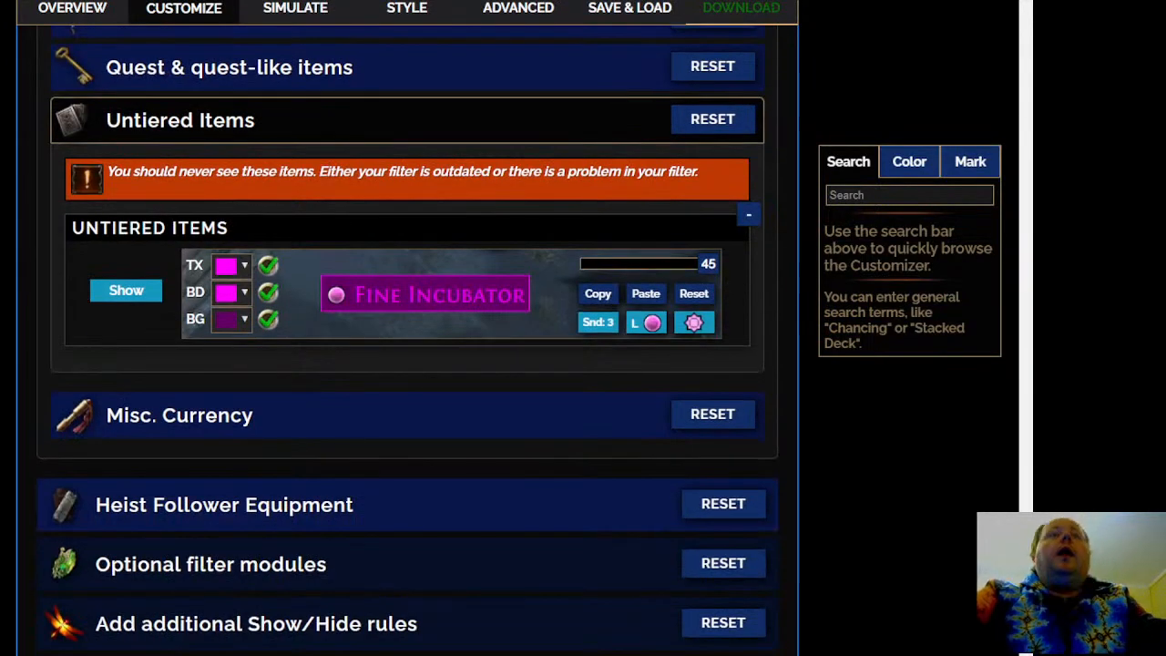
scroll(283, 194, up, 3)
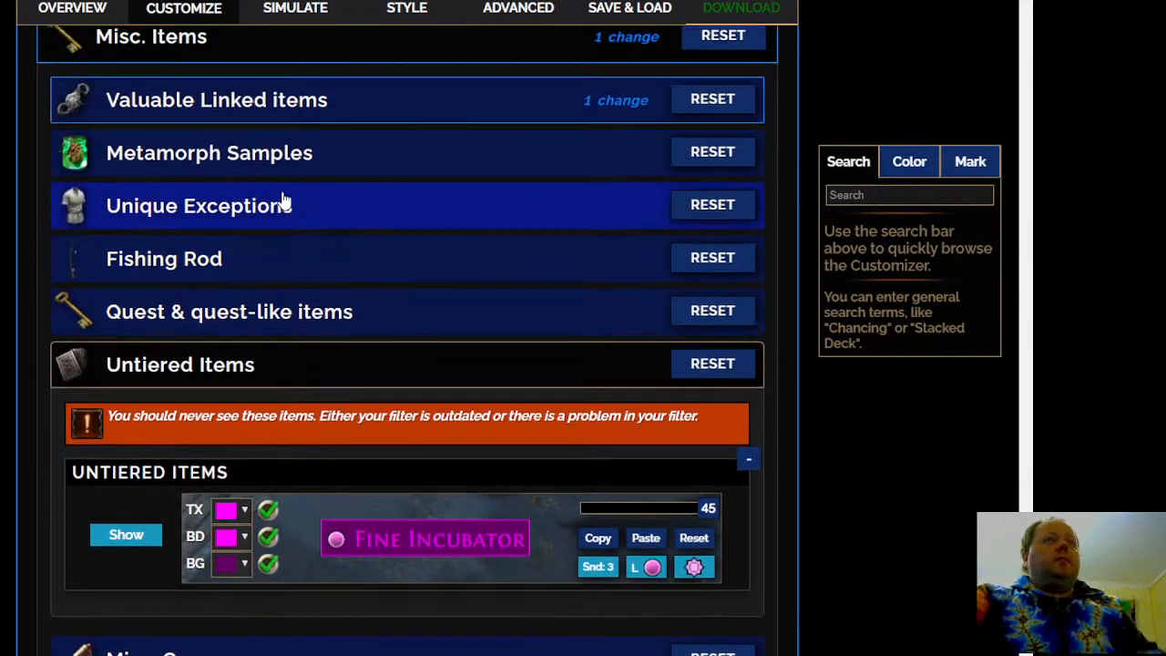
scroll(170, 354, down, 4)
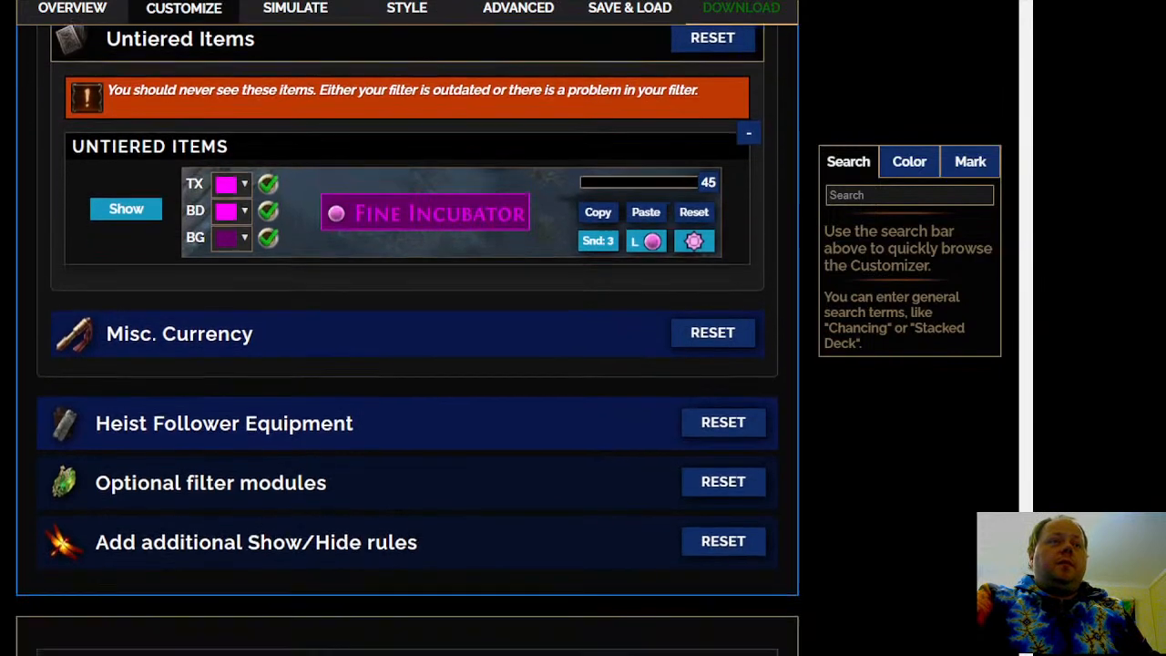
Expand Misc. Currency within Misc. Items and review its rules down to Scroll Fragments
click(413, 336)
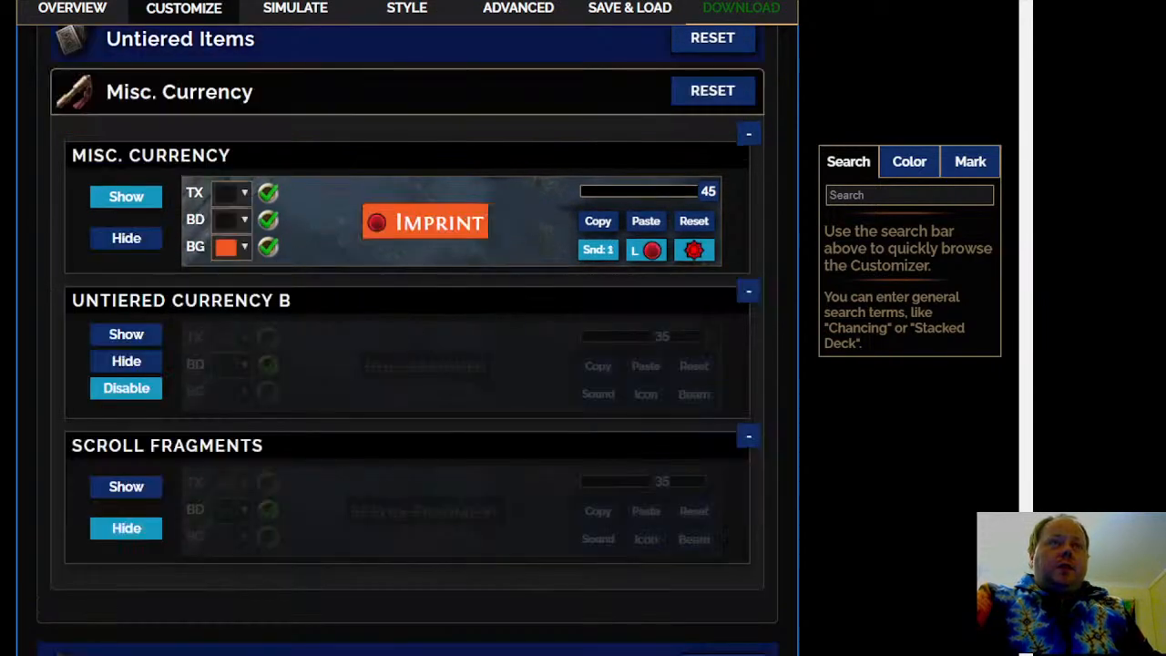
scroll(407, 337, down, 3)
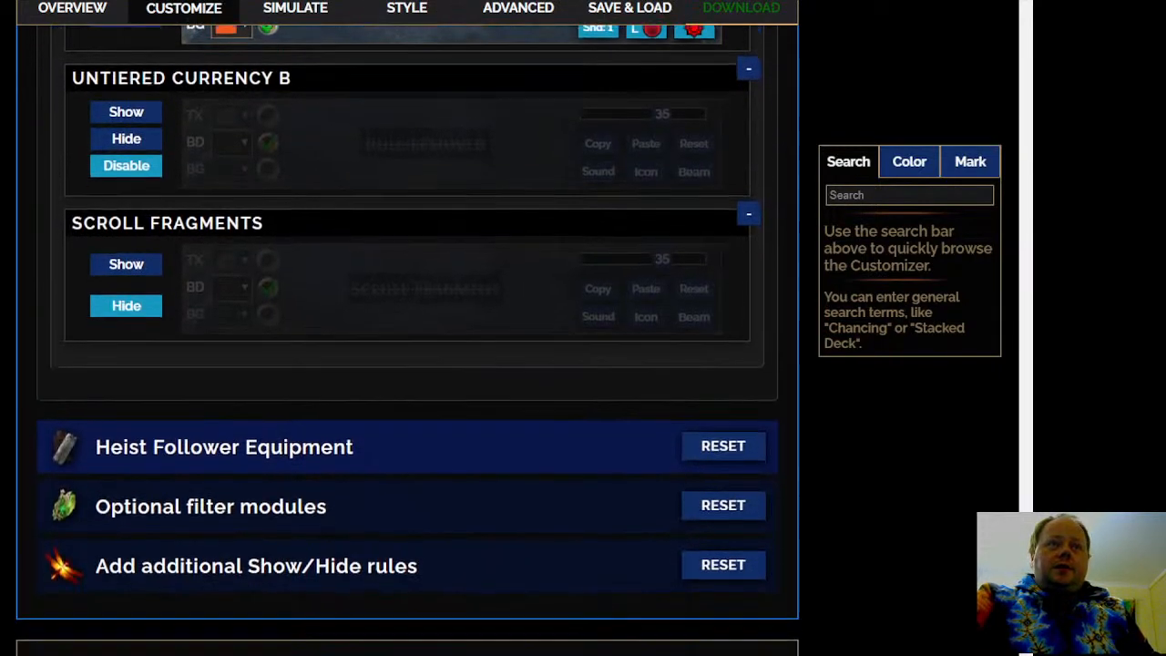
scroll(377, 288, down, 2)
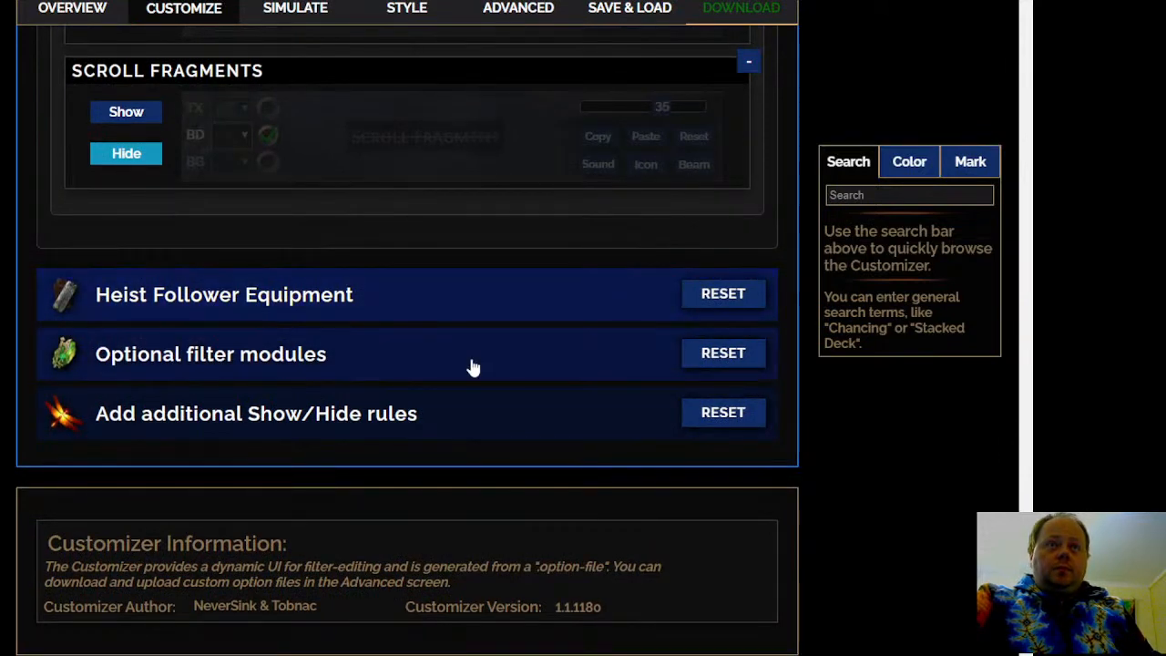
Expand Heist Follower Equipment and look over its equipment categories and the remaining sections of the customizer
click(464, 294)
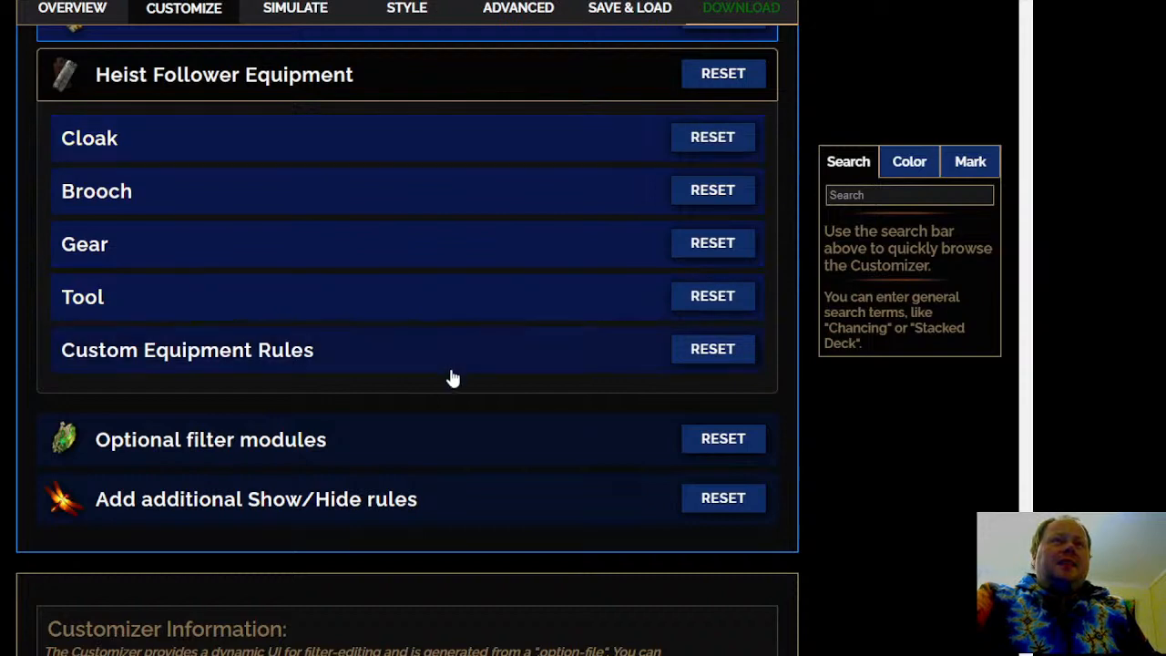
scroll(406, 300, down, 4)
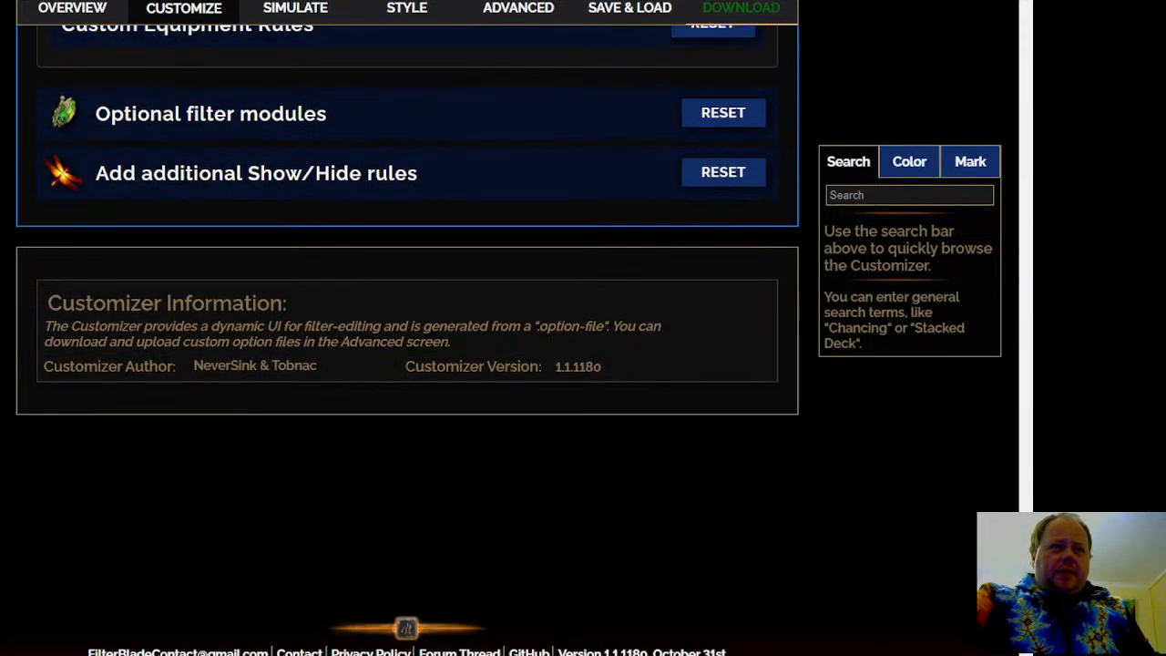
scroll(406, 328, up, 1)
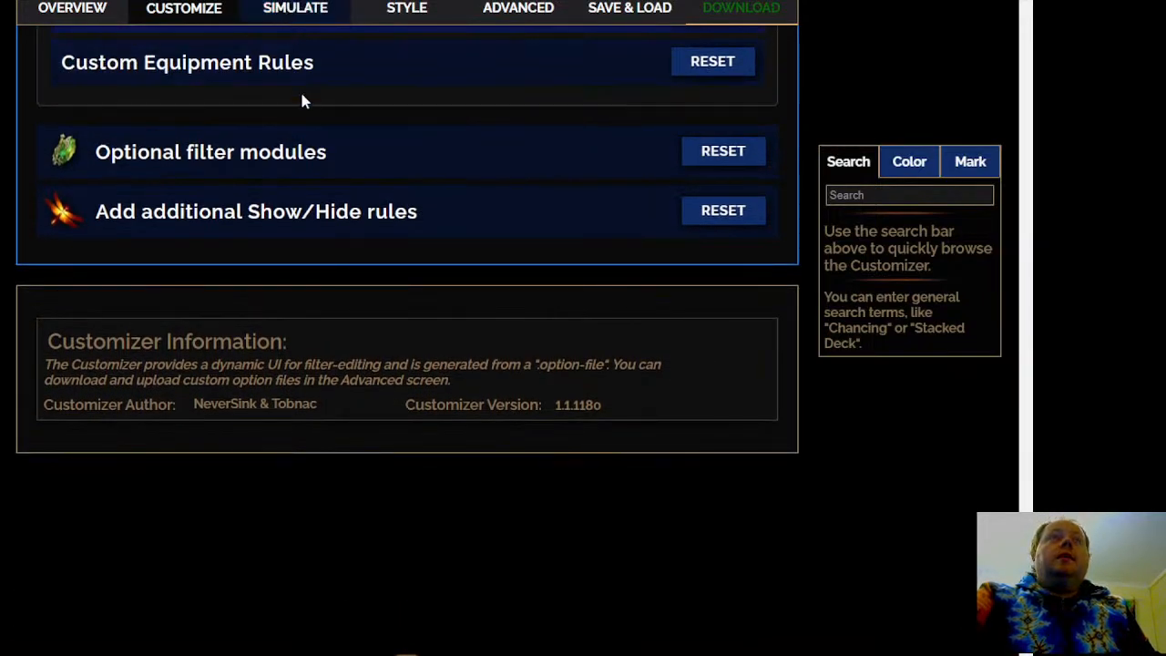
Switch to the loot simulation, set the zone level to 86 and generate a batch of valuable loot
click(295, 8)
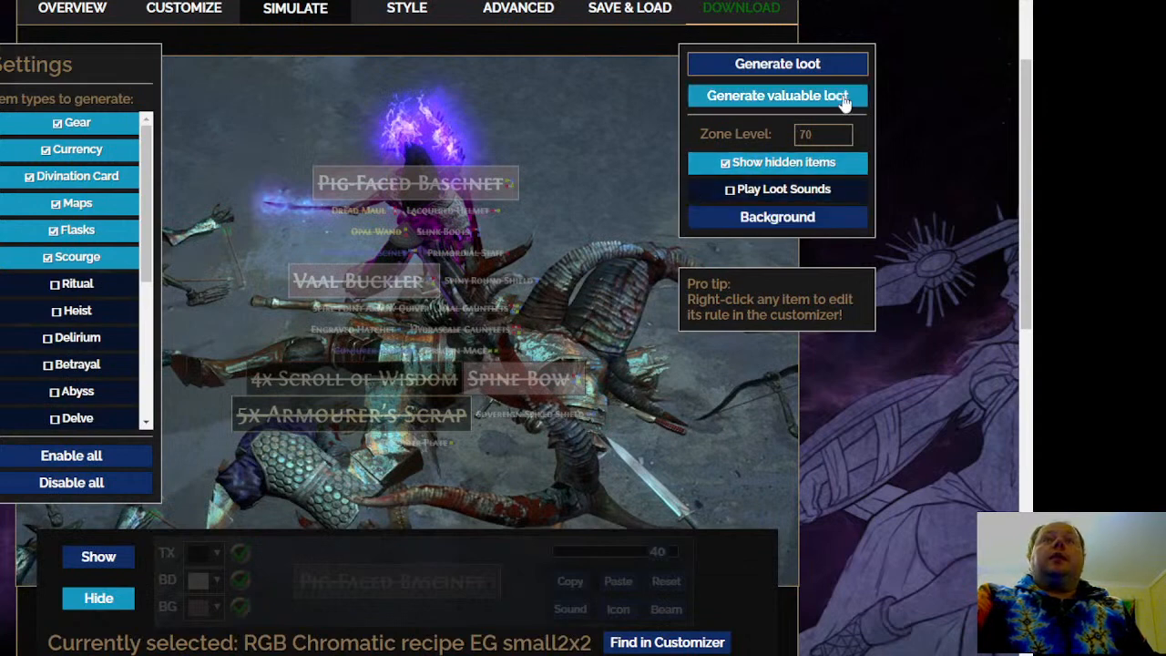
click(842, 131)
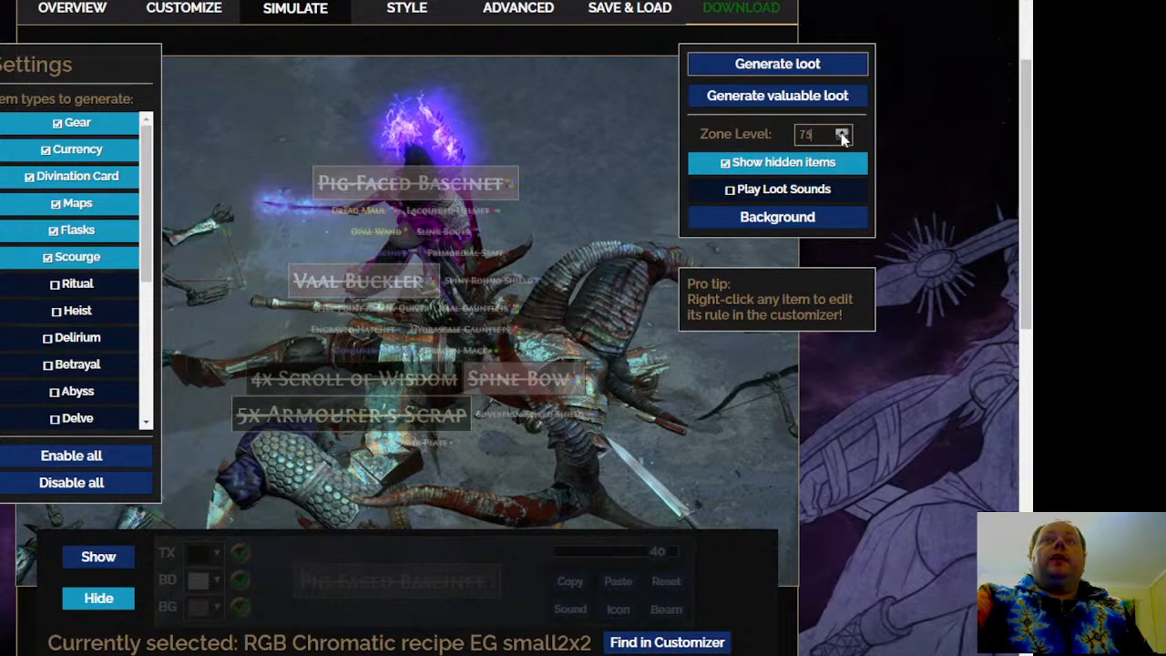
click(841, 131)
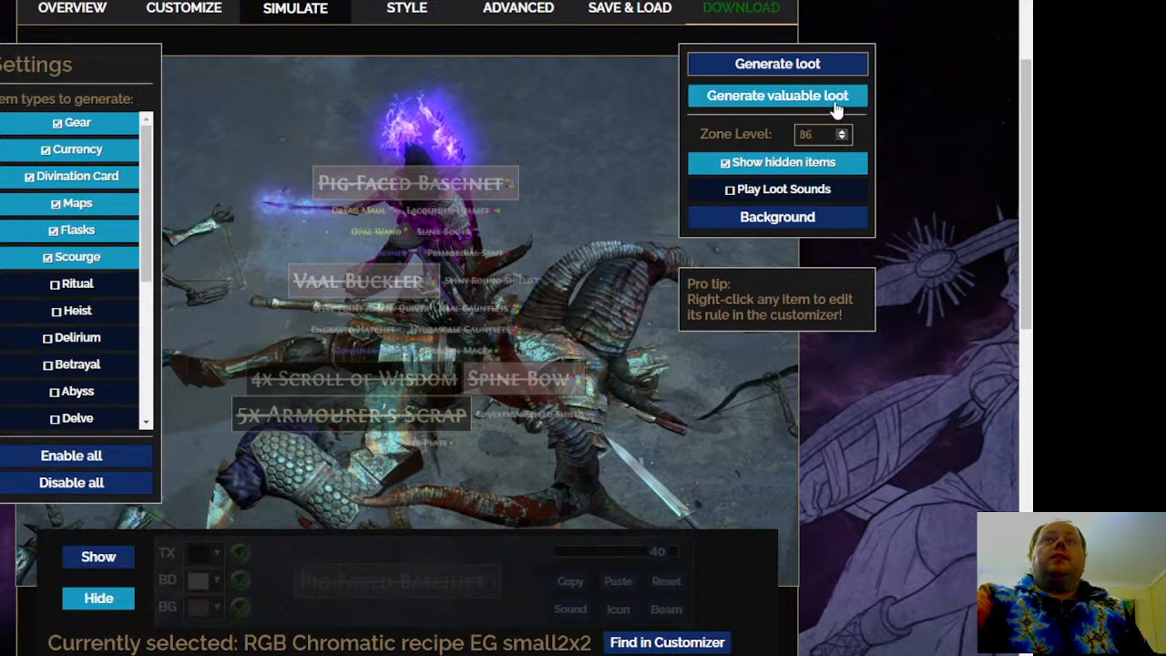
click(835, 108)
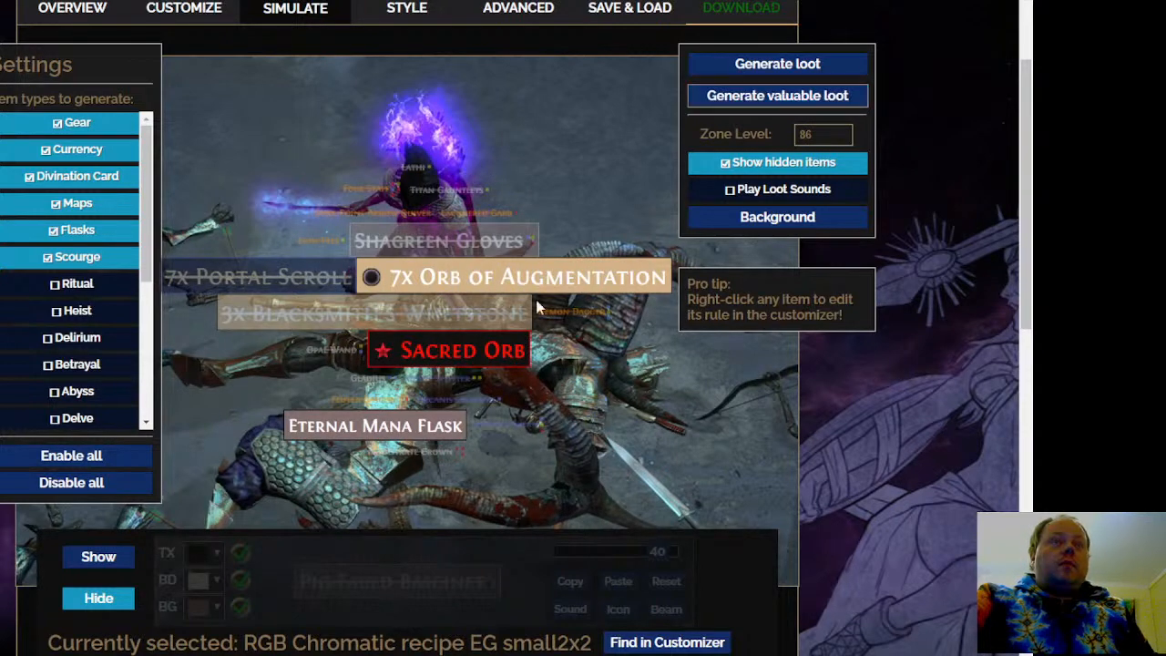
mouse_move(403, 435)
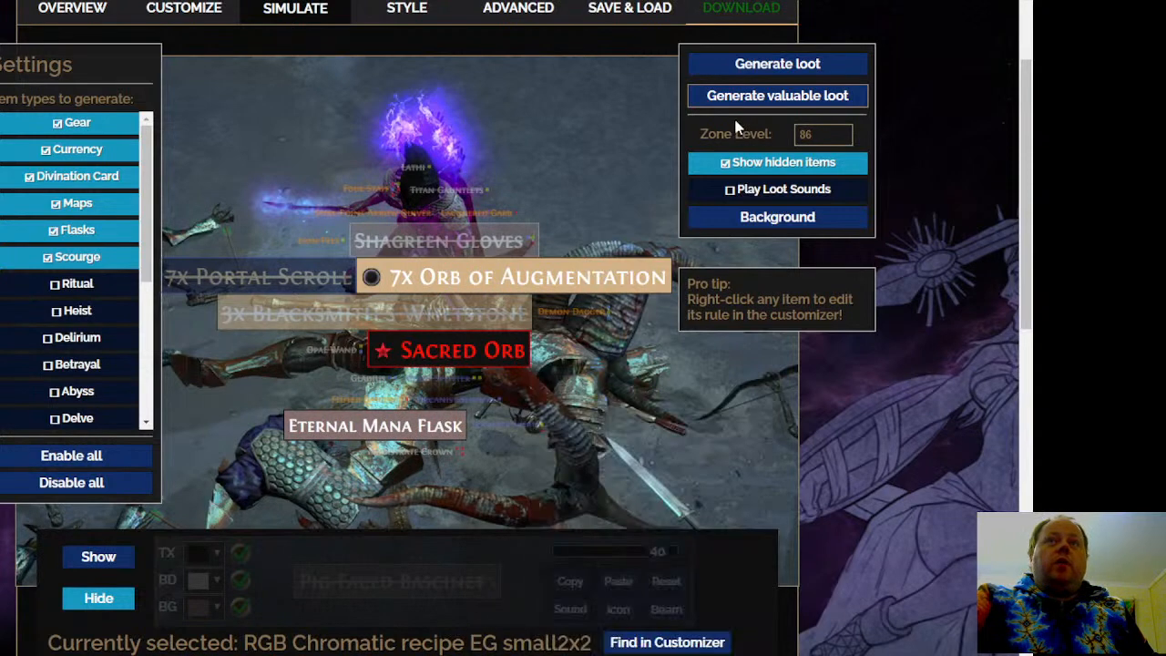
Generate repeated batches of valuable loot at zone level 86 and inspect how the filter displays the drops
click(753, 104)
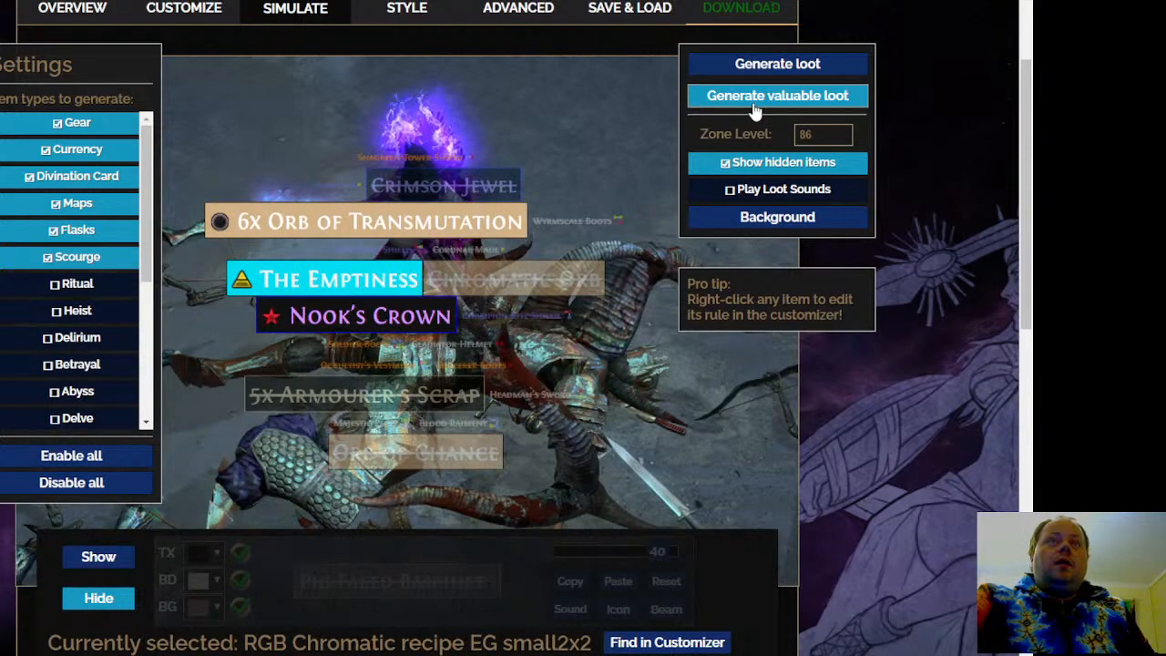
click(754, 102)
click(754, 102)
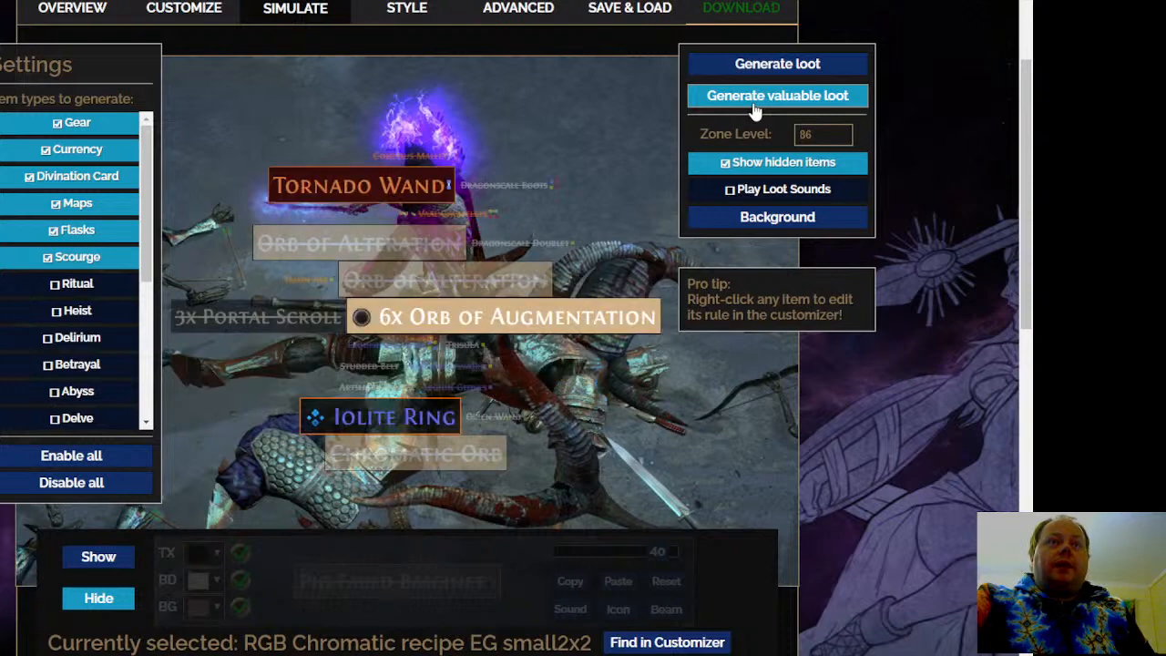
click(753, 102)
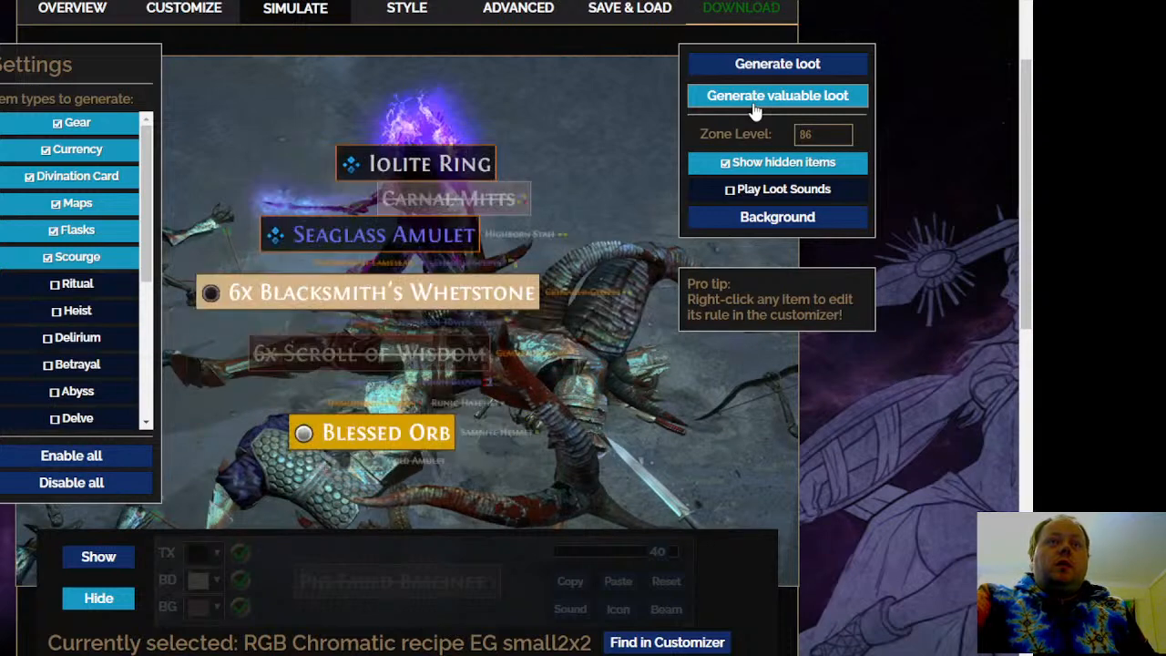
click(754, 102)
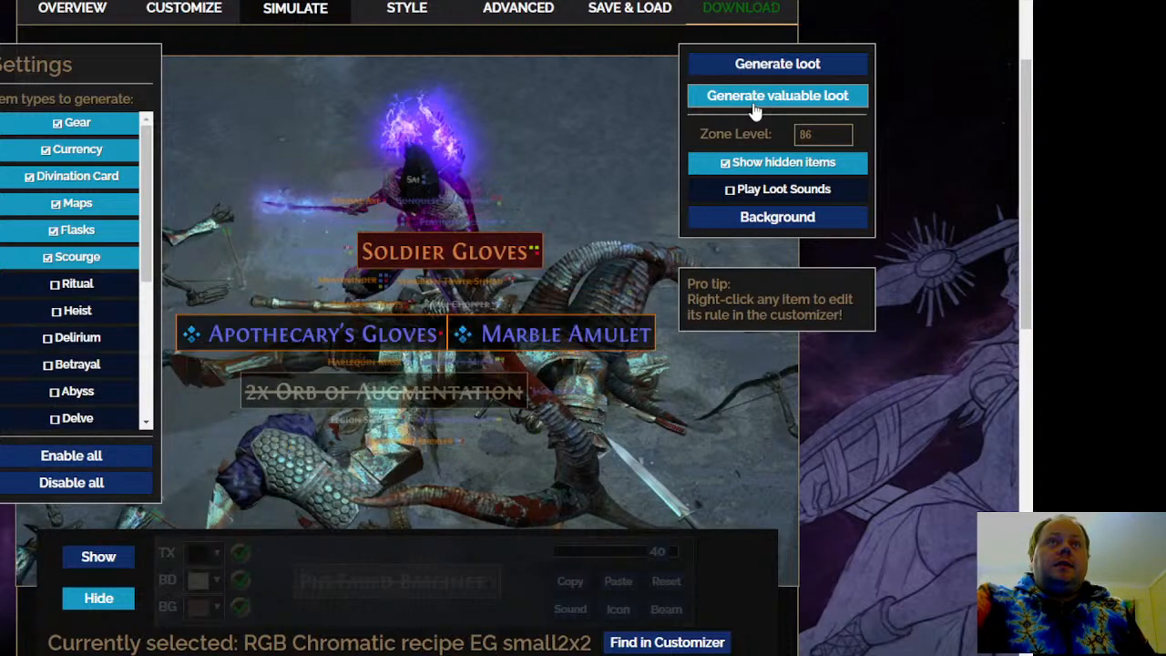
click(753, 102)
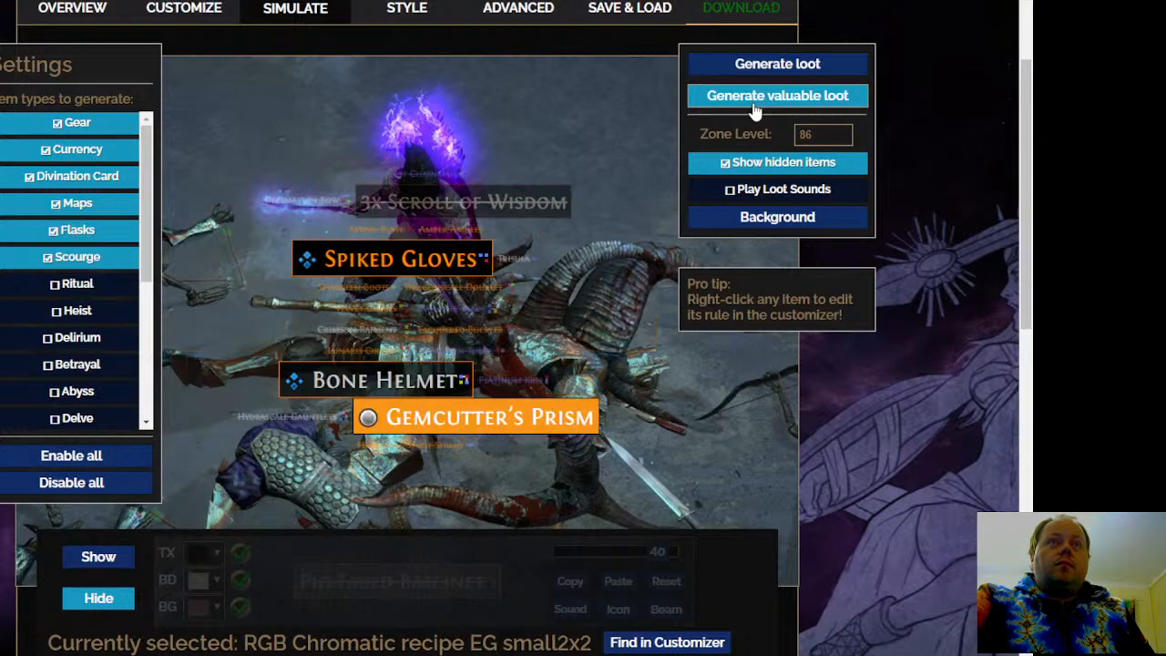
click(754, 104)
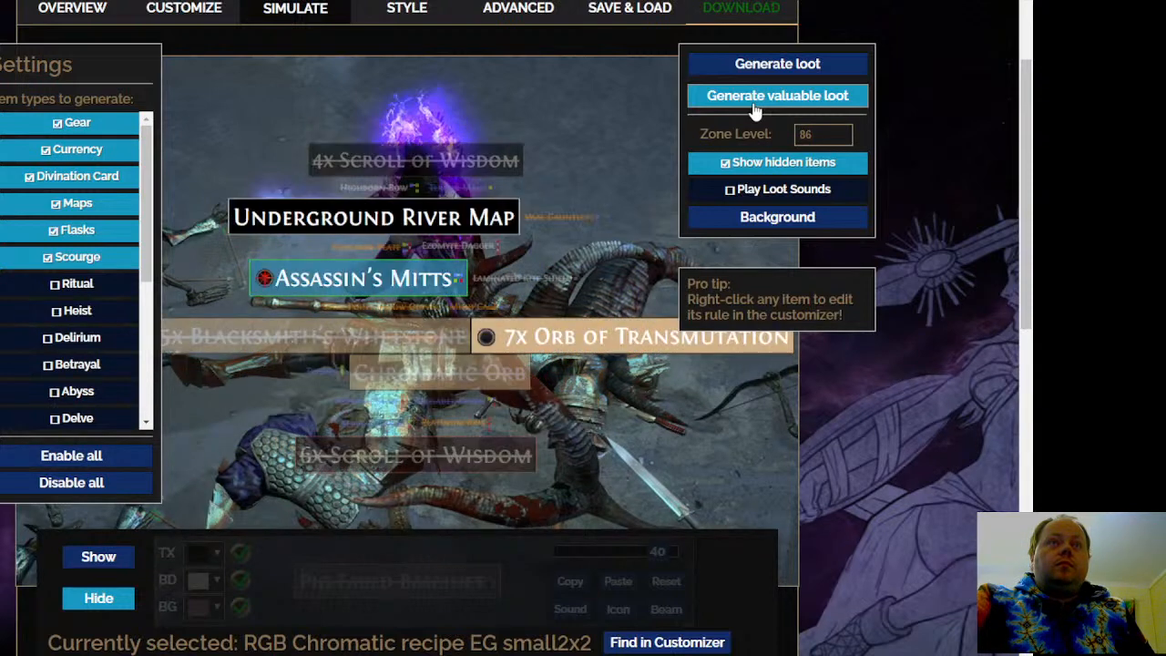
click(774, 99)
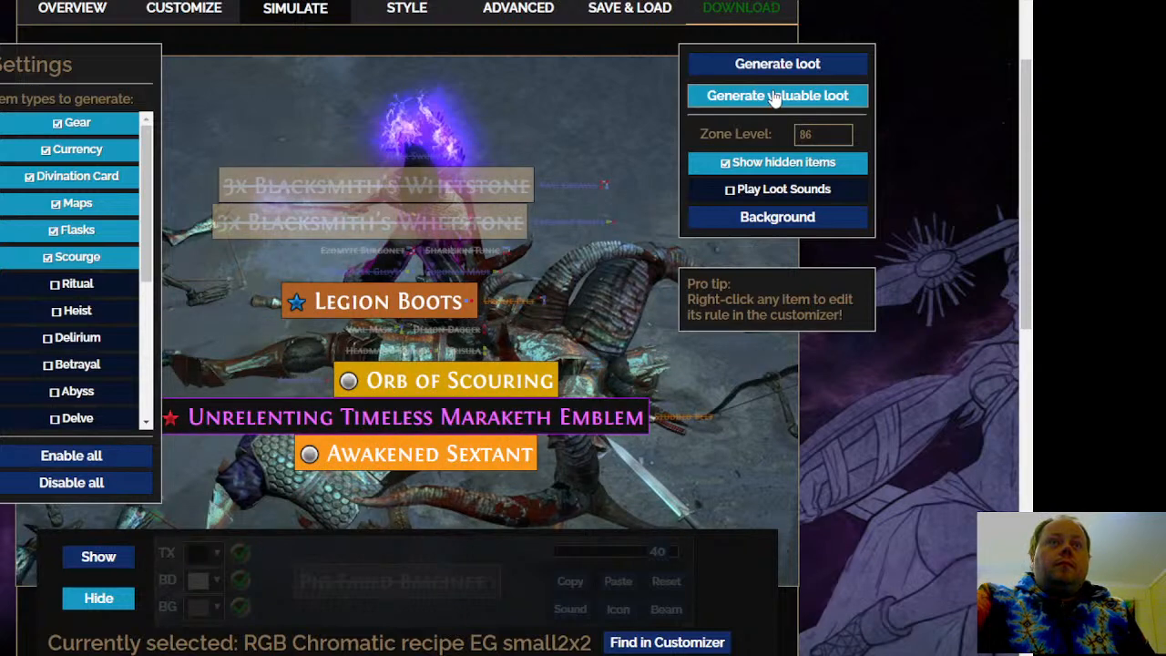
click(774, 98)
click(775, 98)
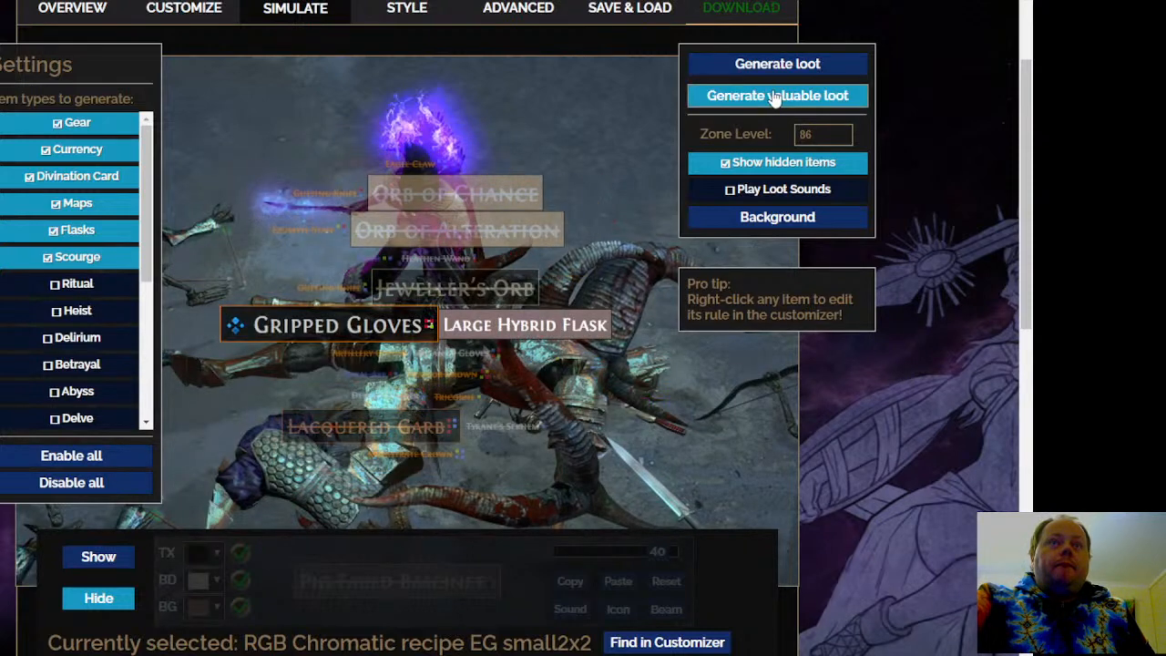
click(774, 99)
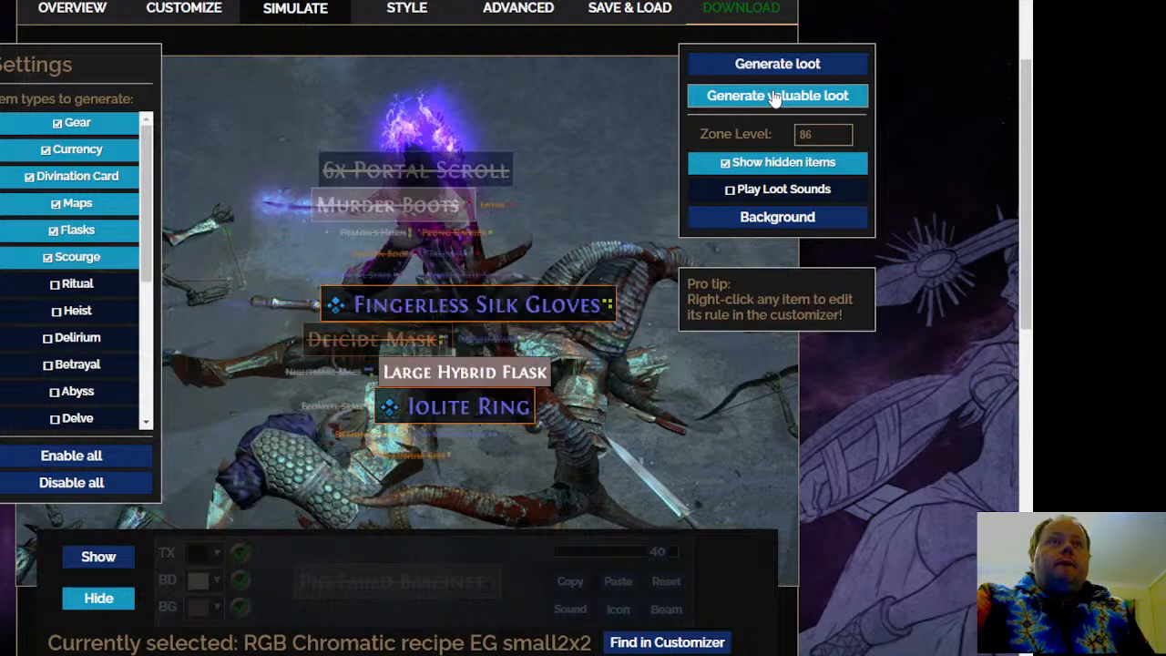
Open the customizer rule behind the simulated Large Hybrid Flask, disable Glassblower Recipe Low Quality, and check the Top Quality rule
right_click(514, 385)
click(571, 392)
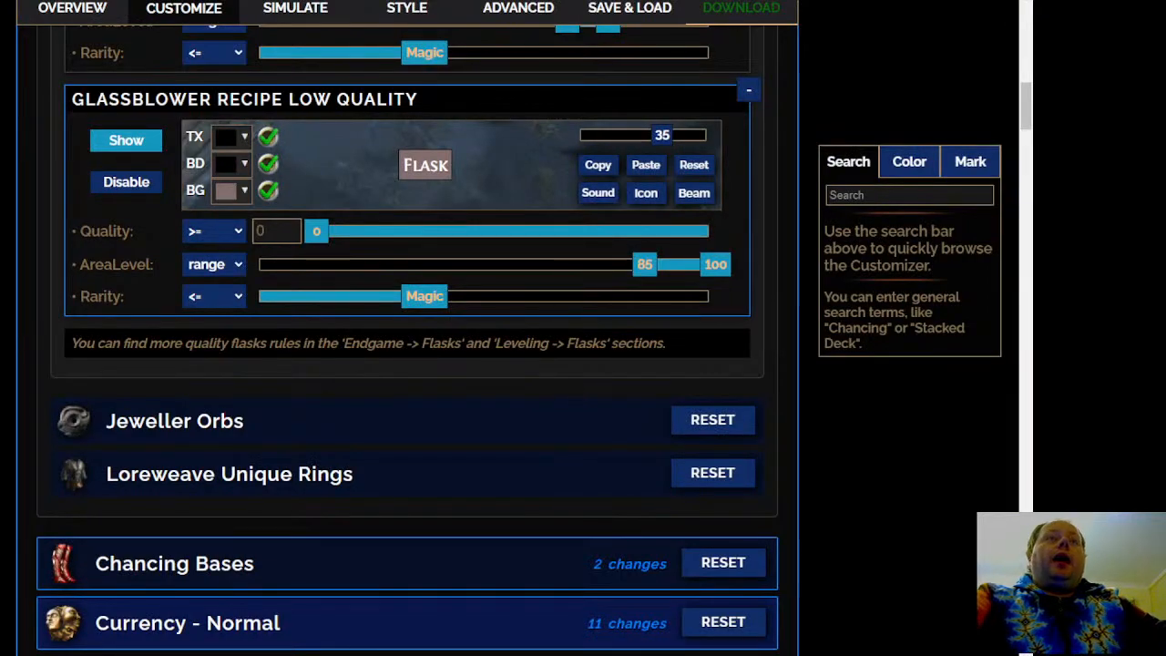
scroll(406, 337, up, 6)
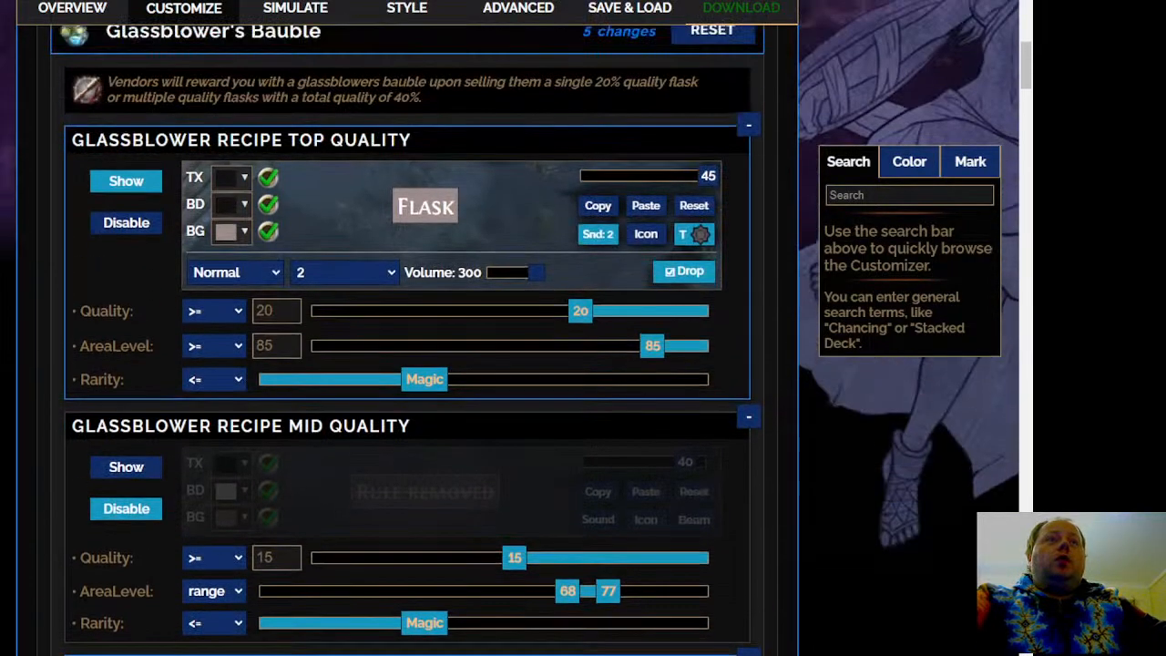
scroll(180, 326, down, 5)
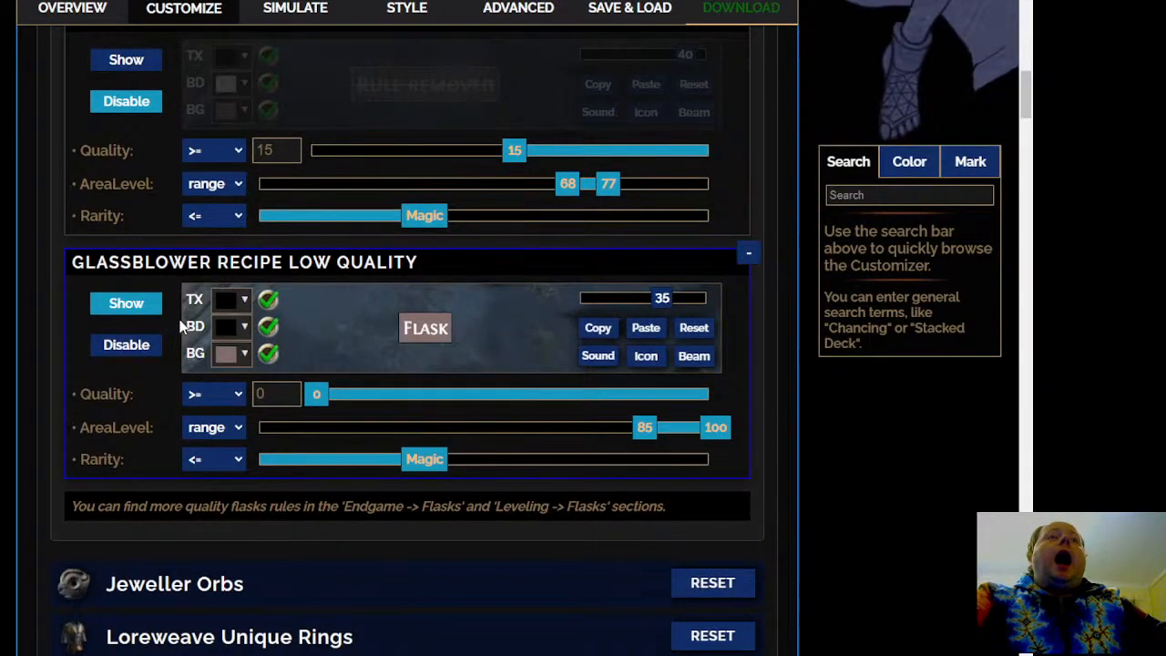
click(126, 345)
scroll(125, 344, up, 6)
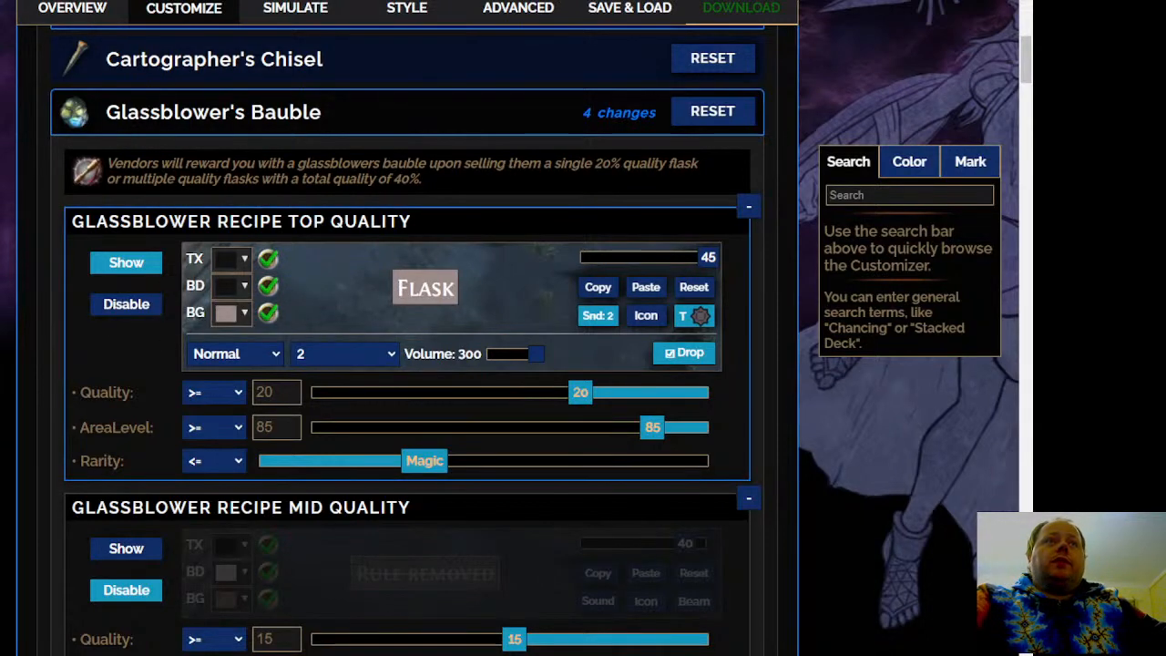
mouse_move(439, 307)
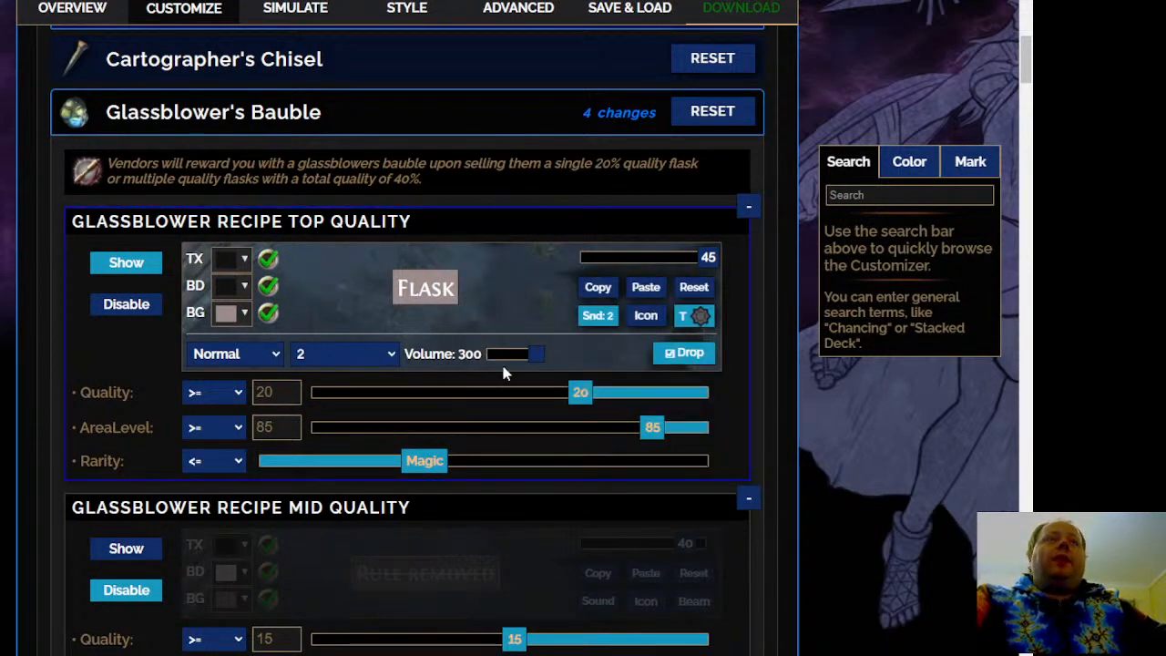
Return to the loot simulation and generate more valuable loot batches to check the filter with the low-quality flask rule disabled
click(294, 16)
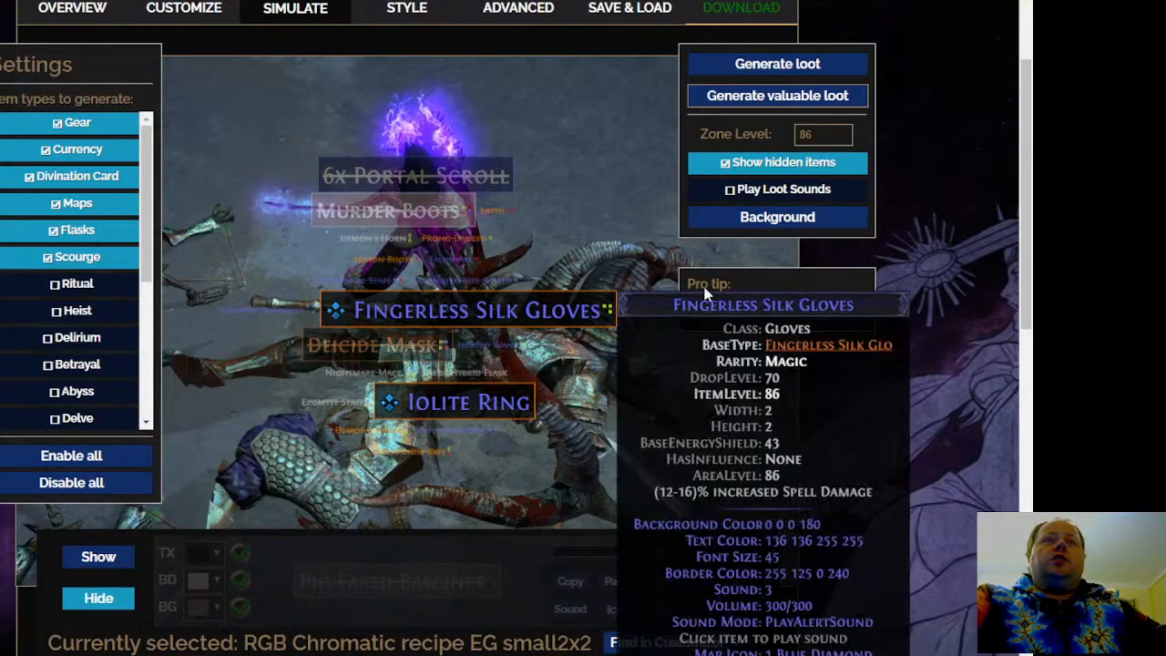
click(820, 108)
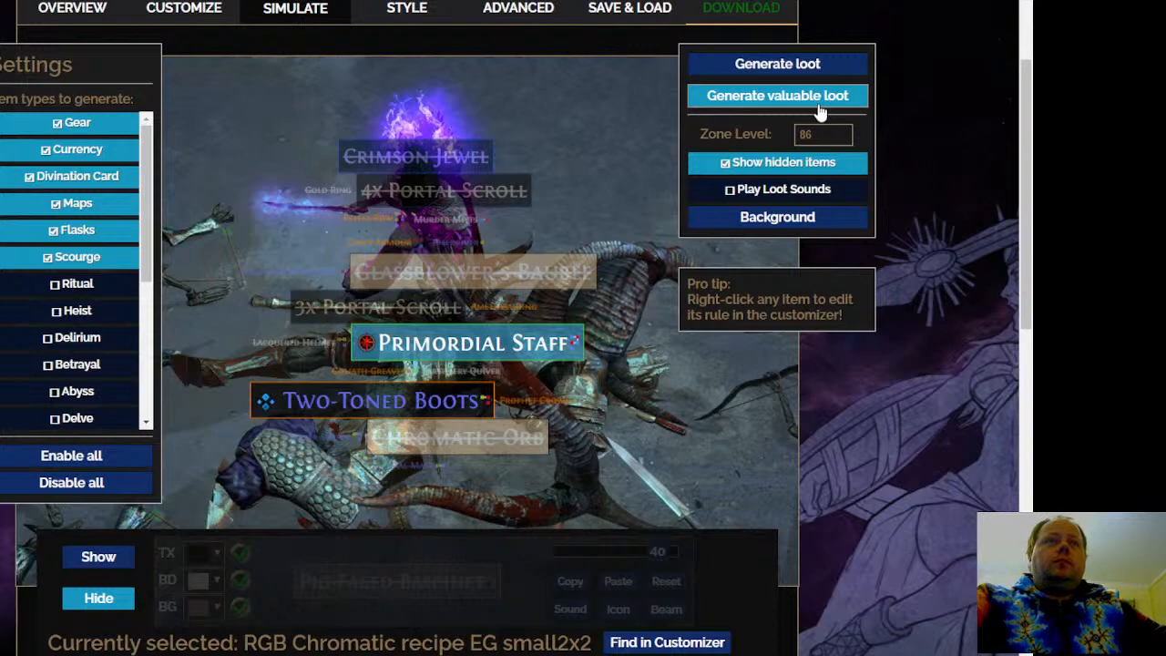
click(820, 107)
click(820, 108)
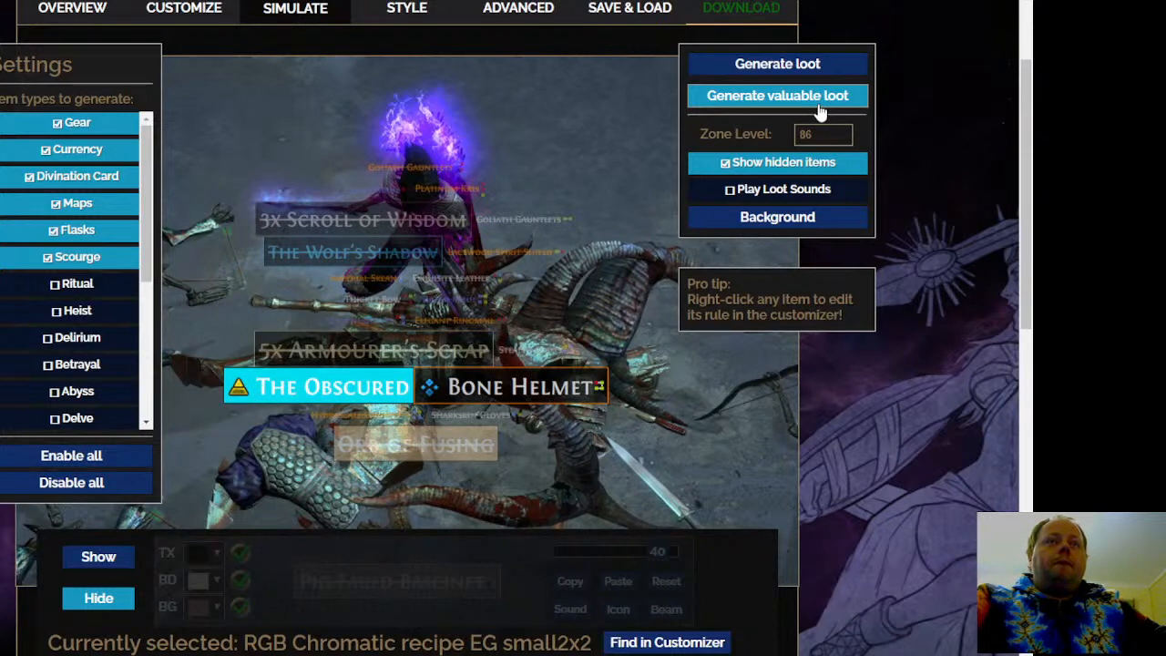
click(820, 107)
click(820, 107)
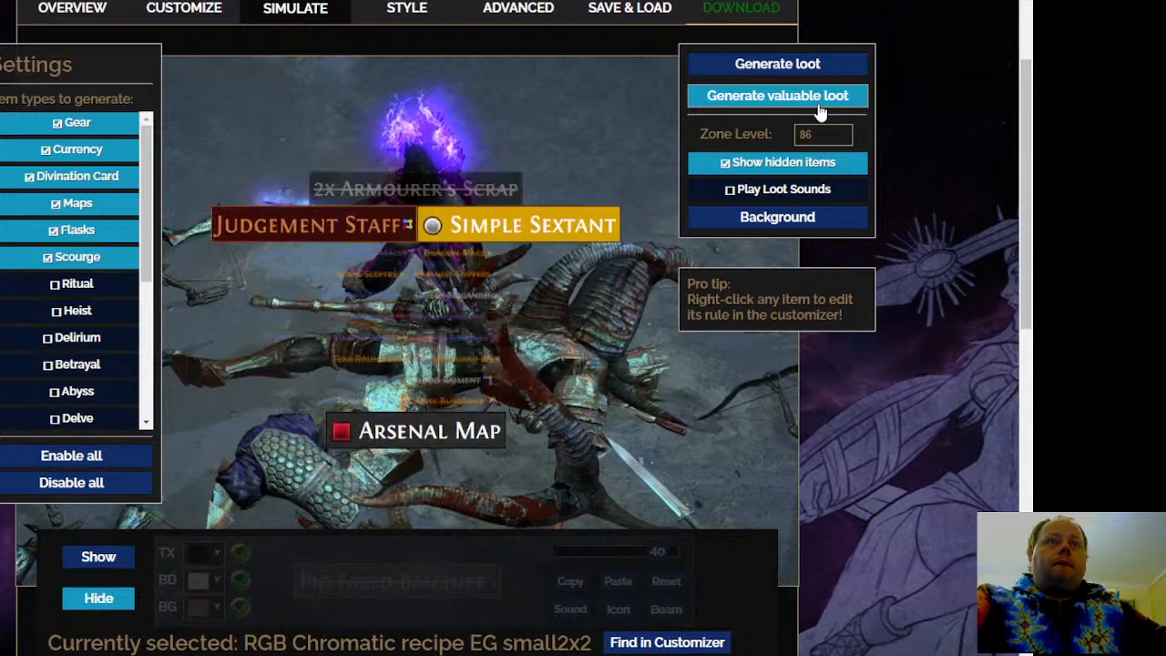
click(820, 108)
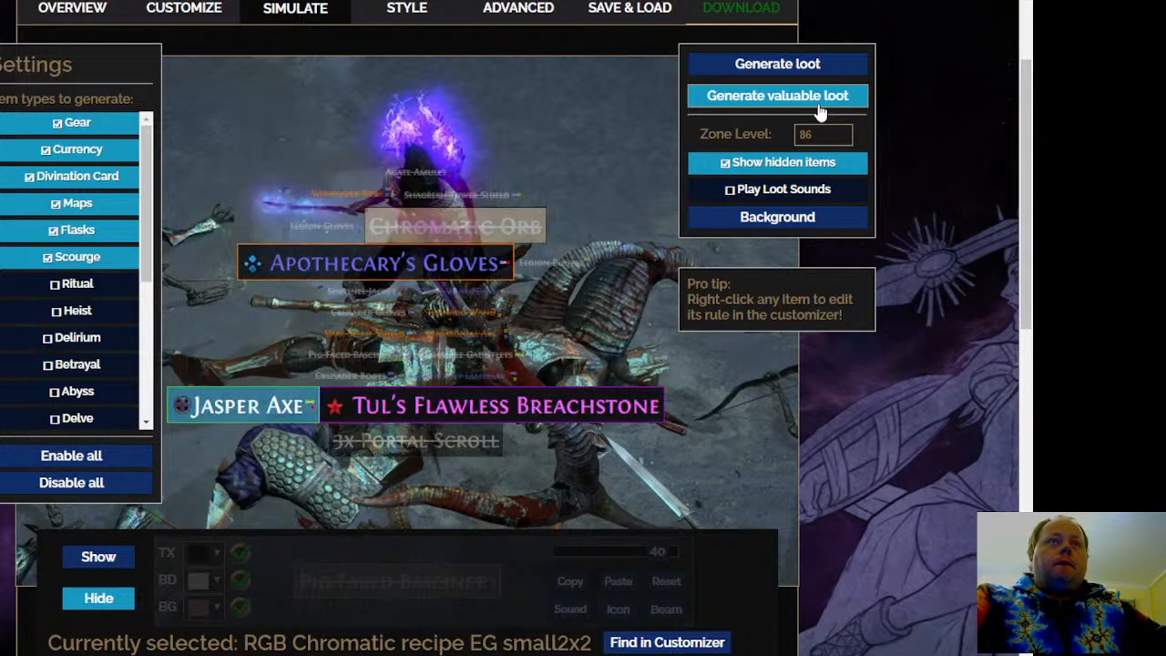
Generate further batches of valuable loot at zone level 86 and examine which drops are shown or hidden
click(820, 107)
click(819, 108)
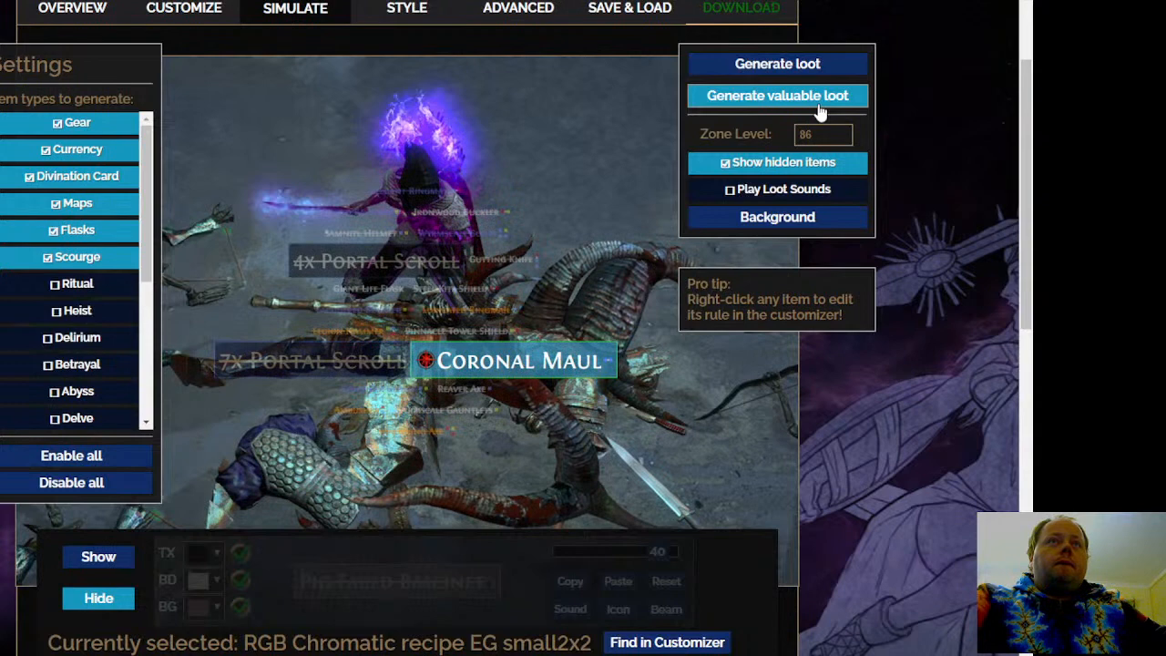
click(819, 108)
click(820, 107)
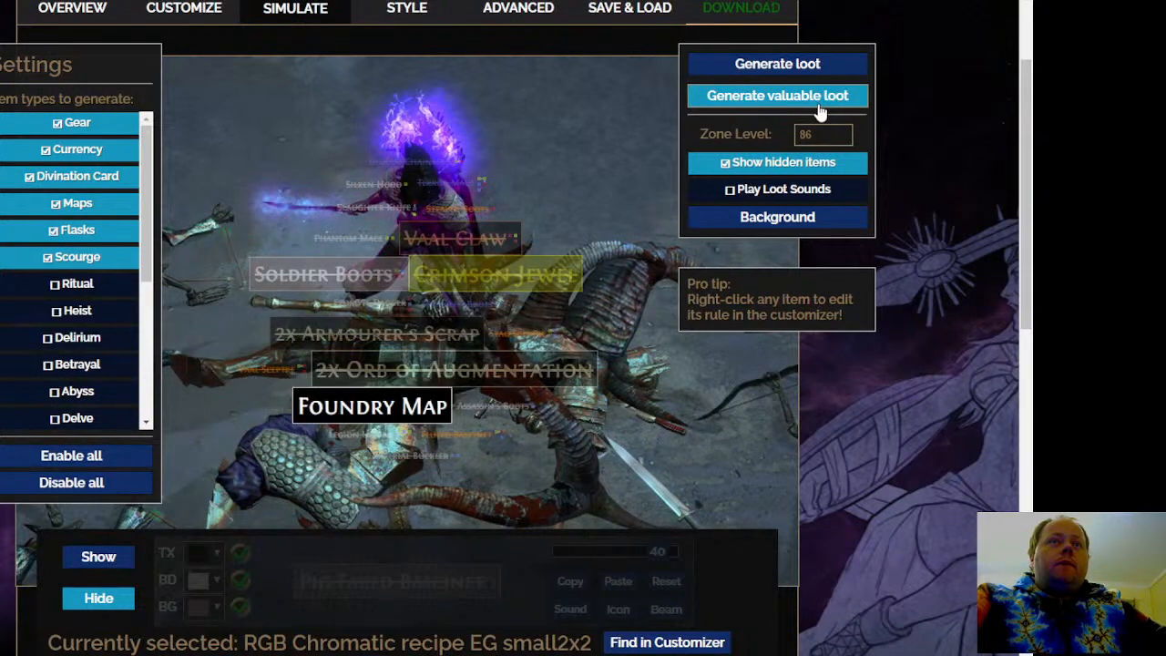
click(820, 107)
click(820, 108)
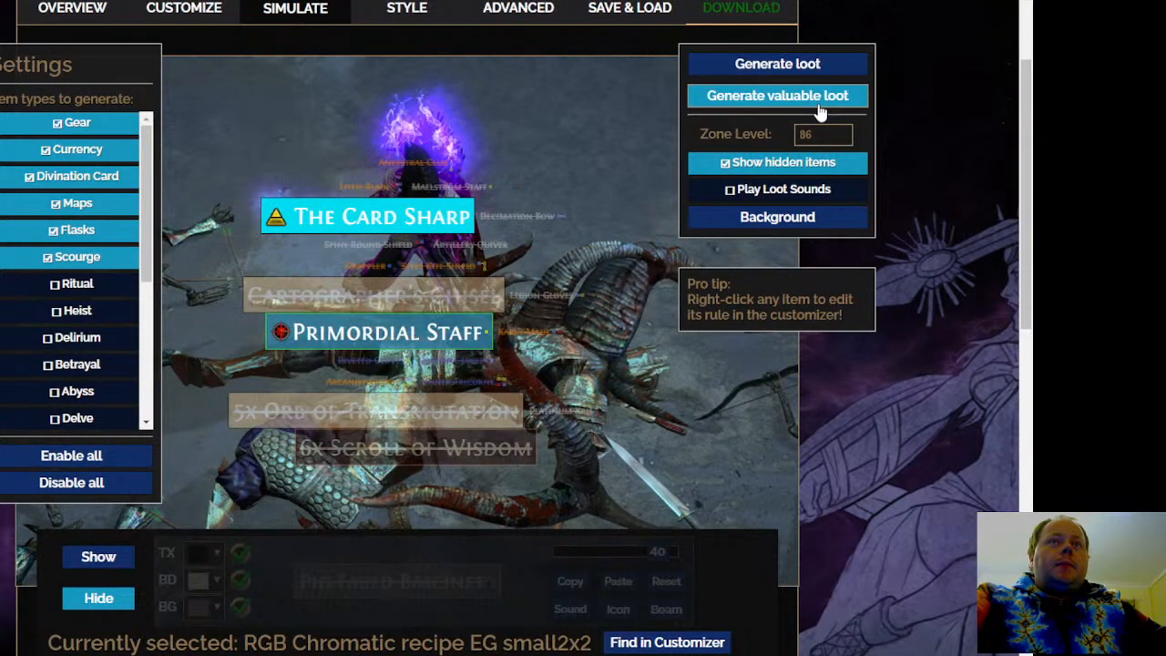
click(819, 108)
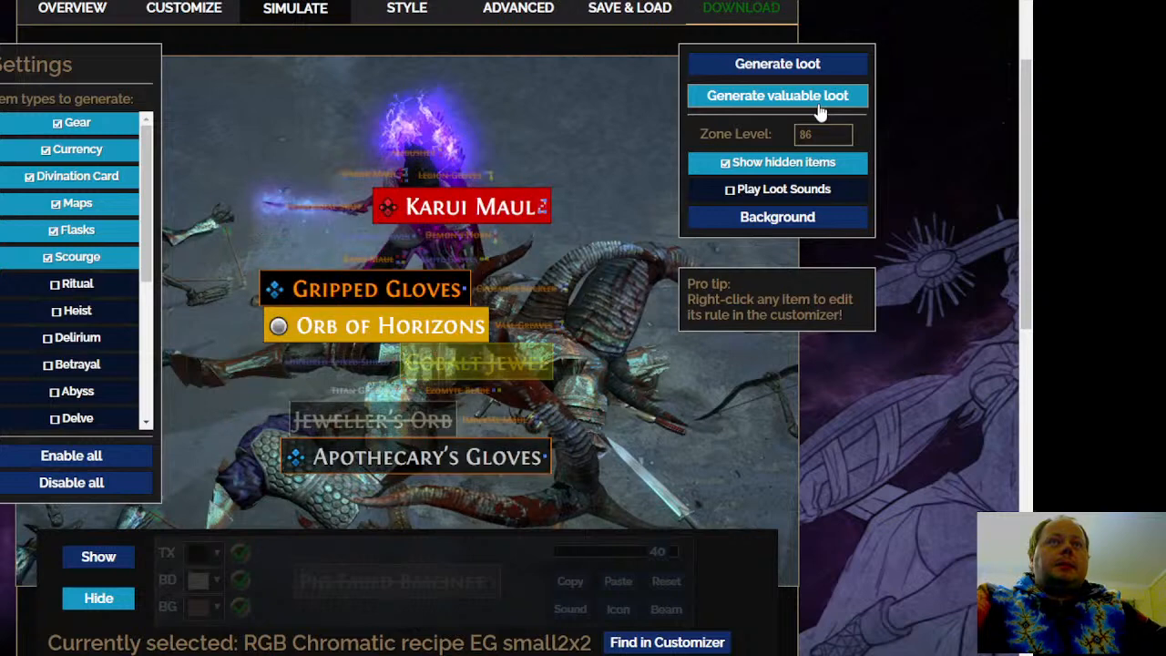
click(820, 107)
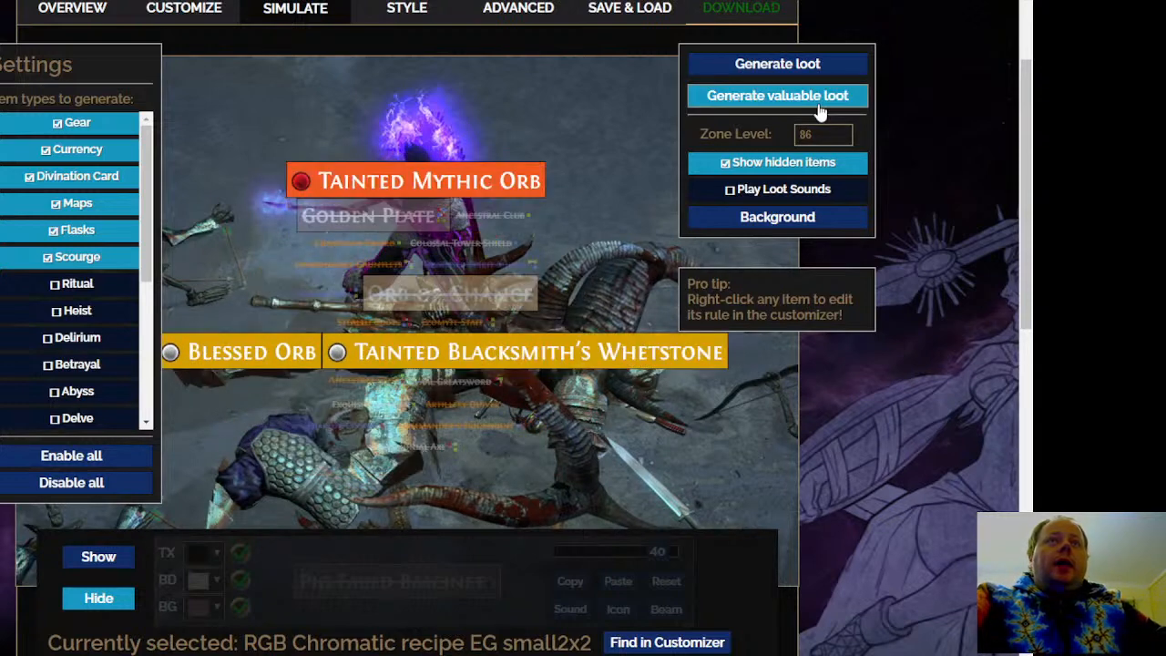
click(820, 108)
click(820, 108)
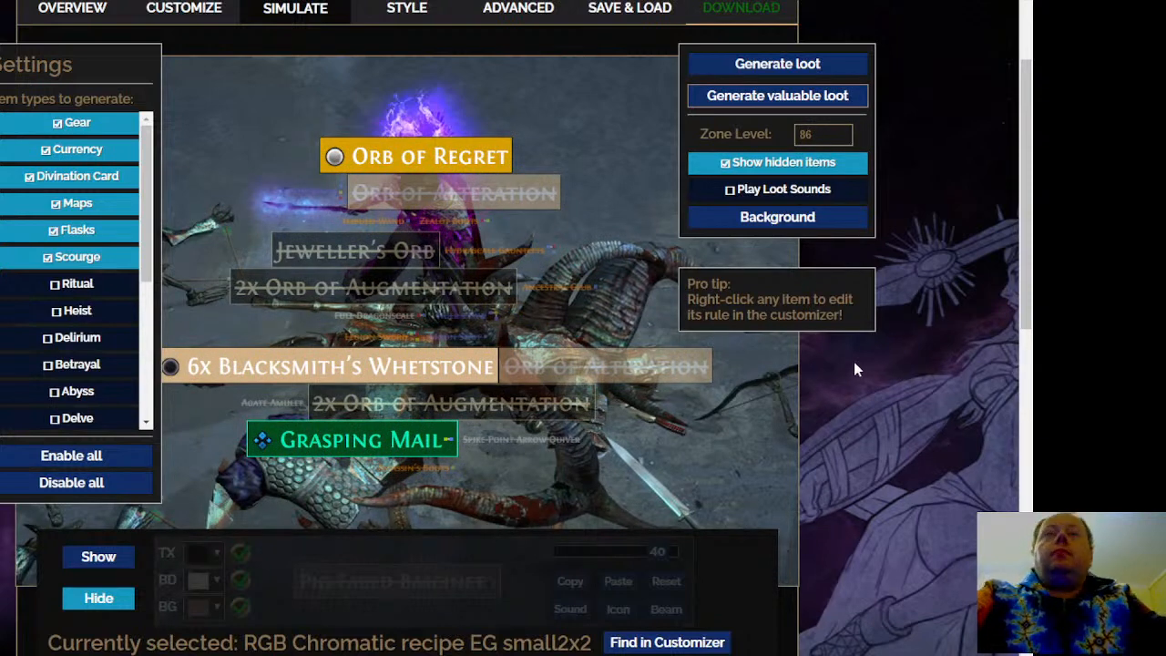
scroll(853, 362, down, 1)
scroll(771, 394, up, 1)
scroll(772, 394, up, 1)
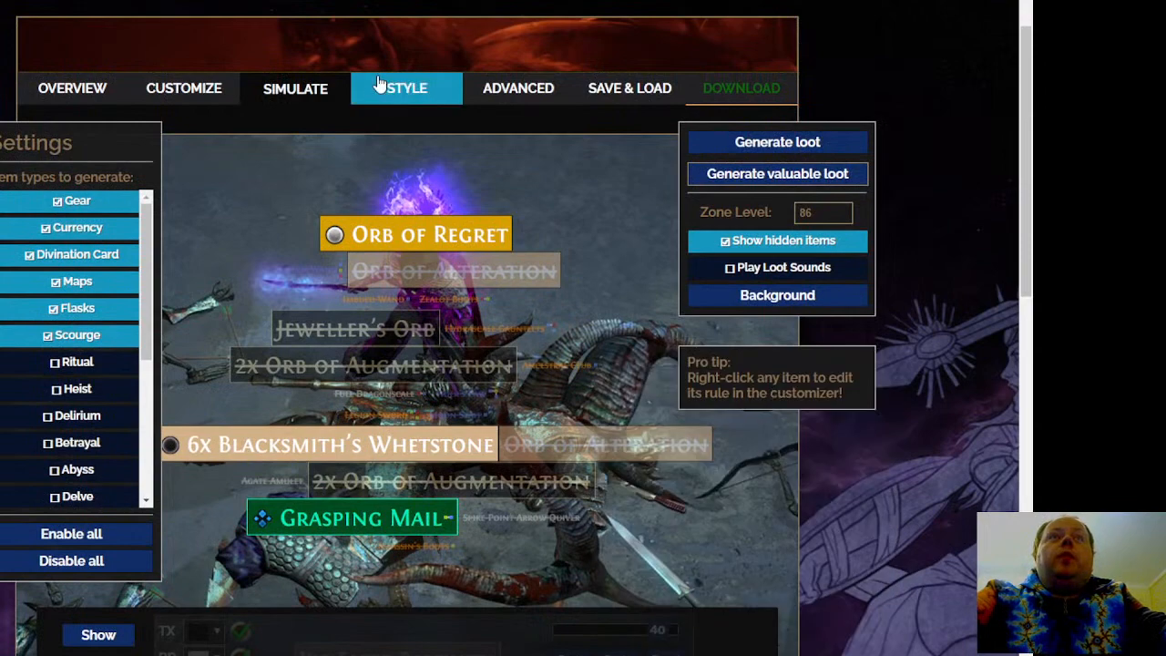
Open the filter's save options and find an empty slot among the Save with PoE savestates
click(396, 85)
click(491, 153)
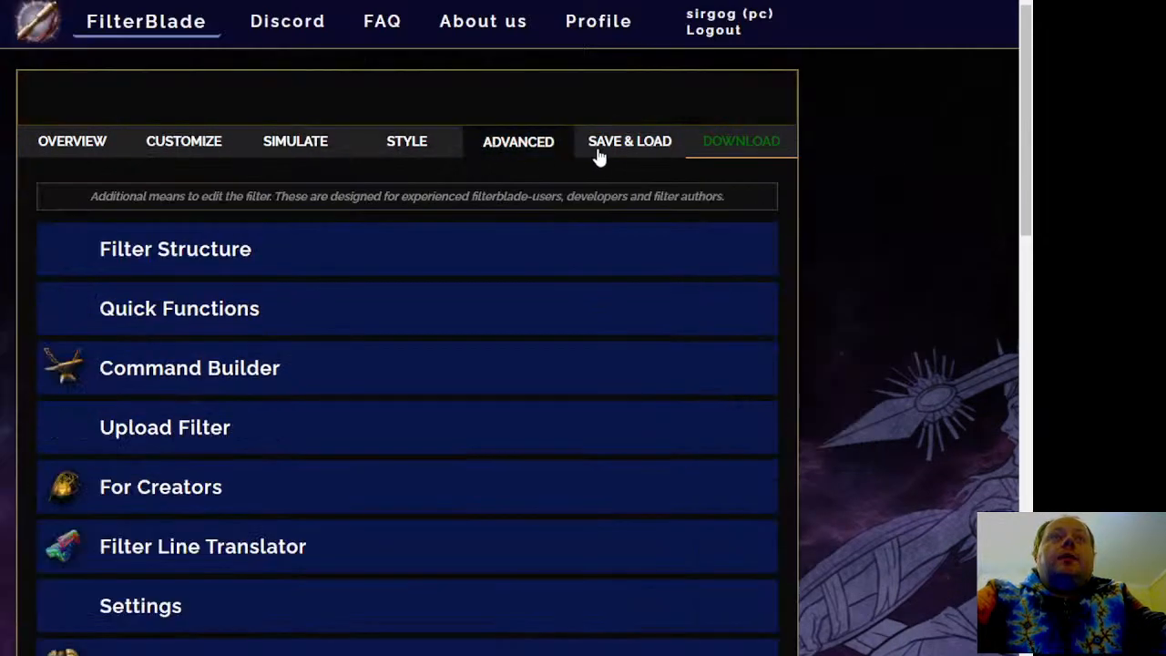
click(610, 150)
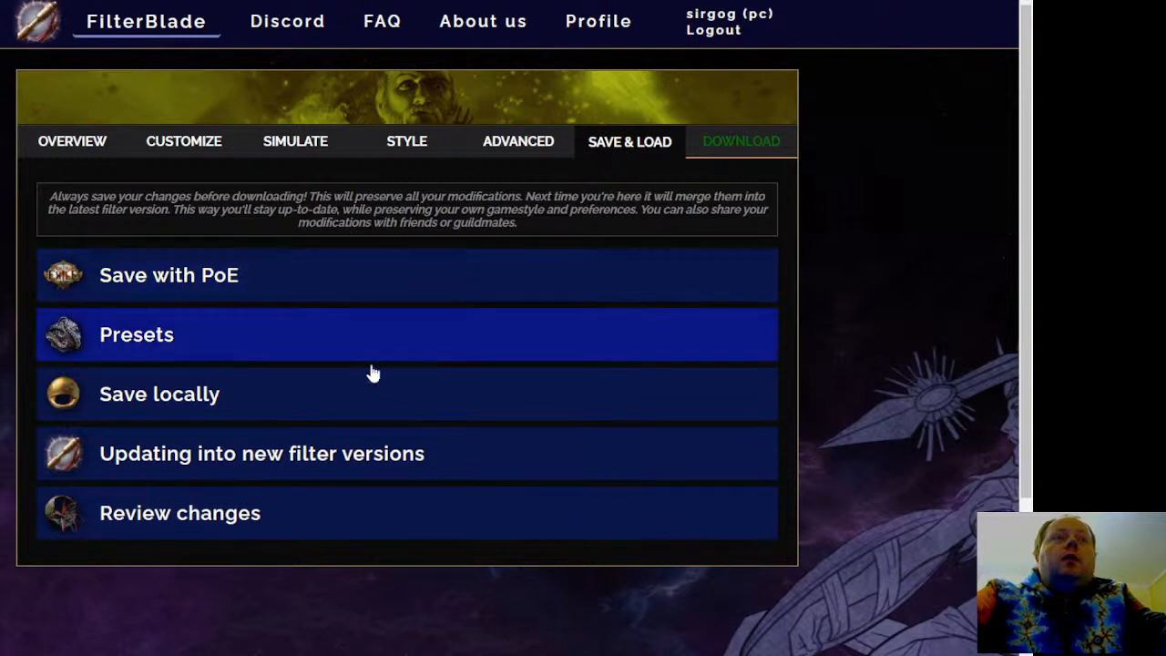
click(408, 401)
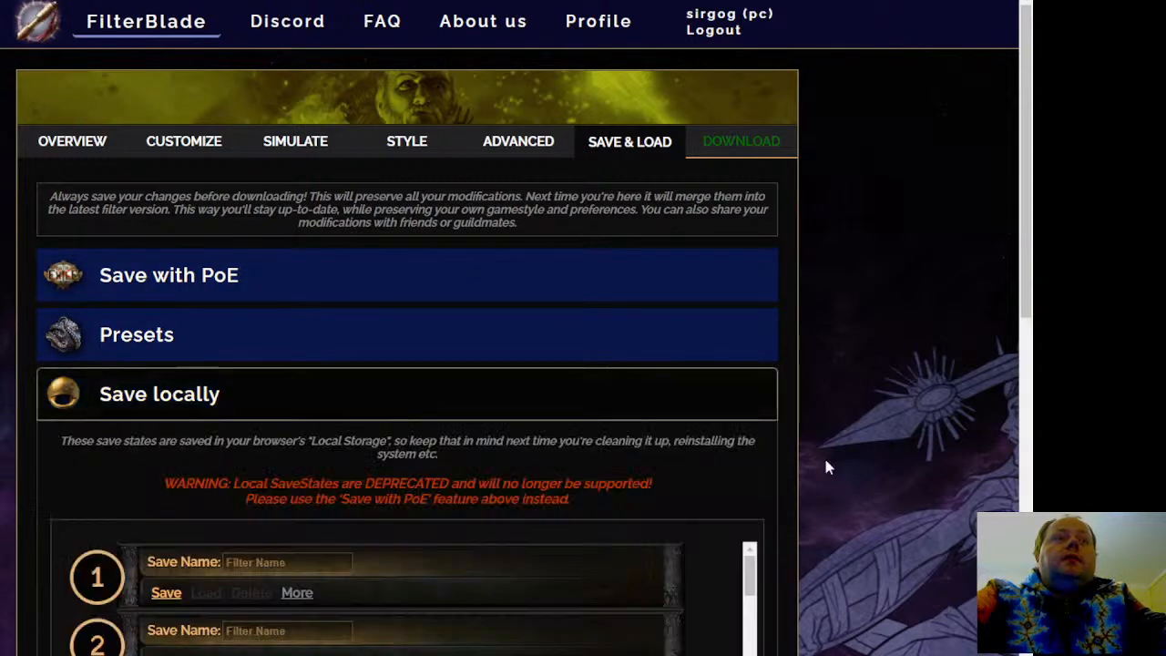
scroll(923, 455, down, 2)
scroll(739, 337, up, 2)
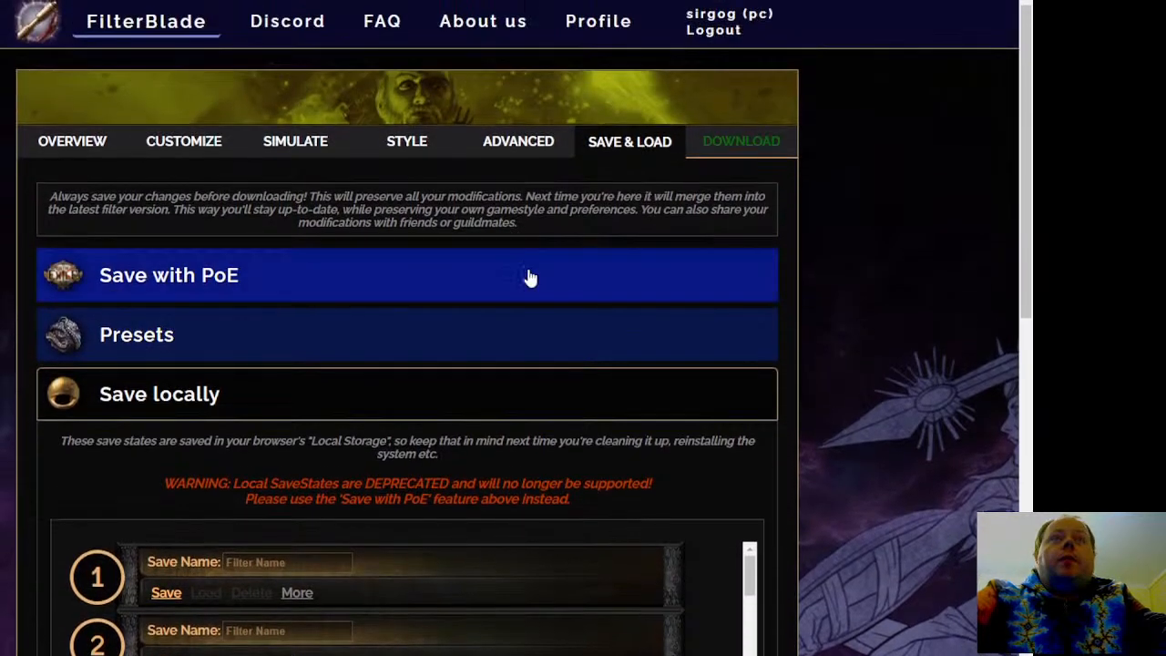
click(530, 276)
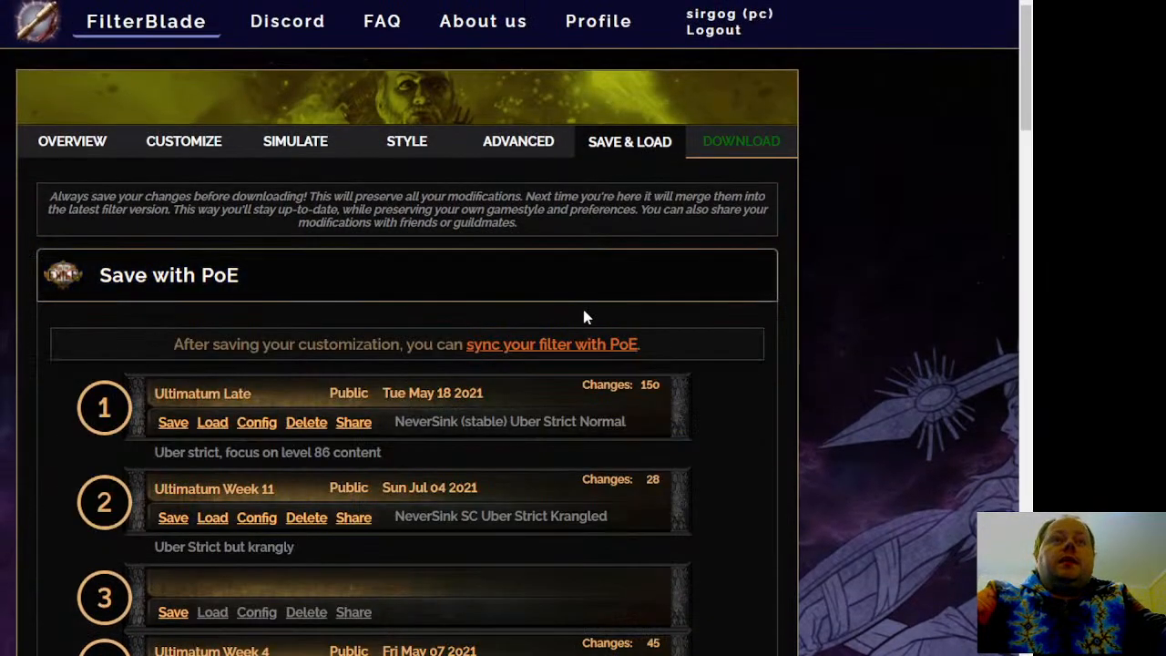
scroll(91, 428, down, 10)
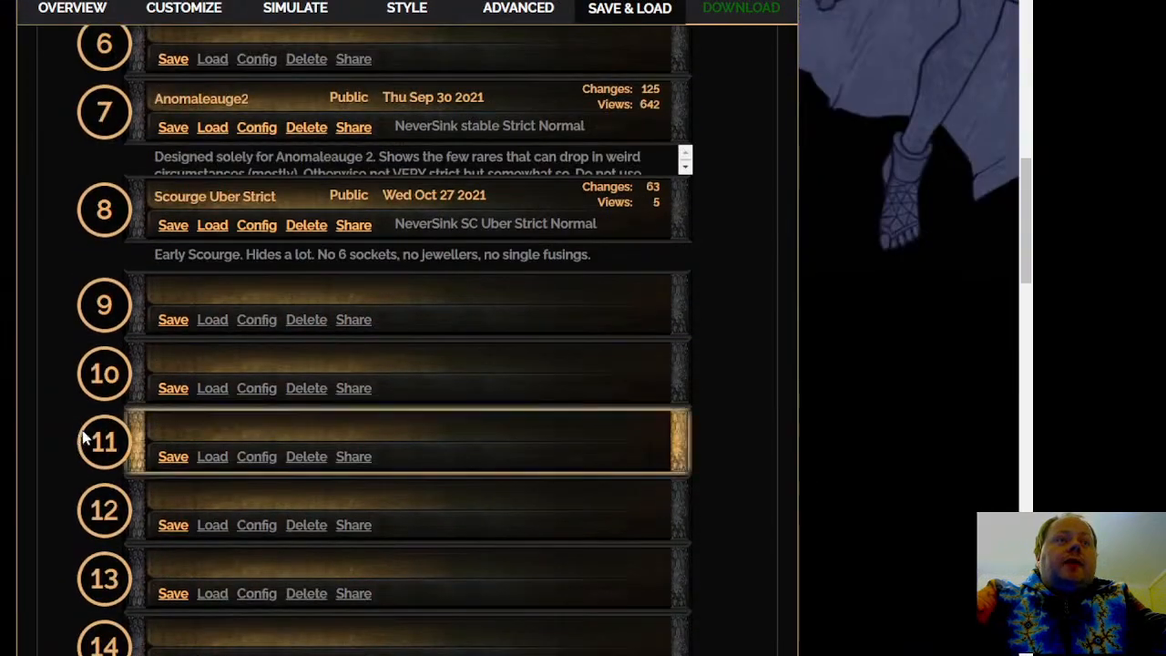
Create a new savestate in slot 9 and name it Scourge Week 4
click(175, 322)
click(377, 166)
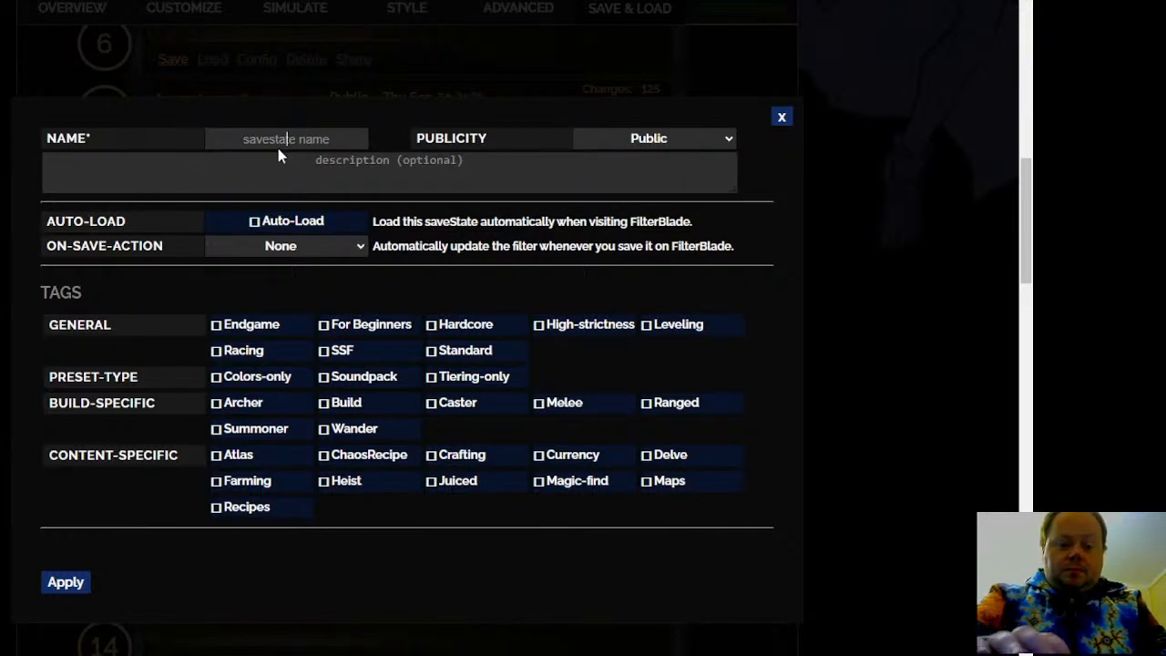
text(Scourge Week)
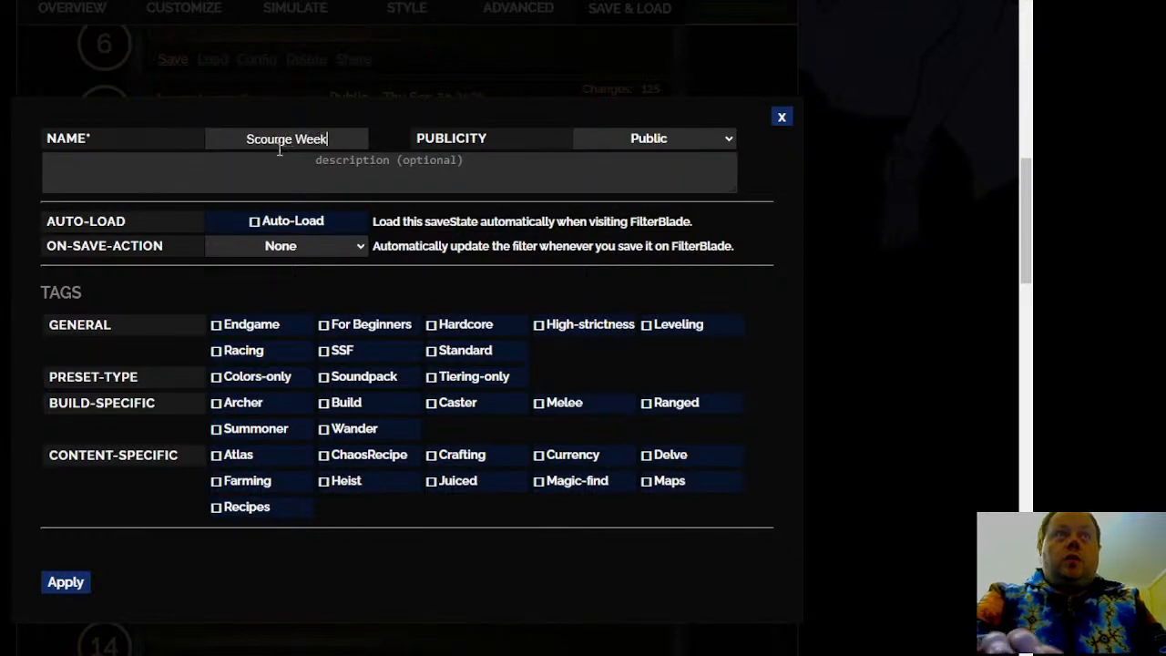
text( 4)
Enter the savestate description "Ultra-strict with changes for late league. Trade league only."
click(364, 160)
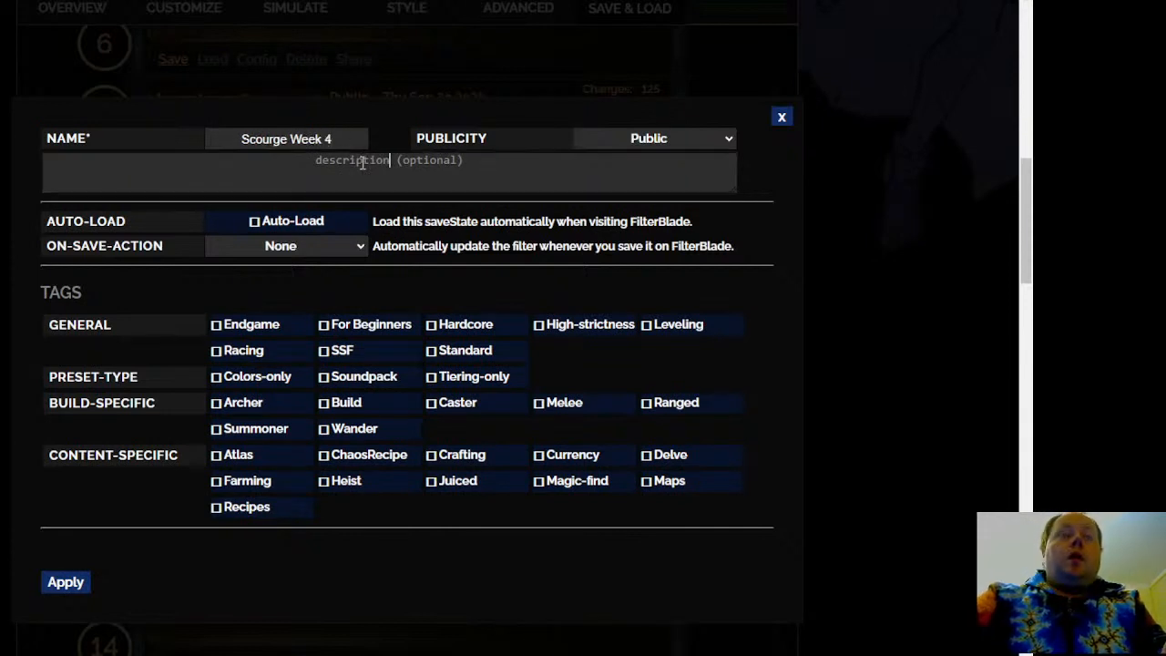
text(Ultra)
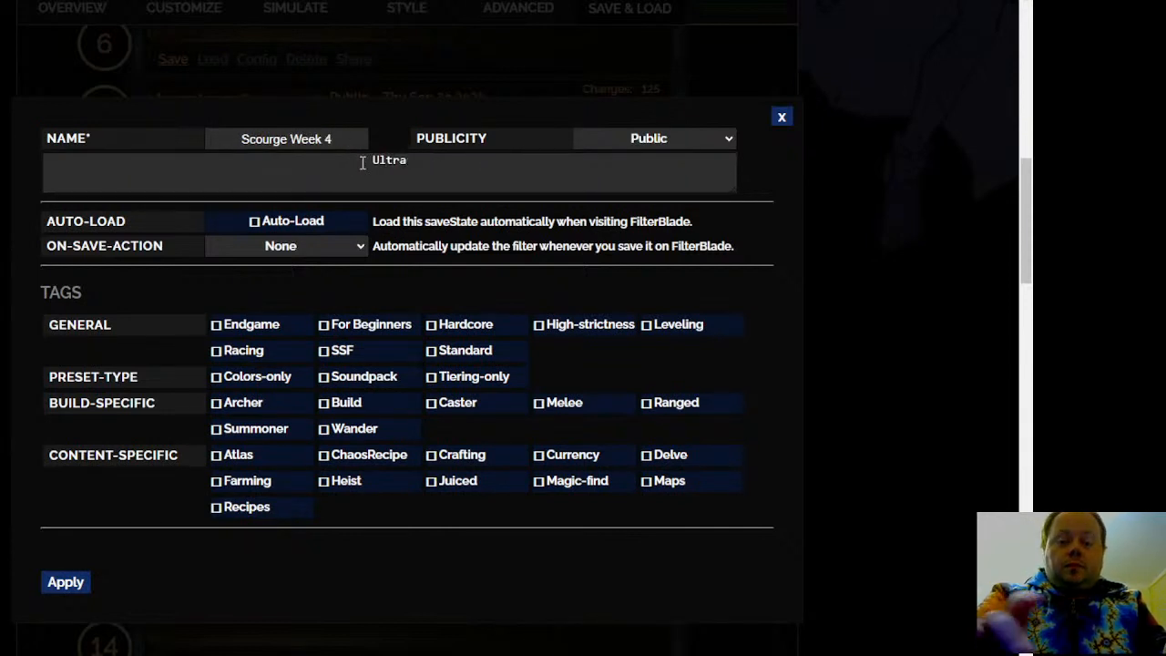
text(-strict with chan)
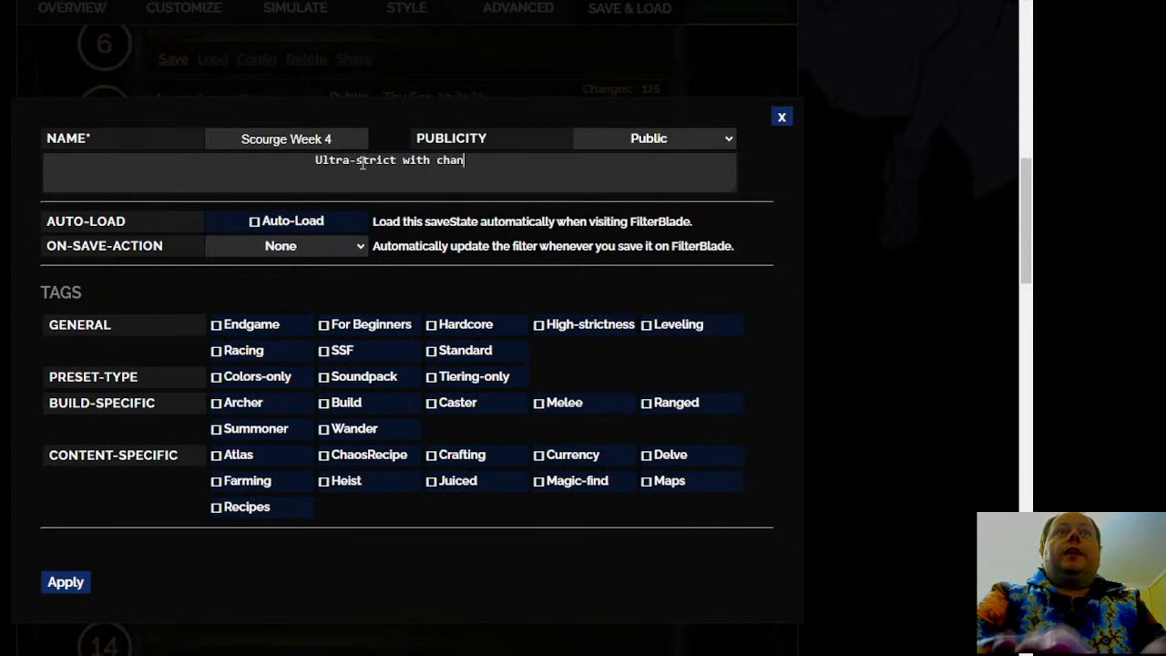
text(ges for l)
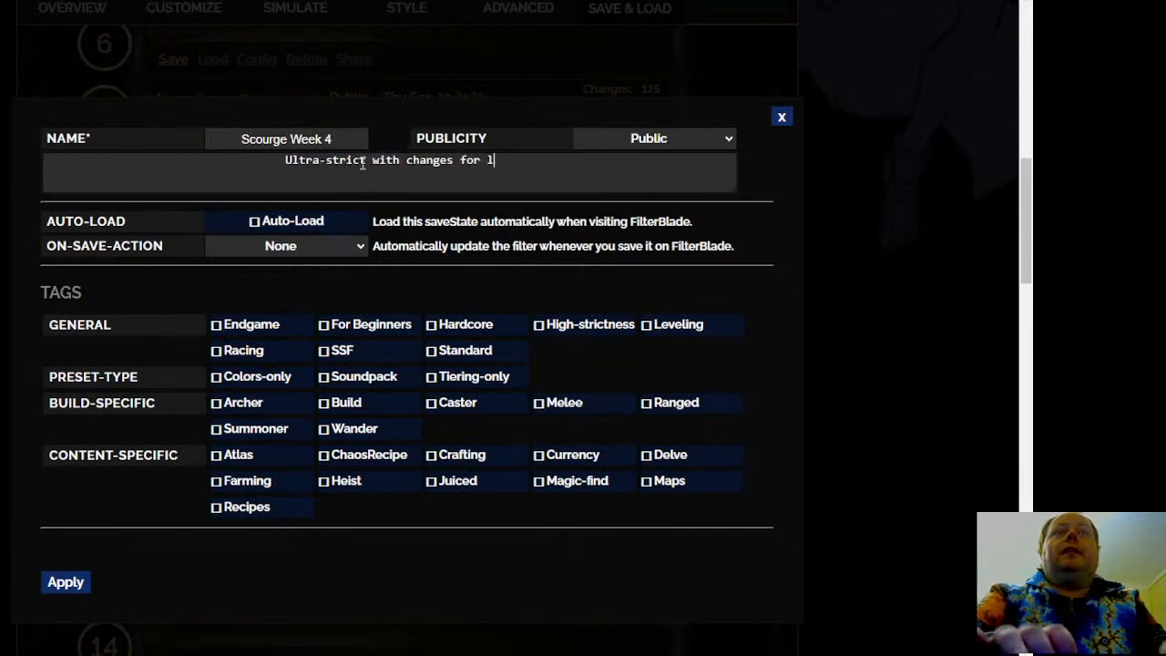
text(ate leauge)
key(BackSpace)
key(BackSpace)
key(BackSpace)
key(BackSpace)
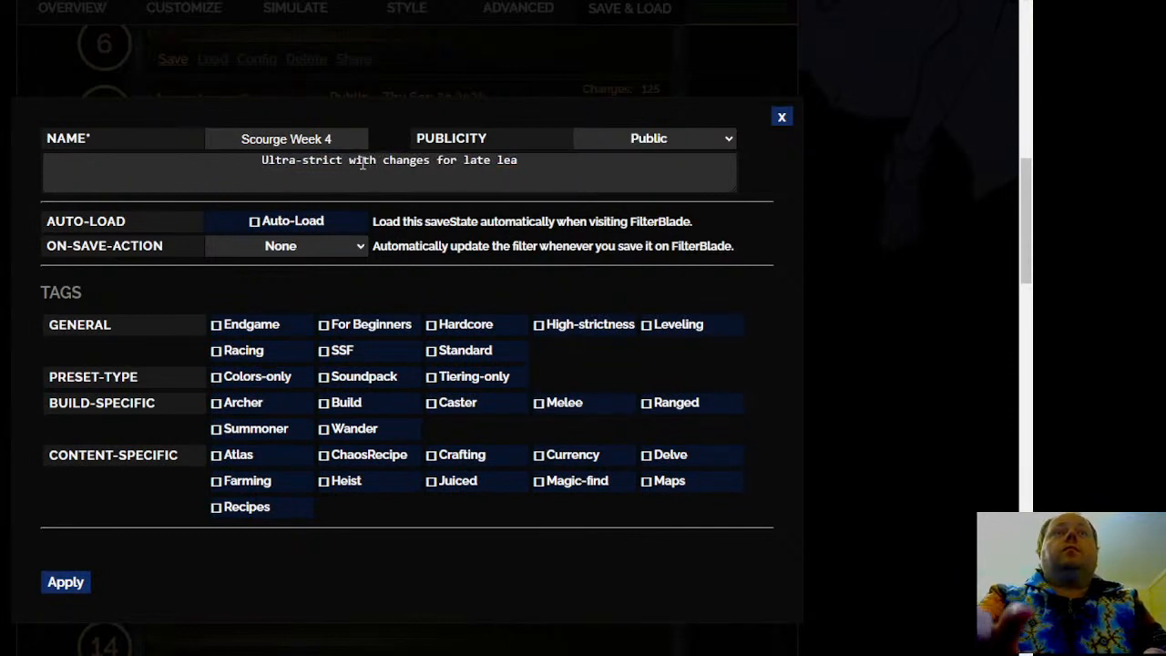
text(gue. Trad)
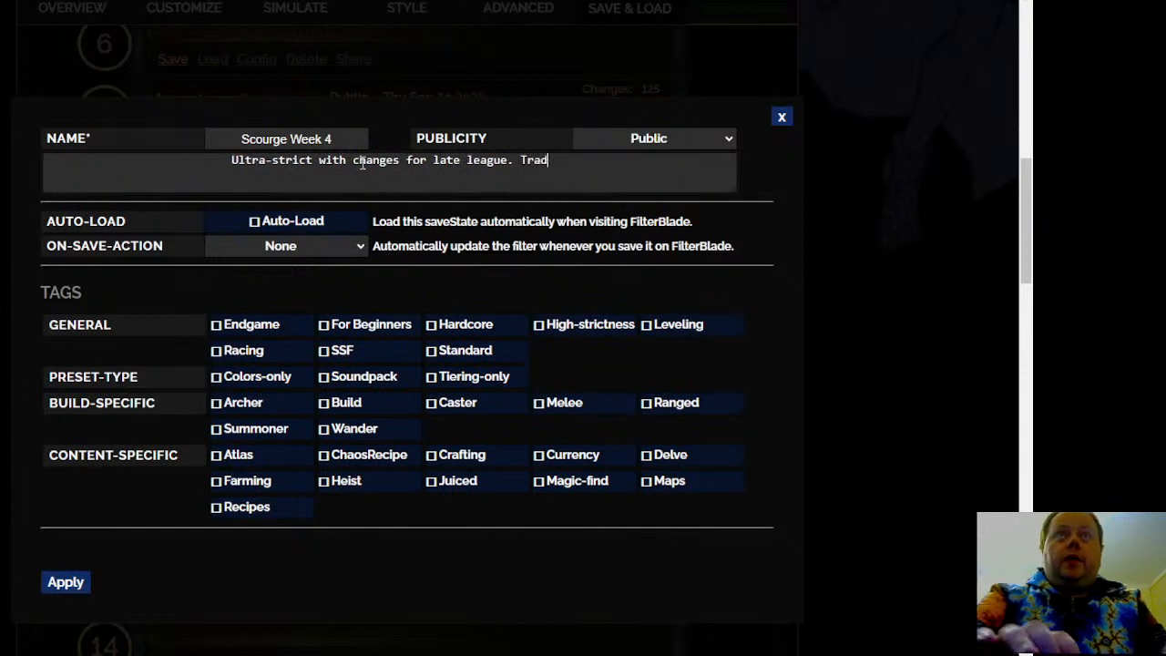
text(e league only.)
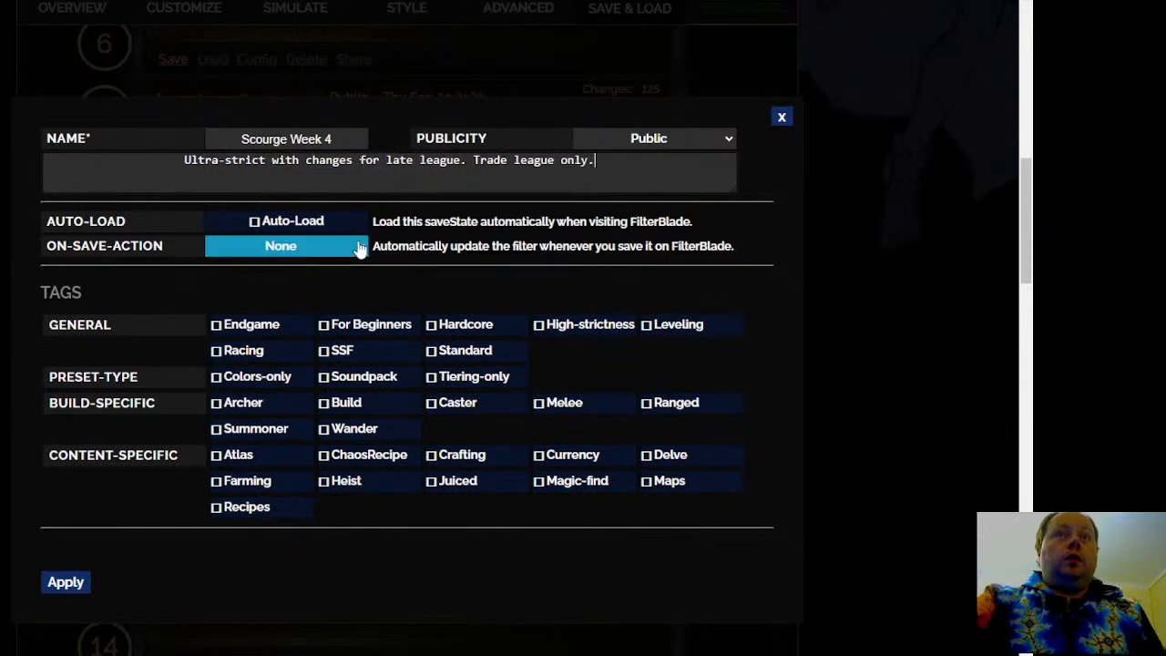
Tag the savestate as Endgame, High-strictness and Juiced, and apply the settings to save it
click(247, 330)
click(550, 329)
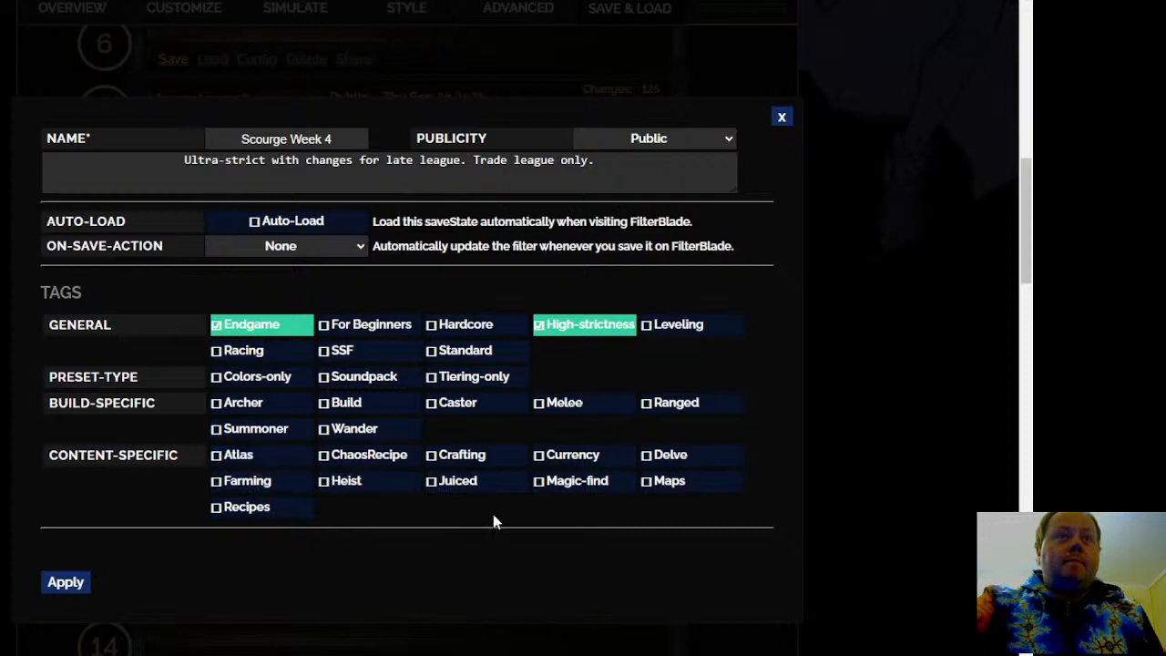
click(457, 483)
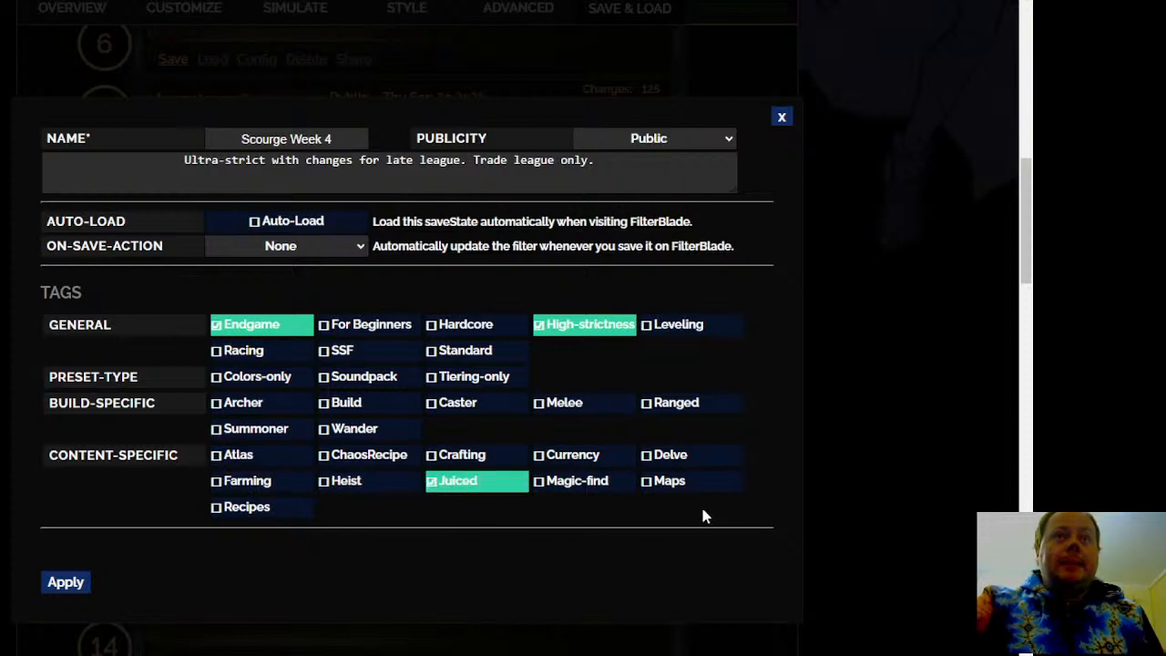
click(63, 581)
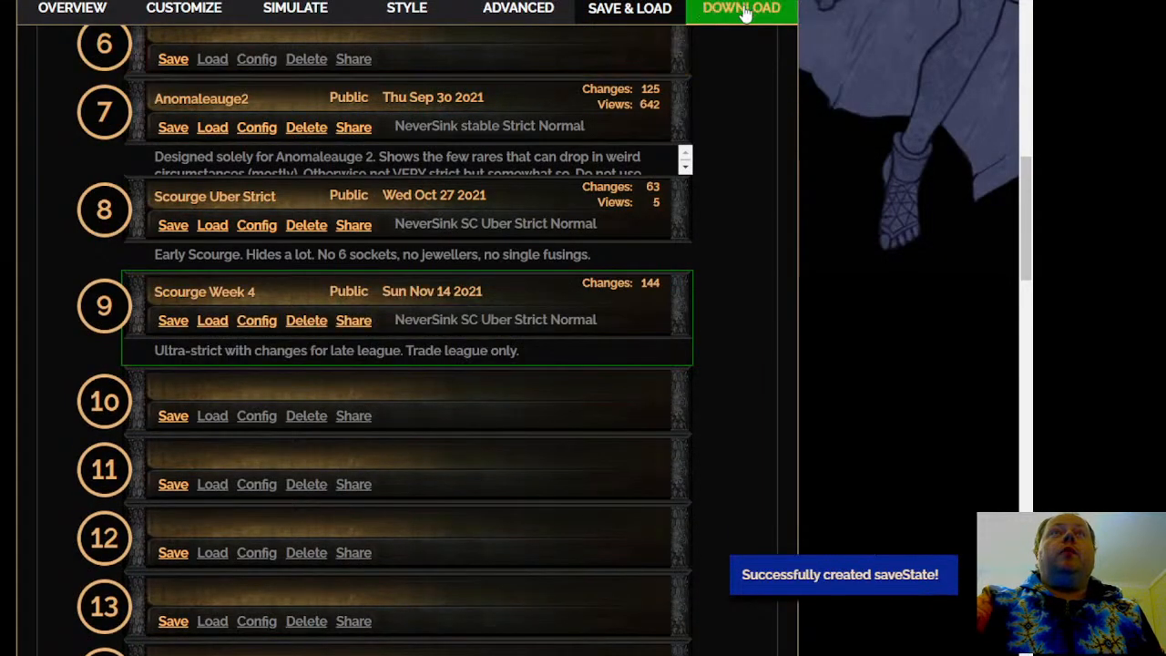
Open the filter's download page and review the check warnings and the install instructions
scroll(827, 397, up, 10)
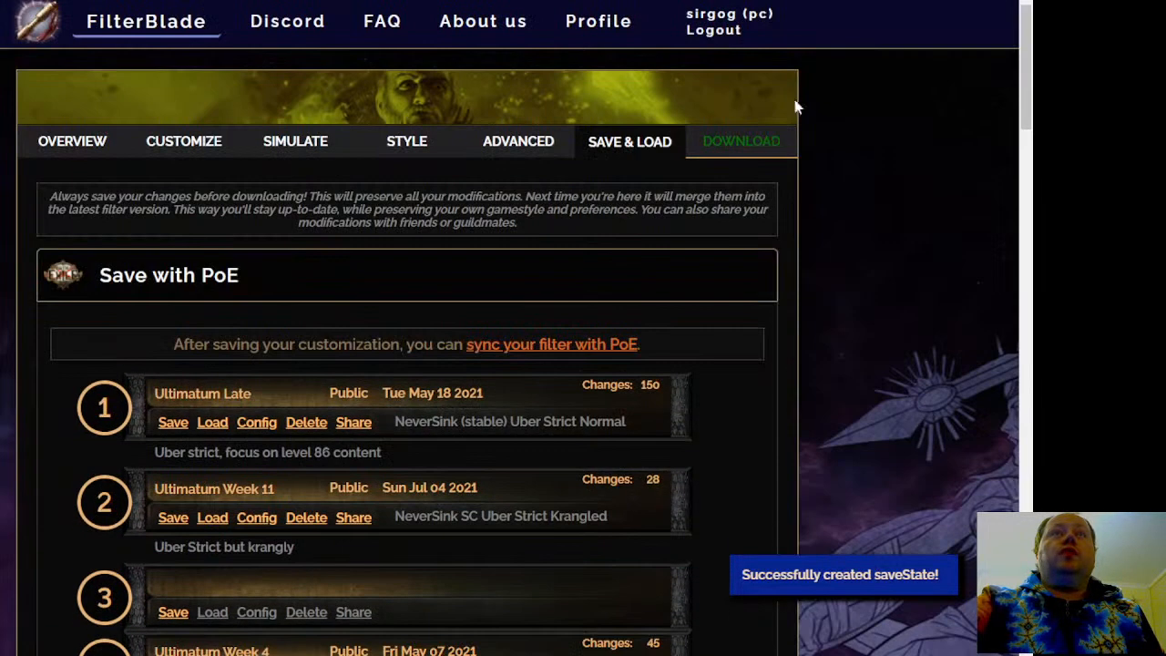
click(749, 151)
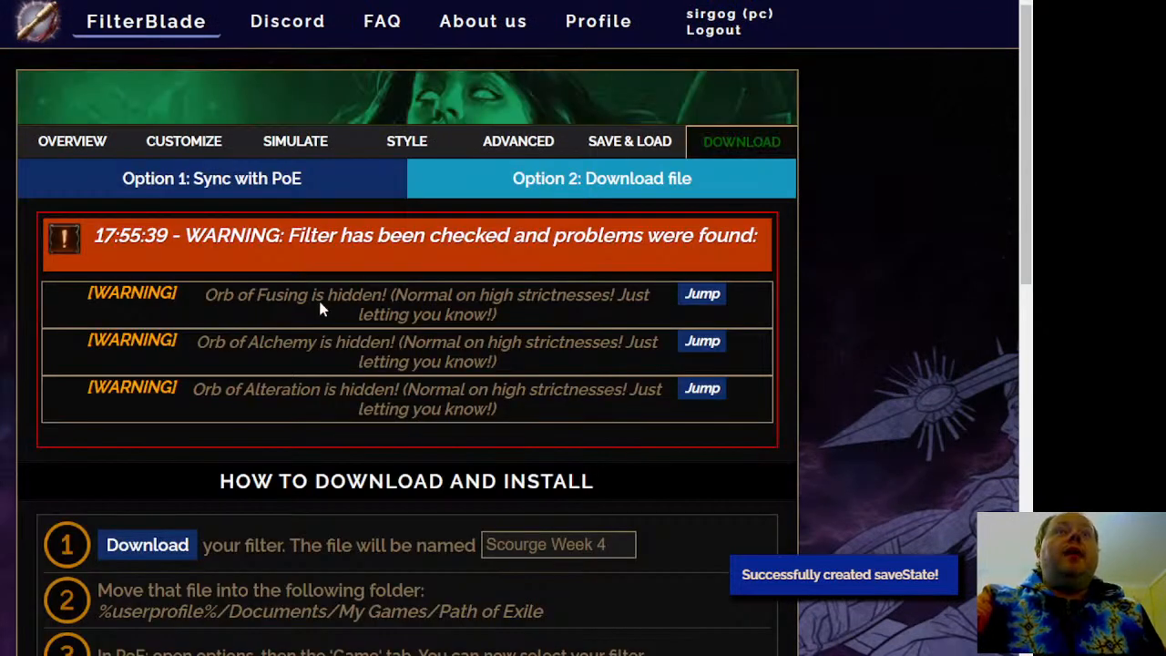
scroll(407, 360, down, 1)
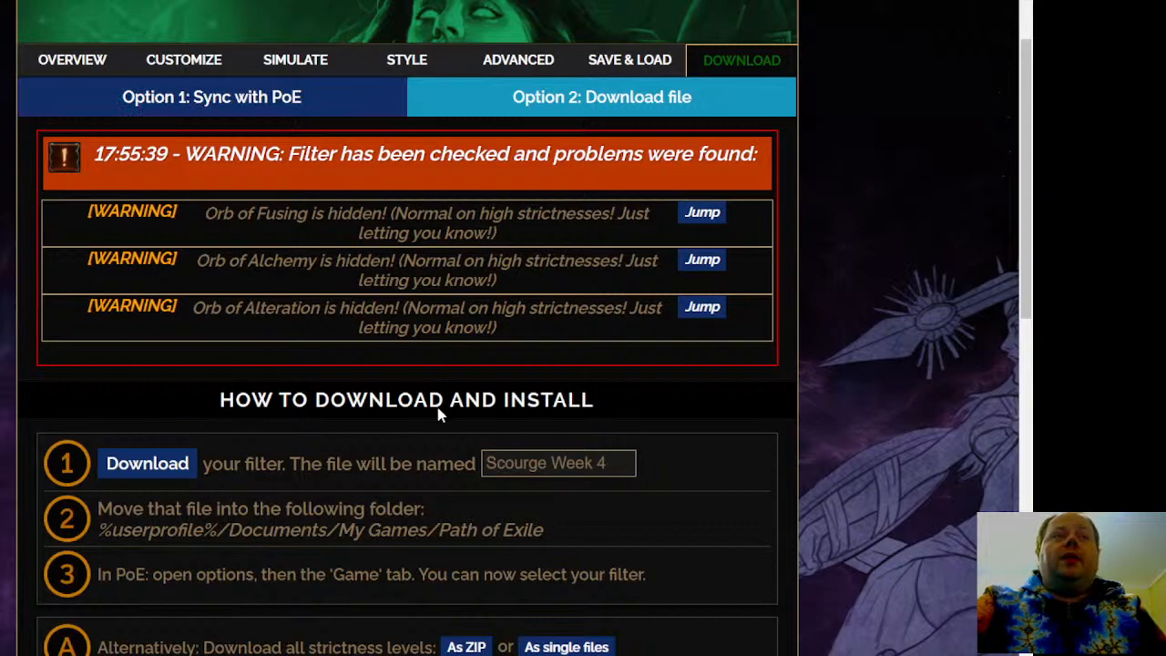
scroll(515, 491, down, 5)
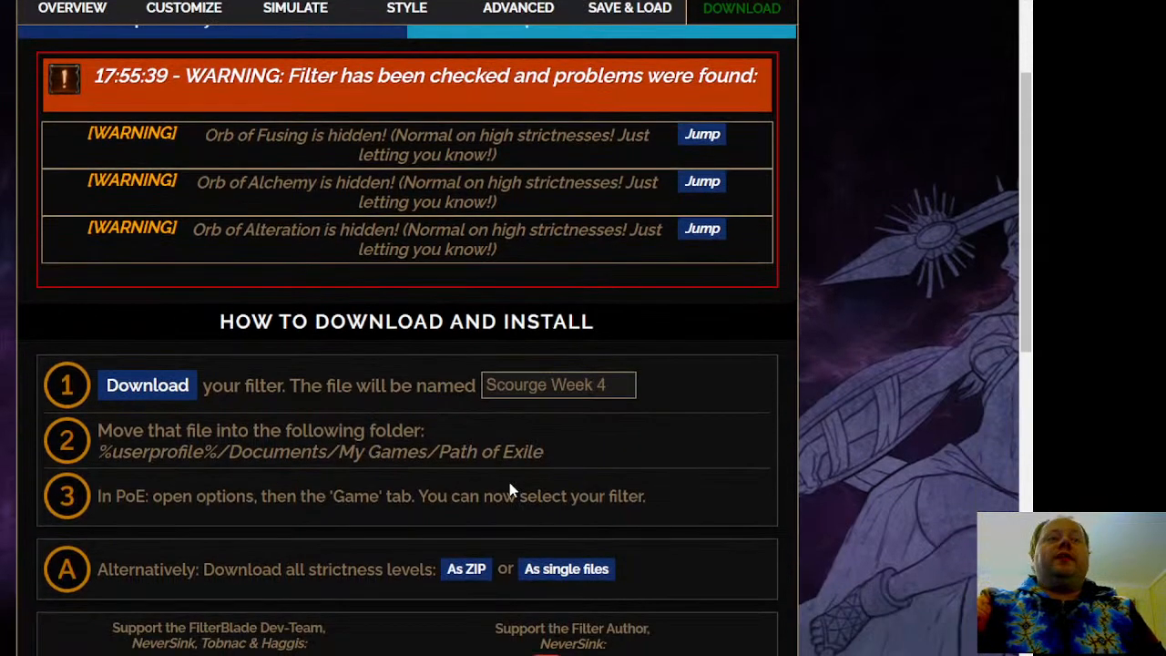
scroll(903, 533, down, 3)
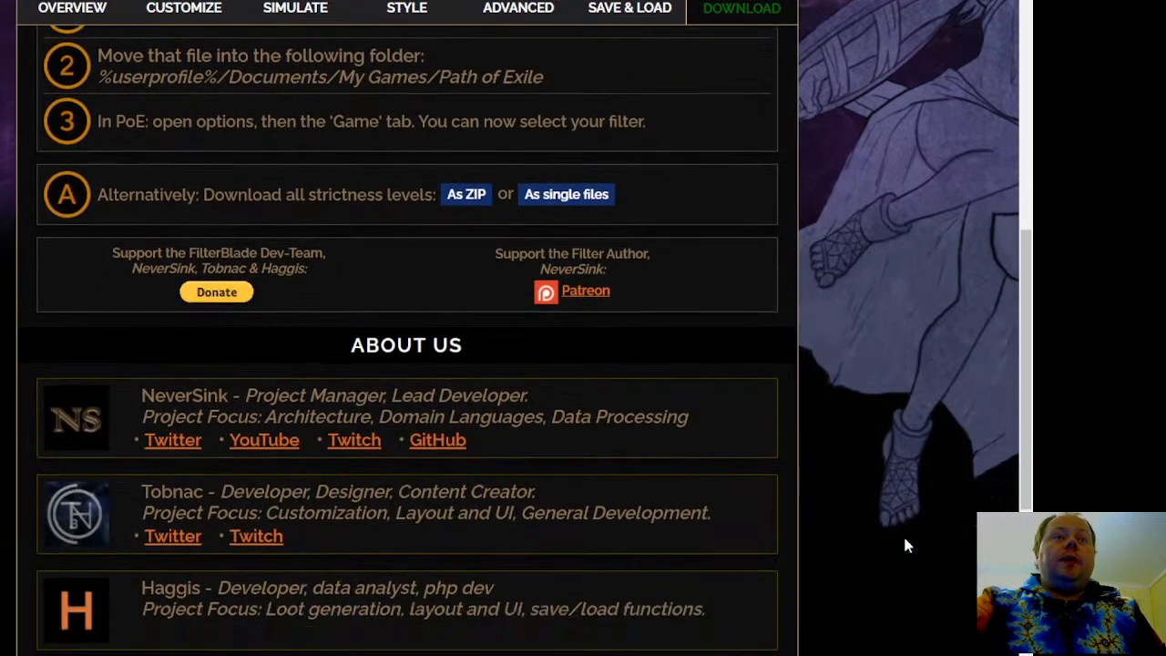
scroll(887, 458, up, 10)
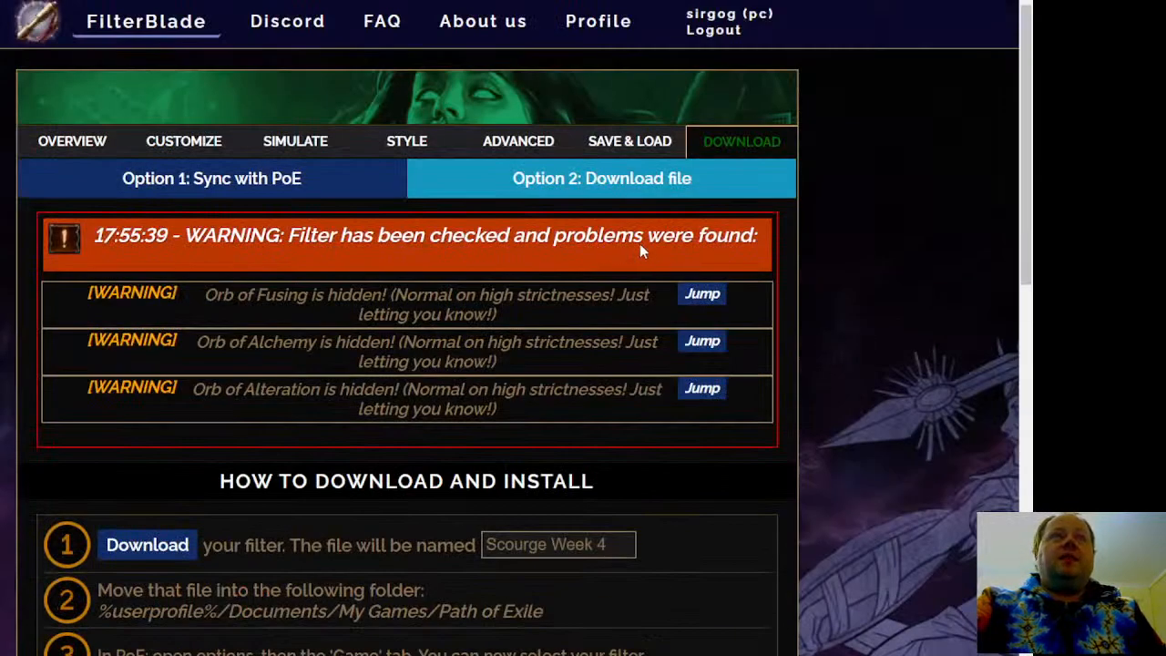
Check the Sync with PoE option, return to the file download option and download the Scourge Week 4 filter
click(268, 189)
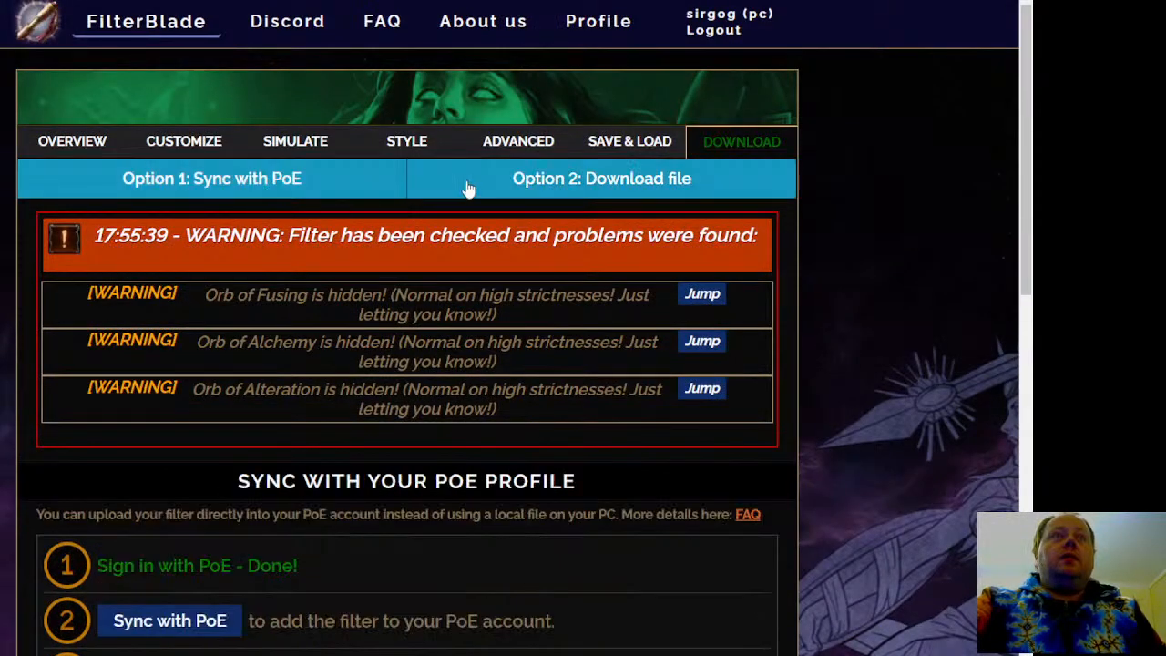
click(588, 189)
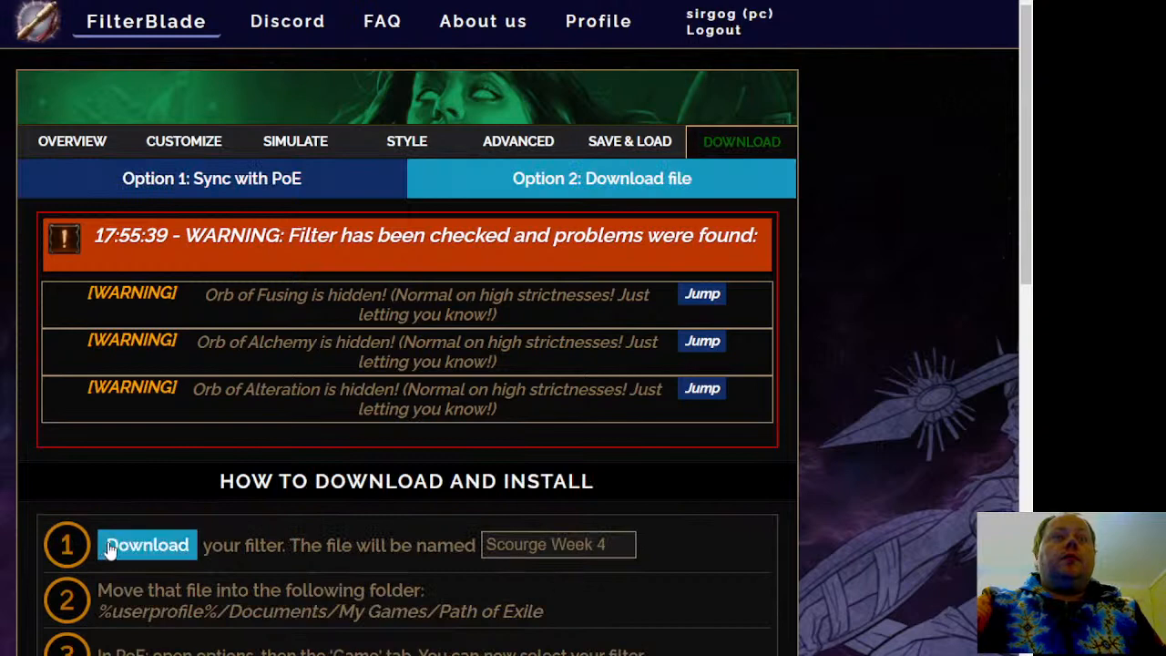
click(146, 545)
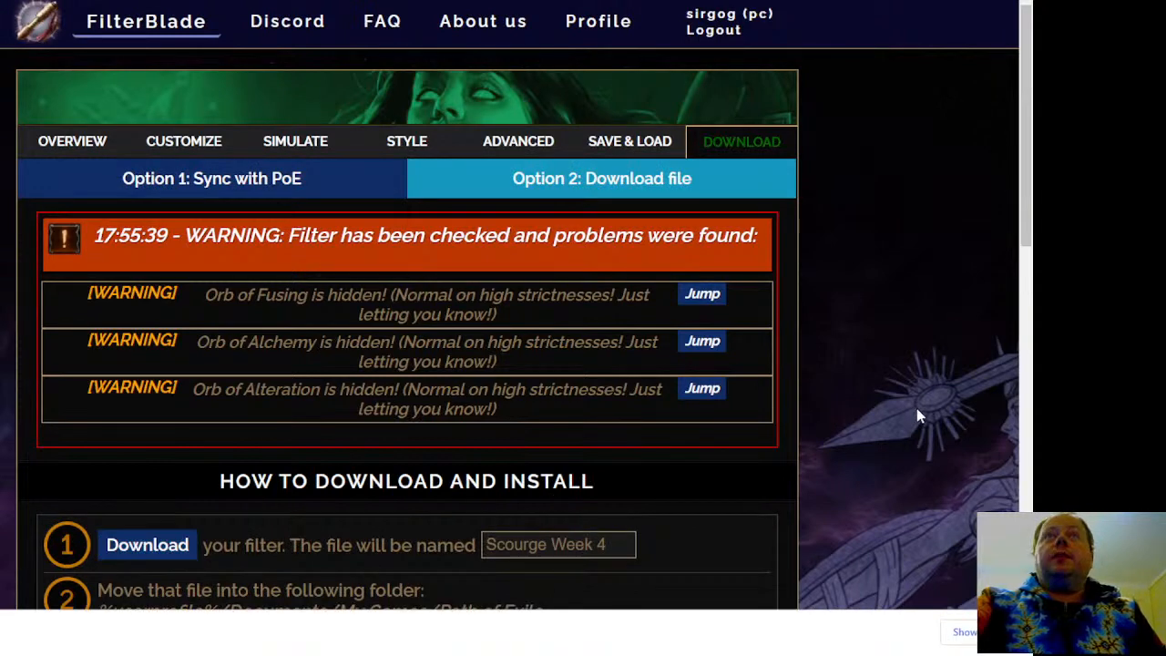
click(1016, 632)
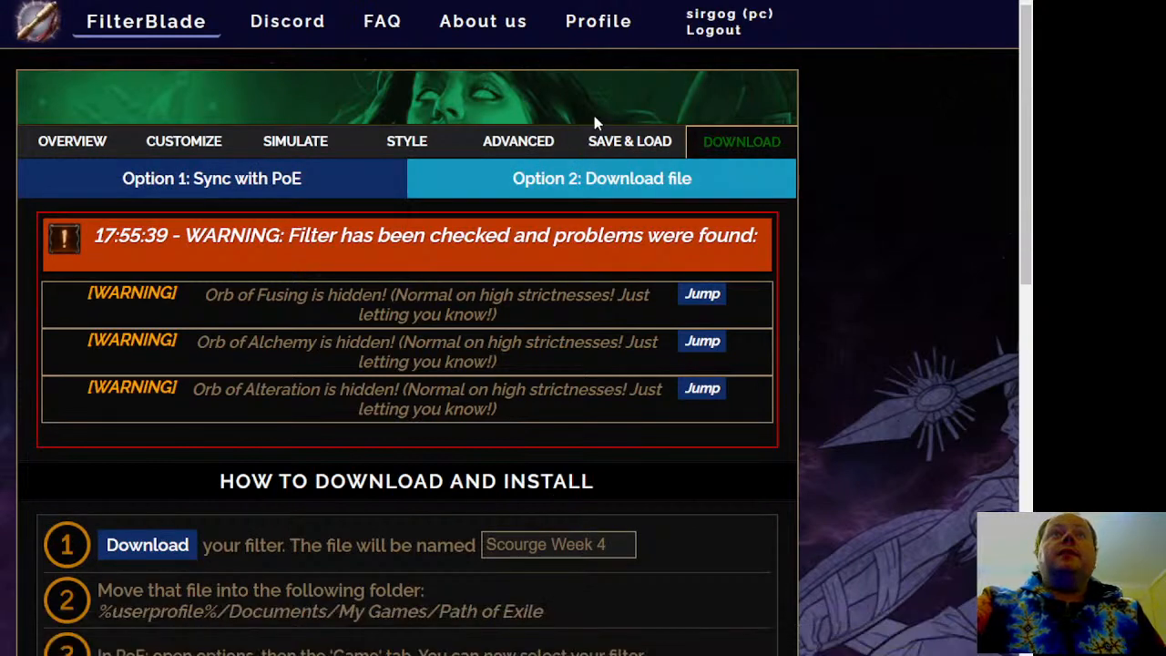
Go back to the list of saved filters and share the Scourge Week 4 savestate in slot 9
click(621, 142)
scroll(719, 355, down, 3)
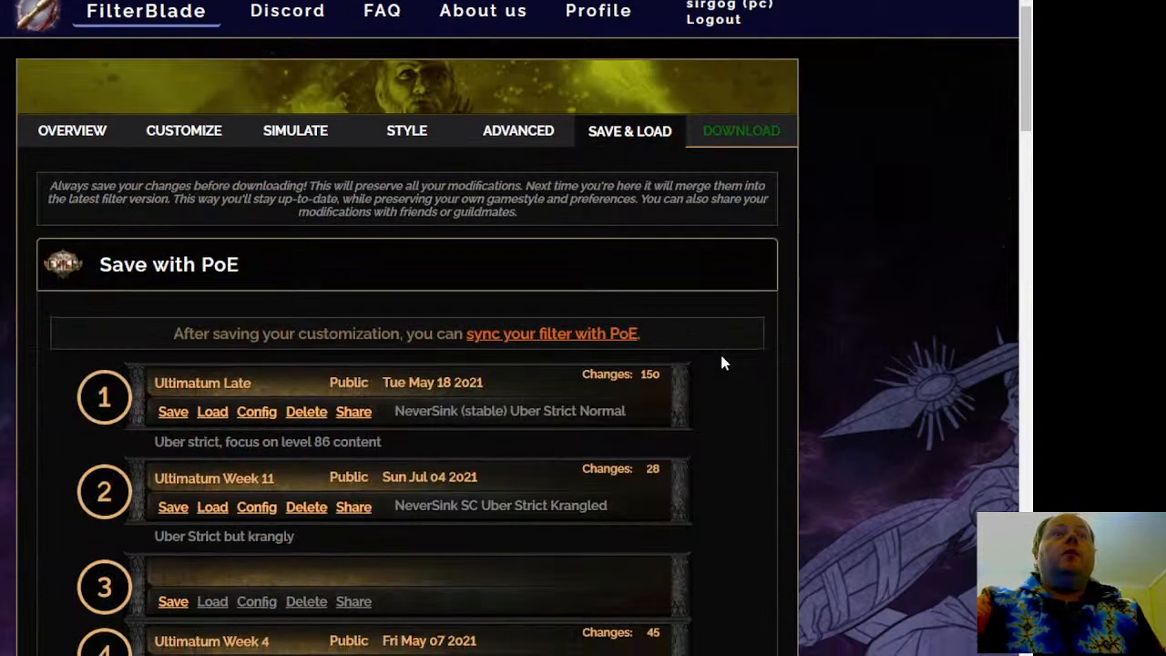
scroll(737, 380, down, 5)
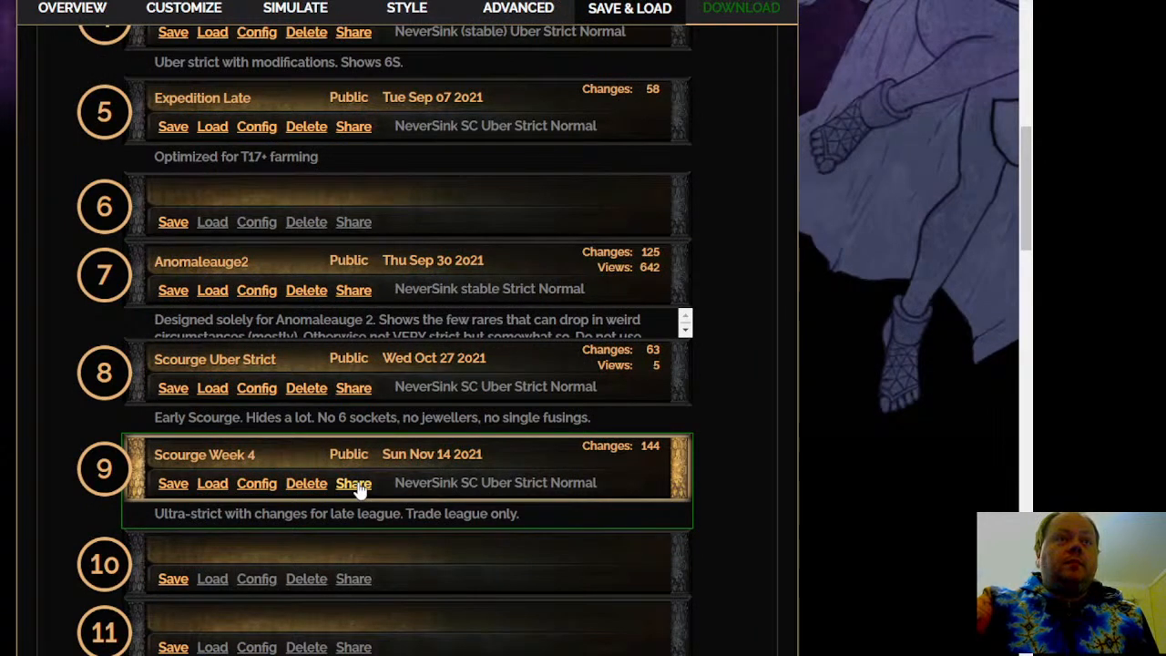
click(355, 485)
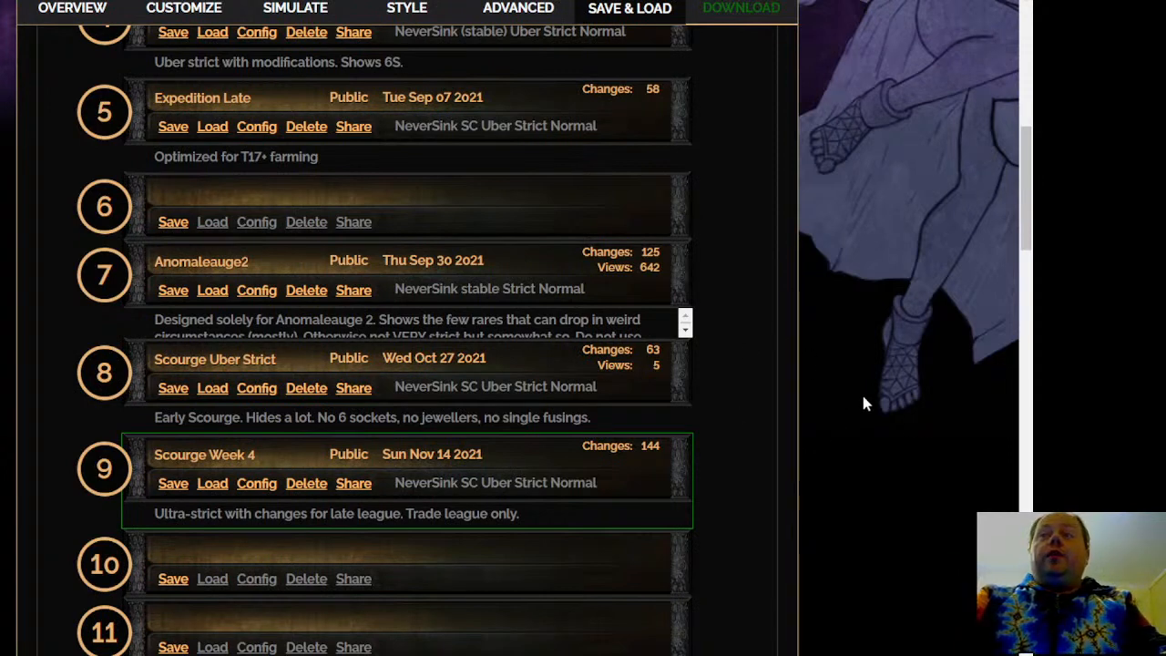
Look through the remaining save slots and local saves, and reopen the download page to review its warnings and install instructions
scroll(841, 439, down, 5)
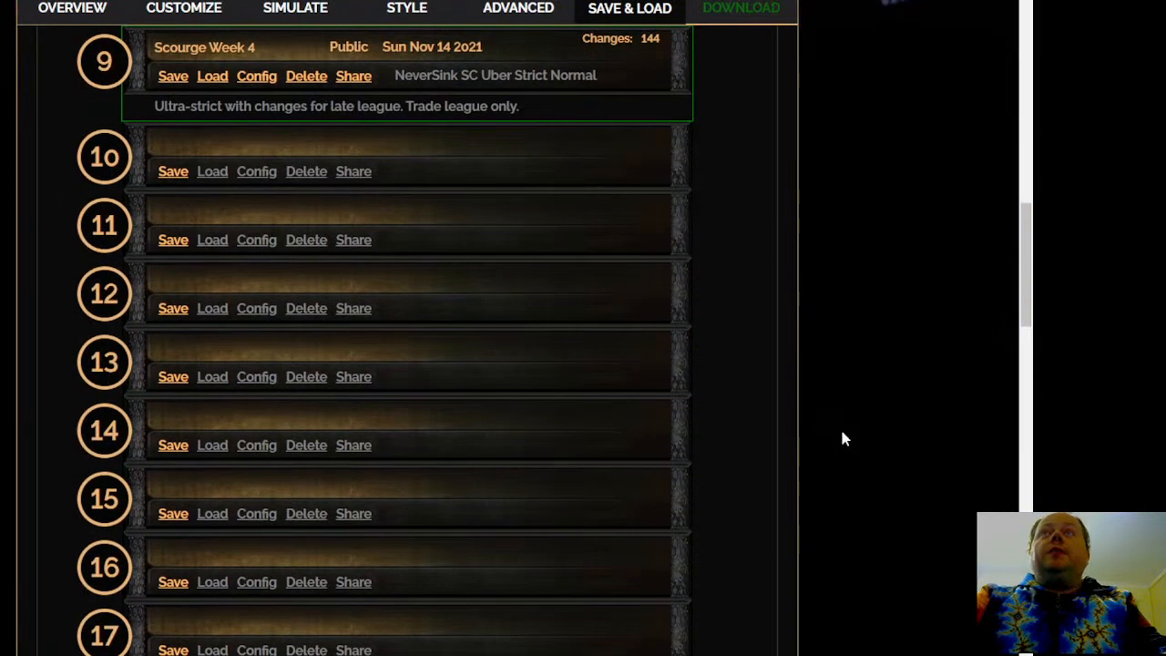
scroll(835, 411, down, 5)
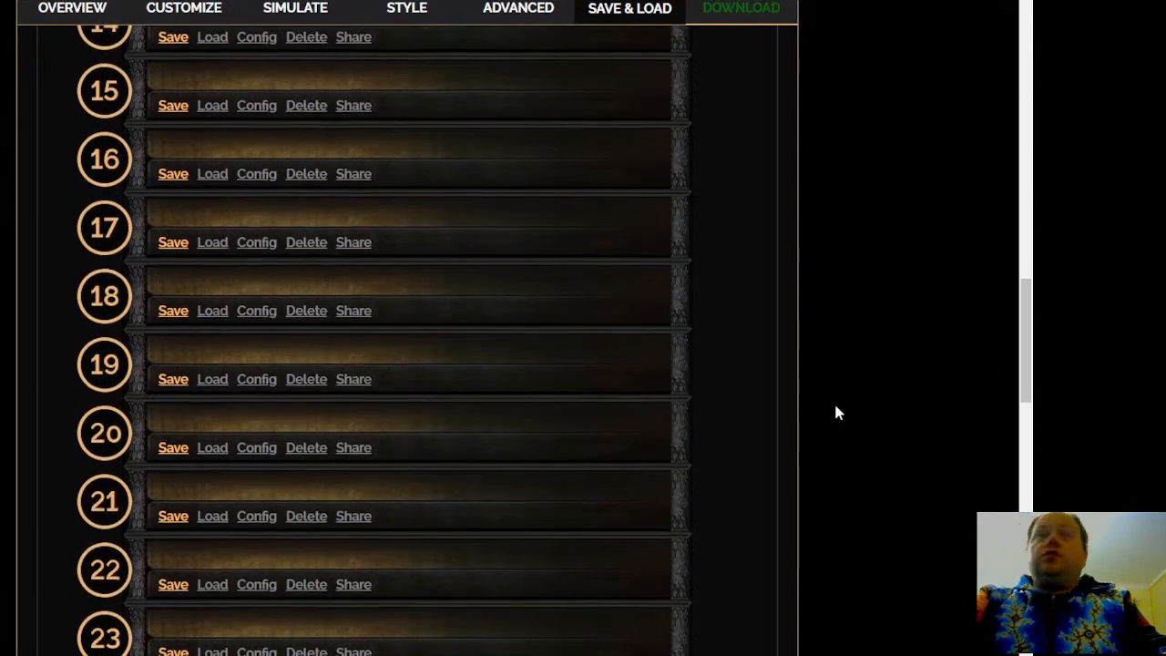
scroll(833, 415, down, 5)
scroll(829, 428, down, 5)
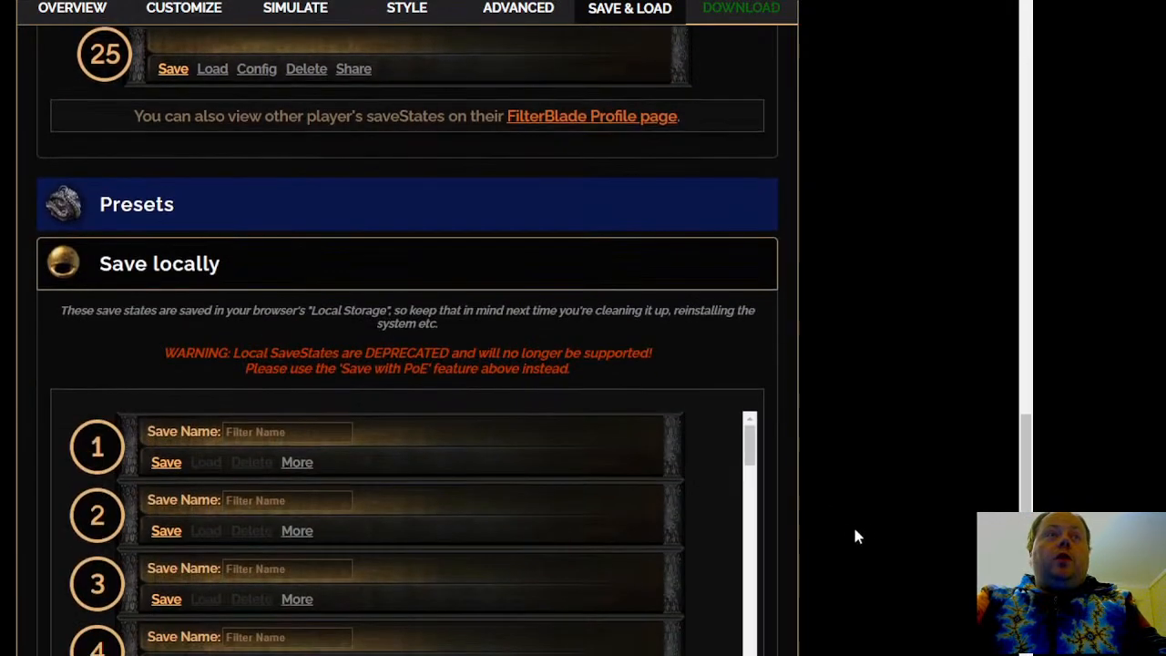
scroll(861, 437, up, 20)
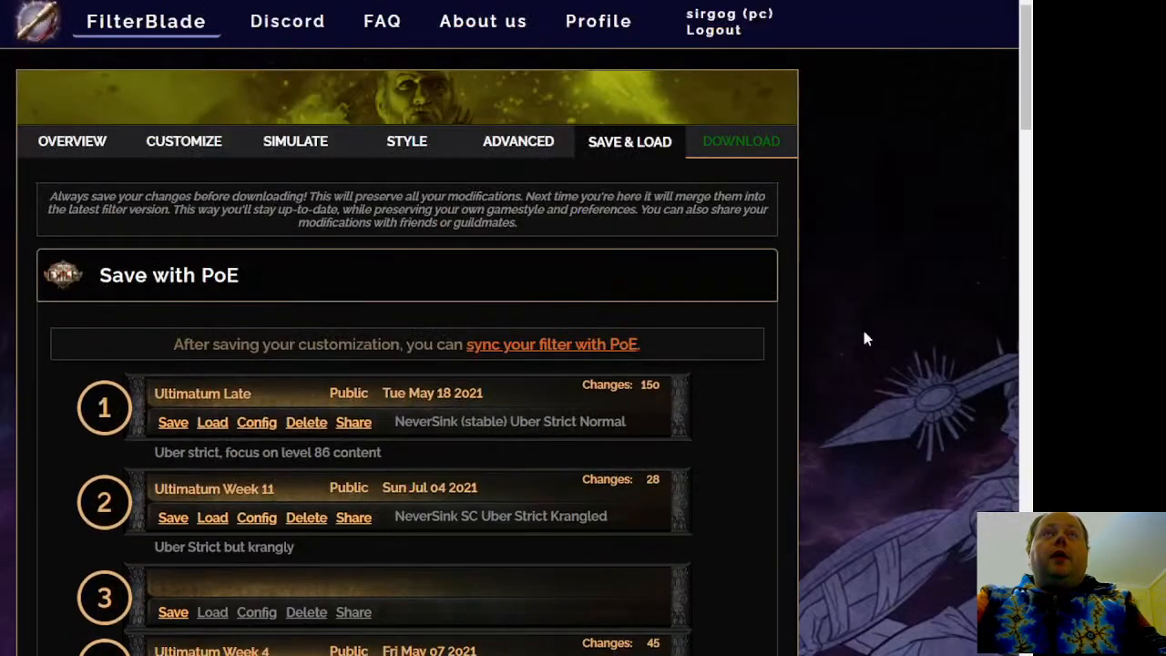
click(694, 144)
scroll(906, 344, down, 2)
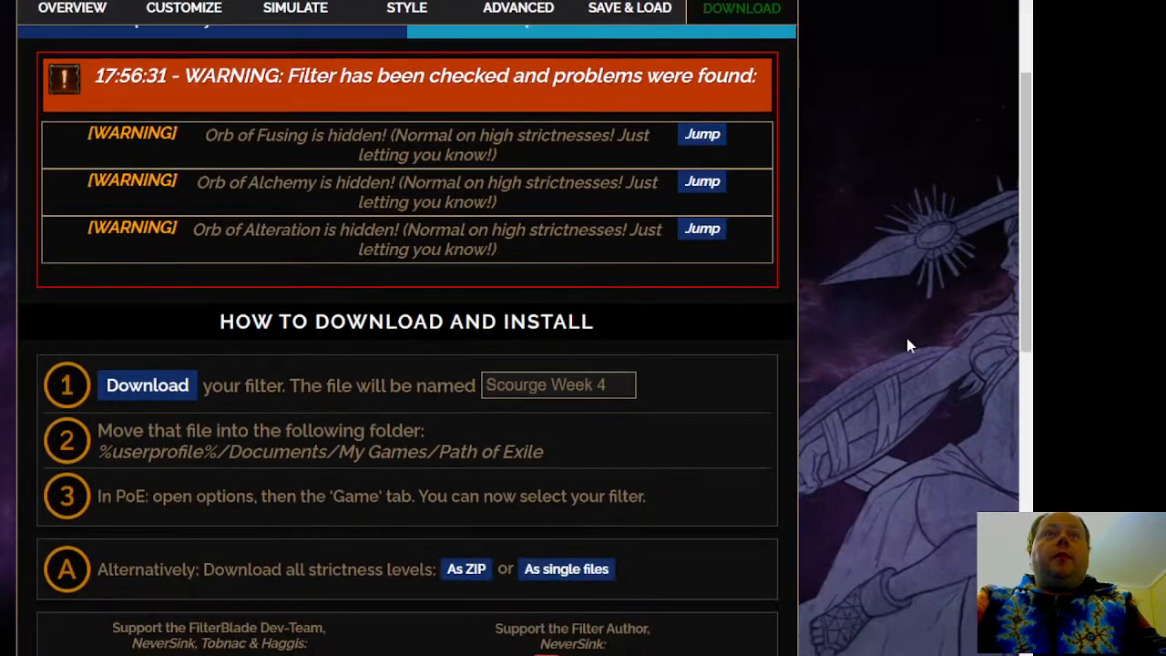
scroll(906, 345, down, 6)
scroll(866, 383, up, 3)
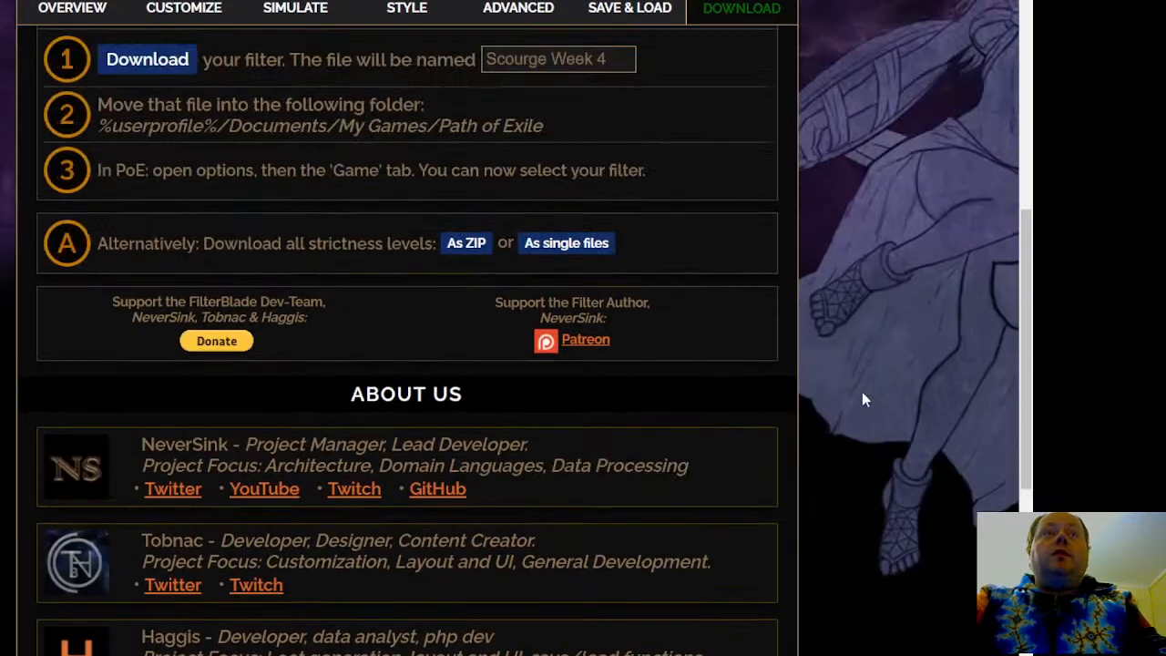
scroll(864, 399, up, 4)
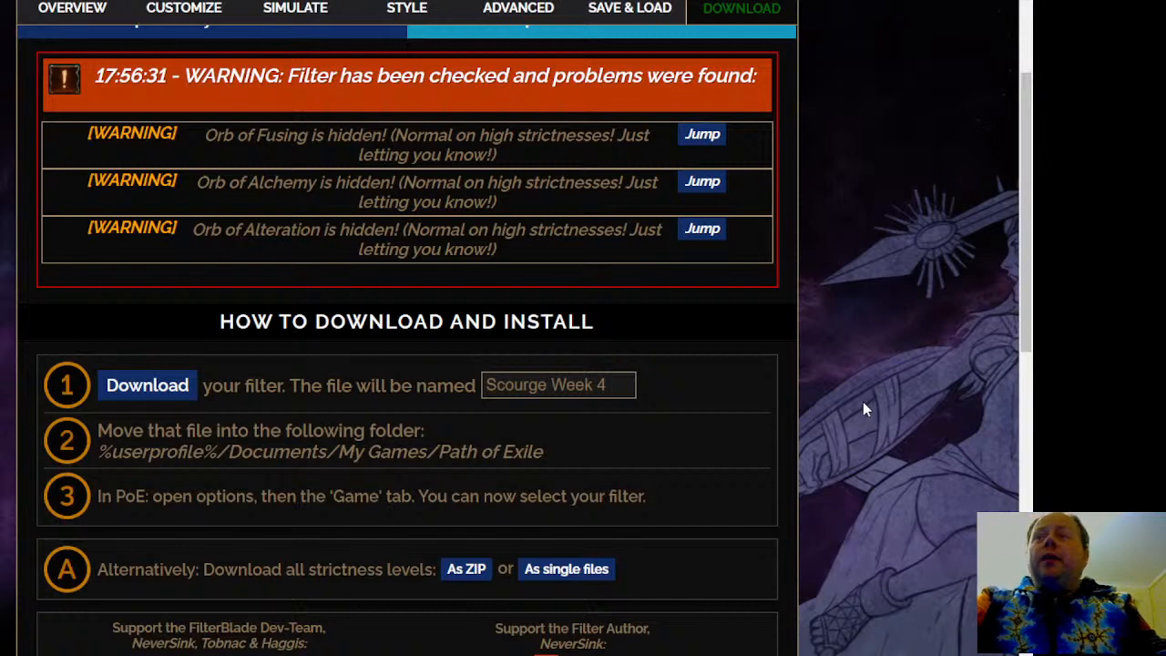
scroll(885, 376, up, 2)
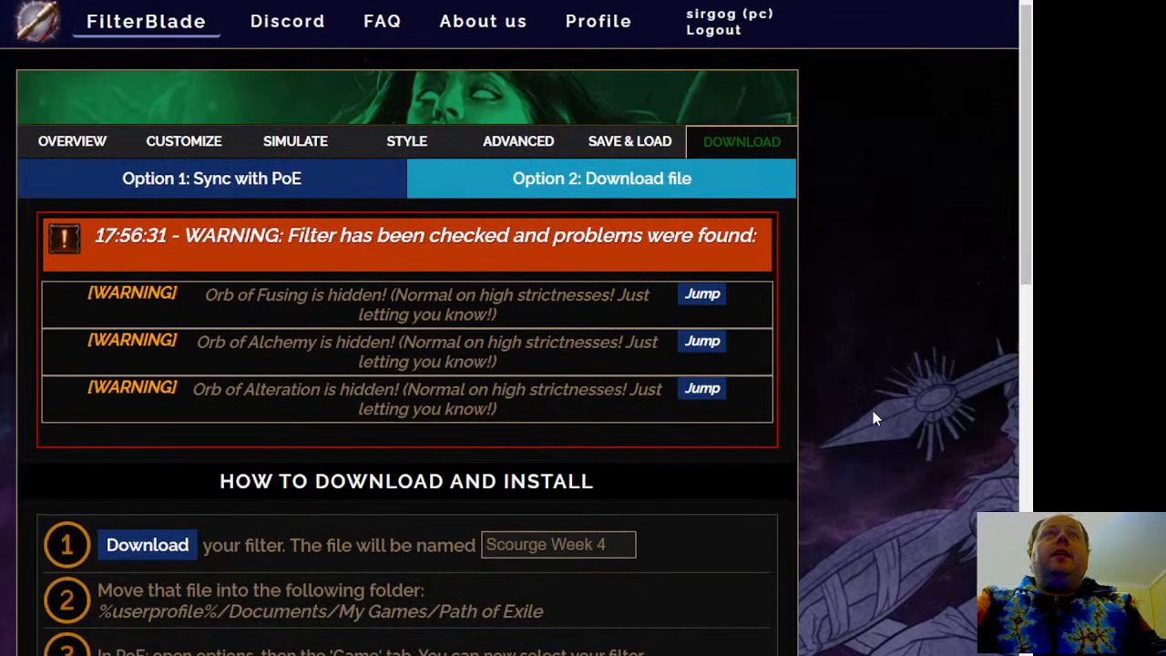
middle_click(873, 348)
middle_click(880, 445)
scroll(883, 446, down, 3)
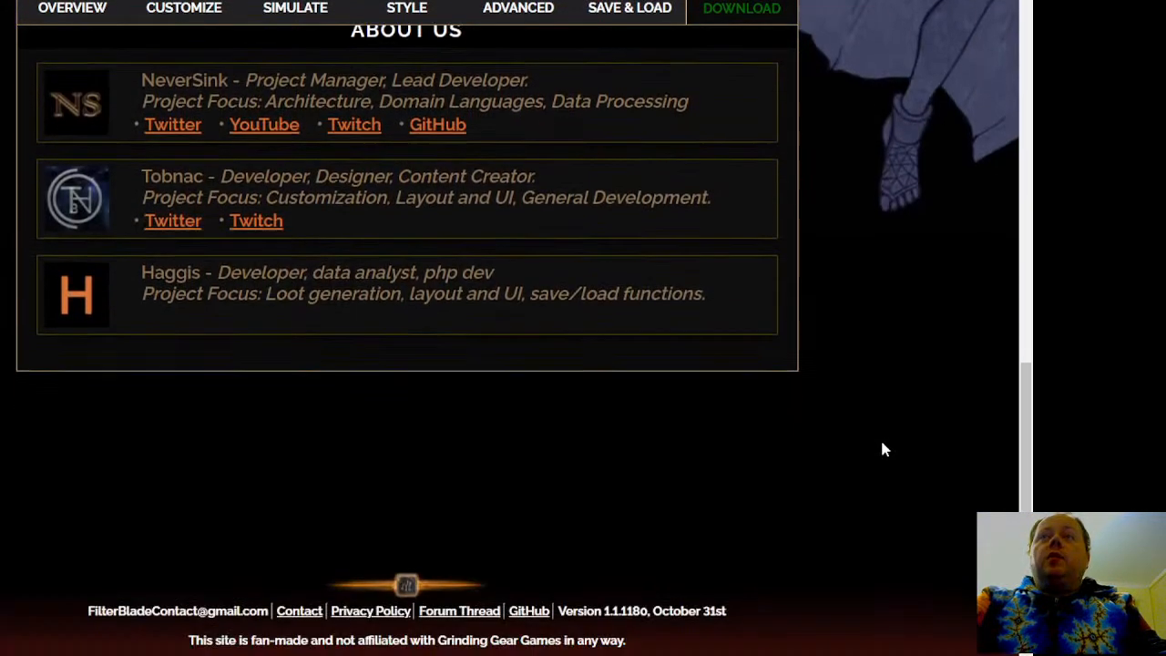
scroll(883, 455, up, 10)
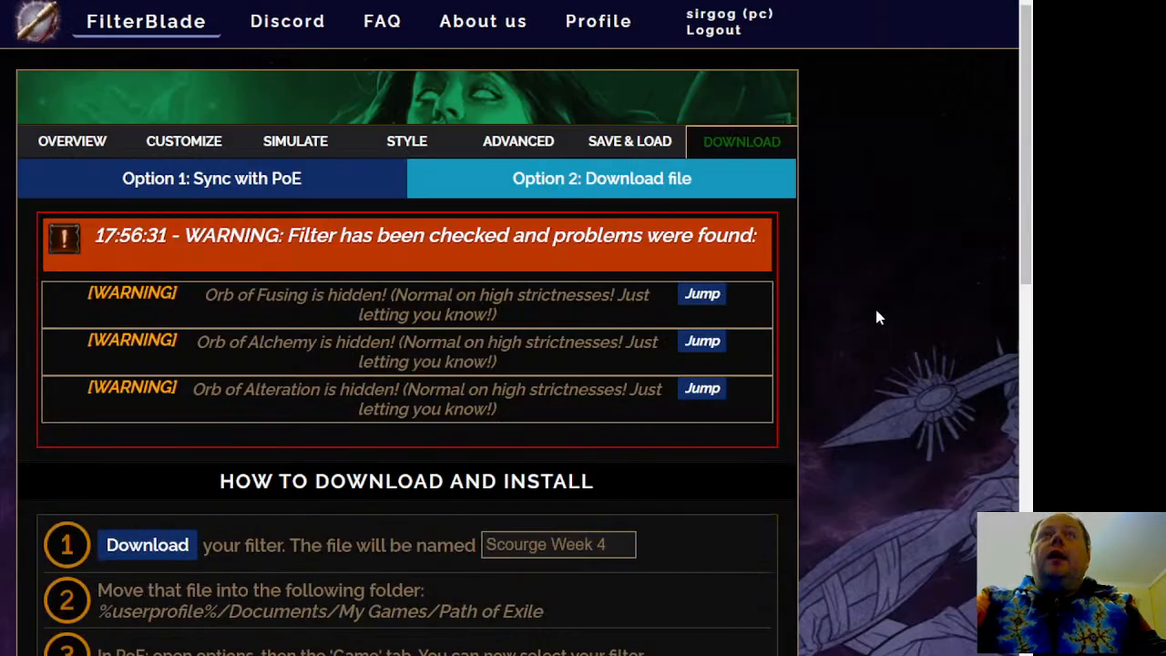